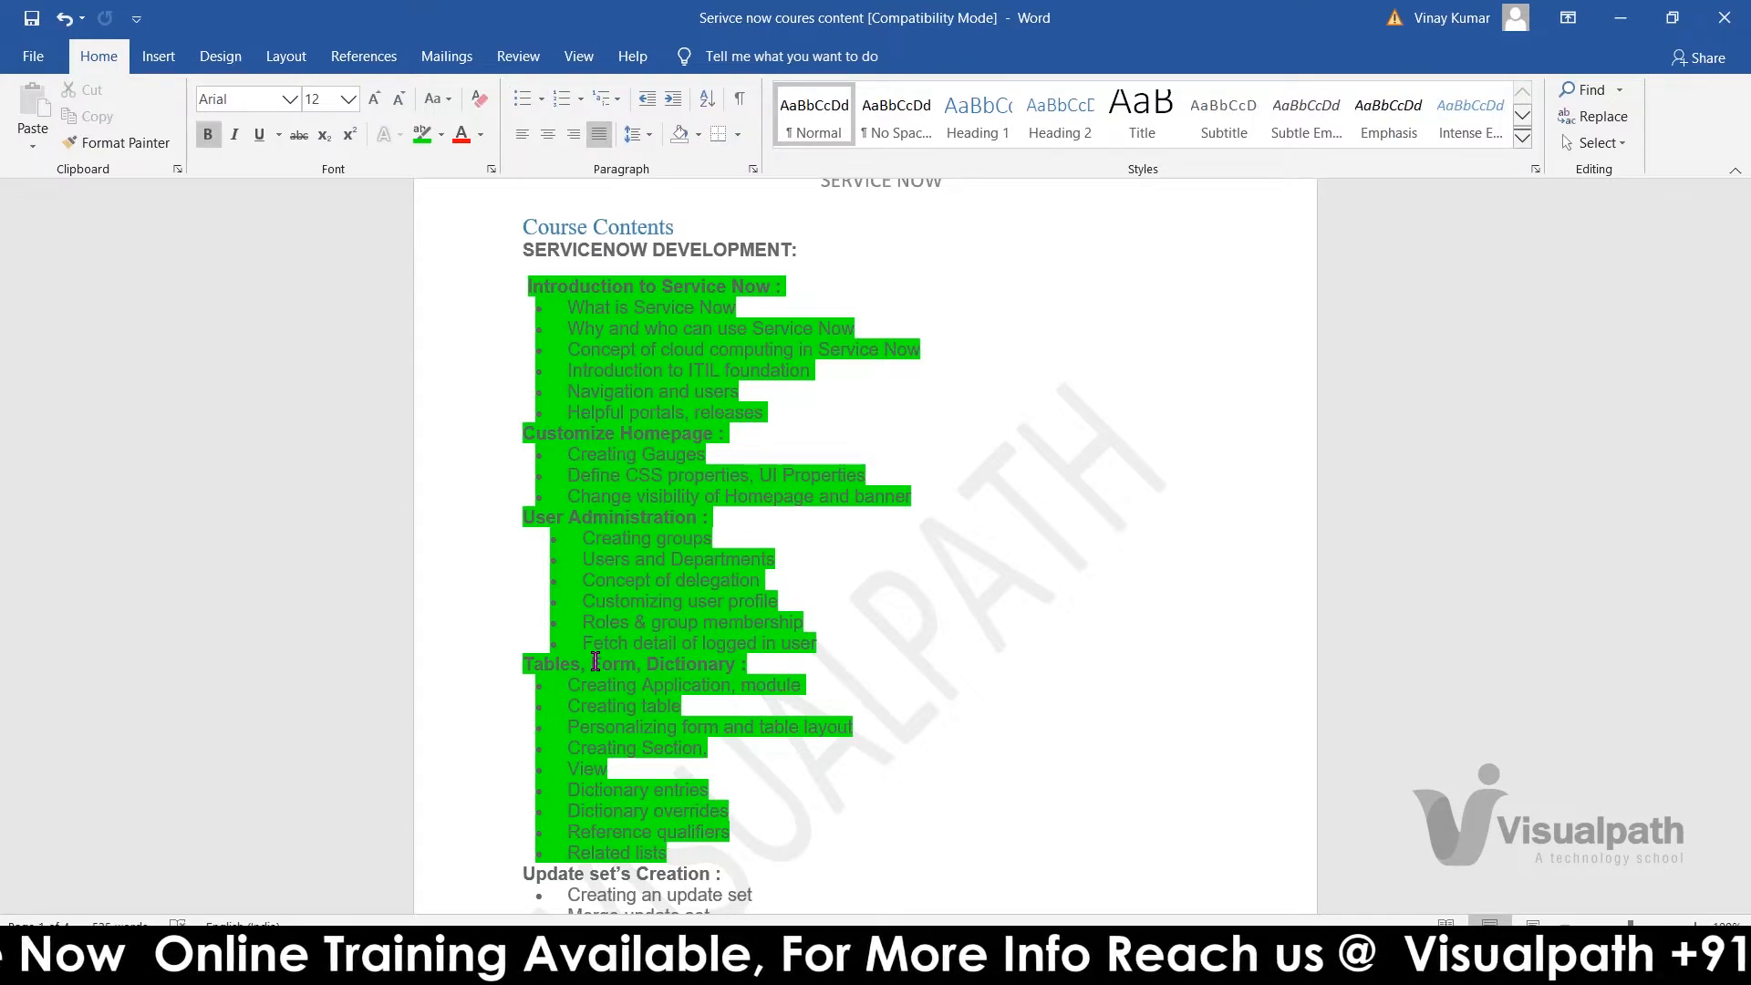
# - Review the course contents in the document, from the Tables, Form, Dictionary section to the Update set's Creation and workflow topics
pyautogui.doubleClick(597, 663)
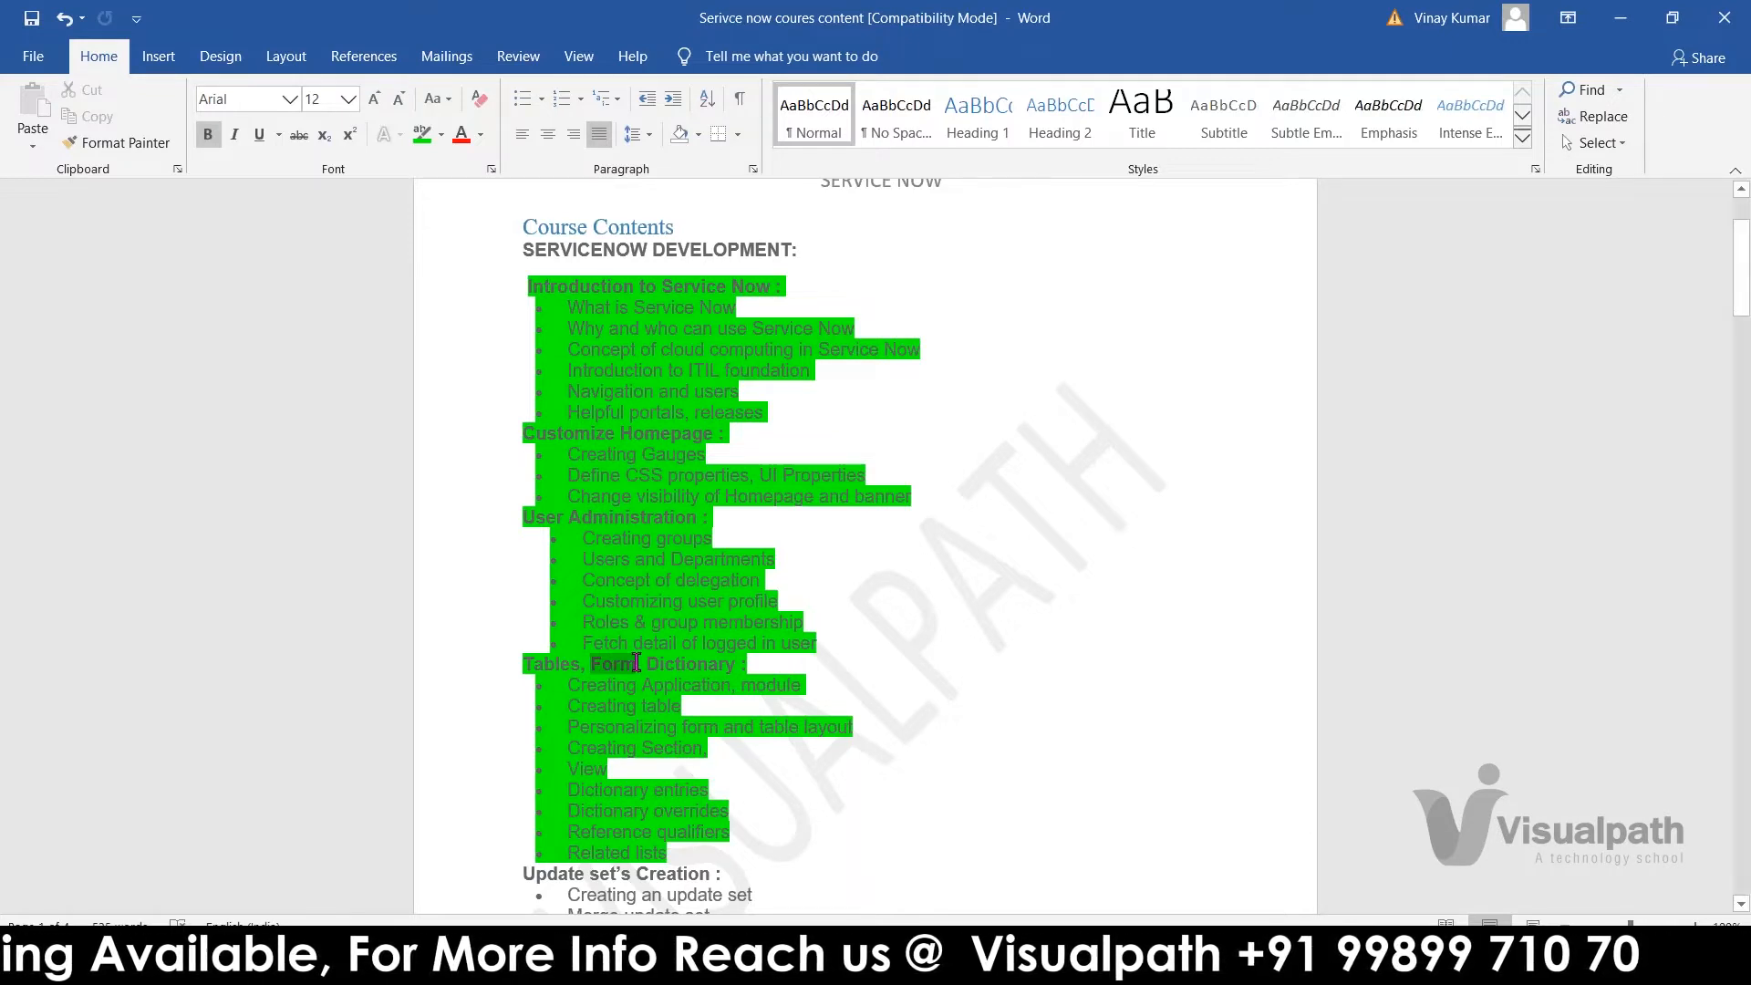
pyautogui.click(647, 674)
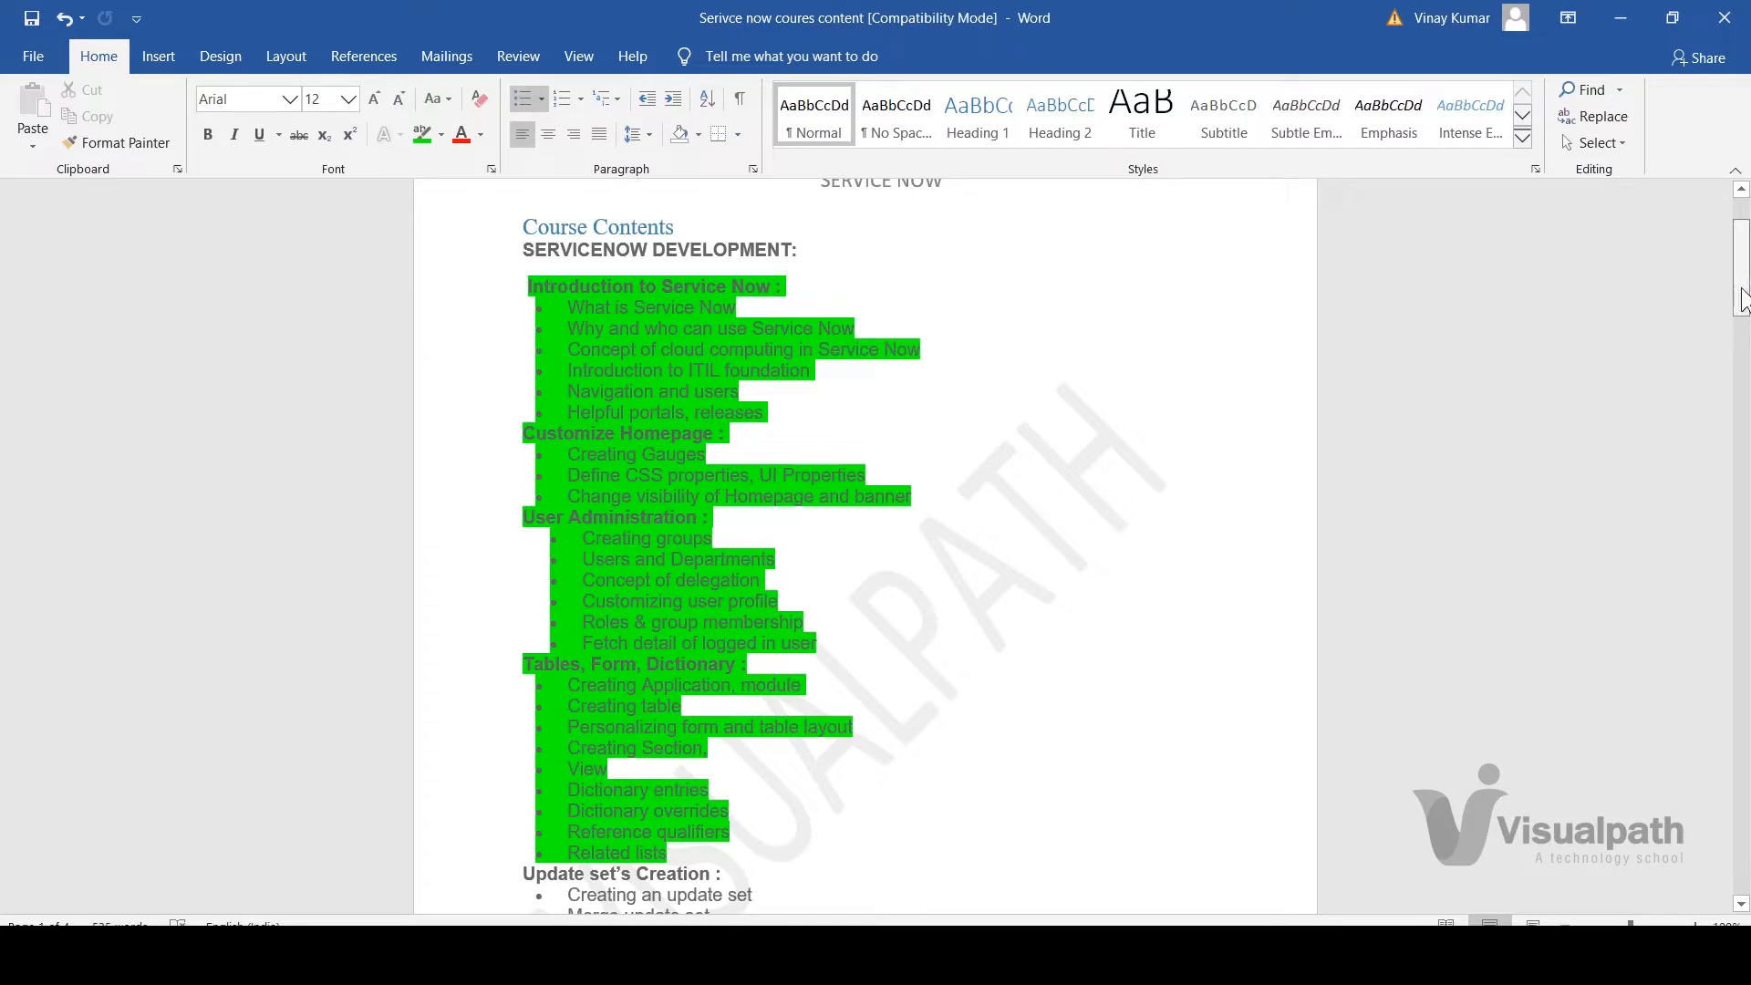
pyautogui.moveTo(1741, 306); pyautogui.dragTo(1742, 341)
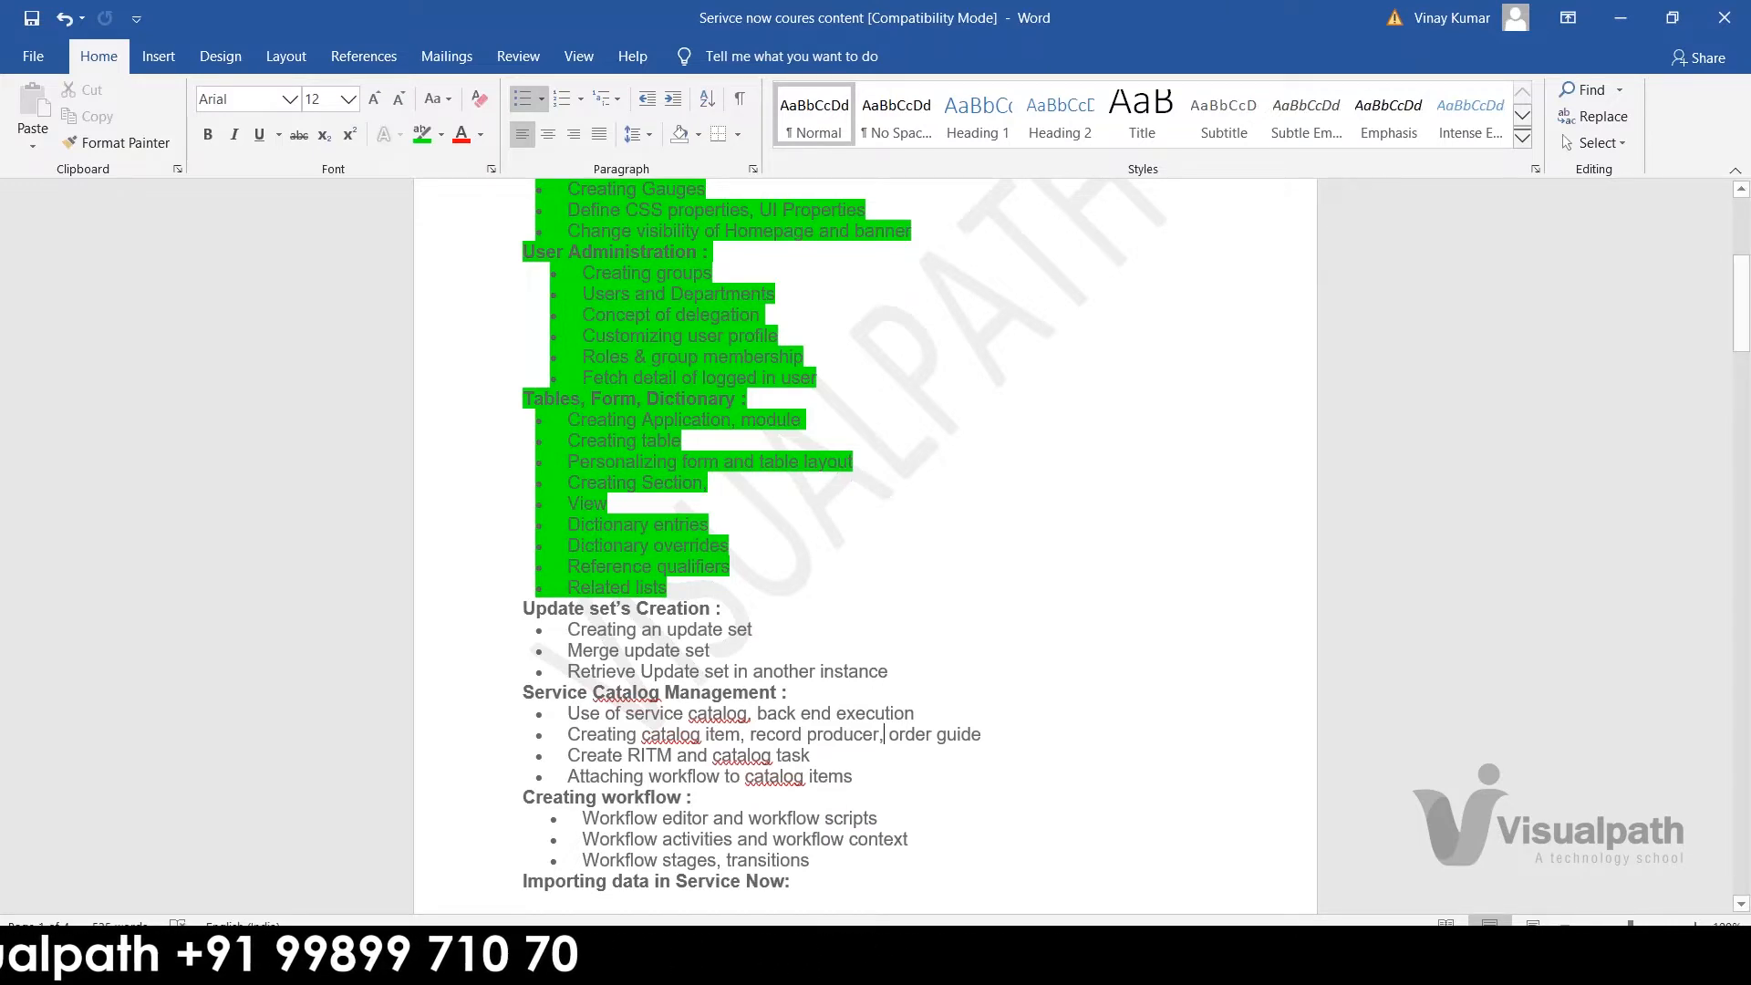
# - Switch to ServiceNow in the browser, filter the navigator for "testtable" and open the TestTableForTrainings list
pyautogui.hotkey('alt', 'Tab')
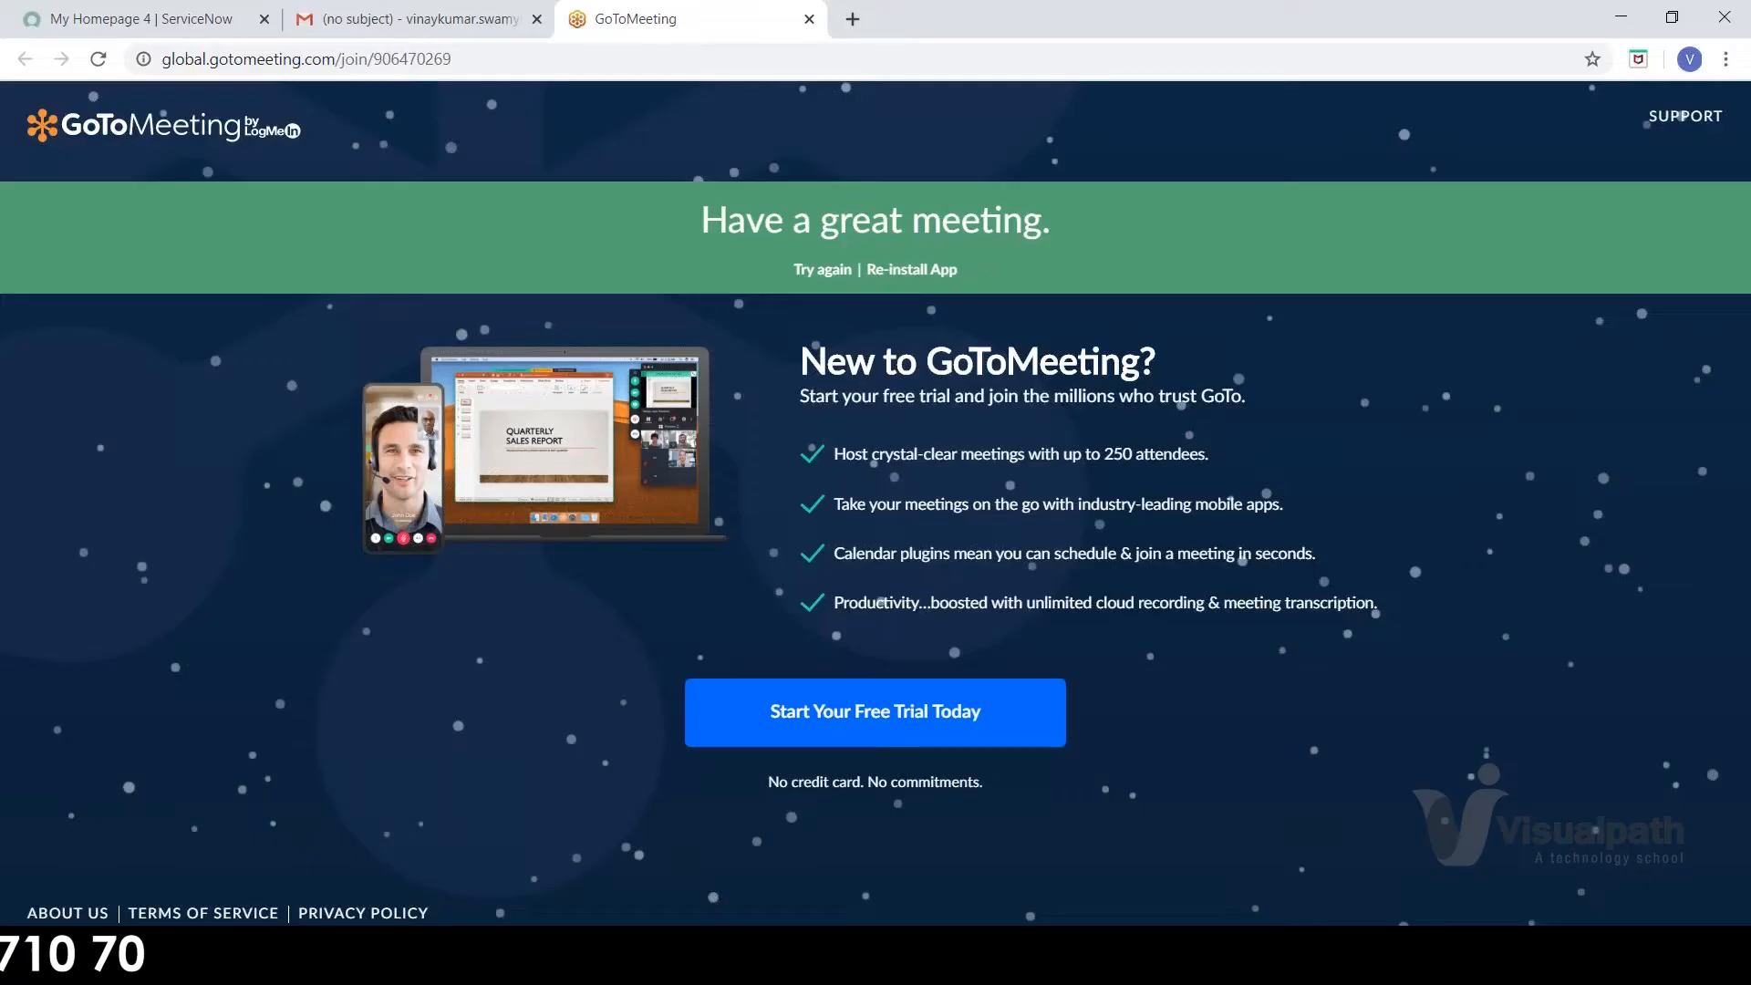
pyautogui.click(178, 18)
pyautogui.click(265, 18)
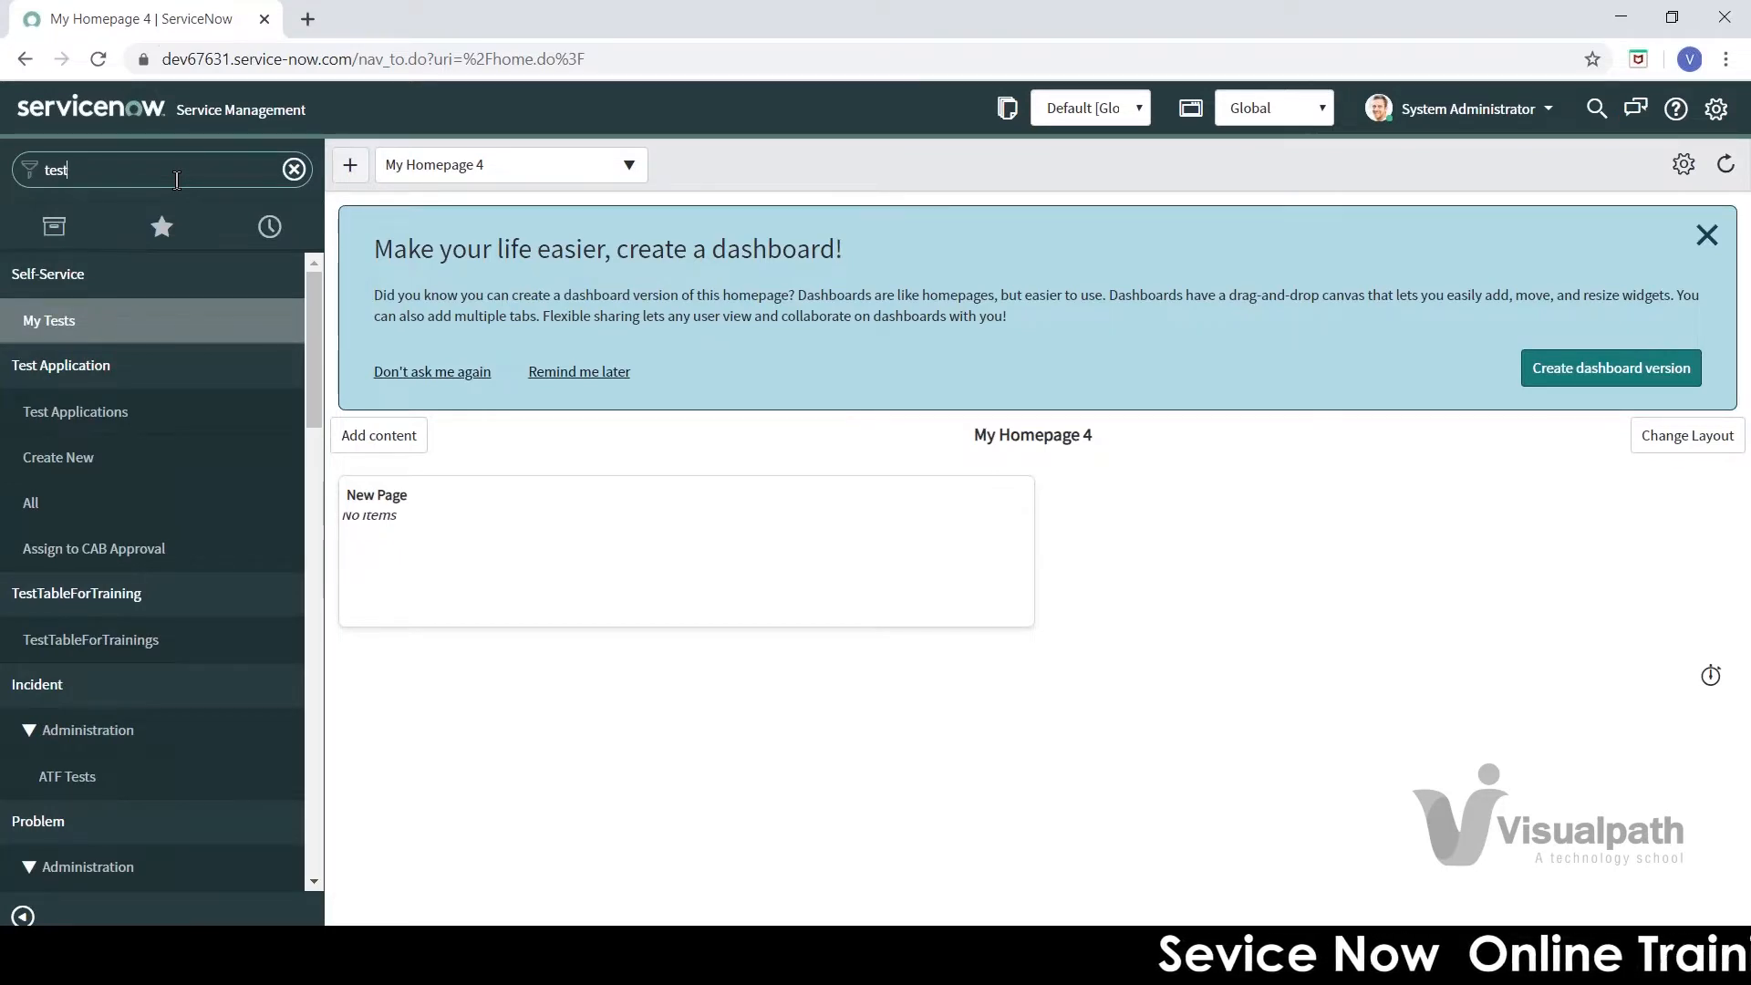
pyautogui.write('ble')
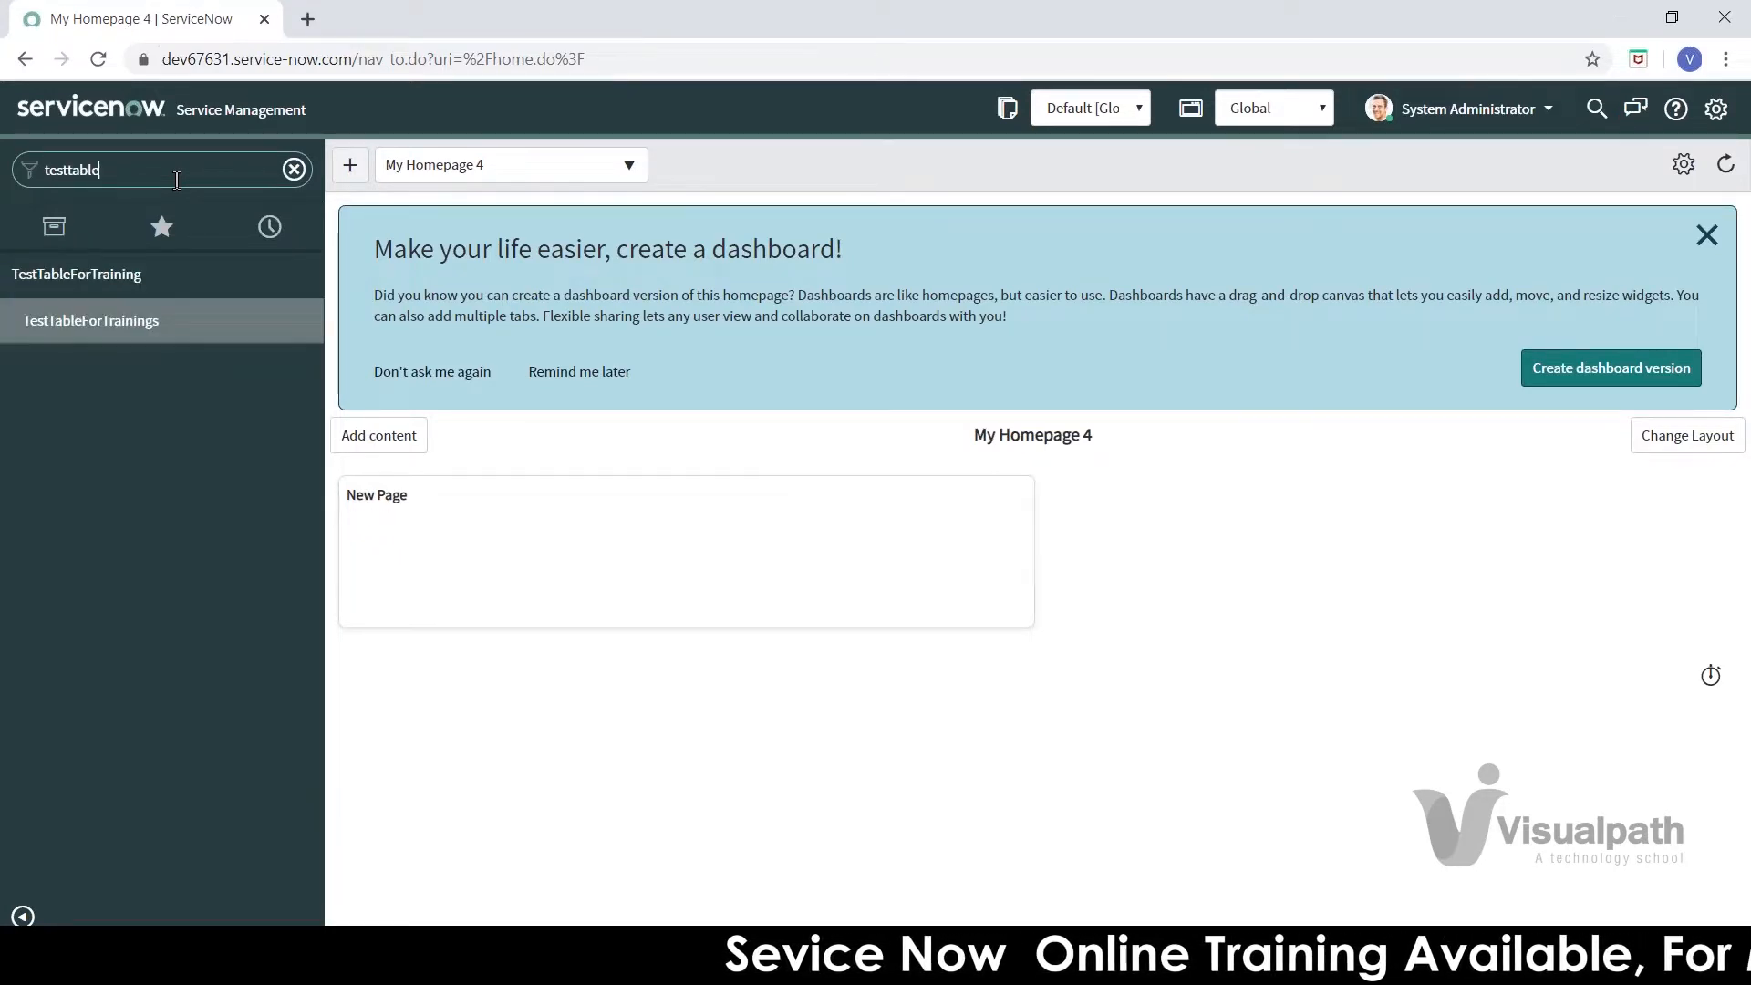
pyautogui.click(117, 343)
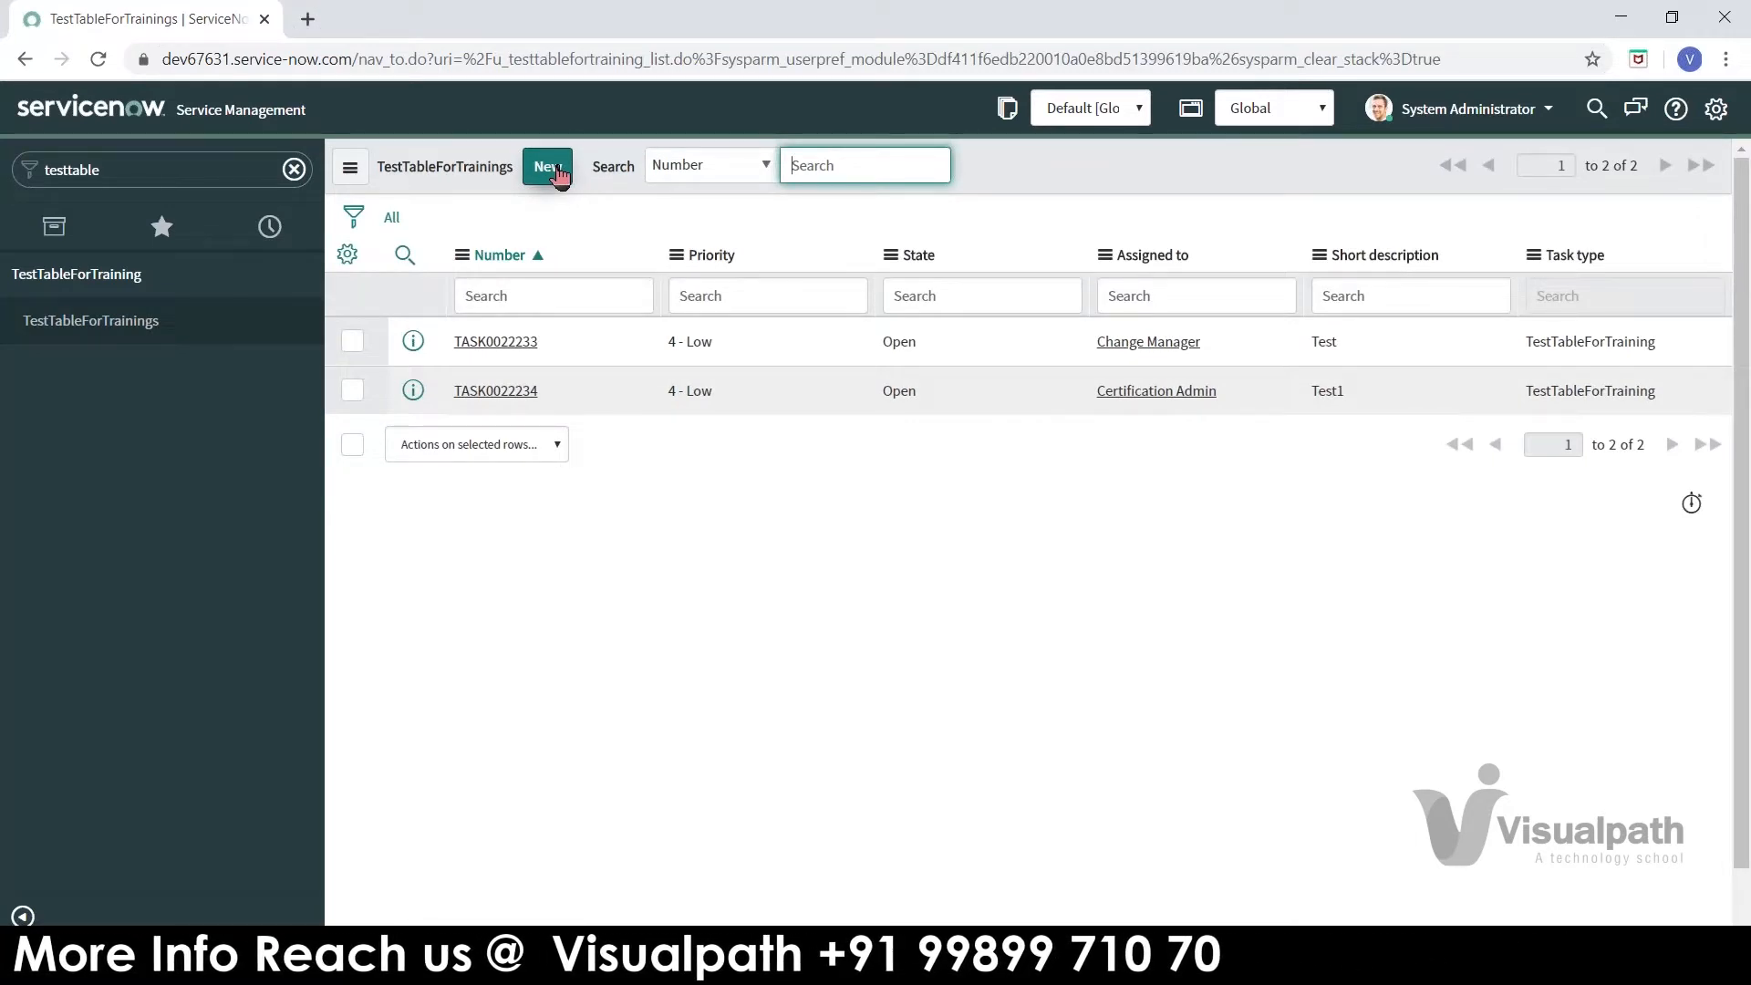
# - Filter the navigator for "table" and open the Tables list under System Definition
pyautogui.click(205, 173)
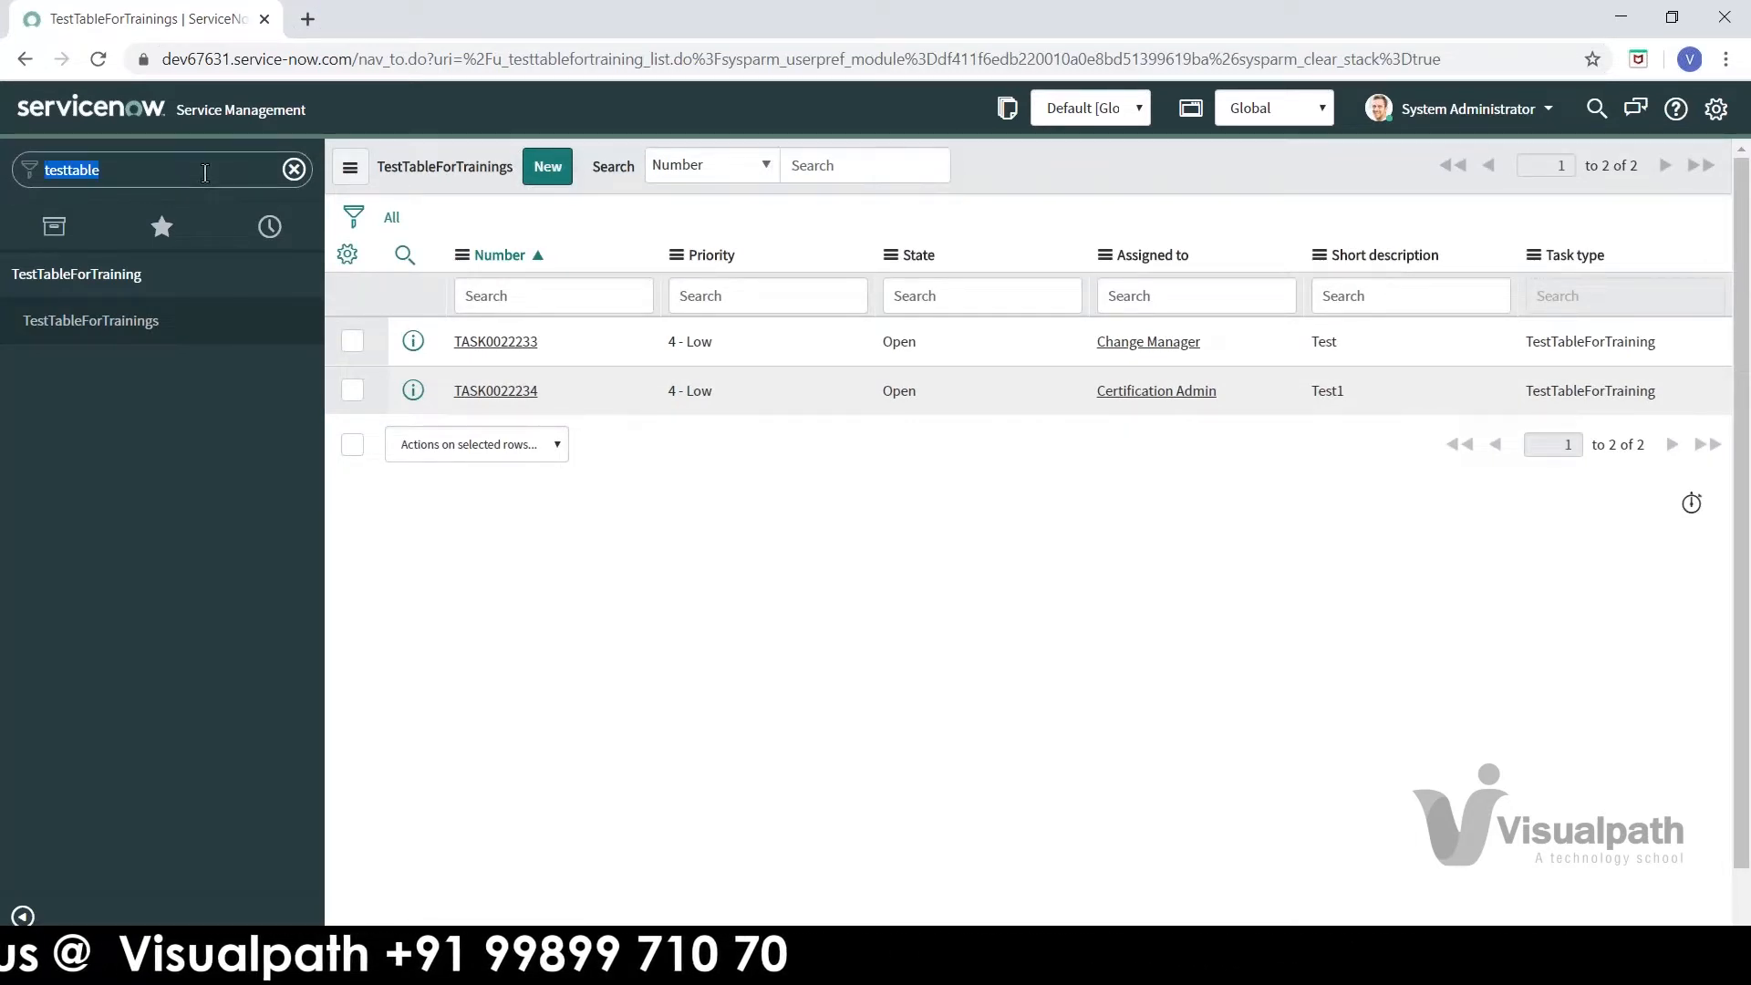
pyautogui.write('table')
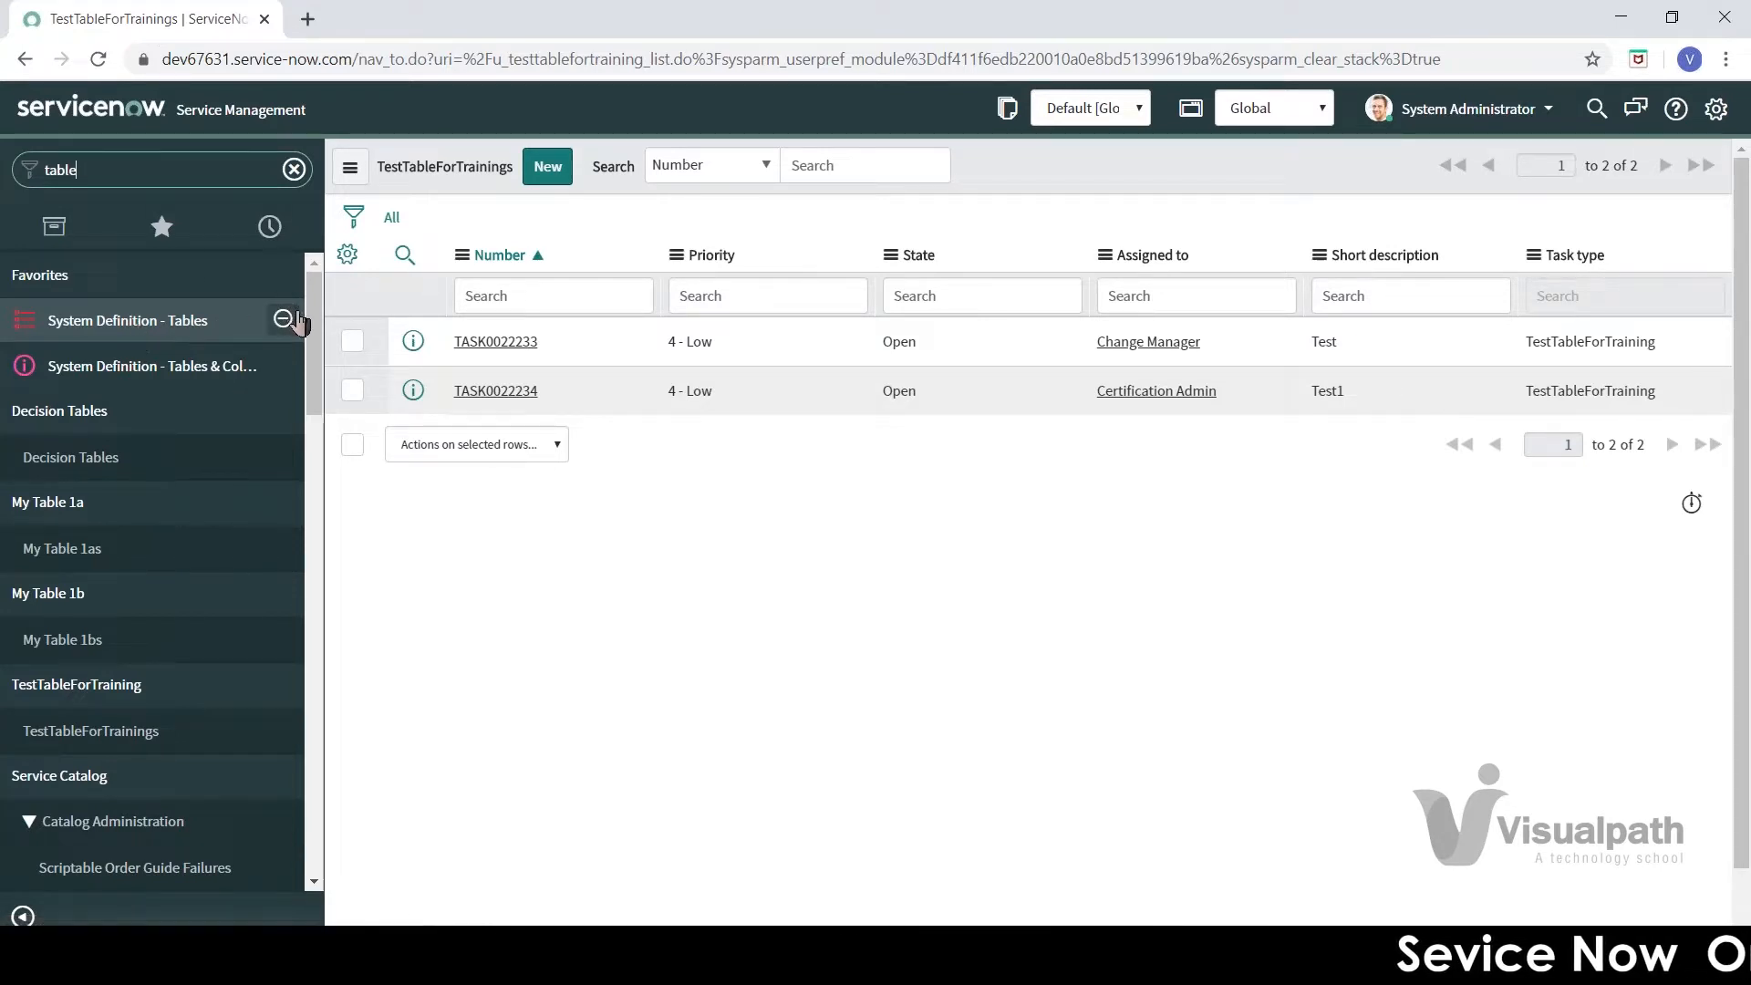
pyautogui.moveTo(310, 323); pyautogui.dragTo(352, 644)
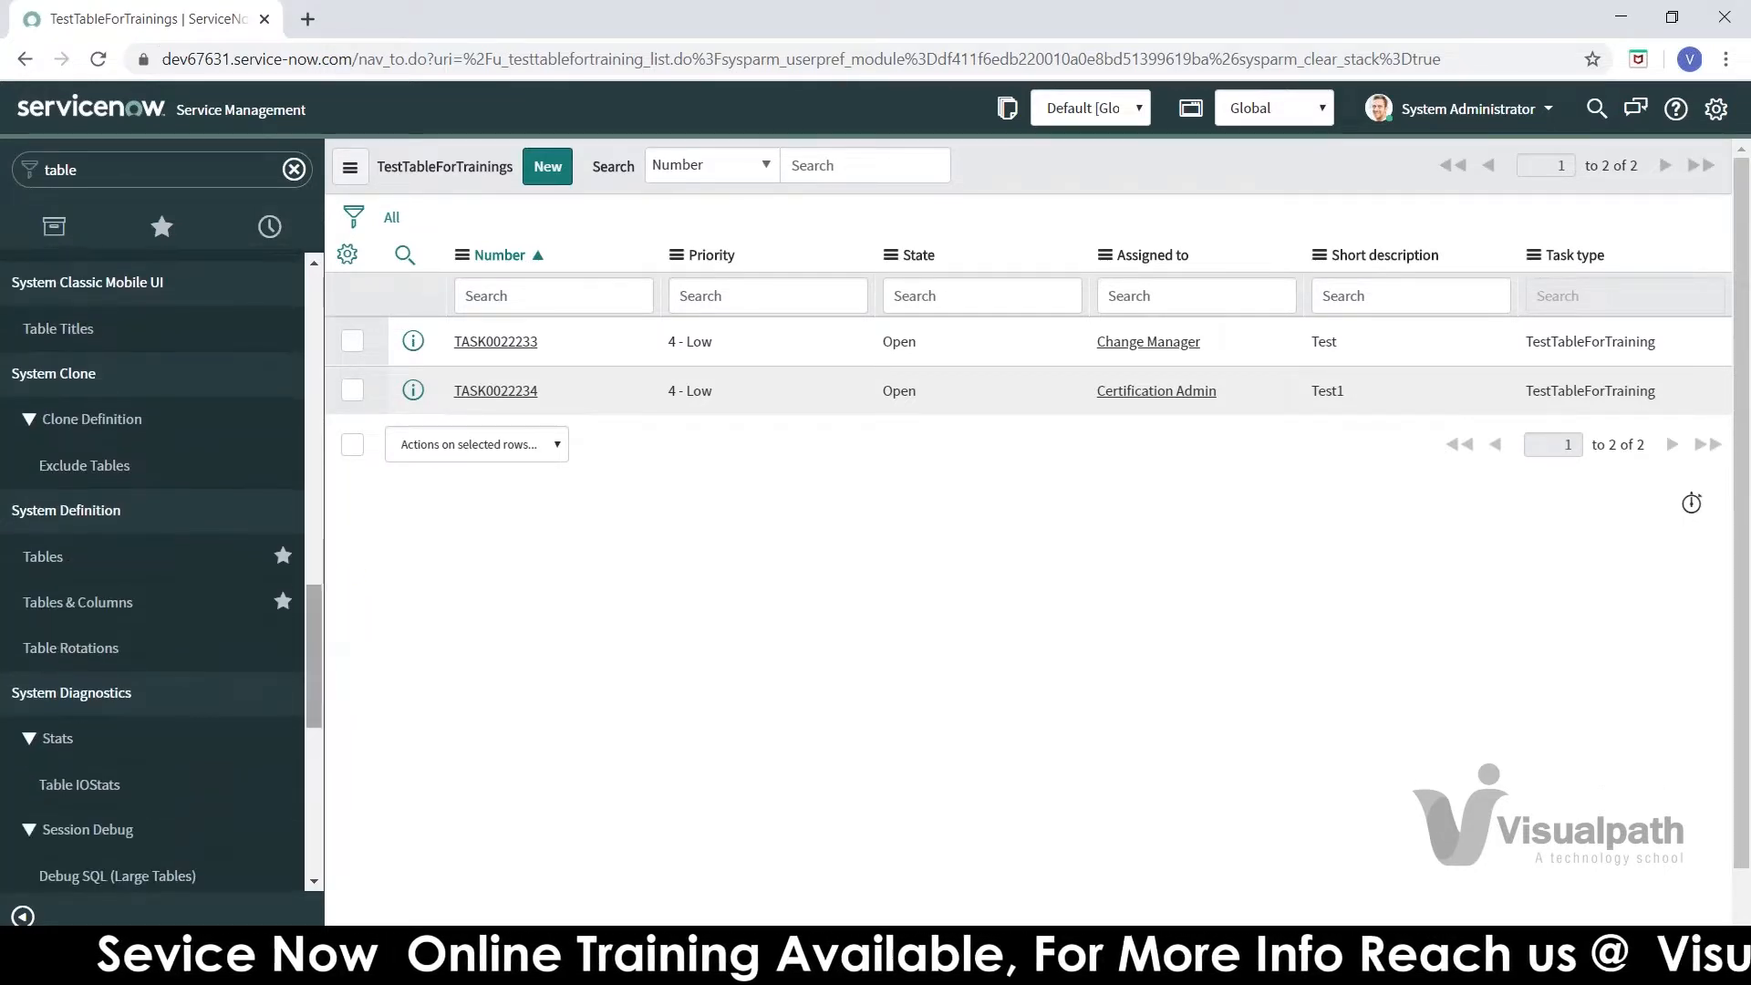
pyautogui.click(107, 571)
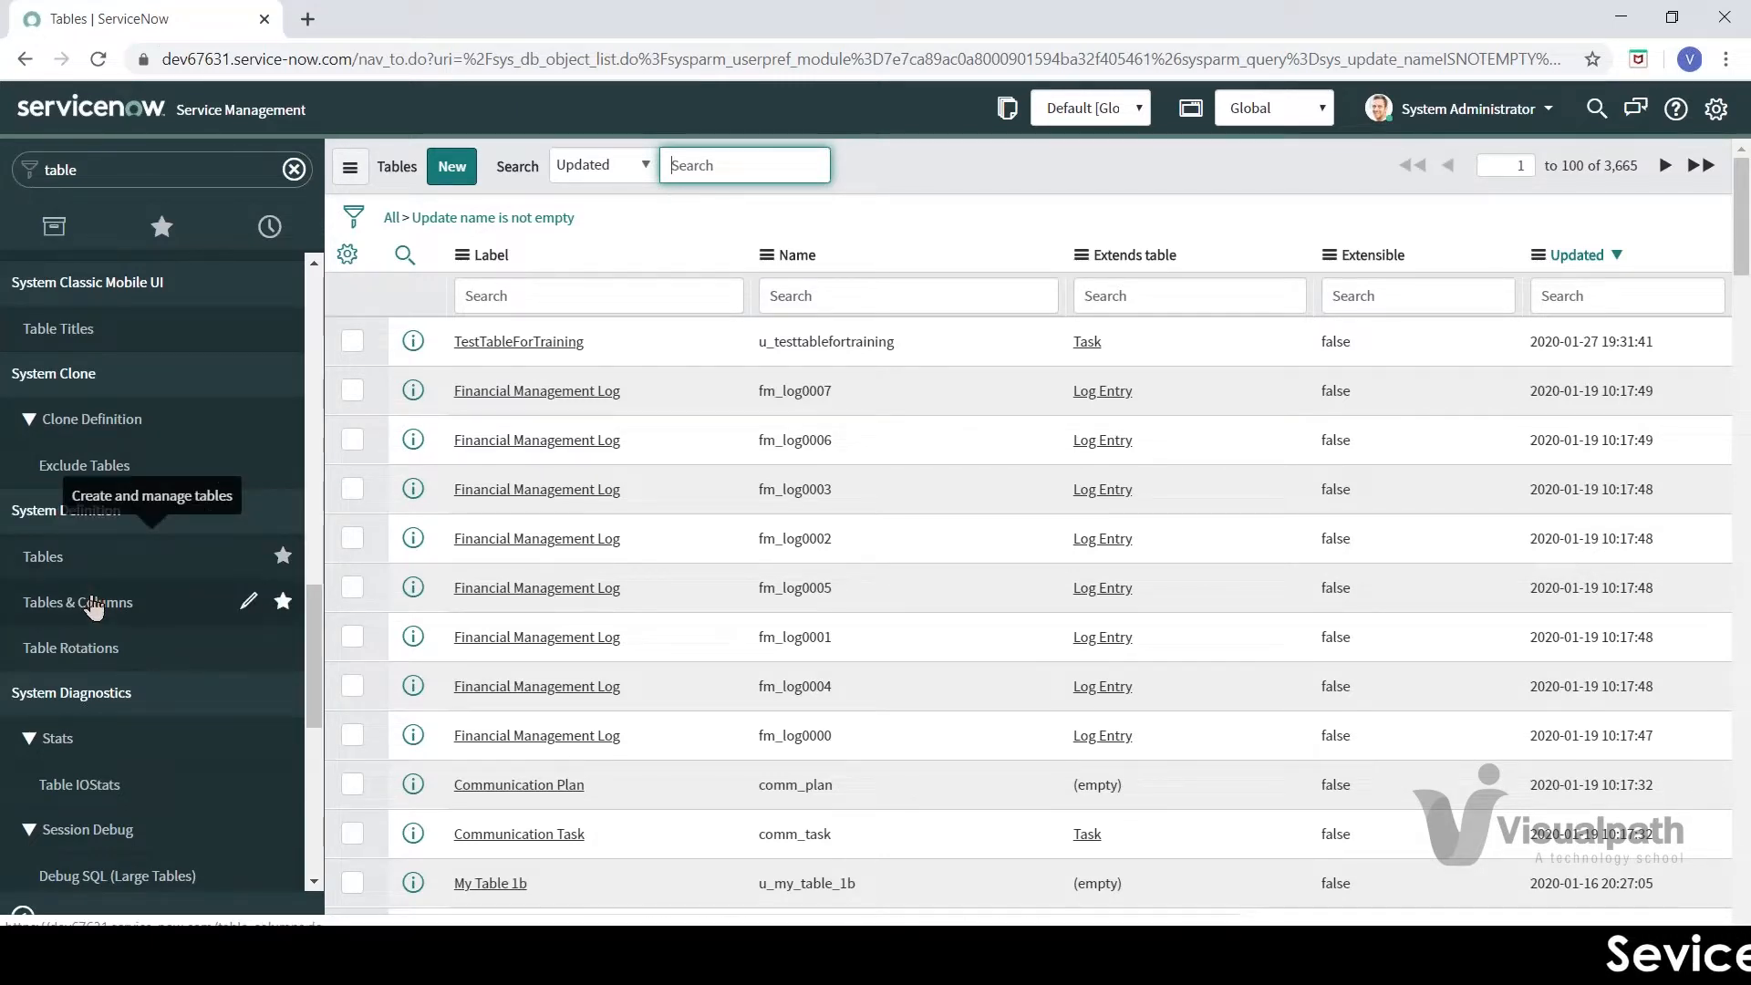
# - Check the Update set's Creation topics in the Word course document and return to ServiceNow in the browser
pyautogui.click(565, 965)
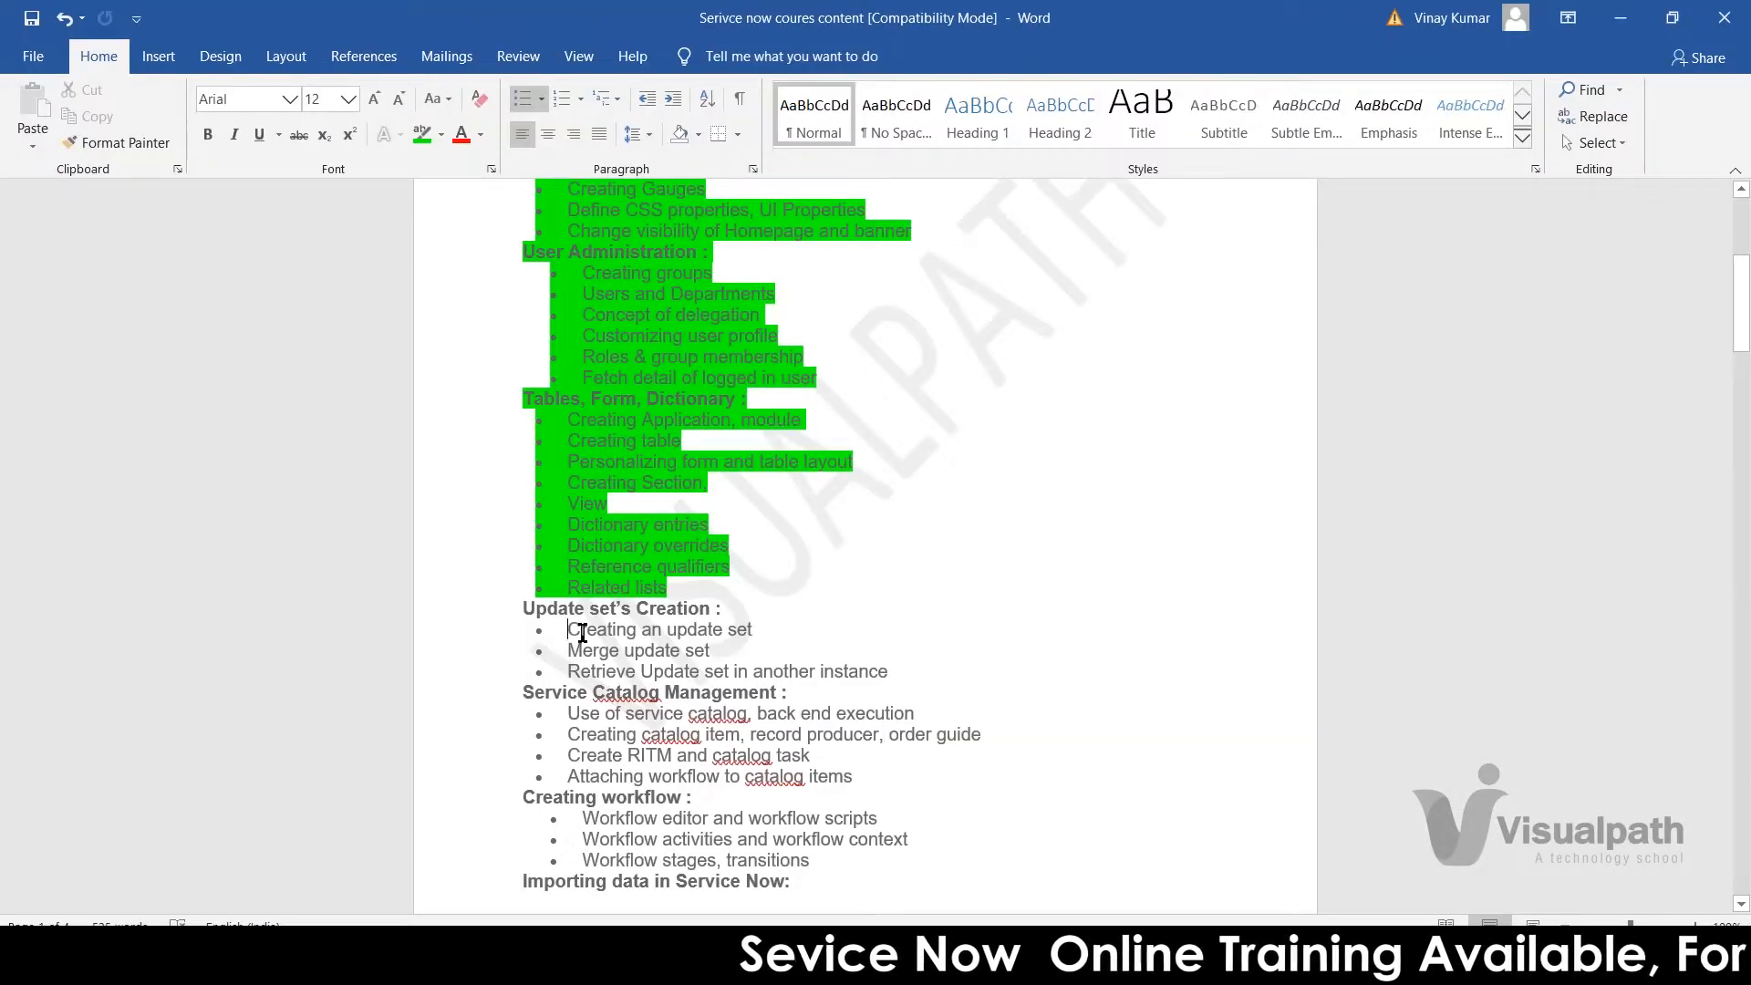
pyautogui.moveTo(569, 631); pyautogui.dragTo(582, 632)
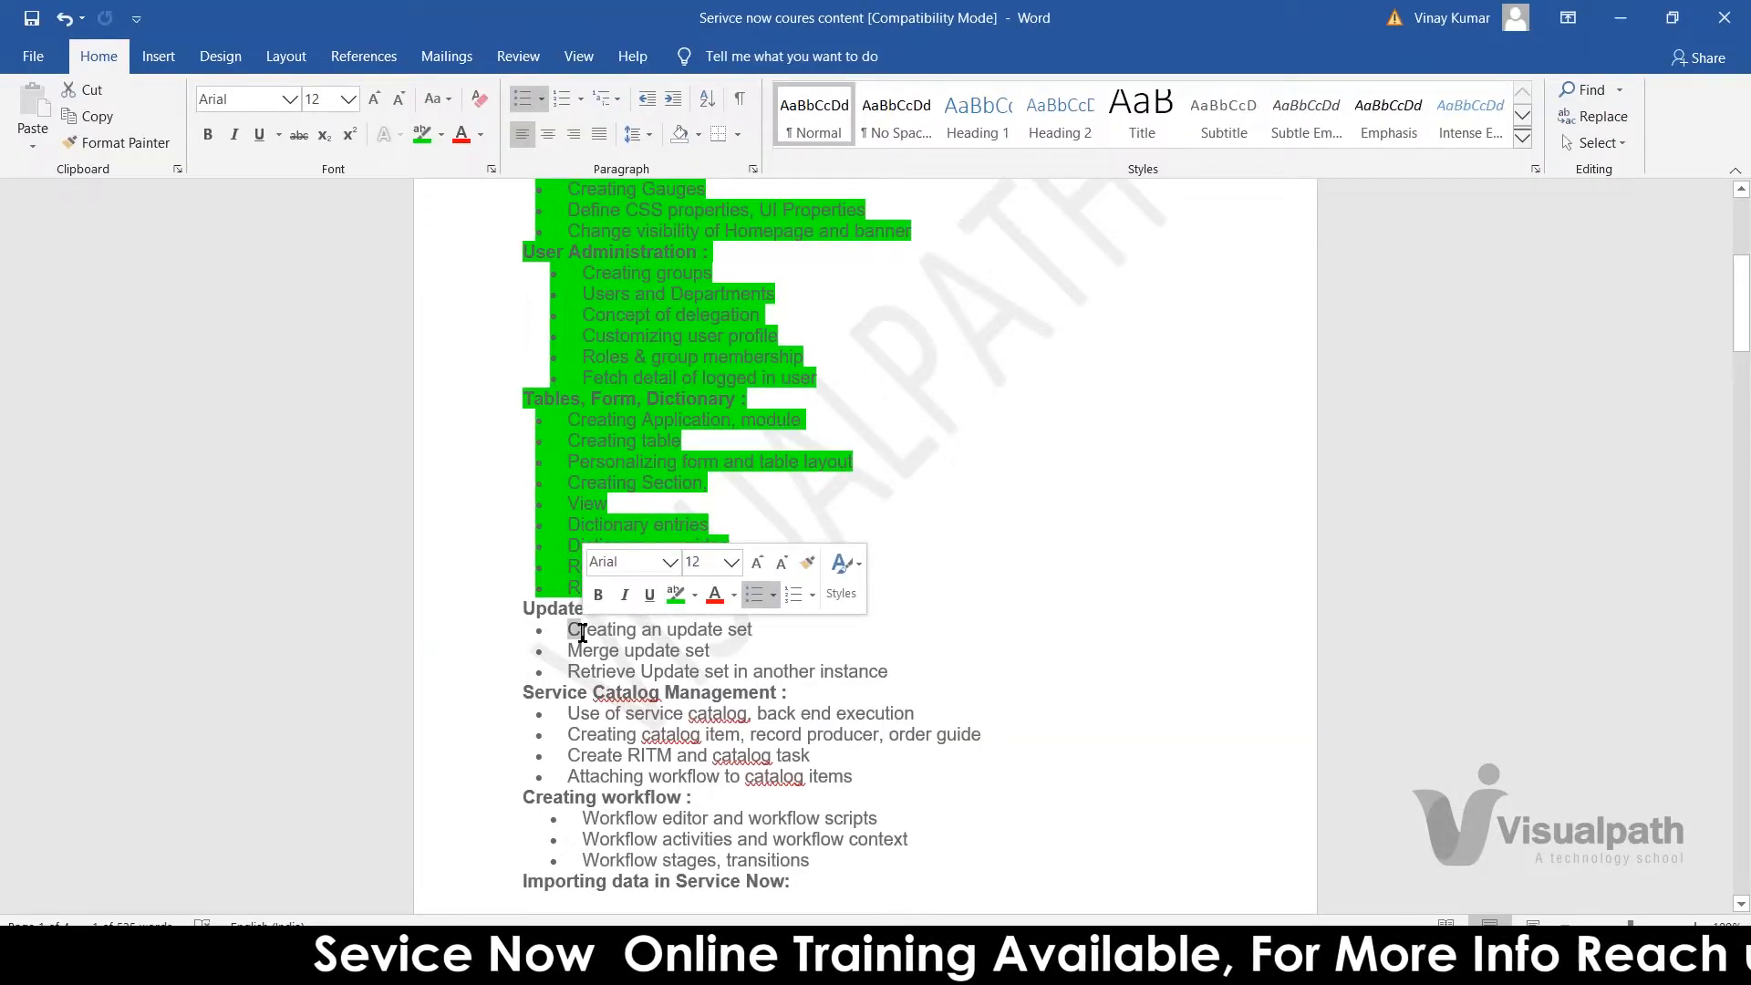
pyautogui.click(547, 647)
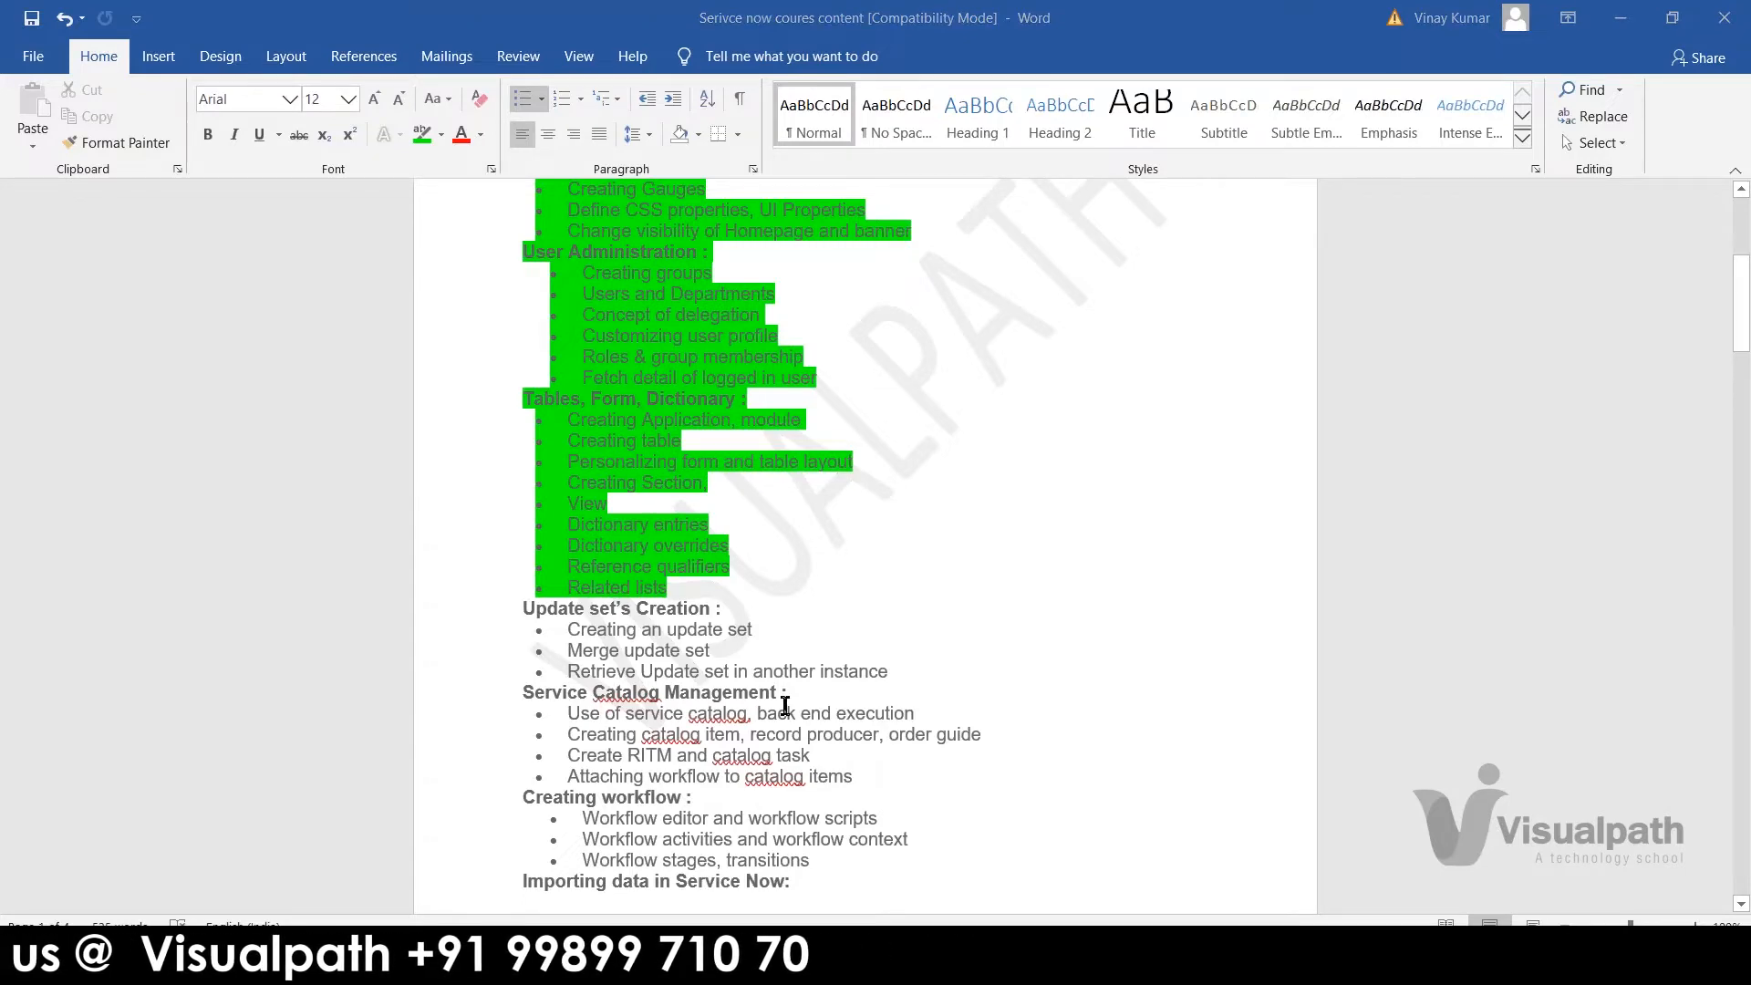
pyautogui.hotkey('alt', 'Tab')
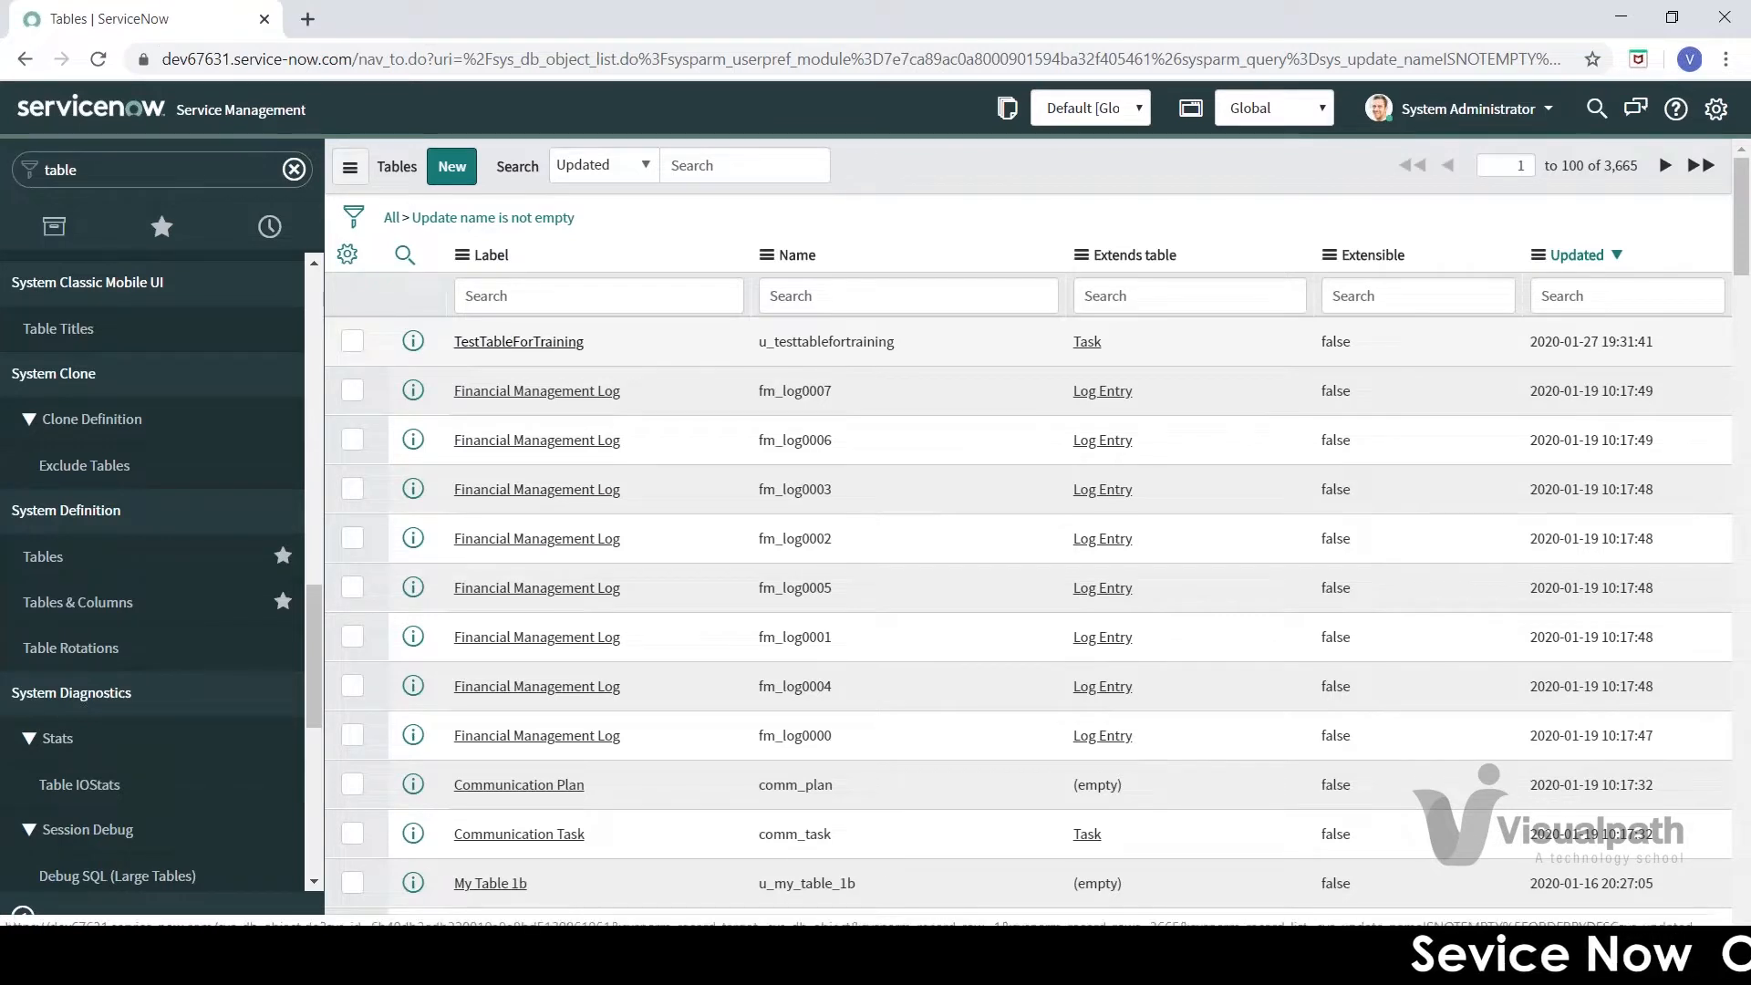
# - Open the TestTableForTraining table record and examine its Extends table field and the custom columns ending its column list
pyautogui.click(465, 345)
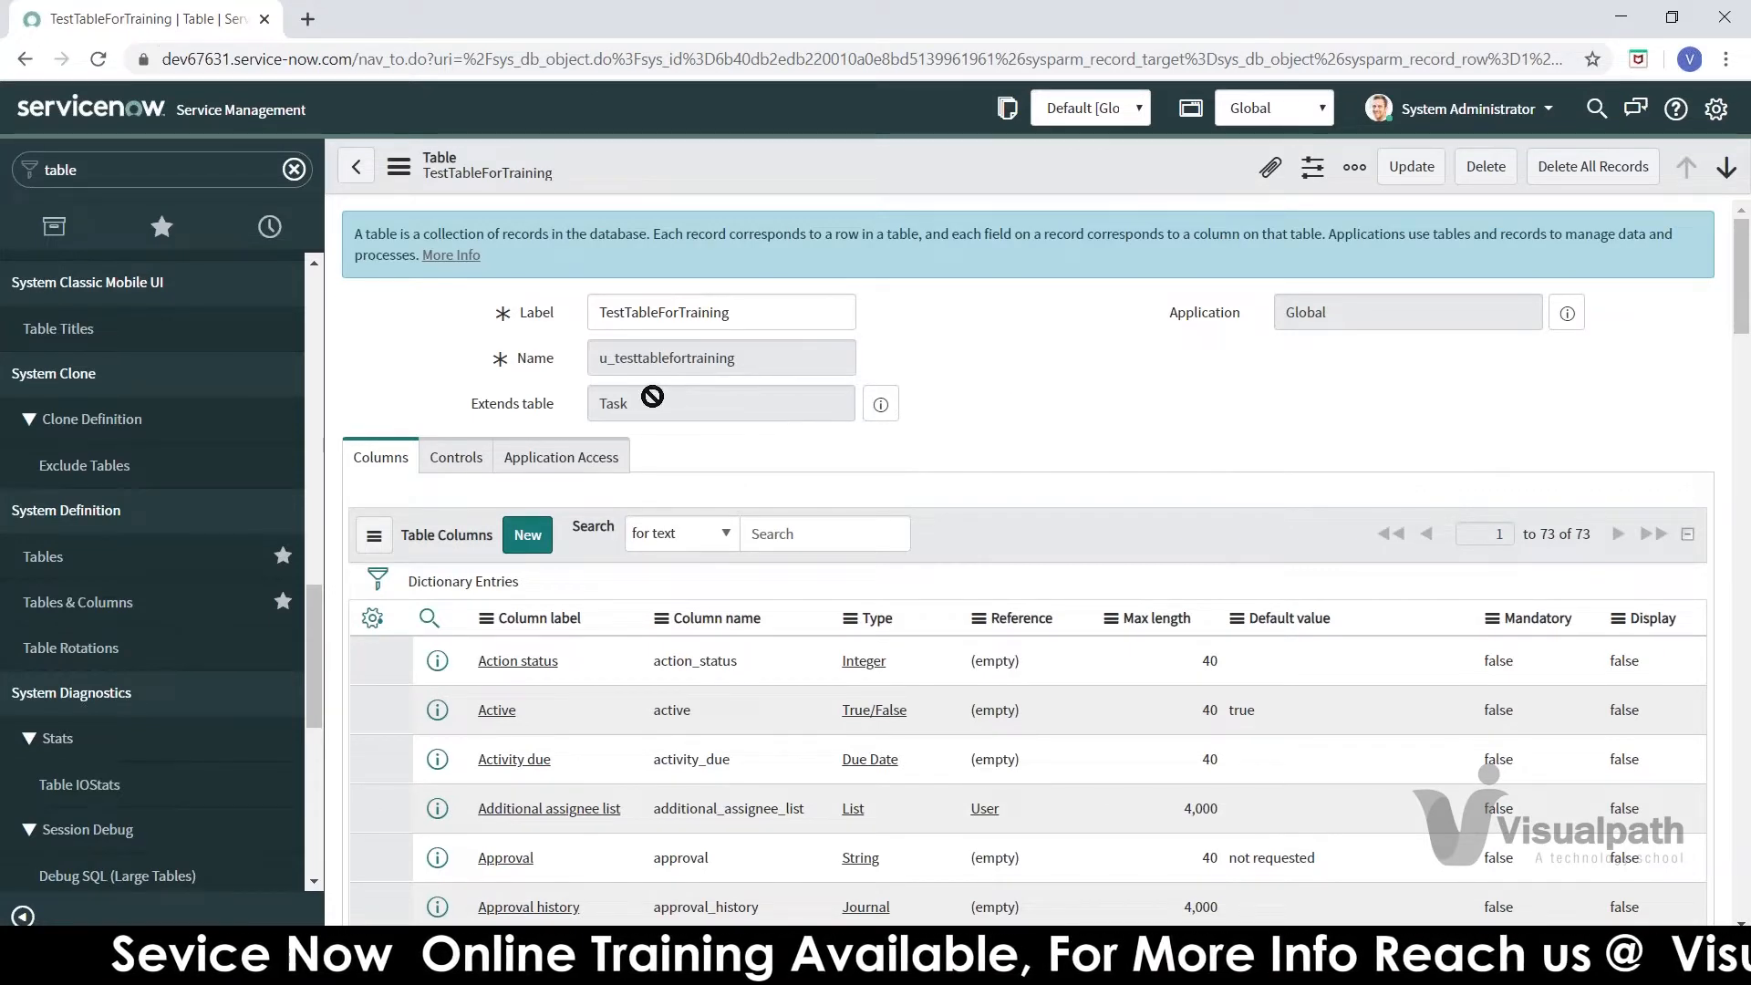
pyautogui.moveTo(653, 398); pyautogui.dragTo(589, 399)
pyautogui.click(746, 430)
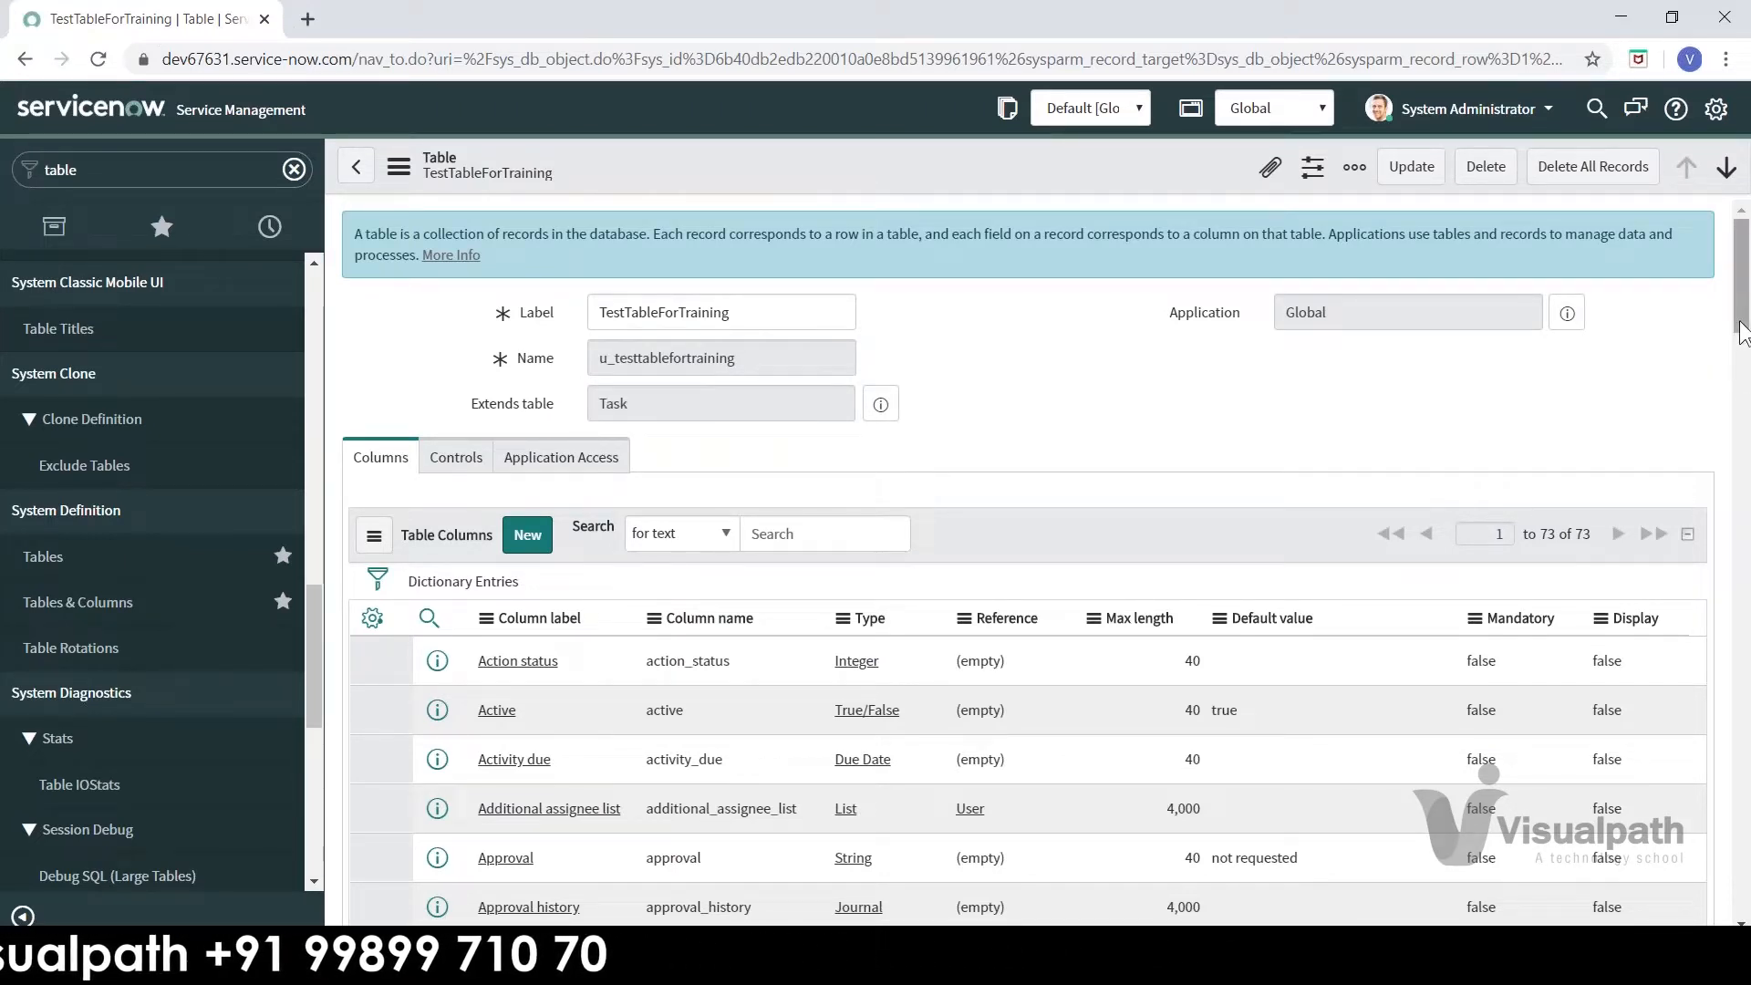
pyautogui.moveTo(1741, 333); pyautogui.dragTo(1742, 875)
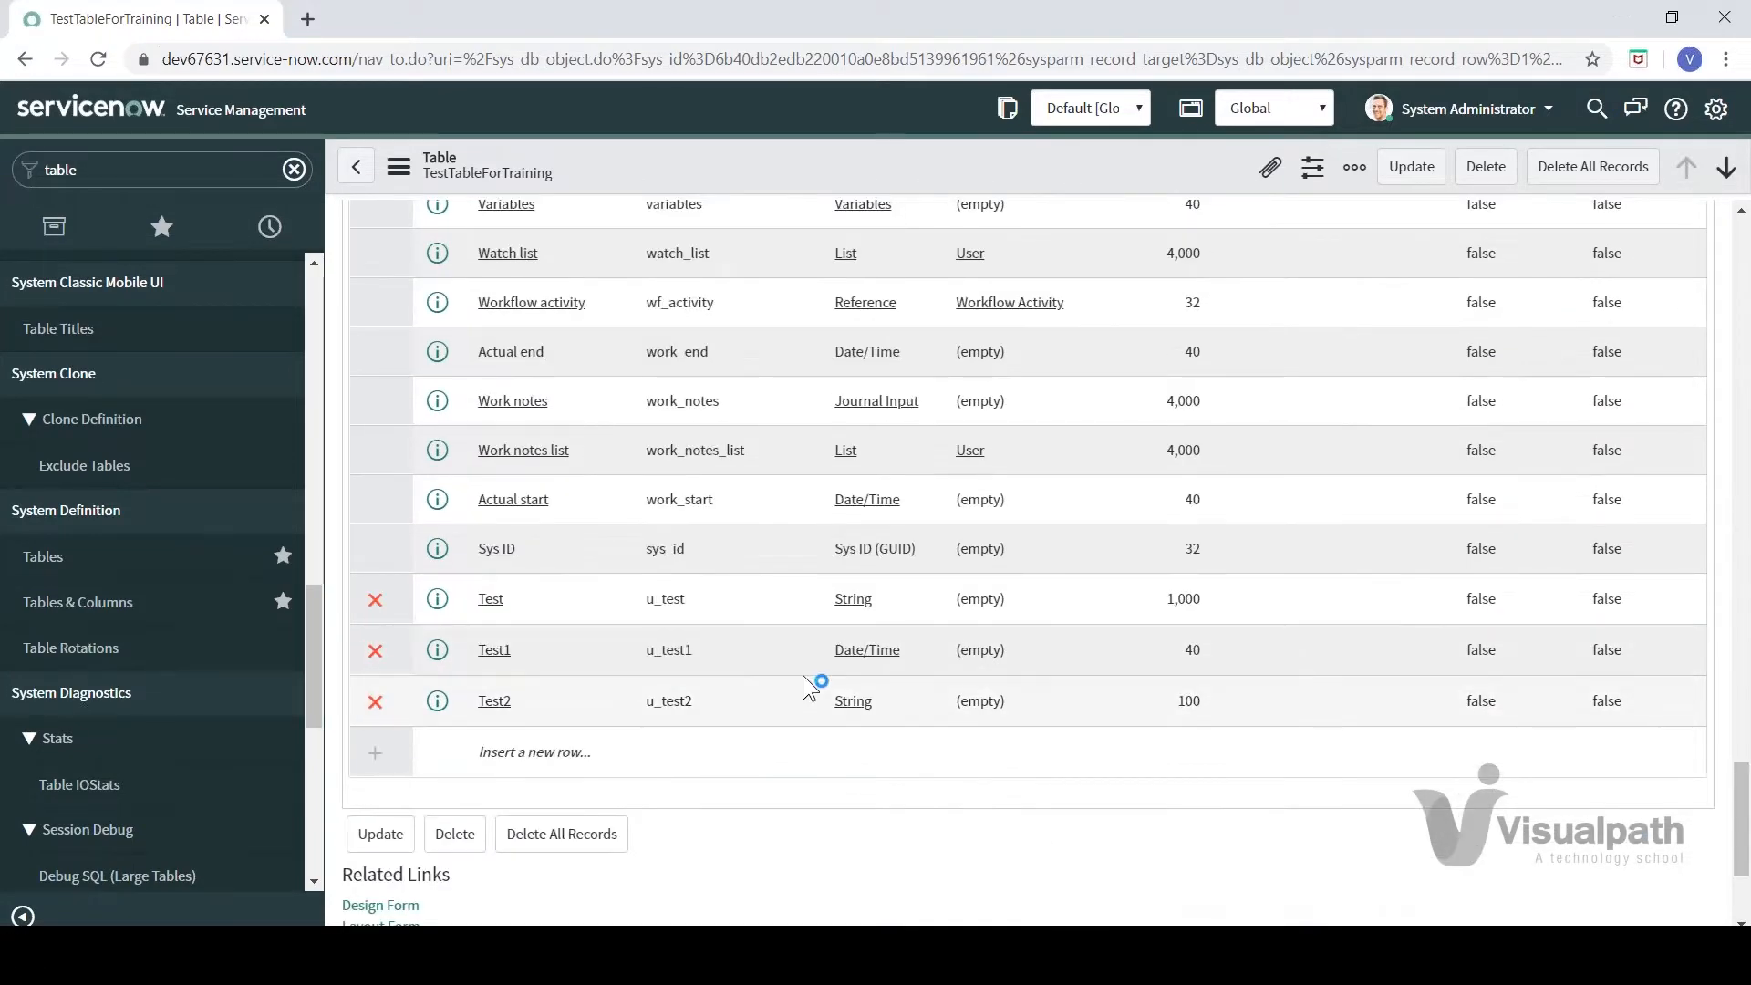
pyautogui.click(493, 701)
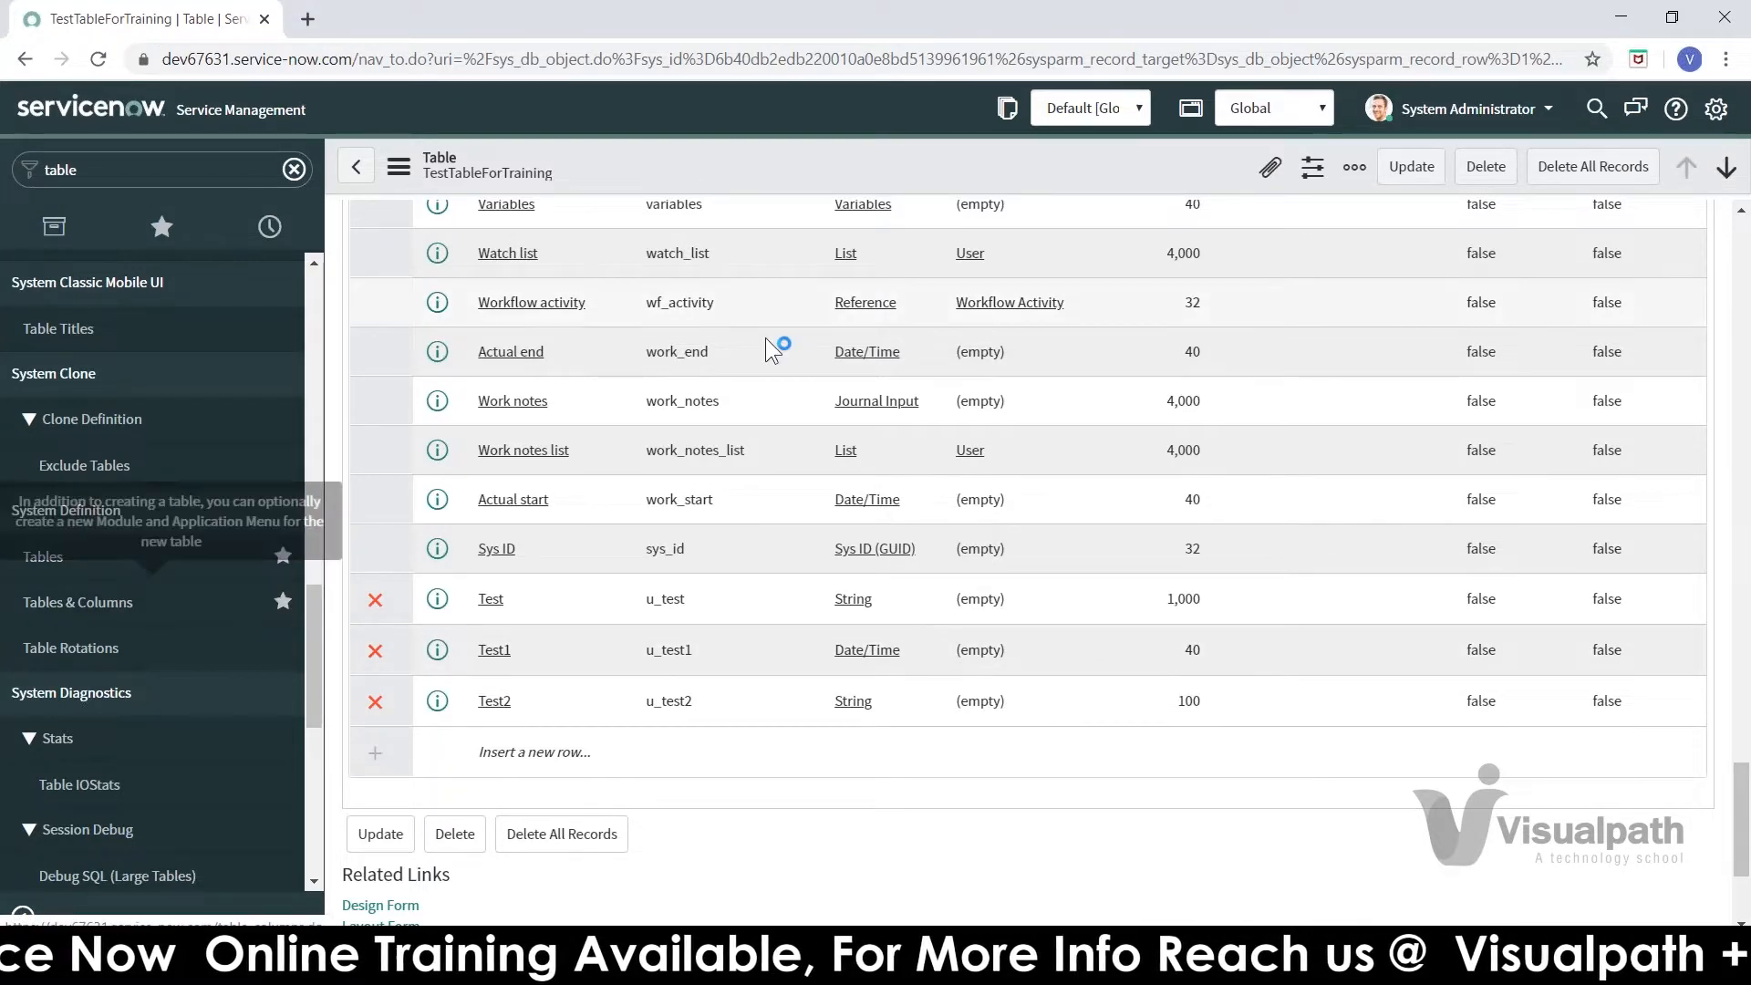
# - Open Tables & Columns under System Definition, select the Account Relationship Type table and look over its columns and the Index creator
pyautogui.click(54, 558)
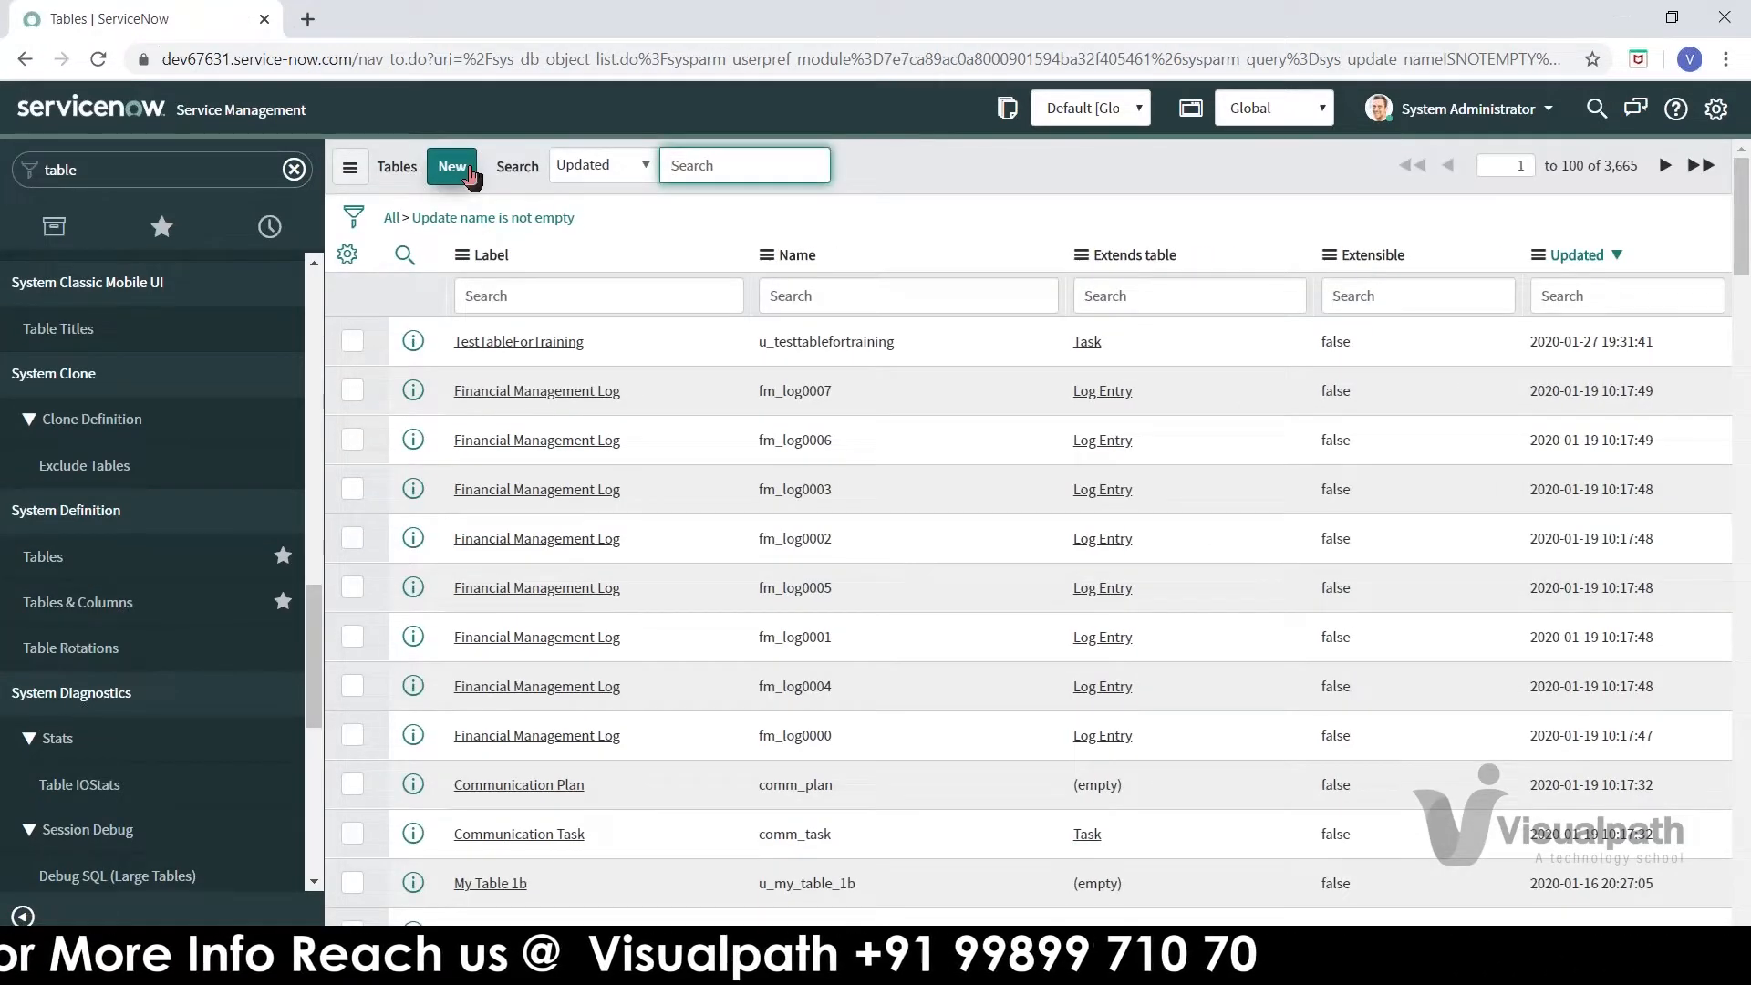
pyautogui.click(76, 611)
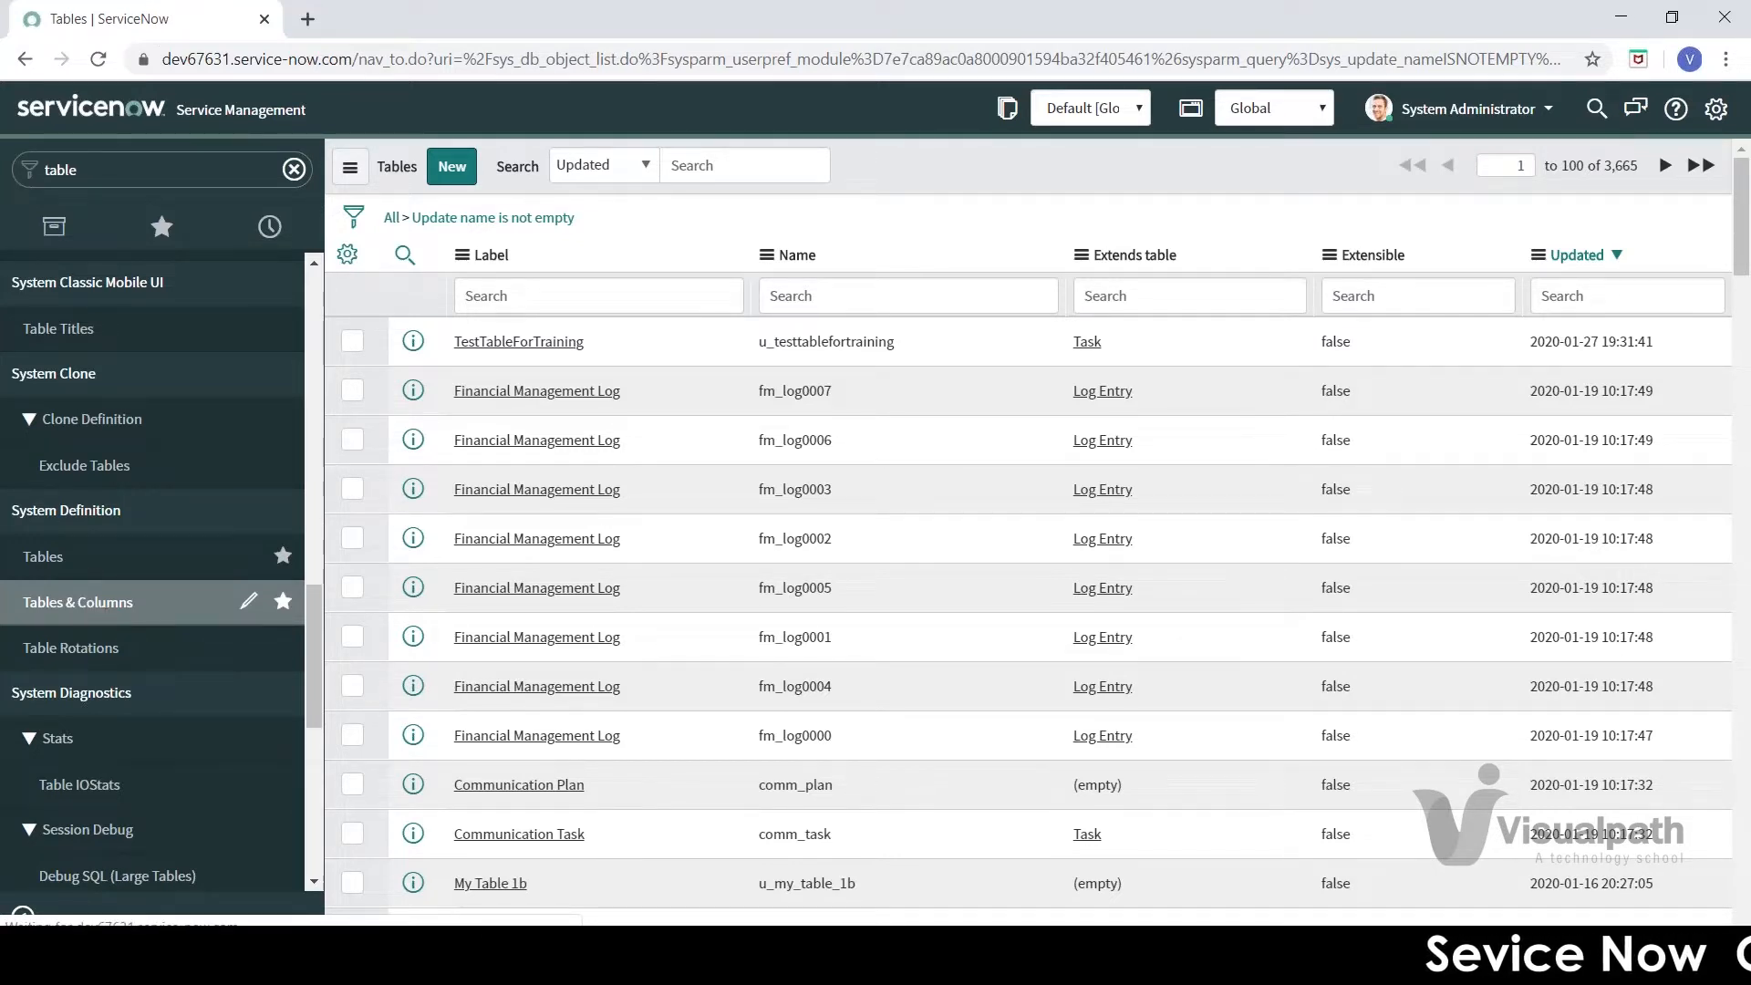
pyautogui.click(41, 566)
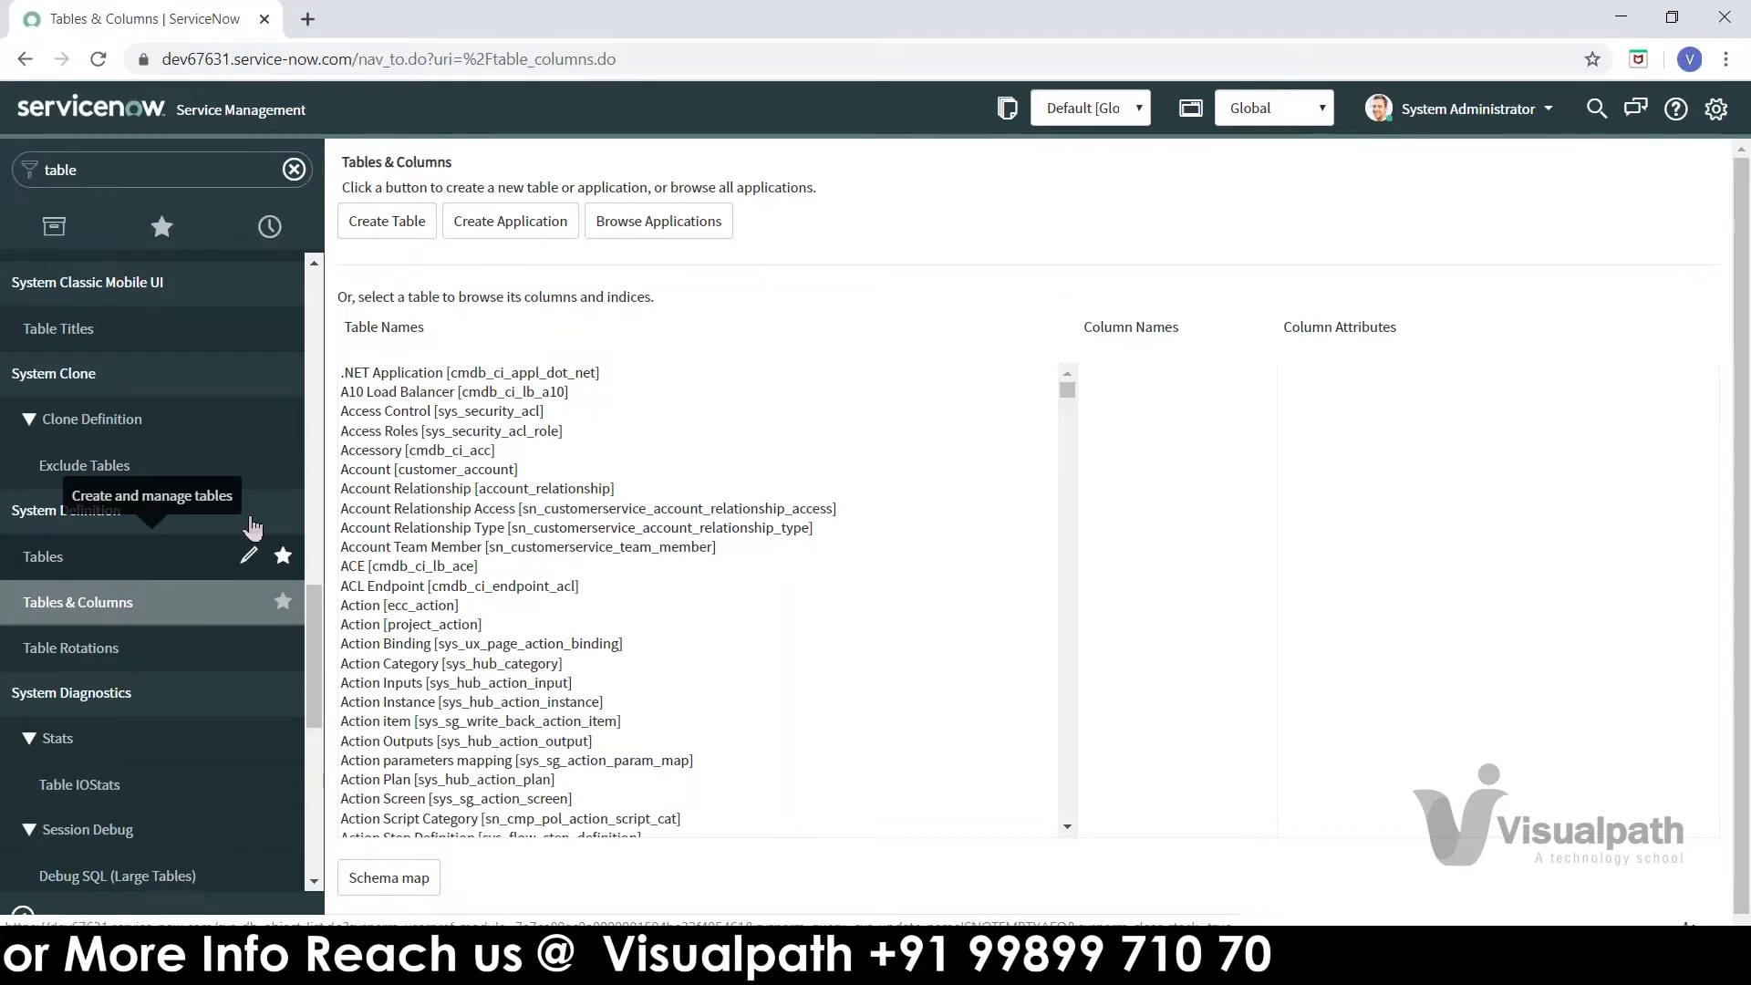
pyautogui.click(513, 533)
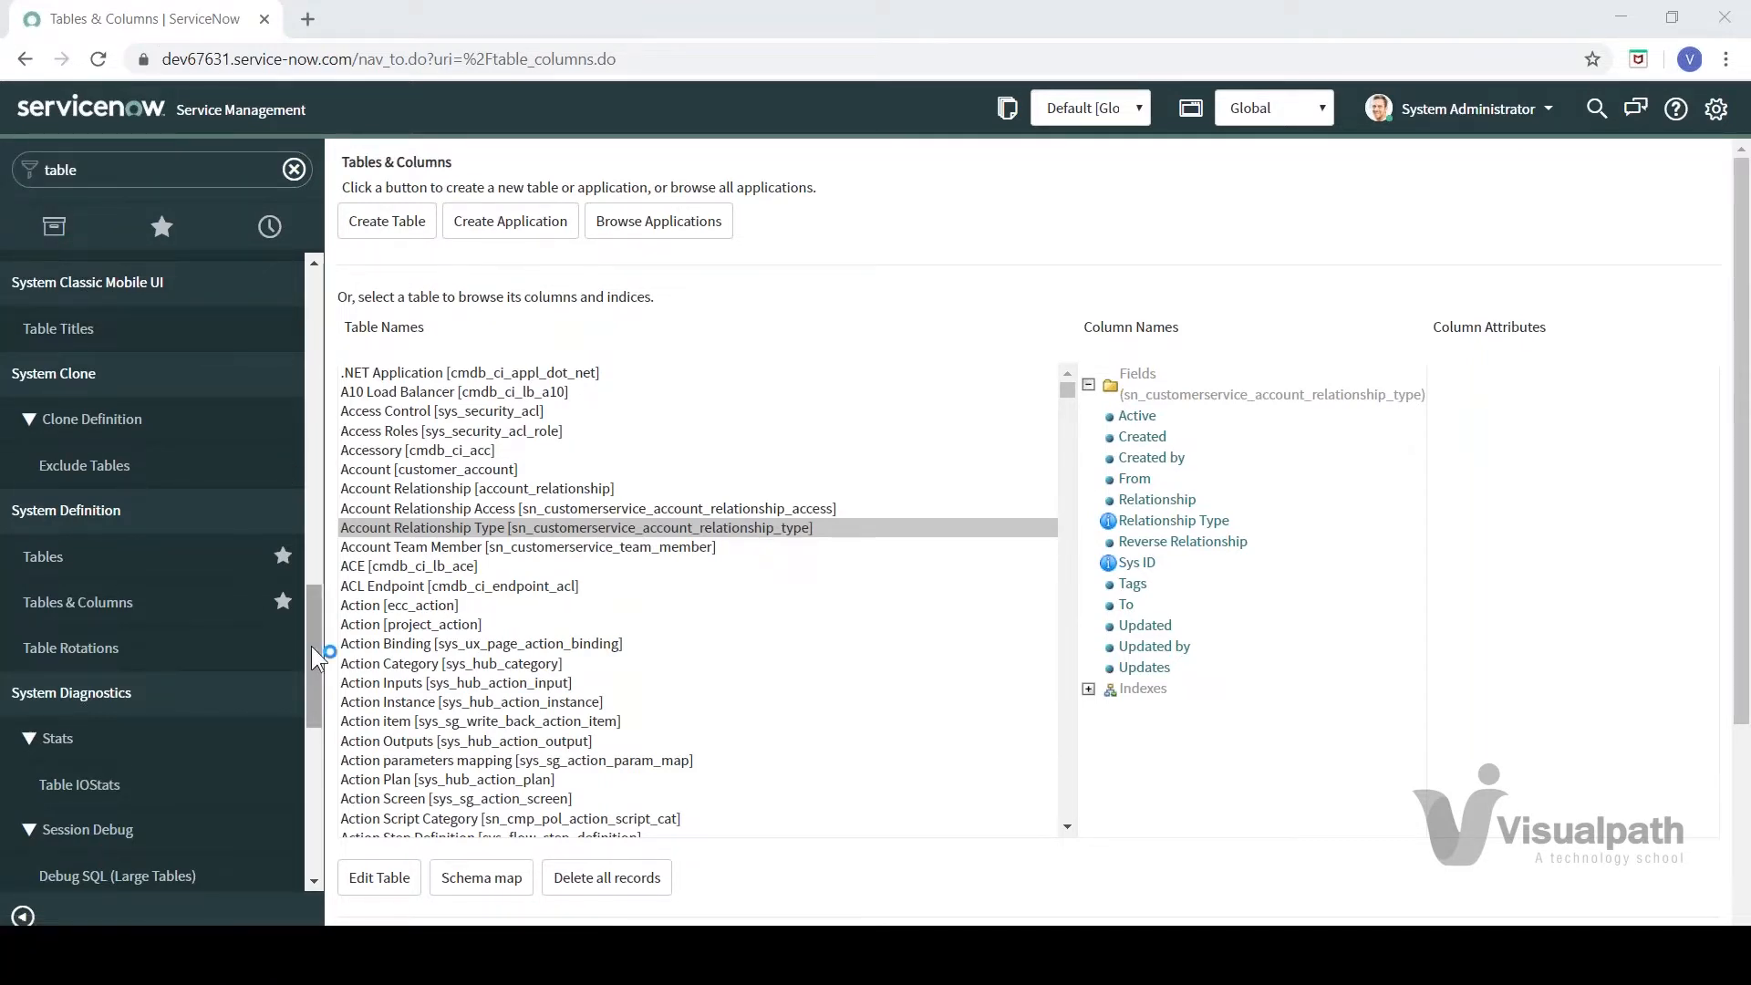
pyautogui.moveTo(310, 645); pyautogui.dragTo(303, 276)
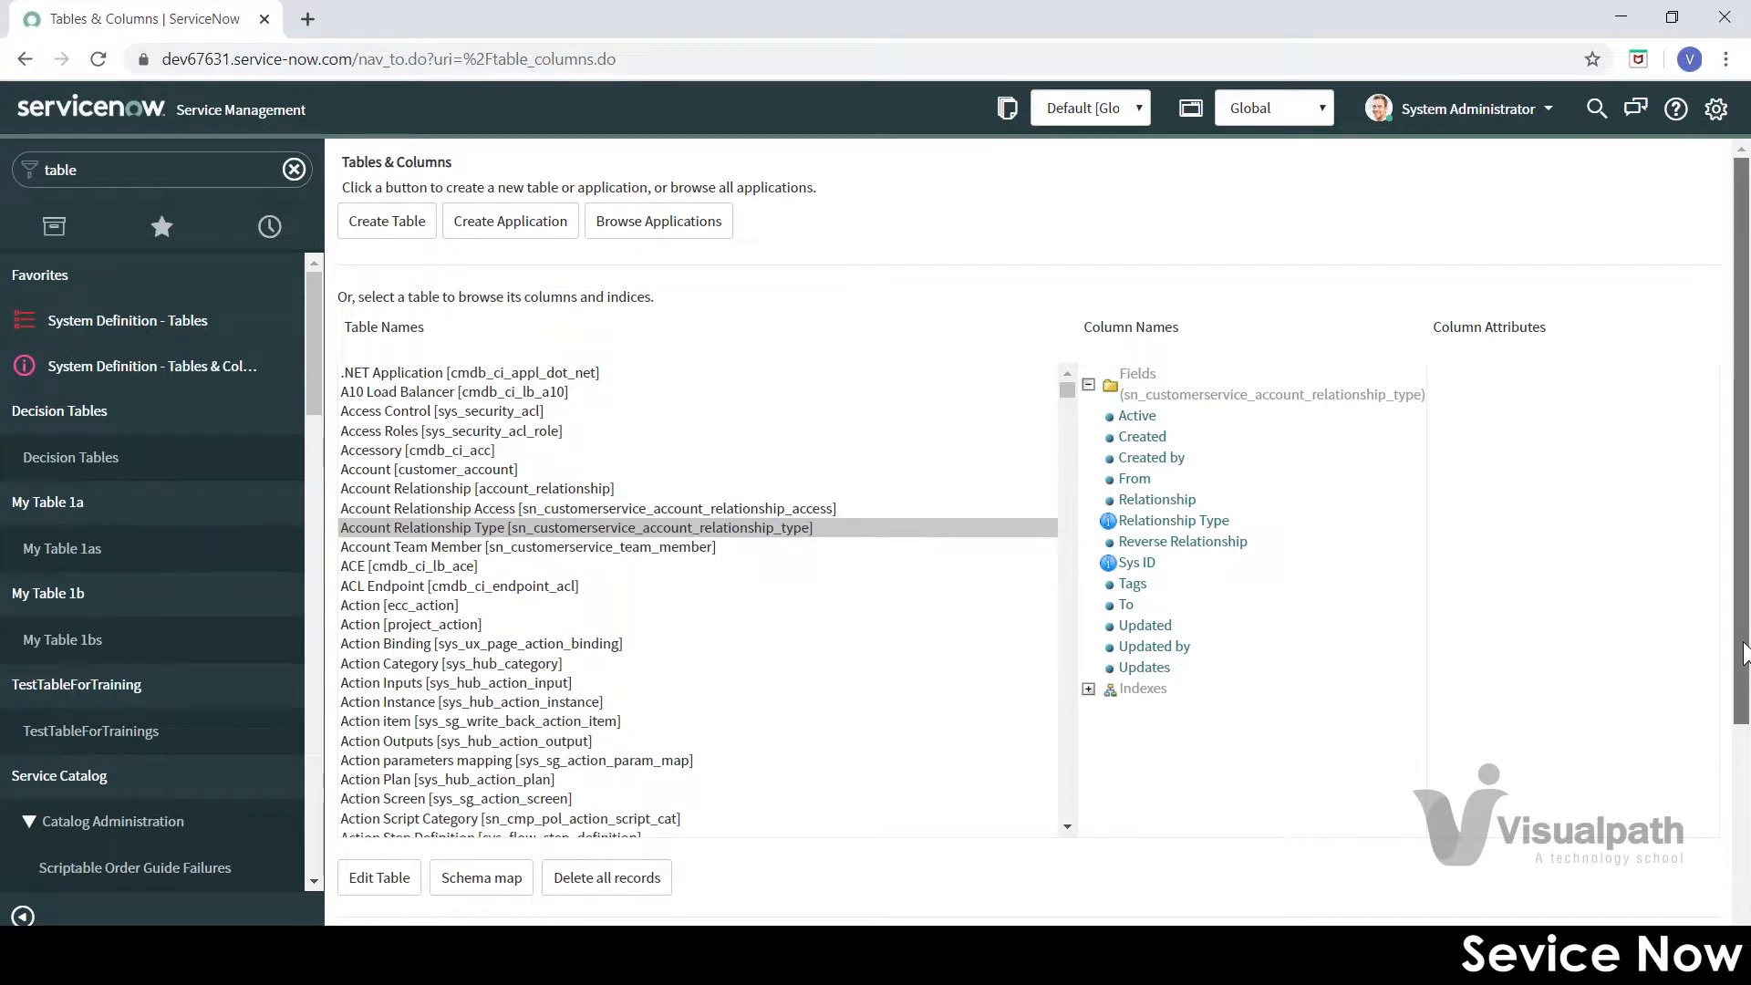
pyautogui.moveTo(1741, 652); pyautogui.dragTo(1741, 853)
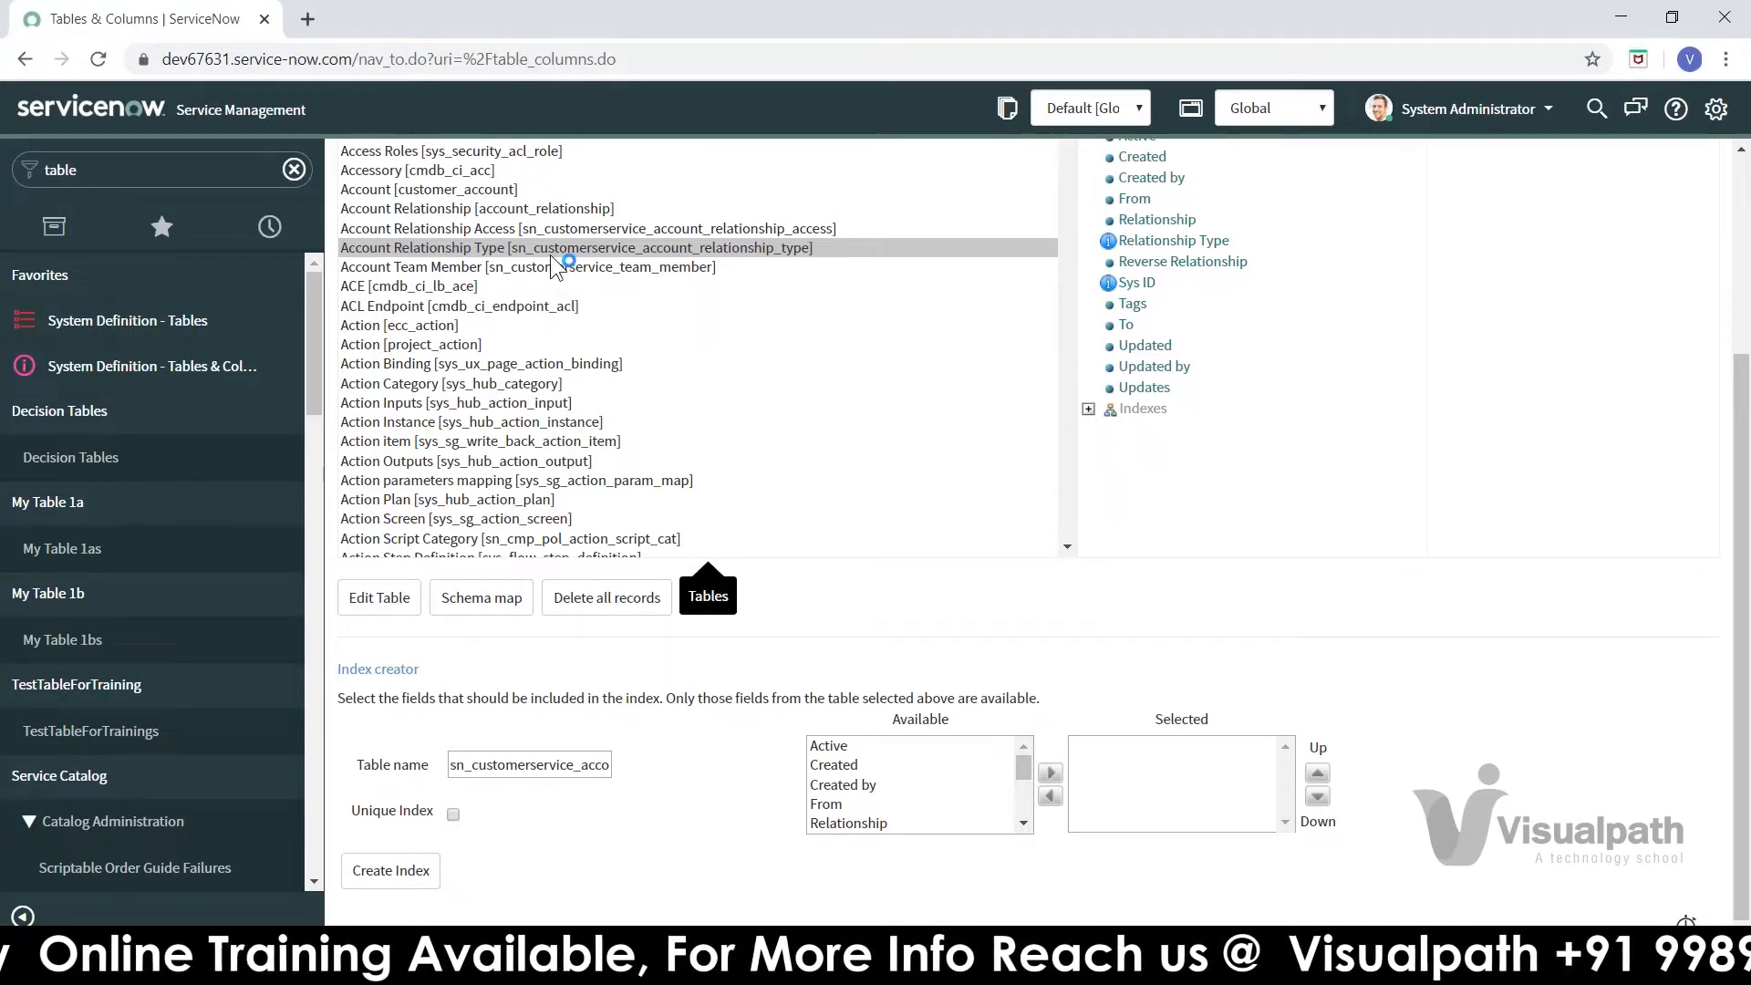
# - Find TestTableForTraining [u_testtablefortraining] among the table names by searching for "test" and select it to list its columns
pyautogui.click(688, 461)
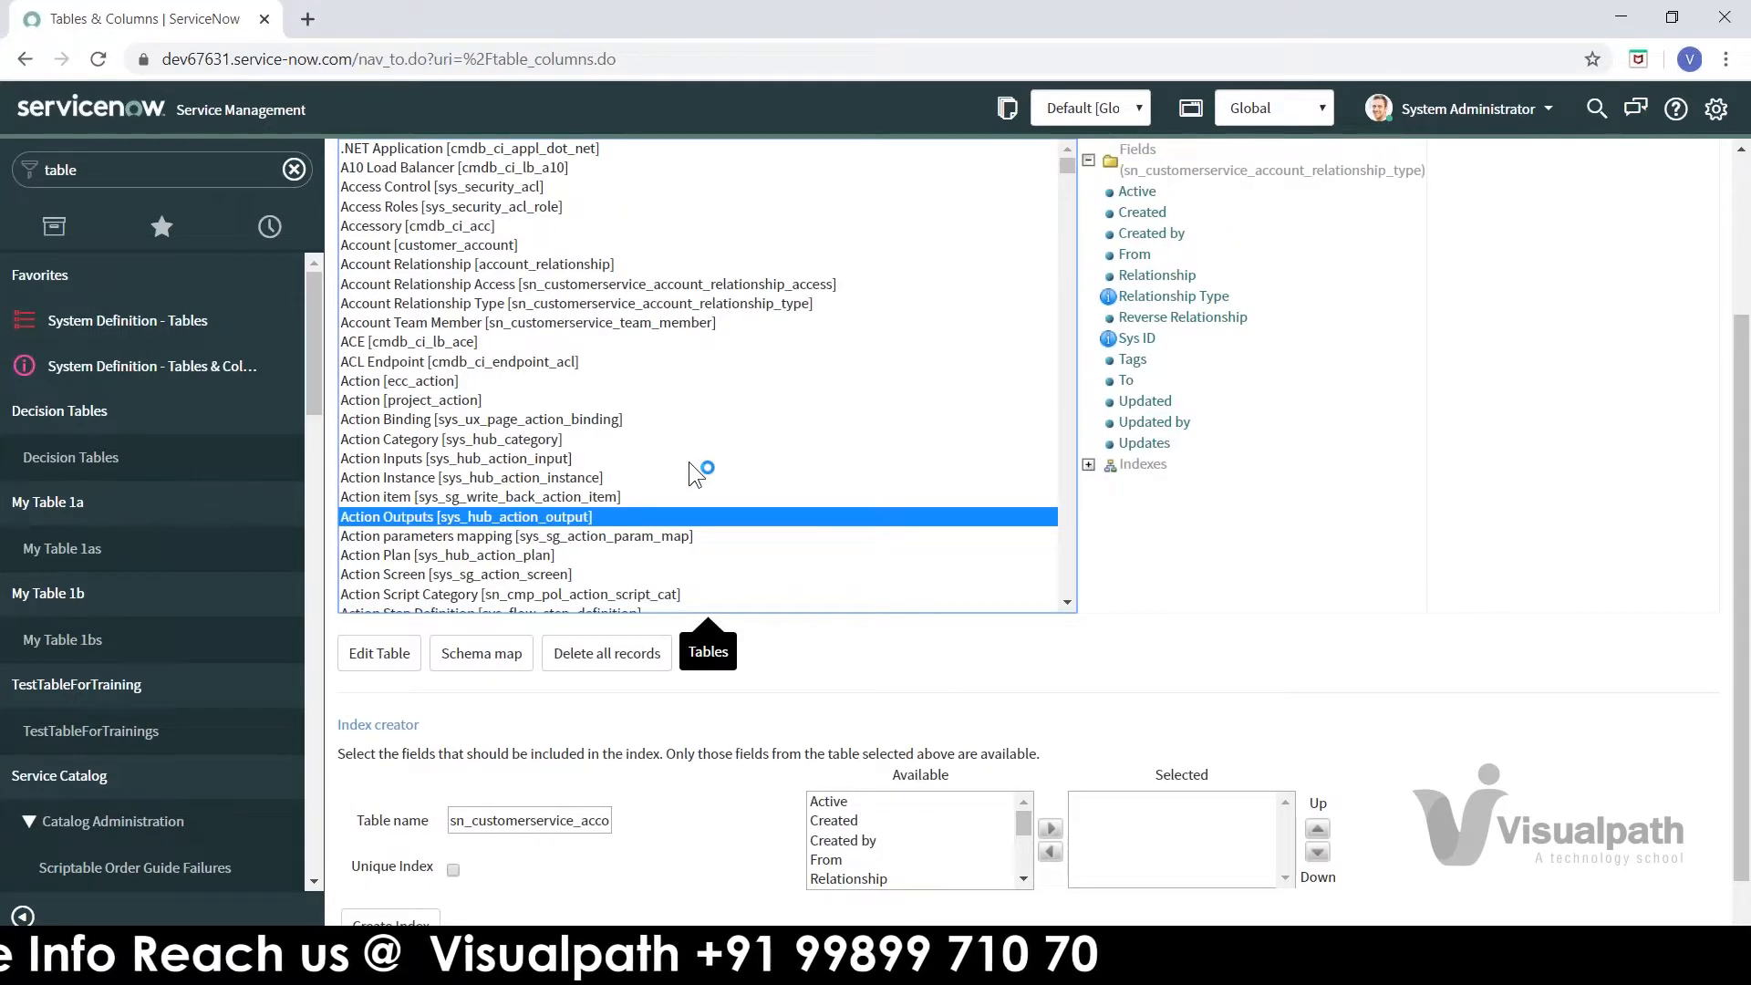
pyautogui.write('test')
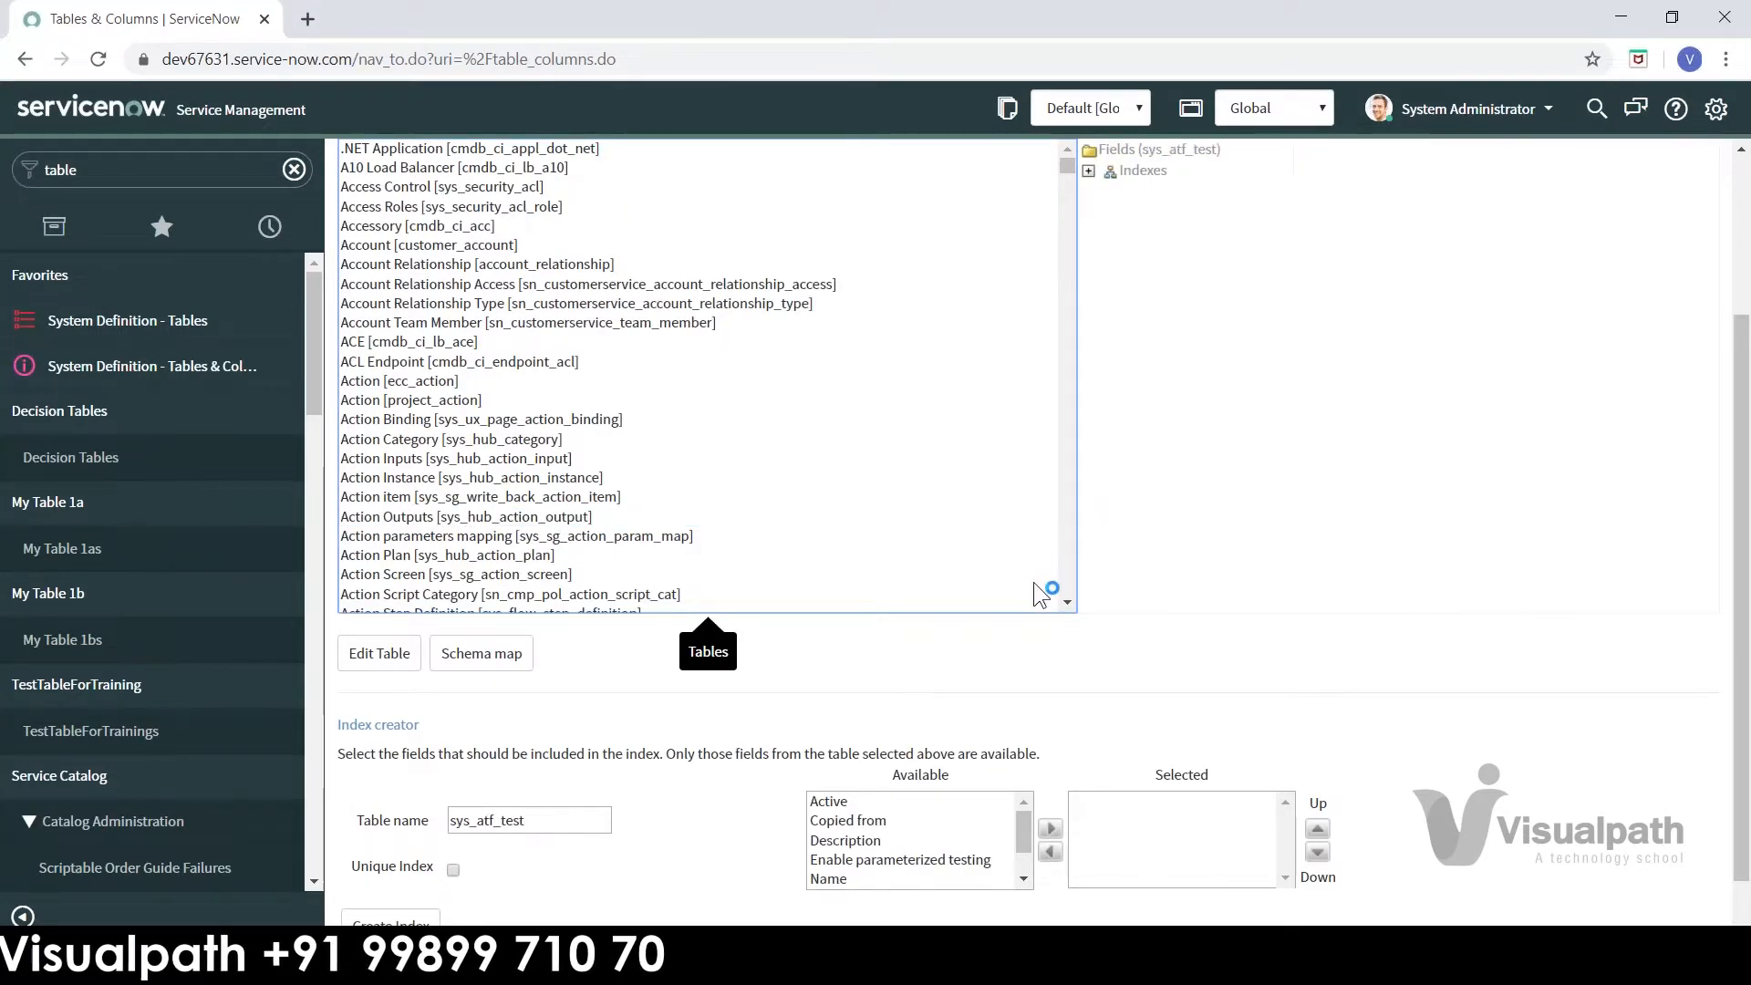
pyautogui.scroll(-4, 1065, 602)
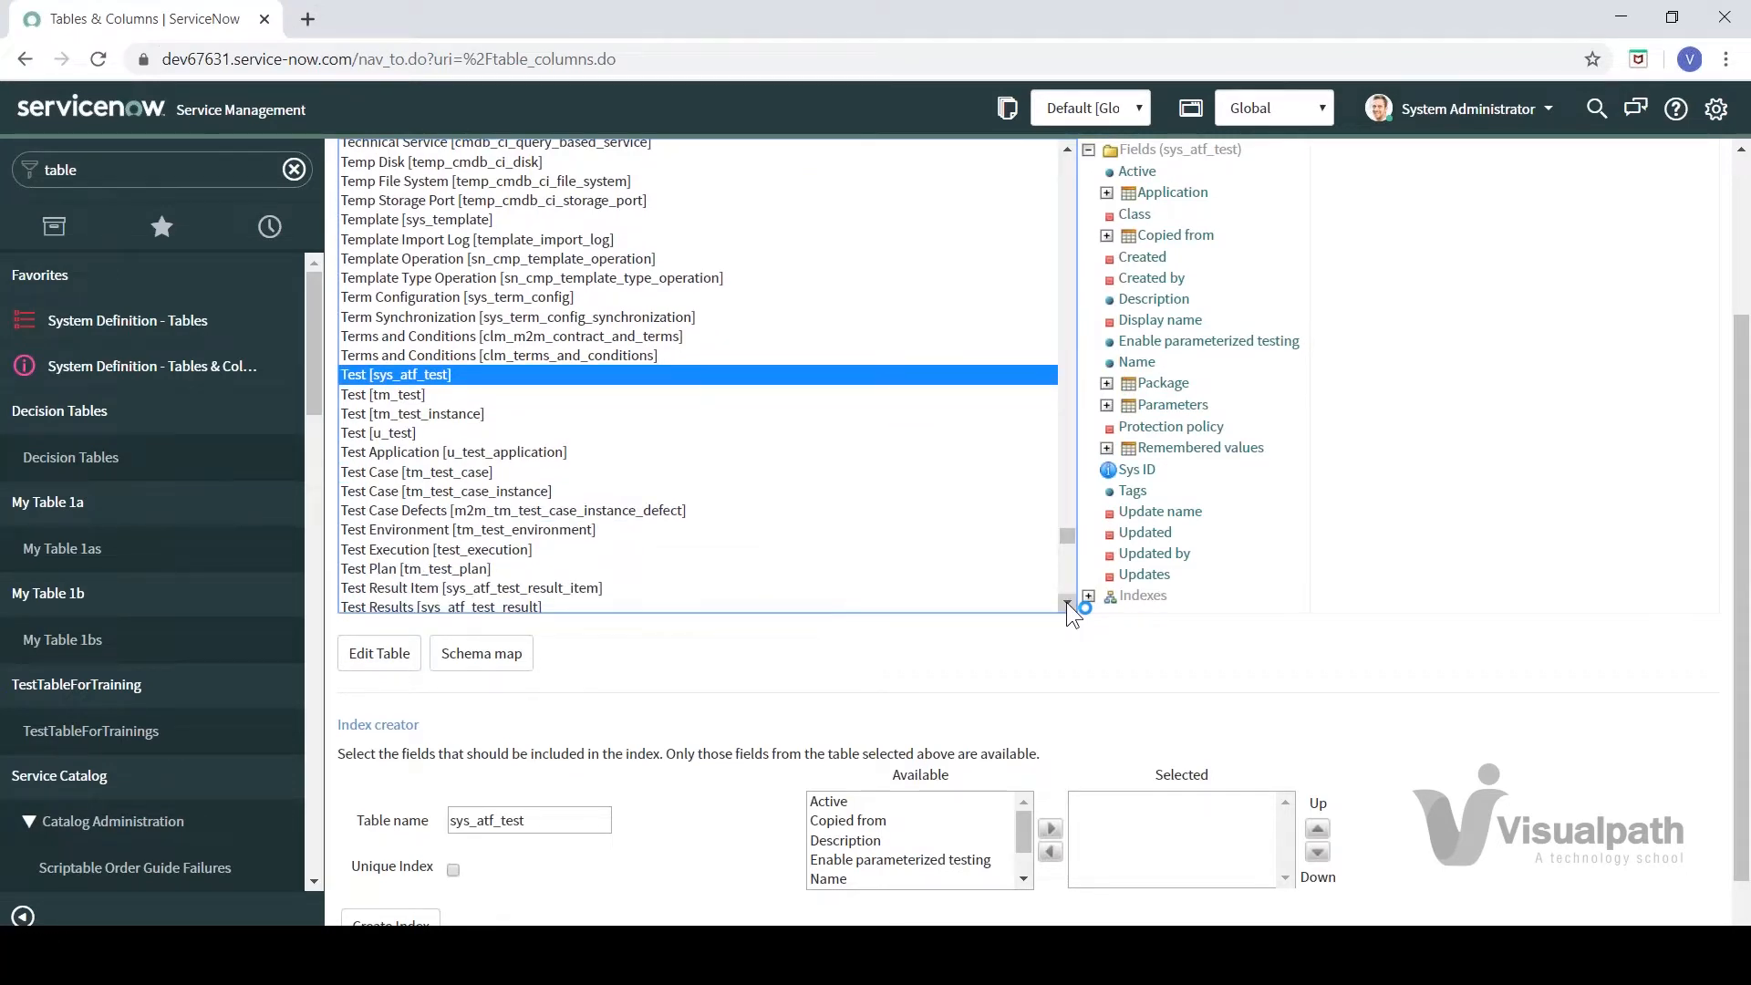
pyautogui.scroll(-3, 1065, 601)
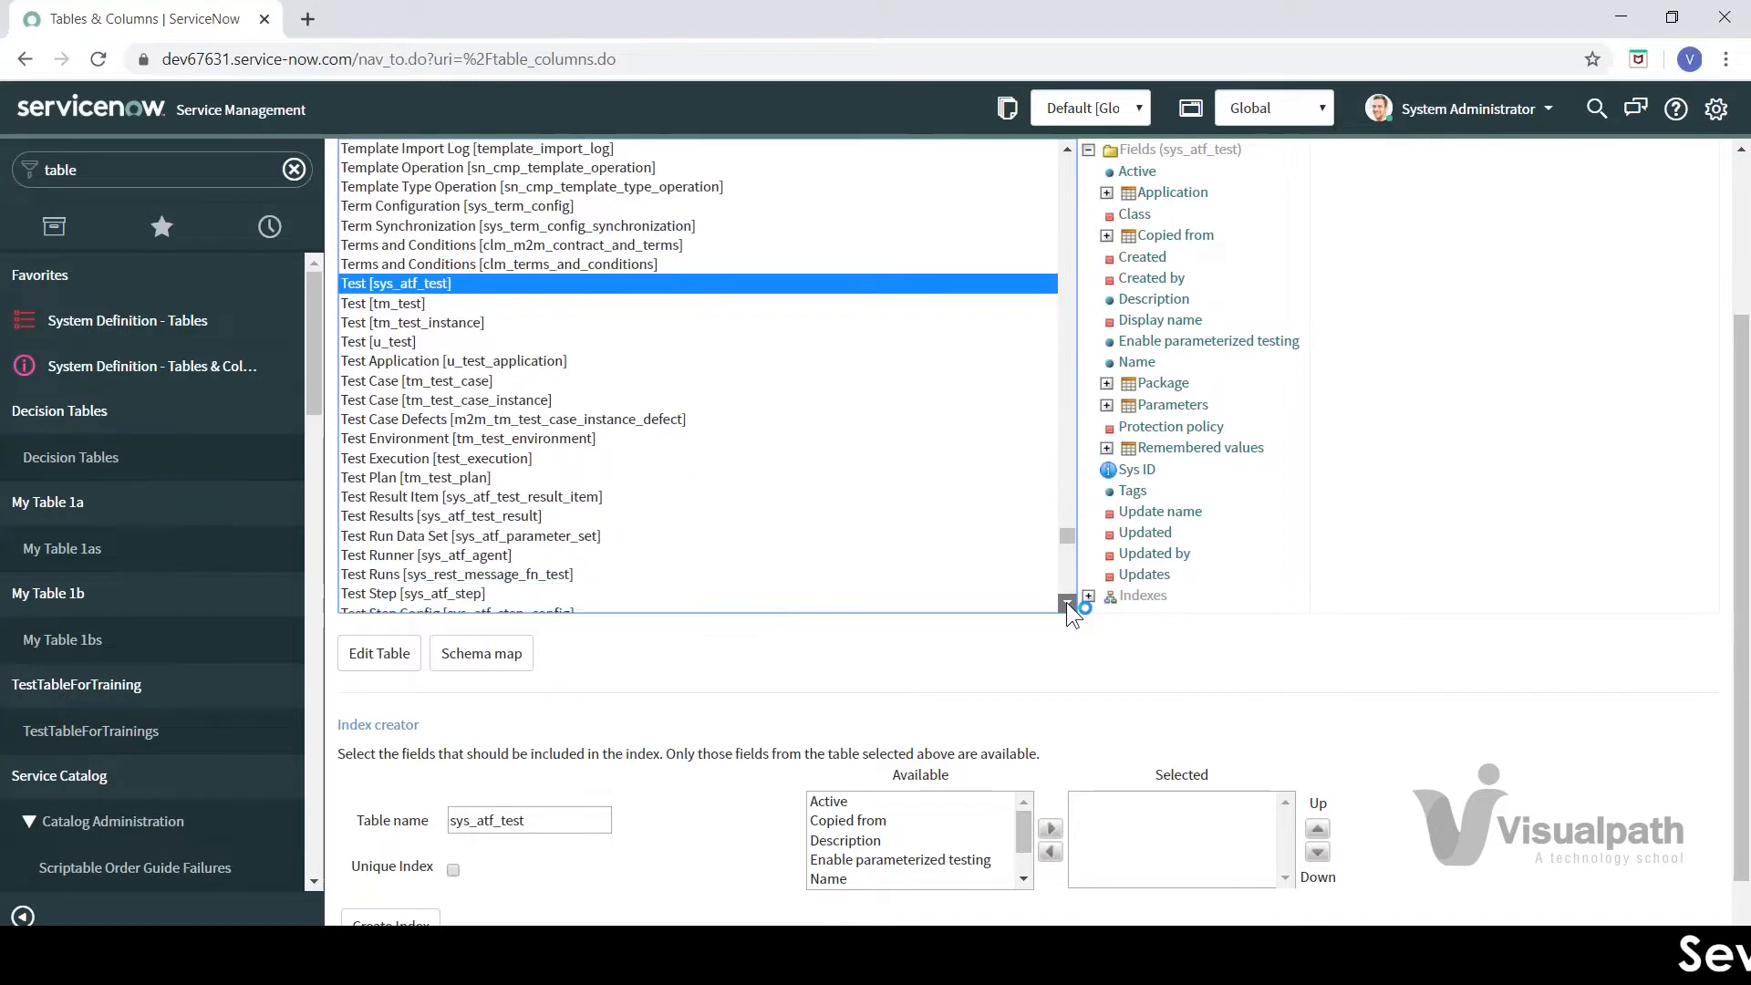
pyautogui.click(1065, 602)
pyautogui.click(1065, 602)
pyautogui.click(1065, 602)
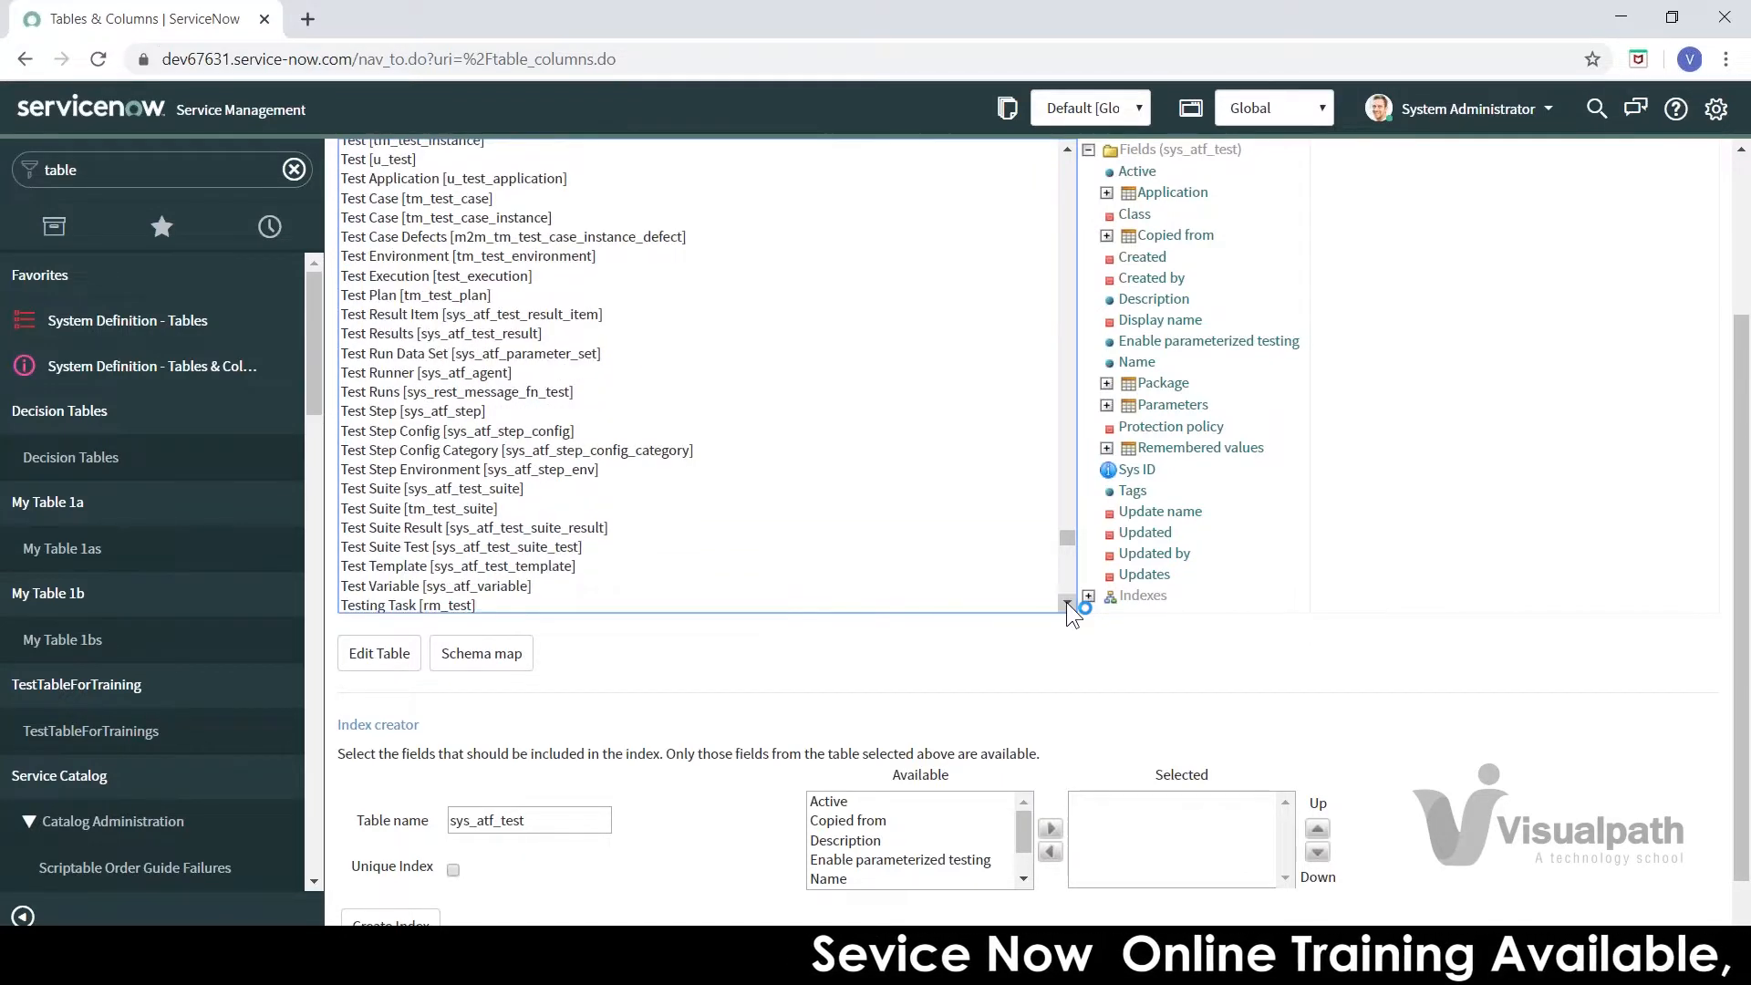
pyautogui.click(1065, 602)
pyautogui.click(1065, 602)
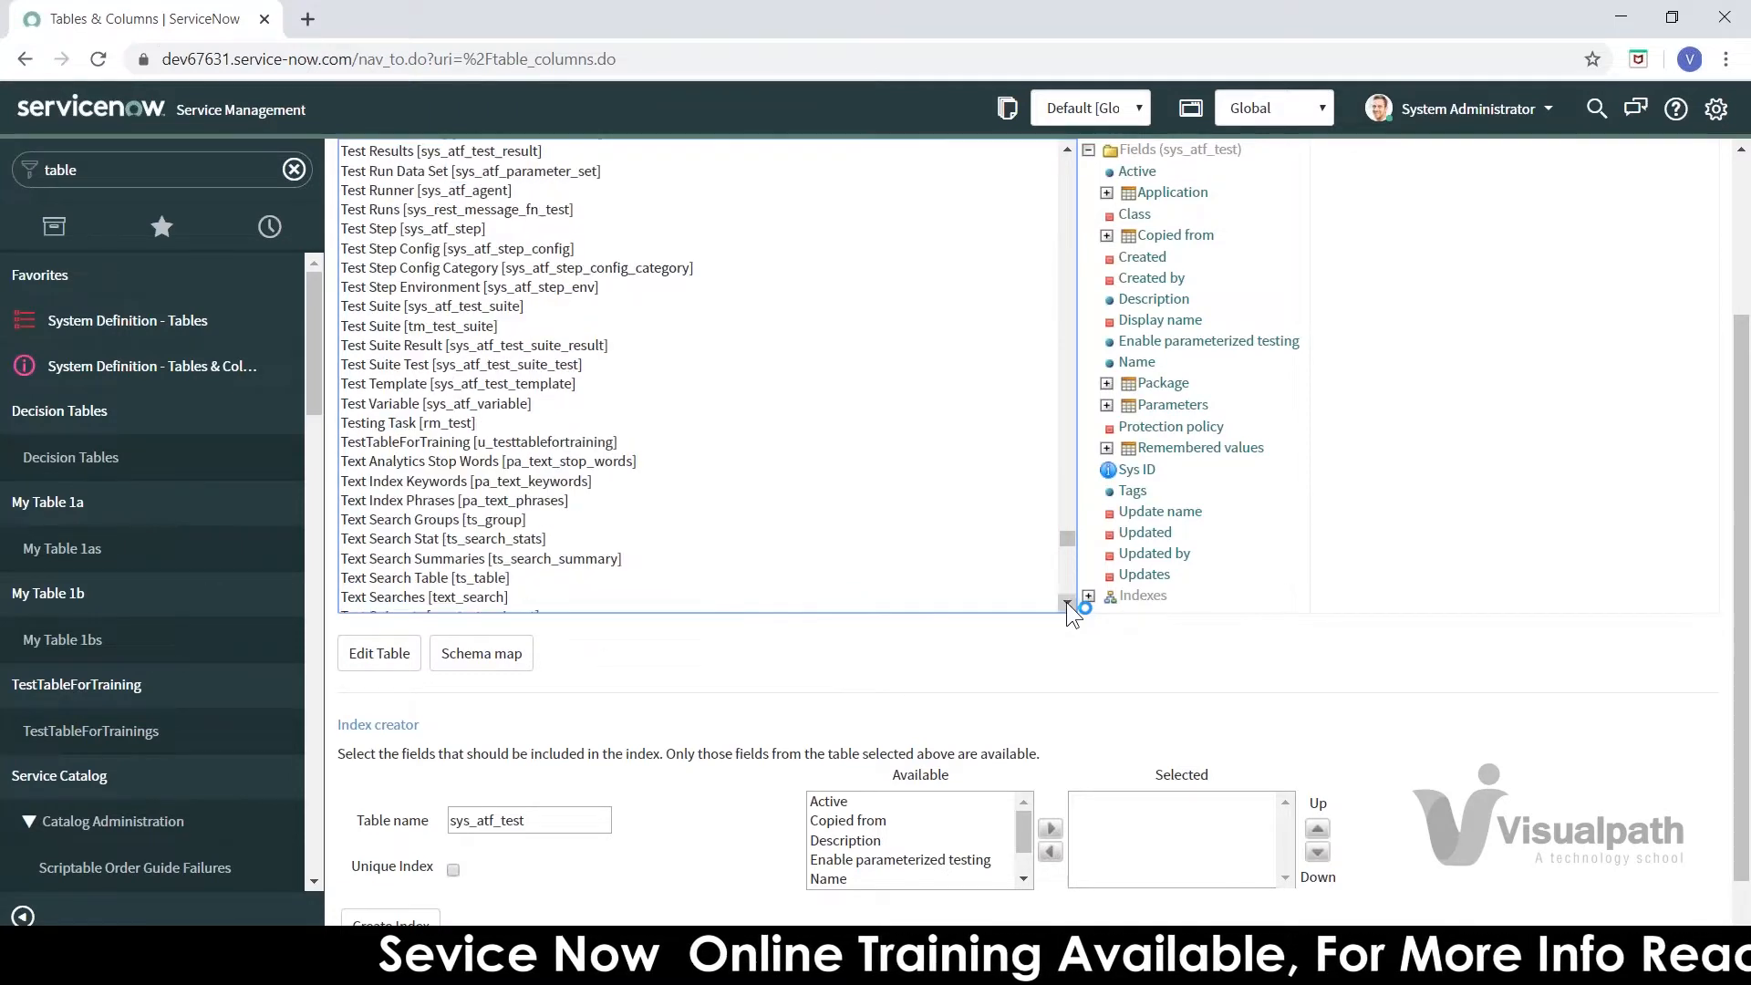
pyautogui.click(476, 442)
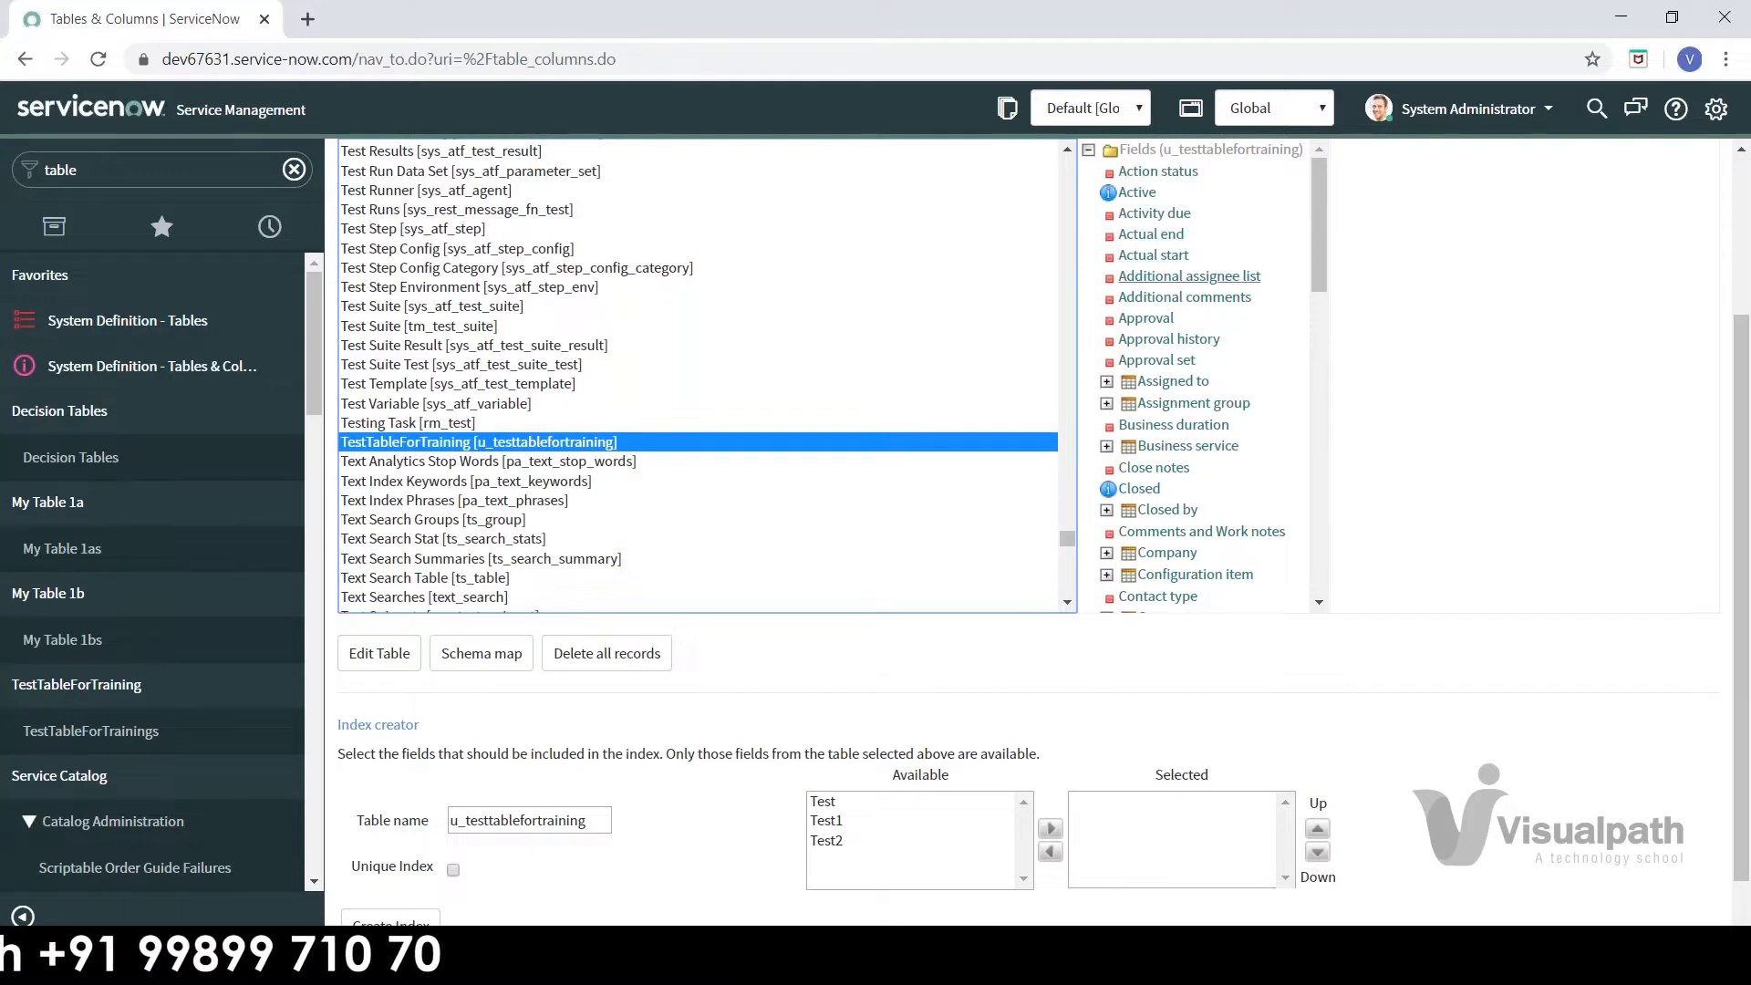
# - Expand the Assigned to reference field of TestTableForTraining to inspect its nested fields, and collapse it again
pyautogui.click(1105, 383)
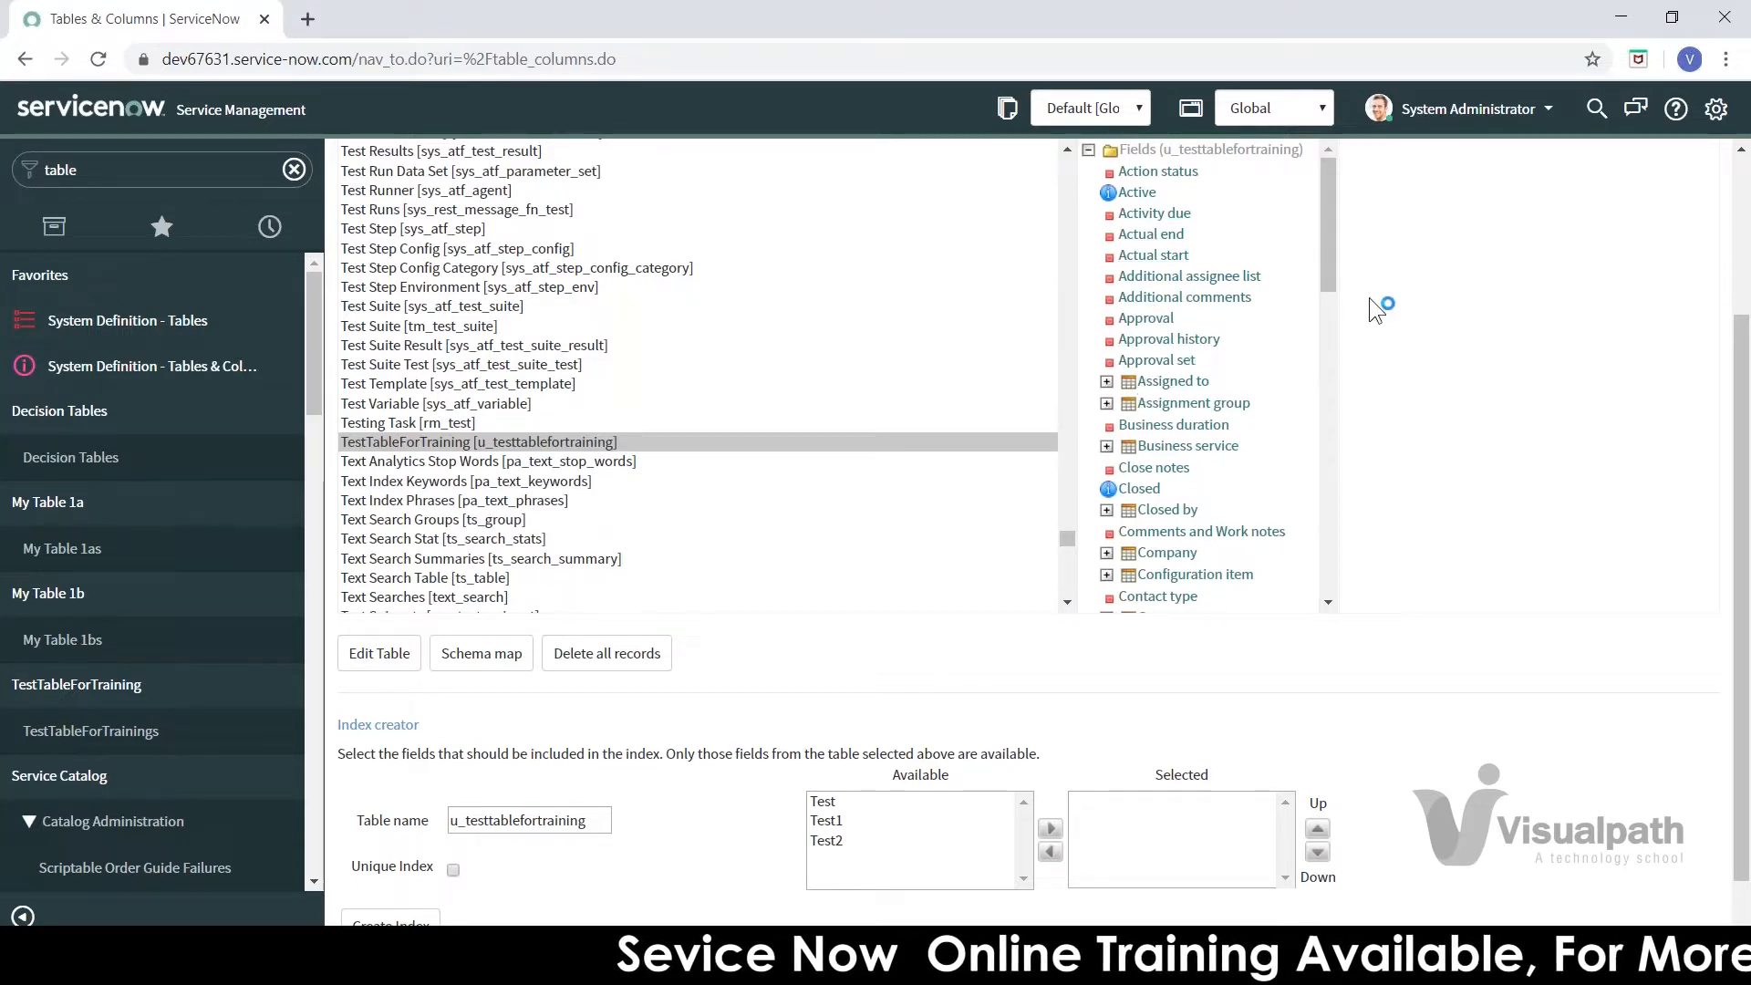
pyautogui.click(1107, 382)
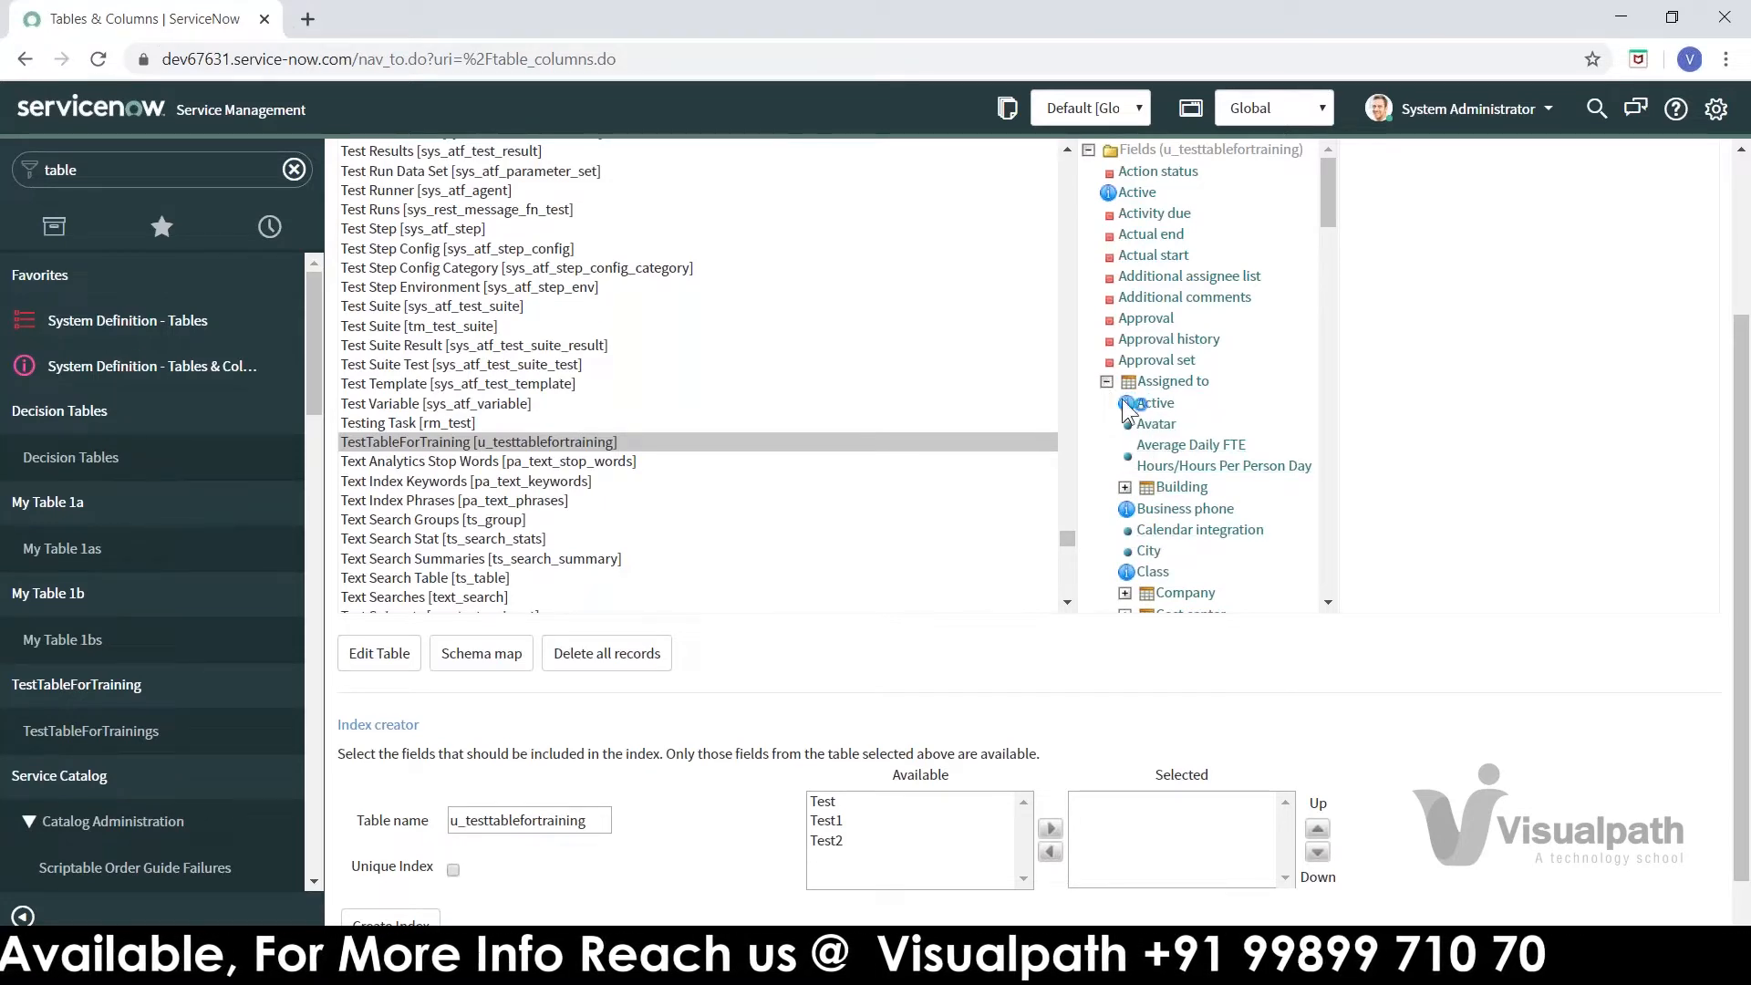
pyautogui.click(1173, 384)
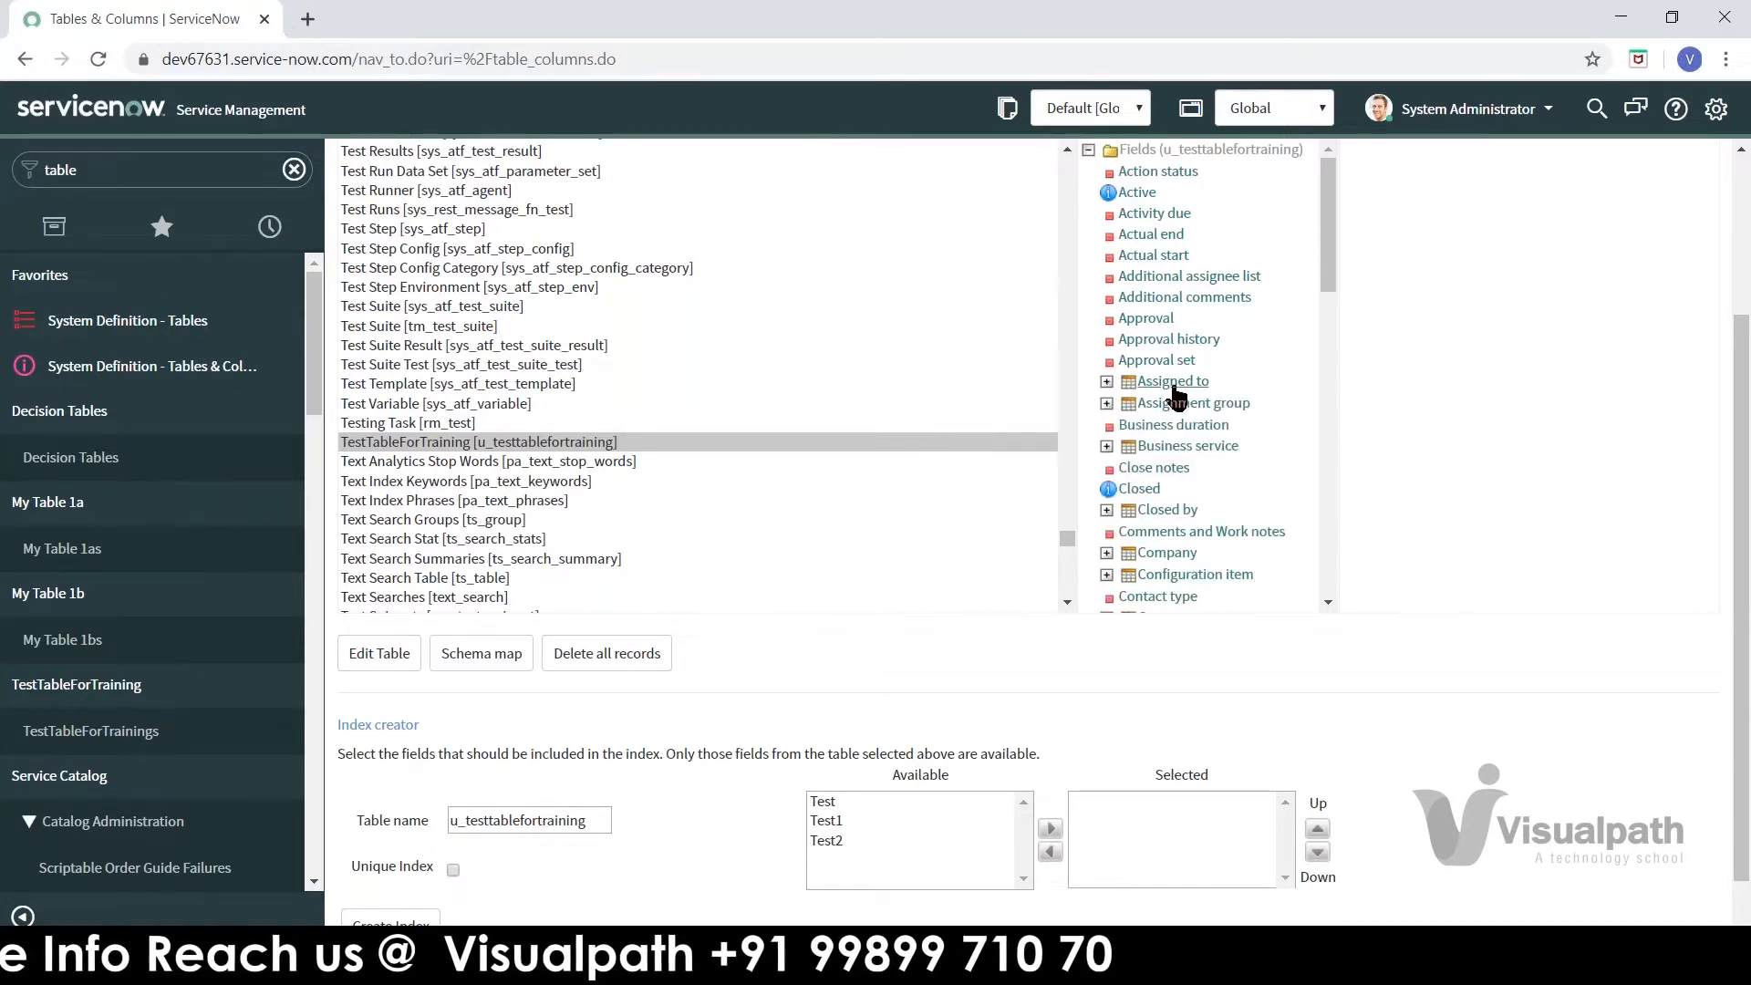
# - Duplicate the browser tab and open the Users list under System Security by filtering the navigator for "user"
pyautogui.click(1107, 403)
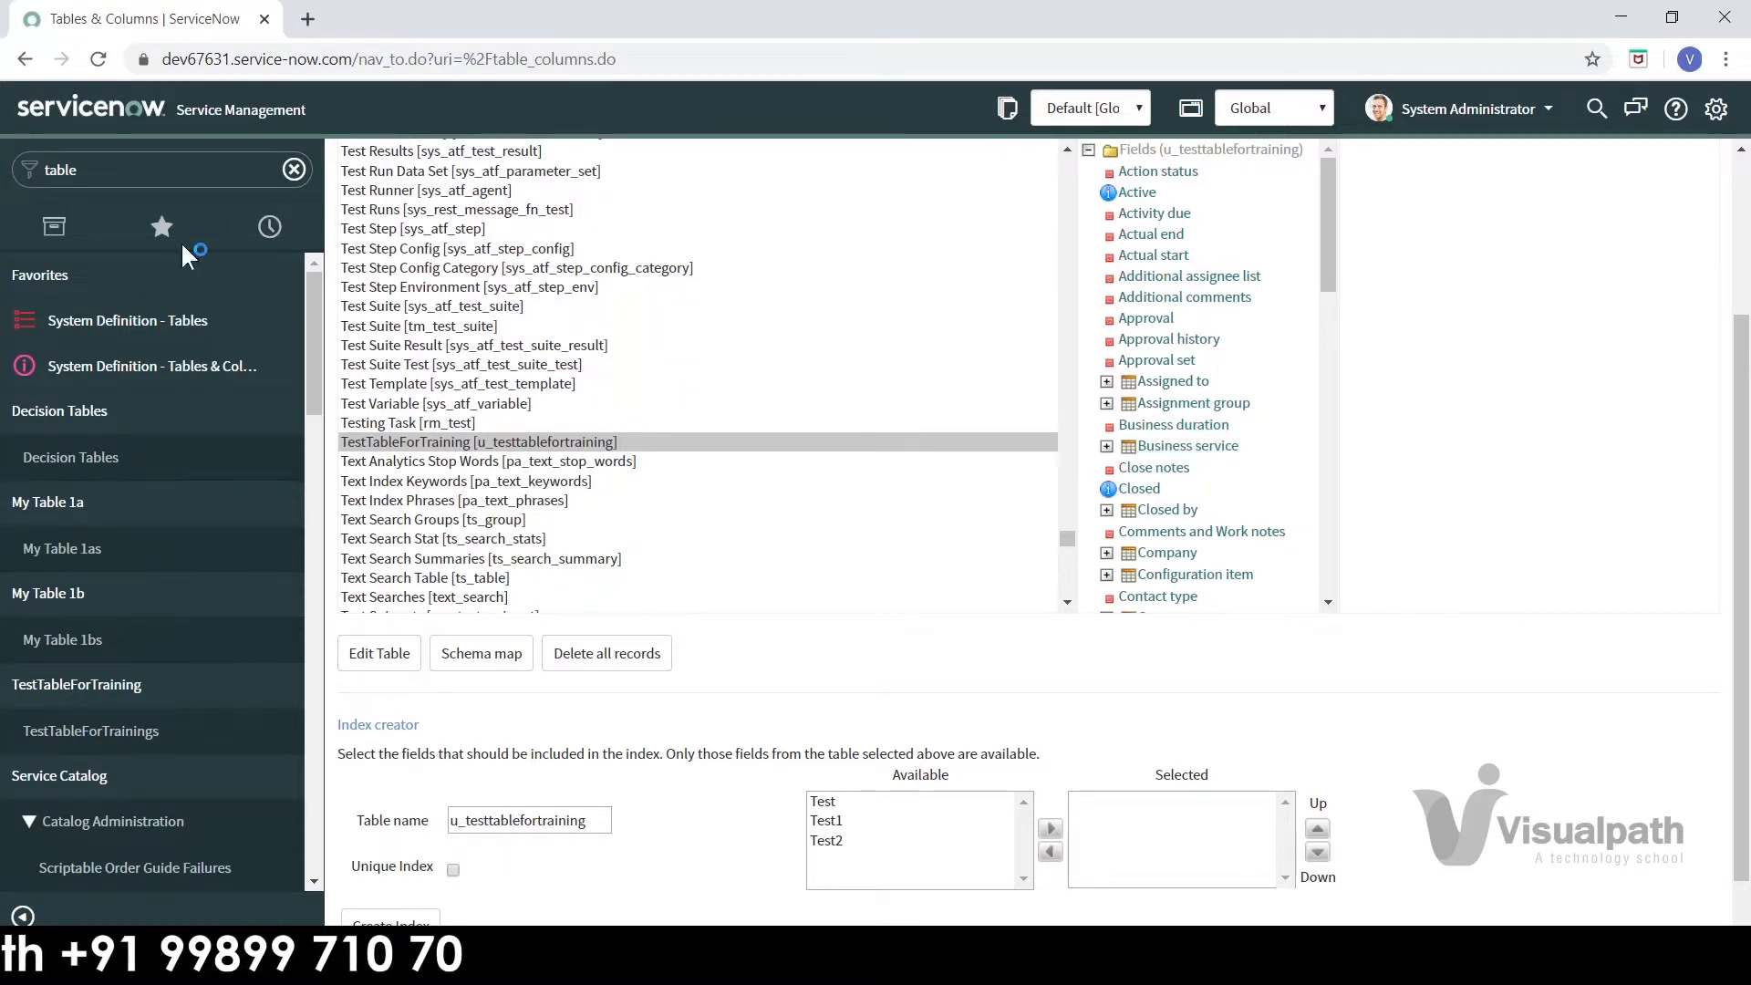
pyautogui.rightClick(198, 34)
pyautogui.click(256, 108)
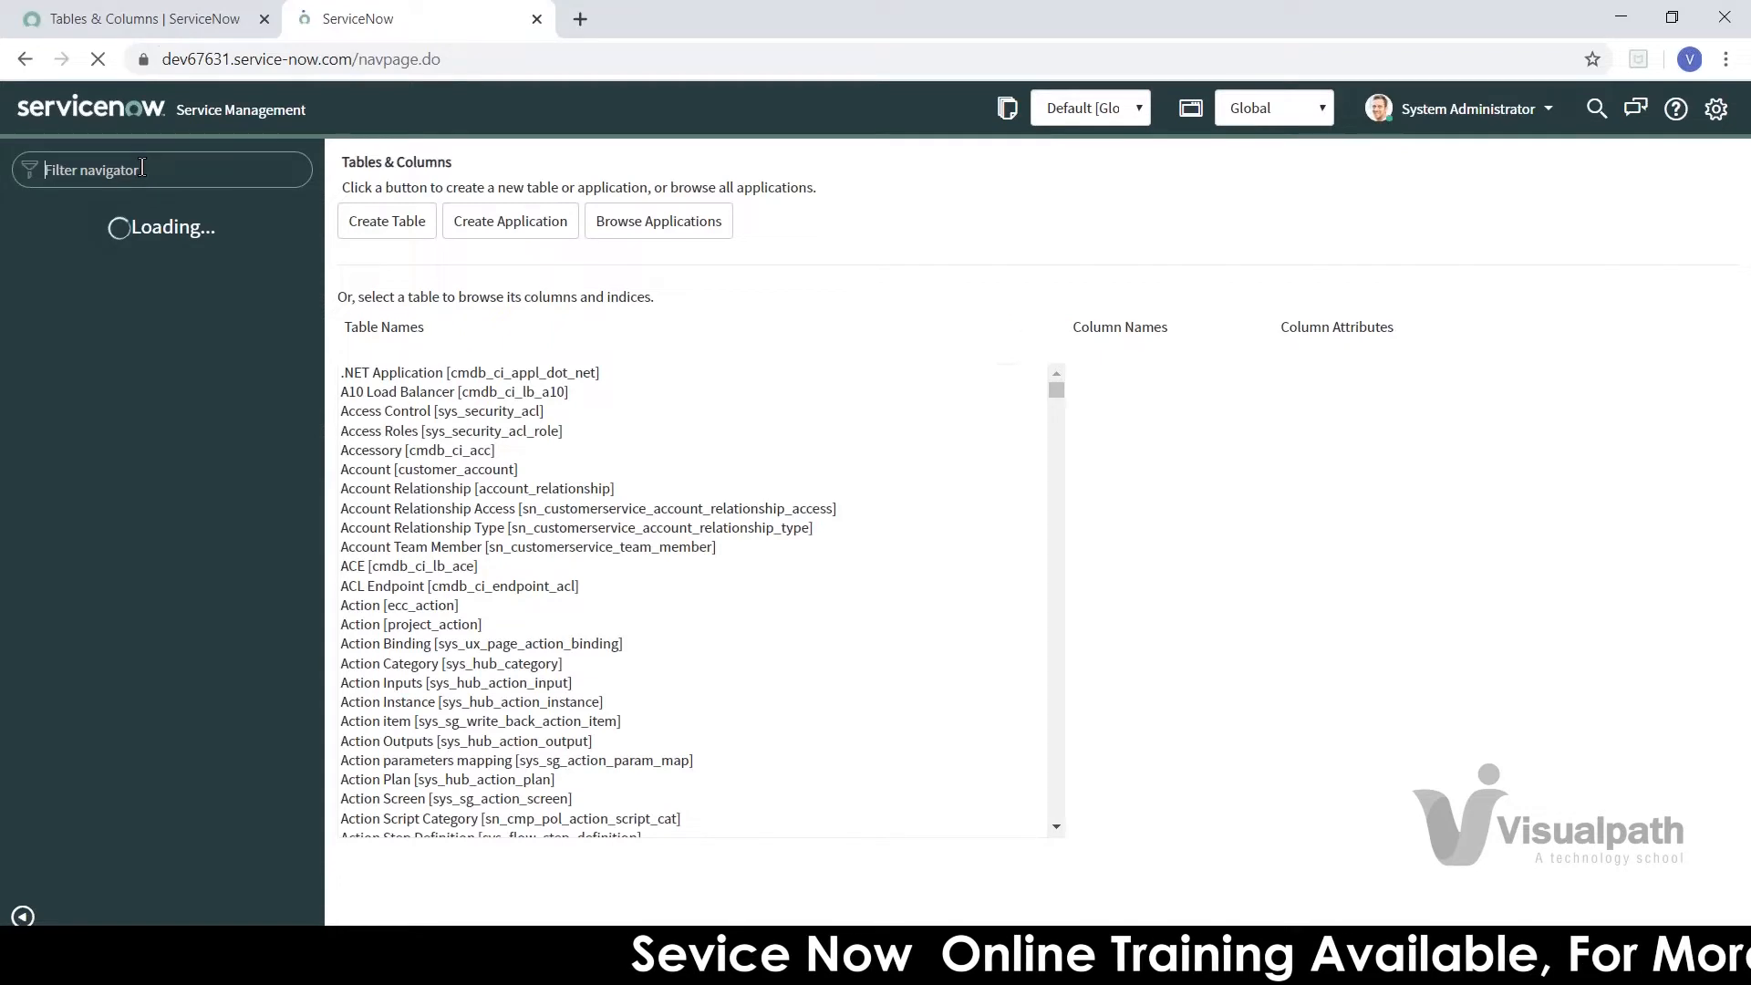
pyautogui.moveTo(306, 319); pyautogui.dragTo(325, 588)
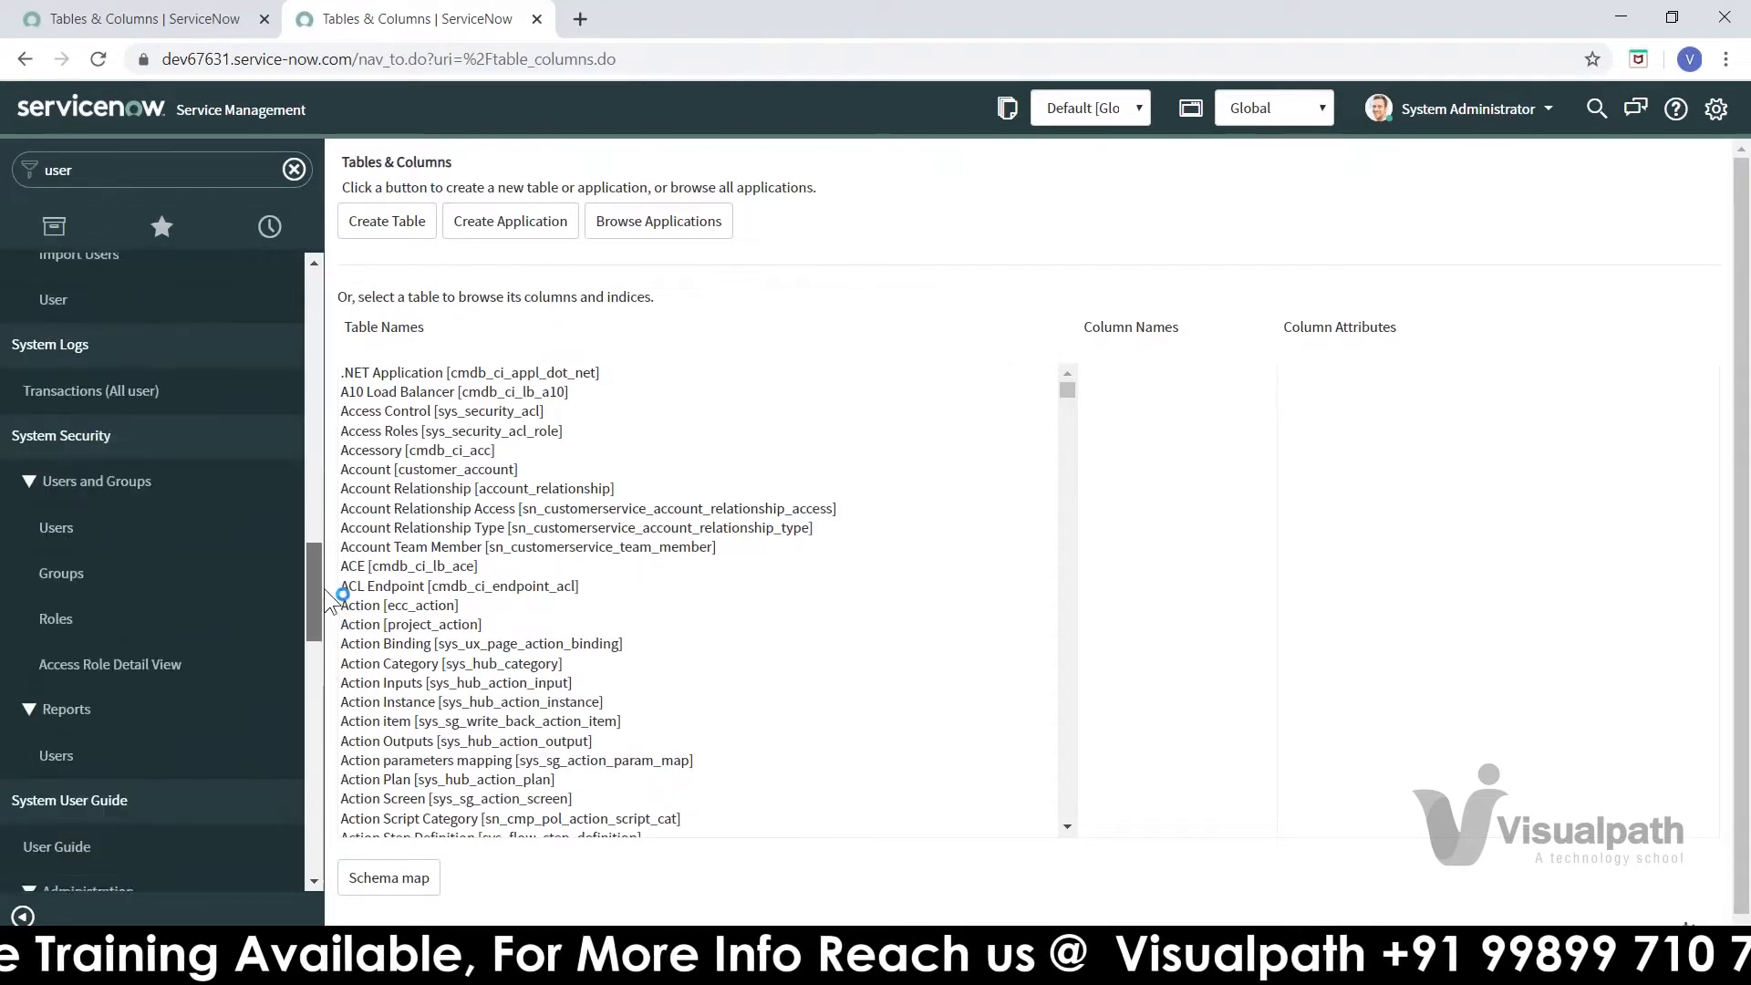
pyautogui.click(101, 545)
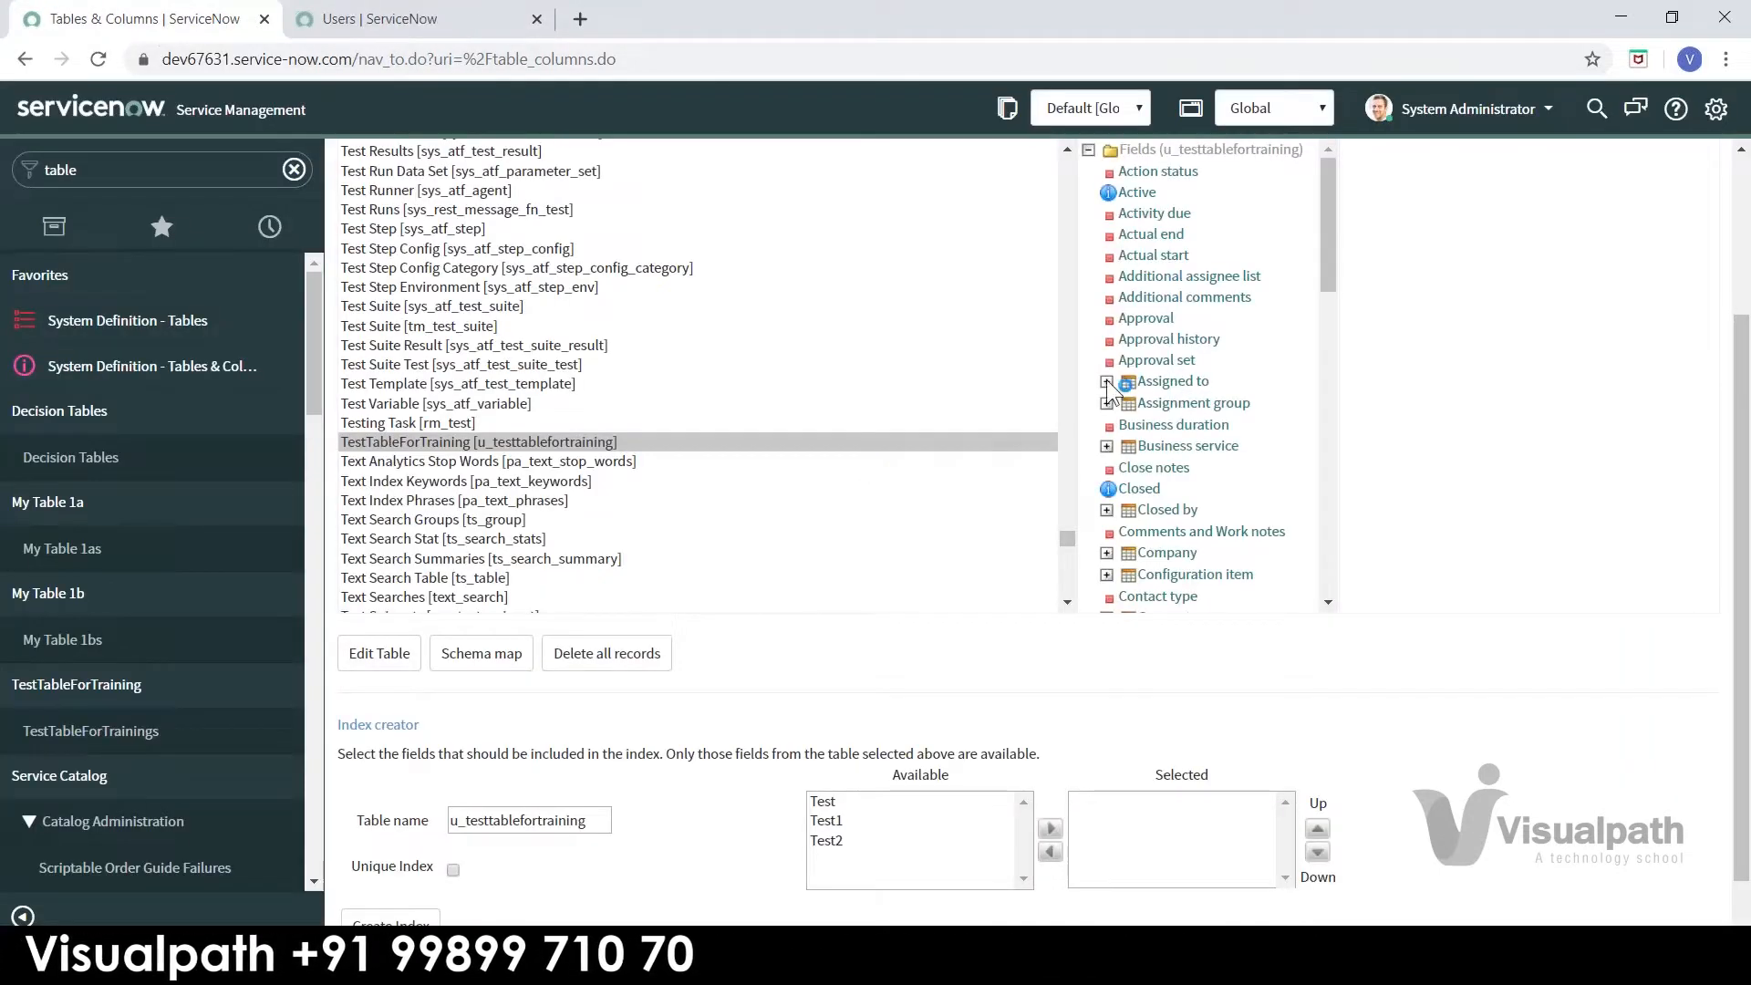
# - Expand the Assigned to field of TestTableForTraining and compare its nested fields with a user record opened in a new tab from the Users list
pyautogui.click(1106, 382)
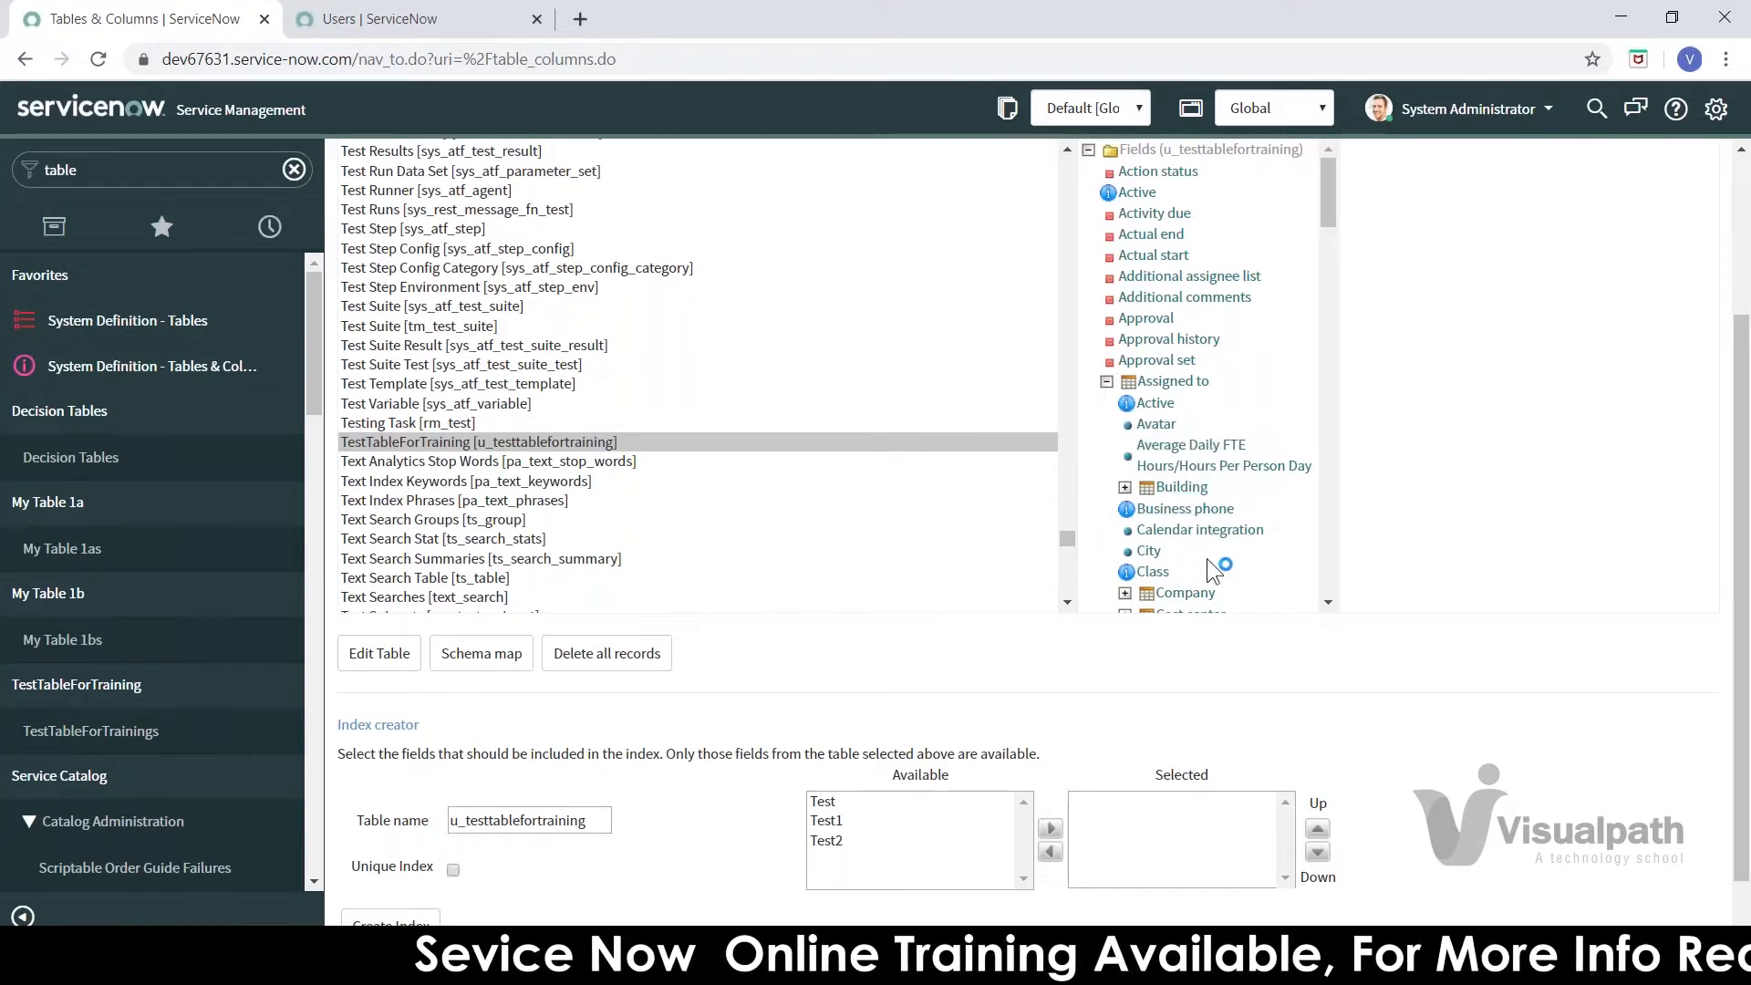
pyautogui.moveTo(1327, 215); pyautogui.dragTo(1320, 272)
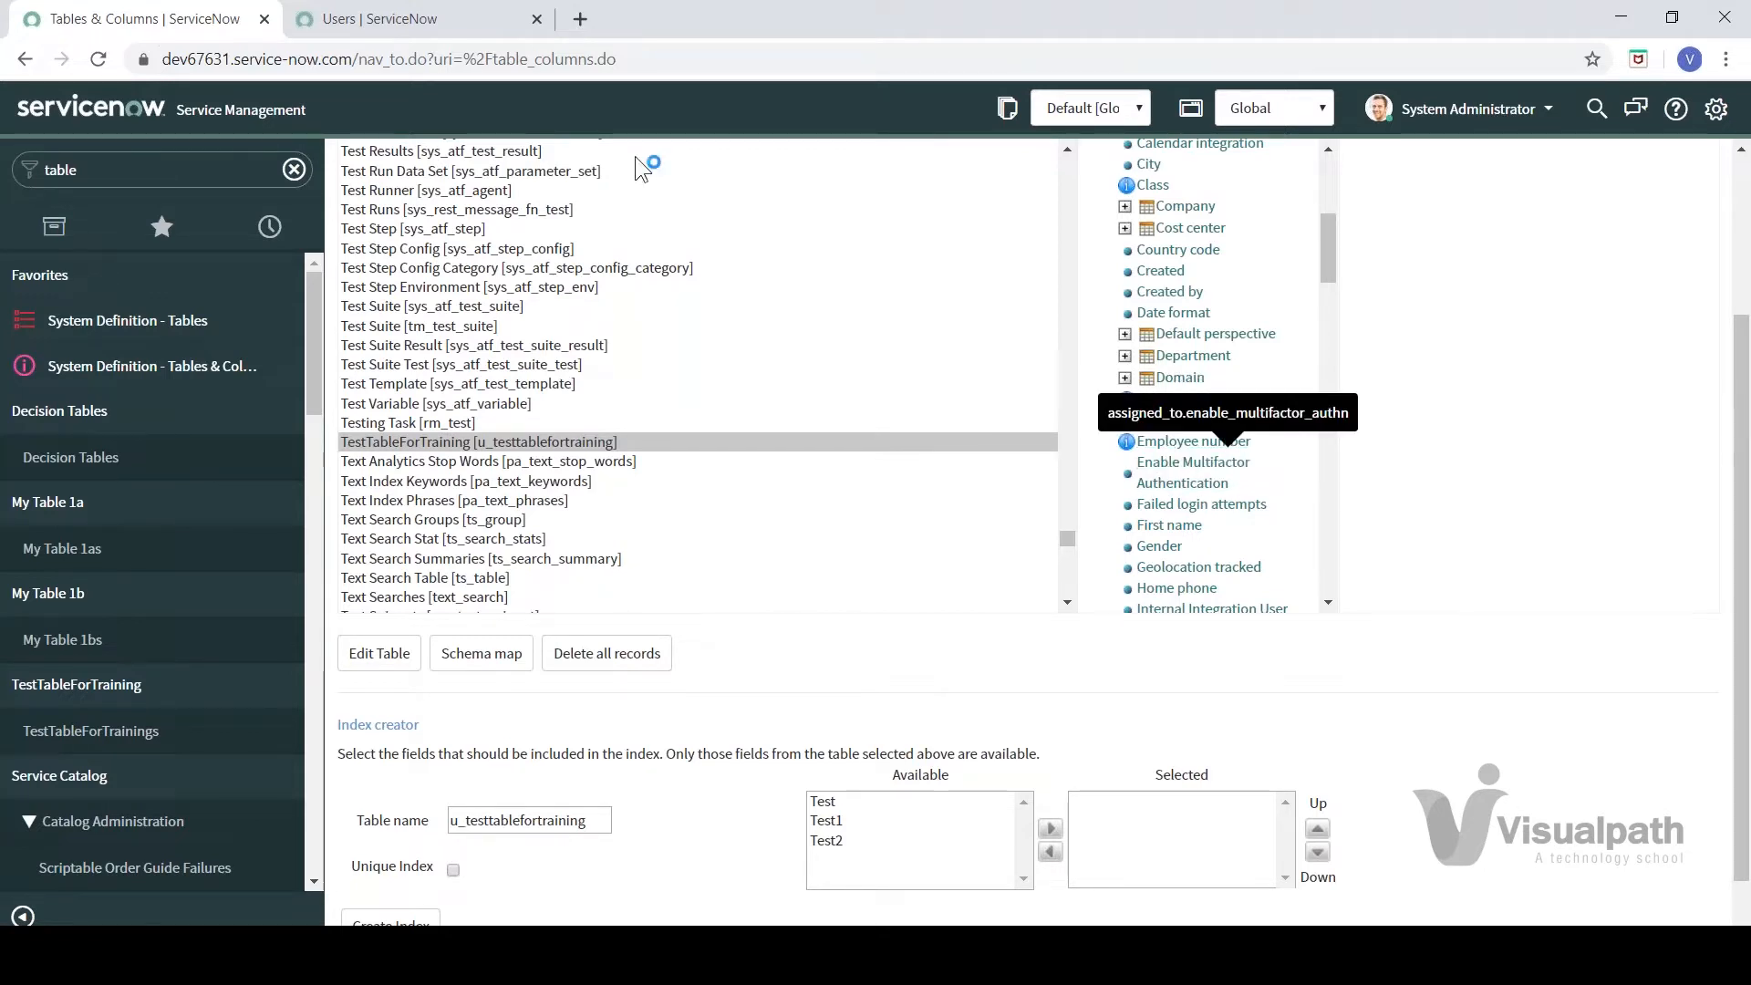
pyautogui.click(383, 19)
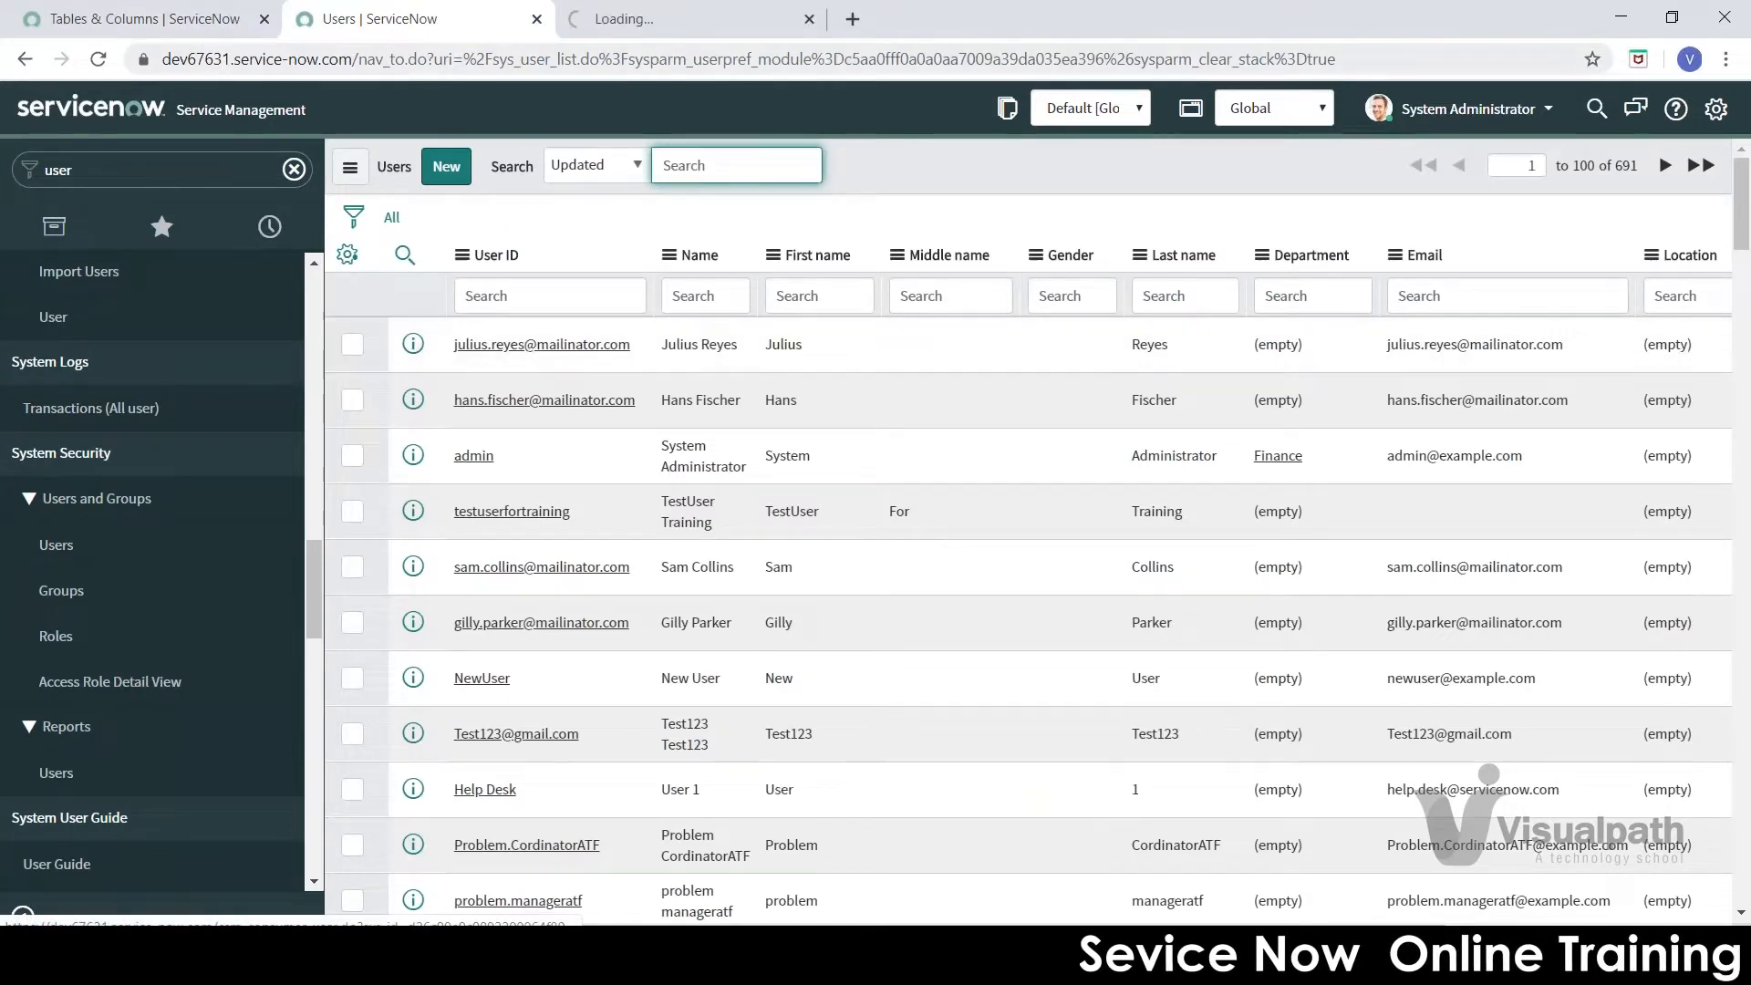
pyautogui.click(588, 22)
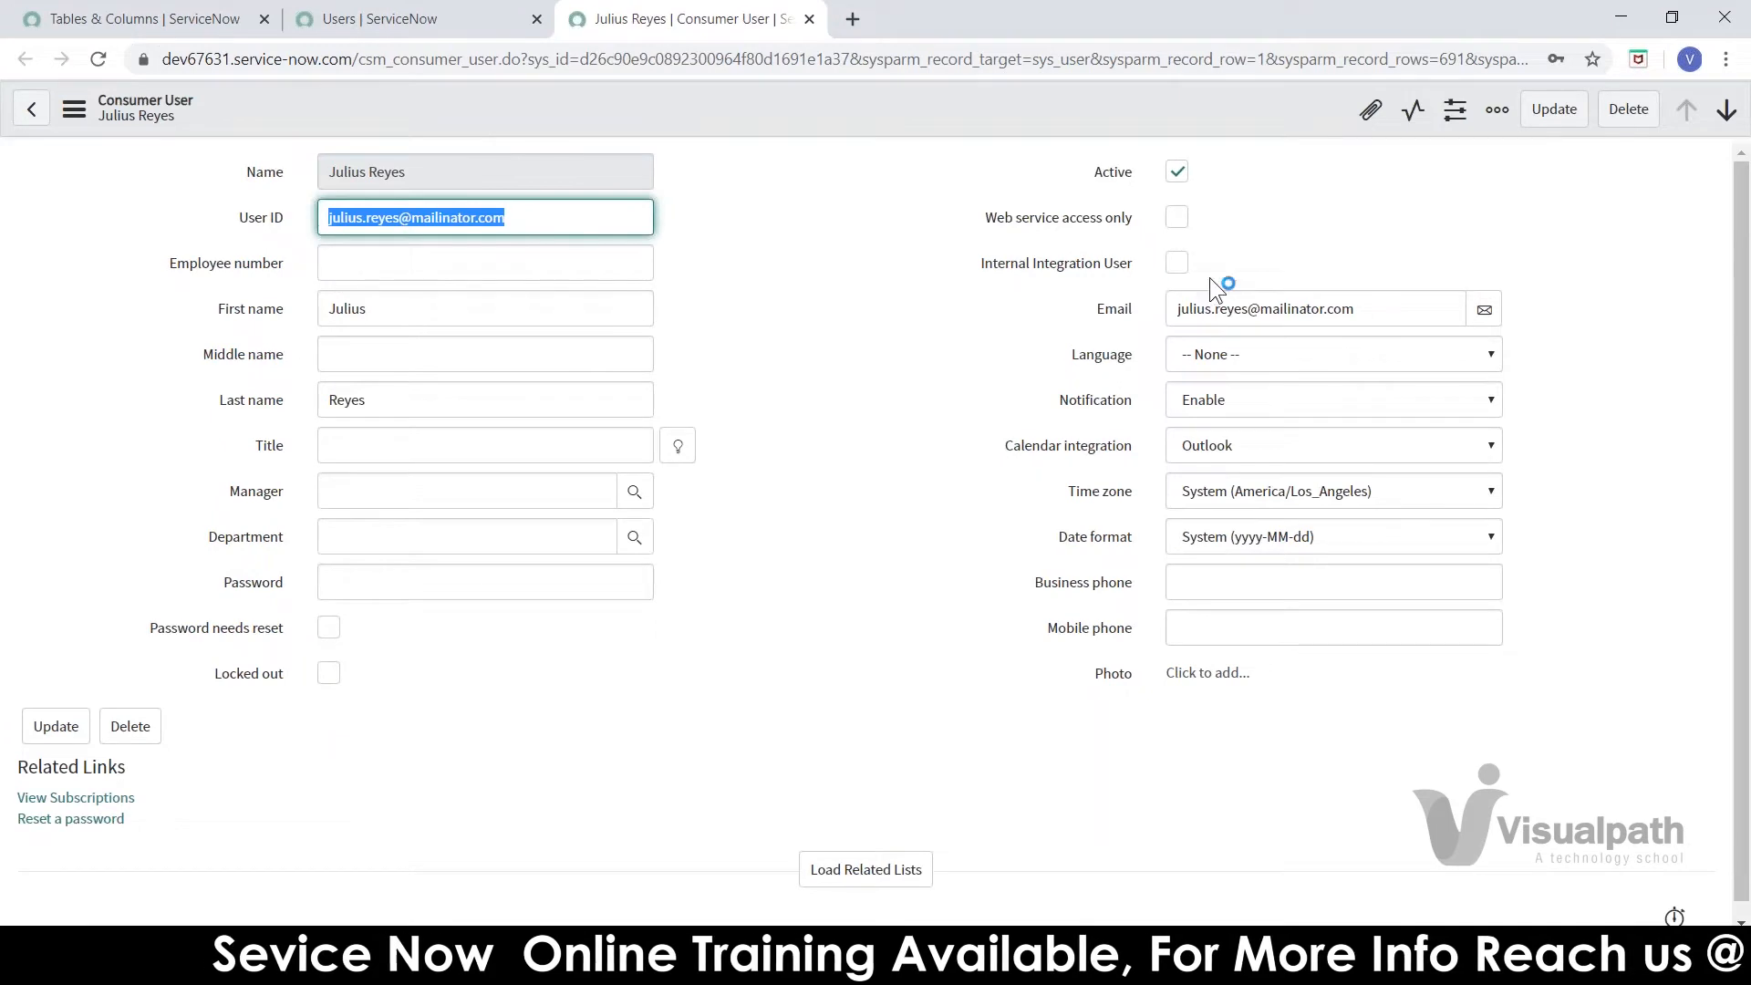
pyautogui.click(211, 20)
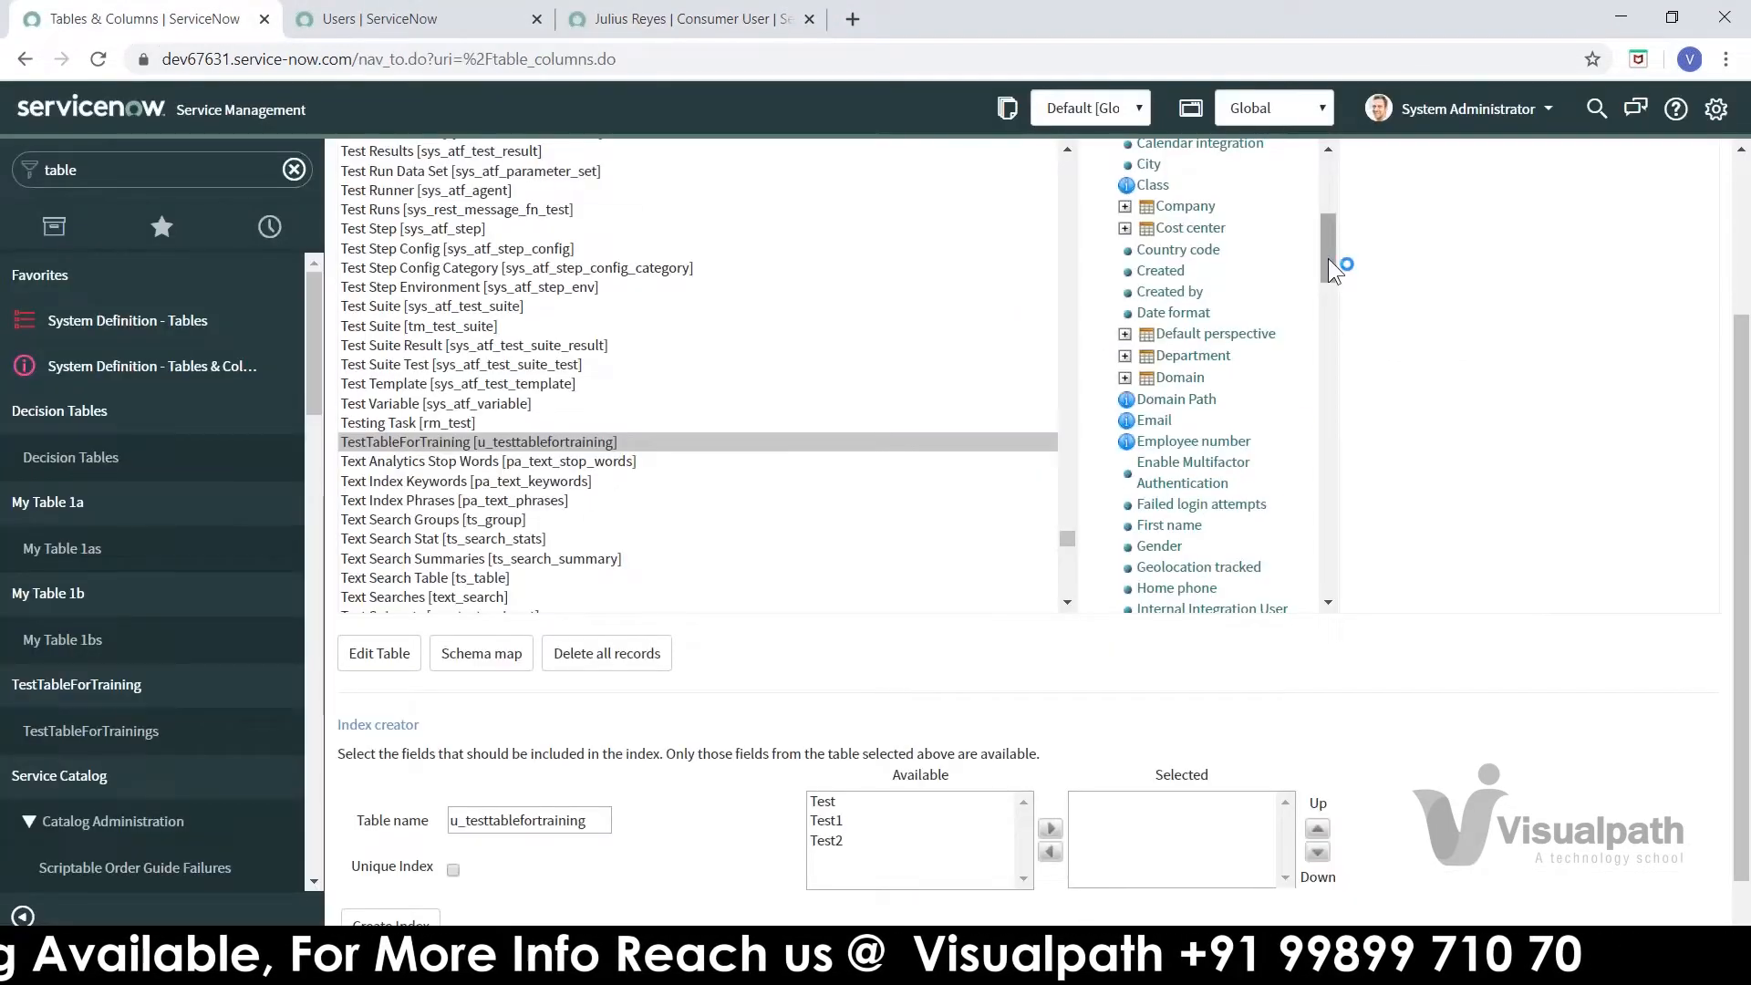
# - Collapse the Assigned to field and look over the other reference fields in the TestTableForTraining column list
pyautogui.moveTo(1329, 259); pyautogui.dragTo(1340, 218)
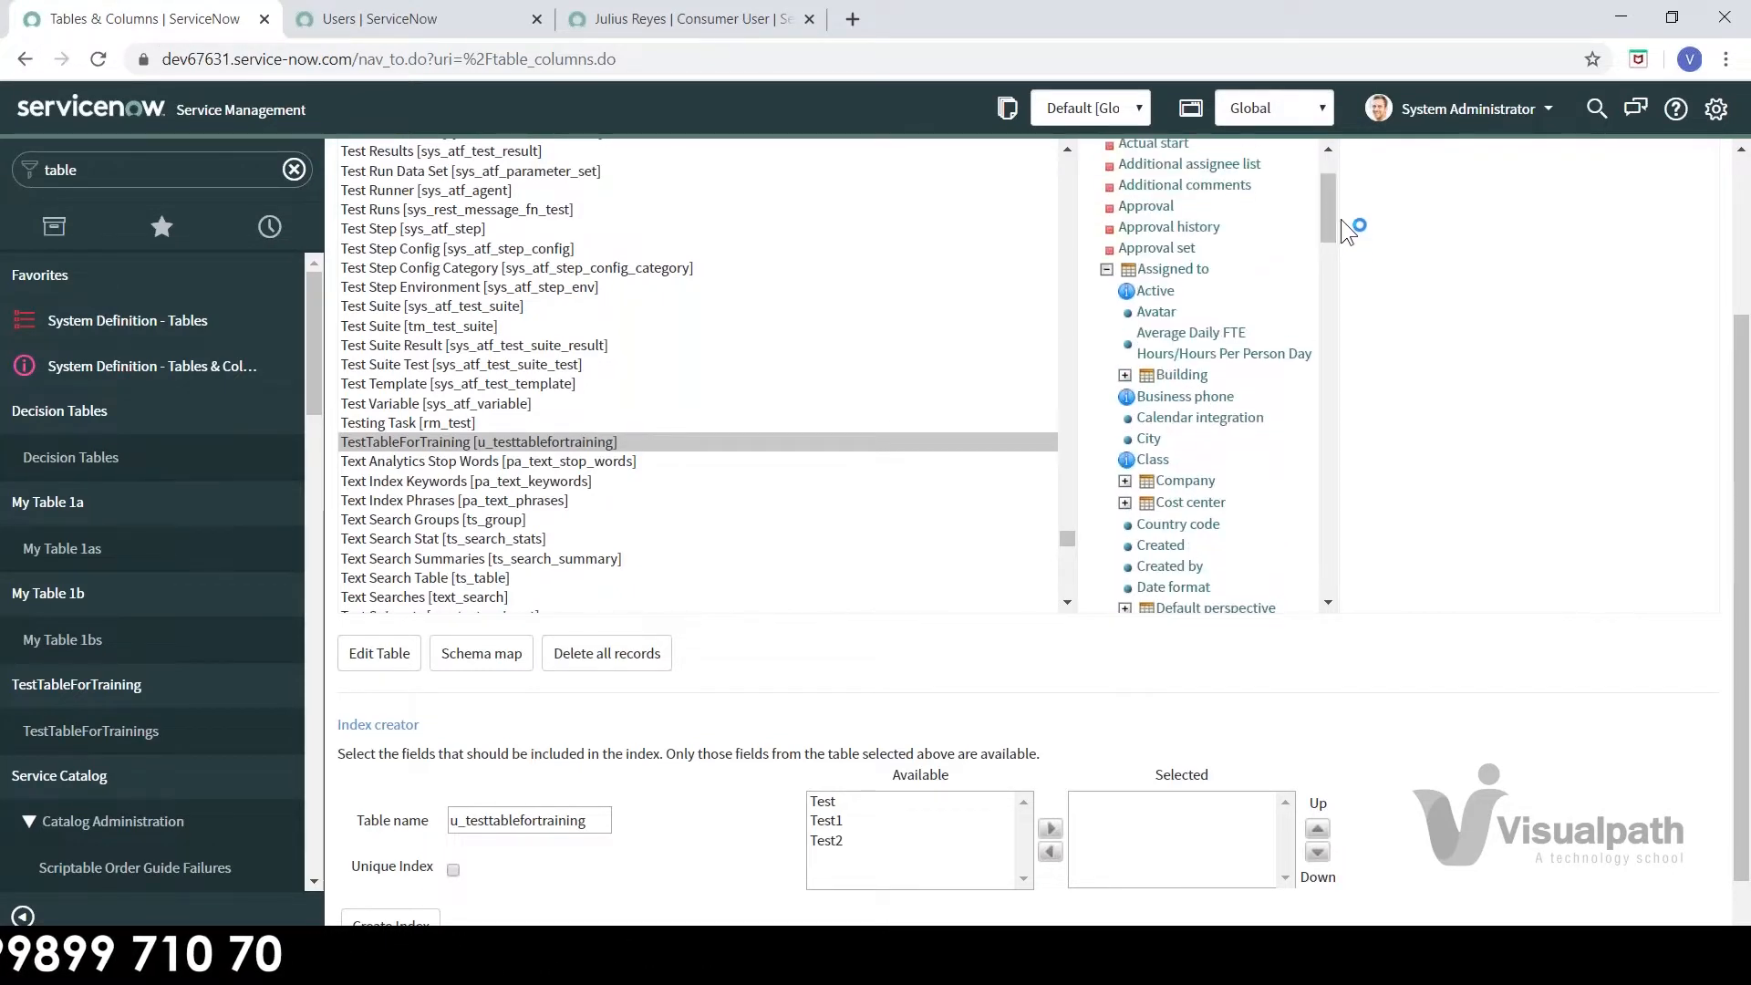
pyautogui.click(1107, 270)
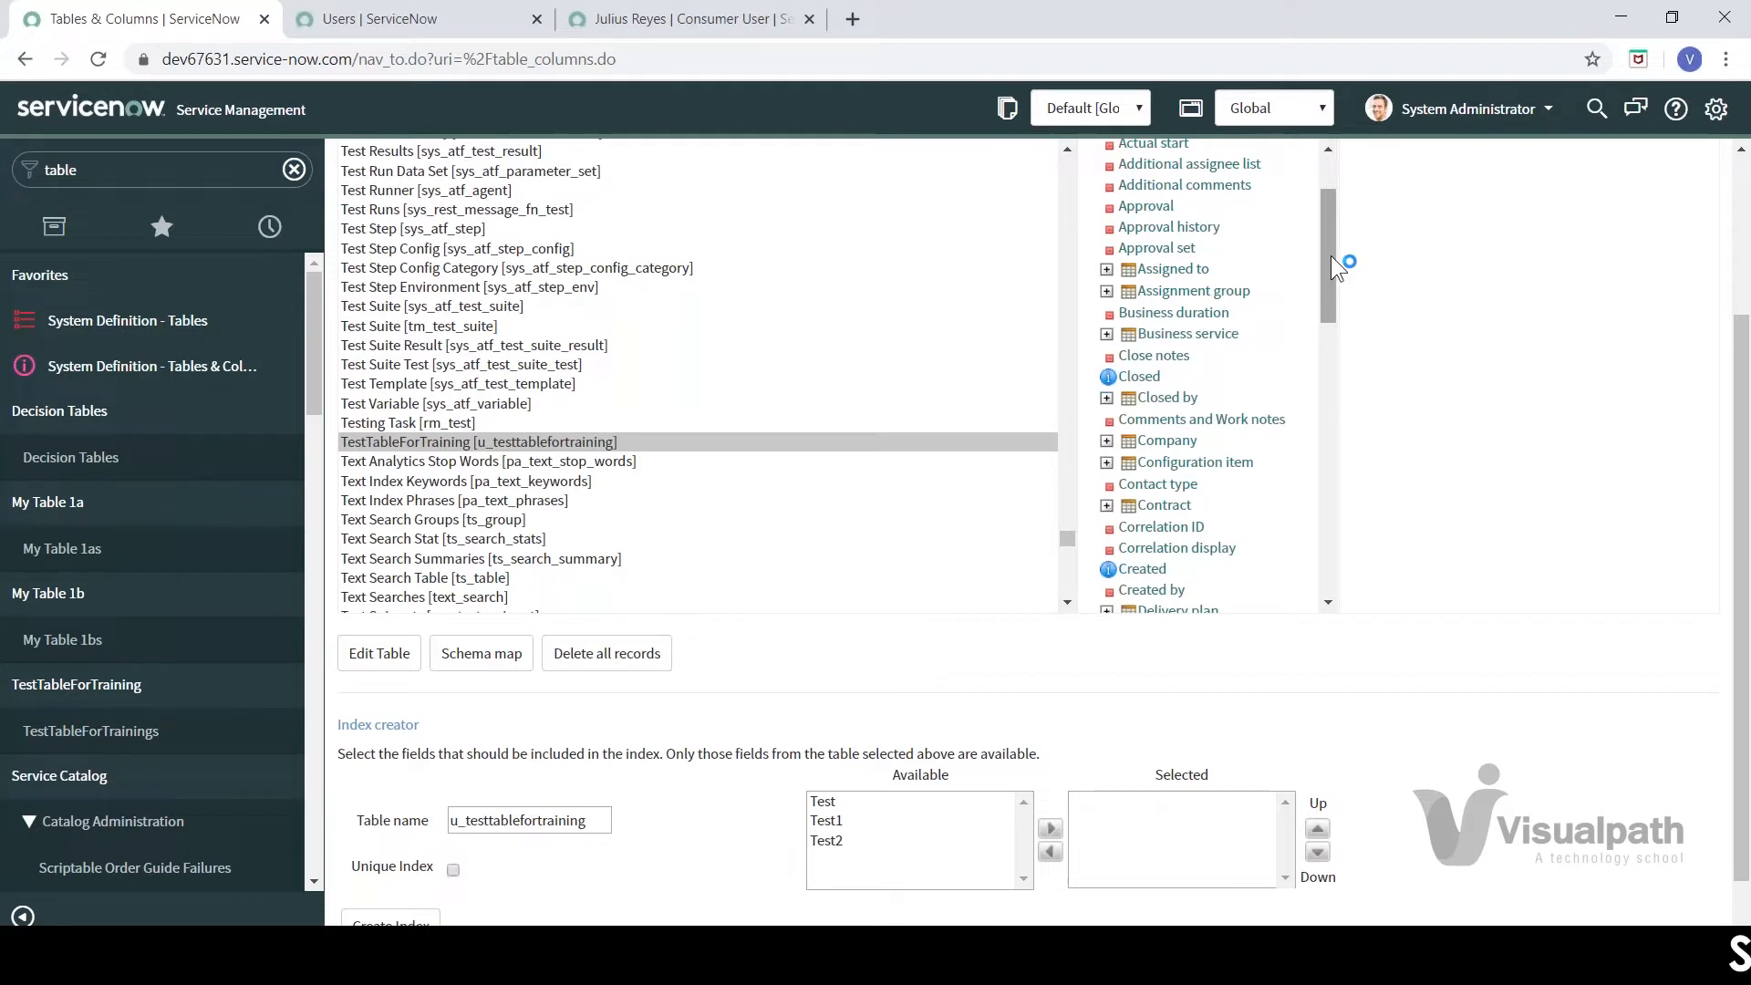
pyautogui.moveTo(1332, 258); pyautogui.dragTo(1315, 180)
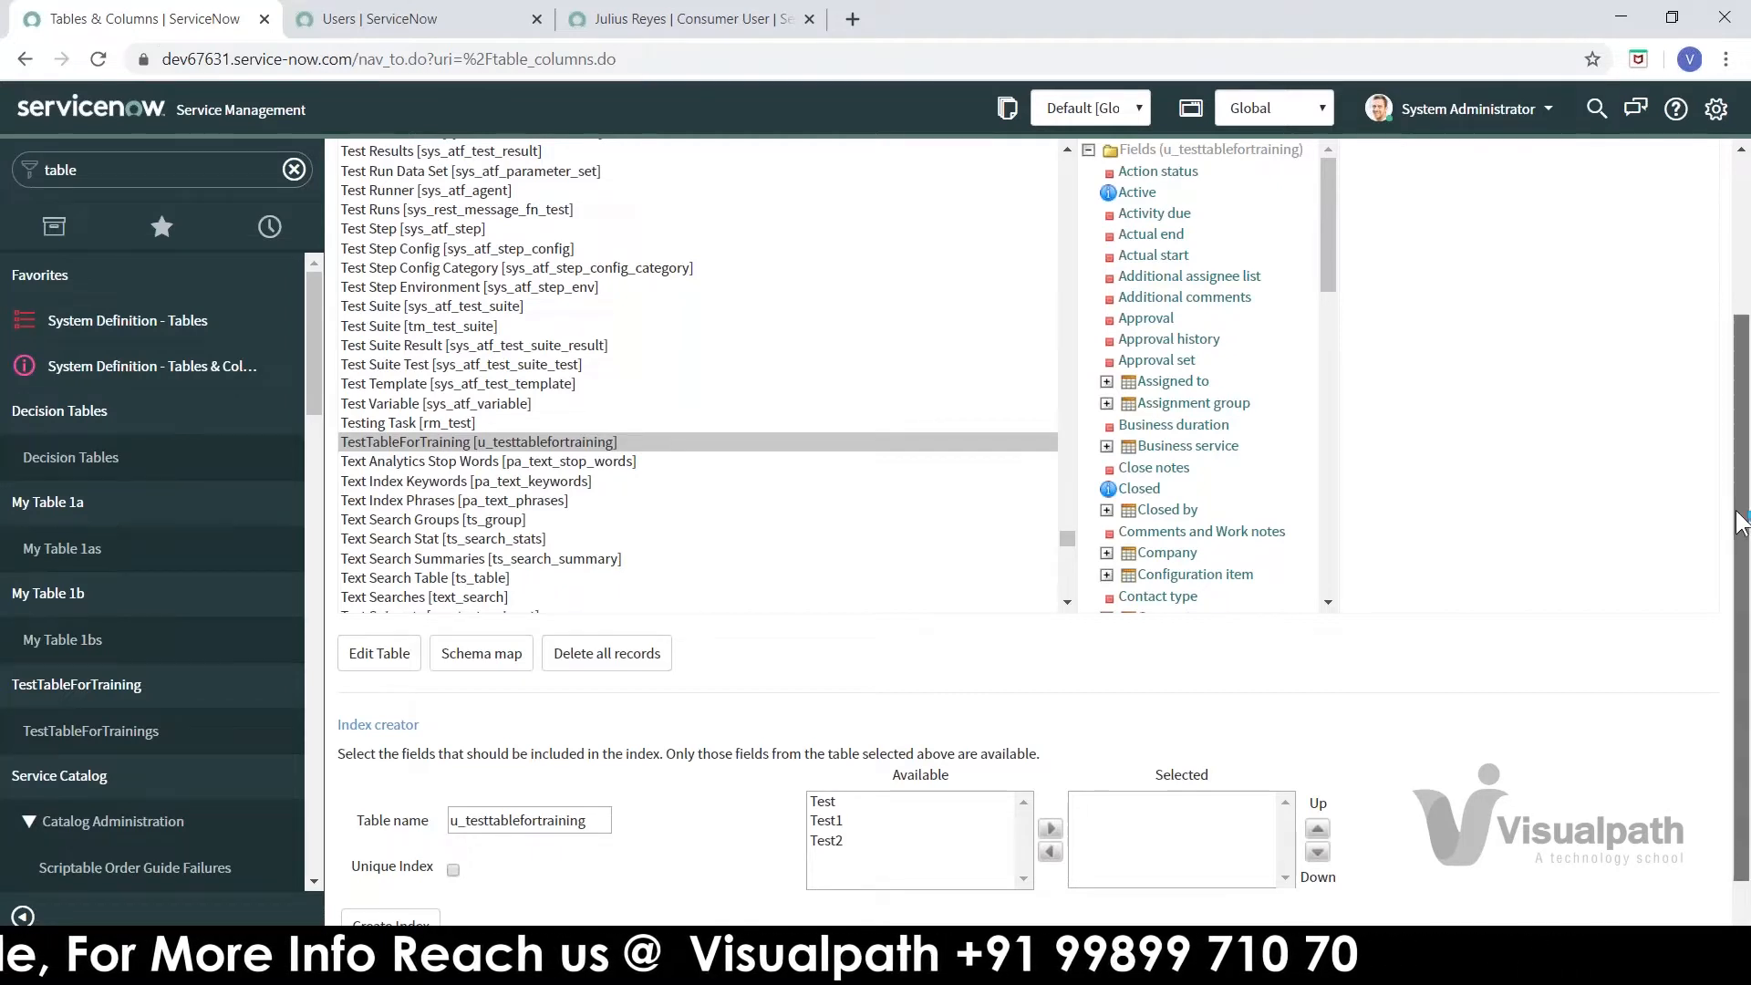
# - Open the schema map of TestTableForTraining and look over its related tables down to the TestTableForTraining box
pyautogui.scroll(-1, 1742, 525)
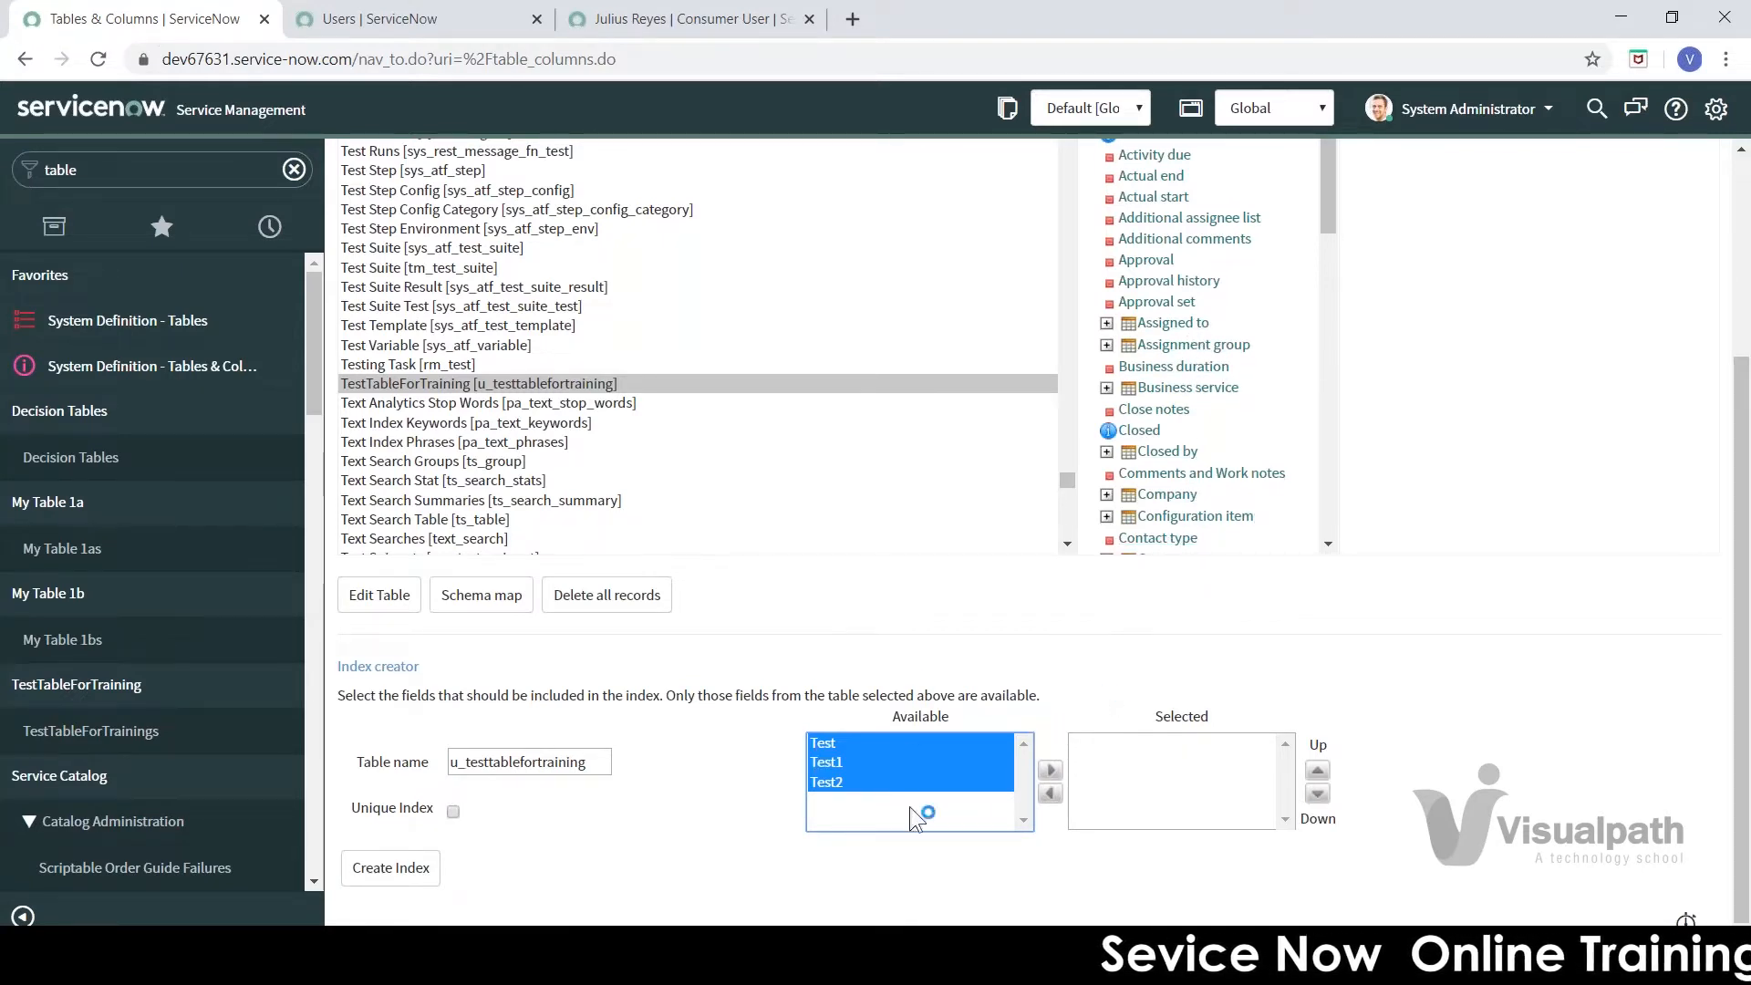
pyautogui.click(468, 595)
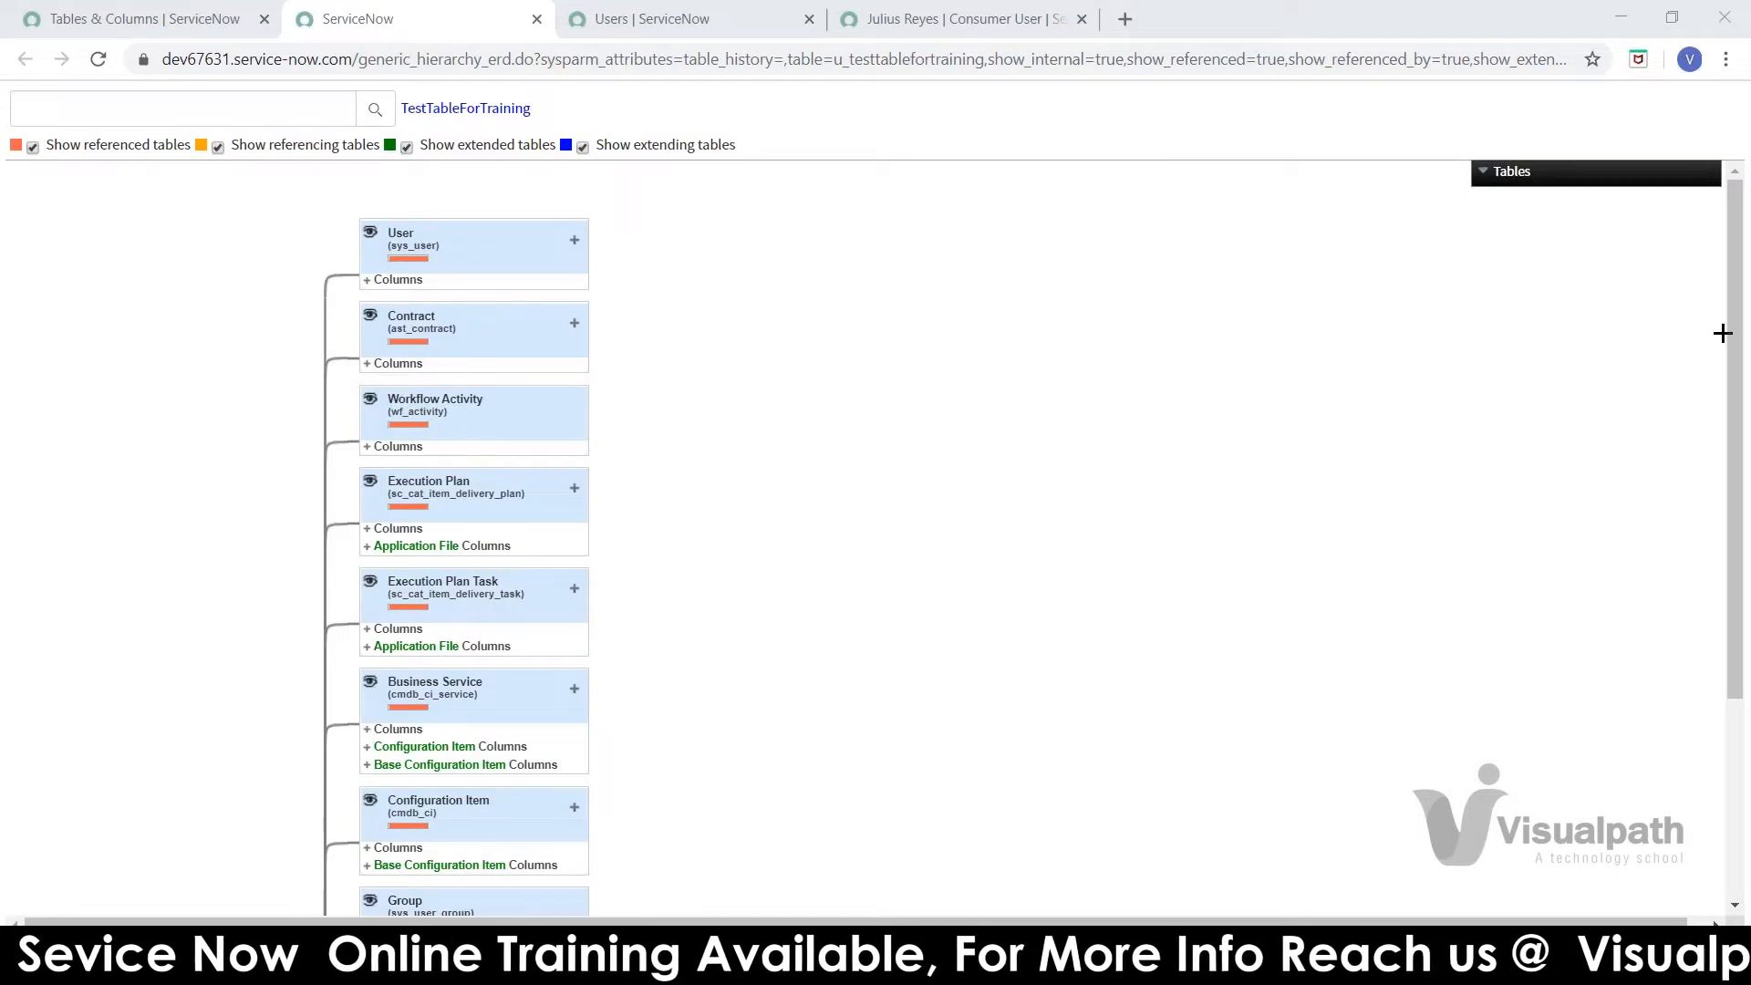
pyautogui.moveTo(1735, 344); pyautogui.dragTo(1737, 545)
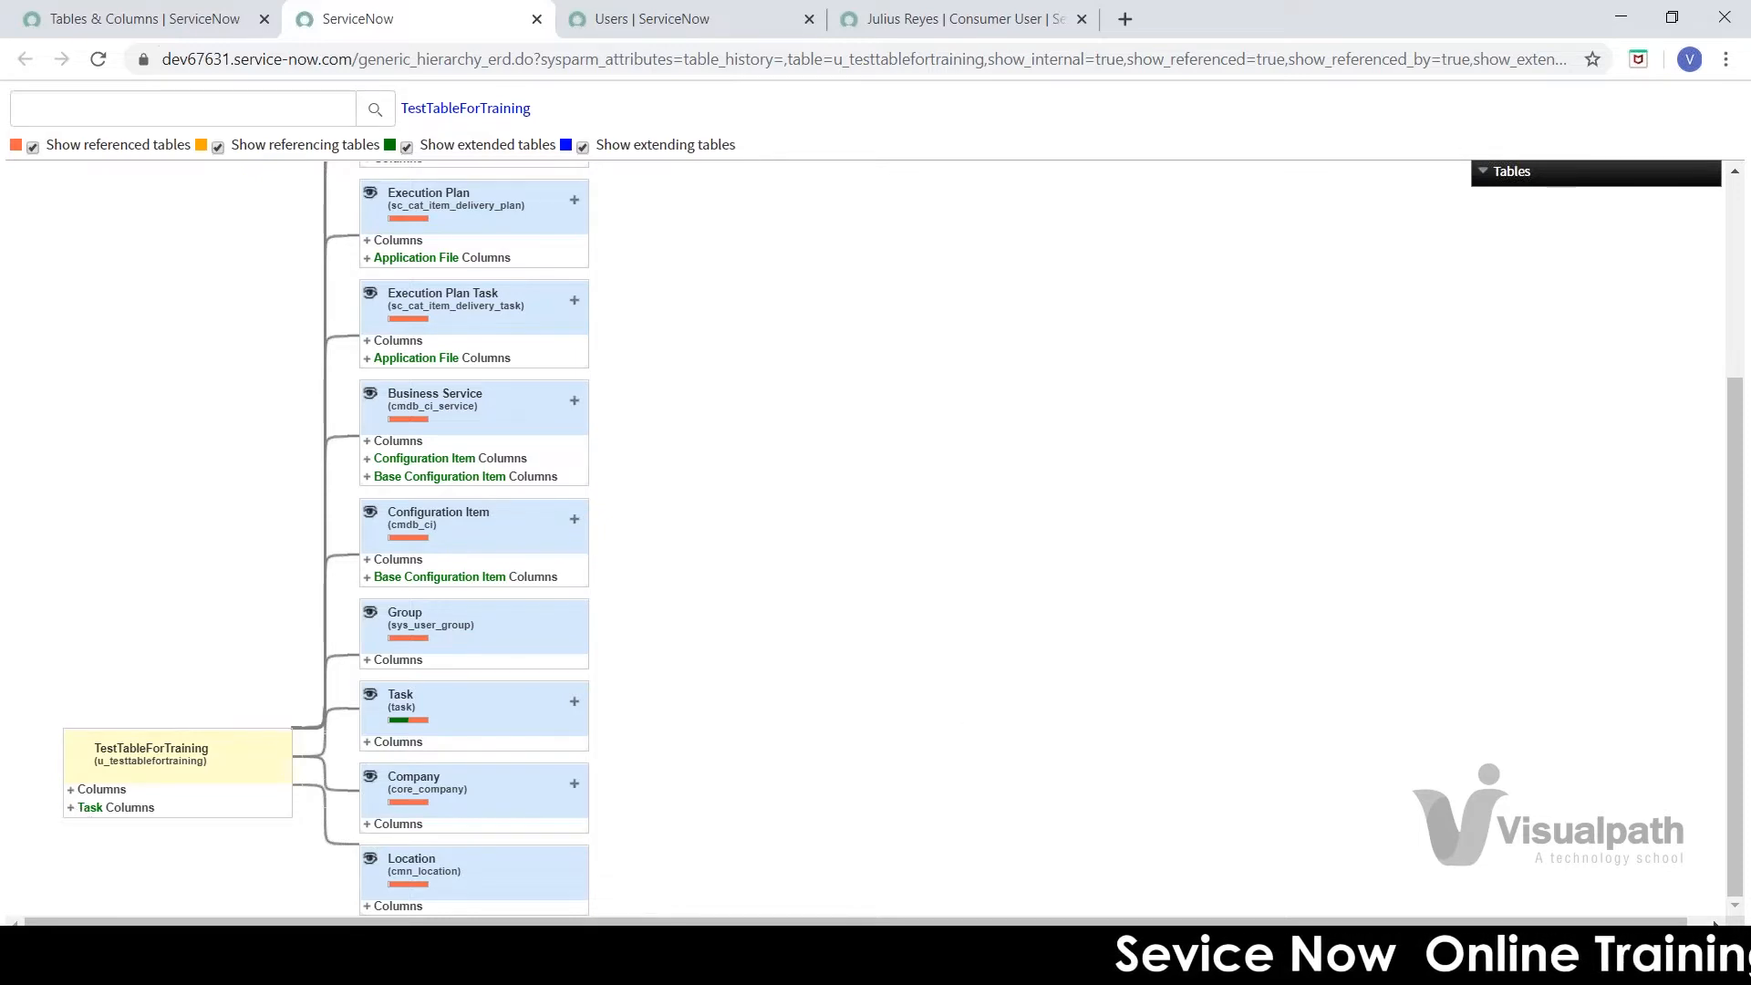
pyautogui.moveTo(1732, 493); pyautogui.dragTo(1724, 638)
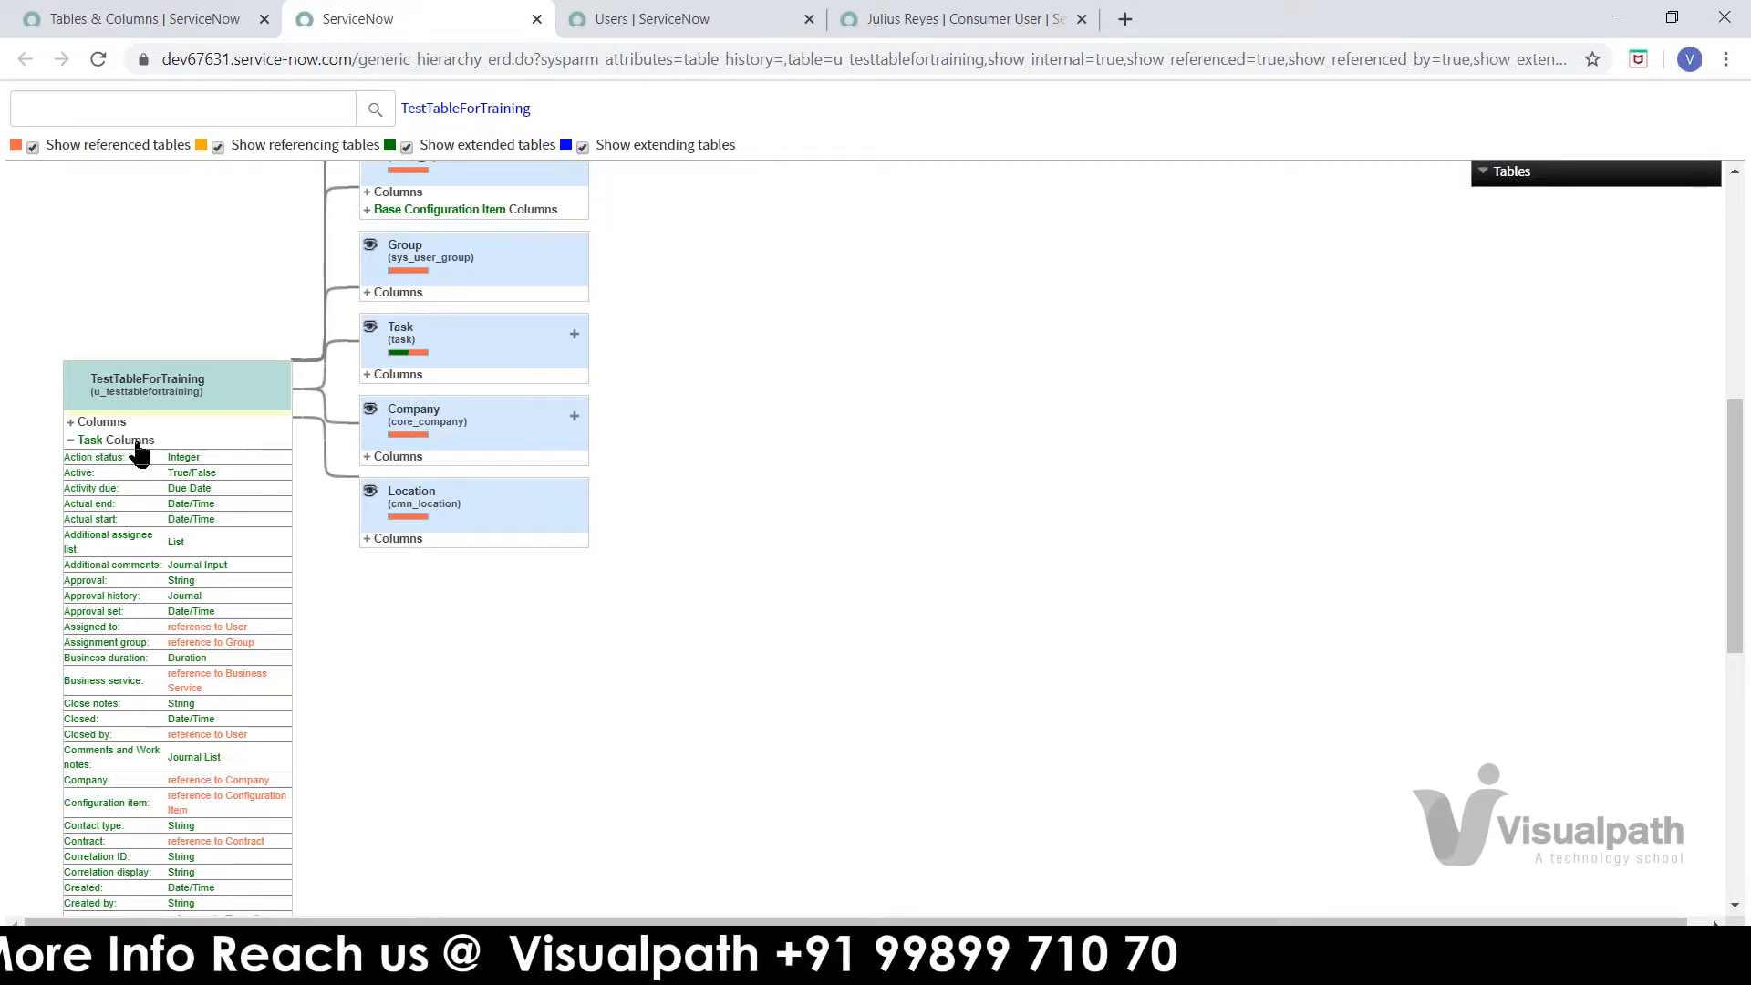
# - Inspect the Columns and Task Columns lists of the TestTableForTraining box in the schema map, and collapse both
pyautogui.click(69, 424)
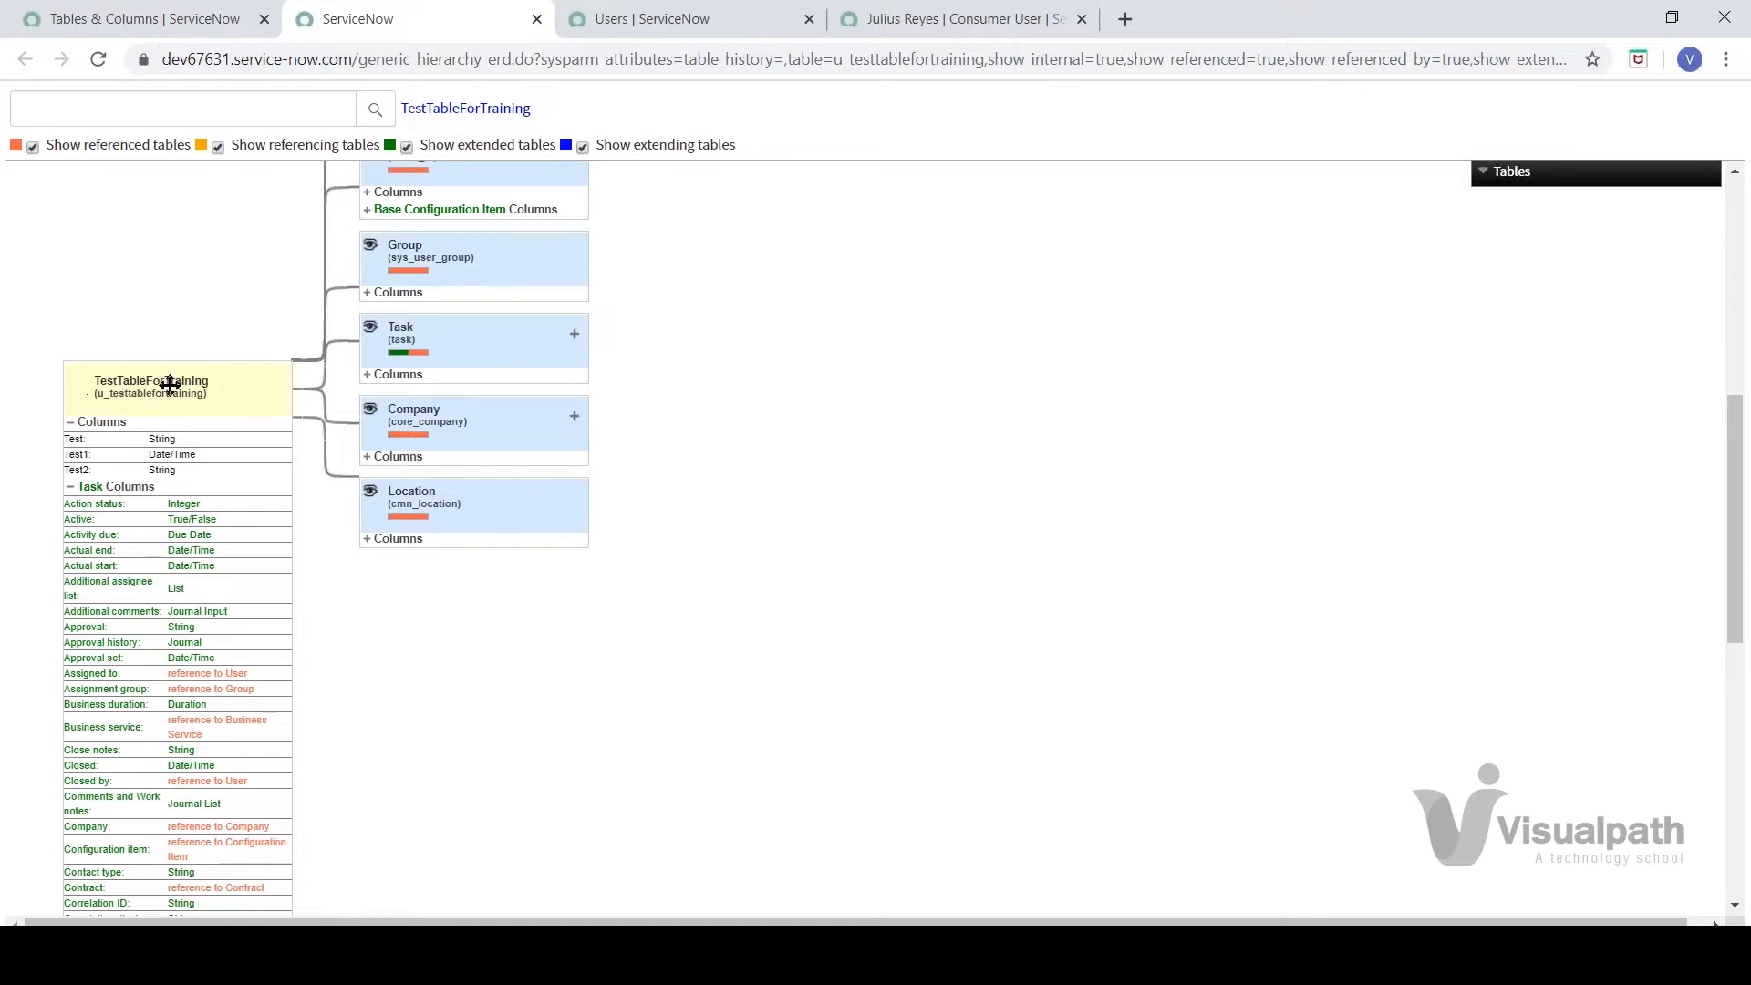
pyautogui.click(73, 423)
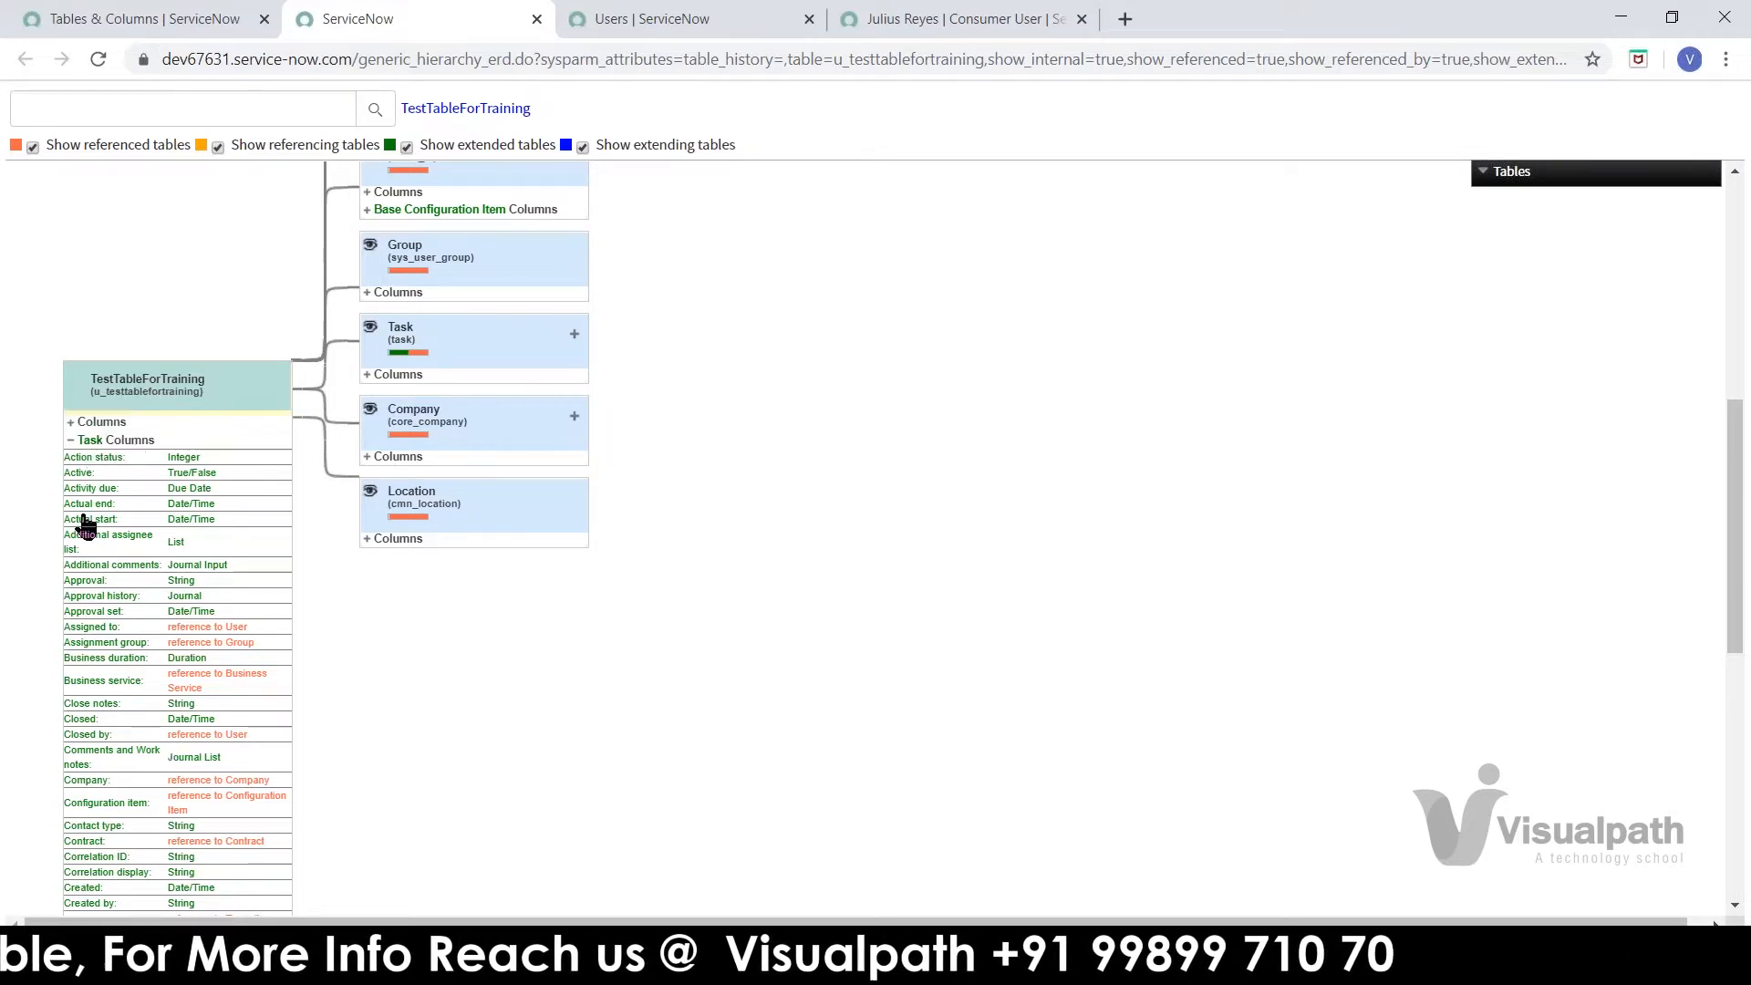
pyautogui.click(70, 440)
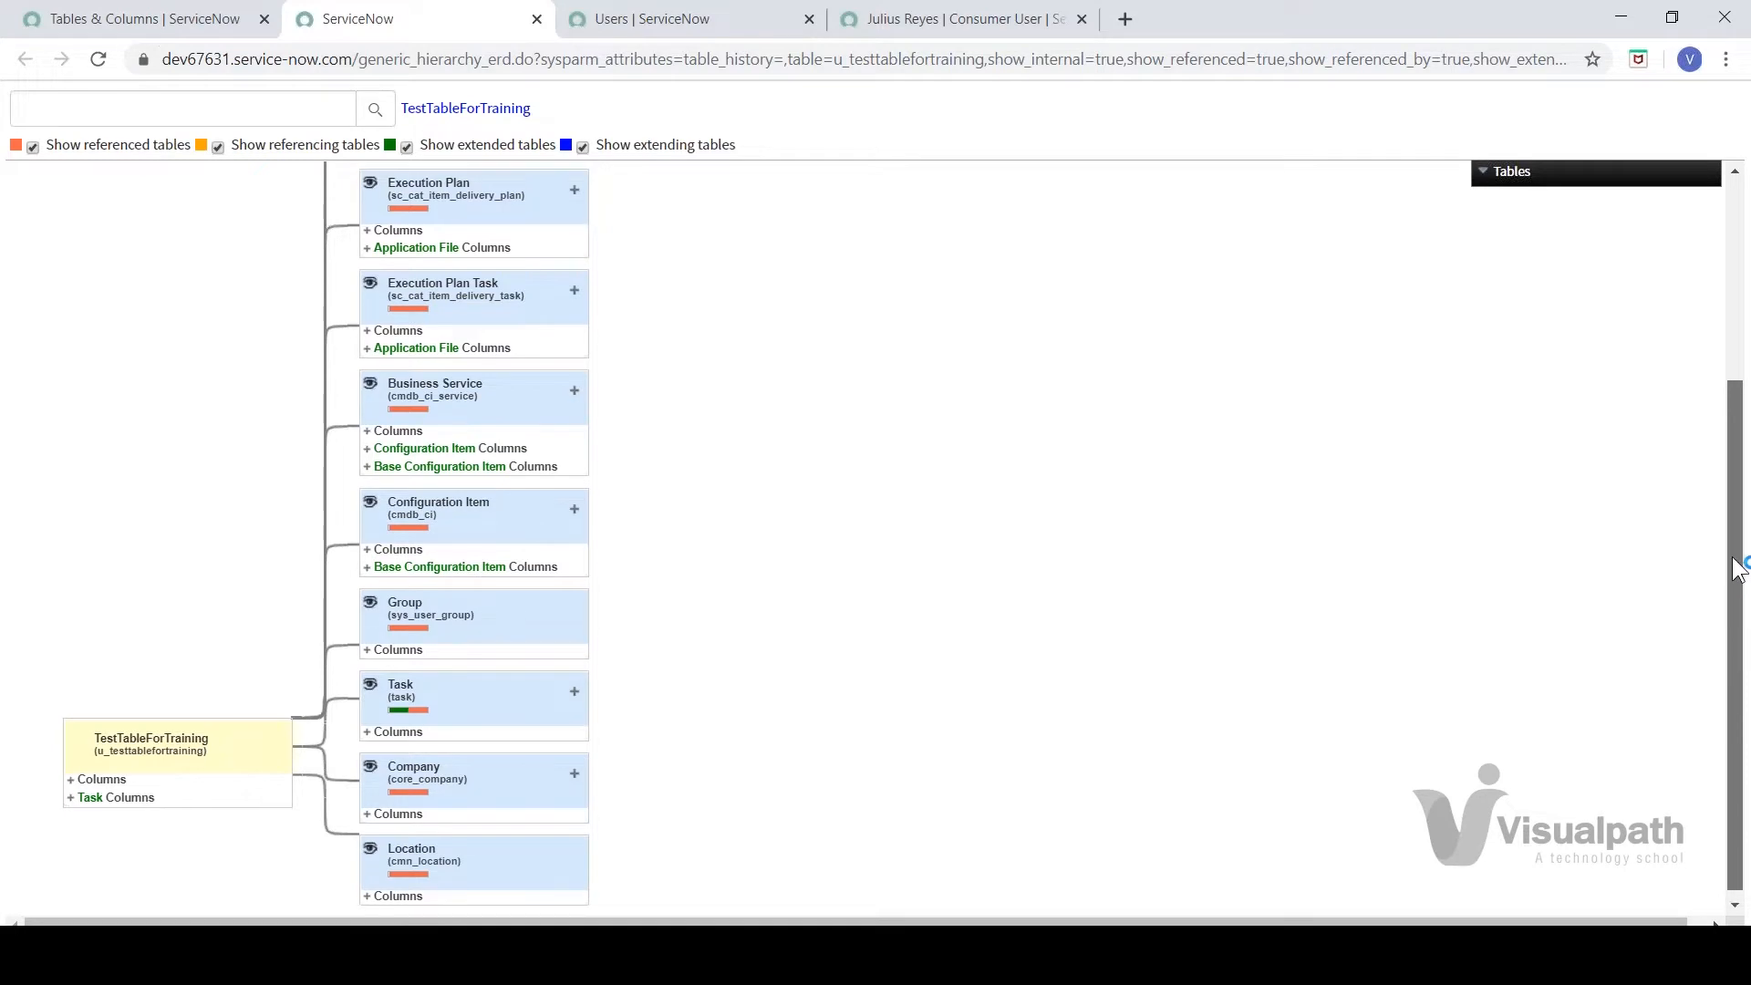
# - Expand the columns of the User (sys_user) table in the schema map to inspect them, and collapse them again
pyautogui.scroll(4, 1735, 559)
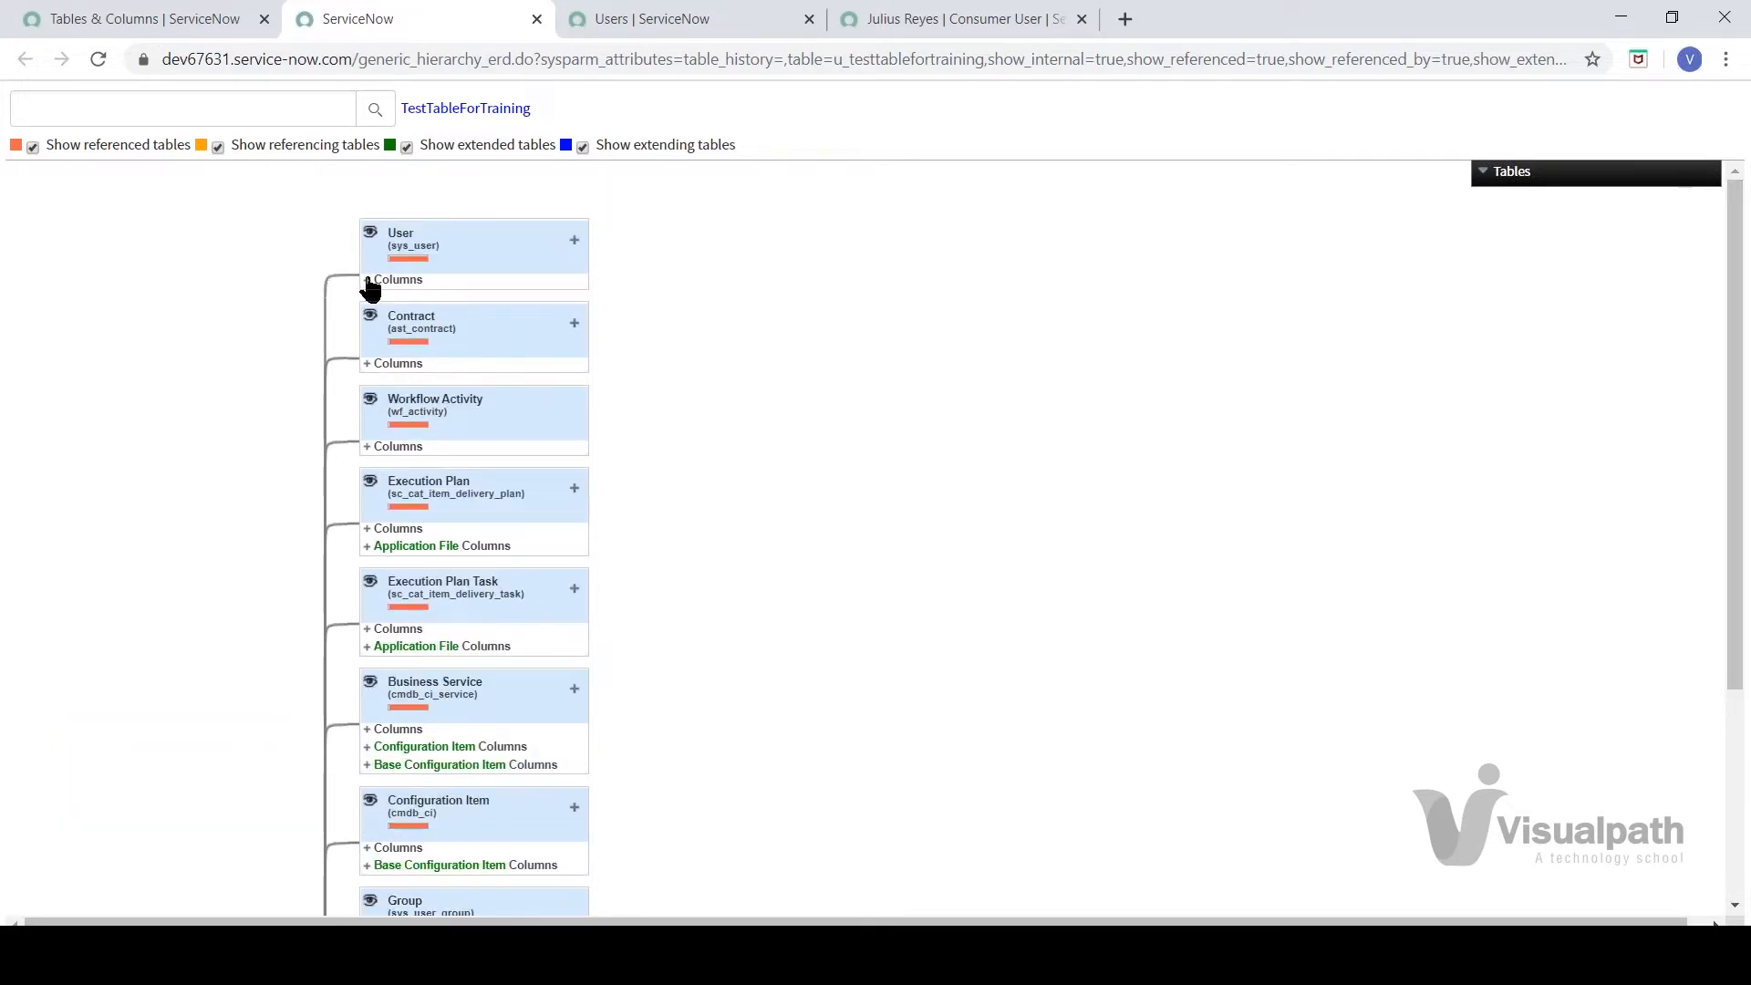
pyautogui.click(368, 279)
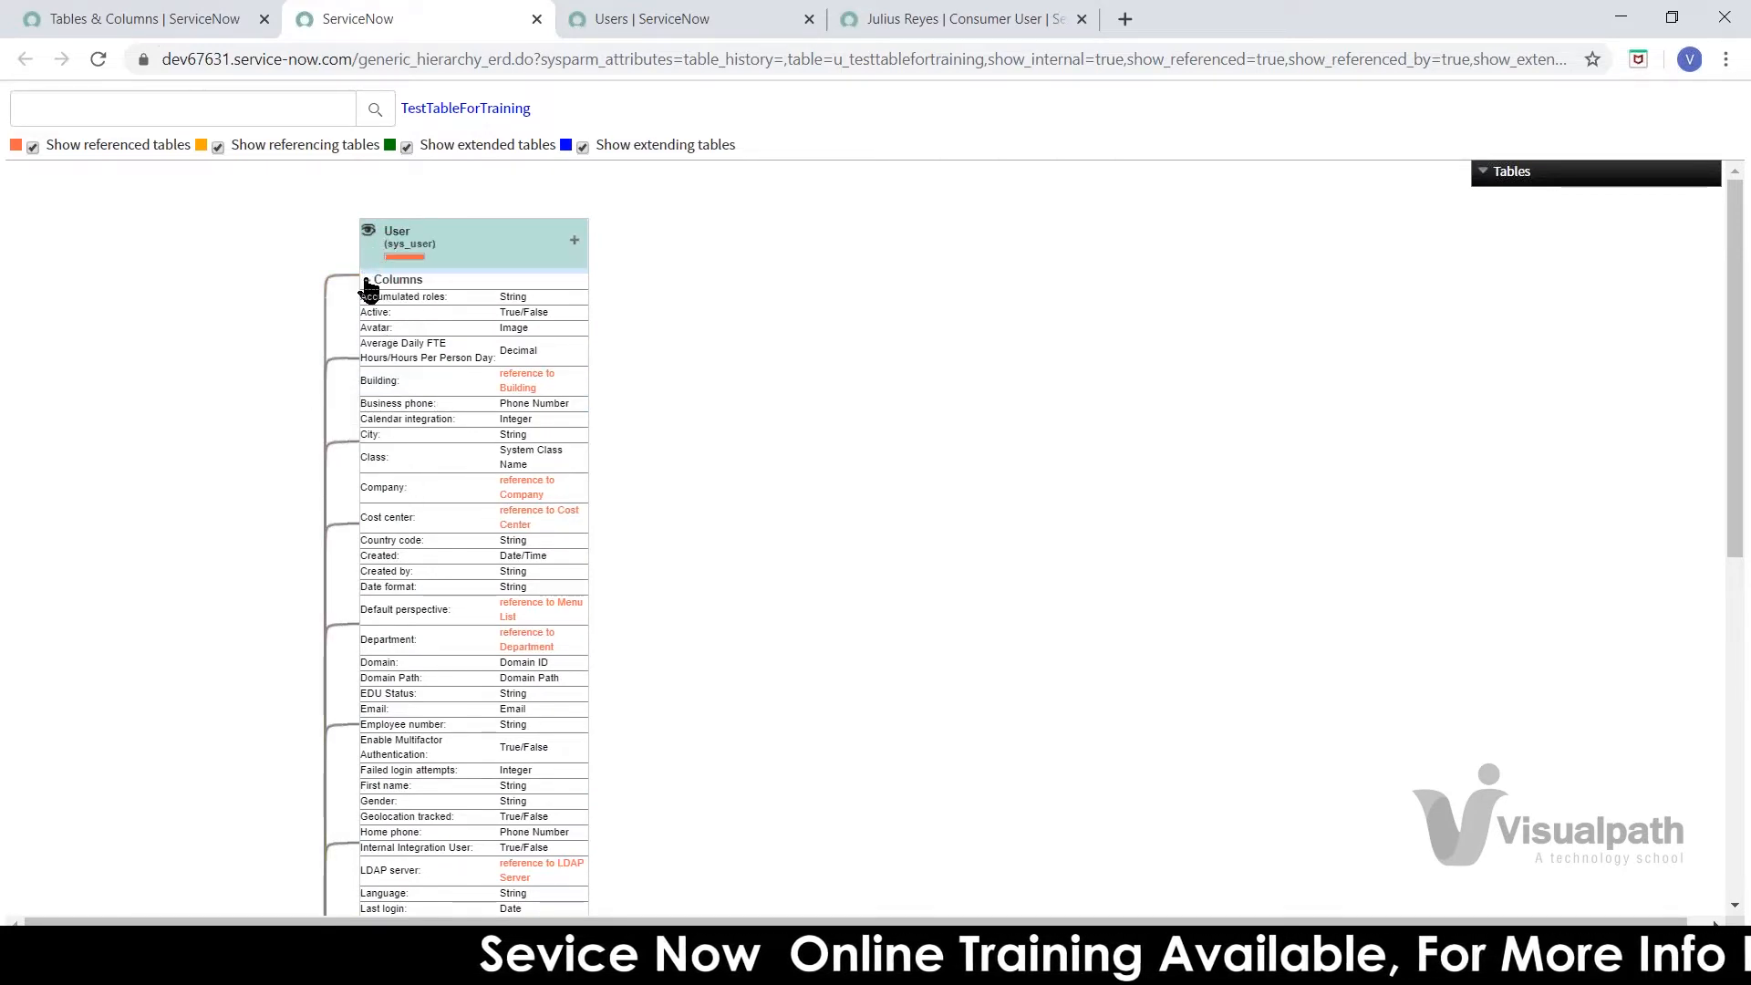
pyautogui.click(578, 26)
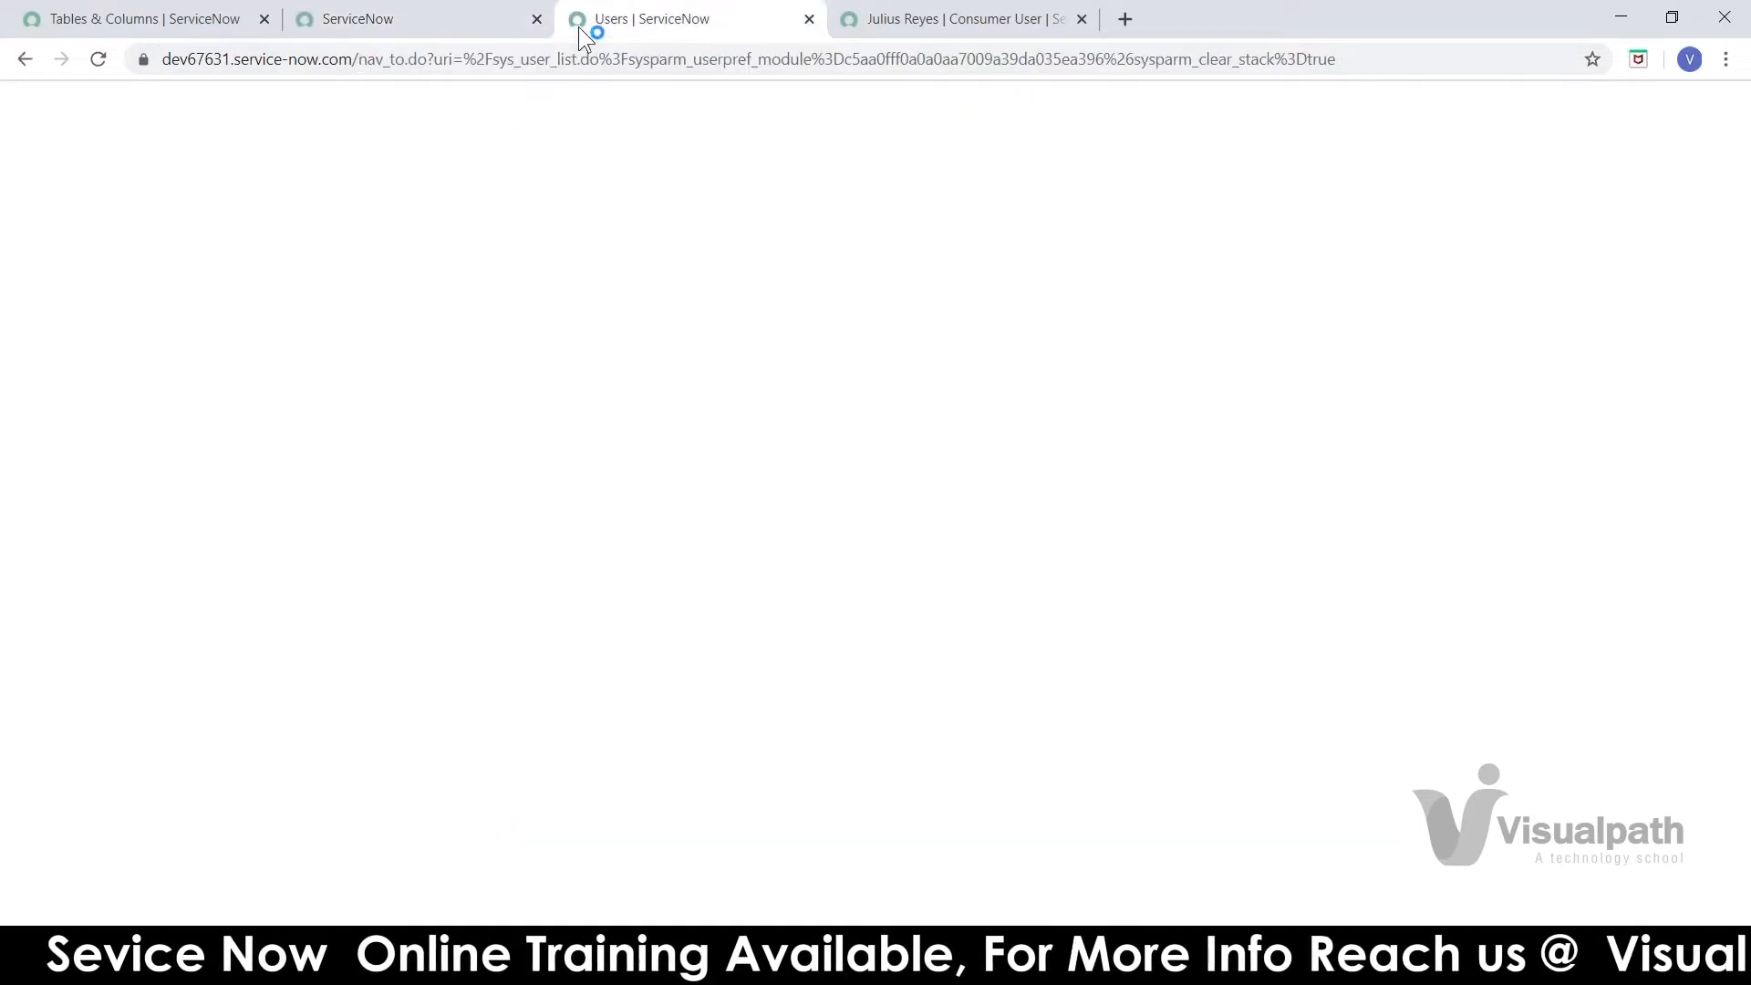
pyautogui.click(444, 29)
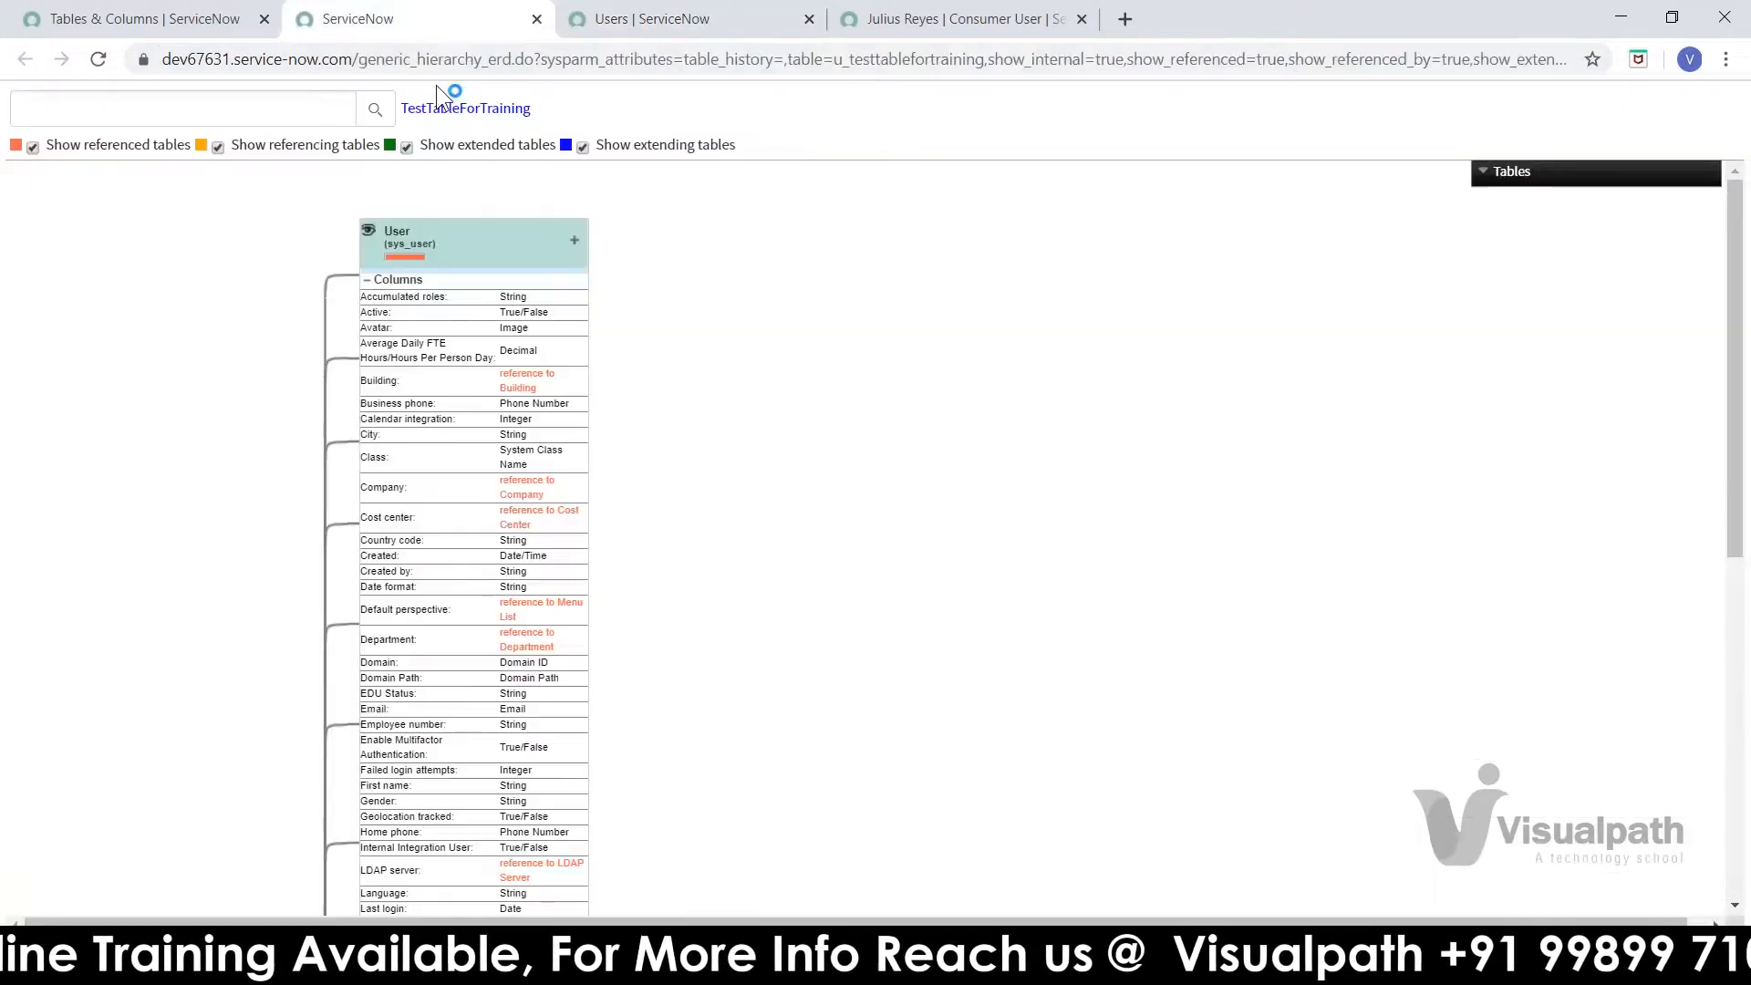
pyautogui.click(367, 280)
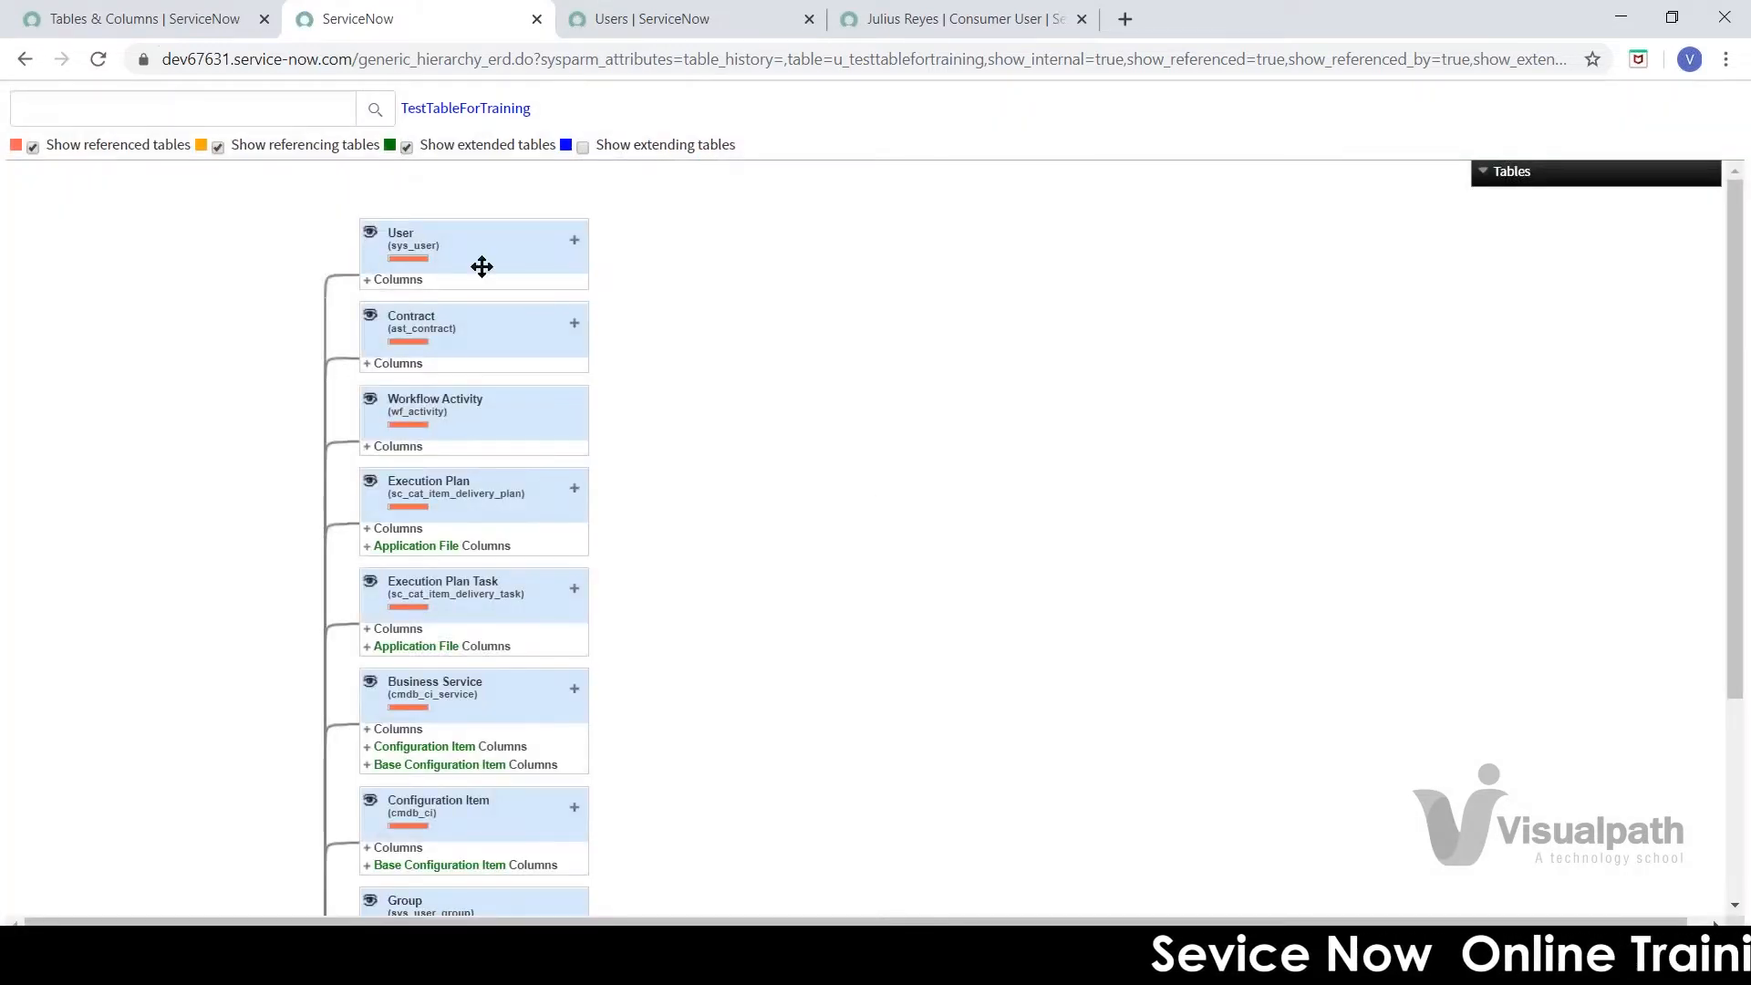
# - Switch off the schema map's extending, extended and referencing tables to compare the diagram, and switch all three back on
pyautogui.moveTo(1737, 410); pyautogui.dragTo(1733, 712)
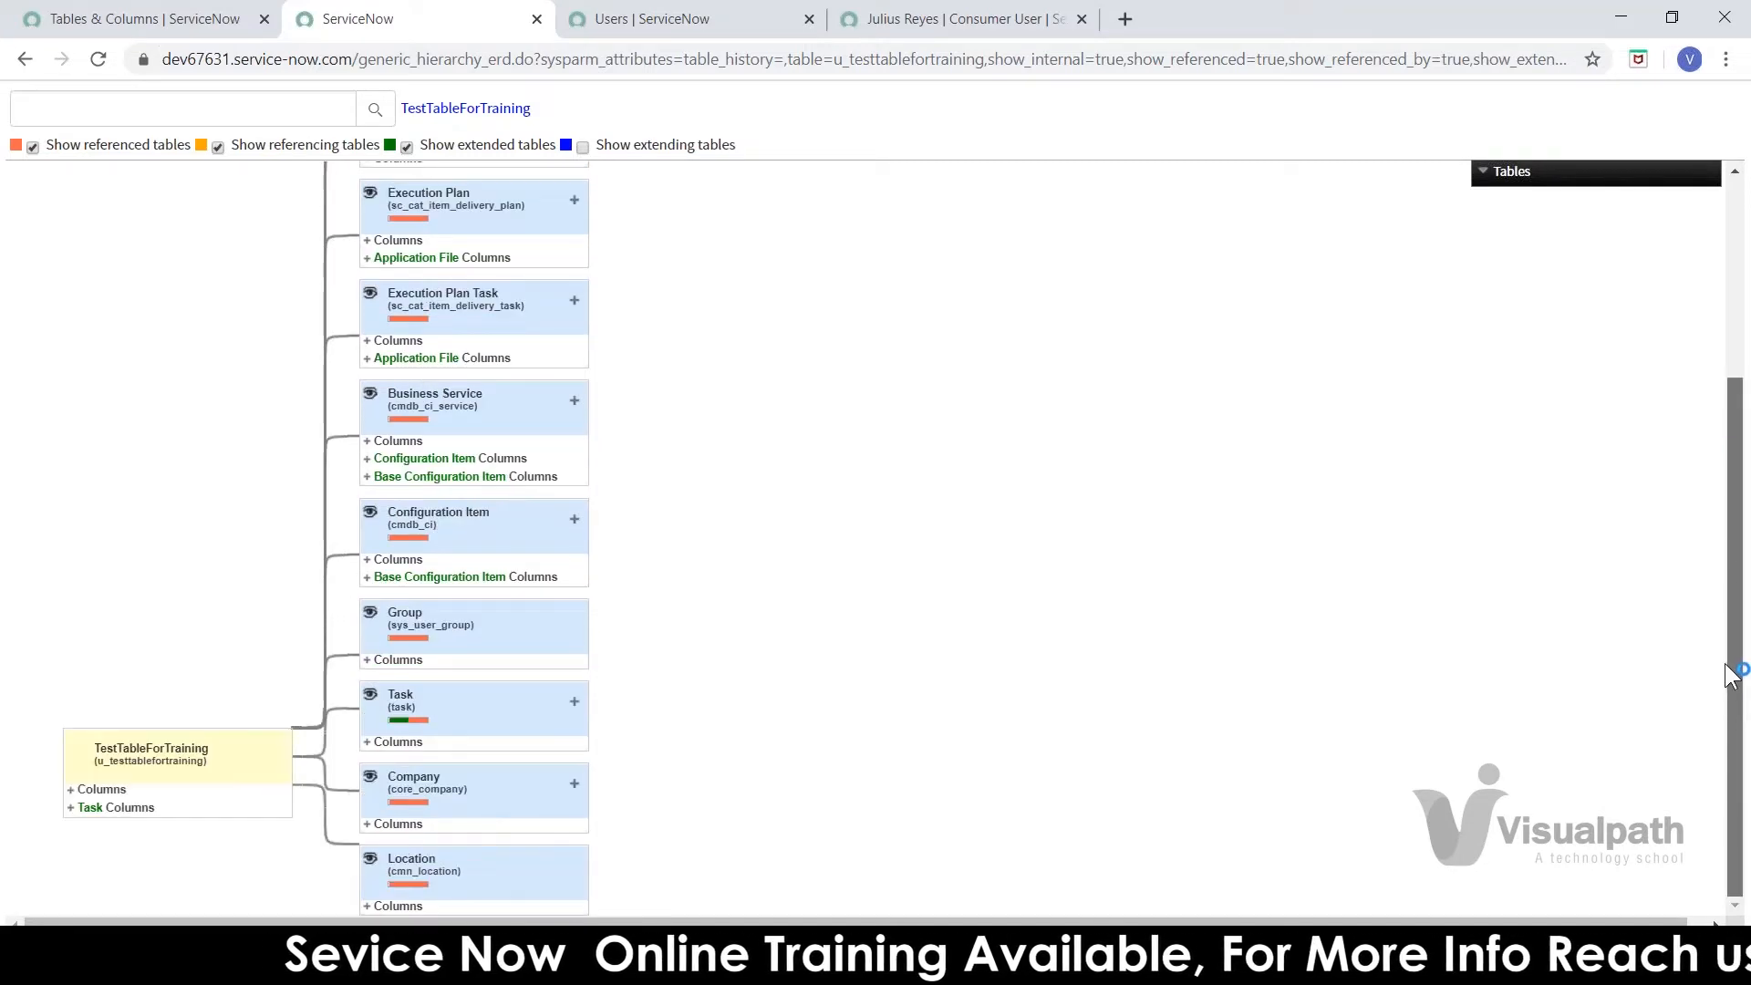
pyautogui.scroll(3, 1730, 675)
pyautogui.click(405, 147)
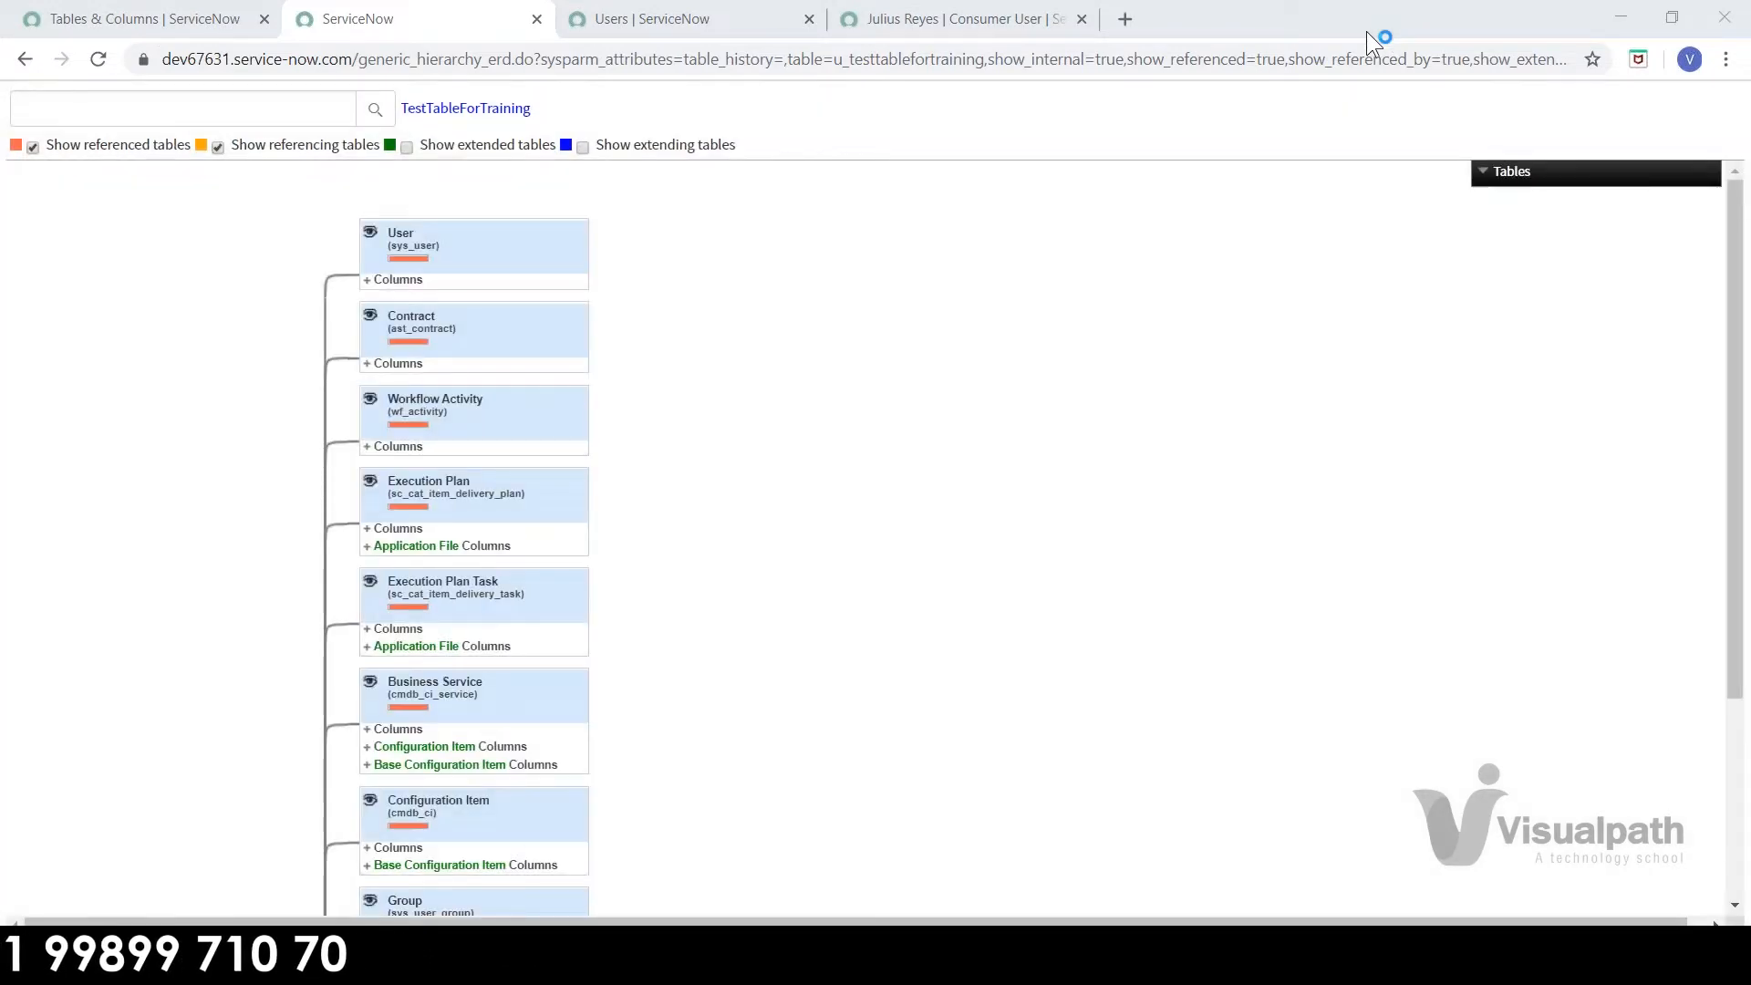
pyautogui.click(217, 149)
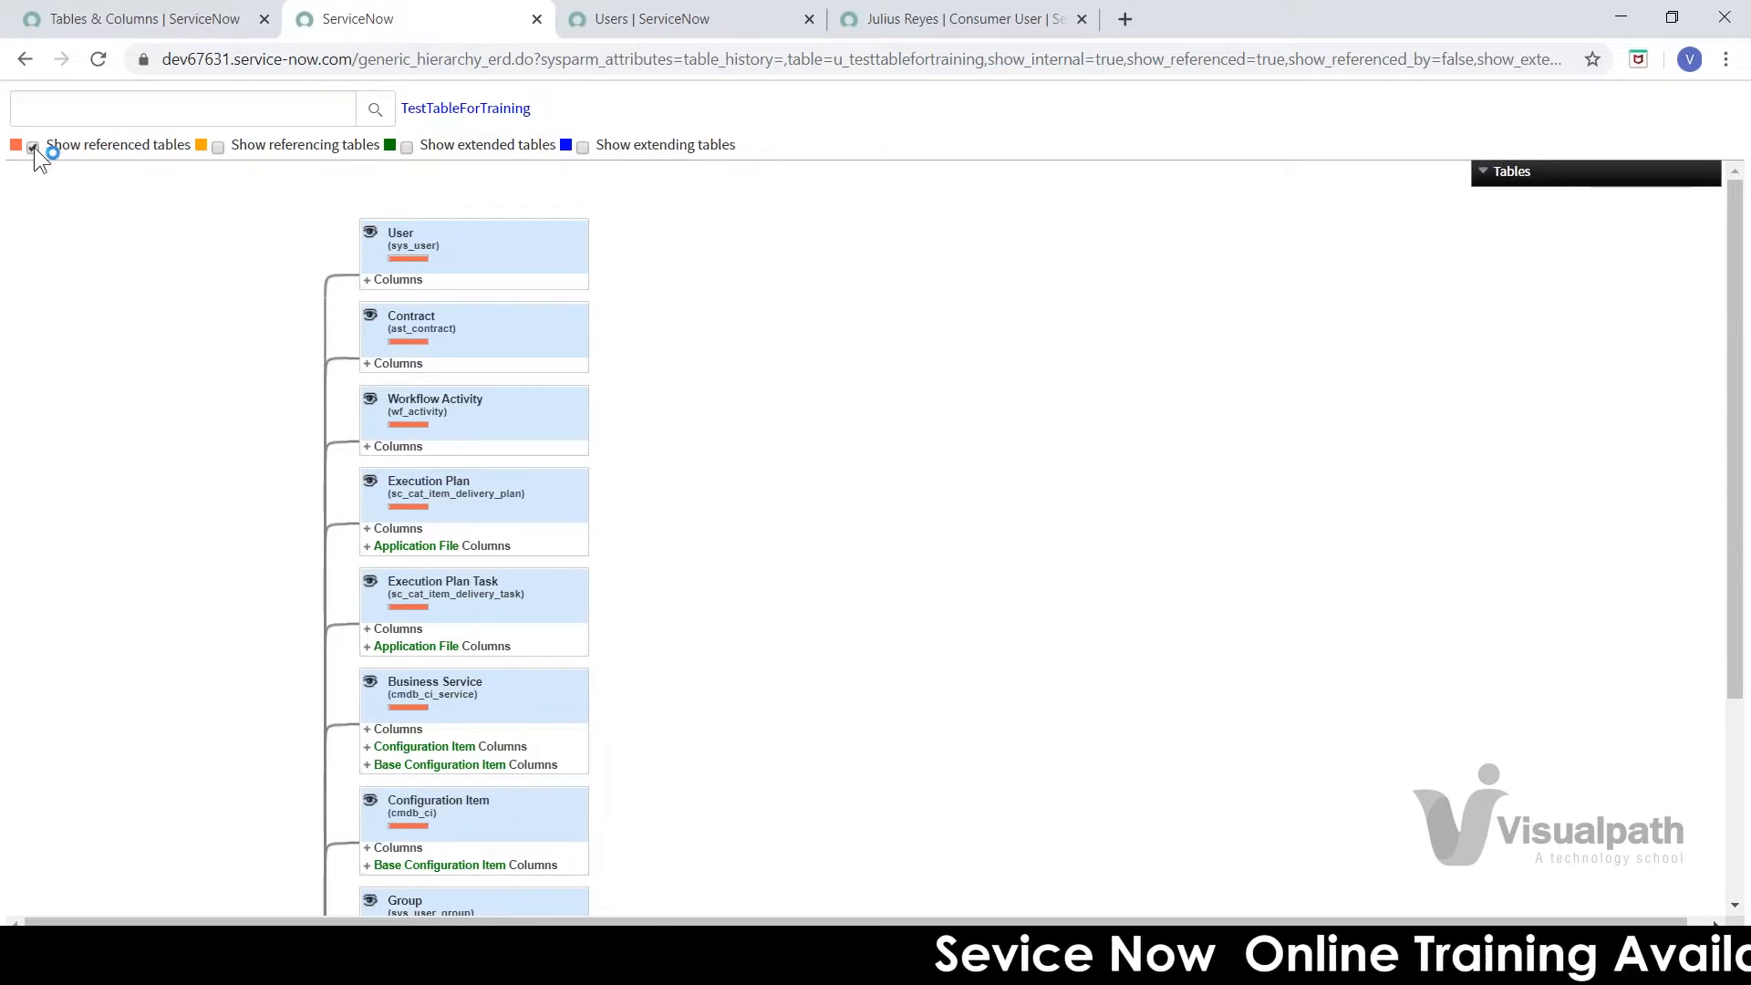
pyautogui.moveTo(1736, 330); pyautogui.dragTo(1740, 287)
pyautogui.click(402, 147)
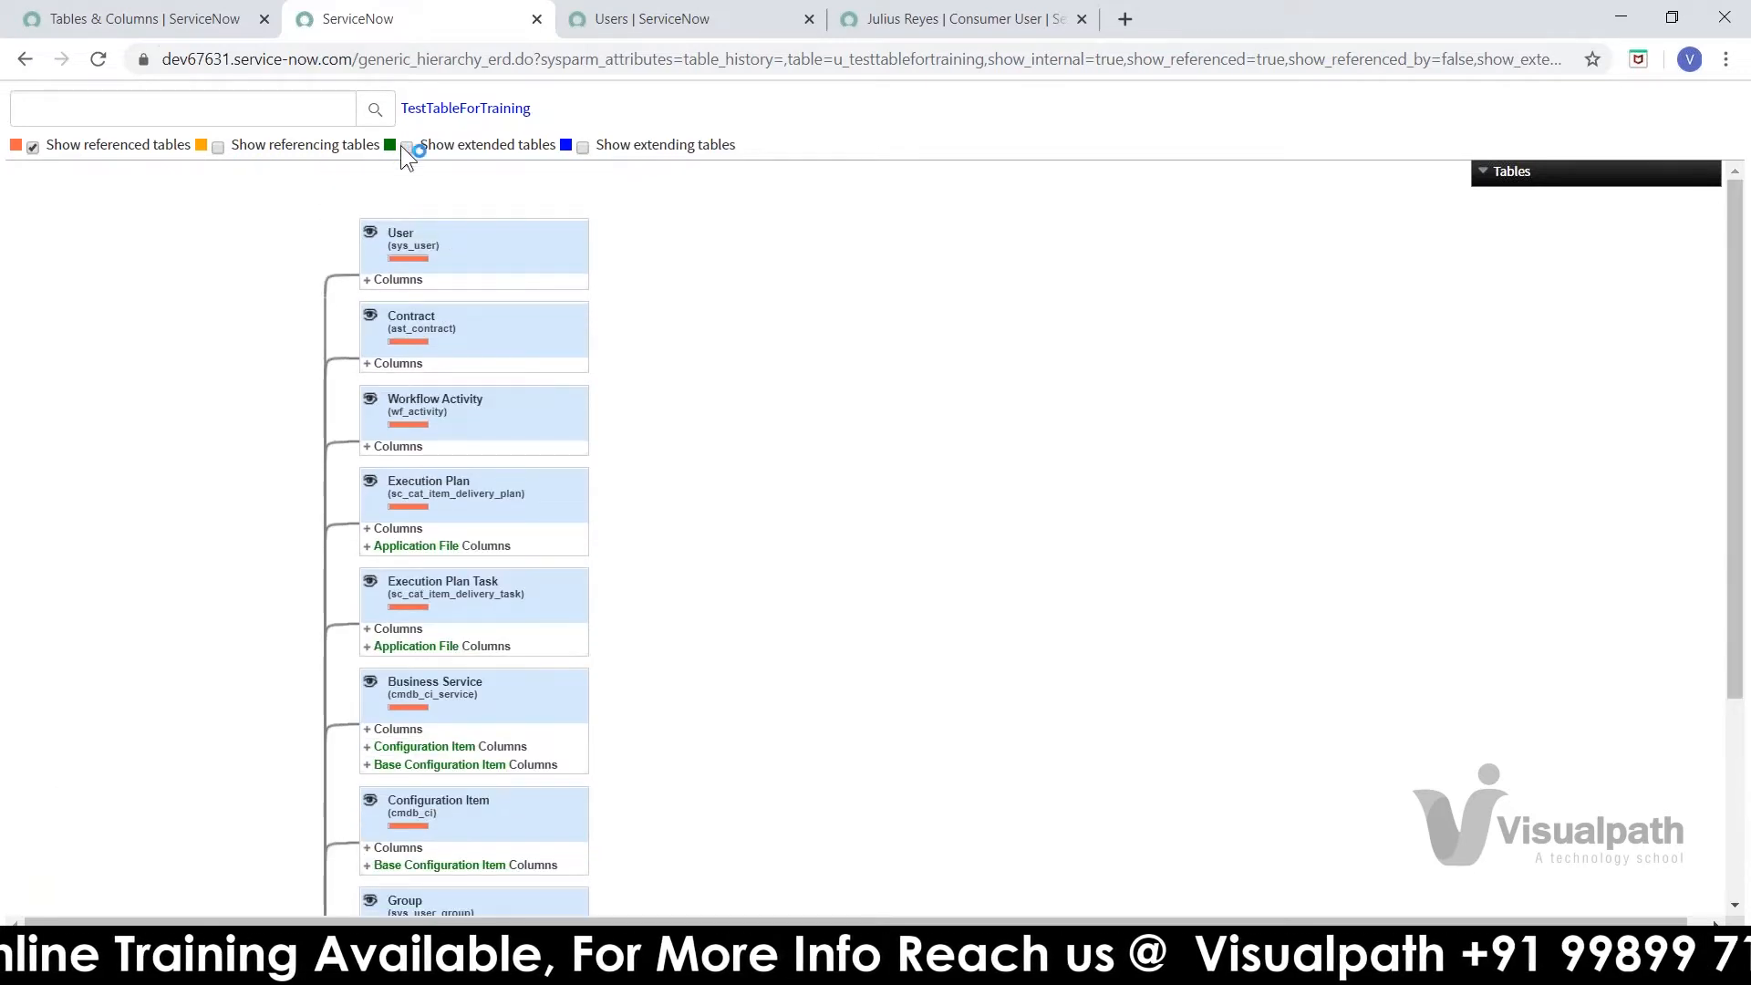
pyautogui.click(192, 109)
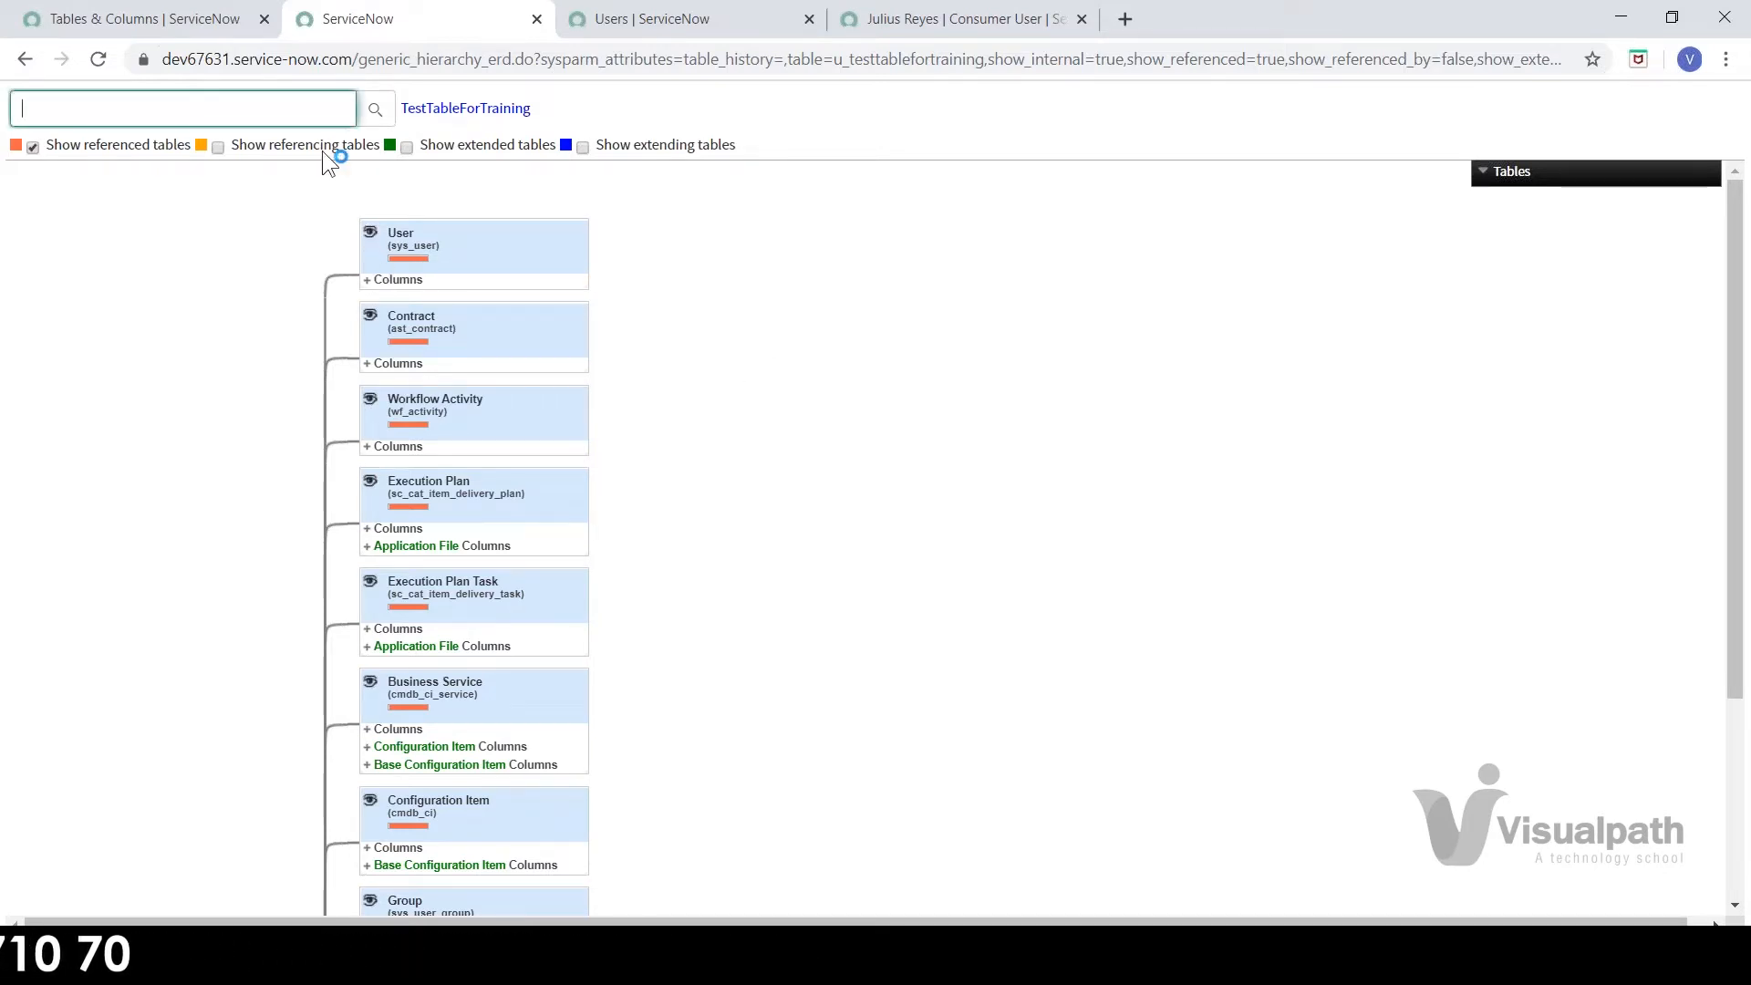
pyautogui.click(213, 149)
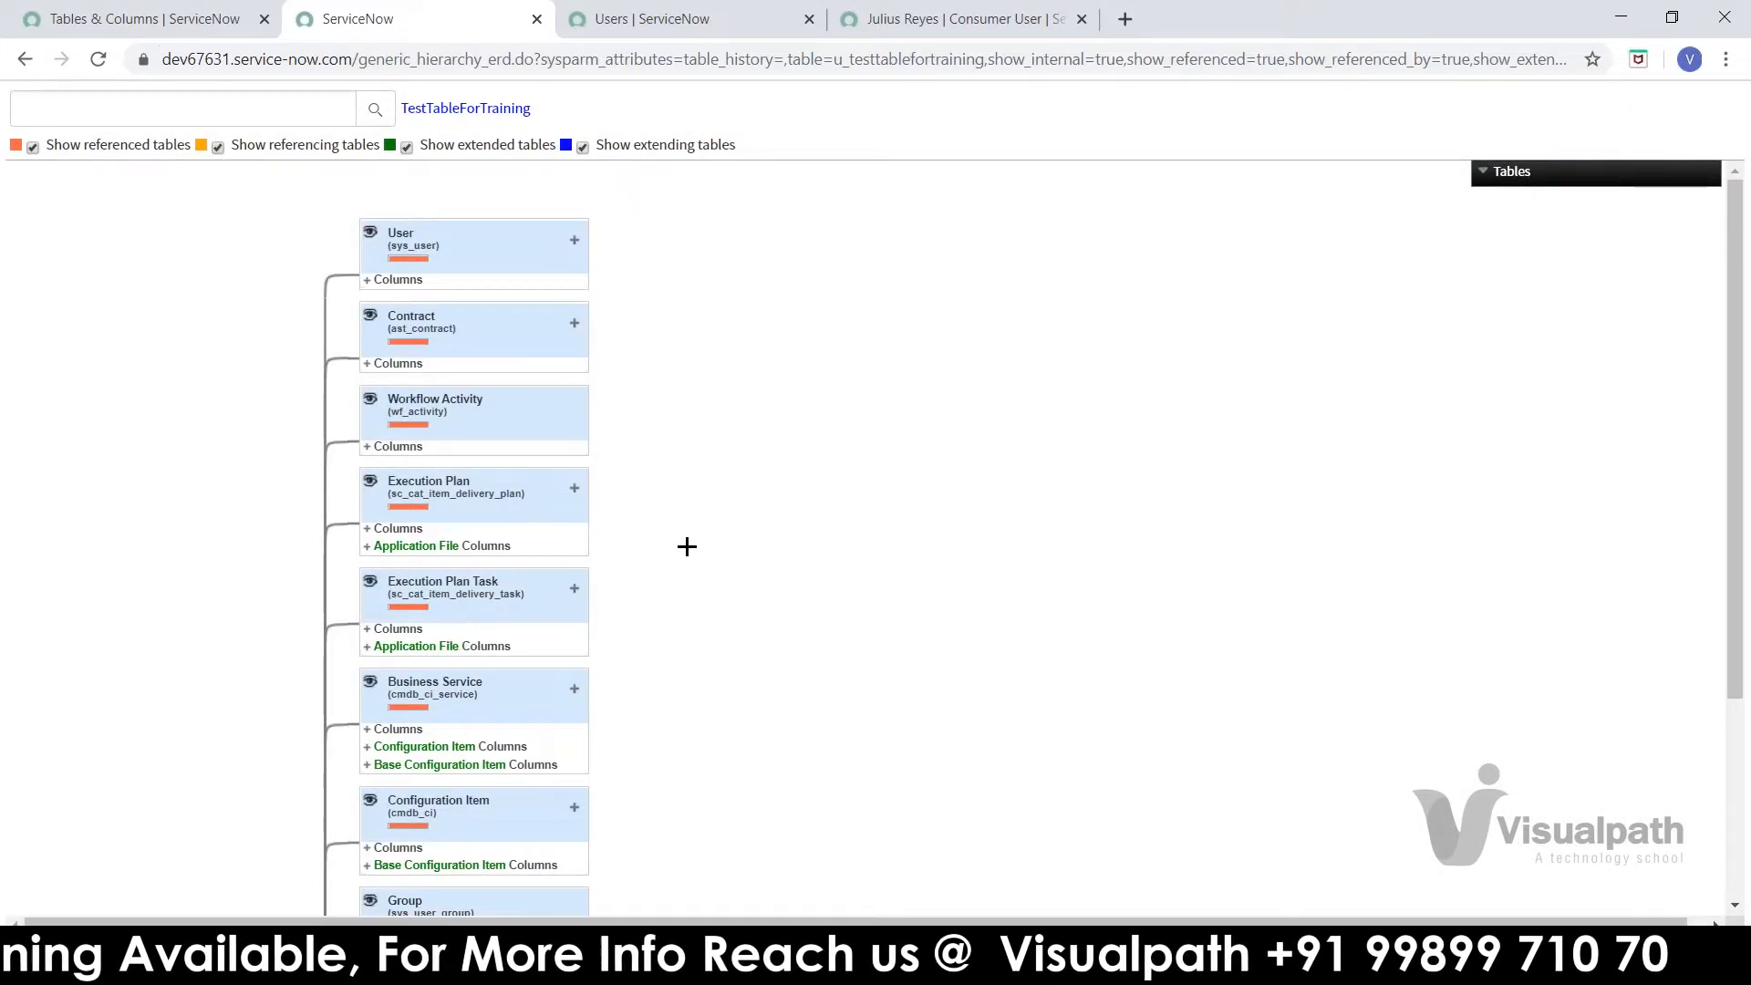
# - Move the TestTableForTraining box up in the schema map so it sits beside the Business Service table
pyautogui.moveTo(1733, 456); pyautogui.dragTo(1735, 704)
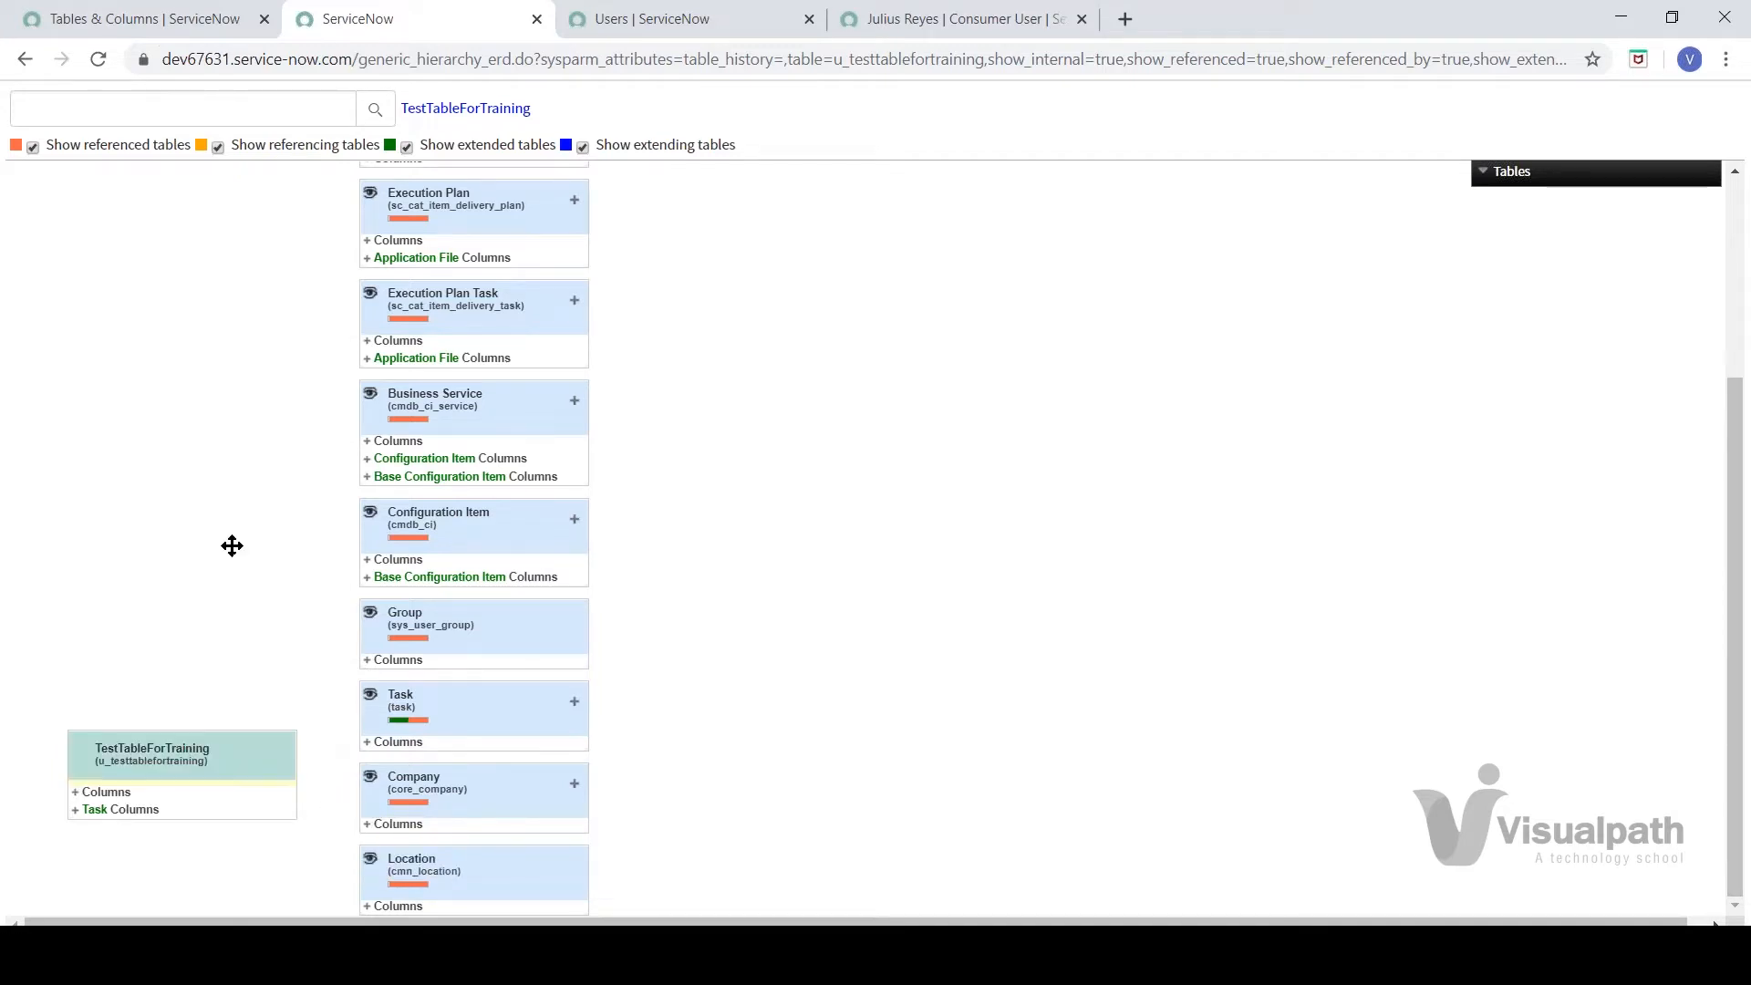
pyautogui.moveTo(231, 545); pyautogui.dragTo(216, 376)
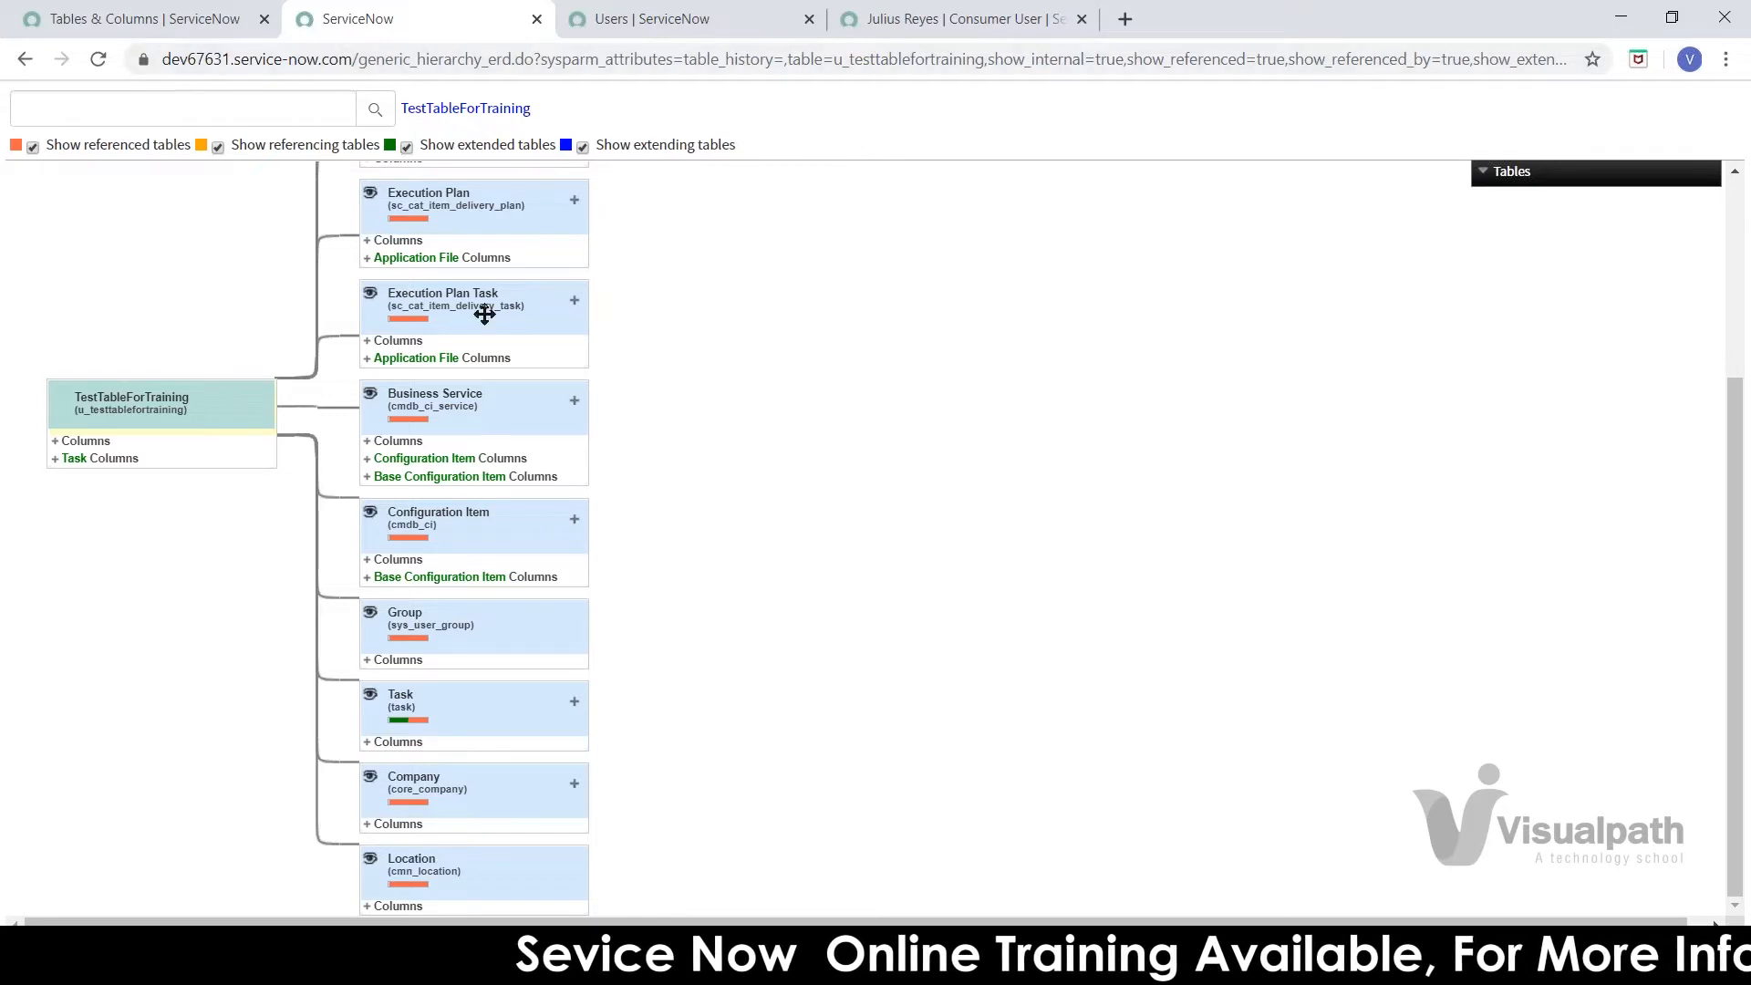
# - Return to the Tables & Columns page and look through the table-related modules in the navigator, down to System Definition
pyautogui.click(178, 22)
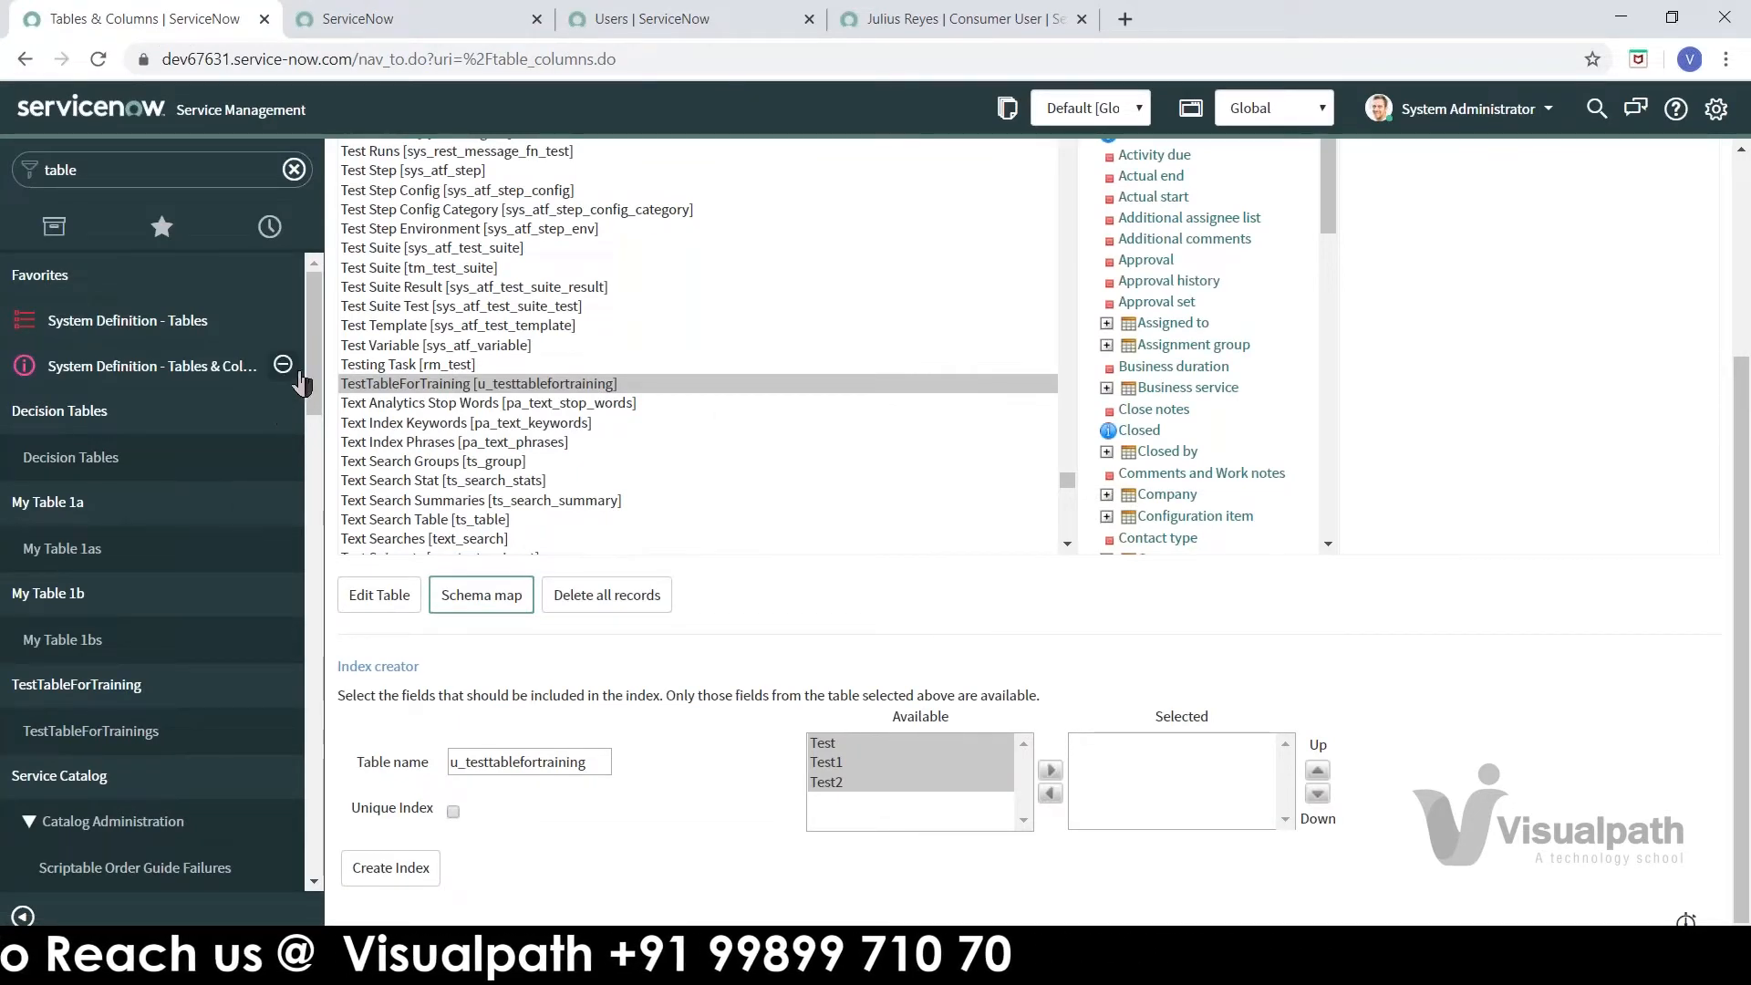
pyautogui.scroll(-8, 292, 411)
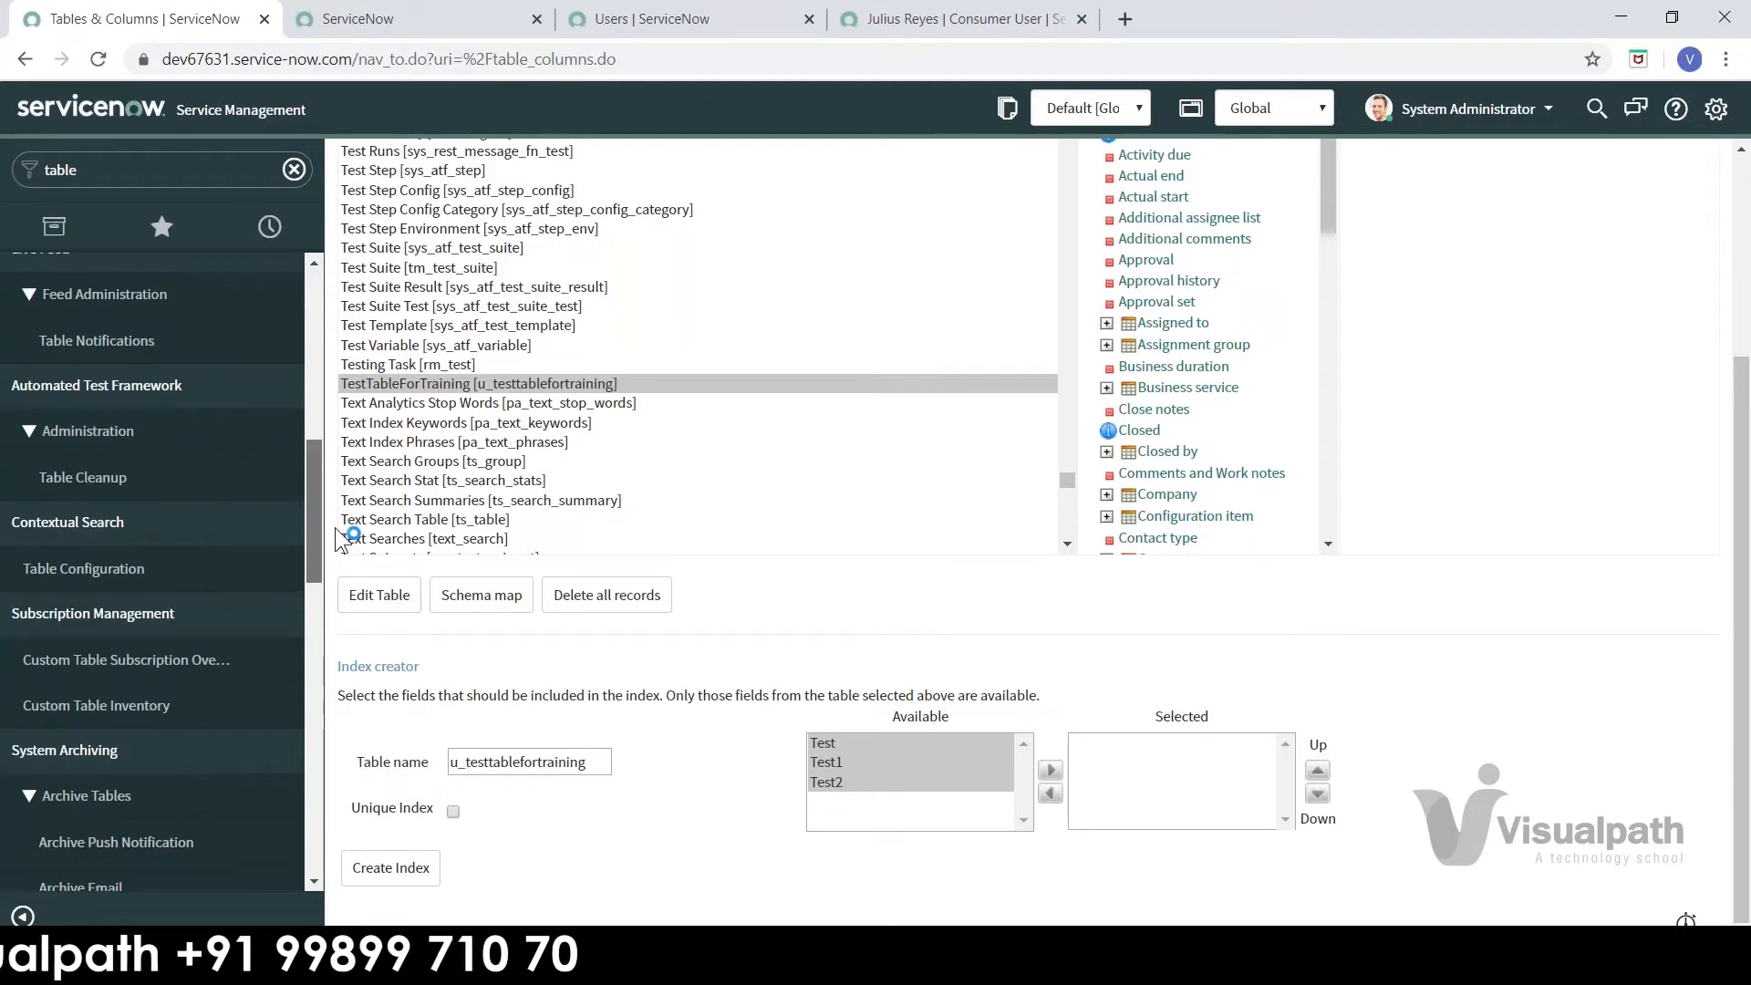
pyautogui.scroll(5, 342, 538)
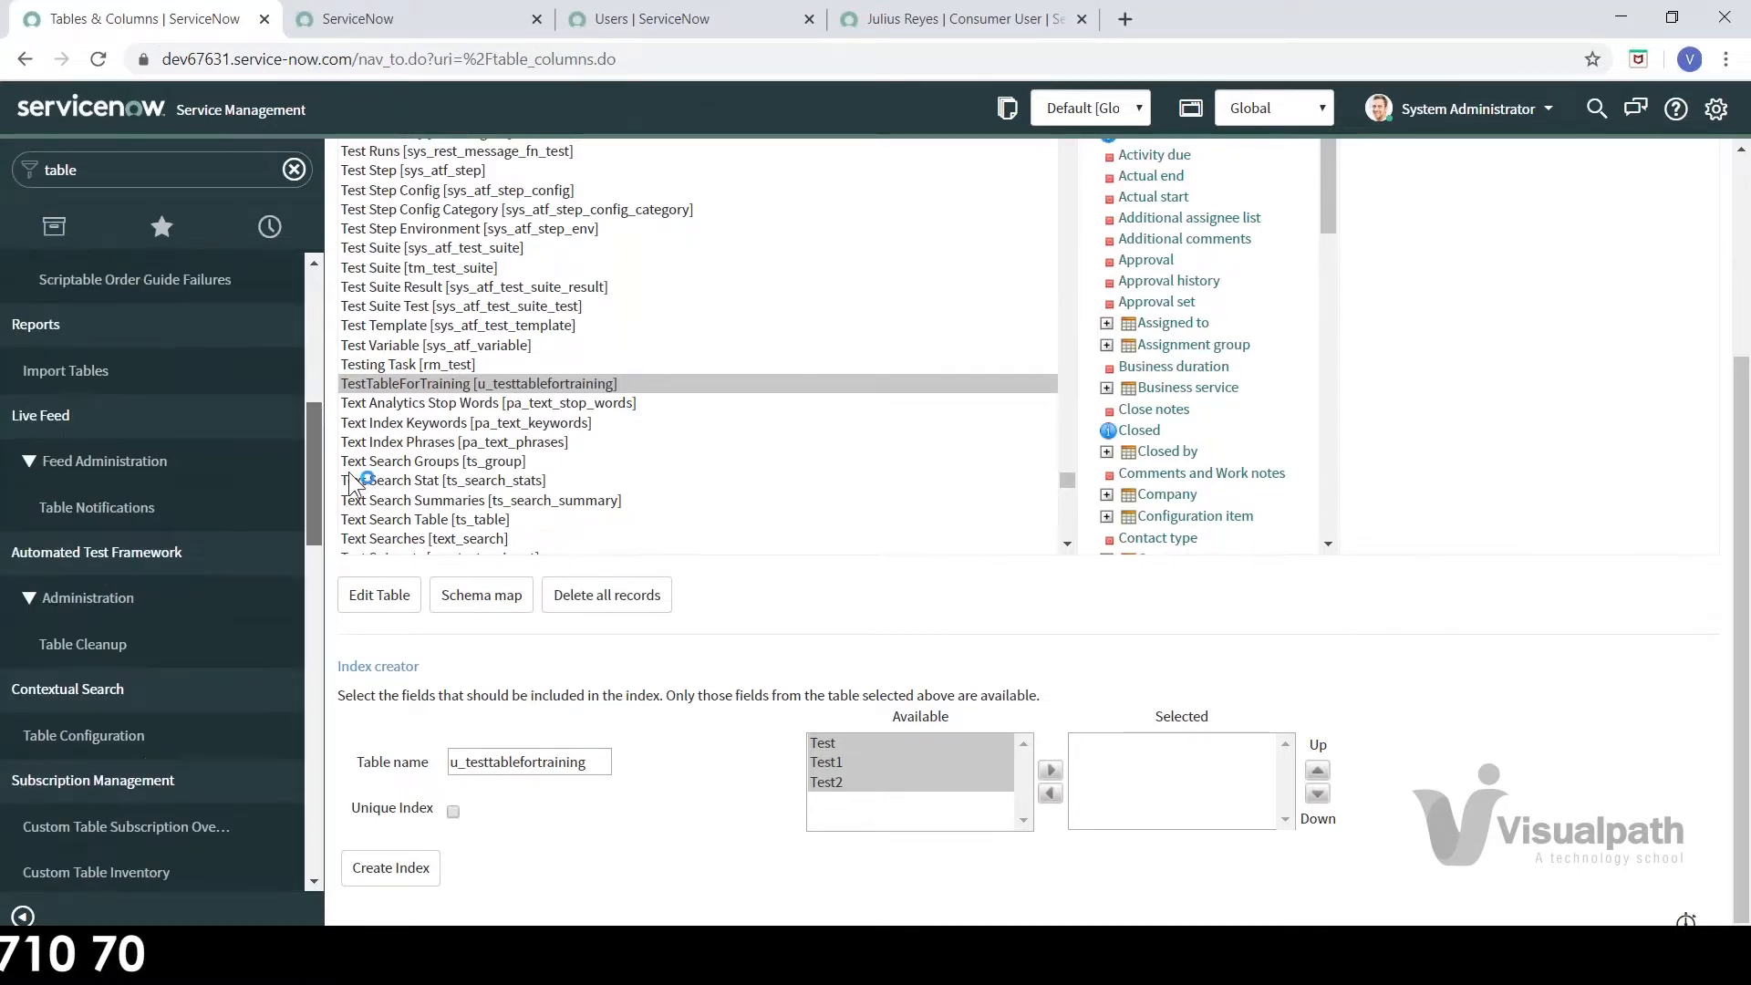
pyautogui.scroll(-10, 351, 474)
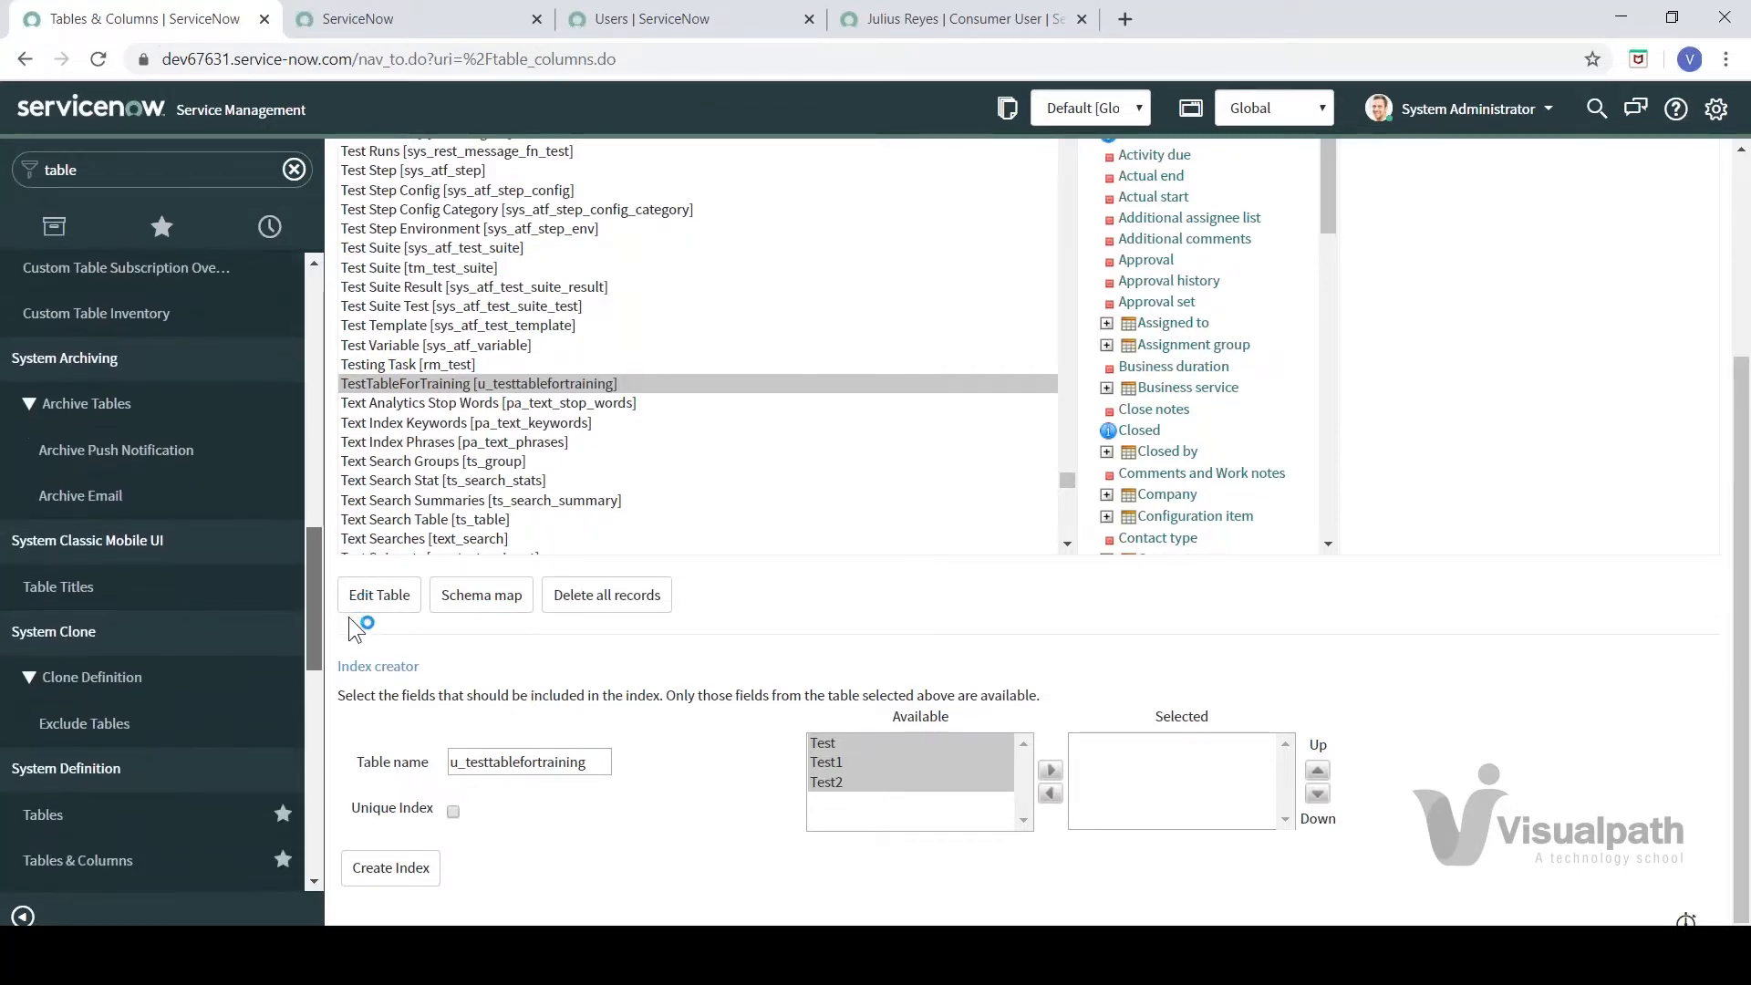
pyautogui.scroll(-2, 347, 657)
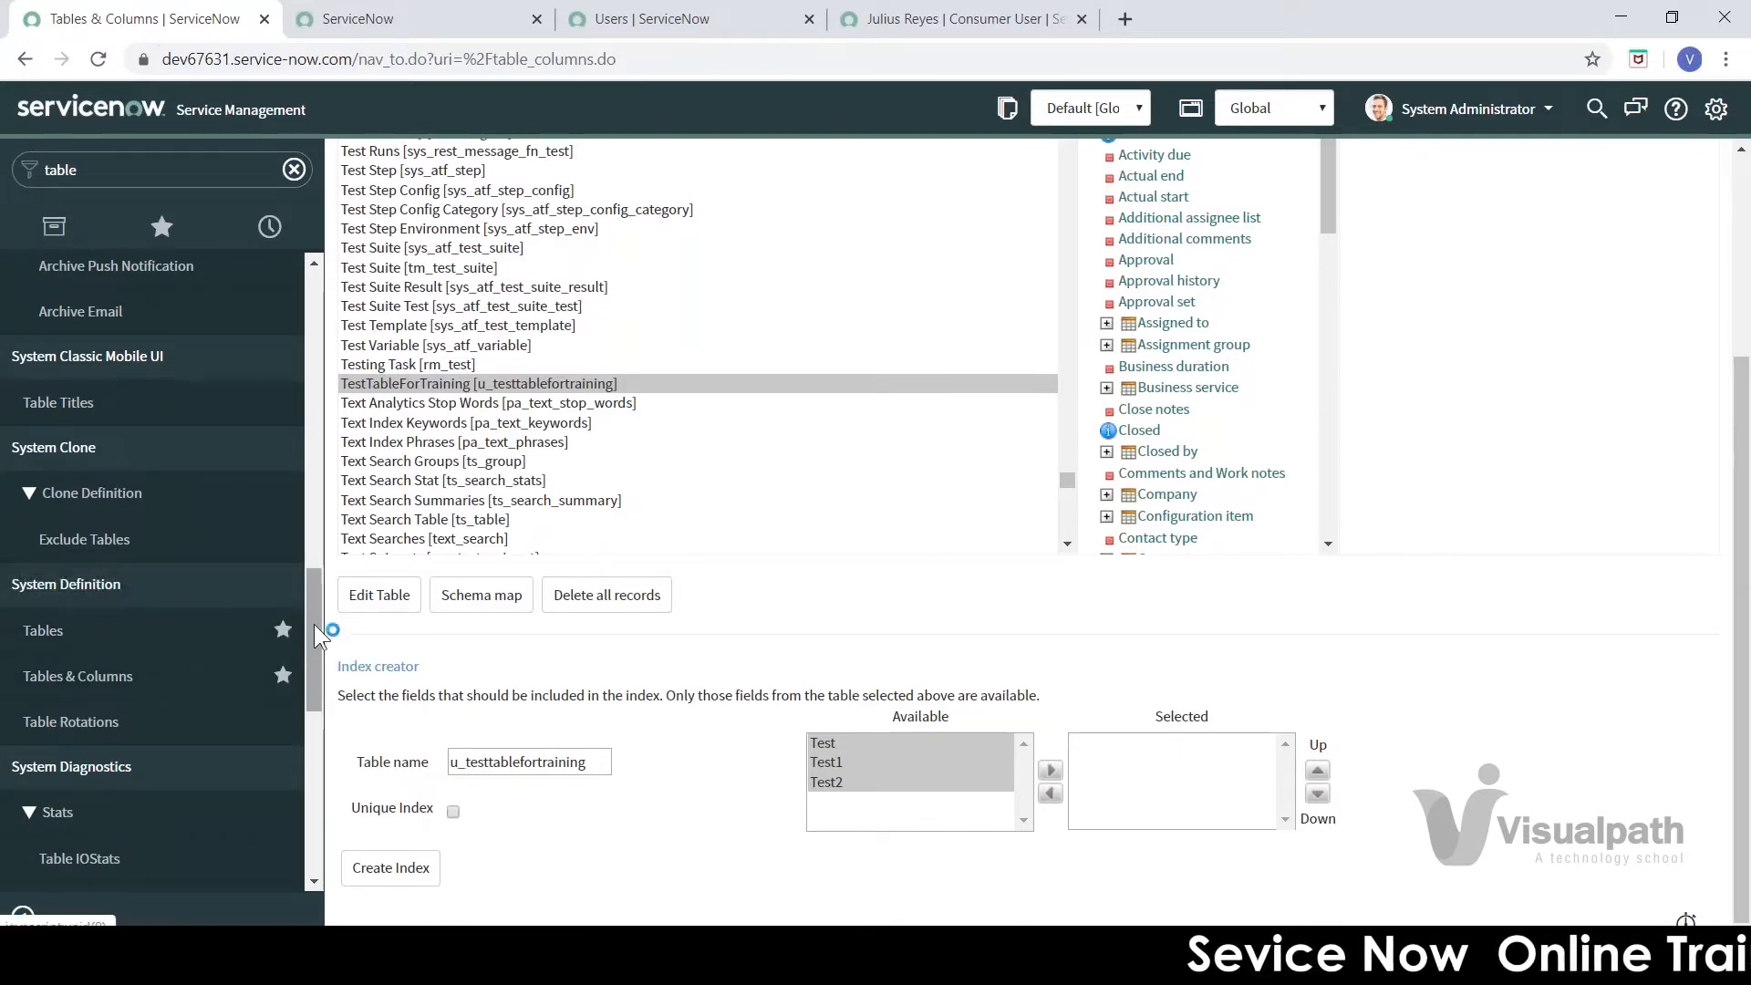
pyautogui.moveTo(311, 637); pyautogui.dragTo(297, 269)
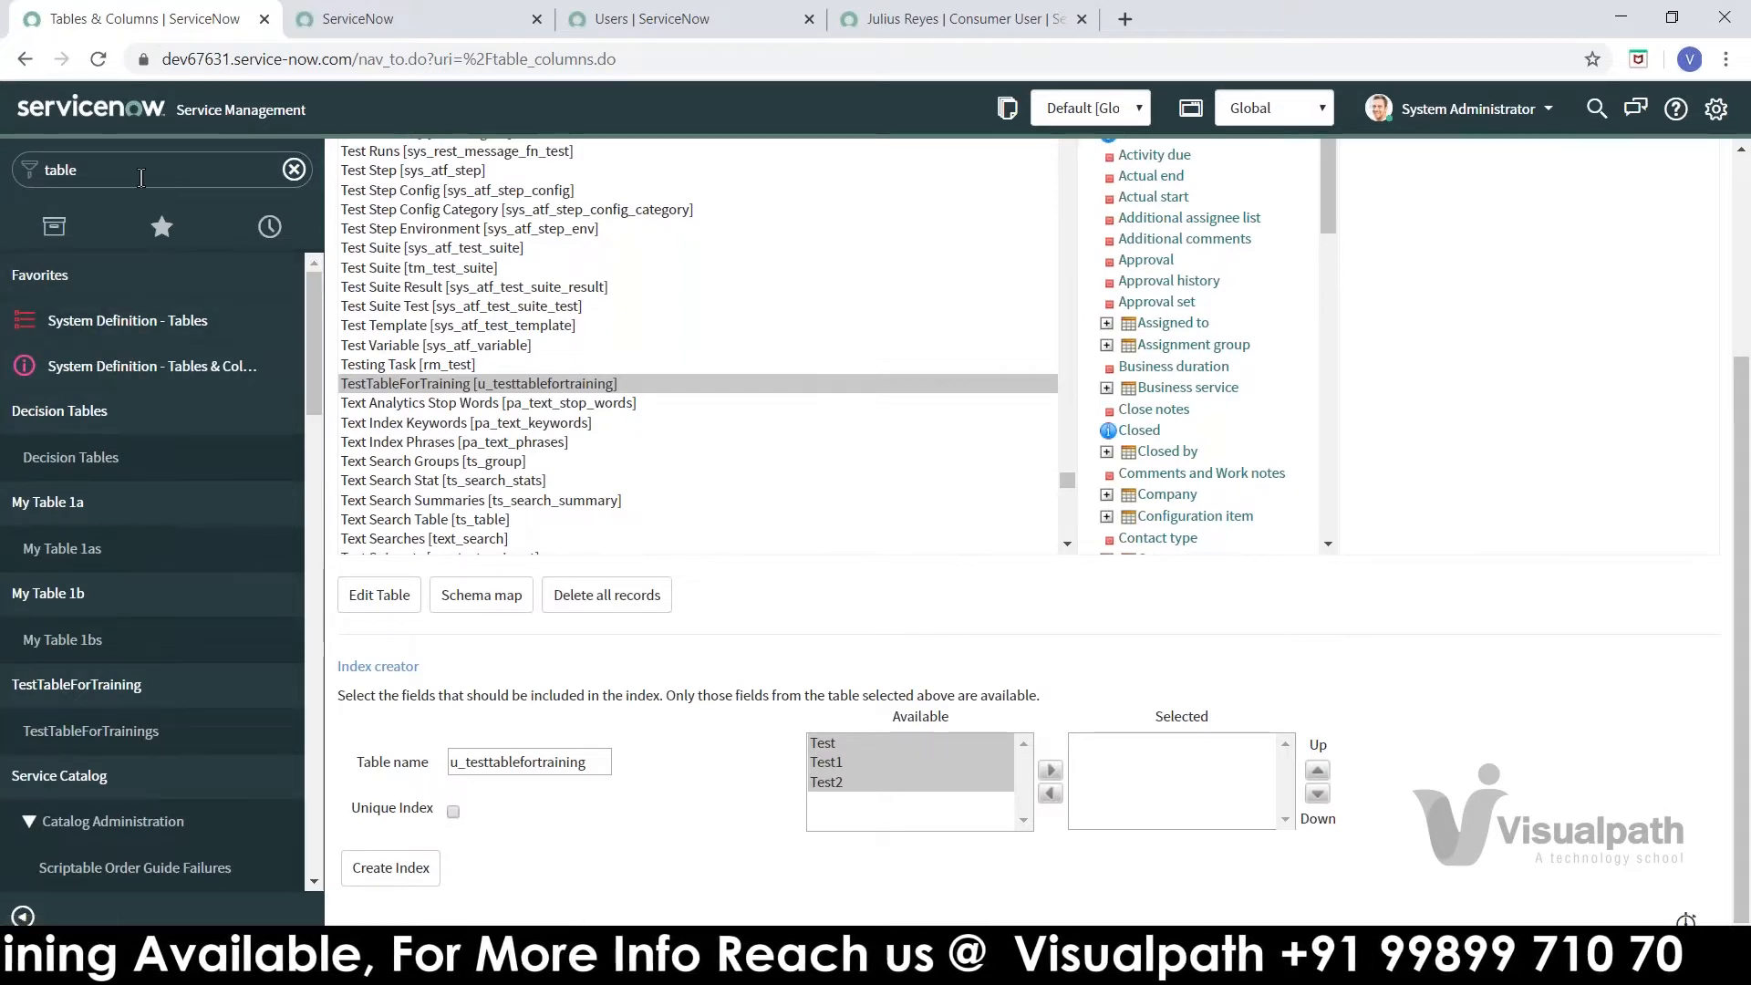
# - Review the Update set's Creation topics in the Word course outline and check the Update Set slide in PowerPoint
pyautogui.click(925, 959)
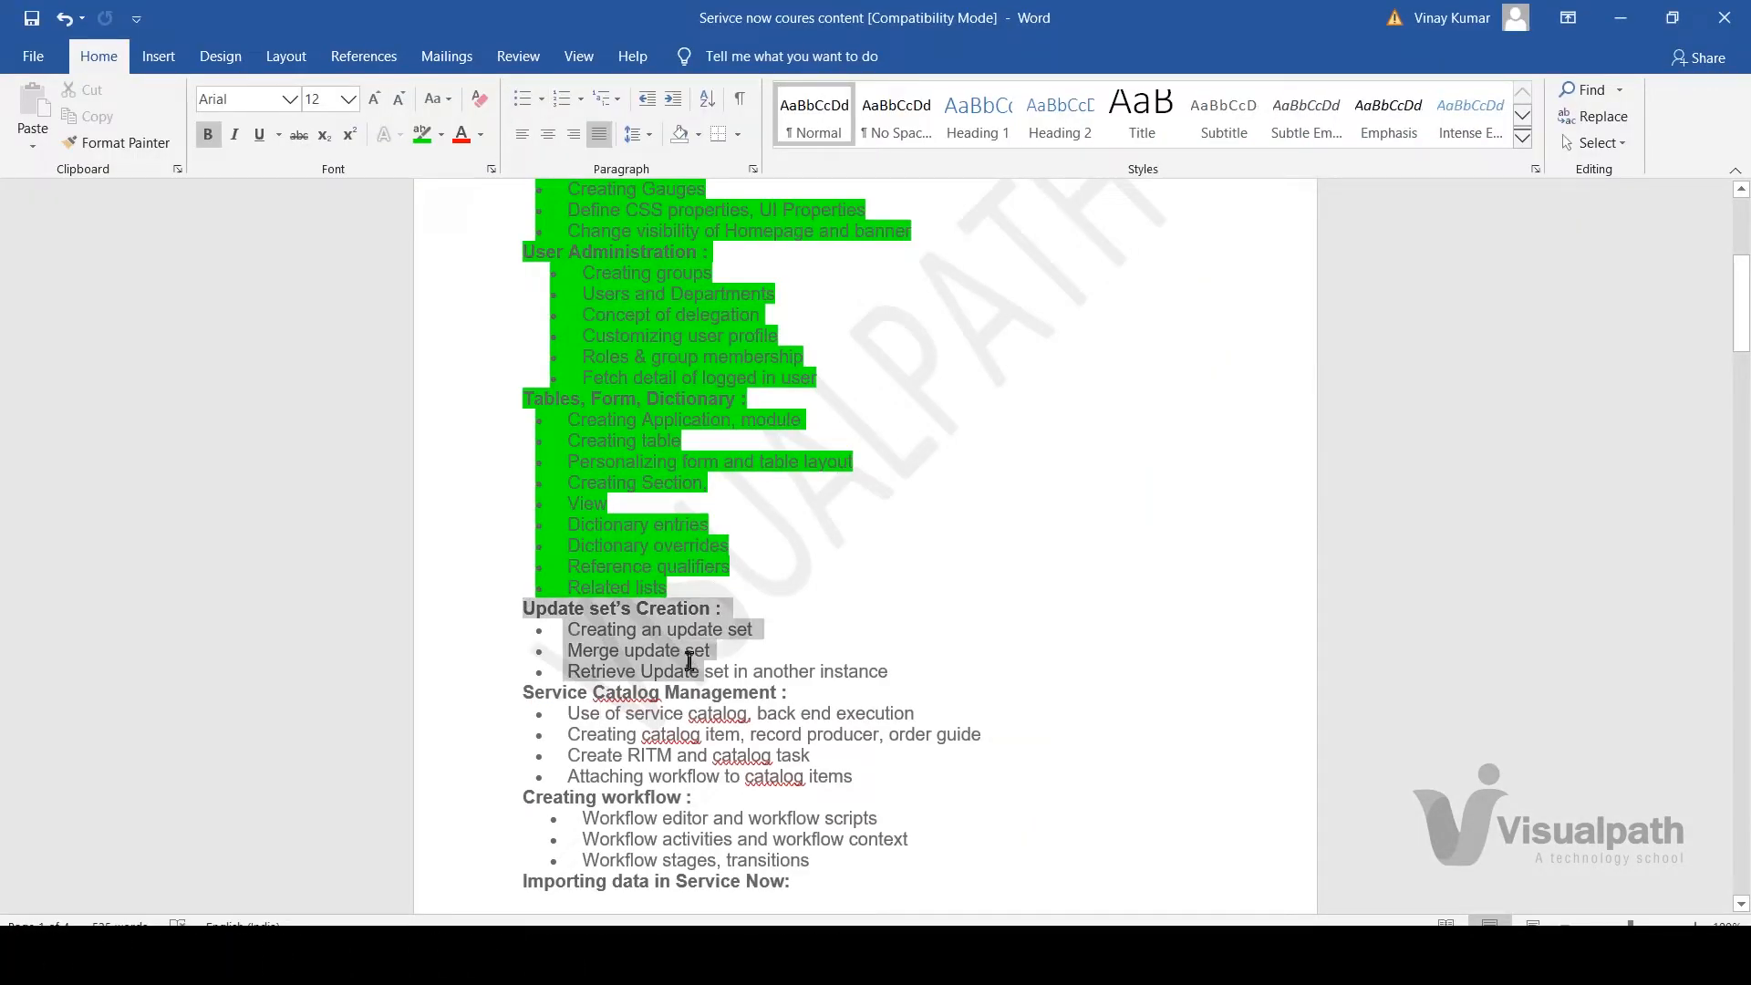
pyautogui.click(892, 672)
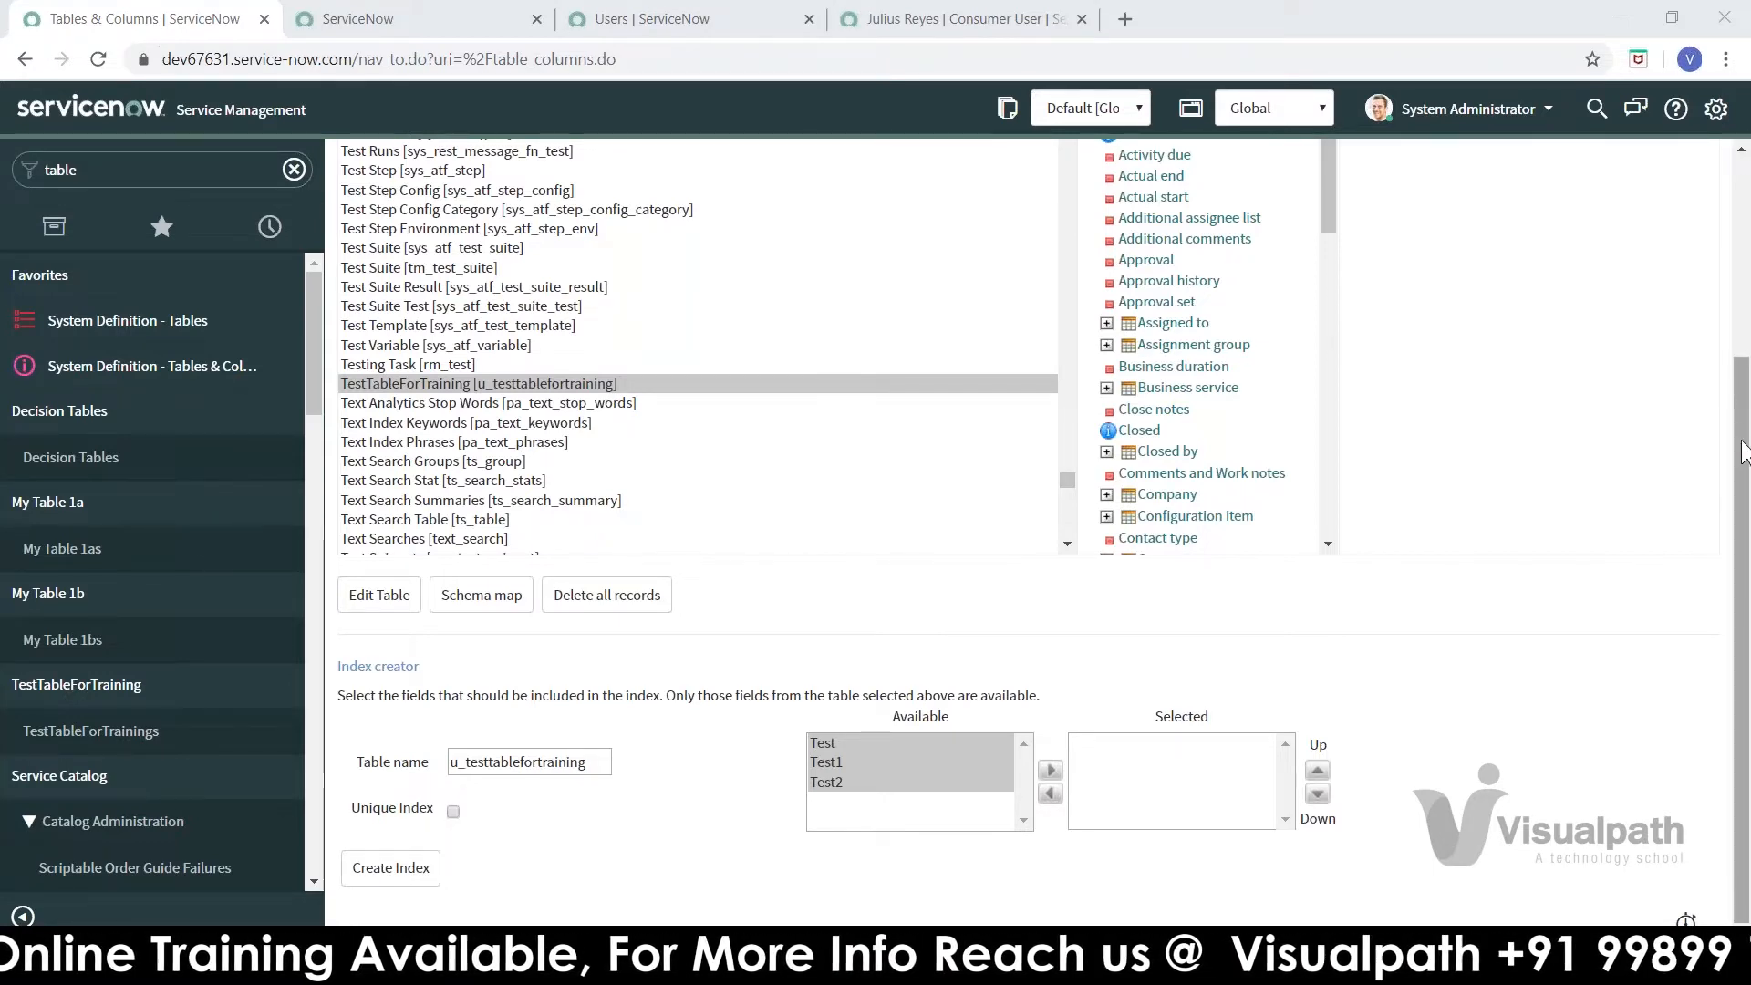
pyautogui.moveTo(1743, 452); pyautogui.dragTo(1740, 239)
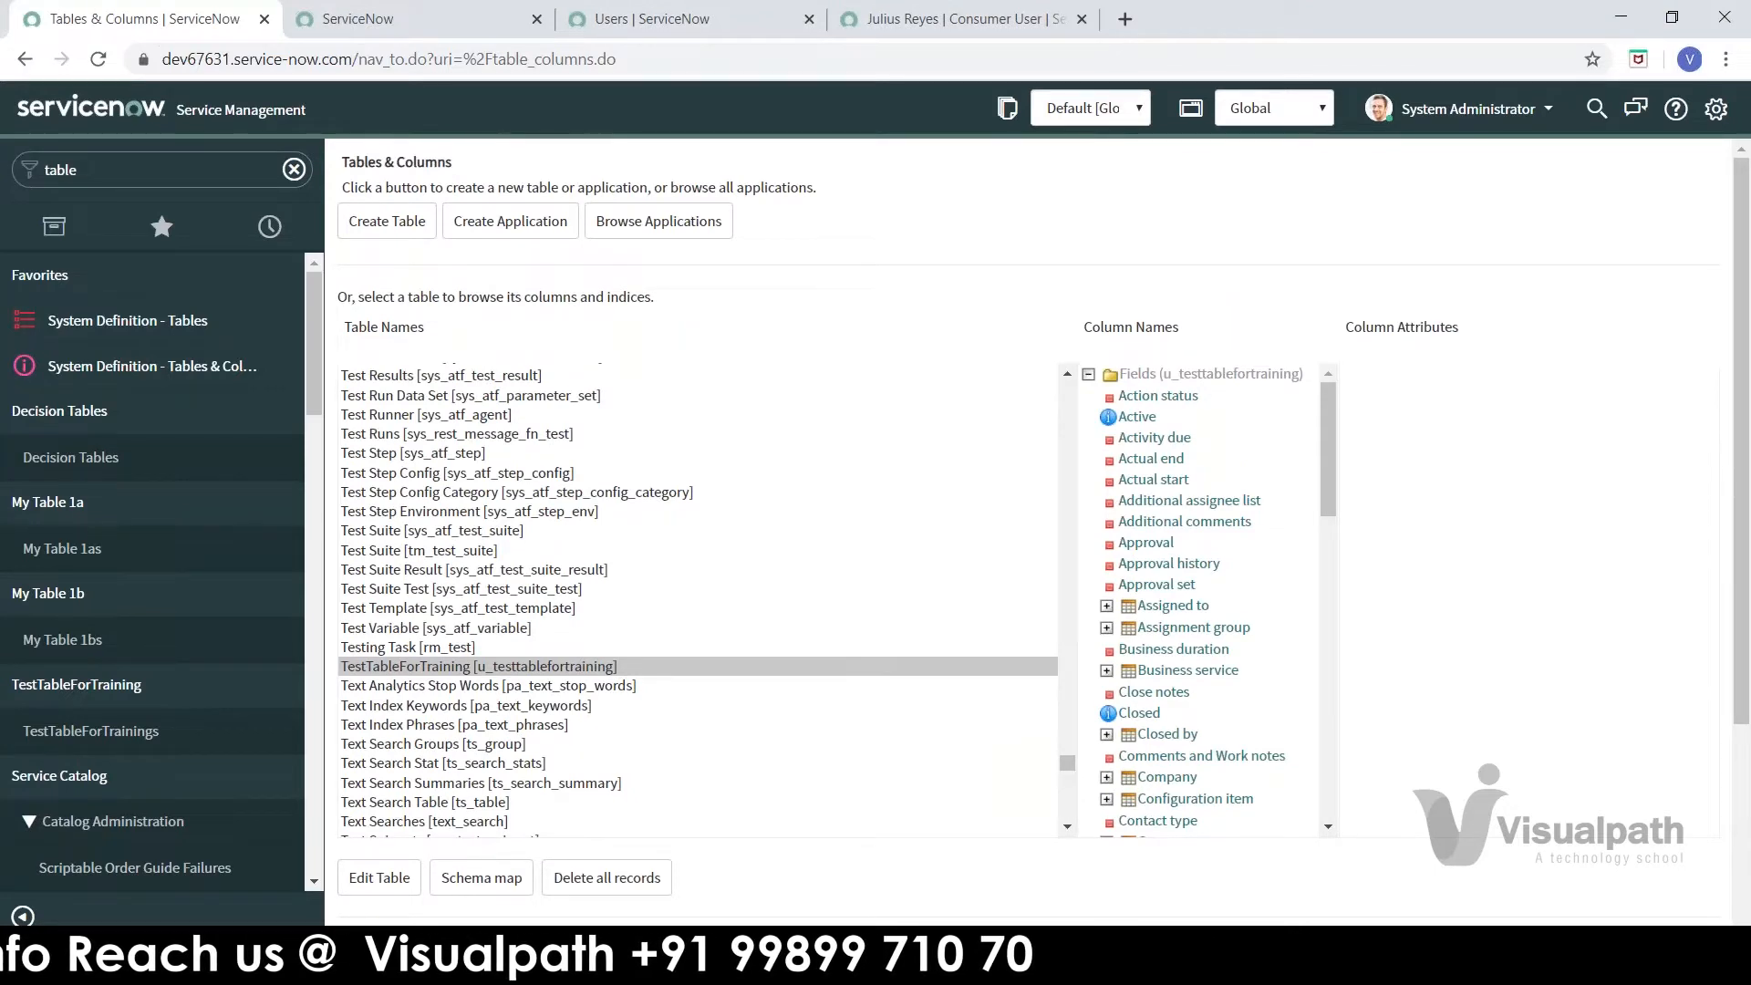
pyautogui.hotkey('alt', 'Tab')
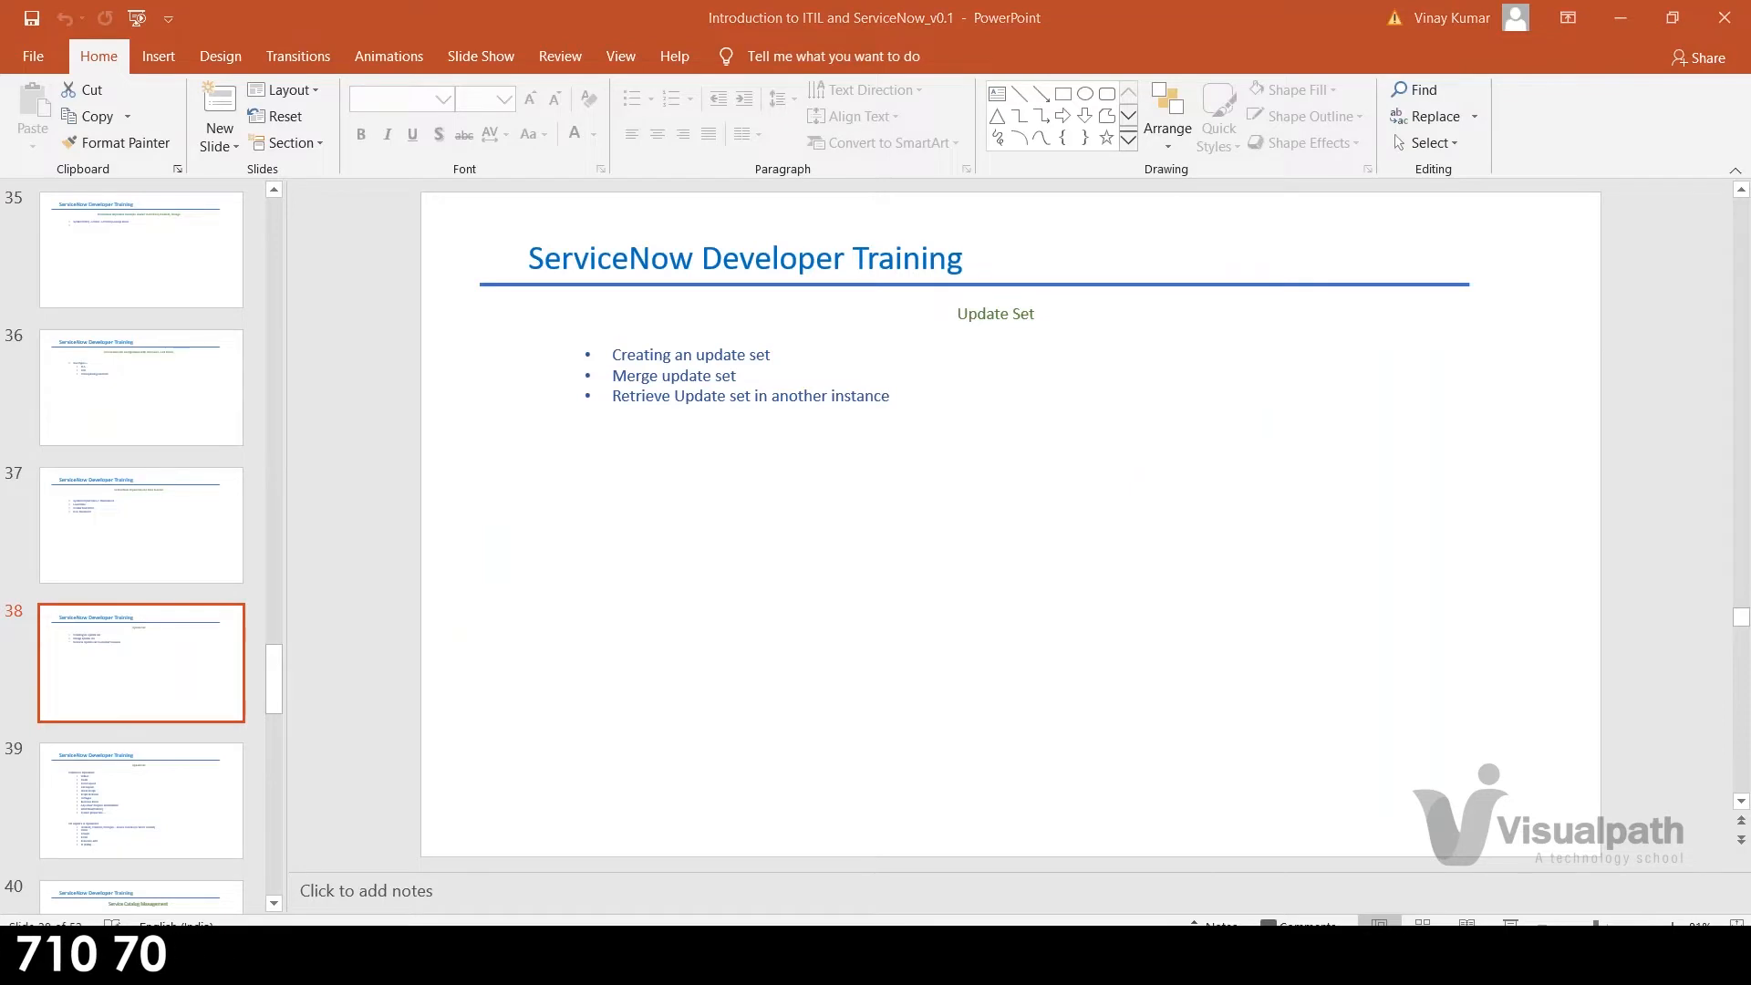
pyautogui.hotkey('alt', 'Tab')
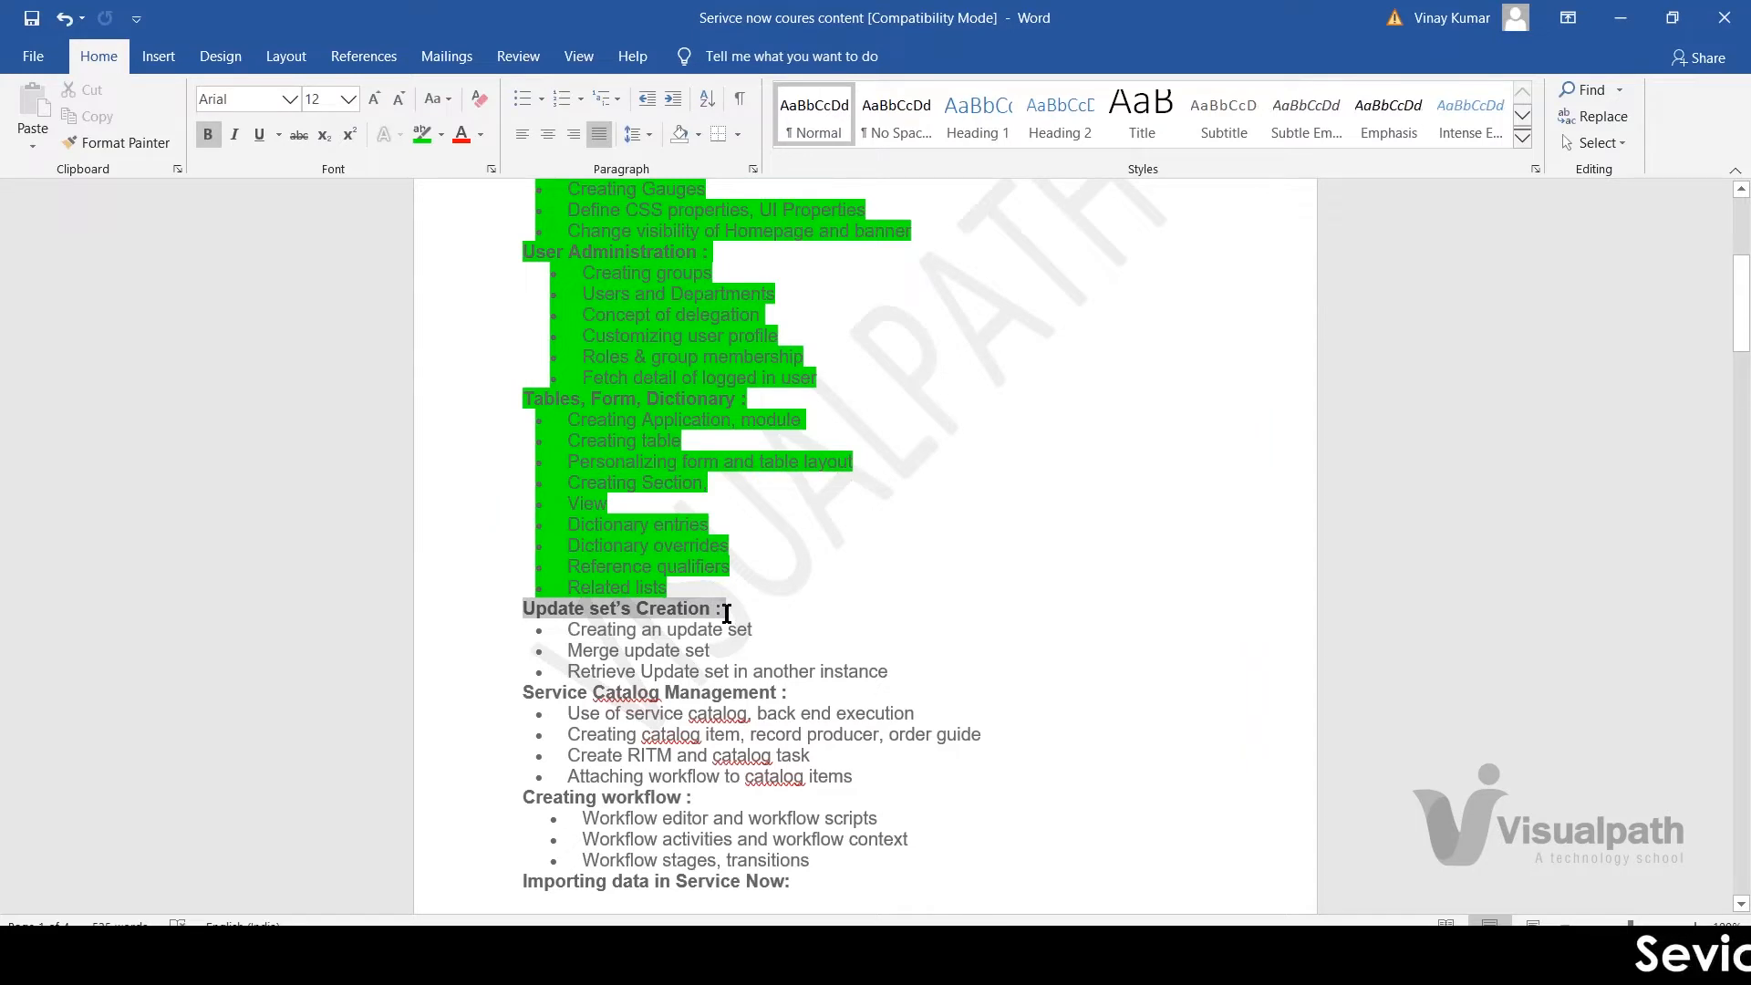
pyautogui.click(570, 668)
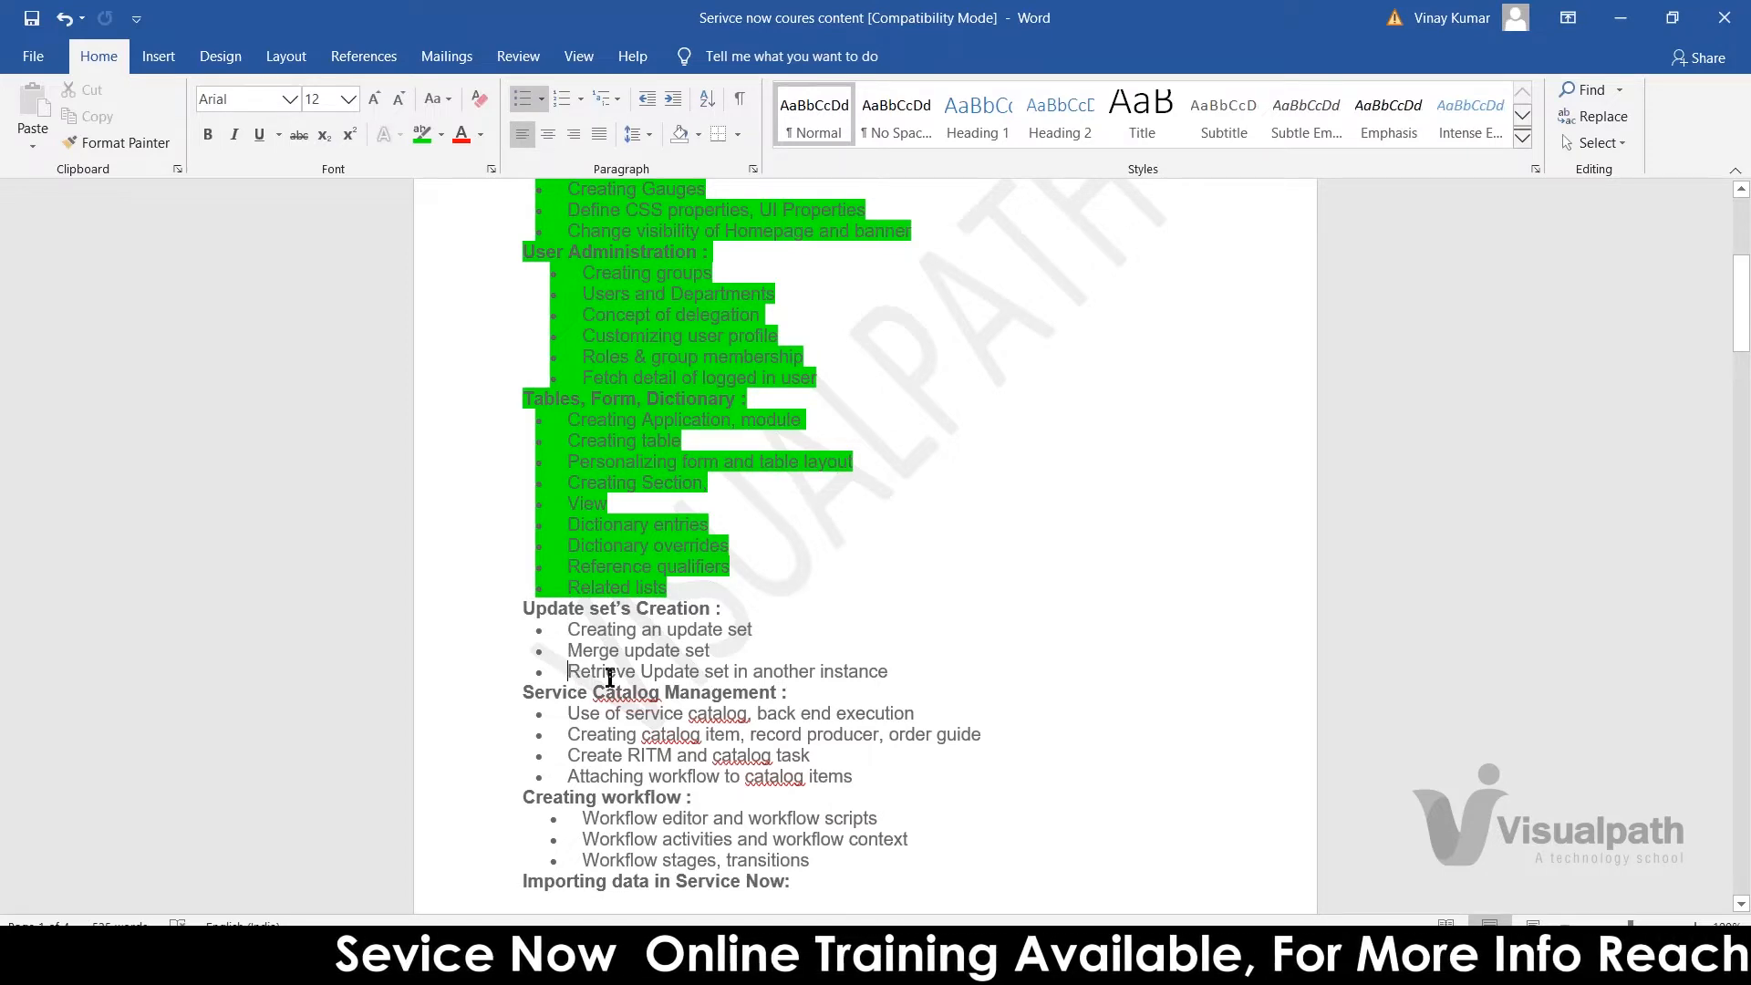
pyautogui.click(908, 676)
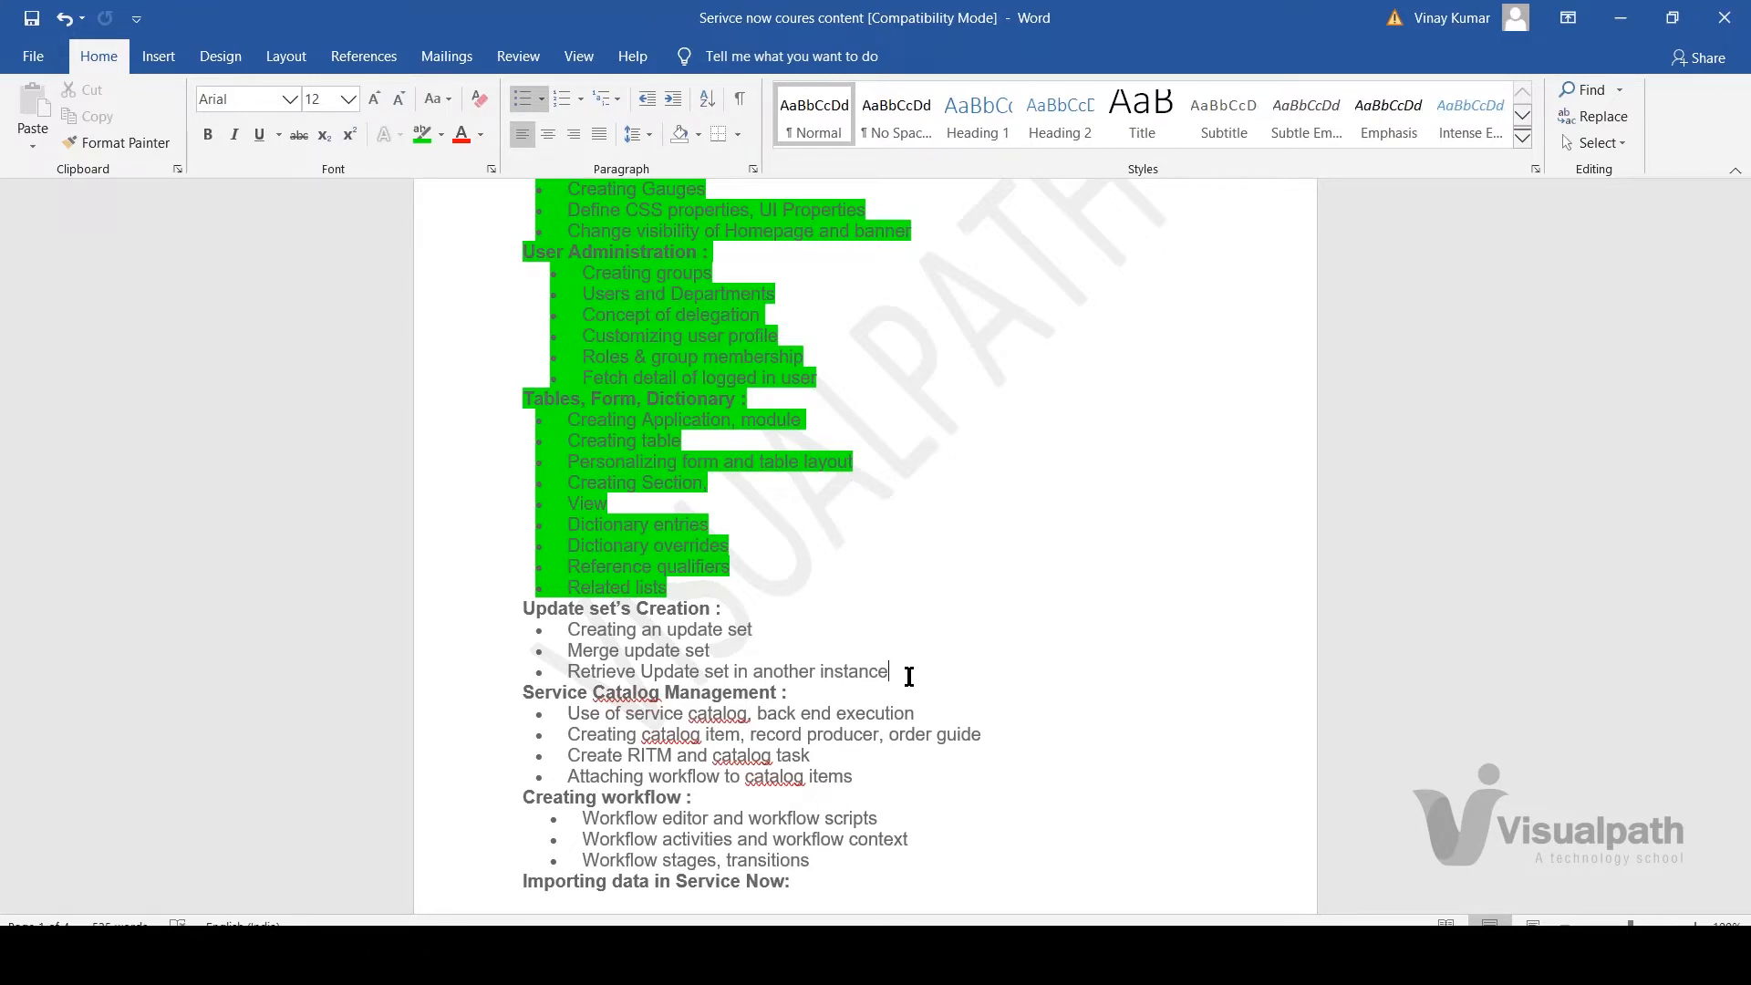
# - Switch back to ServiceNow and open the System Definition Tables list from the favorites
pyautogui.hotkey('alt', 'Tab')
pyautogui.hotkey('alt', 'Tab')
pyautogui.hotkey('alt', 'Tab')
pyautogui.hotkey('alt', 'Tab')
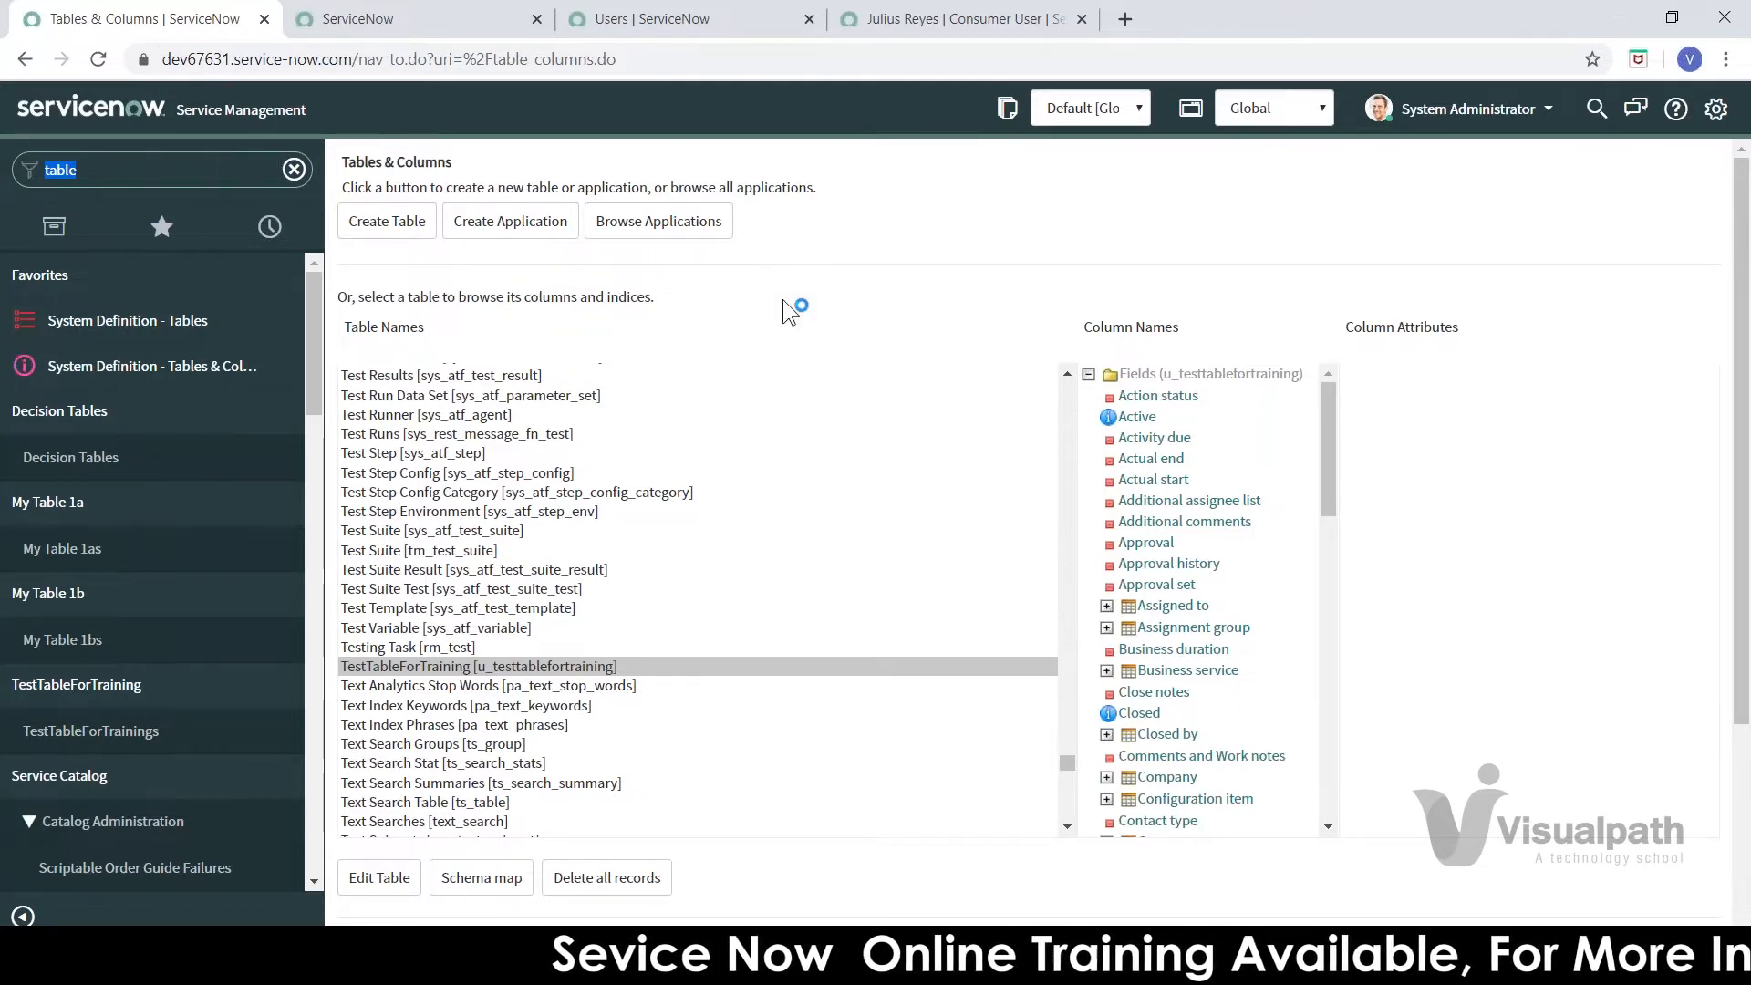
pyautogui.click(157, 323)
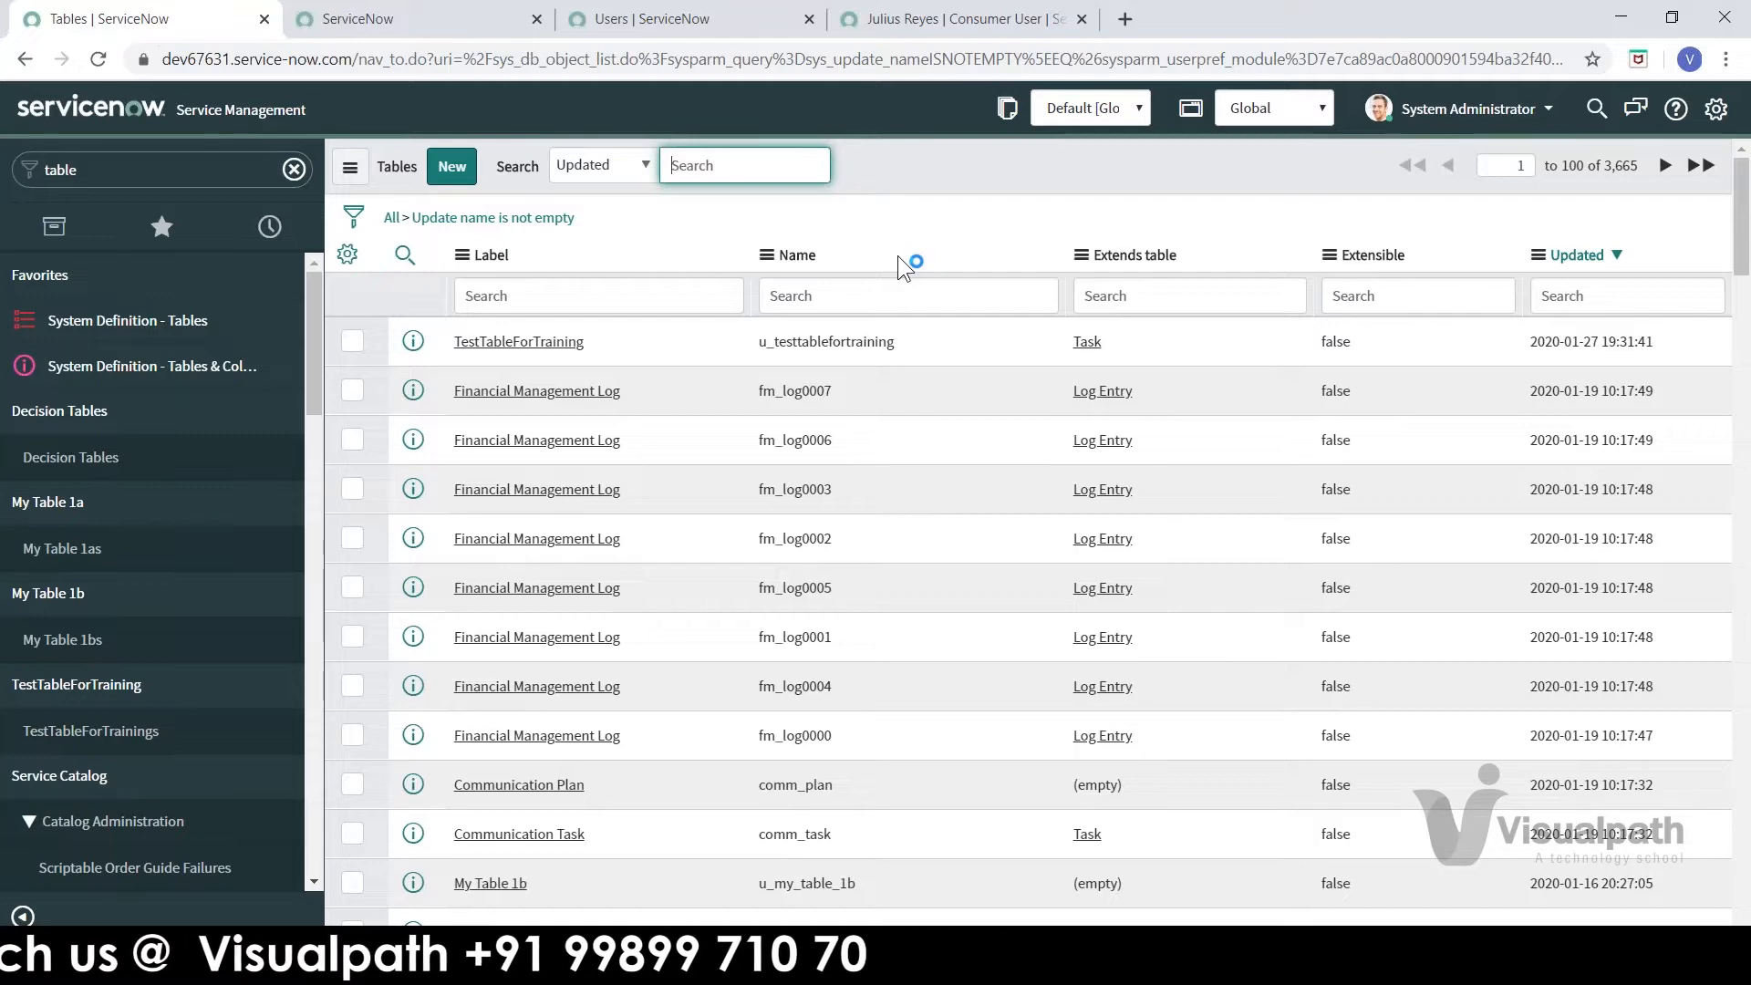
# - Highlight the Update set's Creation section in the Word course outline once more and return to ServiceNow's Tables list
pyautogui.moveTo(926, 957)
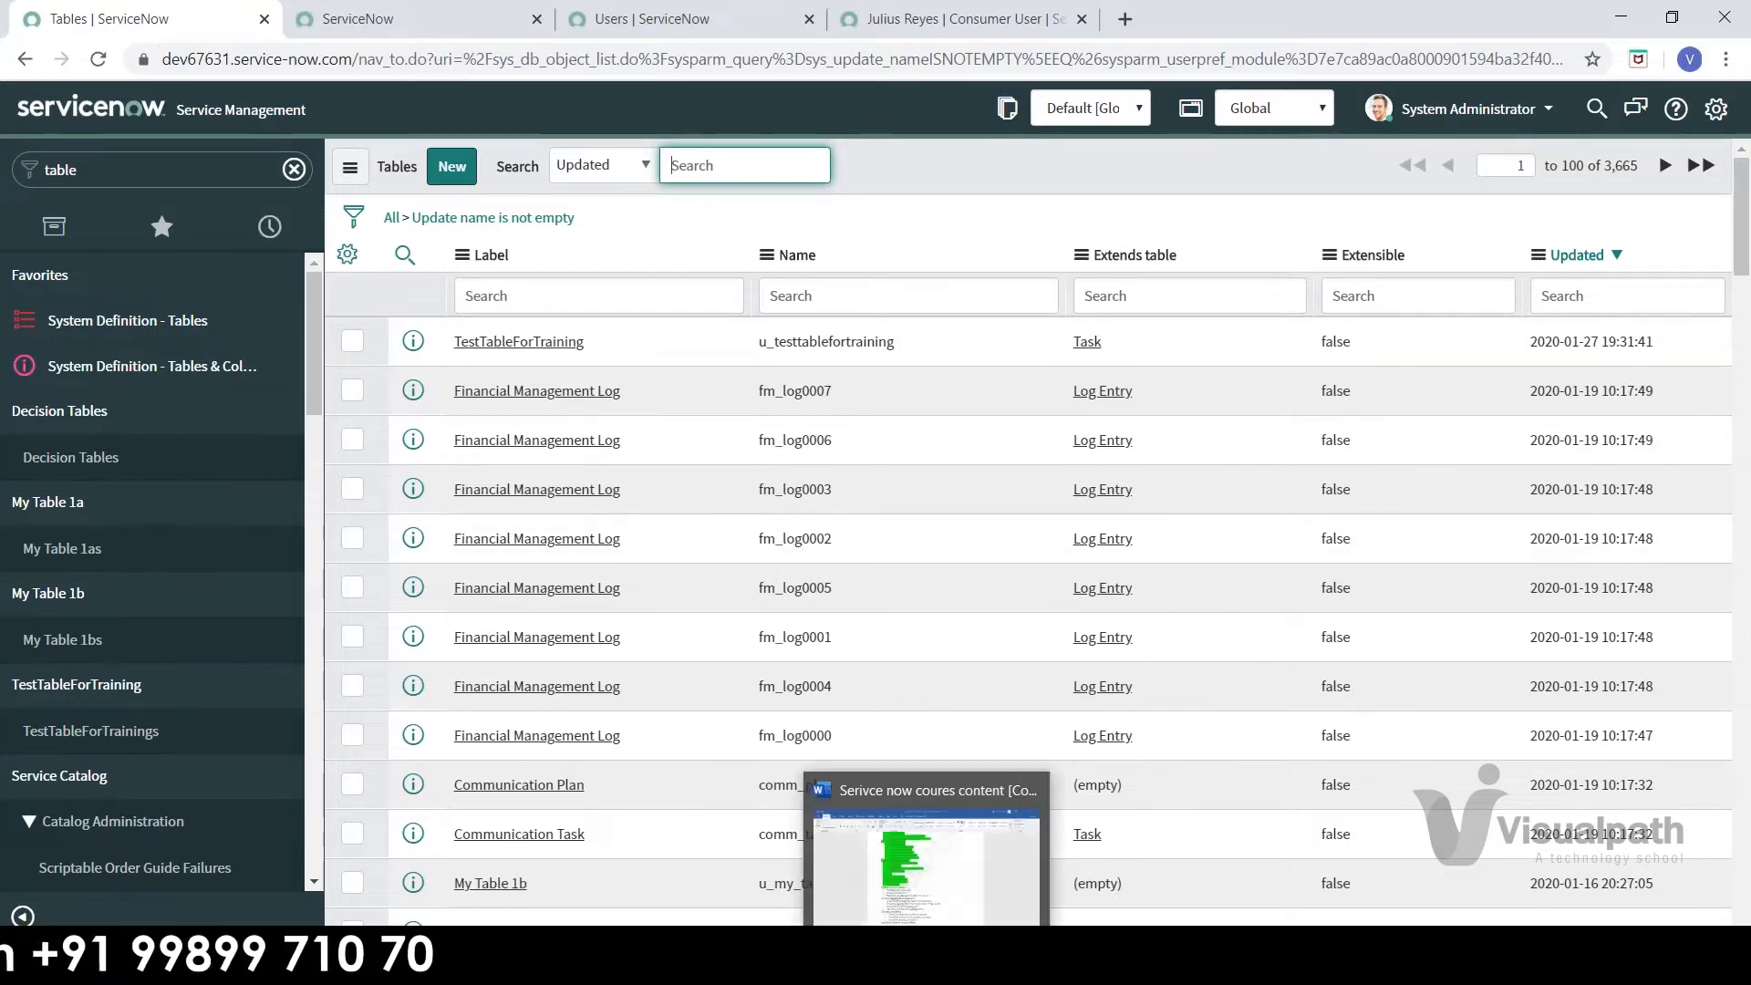
pyautogui.click(943, 868)
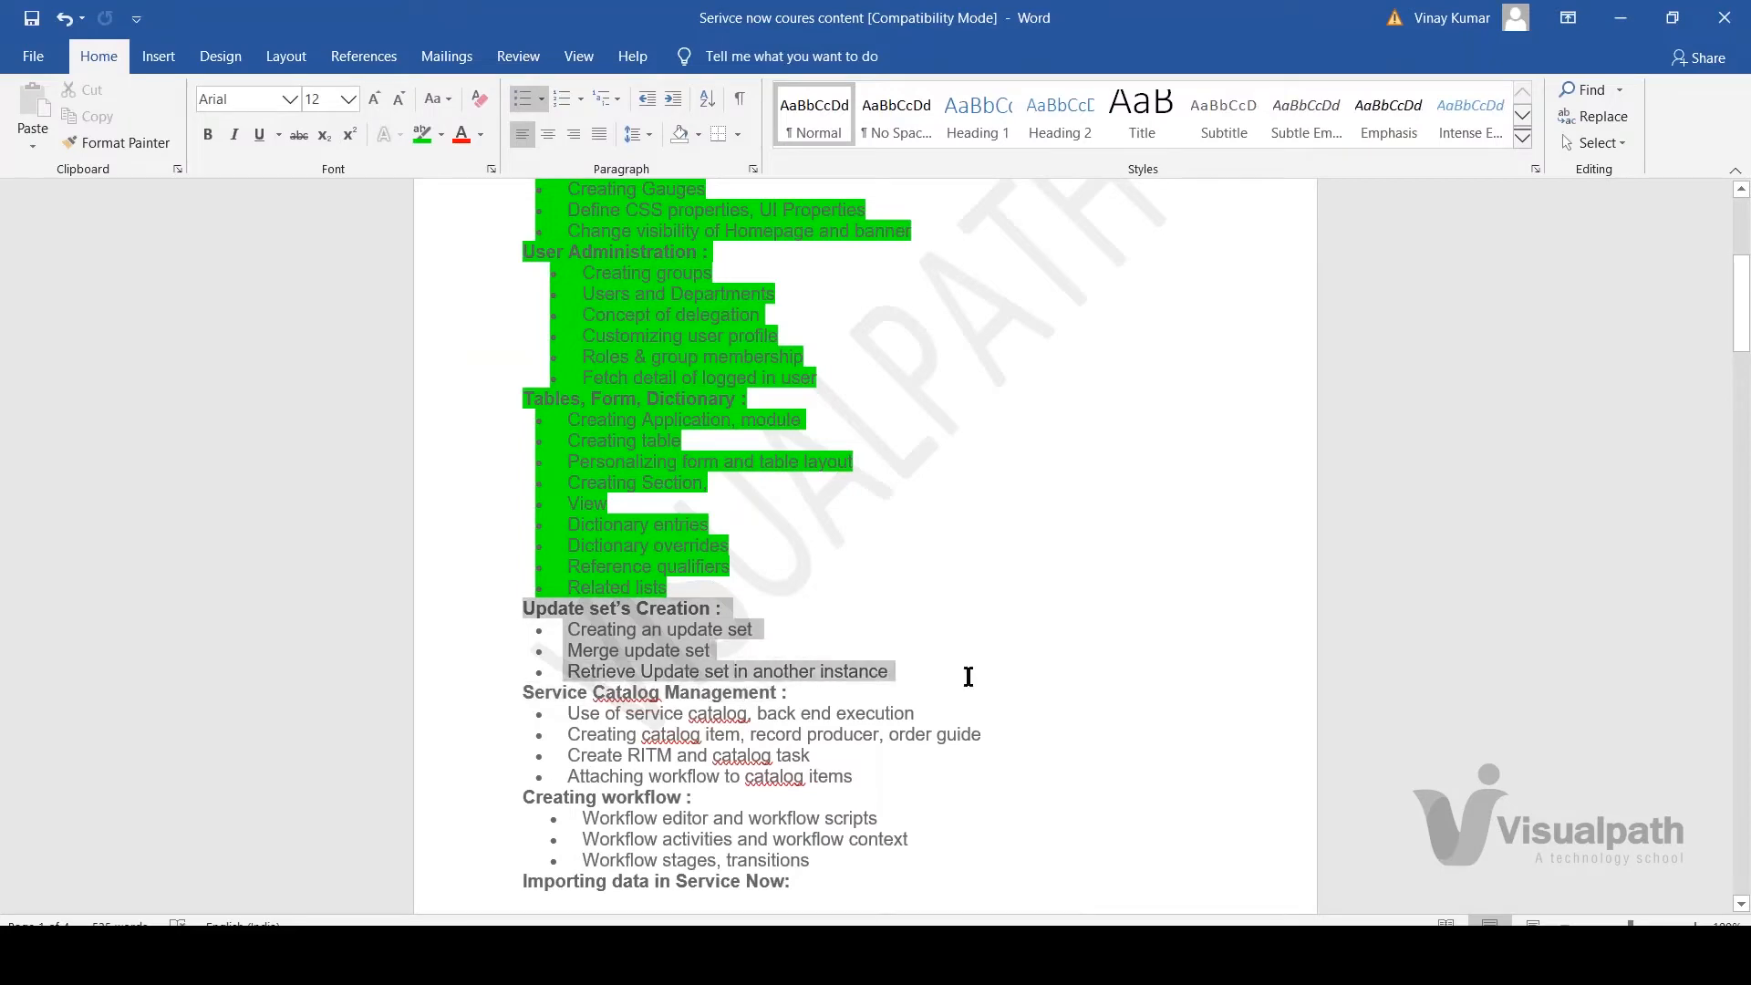
pyautogui.hotkey('alt', 'Tab')
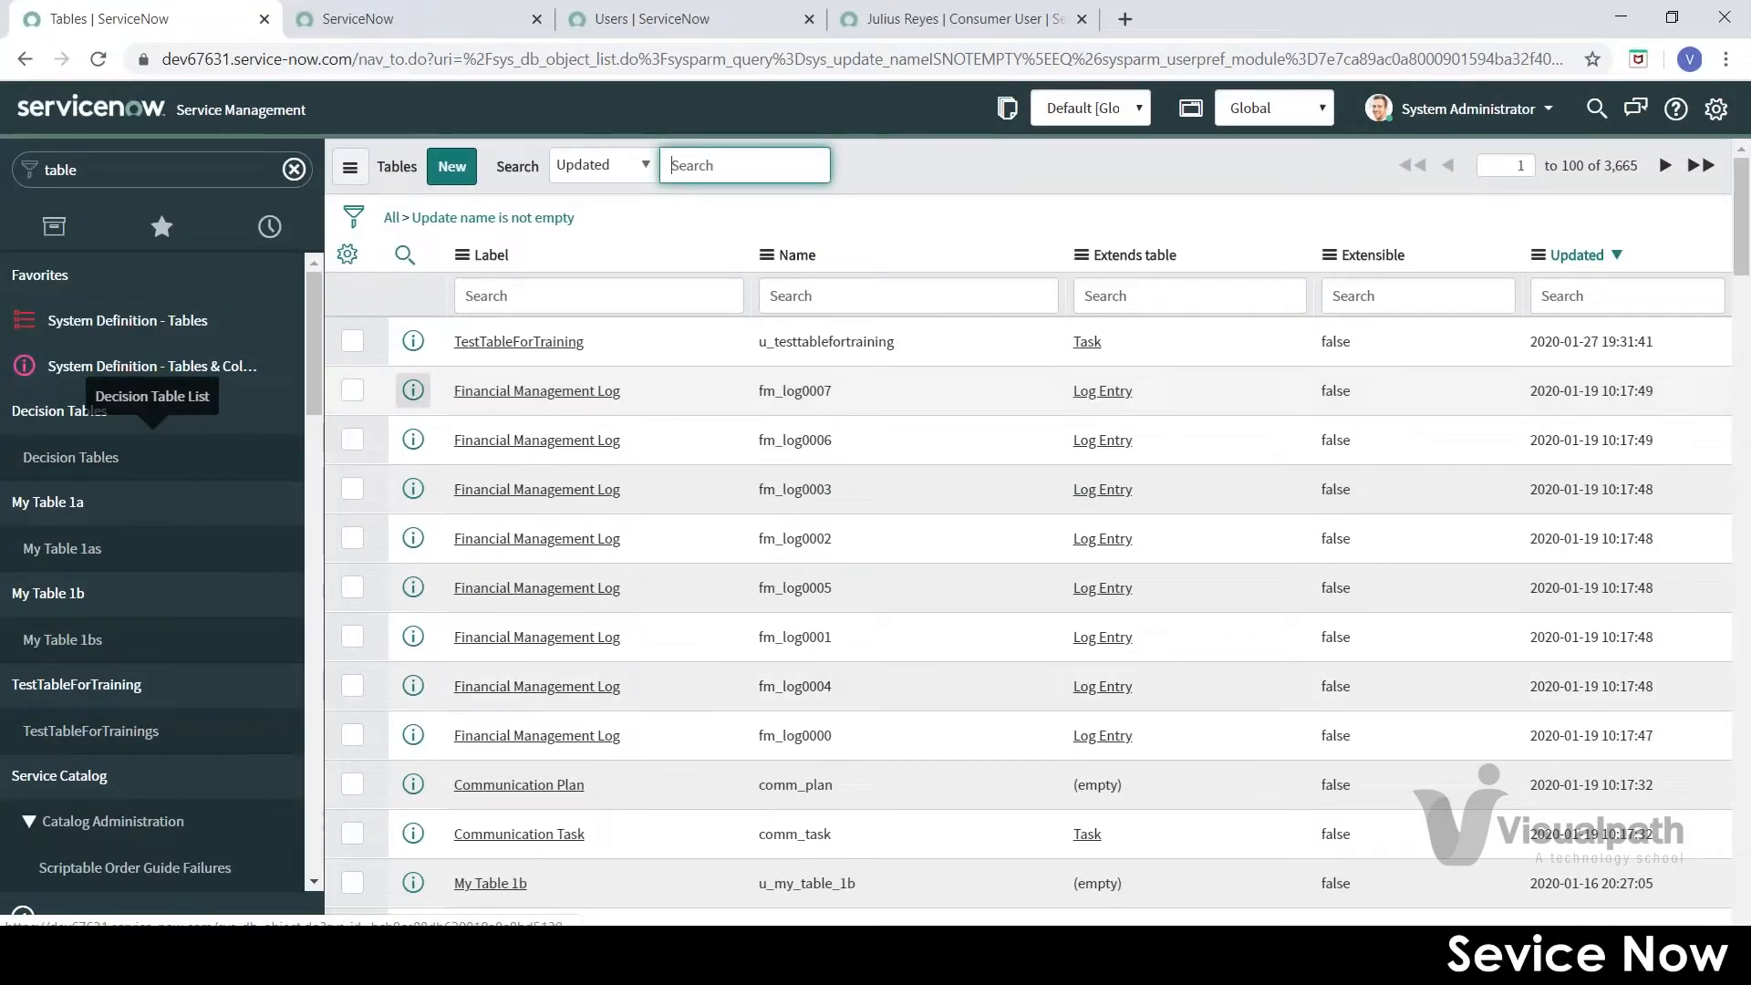
pyautogui.click(1021, 199)
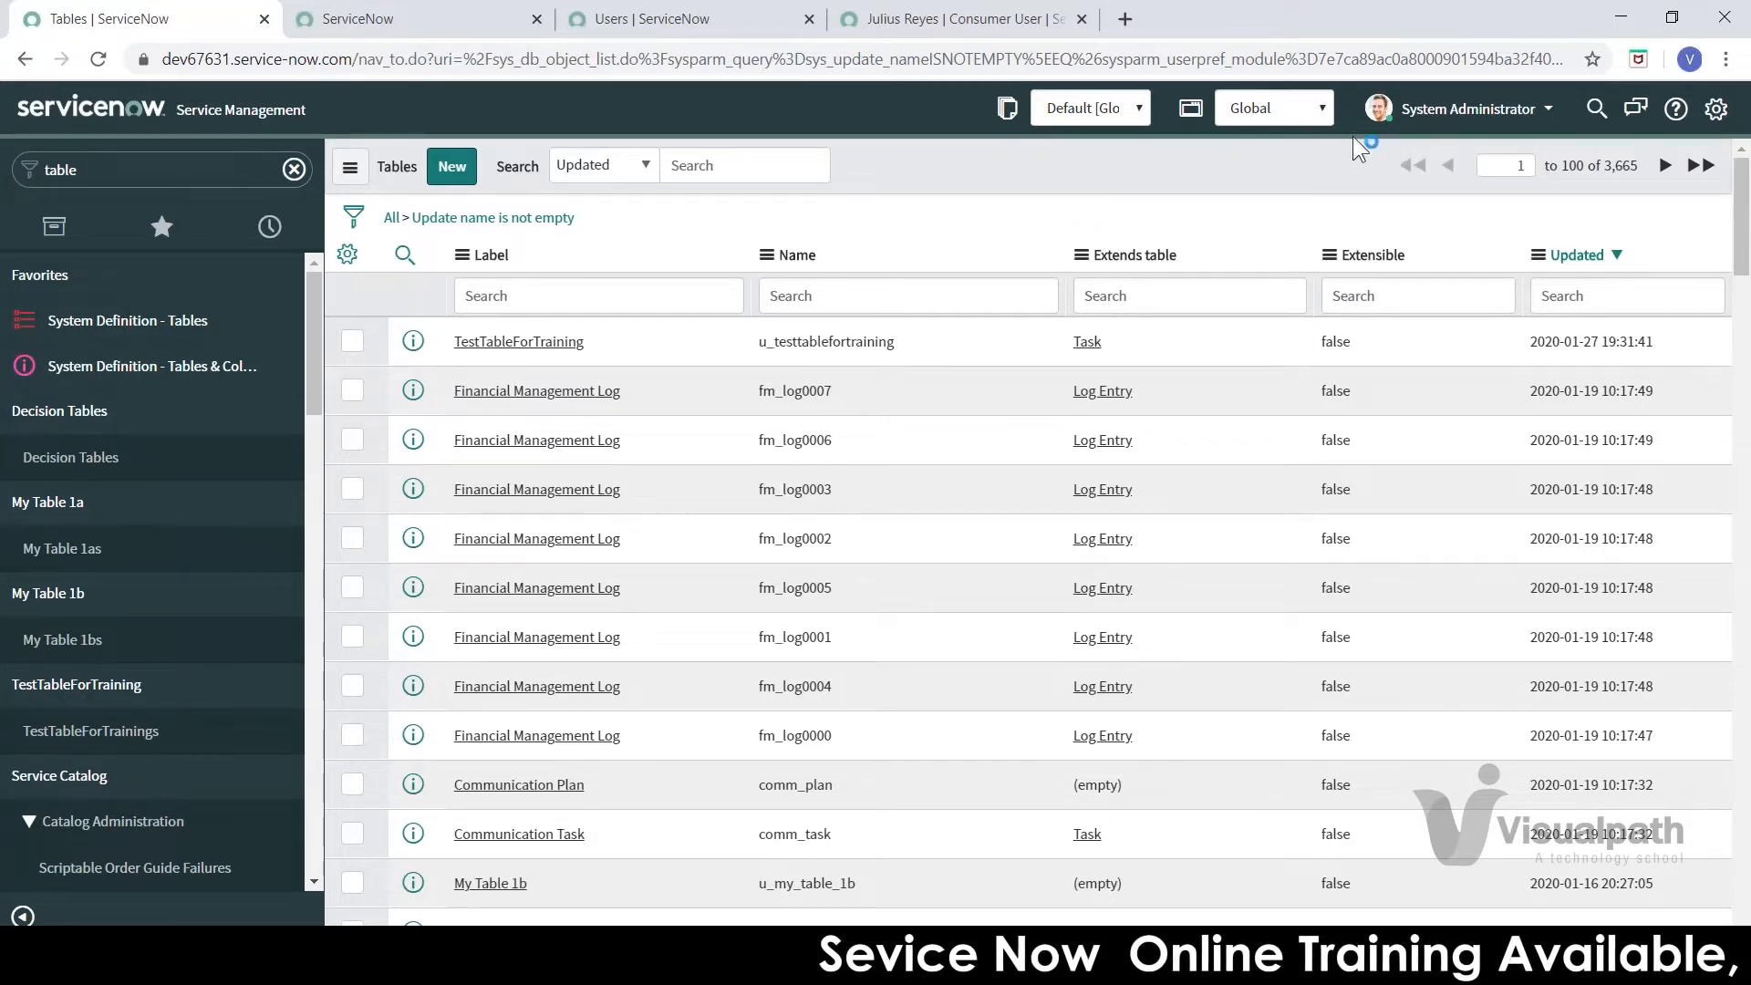
# - Inspect the Application and Update Set options in the Developer section of the System Settings, and close the settings
pyautogui.click(1715, 112)
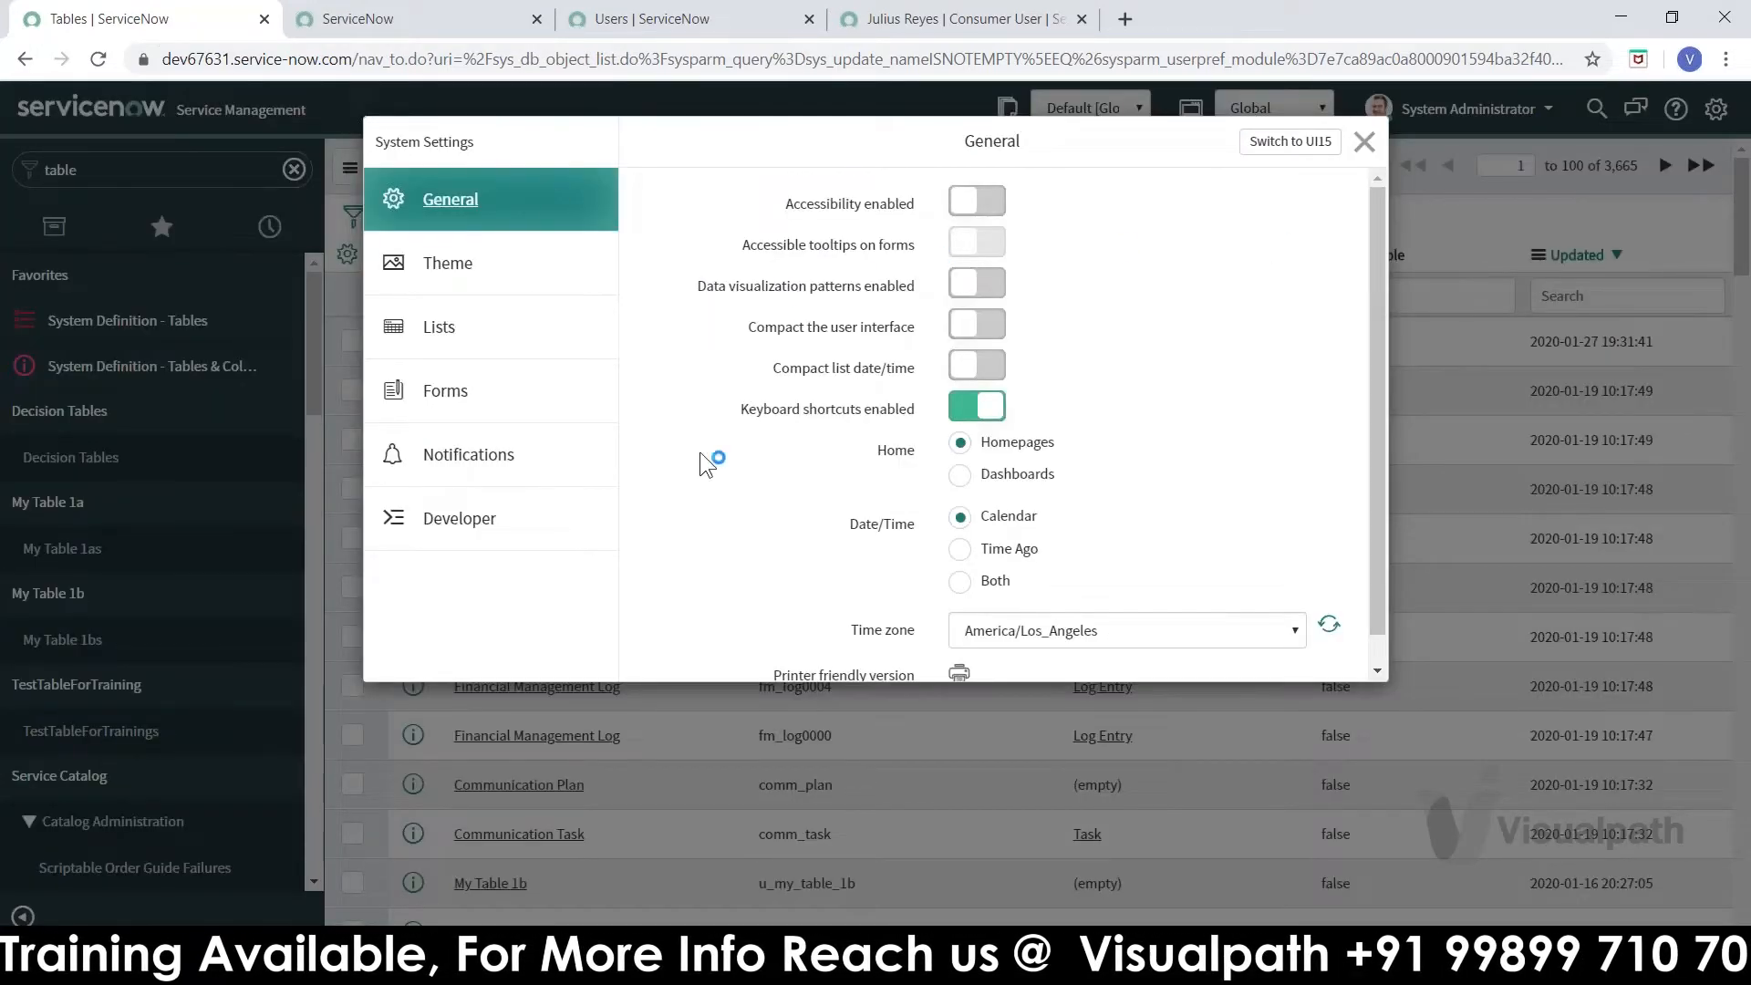
pyautogui.click(472, 525)
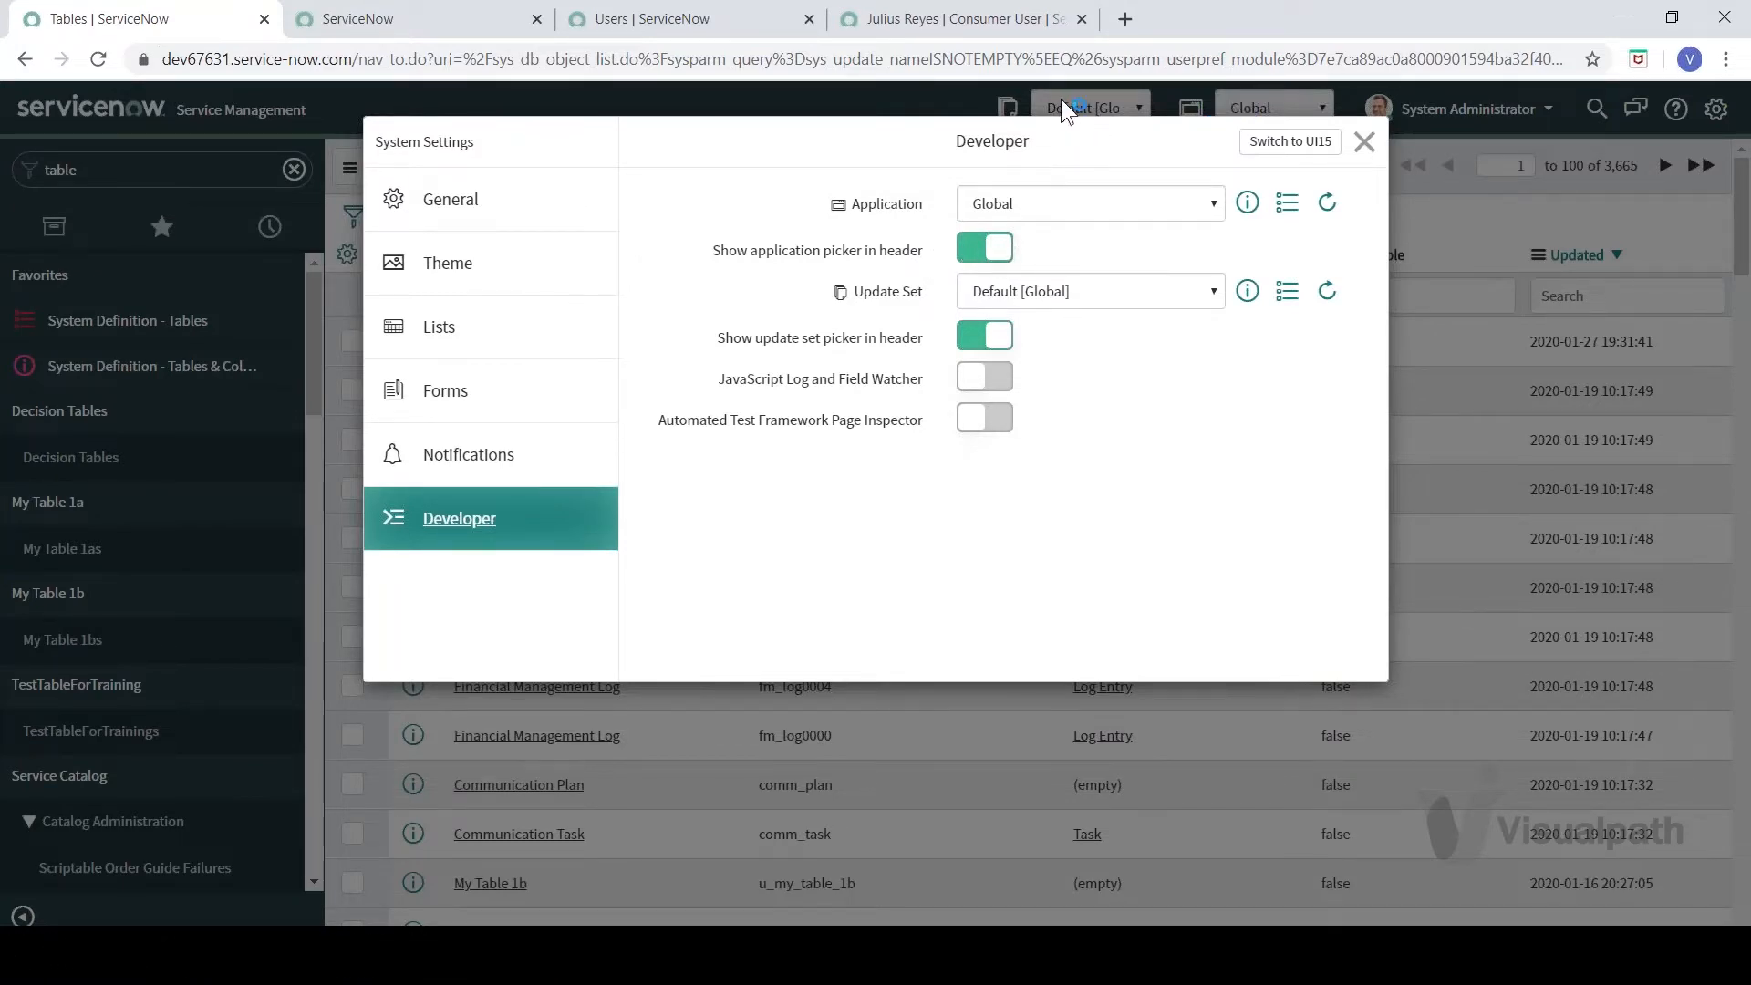
pyautogui.moveTo(1124, 172); pyautogui.dragTo(1140, 265)
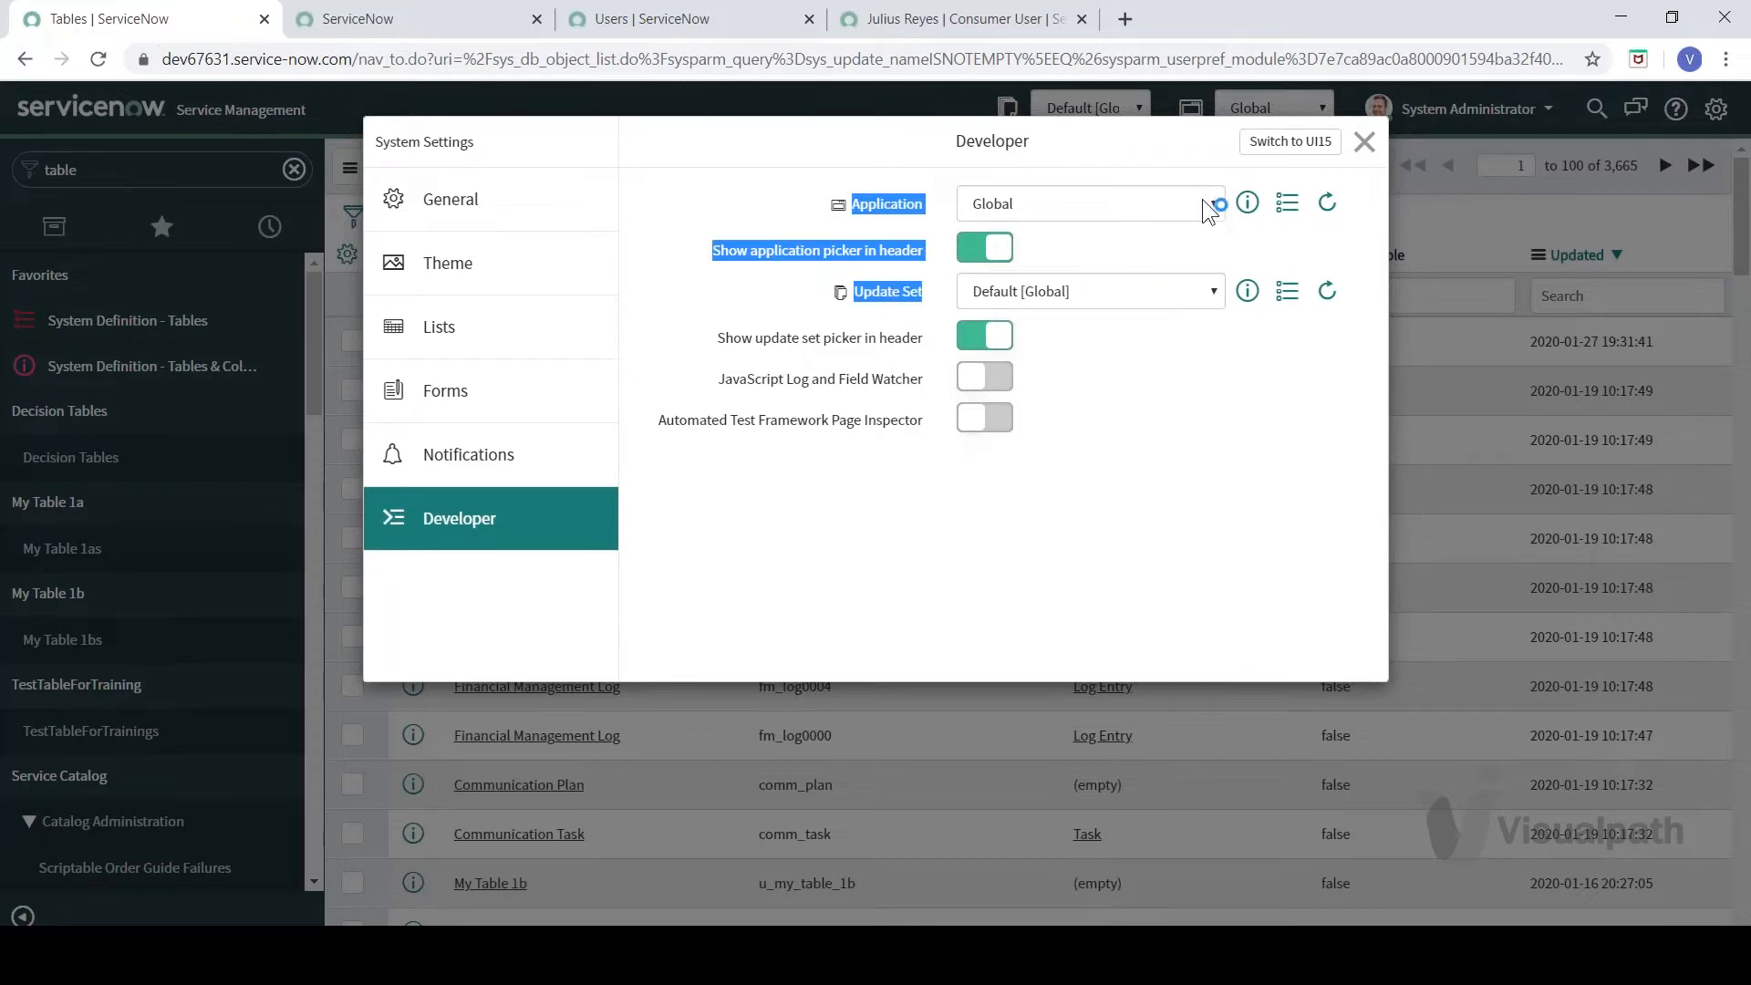
pyautogui.click(1364, 142)
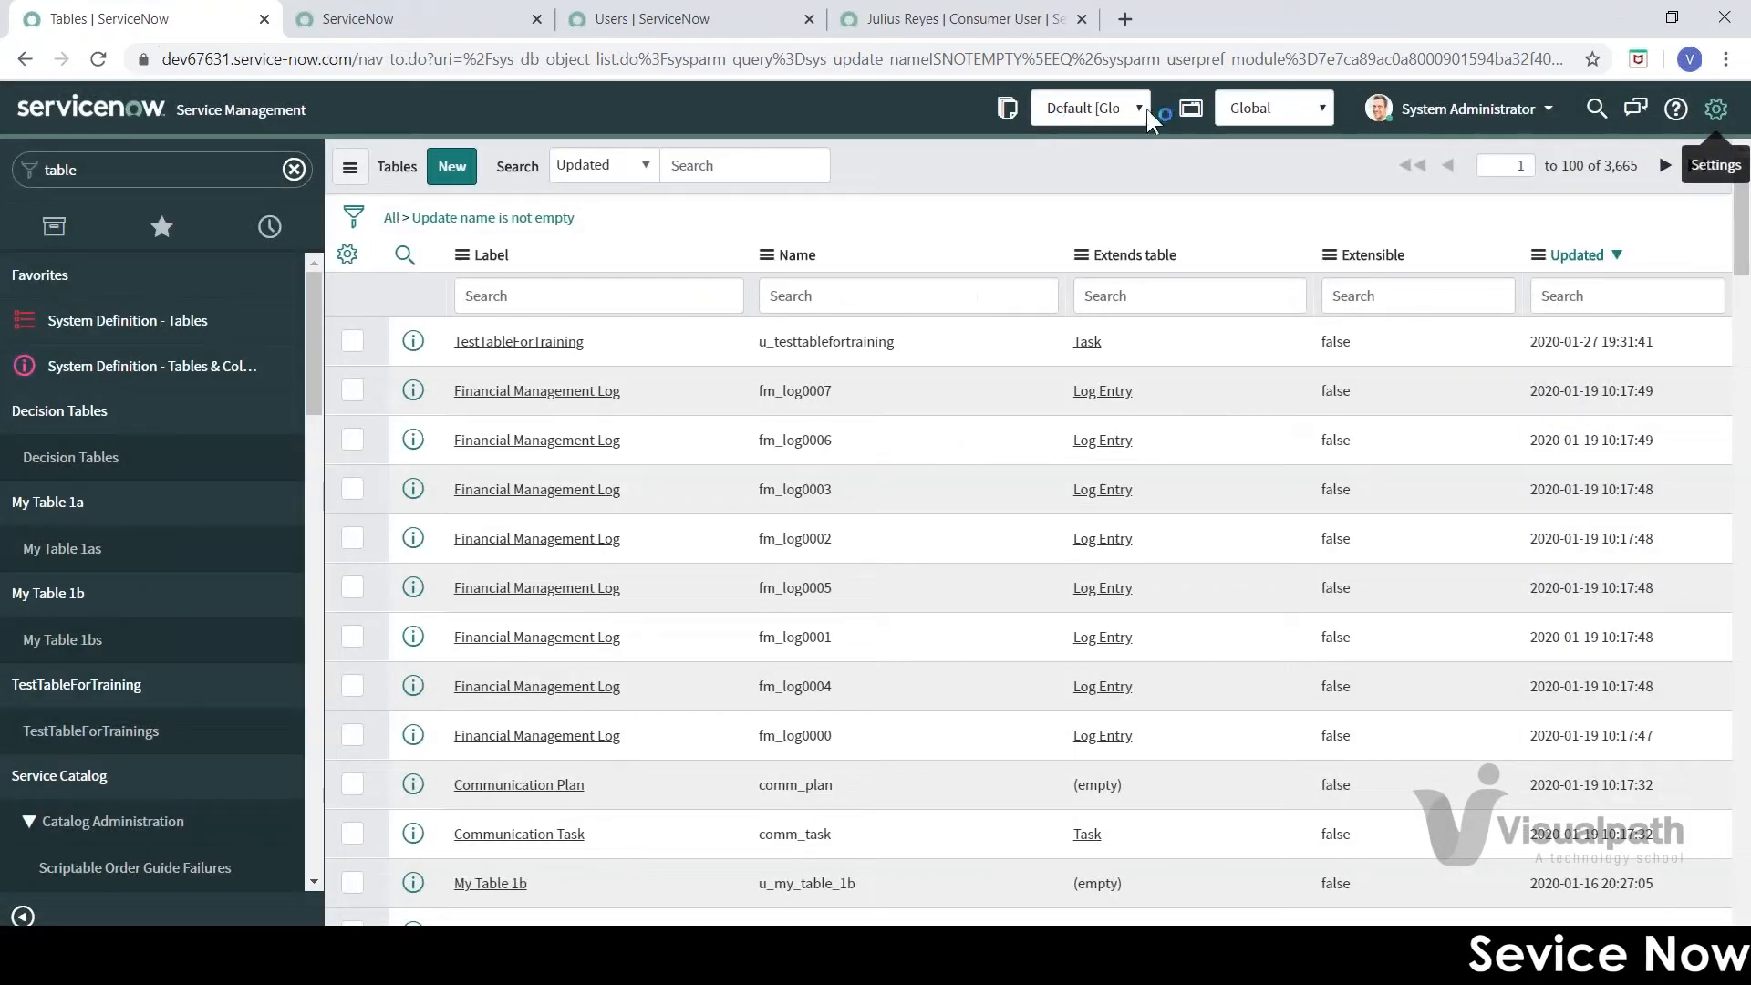
# - View the choices offered by the application picker and the update set picker in the header
pyautogui.click(1245, 104)
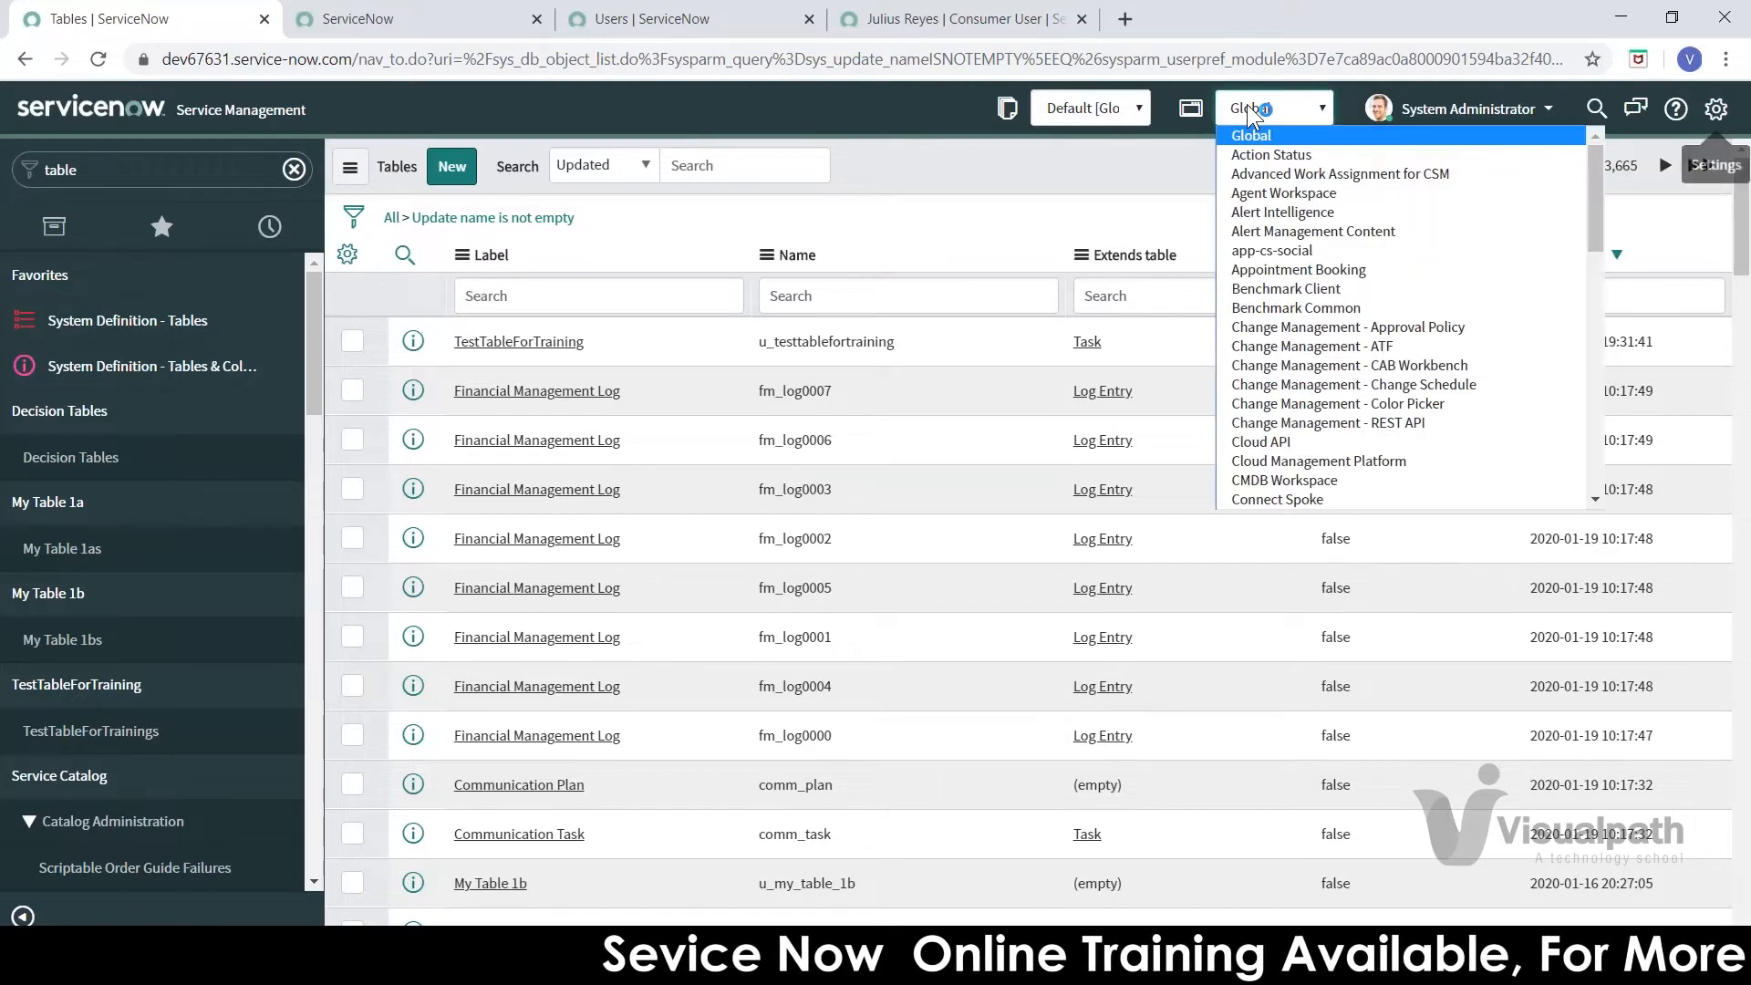
pyautogui.click(1081, 105)
pyautogui.click(1082, 106)
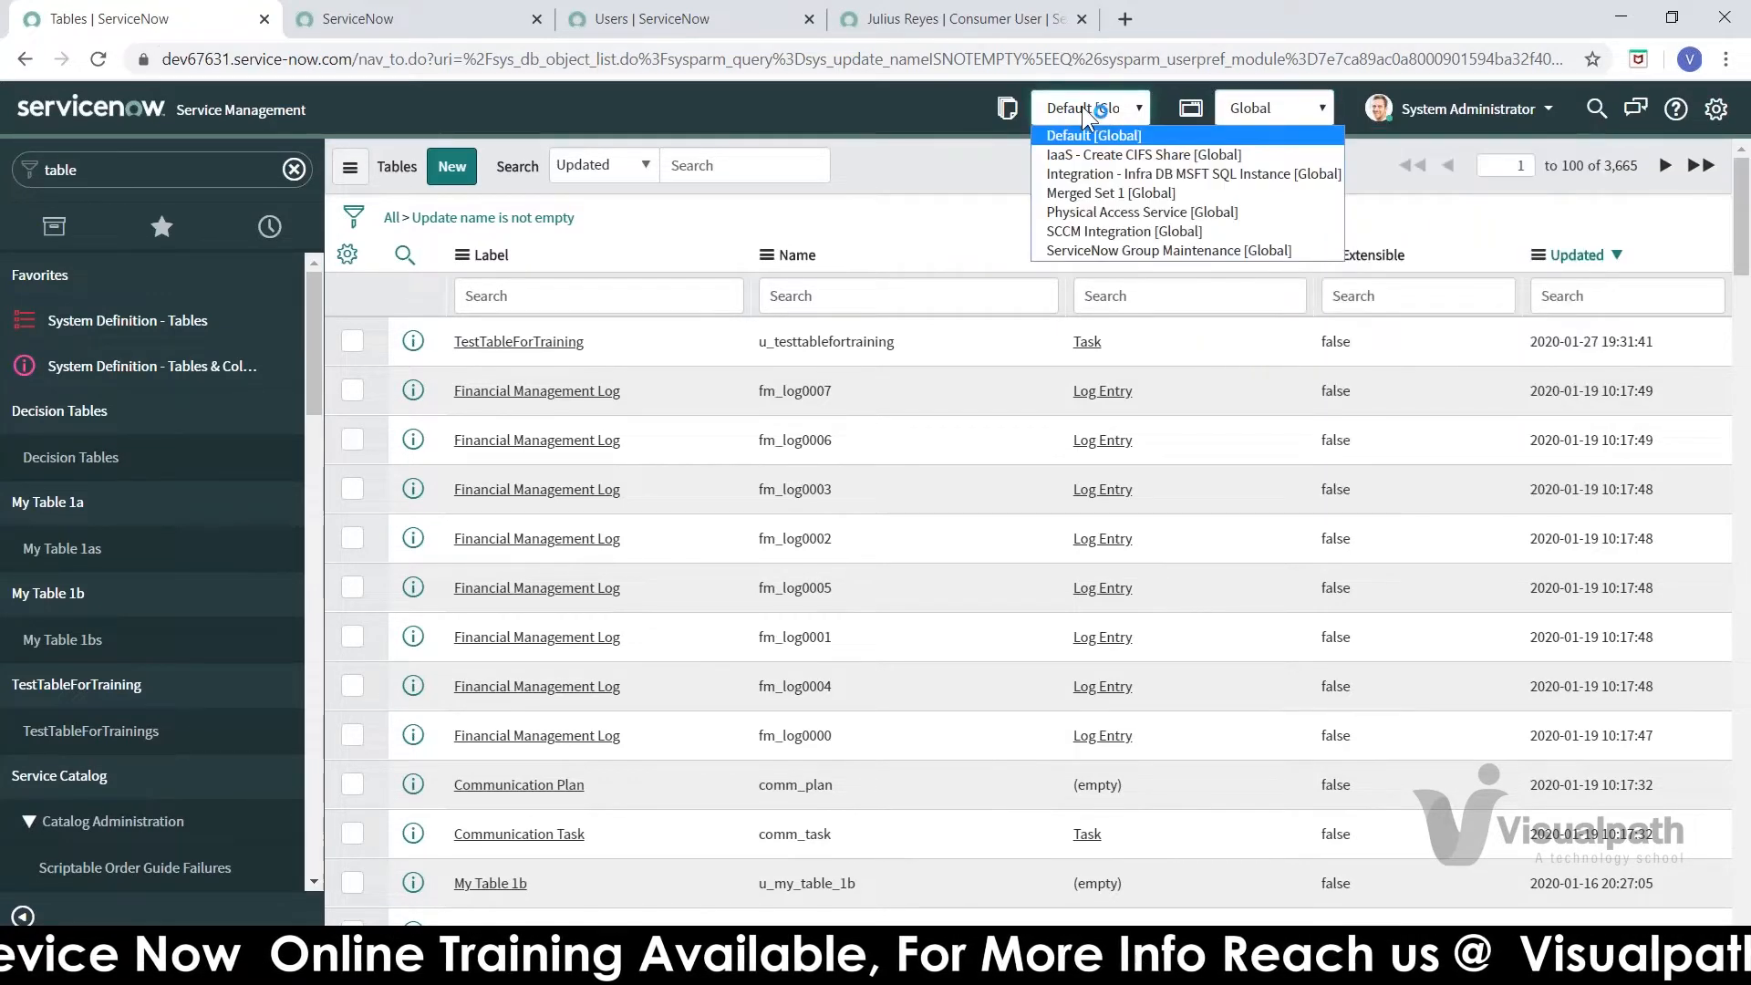
pyautogui.click(1290, 107)
pyautogui.click(1289, 107)
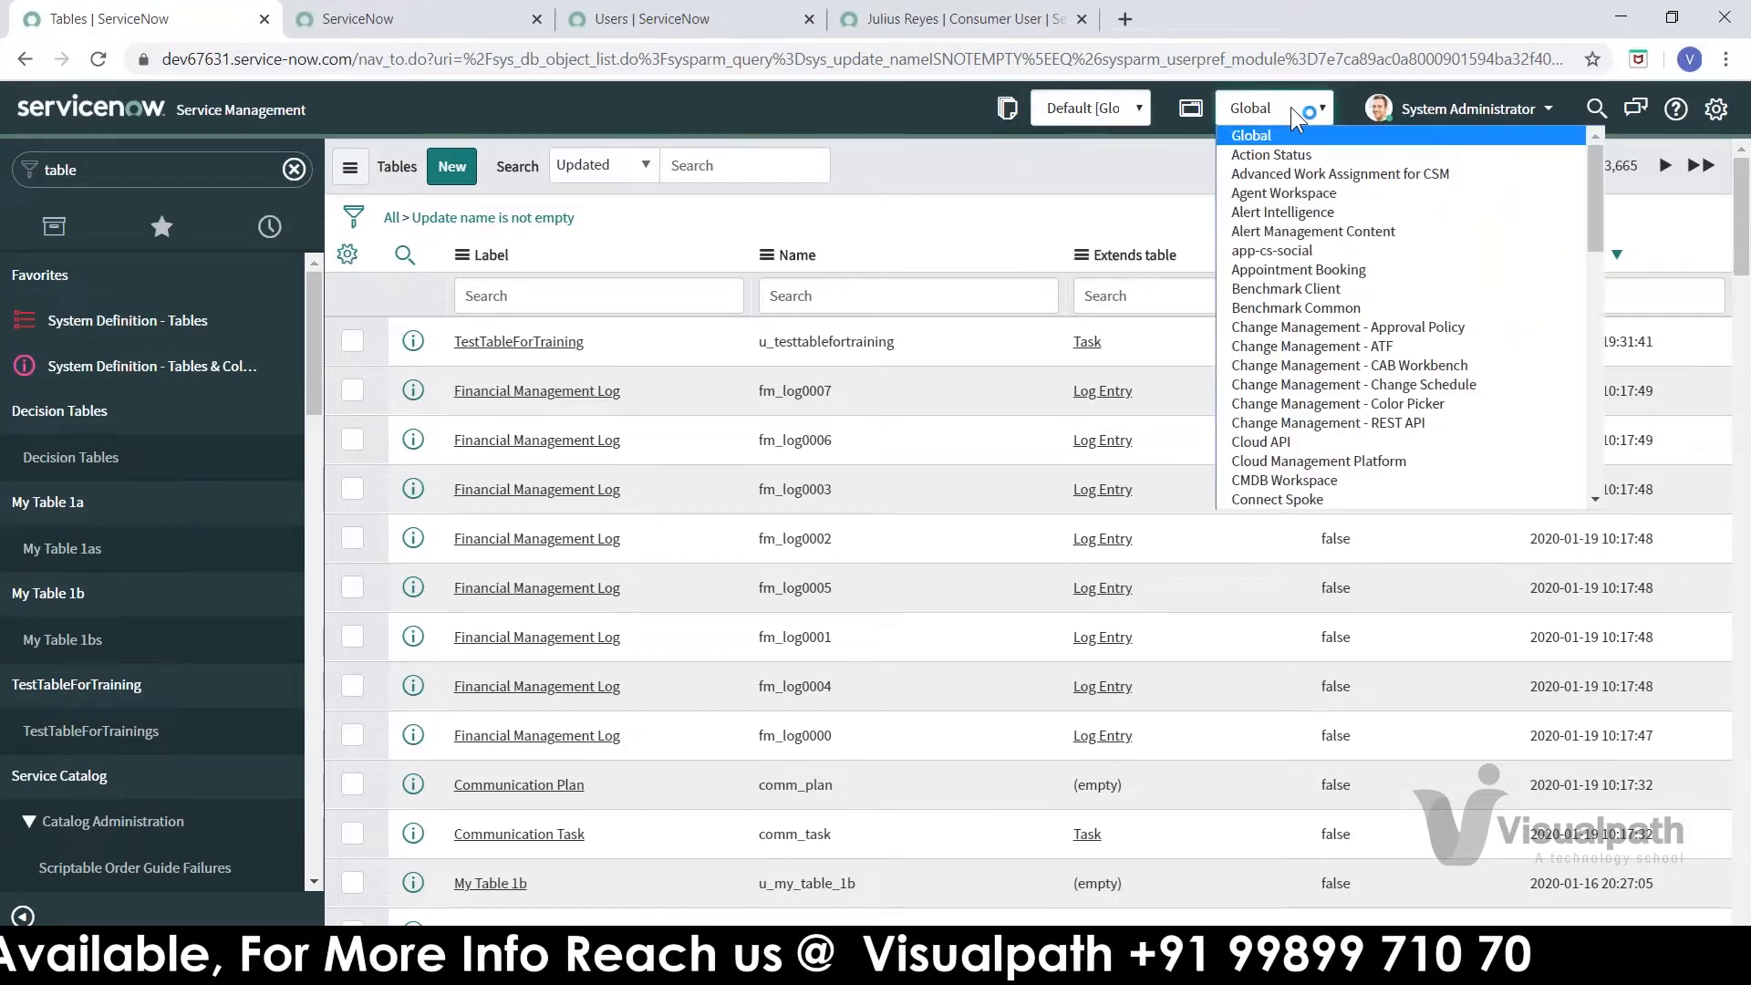
# - Reopen the Developer settings to review the options that show the application and update set pickers in the header, and close them
pyautogui.click(1715, 110)
pyautogui.click(1715, 110)
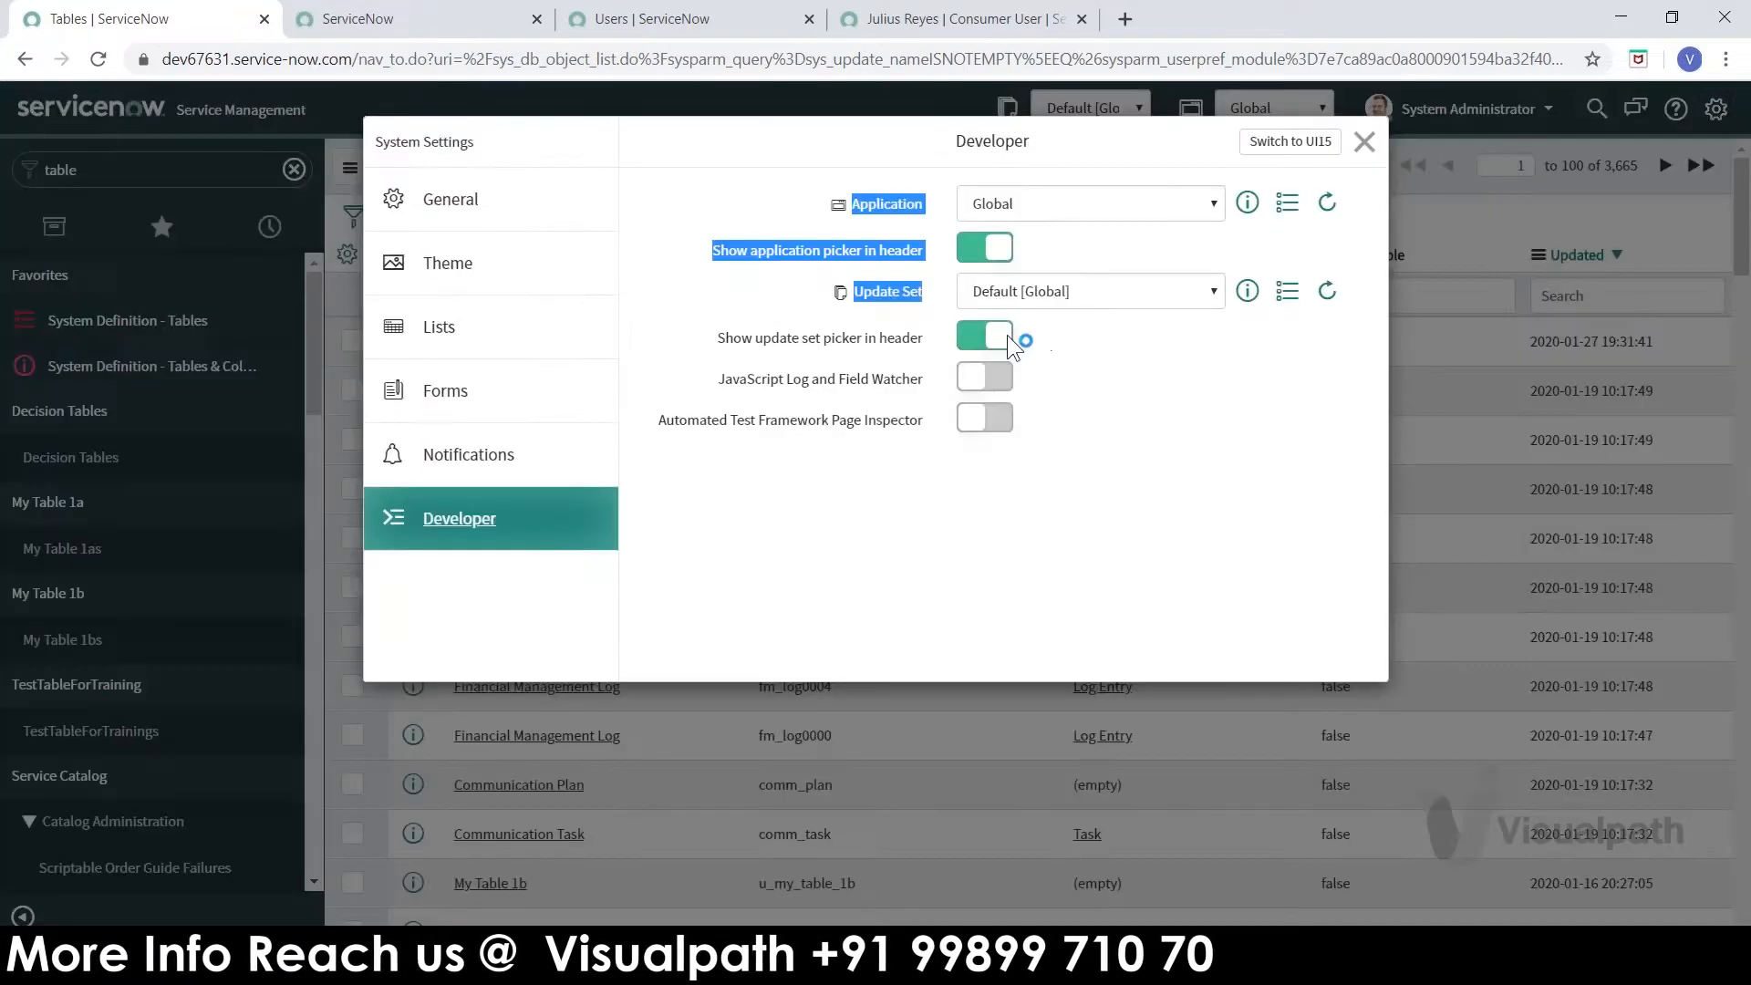
pyautogui.click(763, 261)
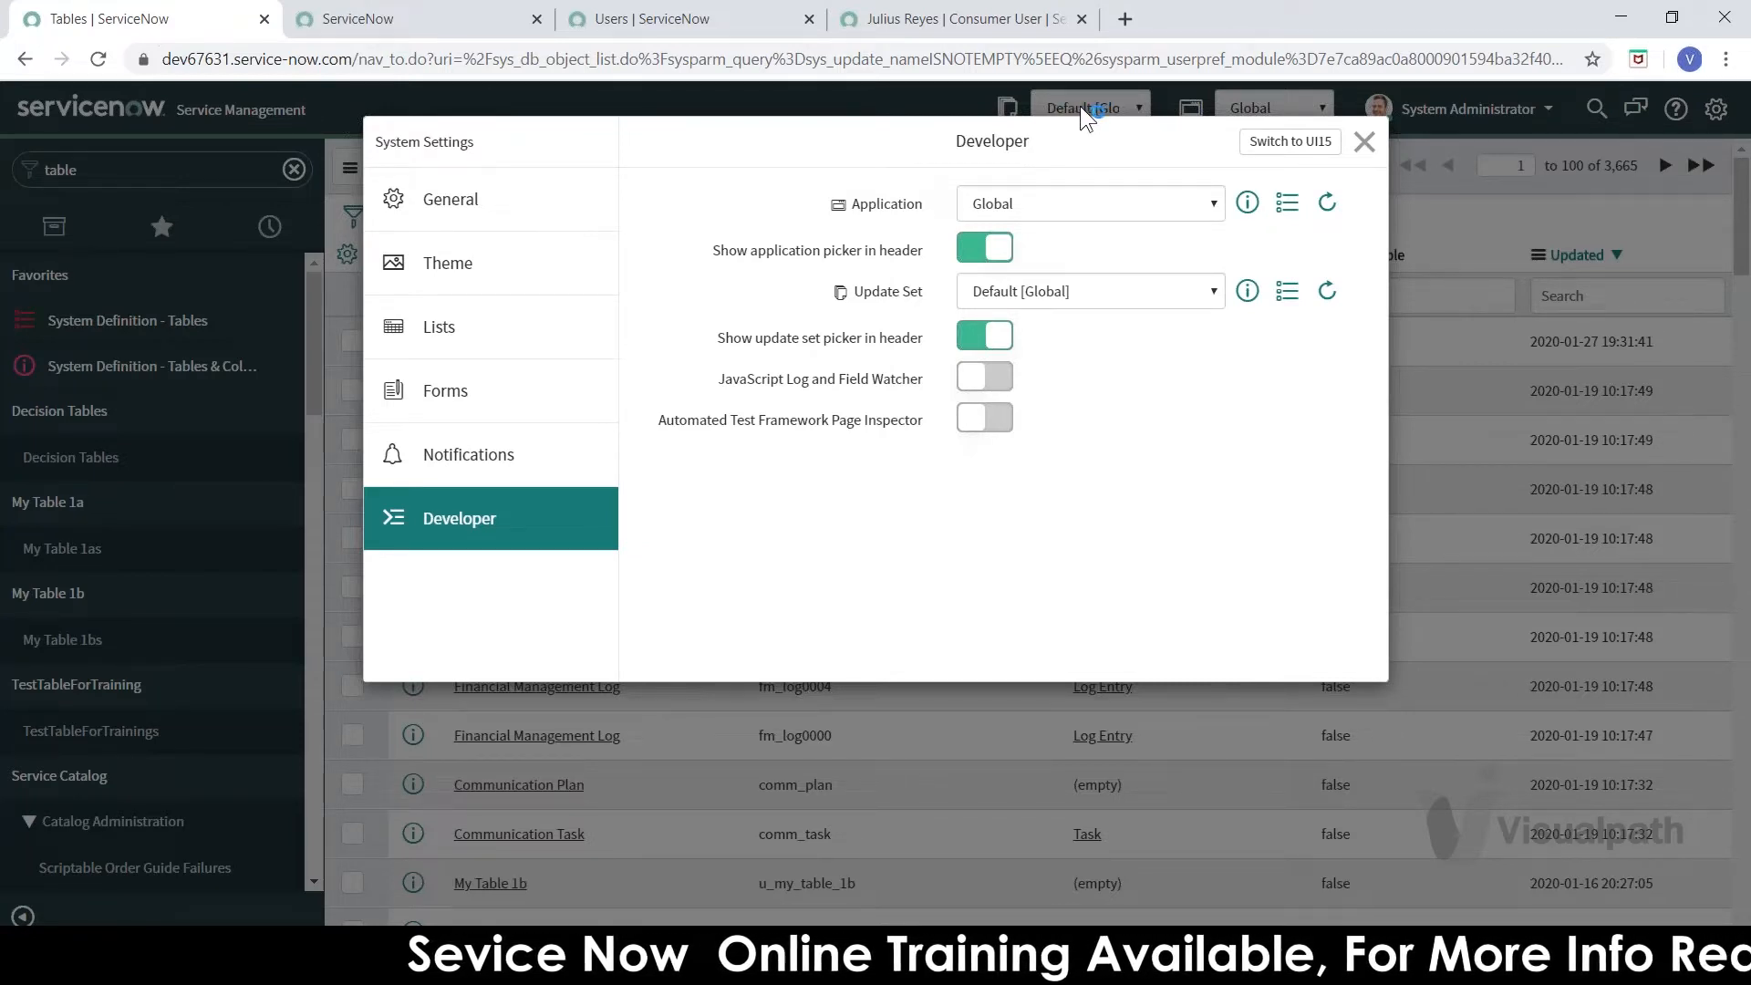
pyautogui.click(1365, 142)
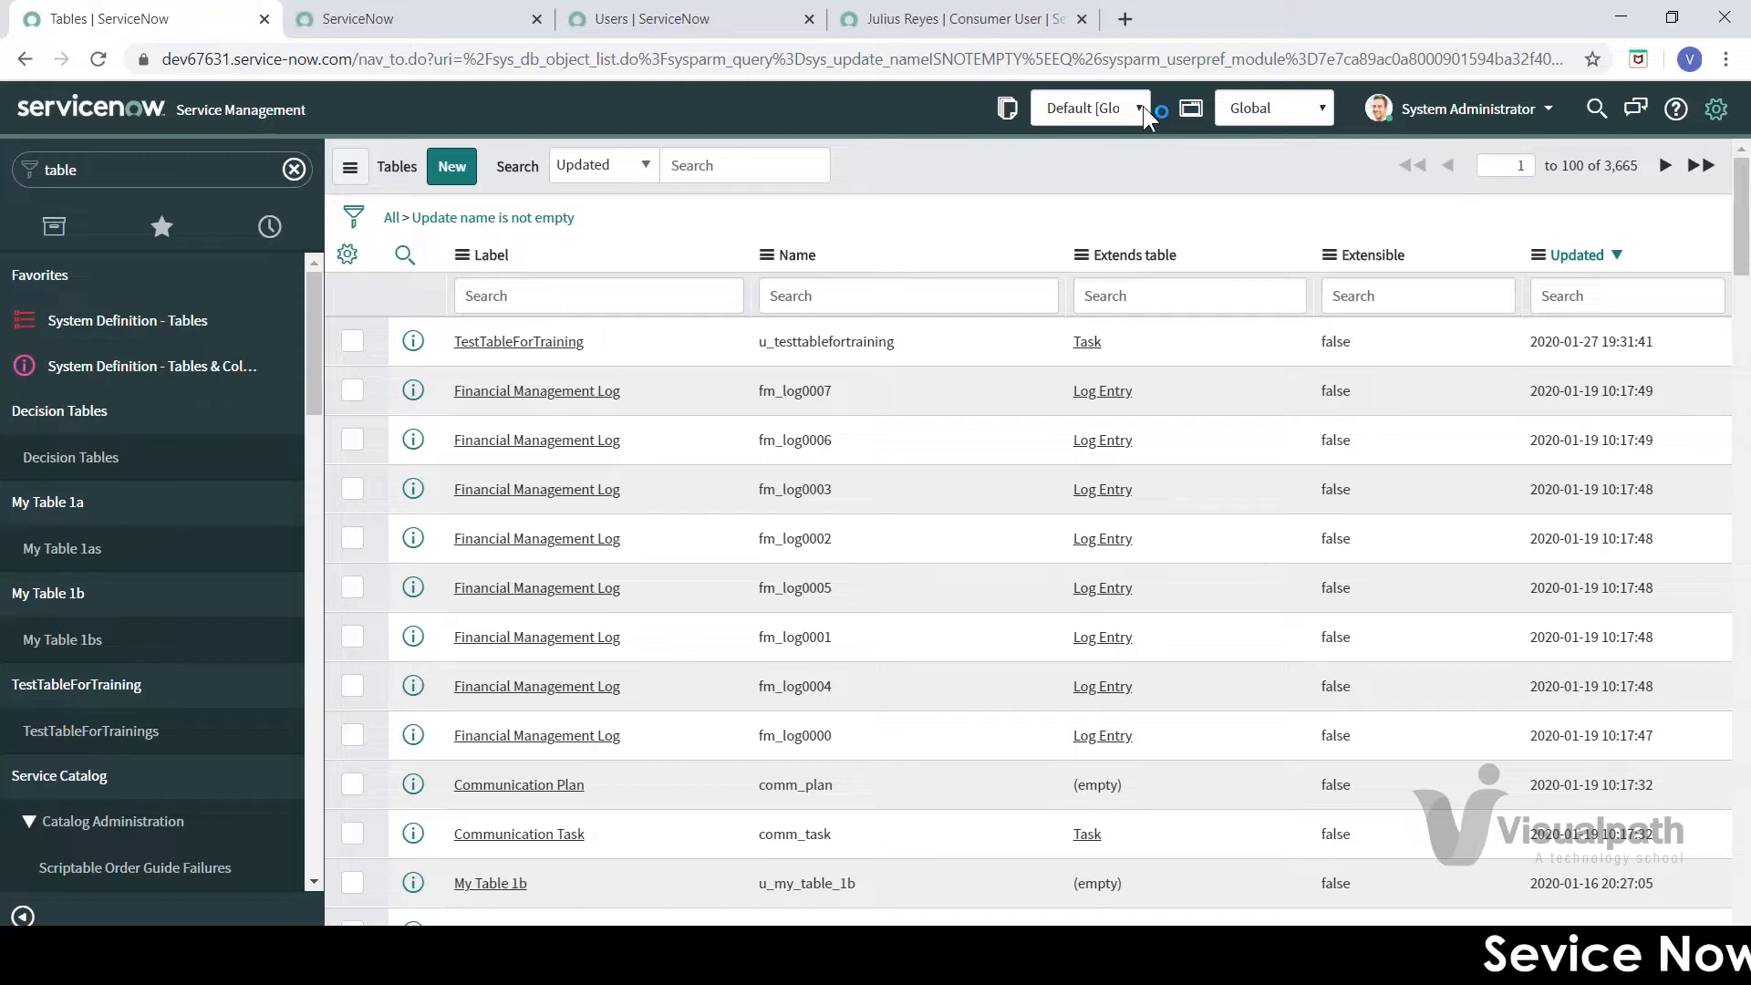
# - Compare the header's list of application scopes with the update sets available for Global, keeping Global as the application
pyautogui.click(1265, 108)
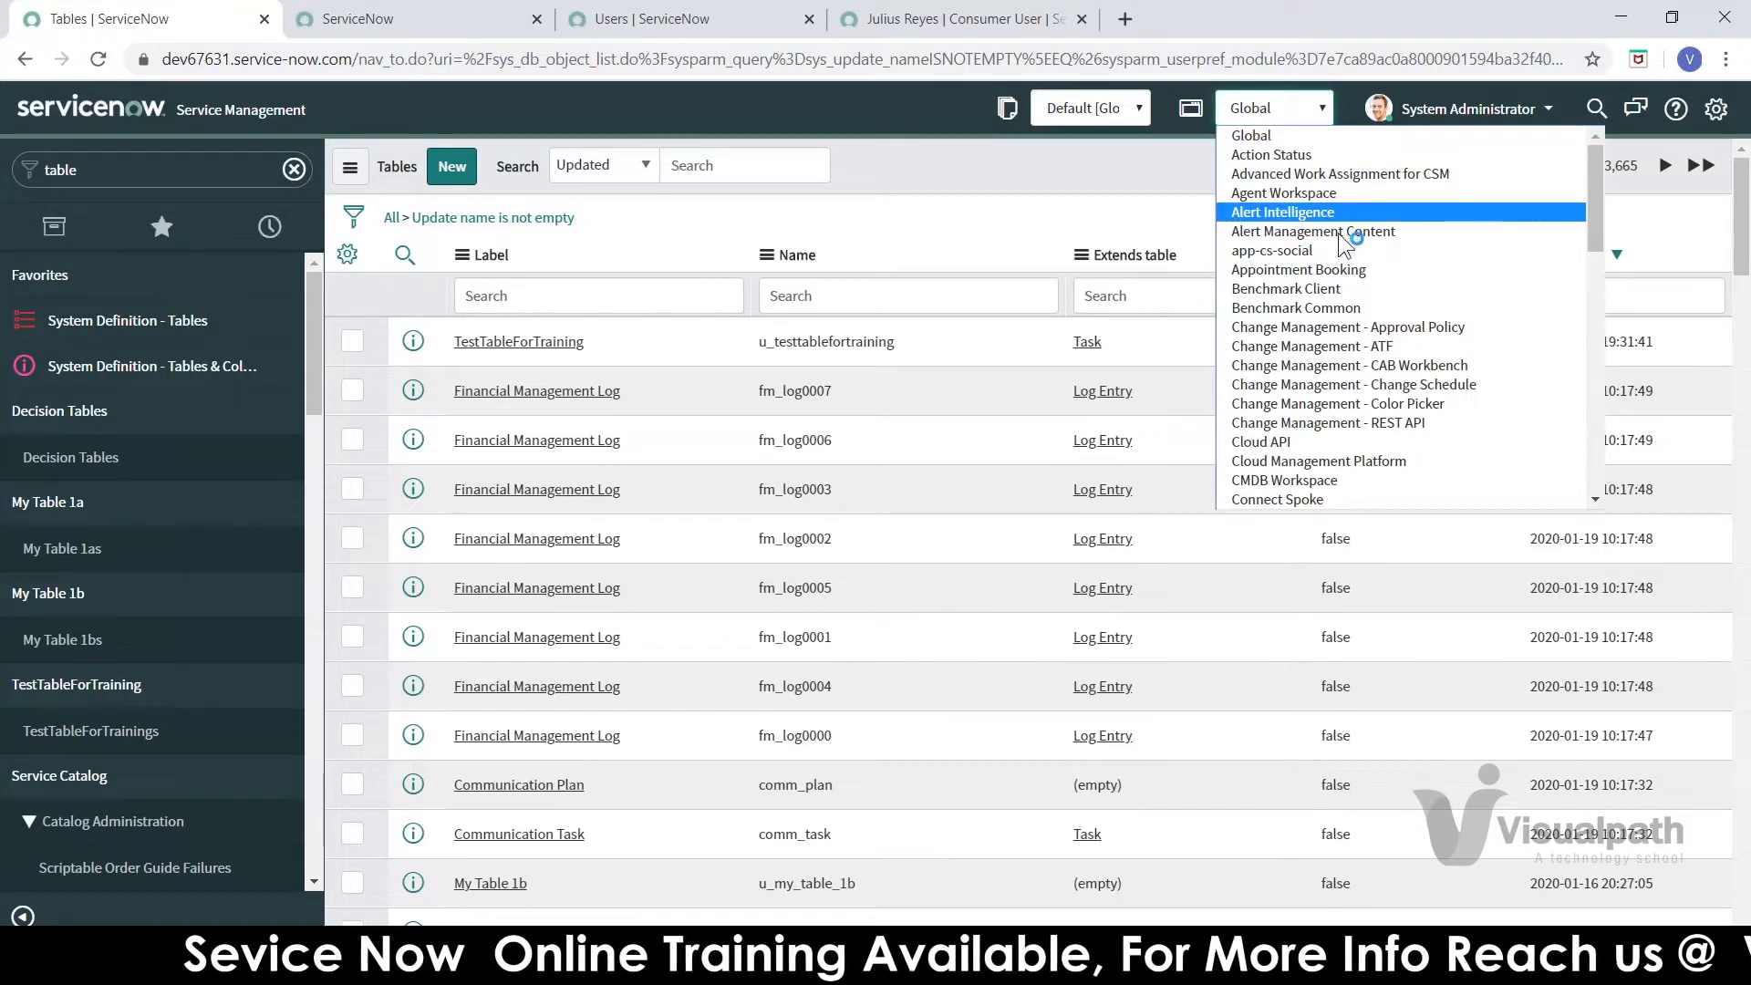
pyautogui.moveTo(1594, 212); pyautogui.dragTo(1538, 149)
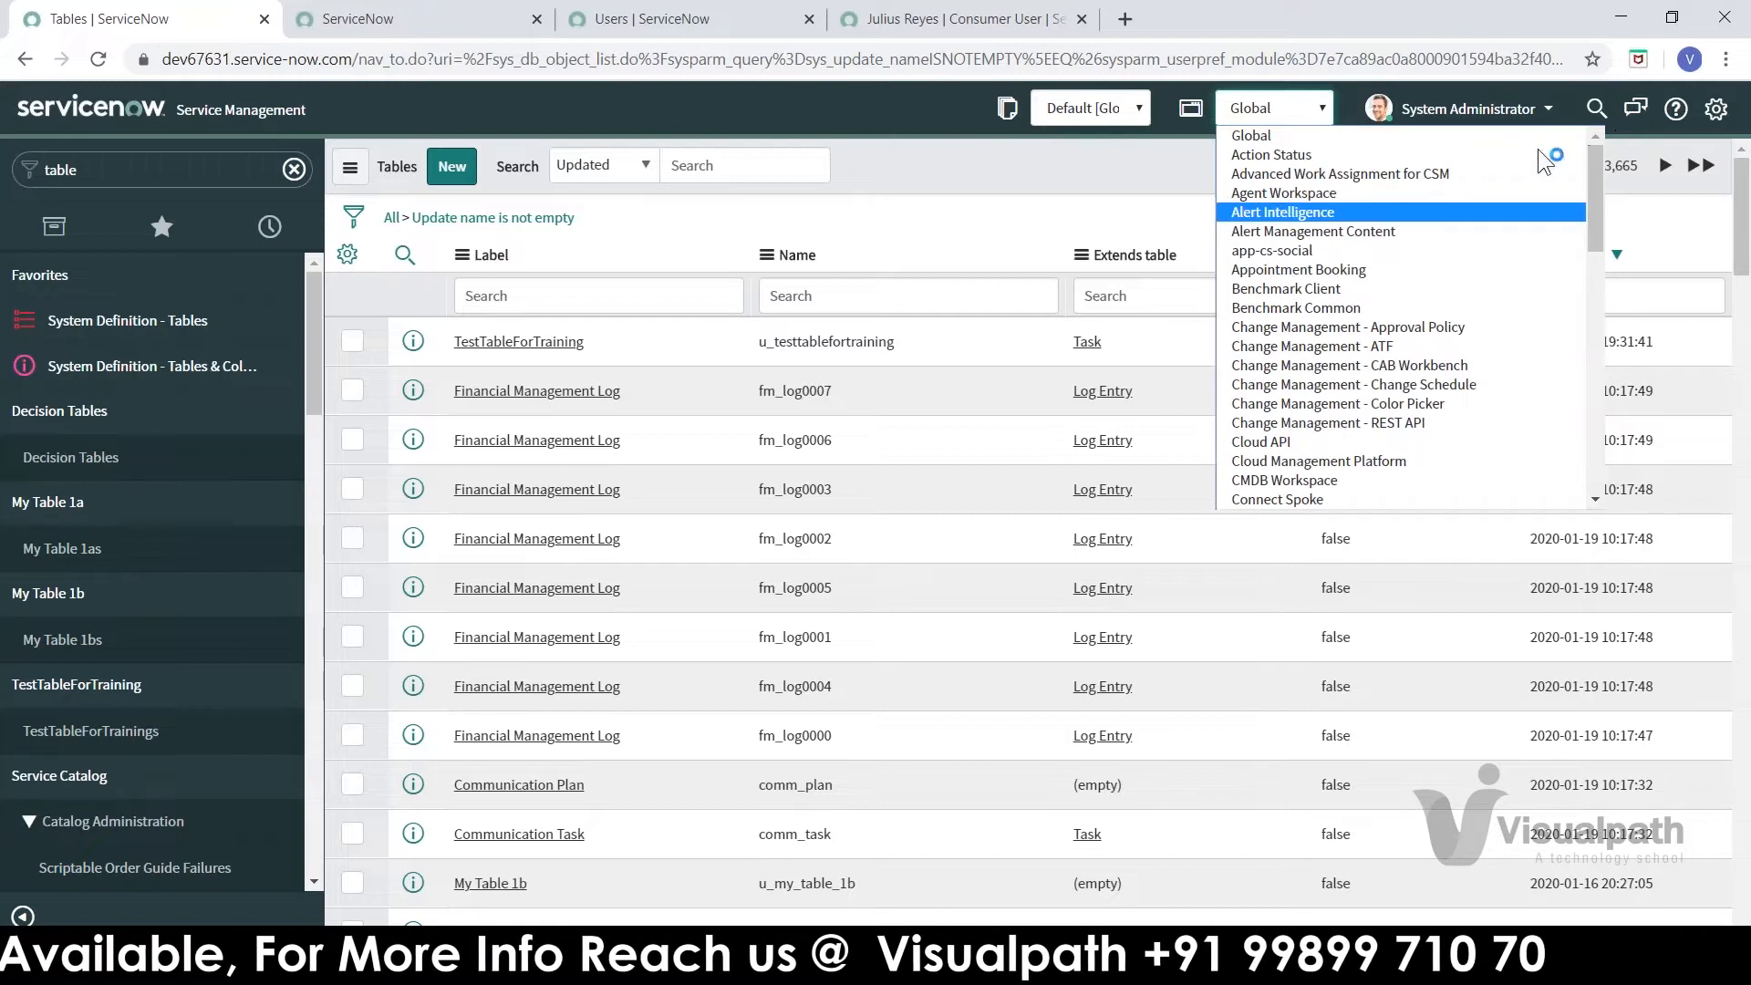
pyautogui.click(1380, 135)
pyautogui.click(1098, 106)
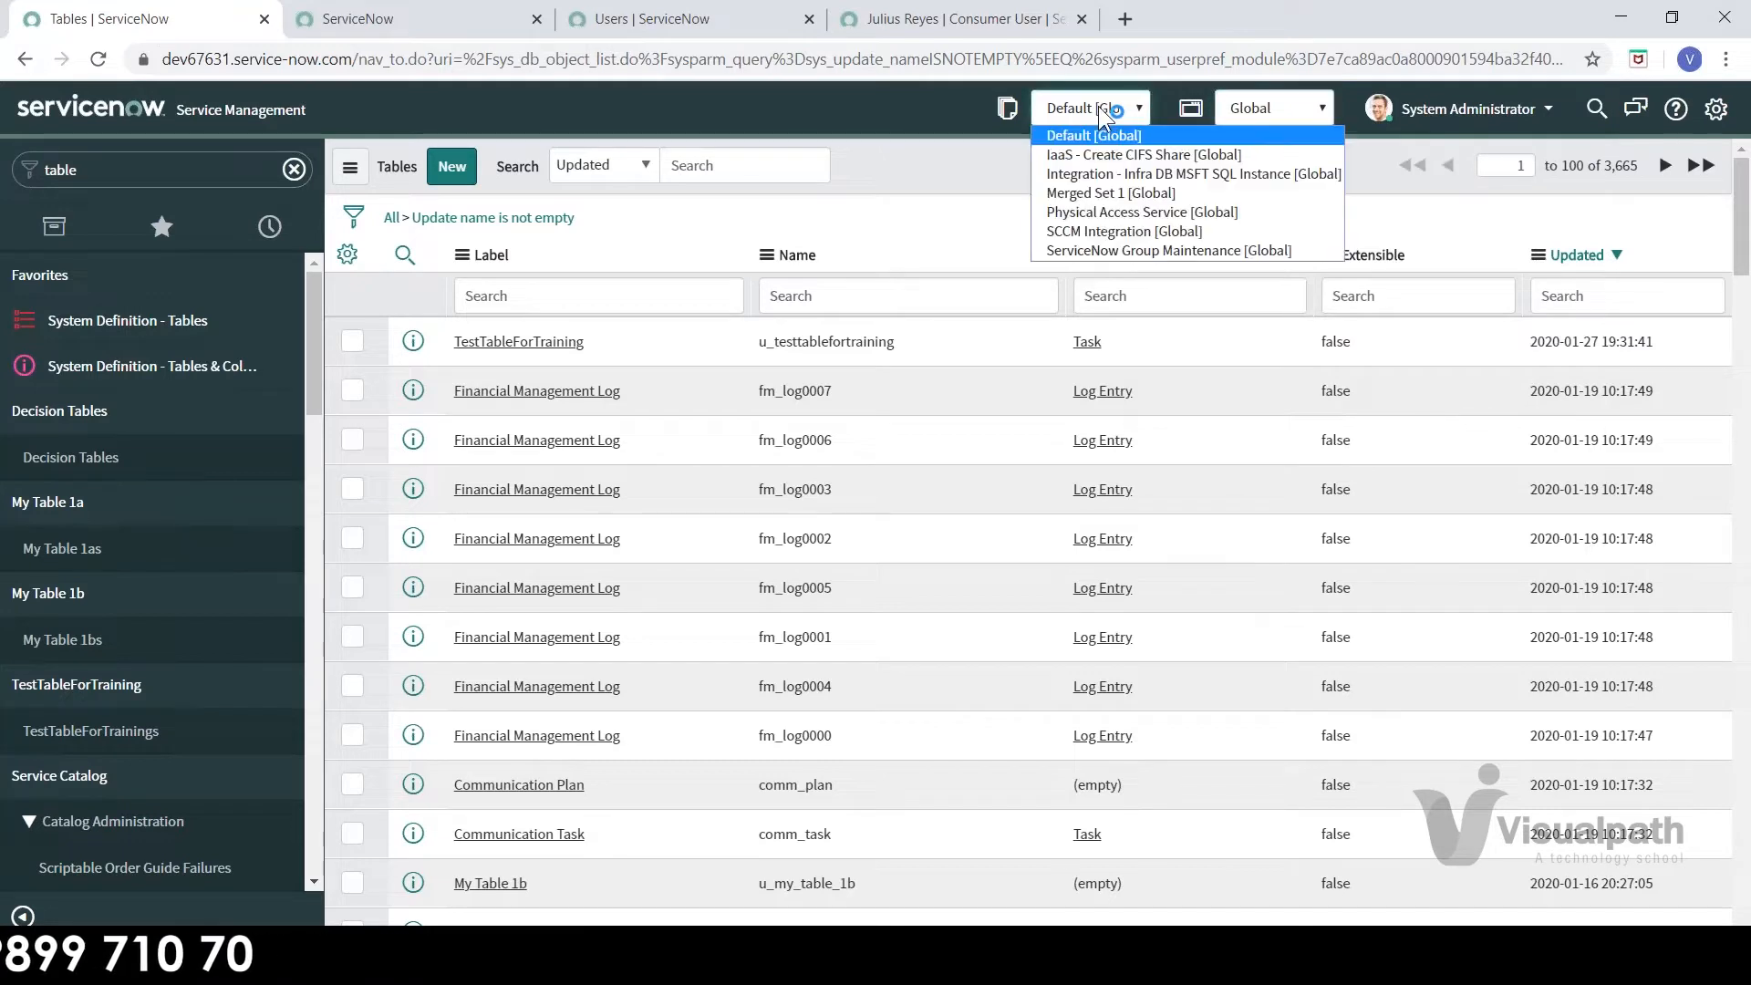
pyautogui.click(910, 159)
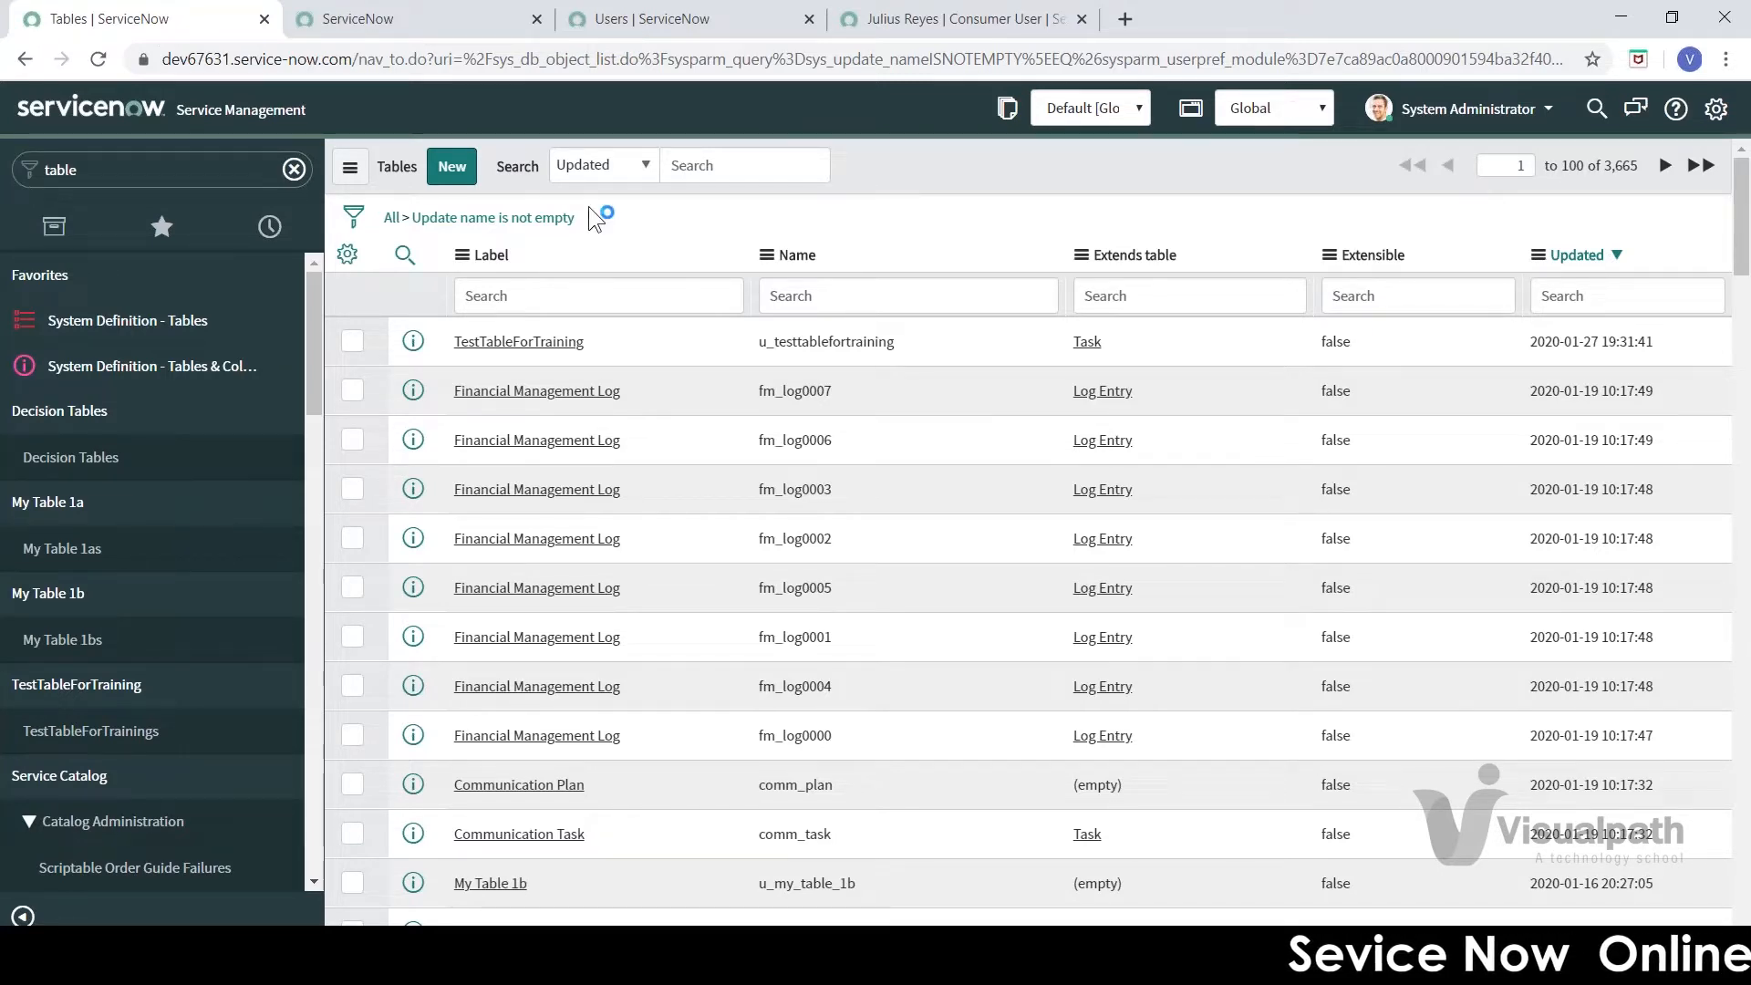
pyautogui.click(1260, 108)
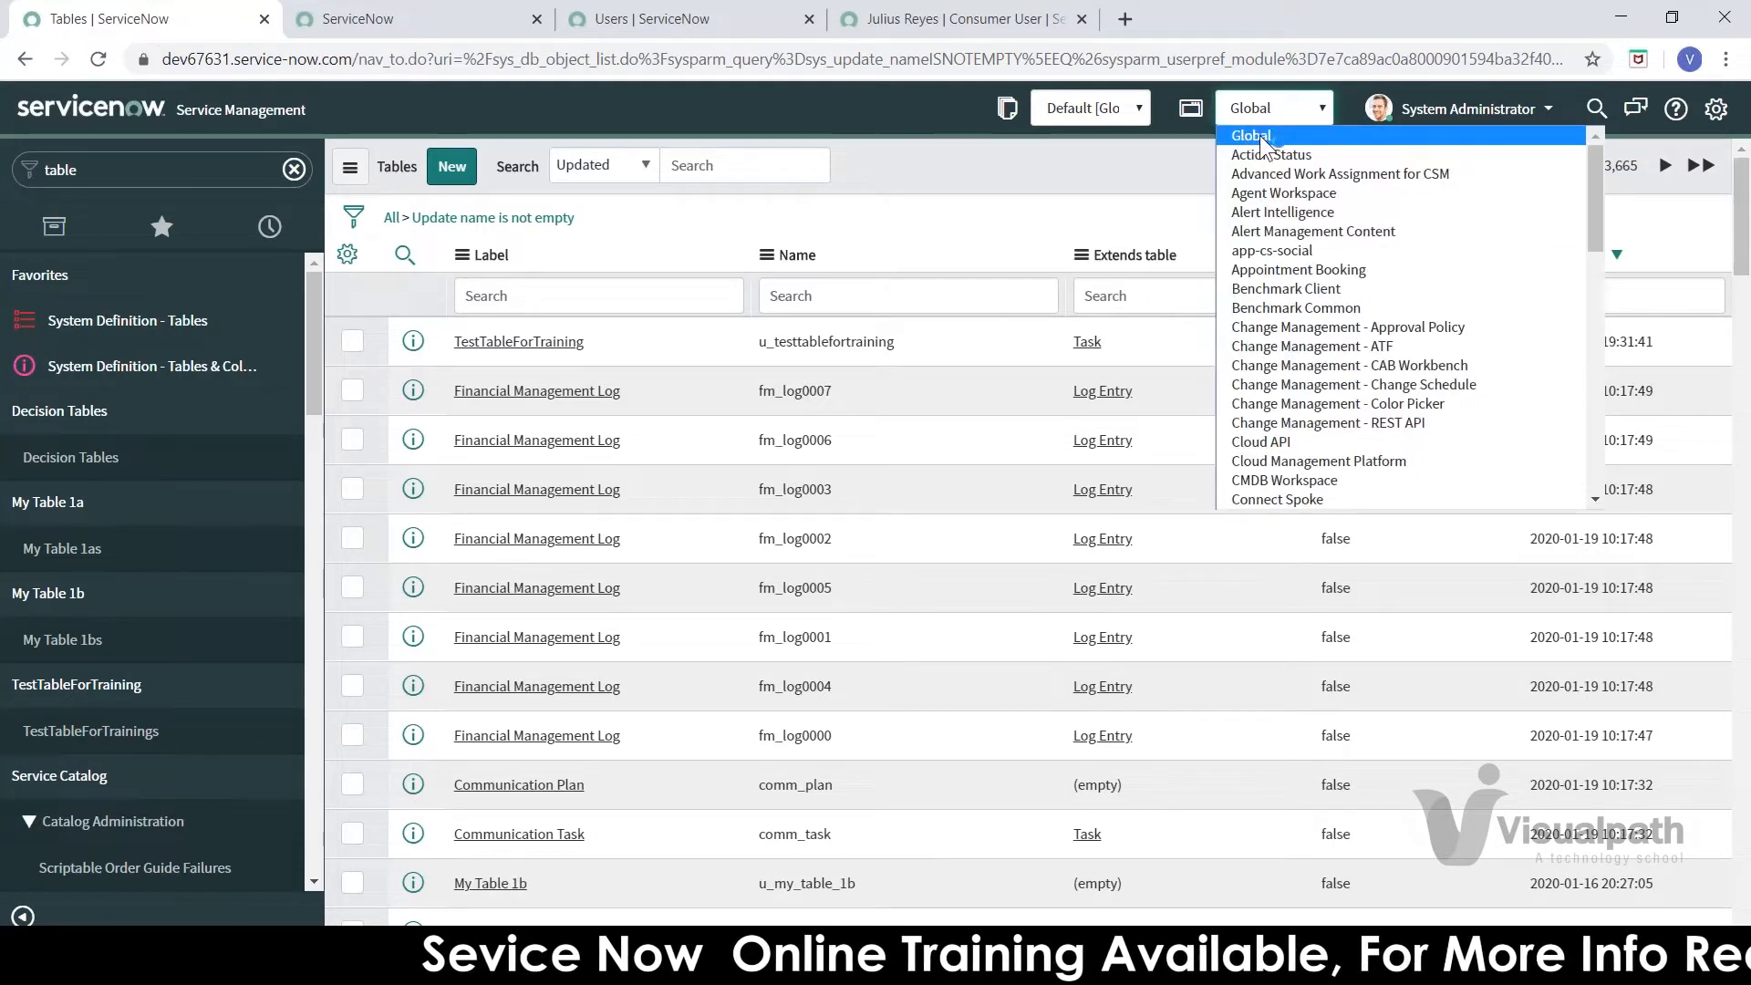
pyautogui.click(1103, 113)
pyautogui.click(1103, 113)
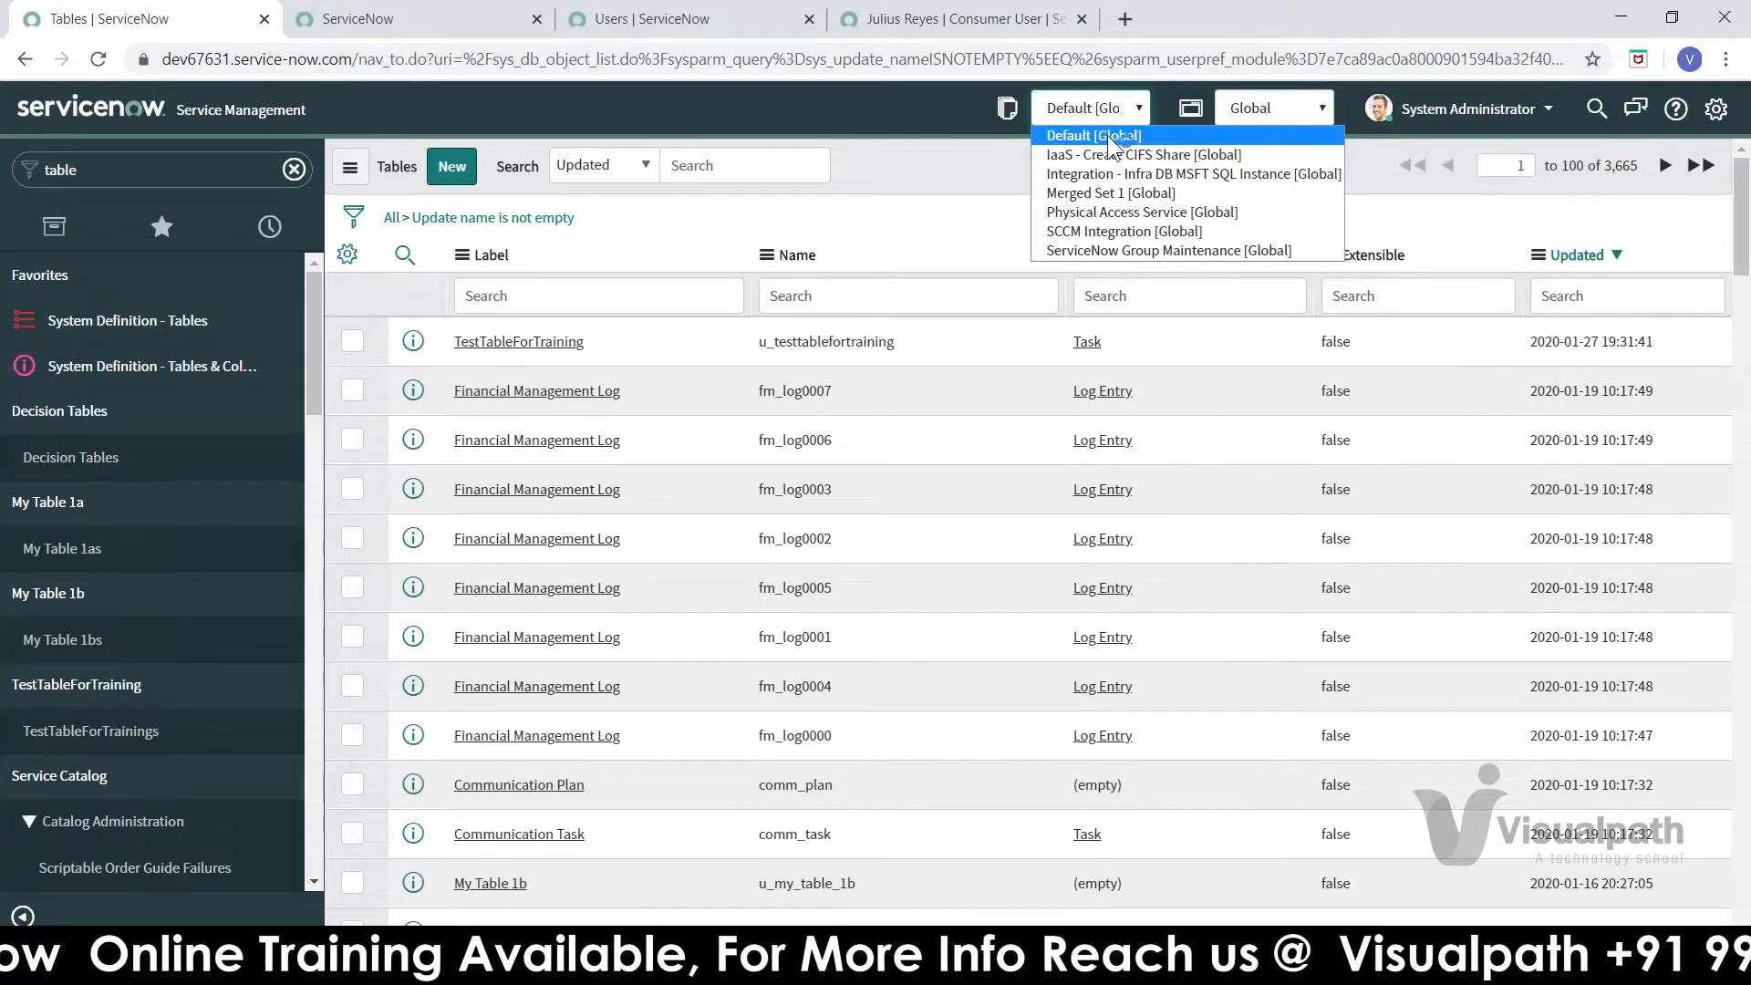
# - Compare the update sets offered for Global with the header's application scopes, keeping Default and Global selected
pyautogui.click(964, 157)
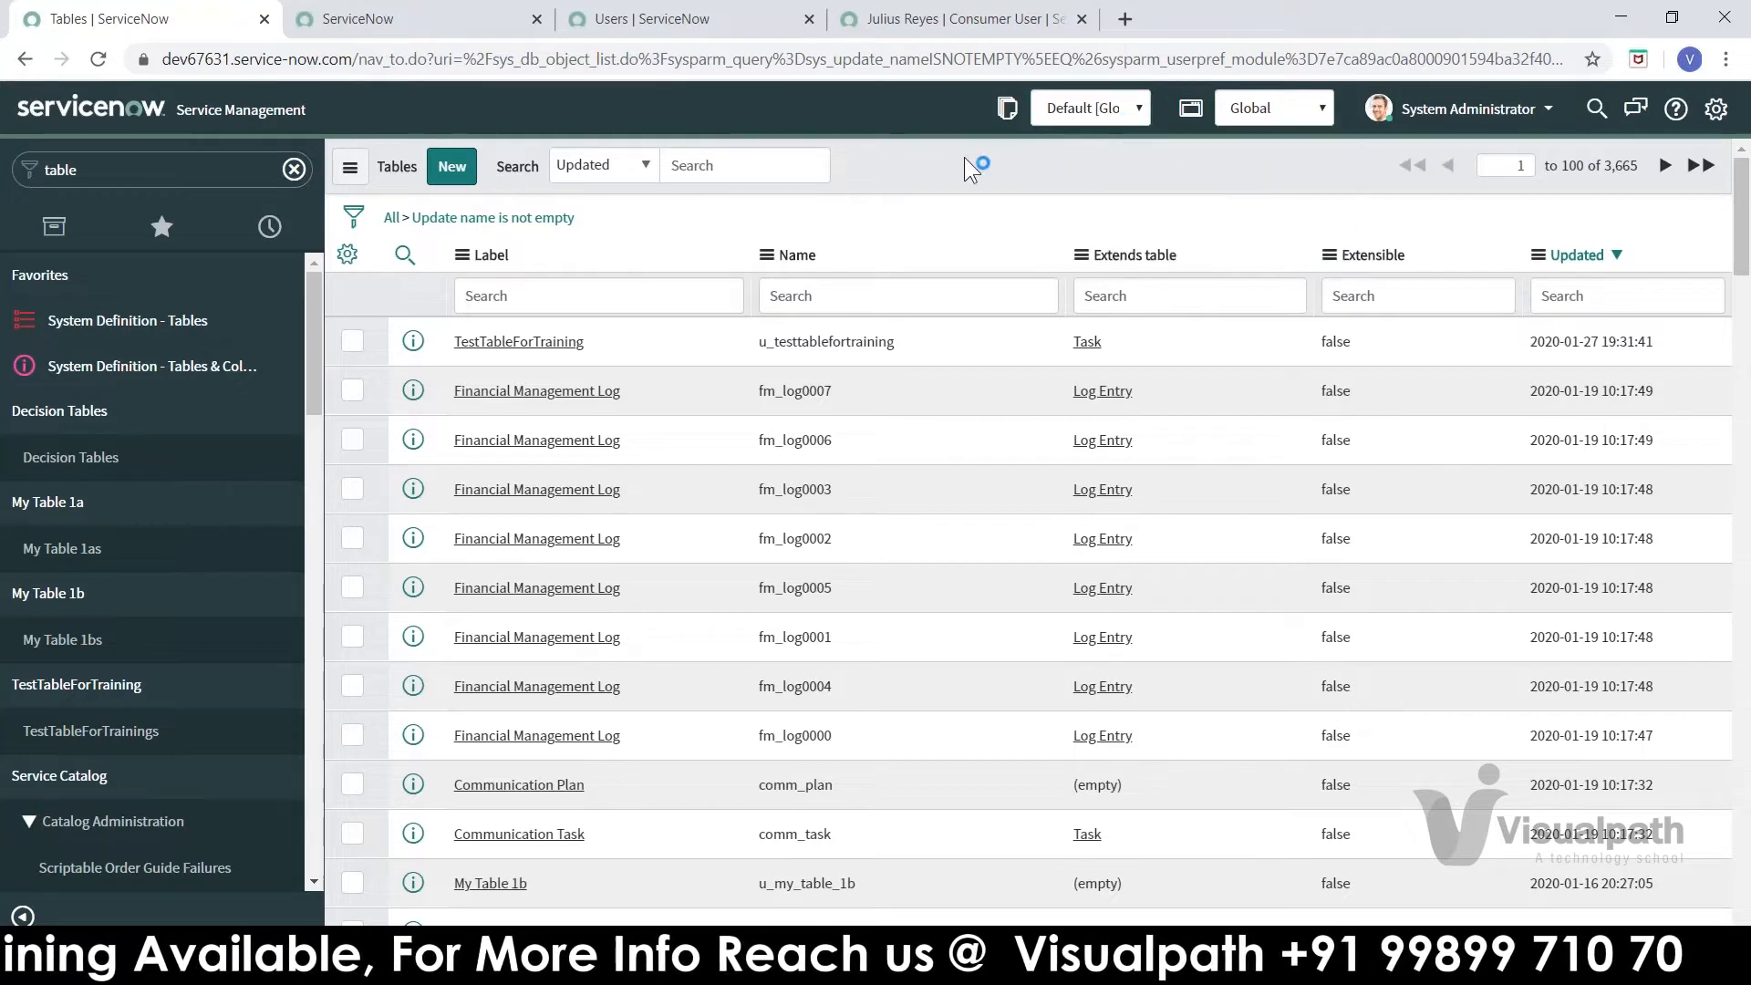
pyautogui.click(1224, 116)
pyautogui.click(1114, 110)
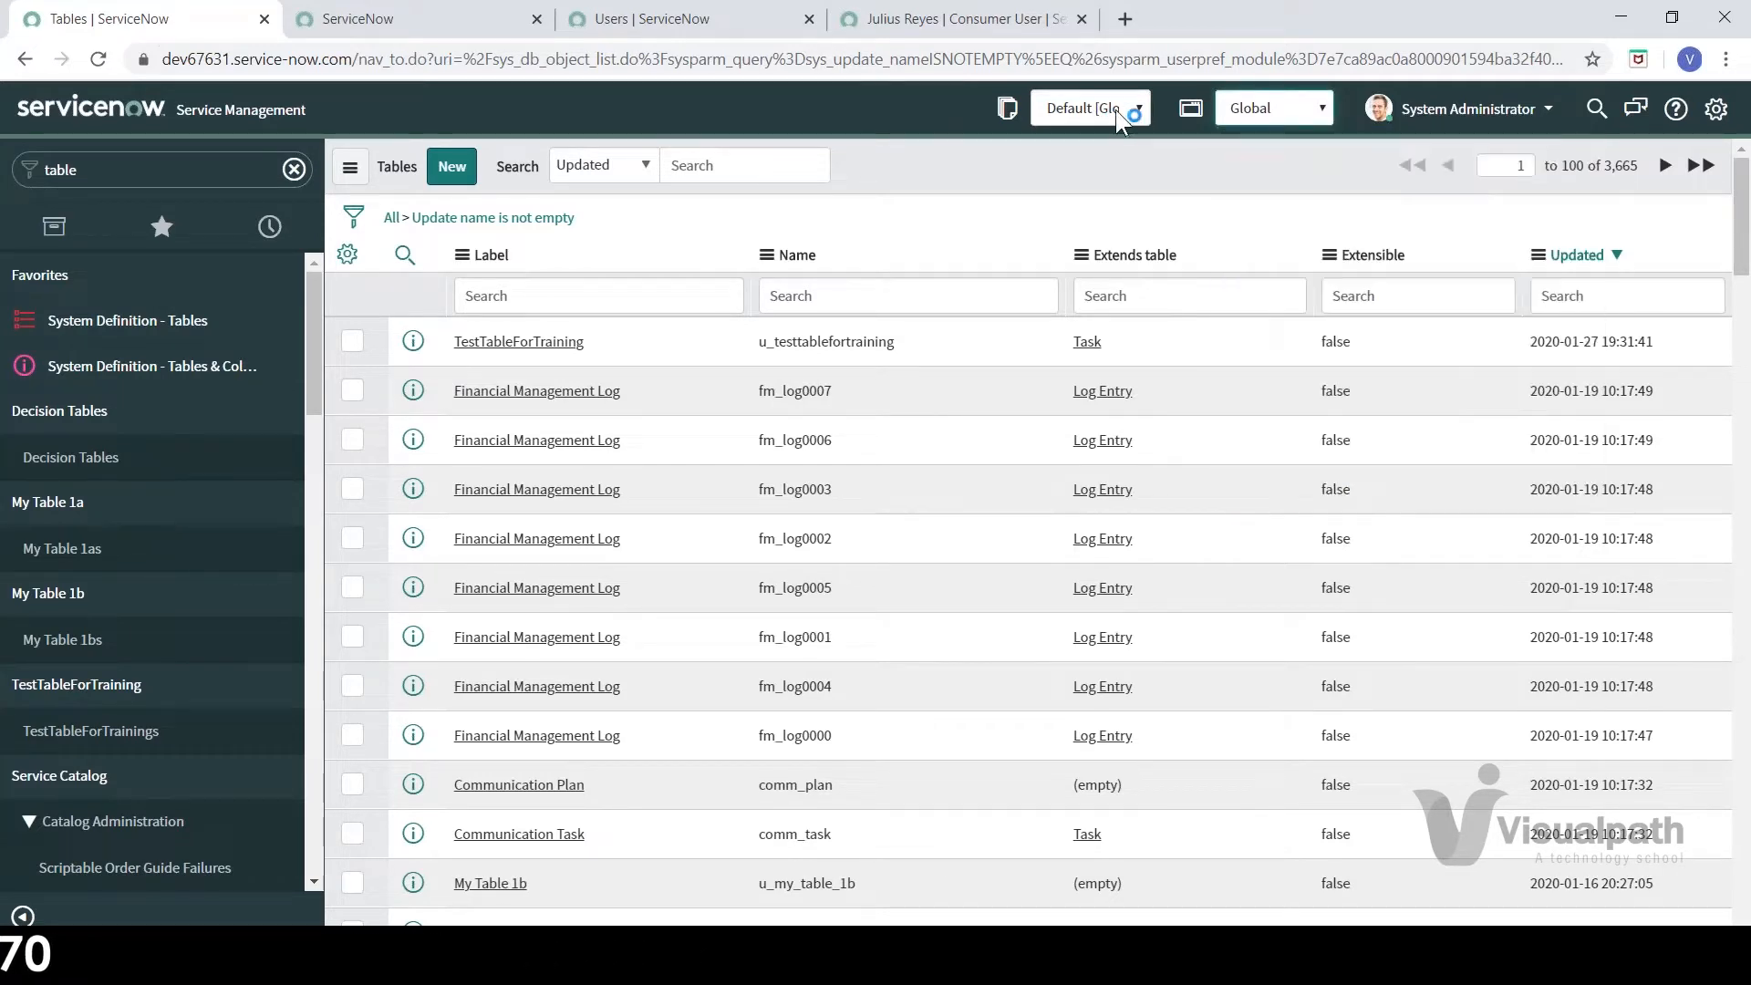
pyautogui.click(1114, 109)
pyautogui.click(936, 153)
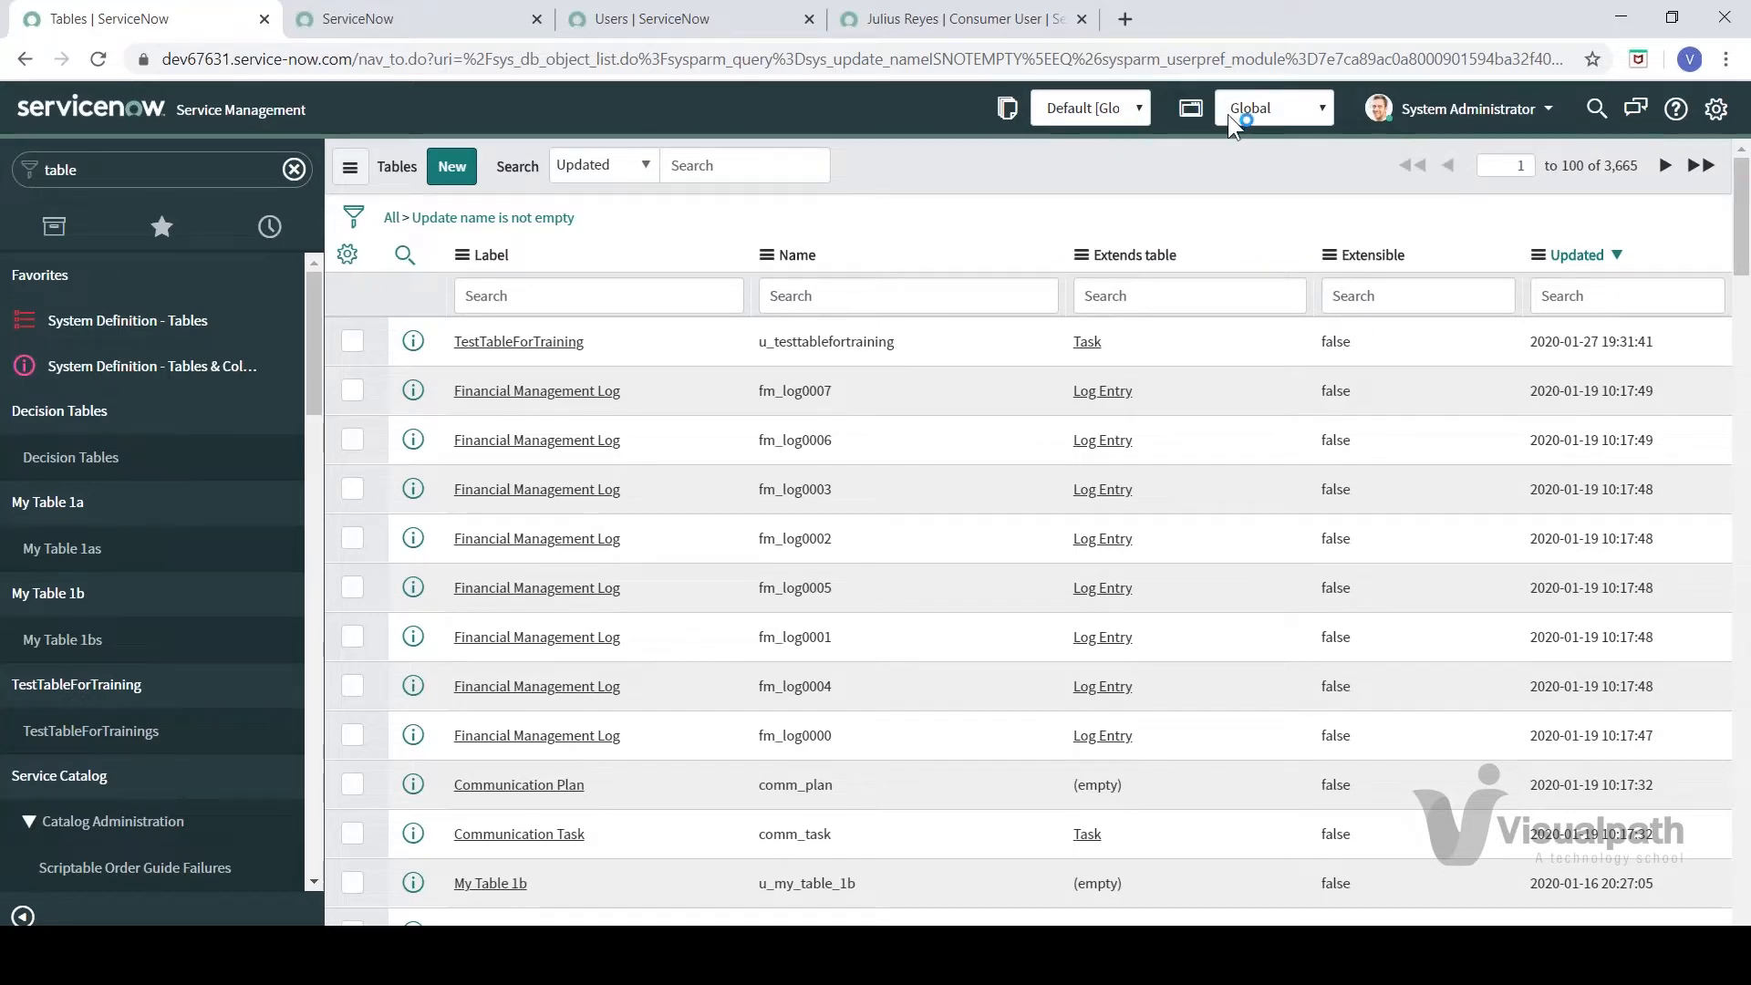
pyautogui.click(1129, 105)
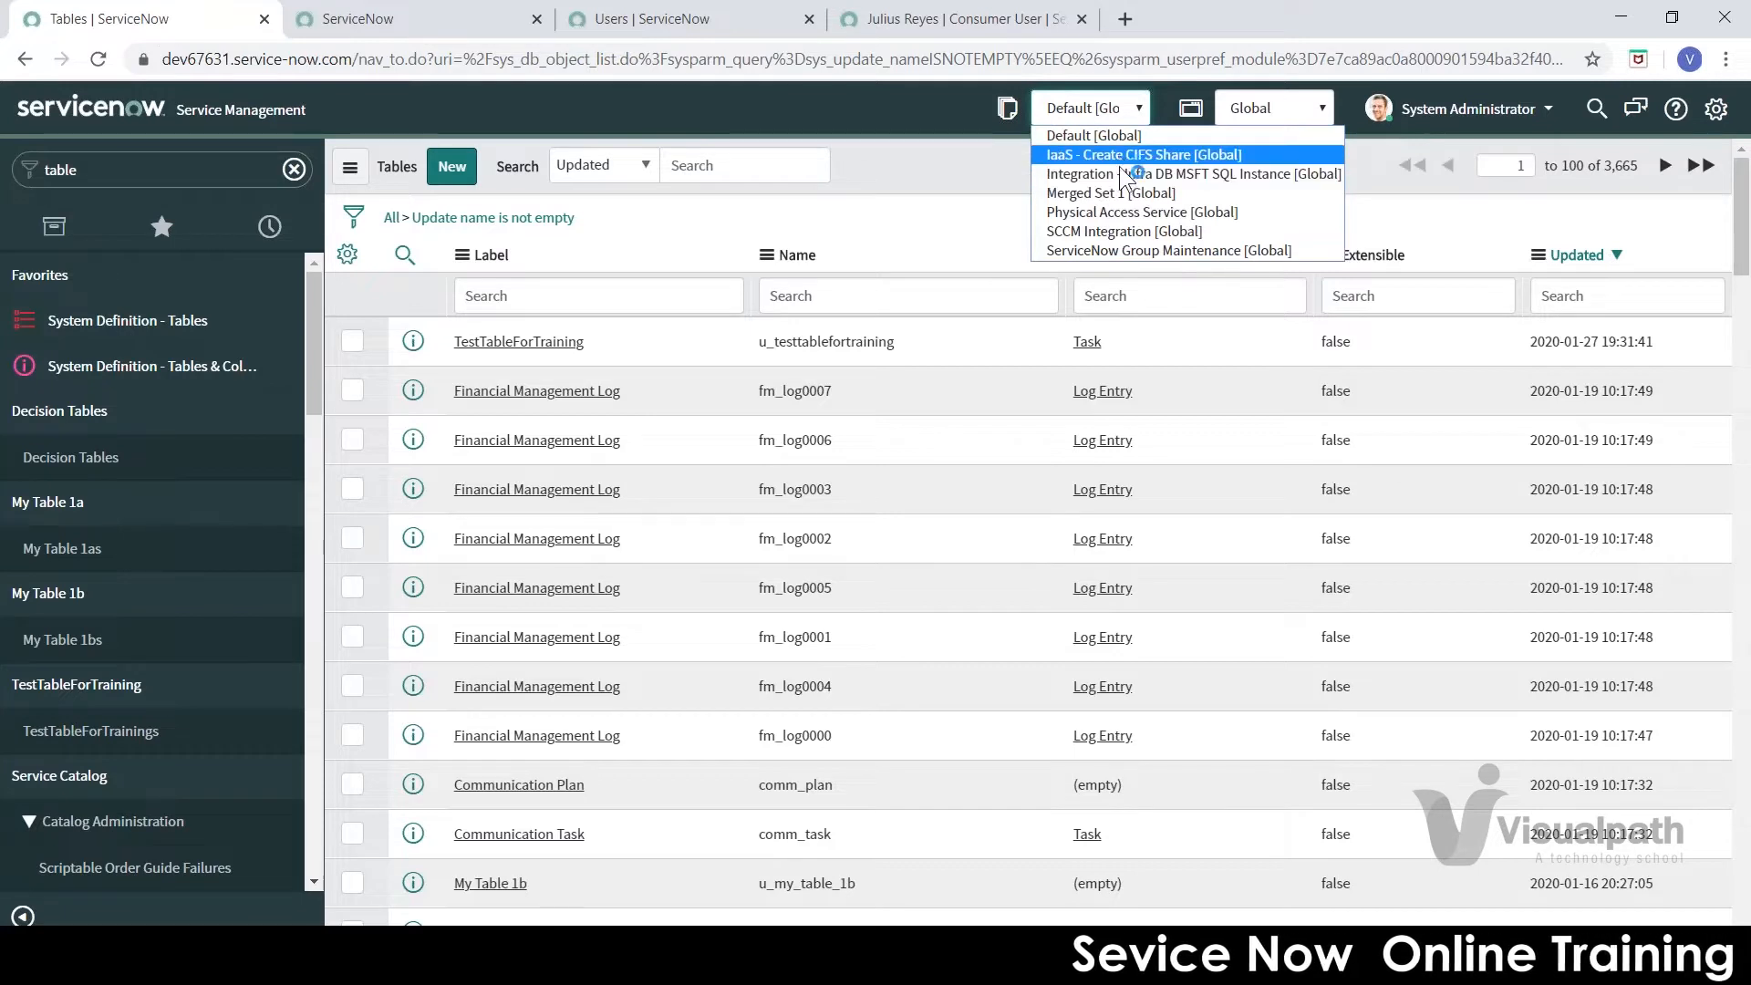
pyautogui.click(954, 162)
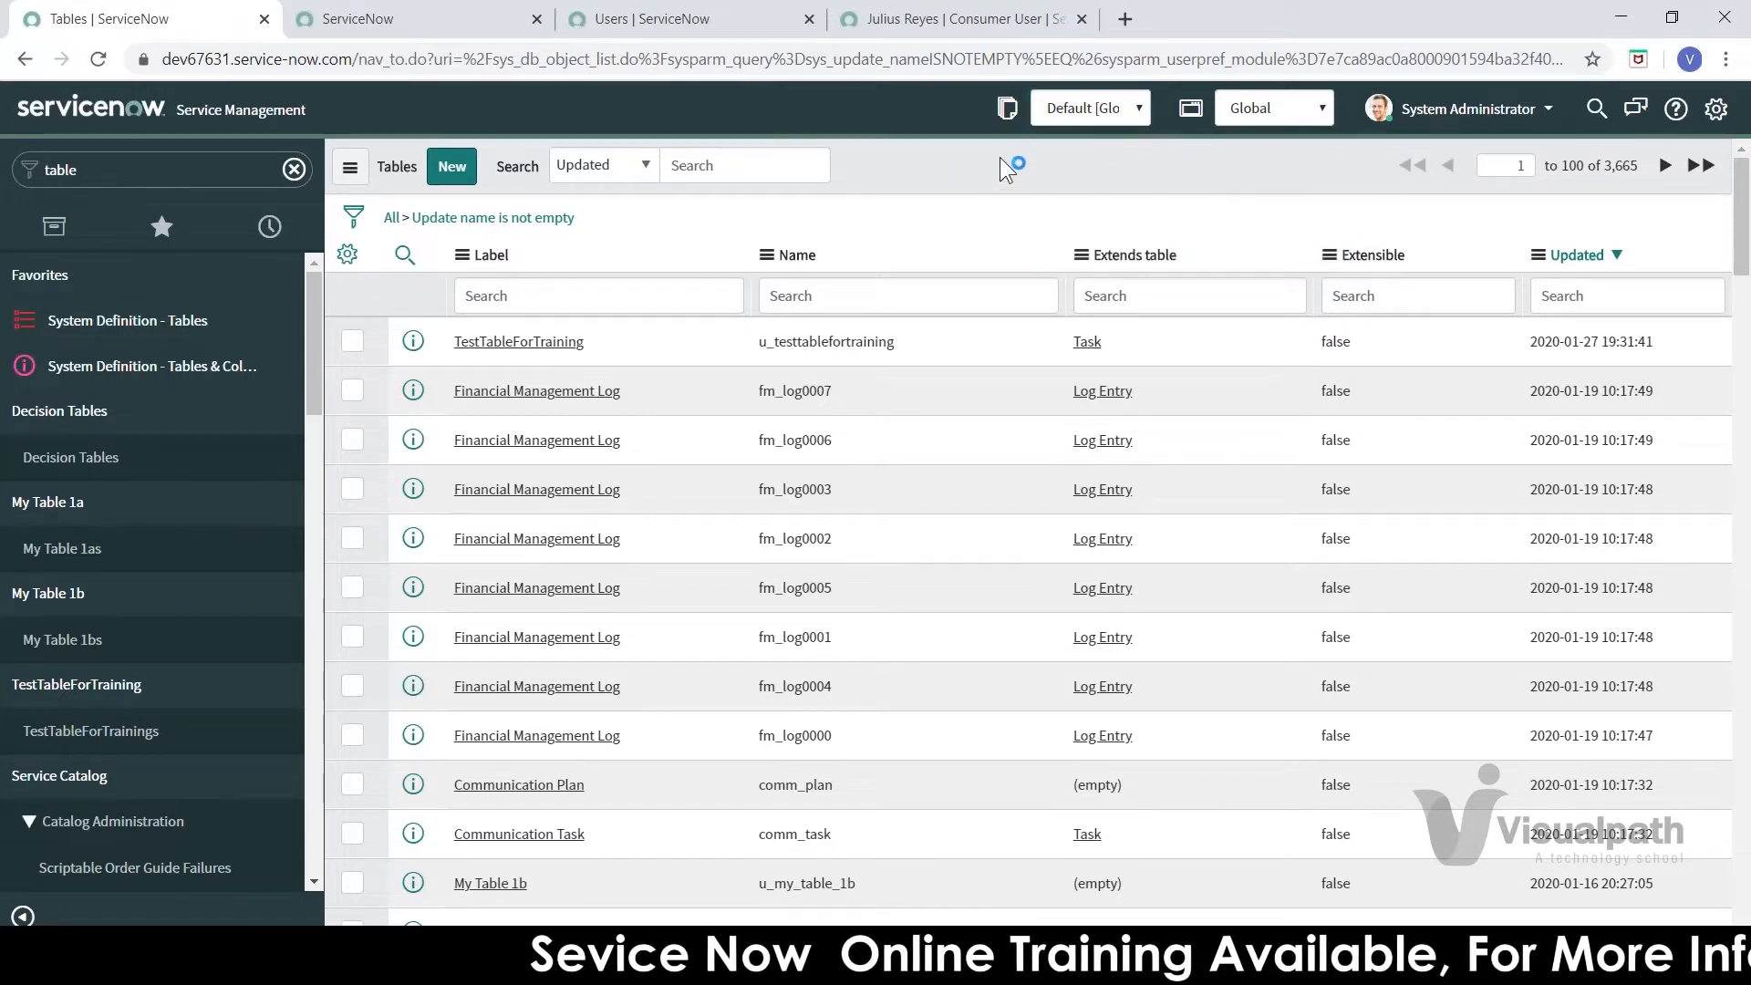
pyautogui.click(1289, 117)
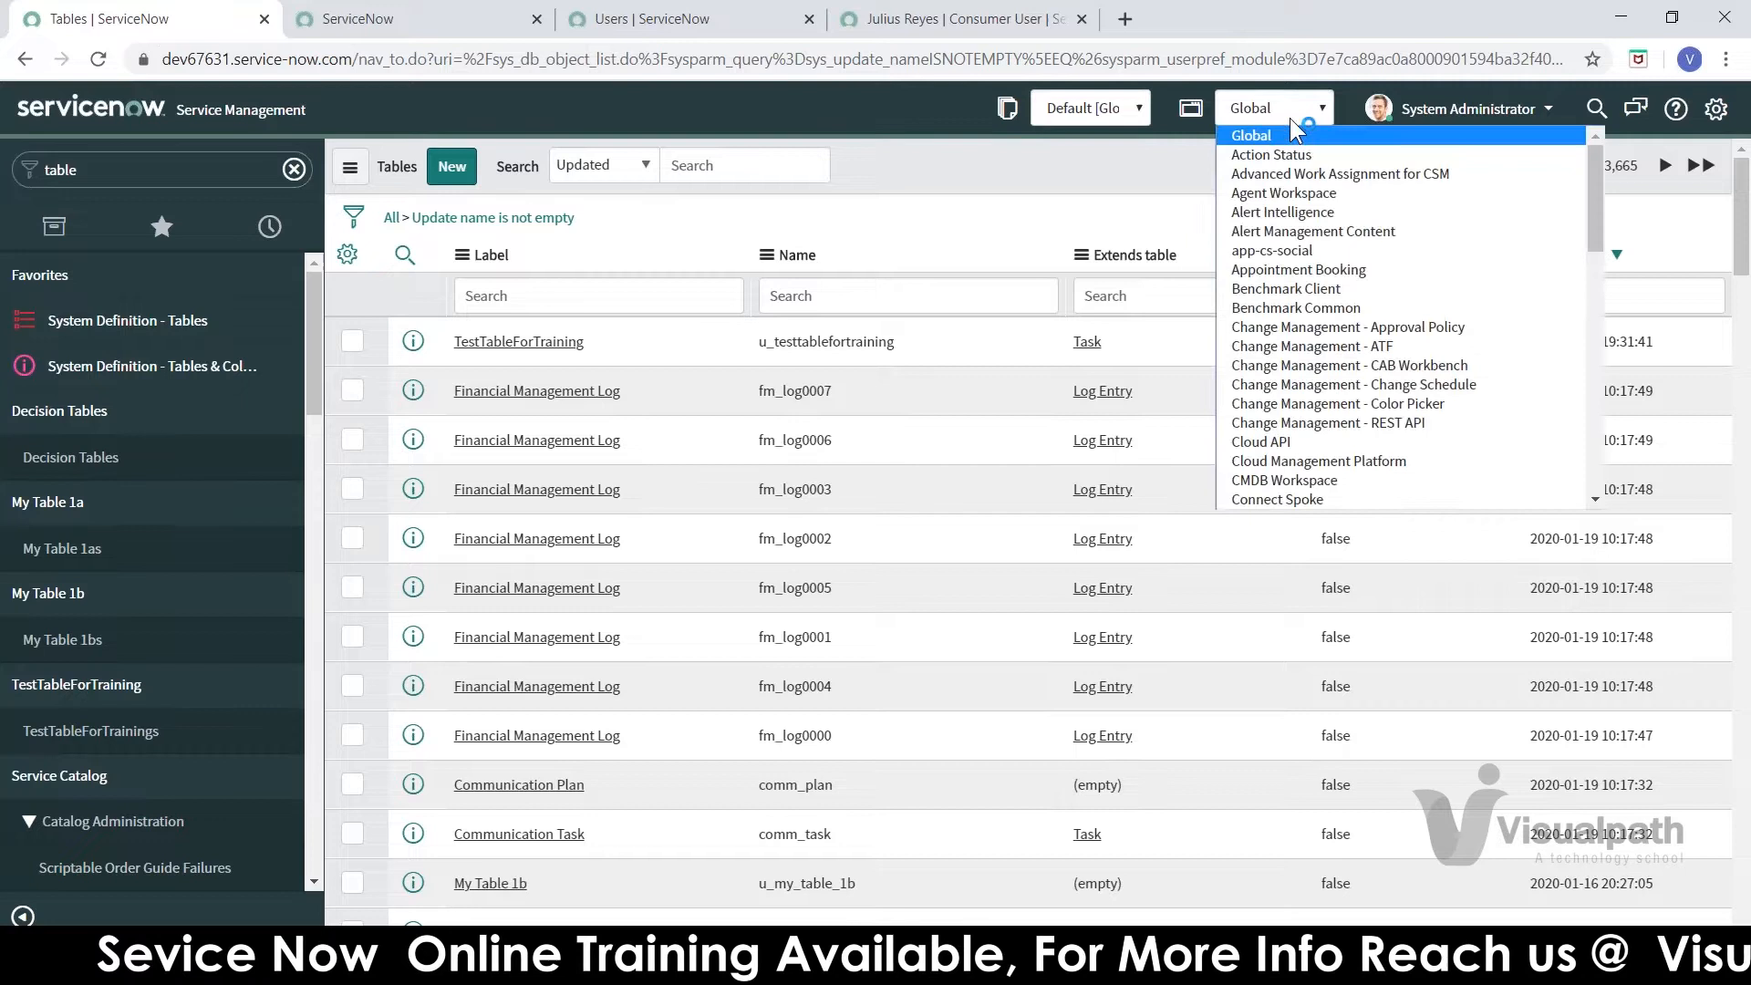
pyautogui.click(1116, 113)
pyautogui.click(1116, 113)
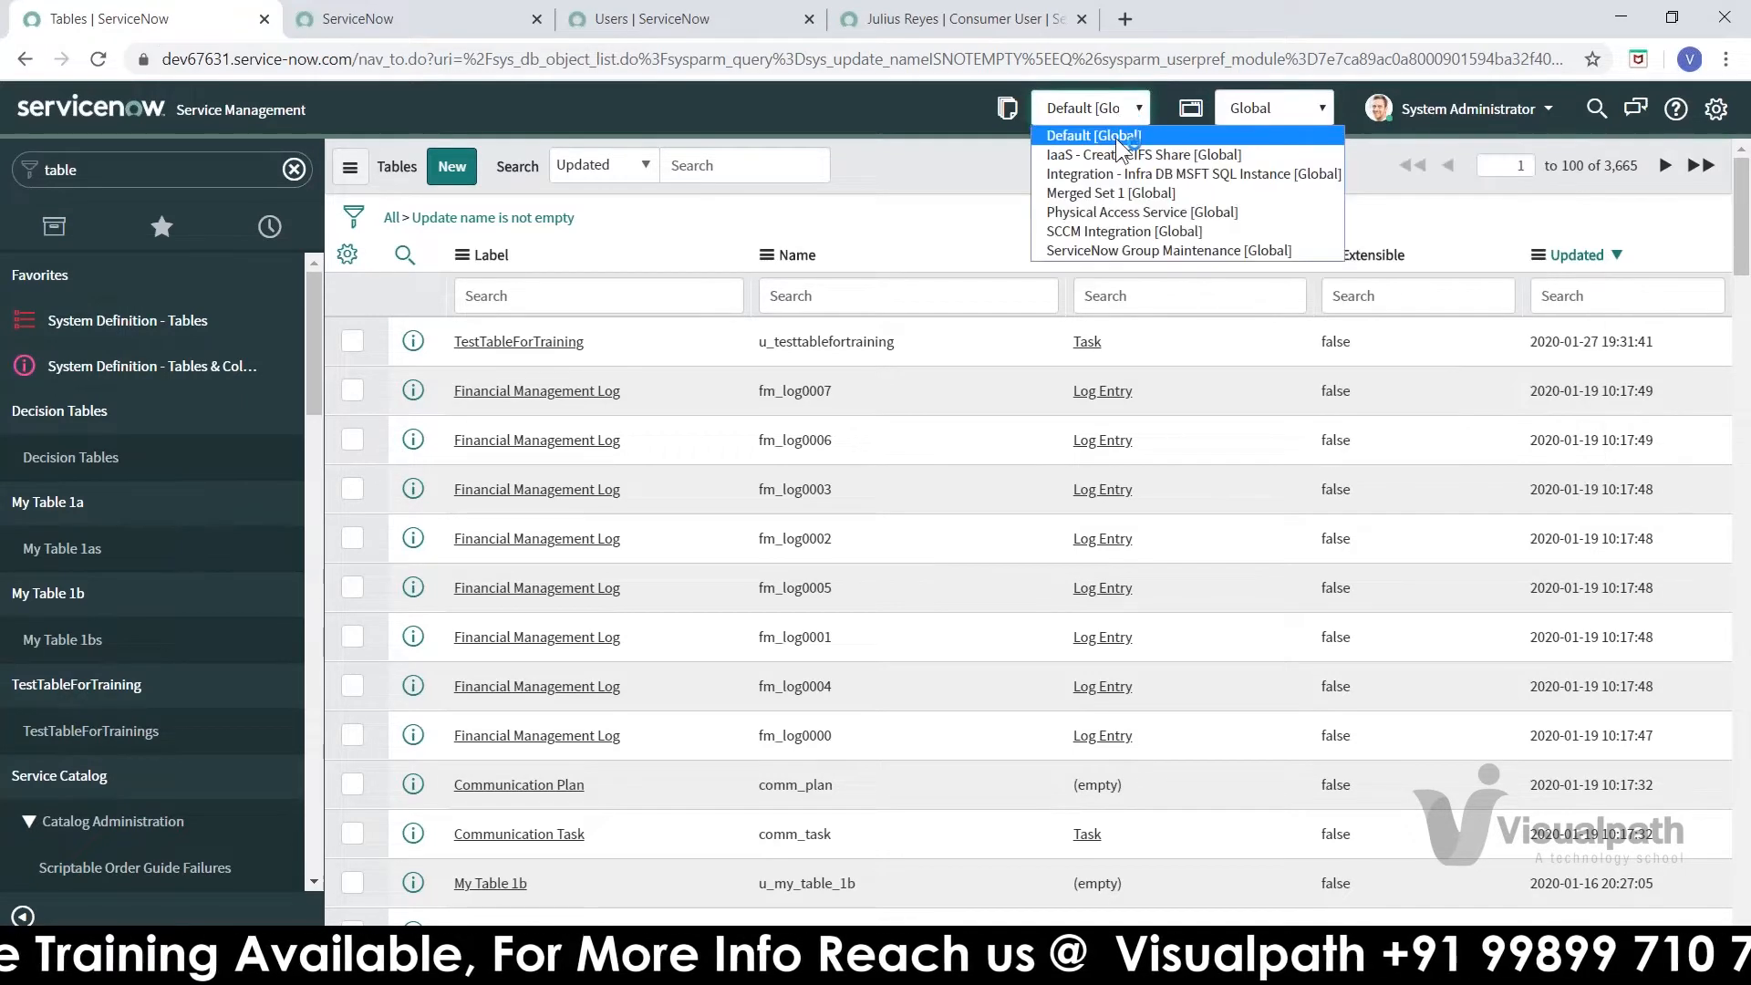
pyautogui.click(960, 160)
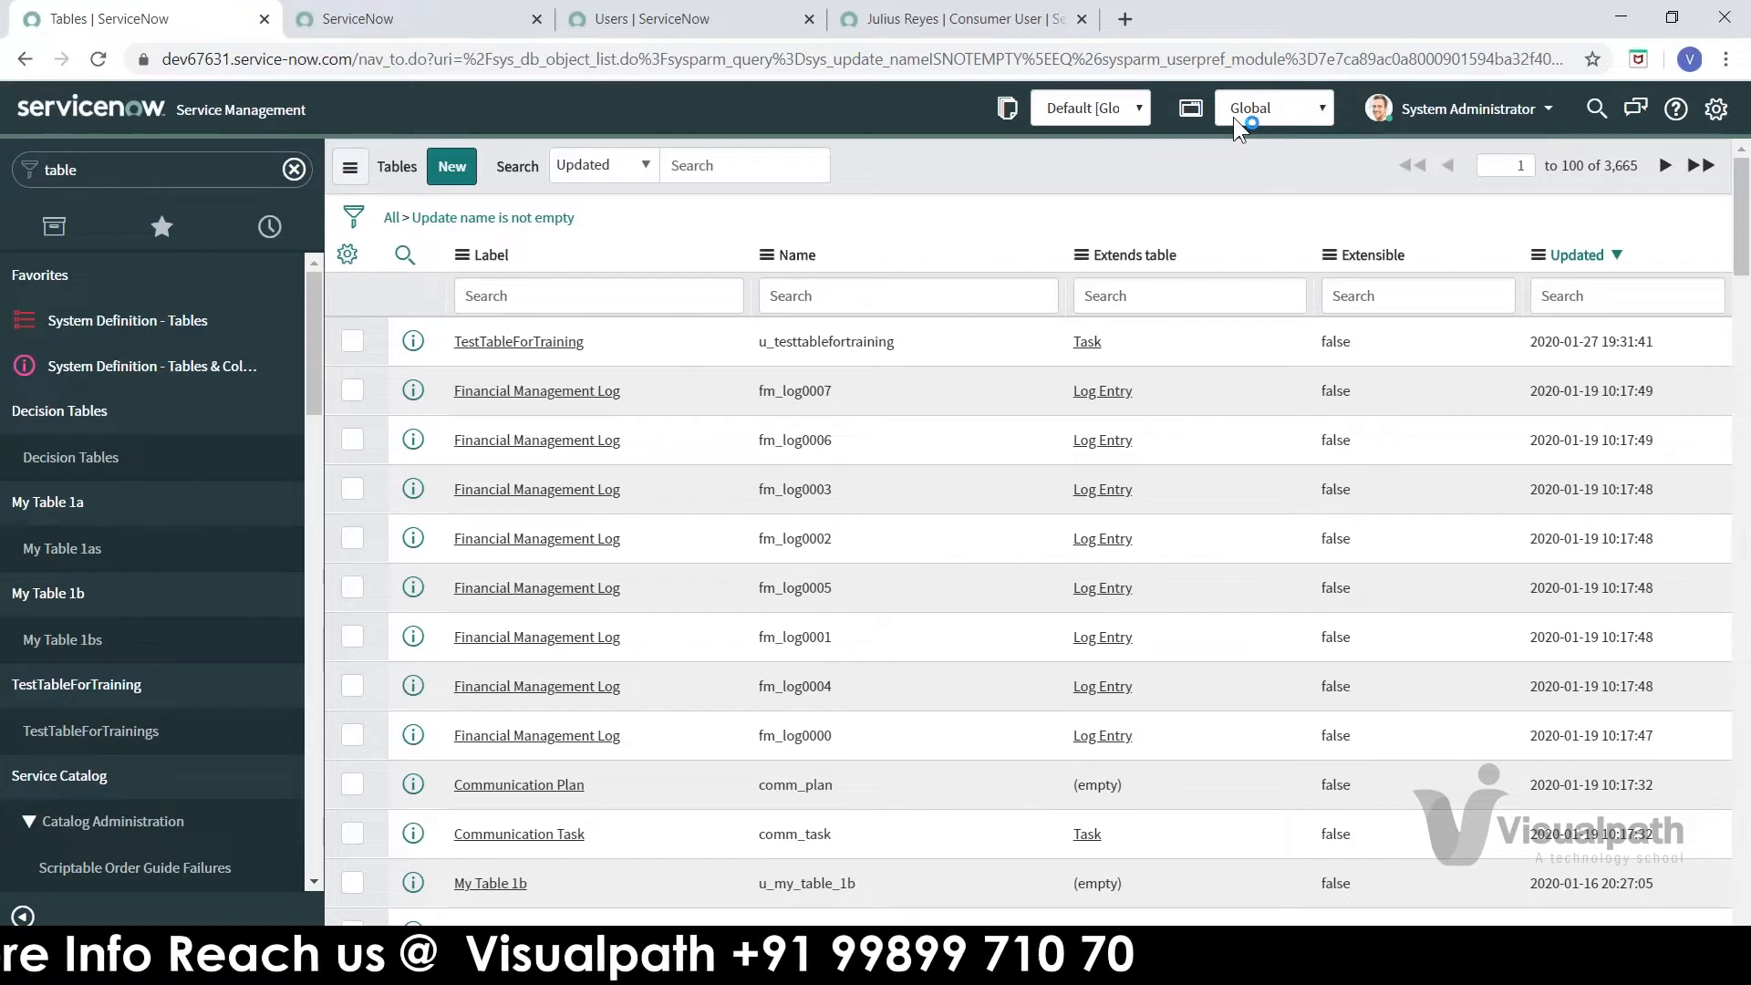
# - Switch the application scope to Change Management - ATF and check which update sets are offered for it
pyautogui.click(1233, 117)
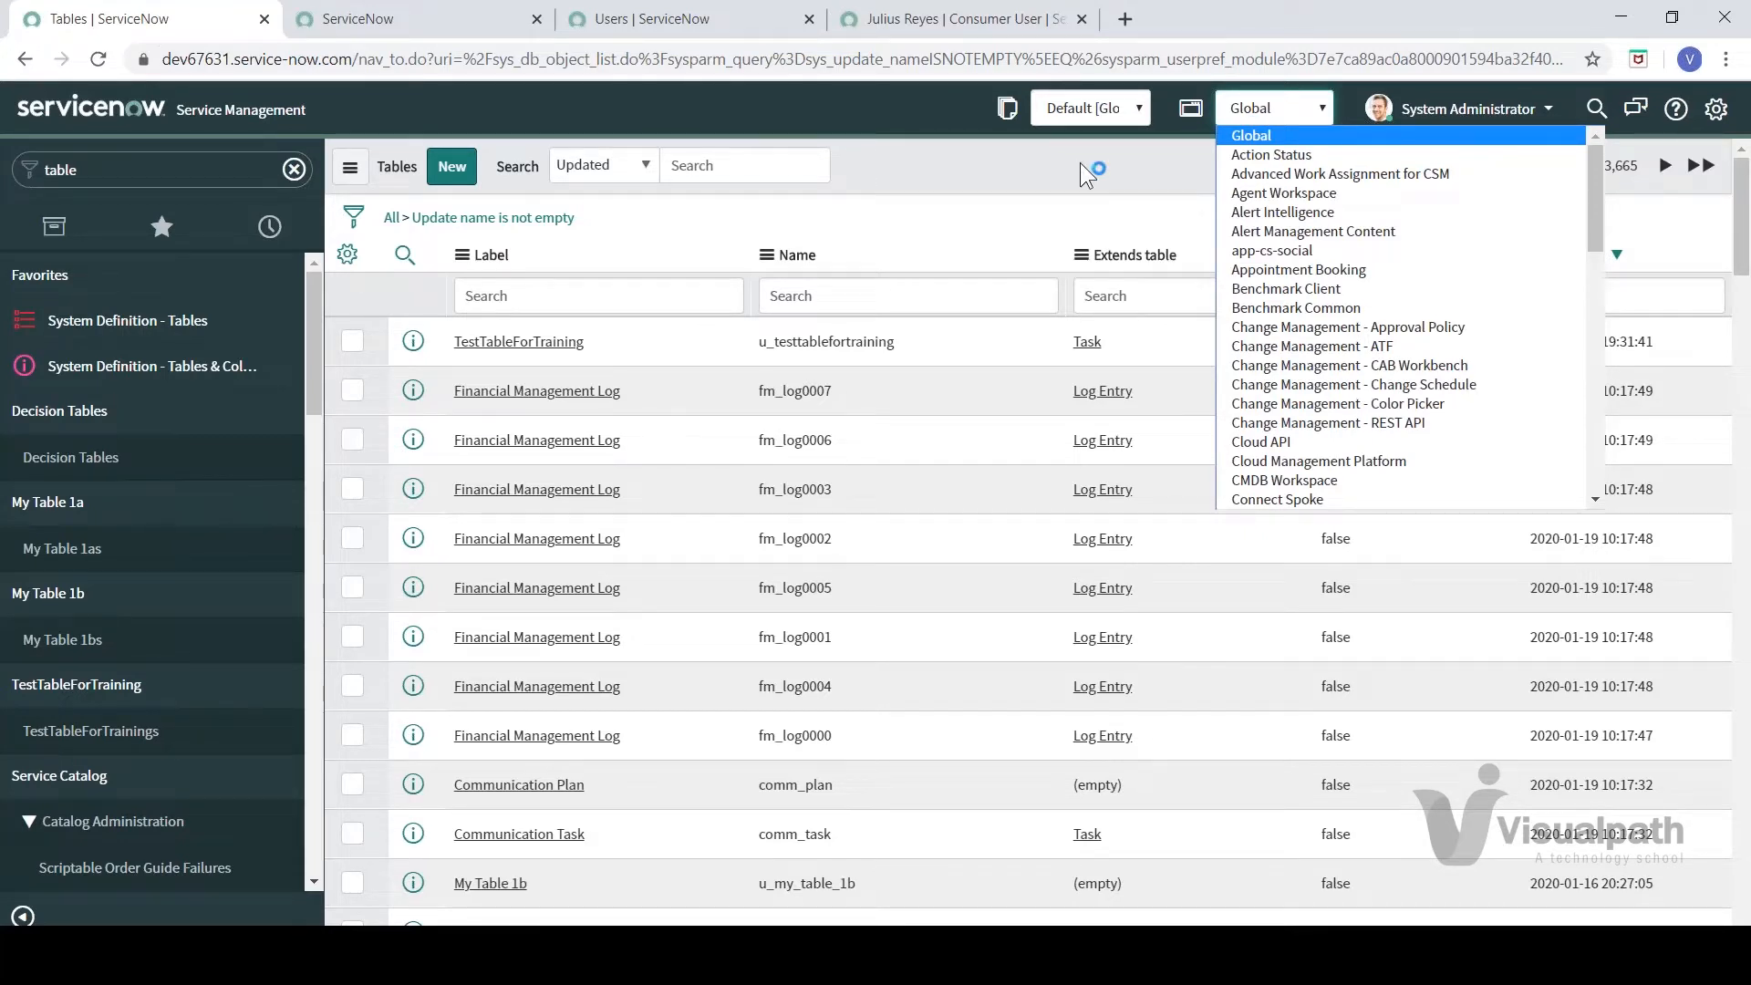
pyautogui.click(1333, 347)
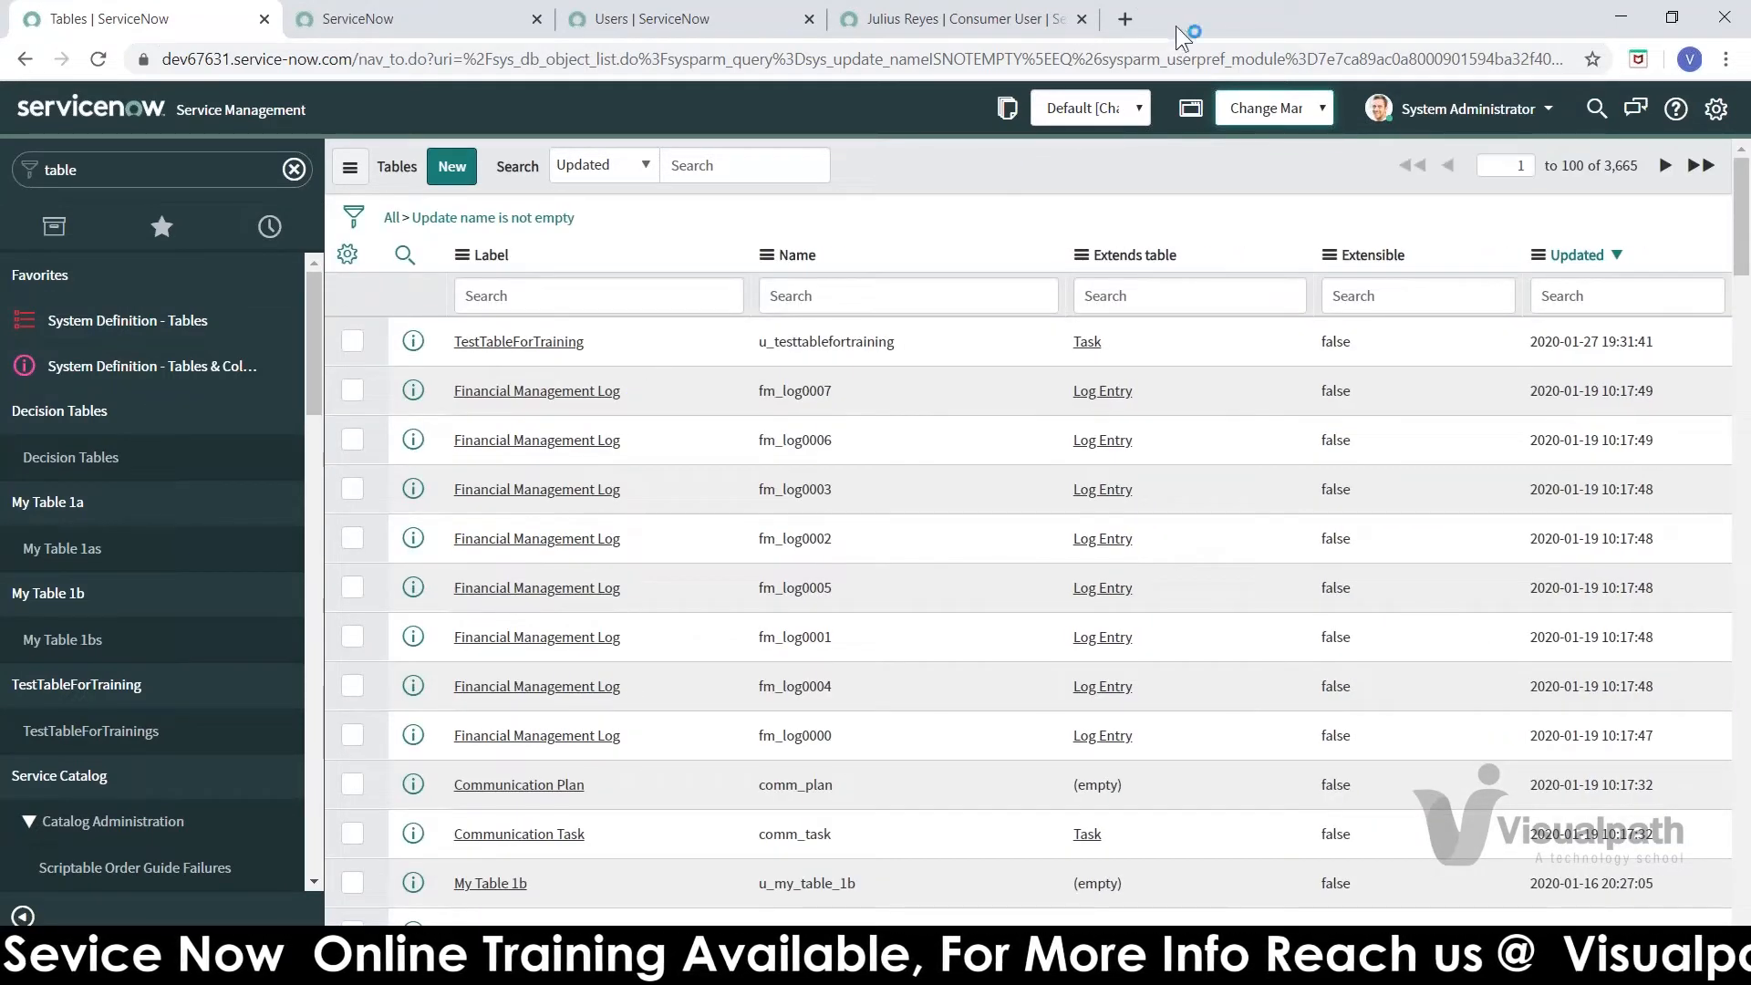
pyautogui.click(1125, 104)
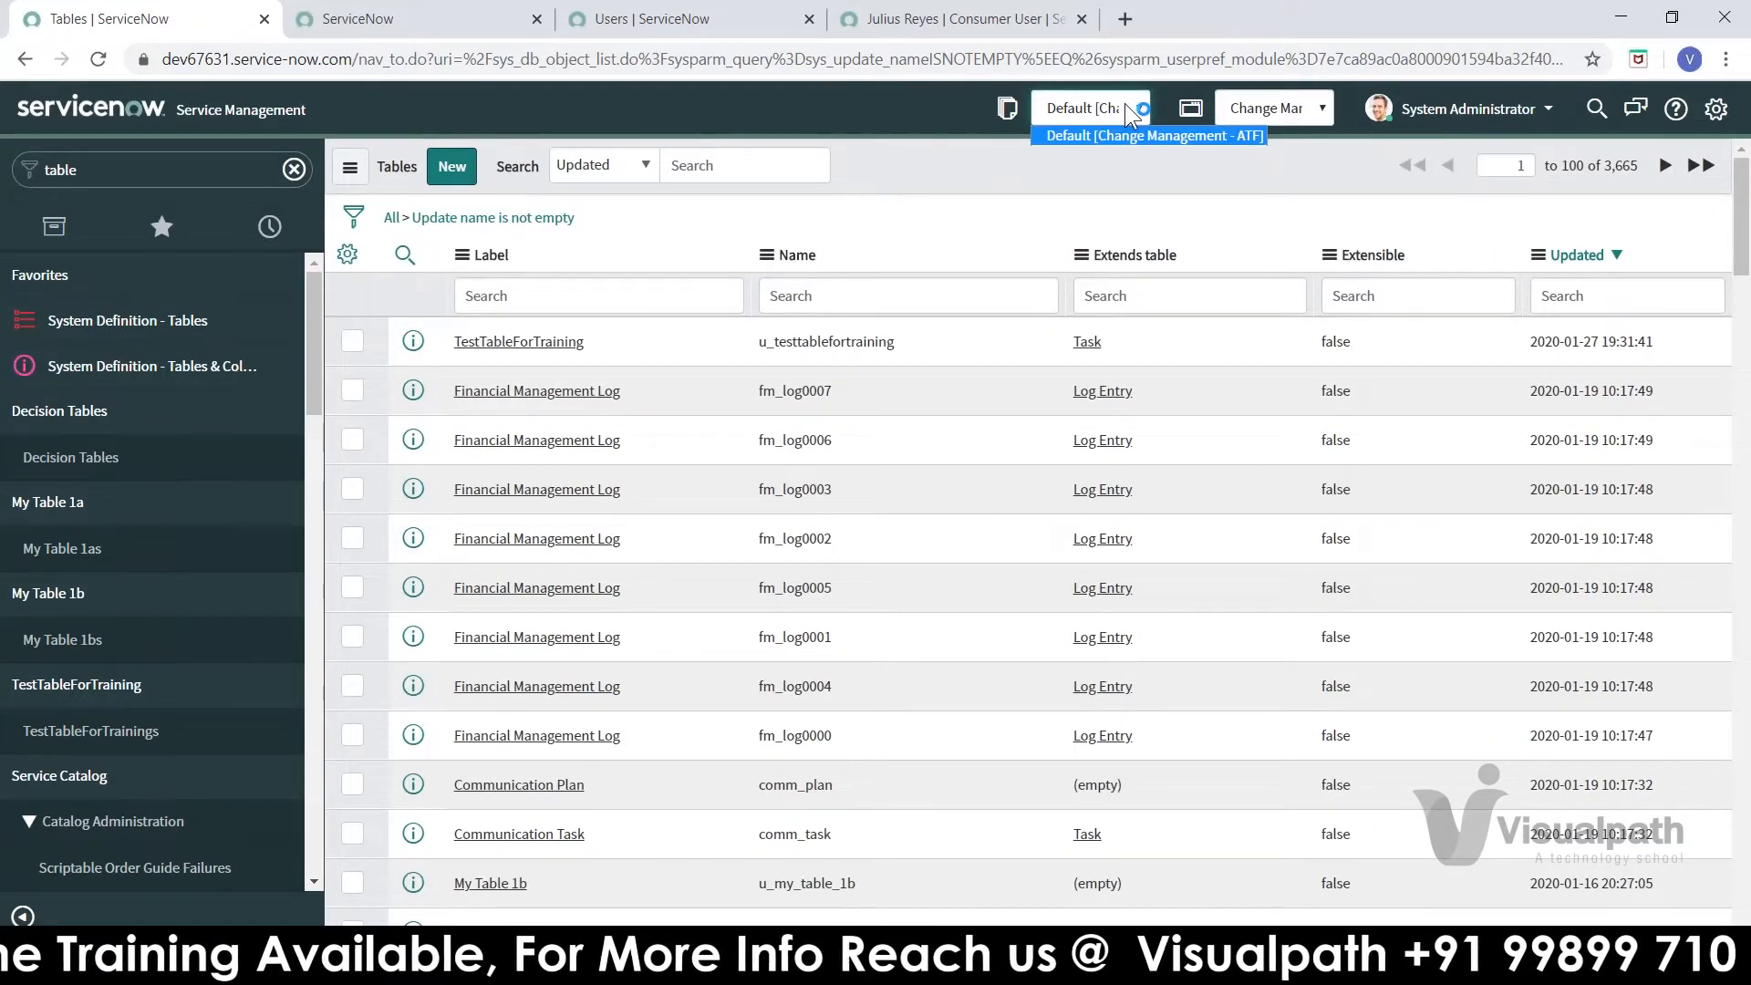
pyautogui.click(1267, 108)
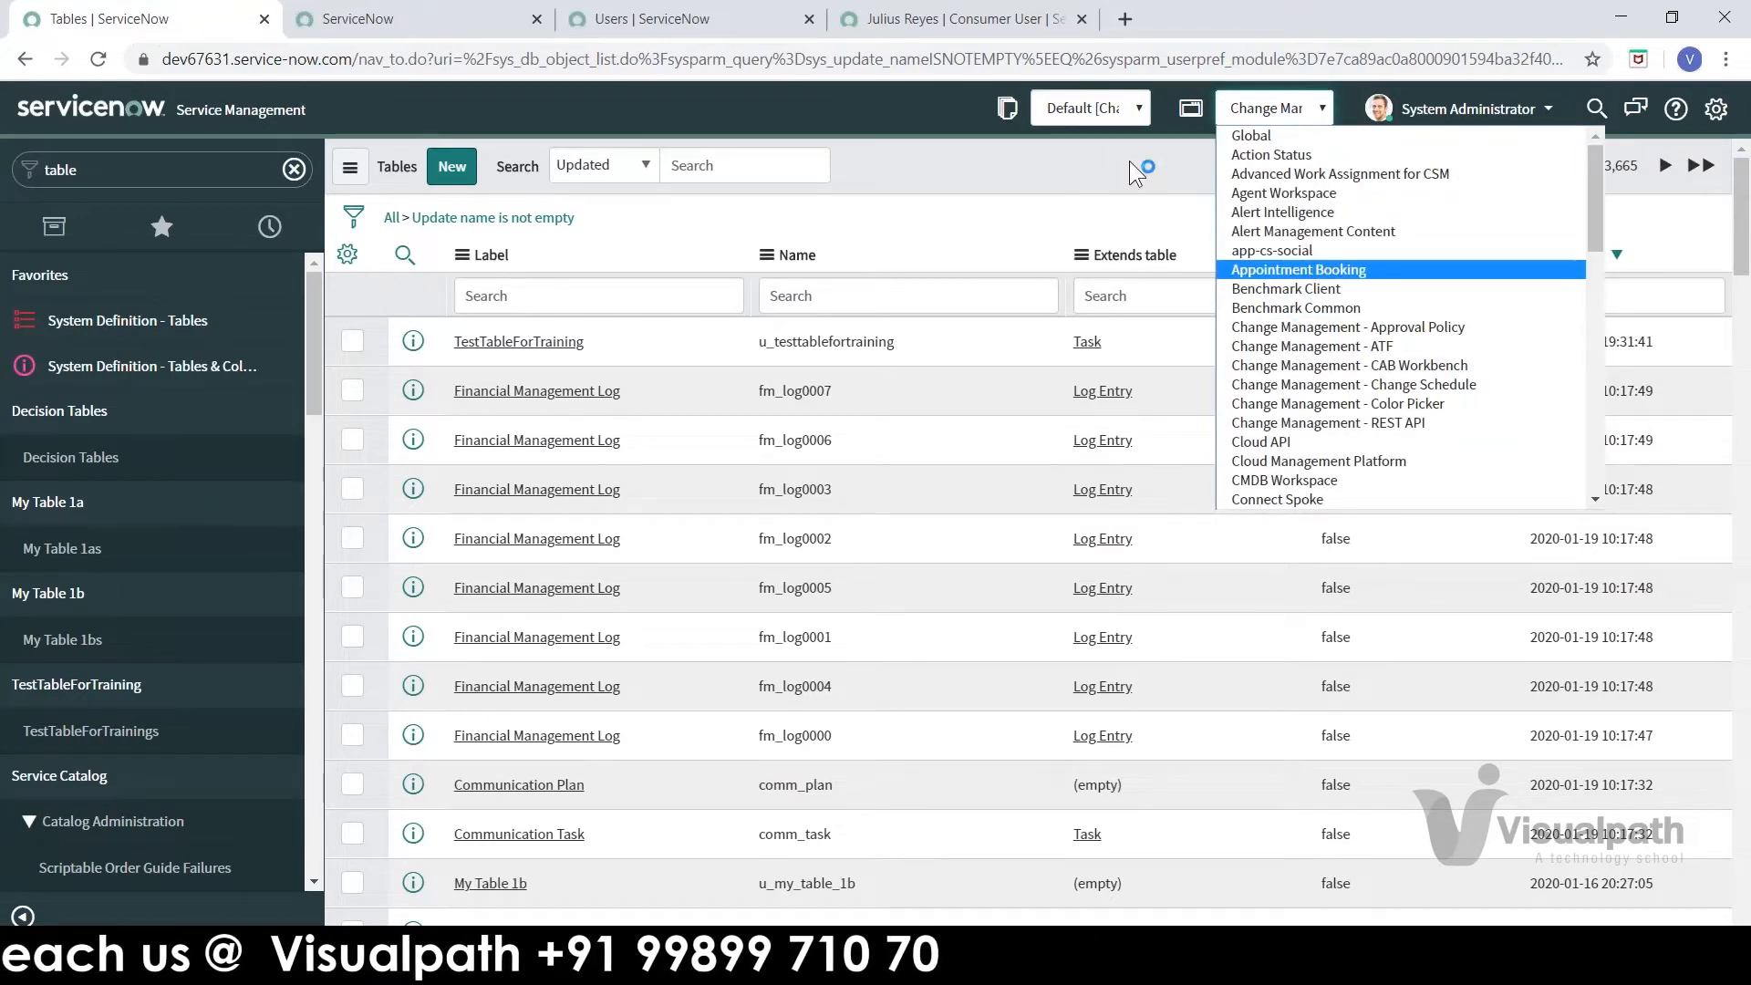
pyautogui.click(1096, 117)
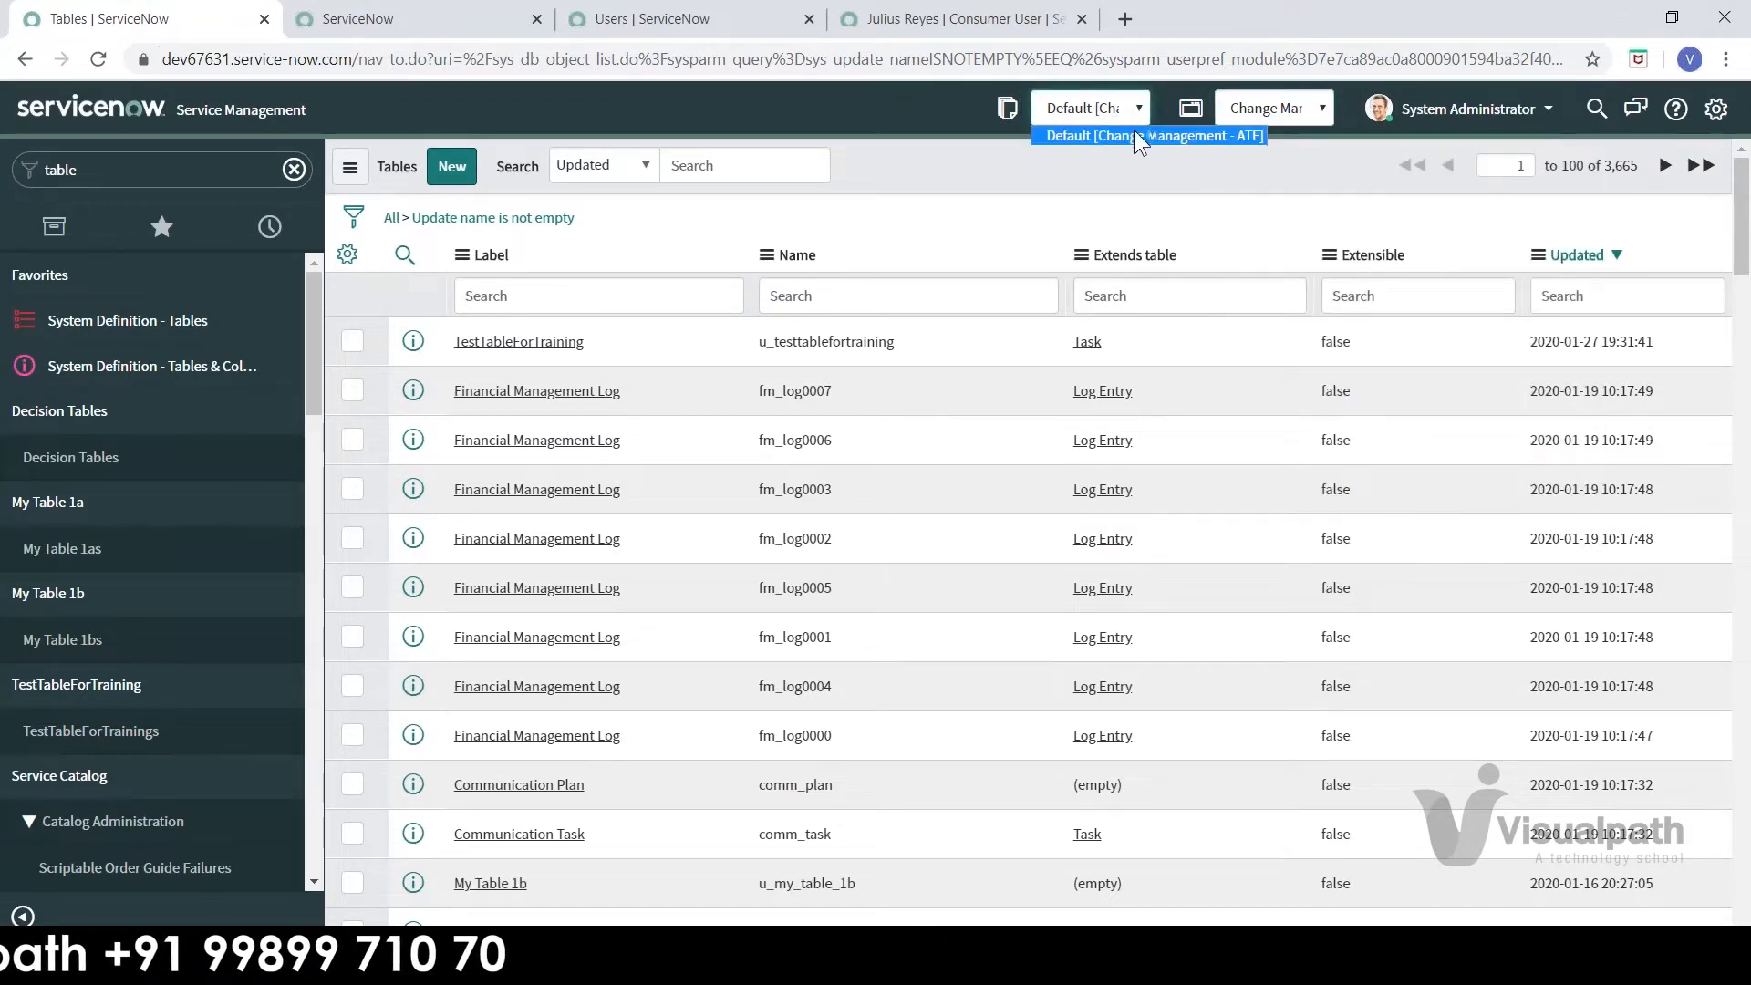
# - Open the Default update set record of Change Management - ATF, load its related lists, and review its customer updates and update set logs
pyautogui.click(1161, 166)
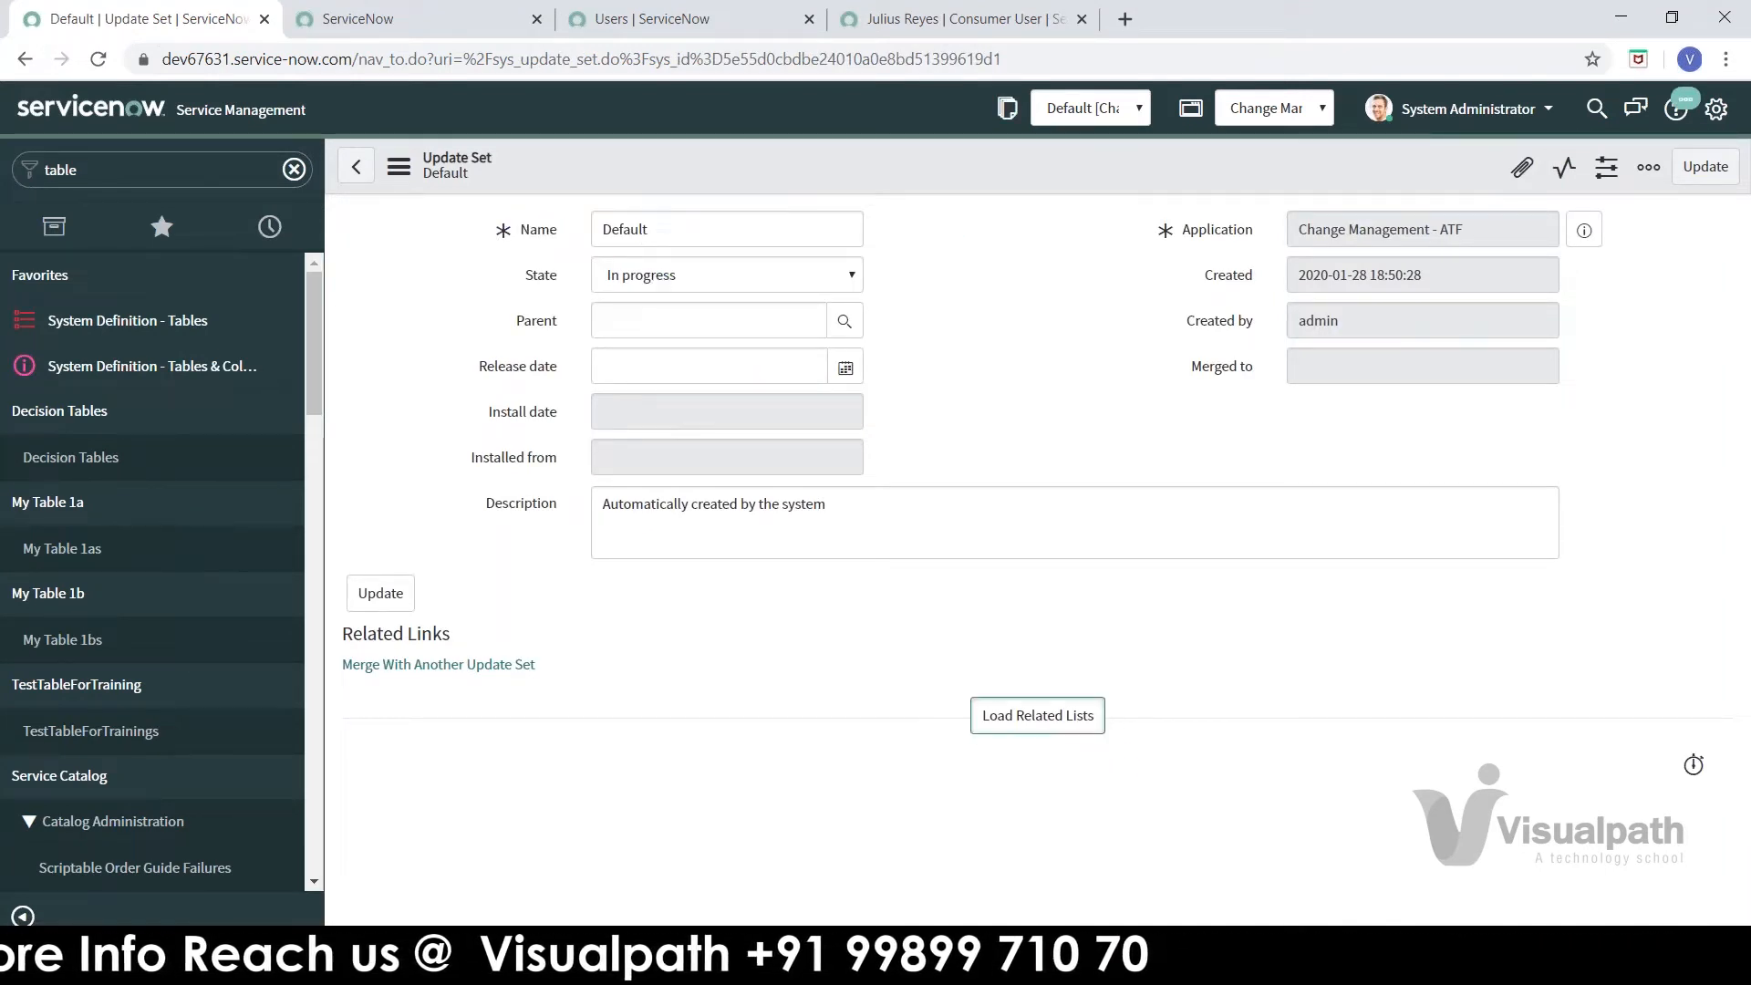
pyautogui.click(1037, 715)
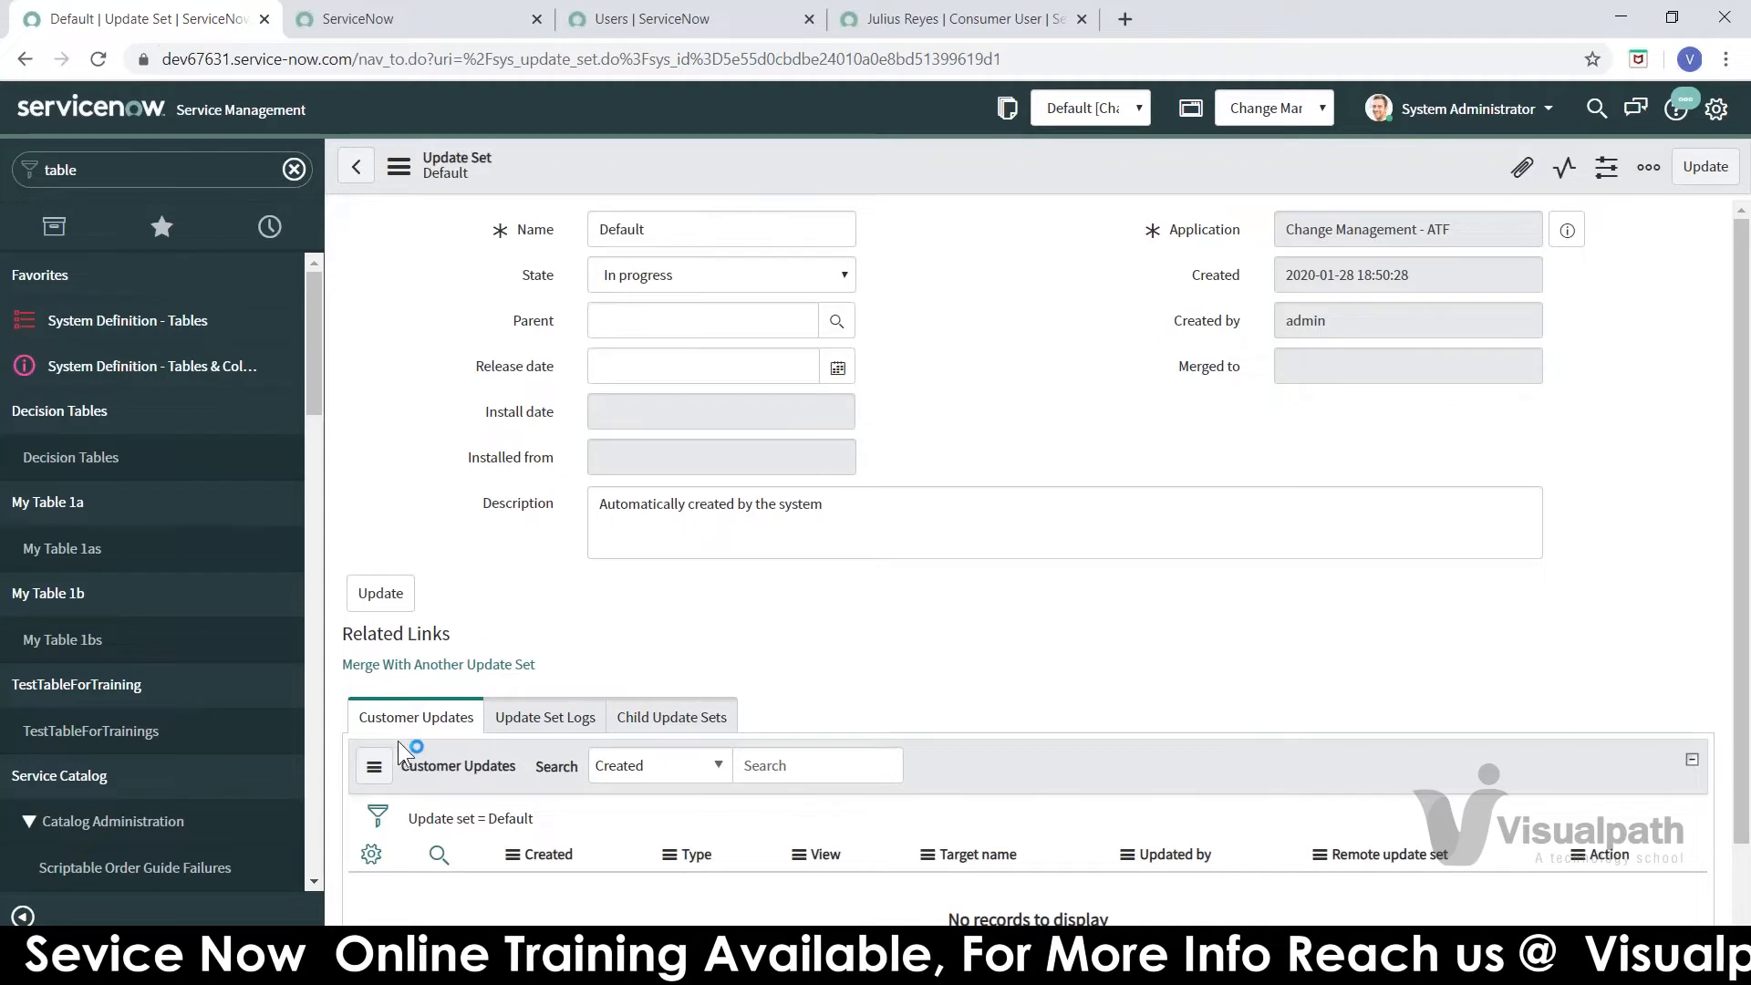
pyautogui.click(547, 718)
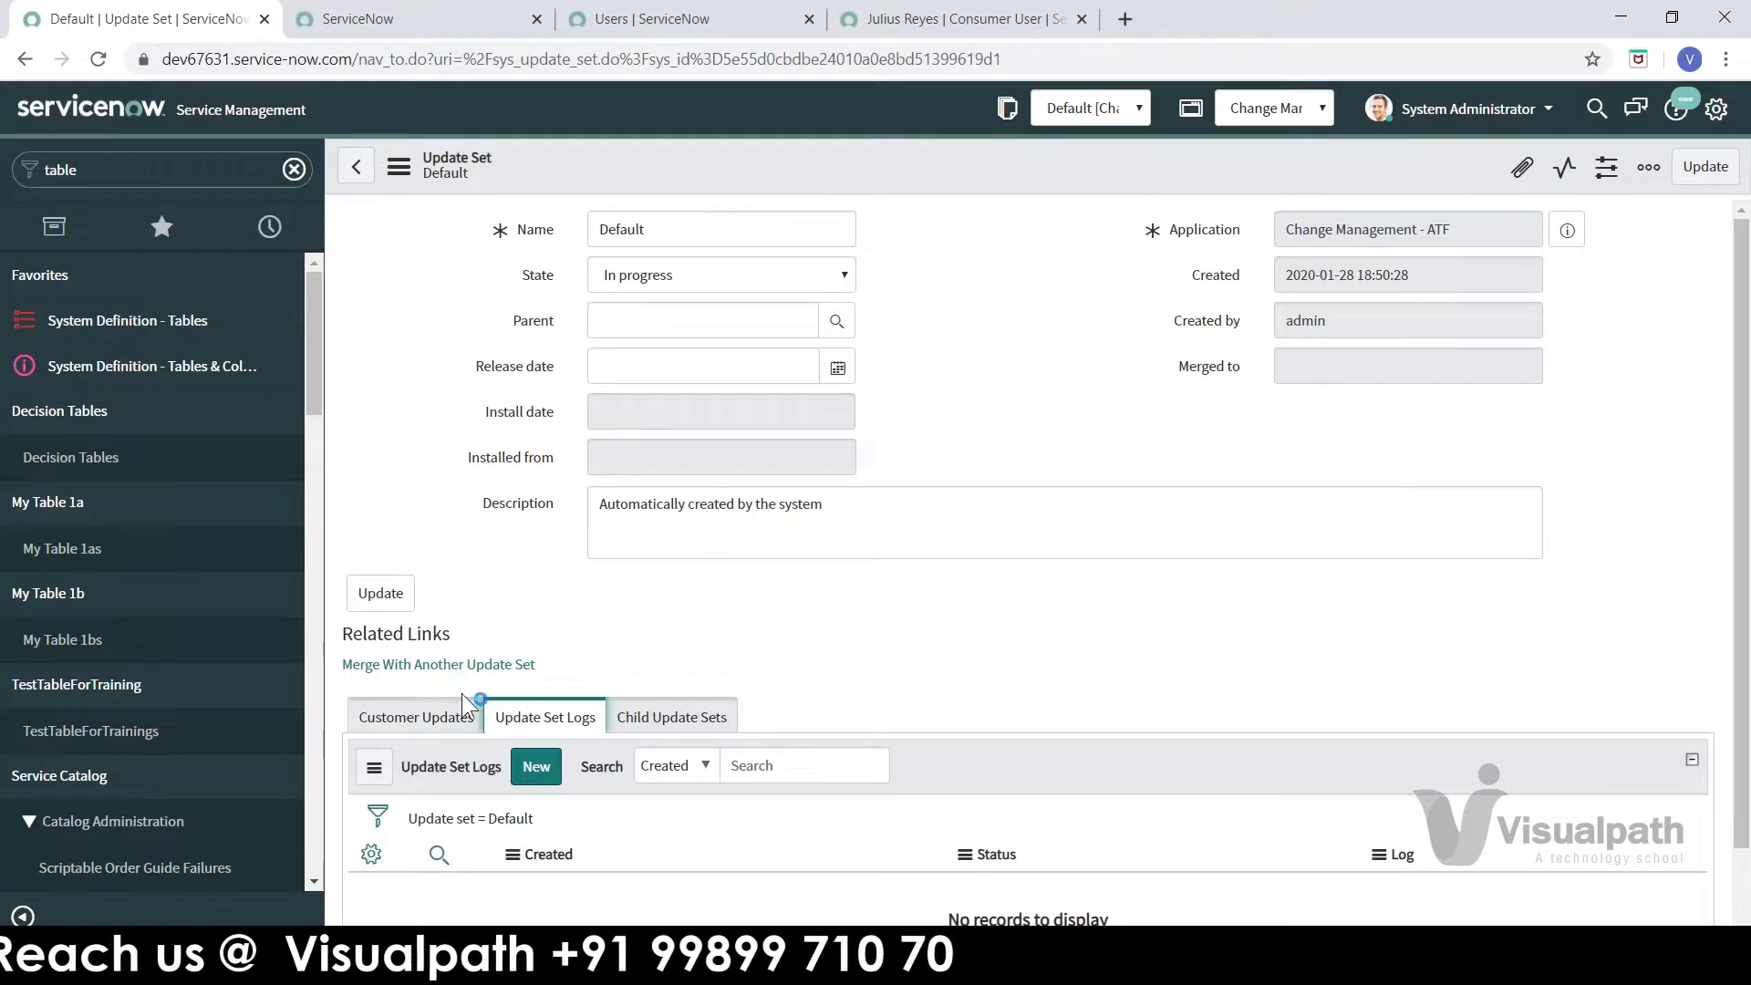
pyautogui.click(430, 721)
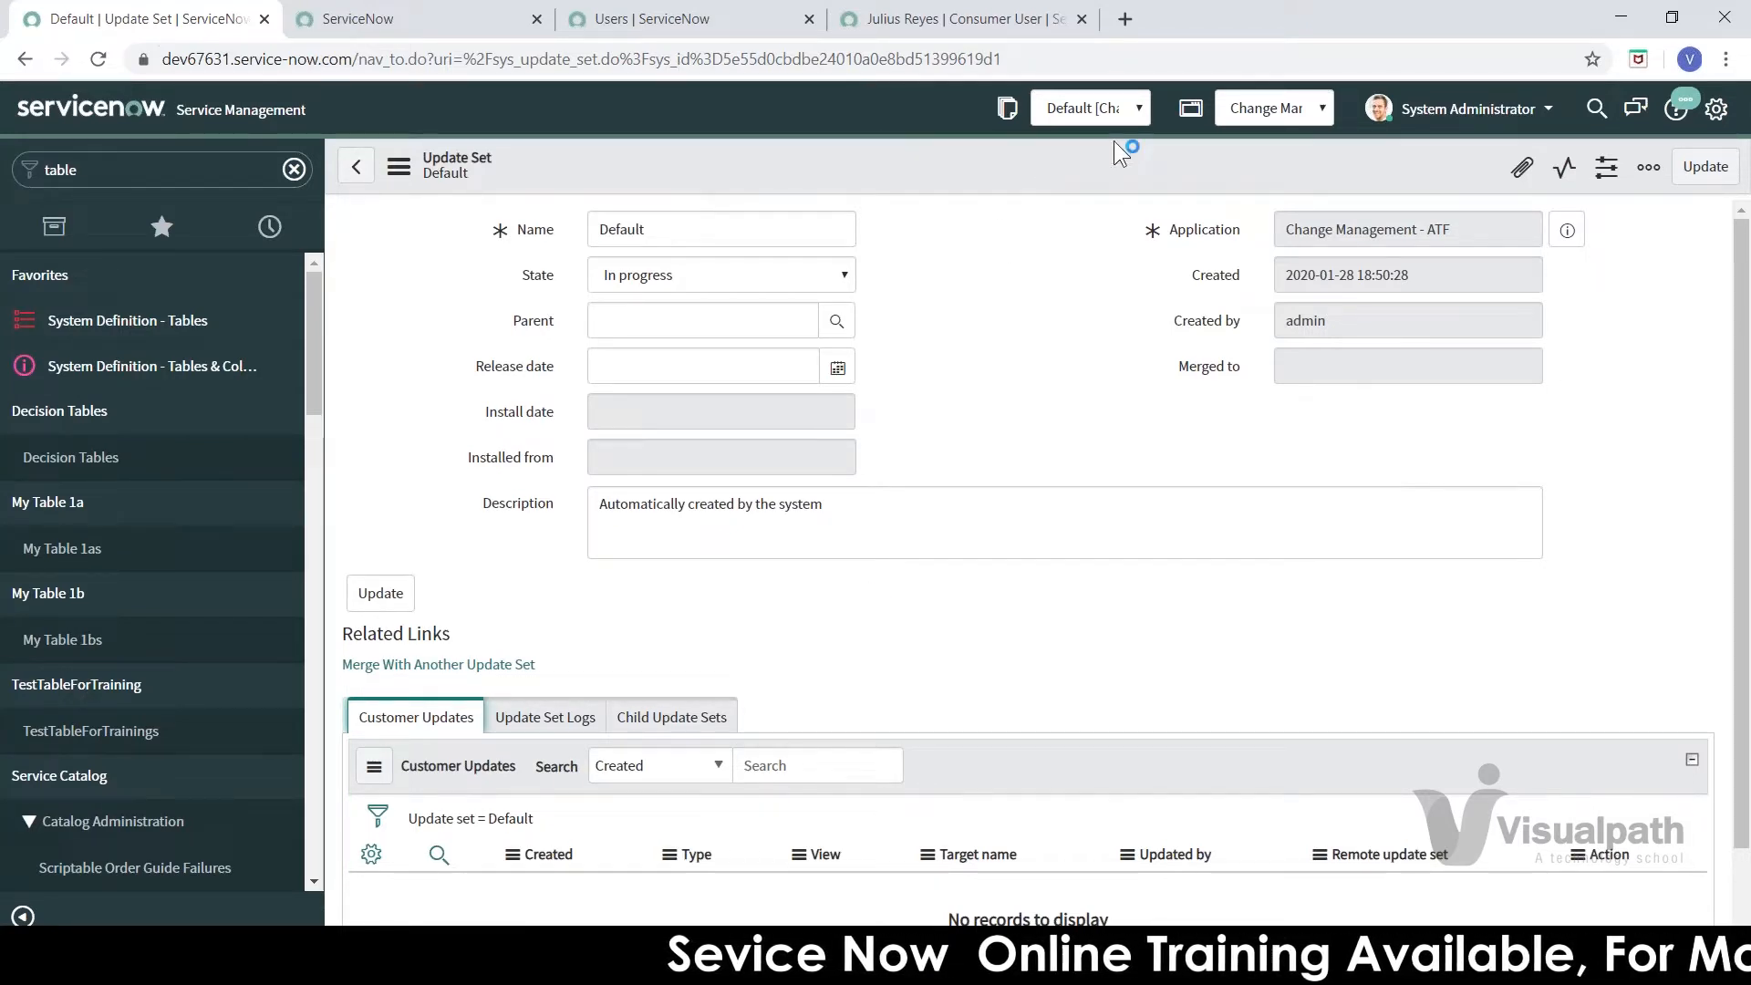
# - Switch the application scope back to Global and review its available update sets, keeping Default as the current one
pyautogui.click(1285, 107)
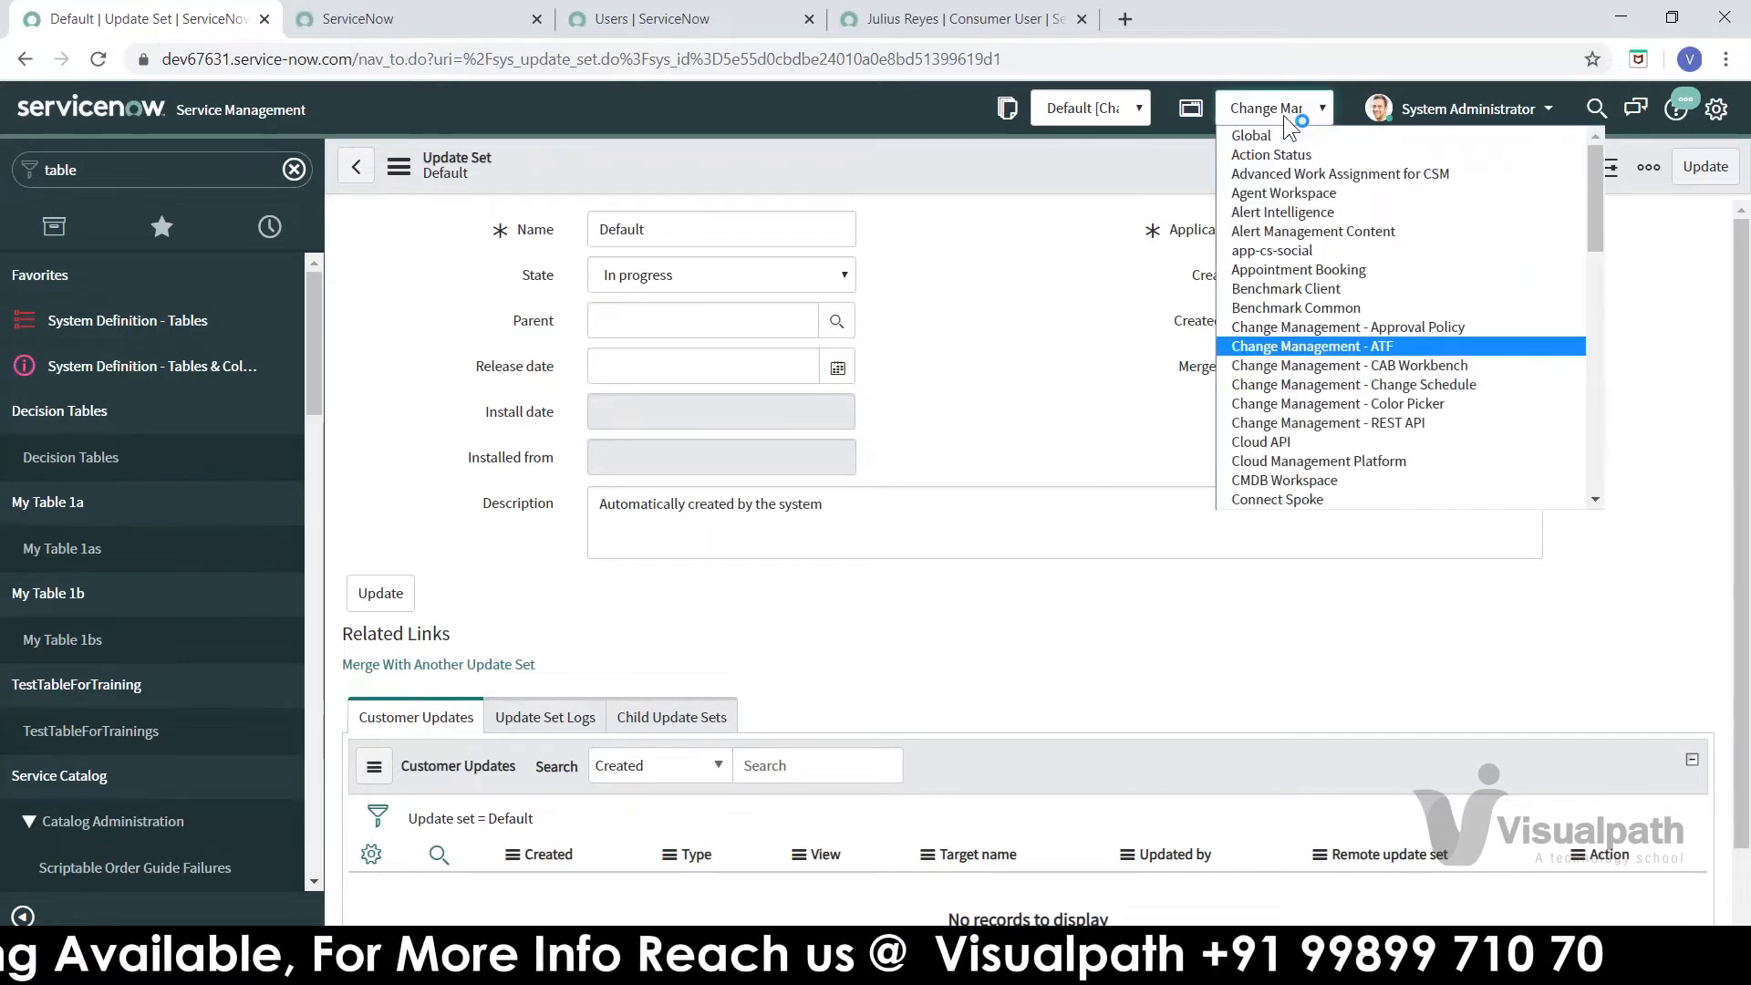
pyautogui.click(1282, 132)
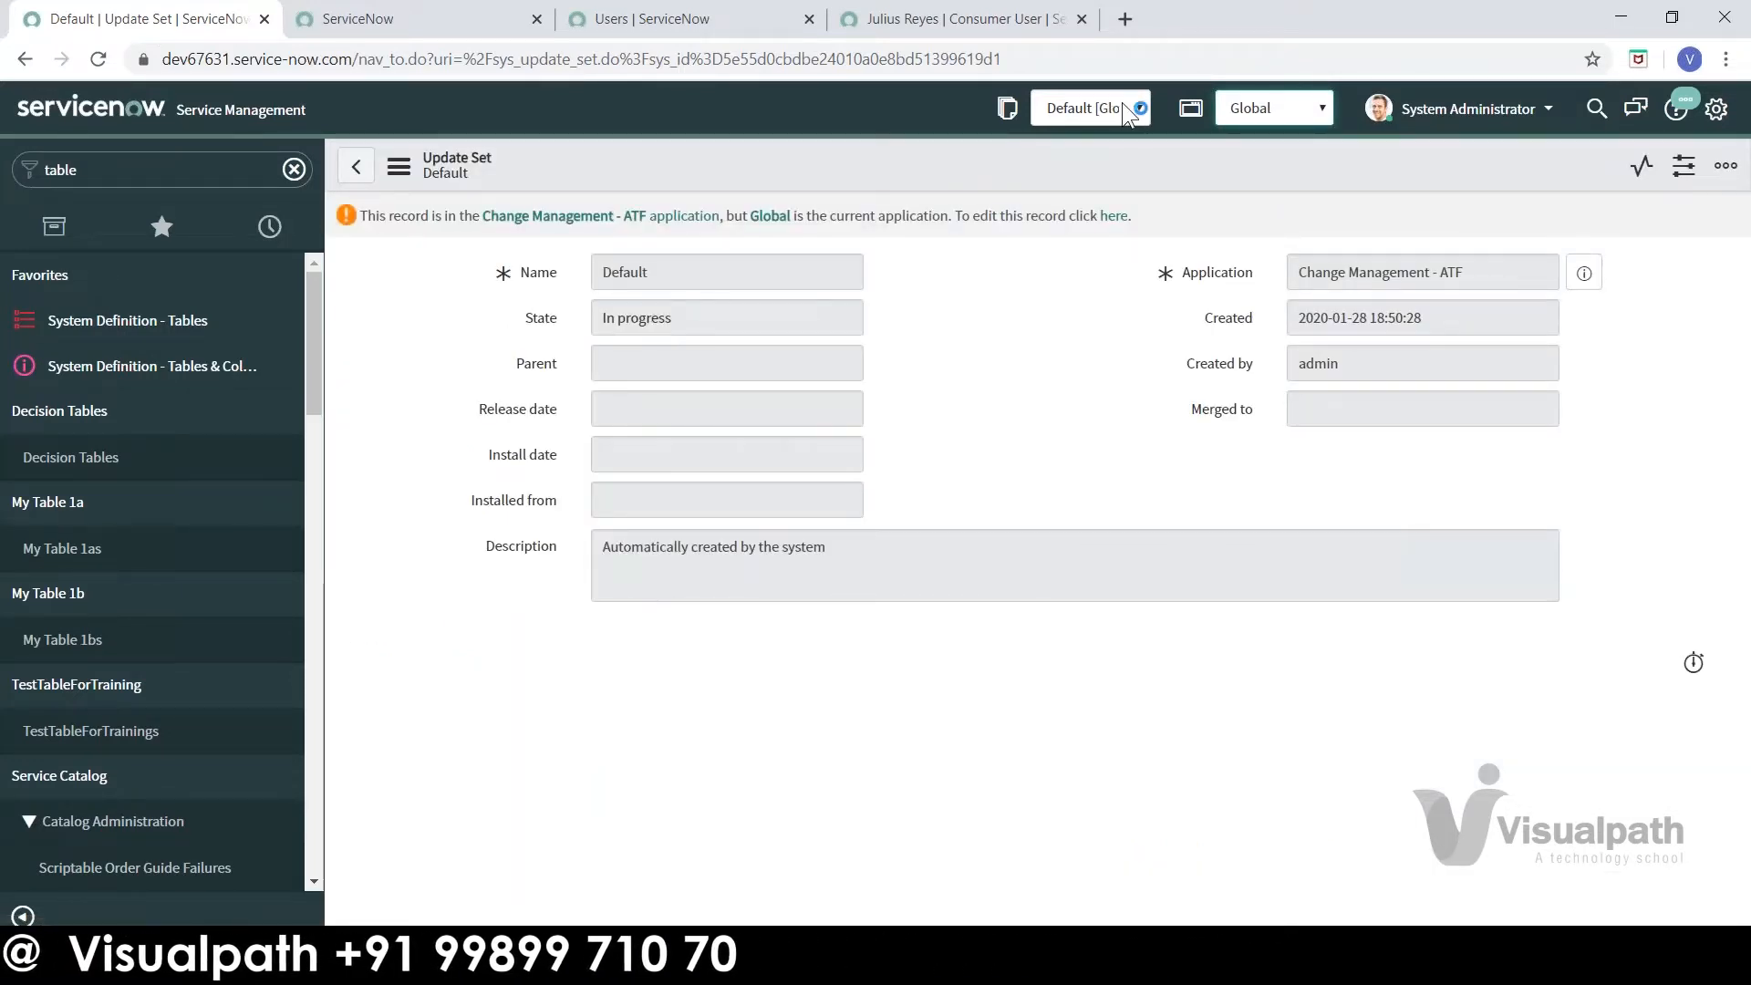
pyautogui.click(1121, 105)
pyautogui.click(1122, 136)
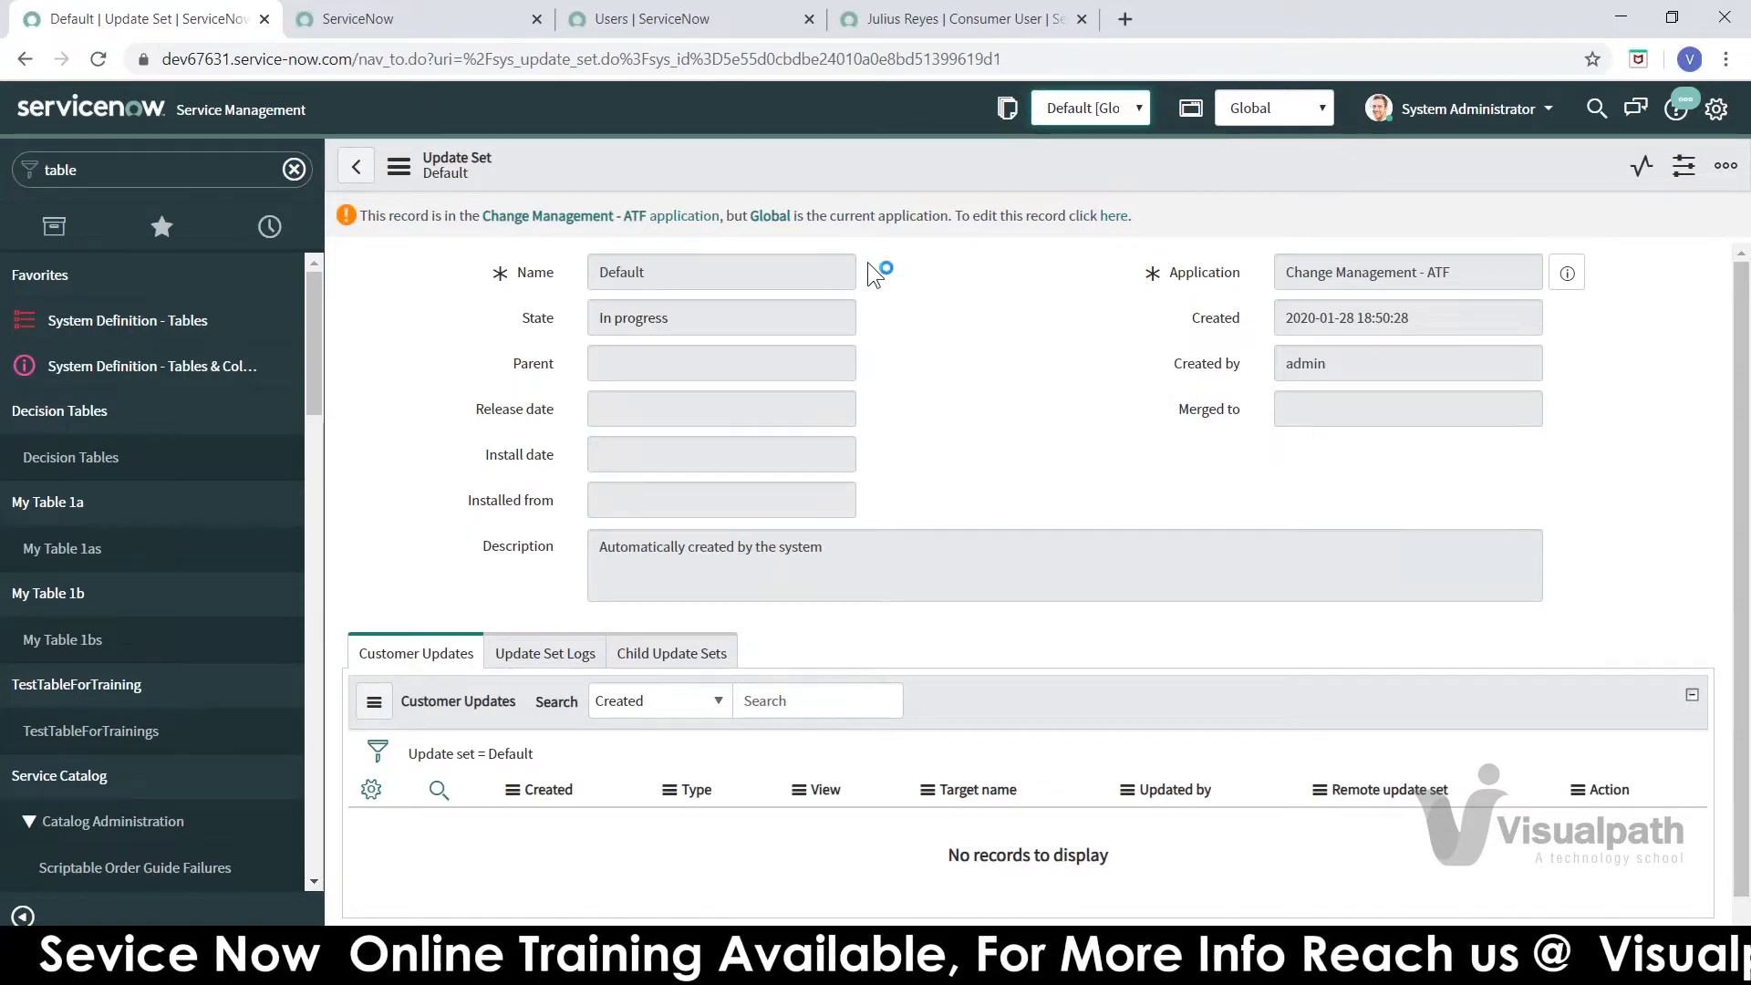
pyautogui.click(1049, 113)
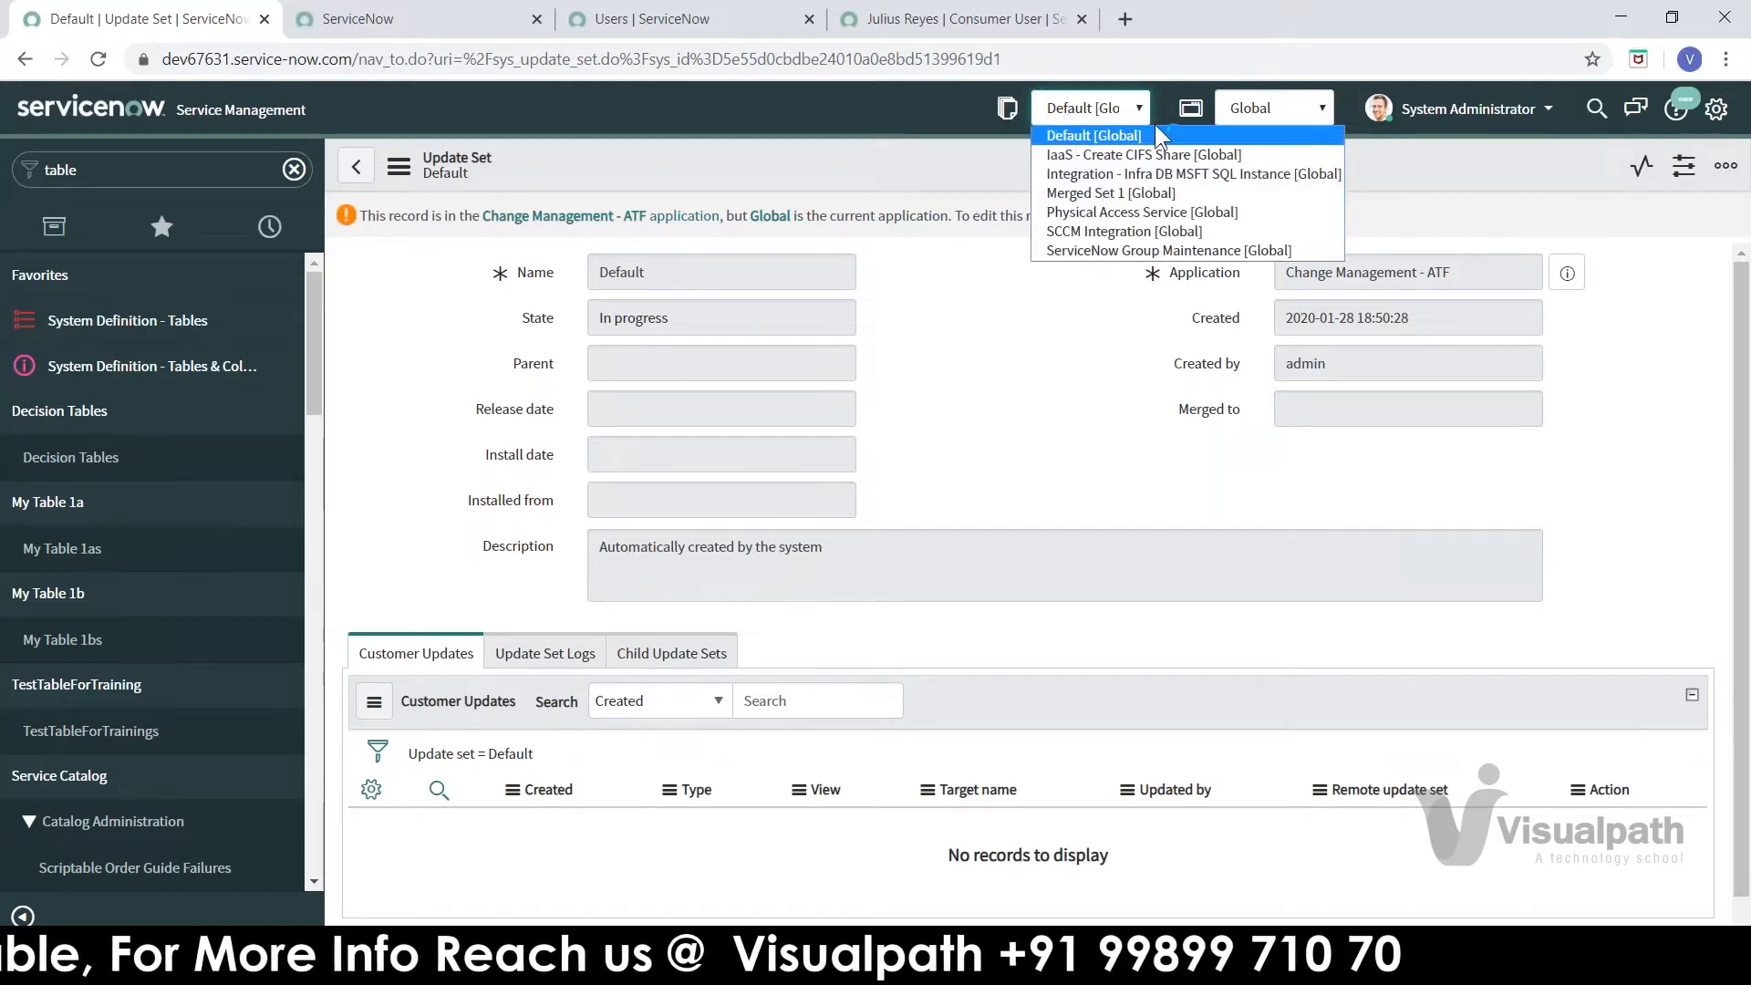
pyautogui.click(910, 119)
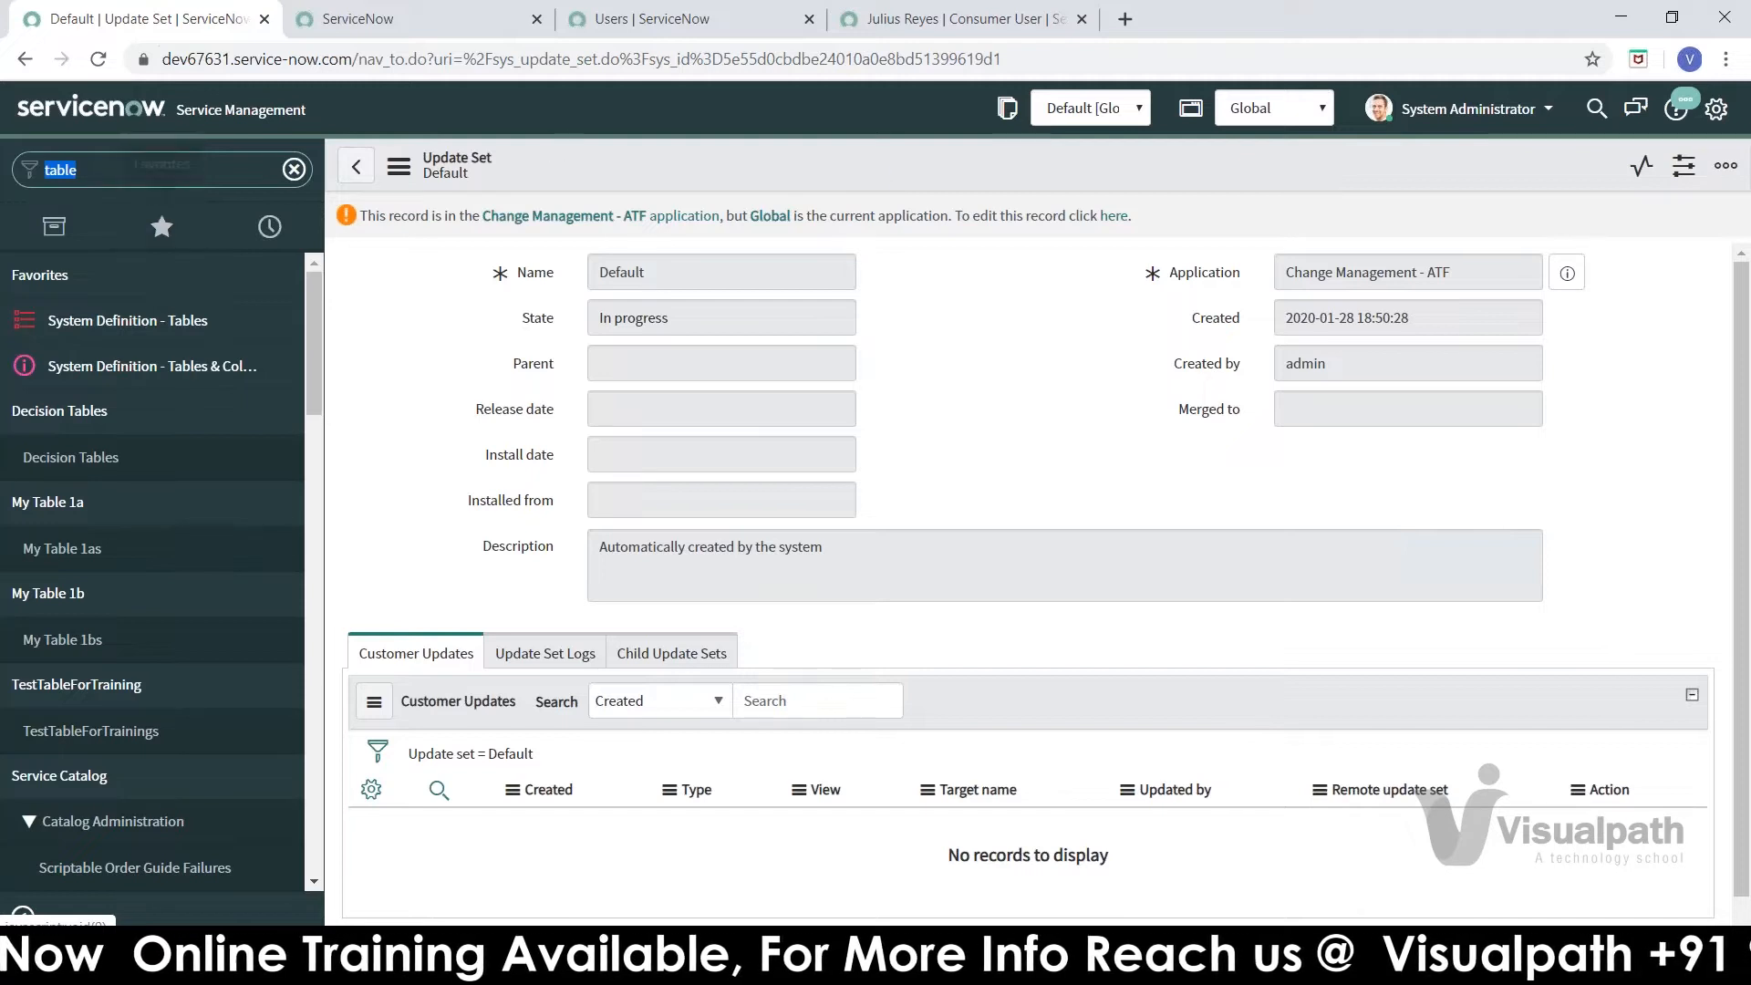
# - Examine the open Default update set record's Name field alongside the update sets offered for Global, keeping Default selected
pyautogui.click(666, 273)
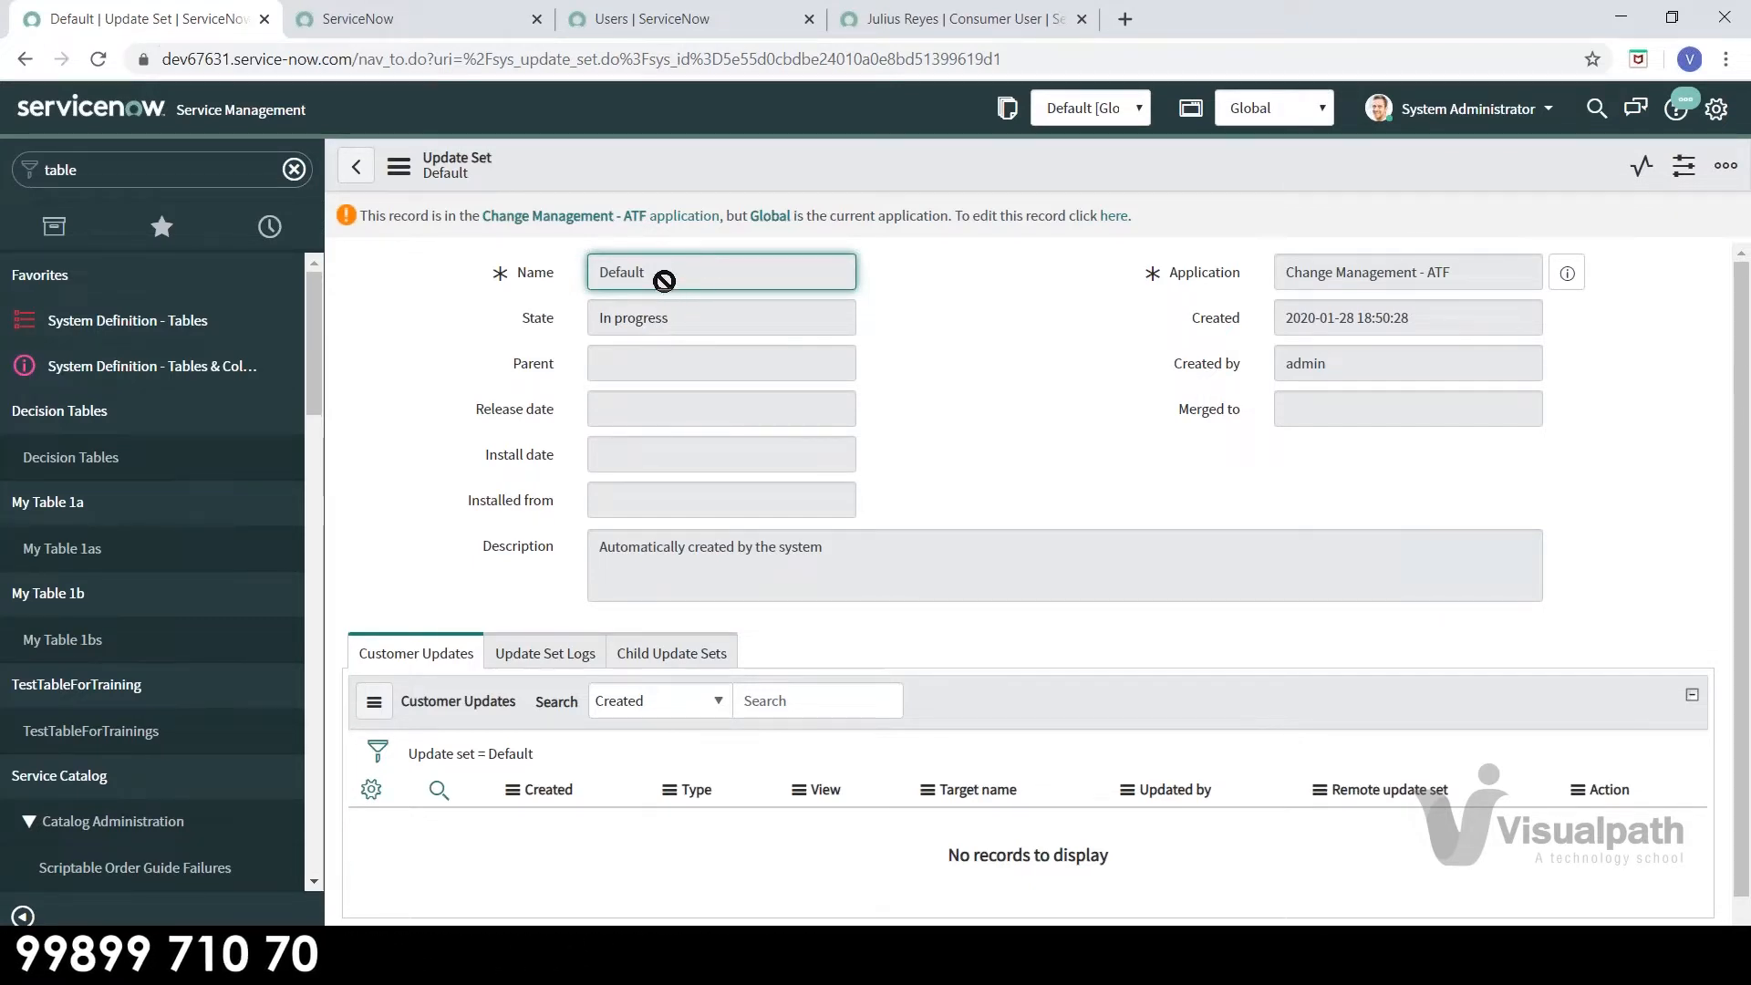
pyautogui.click(1049, 106)
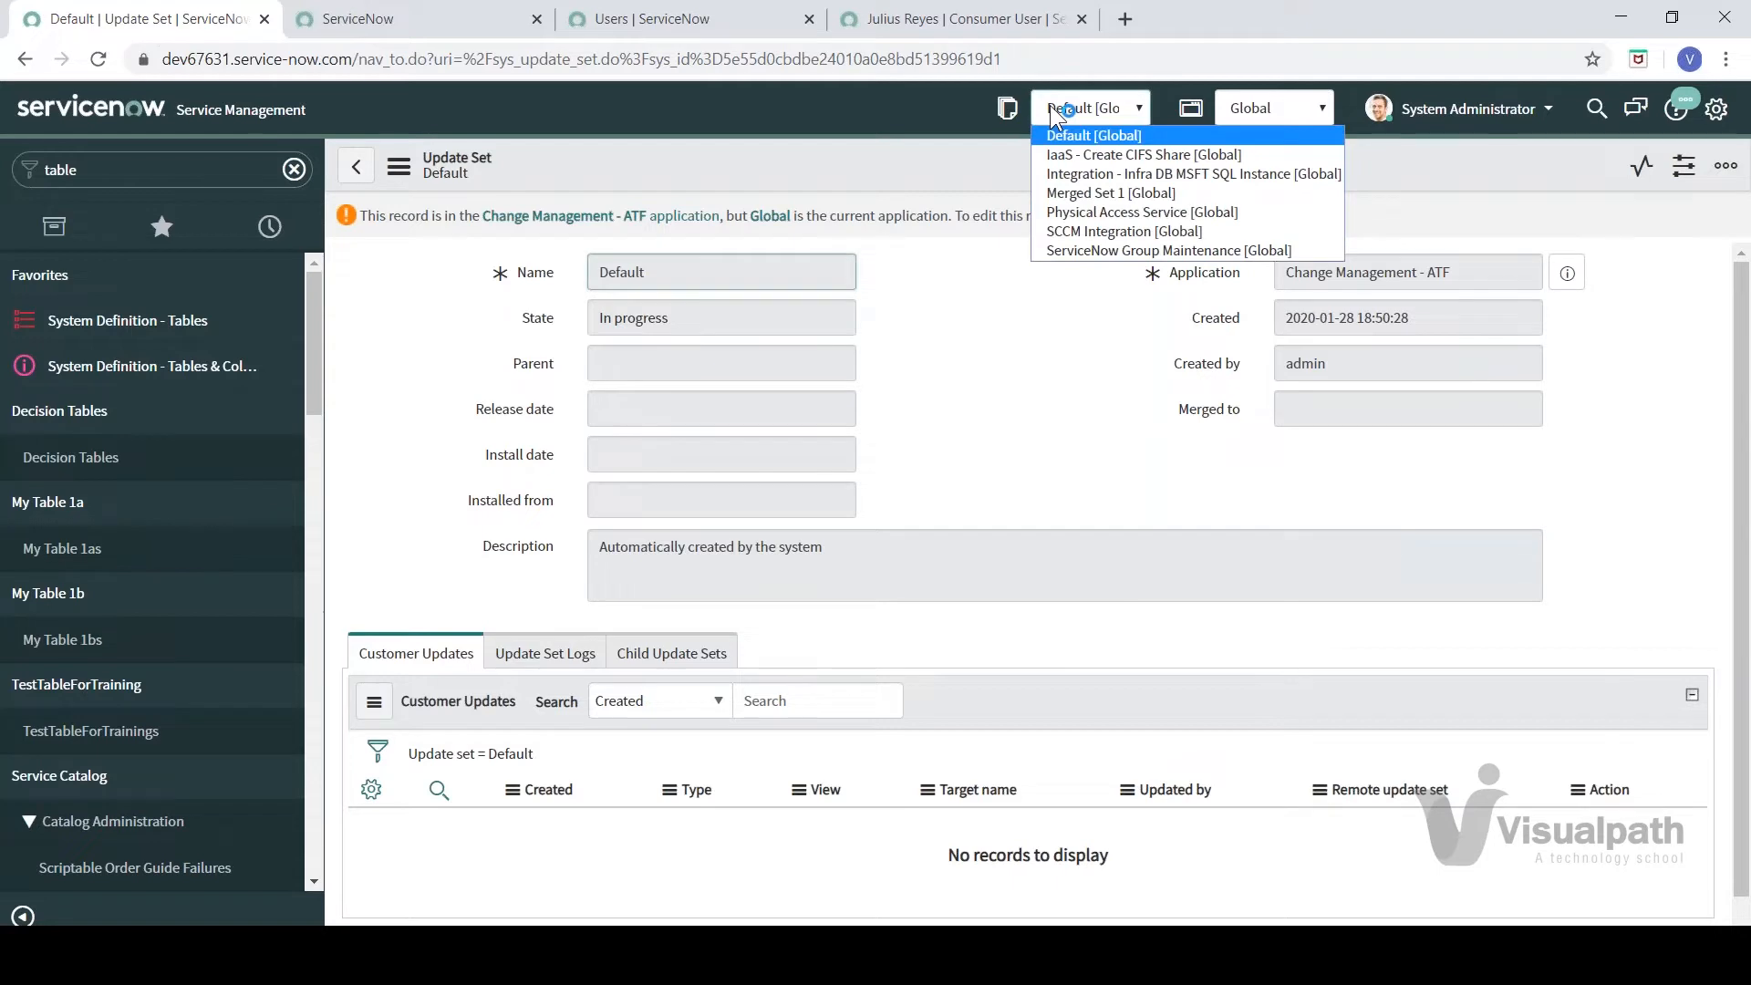
pyautogui.click(1050, 137)
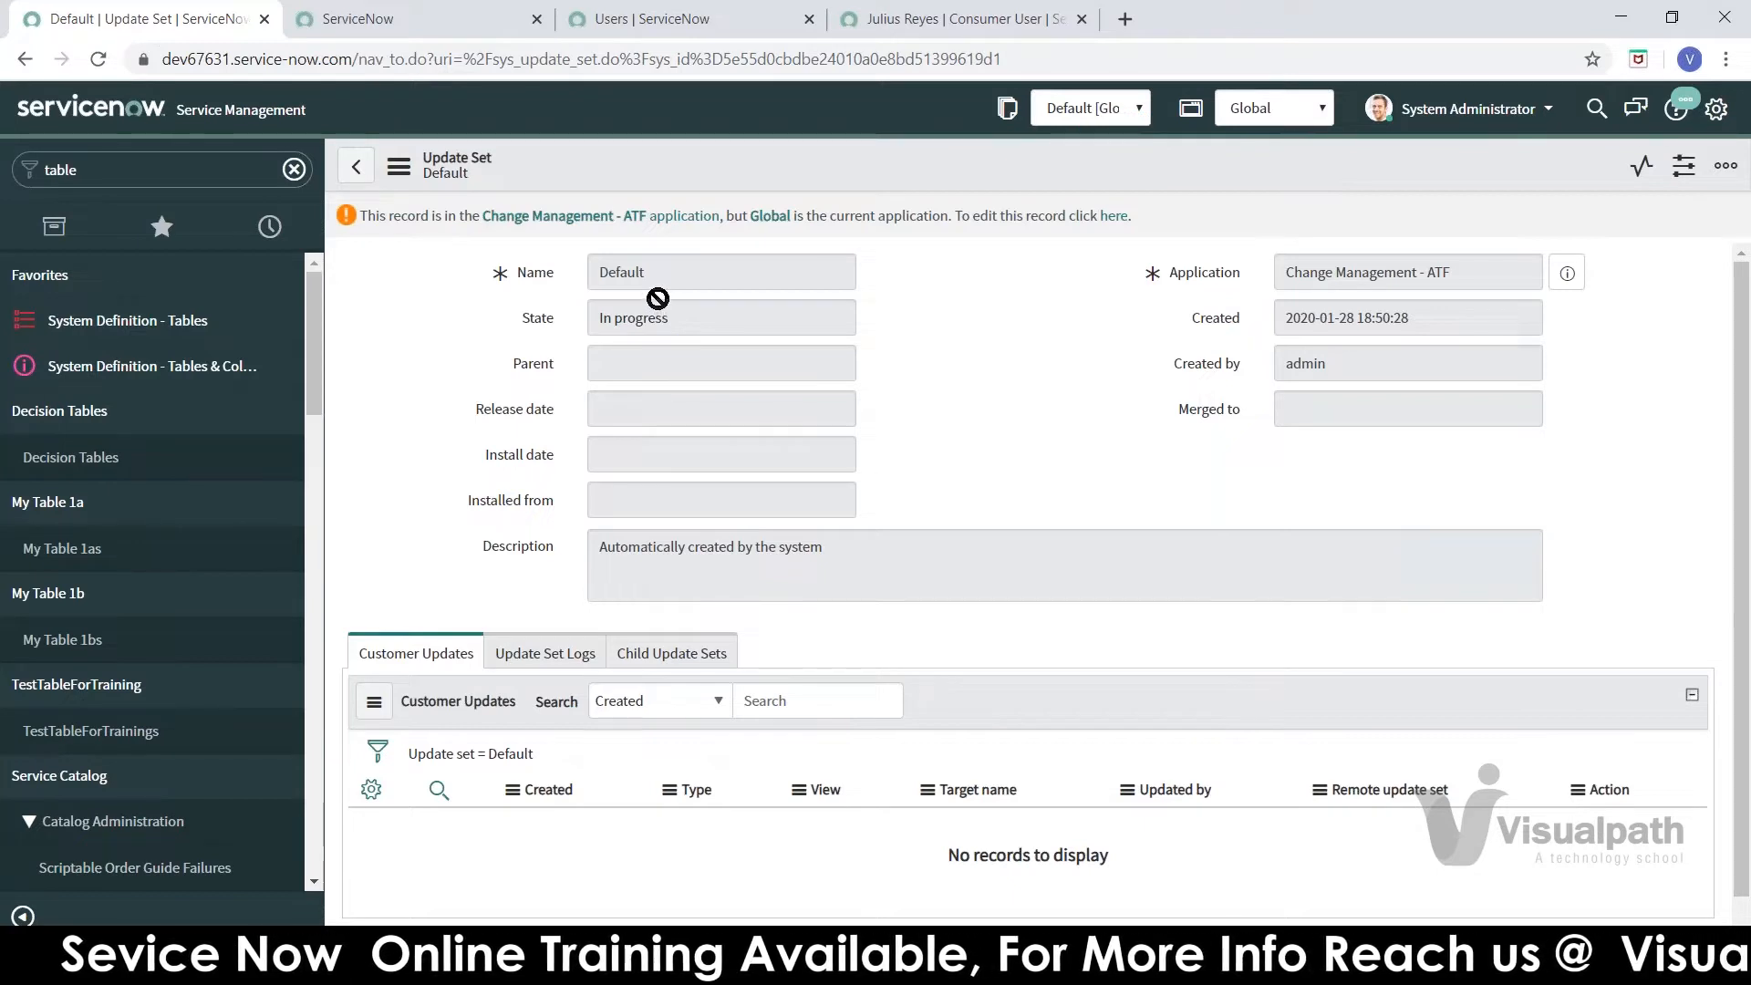
pyautogui.click(211, 172)
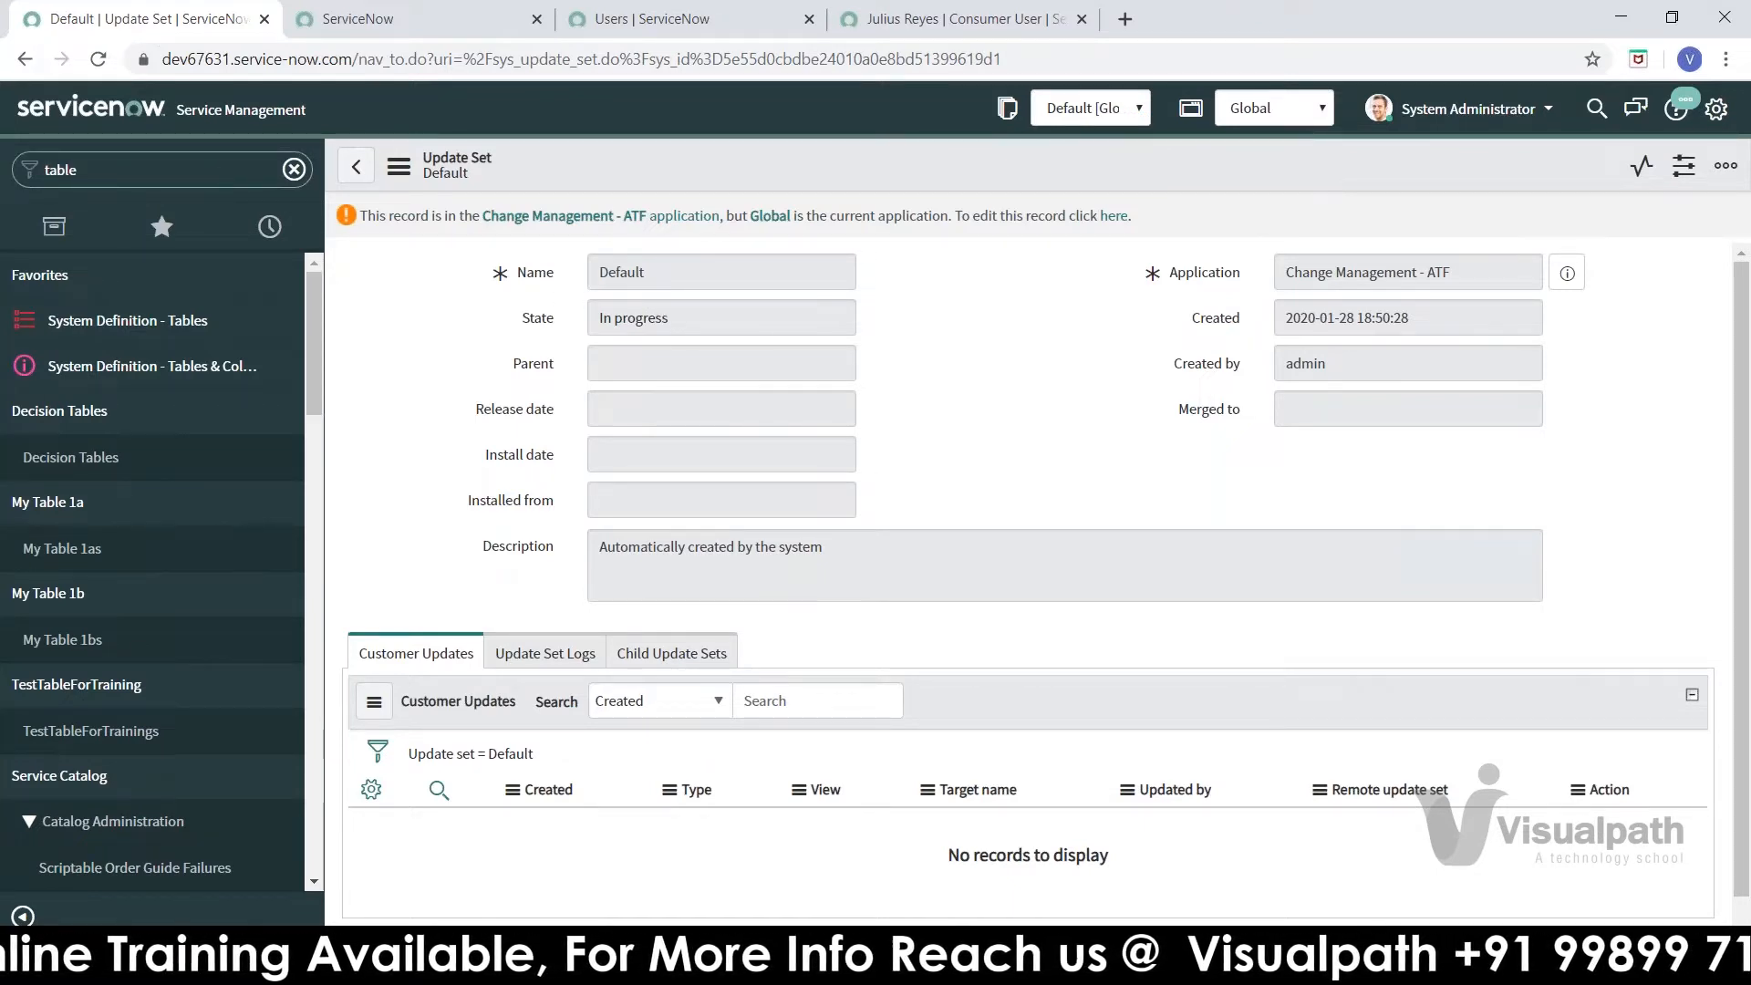
pyautogui.click(666, 273)
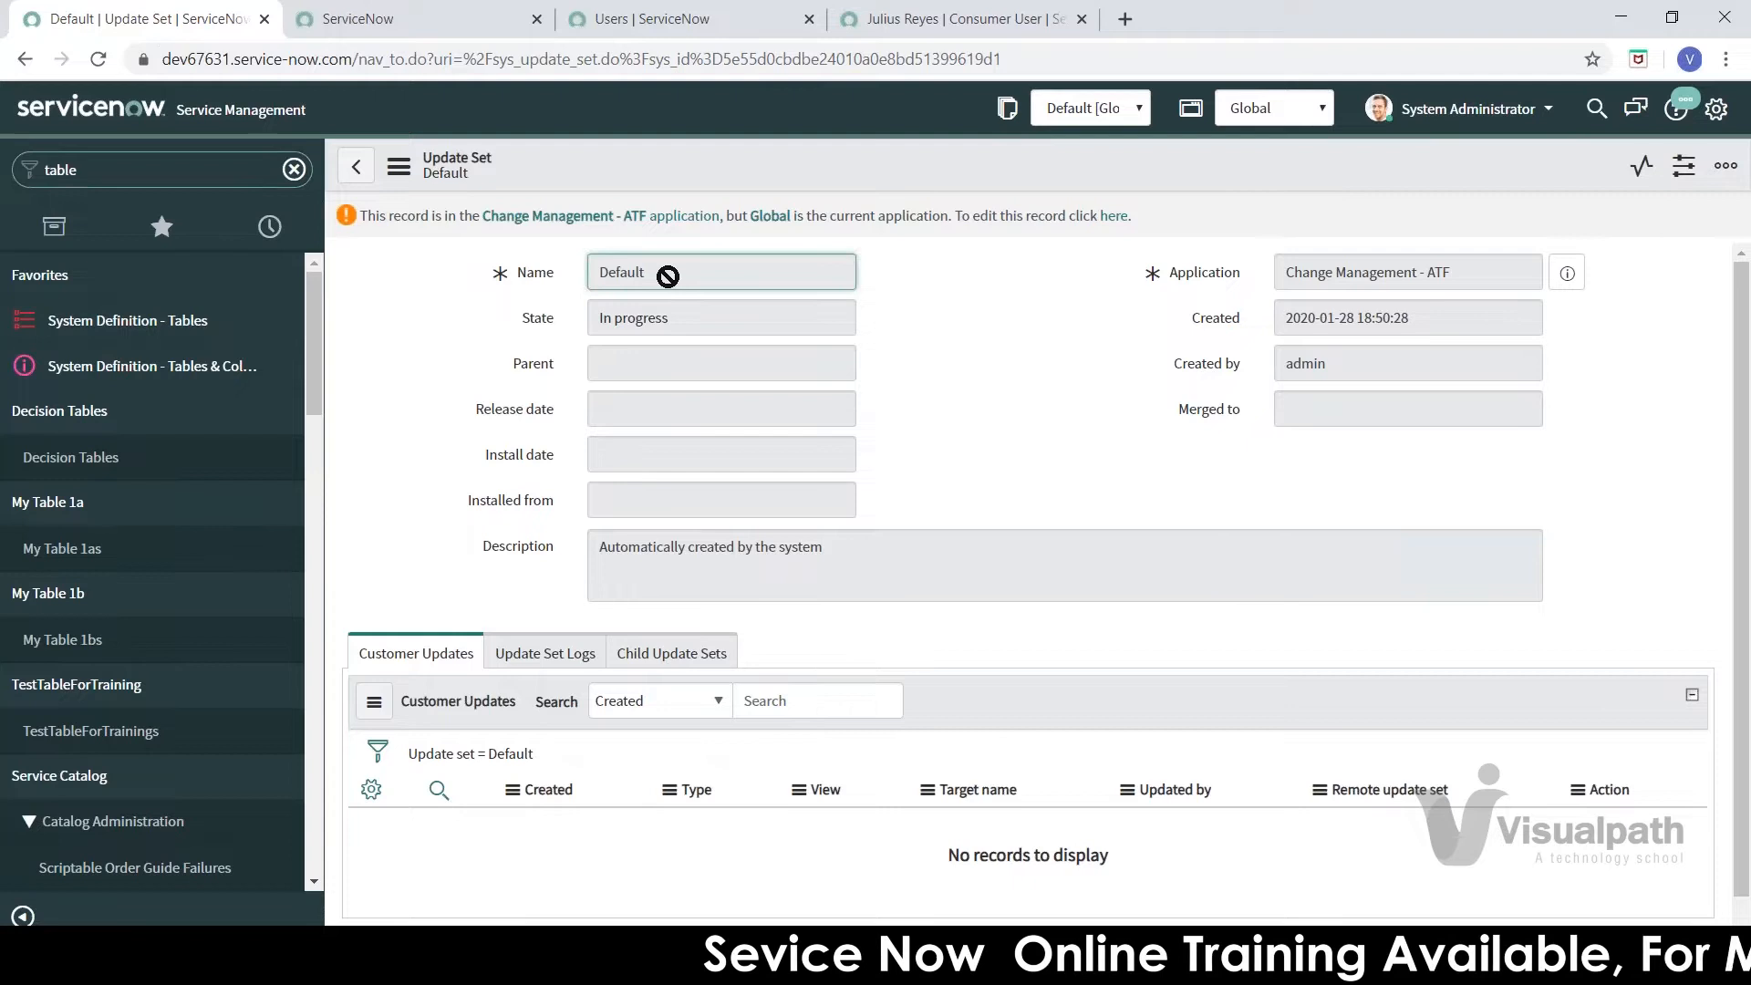
pyautogui.click(1113, 111)
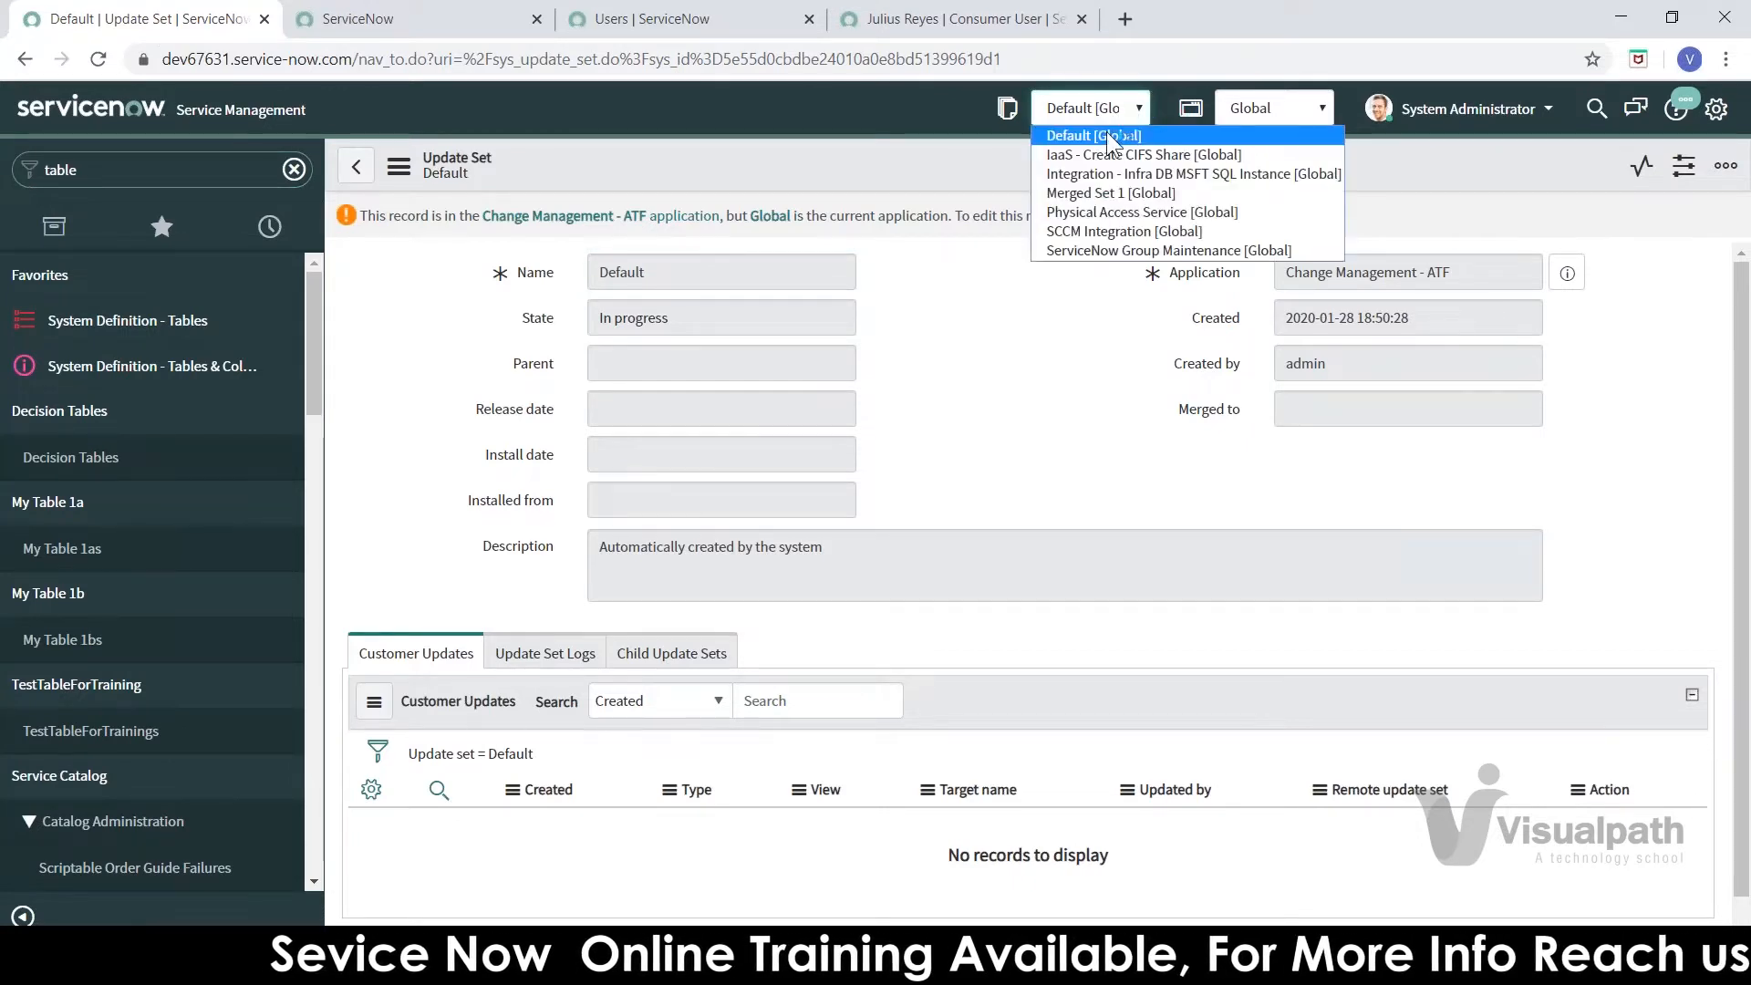
pyautogui.click(859, 282)
pyautogui.click(670, 275)
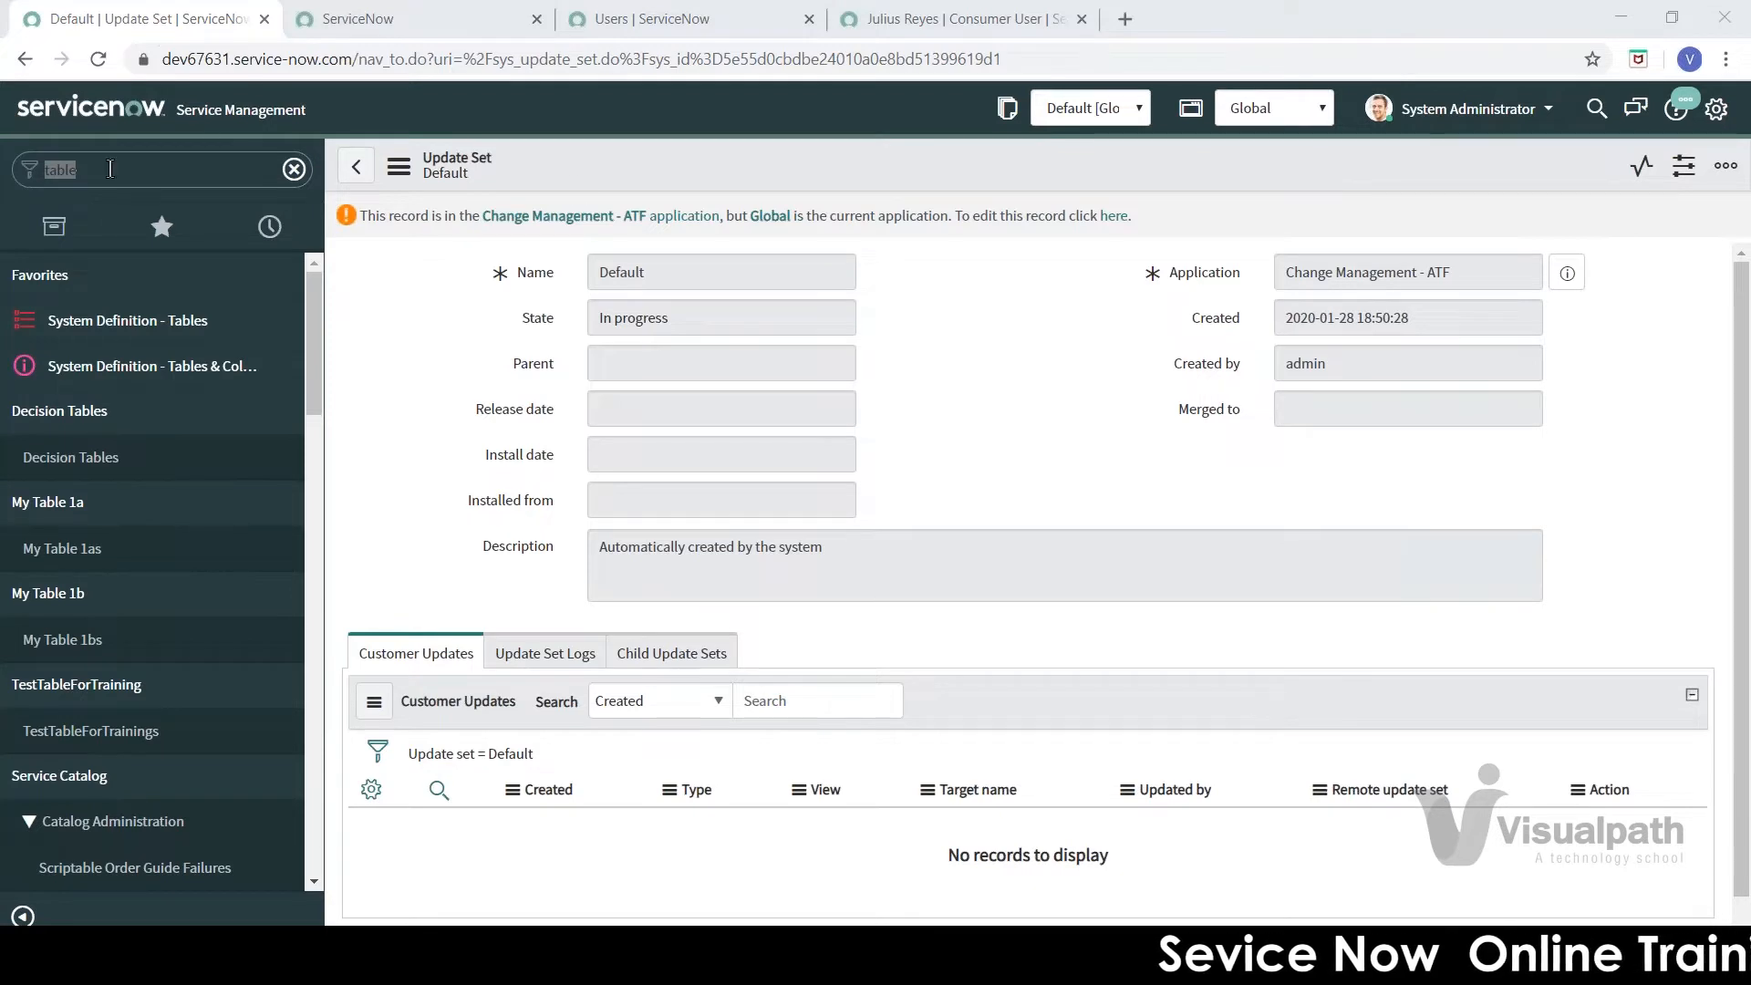
# - Filter the navigator for "updat" and open the Local Update Sets list under System Update Sets
pyautogui.click(223, 169)
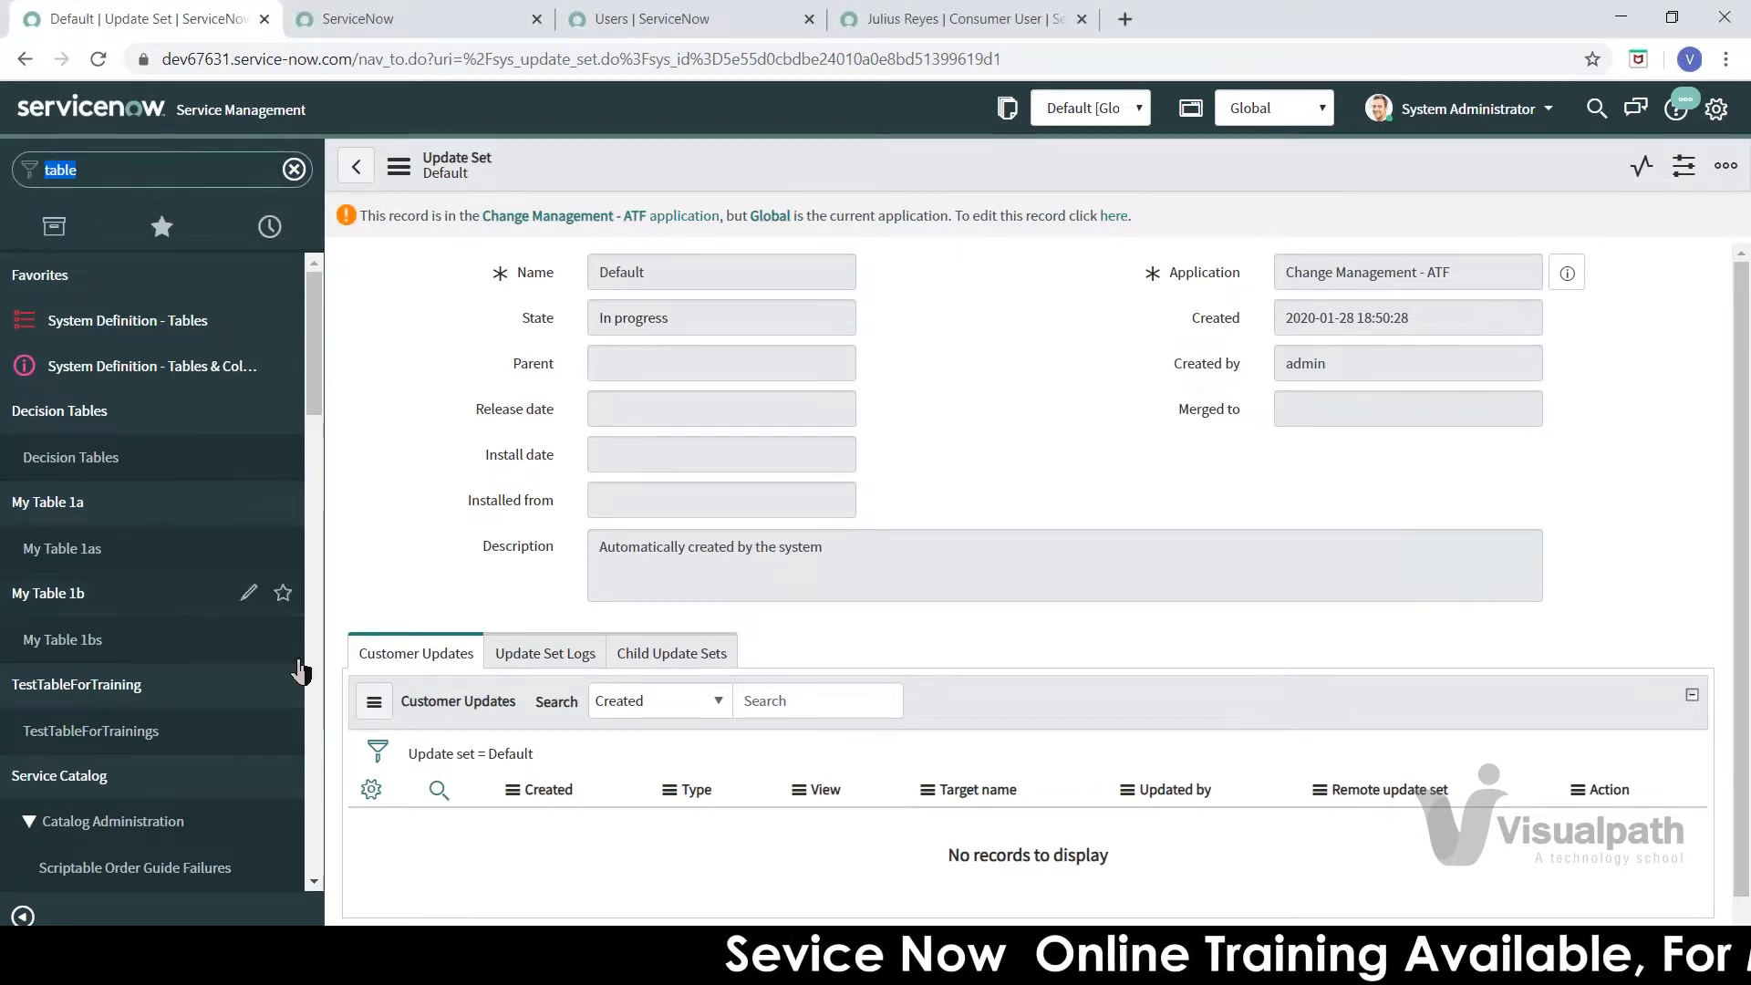
pyautogui.write('updat')
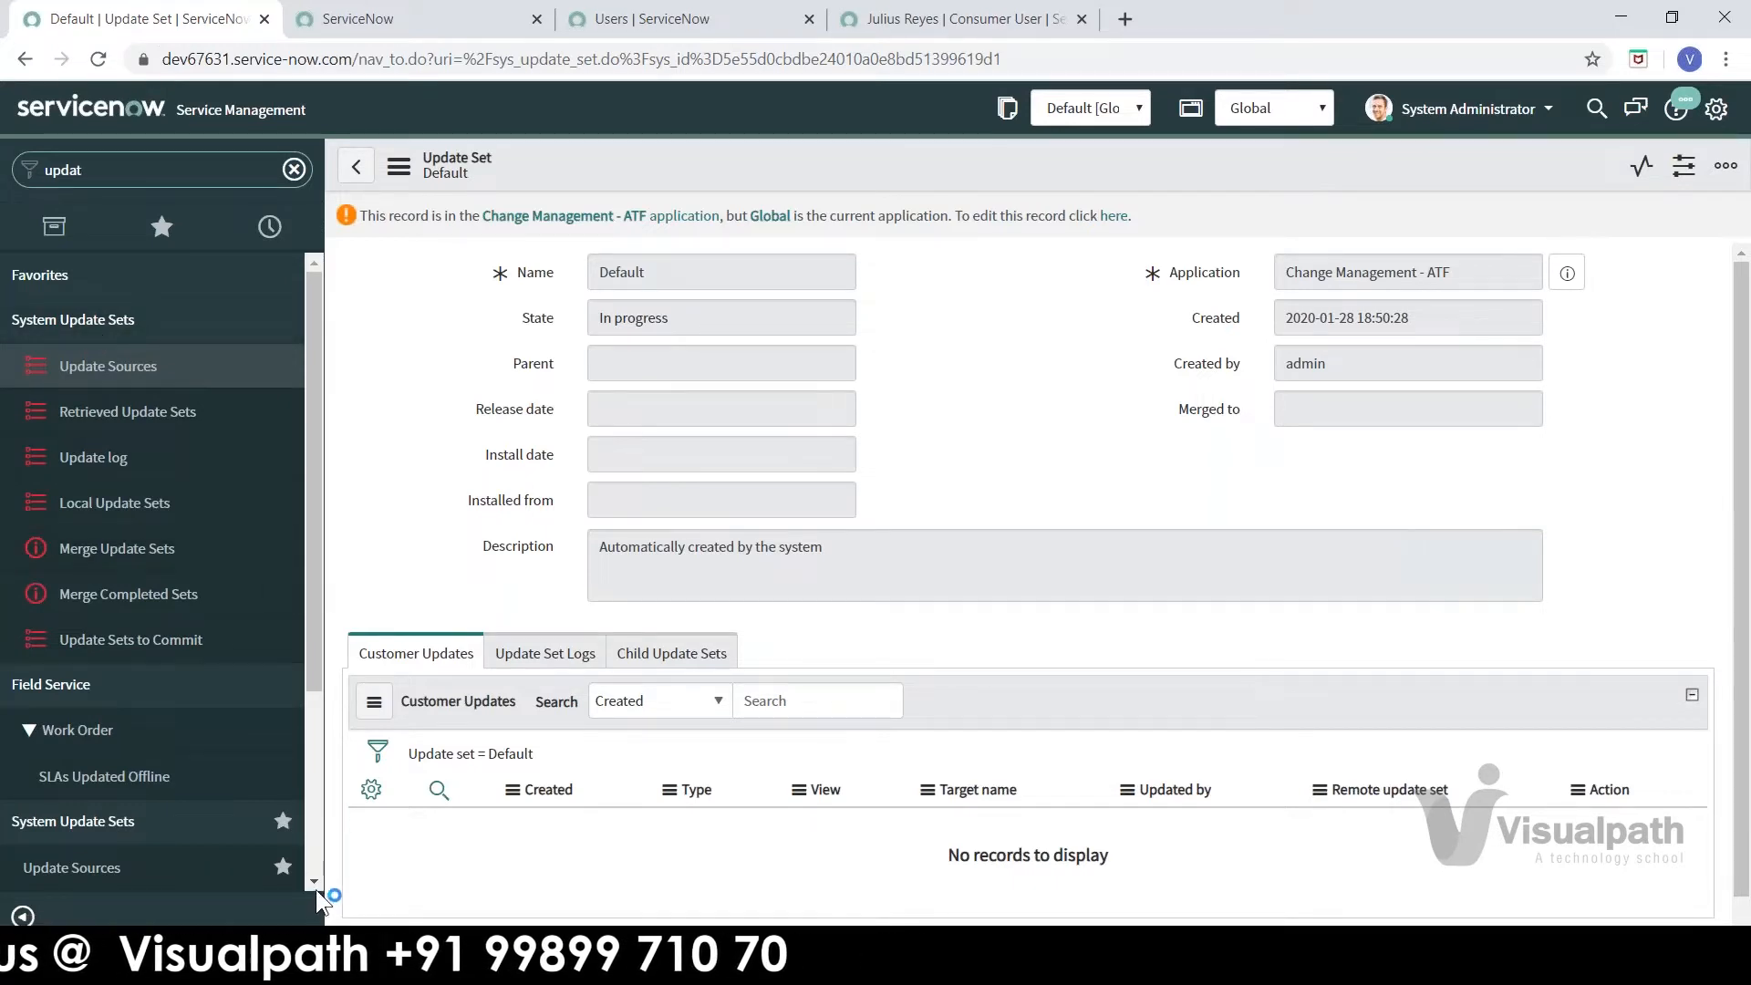
pyautogui.scroll(-3, 315, 887)
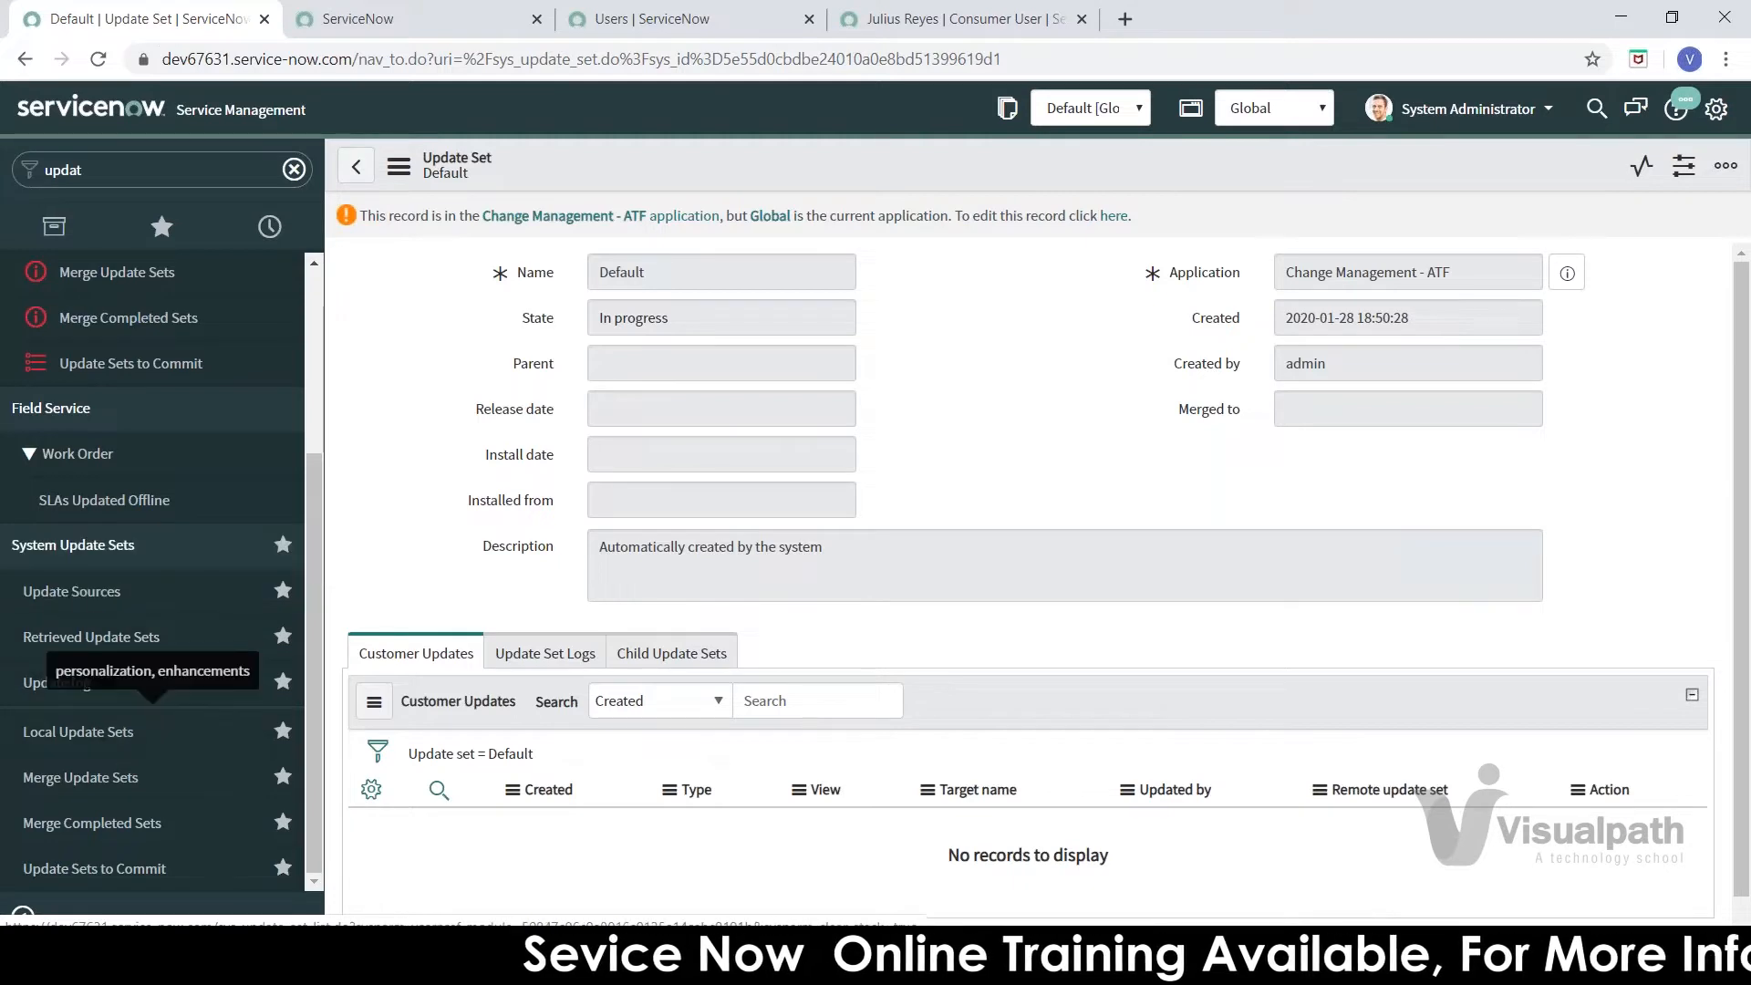
pyautogui.click(75, 741)
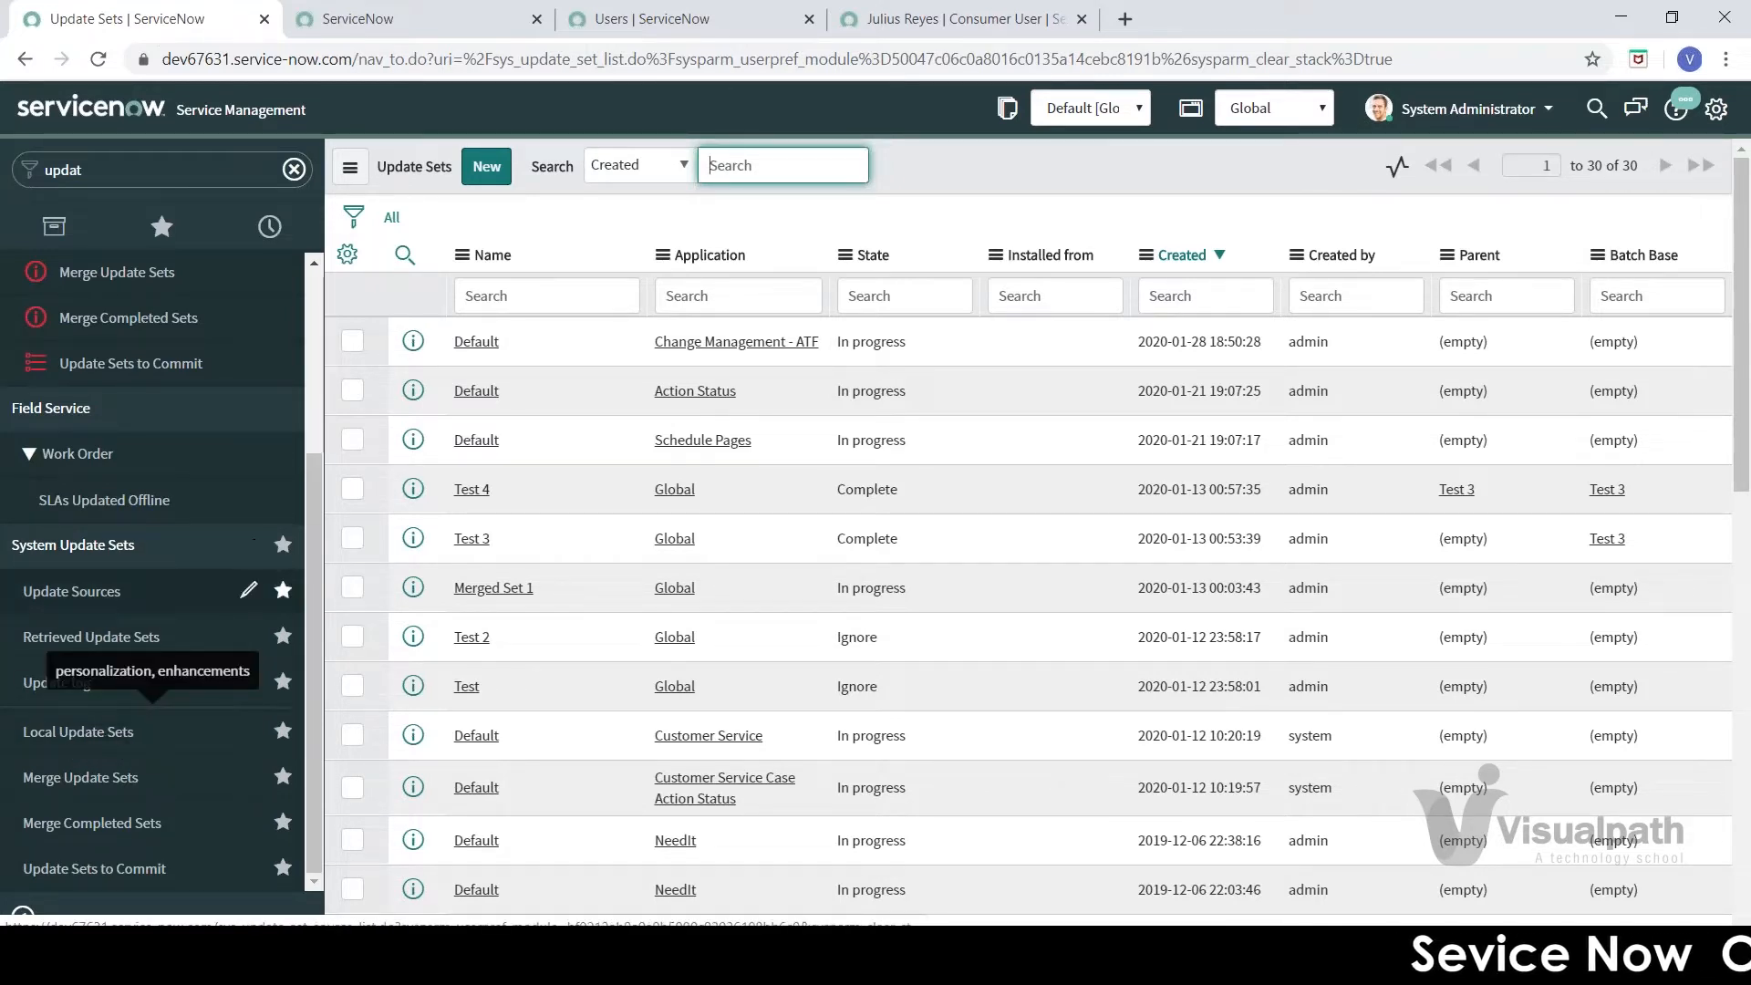
# - Start a new Global update set named TestUpdateSet with its state set to In progress
pyautogui.click(492, 172)
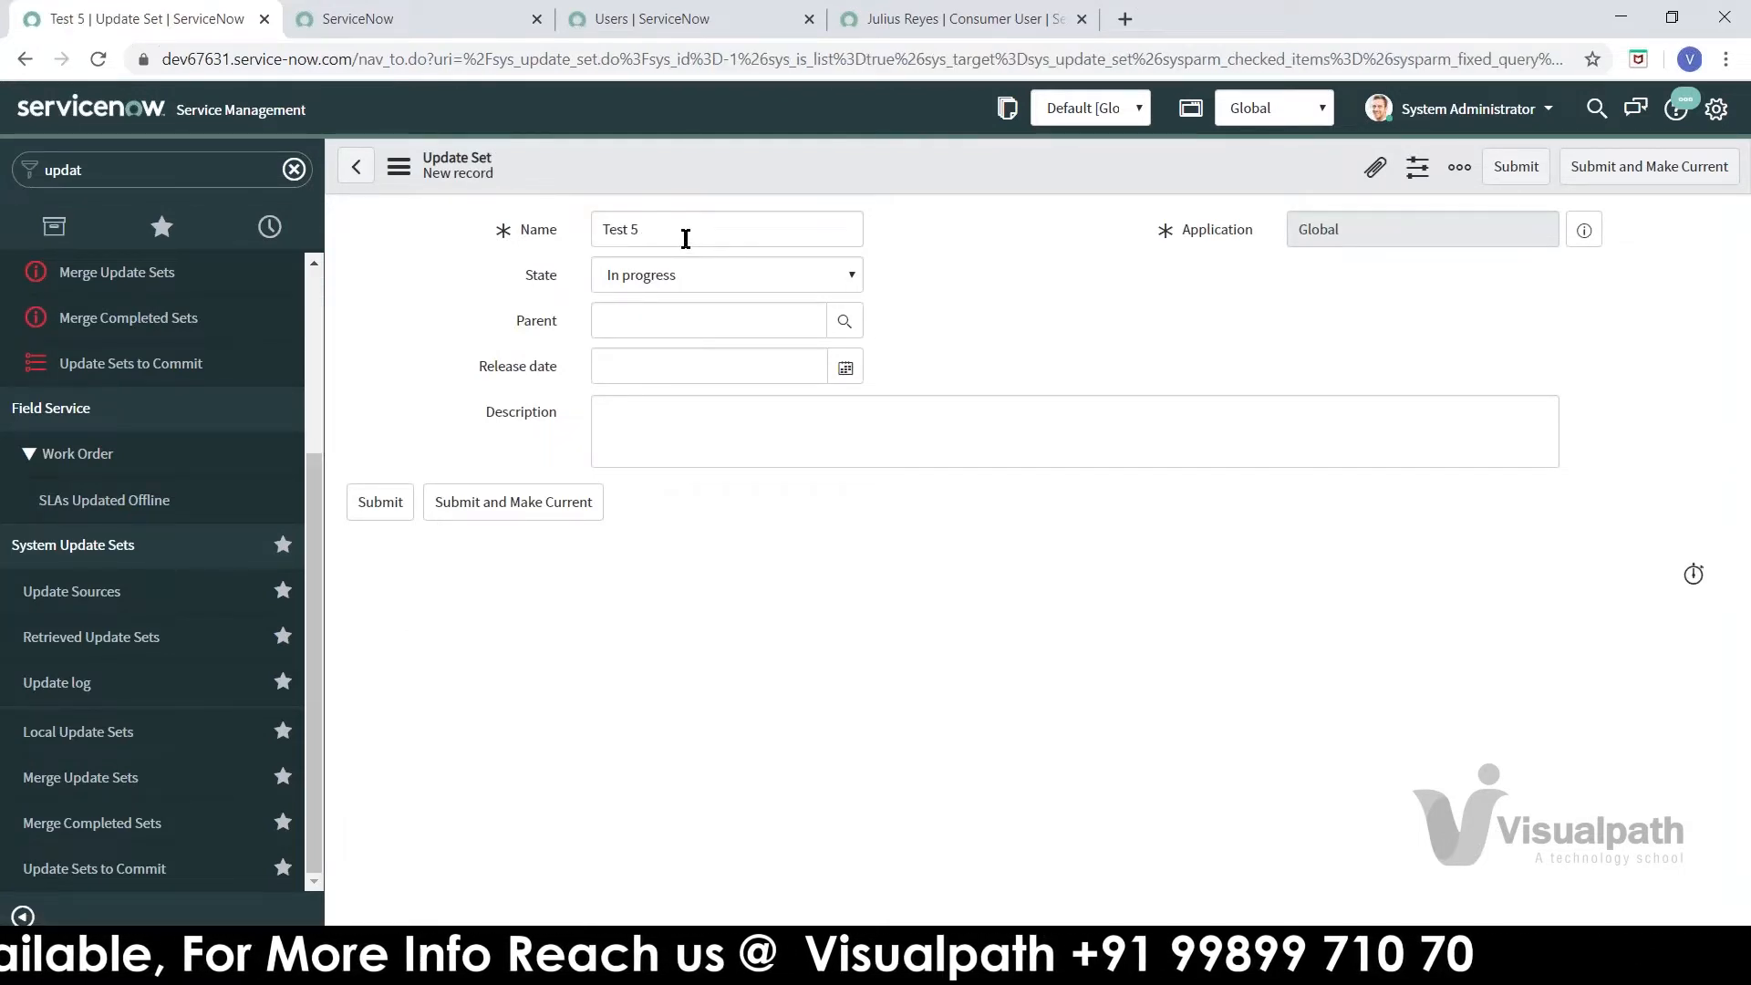
pyautogui.moveTo(686, 239); pyautogui.dragTo(477, 238)
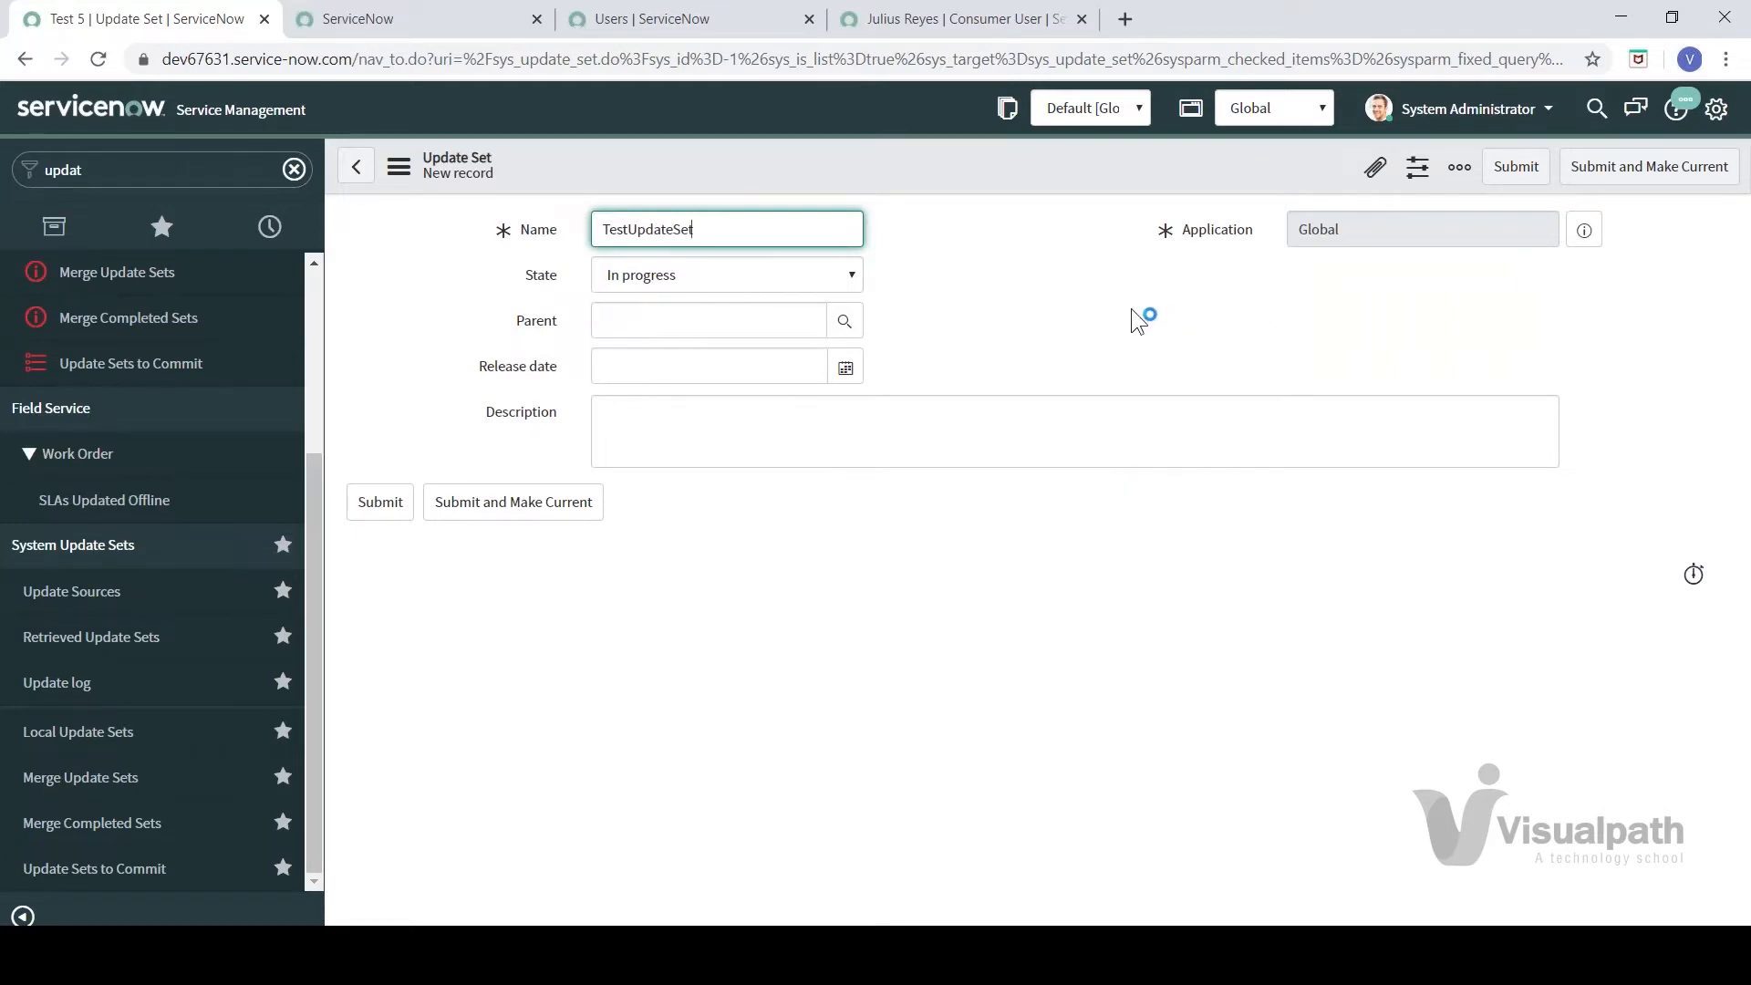
pyautogui.click(796, 277)
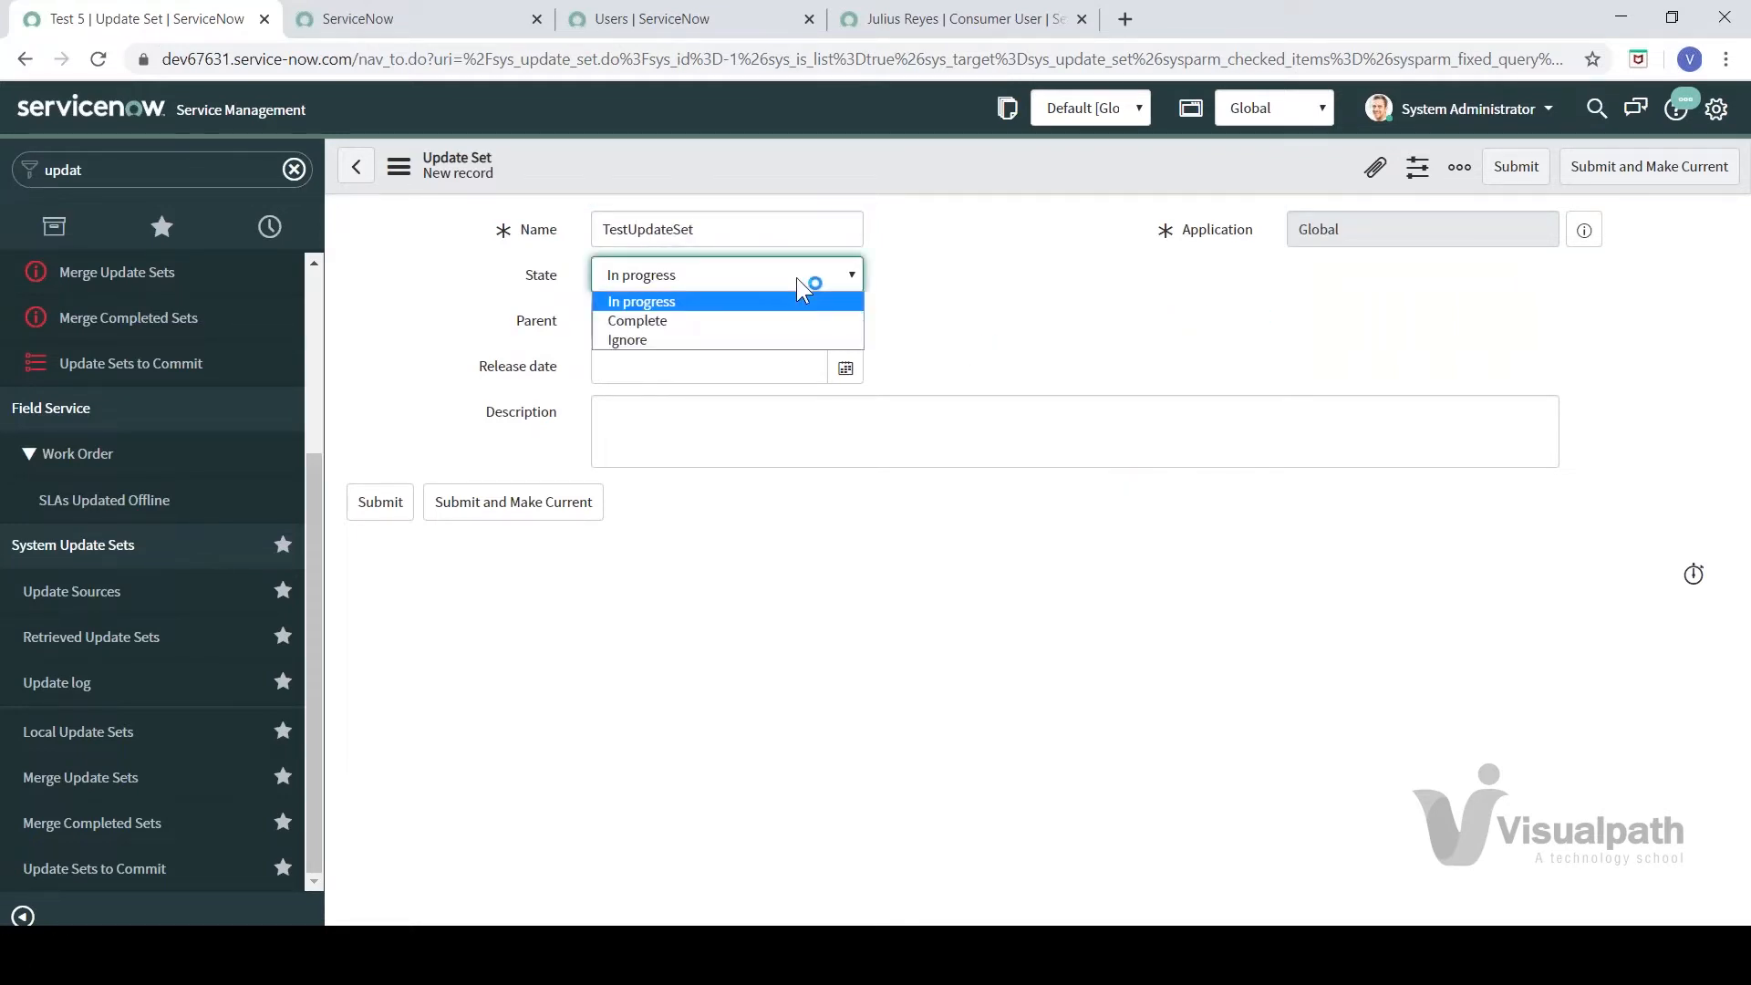
pyautogui.click(666, 304)
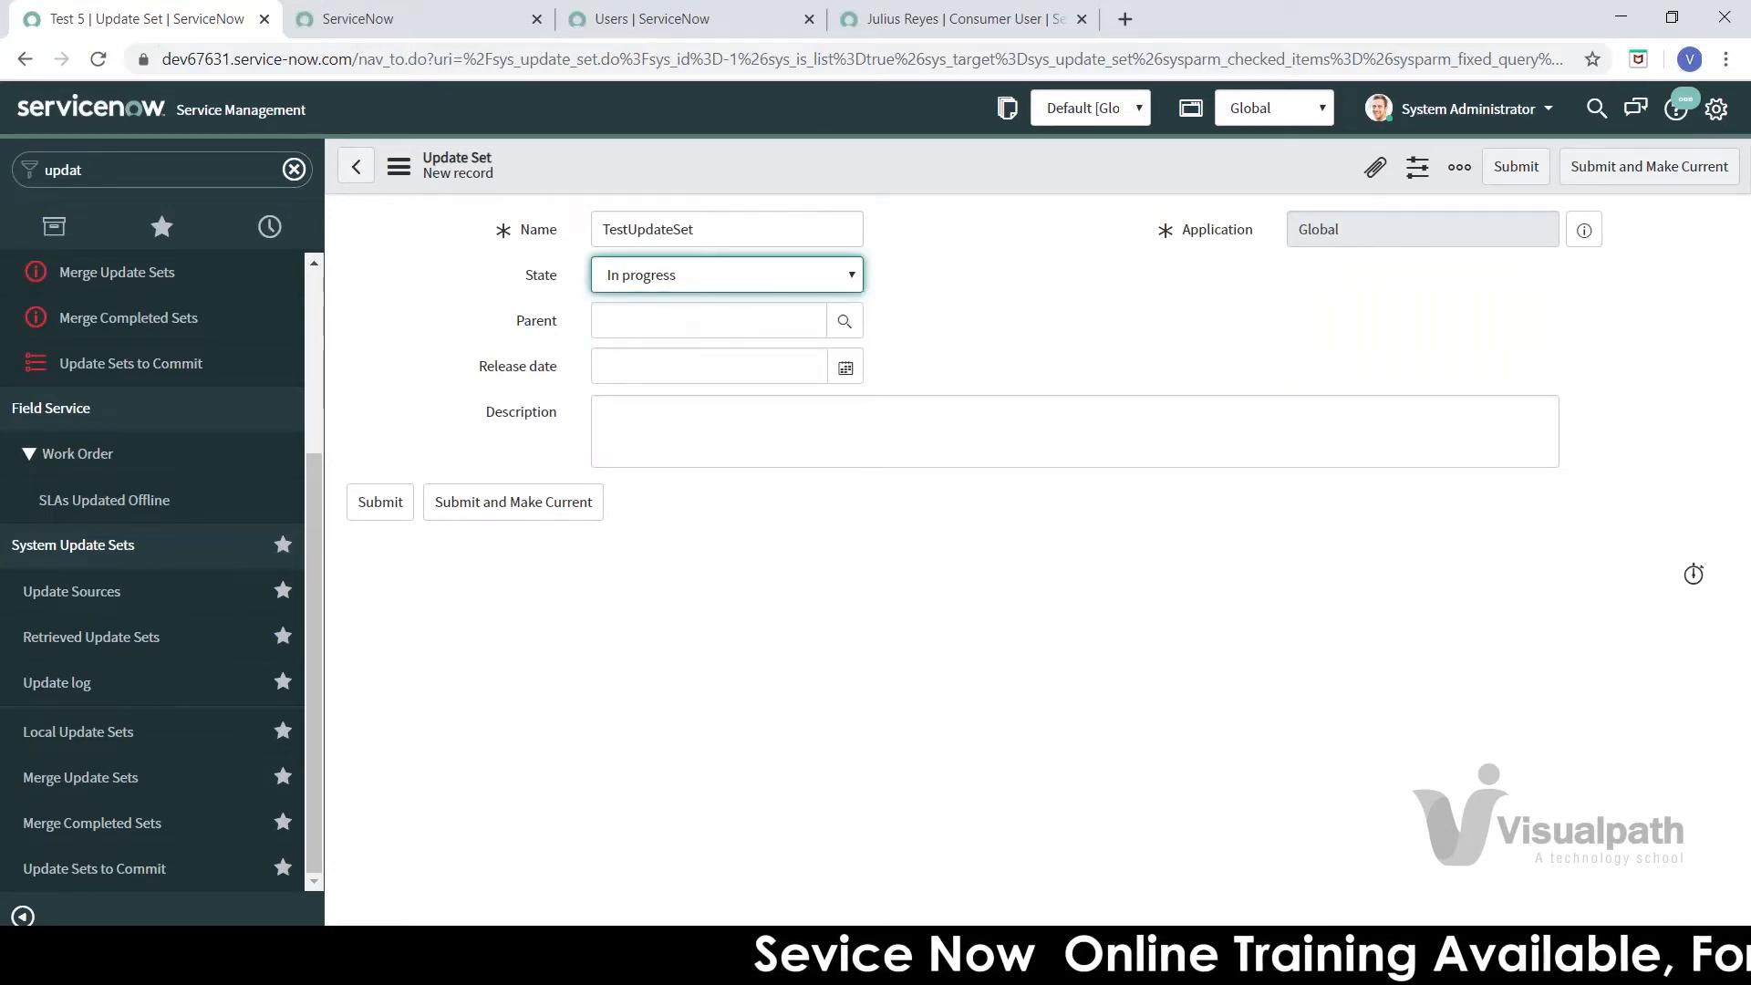
# - Examine the State options available for the new update set, keeping In progress selected
pyautogui.click(777, 293)
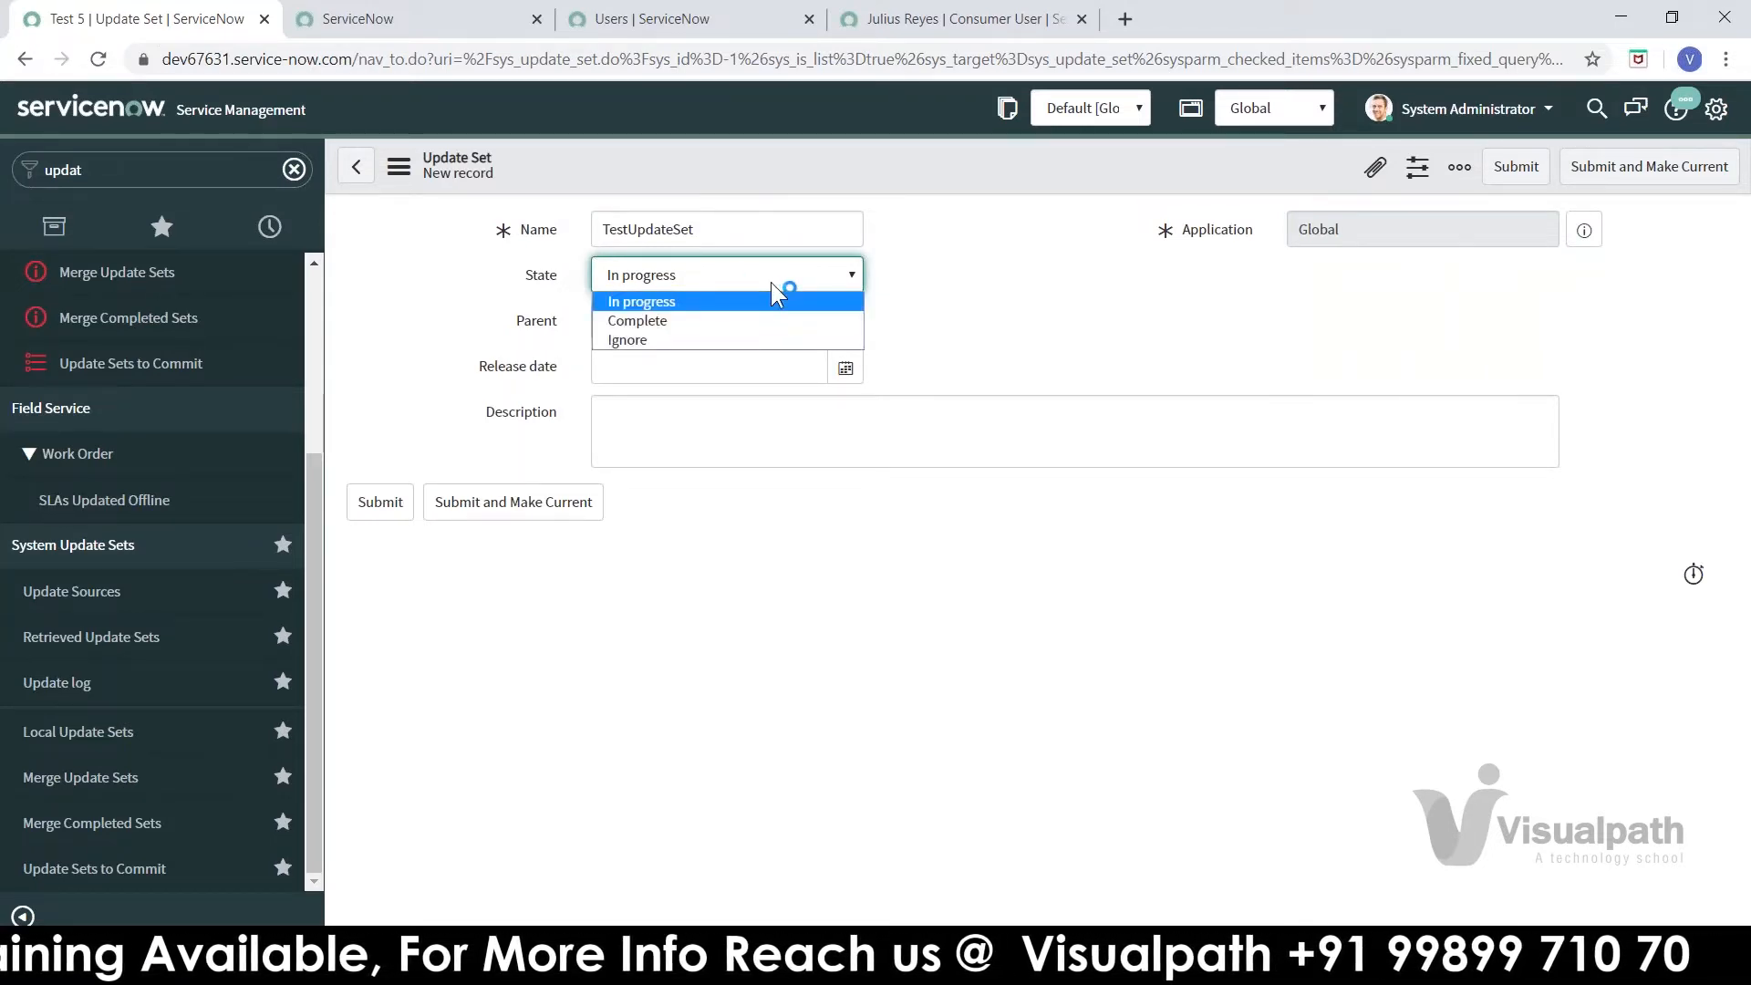
pyautogui.click(921, 283)
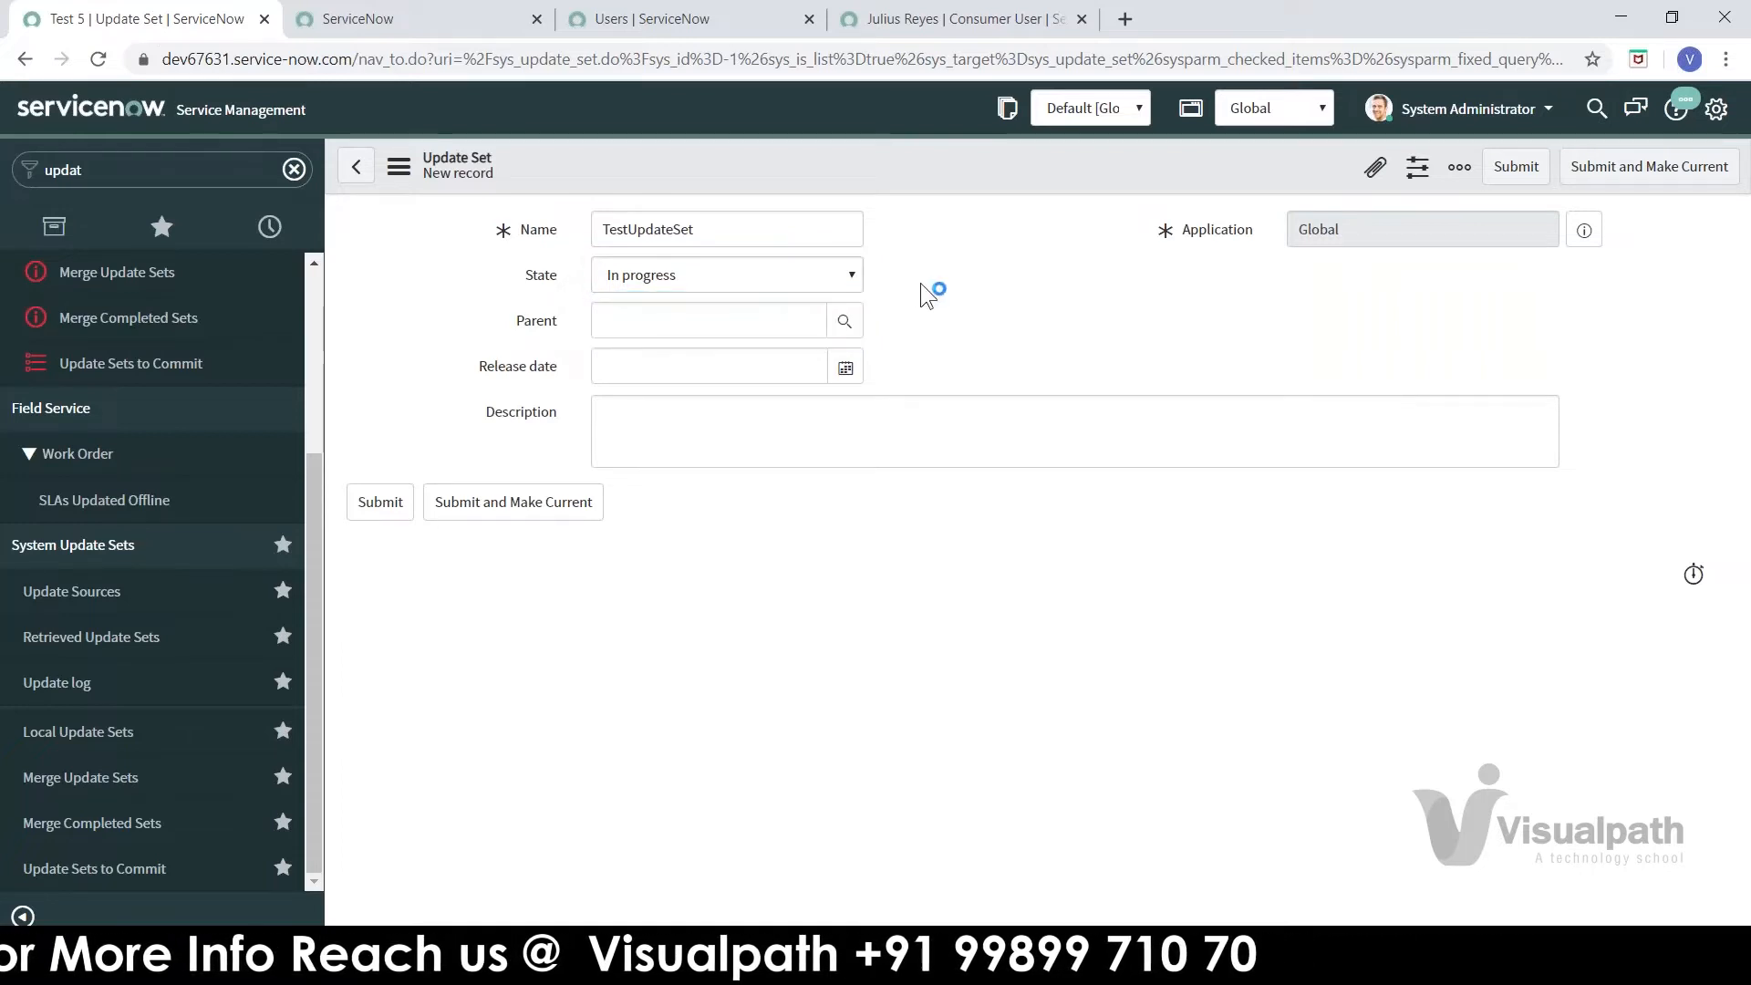
pyautogui.rightClick(770, 284)
pyautogui.click(725, 282)
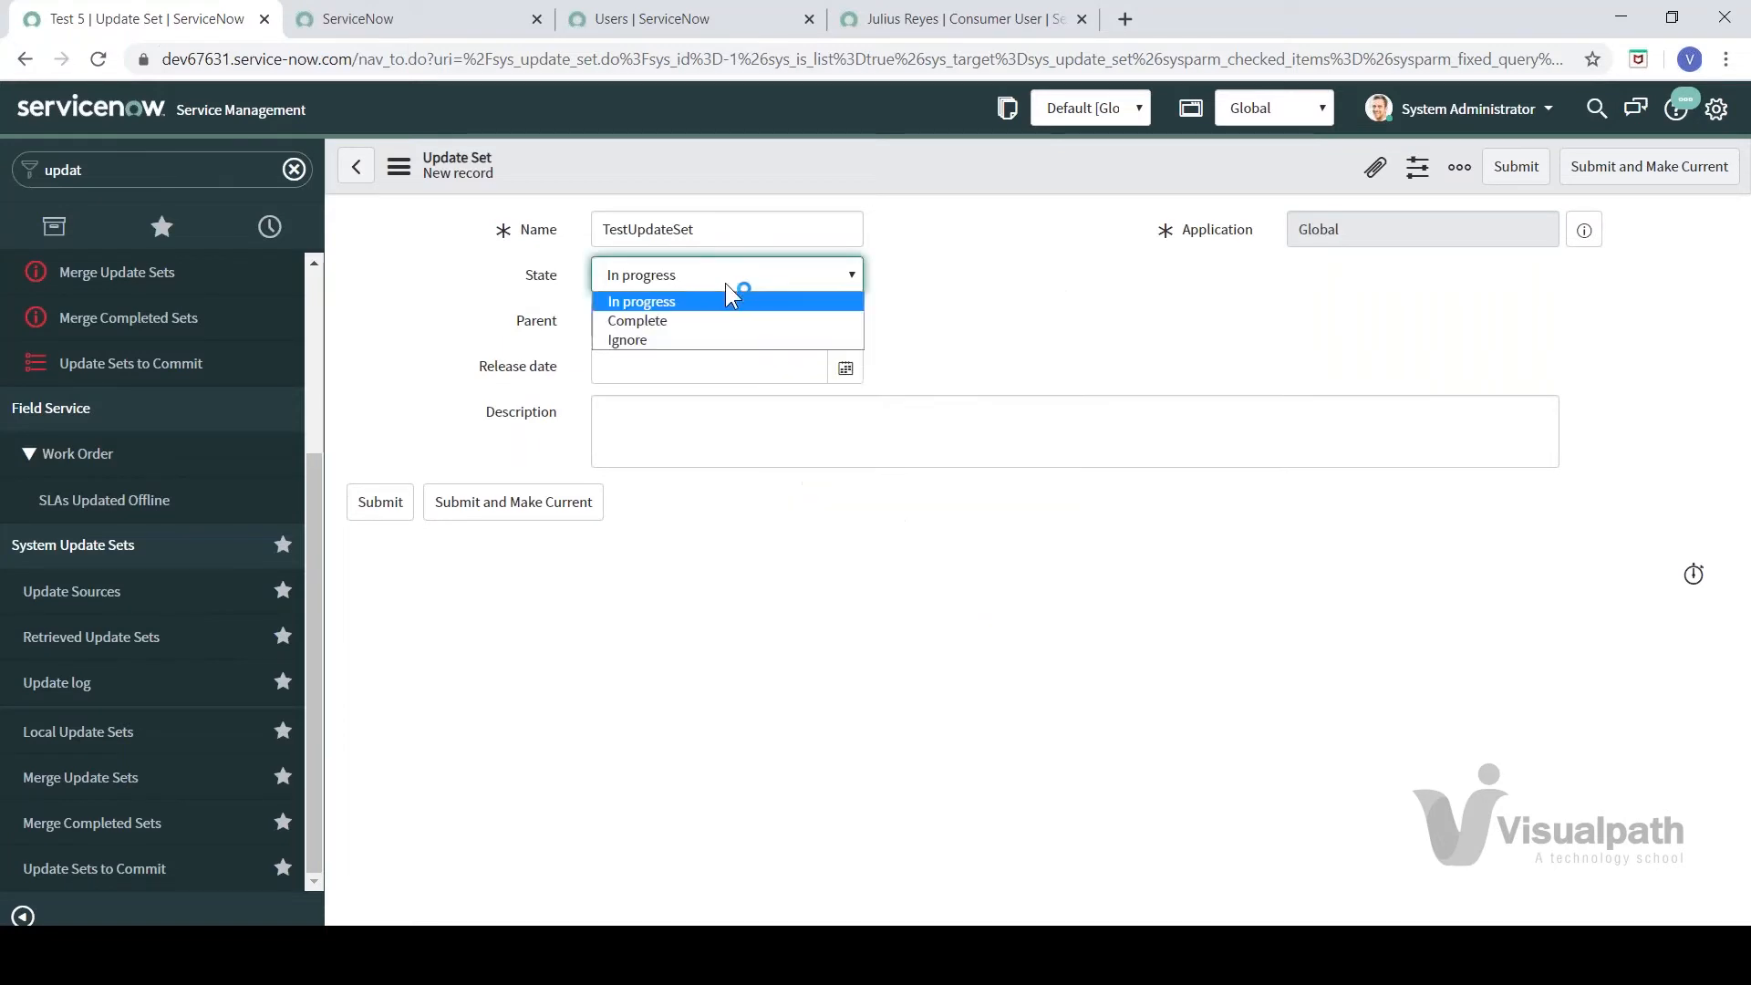
pyautogui.click(911, 264)
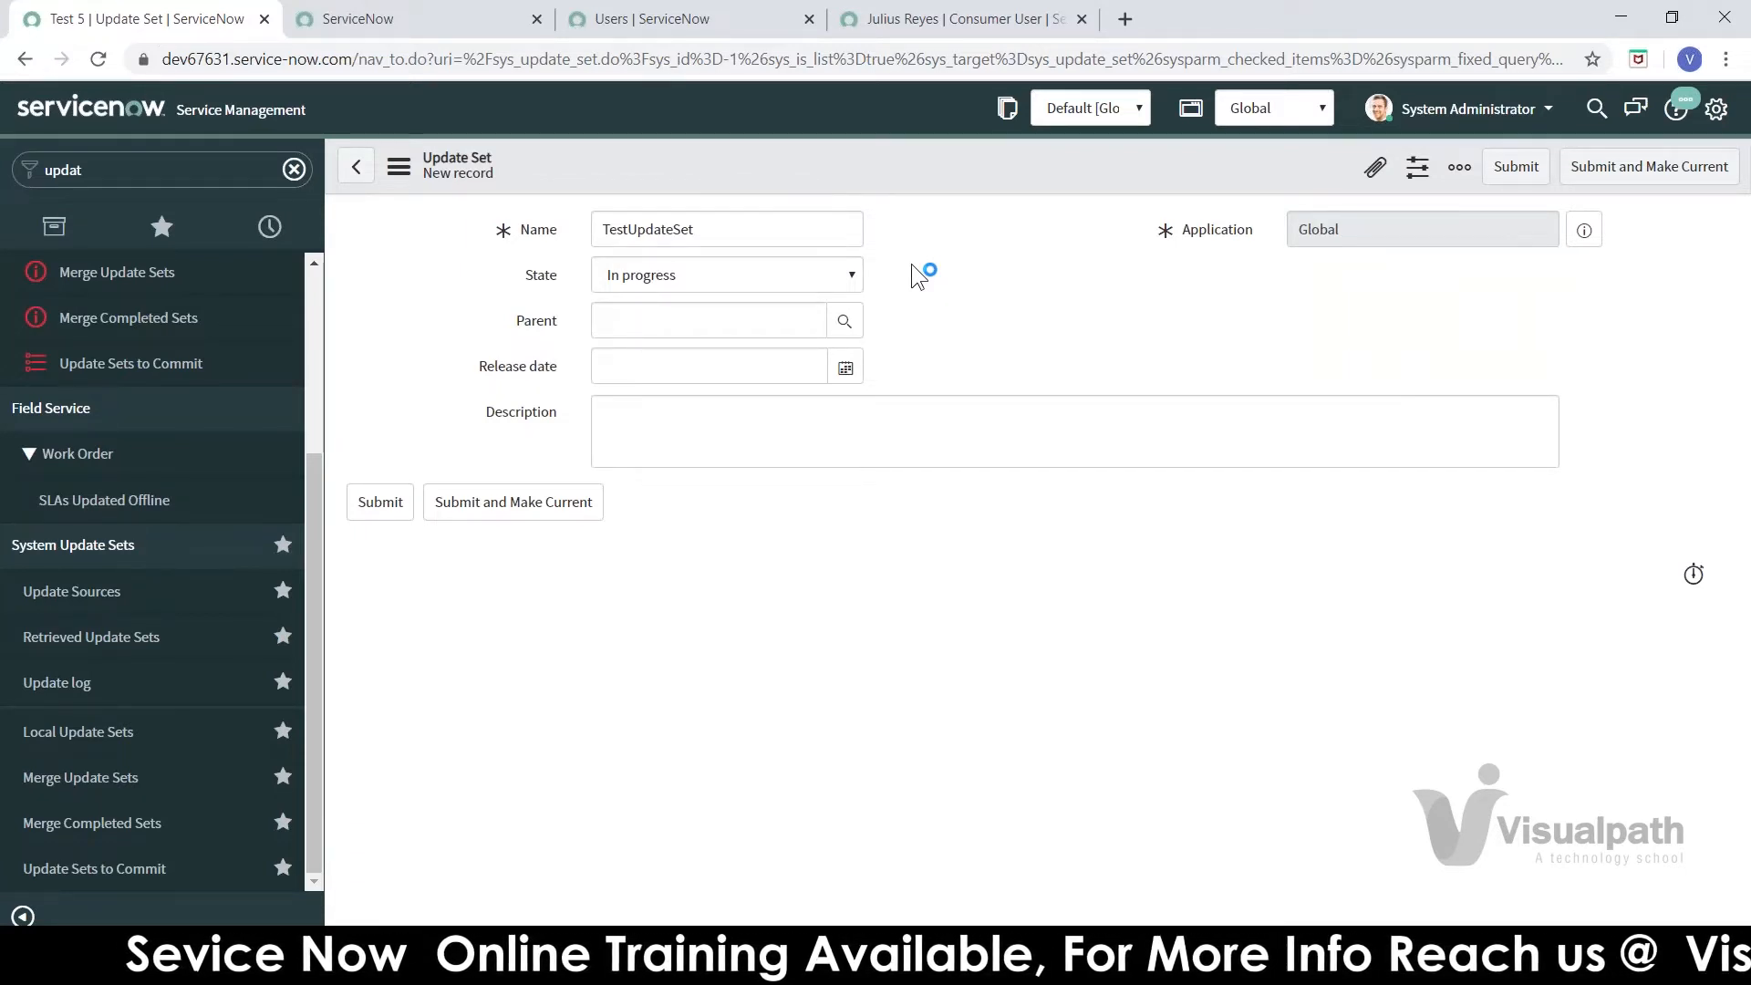
pyautogui.click(812, 276)
pyautogui.click(1008, 264)
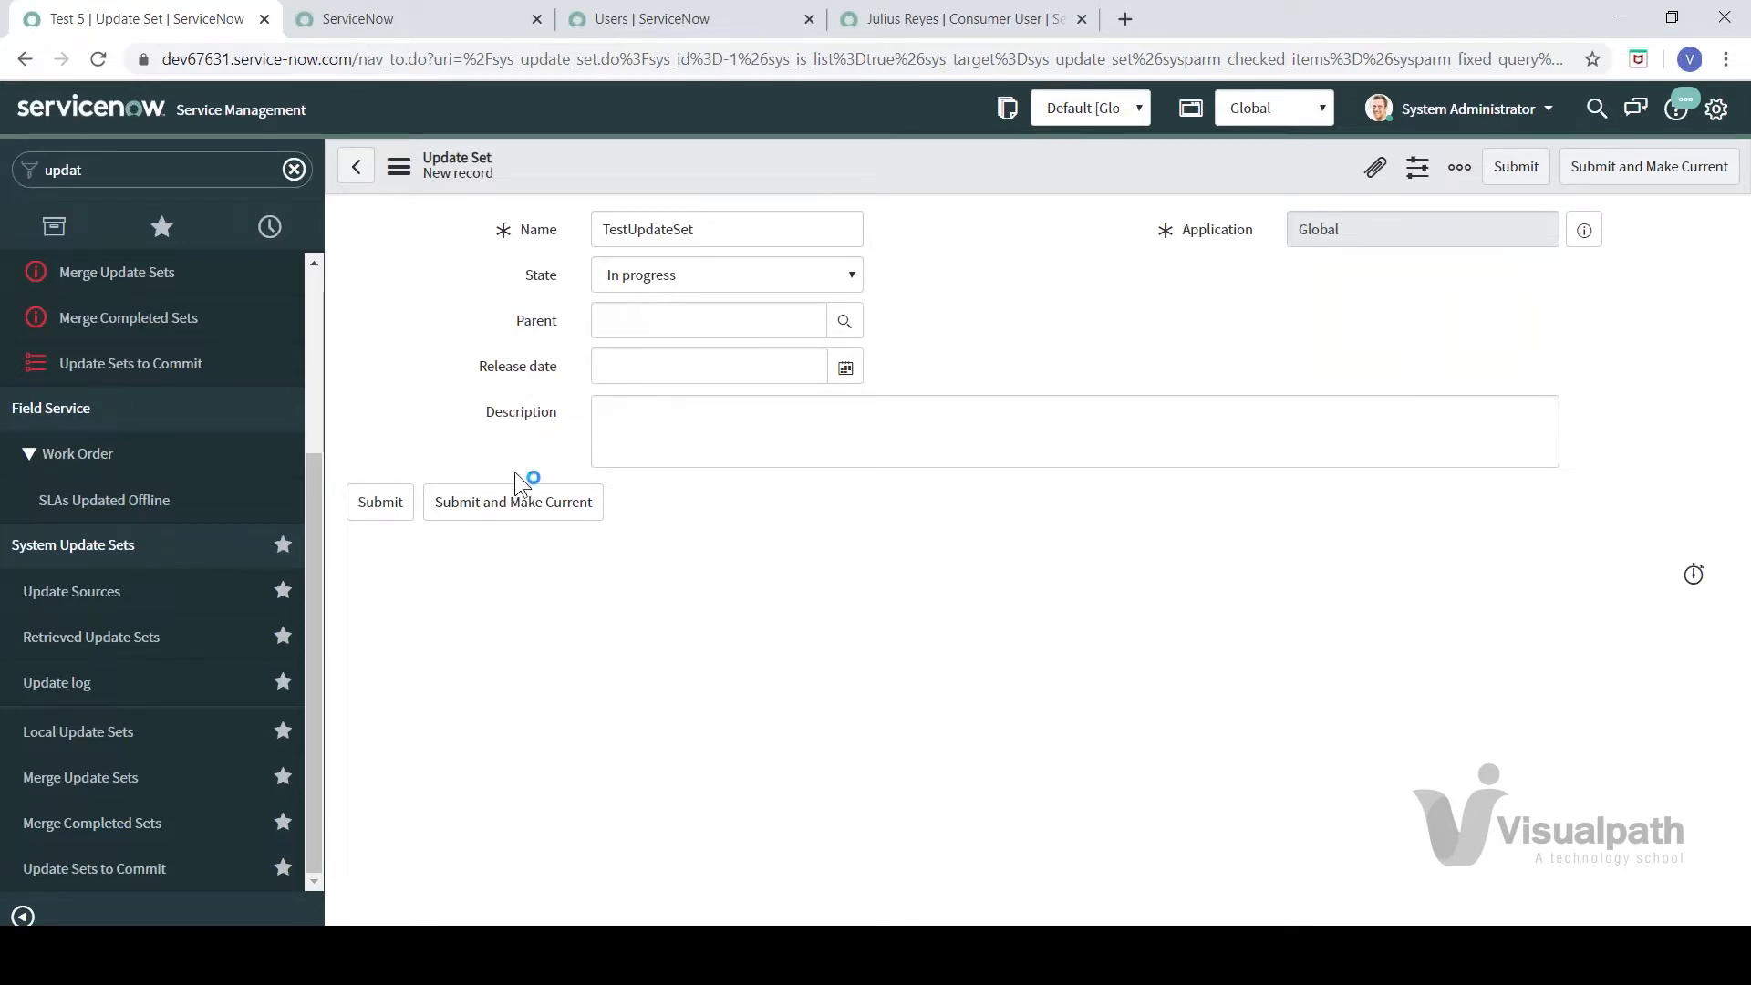
# - Review the update sets offered for Global, and submit TestUpdateSet as the current update set
pyautogui.click(1092, 110)
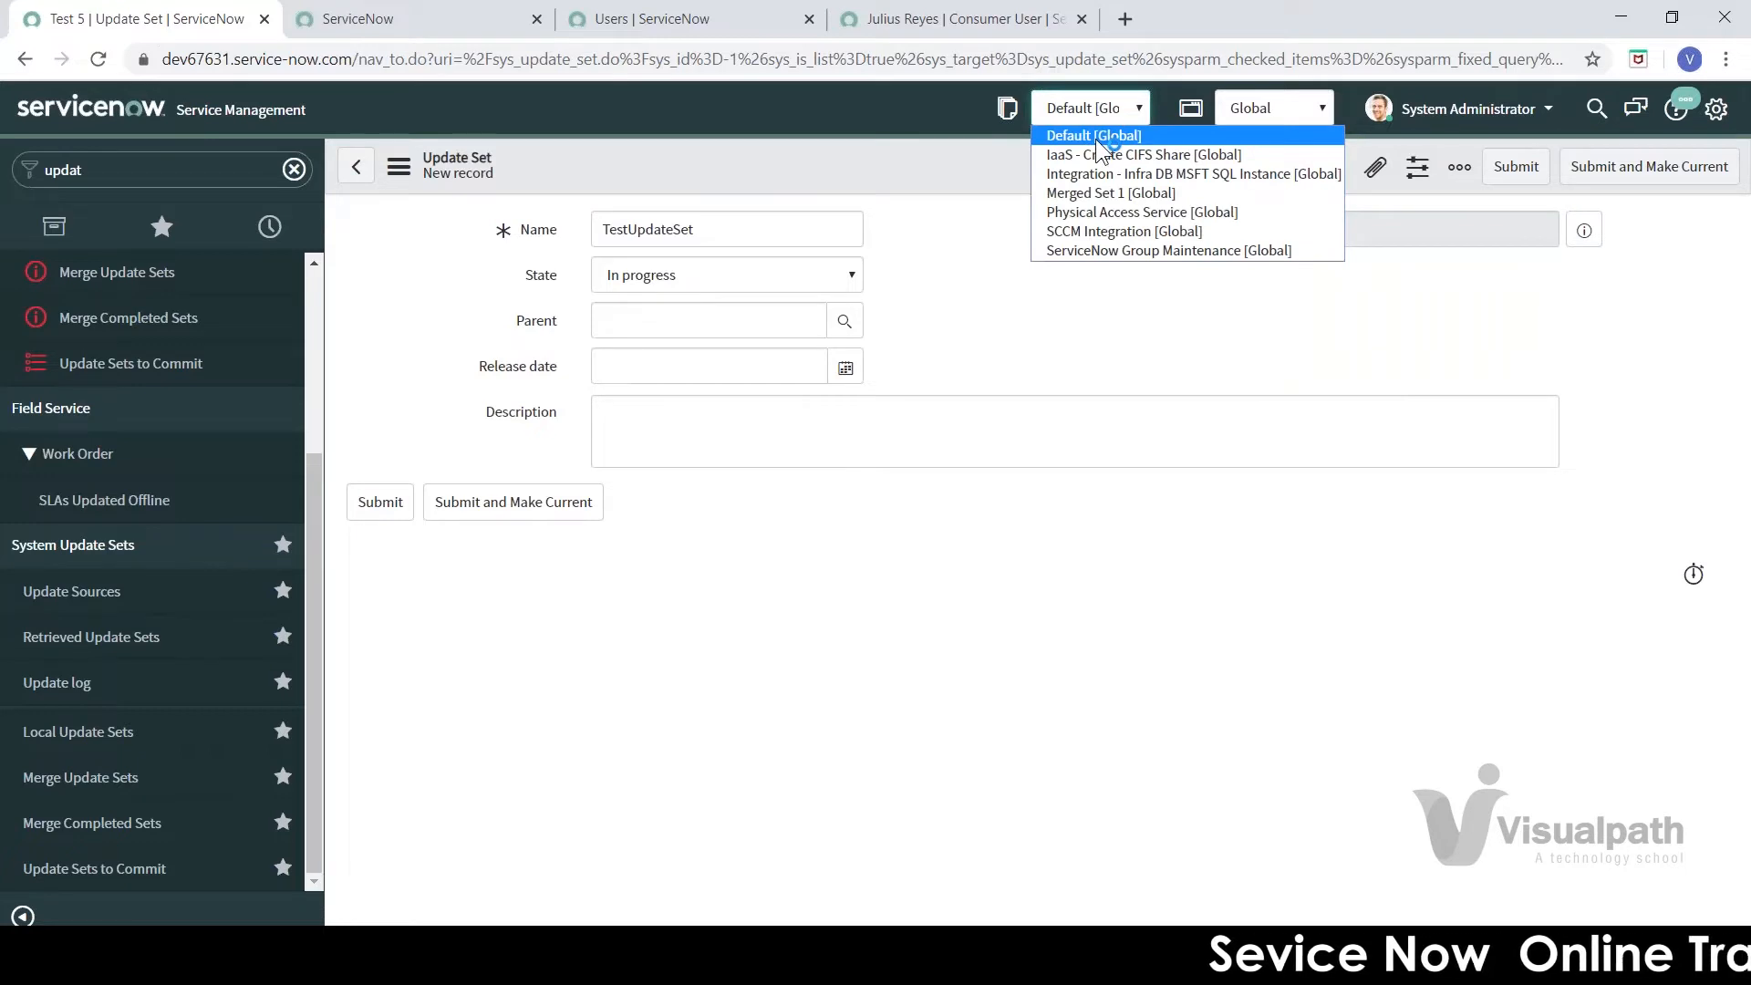
pyautogui.click(961, 232)
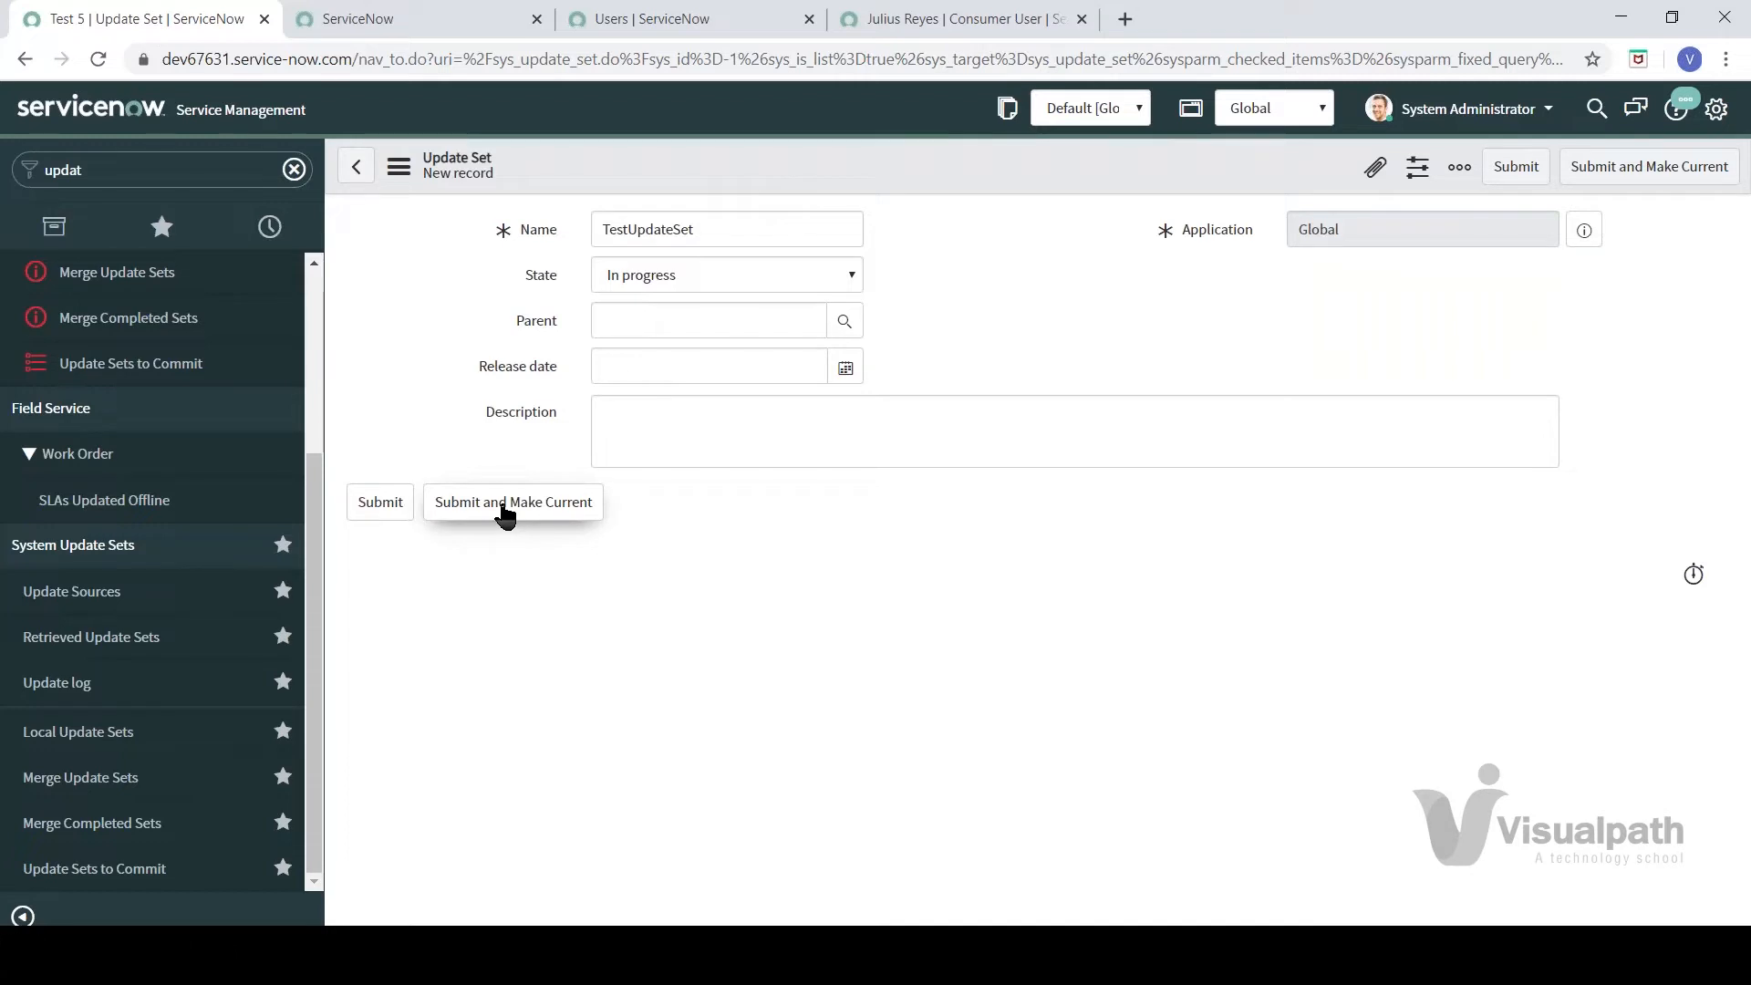
pyautogui.click(1092, 112)
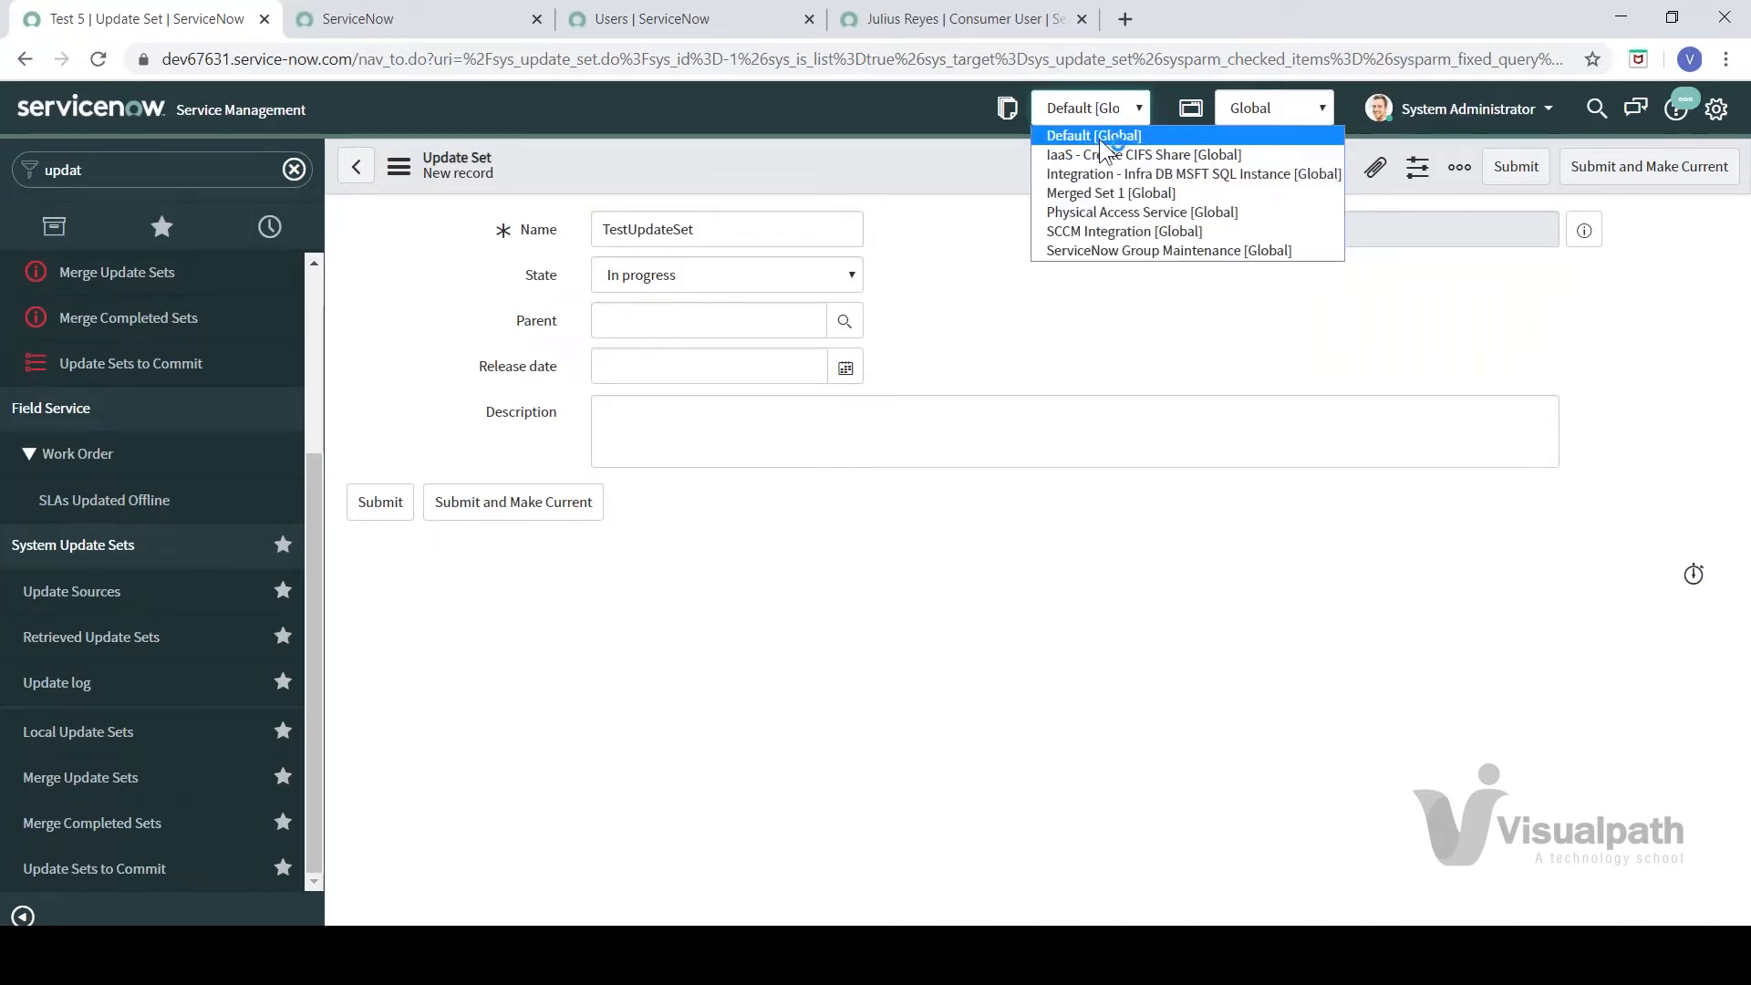
pyautogui.click(950, 336)
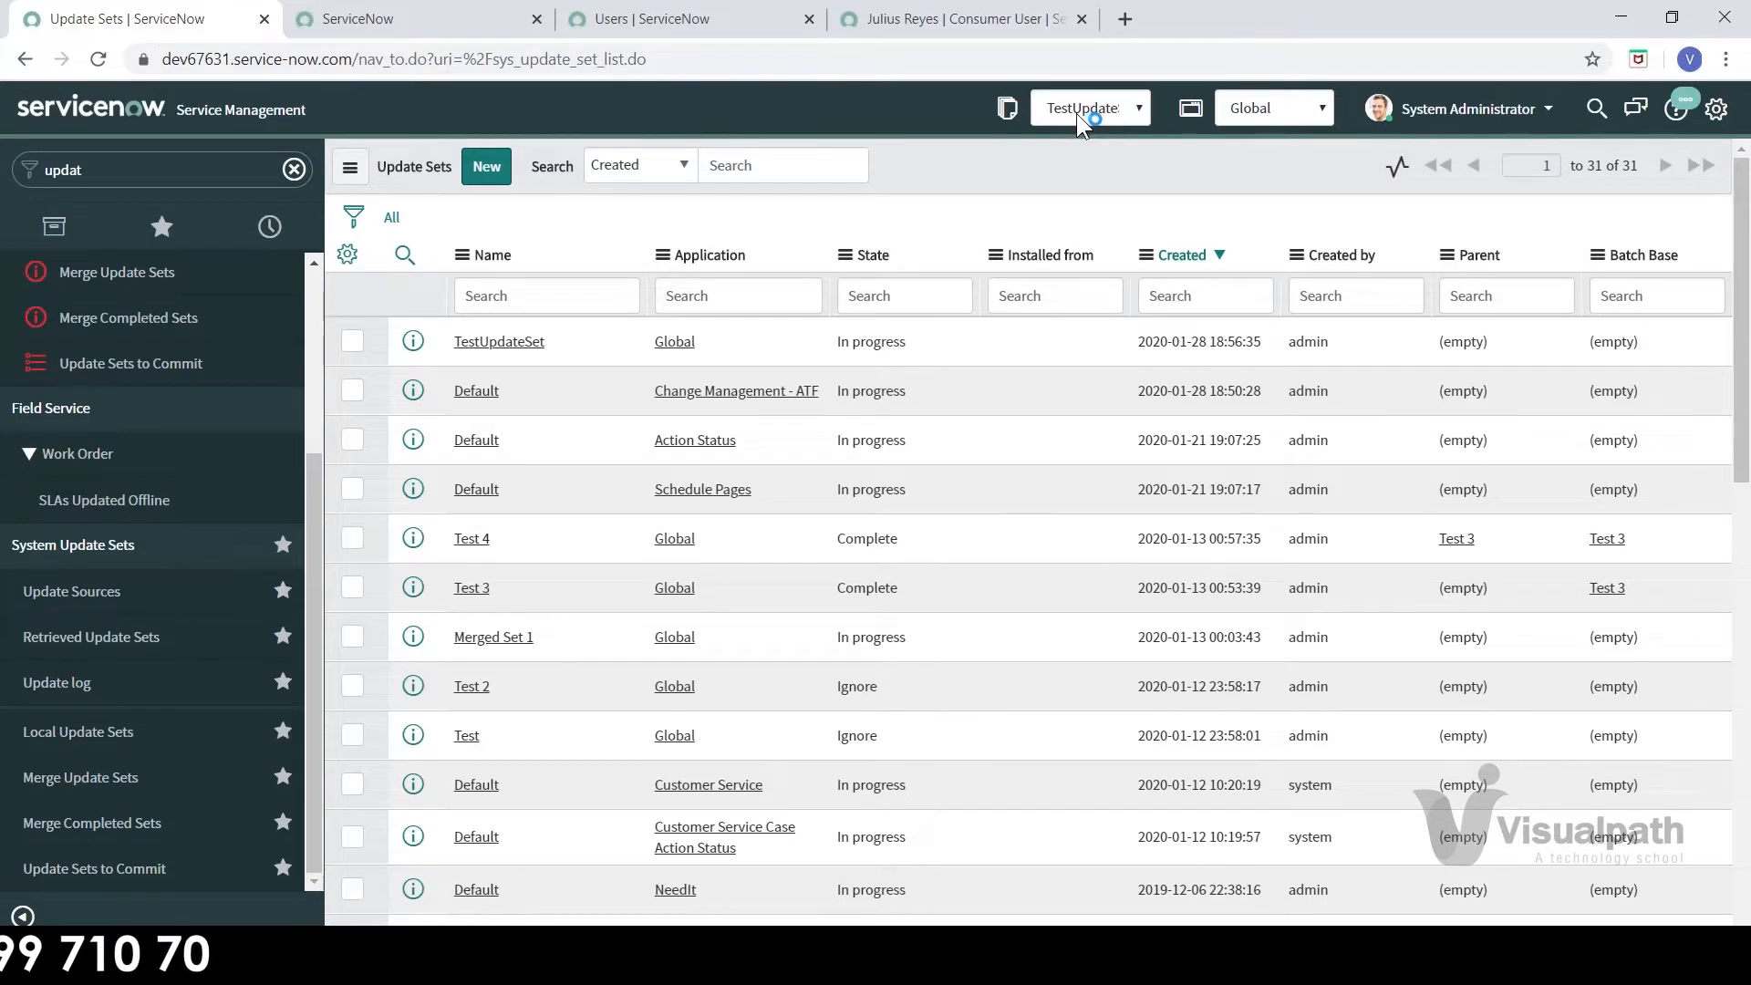
# - Open the current update set's record and review the available application scopes, keeping Global selected
pyautogui.click(1007, 108)
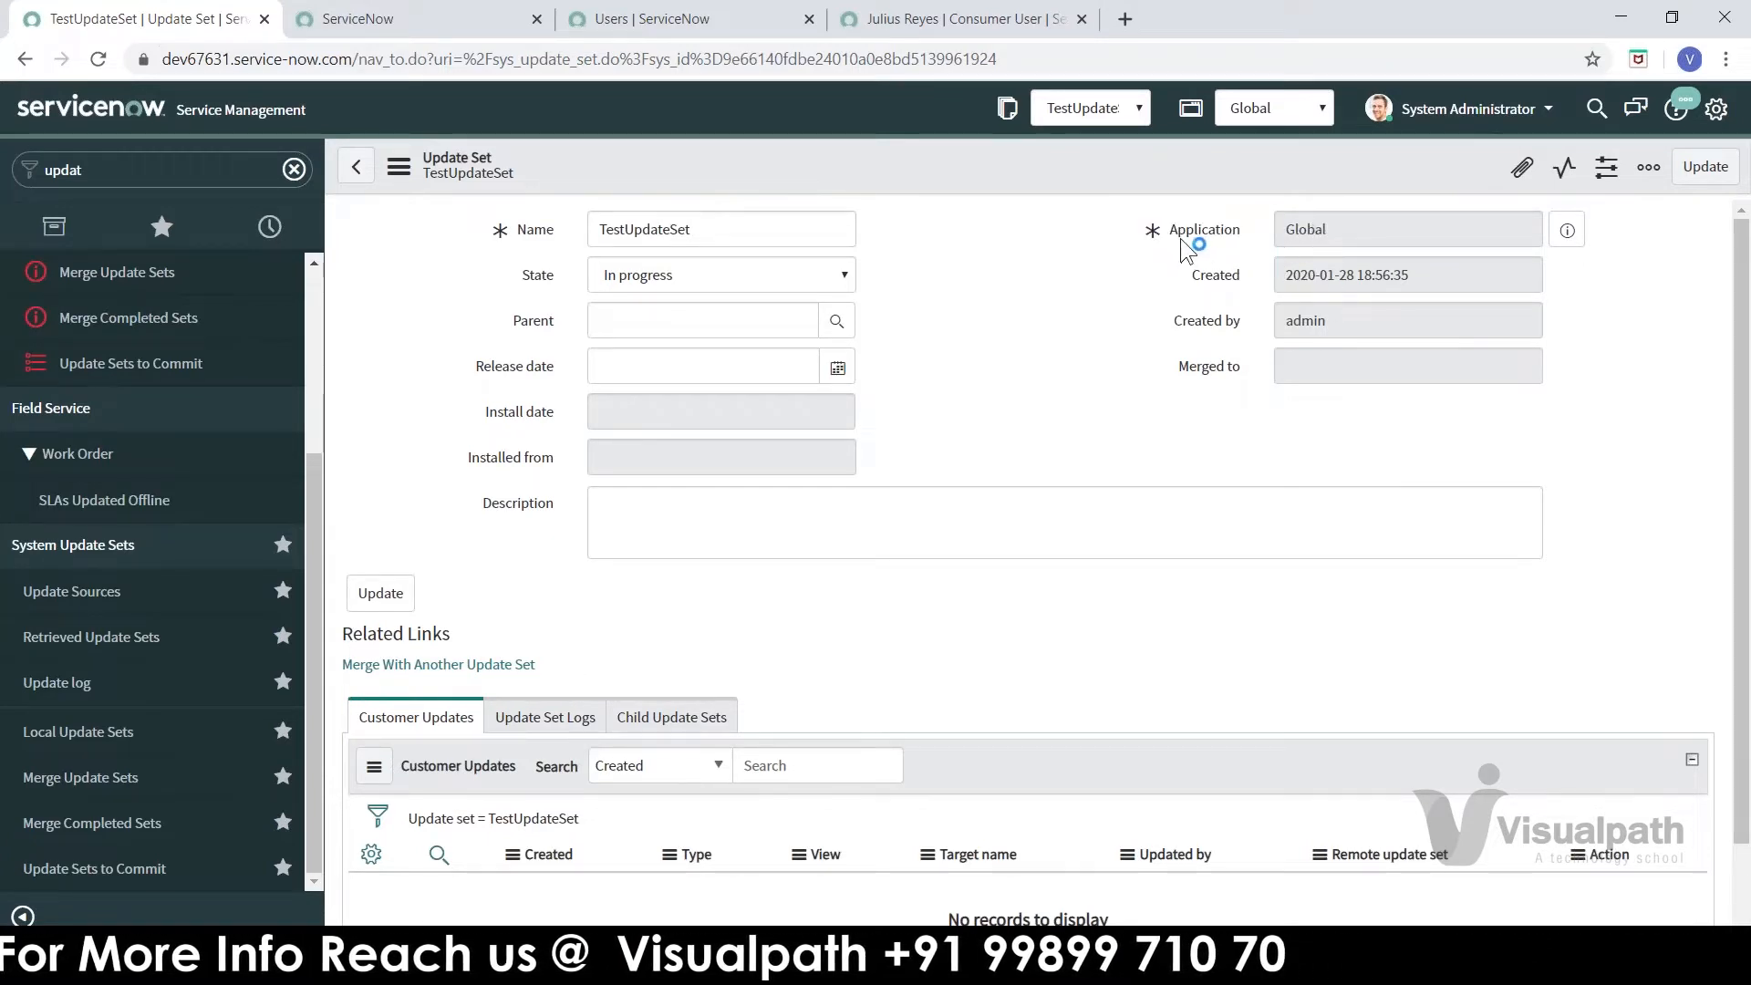
pyautogui.click(1293, 109)
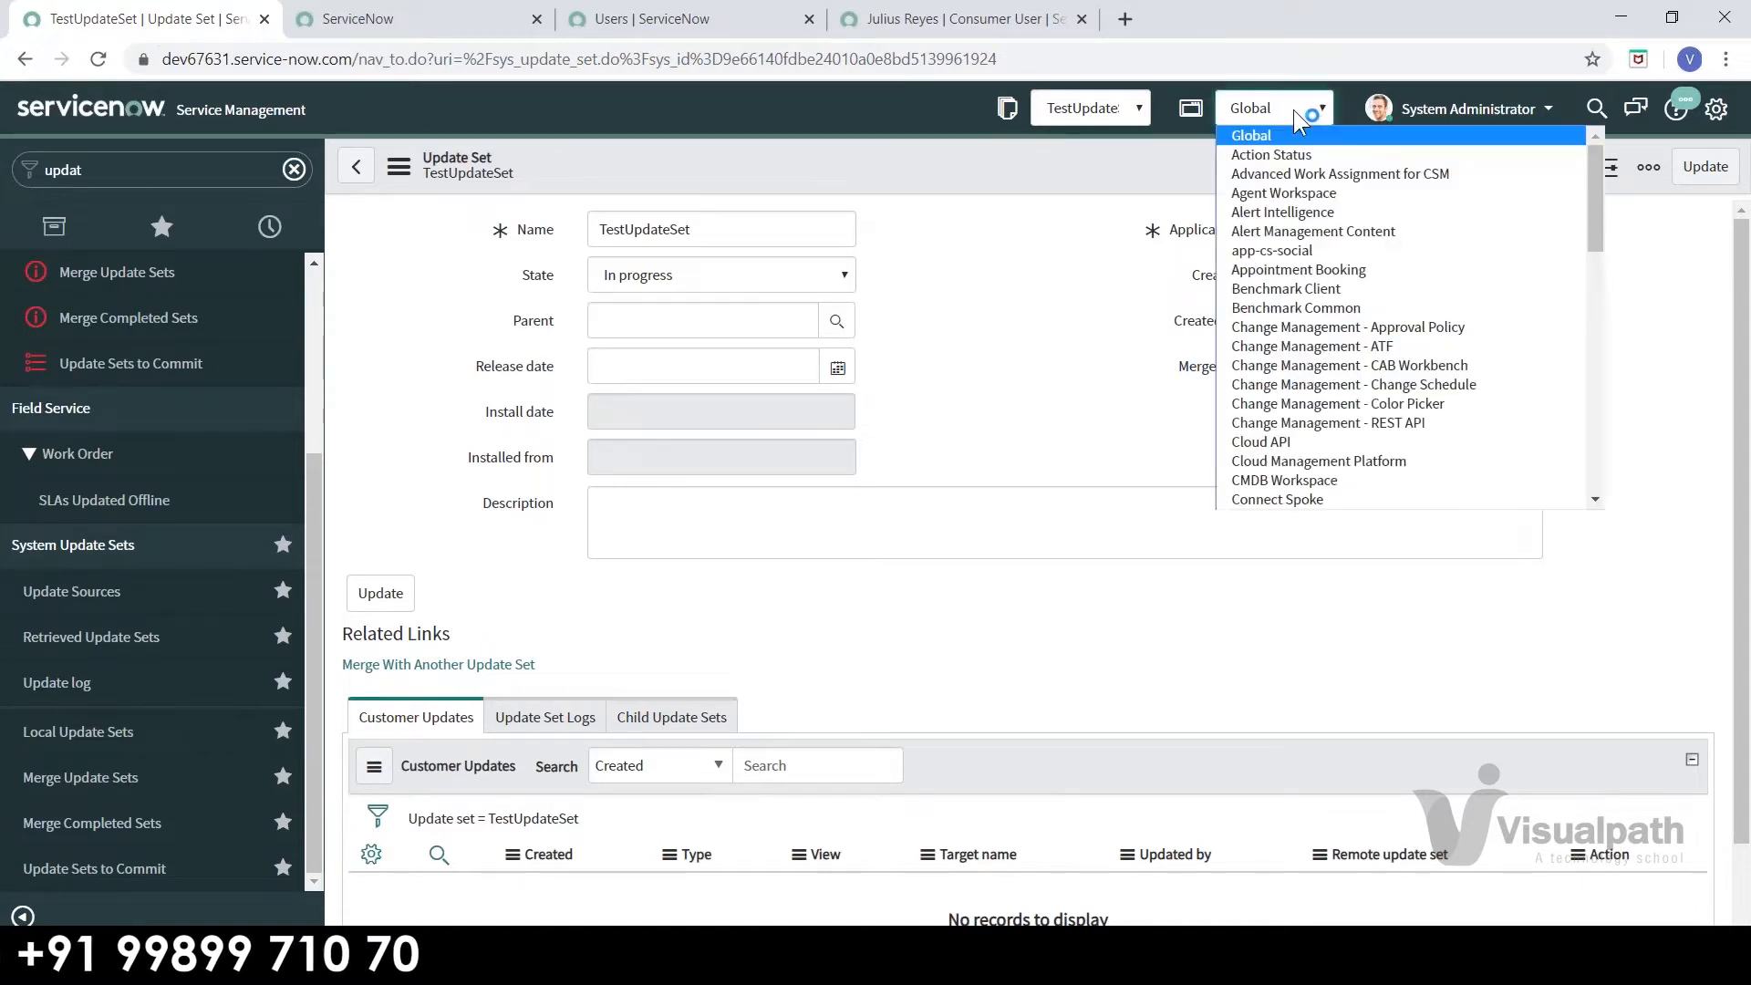
pyautogui.click(1293, 109)
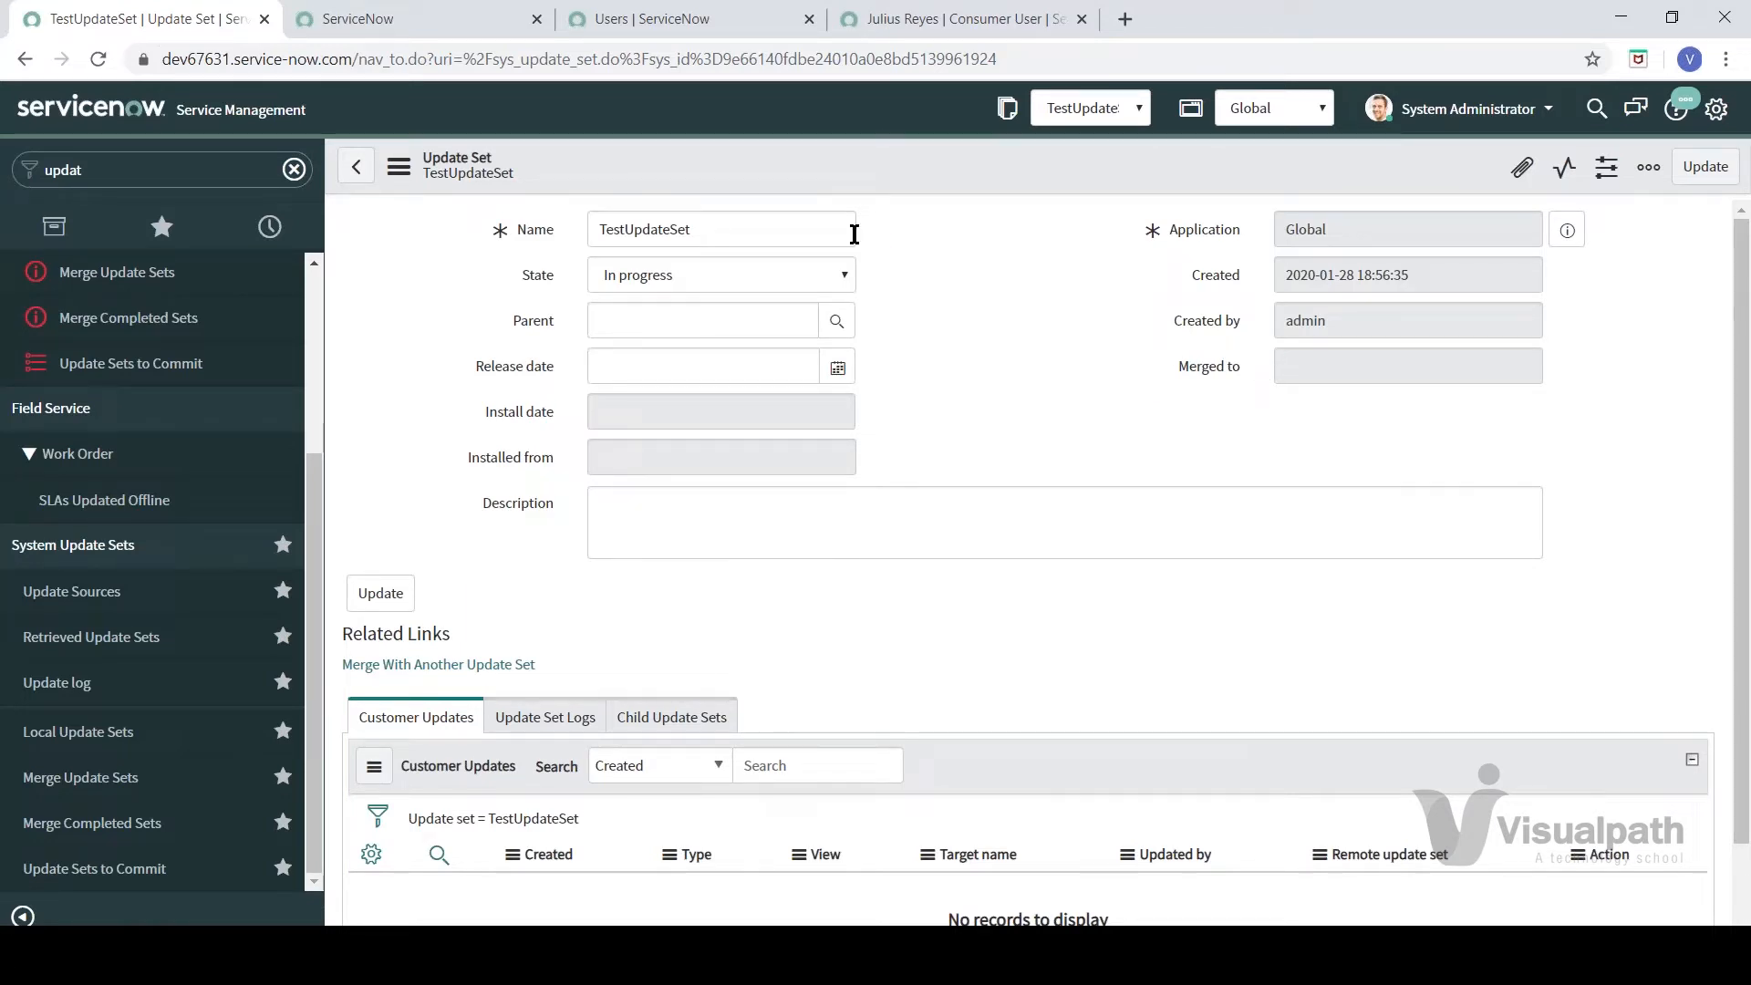
pyautogui.click(1052, 265)
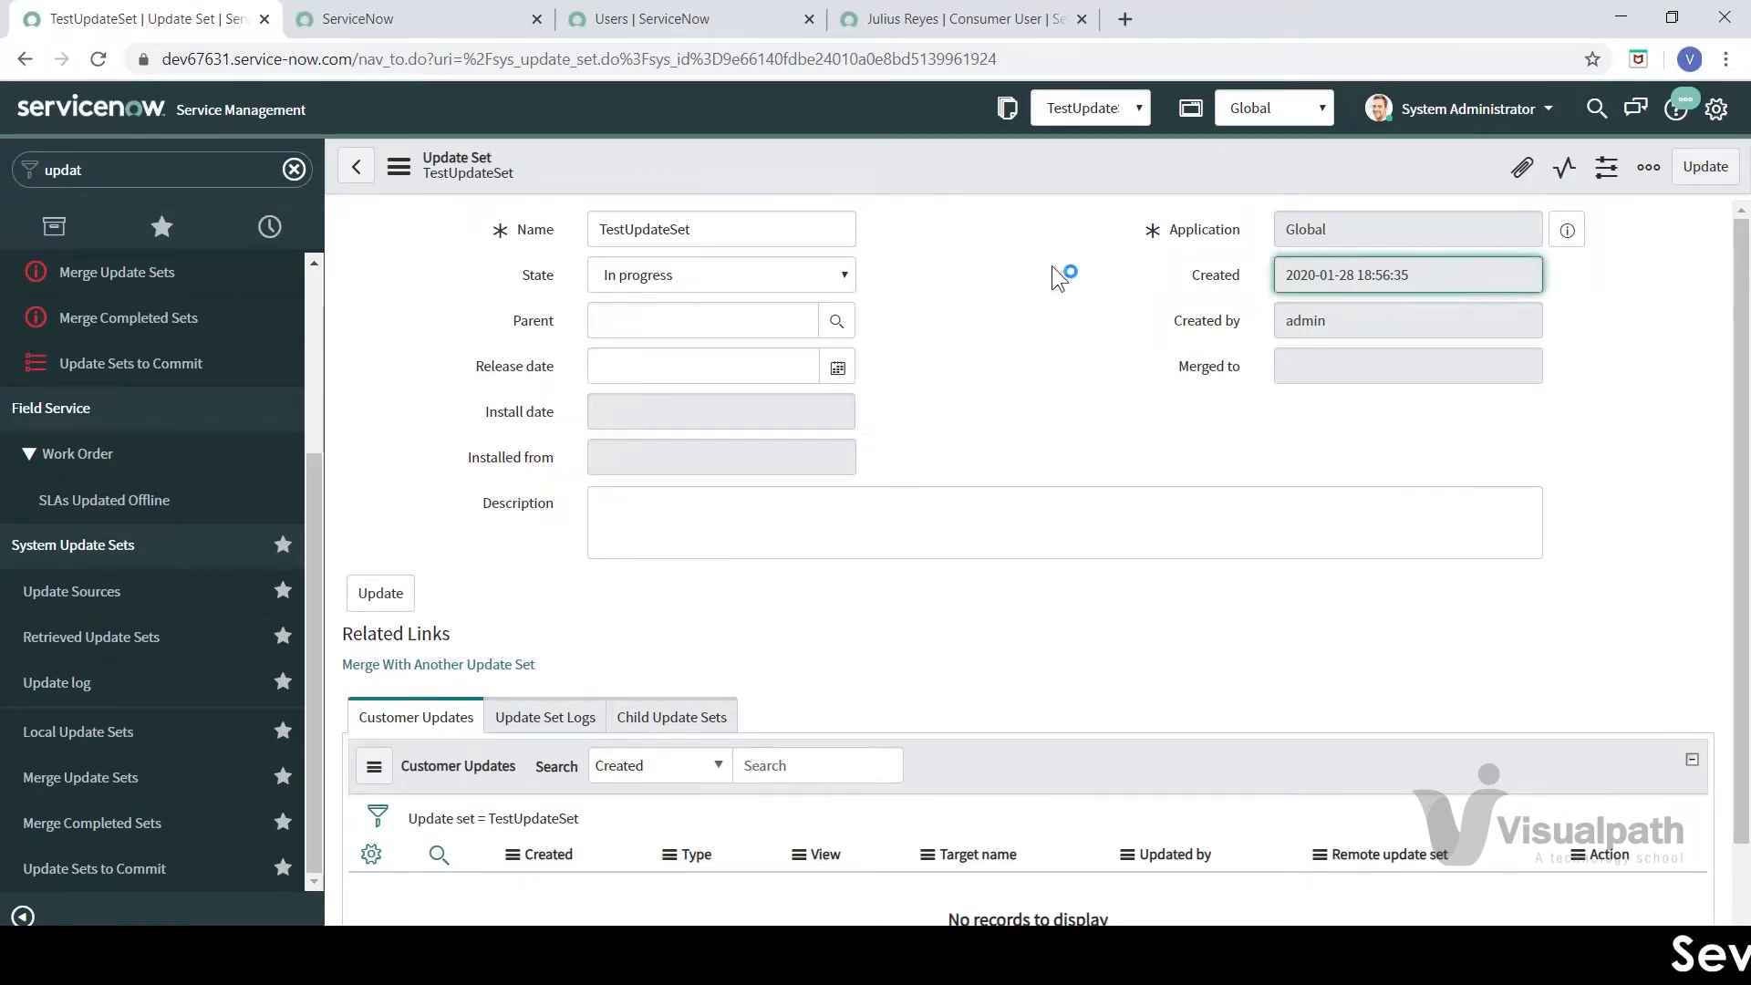
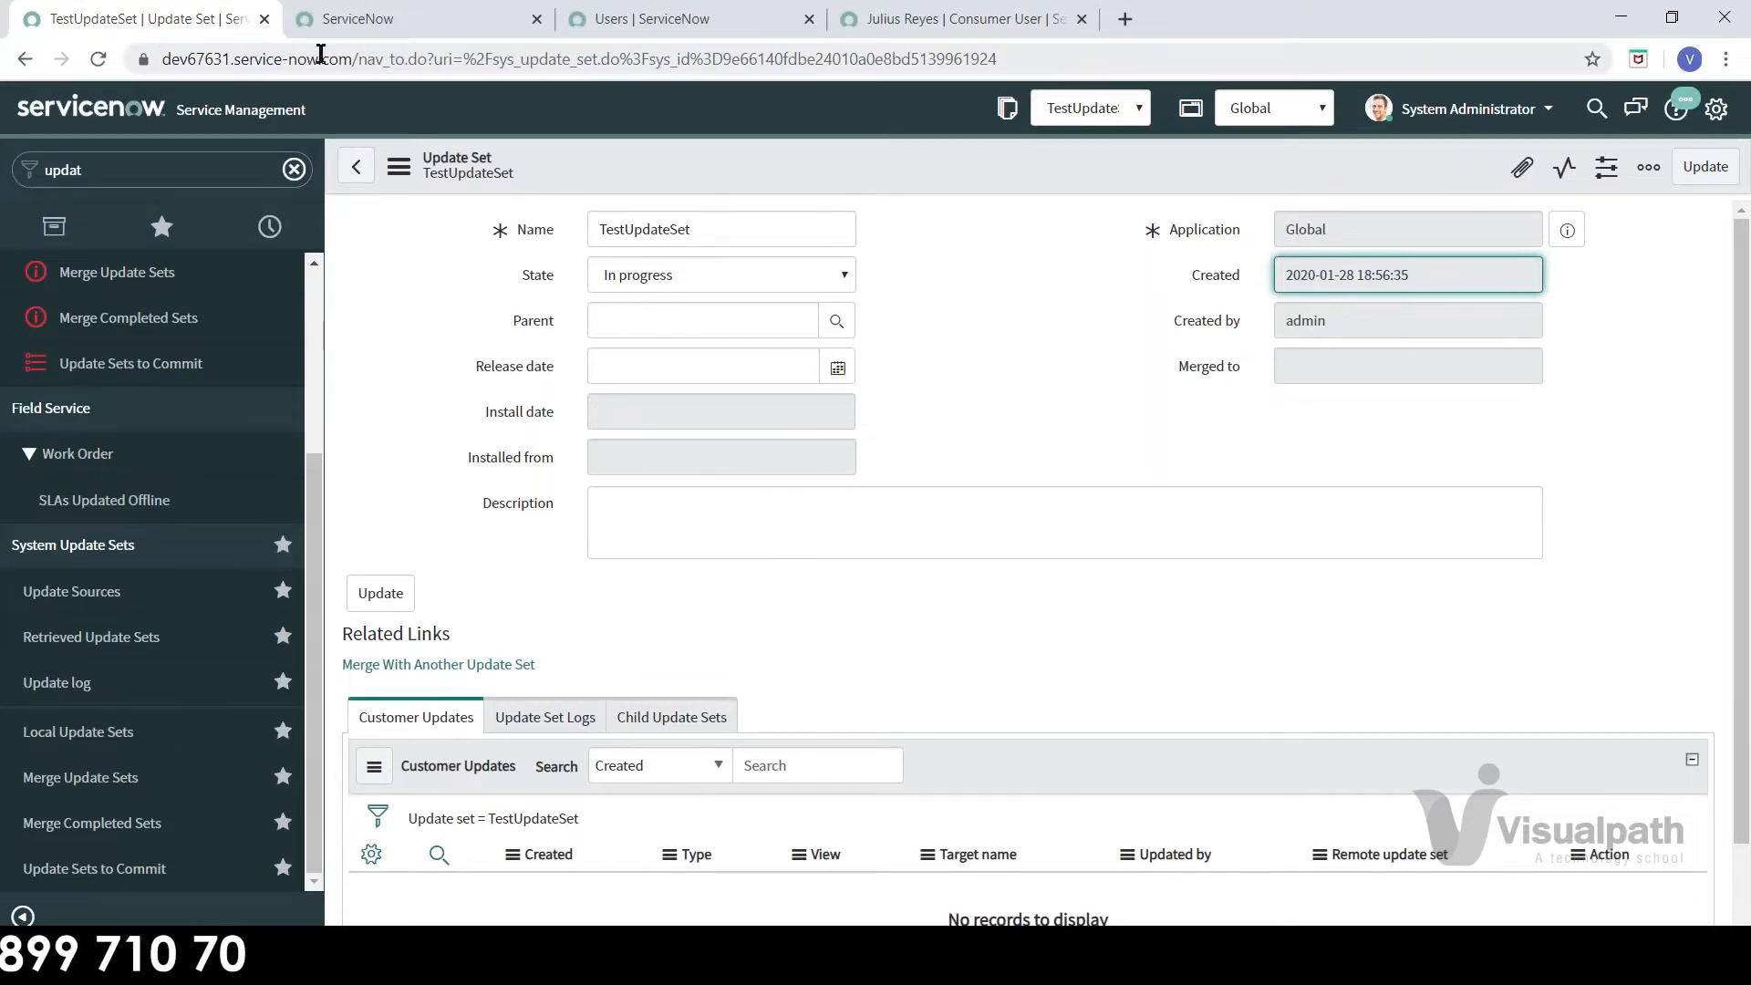
# - Duplicate the TestUpdateSet browser tab, filter its navigator for "table", and open a blank new table record
pyautogui.rightClick(212, 20)
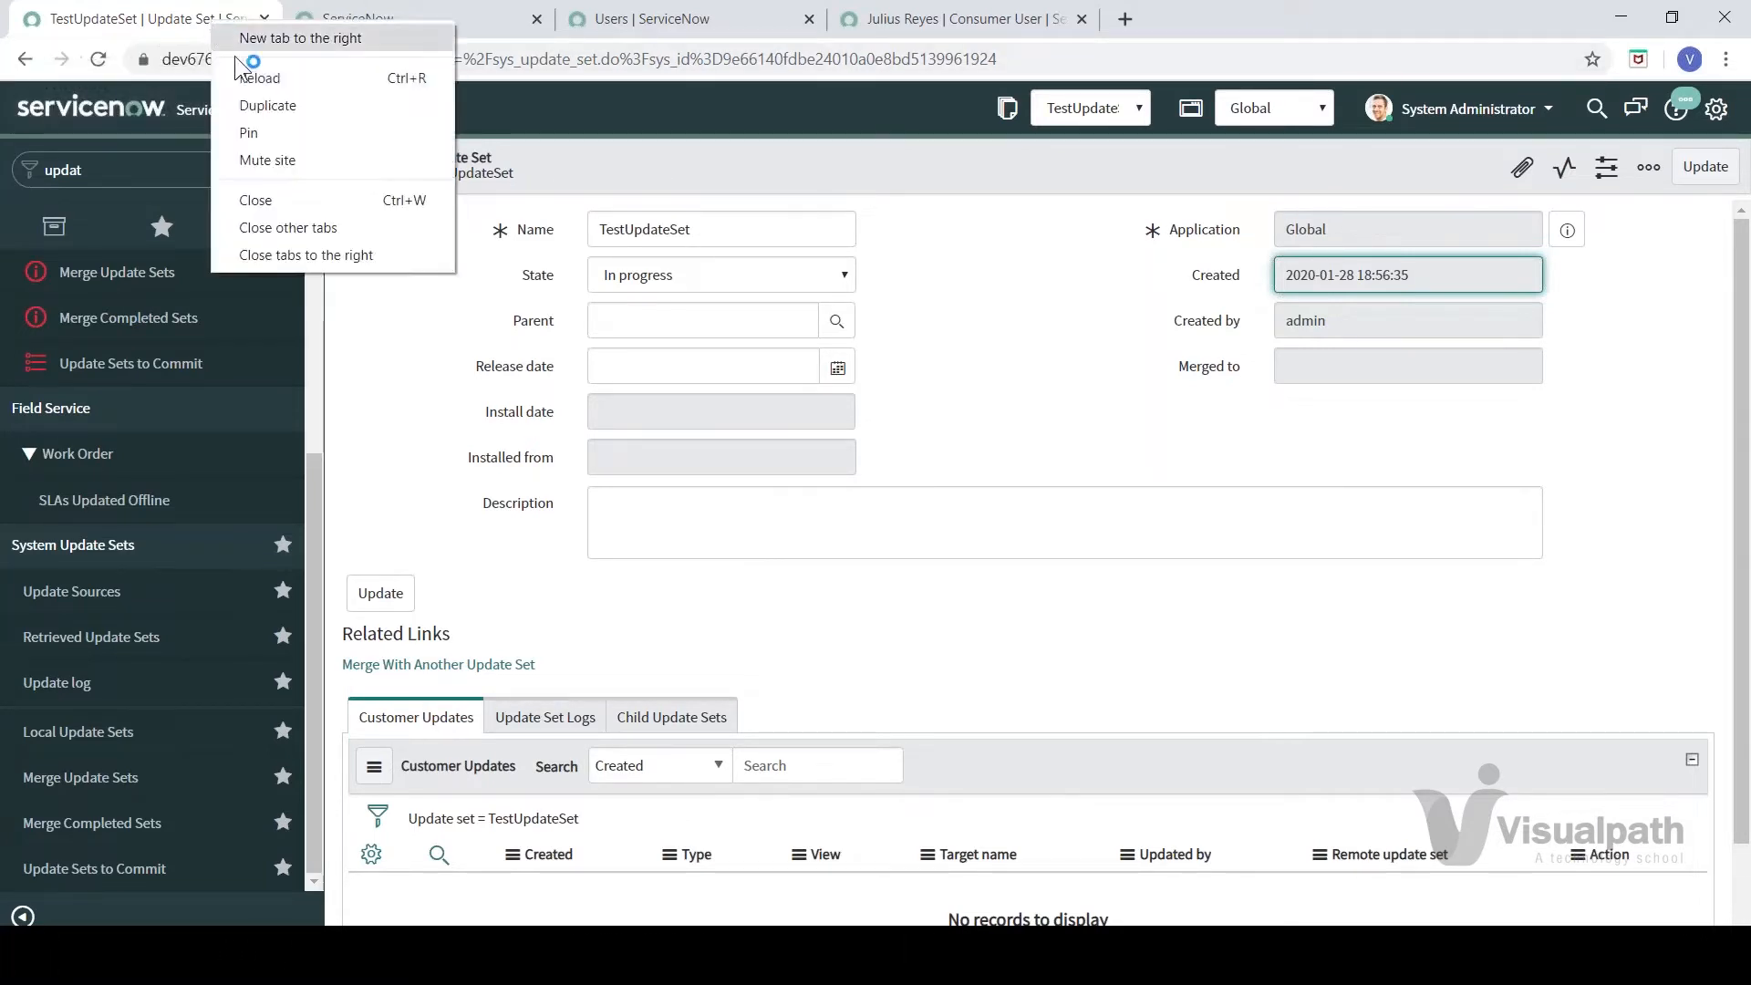
pyautogui.click(264, 105)
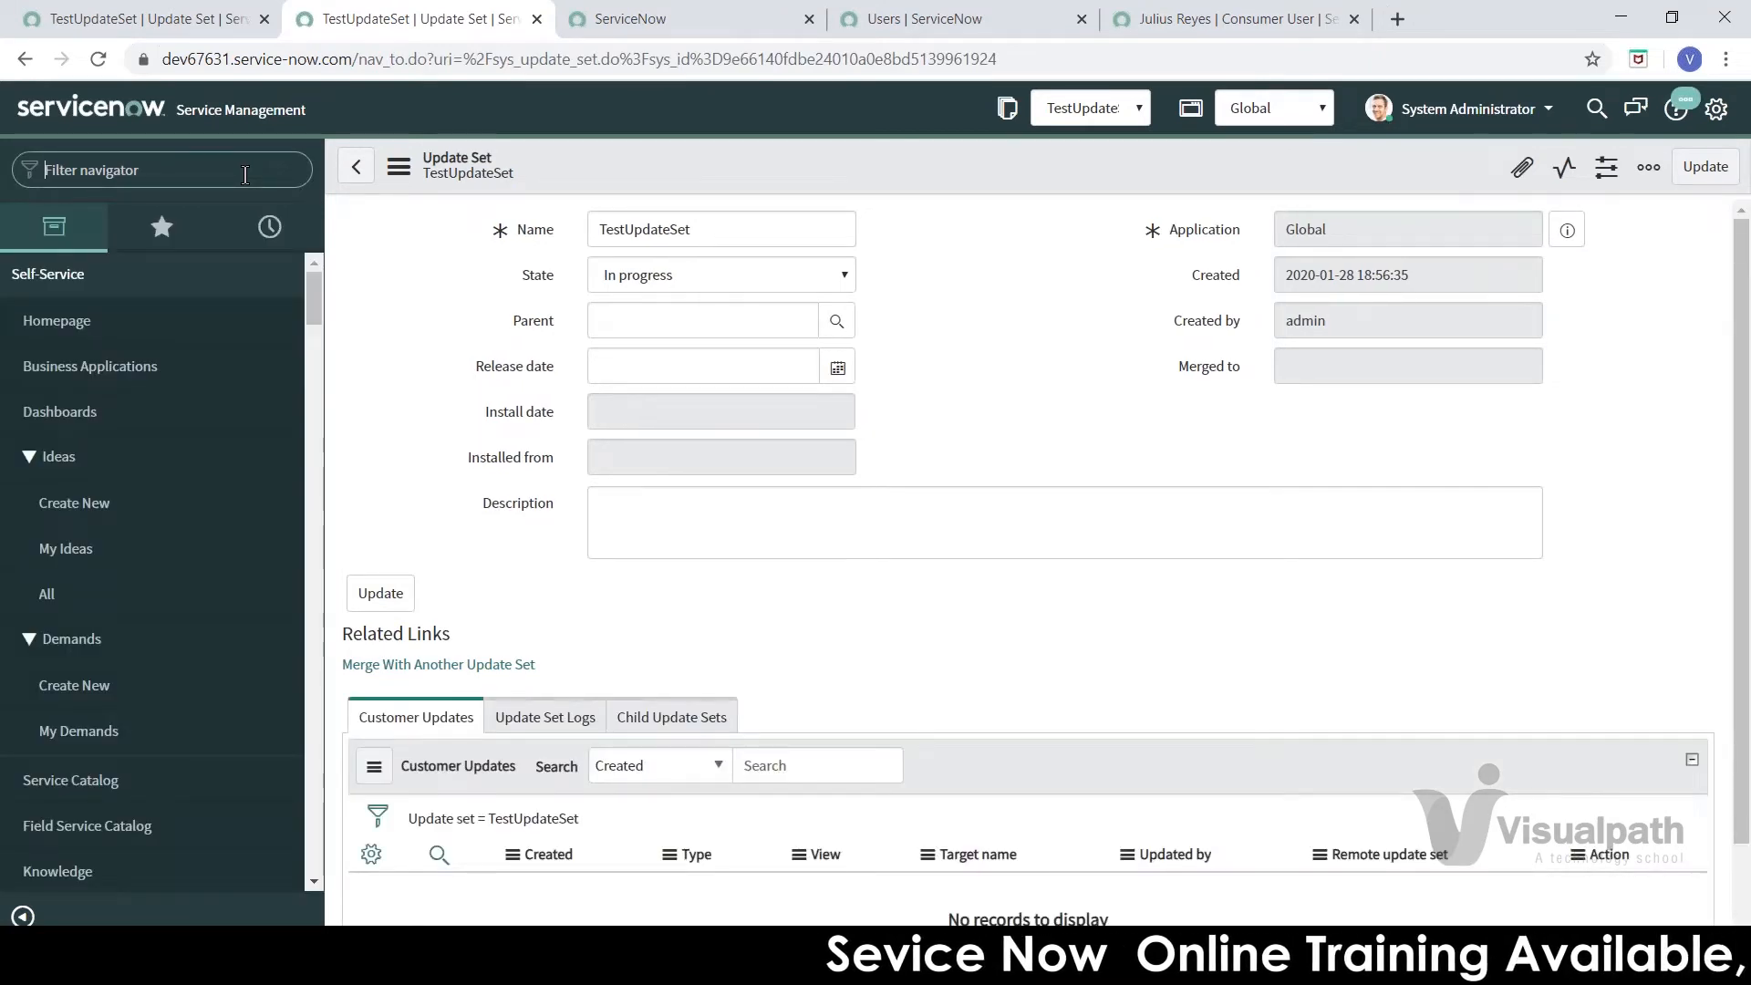
pyautogui.write('tab')
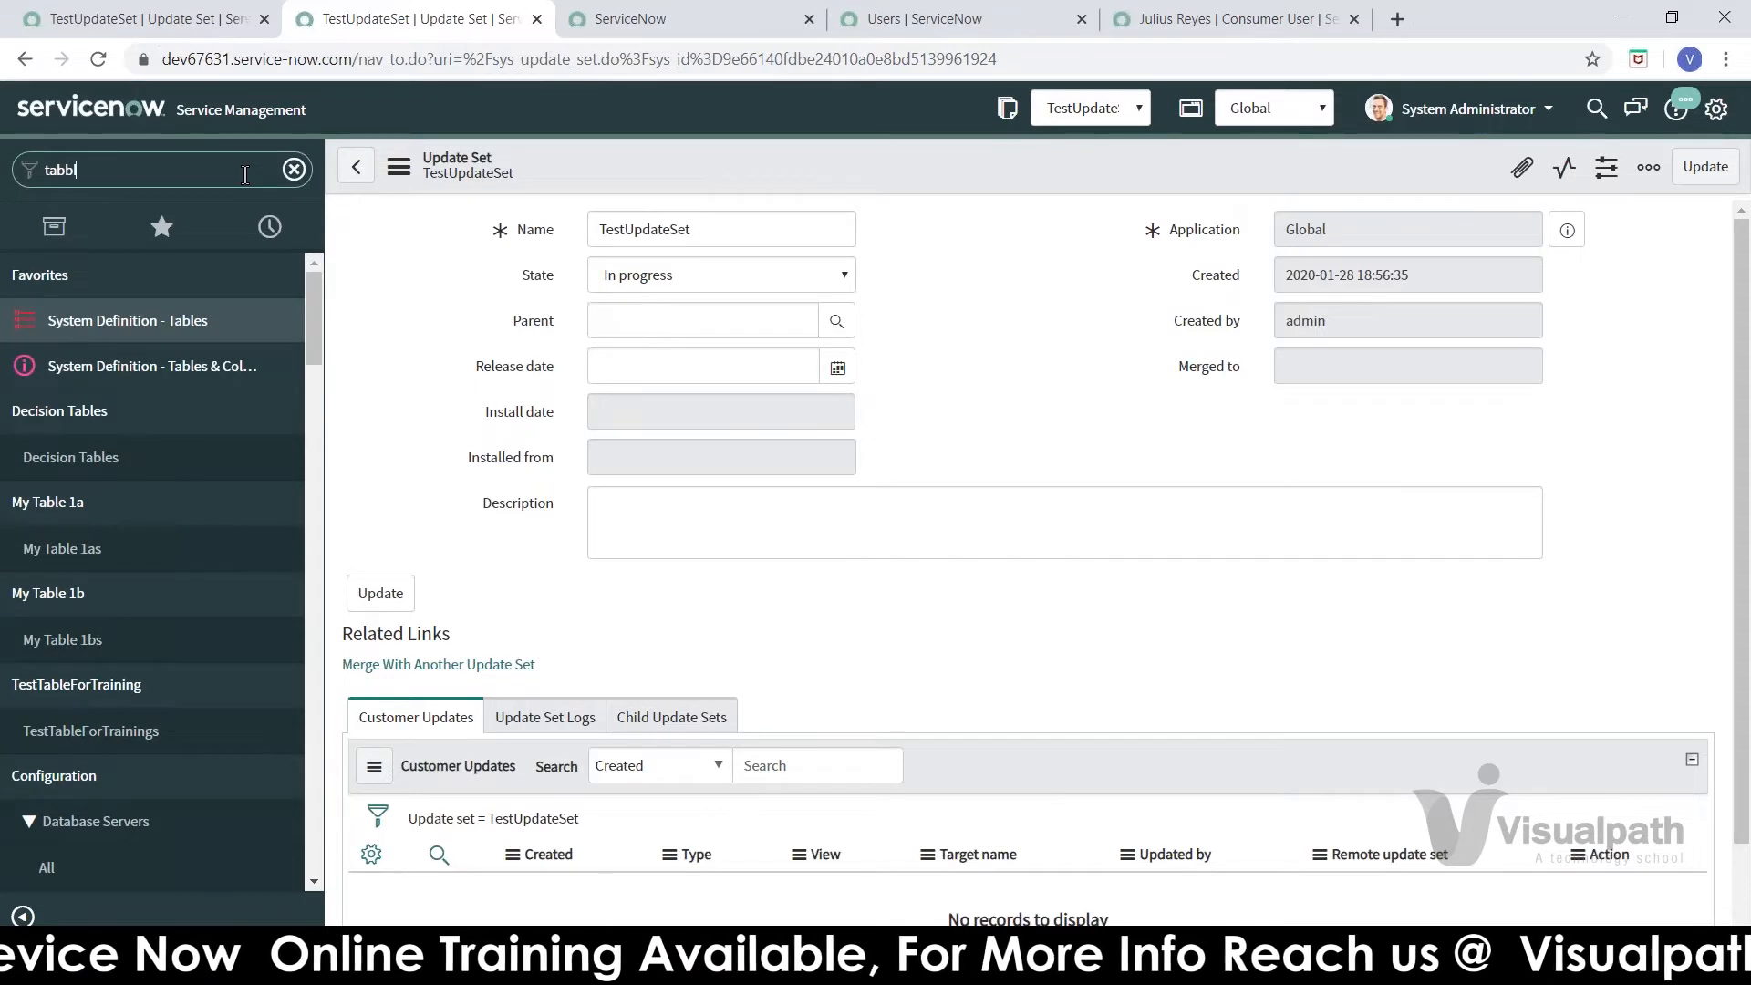
pyautogui.write('b')
pyautogui.press('BackSpace')
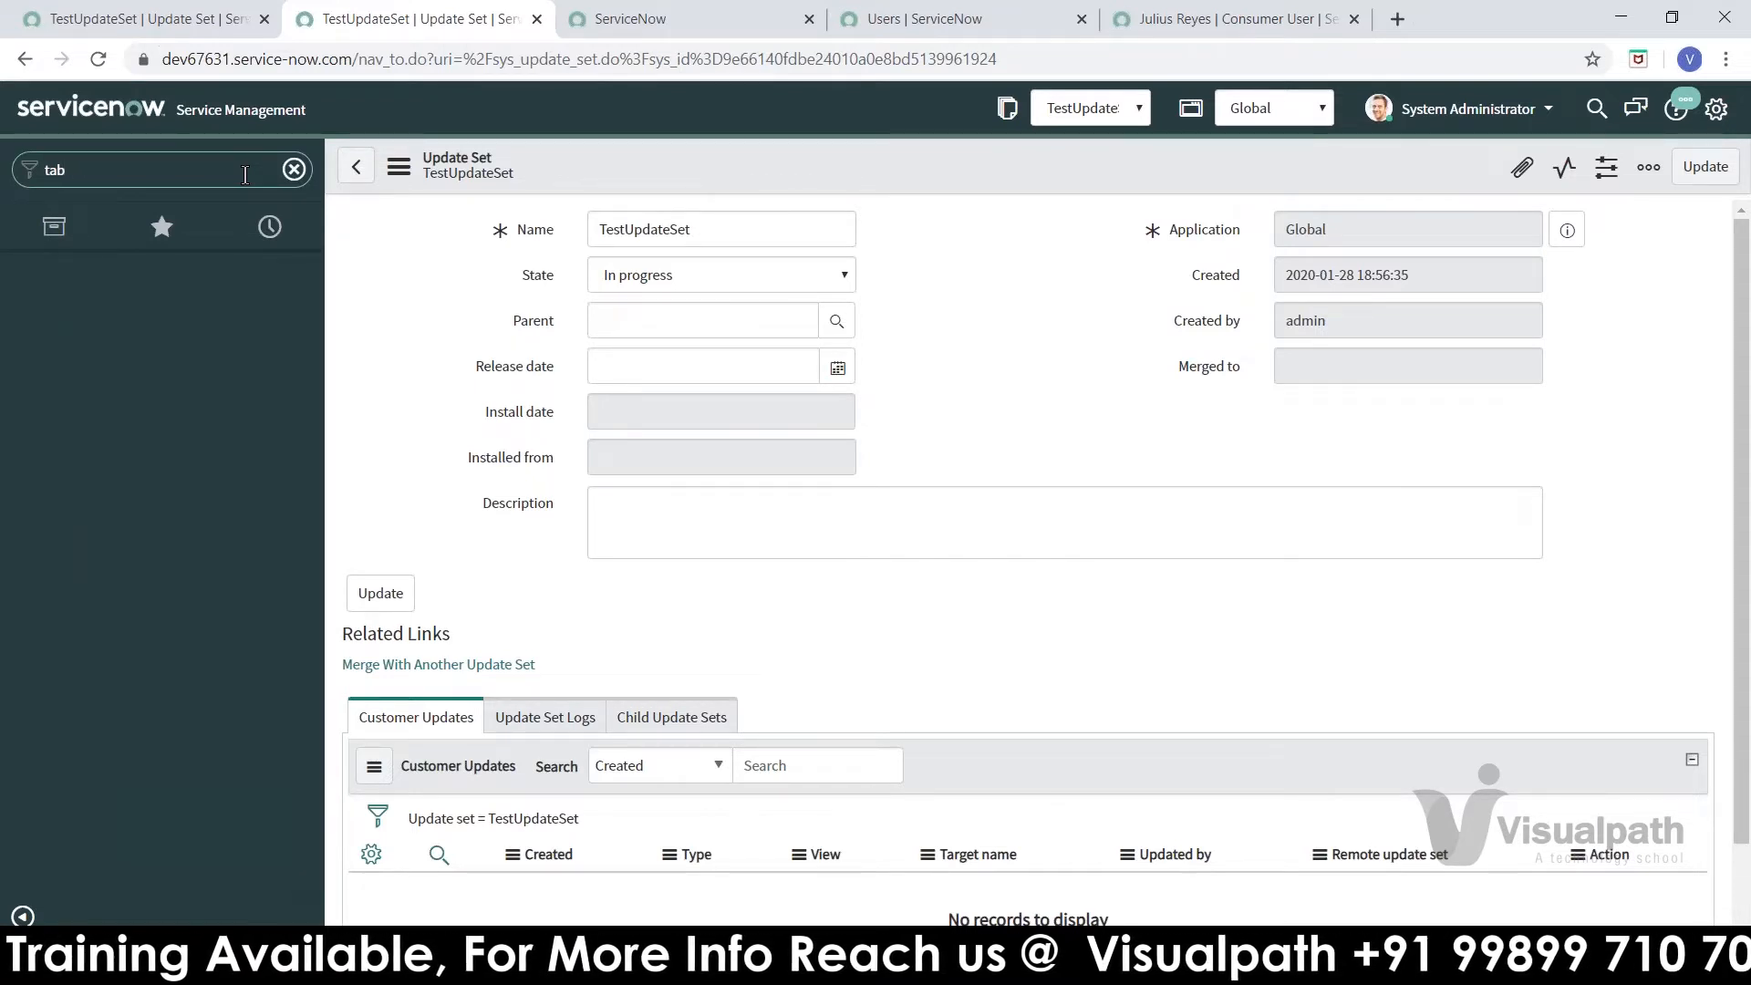
pyautogui.write('le')
pyautogui.click(186, 337)
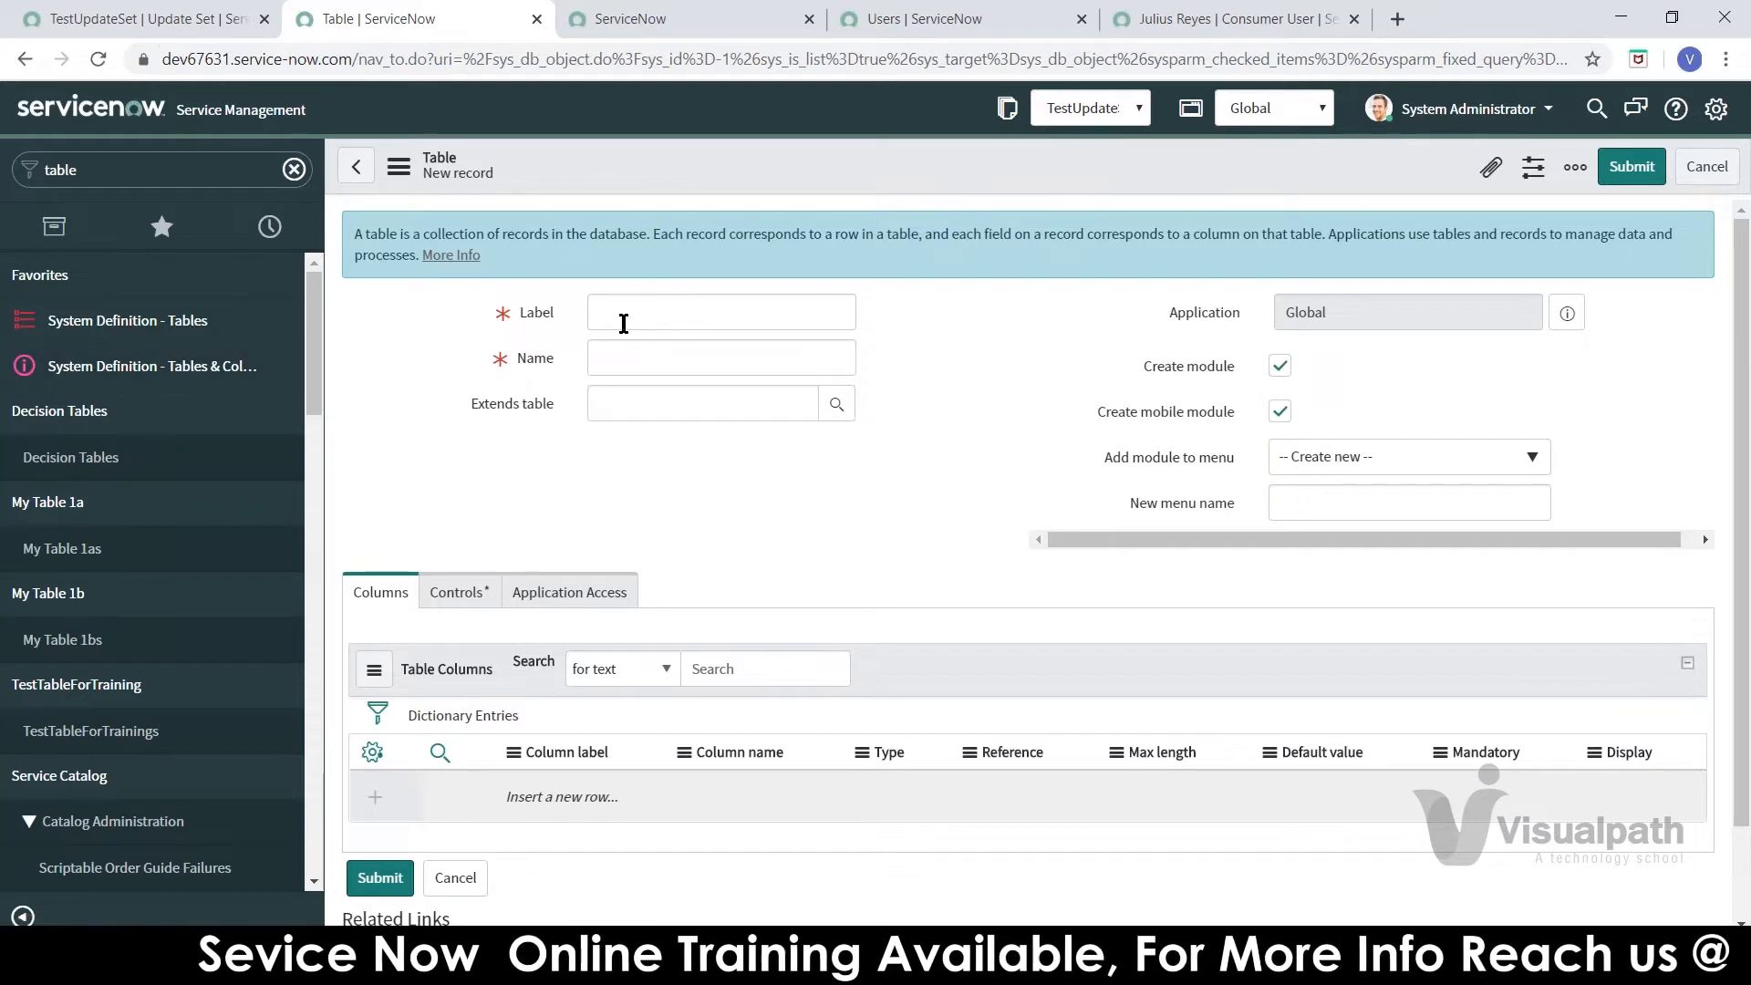
# - Filter the navigator for "application" and open a blank record from Application Menus under System Definition
pyautogui.doubleClick(108, 176)
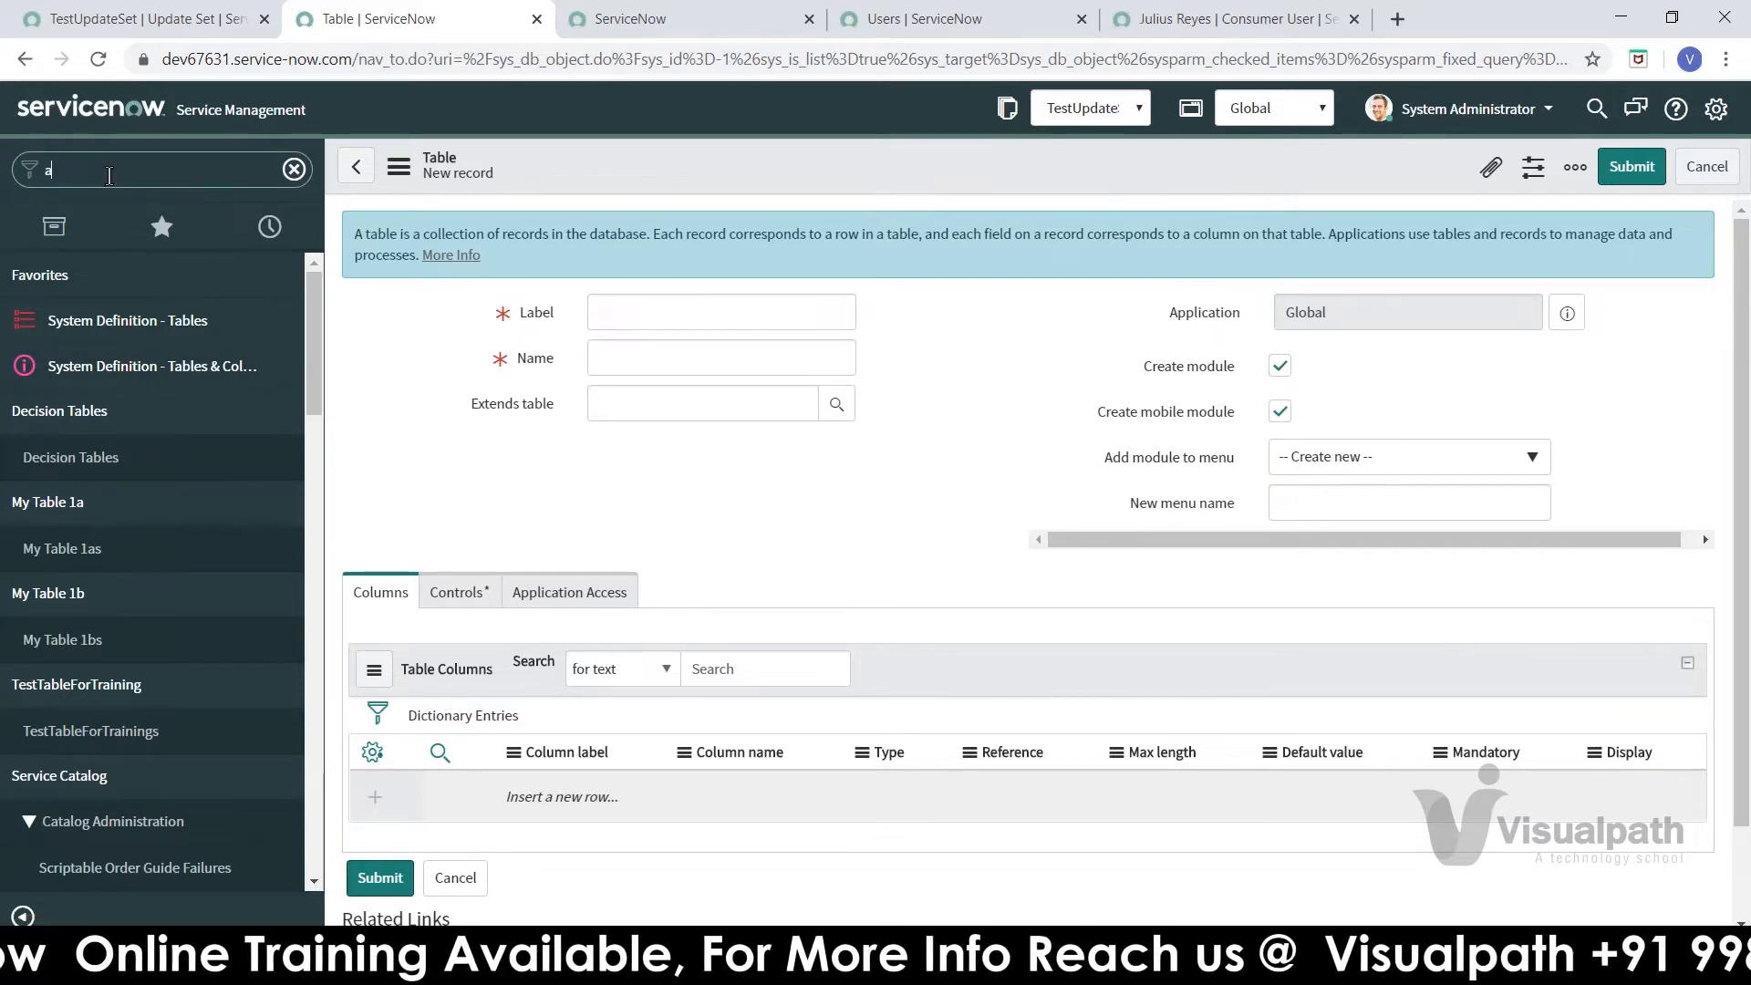
pyautogui.write('application')
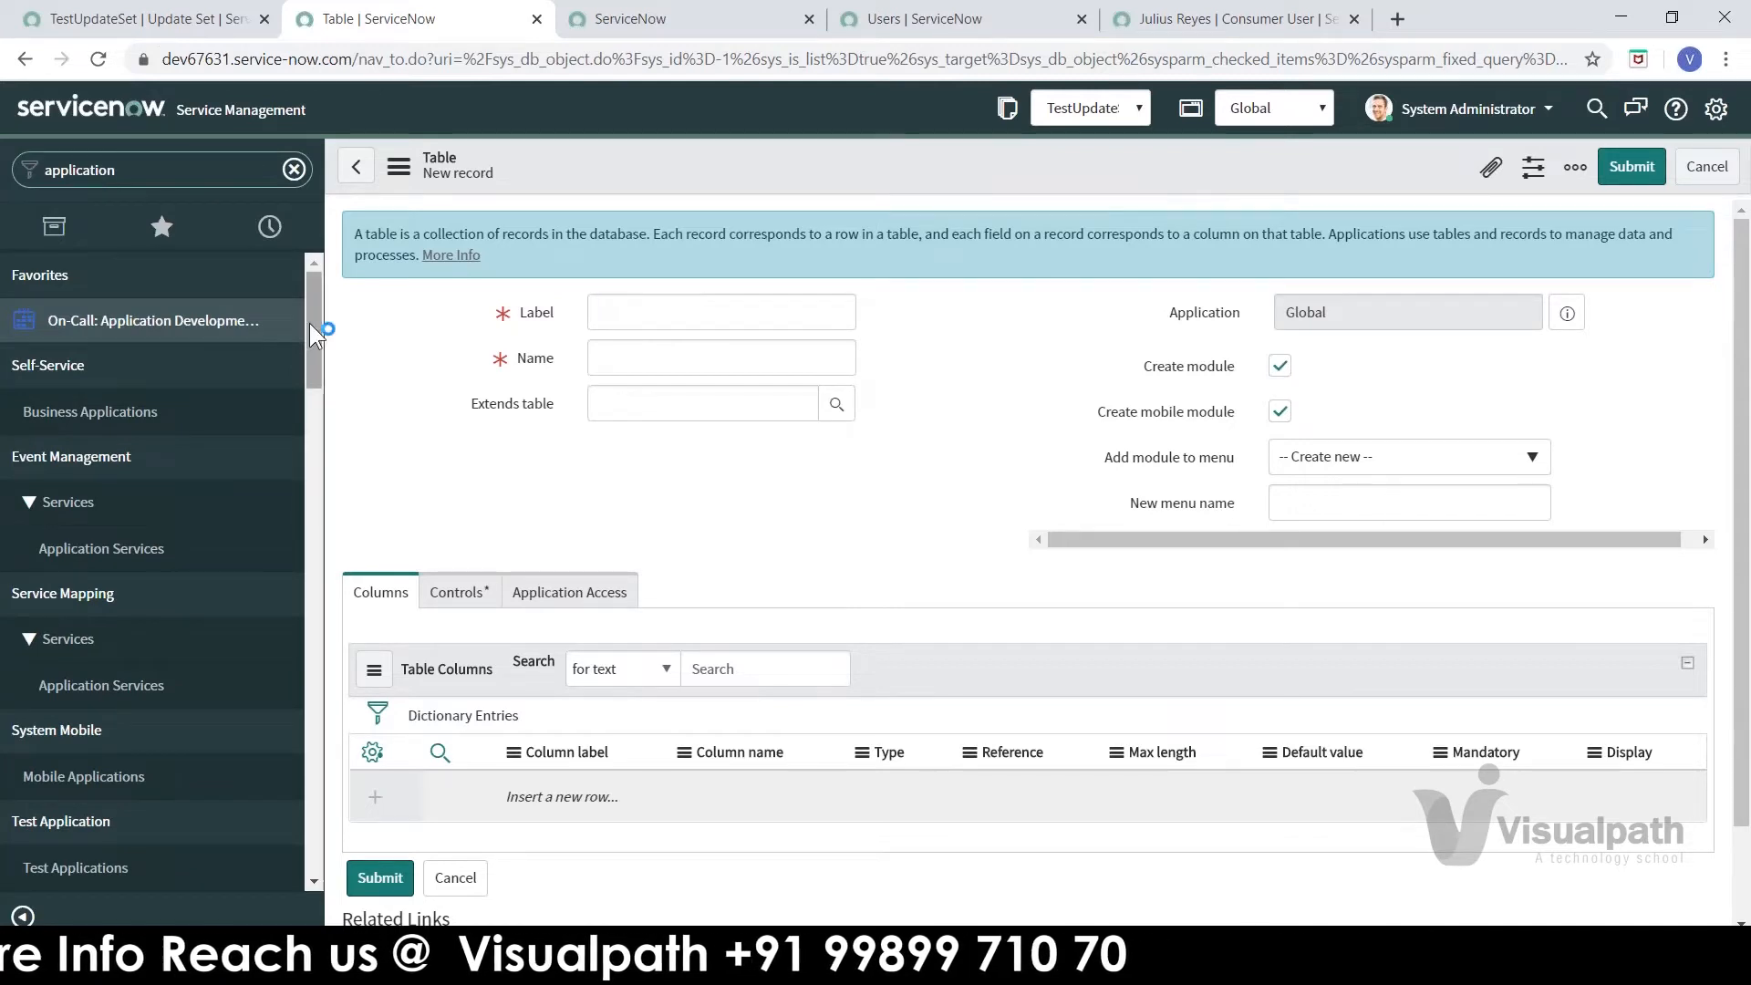
pyautogui.moveTo(309, 326); pyautogui.dragTo(297, 811)
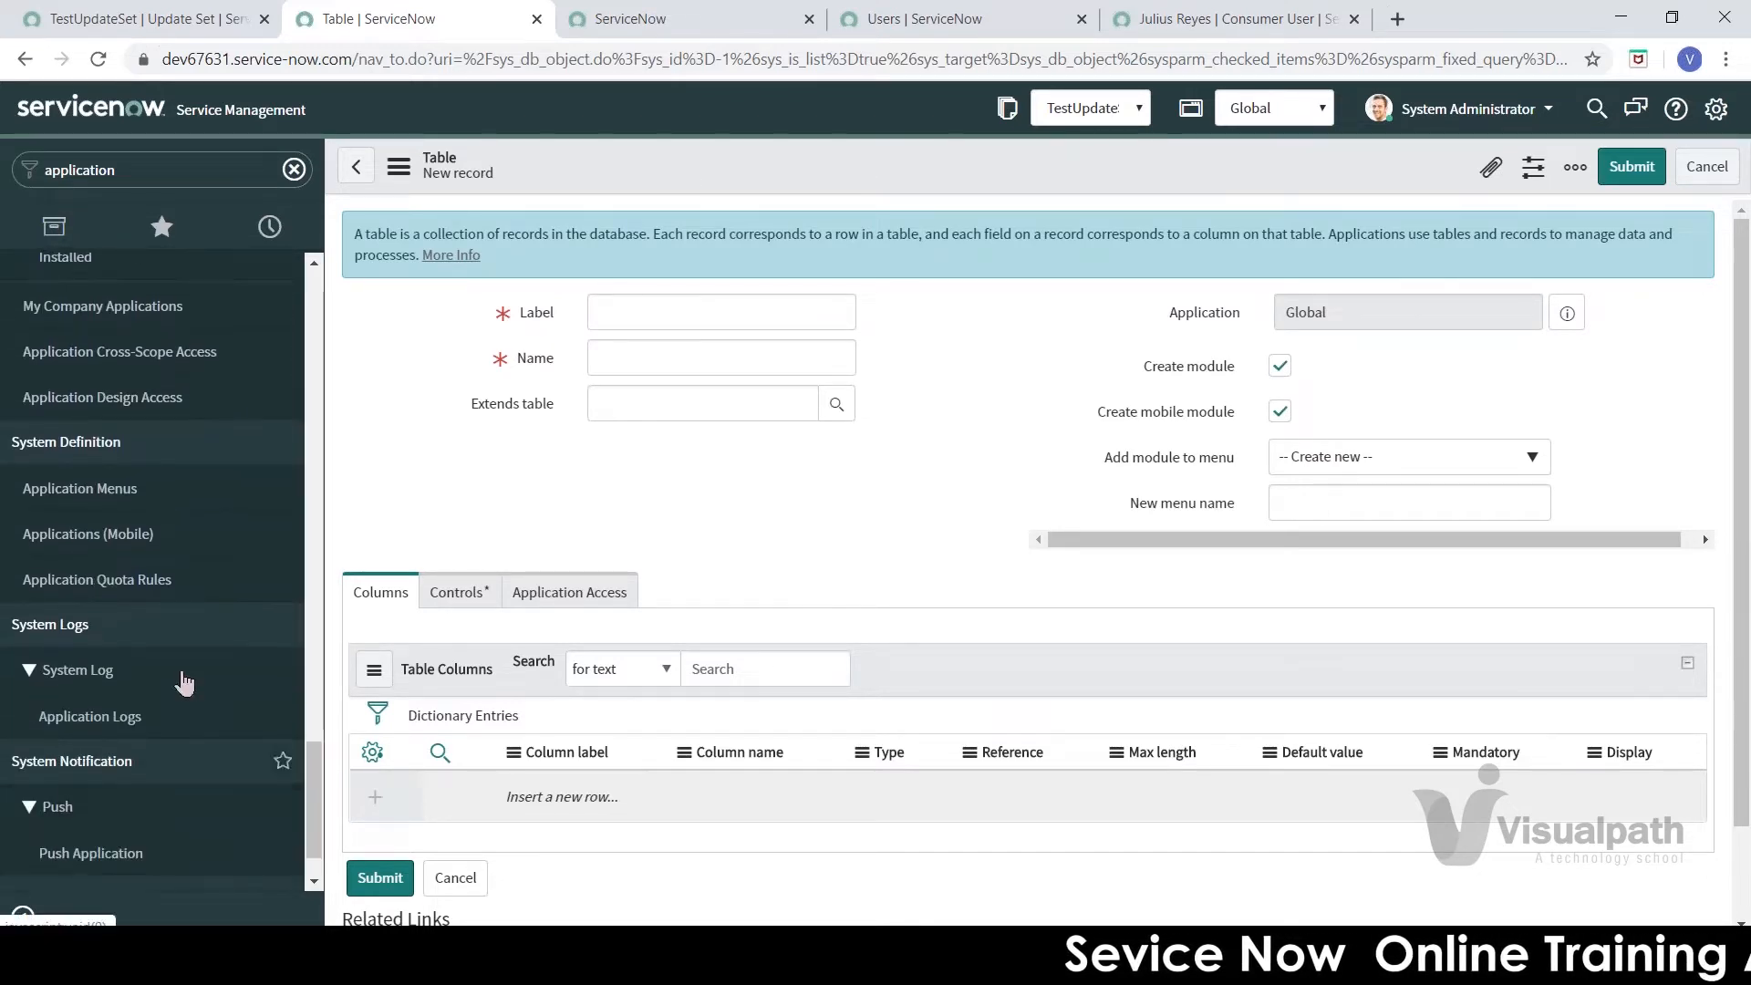
pyautogui.click(120, 498)
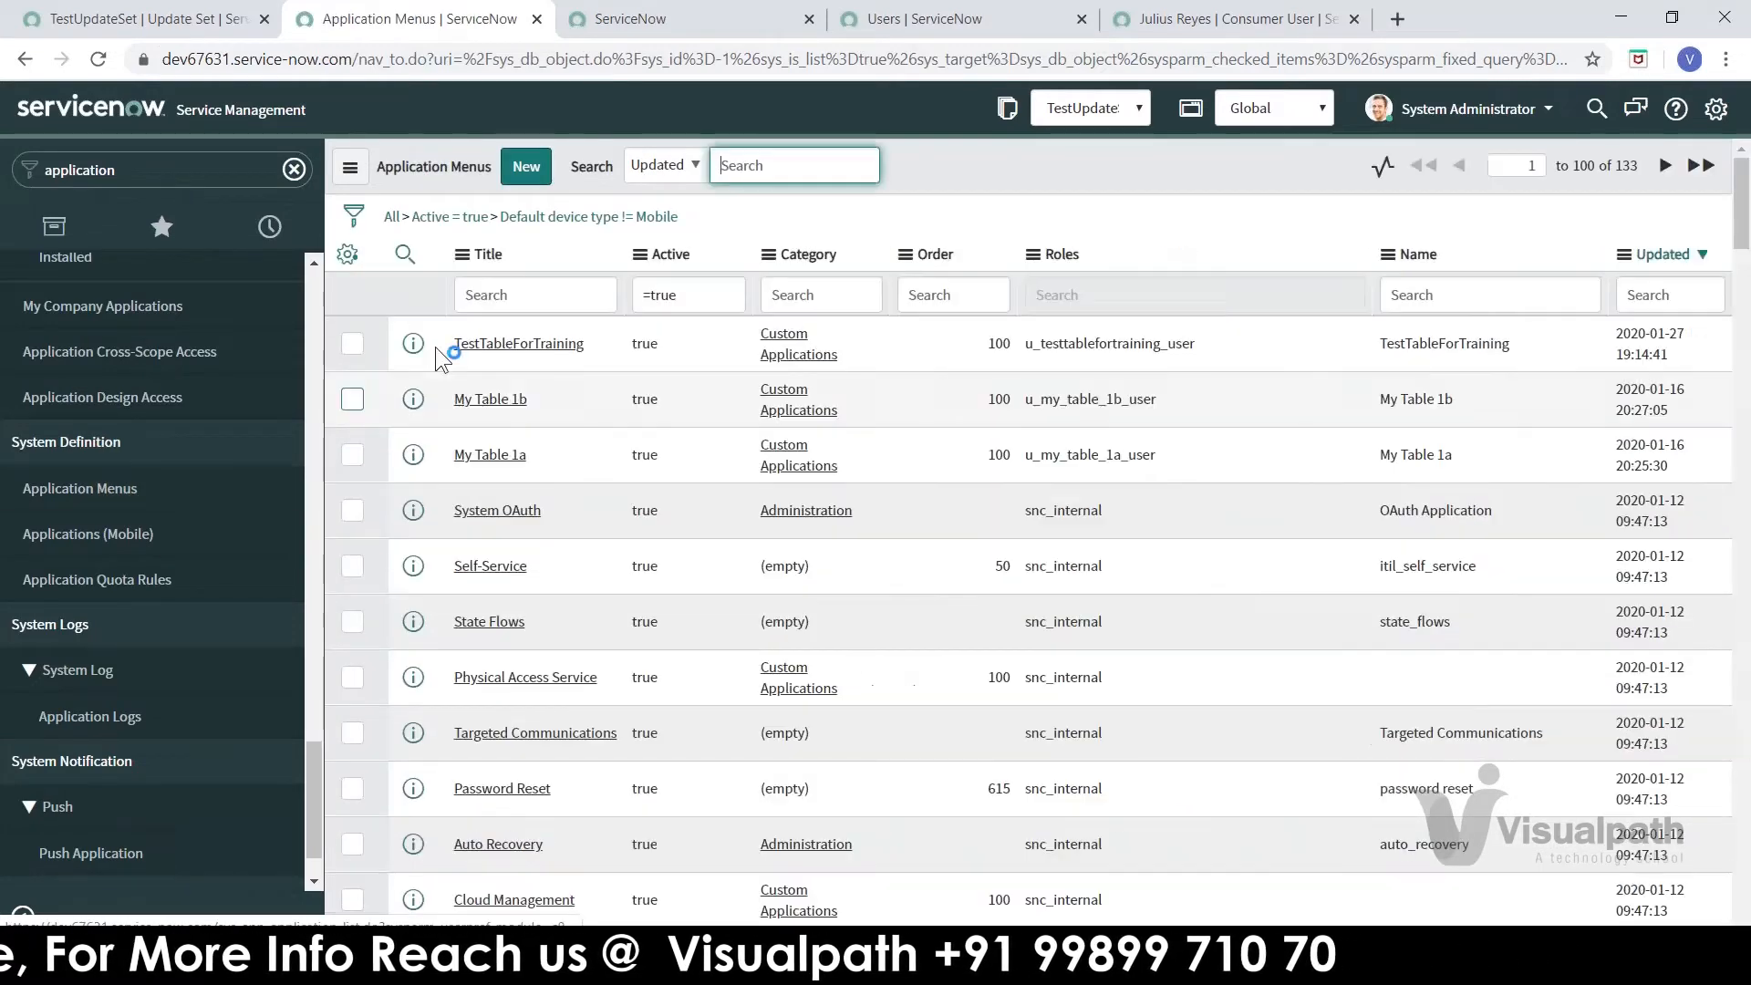
pyautogui.click(529, 171)
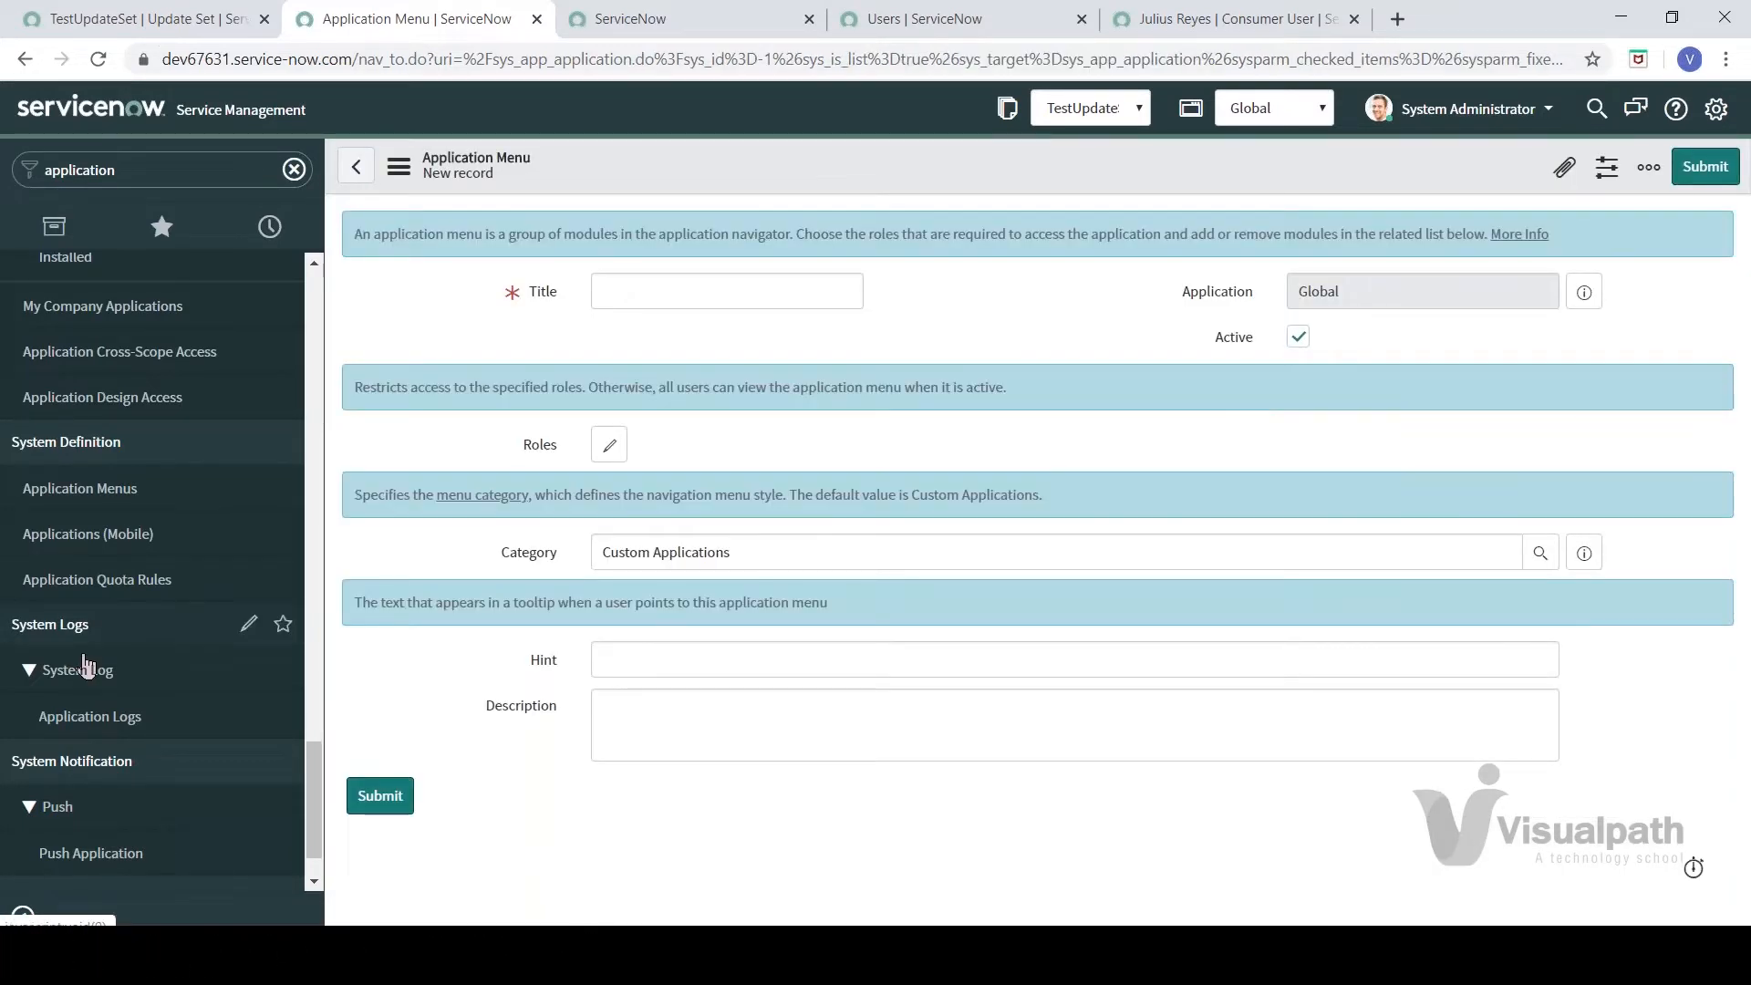
# - Return to the Application Menus list and examine the TestTableForTraining menu record in a separate browser tab
pyautogui.click(81, 489)
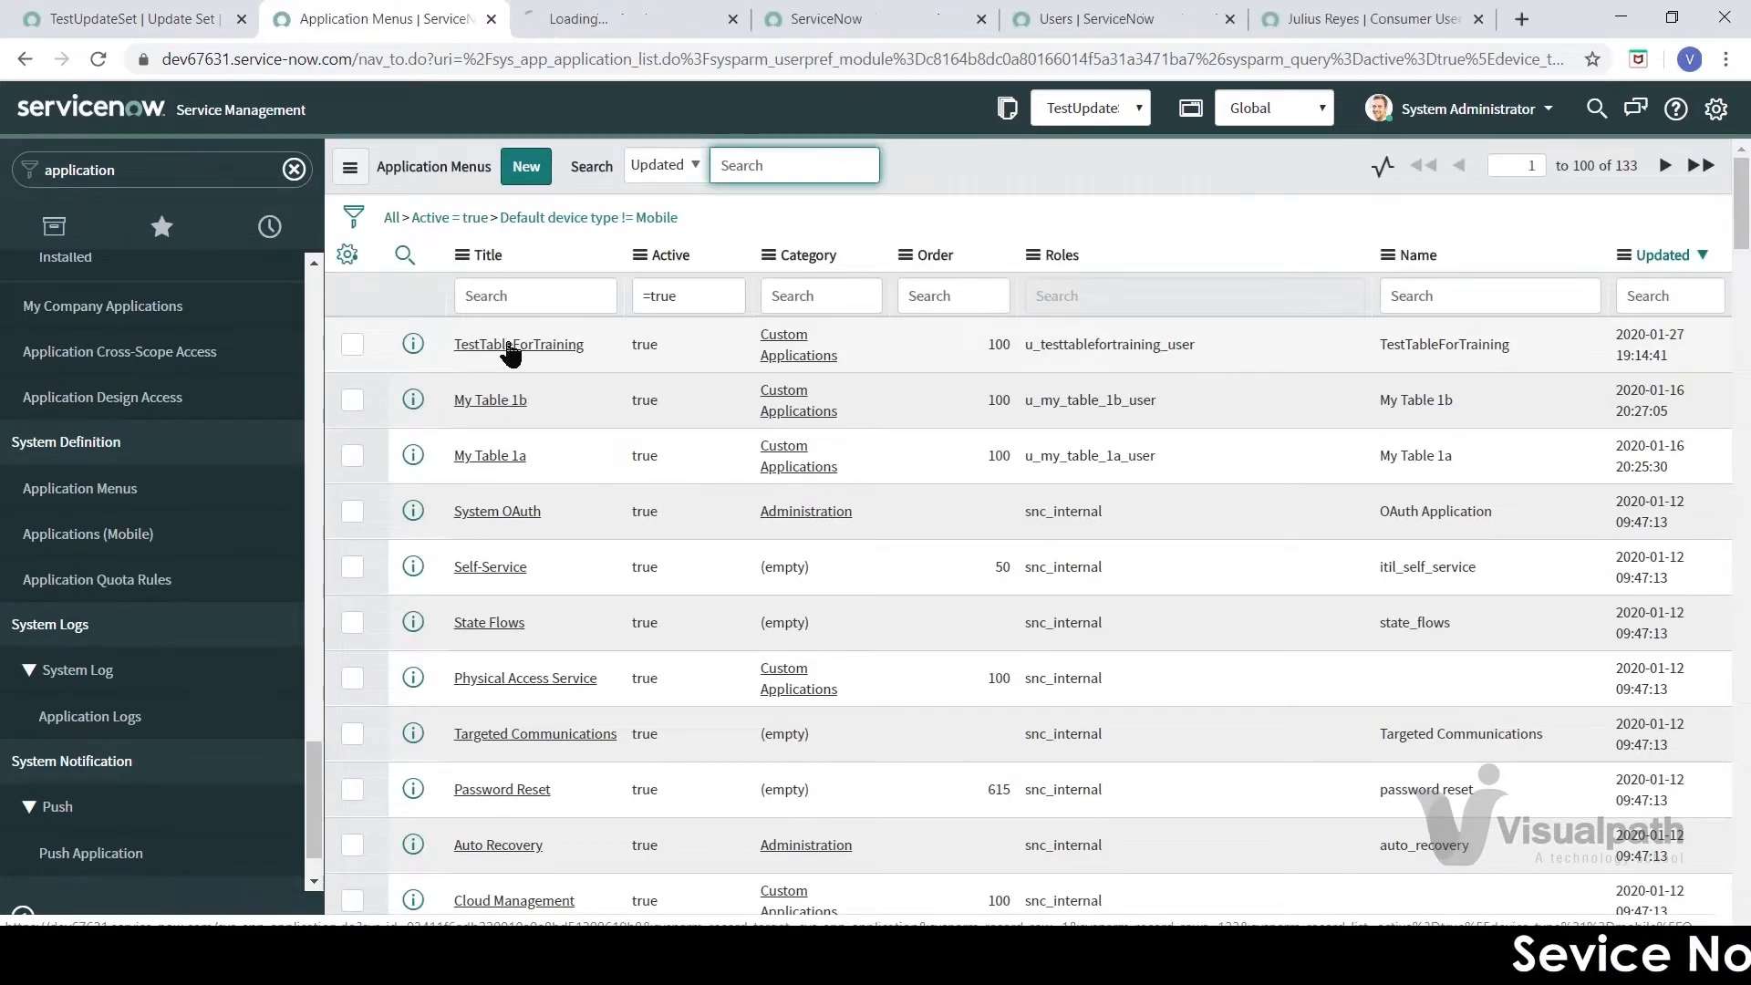
pyautogui.click(591, 19)
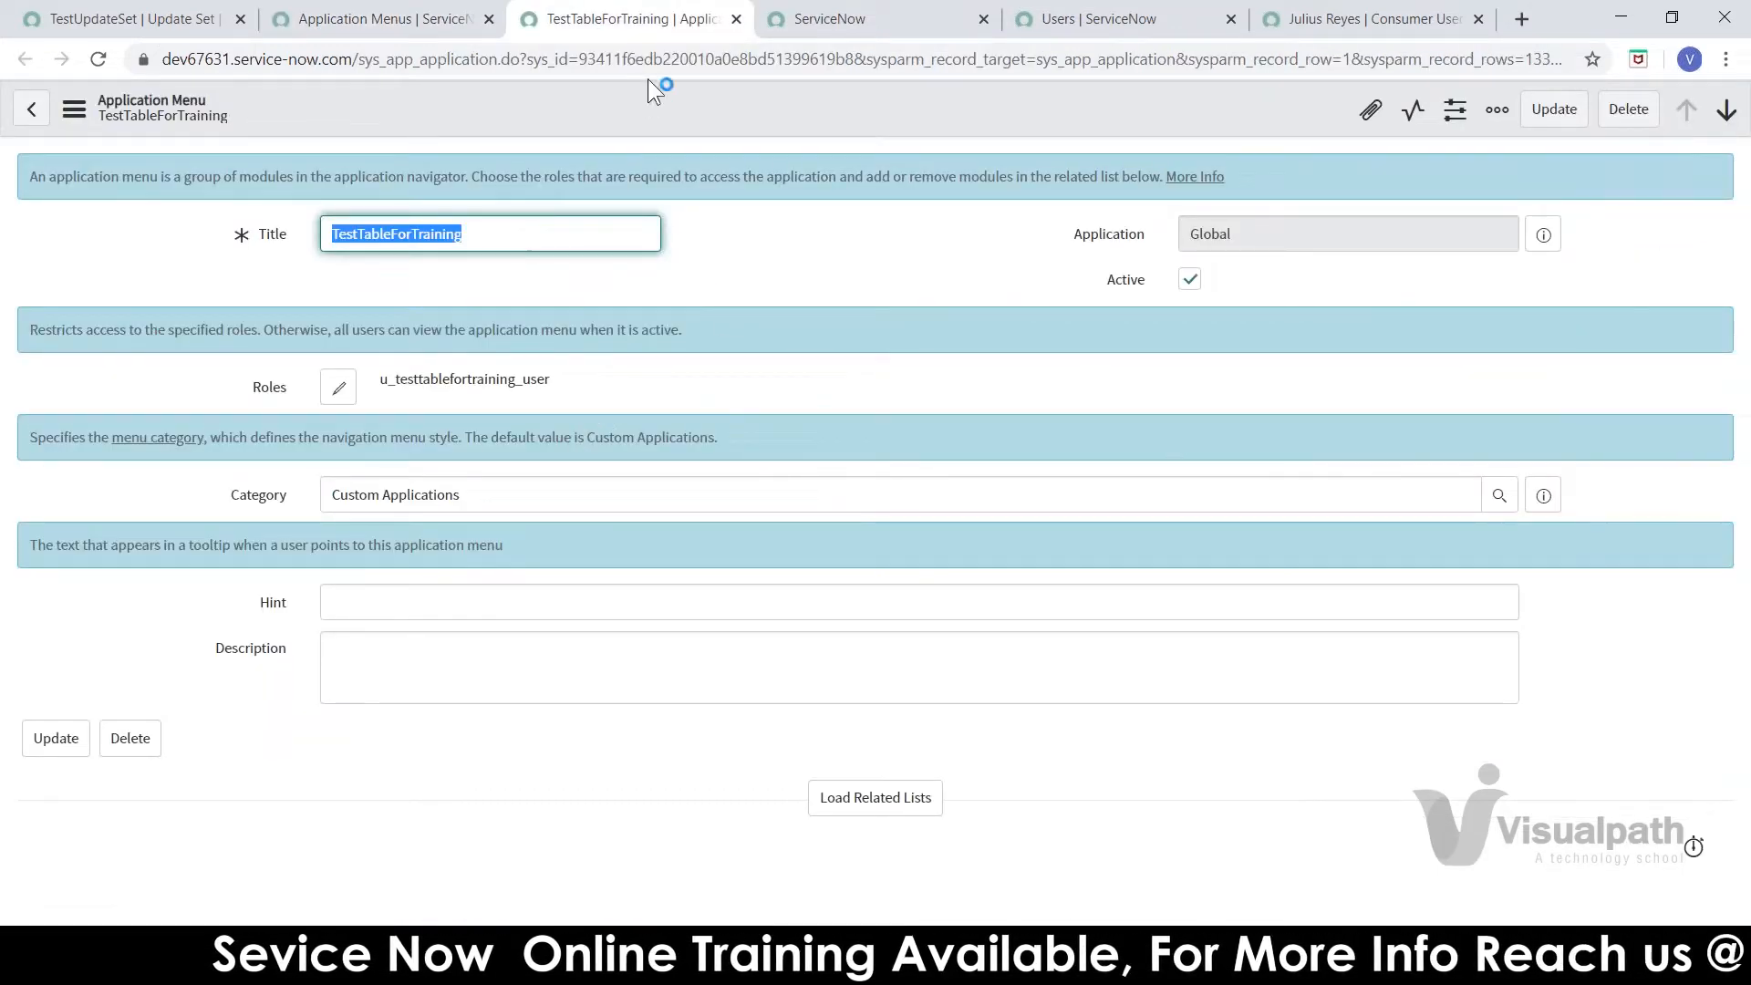
pyautogui.click(412, 19)
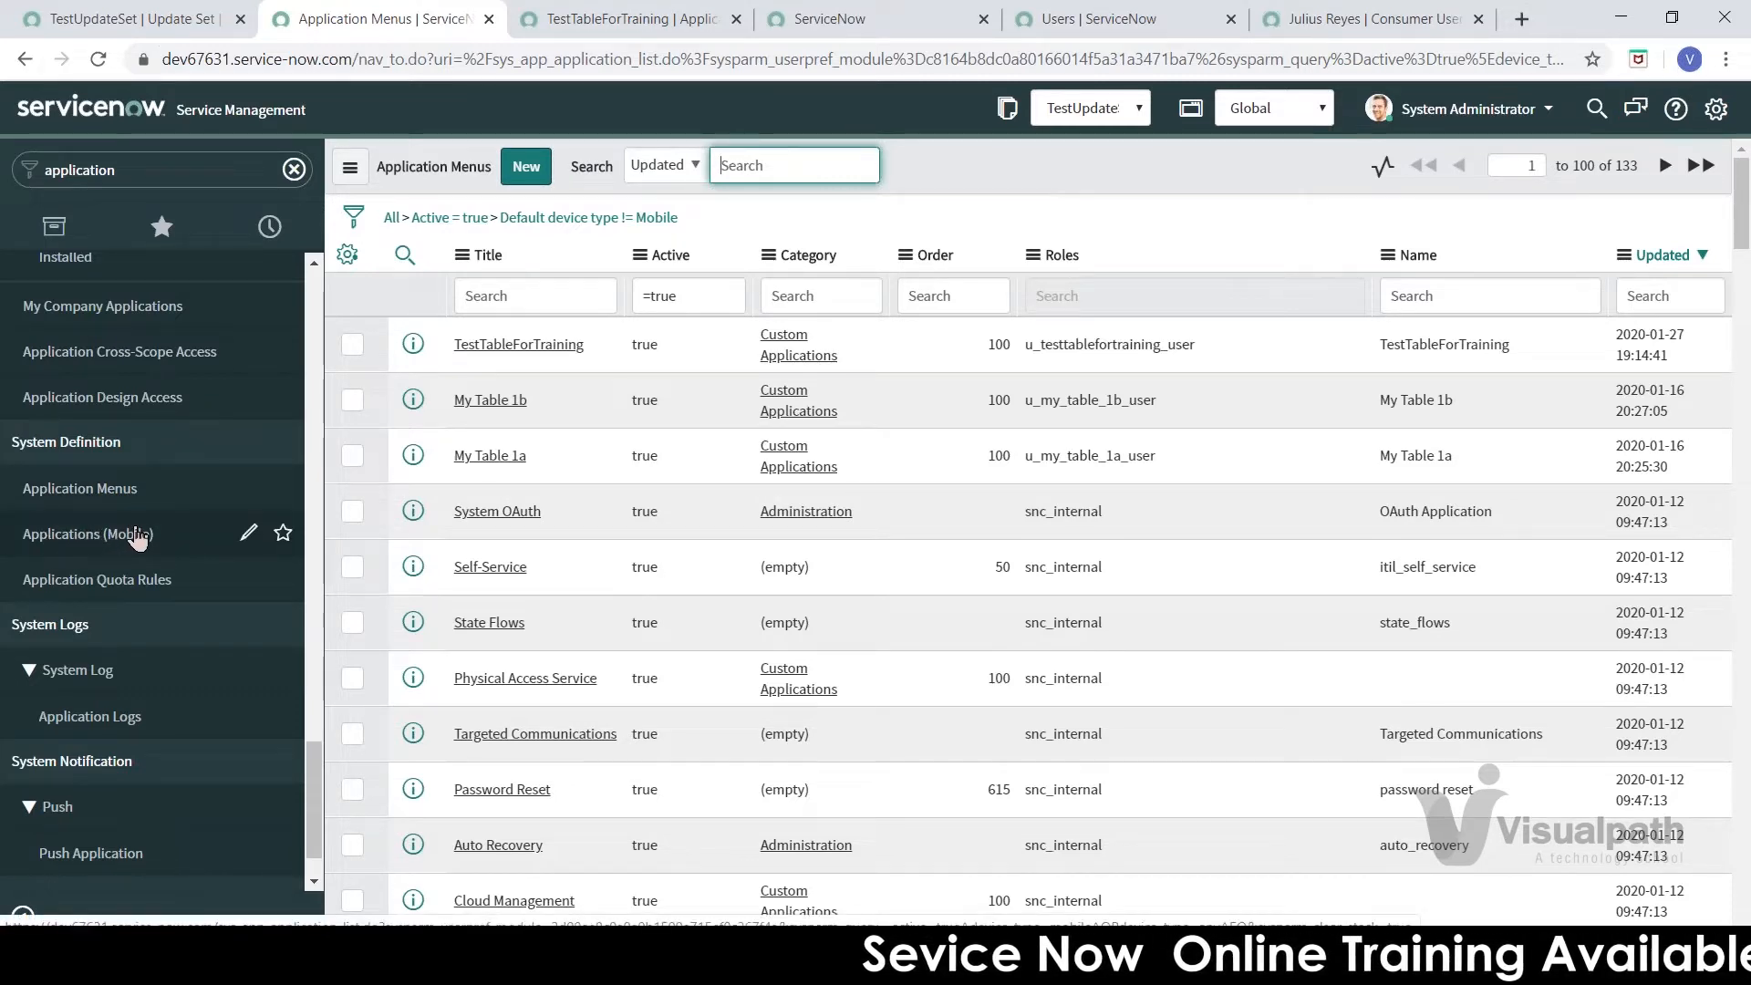
# - Start a new application menu titled TestApplicationMenu, and check the update set's name in the TestUpdateSet browser tab
pyautogui.click(541, 175)
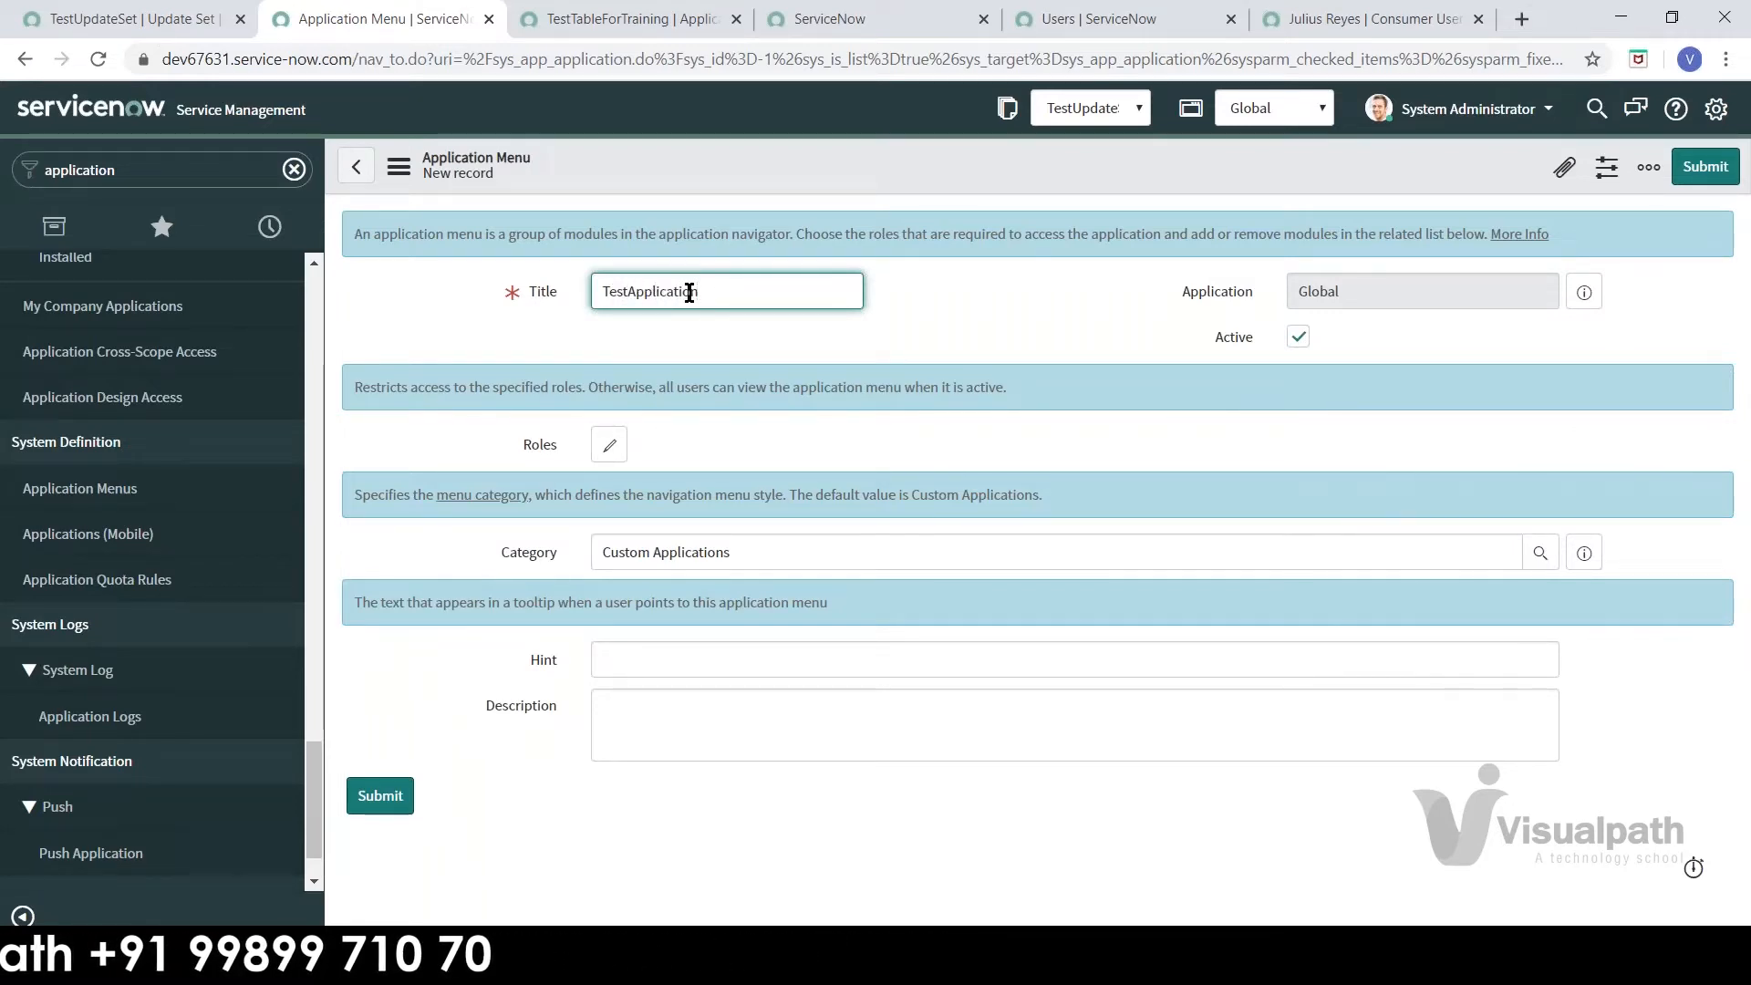
pyautogui.press('Tab')
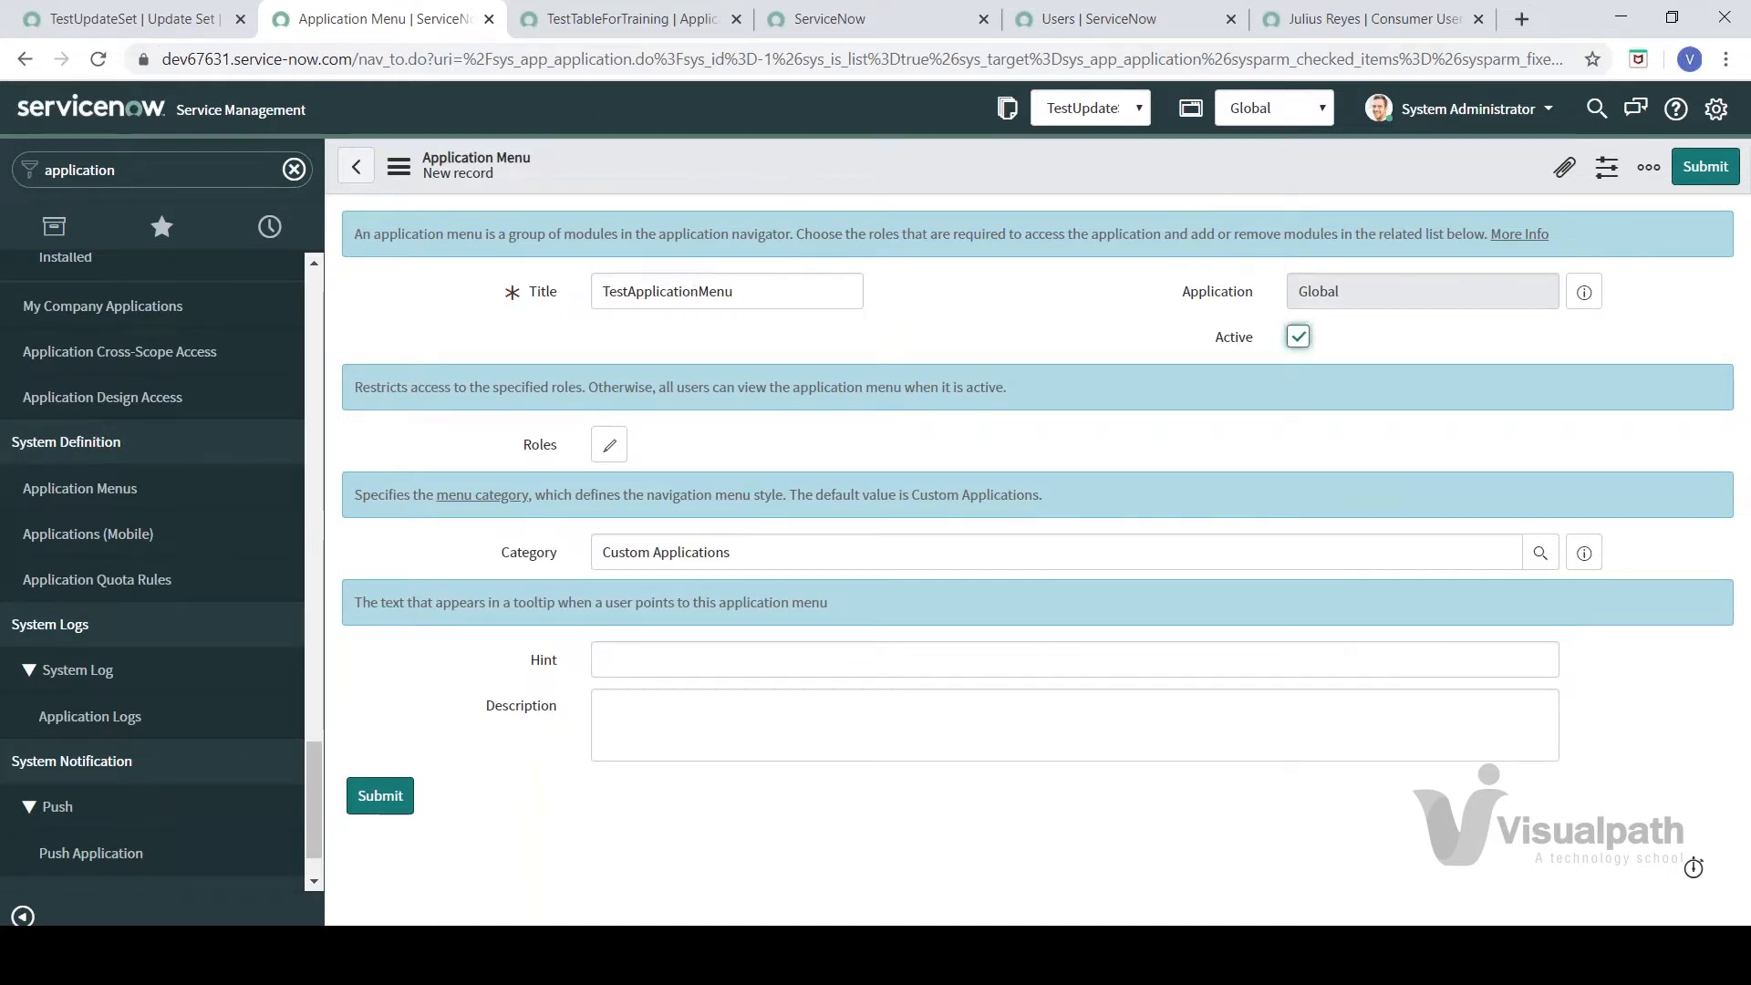
pyautogui.click(128, 19)
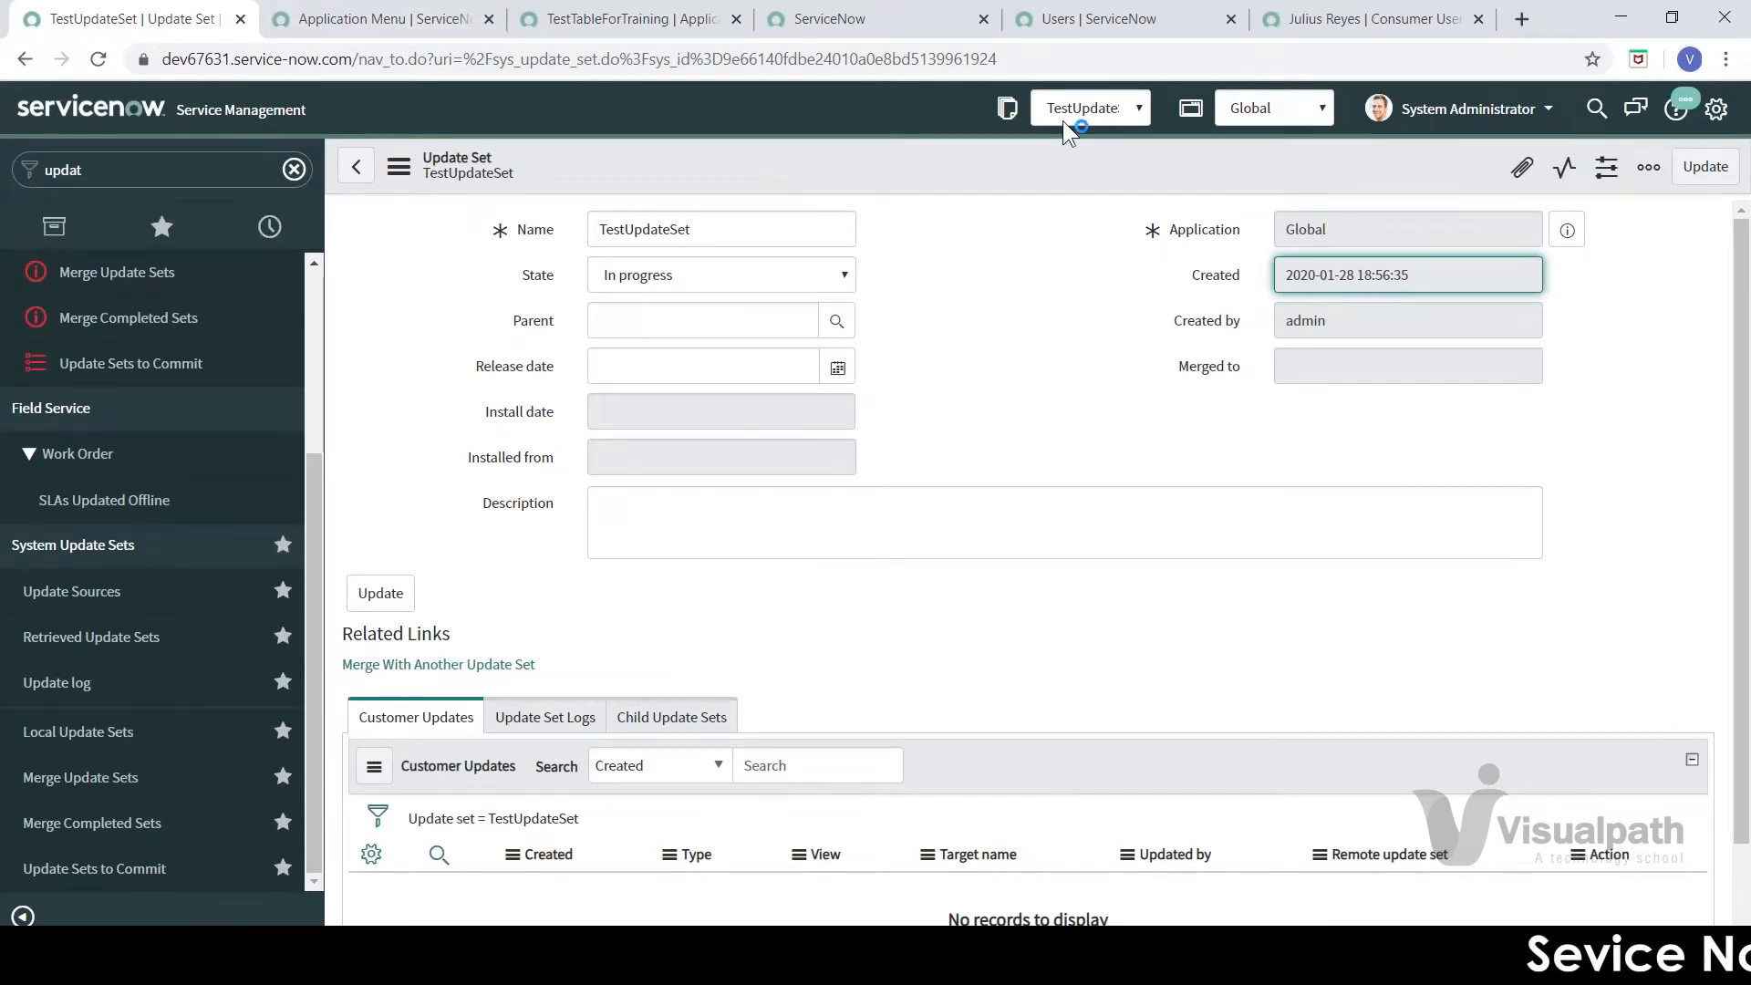
pyautogui.moveTo(695, 228); pyautogui.dragTo(559, 225)
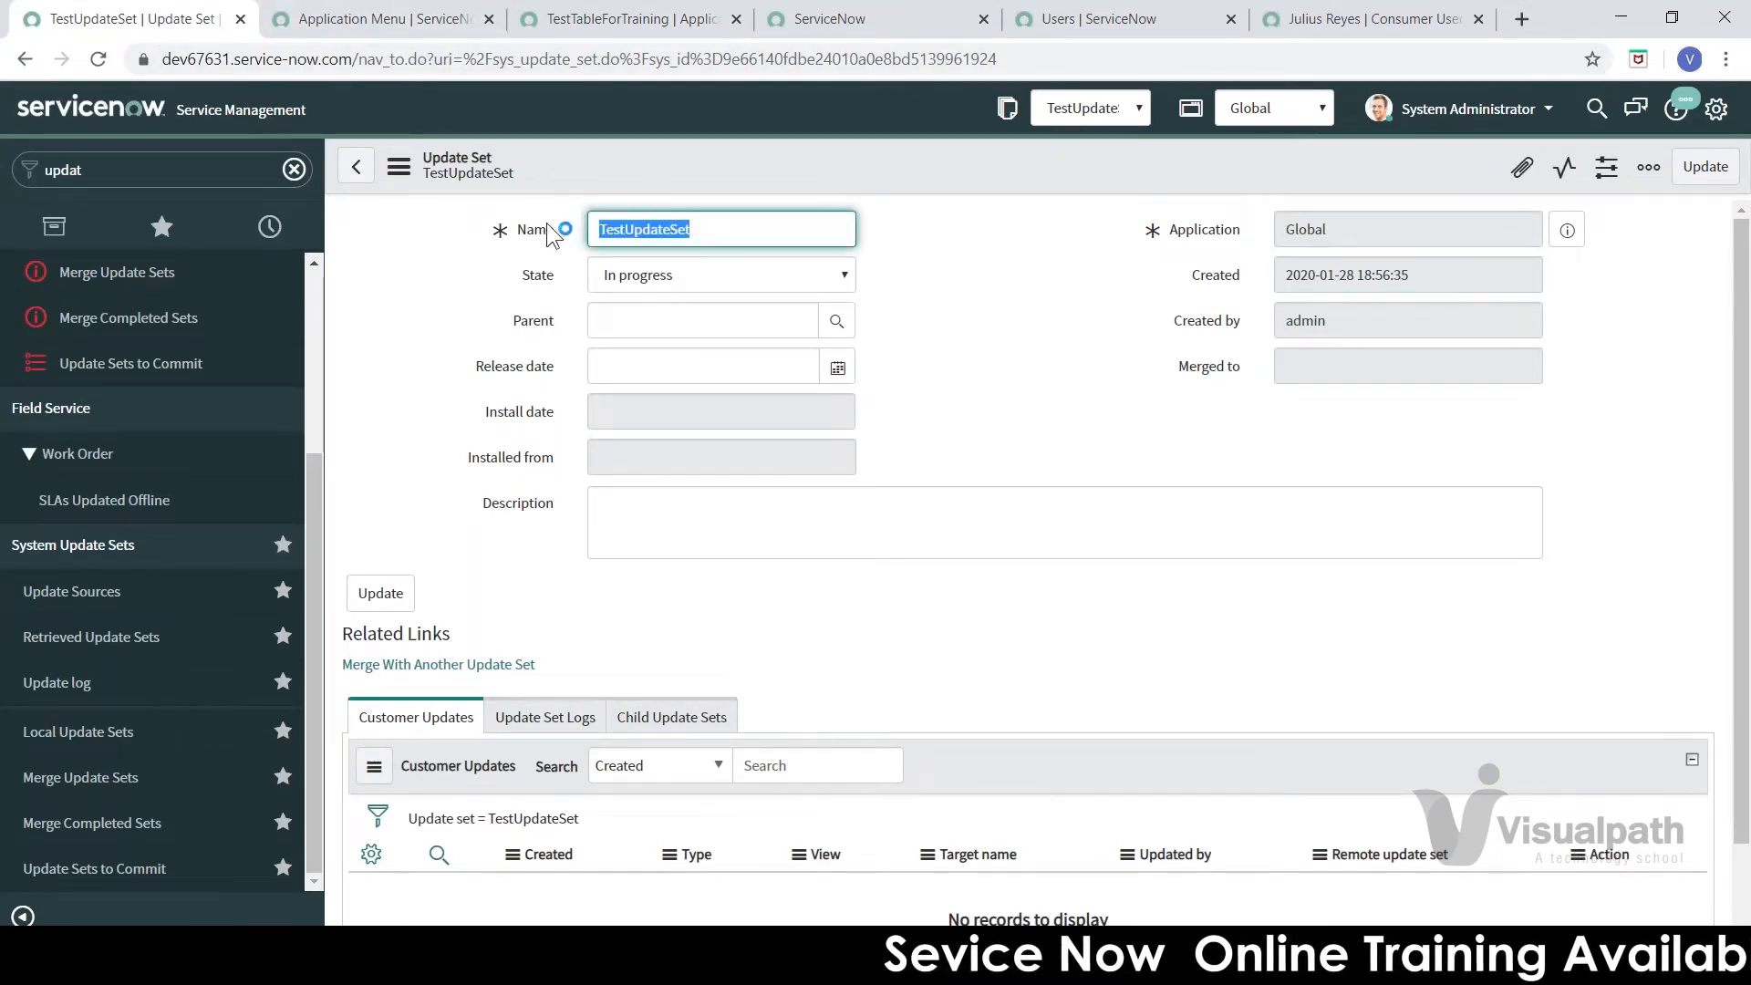
# - Return to the unsaved TestApplicationMenu record and examine its available roles, including TestRoleForTraining, without assigning any
pyautogui.click(408, 27)
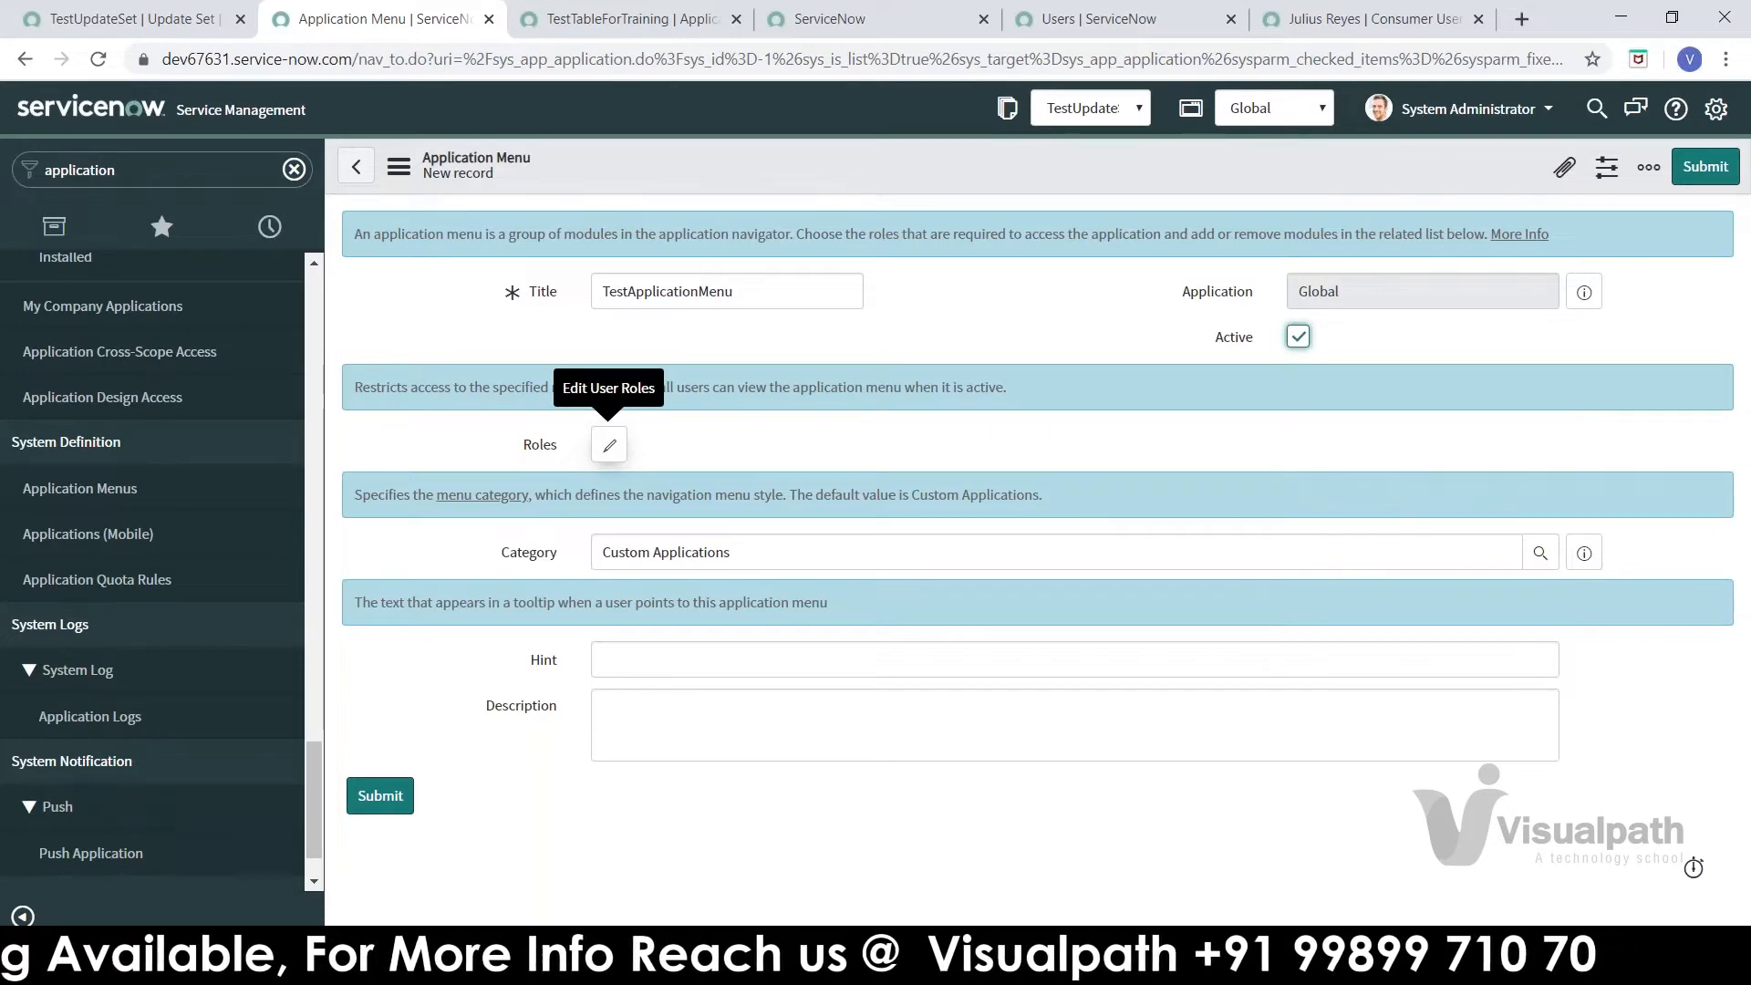
pyautogui.click(609, 444)
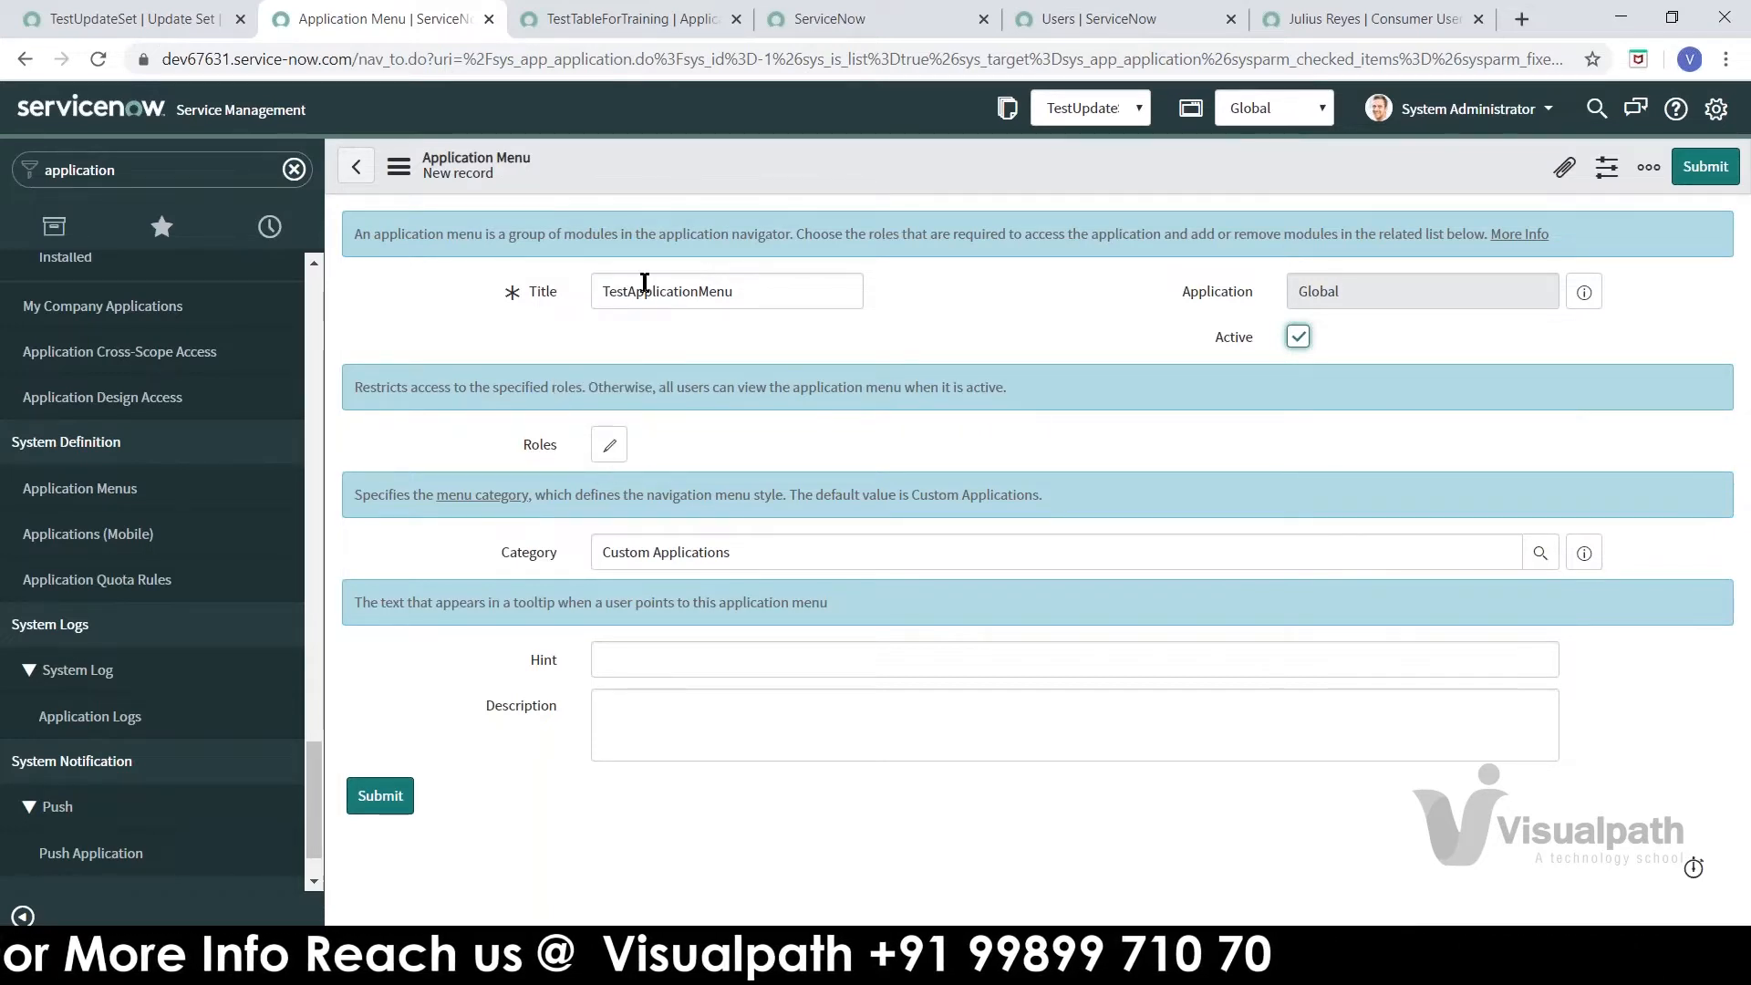
pyautogui.click(610, 446)
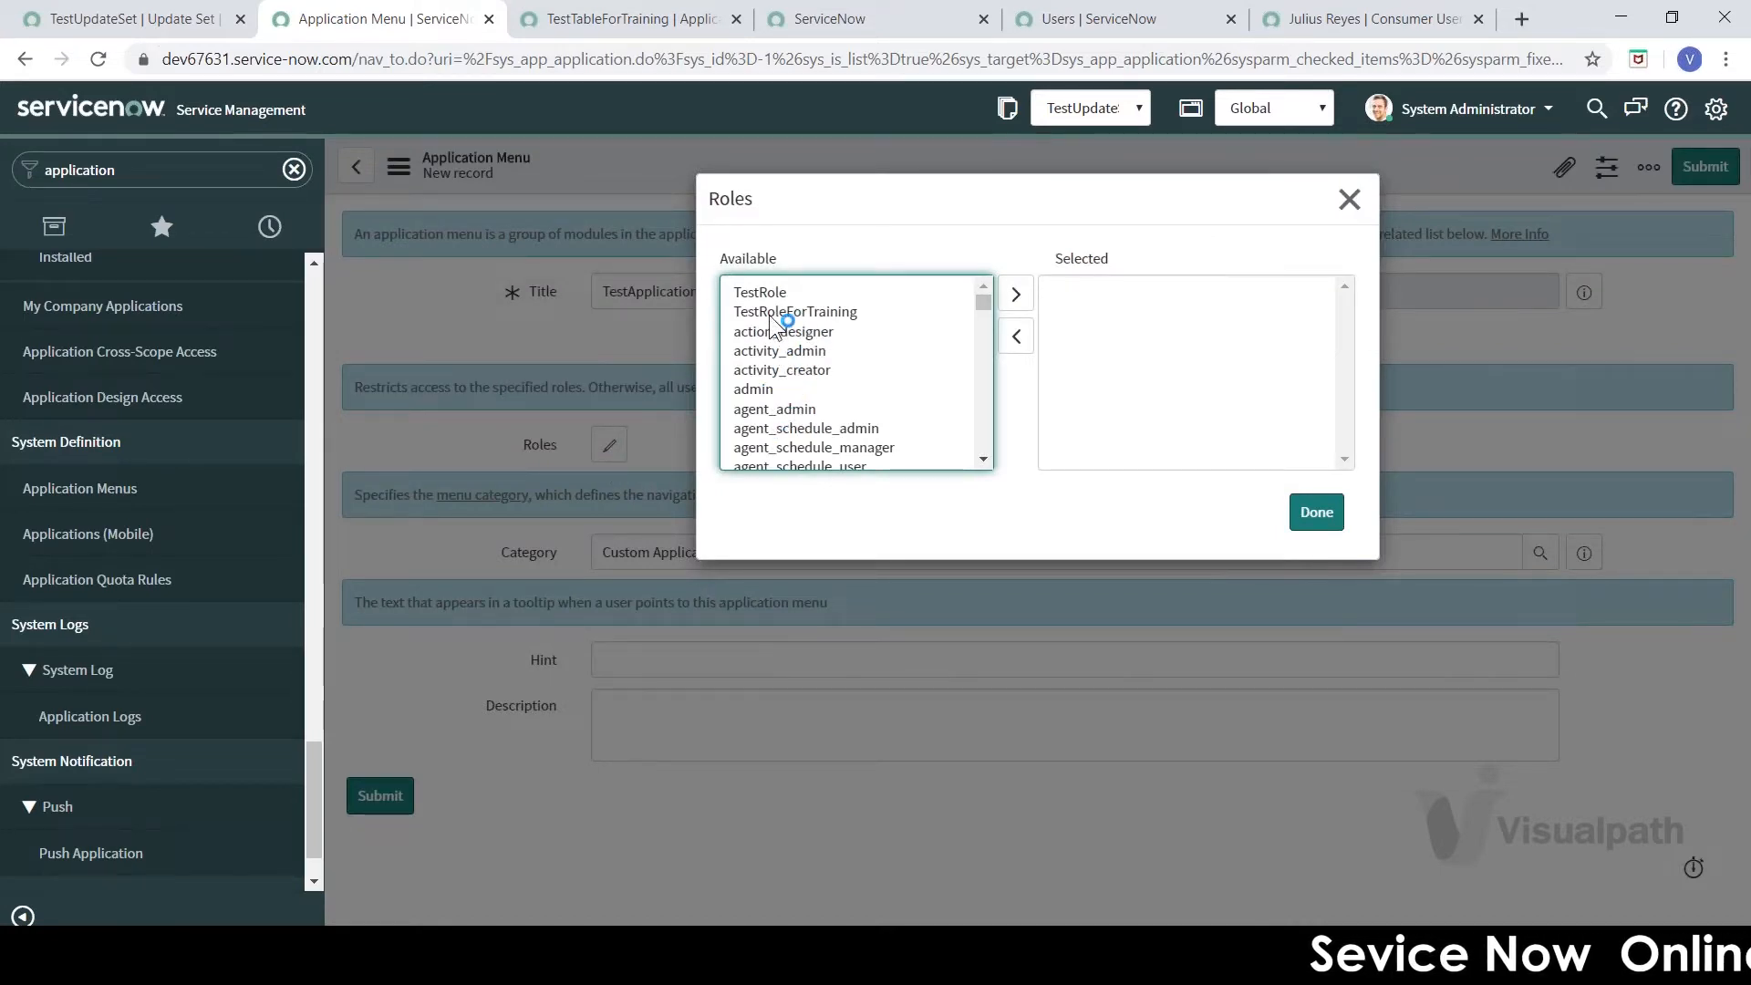
pyautogui.click(816, 315)
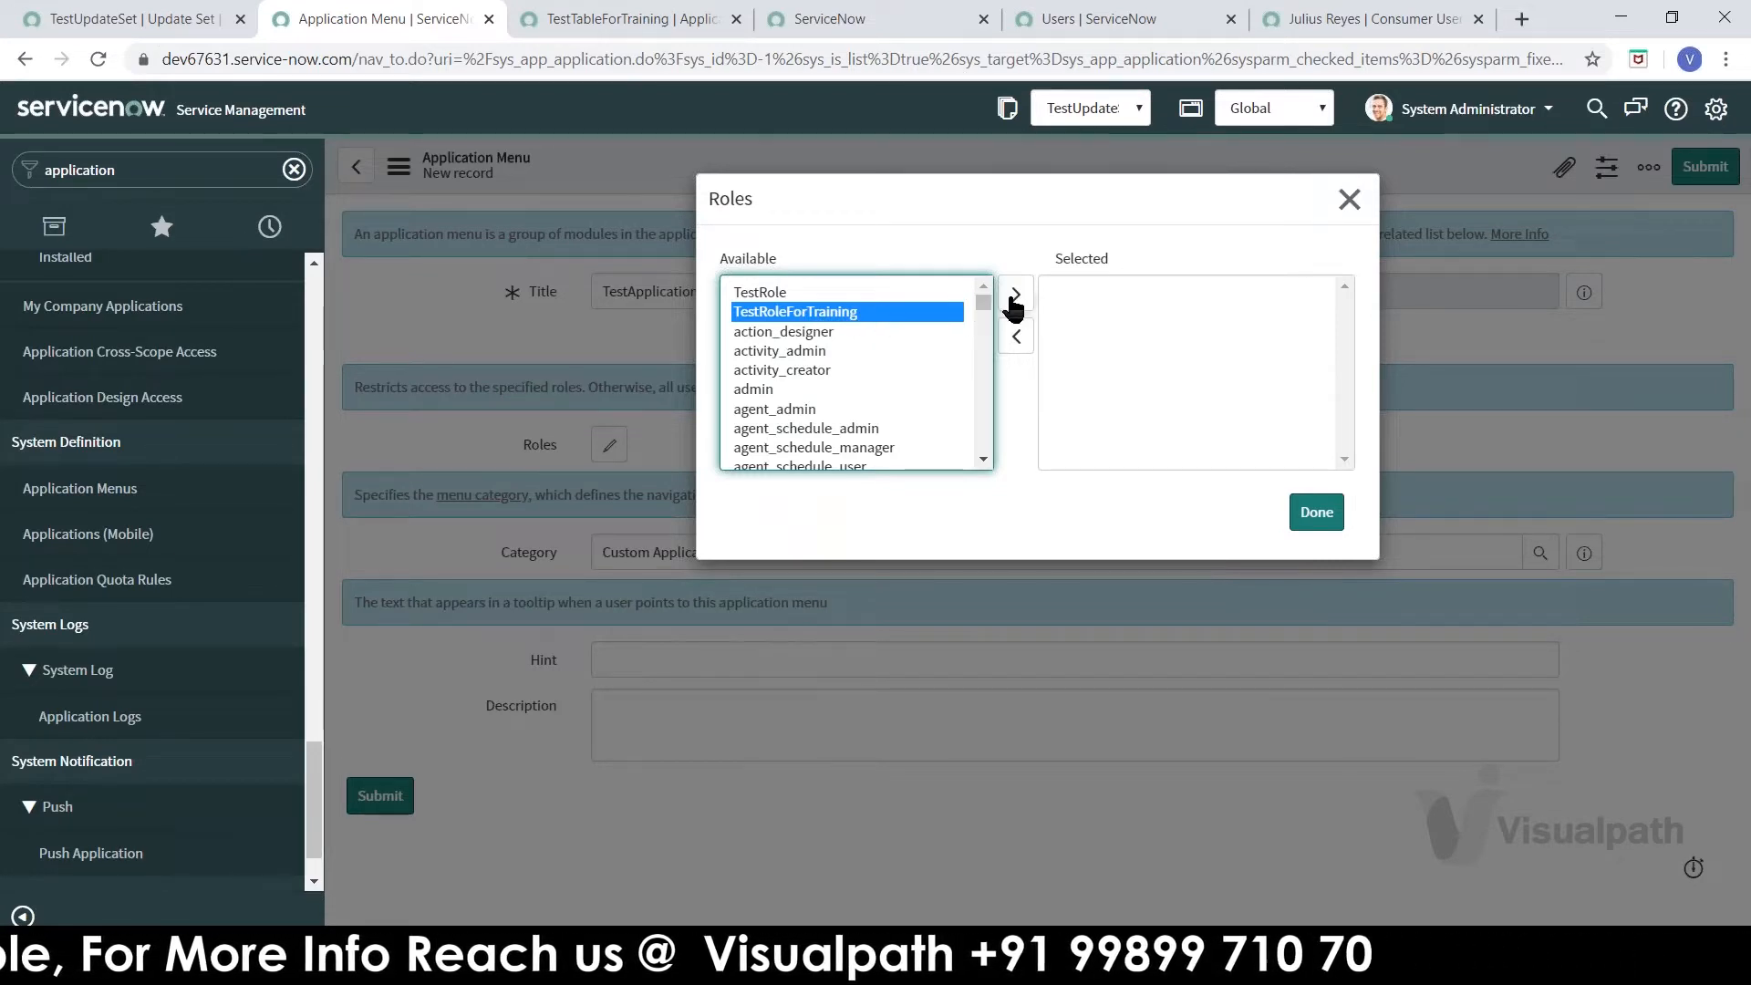
pyautogui.click(1347, 204)
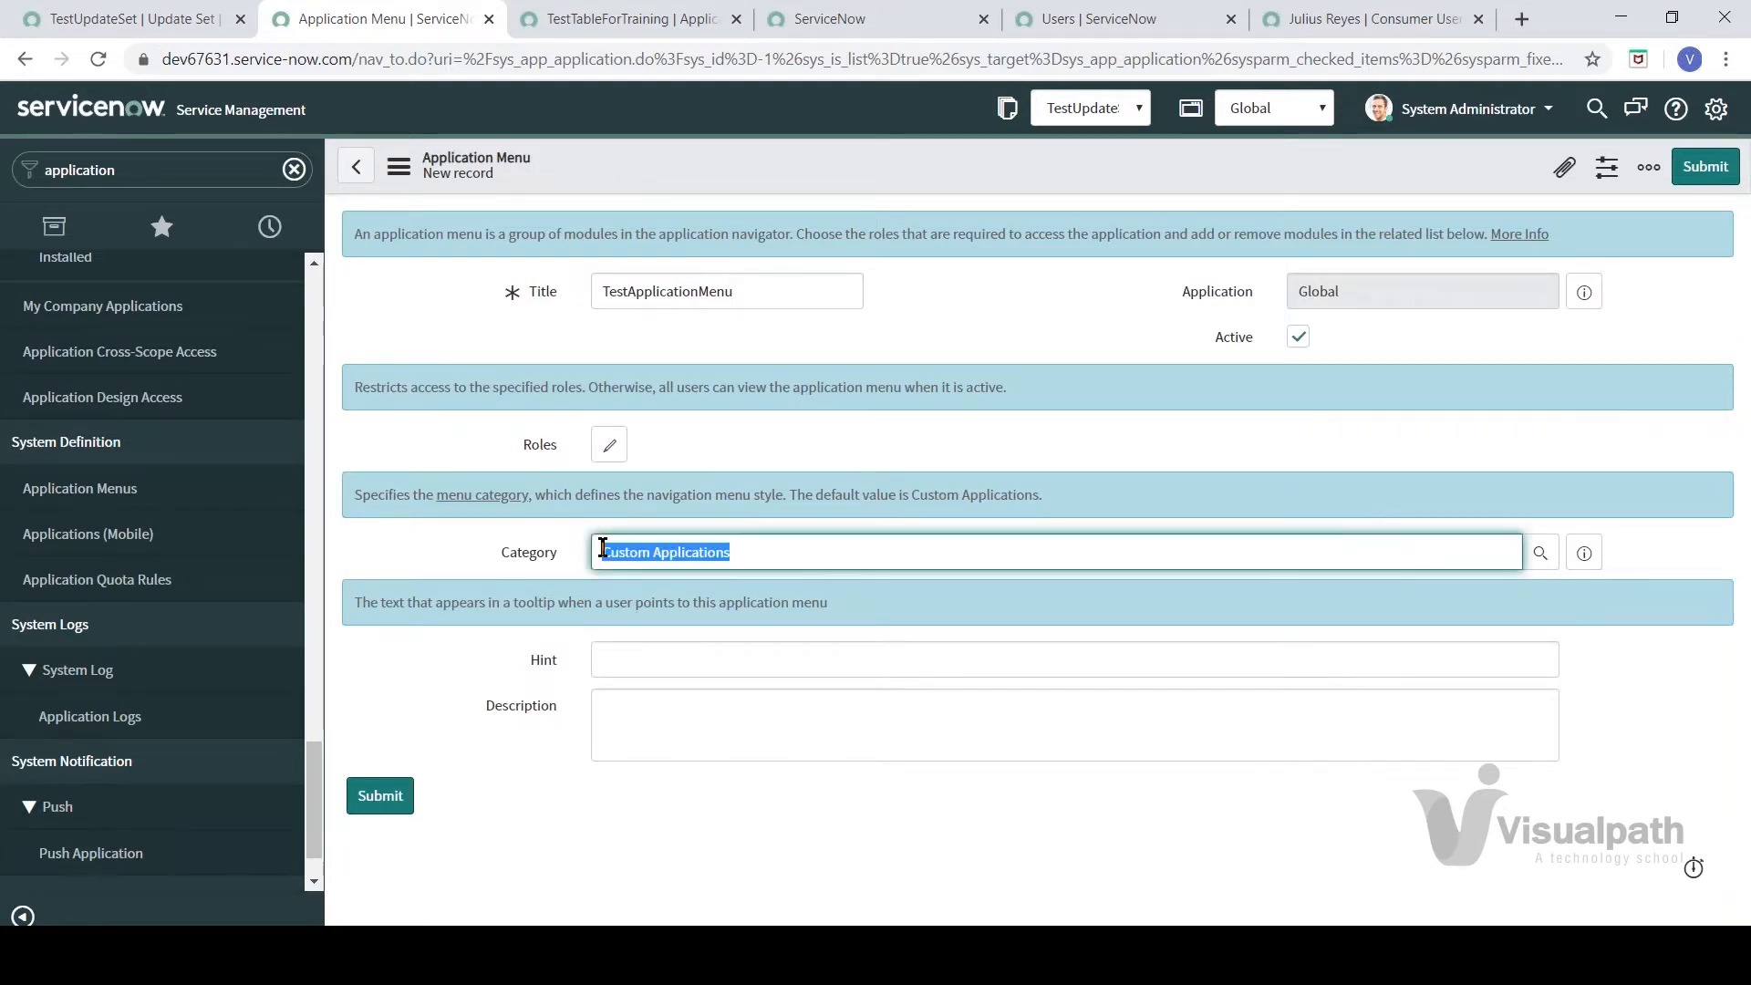
# - Look up the available menu categories, keep Custom Applications, and submit the TestApplicationMenu record
pyautogui.click(502, 565)
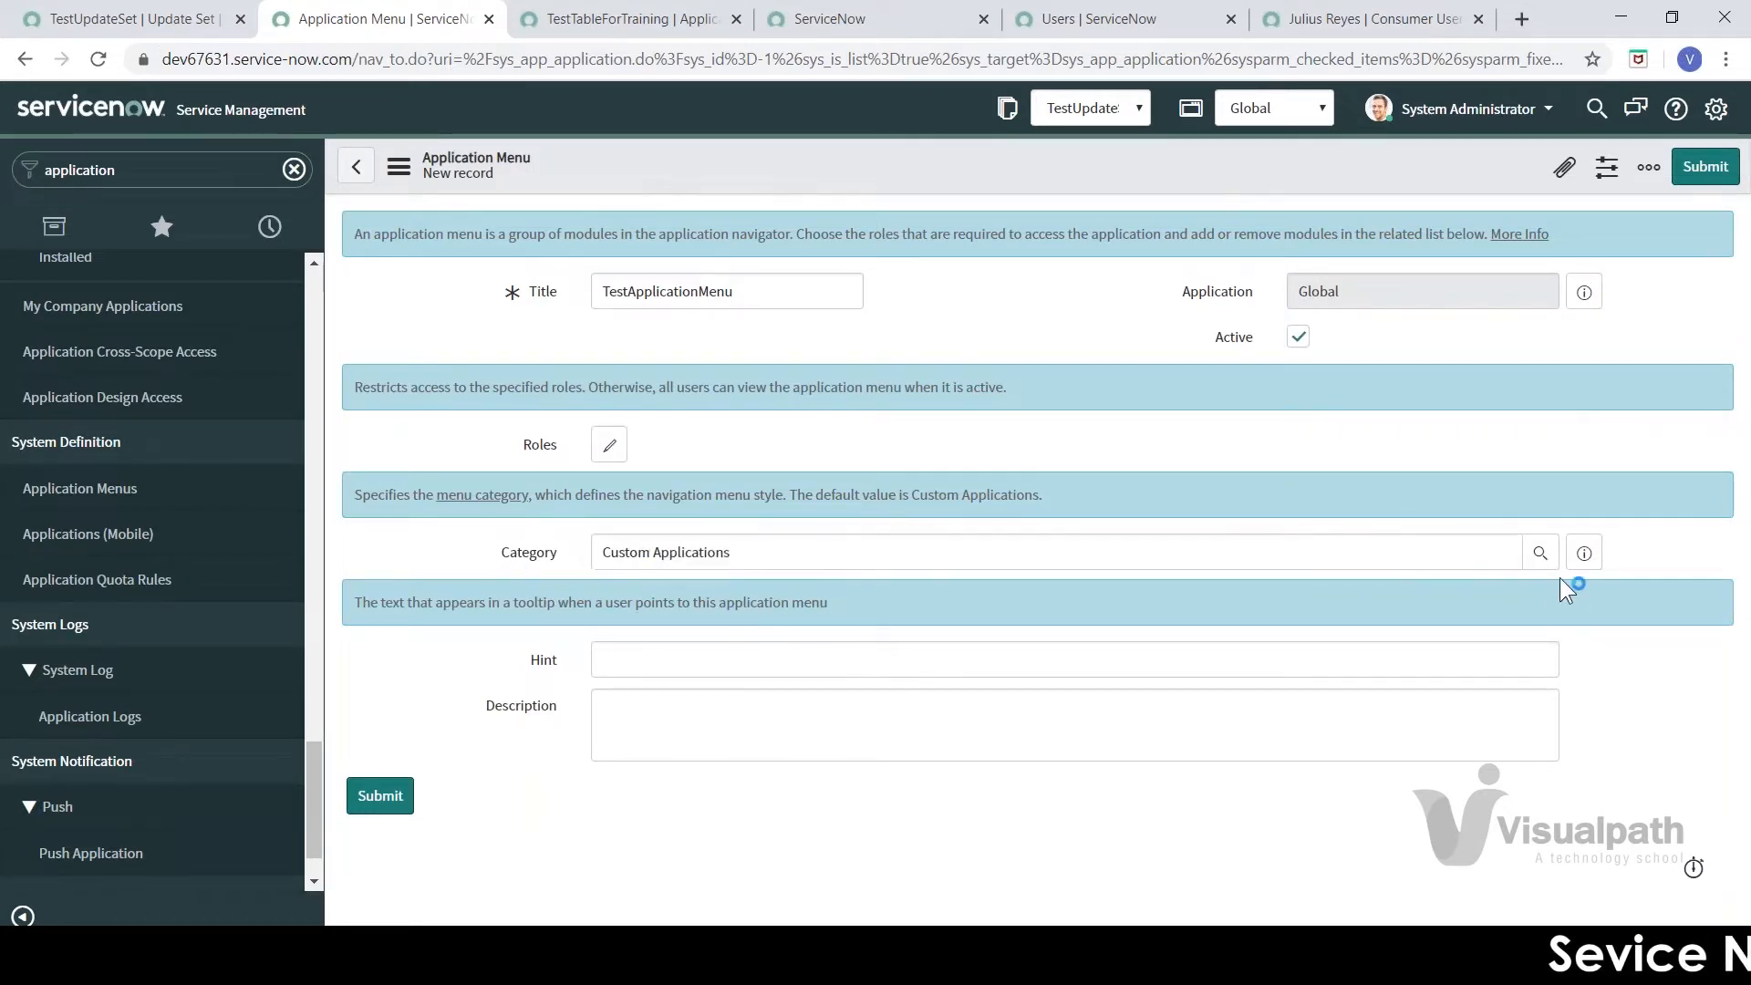
pyautogui.click(1541, 552)
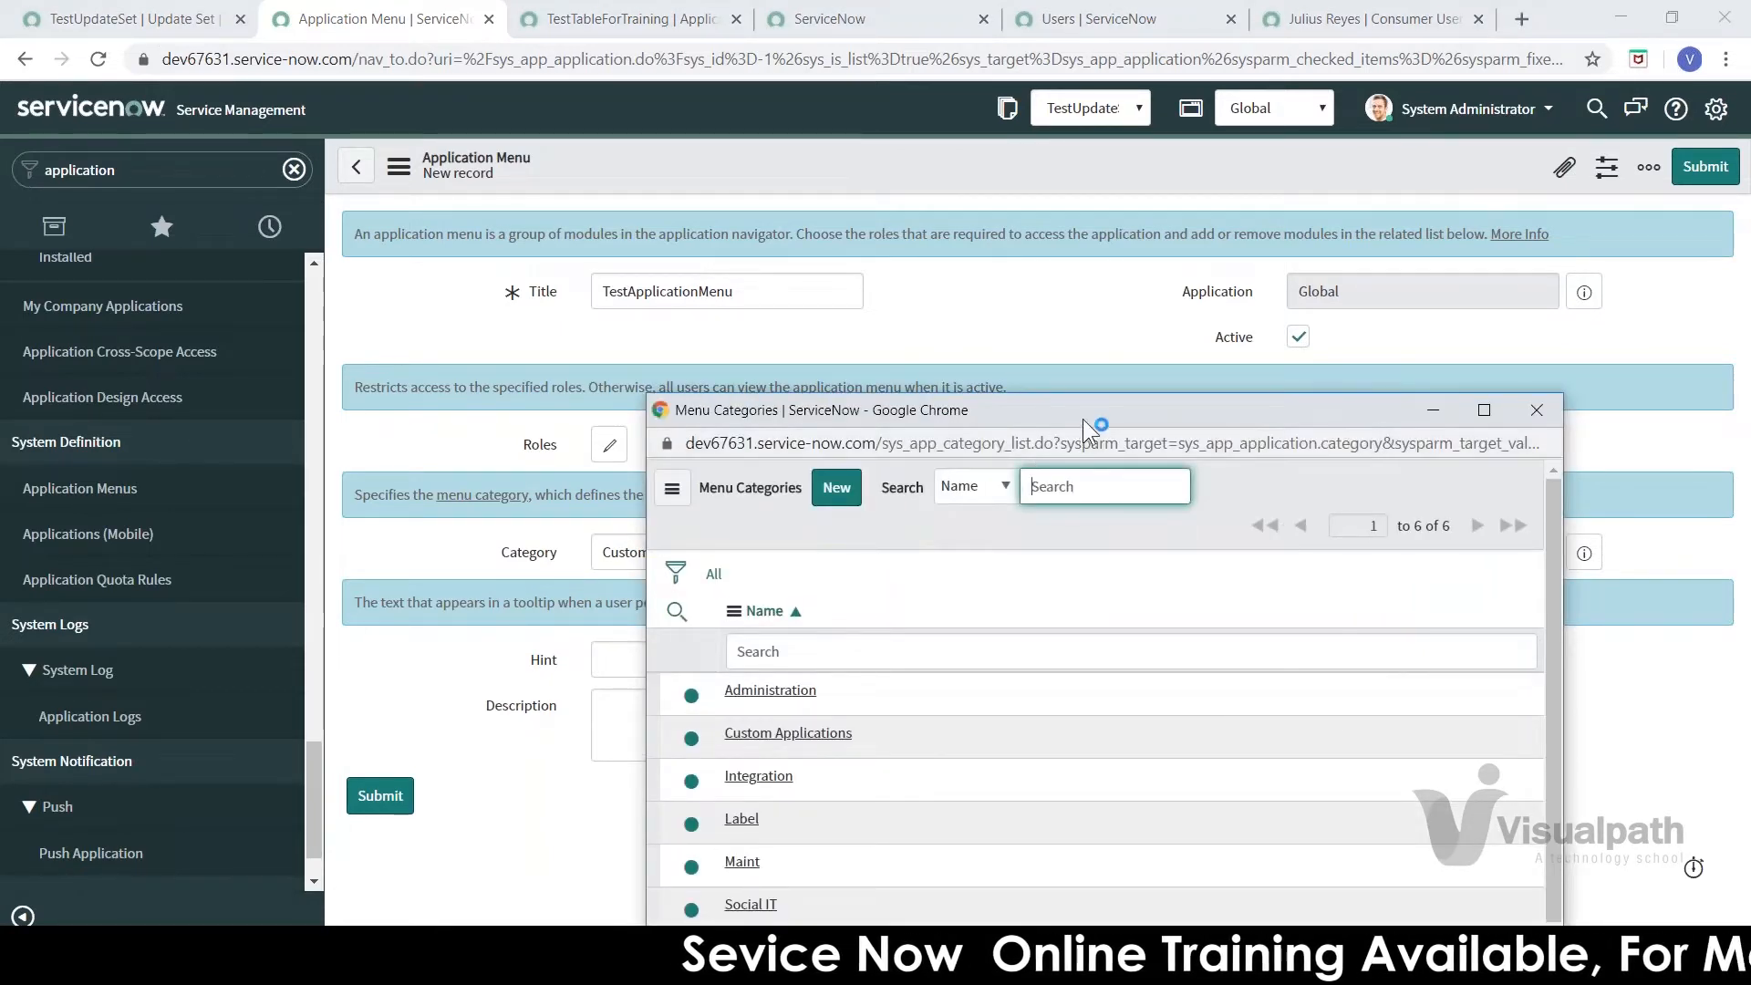
pyautogui.click(1537, 411)
pyautogui.click(938, 663)
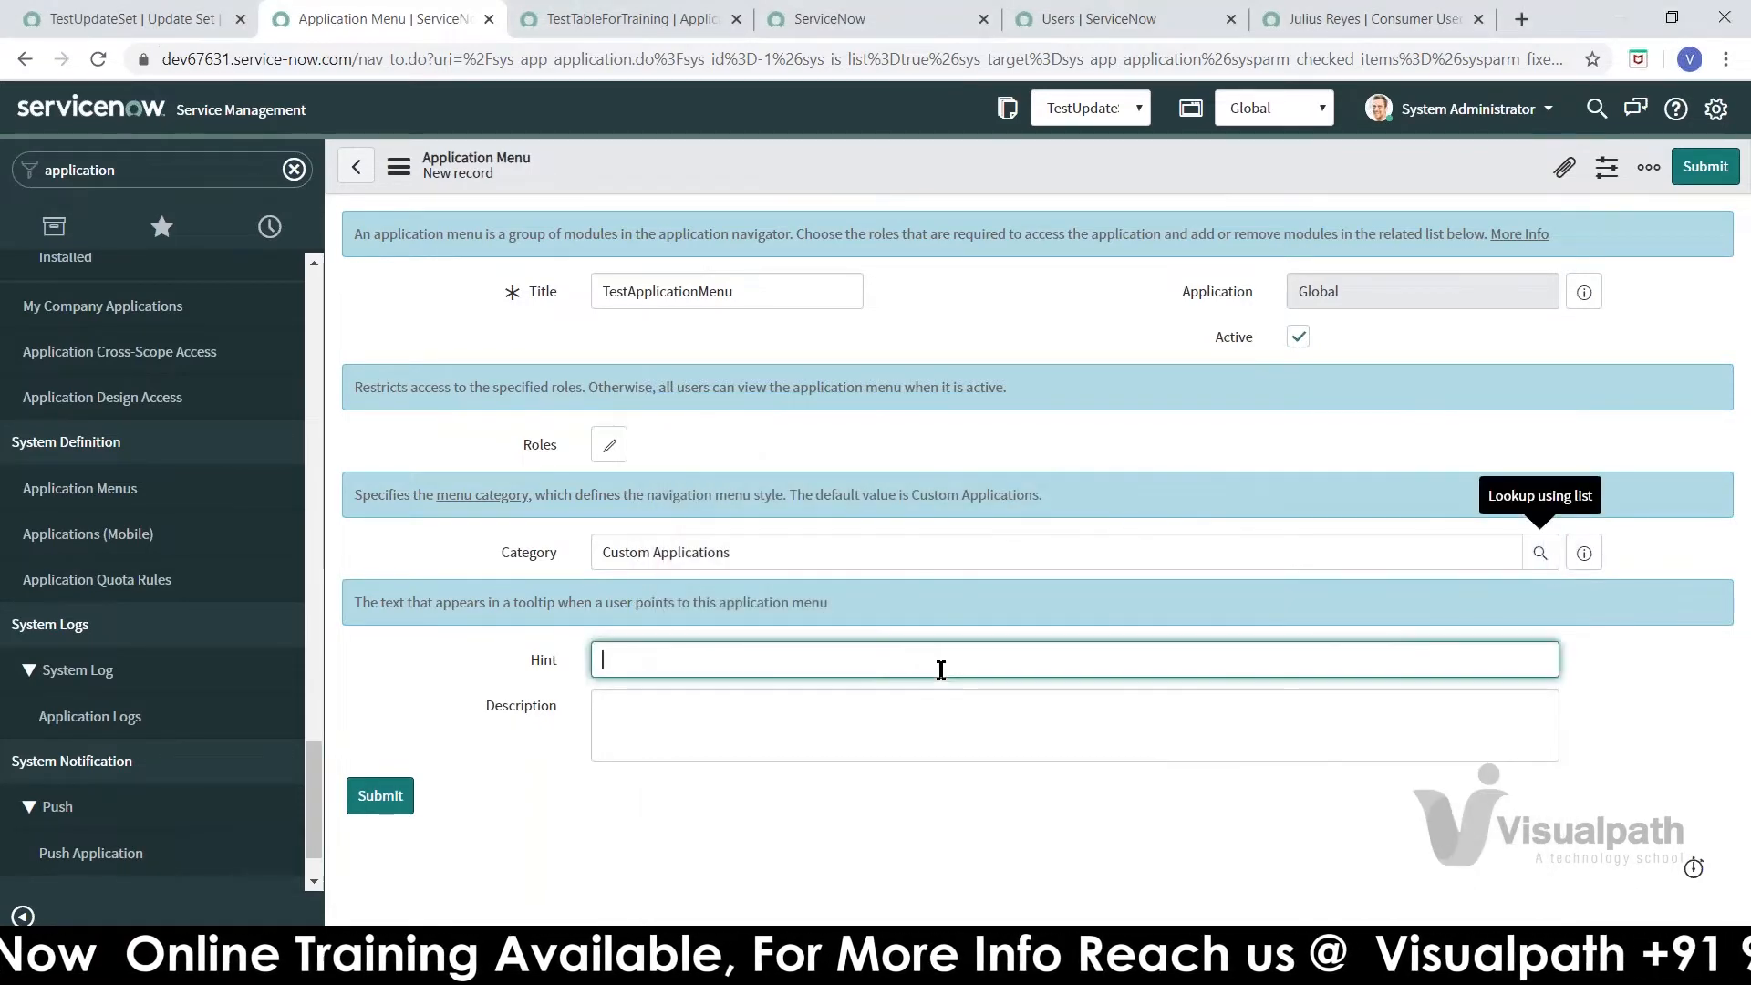
pyautogui.click(1707, 179)
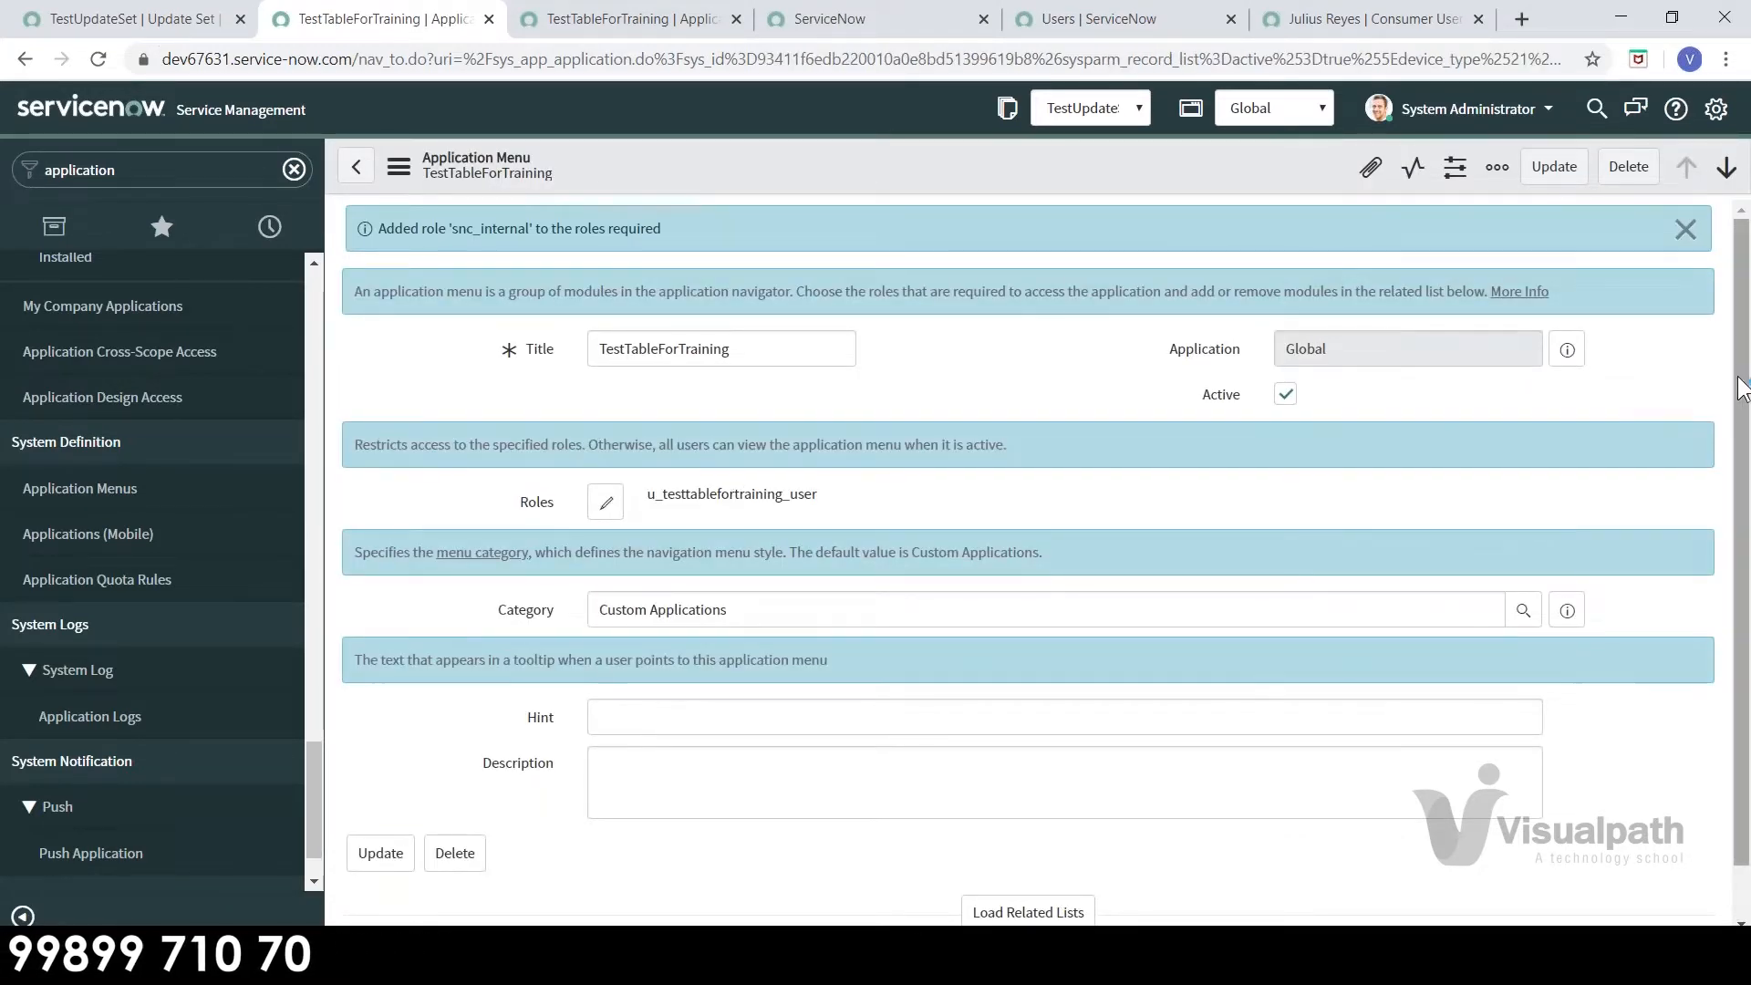
# - Load the related lists of the TestTableForTraining menu record, duplicate its browser tab, and return to the original tab
pyautogui.moveTo(1741, 493); pyautogui.dragTo(1741, 556)
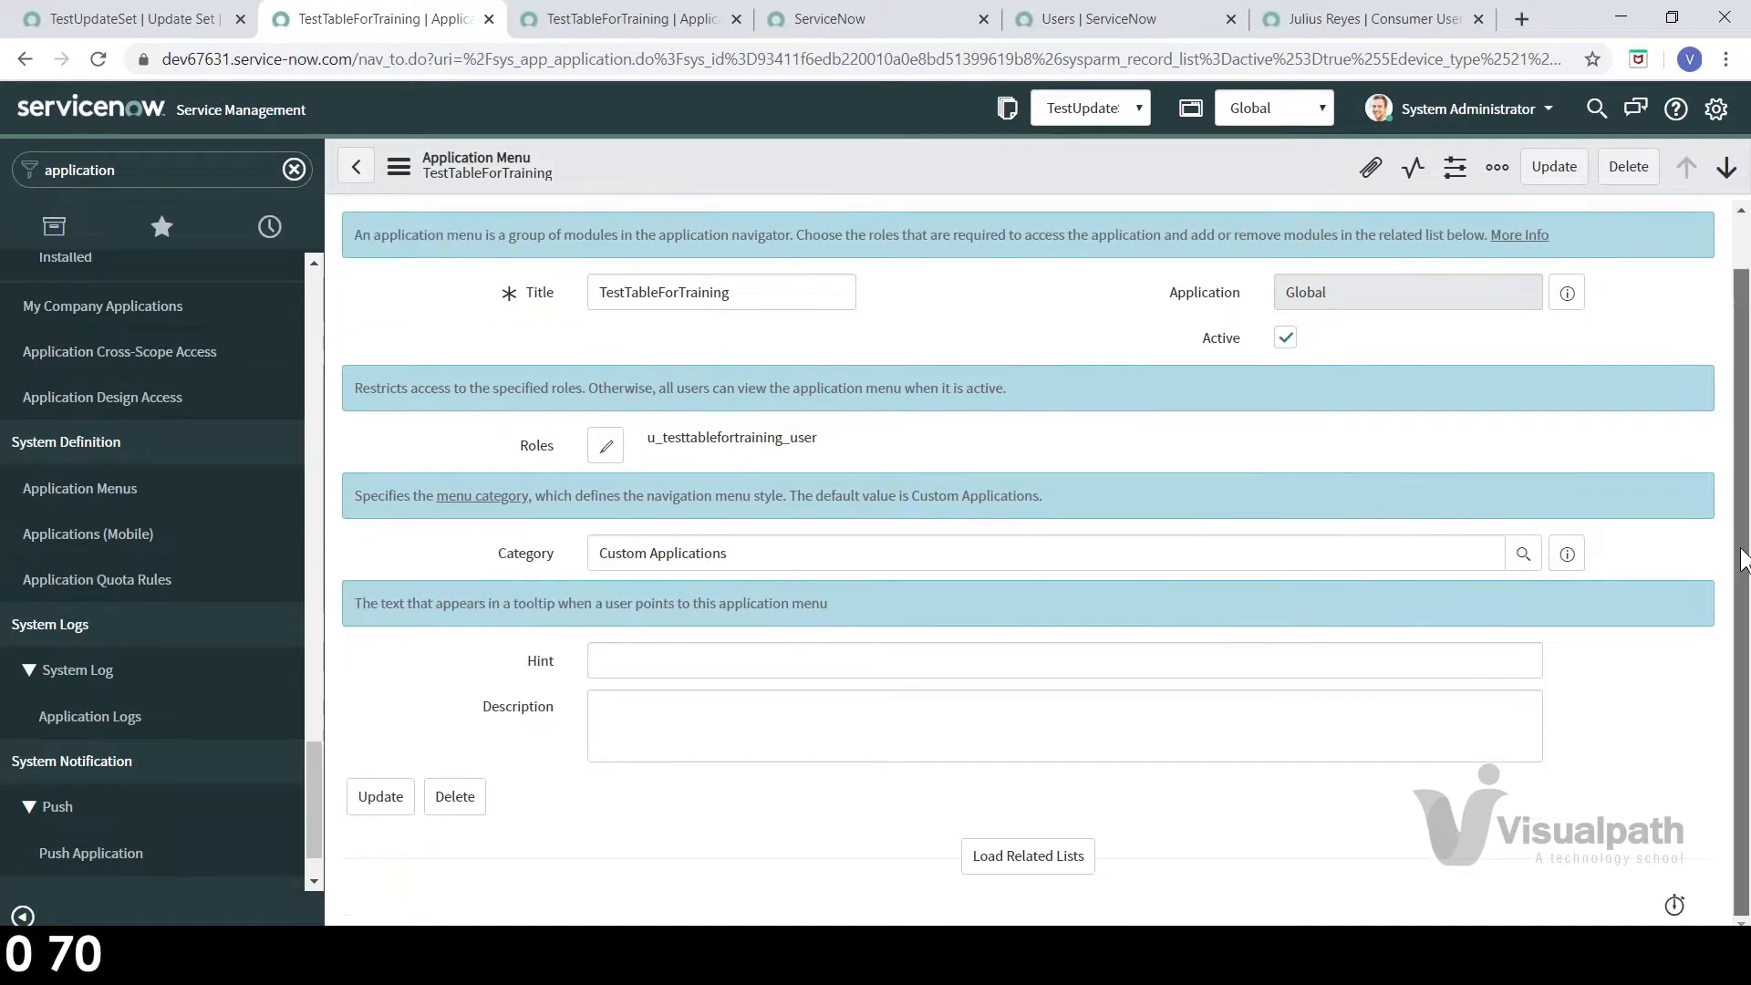
pyautogui.click(1039, 866)
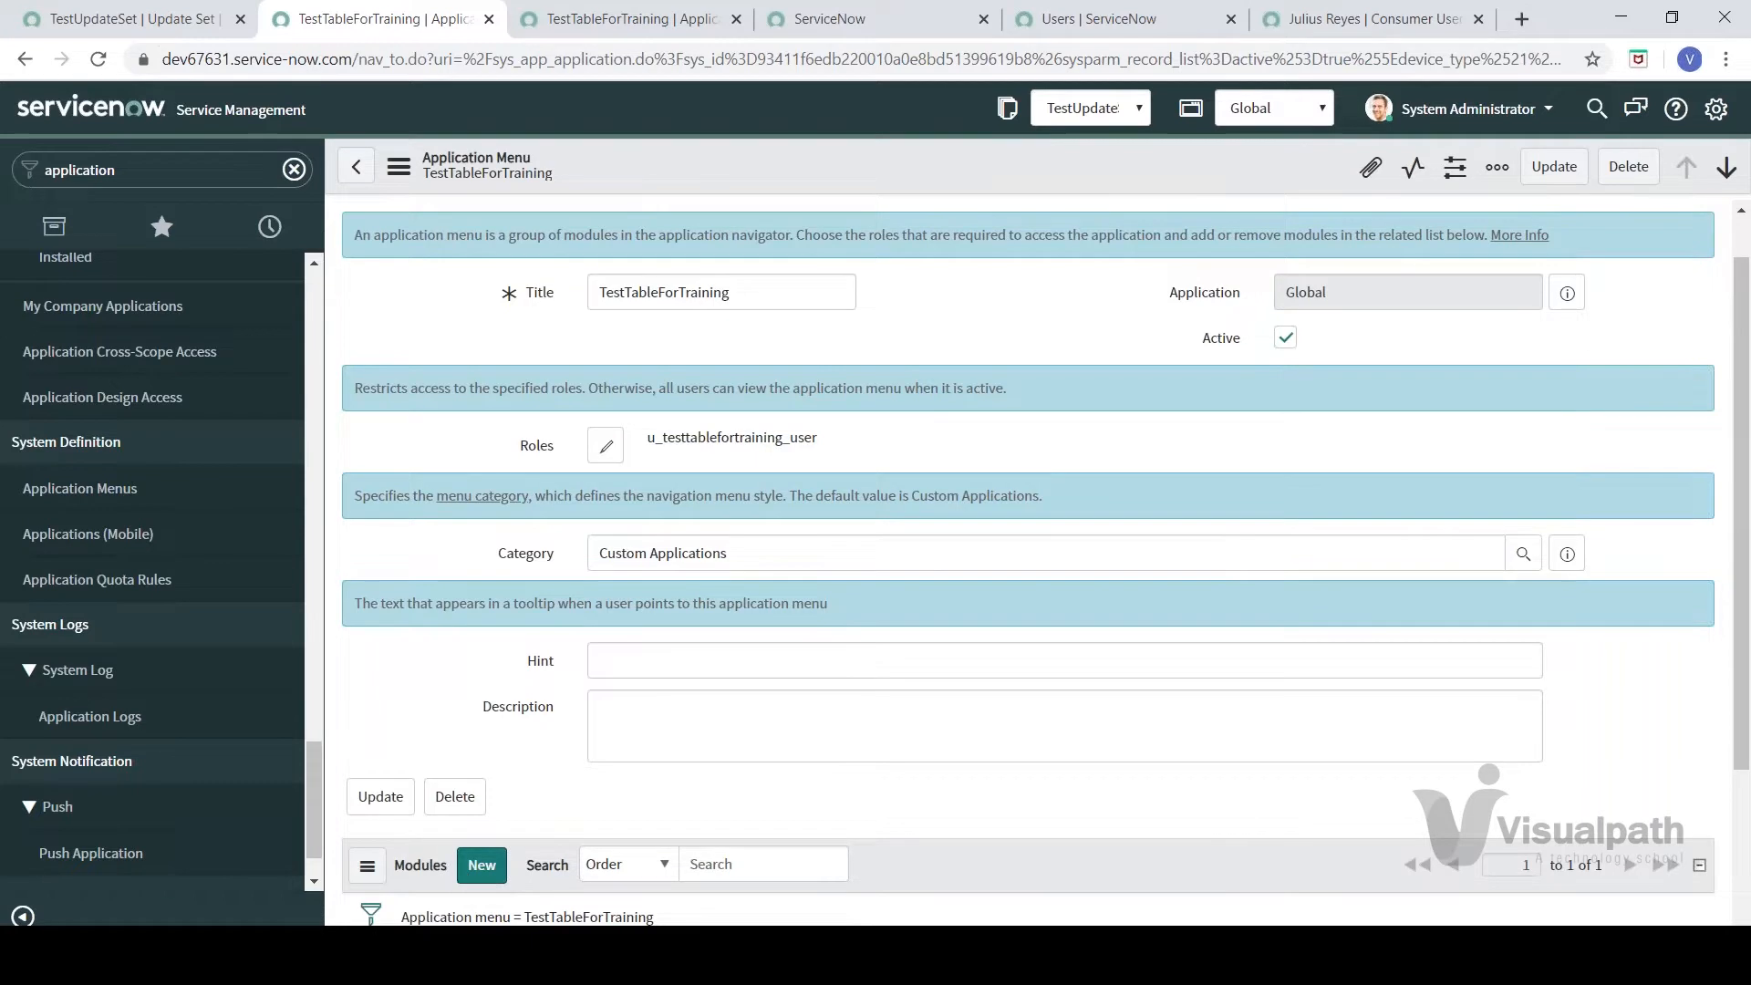
pyautogui.rightClick(417, 20)
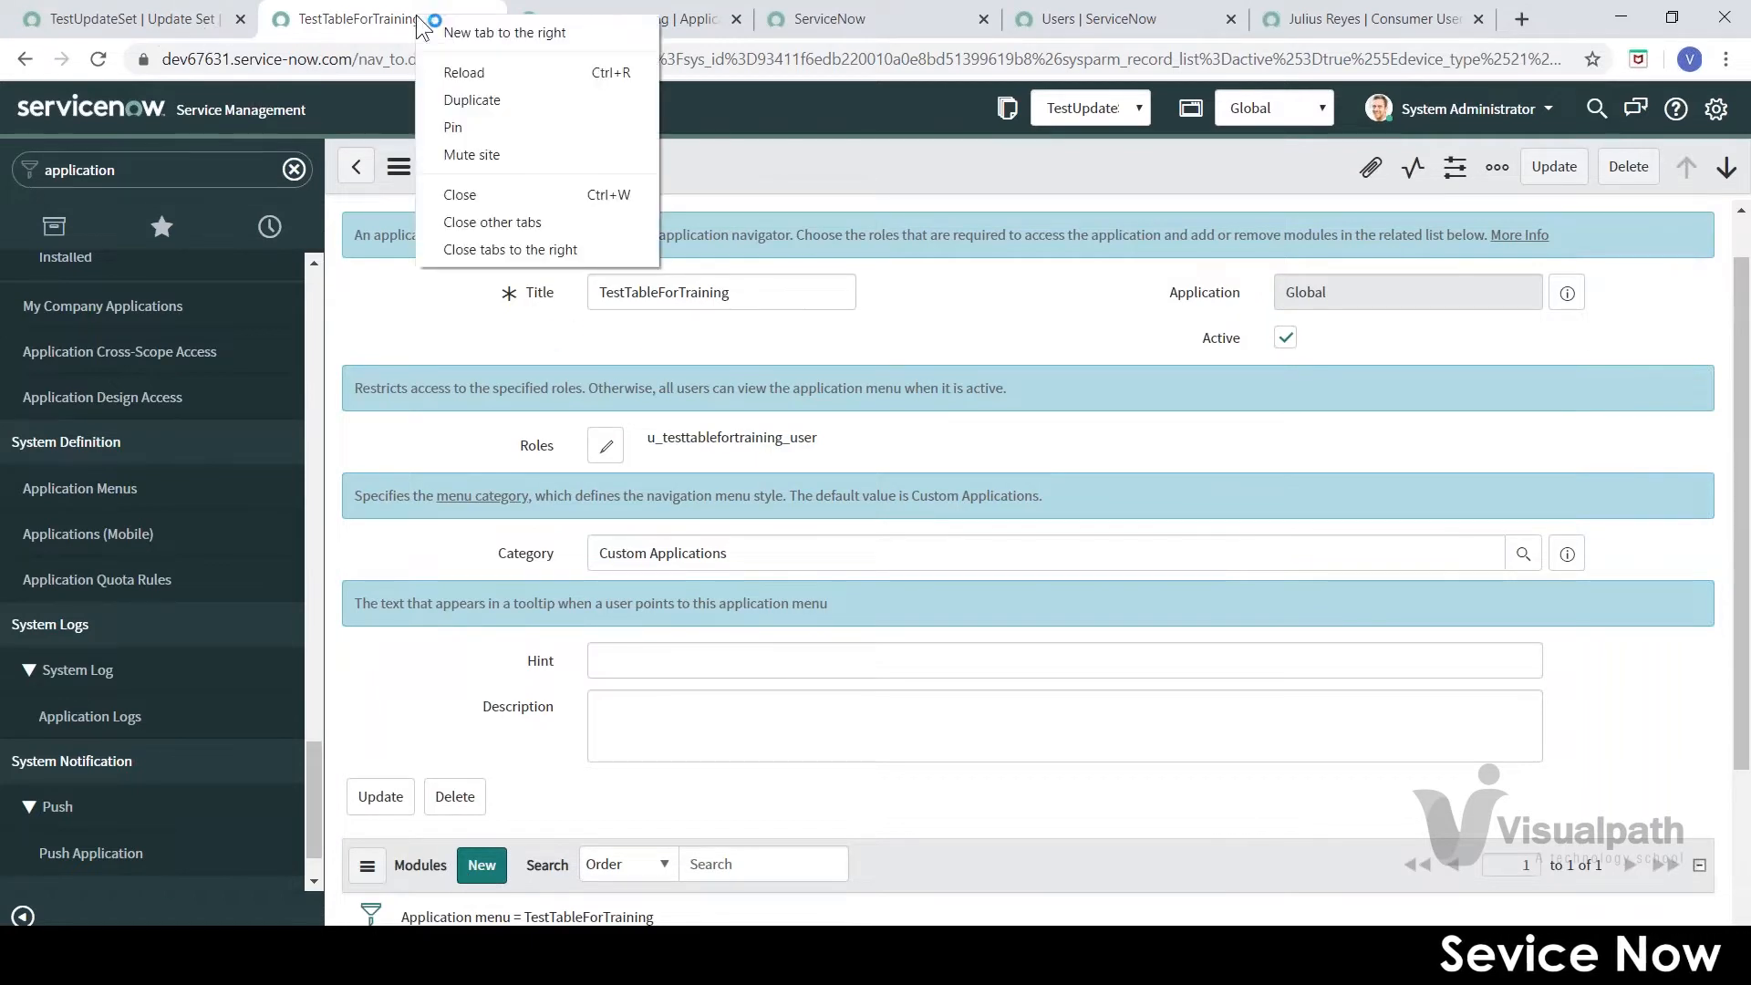
pyautogui.click(467, 100)
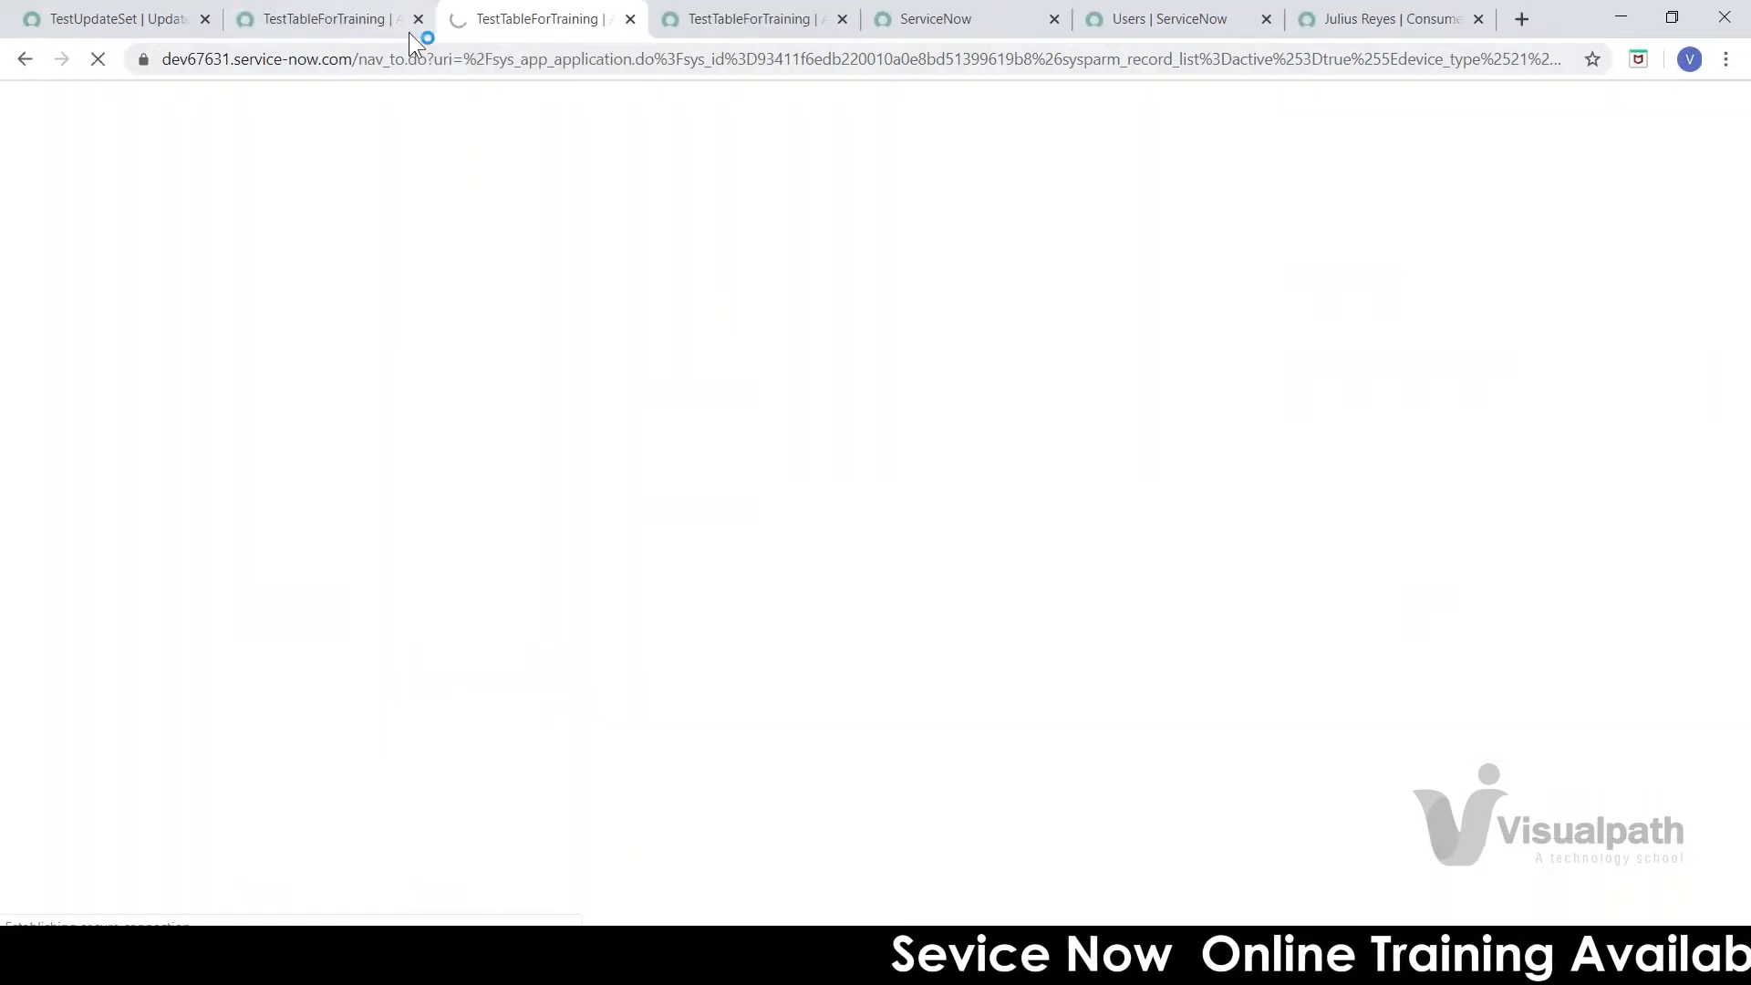
pyautogui.click(372, 26)
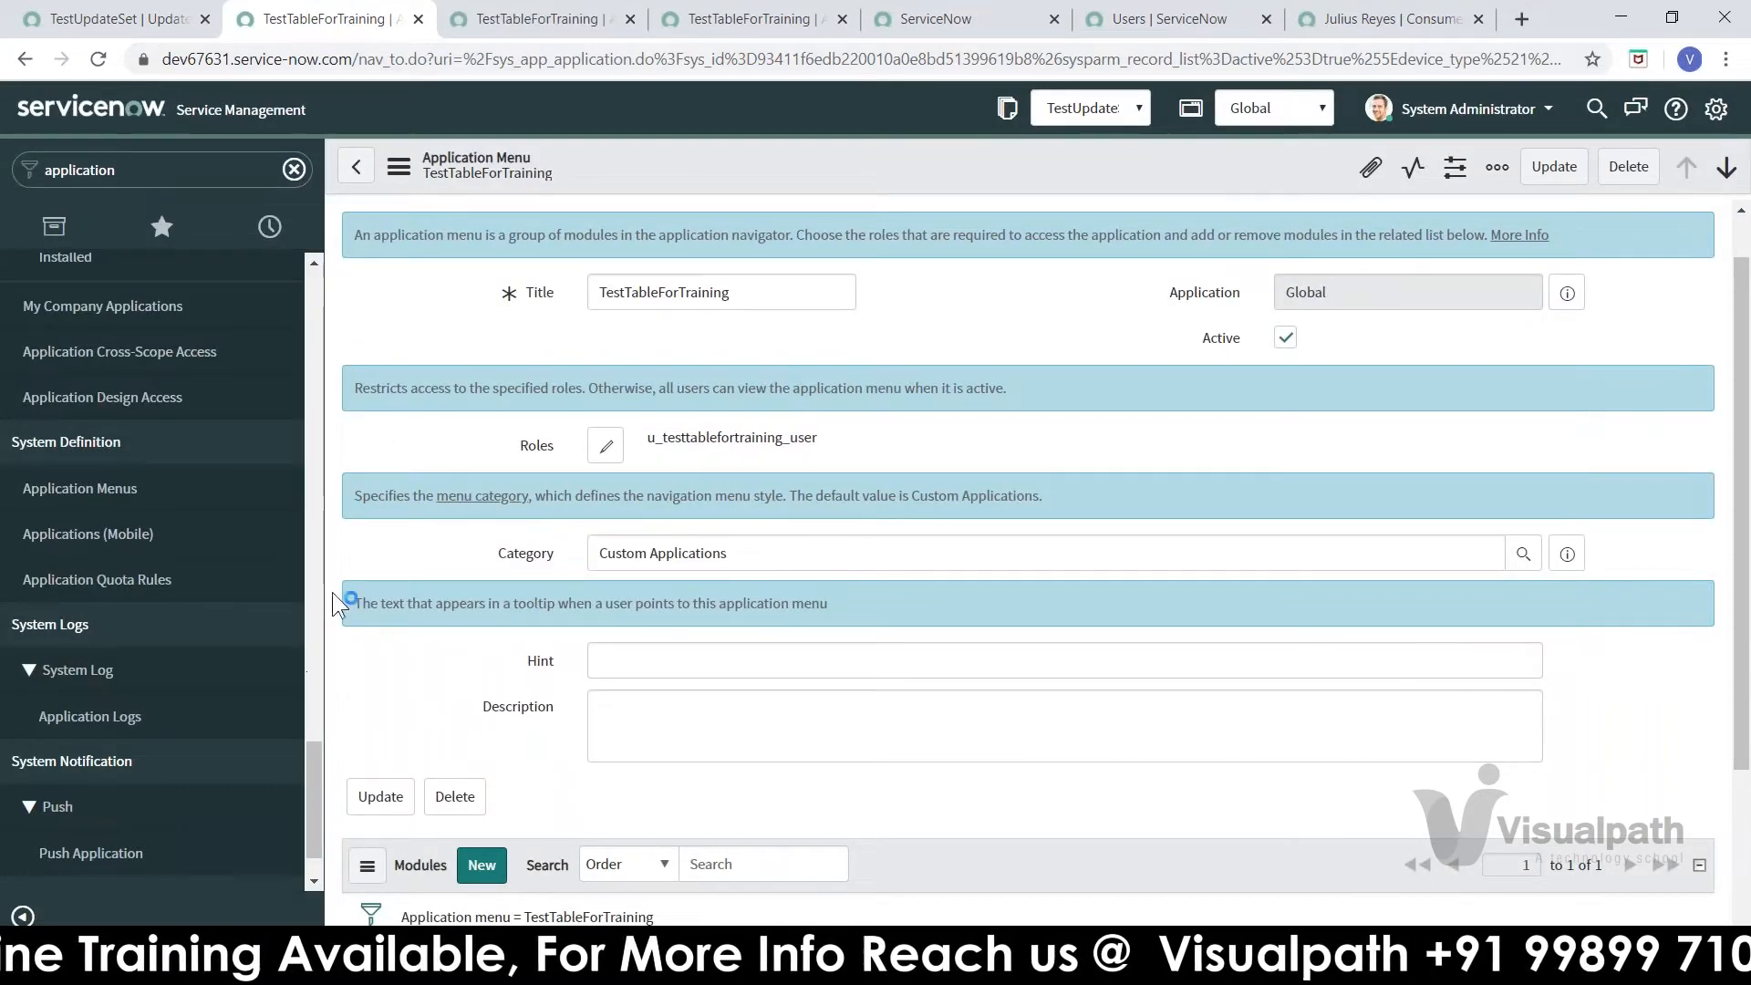
# - Open the TestApplicationMenu record from Application Menus and compare its assigned role with the one on the TestTableForTraining record
pyautogui.click(87, 490)
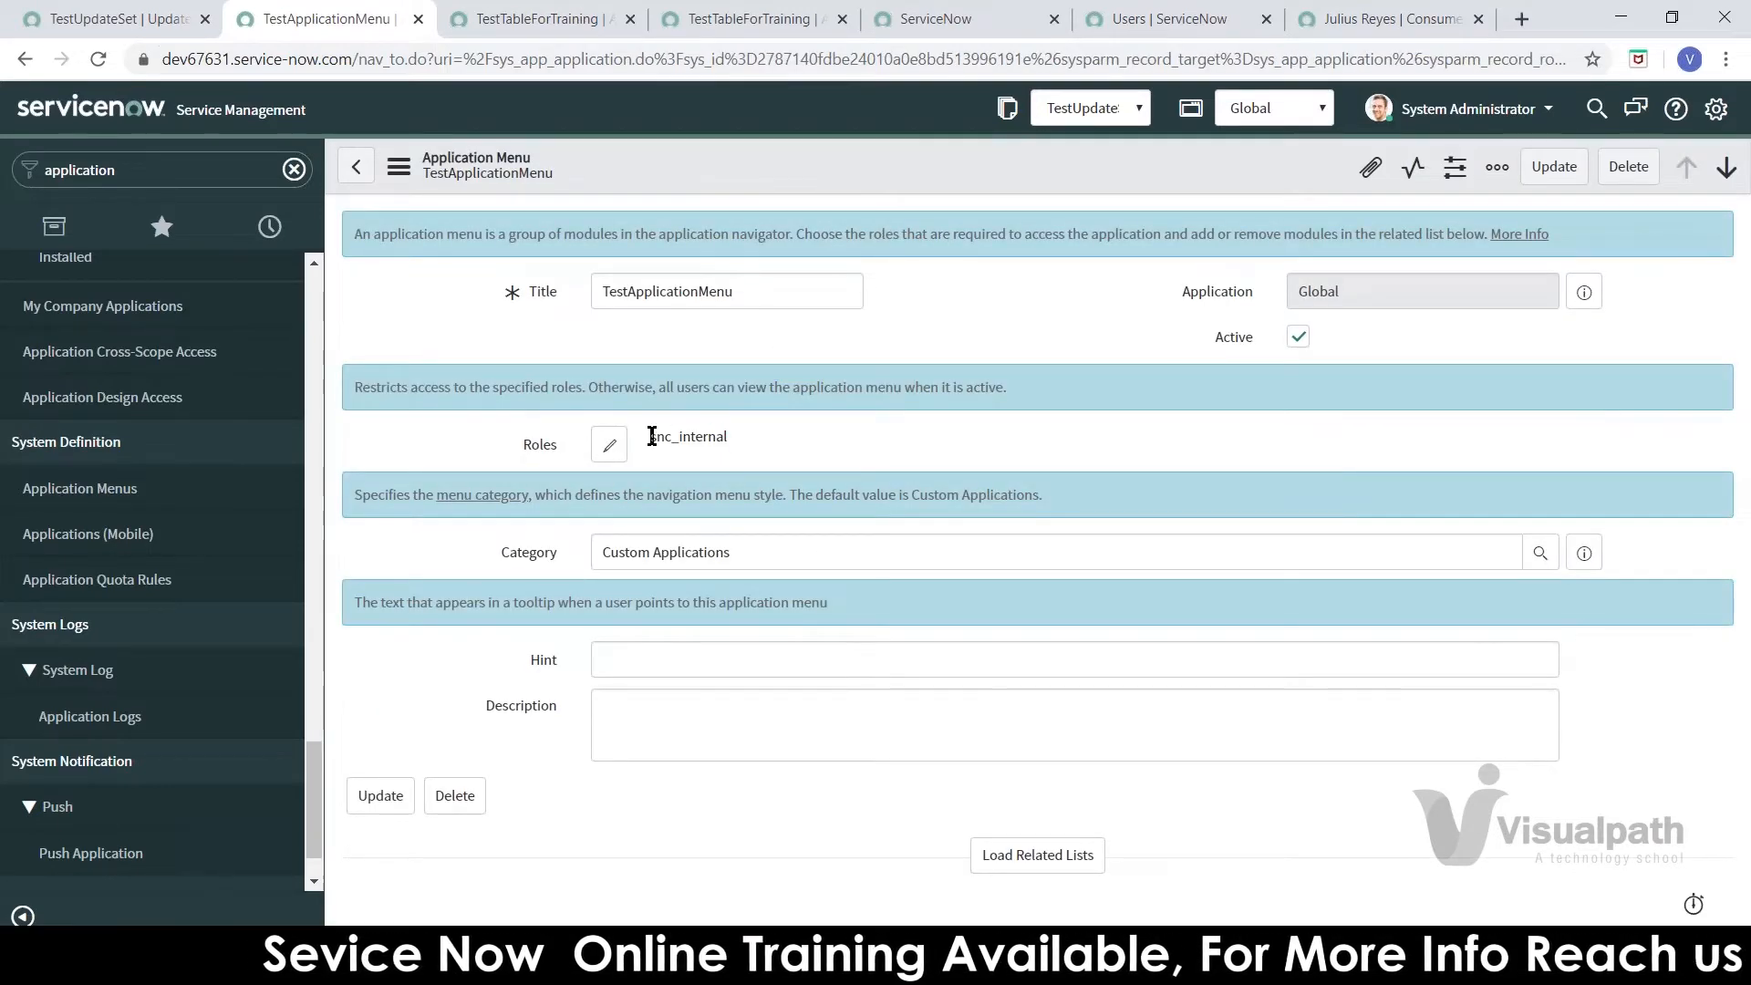
pyautogui.moveTo(652, 435); pyautogui.dragTo(729, 437)
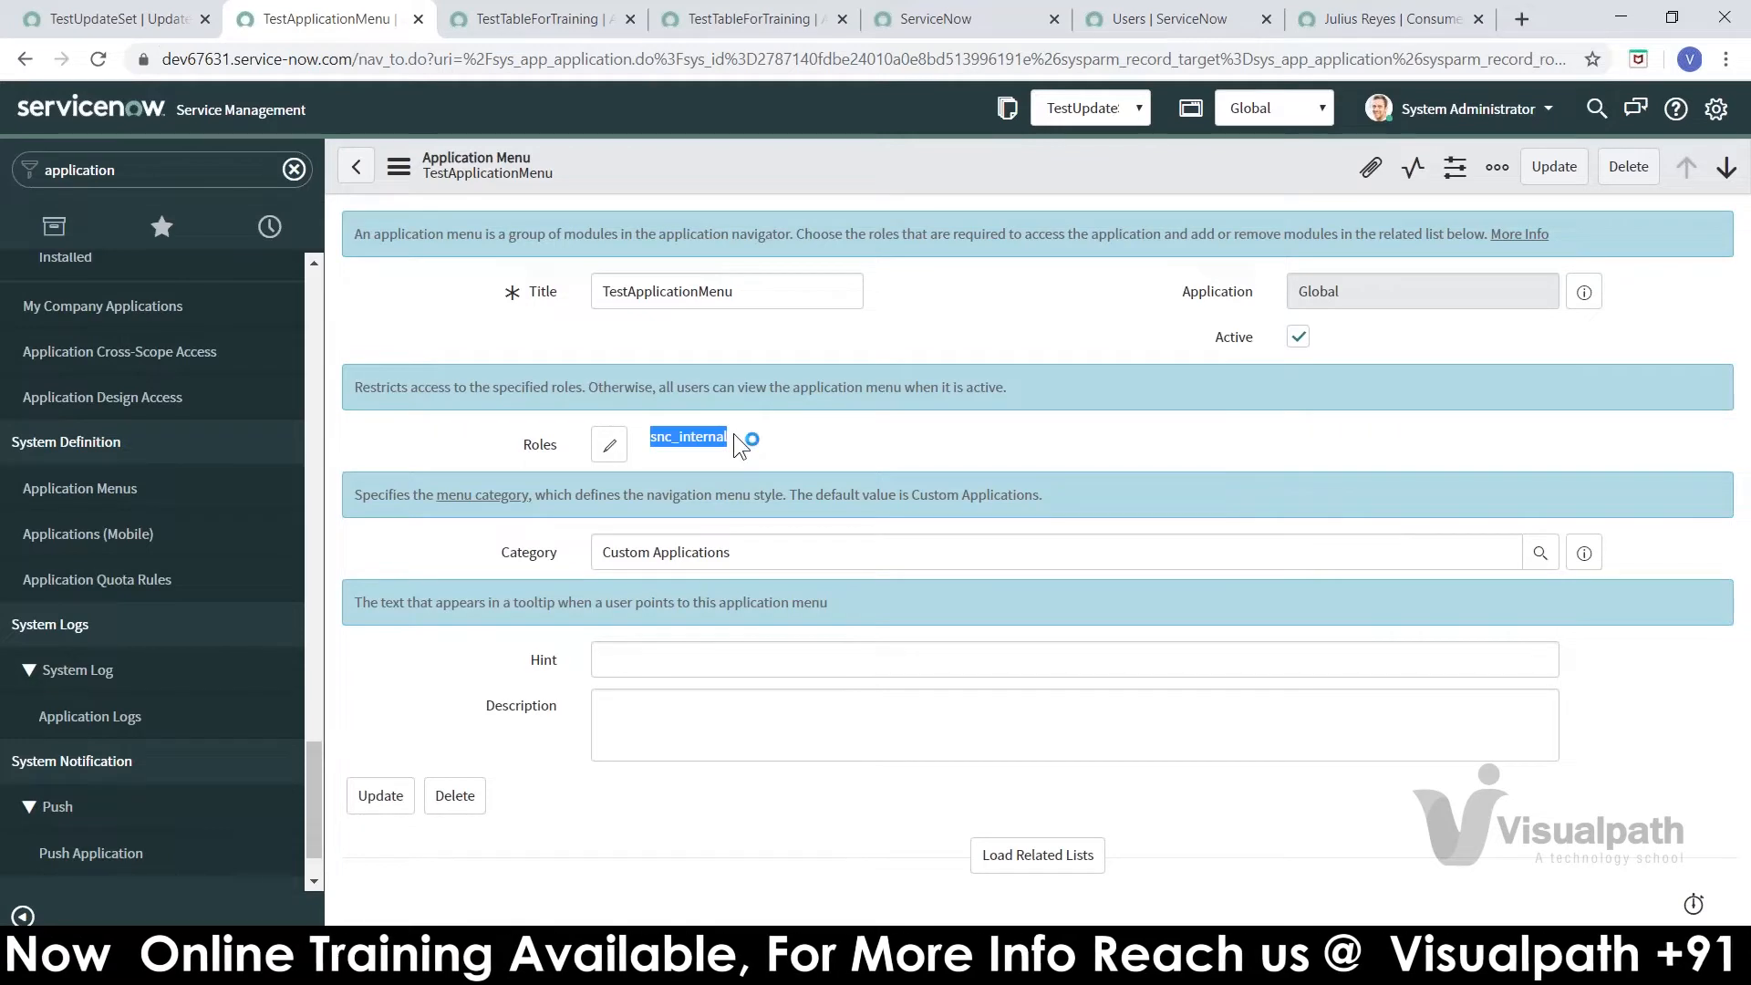
pyautogui.click(733, 436)
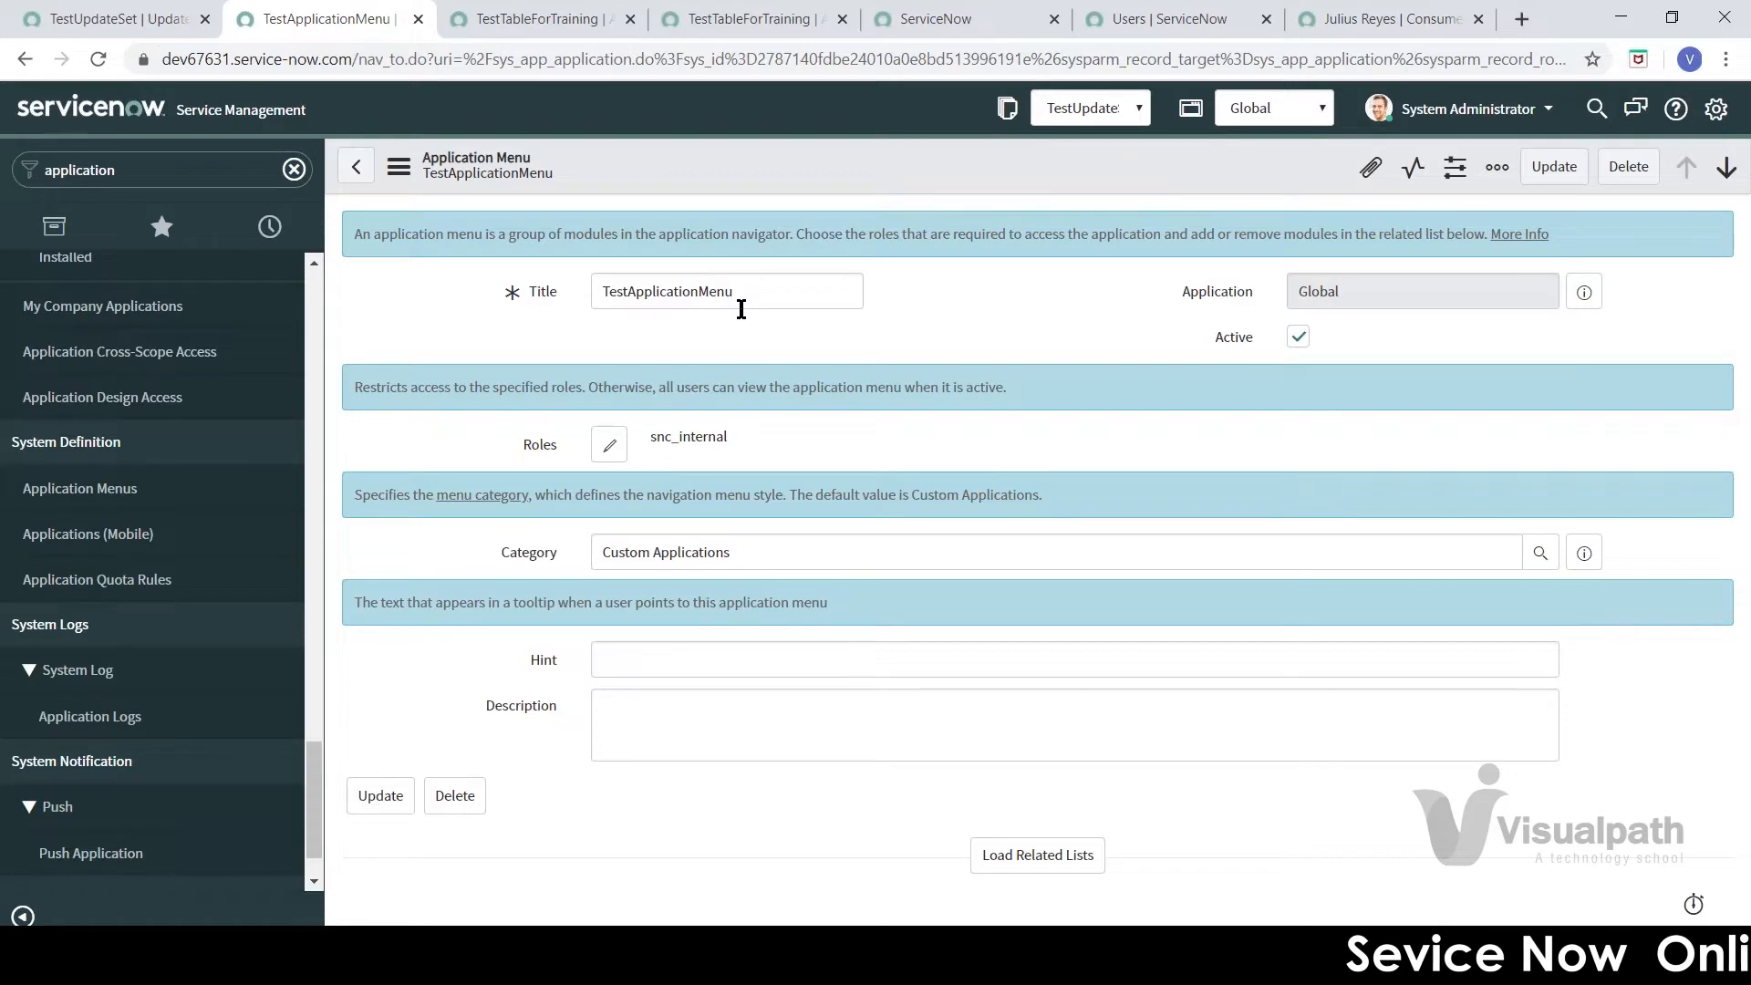
pyautogui.doubleClick(653, 436)
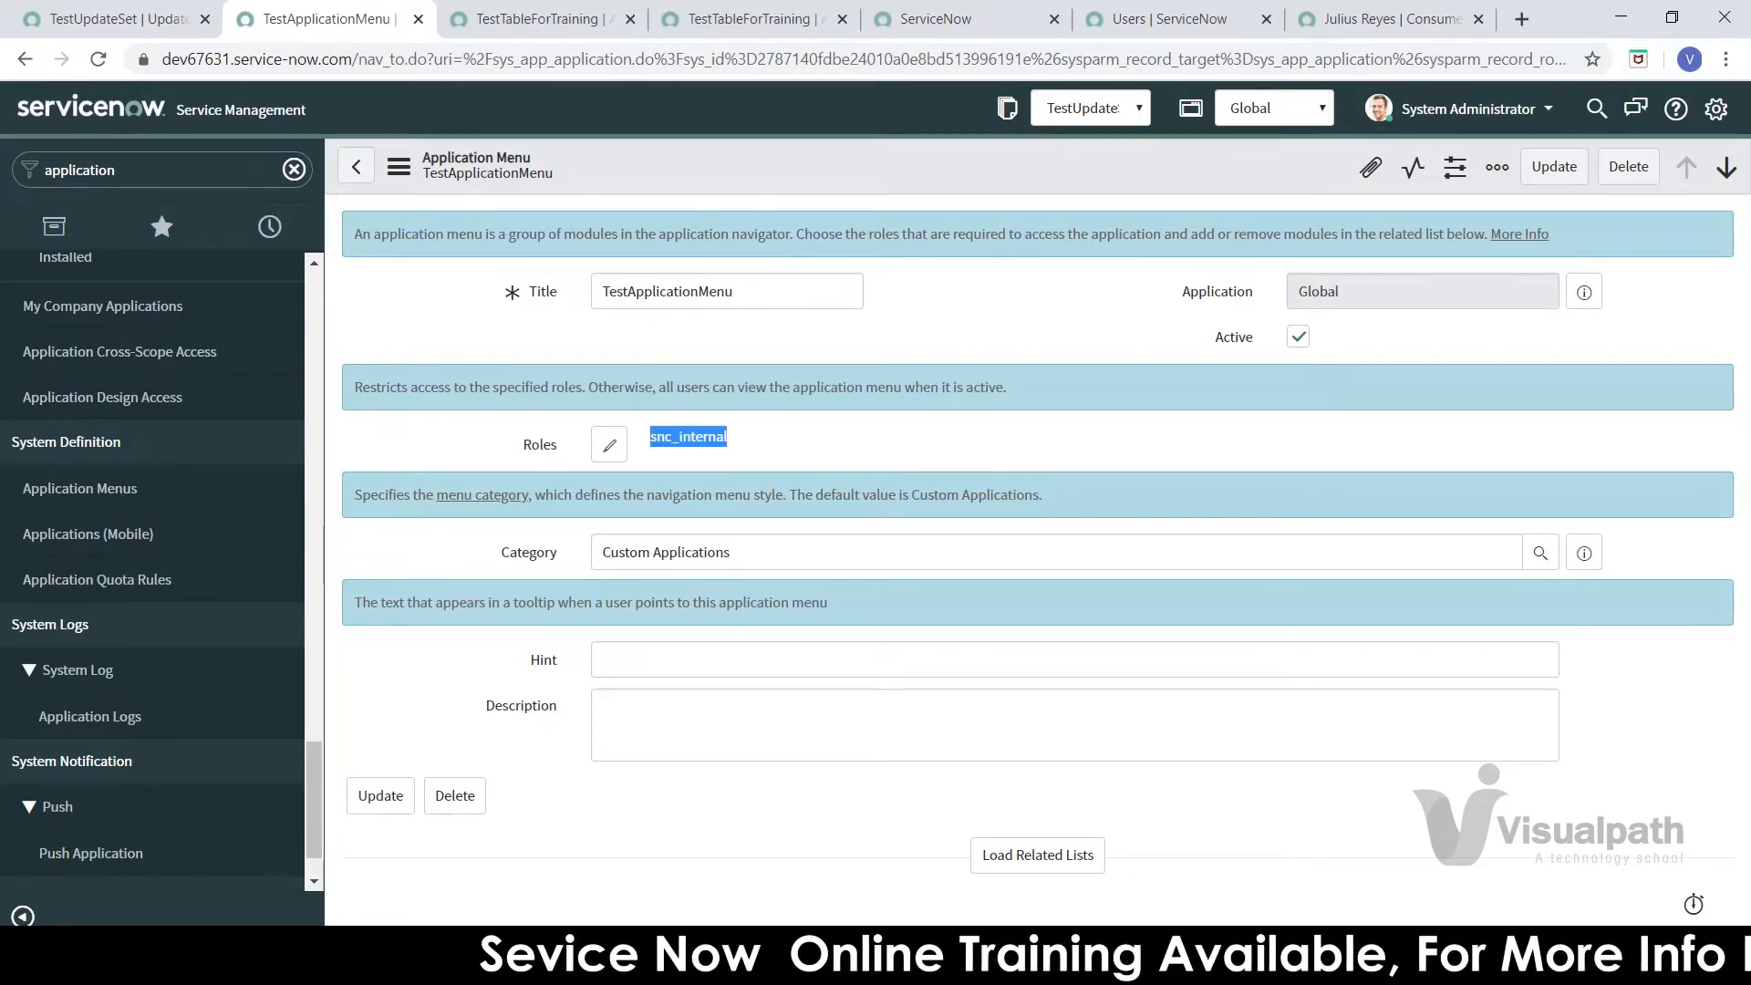
pyautogui.click(609, 445)
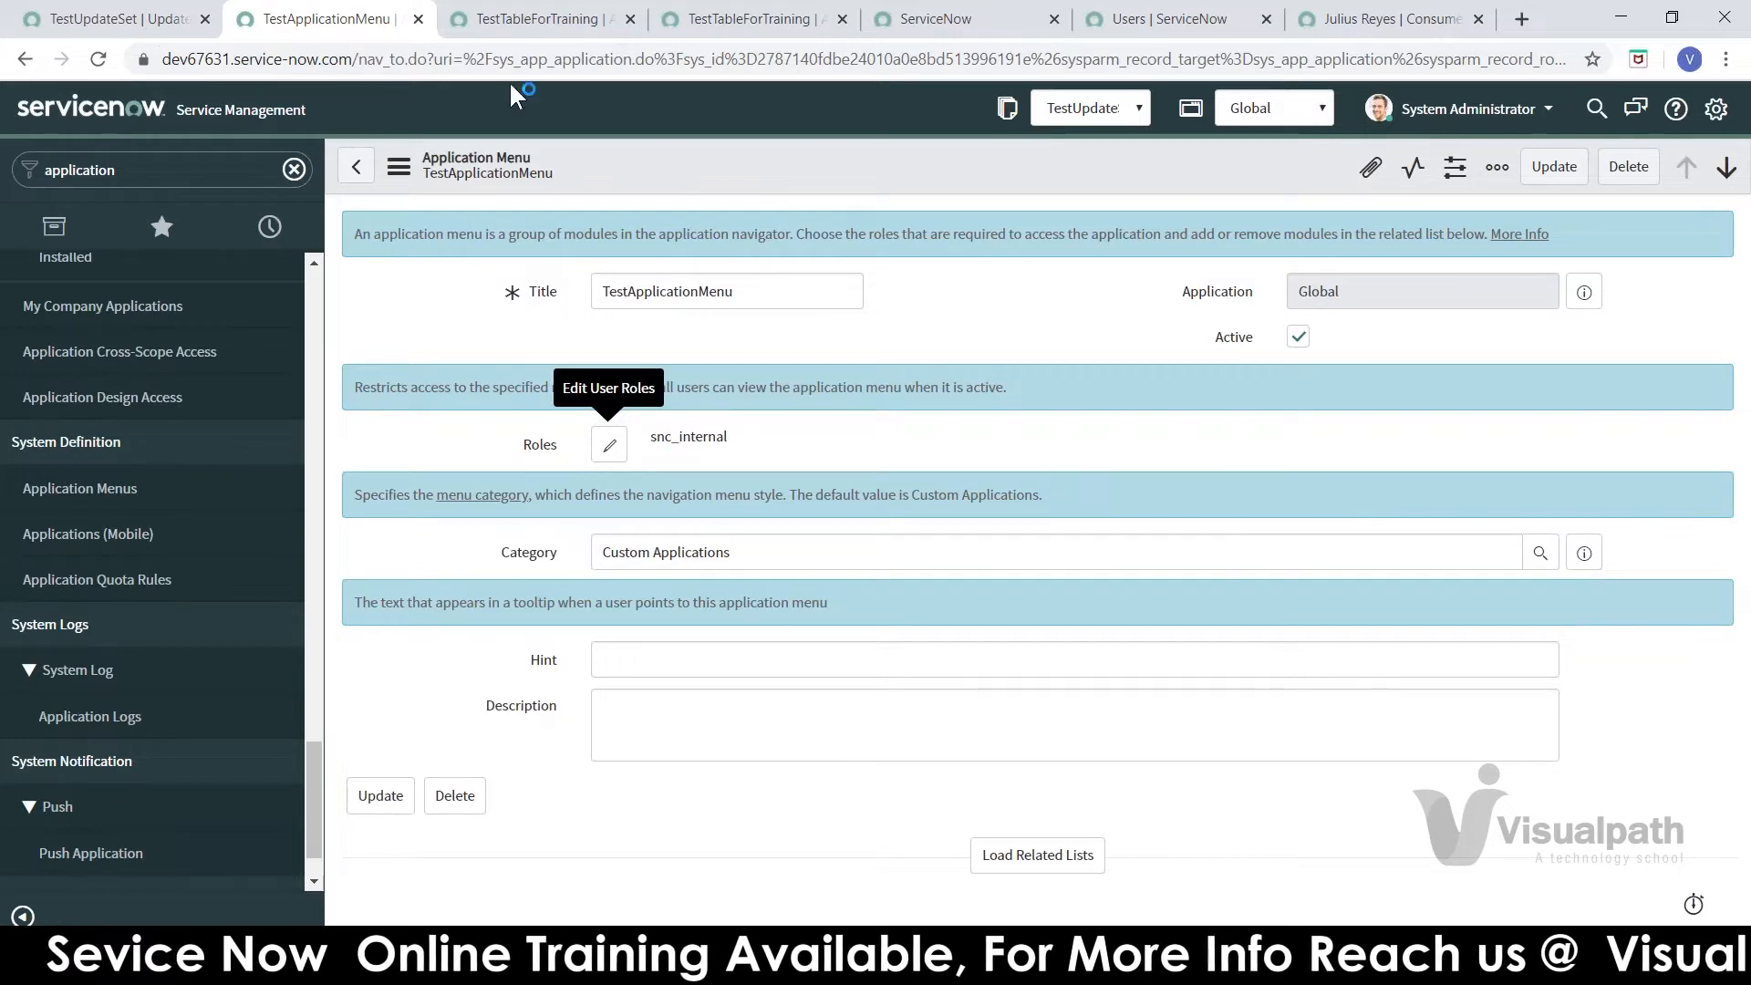
pyautogui.click(544, 20)
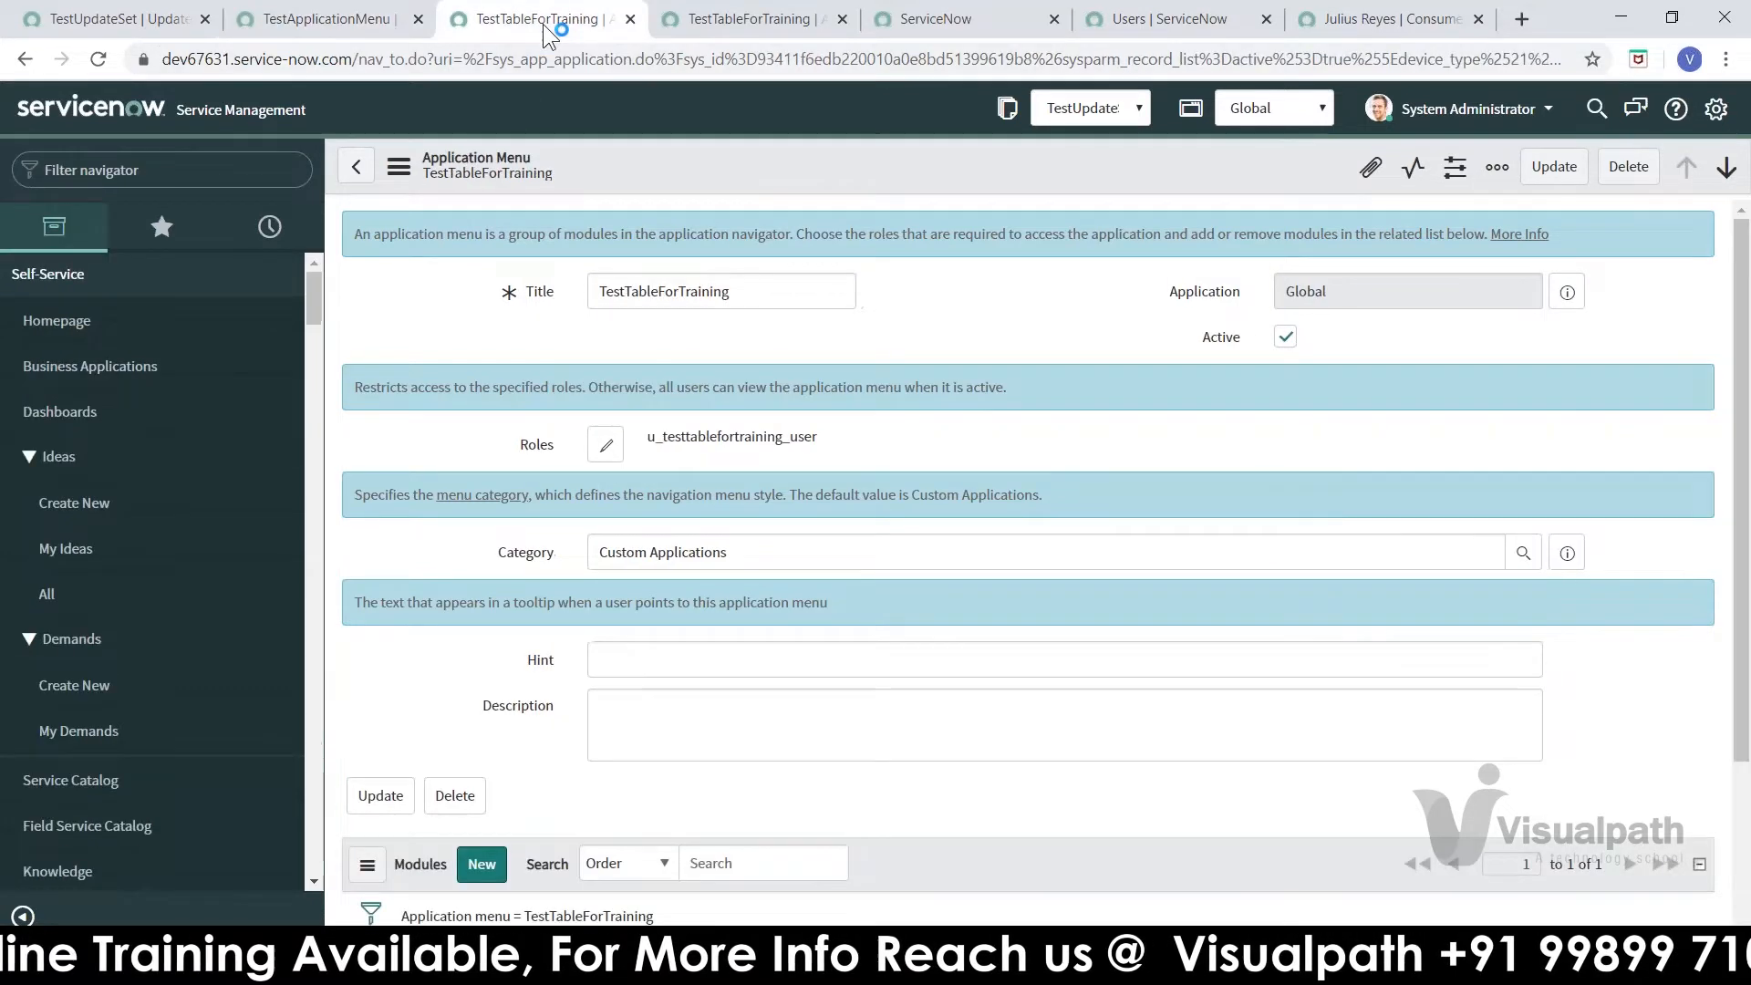
pyautogui.click(319, 20)
# - Reload the TestUpdateSet record and open its TestApplicationMenu customer update in a separate browser tab
pyautogui.click(128, 22)
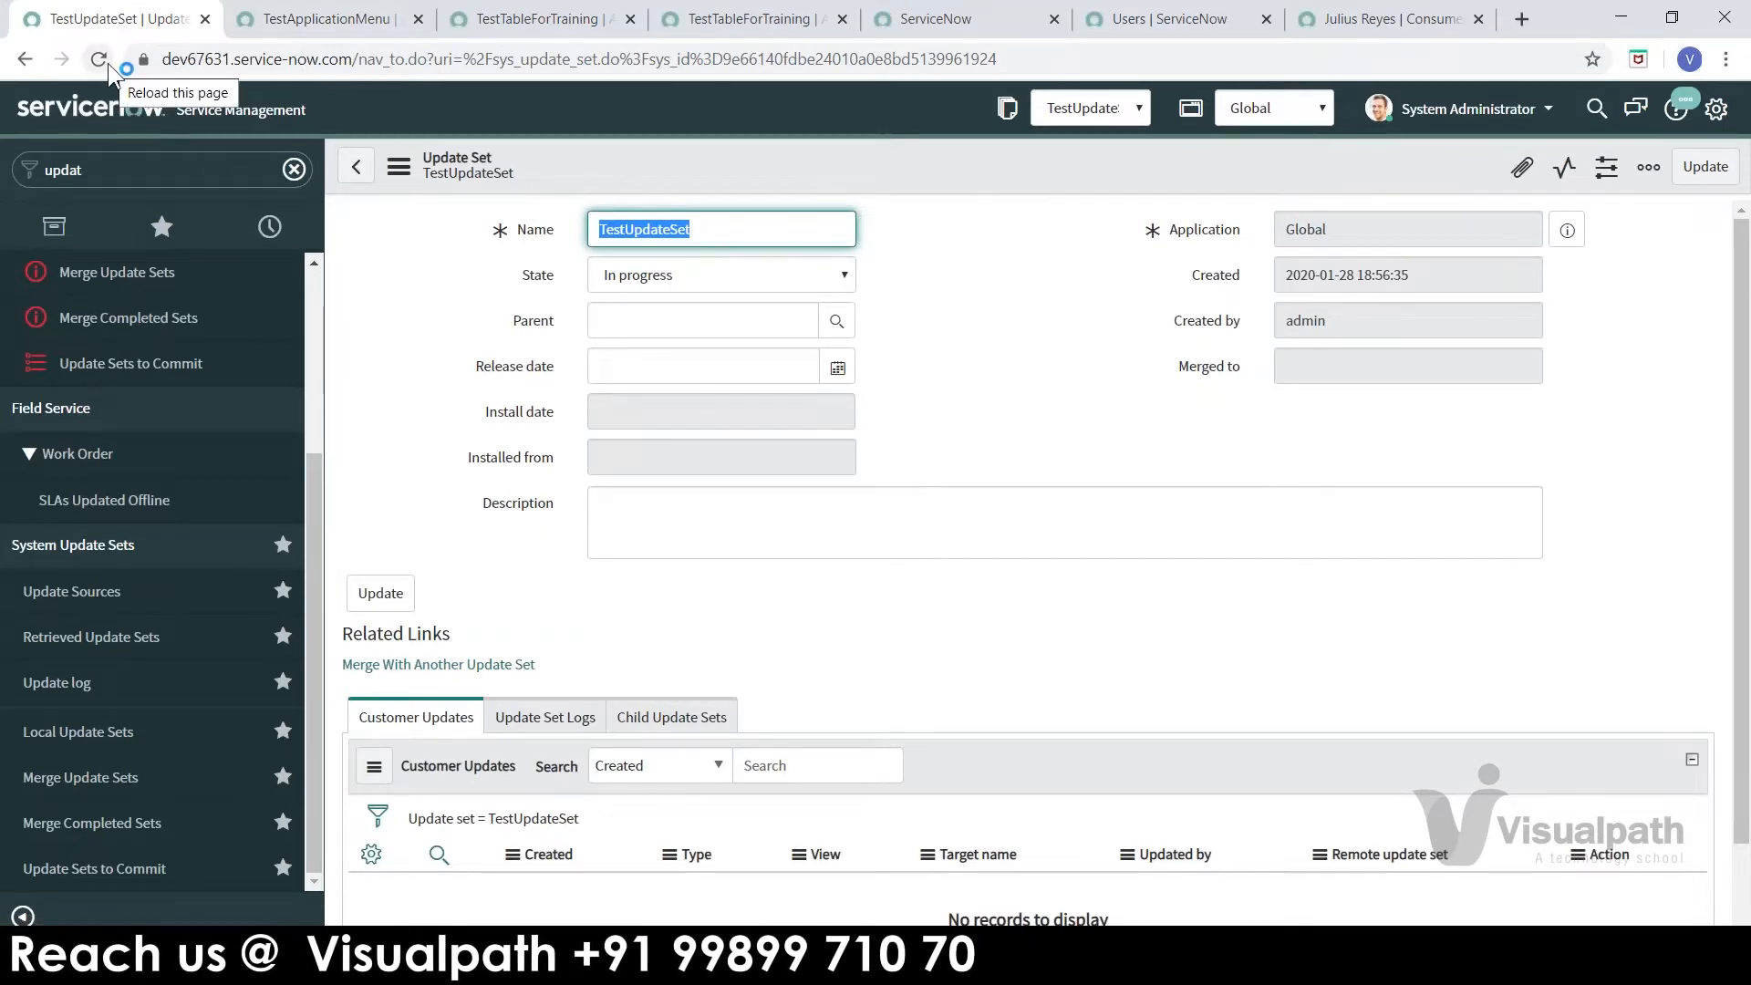
pyautogui.click(108, 63)
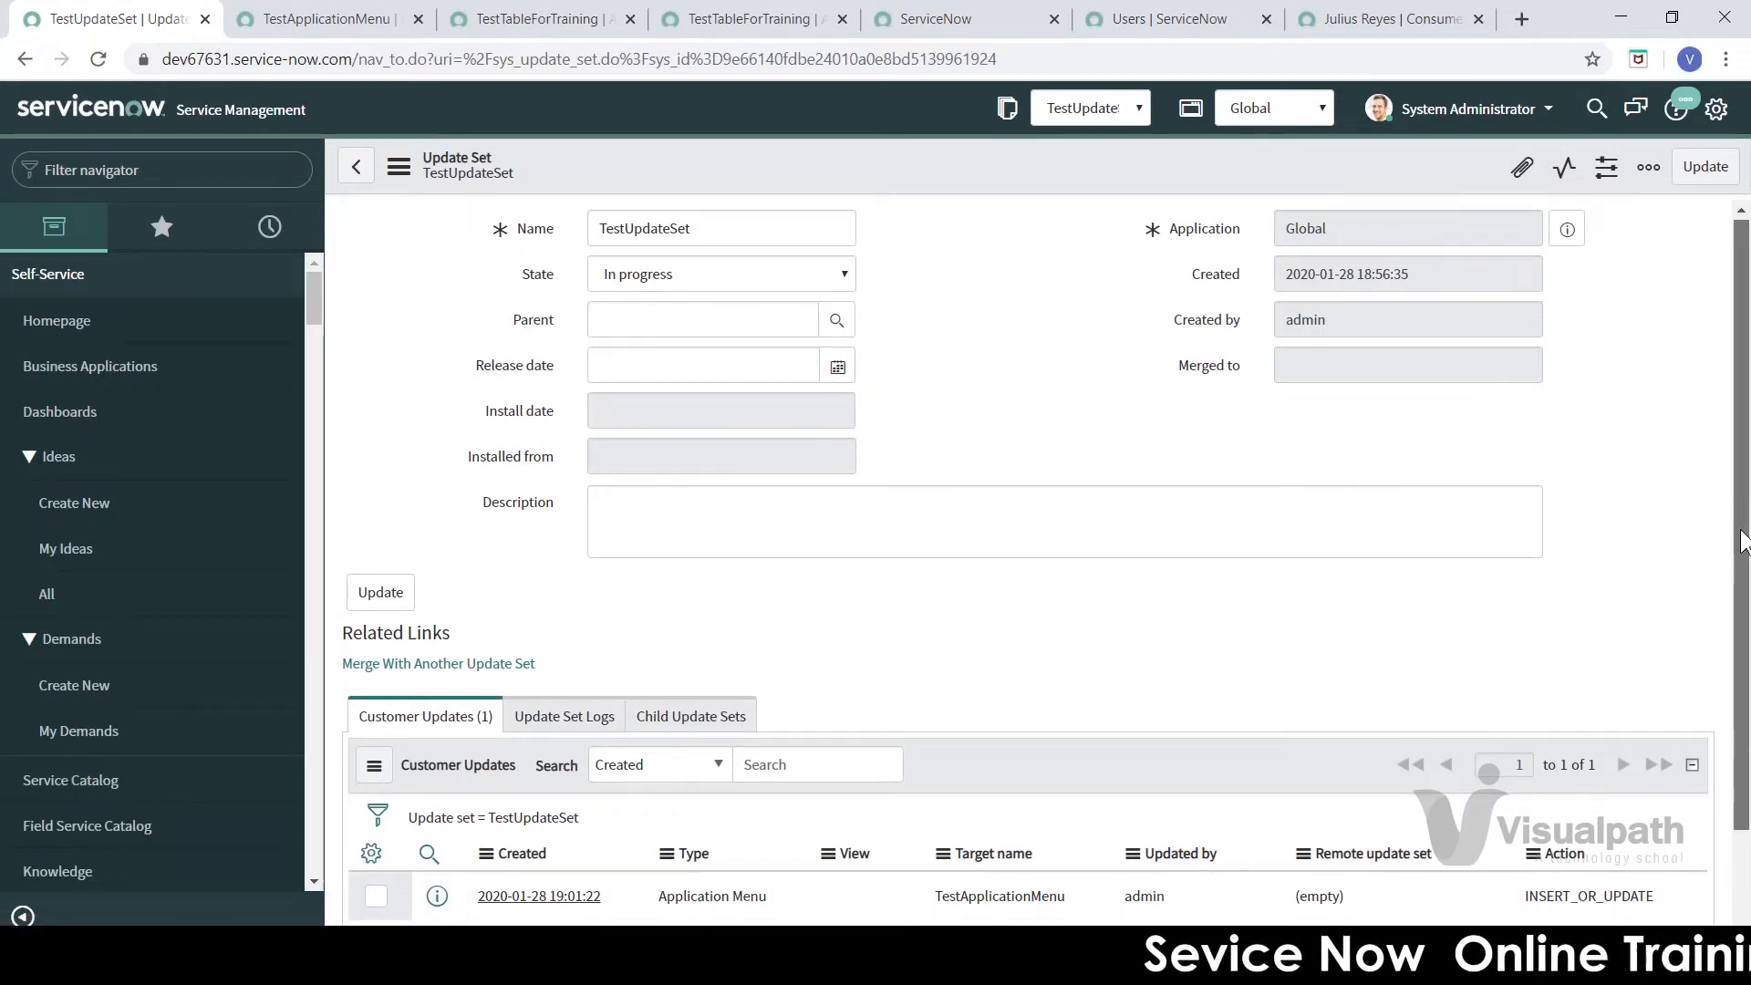
pyautogui.scroll(-2, 664, 800)
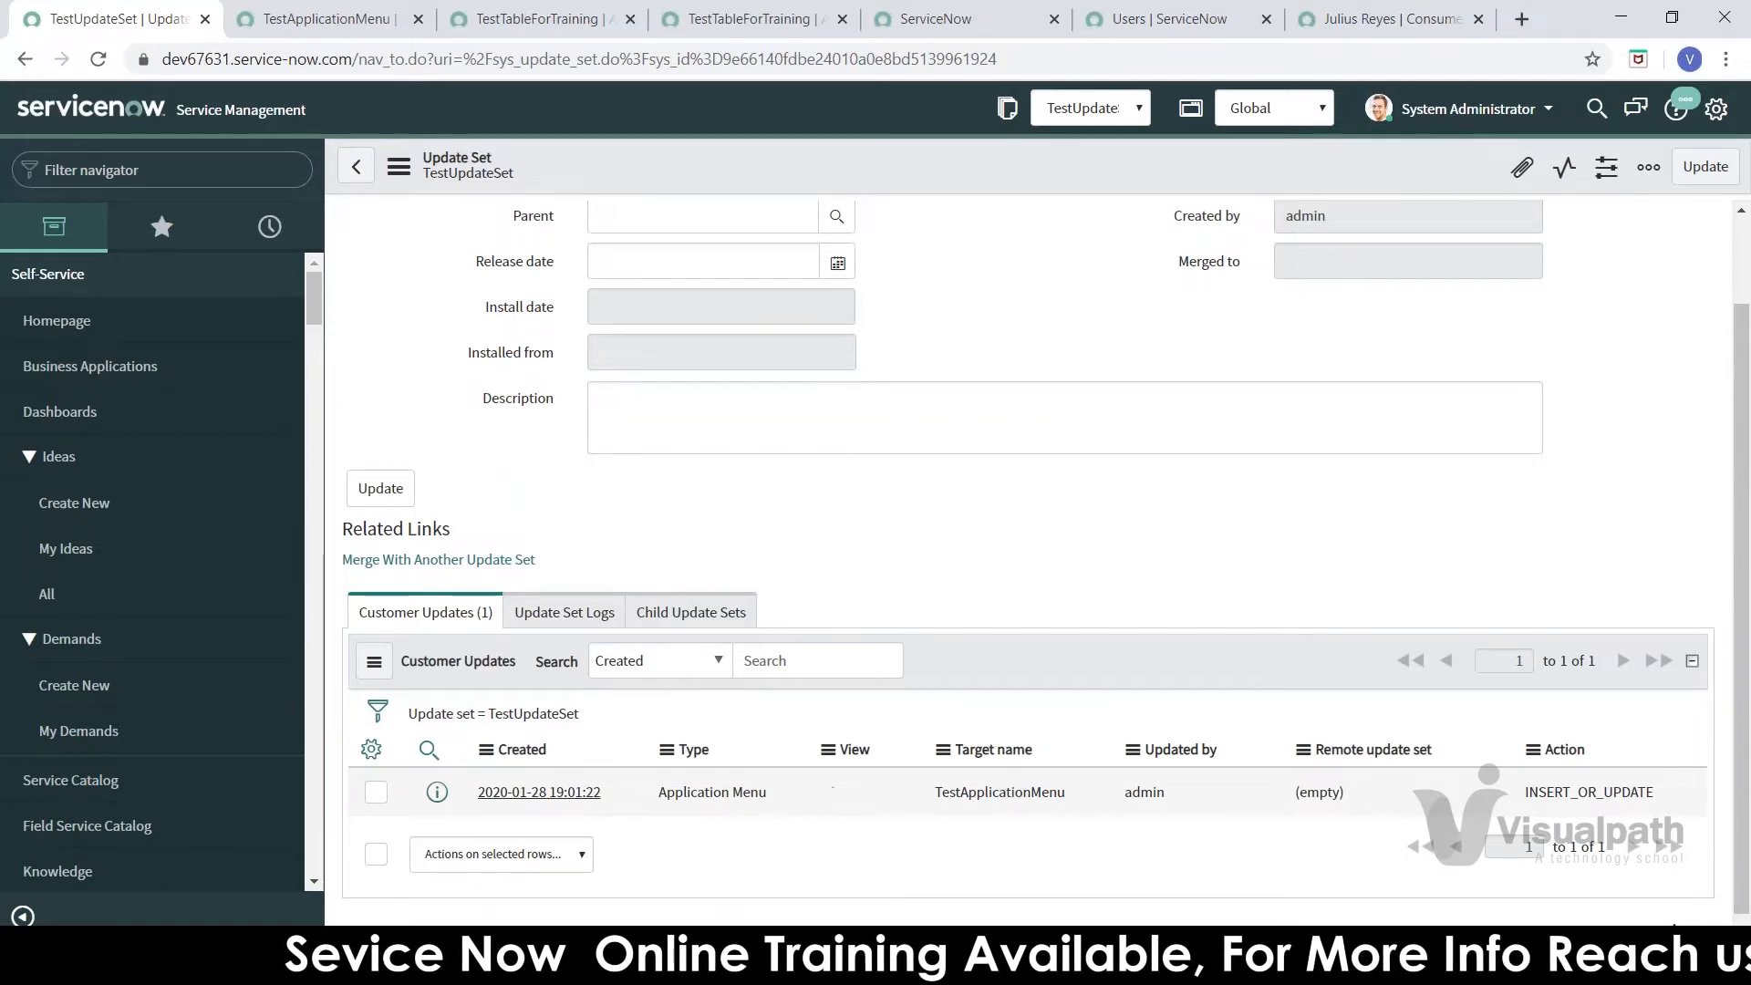
pyautogui.middleClick(542, 791)
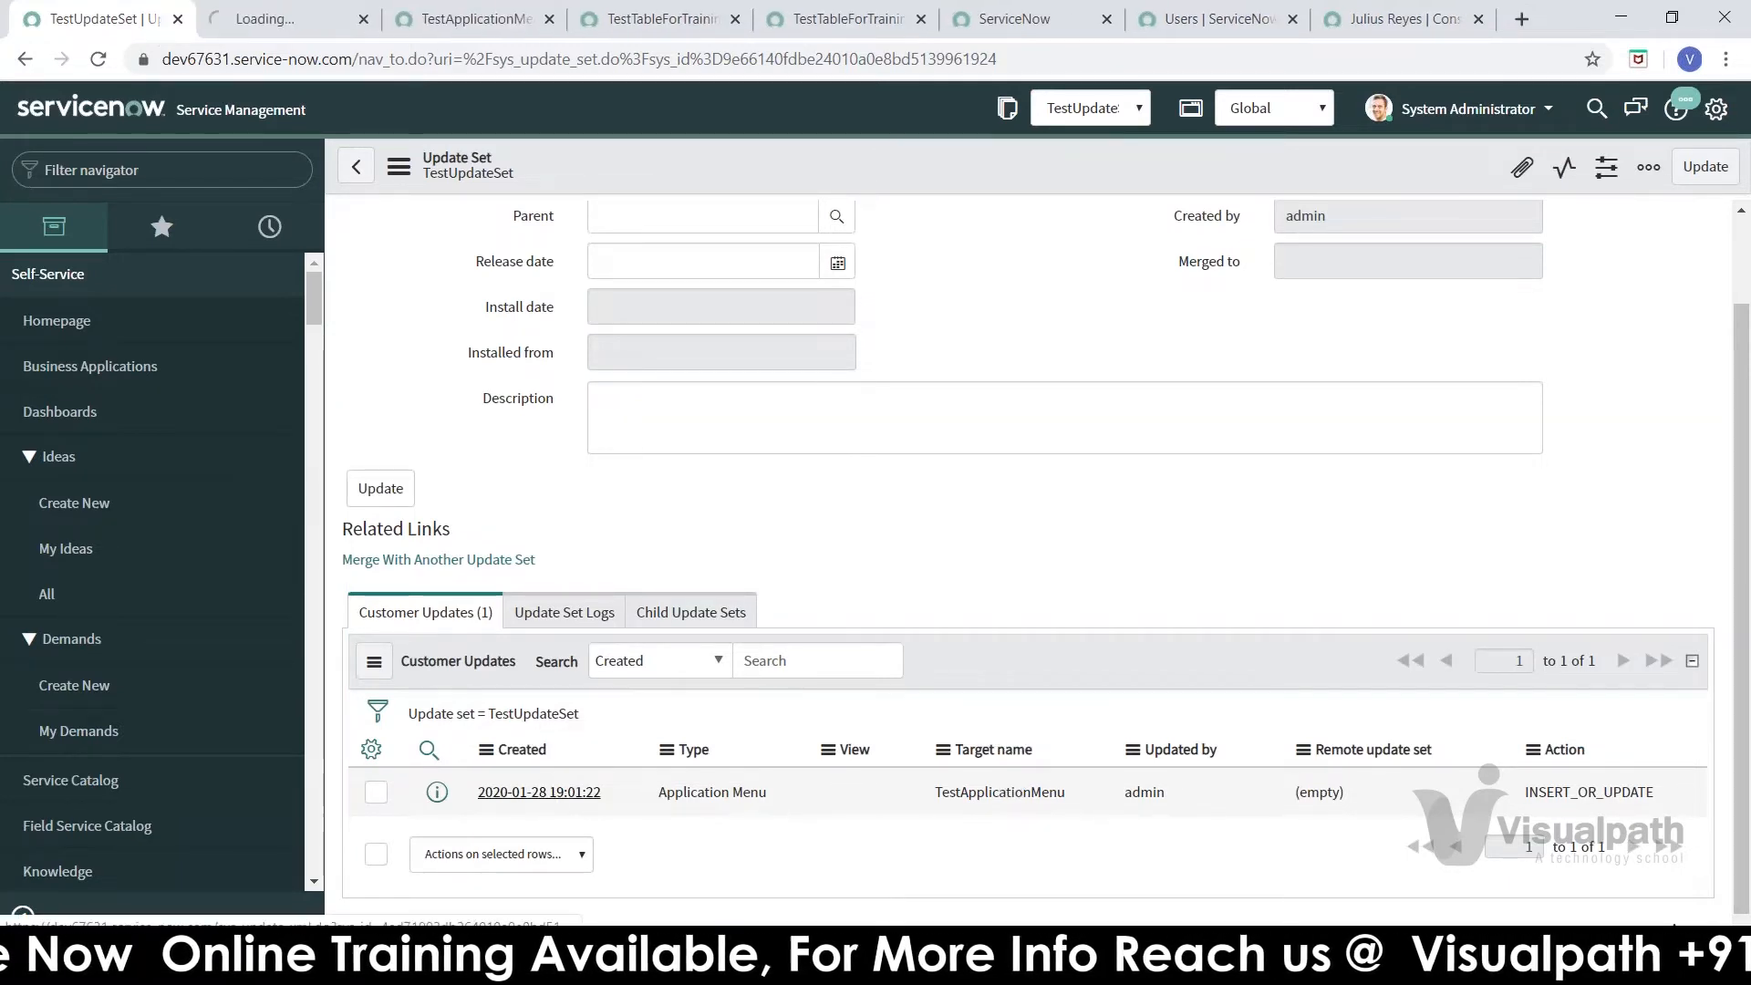
pyautogui.click(265, 28)
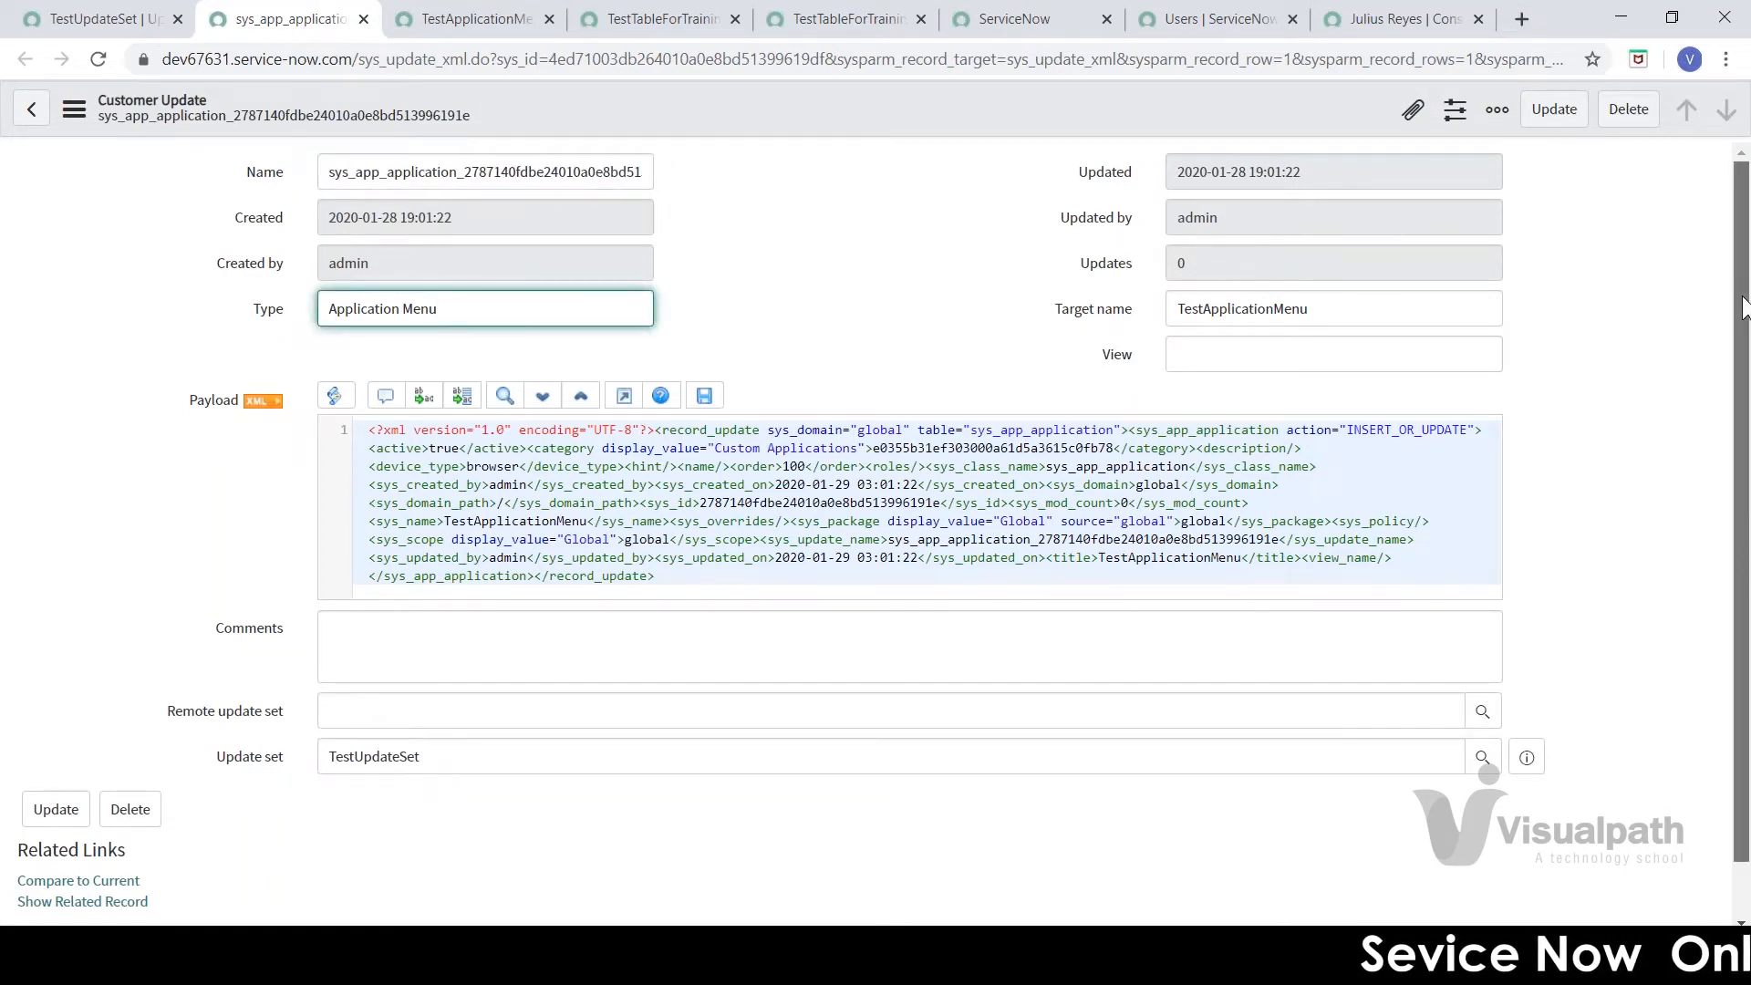
# - Examine the customer update's type and payload, compare it to the current version, and return to the TestUpdateSet record
pyautogui.scroll(-1, 912, 547)
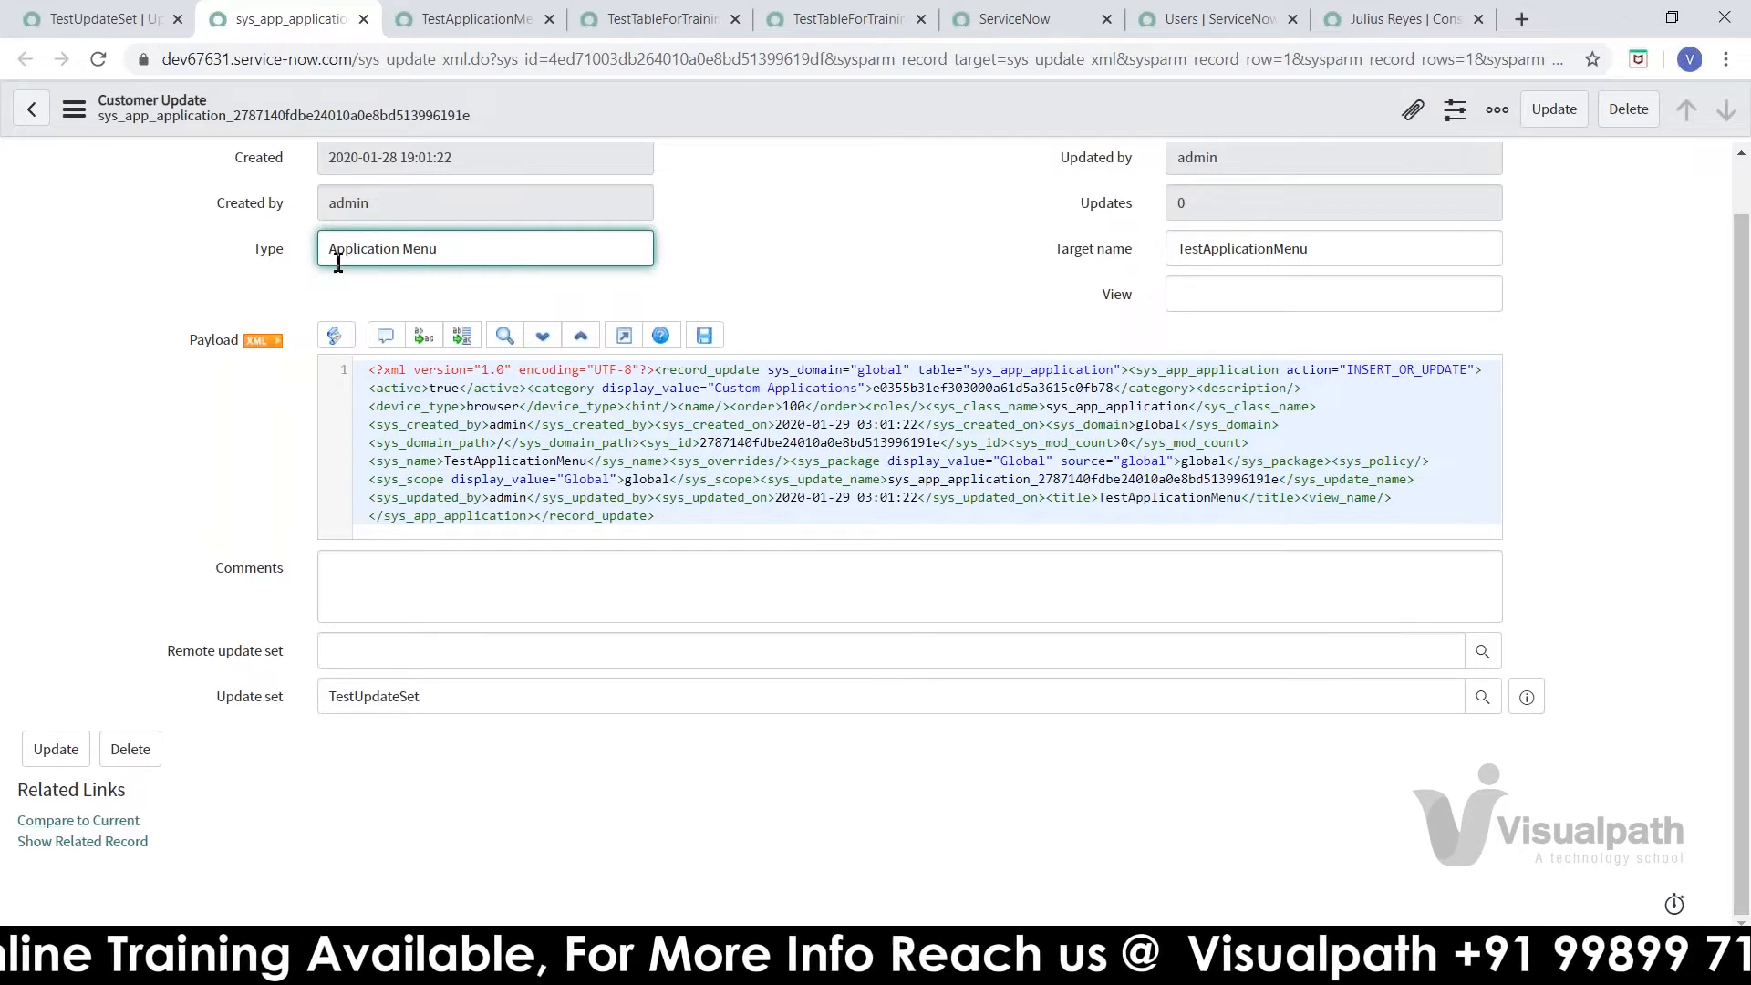
pyautogui.moveTo(472, 258); pyautogui.dragTo(320, 240)
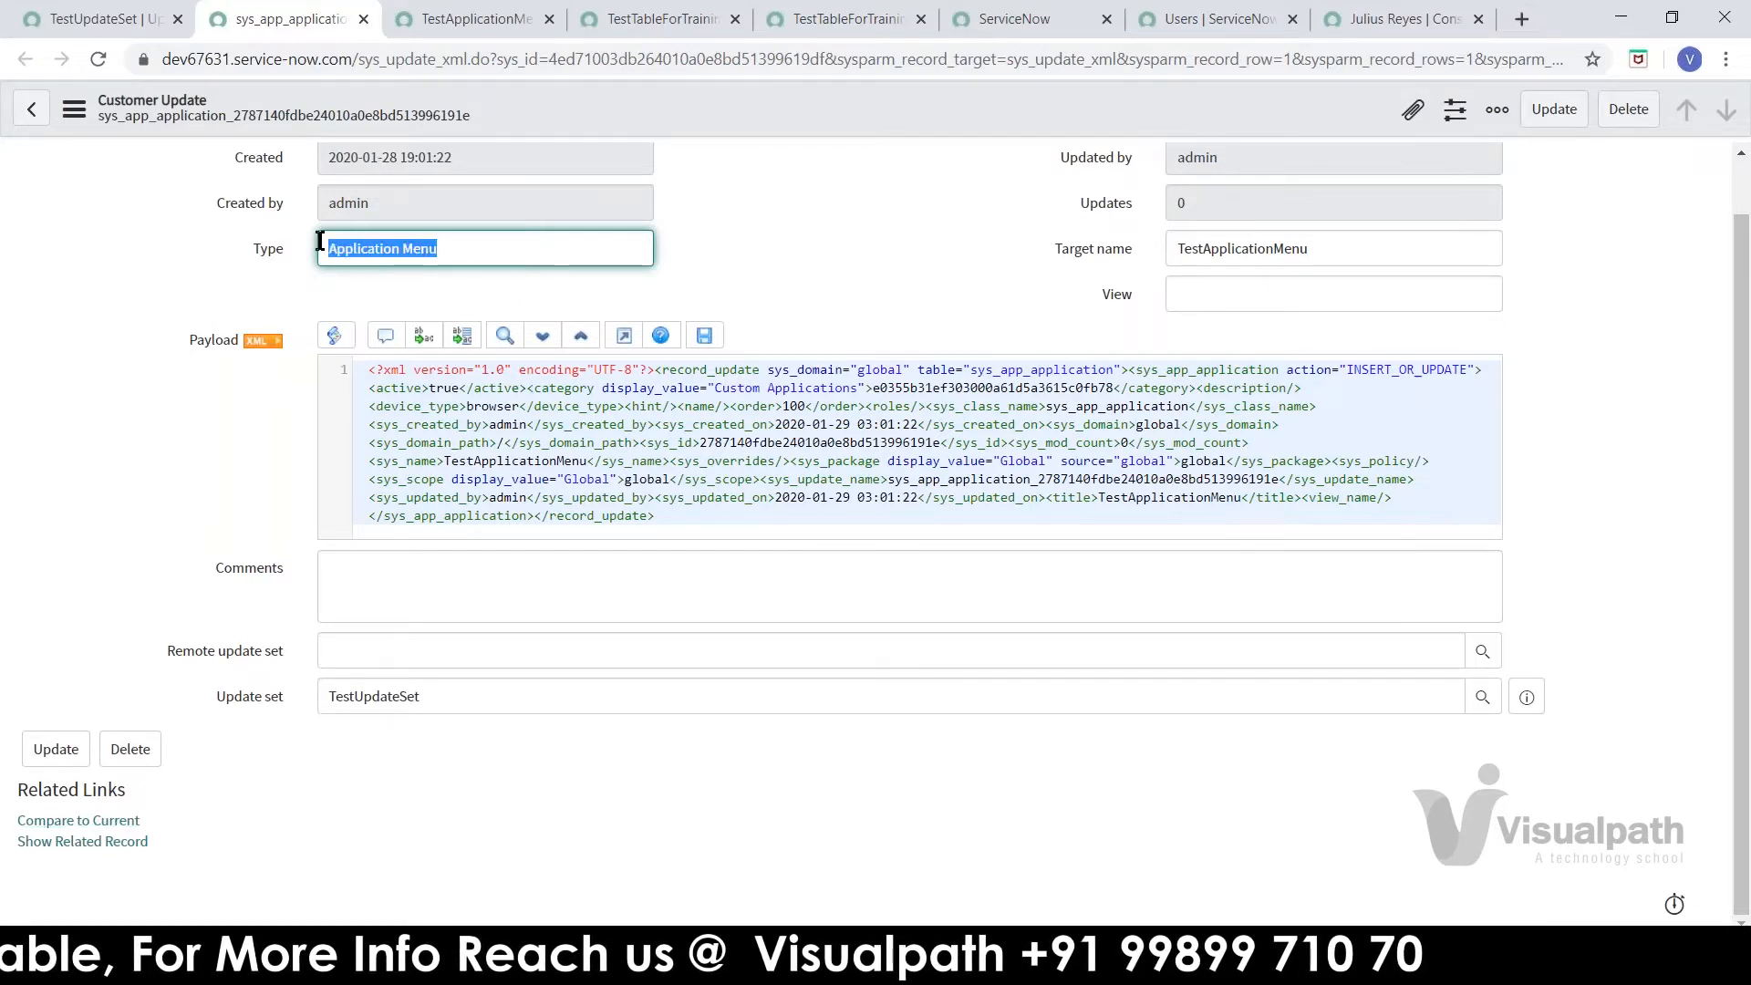
pyautogui.click(231, 281)
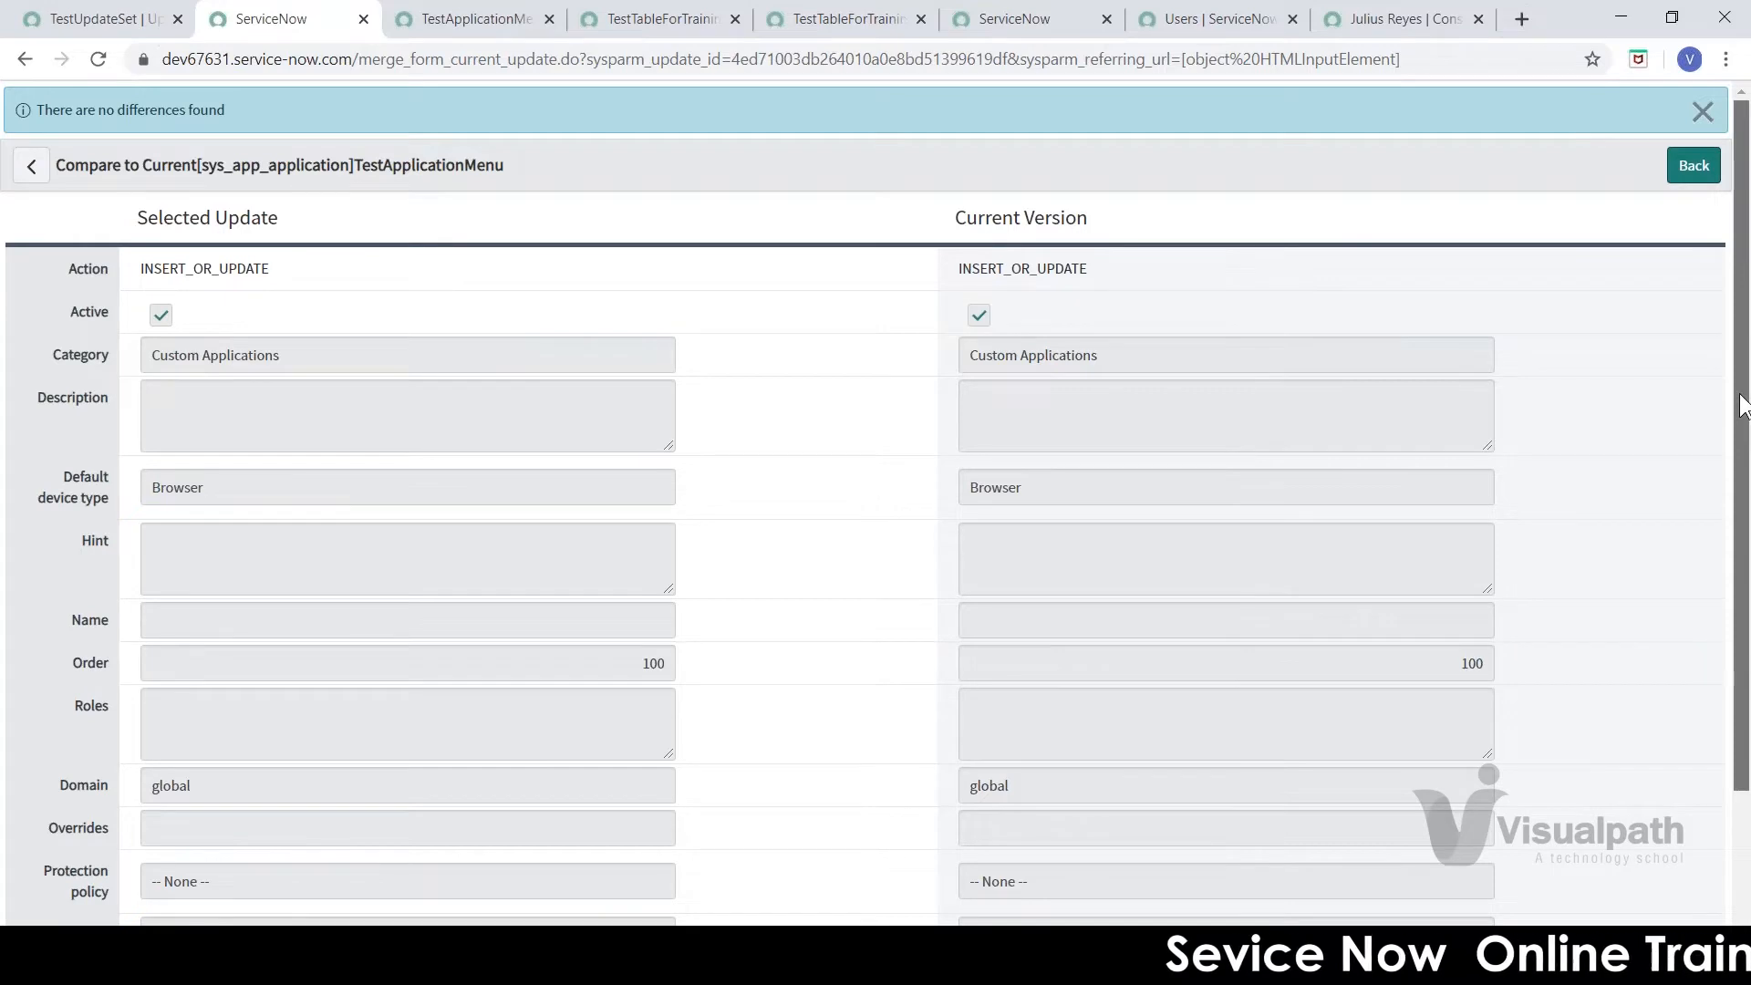
pyautogui.scroll(-2, 1741, 404)
pyautogui.scroll(2, 1741, 404)
pyautogui.click(23, 60)
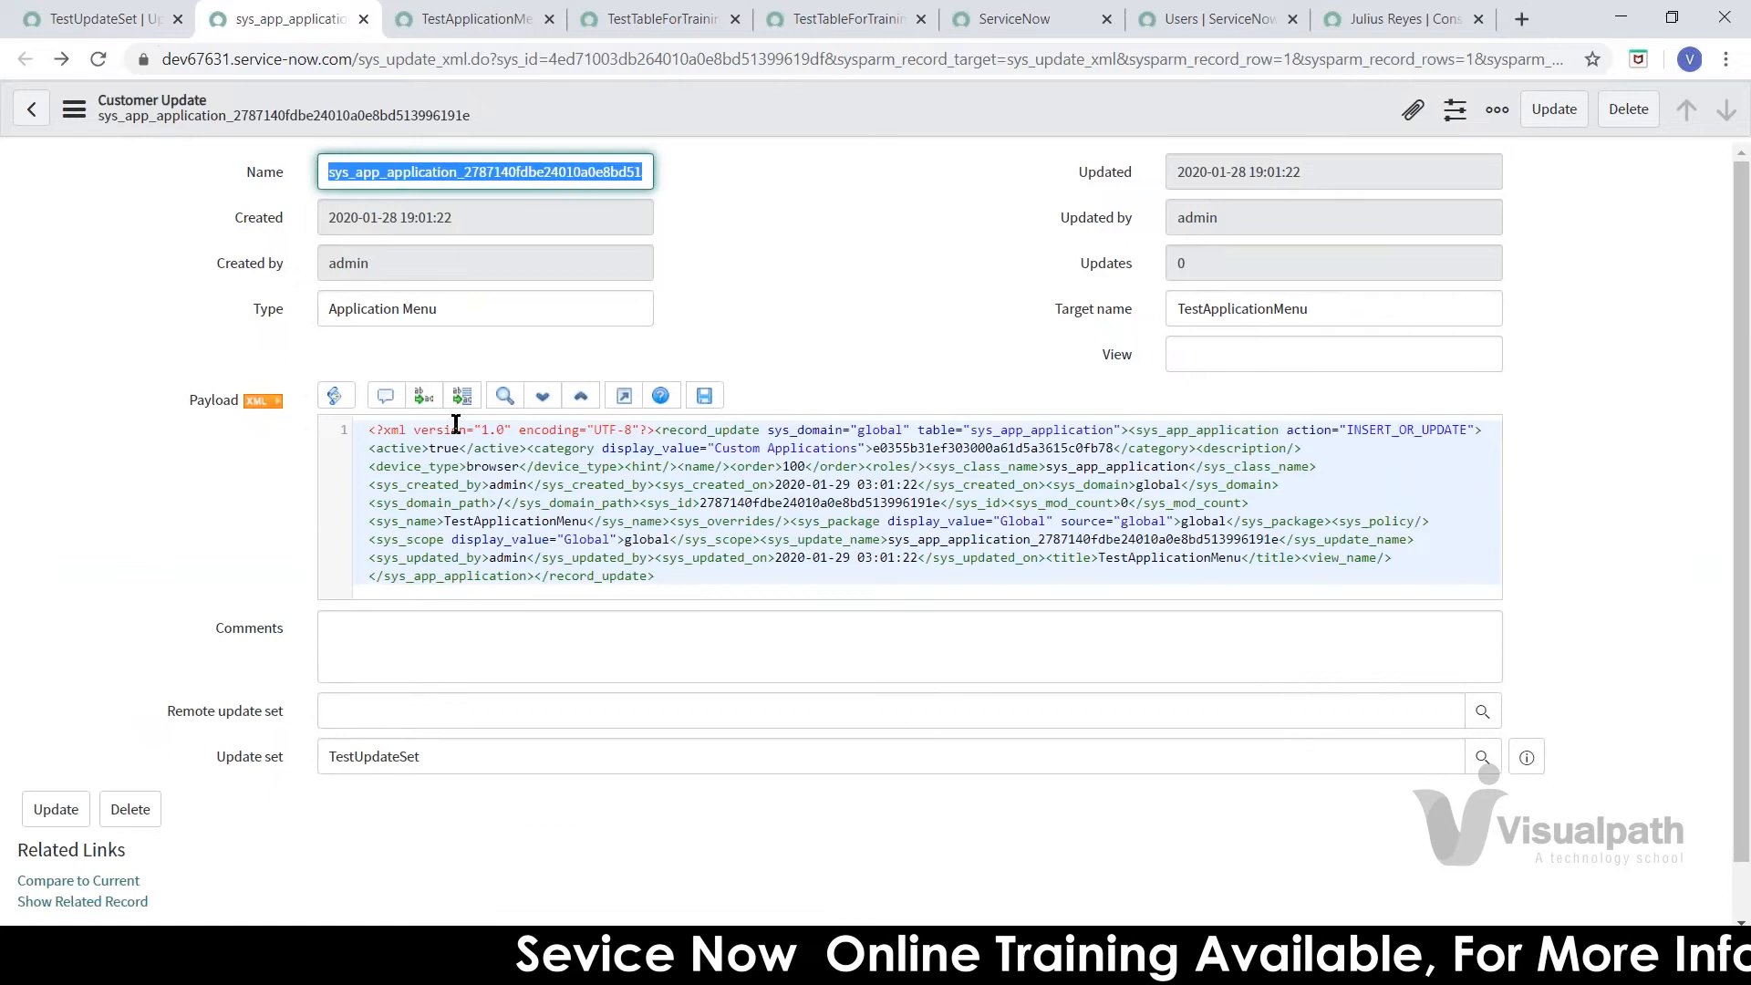
pyautogui.click(149, 18)
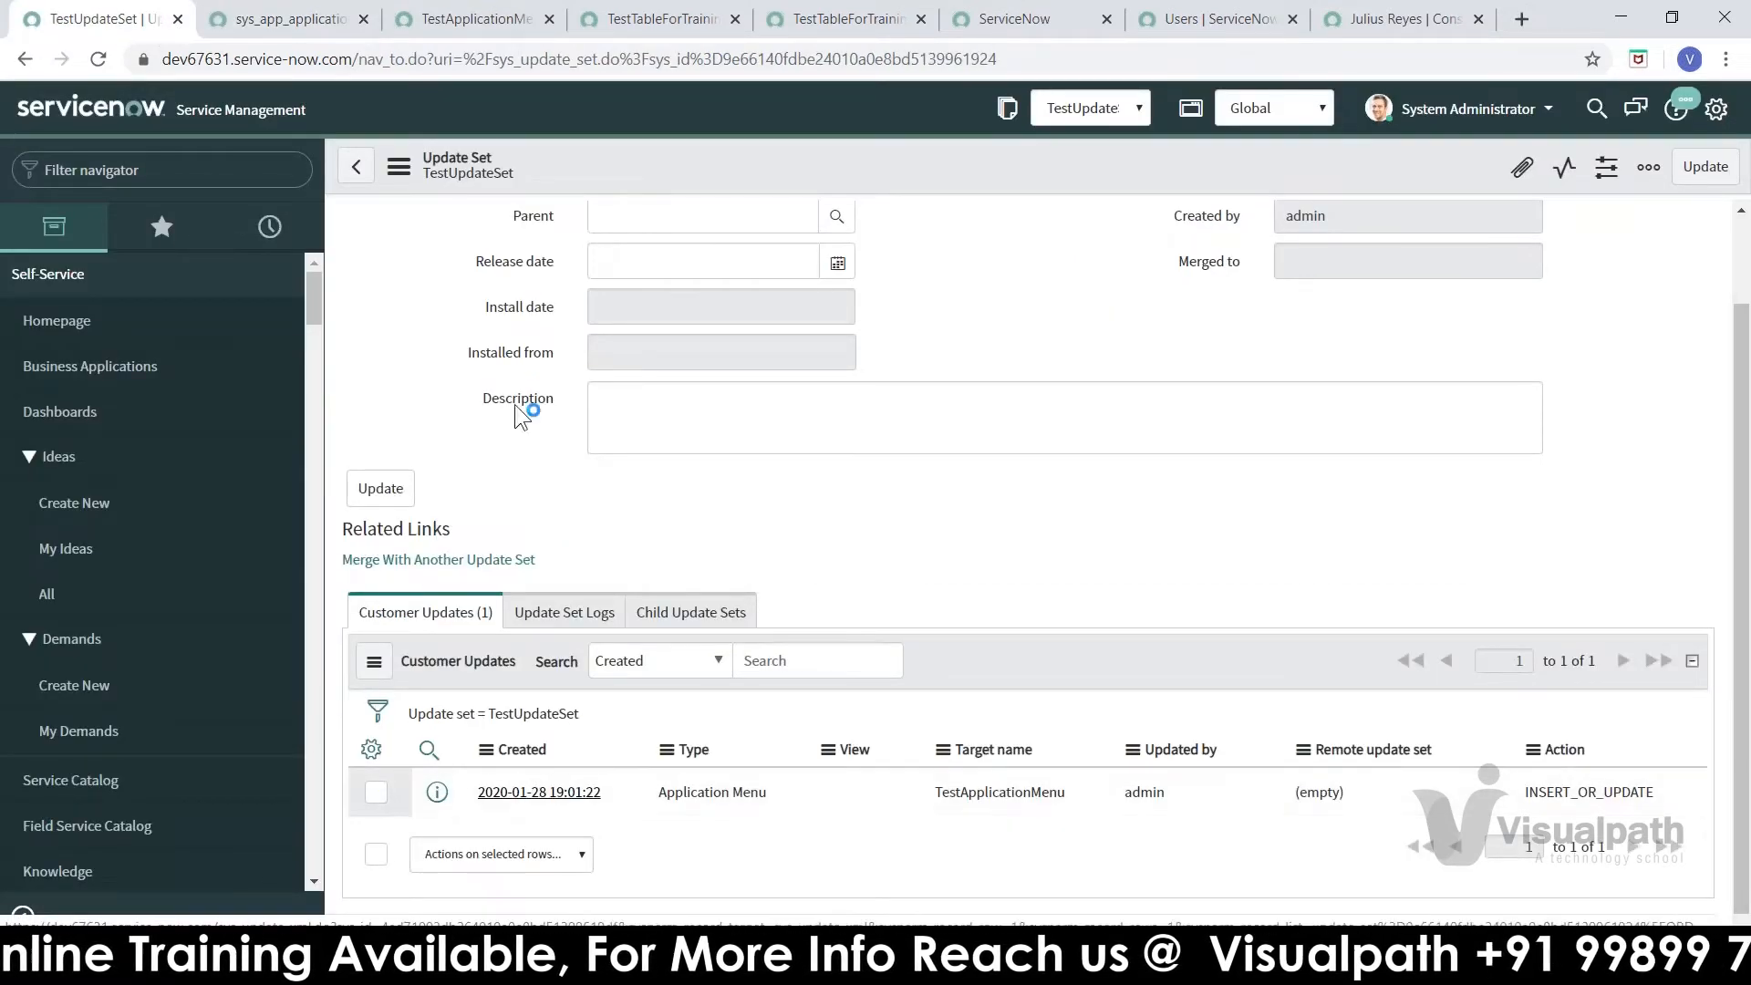
pyautogui.moveTo(514, 404)
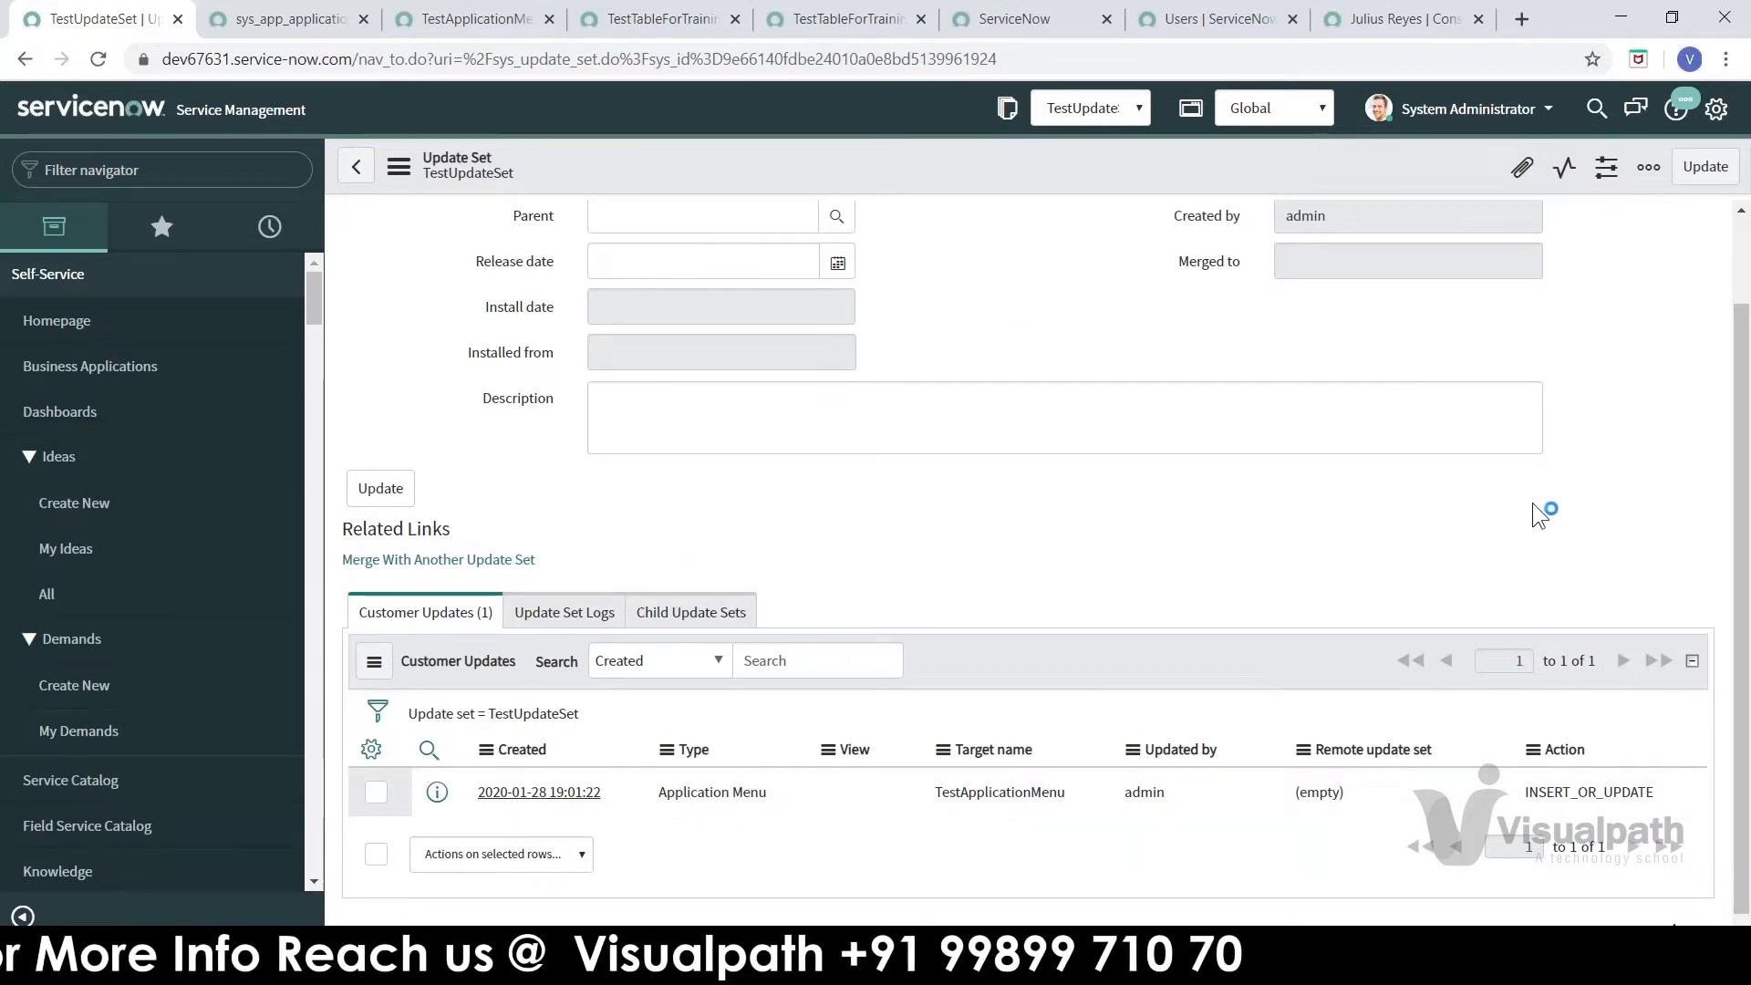
# - Try to change the category of the TestApplicationMenu record to Custom Applications1
pyautogui.click(480, 22)
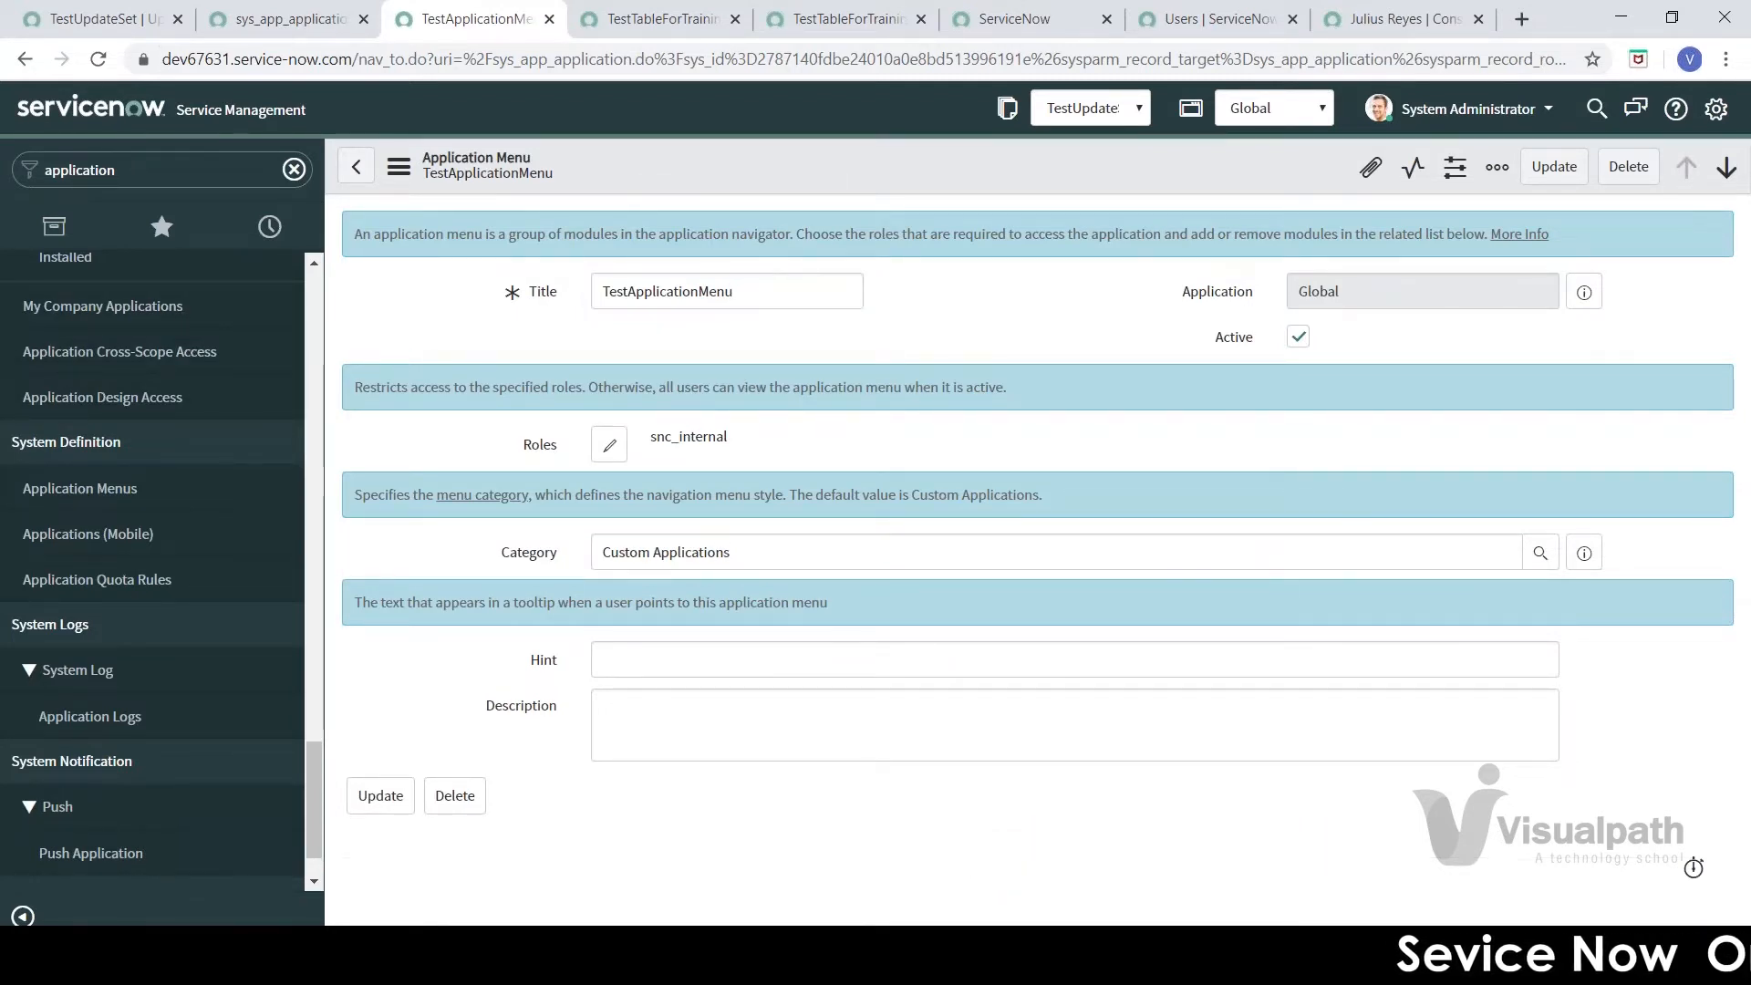
pyautogui.click(735, 552)
pyautogui.write('1')
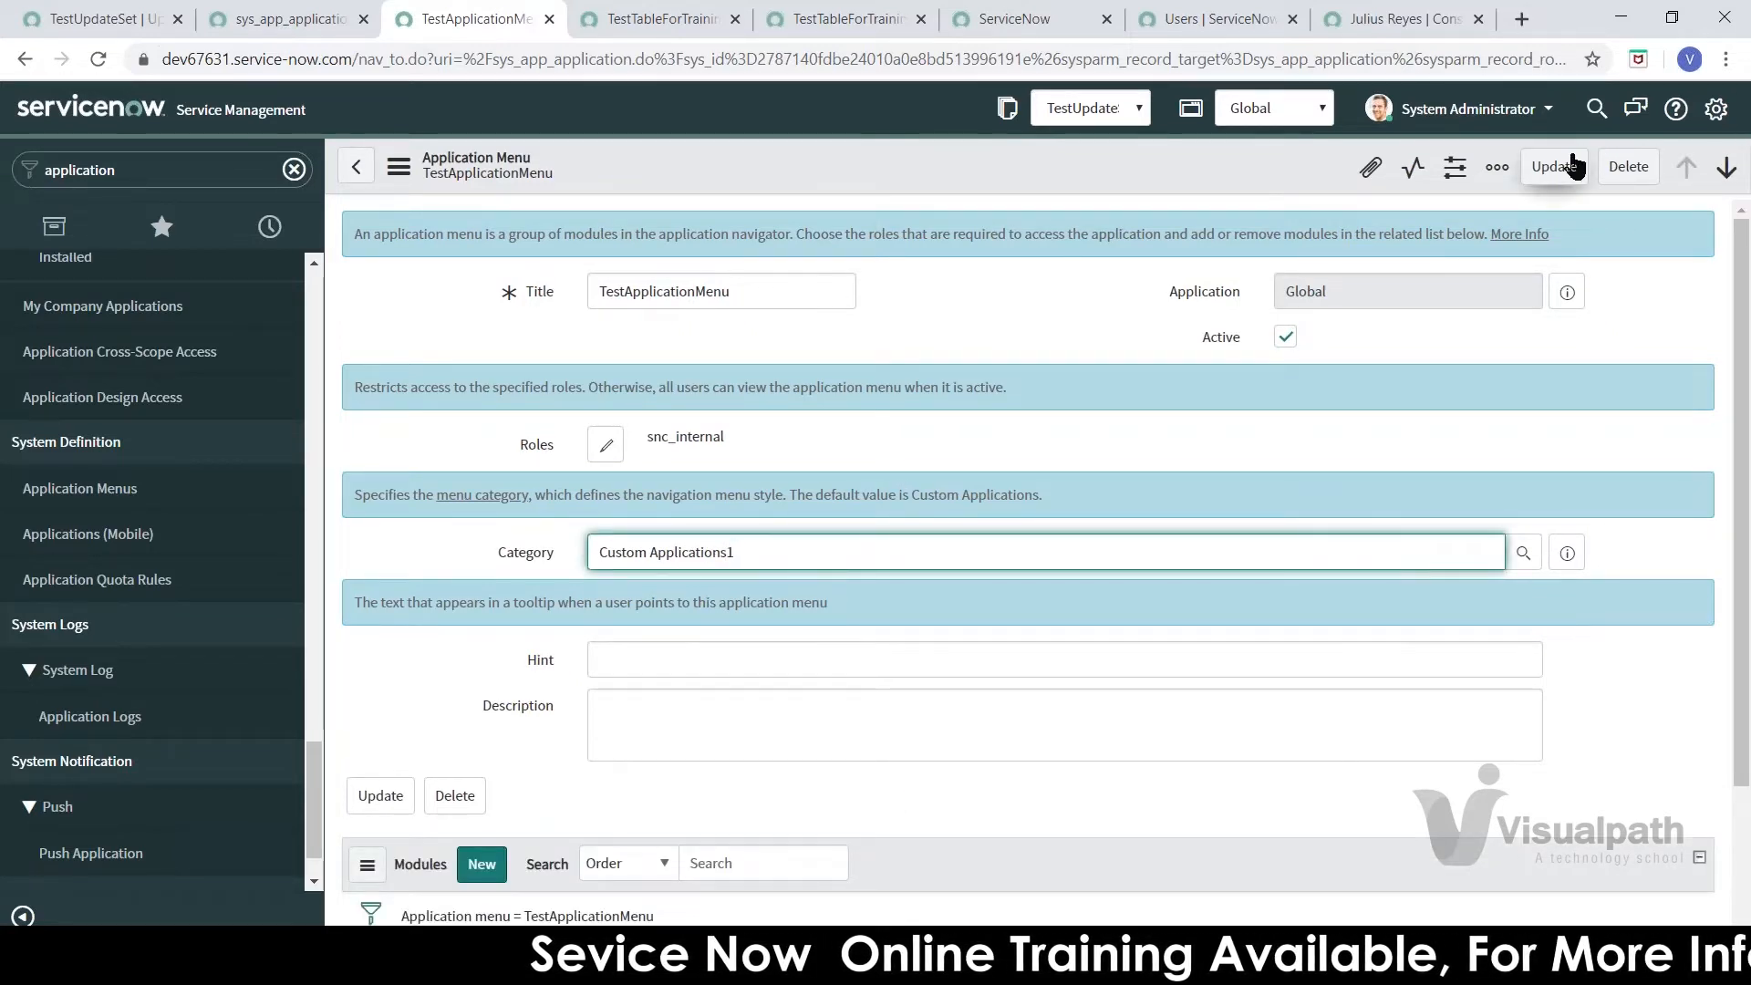
pyautogui.press('BackSpace')
# - Select the TestApplicationMenu customer update in the TestUpdateSet record and look through the actions available for it
pyautogui.click(86, 25)
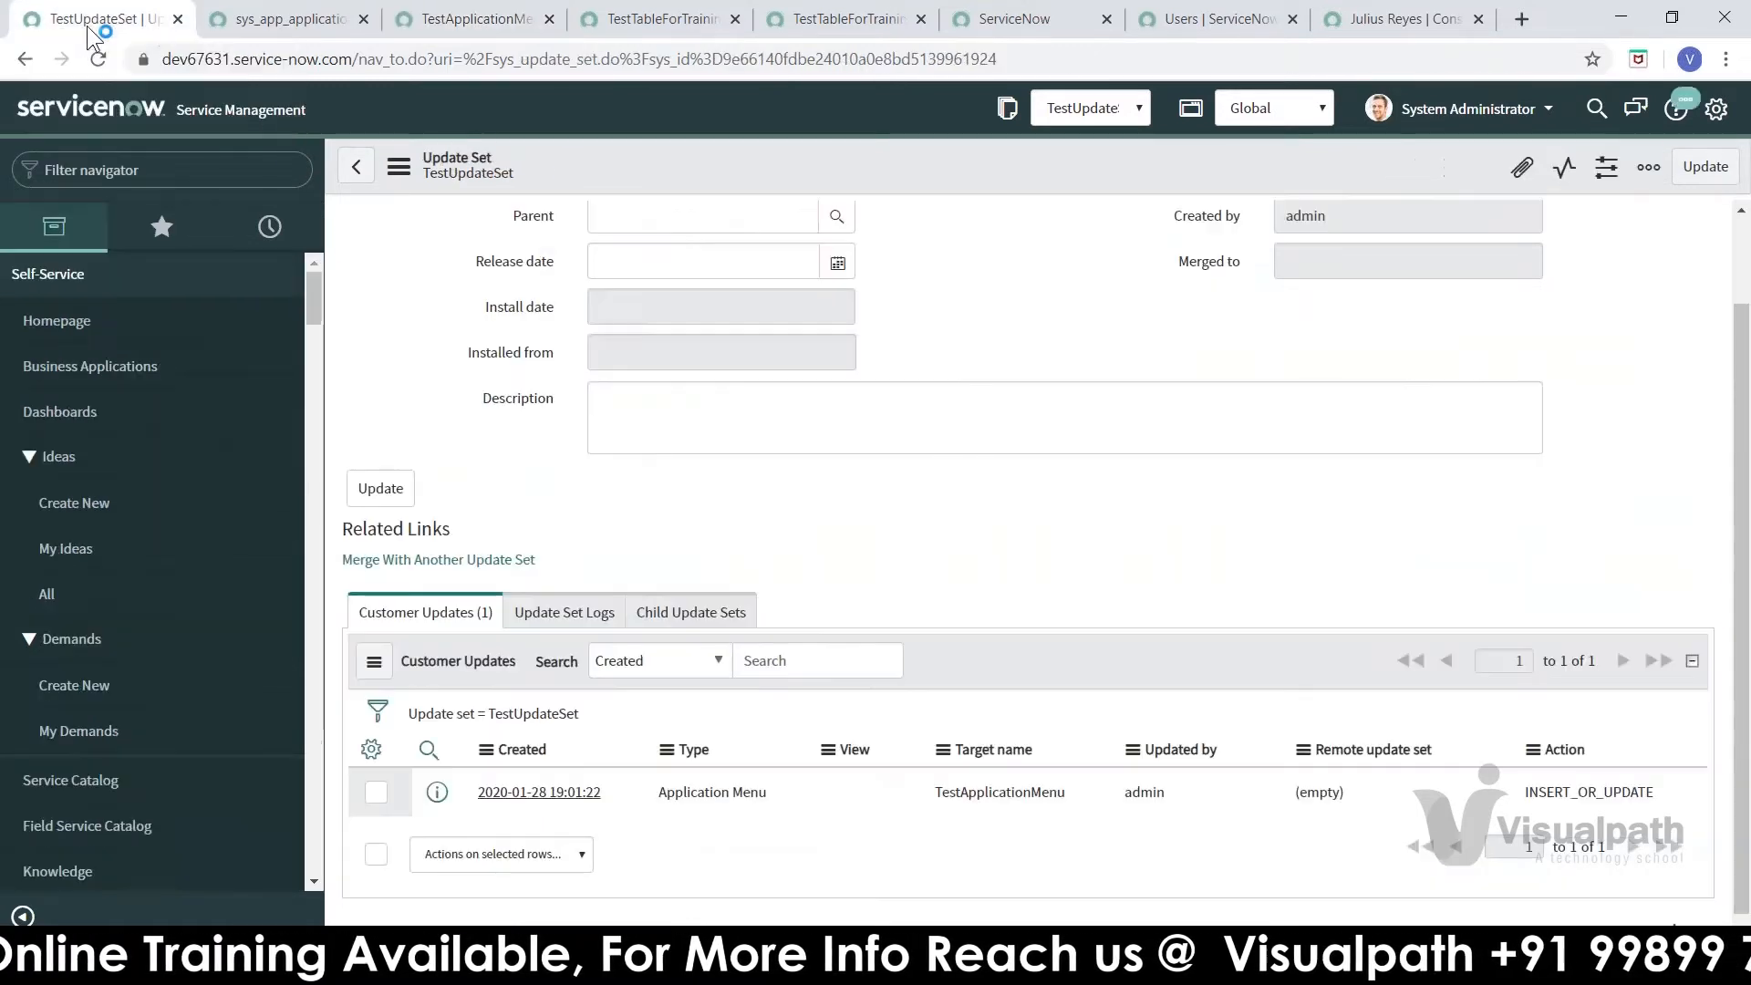
pyautogui.click(376, 793)
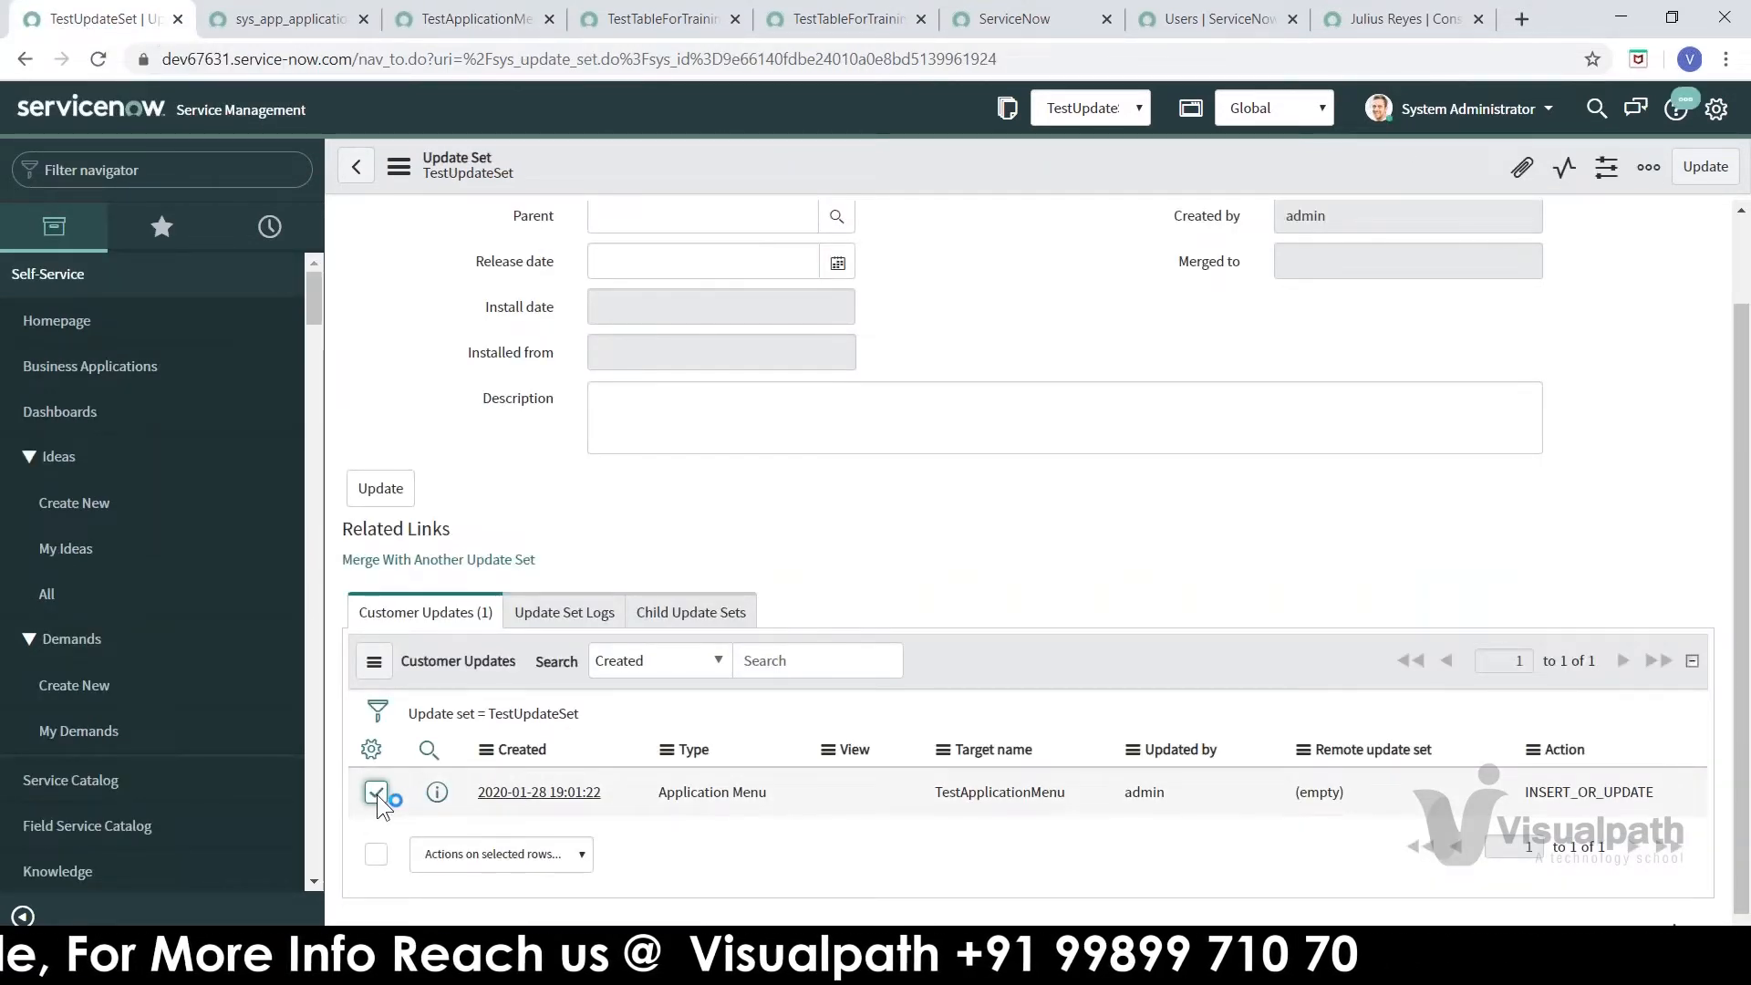
pyautogui.click(522, 851)
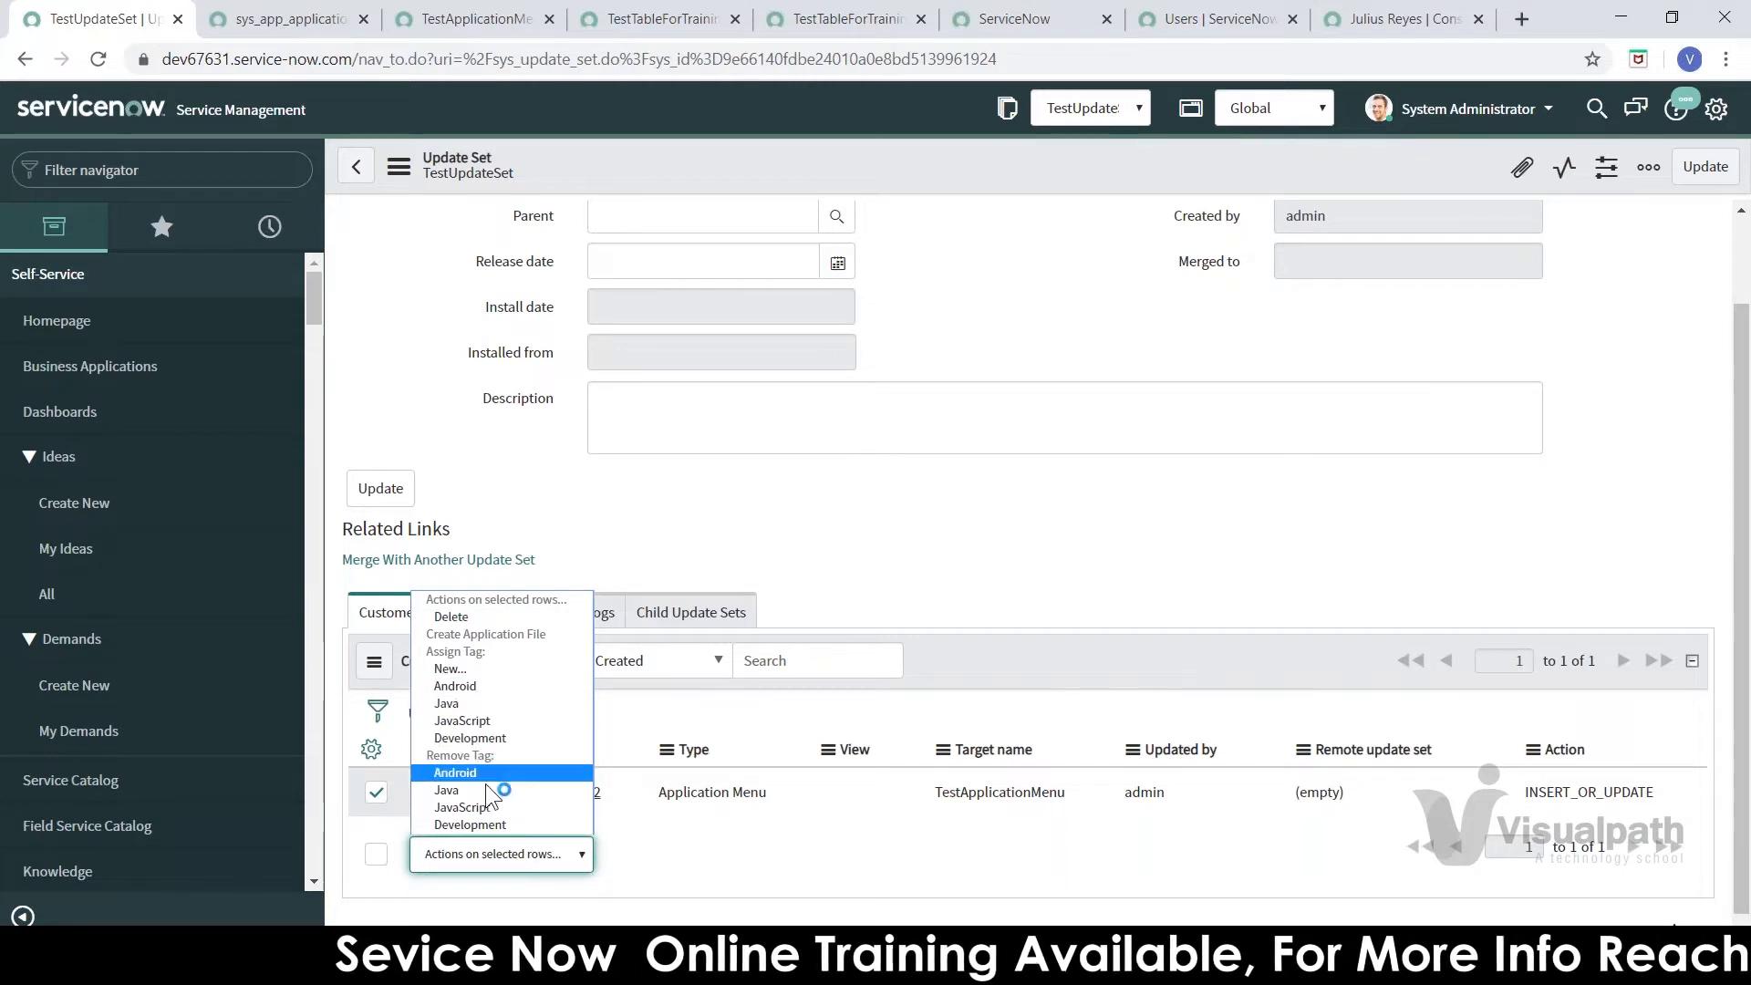
pyautogui.click(479, 616)
# - Review the customer update record opened separately and check which update set is currently selected
pyautogui.click(339, 27)
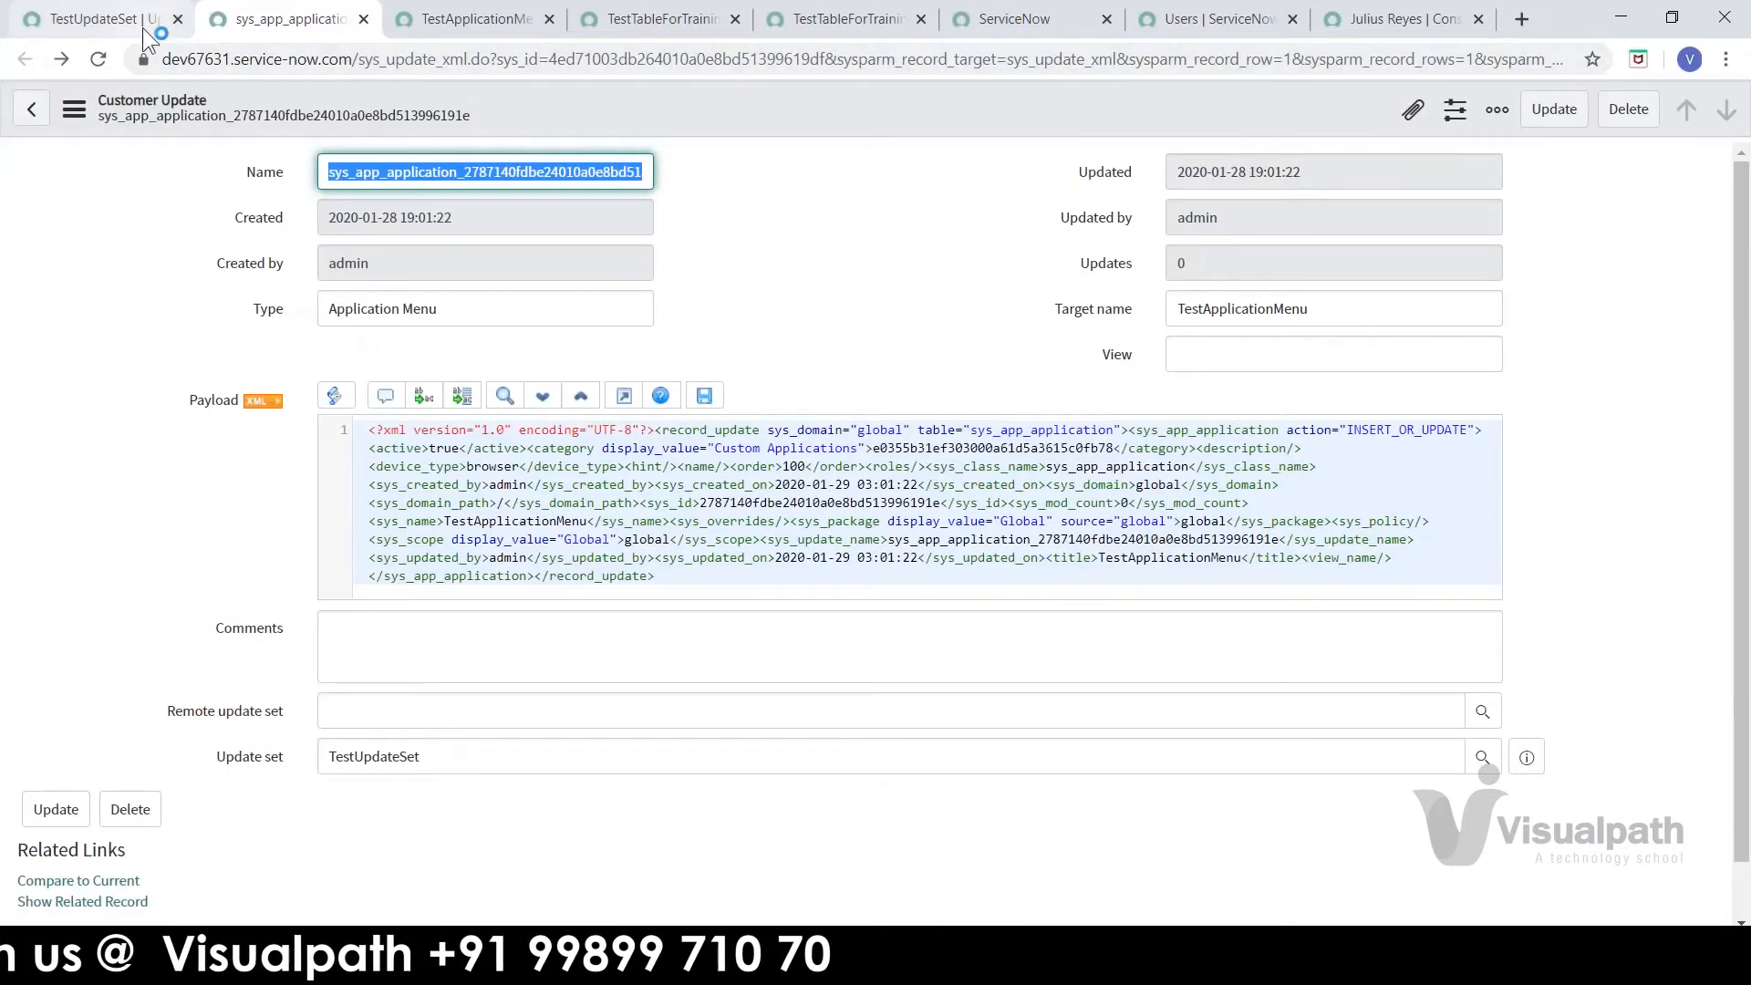
pyautogui.click(105, 19)
pyautogui.click(1091, 116)
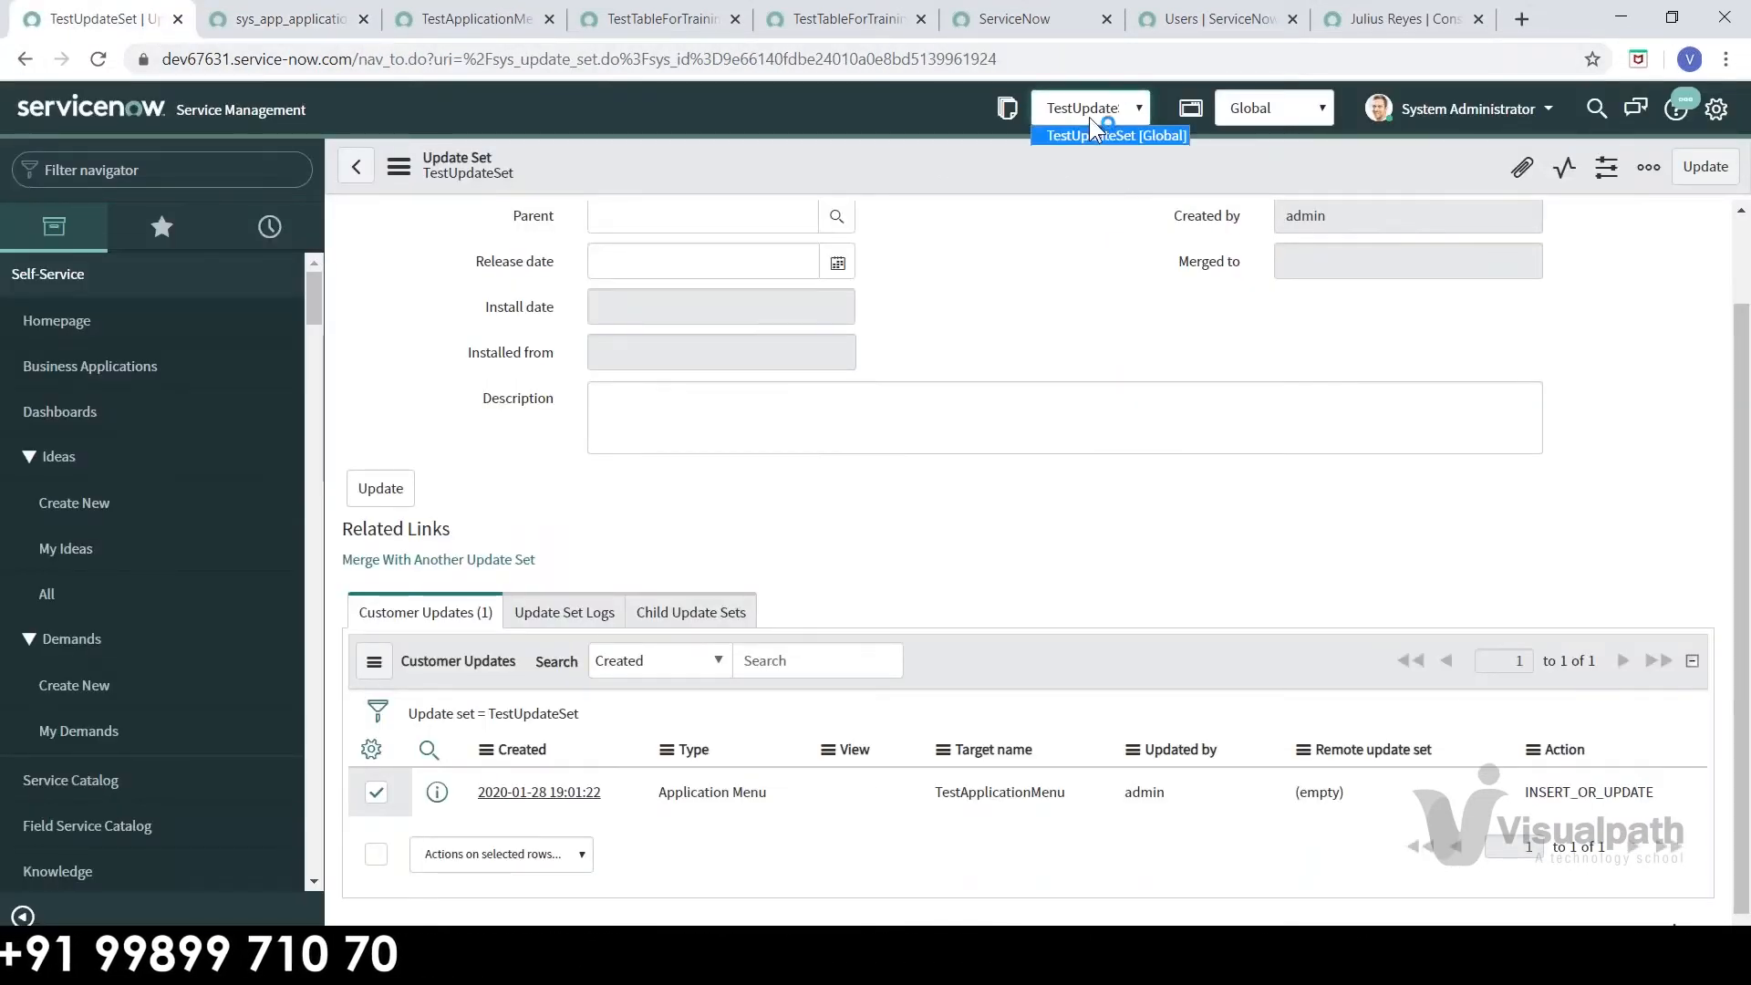
pyautogui.click(877, 148)
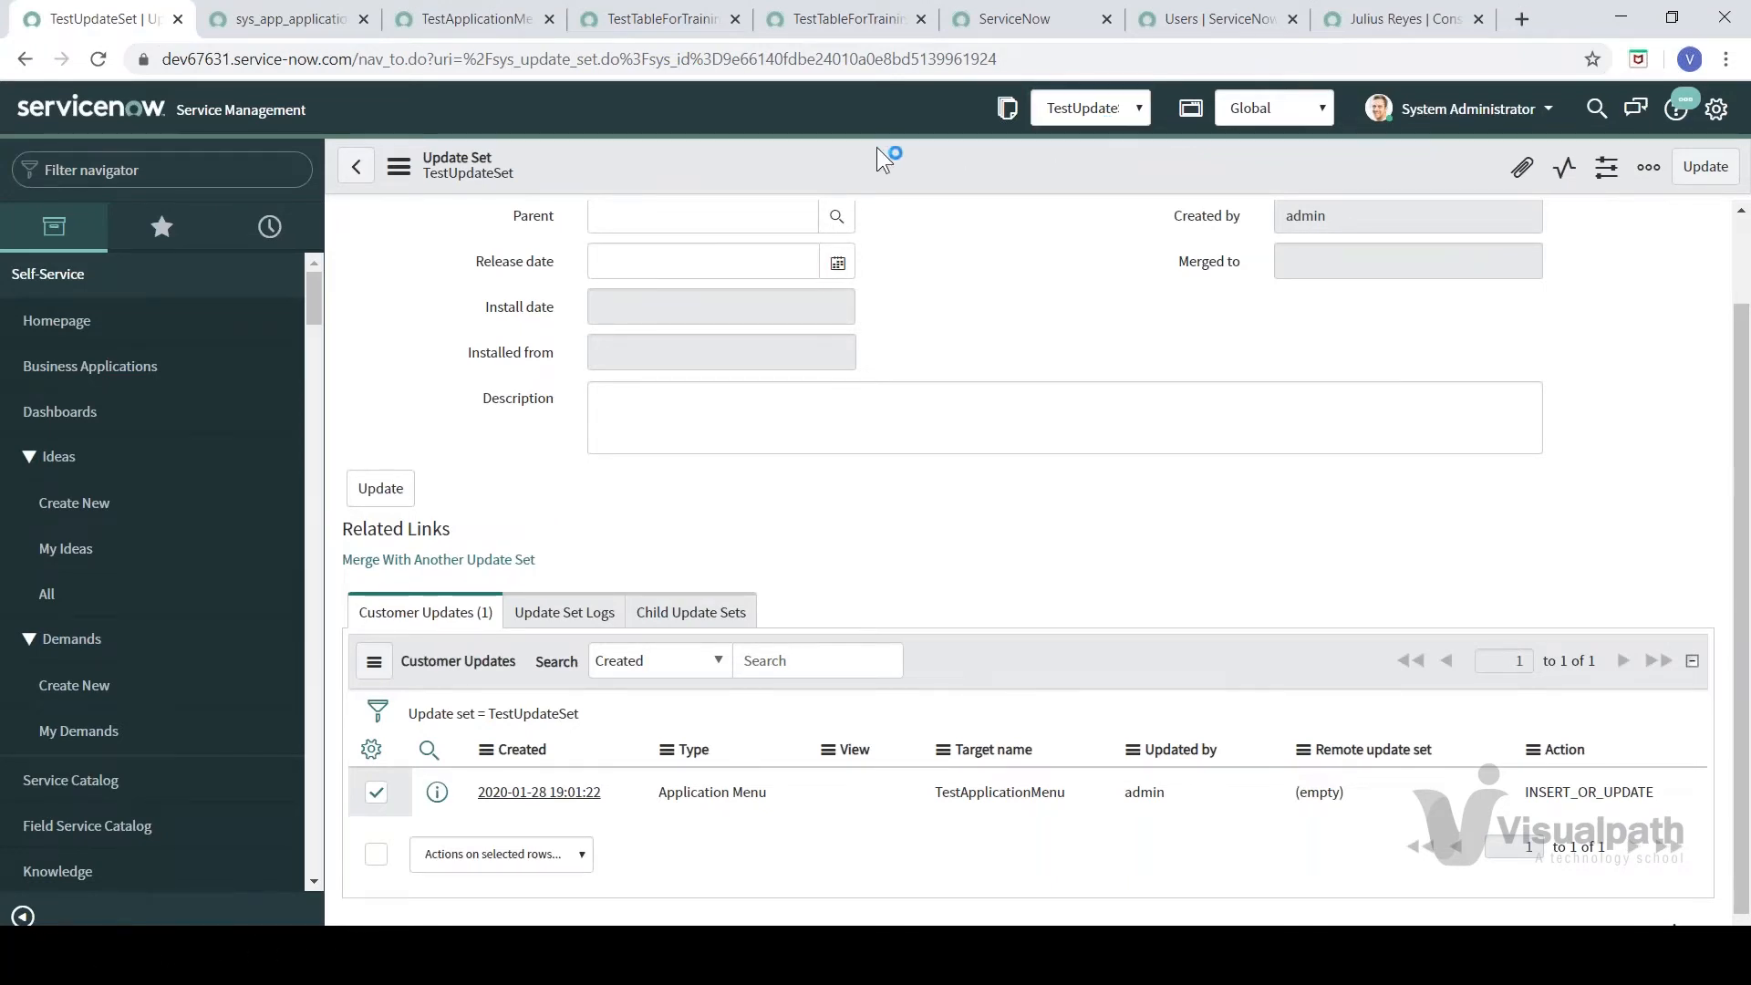
# - Look over the TestApplicationMenu record down to its Modules list, and return to the TestUpdateSet record
pyautogui.click(507, 30)
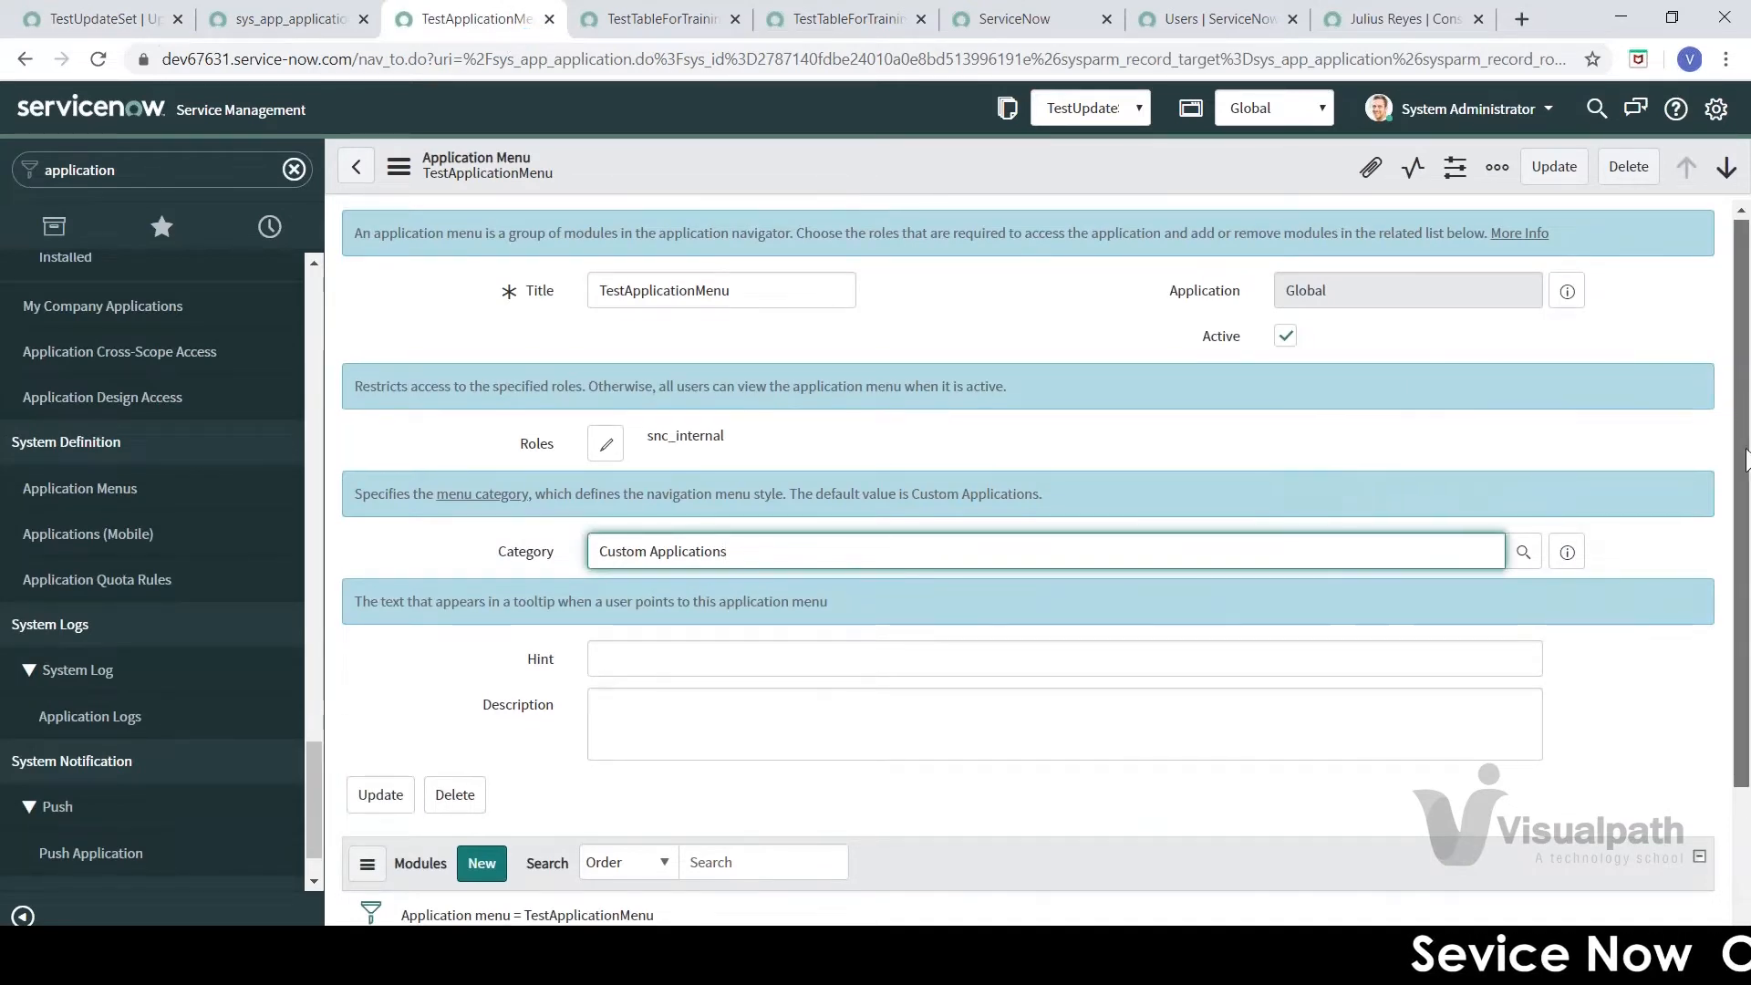
pyautogui.scroll(-2, 1157, 324)
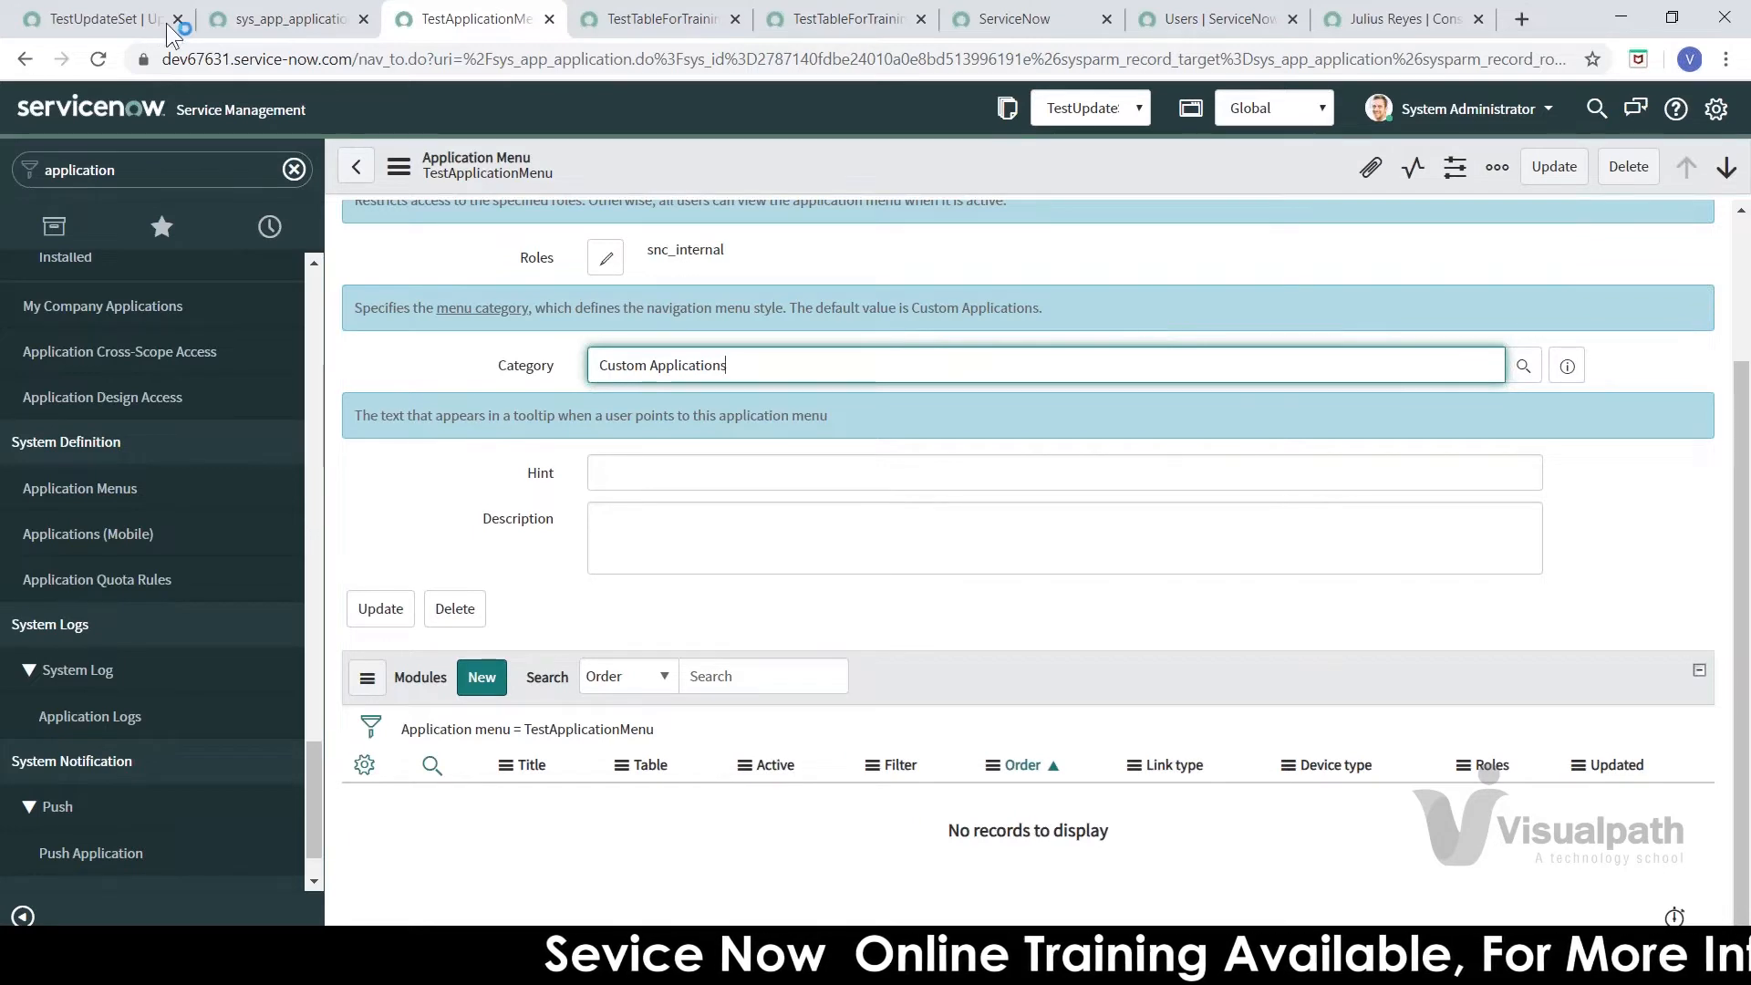
pyautogui.click(124, 26)
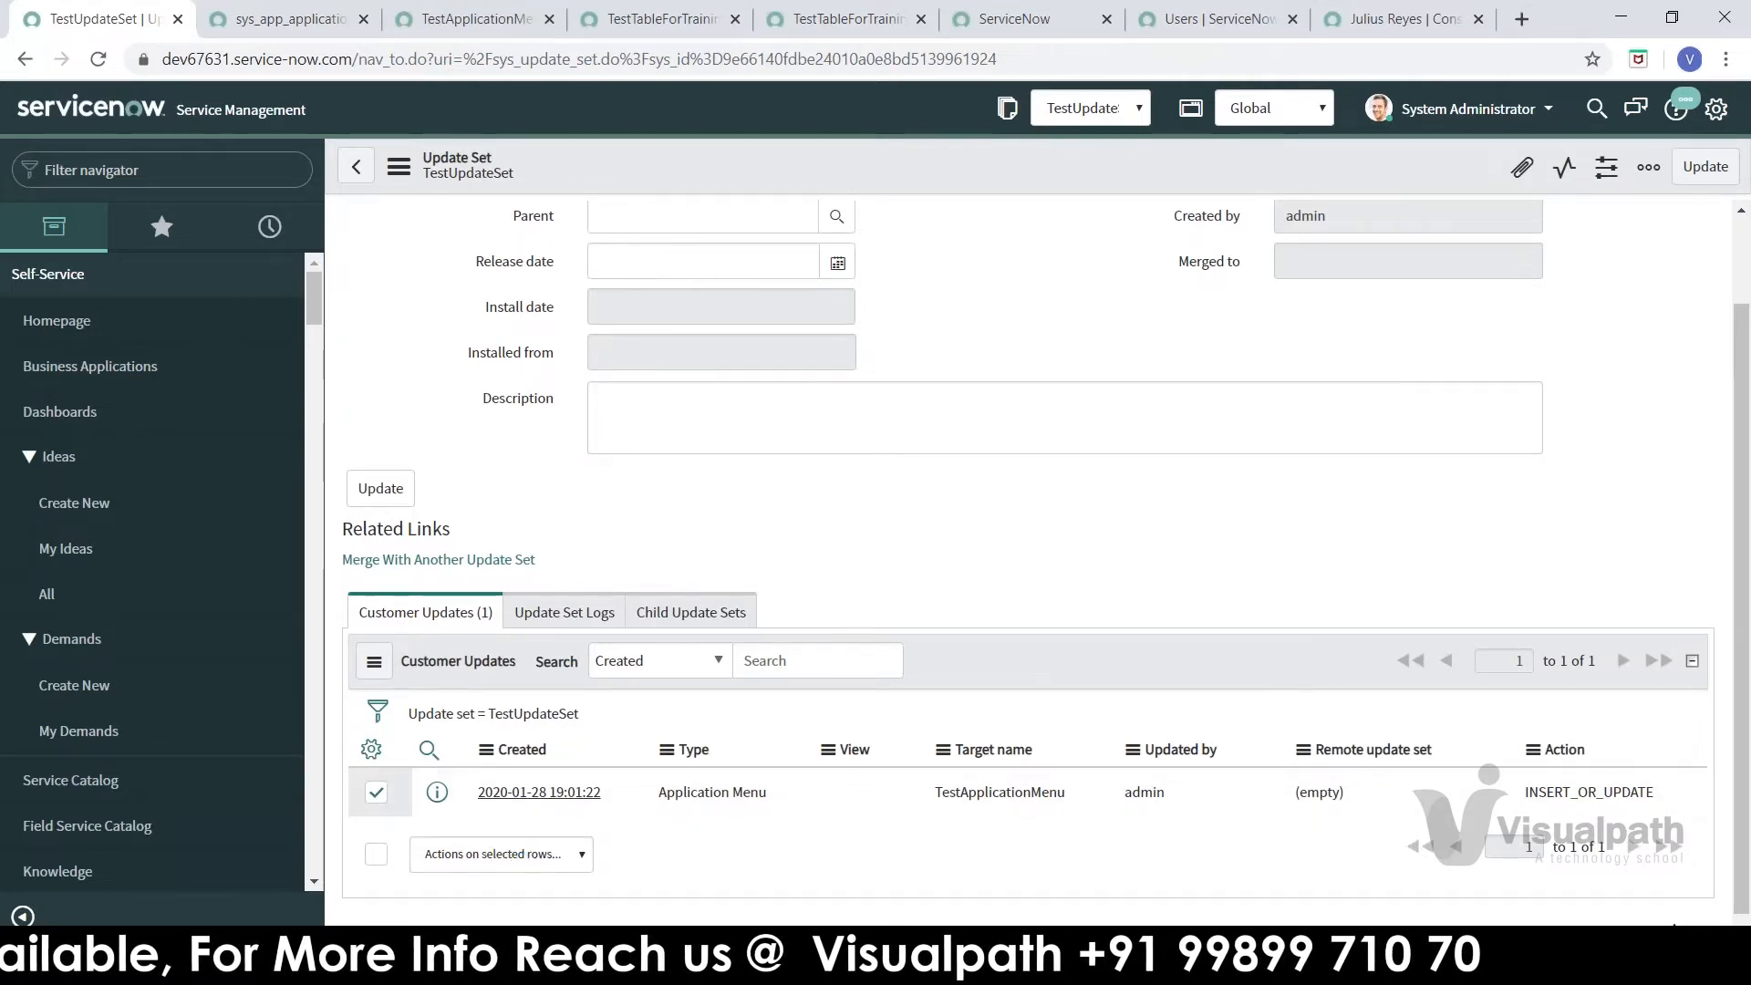
# - Select all customer updates in TestUpdateSet and examine the actions that apply to the selected rows
pyautogui.click(511, 854)
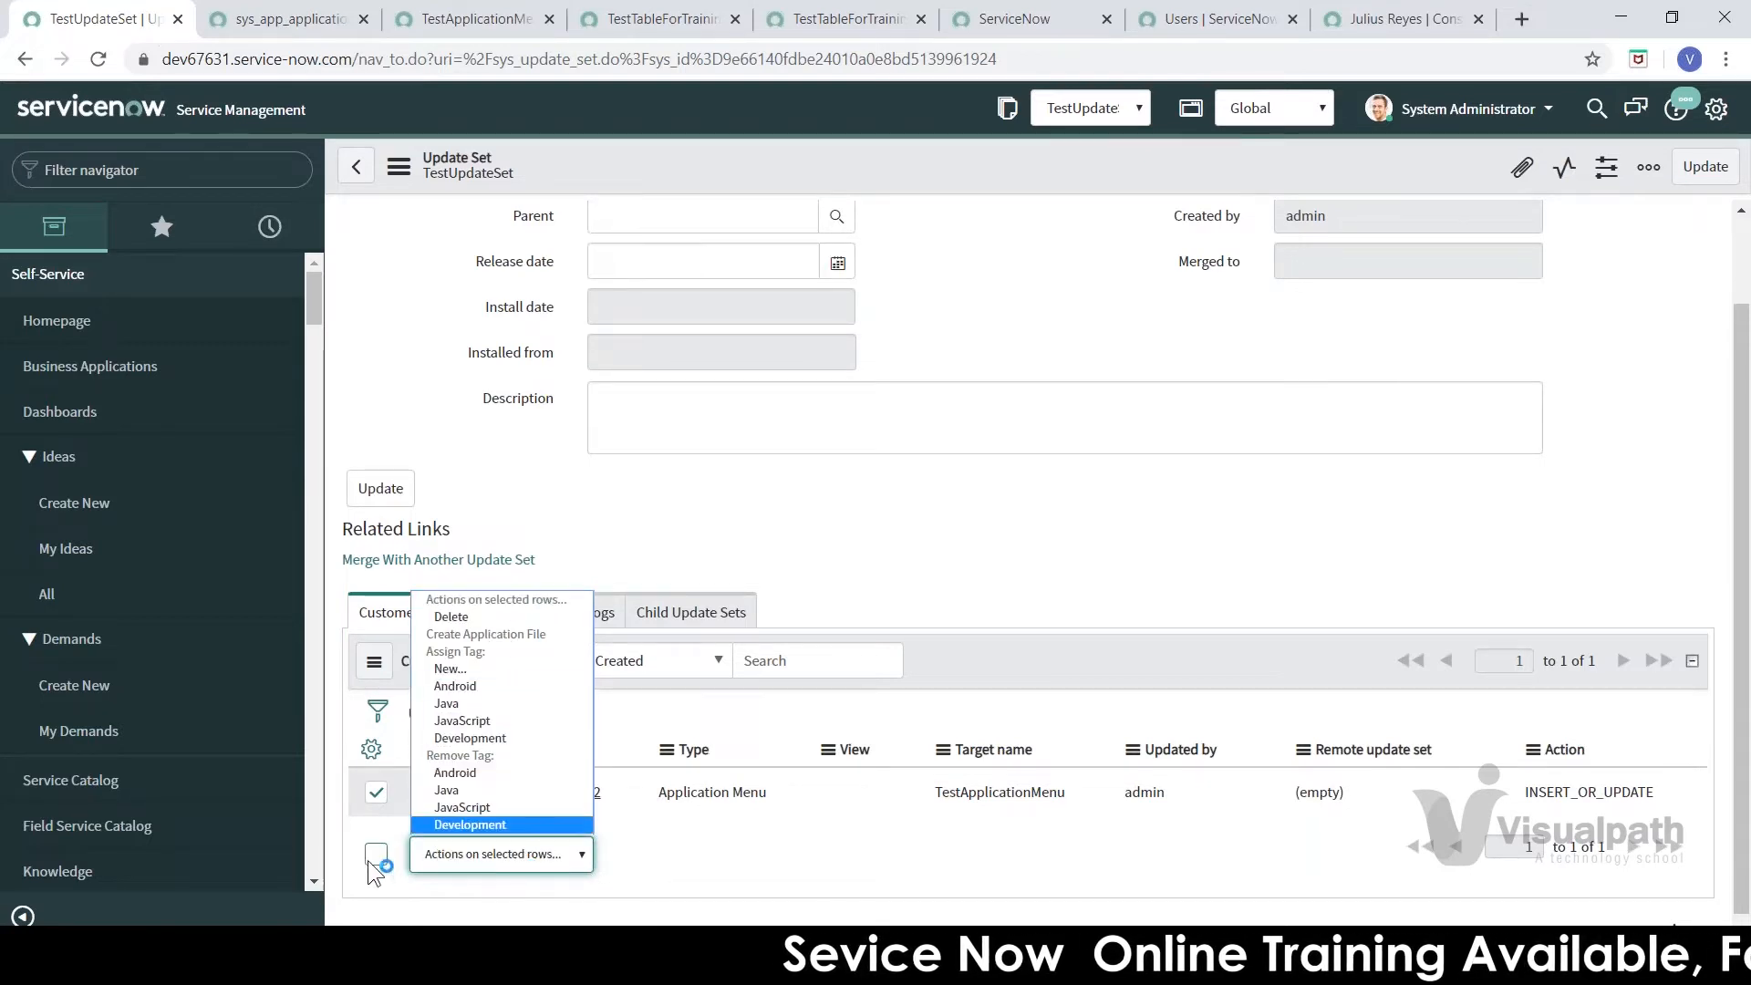
pyautogui.click(748, 843)
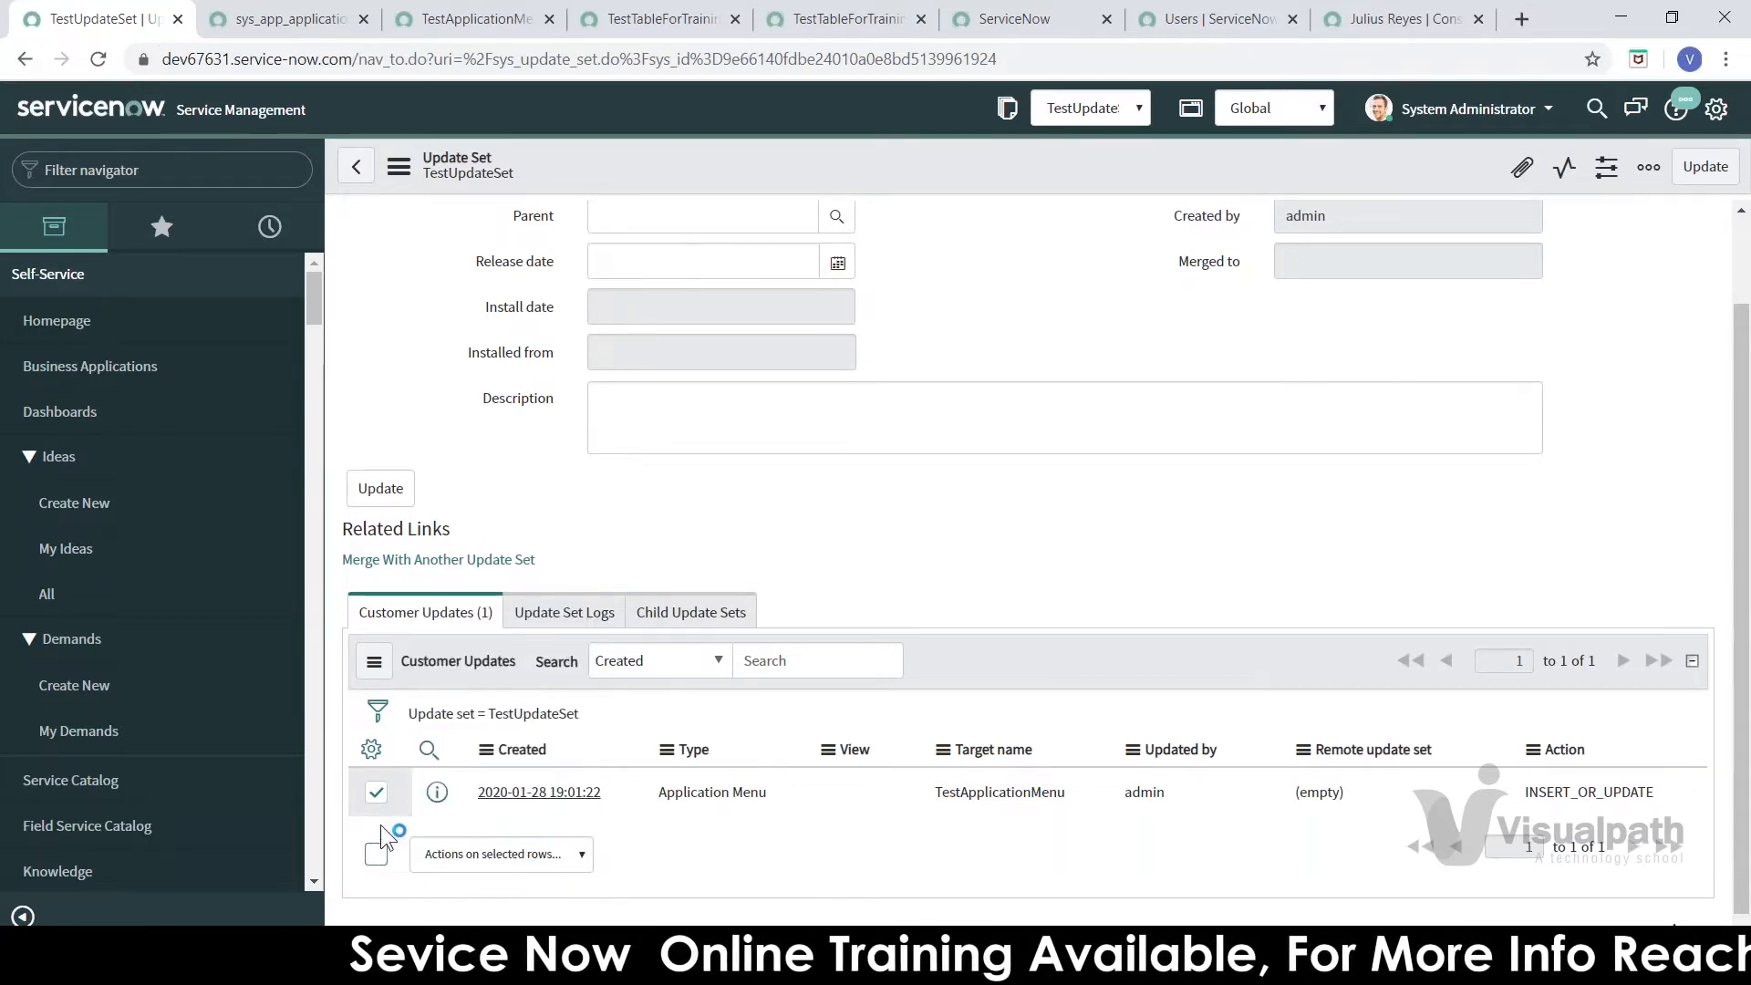
pyautogui.click(375, 855)
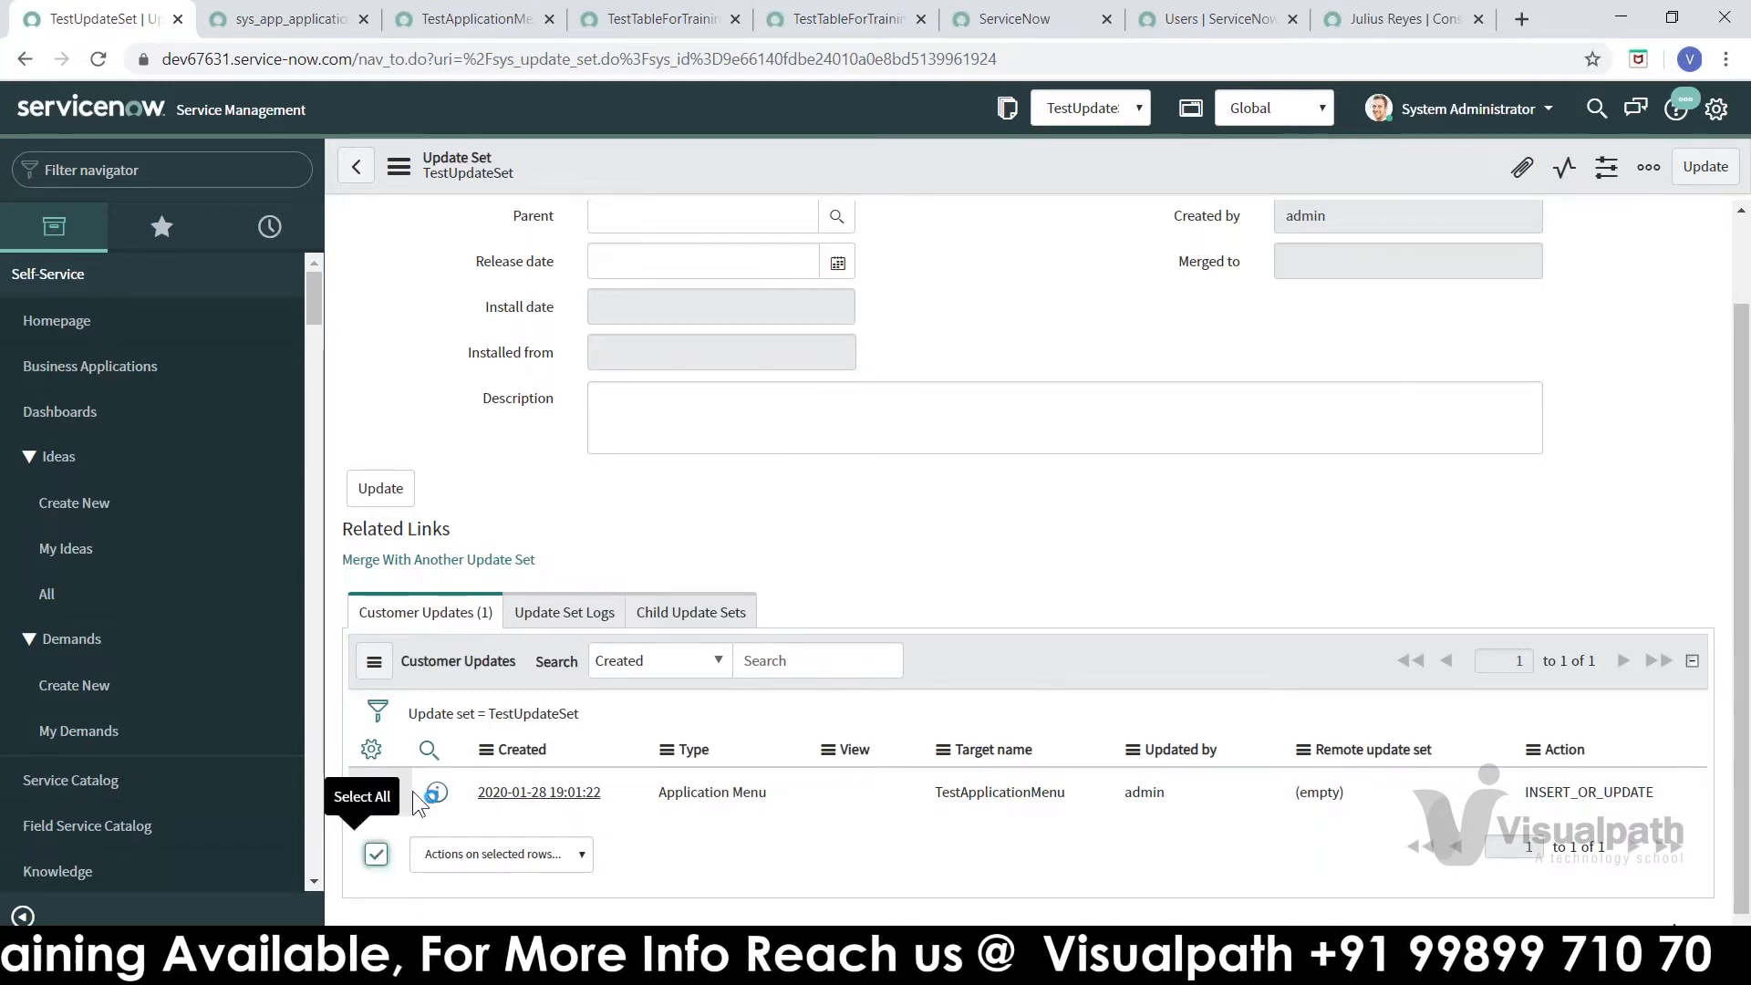
pyautogui.click(377, 857)
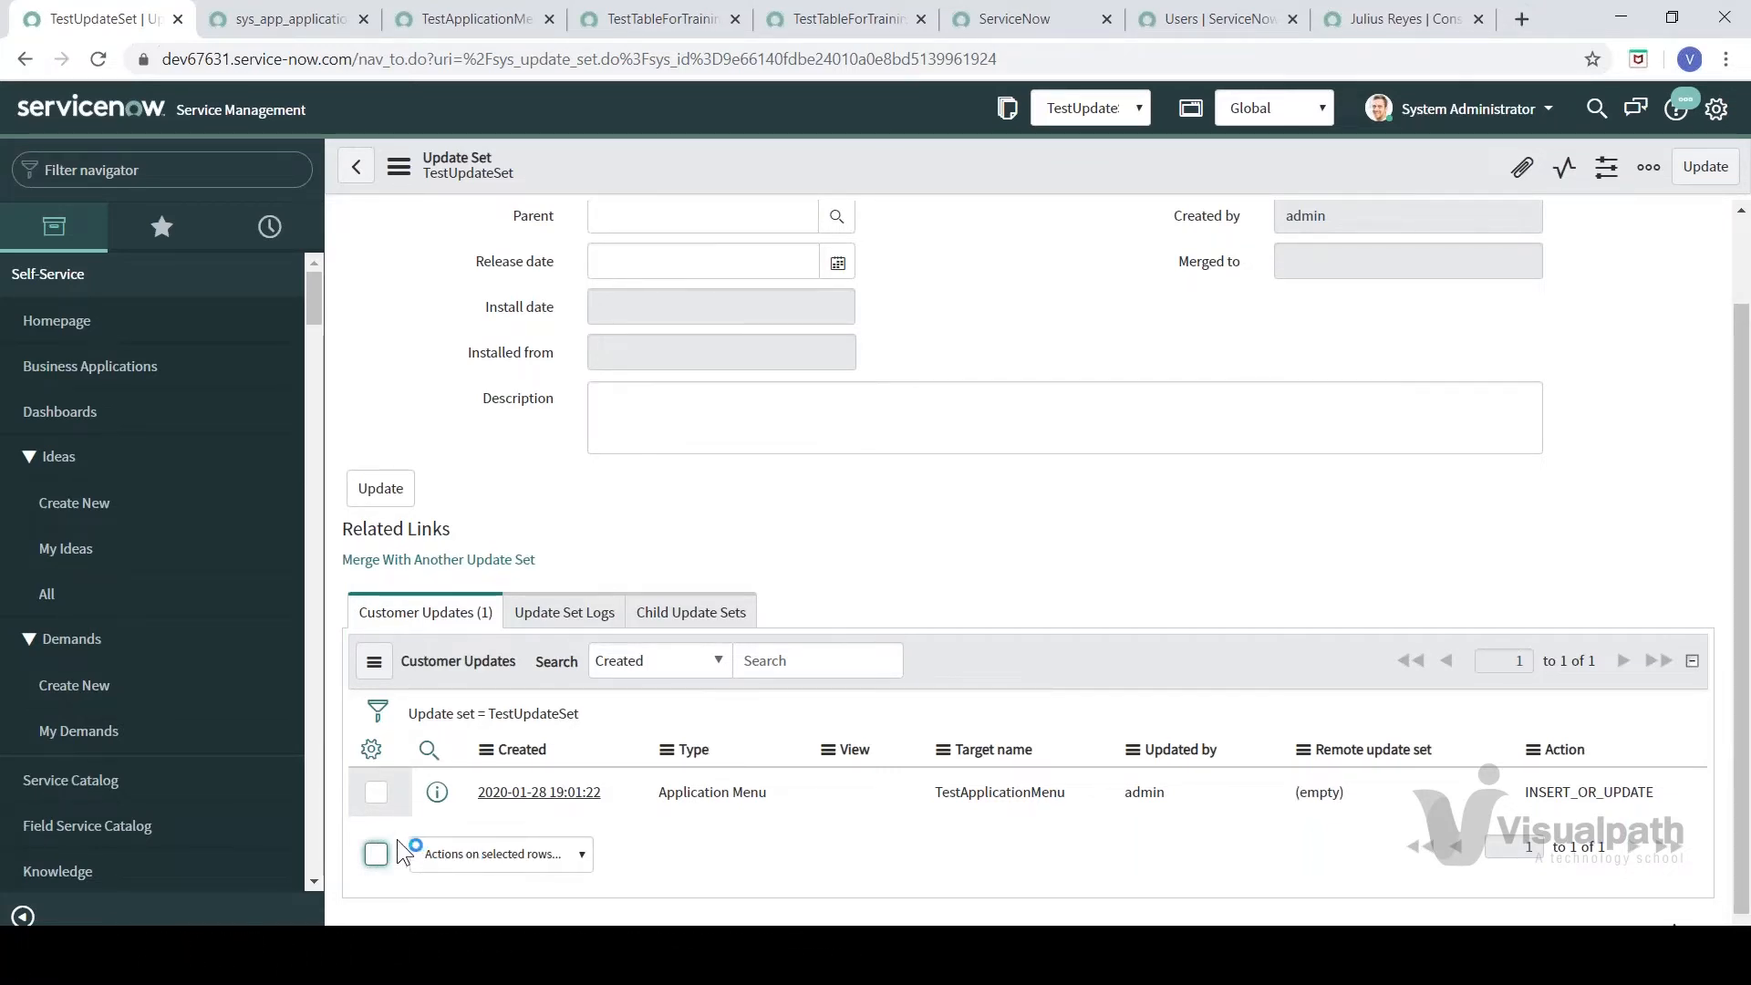
pyautogui.click(377, 854)
pyautogui.click(511, 855)
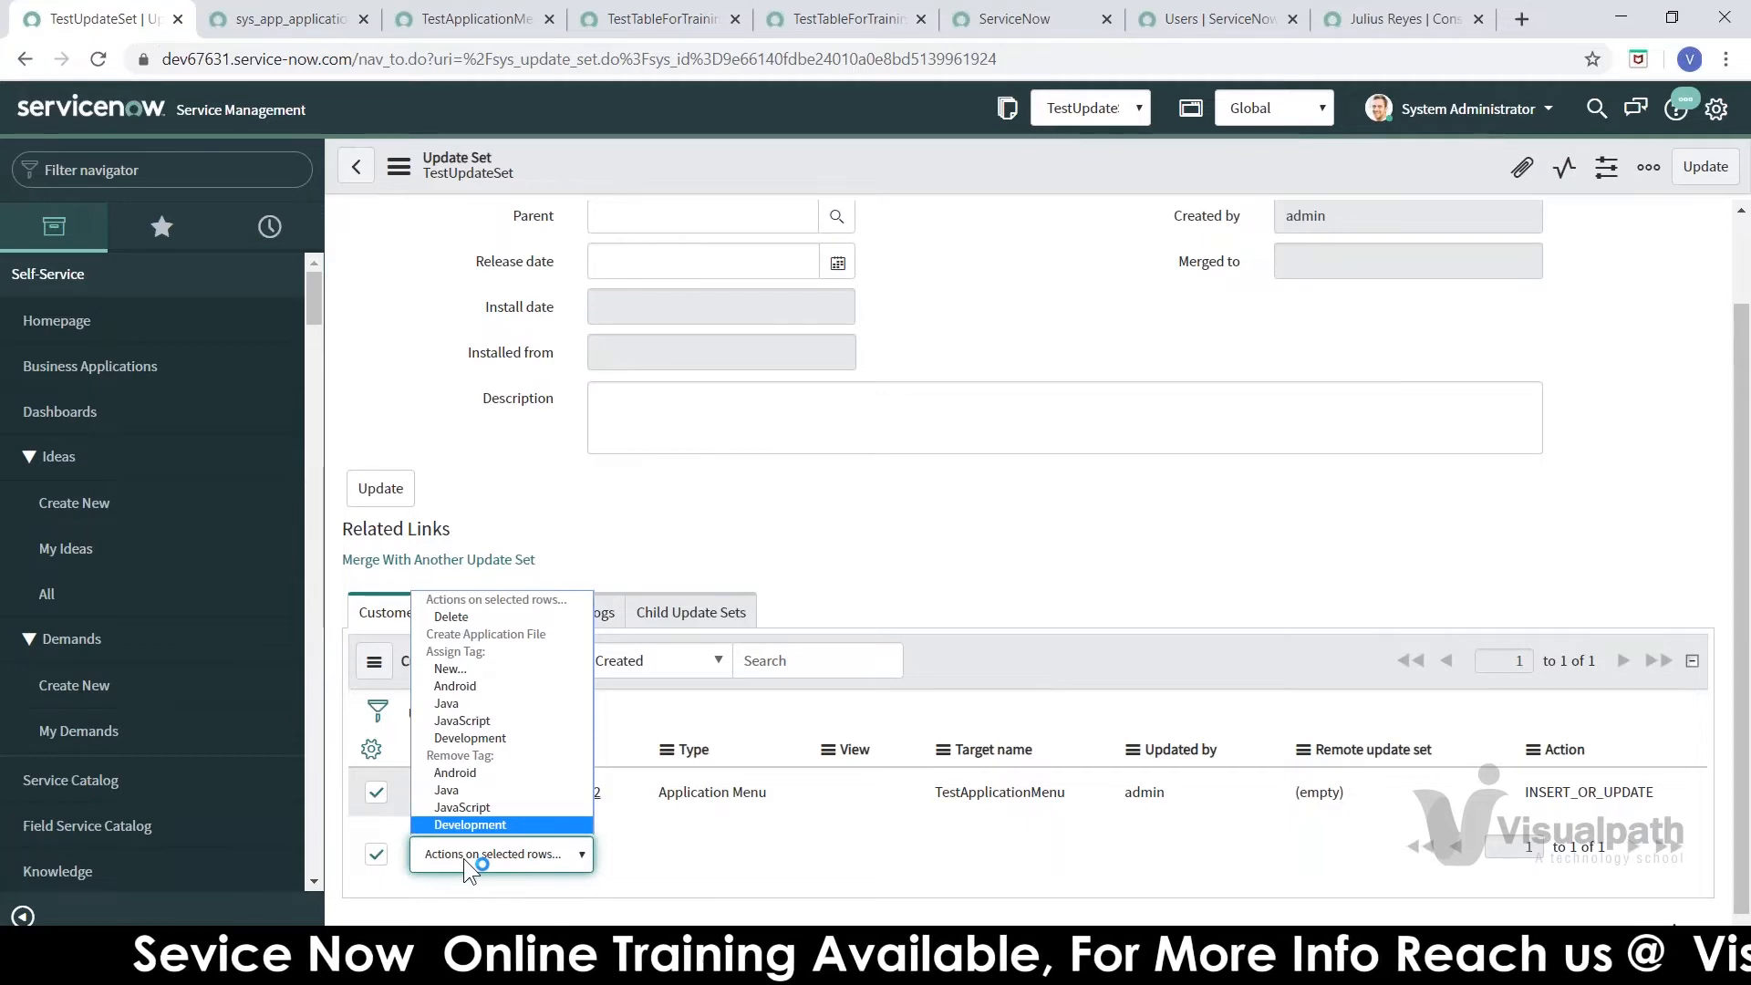
pyautogui.click(689, 861)
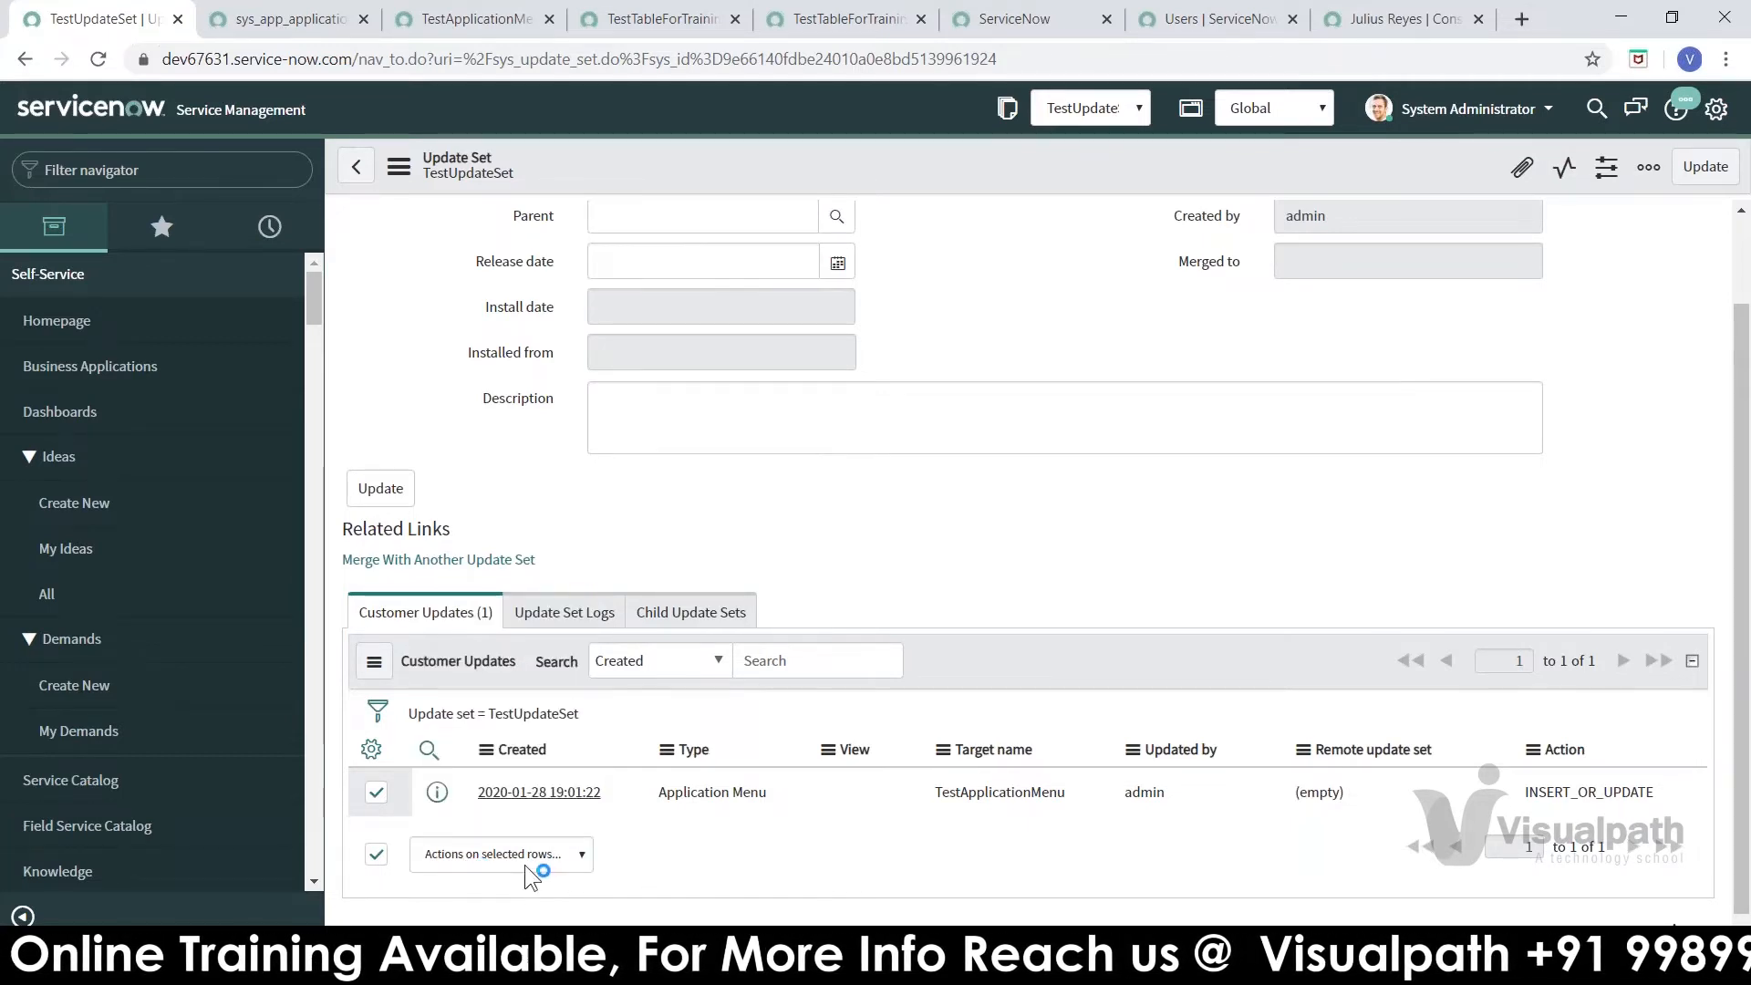
# - Try to delete the selected customer update from TestUpdateSet, cancelling at the confirmation
pyautogui.click(526, 865)
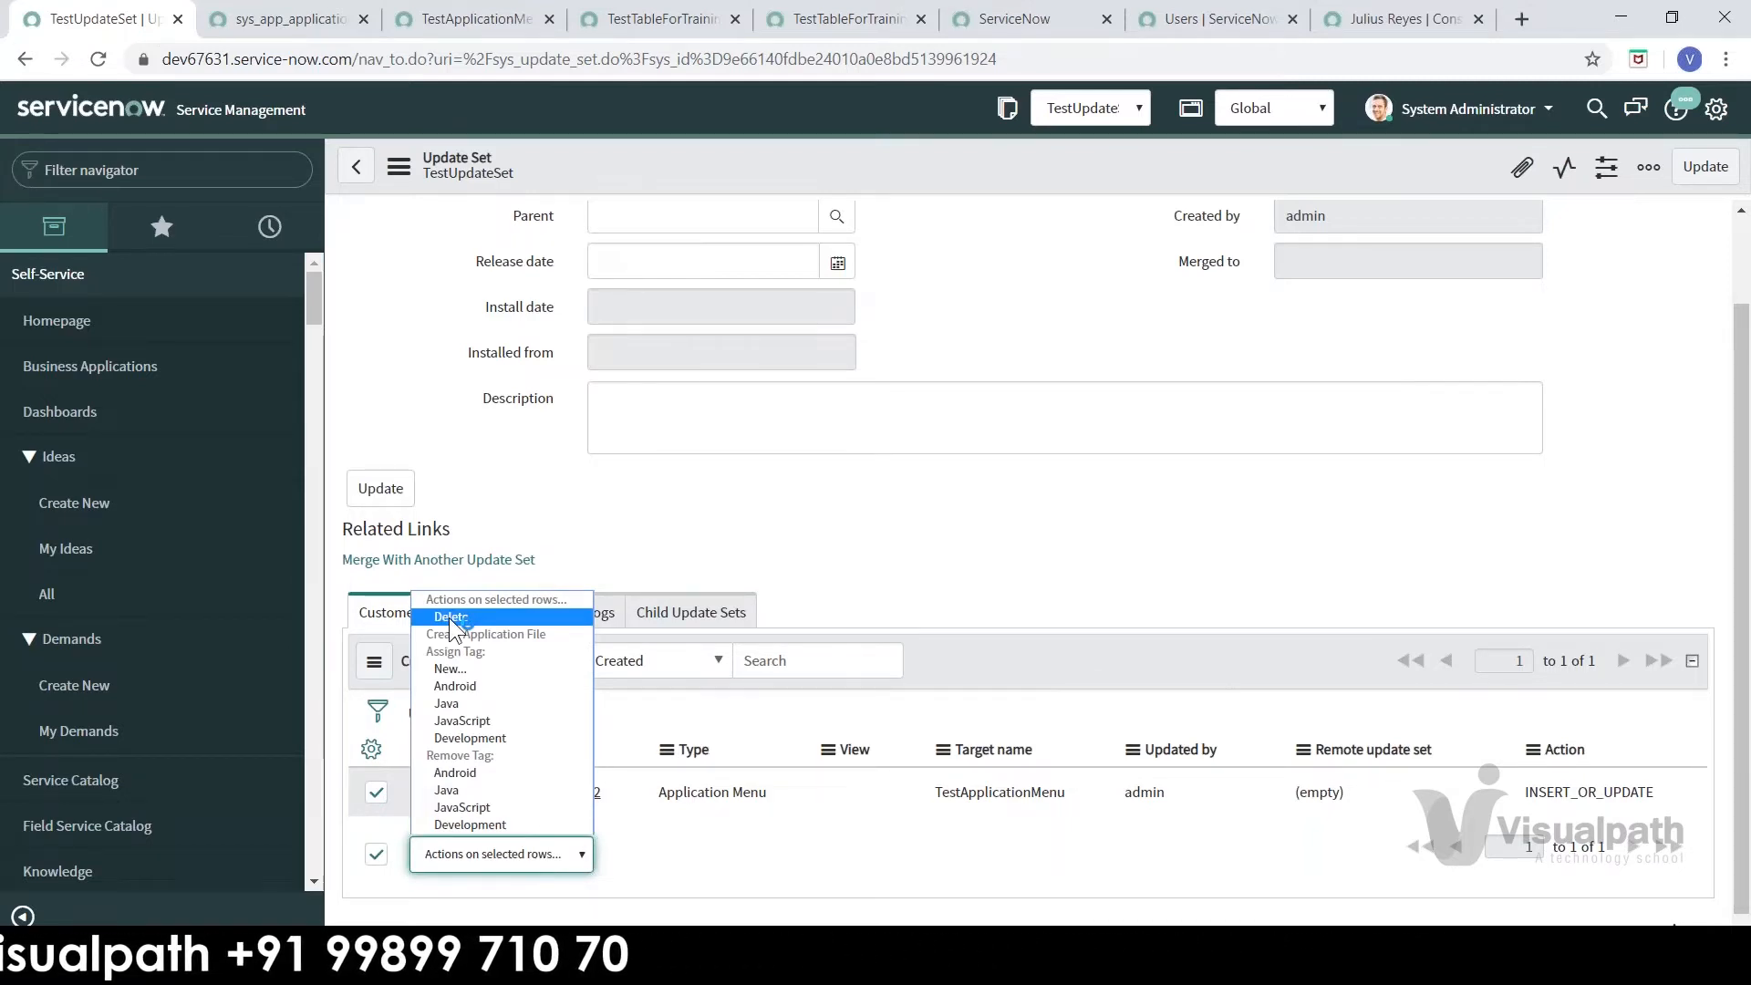
pyautogui.click(944, 584)
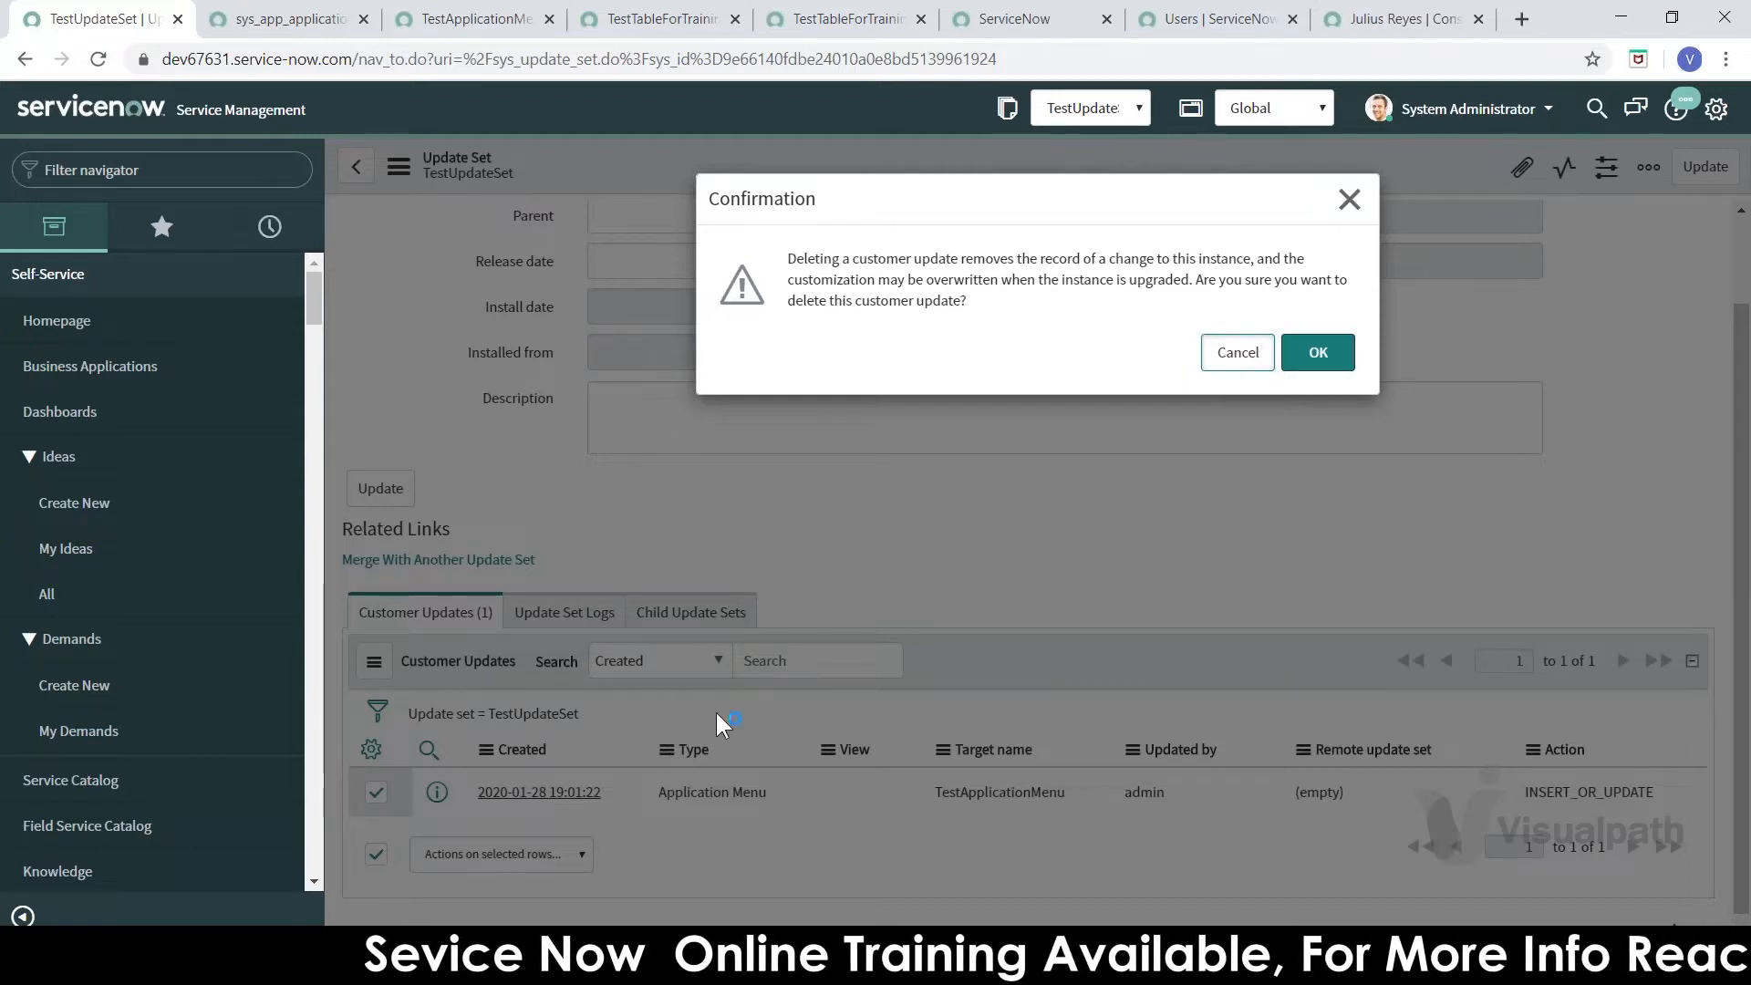
pyautogui.press('Escape')
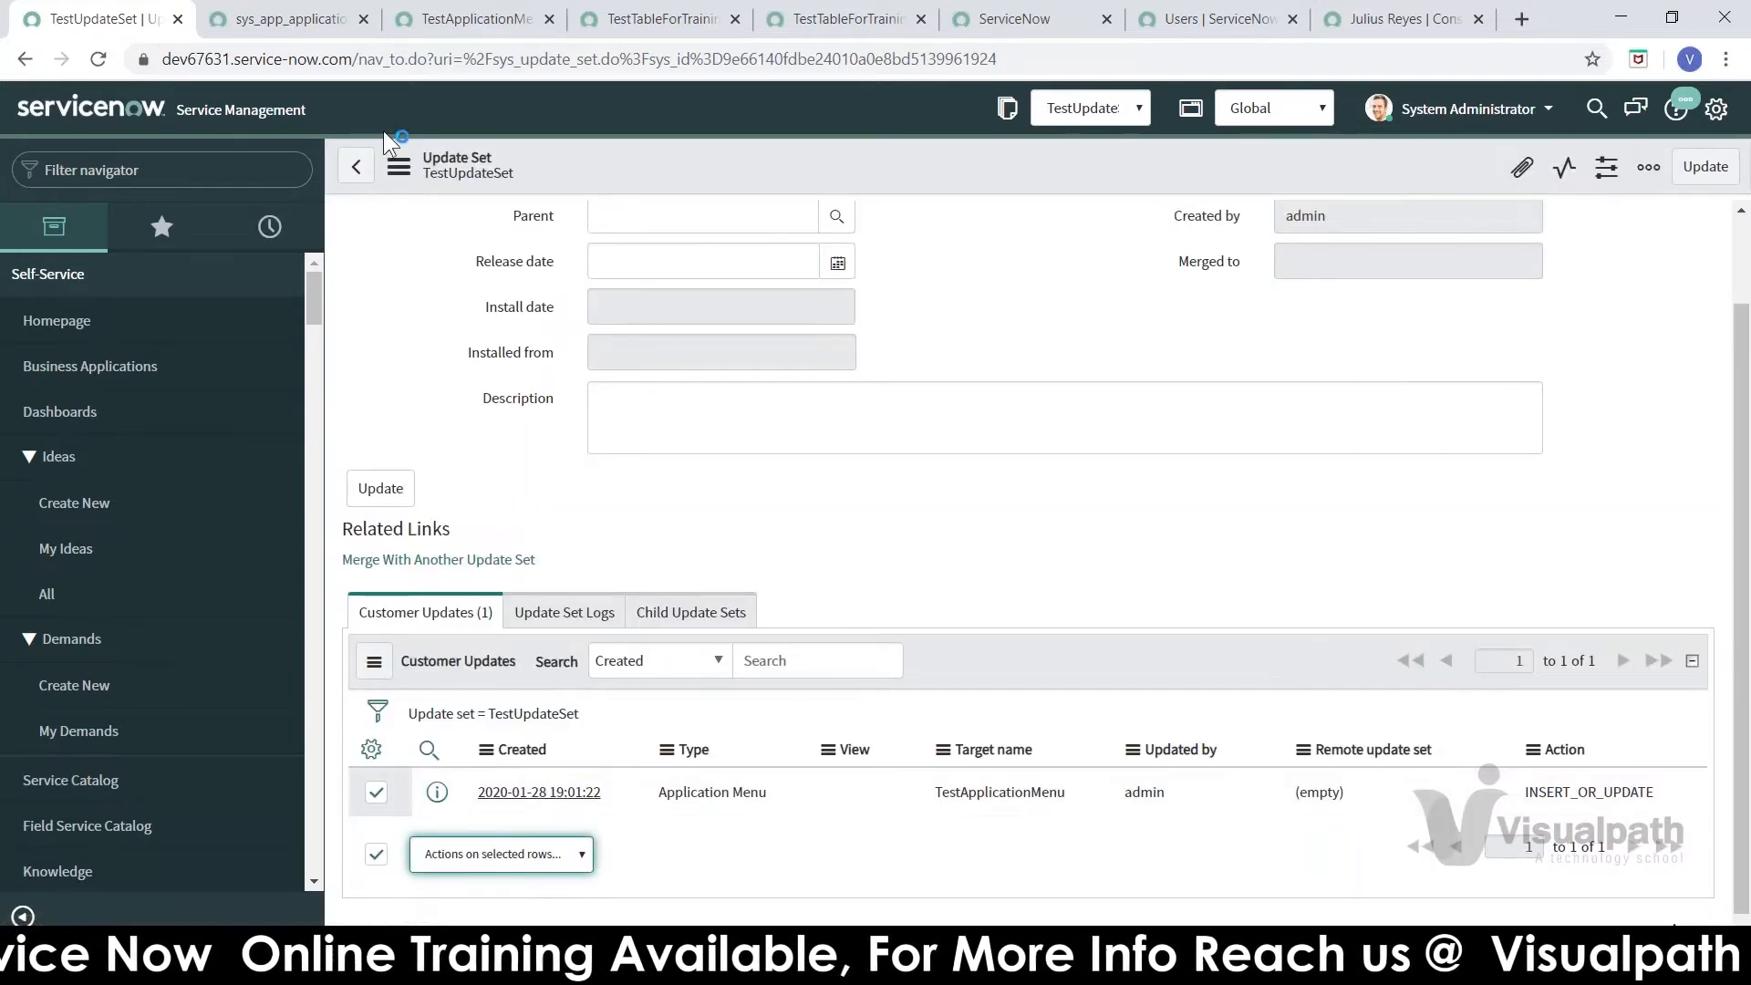
# - Examine the TestApplicationMenu record's category and Modules list alongside the TestUpdateSet record
pyautogui.click(447, 25)
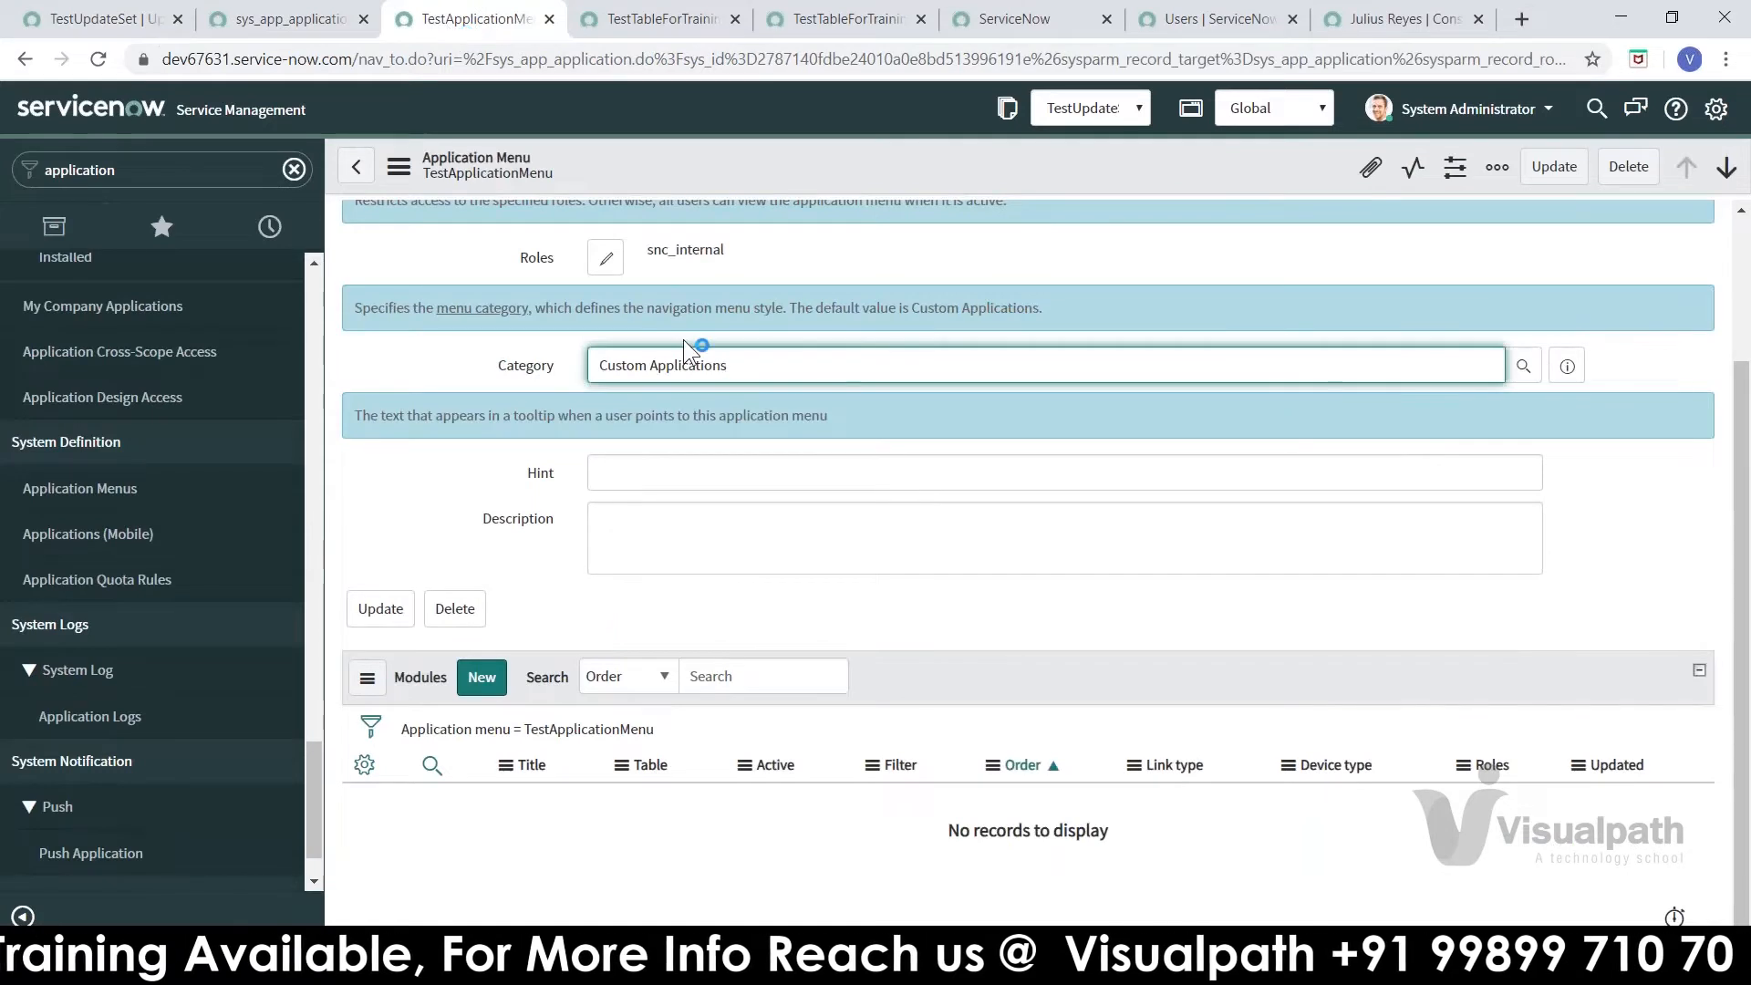
pyautogui.click(150, 28)
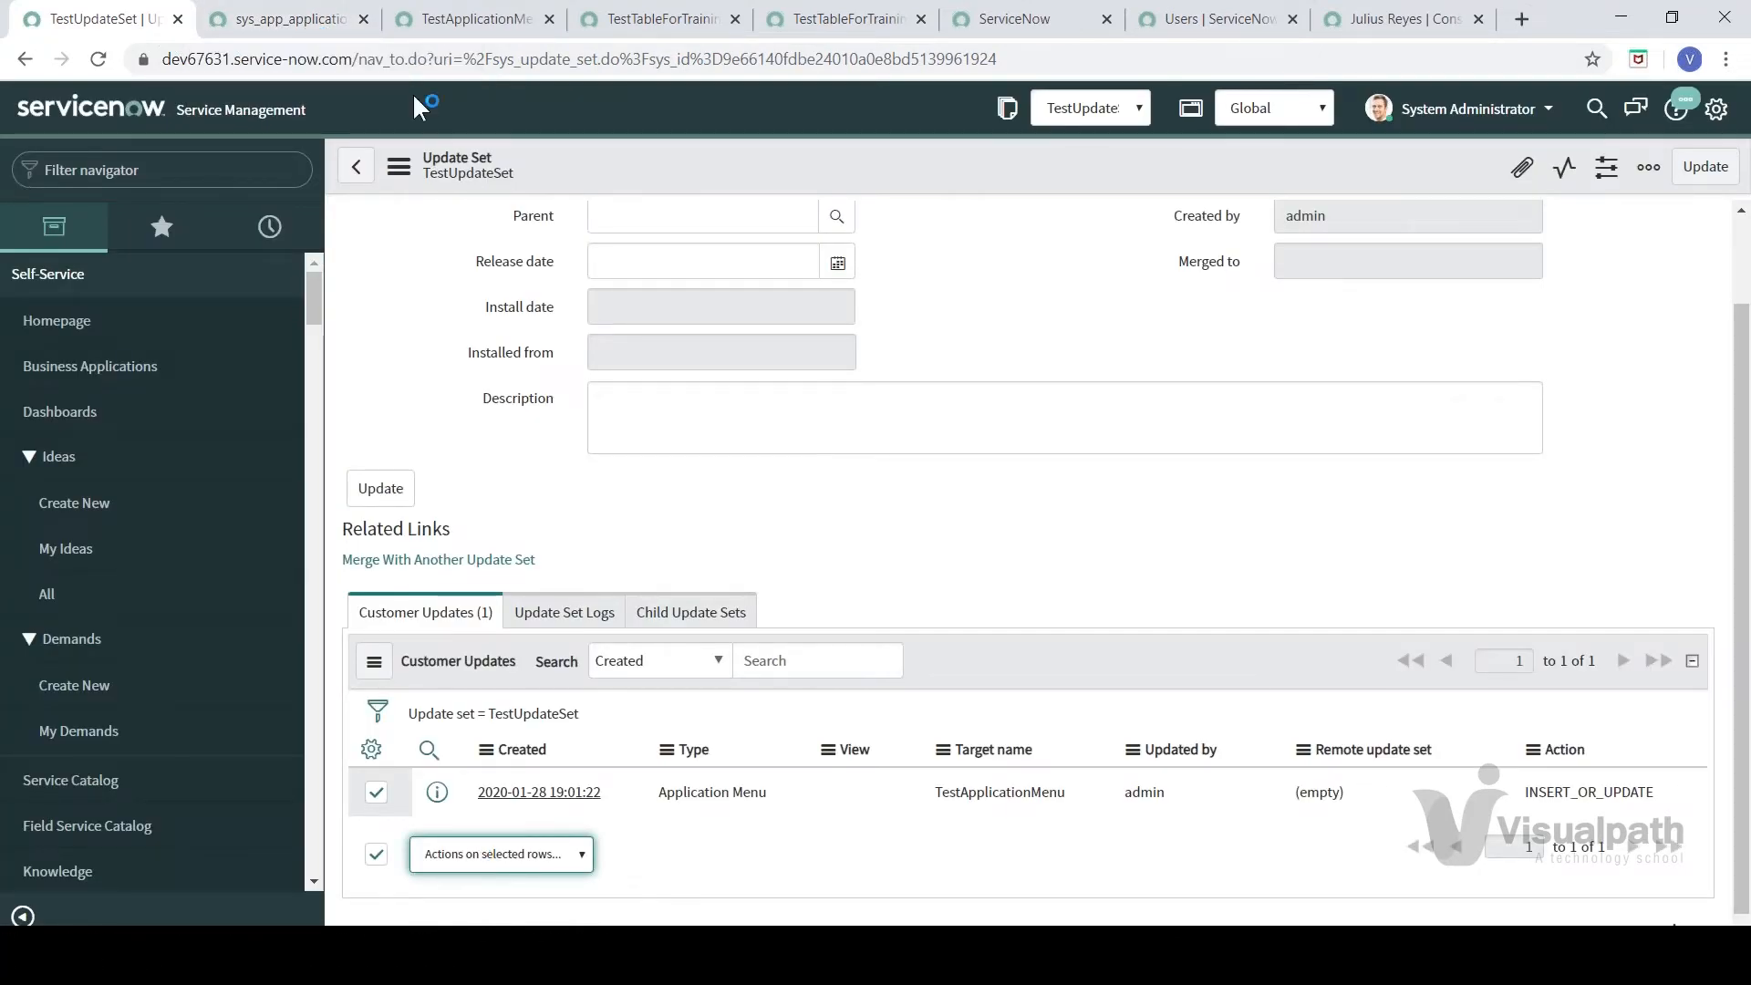
pyautogui.click(458, 27)
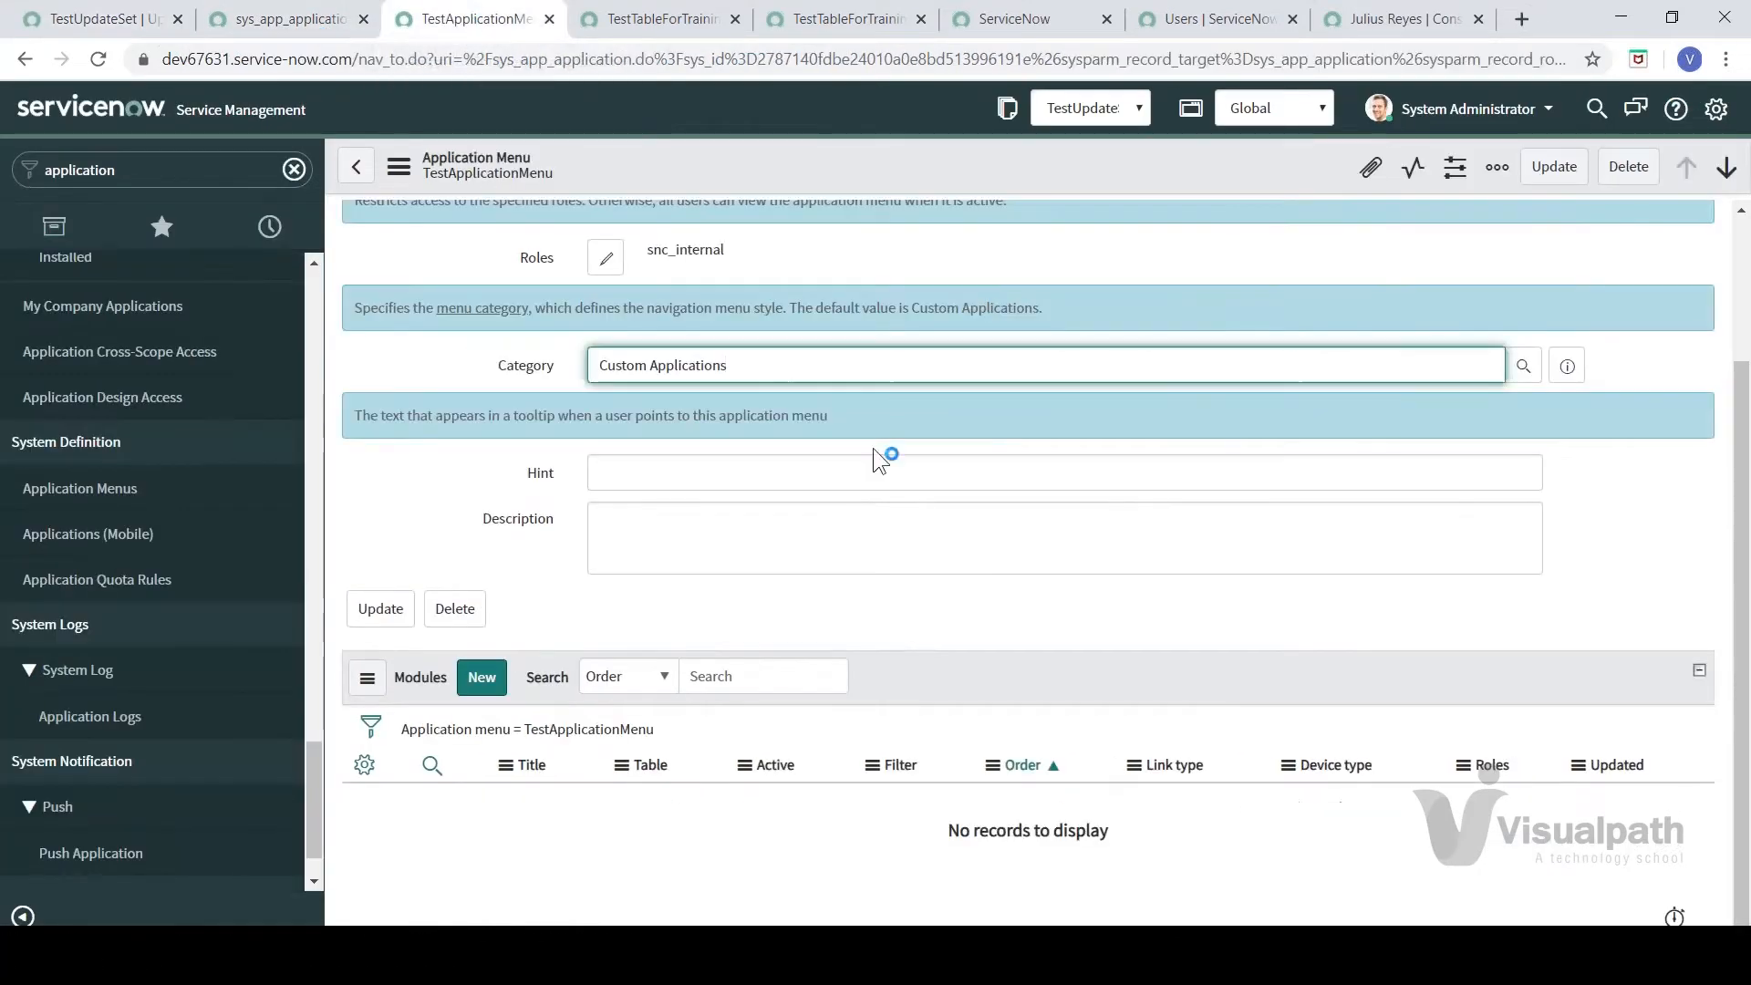
pyautogui.moveTo(1741, 520); pyautogui.dragTo(1742, 421)
pyautogui.scroll(-1, 574, 508)
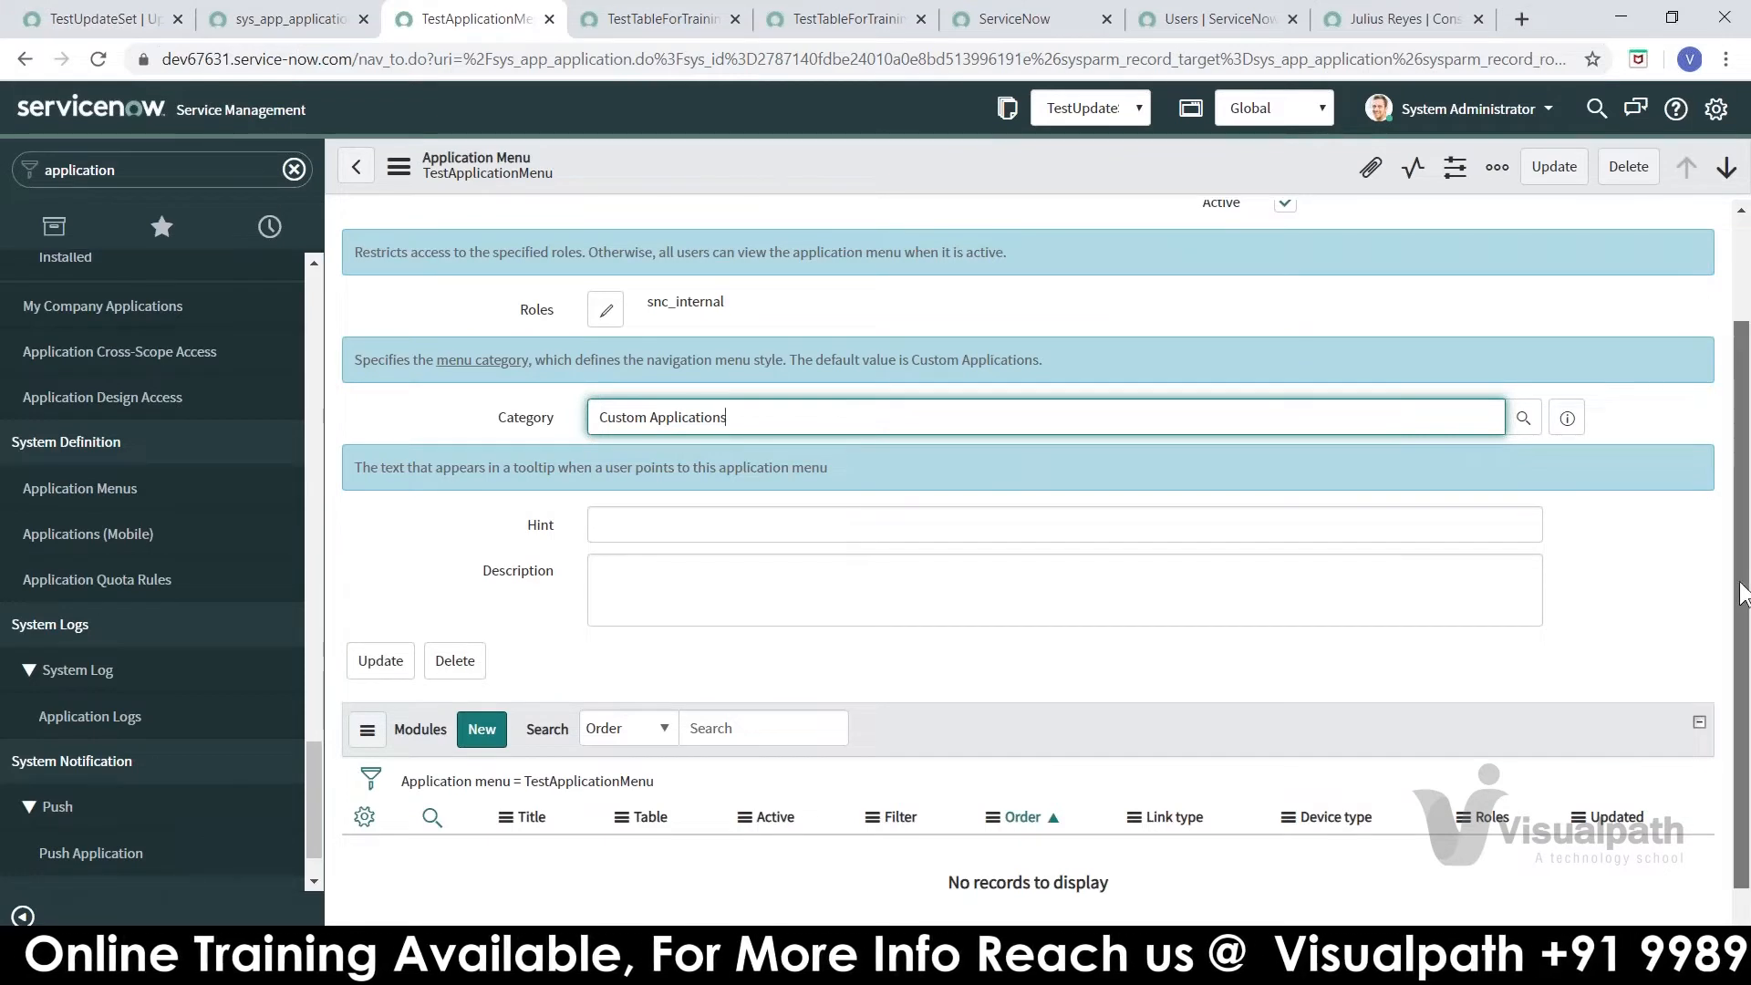
pyautogui.scroll(-1, 1744, 674)
pyautogui.scroll(-1, 1744, 675)
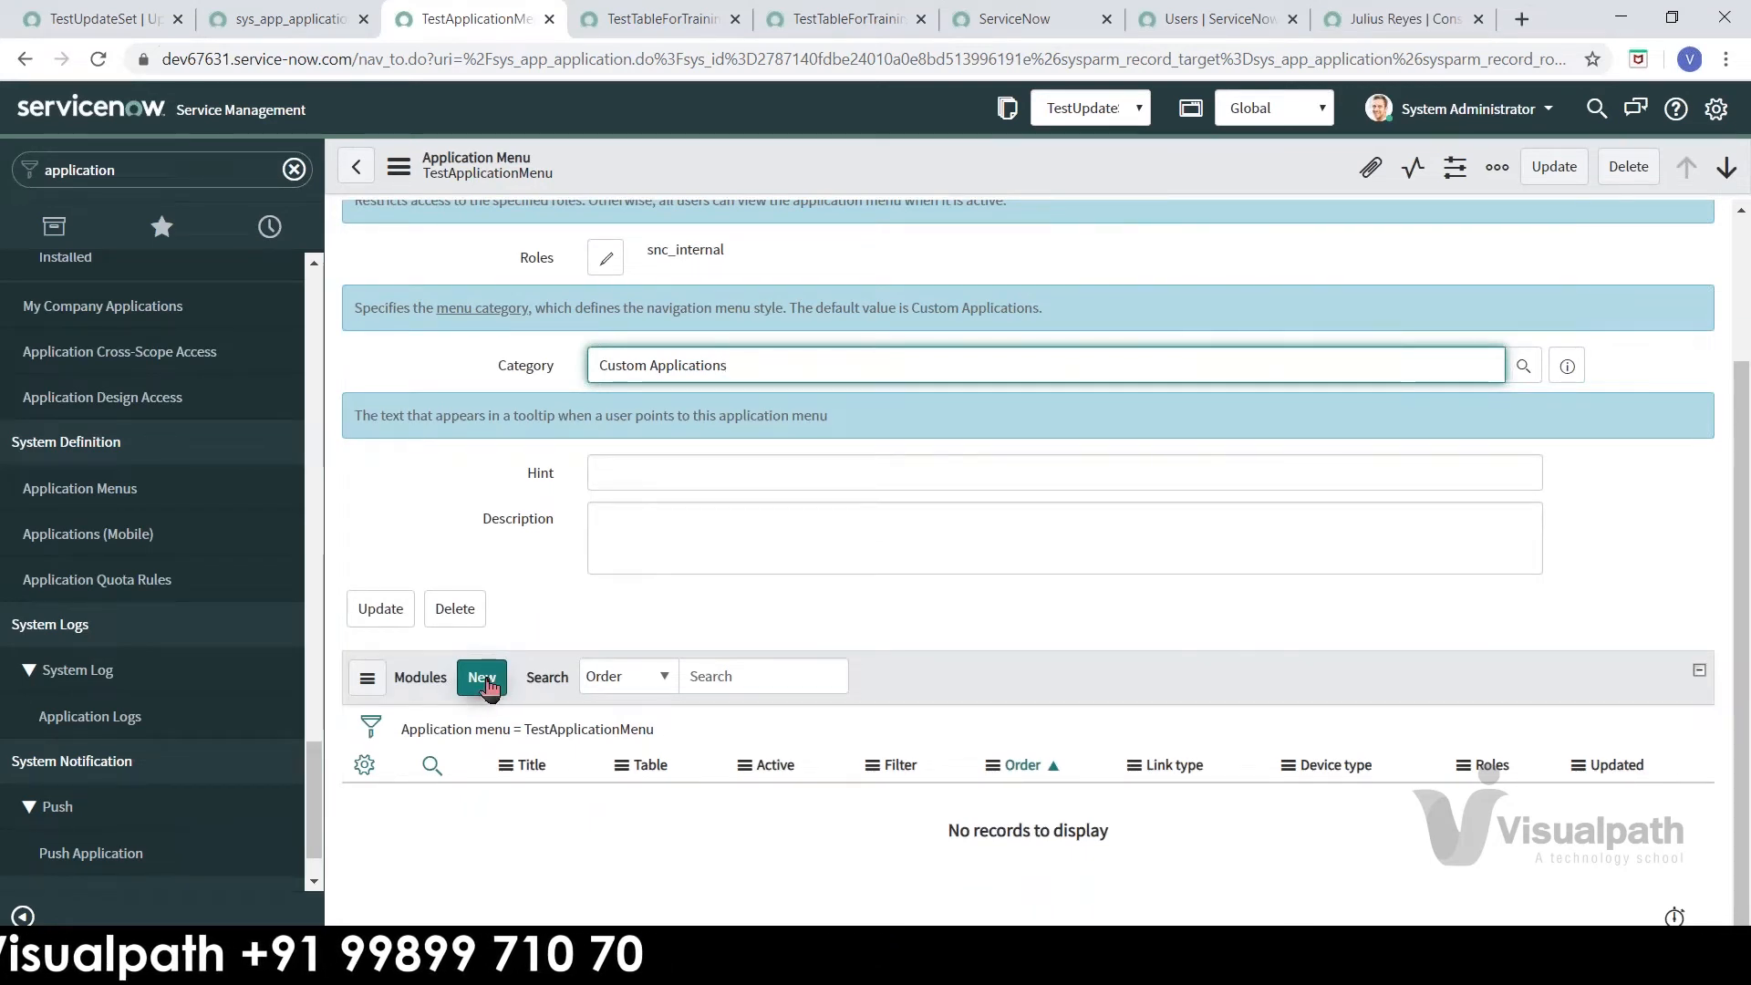
# - Switch to the TestTableForTraining record and search the application navigator for "test"
pyautogui.click(592, 35)
pyautogui.click(218, 170)
pyautogui.write('te')
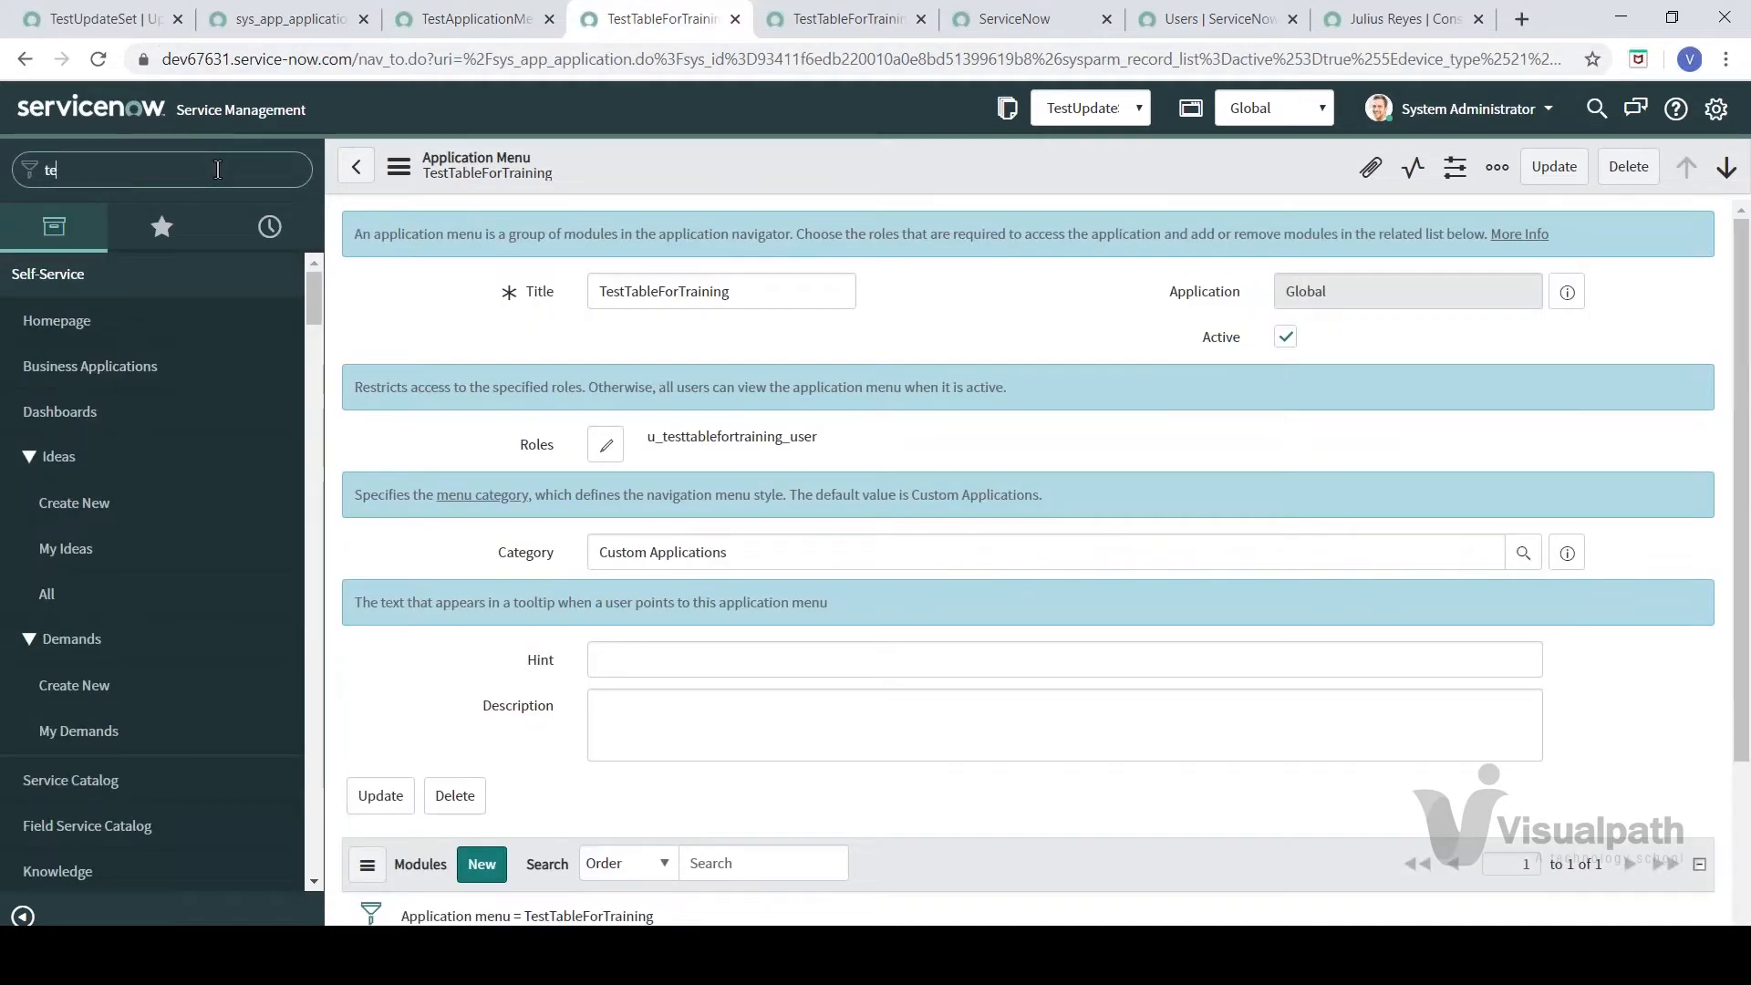
pyautogui.write('st')
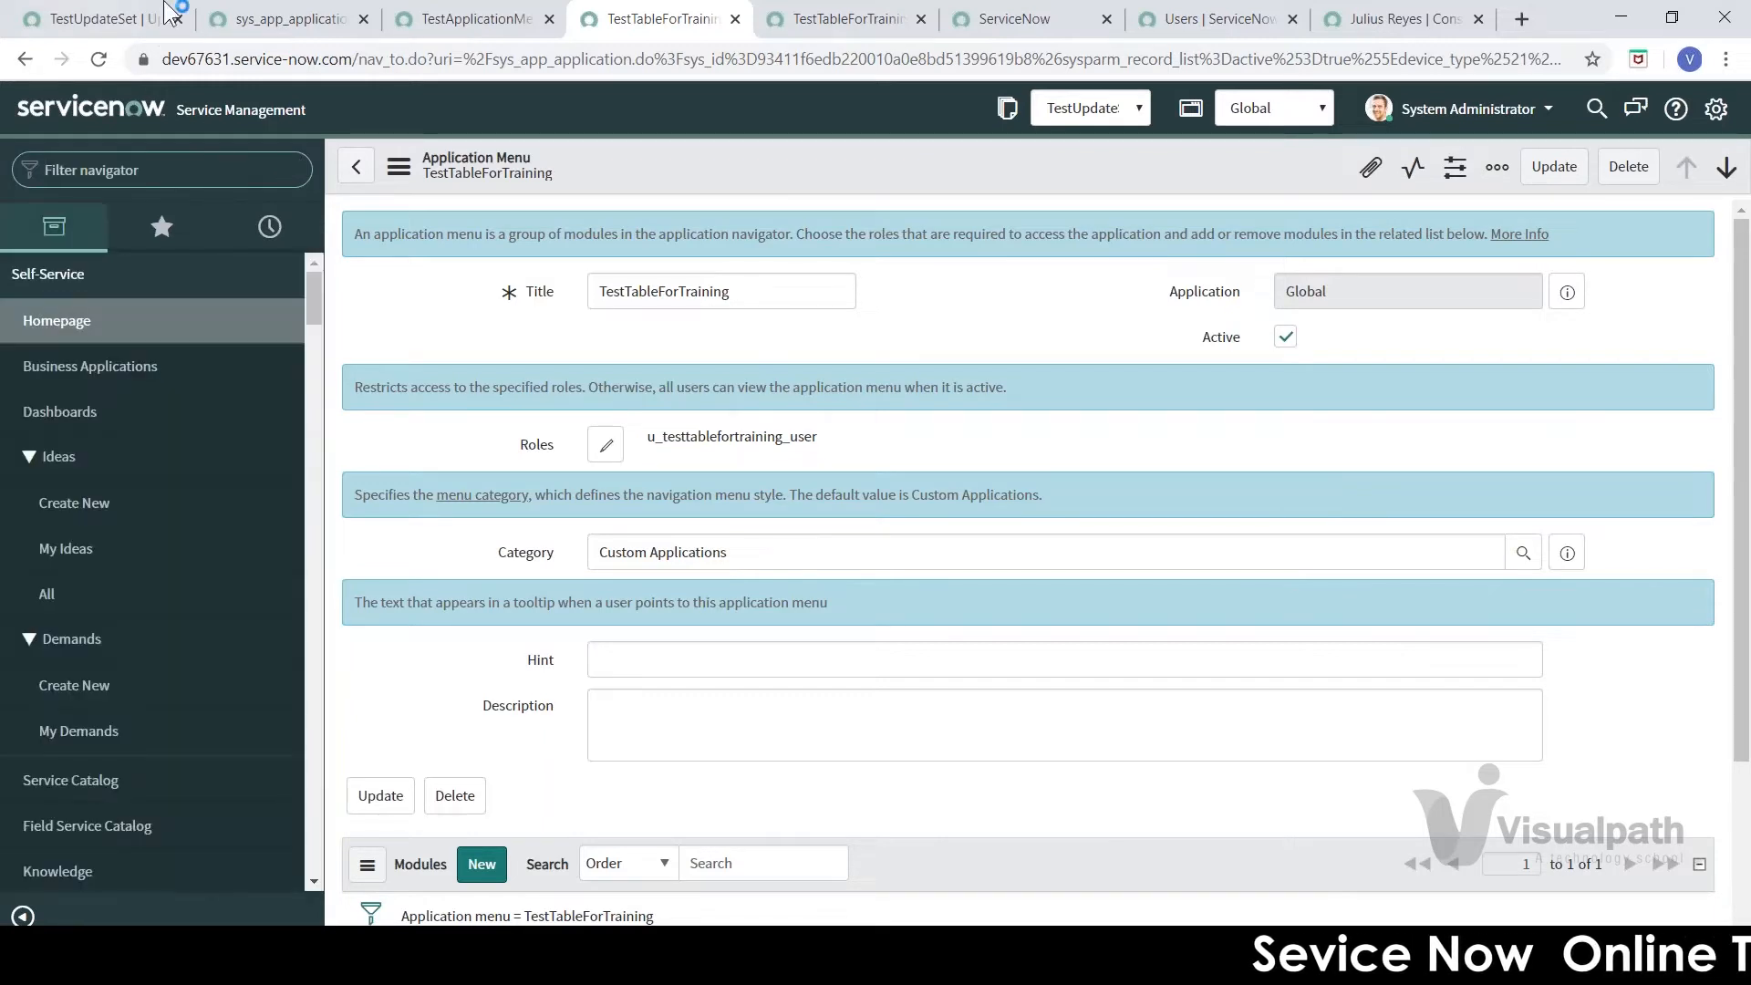
# - Start a new module under TestApplicationMenu, with the title TestModule and the order 100
pyautogui.click(463, 29)
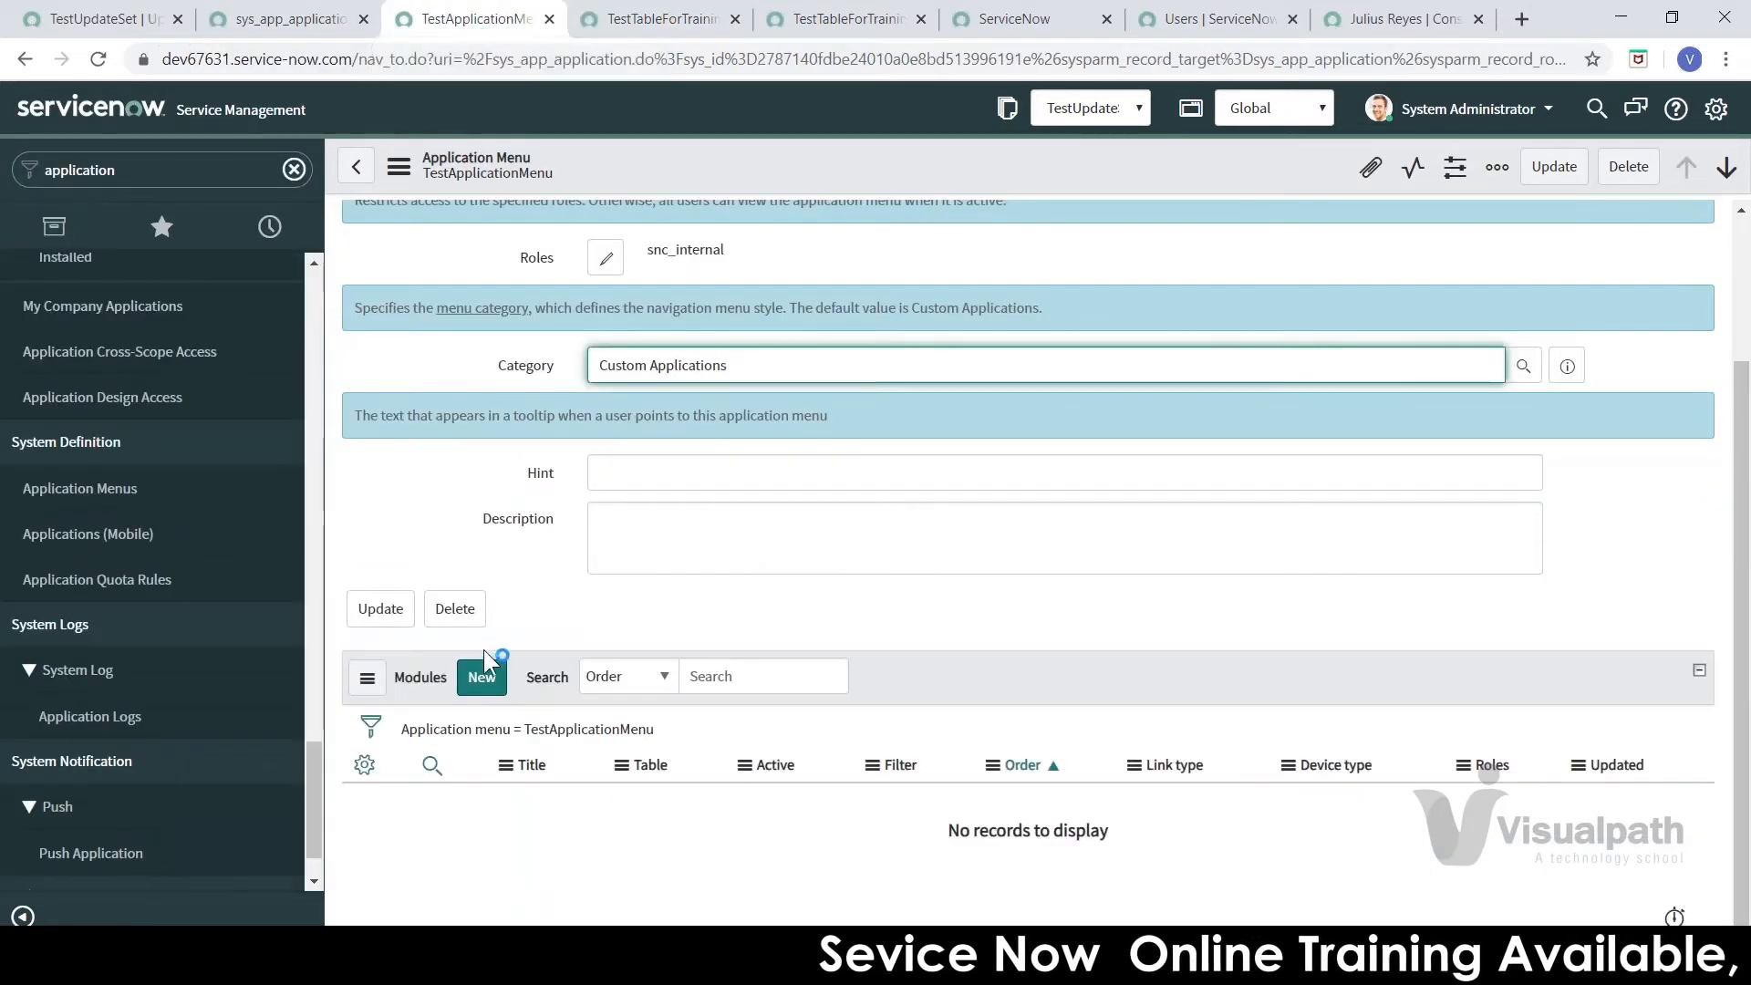
pyautogui.click(483, 682)
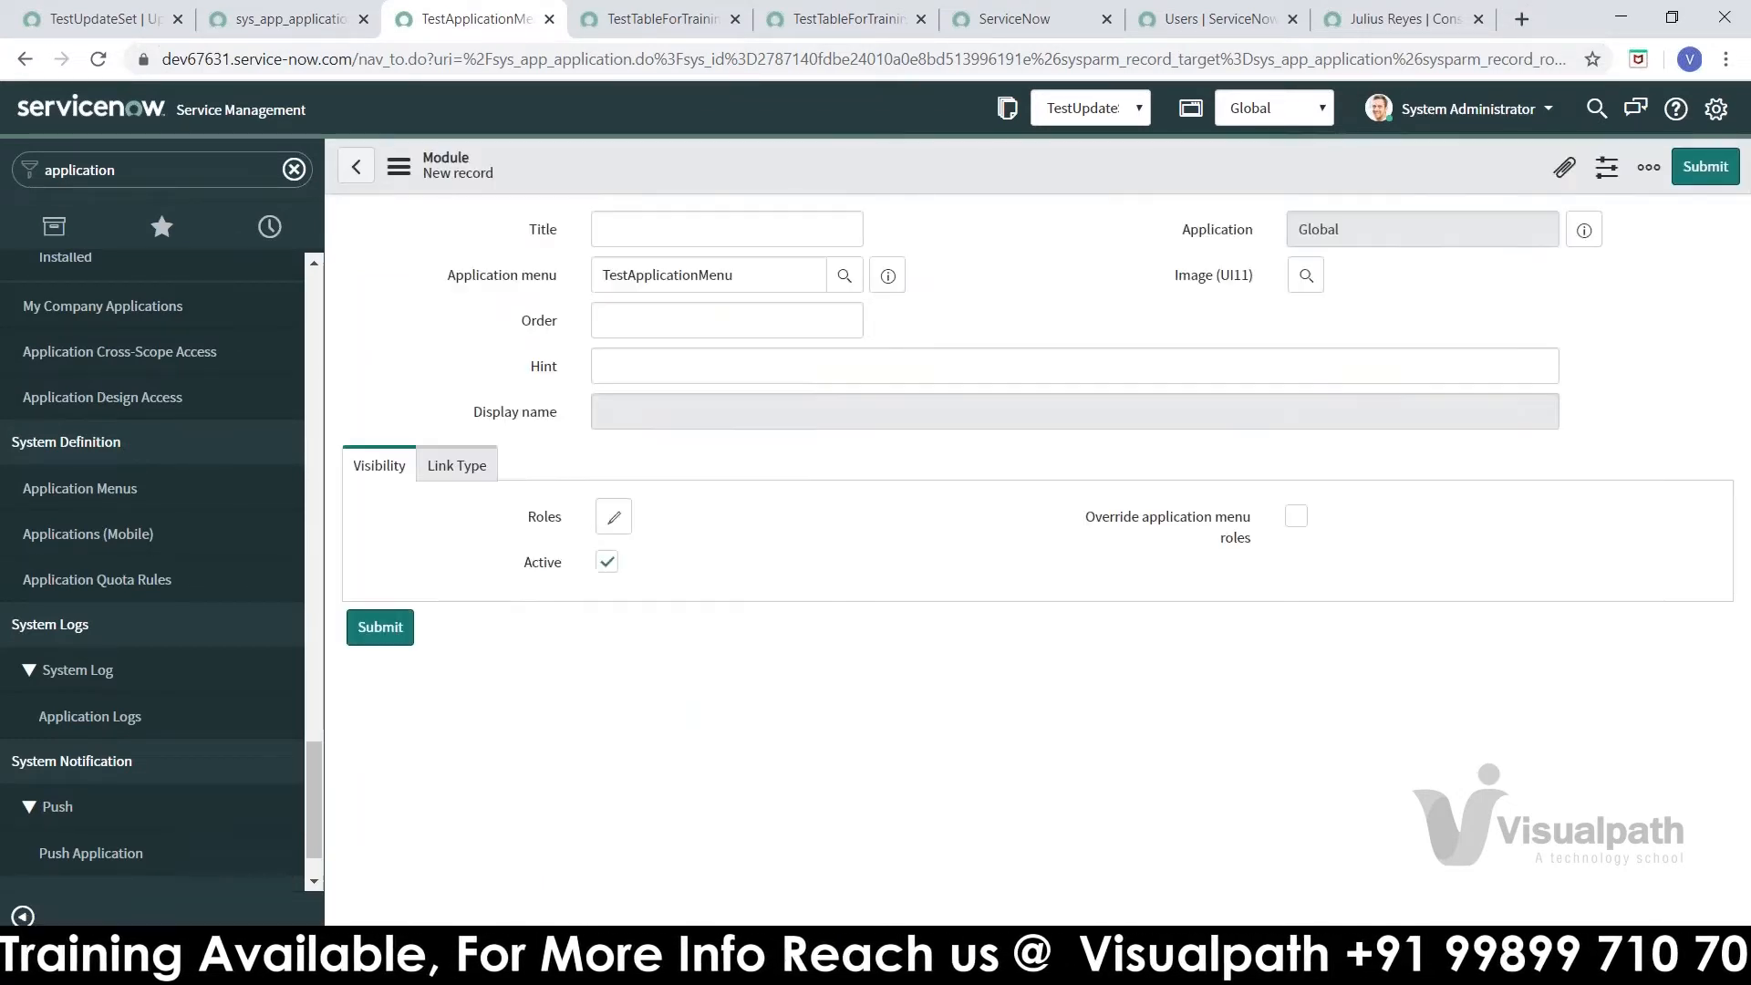
pyautogui.click(701, 227)
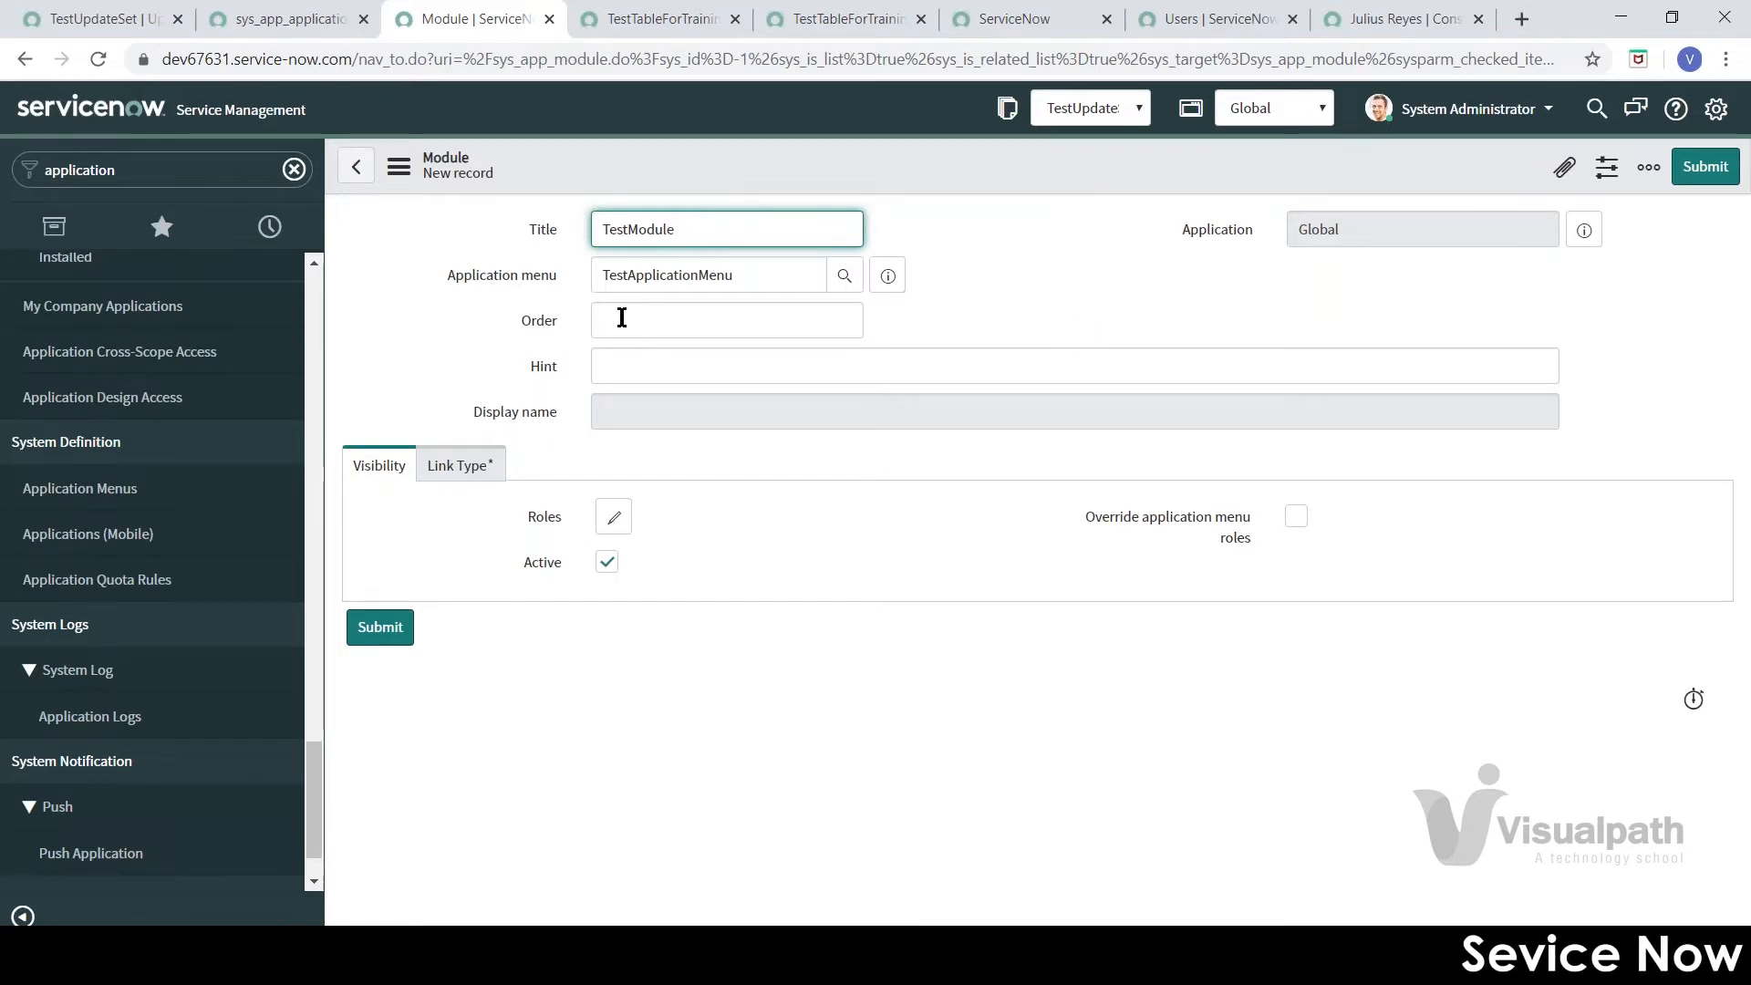
pyautogui.click(917, 299)
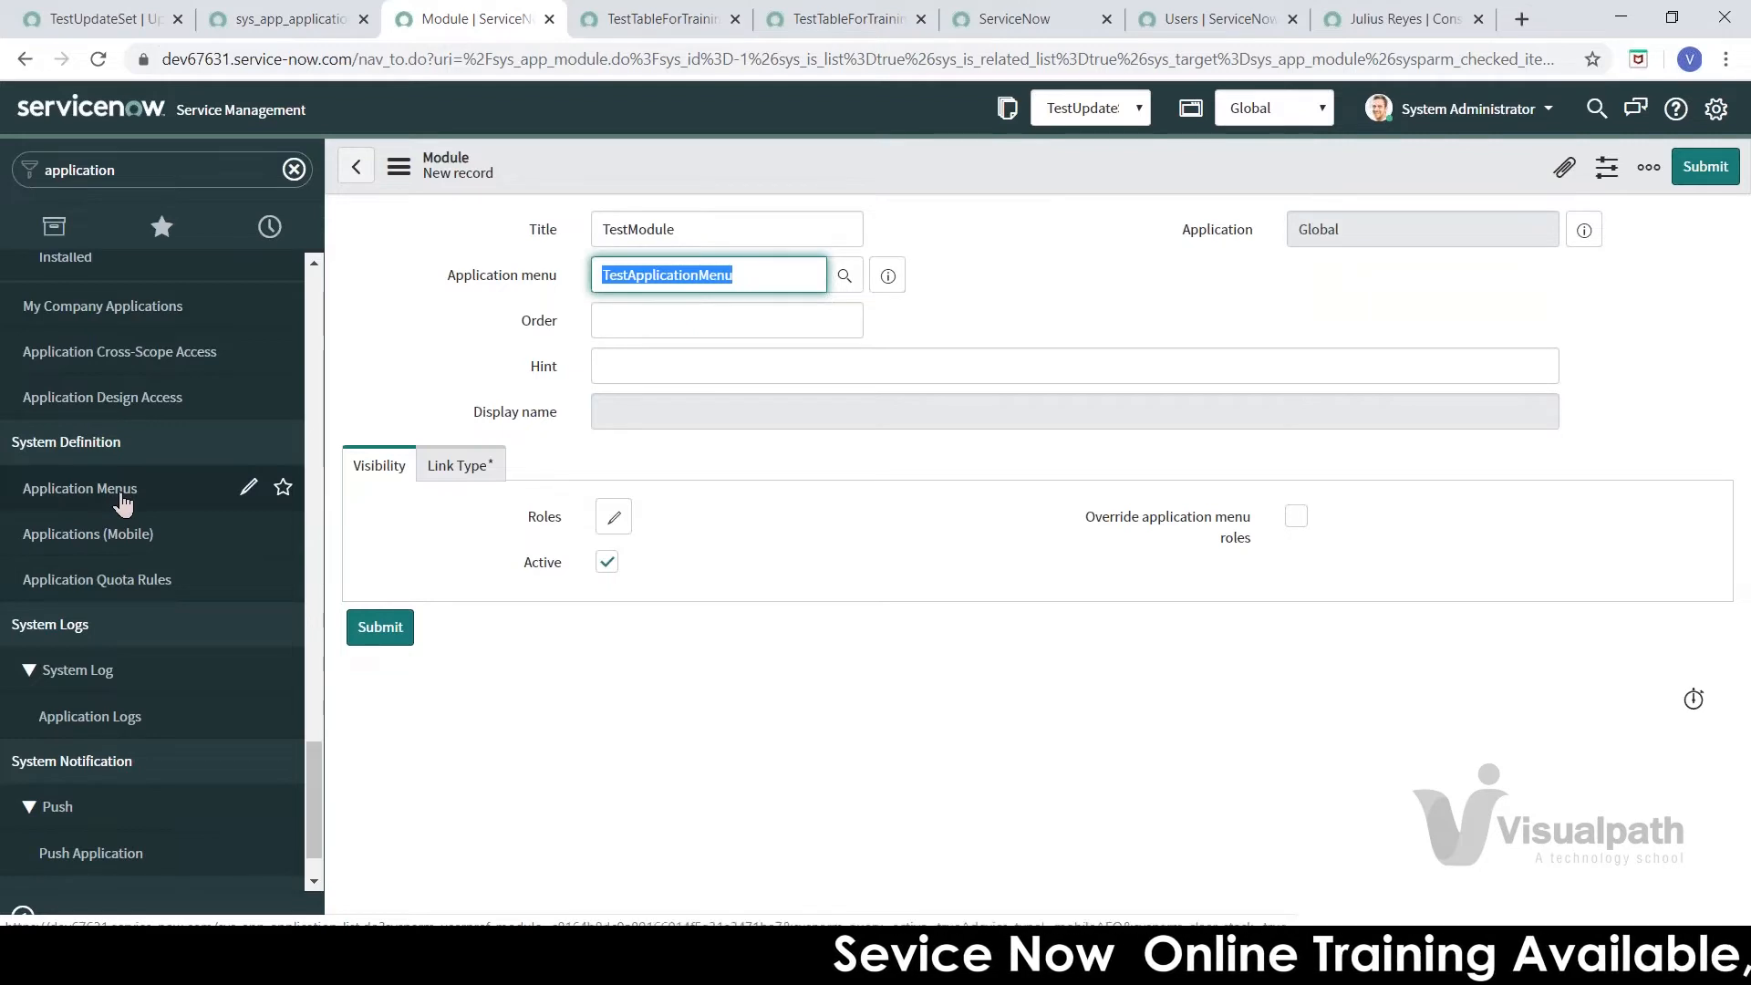
pyautogui.click(814, 332)
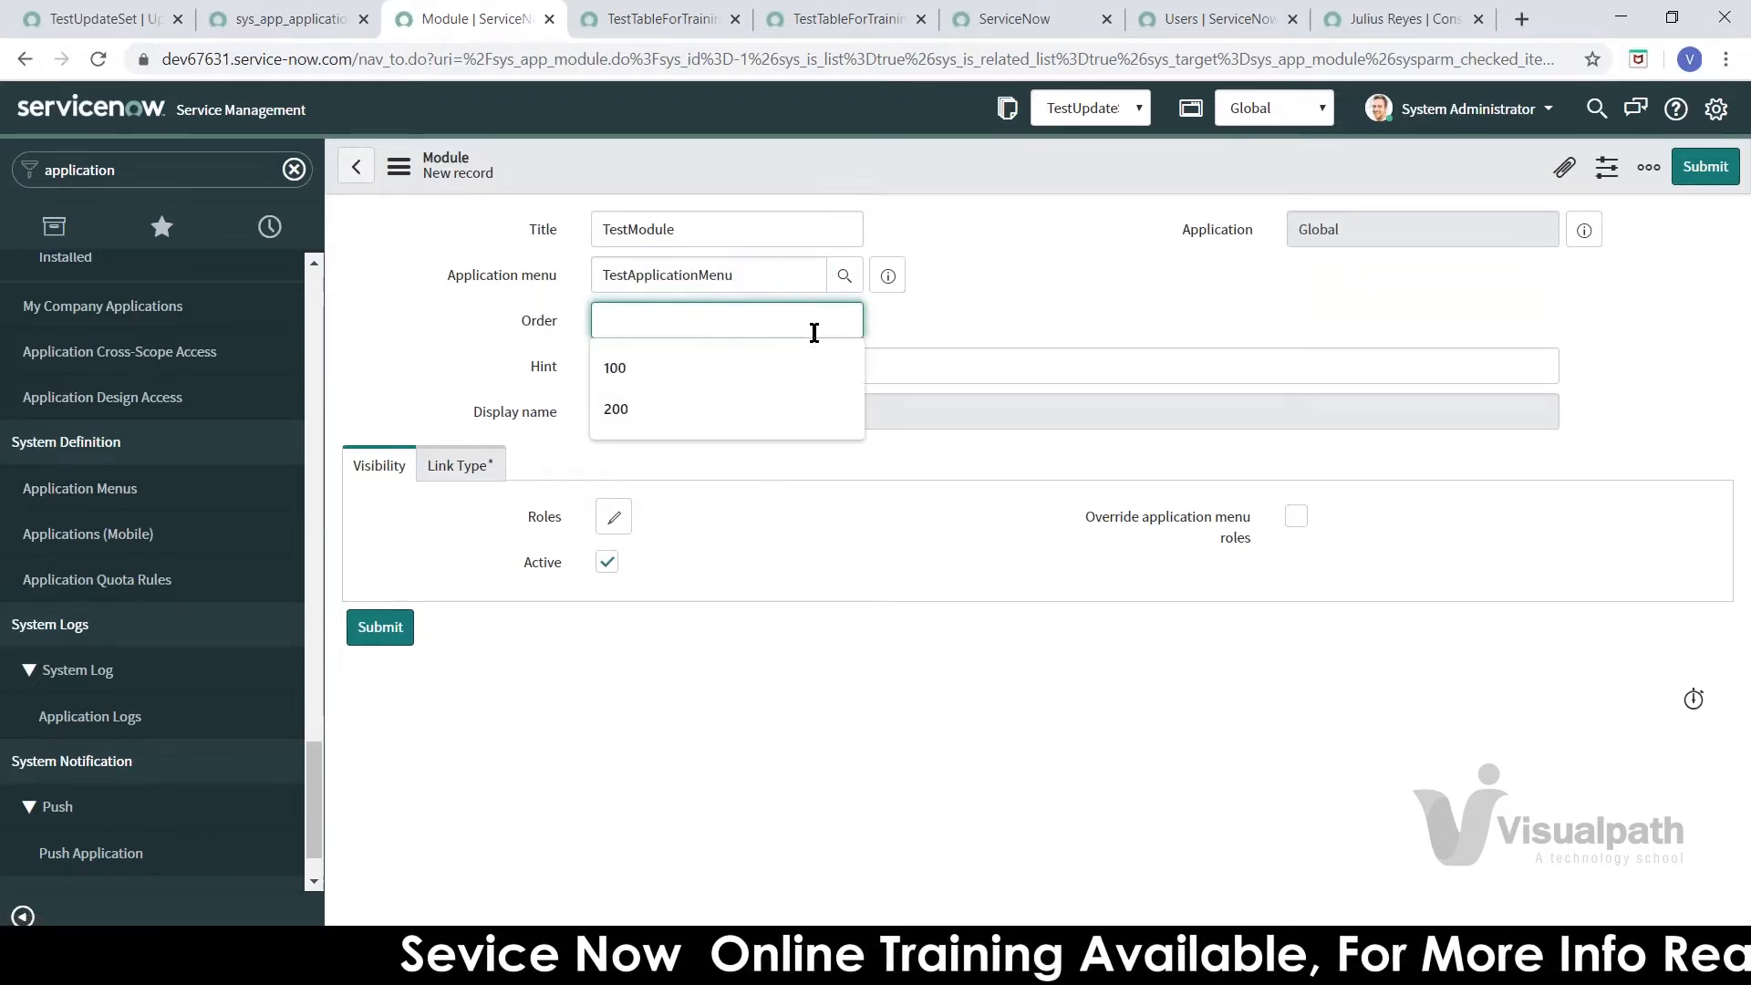
pyautogui.write('100')
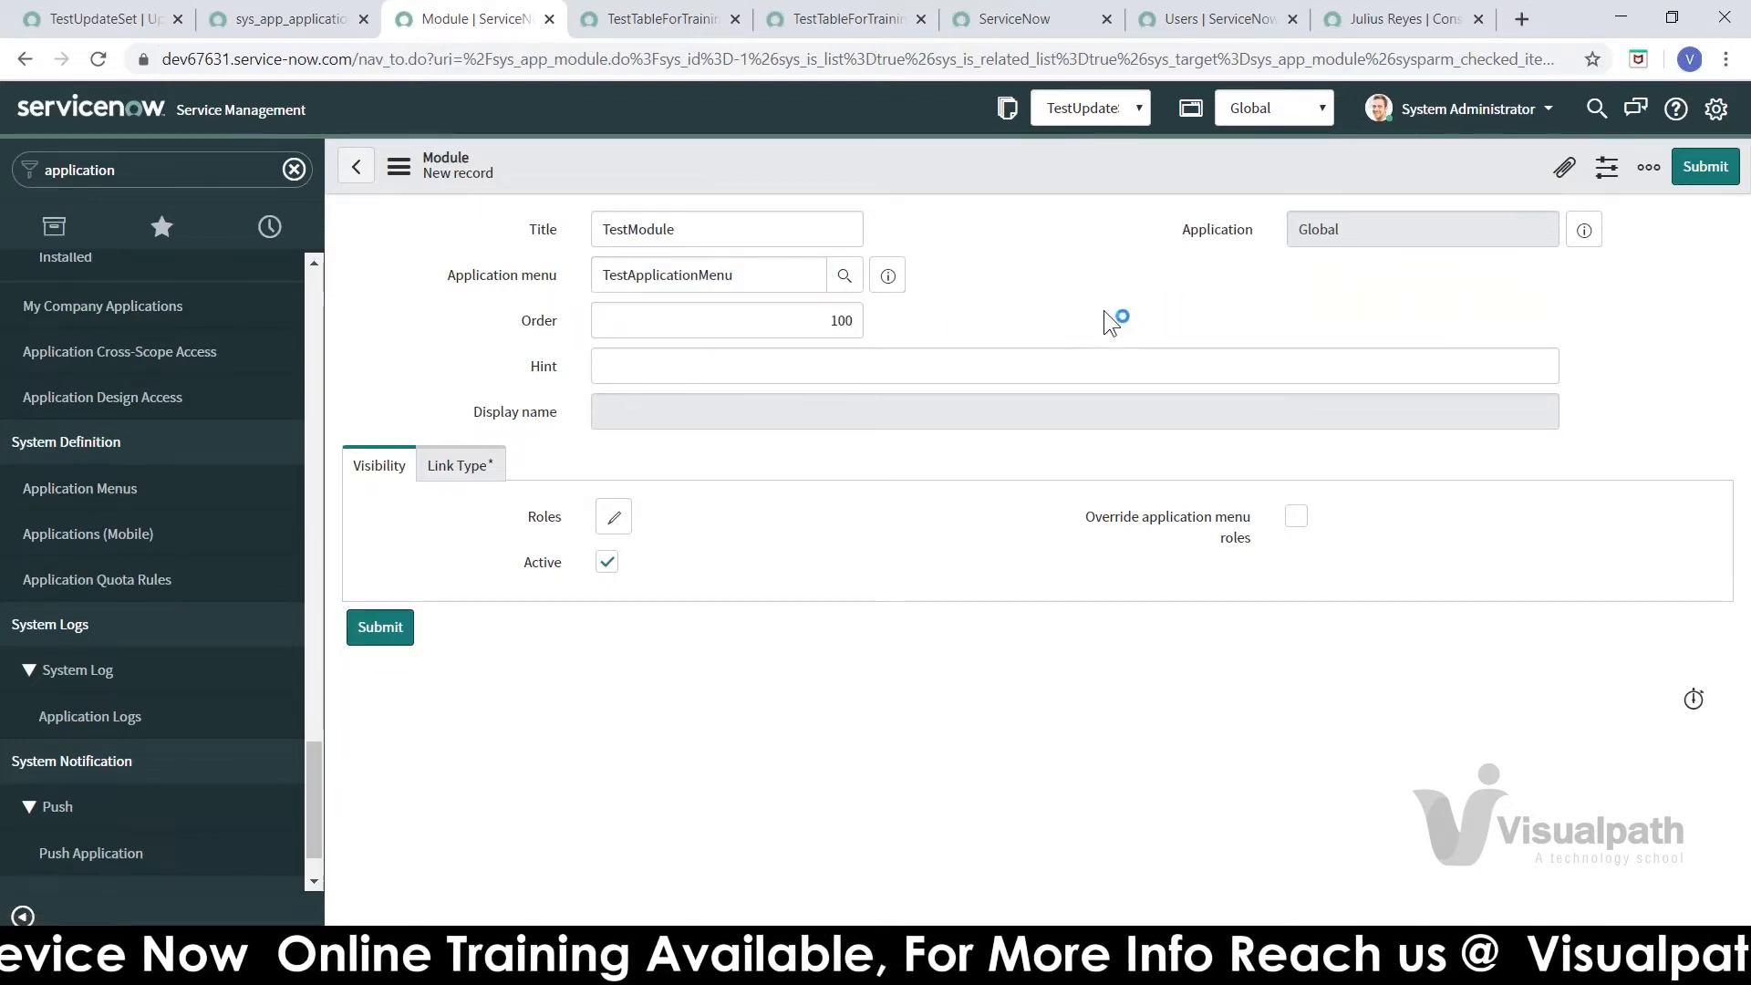
# - Set the TestModule link type to List of Records on the Incident [incident] table, keeping order 100
pyautogui.click(849, 323)
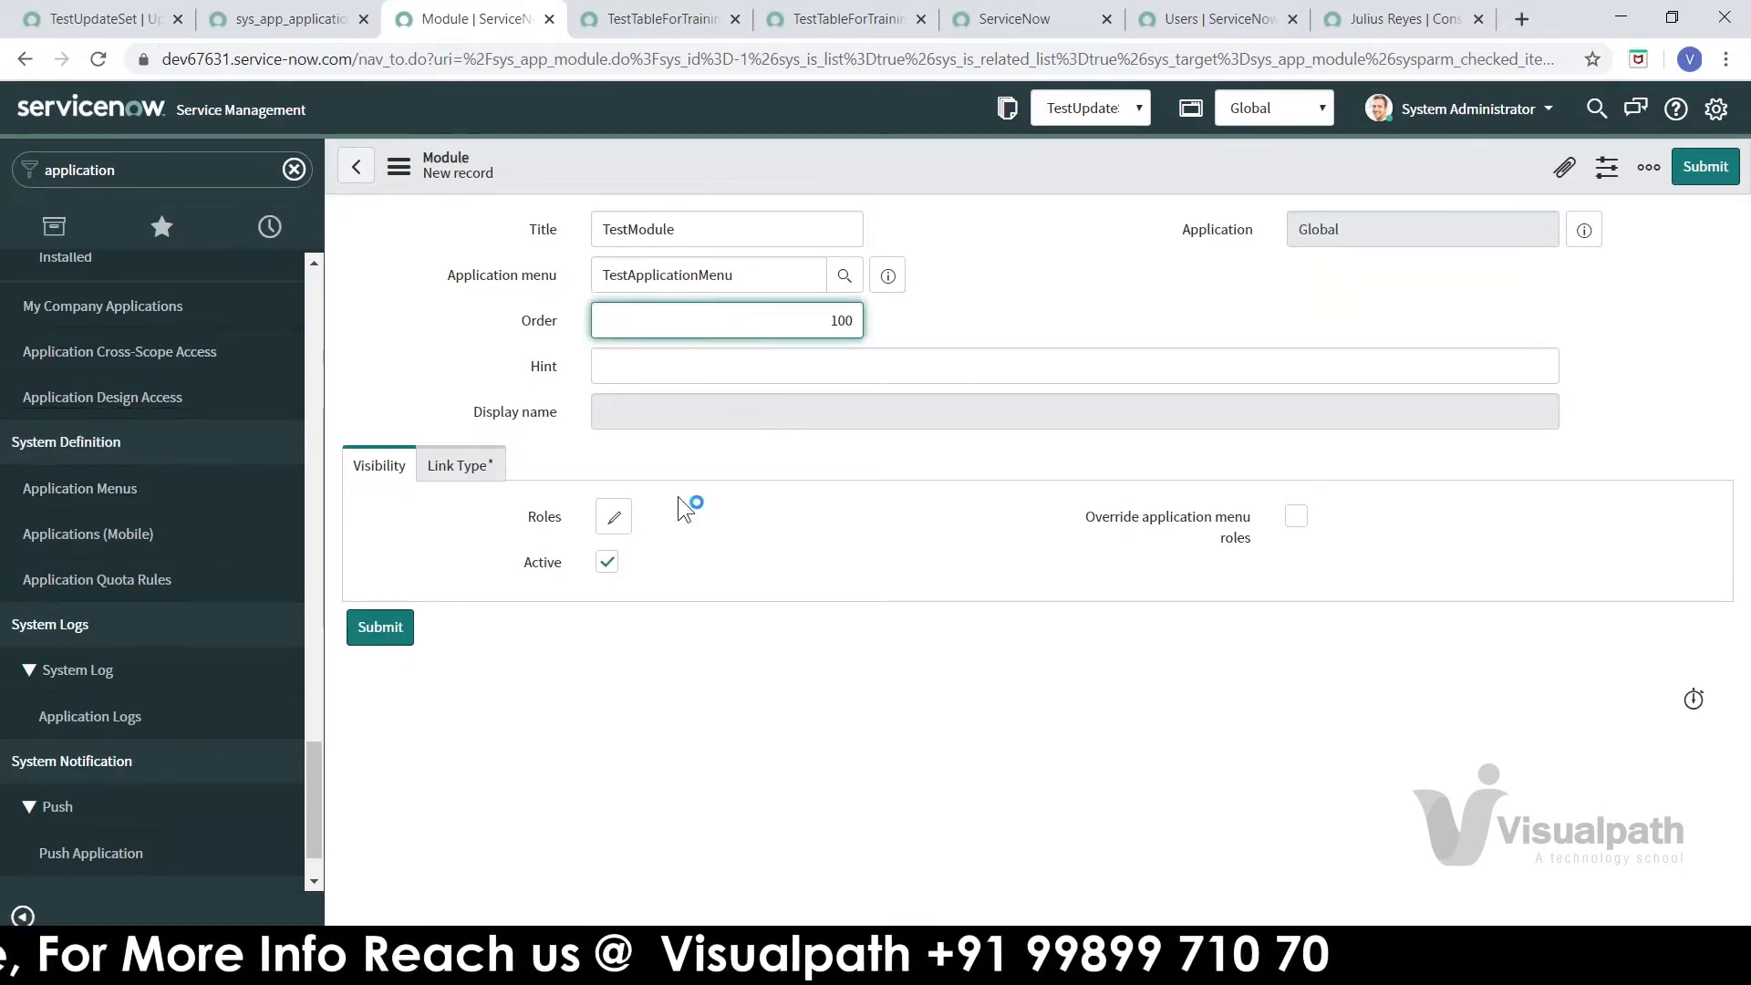
pyautogui.click(461, 466)
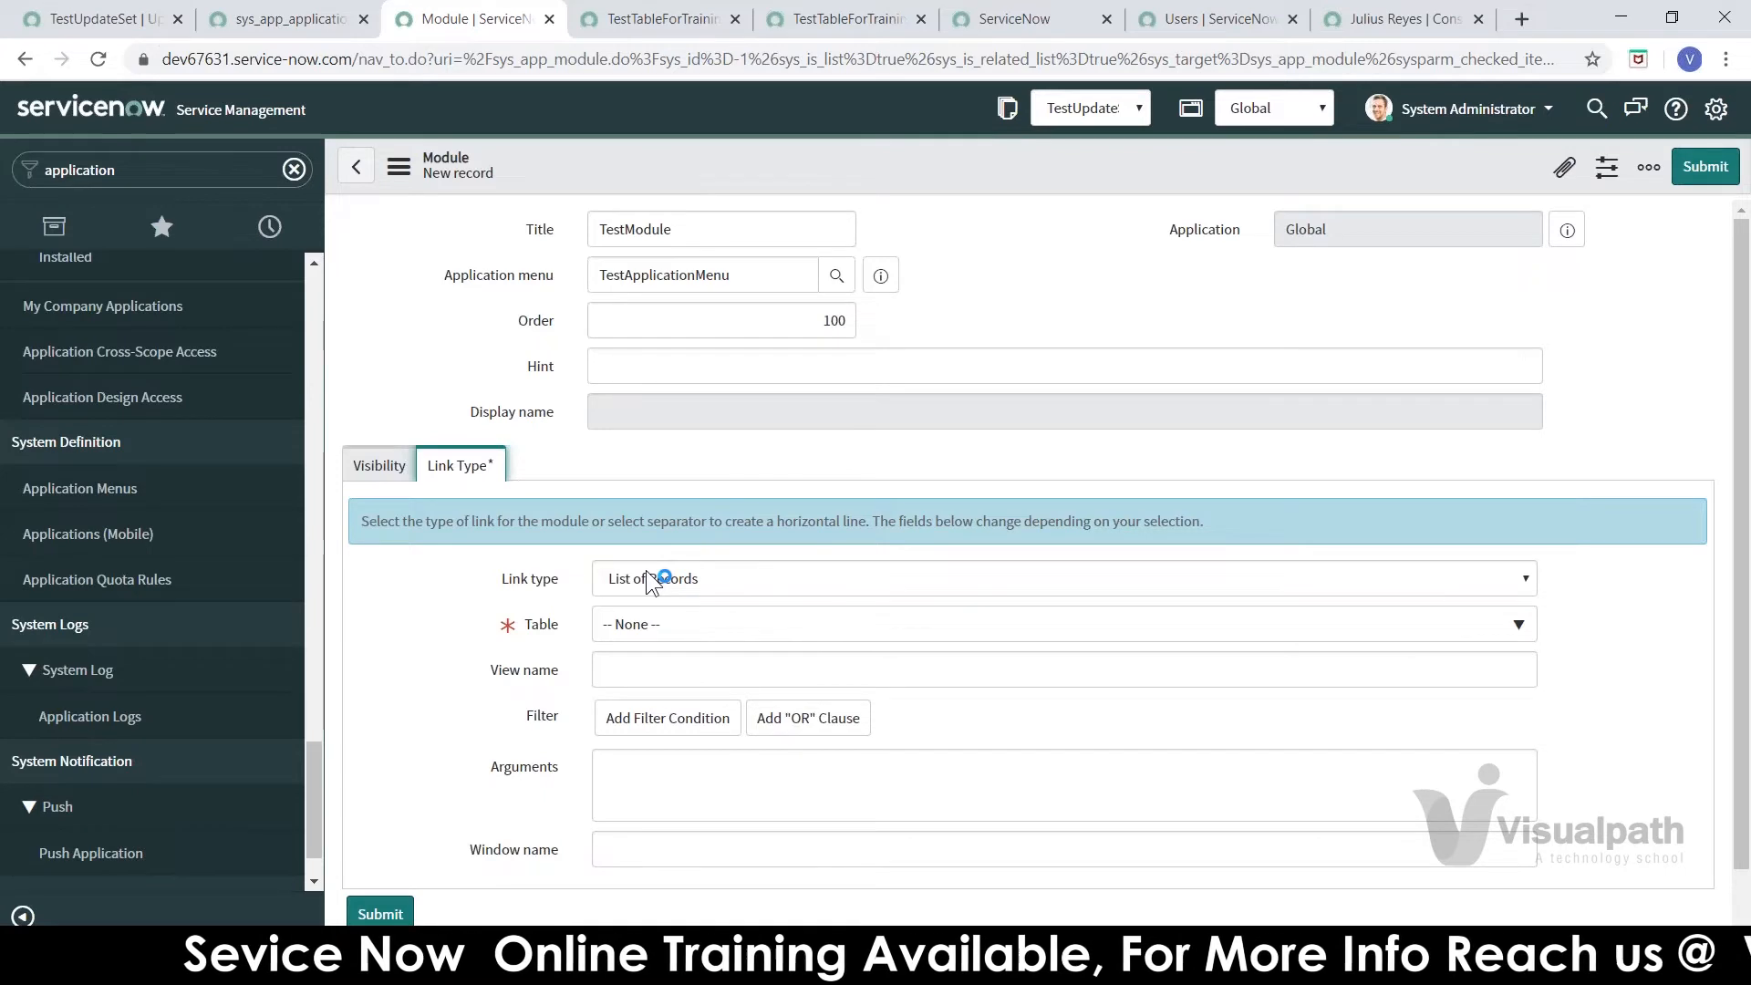
pyautogui.click(645, 570)
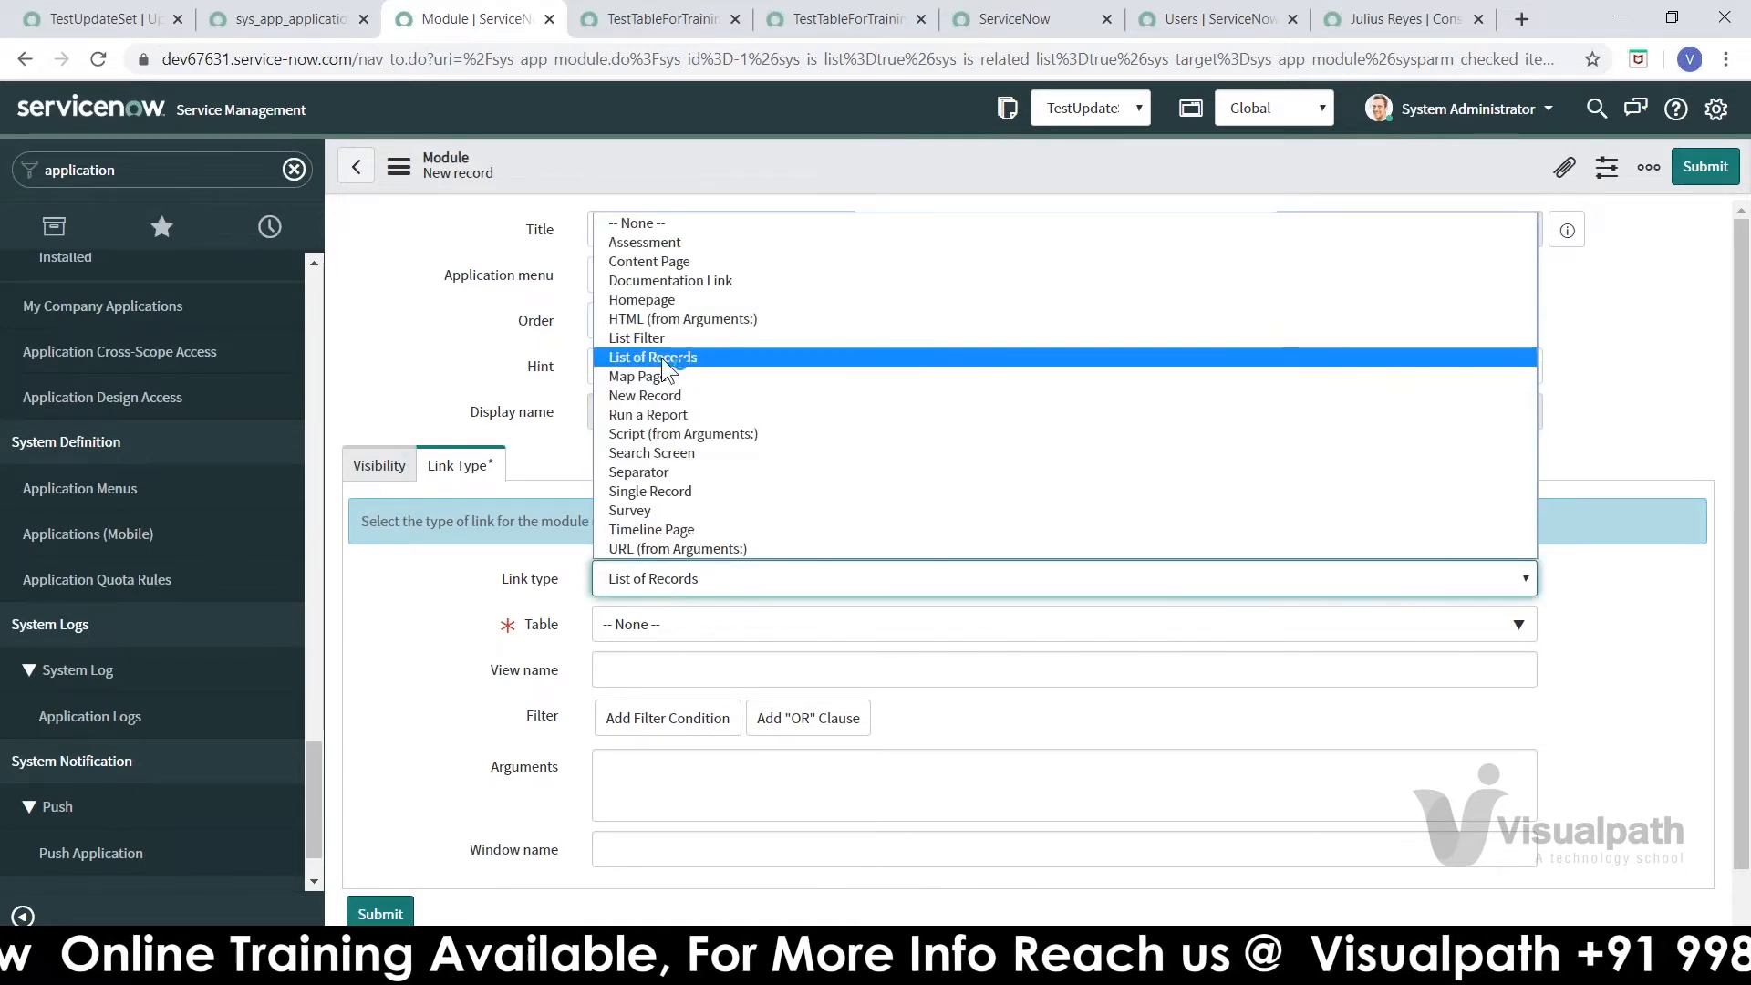
pyautogui.moveTo(467, 578); pyautogui.dragTo(700, 625)
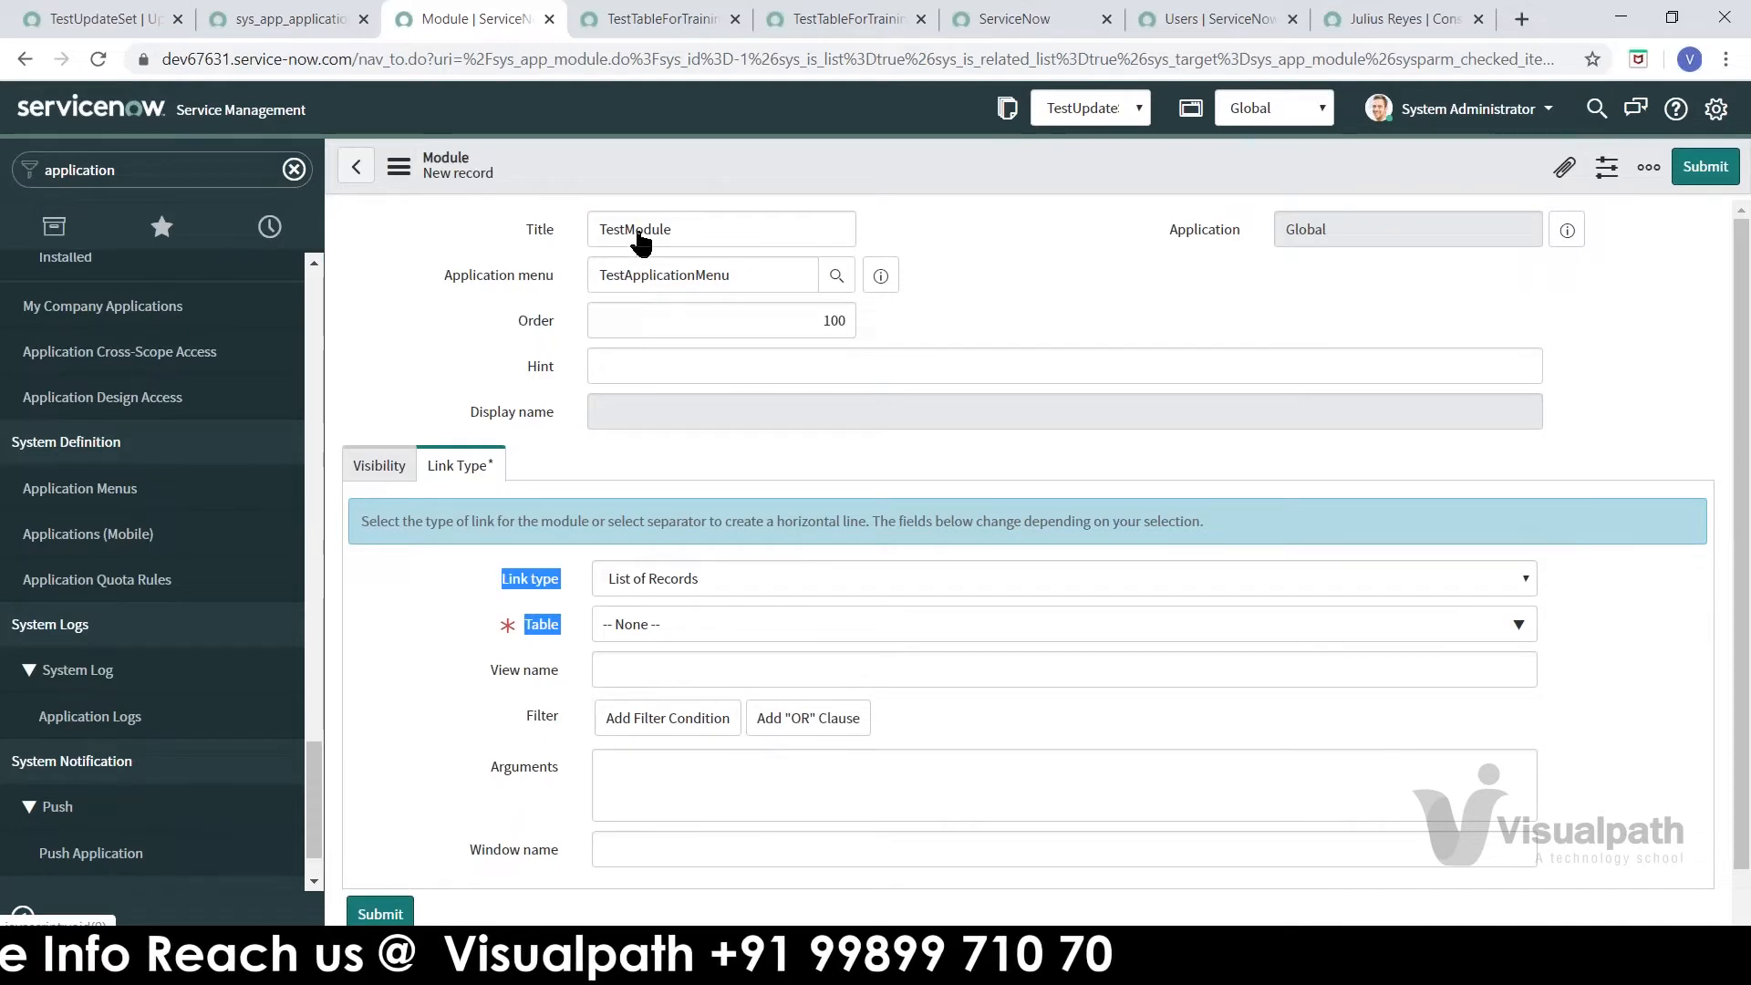
pyautogui.click(646, 624)
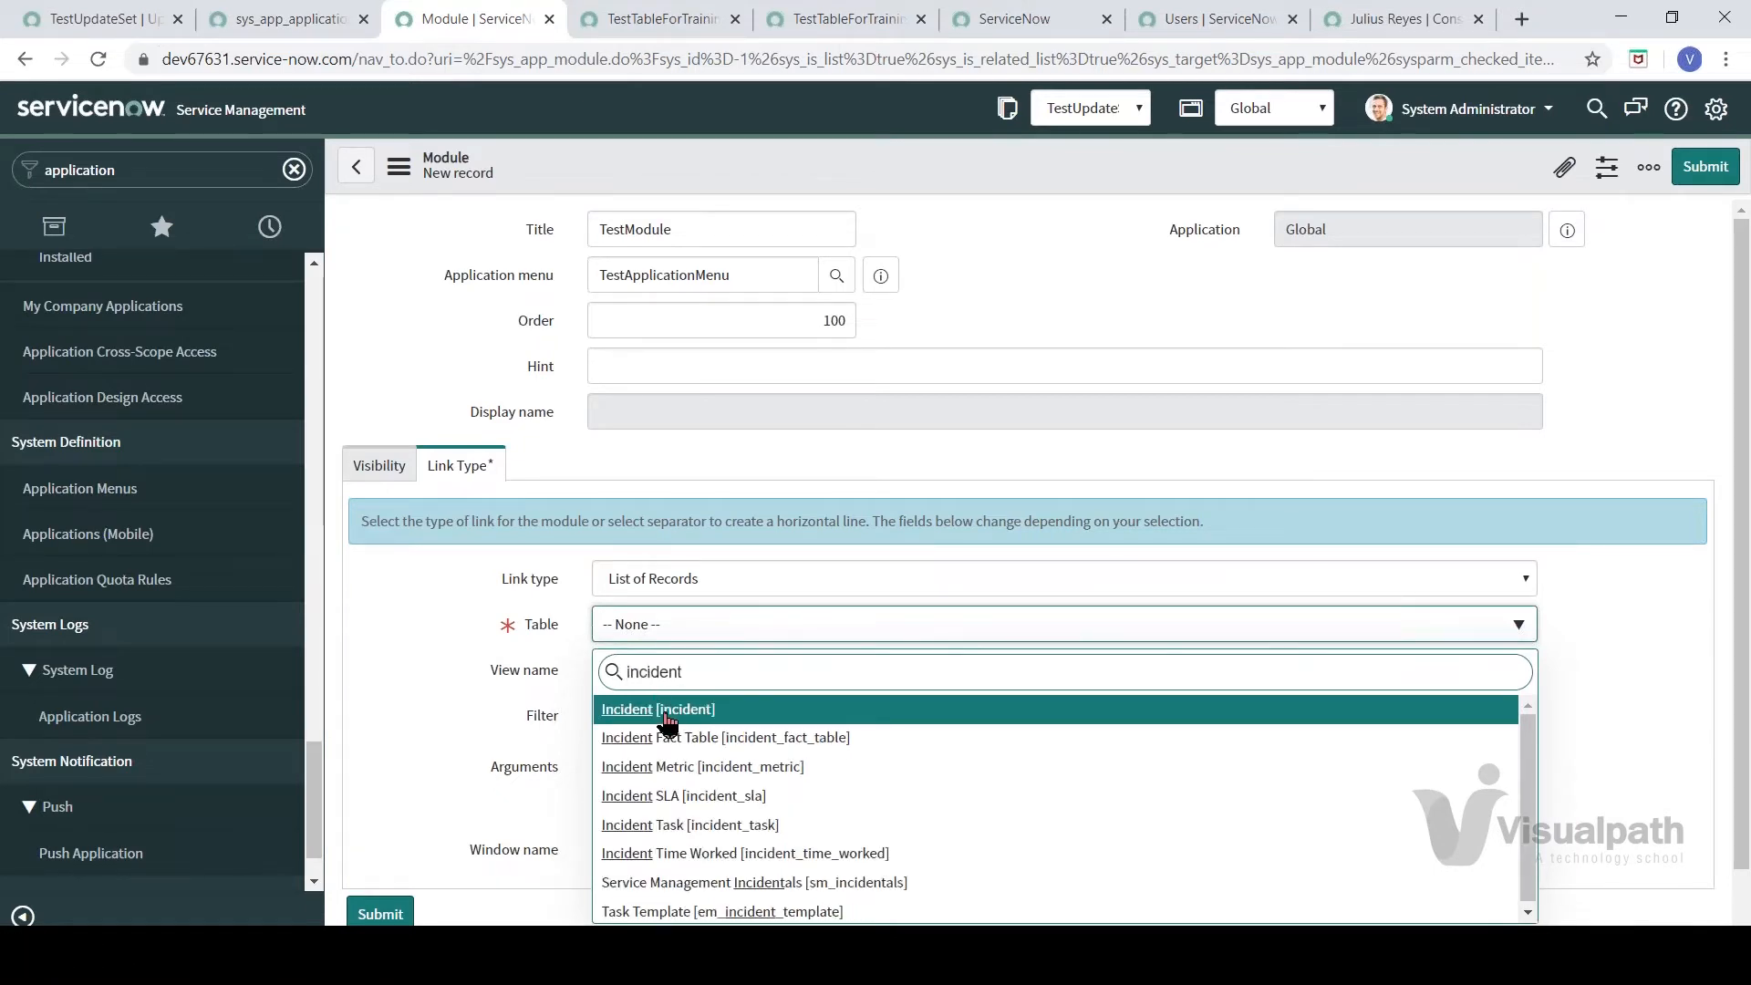
pyautogui.click(670, 724)
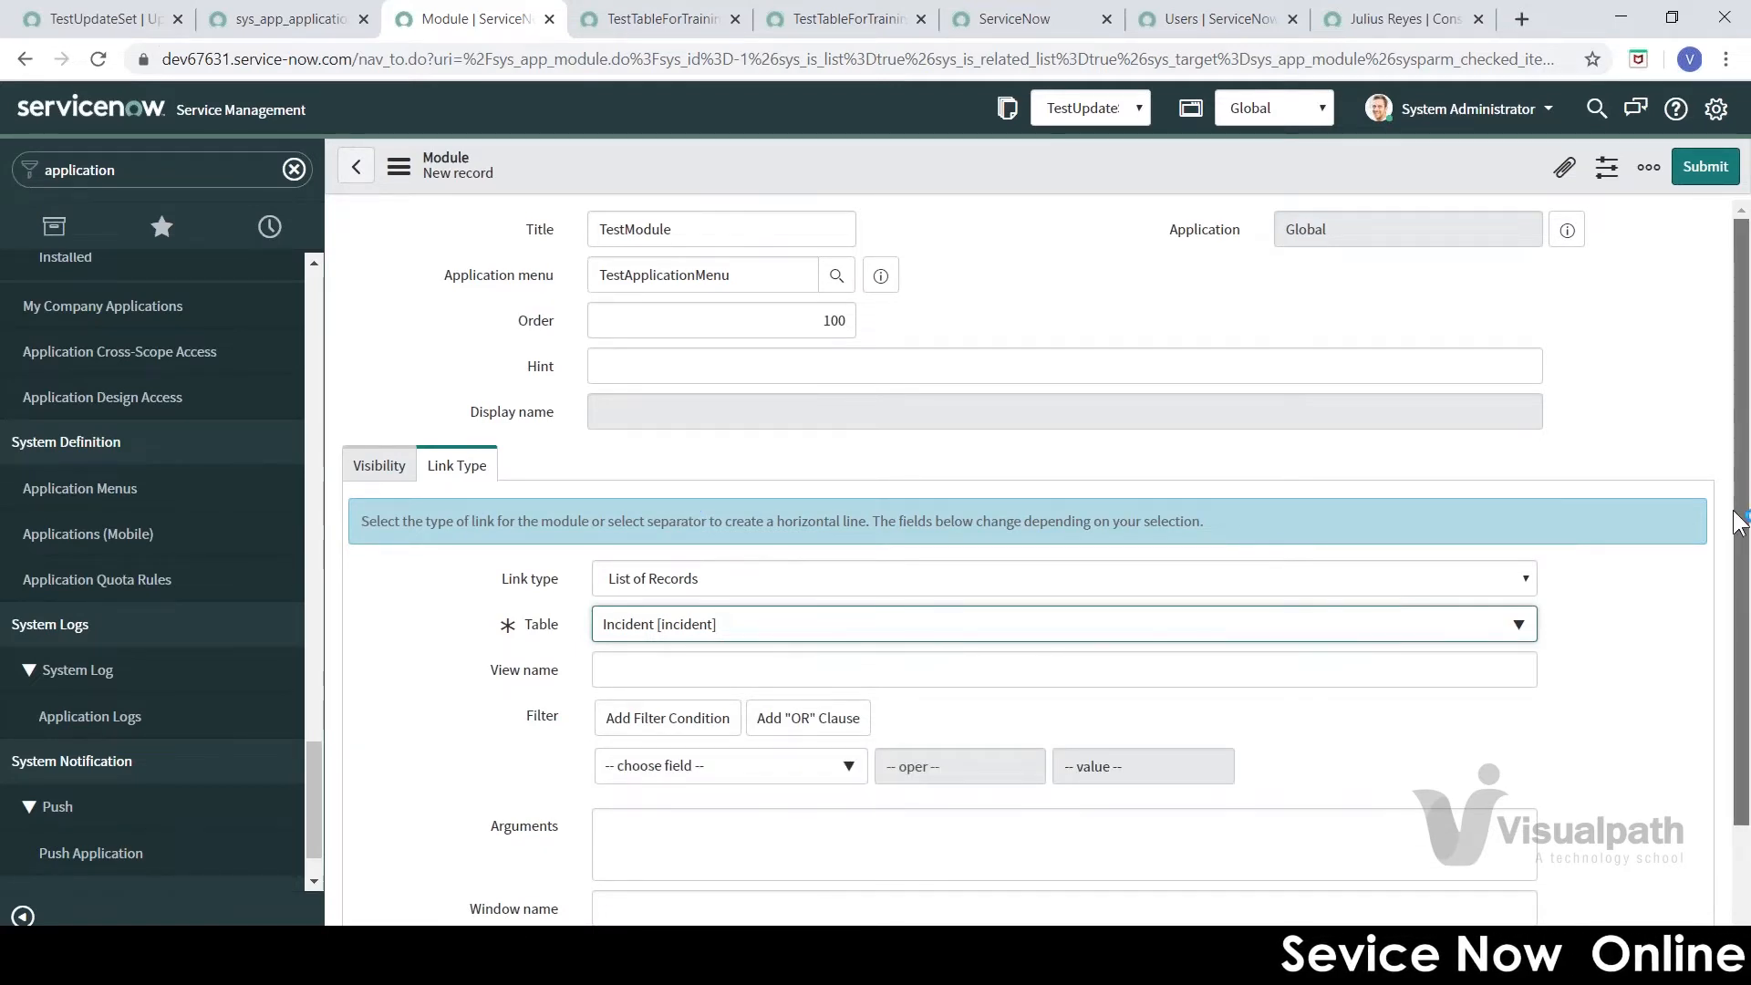
# - Look through the filter field choices, leave the filter empty, and submit TestModule
pyautogui.scroll(-2, 1737, 524)
pyautogui.click(670, 643)
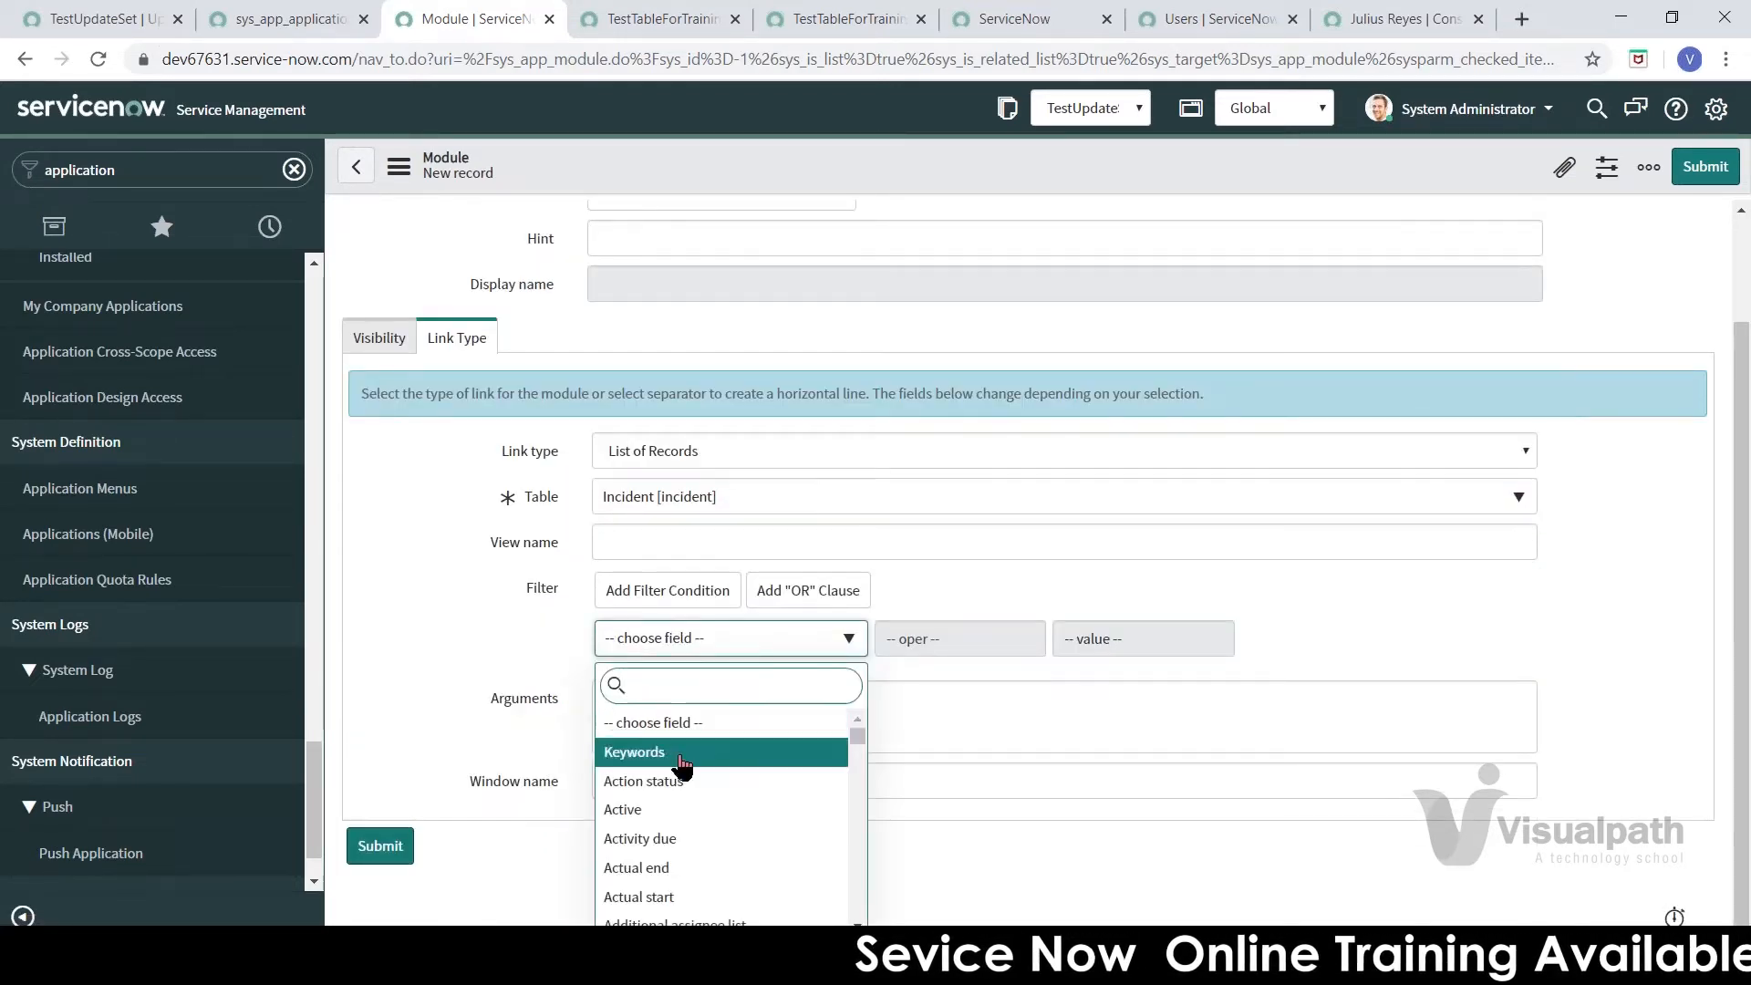
pyautogui.click(507, 668)
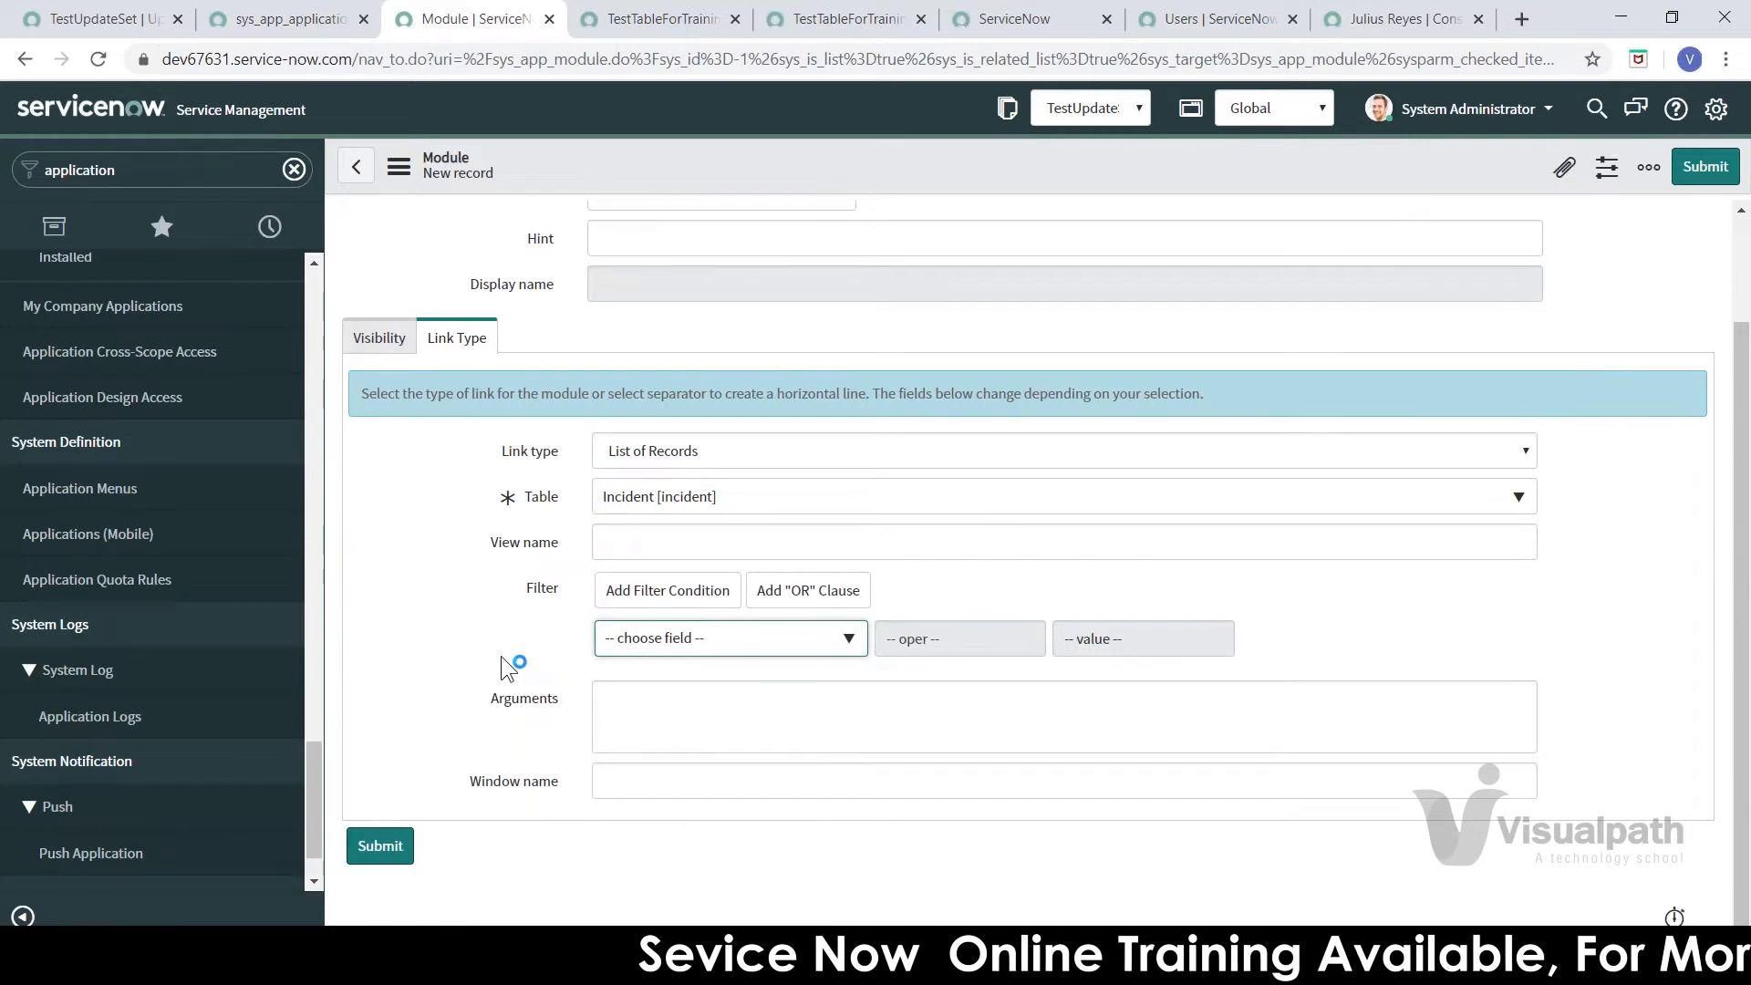
pyautogui.click(383, 845)
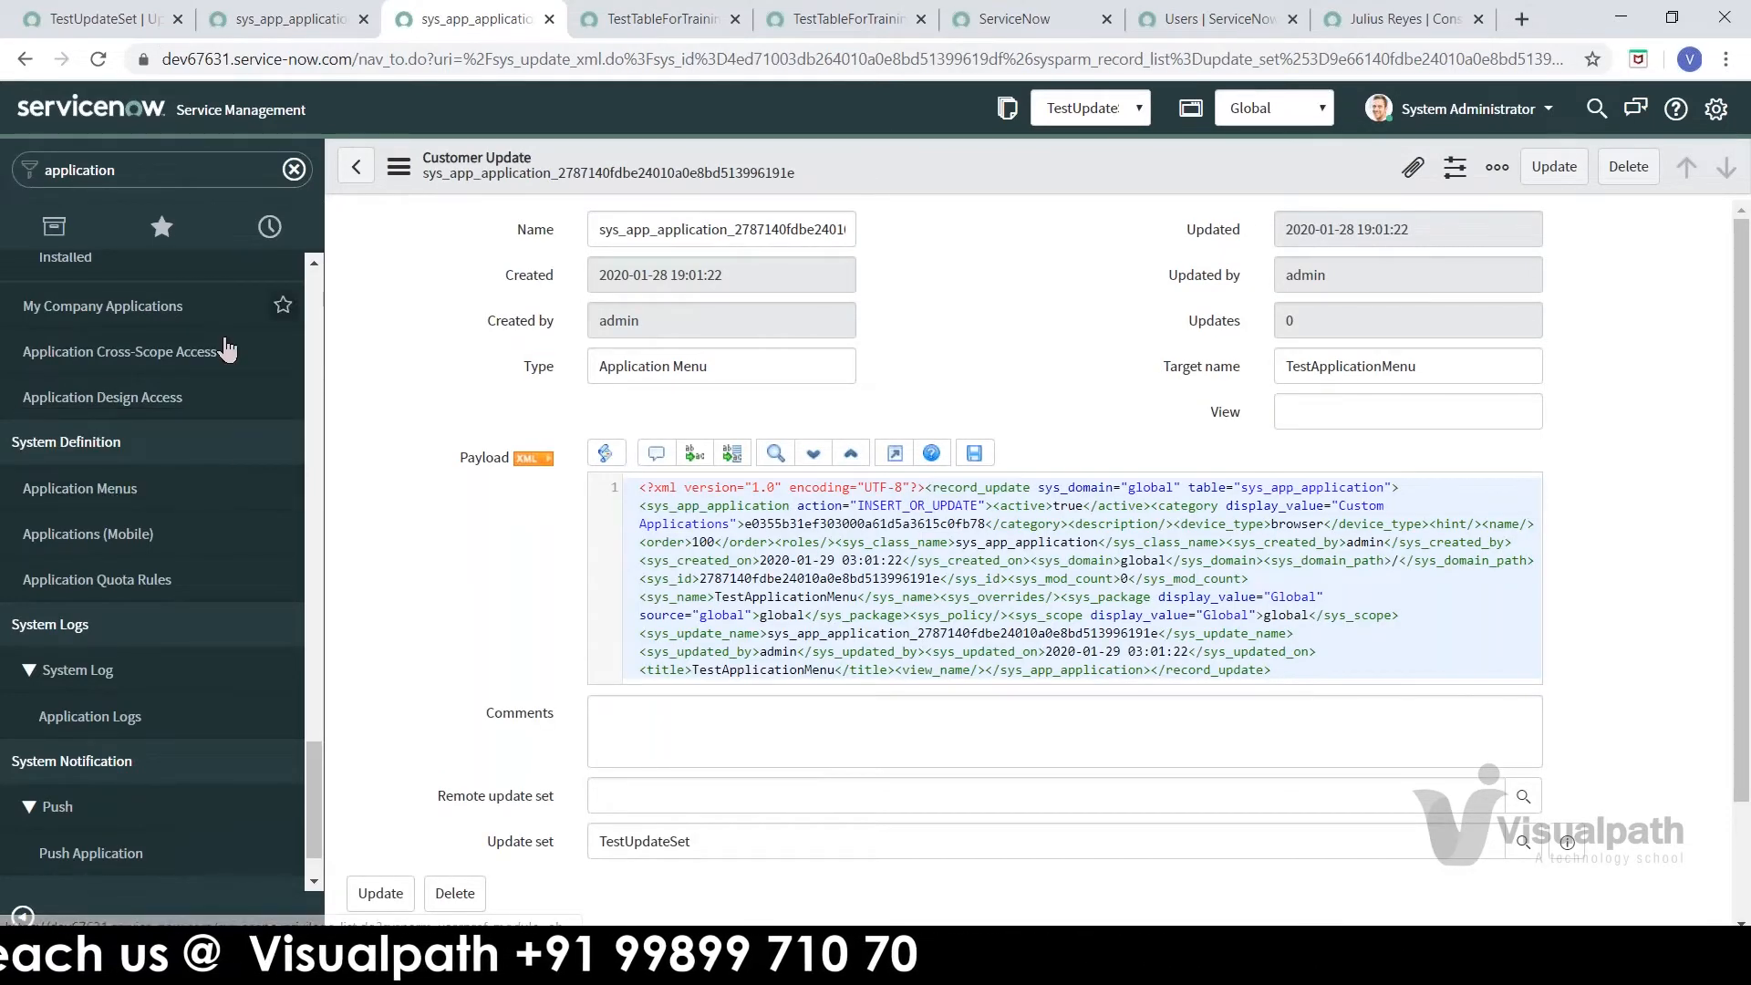
# - Open the TestApplicationMenu record from the application menus list and go to its related modules
pyautogui.scroll(1, 108, 493)
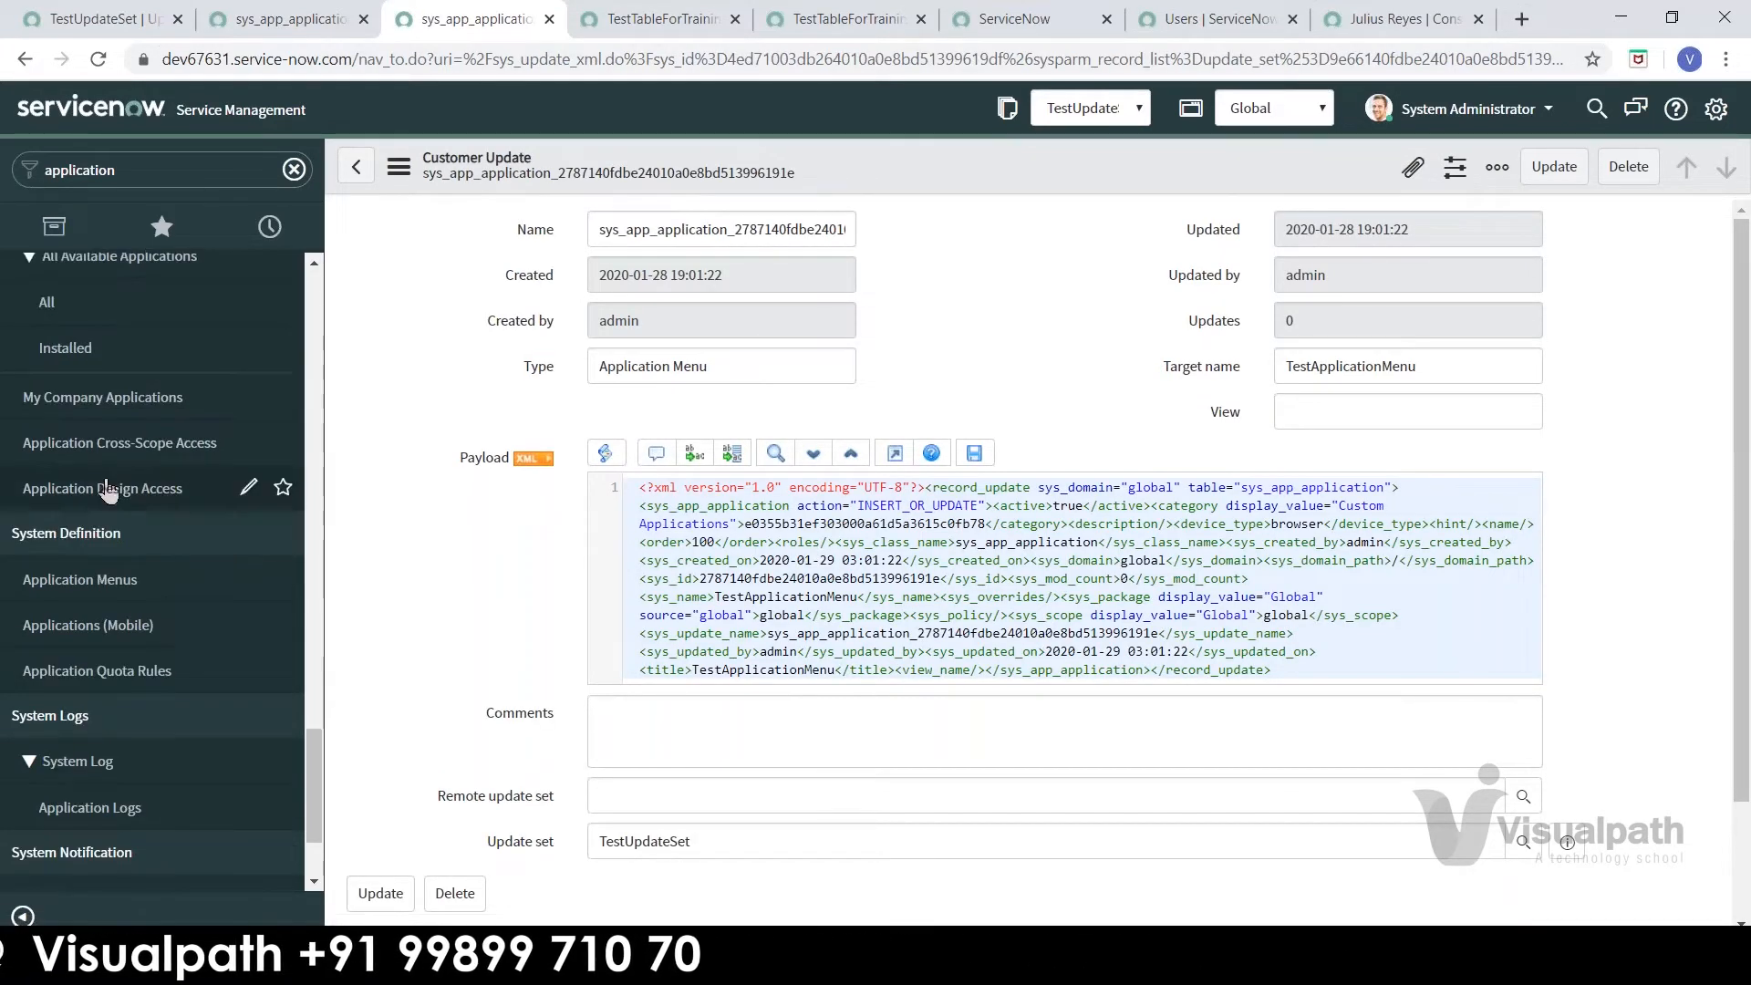
pyautogui.click(83, 594)
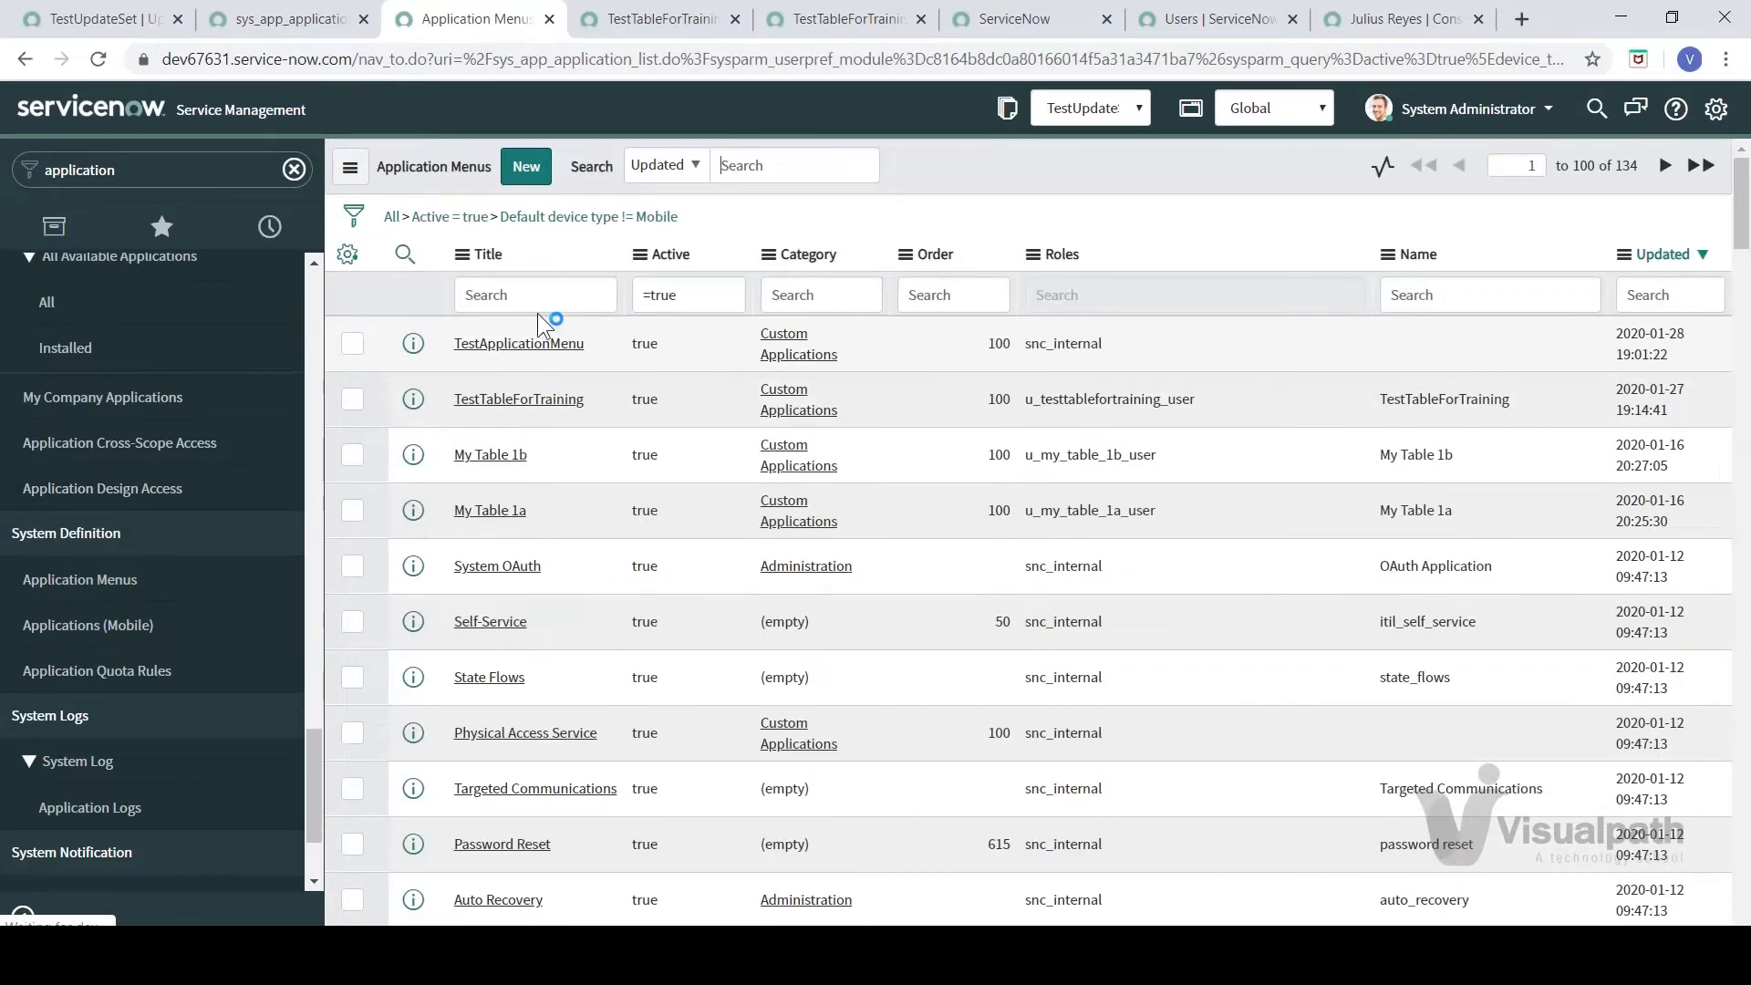
pyautogui.click(538, 344)
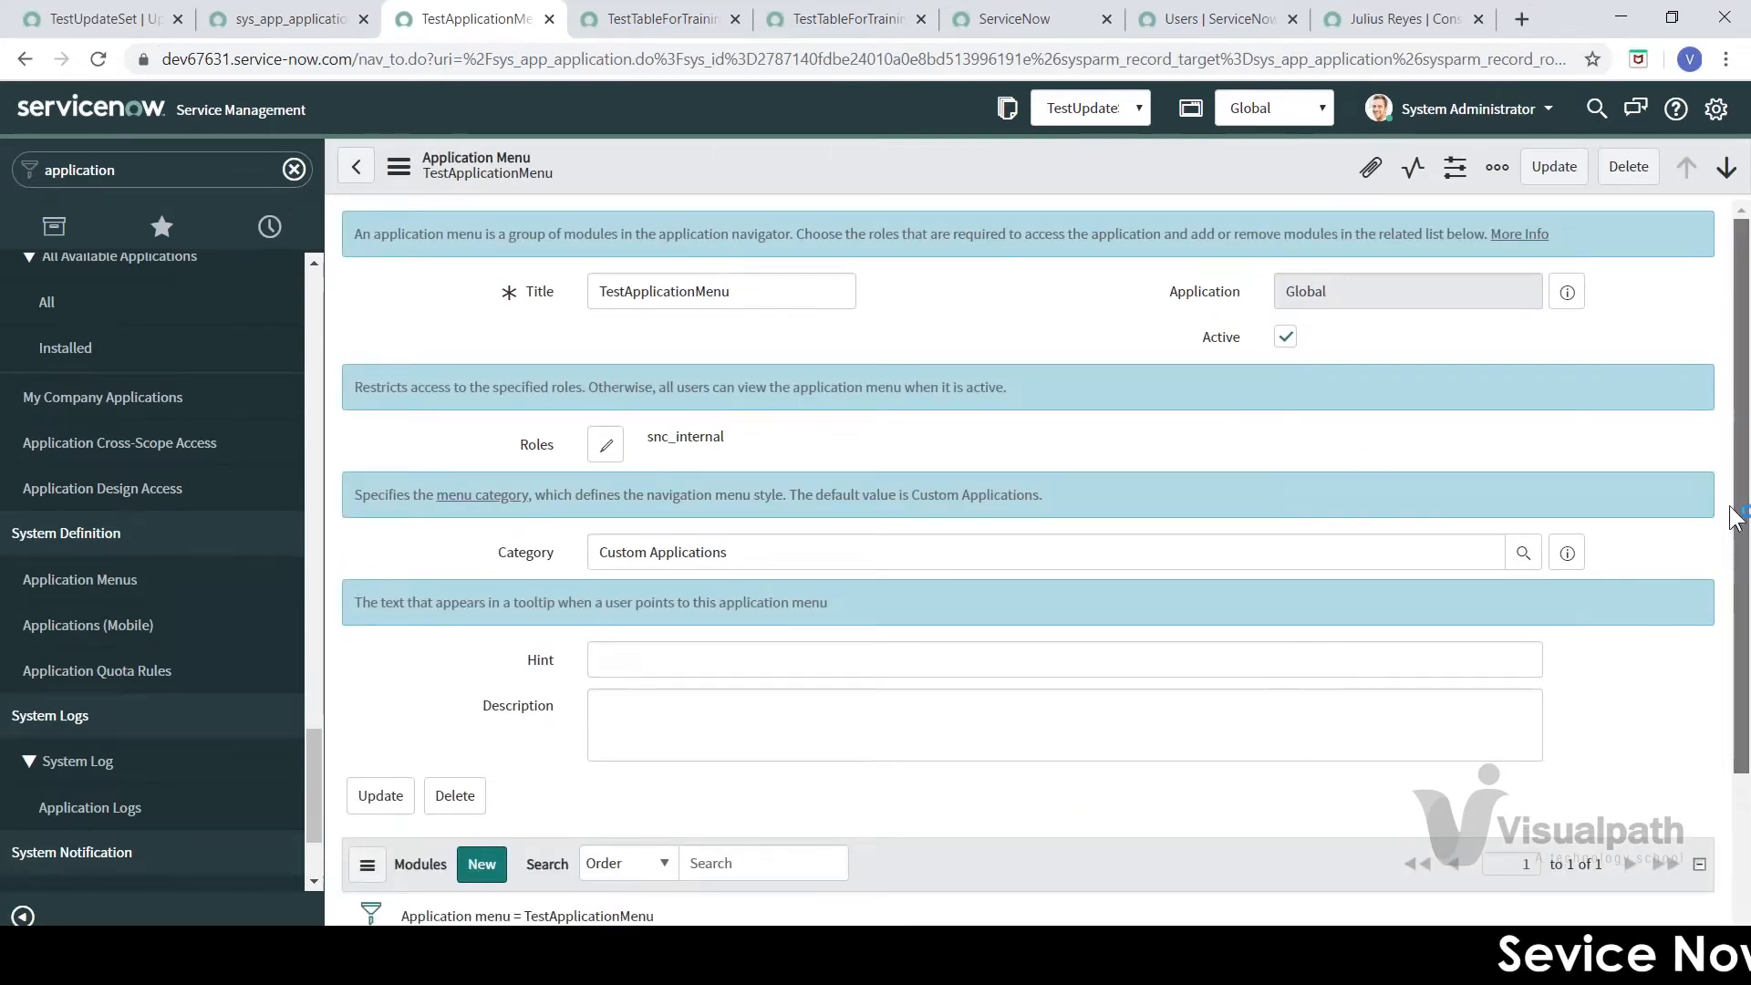
pyautogui.scroll(-2, 517, 730)
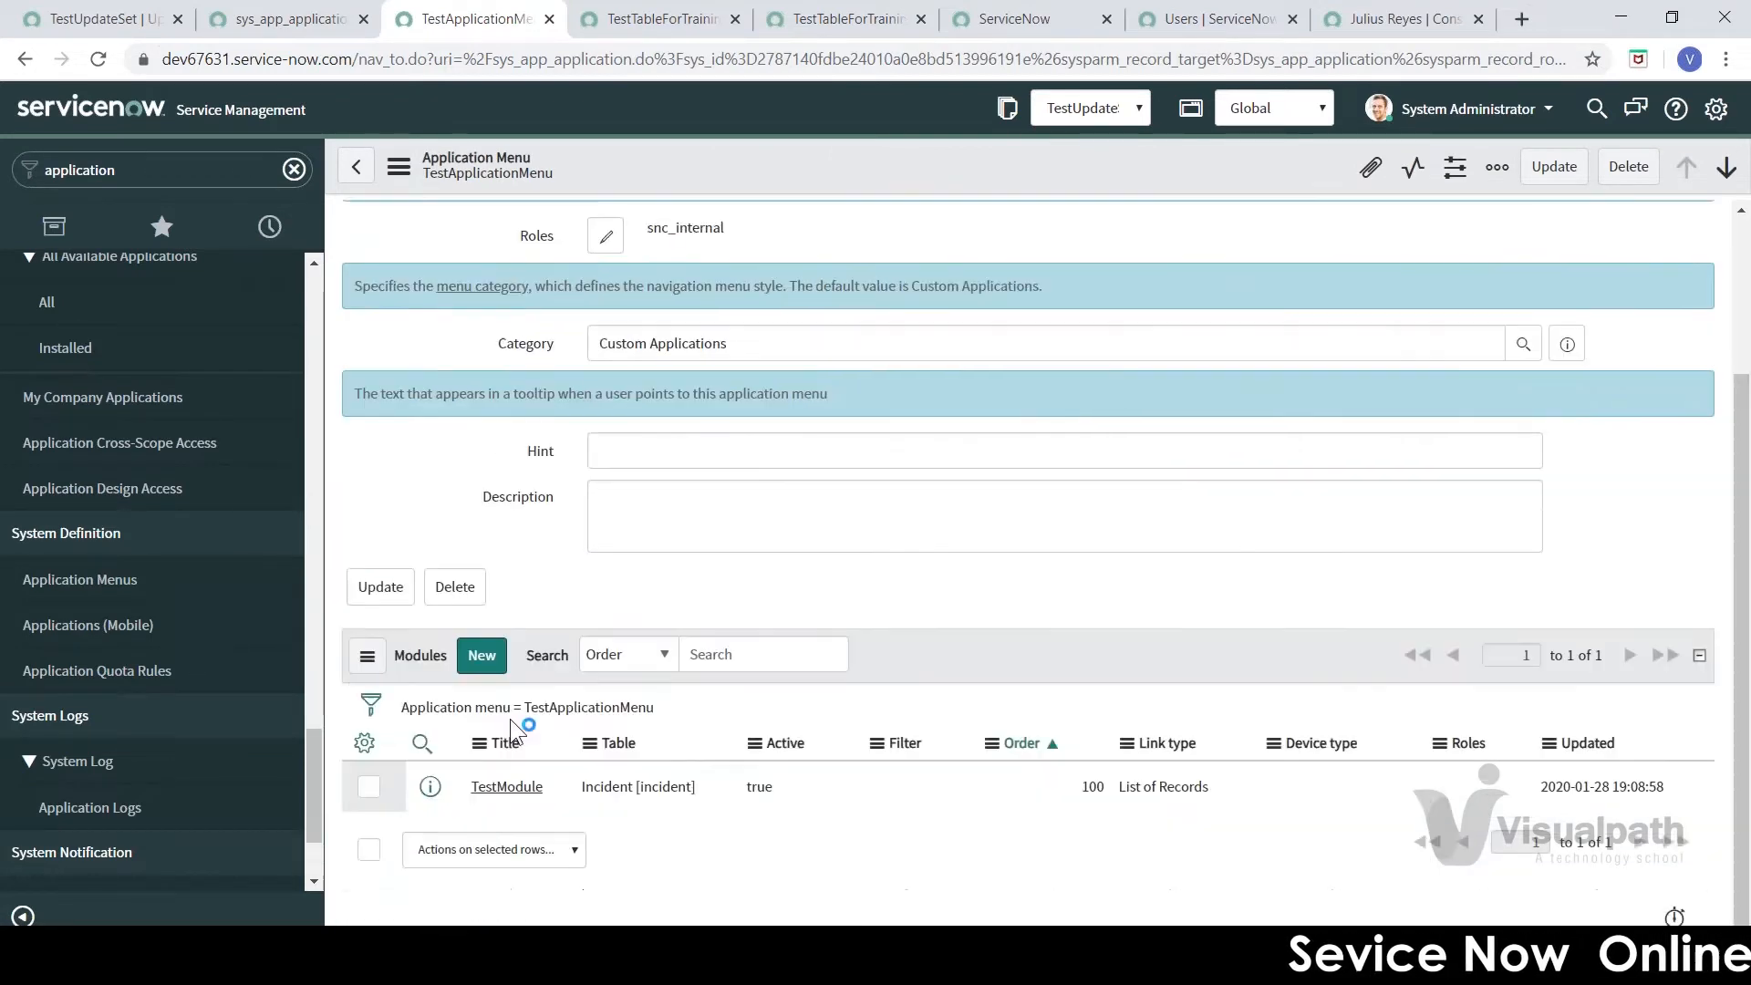
# - Start a new module under TestApplicationMenu titled TestModule1 with order 200
pyautogui.click(484, 655)
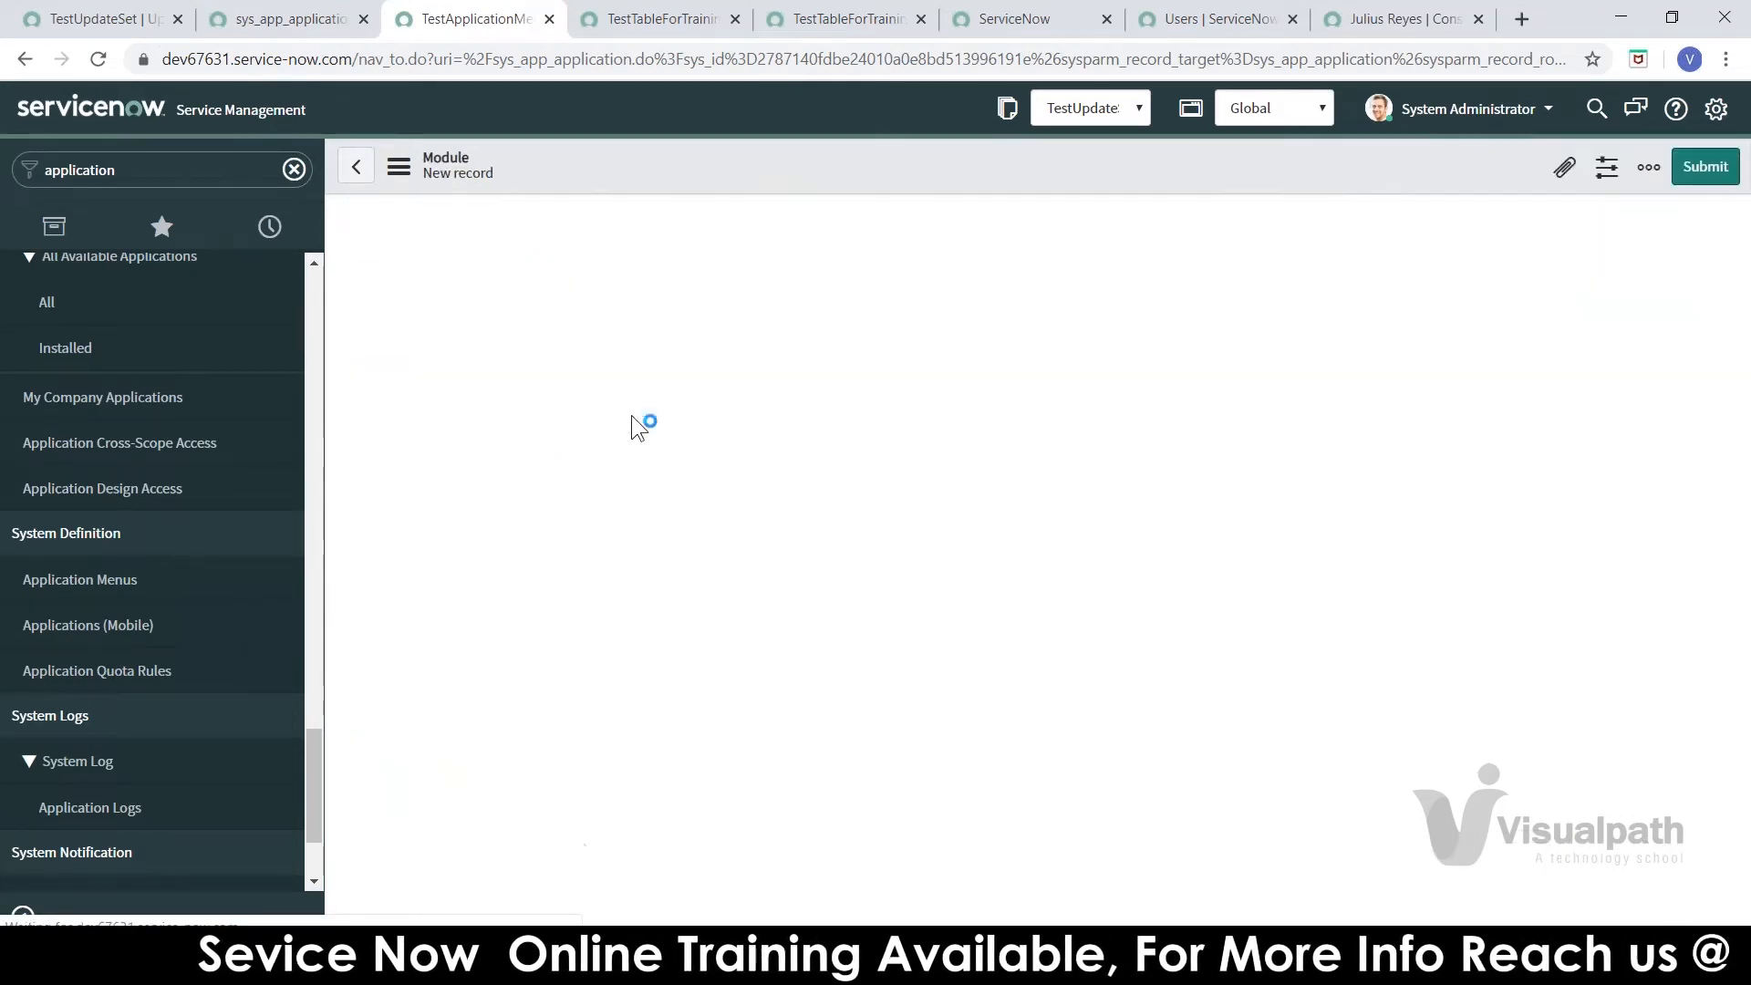
pyautogui.click(640, 233)
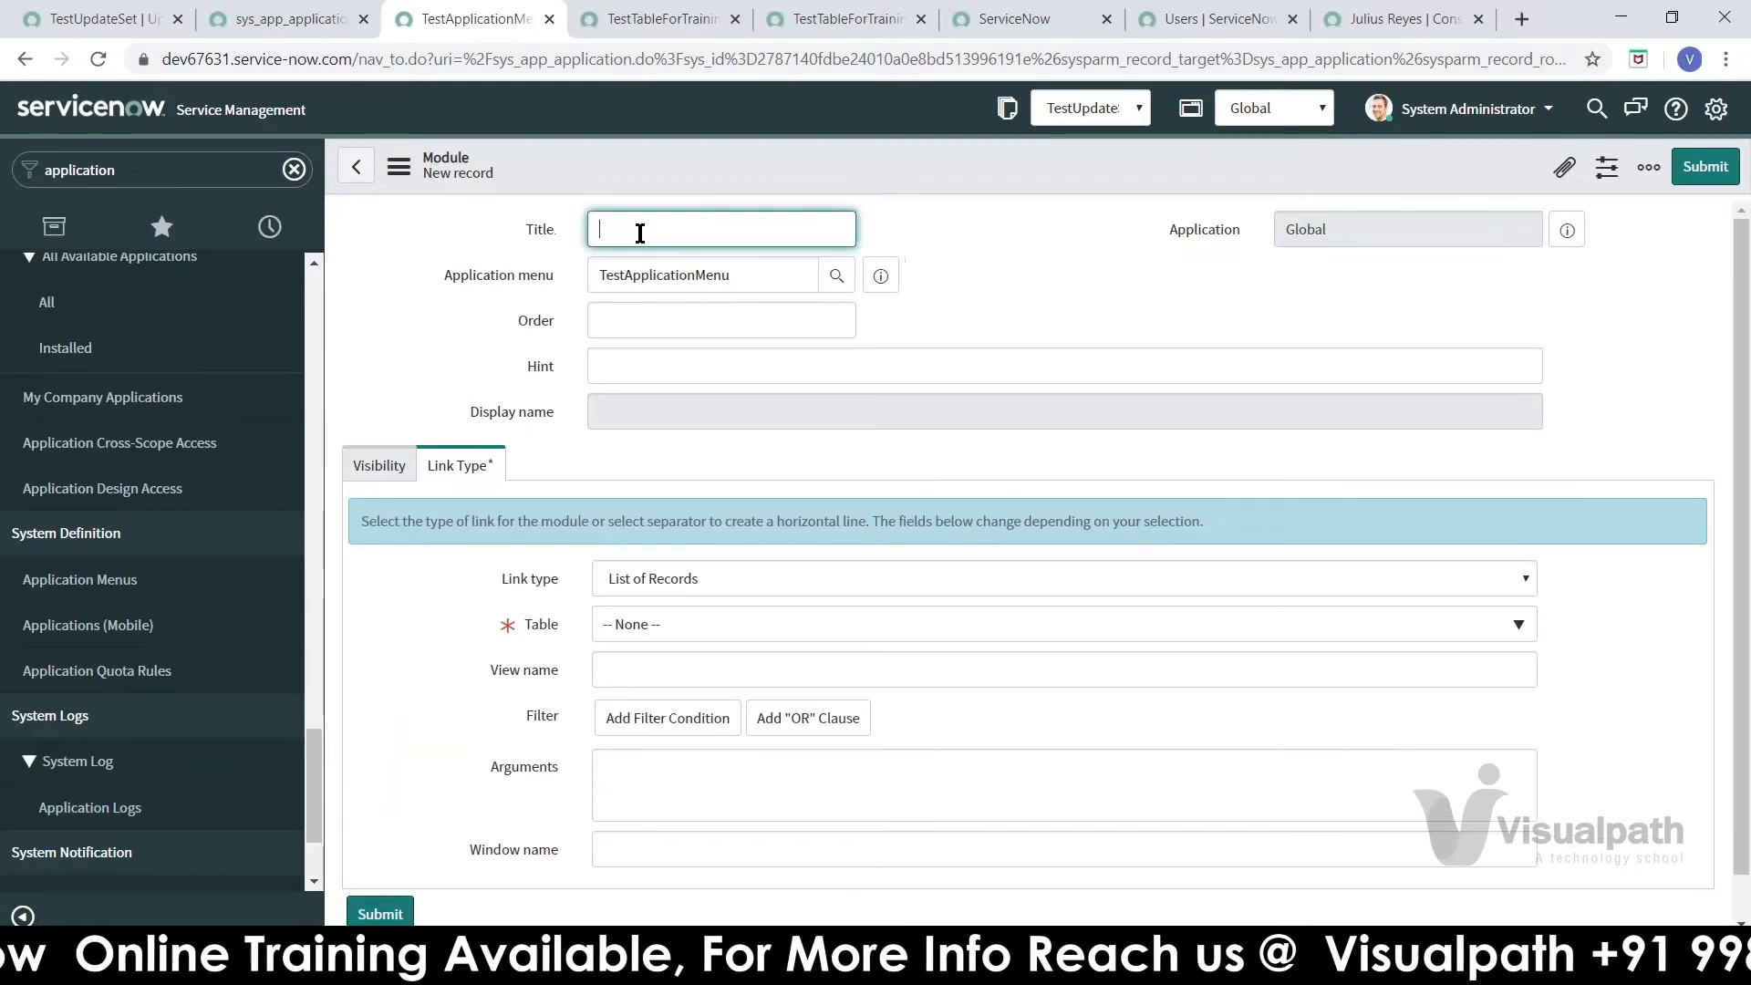
pyautogui.write('TestM')
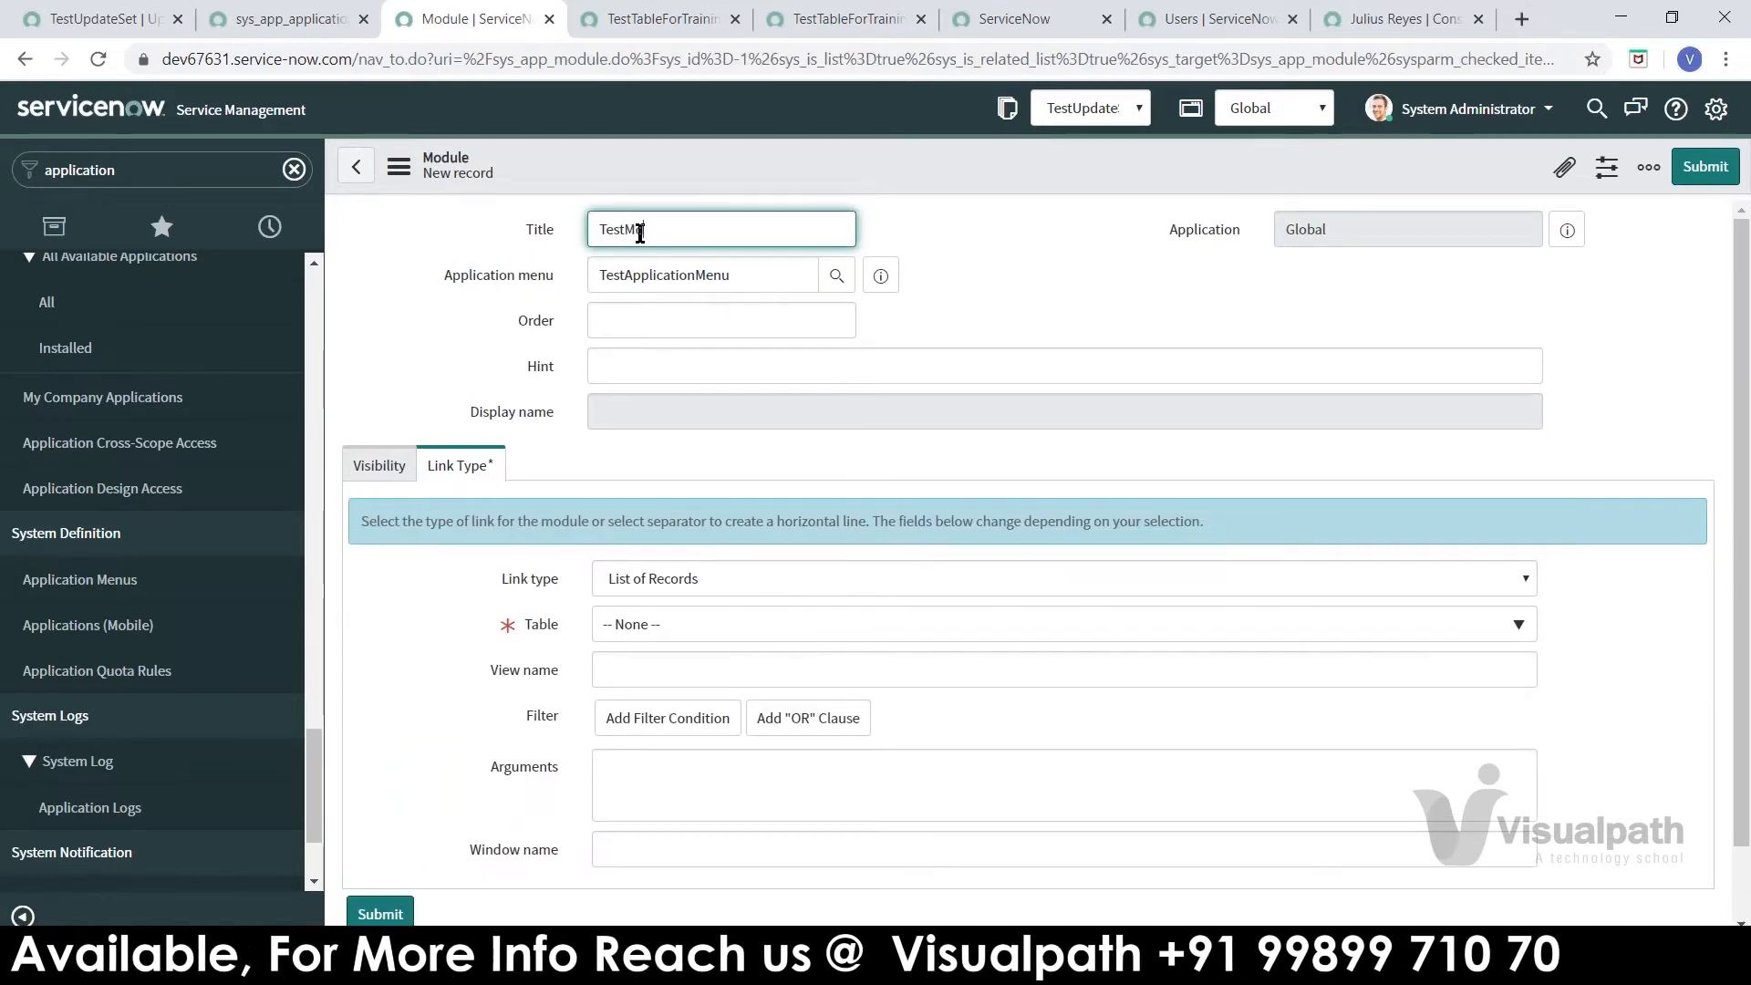
pyautogui.write('odule1')
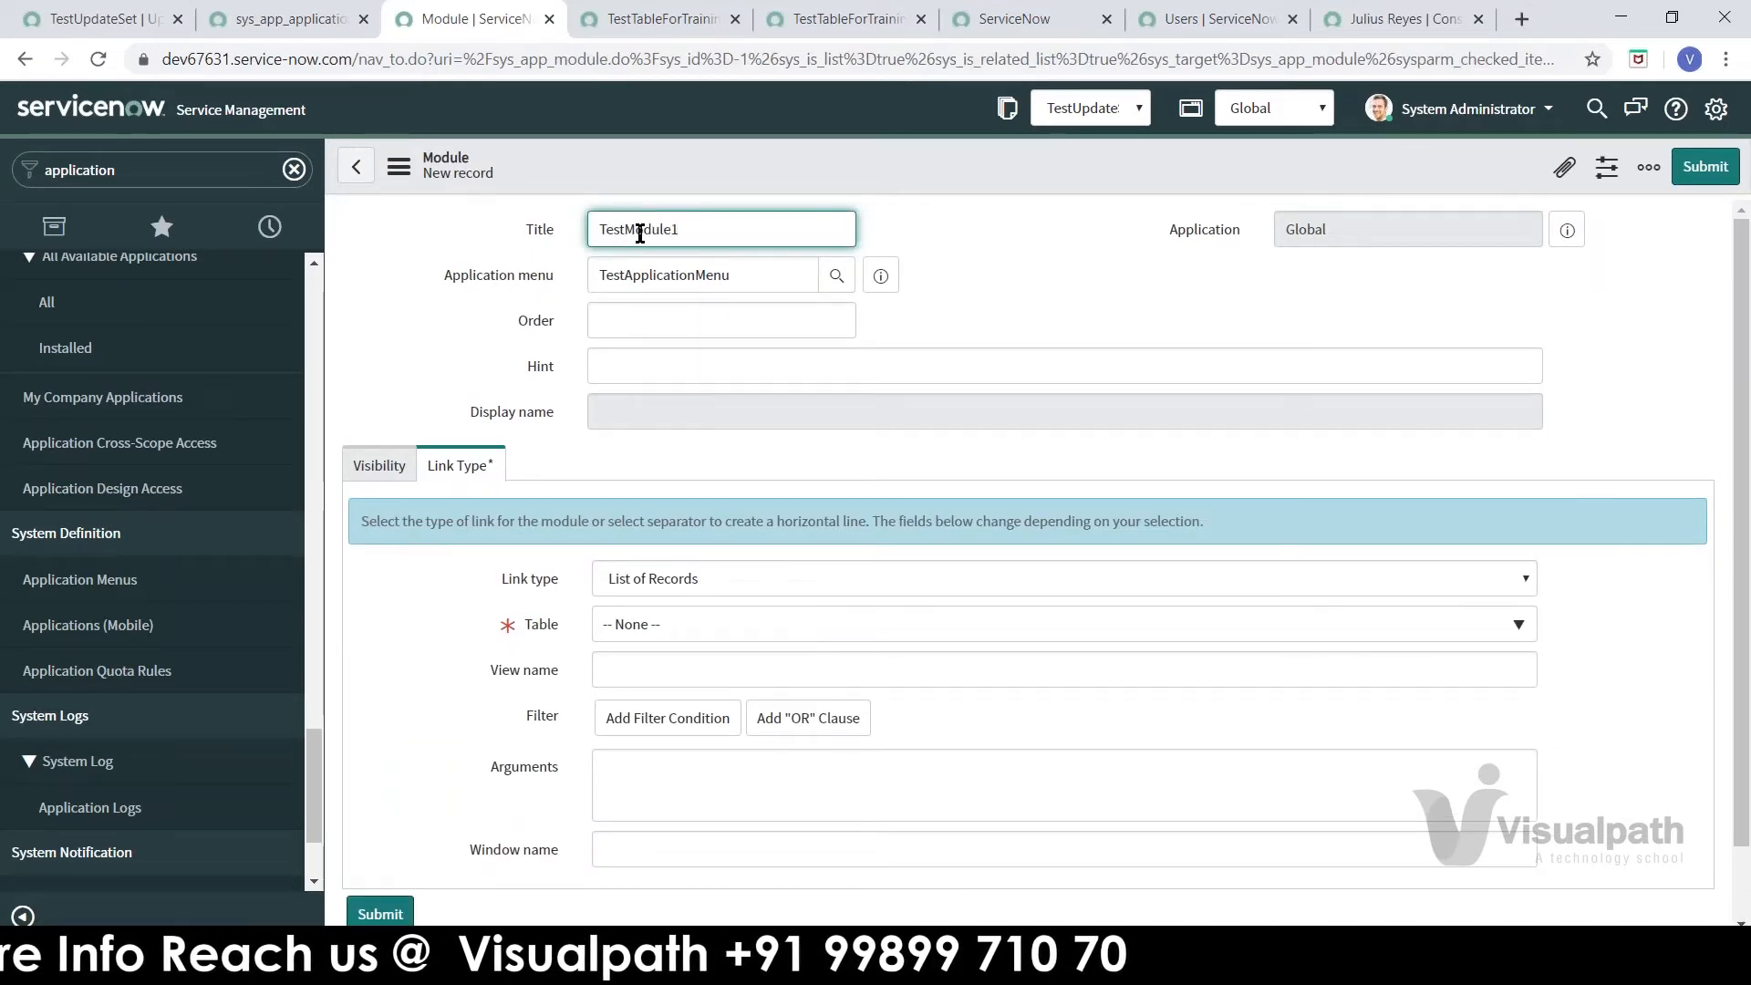
pyautogui.click(832, 324)
pyautogui.write('200')
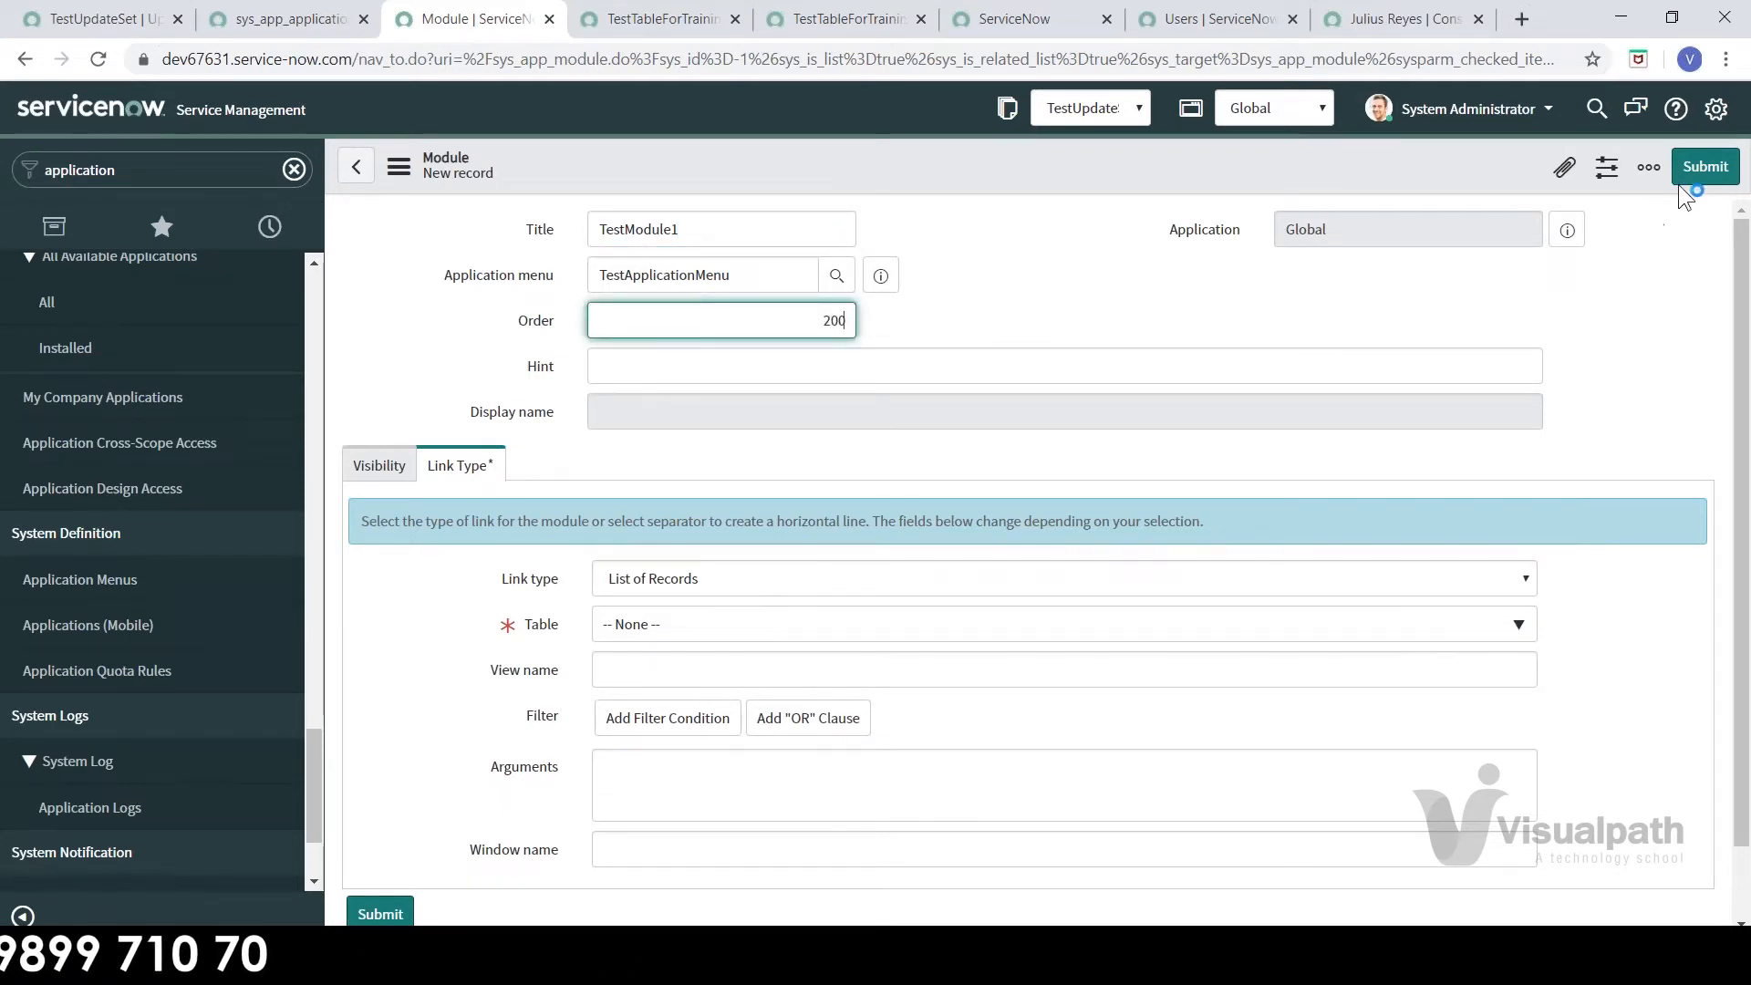
# - Link TestModule1 to a list of records from the User [sys_user] table and submit it
pyautogui.click(1694, 174)
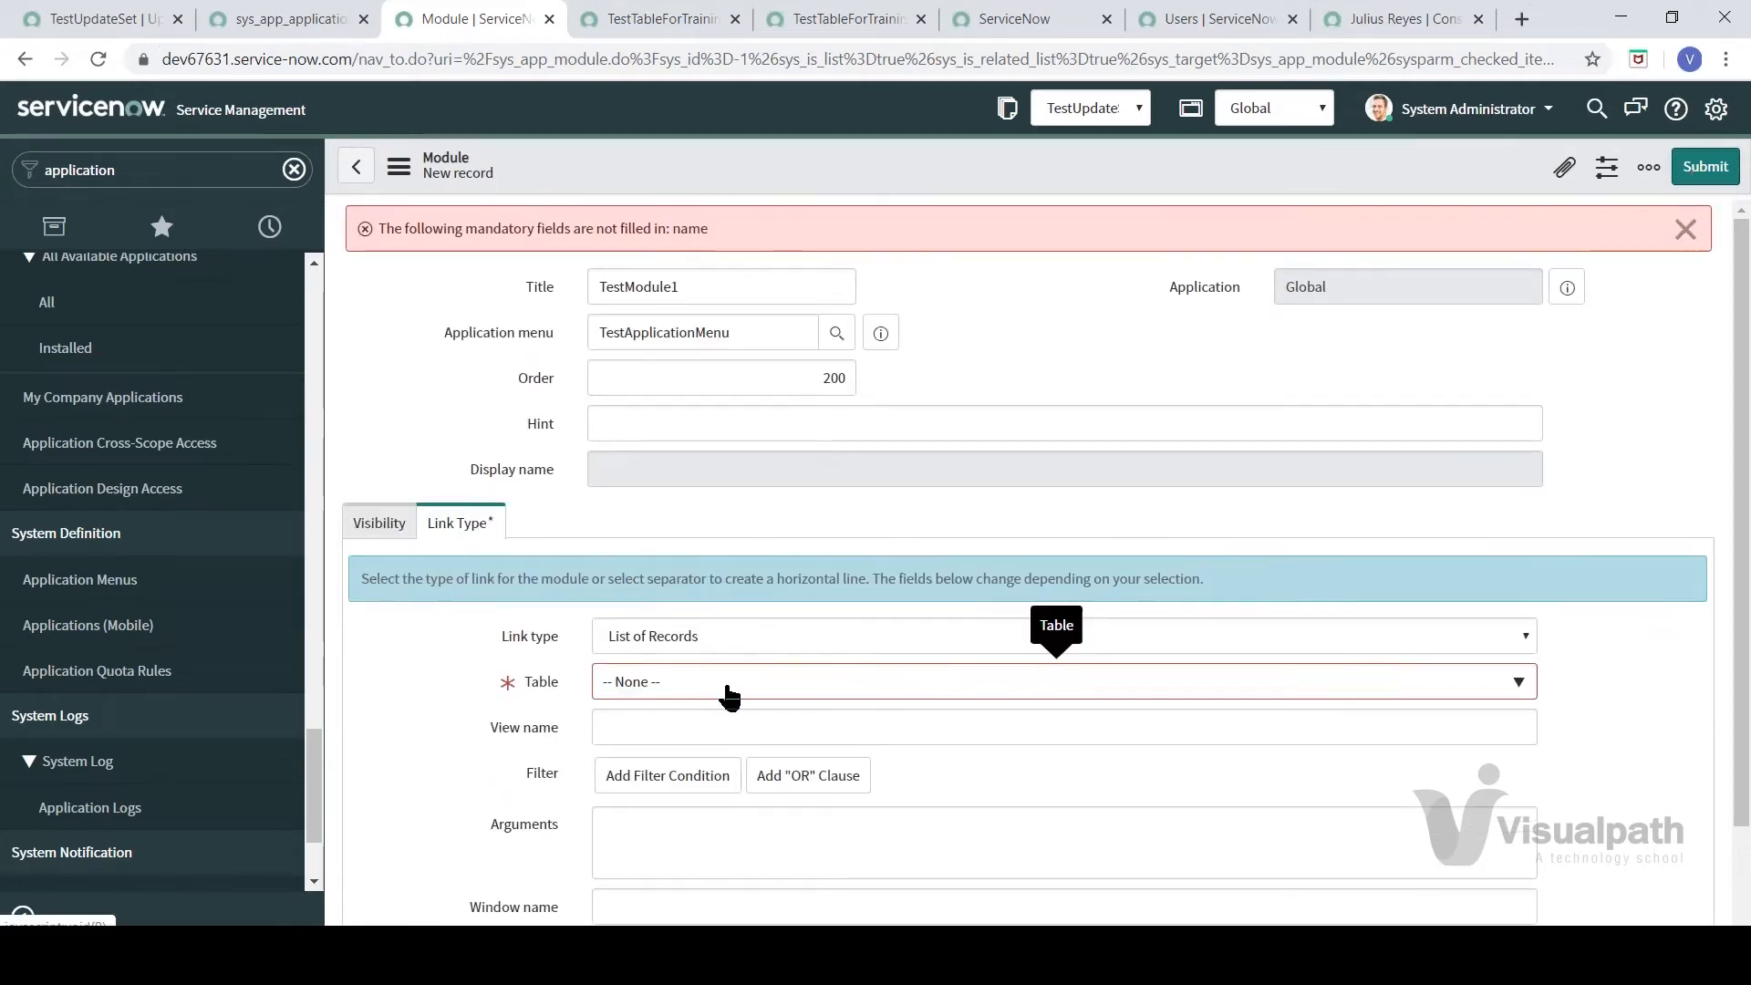
pyautogui.click(691, 649)
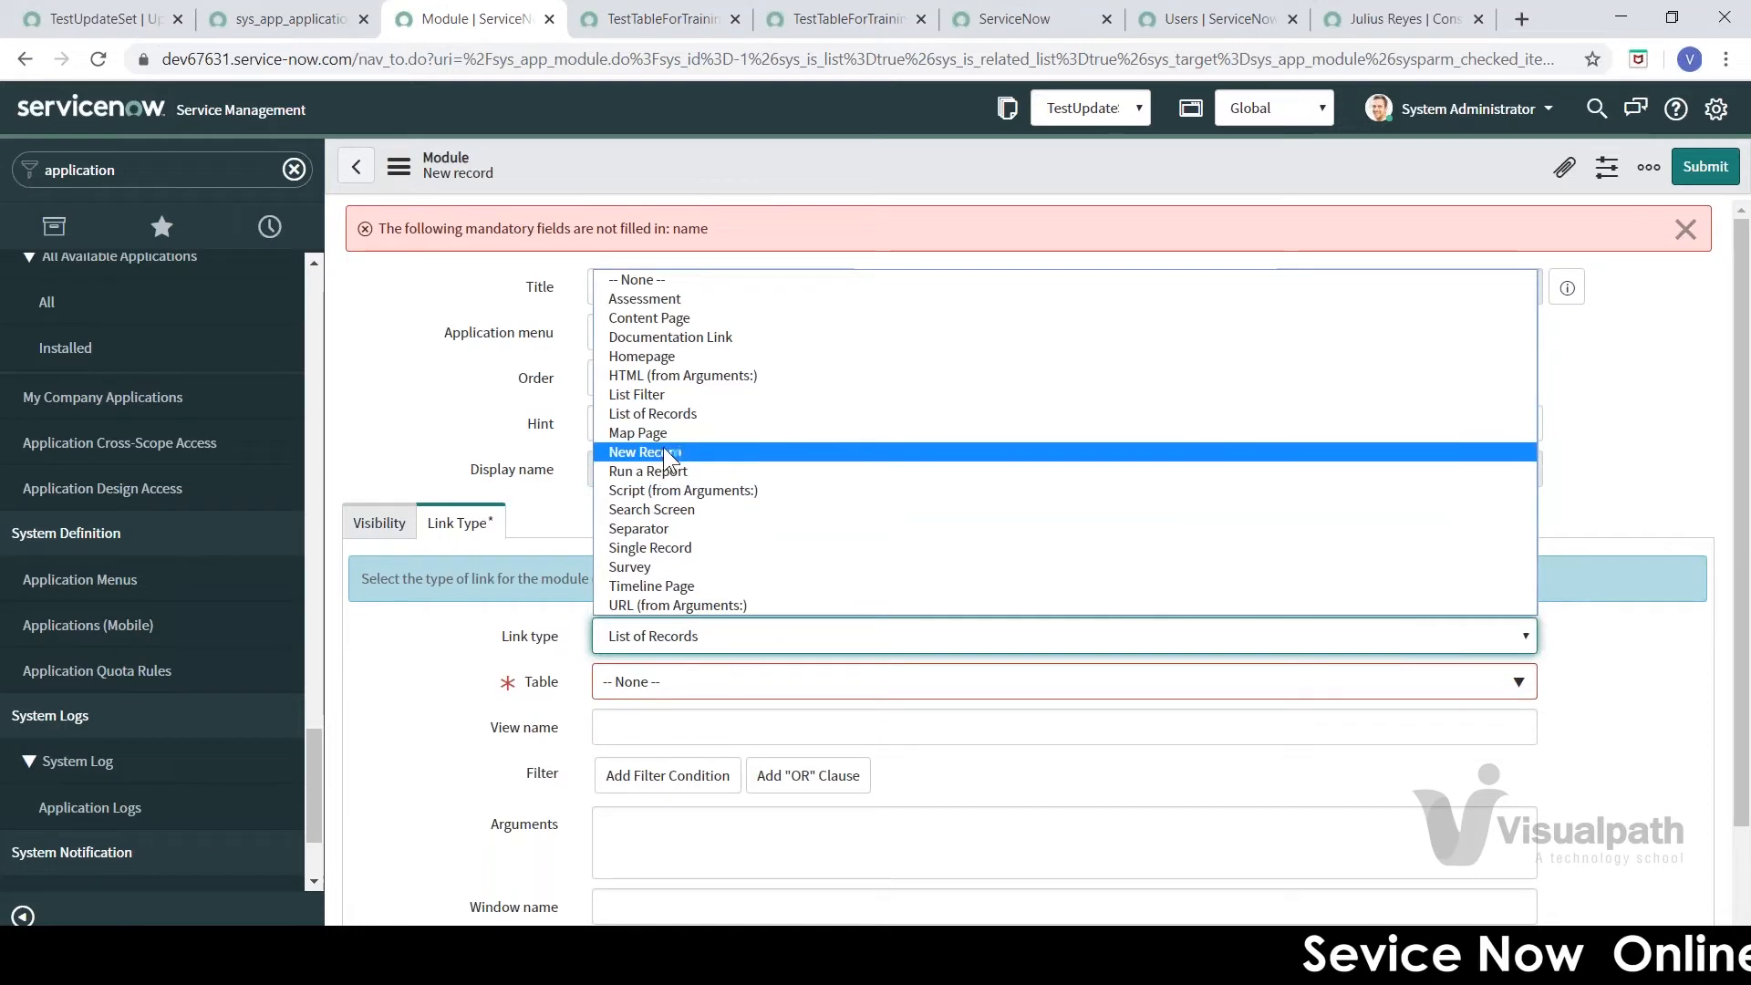
pyautogui.click(411, 402)
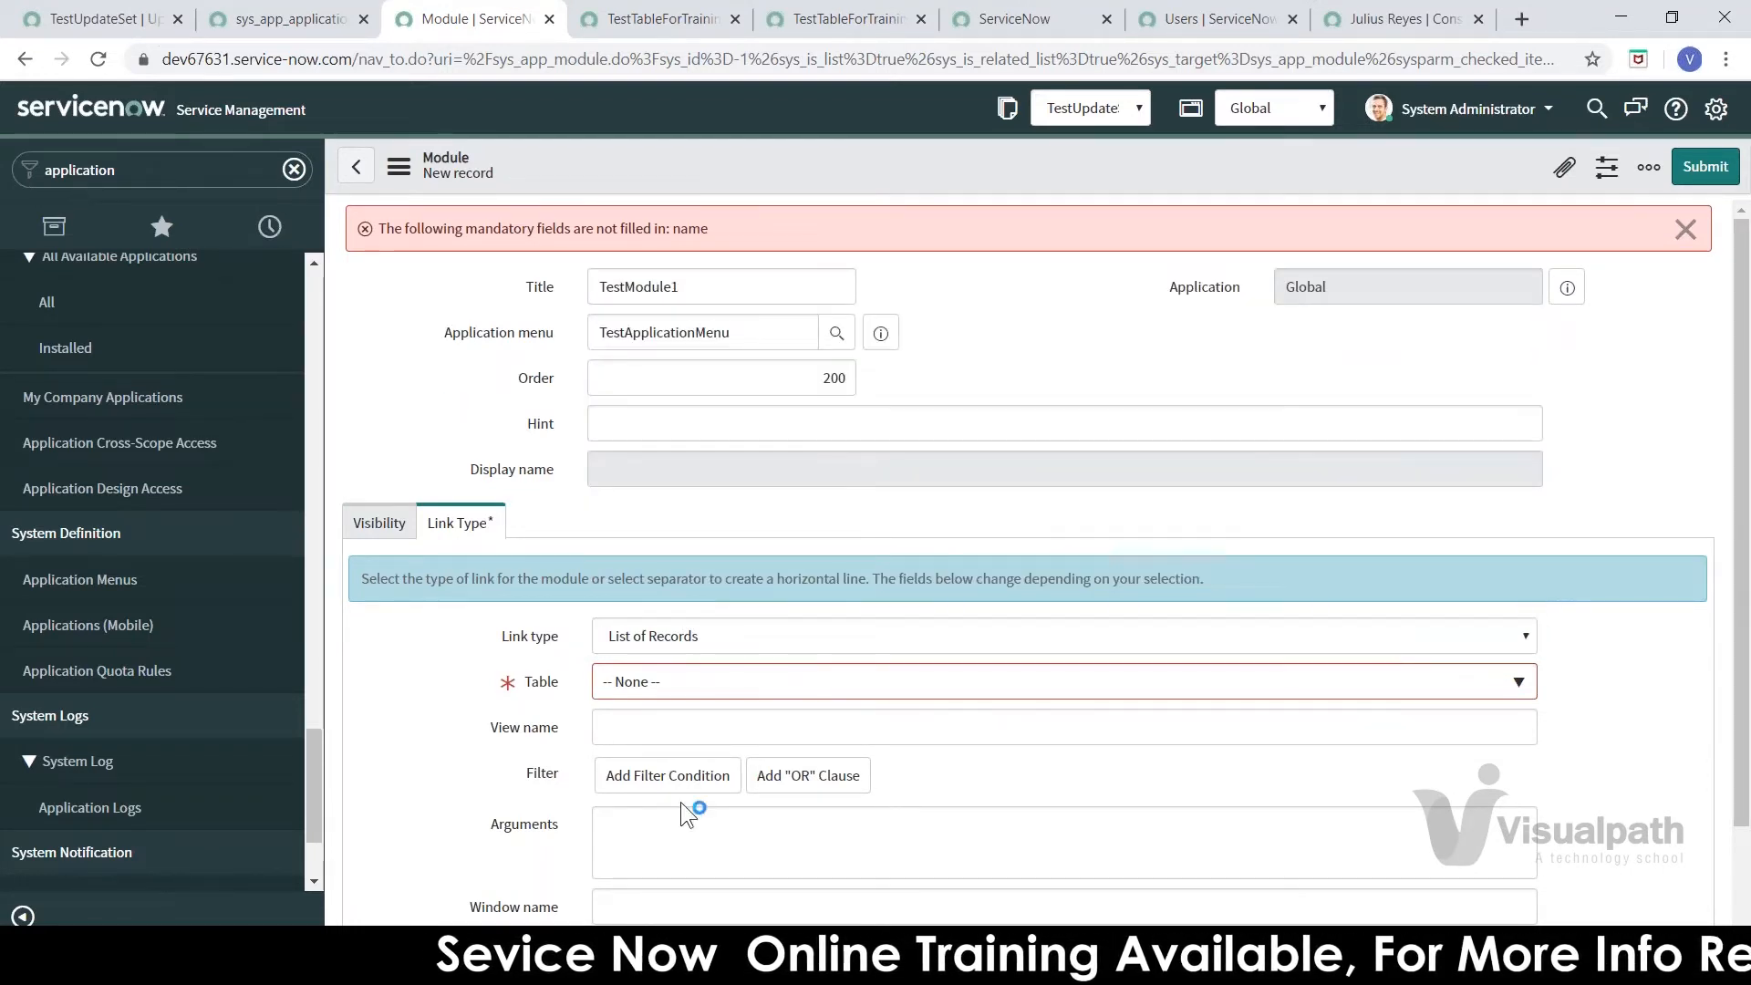
pyautogui.click(655, 690)
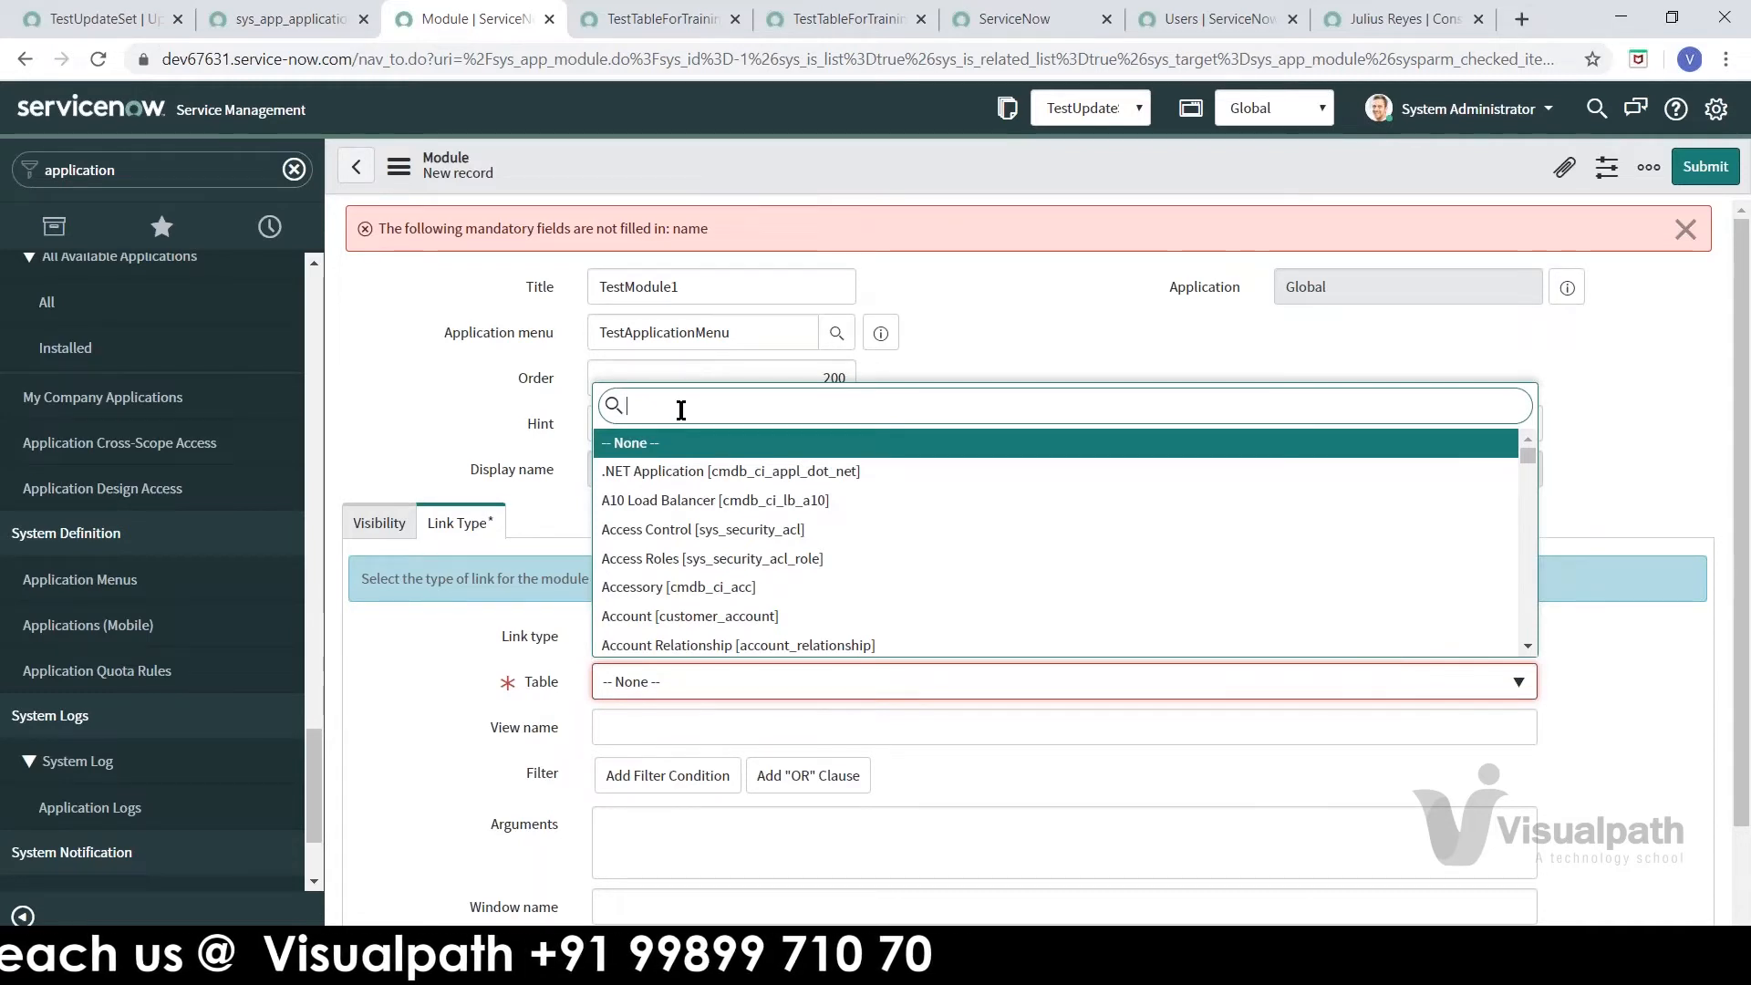
pyautogui.write('sys_user')
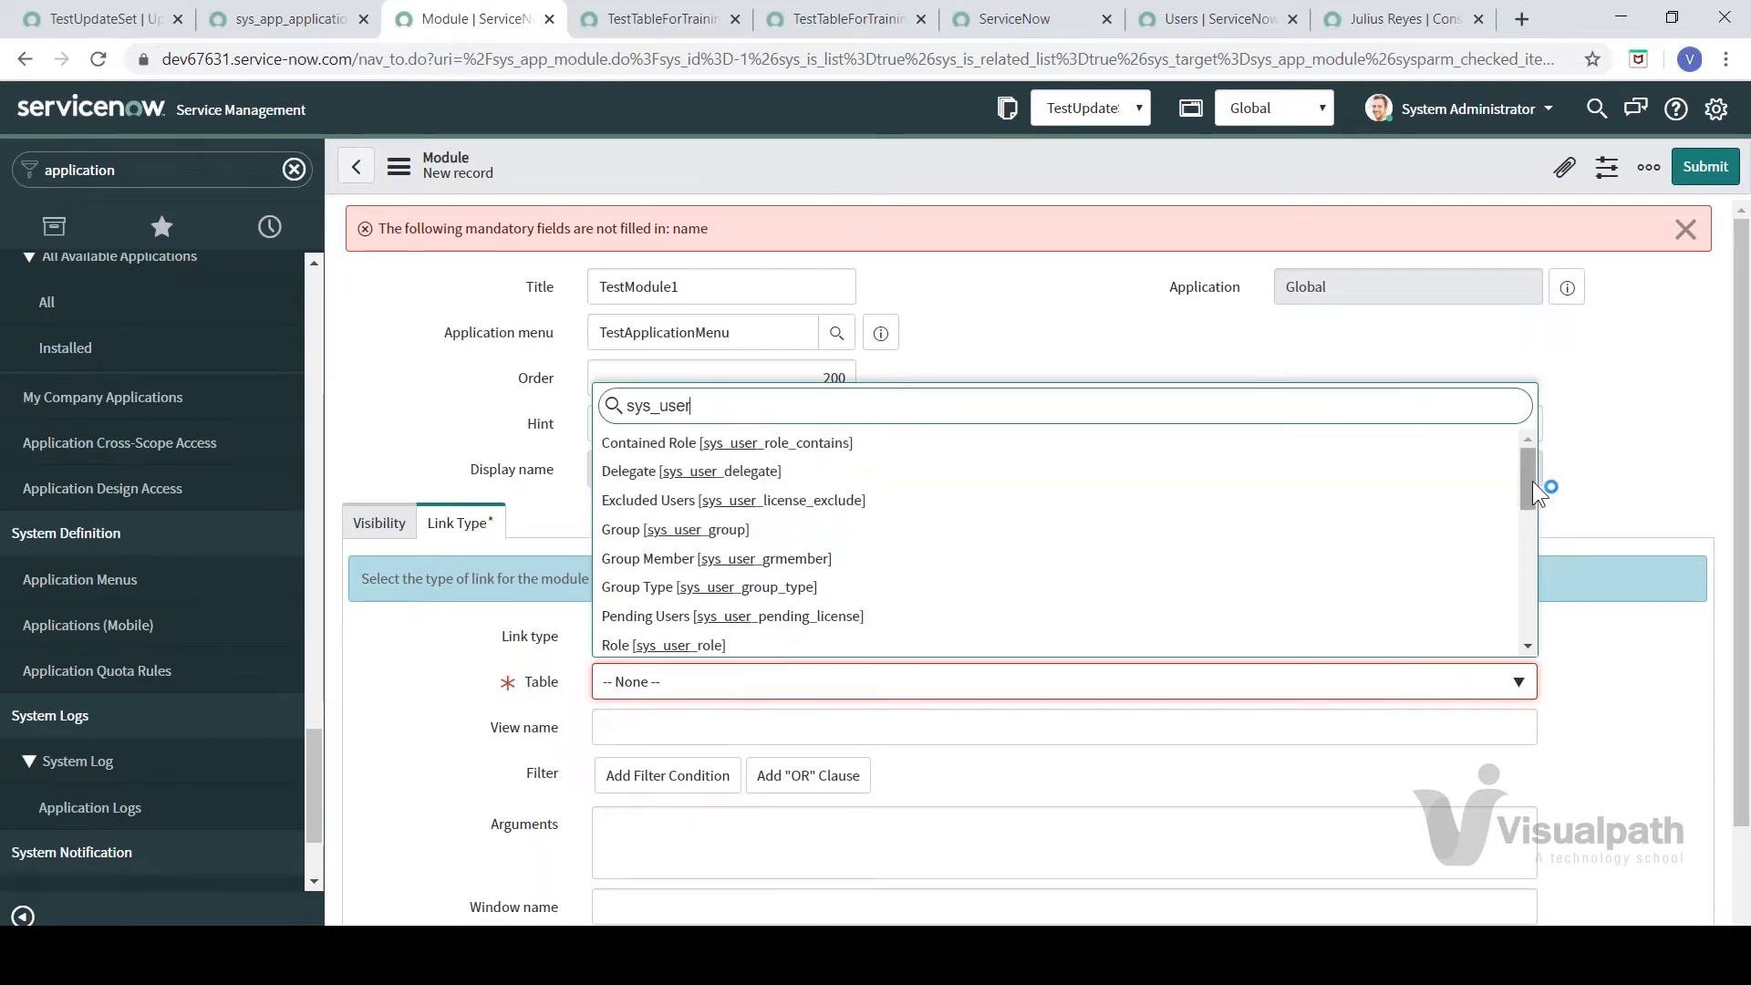
pyautogui.moveTo(1527, 481); pyautogui.dragTo(1525, 512)
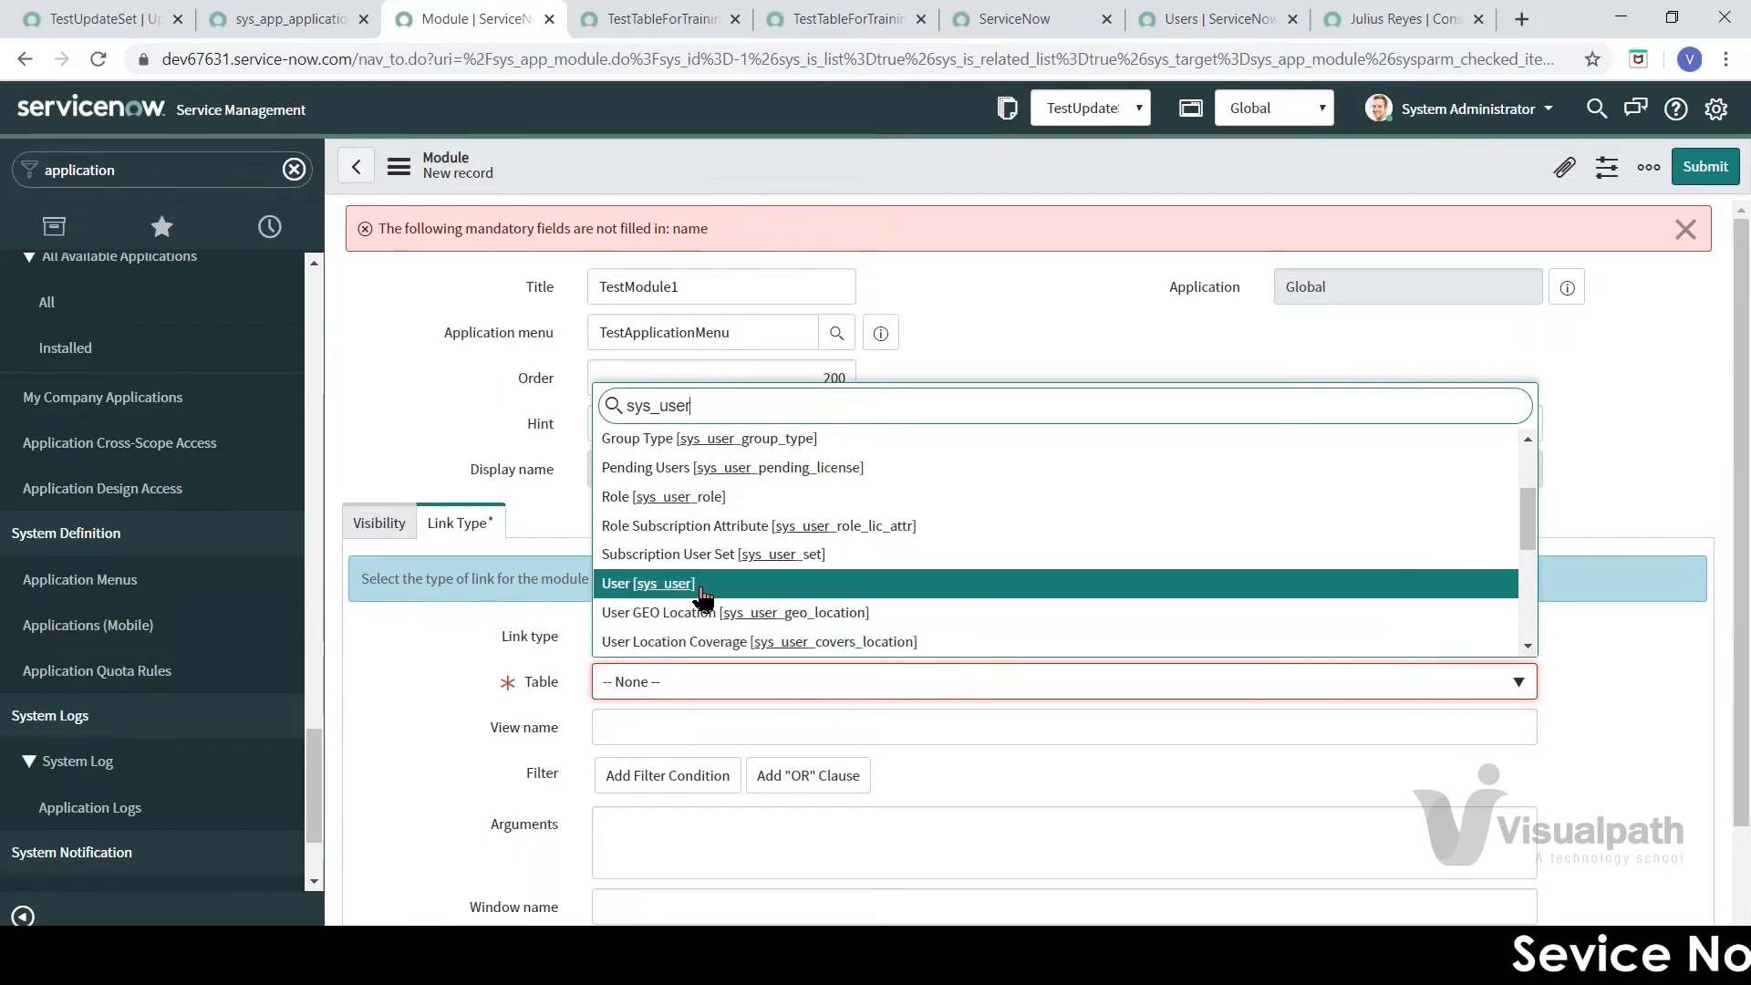
pyautogui.click(651, 585)
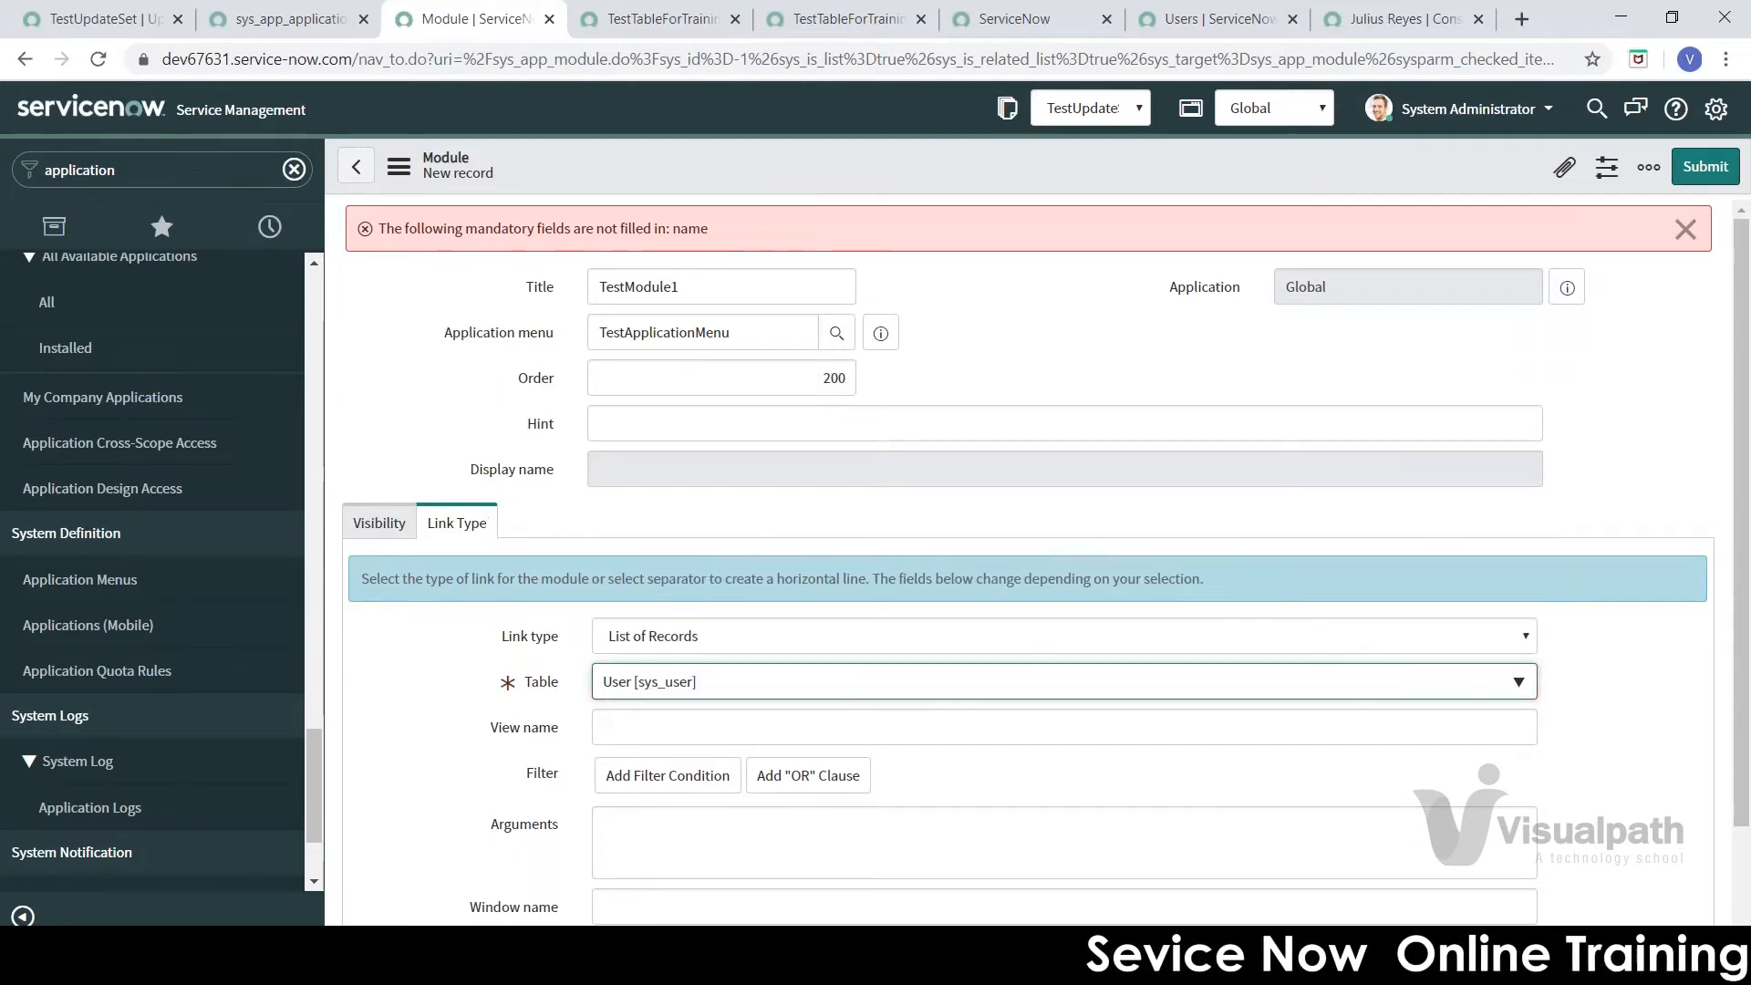
pyautogui.click(1710, 182)
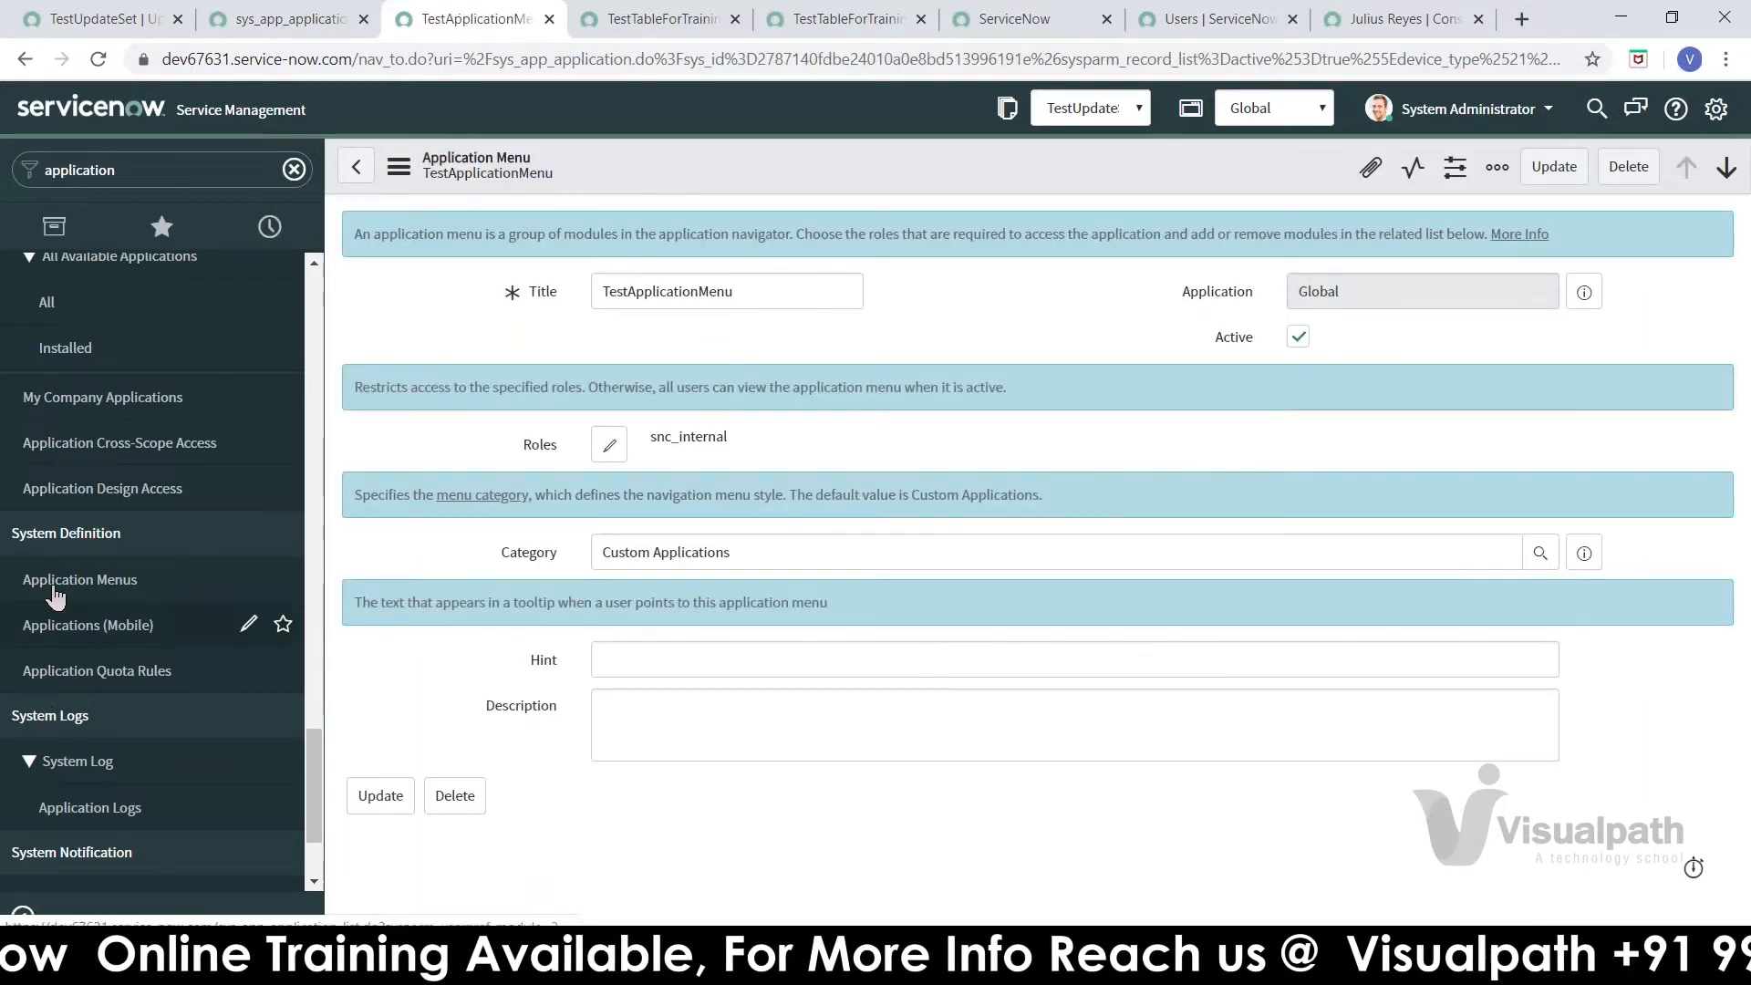
# - Reopen the TestApplicationMenu record, filter the navigator by "testa", and compare the menu entries with its related modules
pyautogui.click(55, 584)
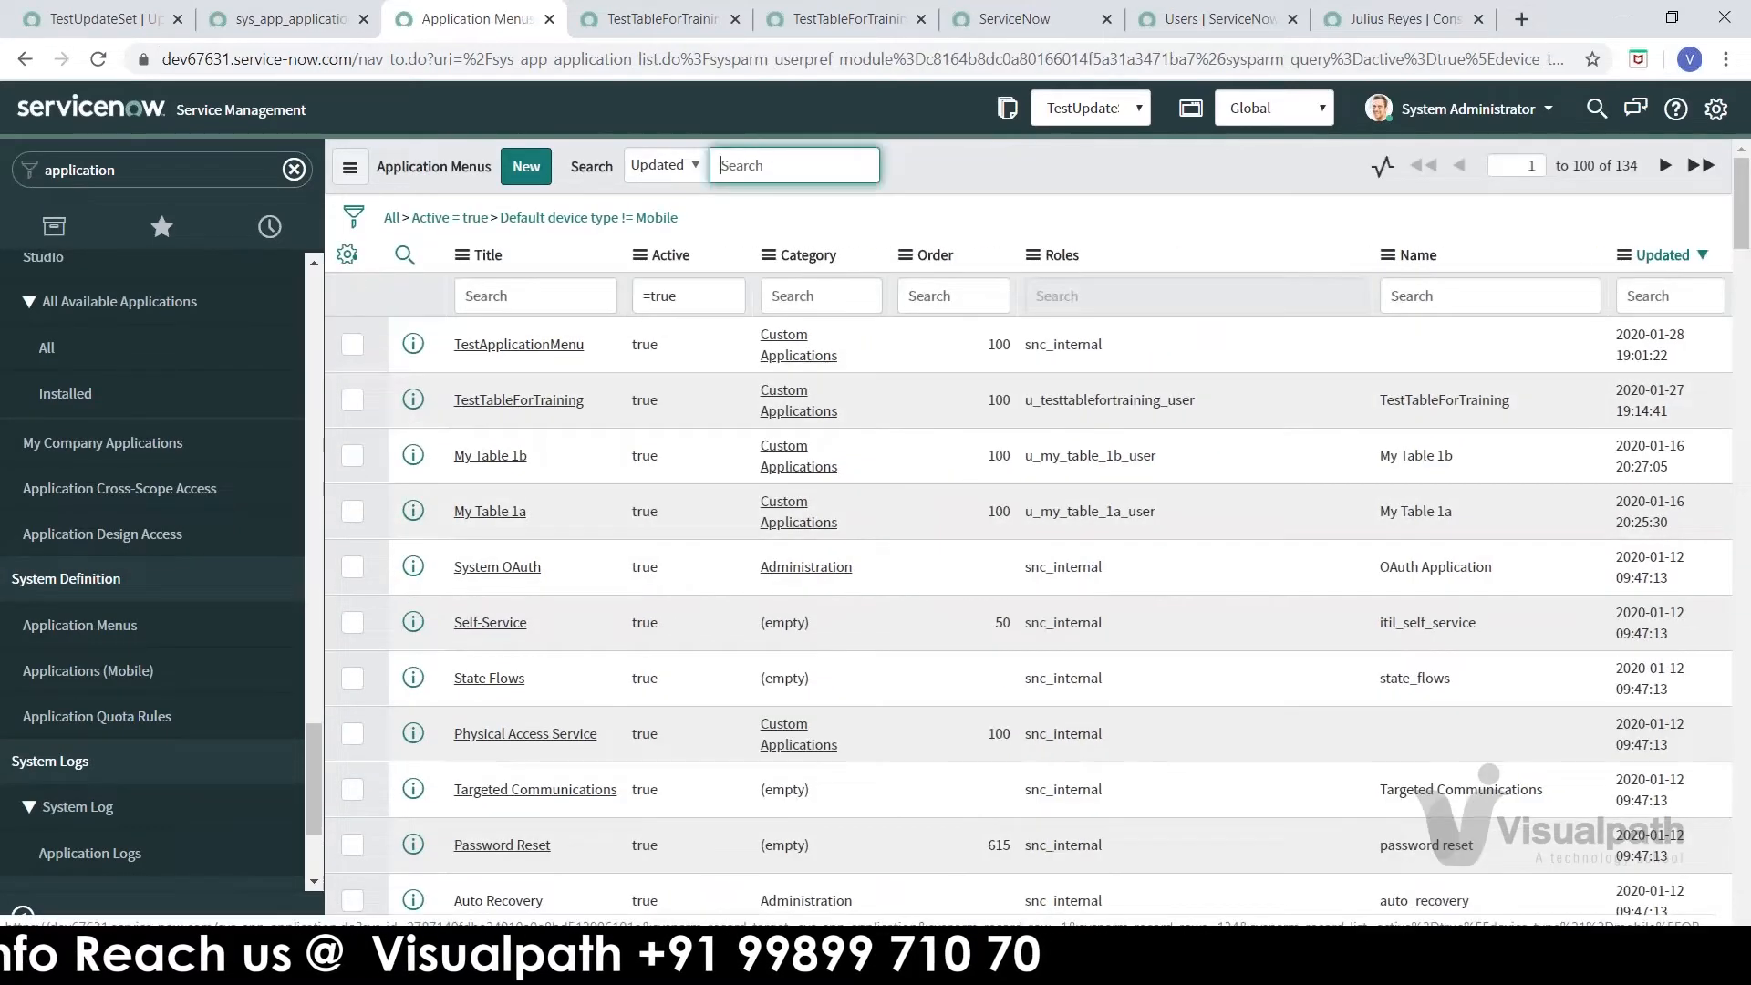
pyautogui.click(518, 342)
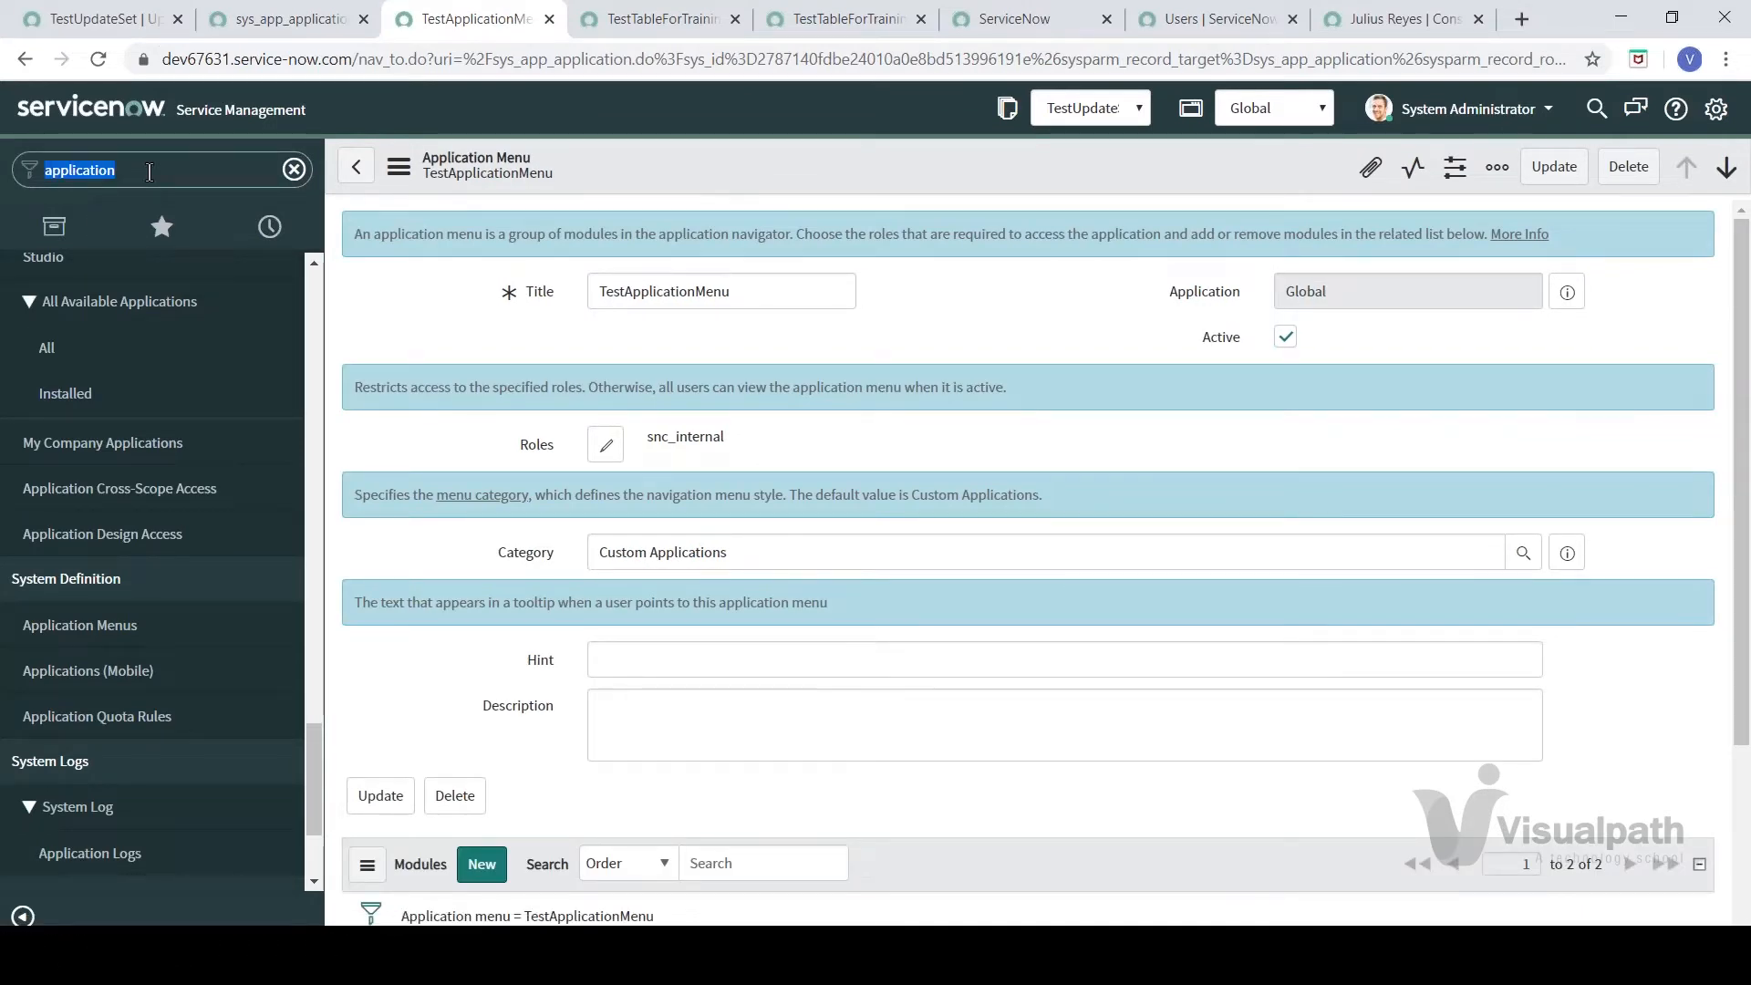
pyautogui.write('a[[')
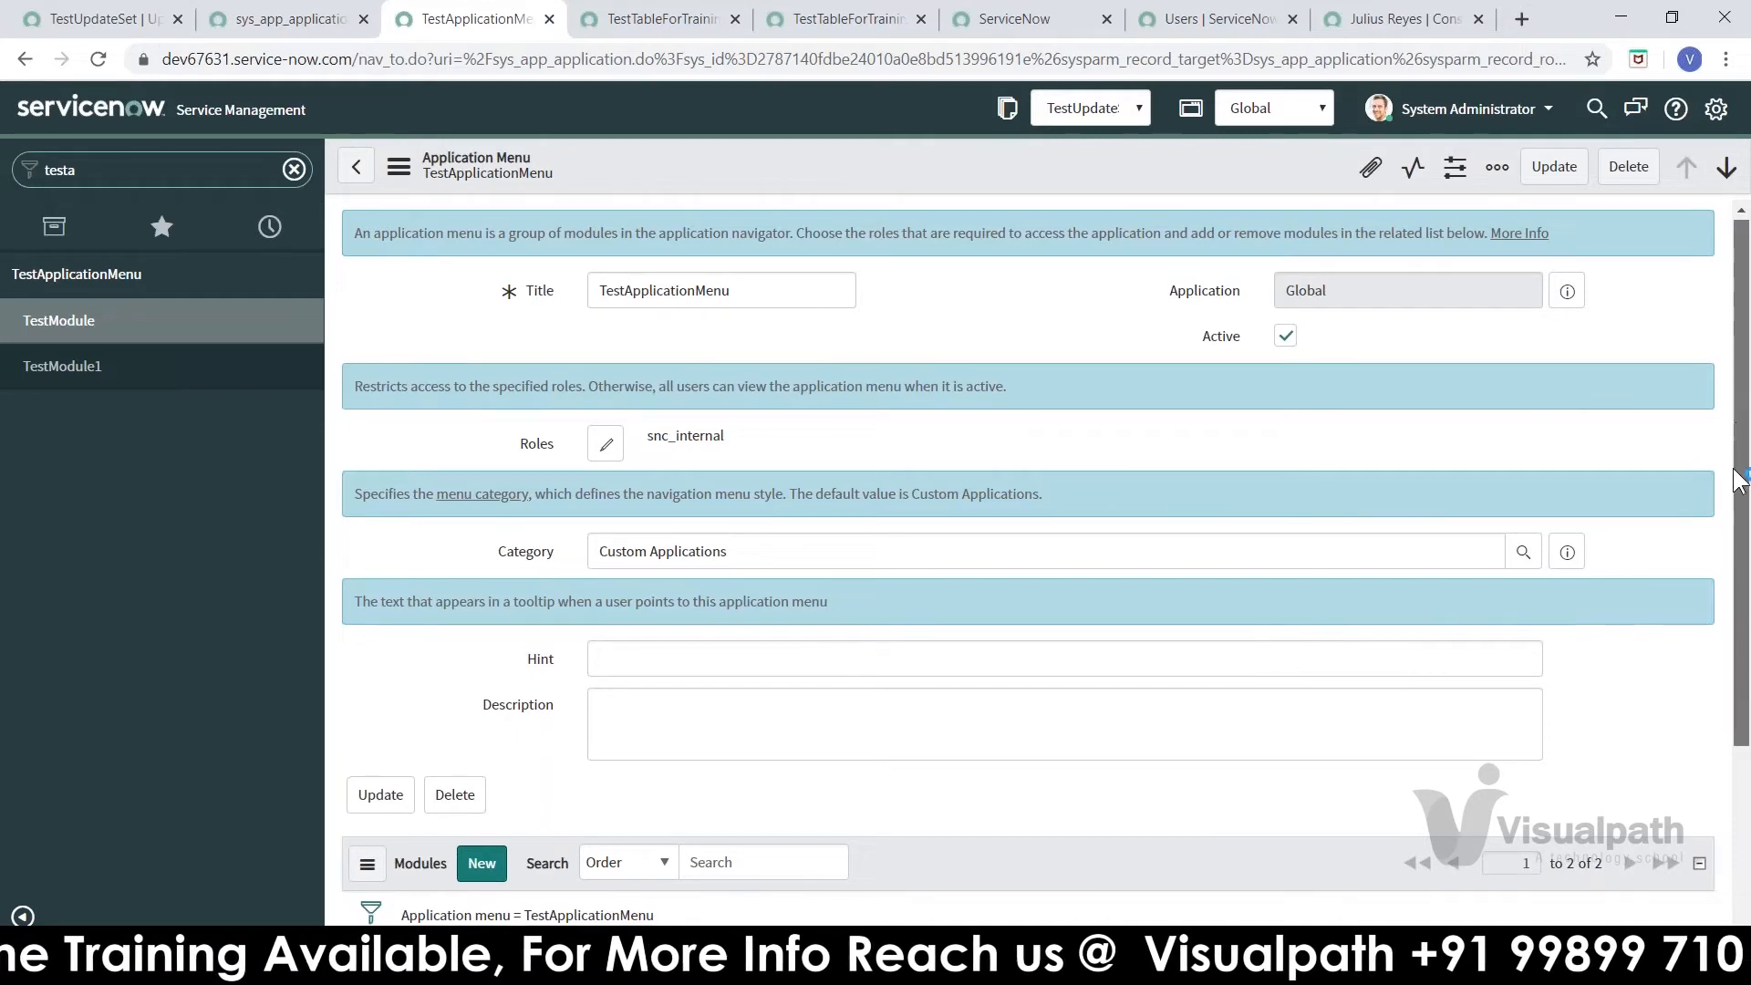
pyautogui.scroll(-2, 1737, 479)
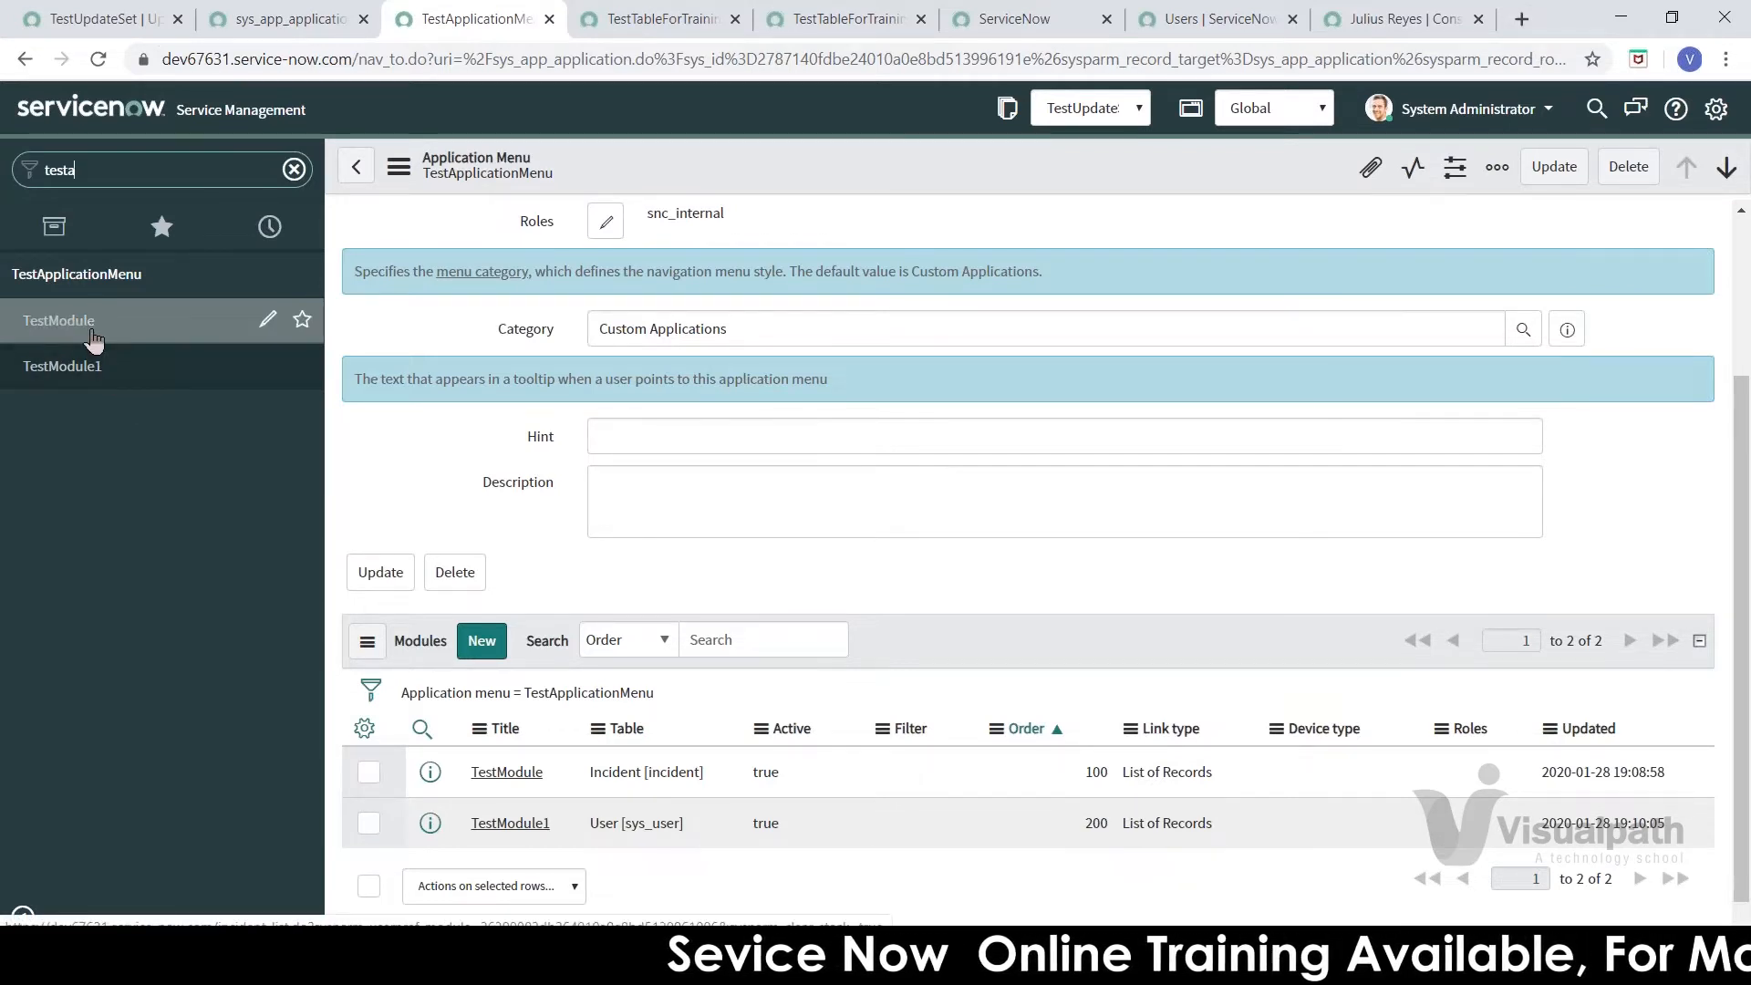
# - Open TestModule and TestModule1 from the navigator to check the record lists they link to
pyautogui.click(167, 338)
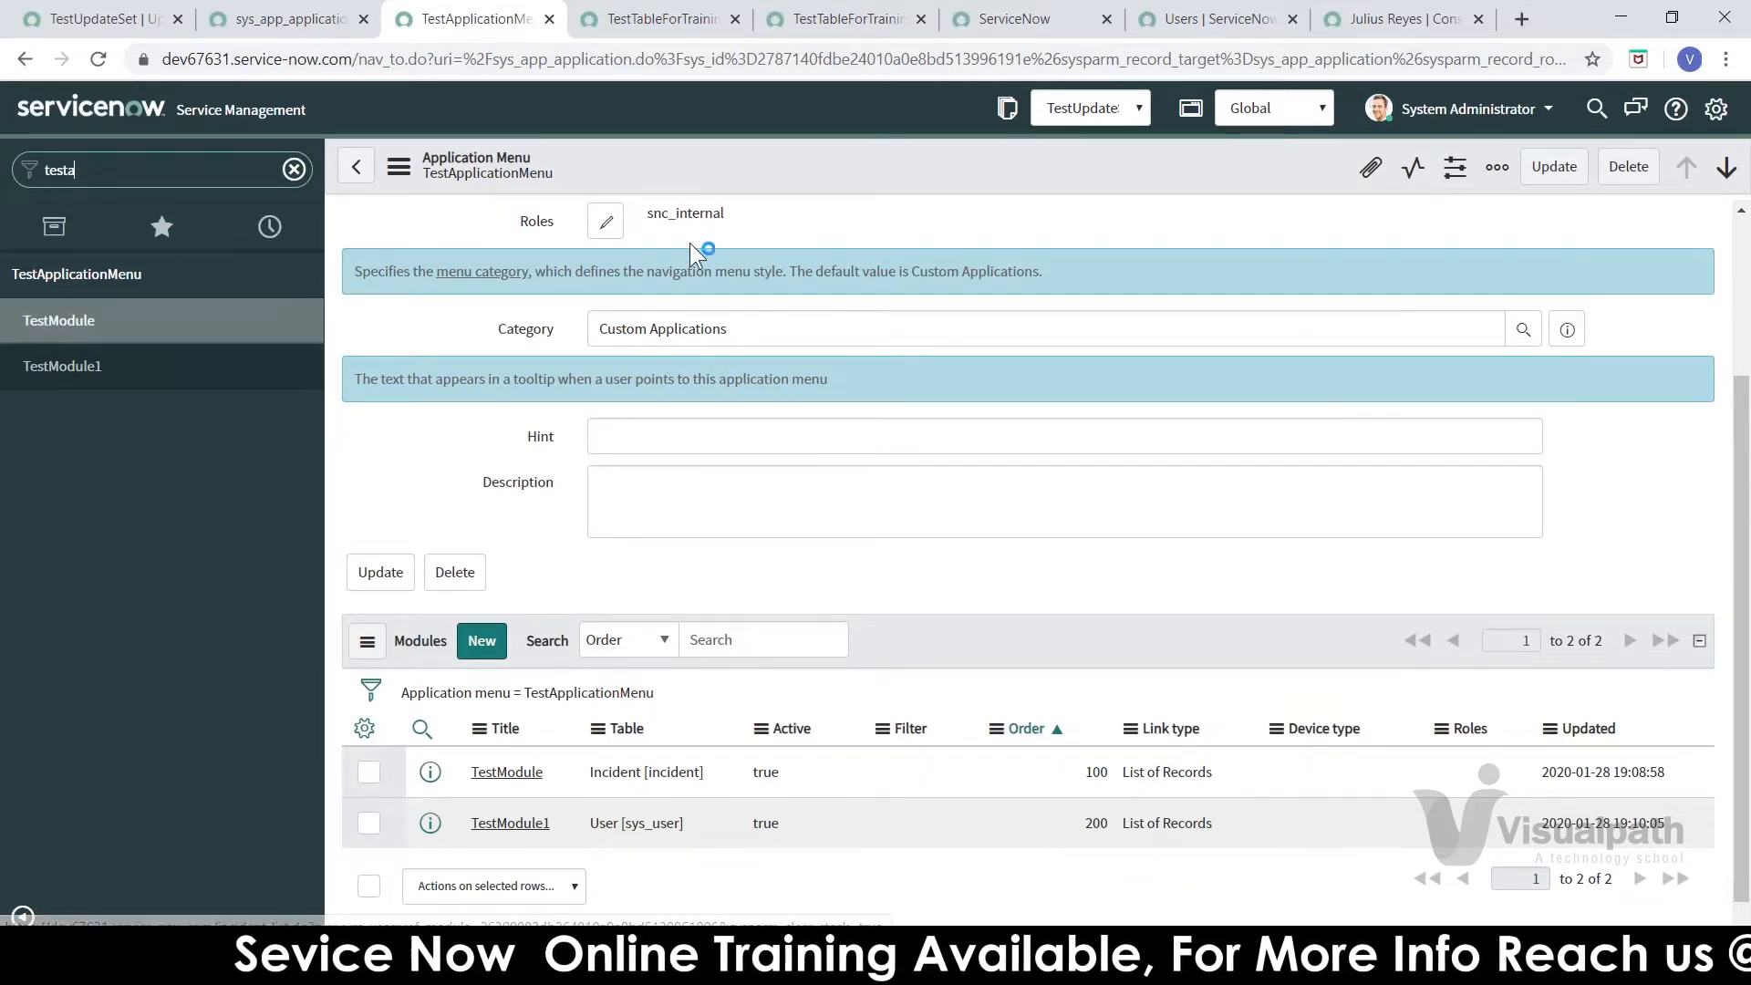
pyautogui.click(115, 337)
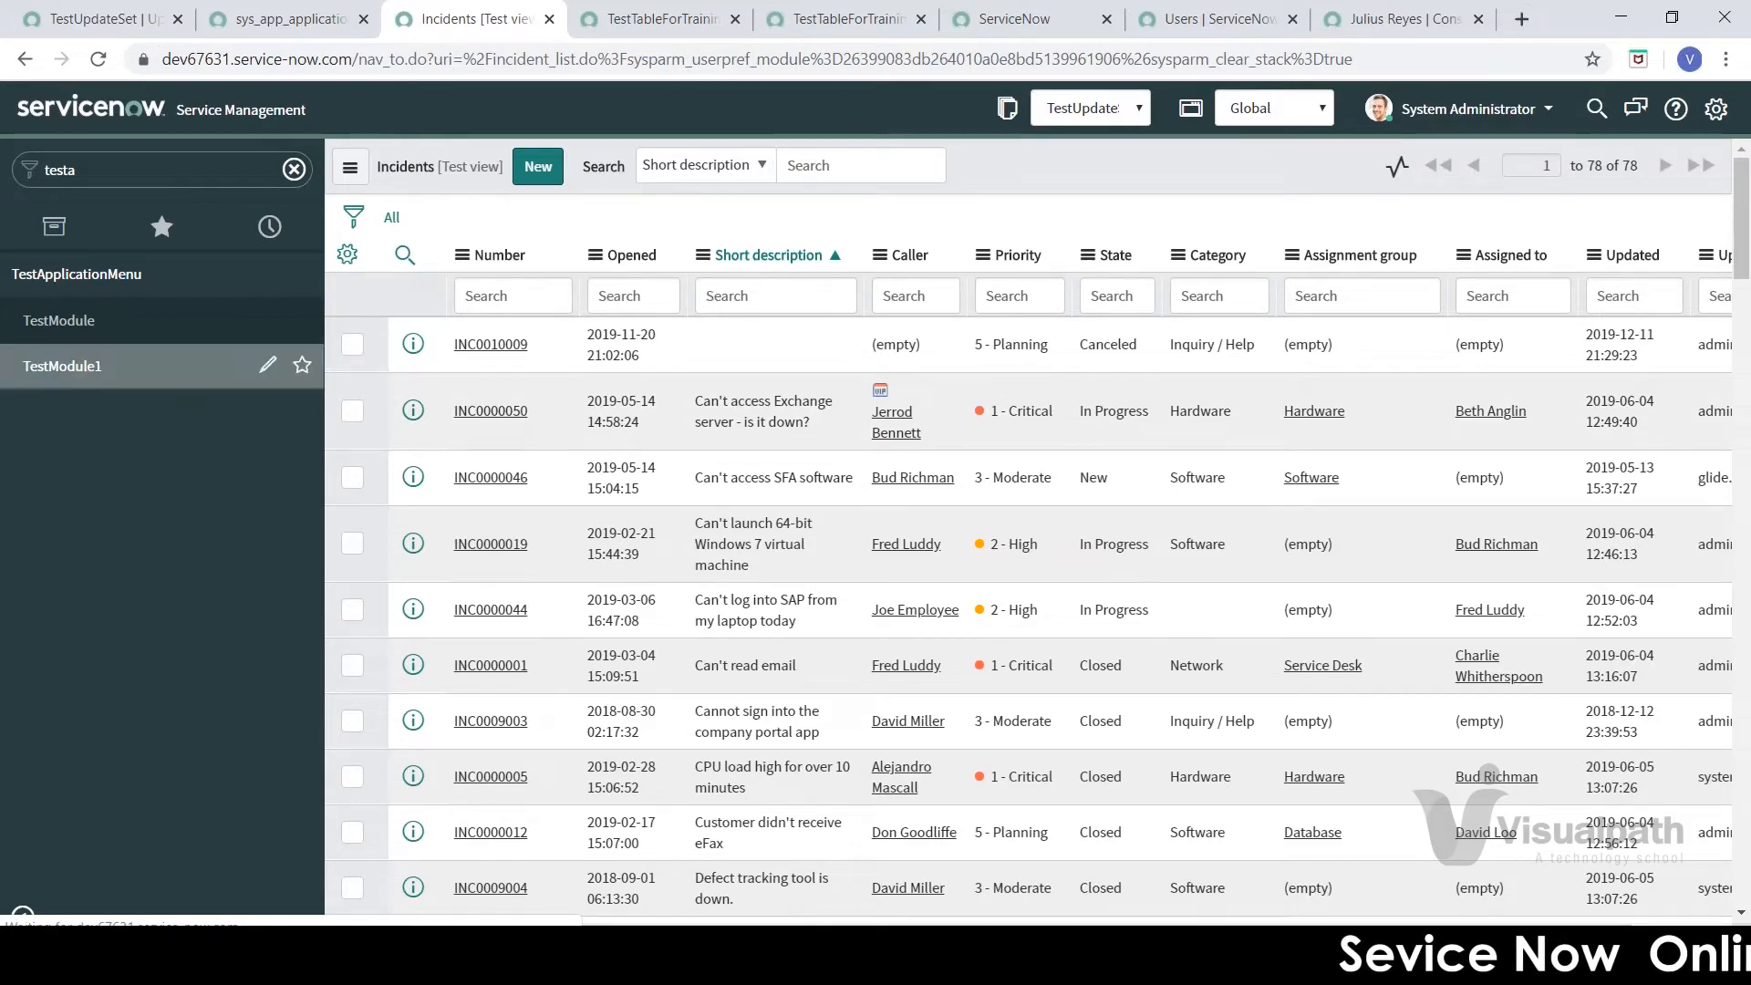
pyautogui.click(59, 374)
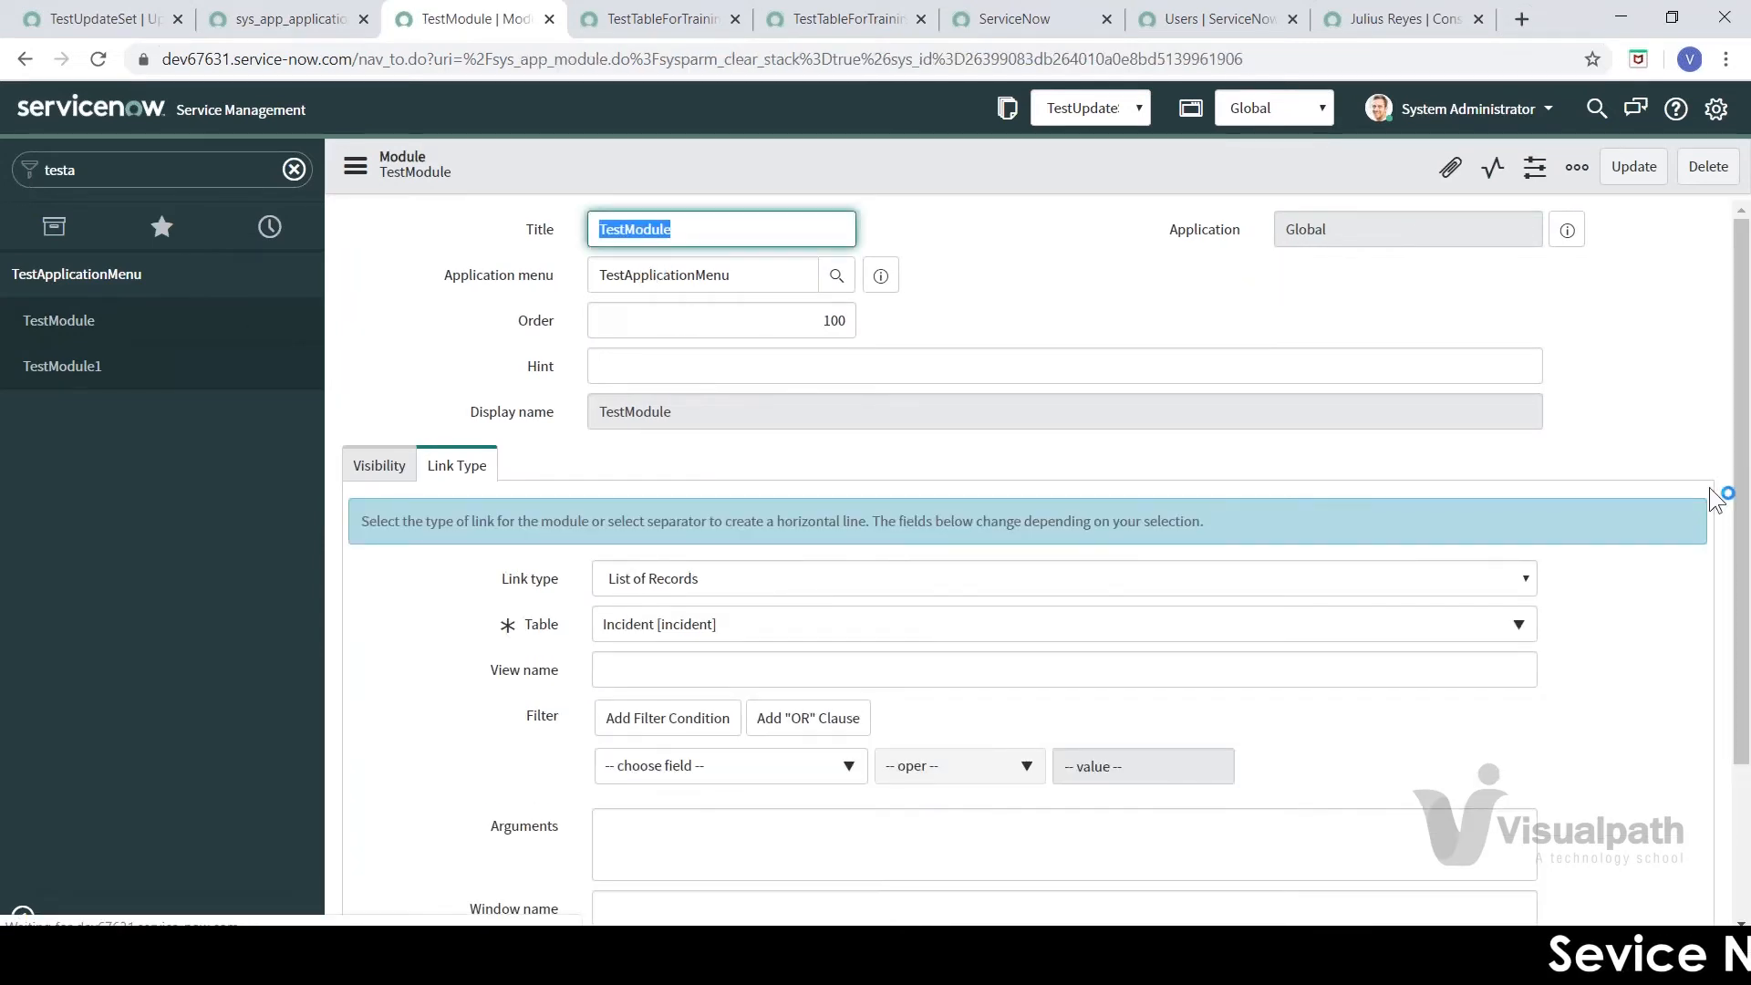
# - Open the TestModule record for editing and review its link type and filter condition settings
pyautogui.click(762, 768)
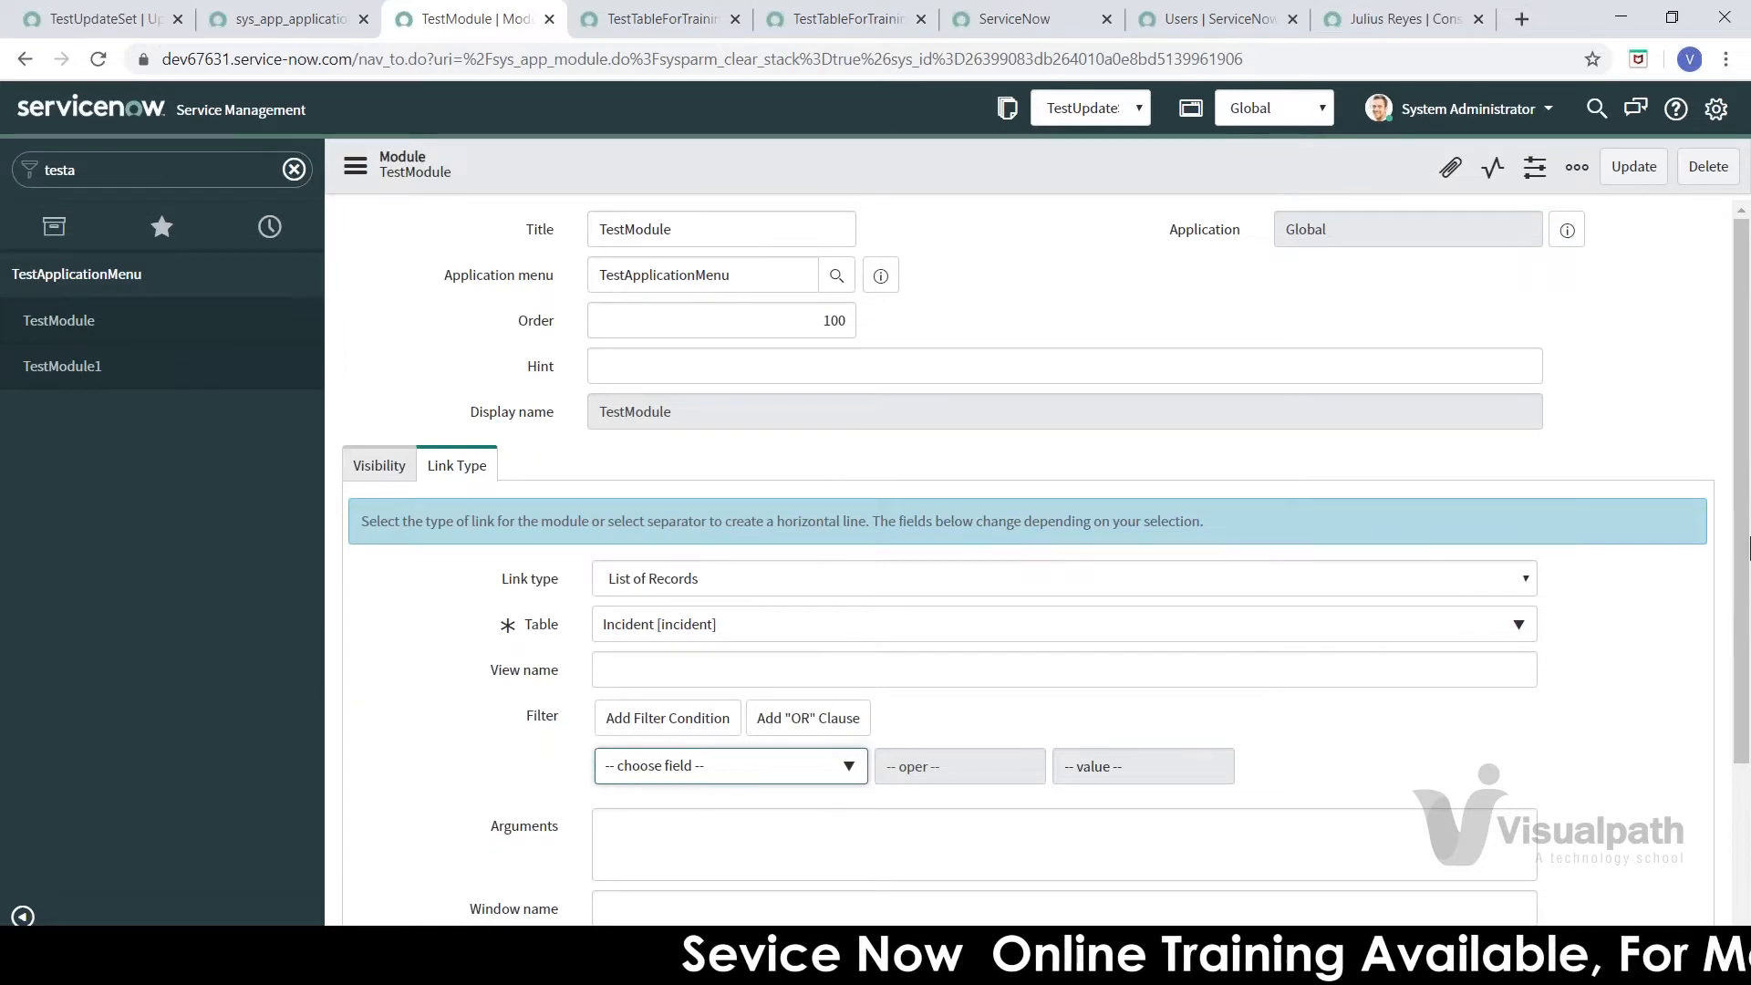
pyautogui.moveTo(1741, 549)
pyautogui.mouseDown()
pyautogui.moveTo(1742, 673)
pyautogui.moveTo(1737, 540)
pyautogui.mouseUp()
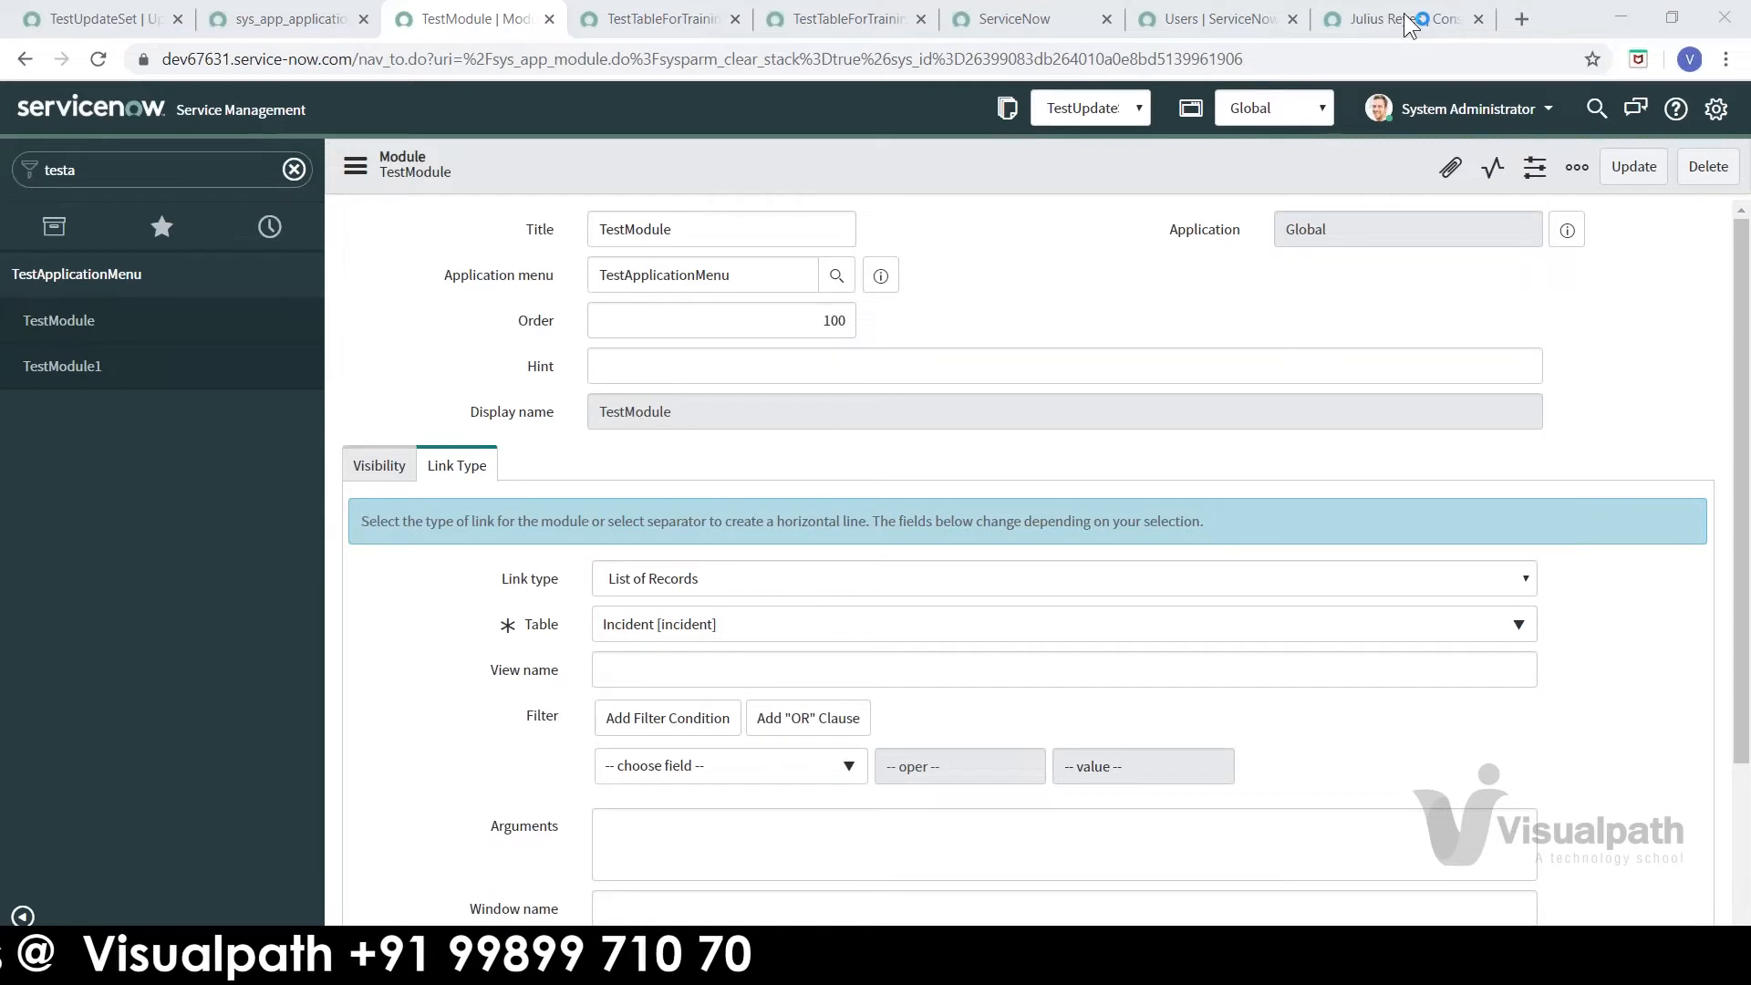
# - Switch to the TestUpdateSet record, reload it and review its customer updates
pyautogui.click(96, 18)
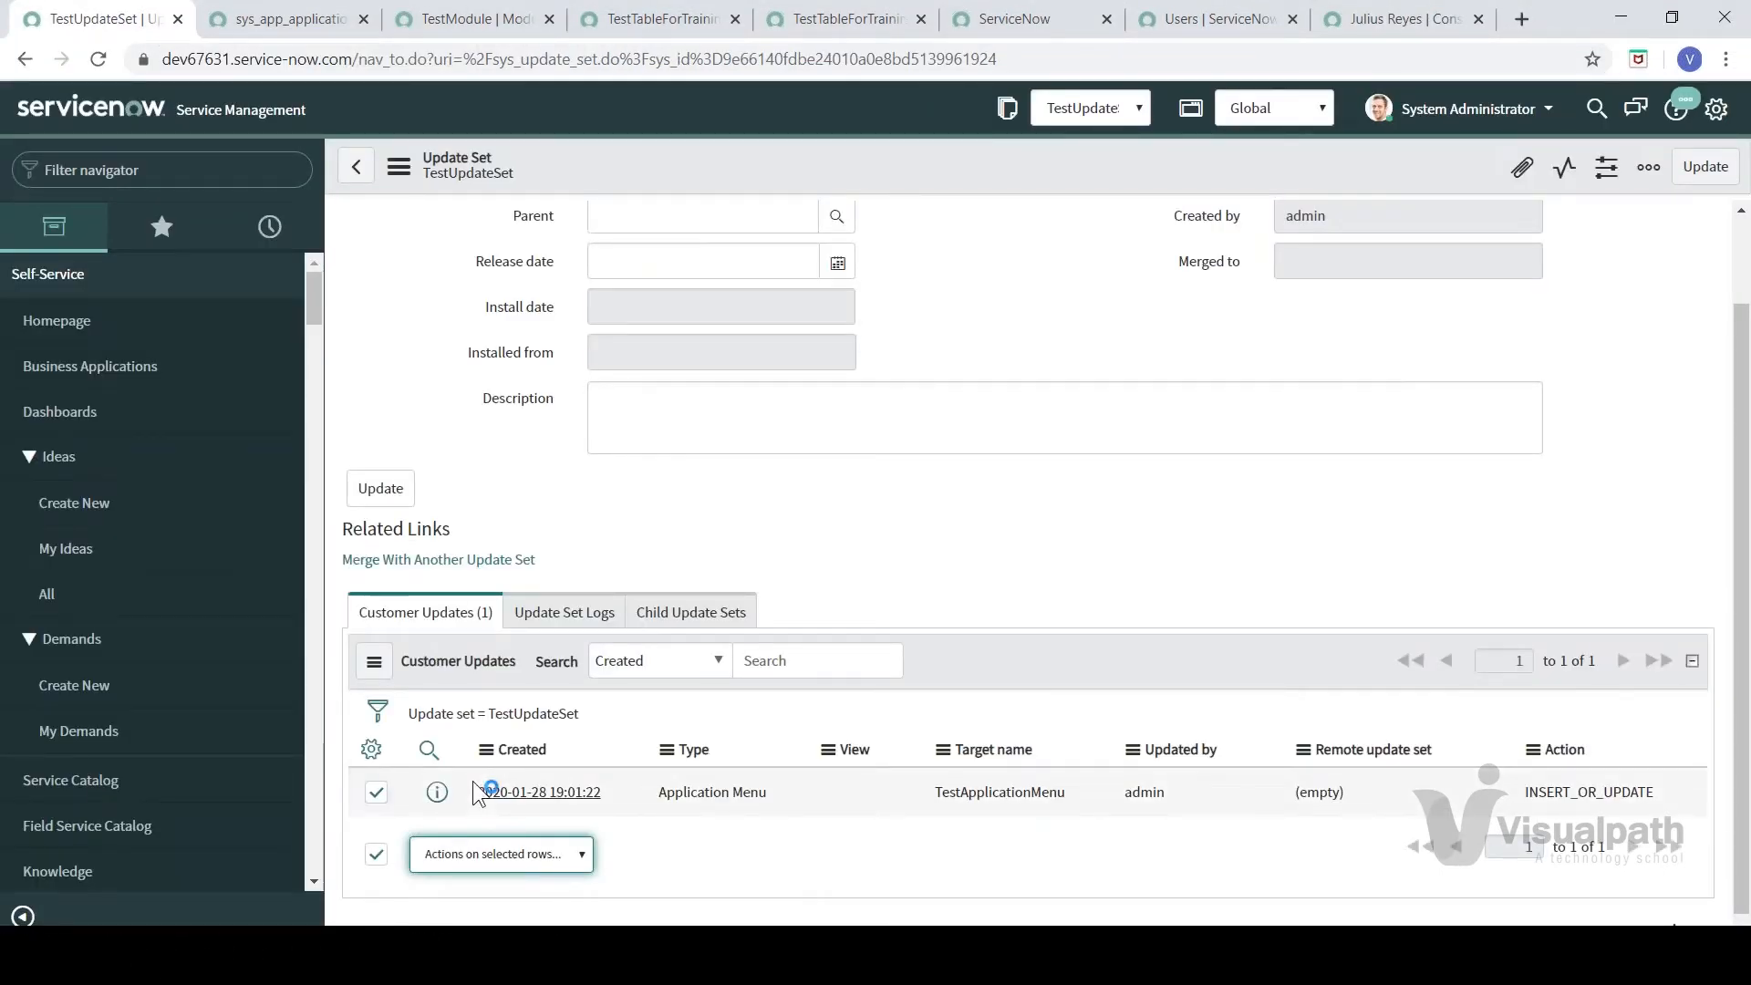
pyautogui.click(98, 59)
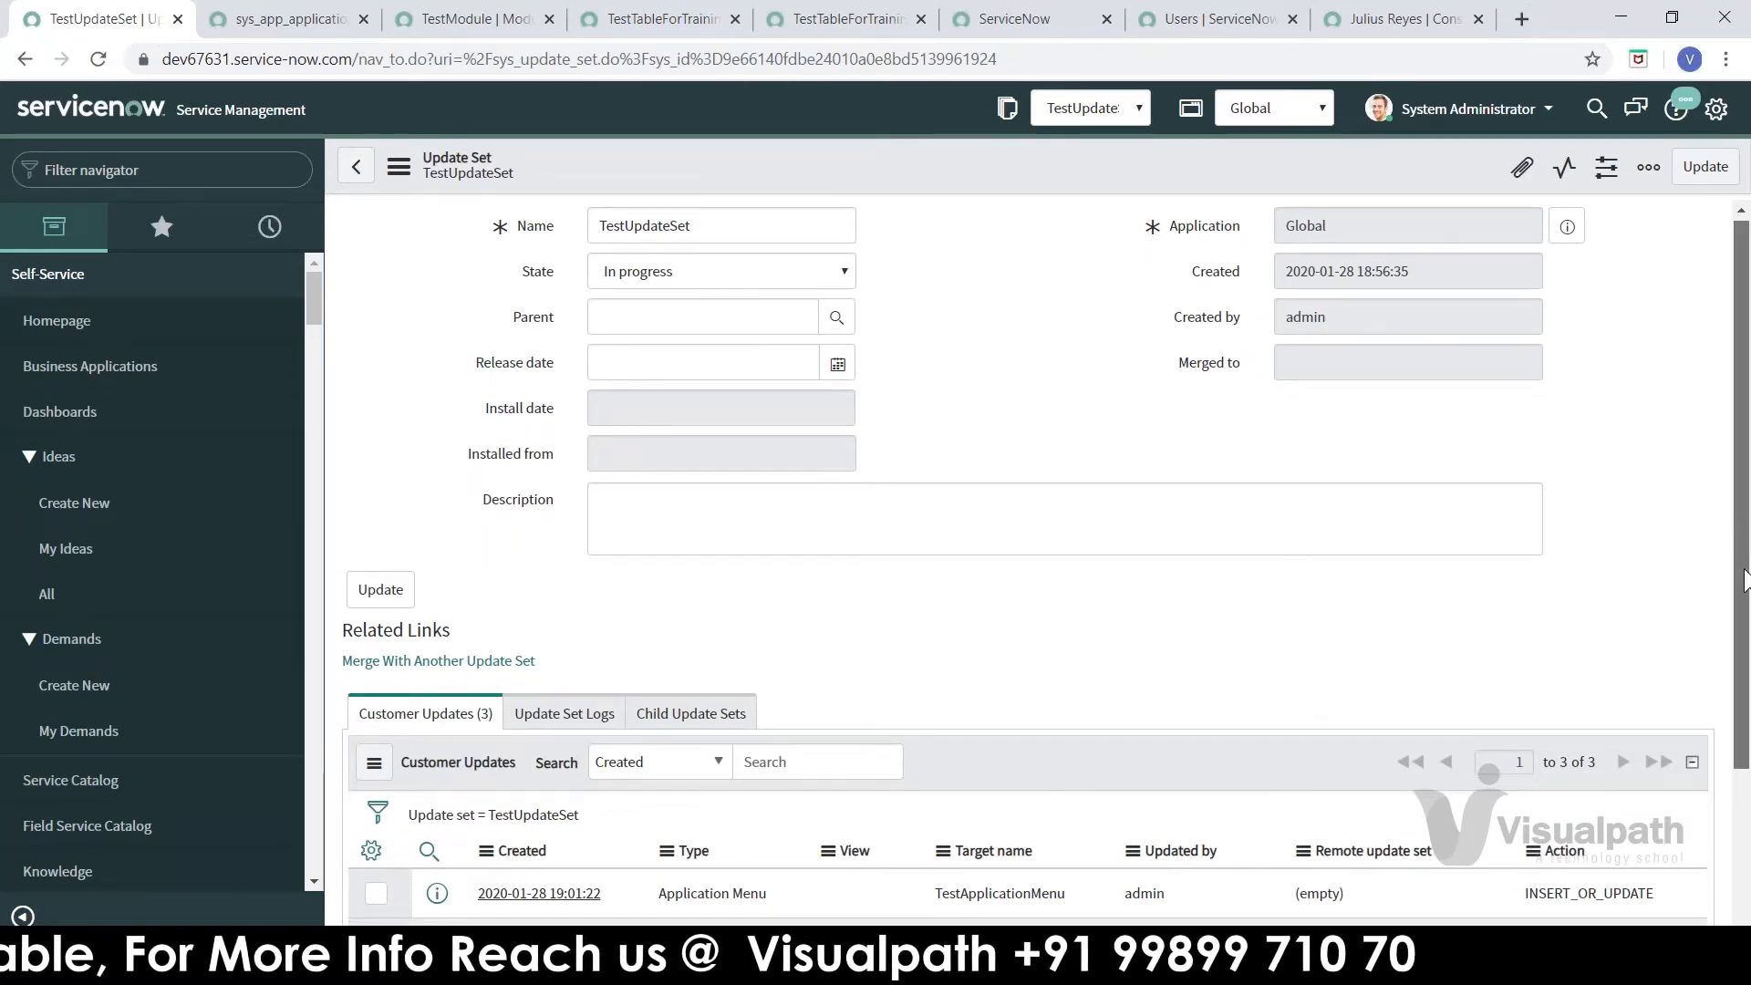
pyautogui.scroll(-3, 682, 737)
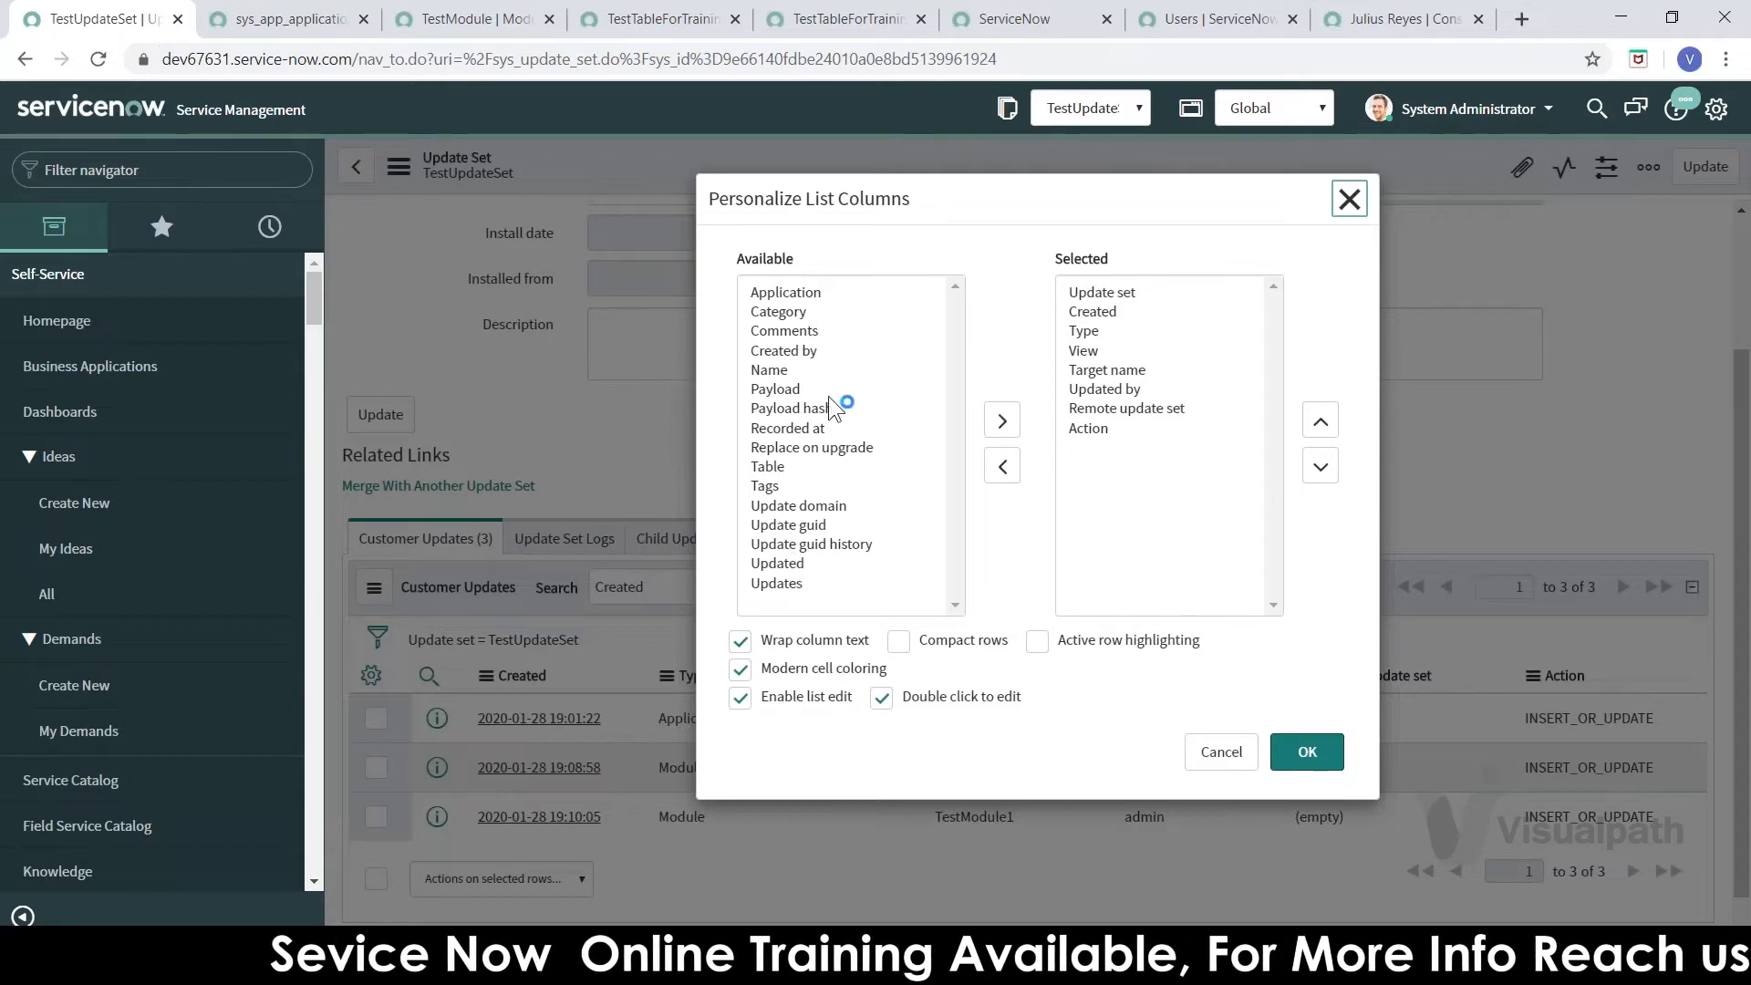
# - Add the Application column to the customer updates list between View and Target name
pyautogui.doubleClick(790, 294)
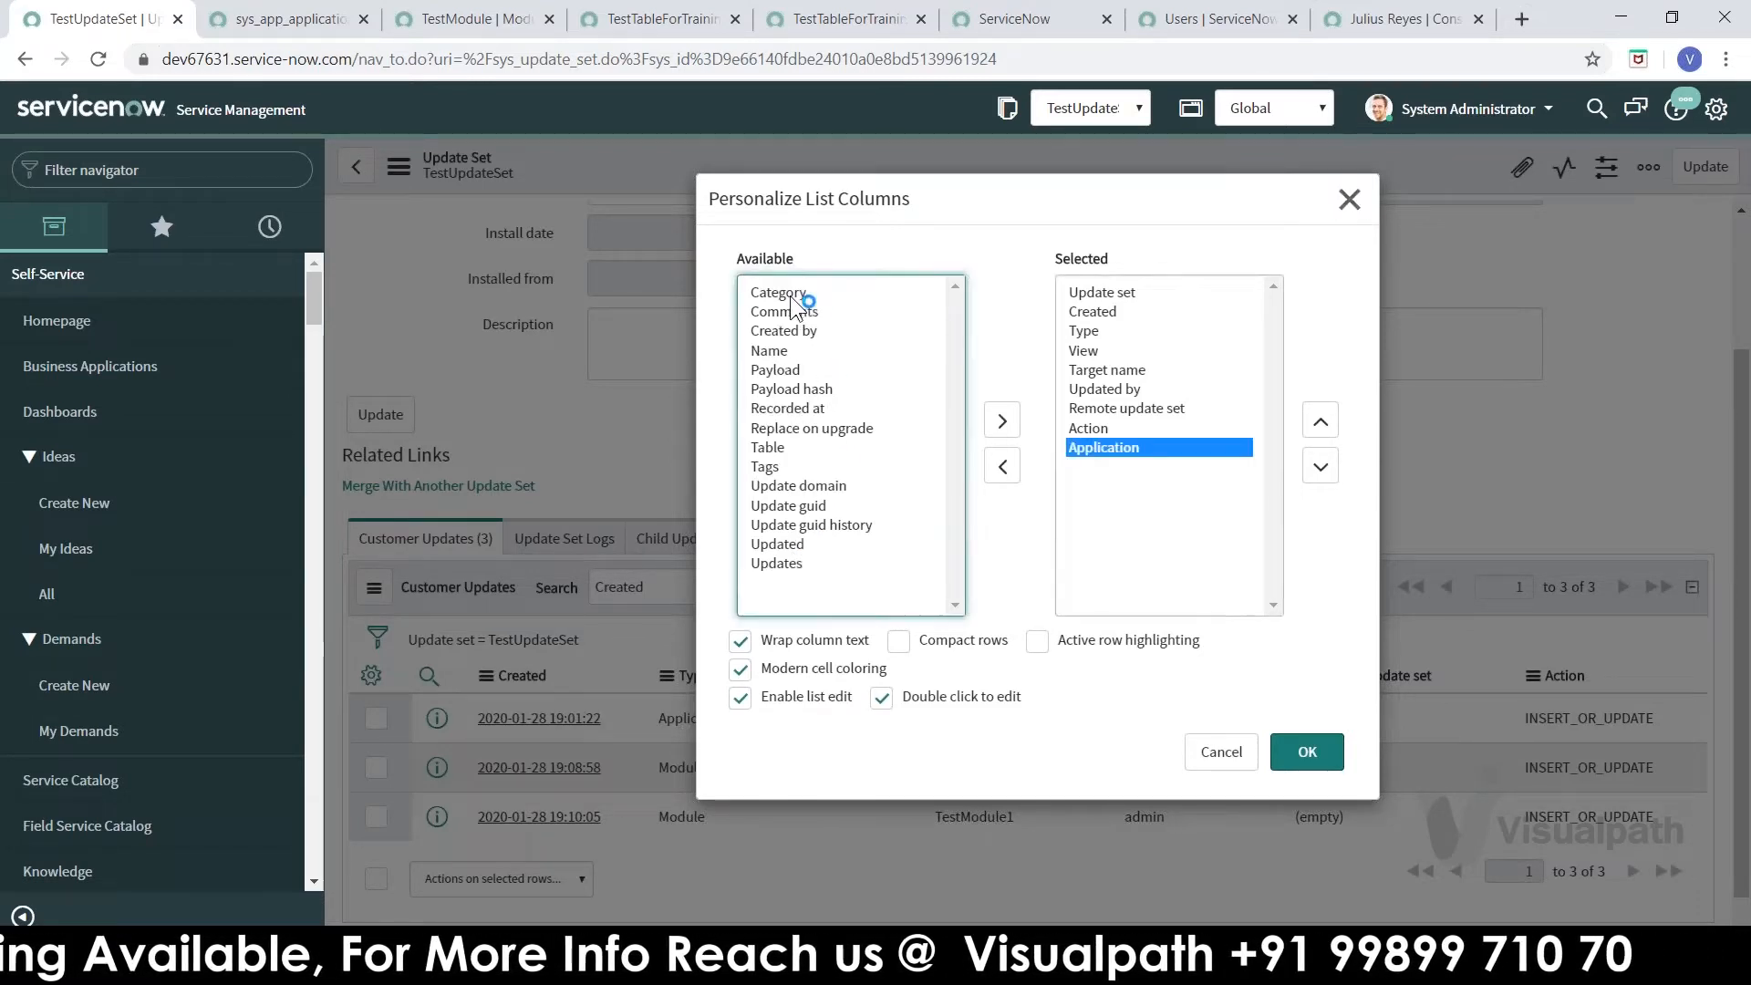
pyautogui.click(1319, 420)
pyautogui.click(1320, 421)
pyautogui.click(1320, 421)
pyautogui.click(1319, 420)
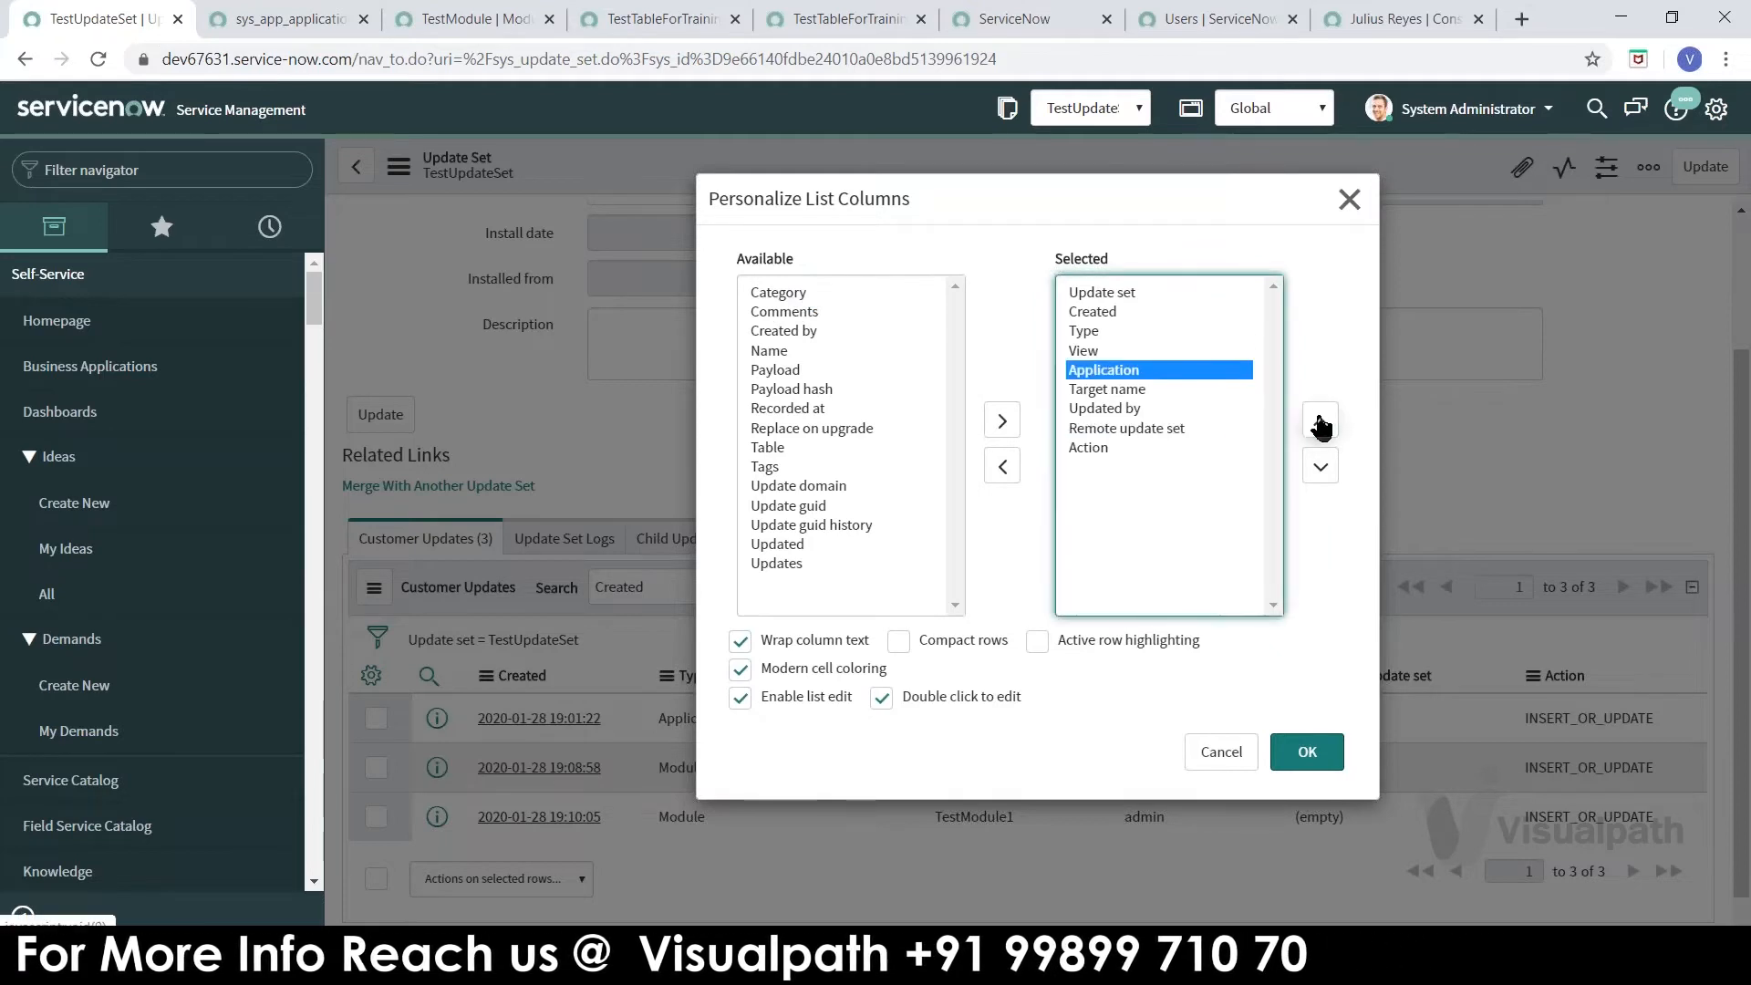
pyautogui.click(1319, 751)
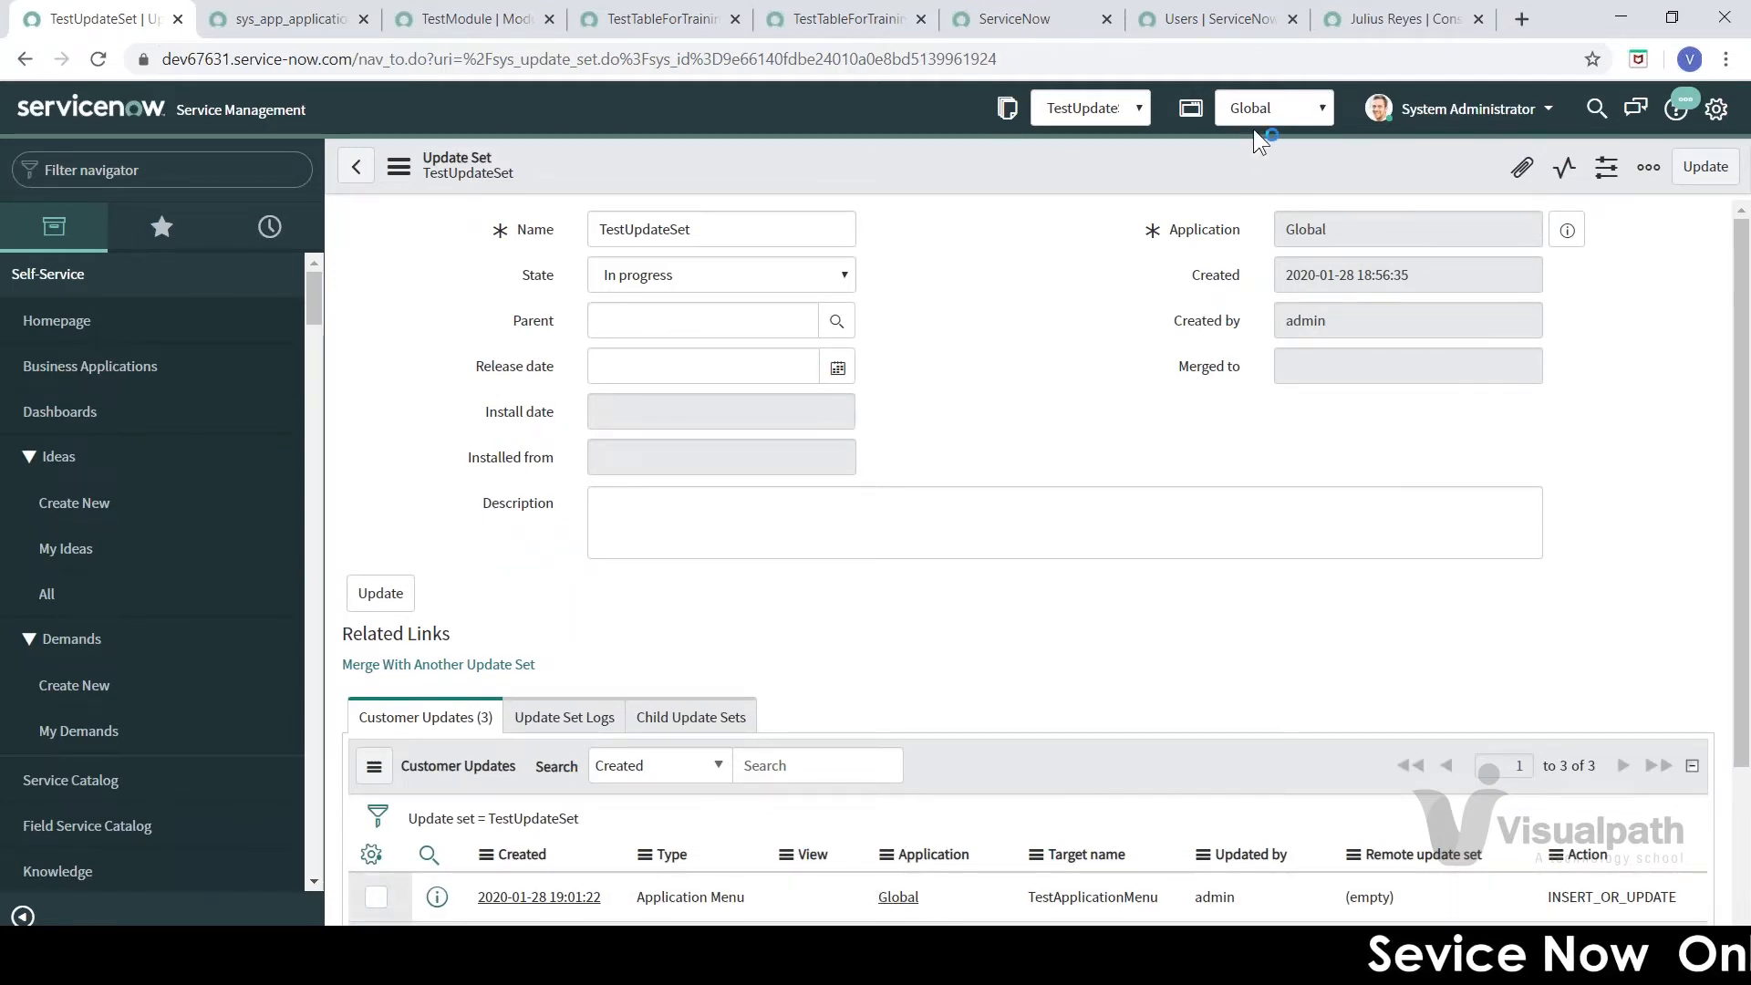
# - Check the options of the application scope and update set pickers, comparing the selected update set with the record's name
pyautogui.click(1264, 109)
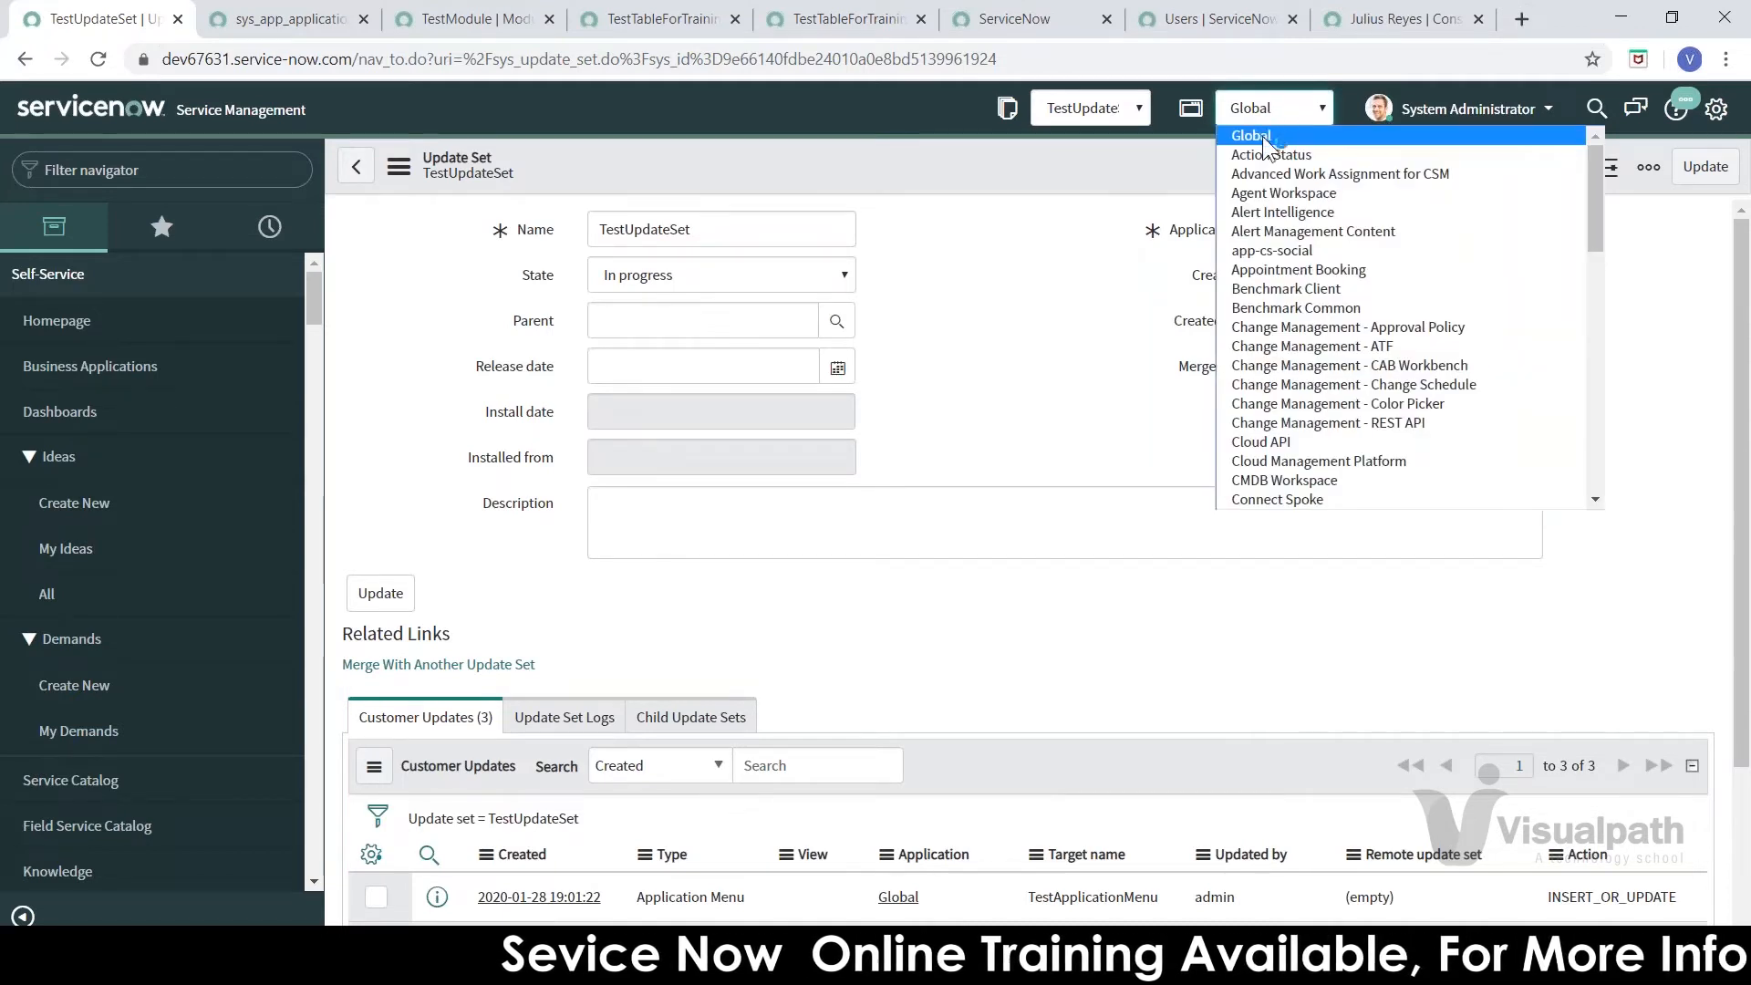
pyautogui.click(1262, 135)
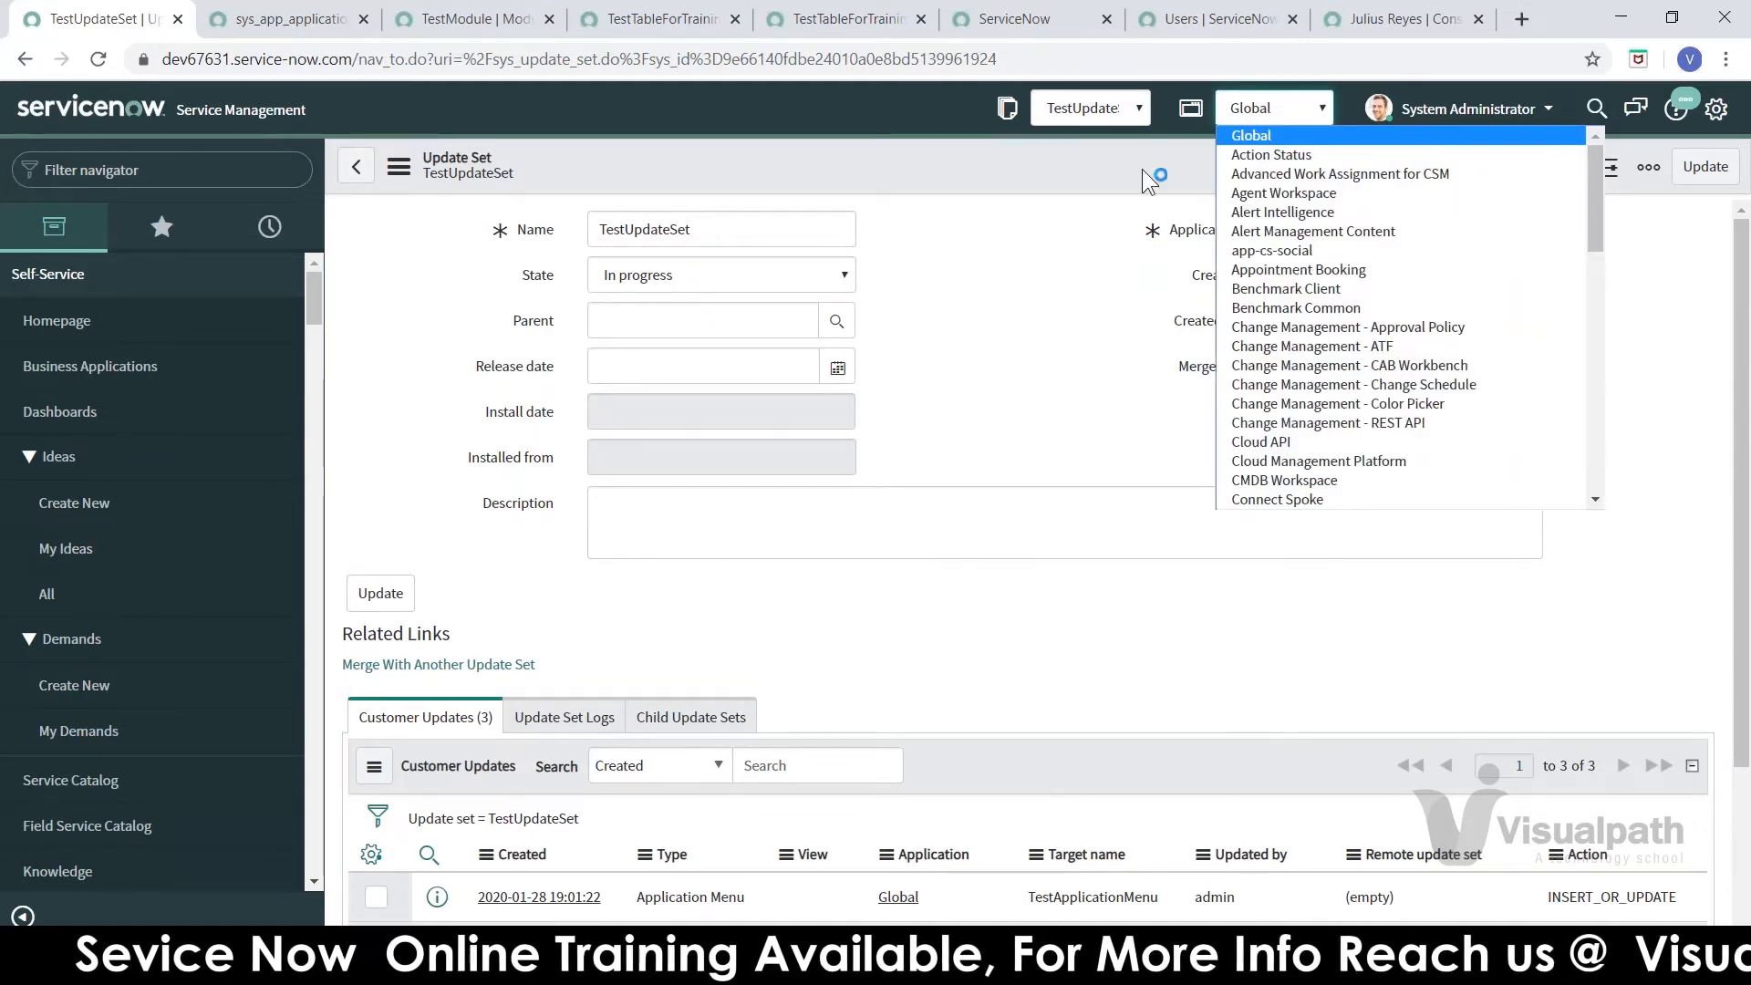
pyautogui.click(1086, 116)
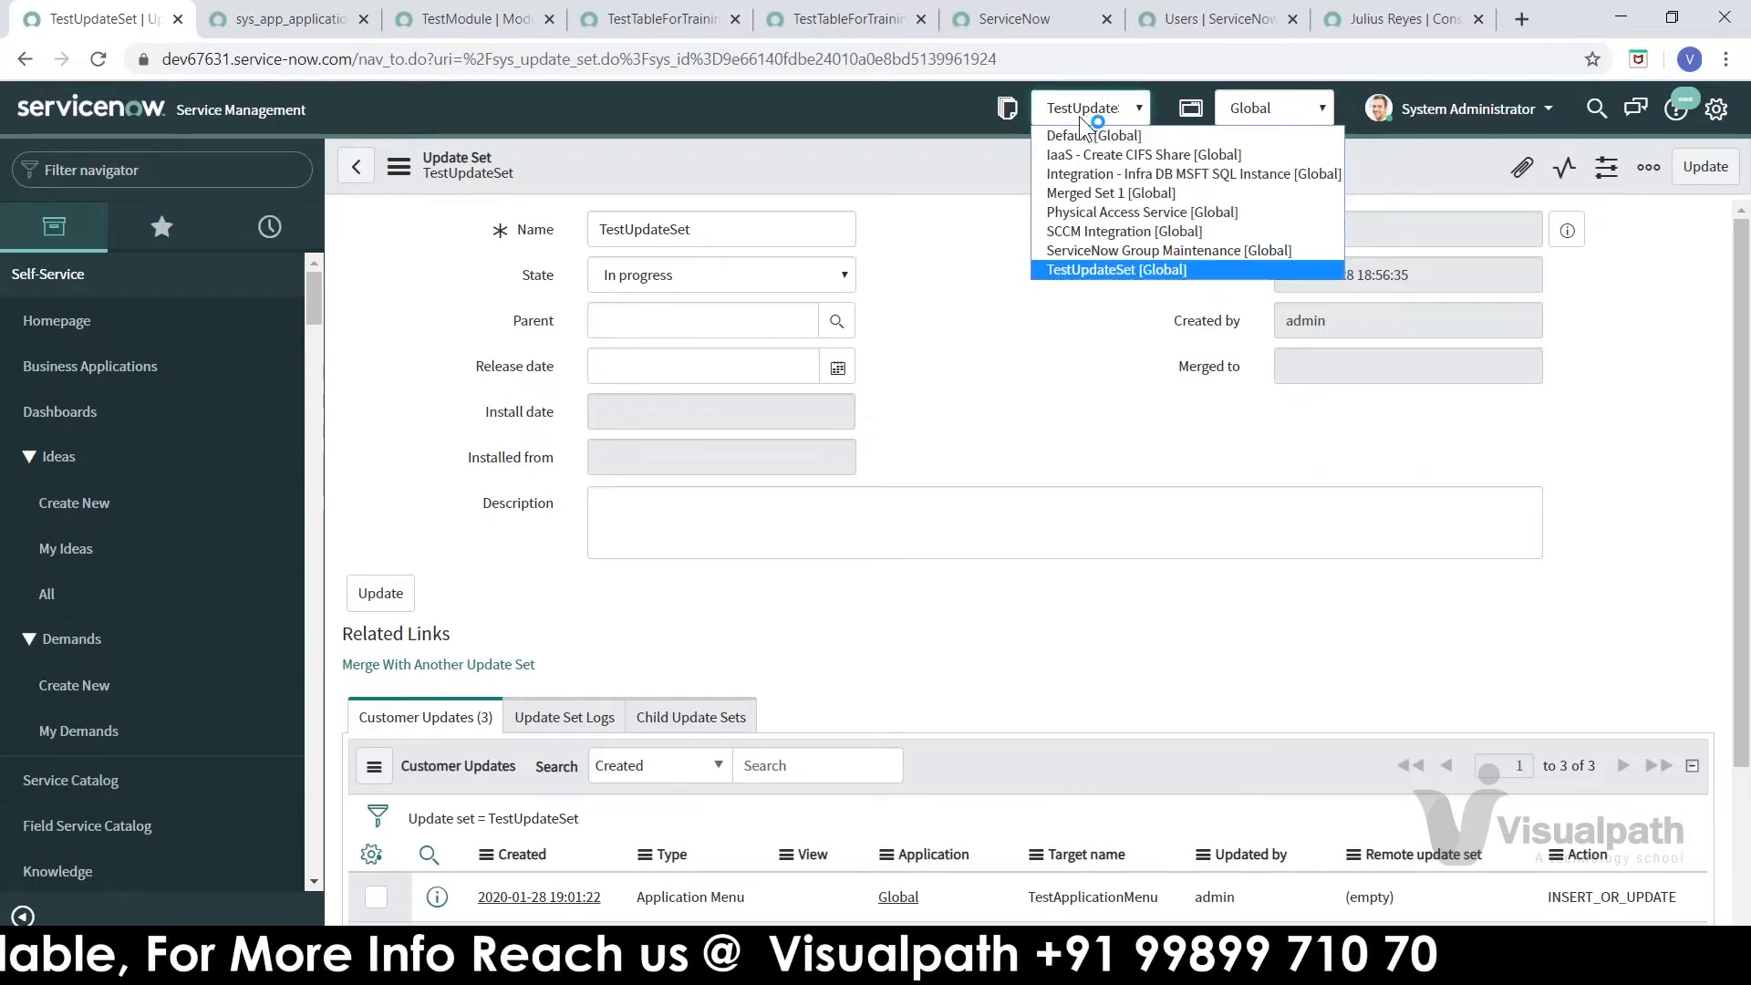
pyautogui.click(1079, 117)
pyautogui.doubleClick(705, 229)
pyautogui.click(941, 266)
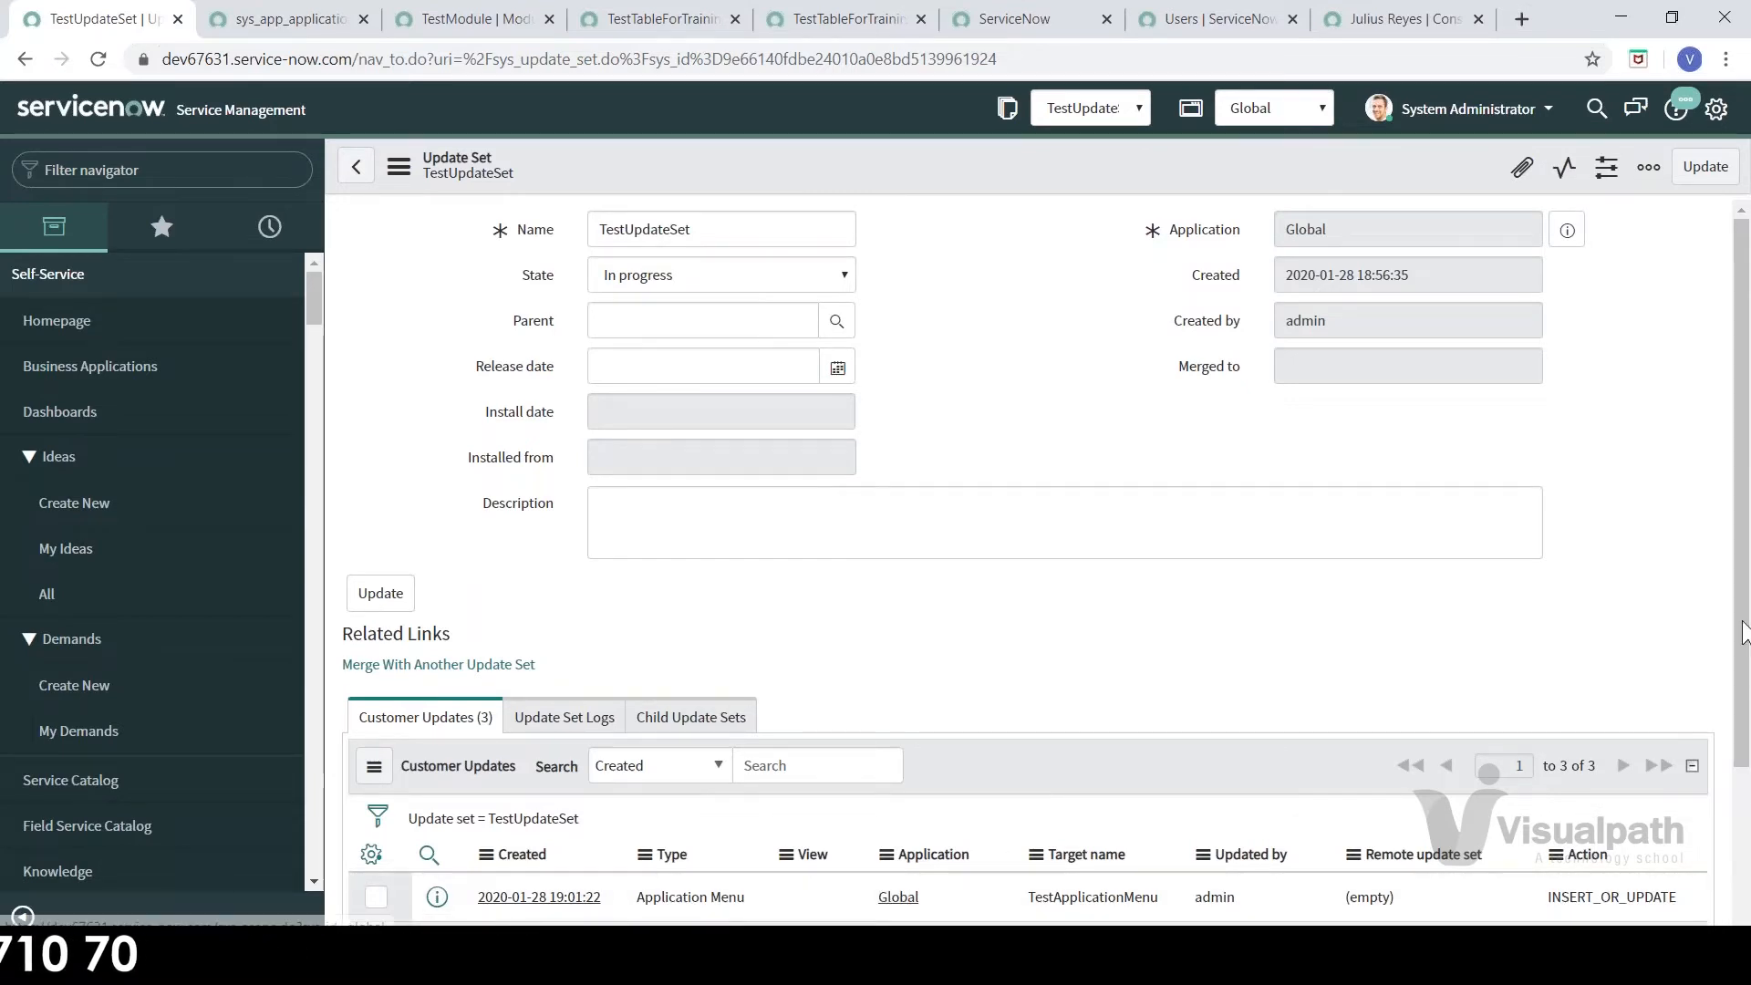
# - Review the column personalization of the customer updates list and close it without changes
pyautogui.scroll(-1, 1742, 638)
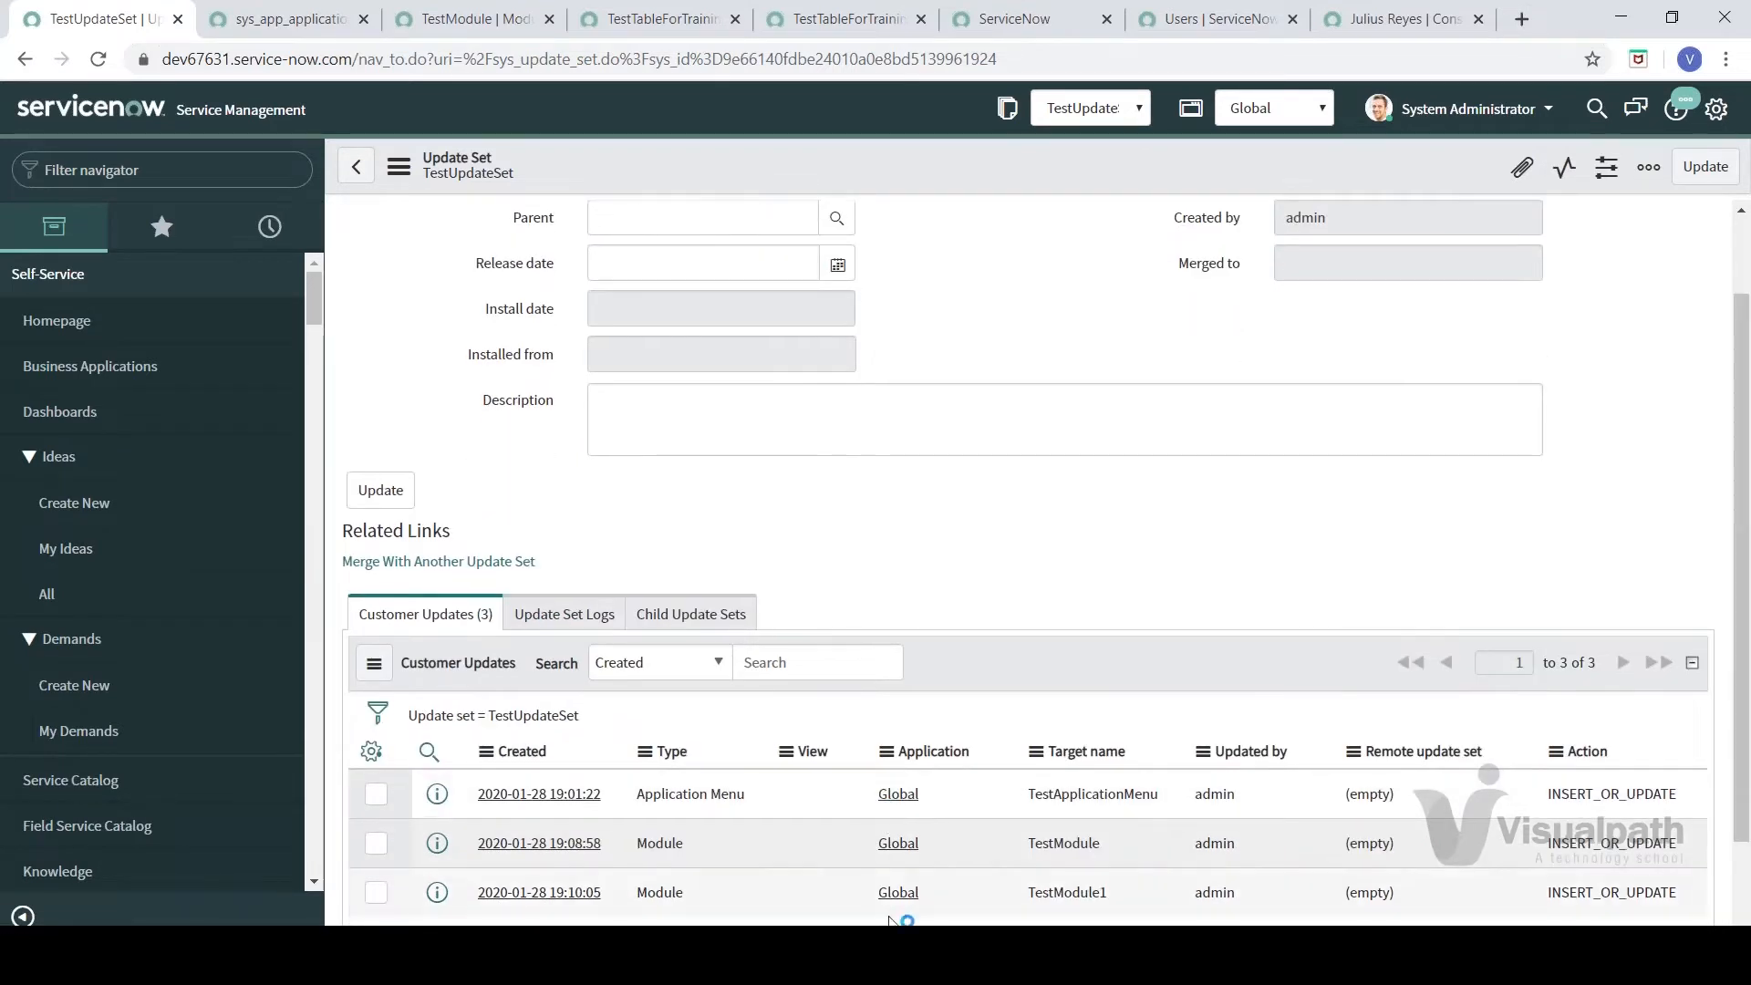
pyautogui.click(370, 753)
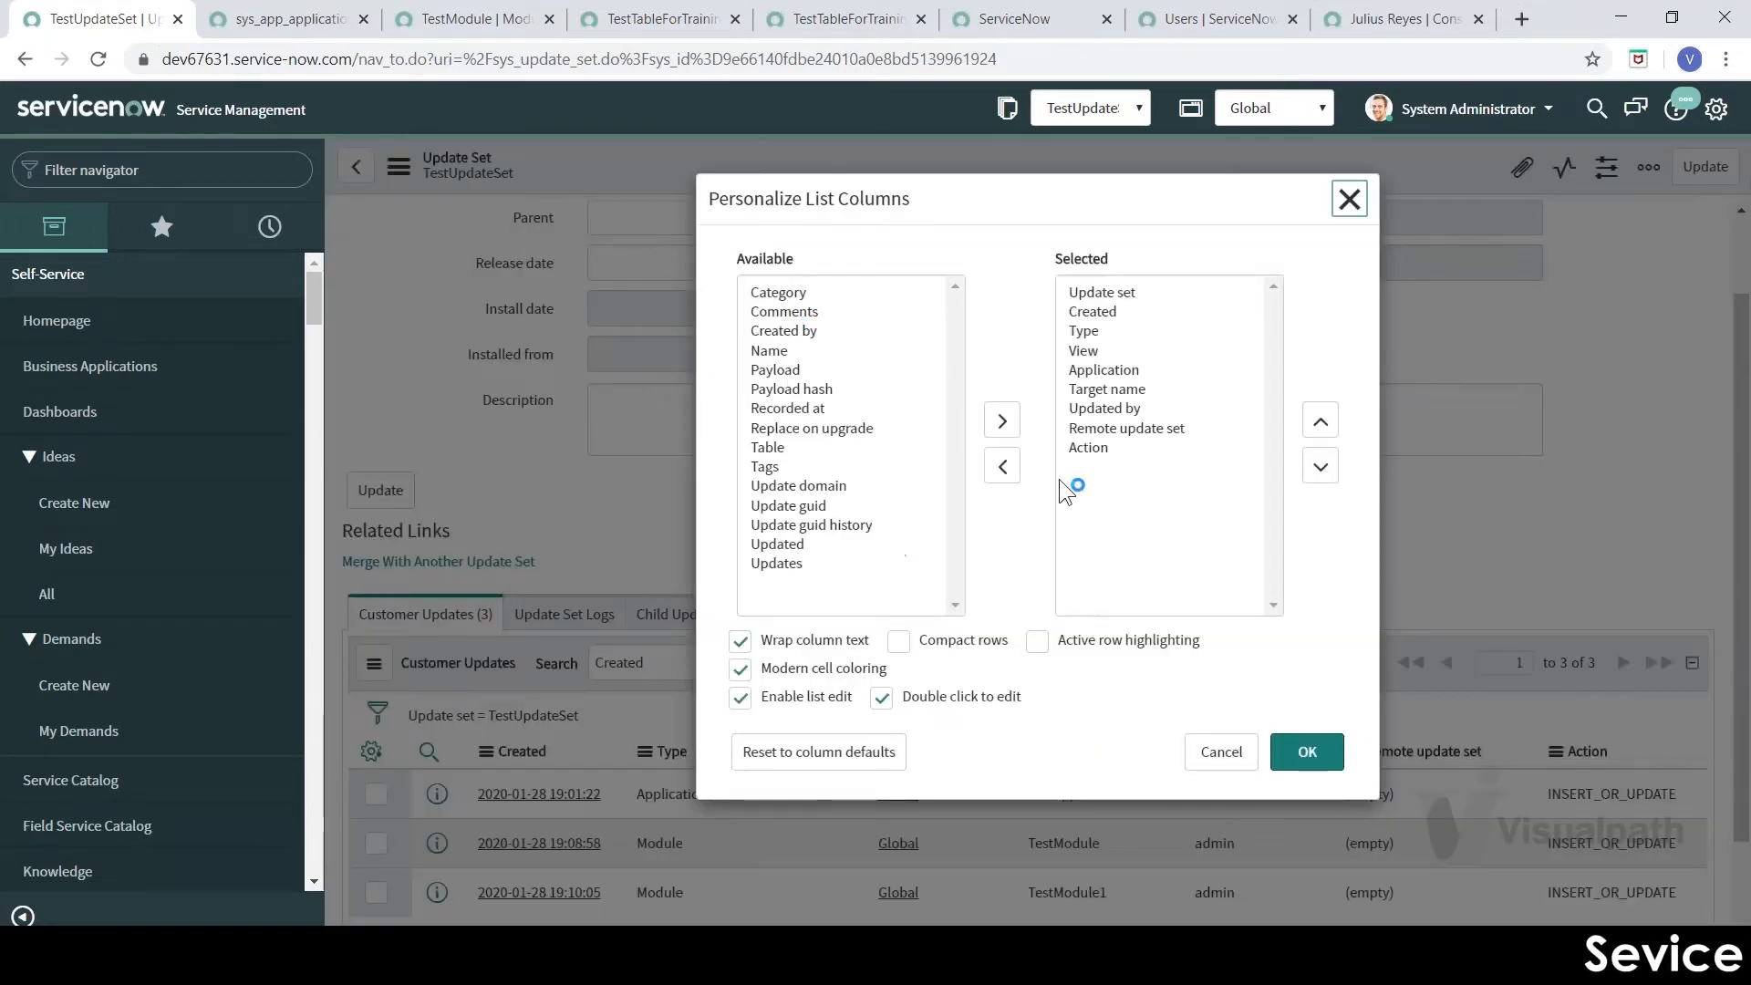
pyautogui.click(1351, 205)
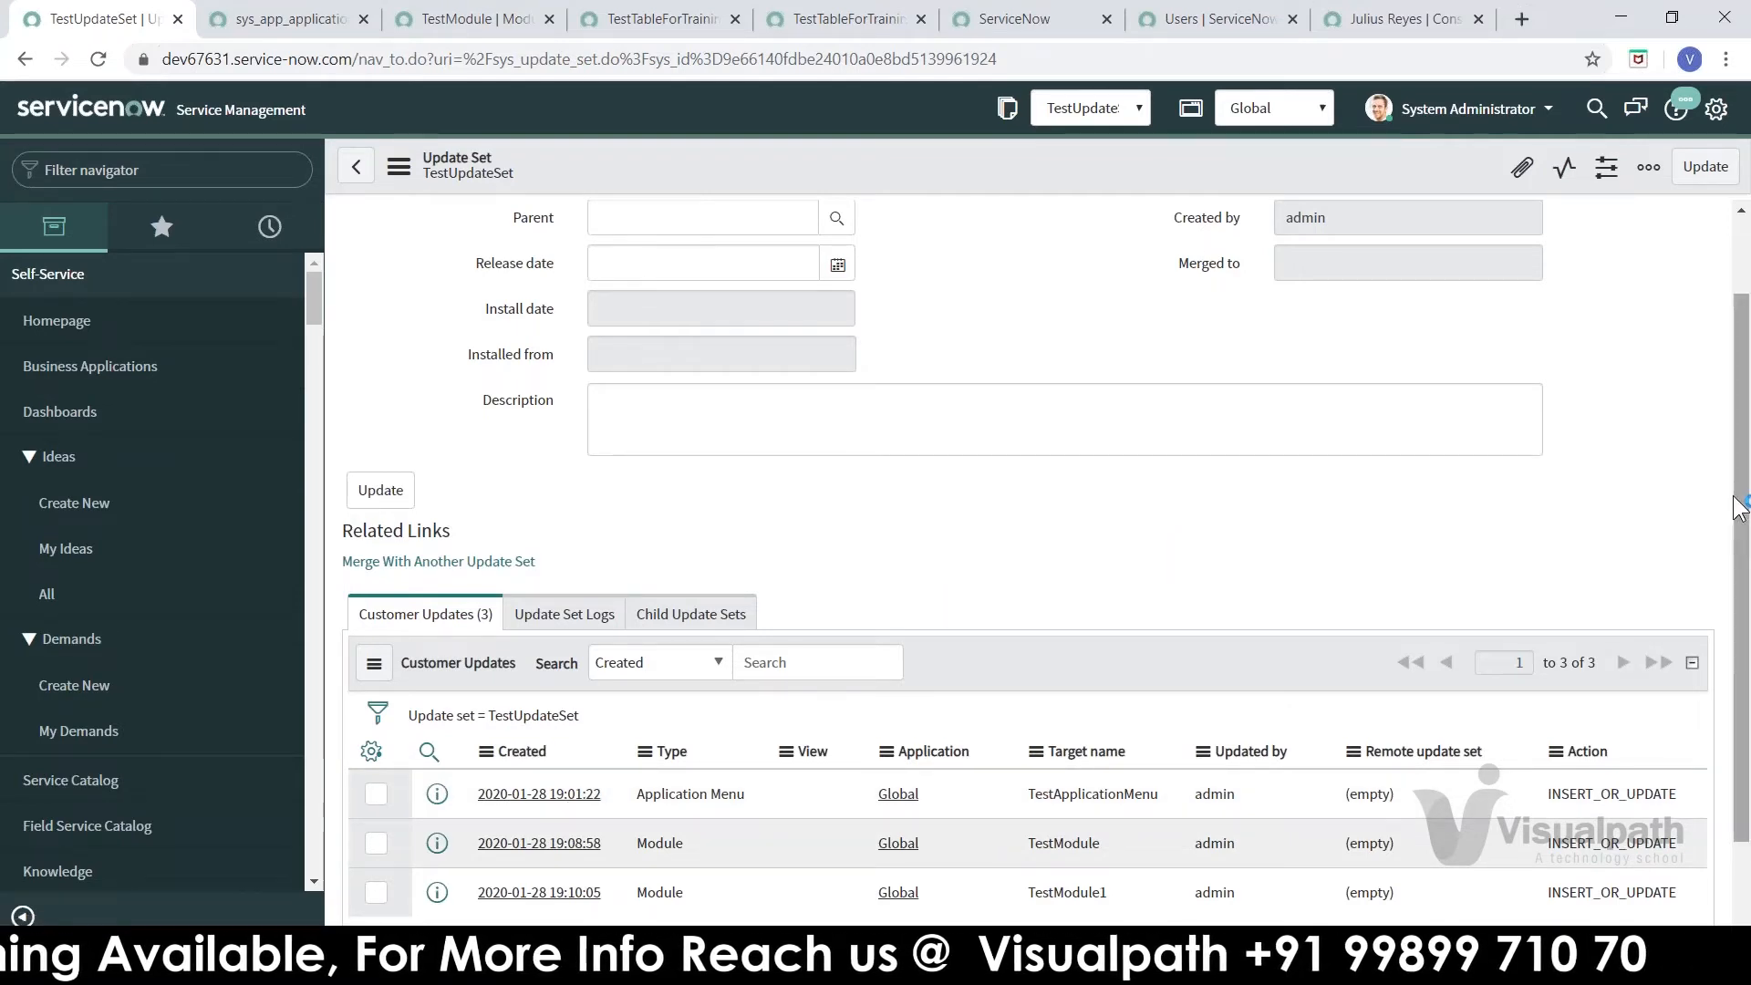
pyautogui.scroll(1, 1005, 801)
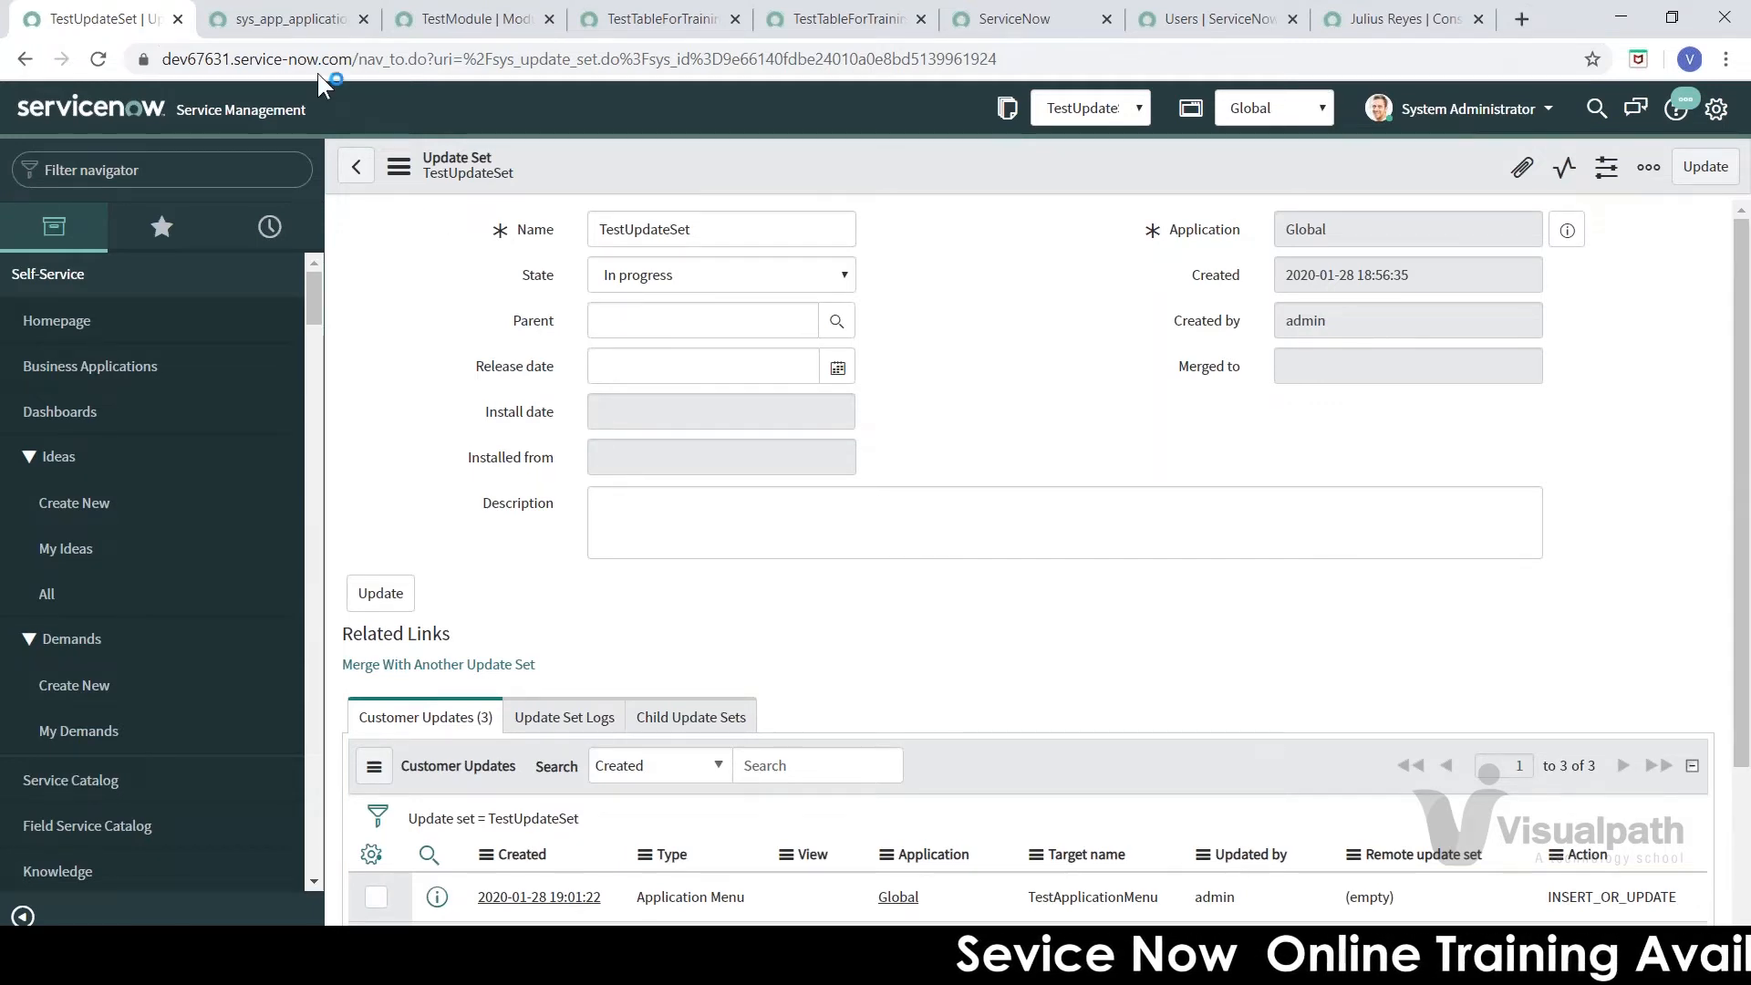
# - Return to the TestModule record and look through the rest of its form
pyautogui.click(467, 18)
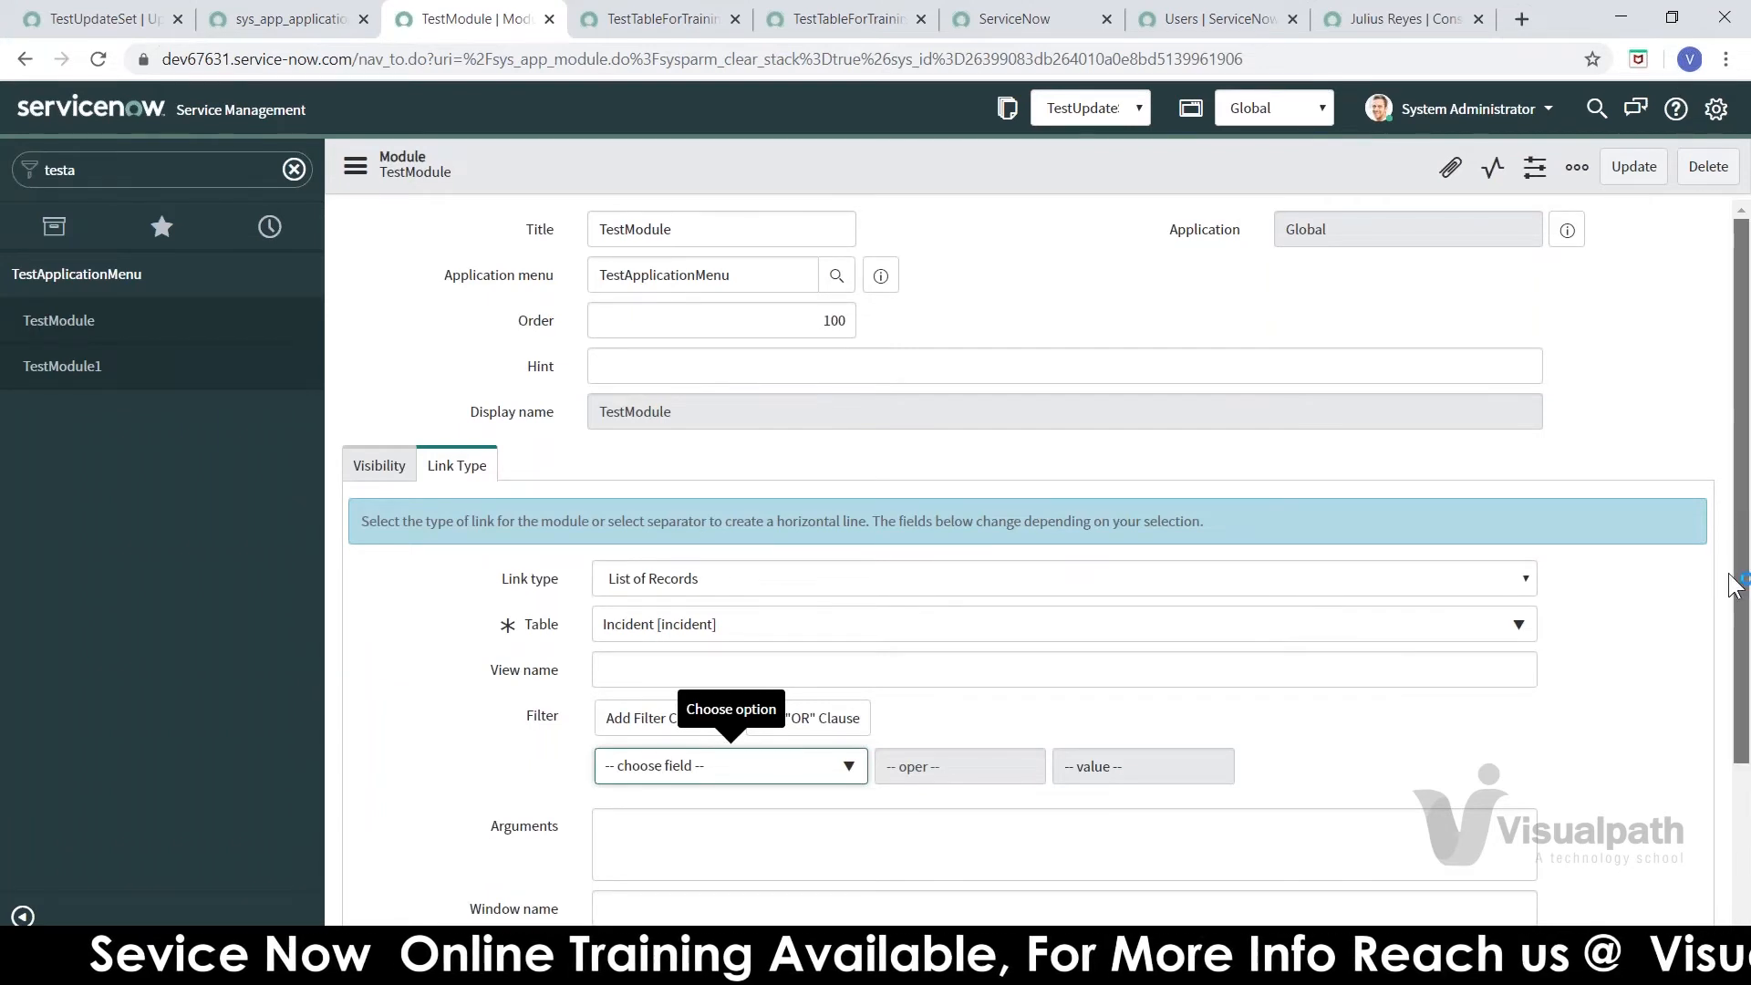
pyautogui.scroll(-3, 1735, 583)
pyautogui.scroll(1, 1741, 502)
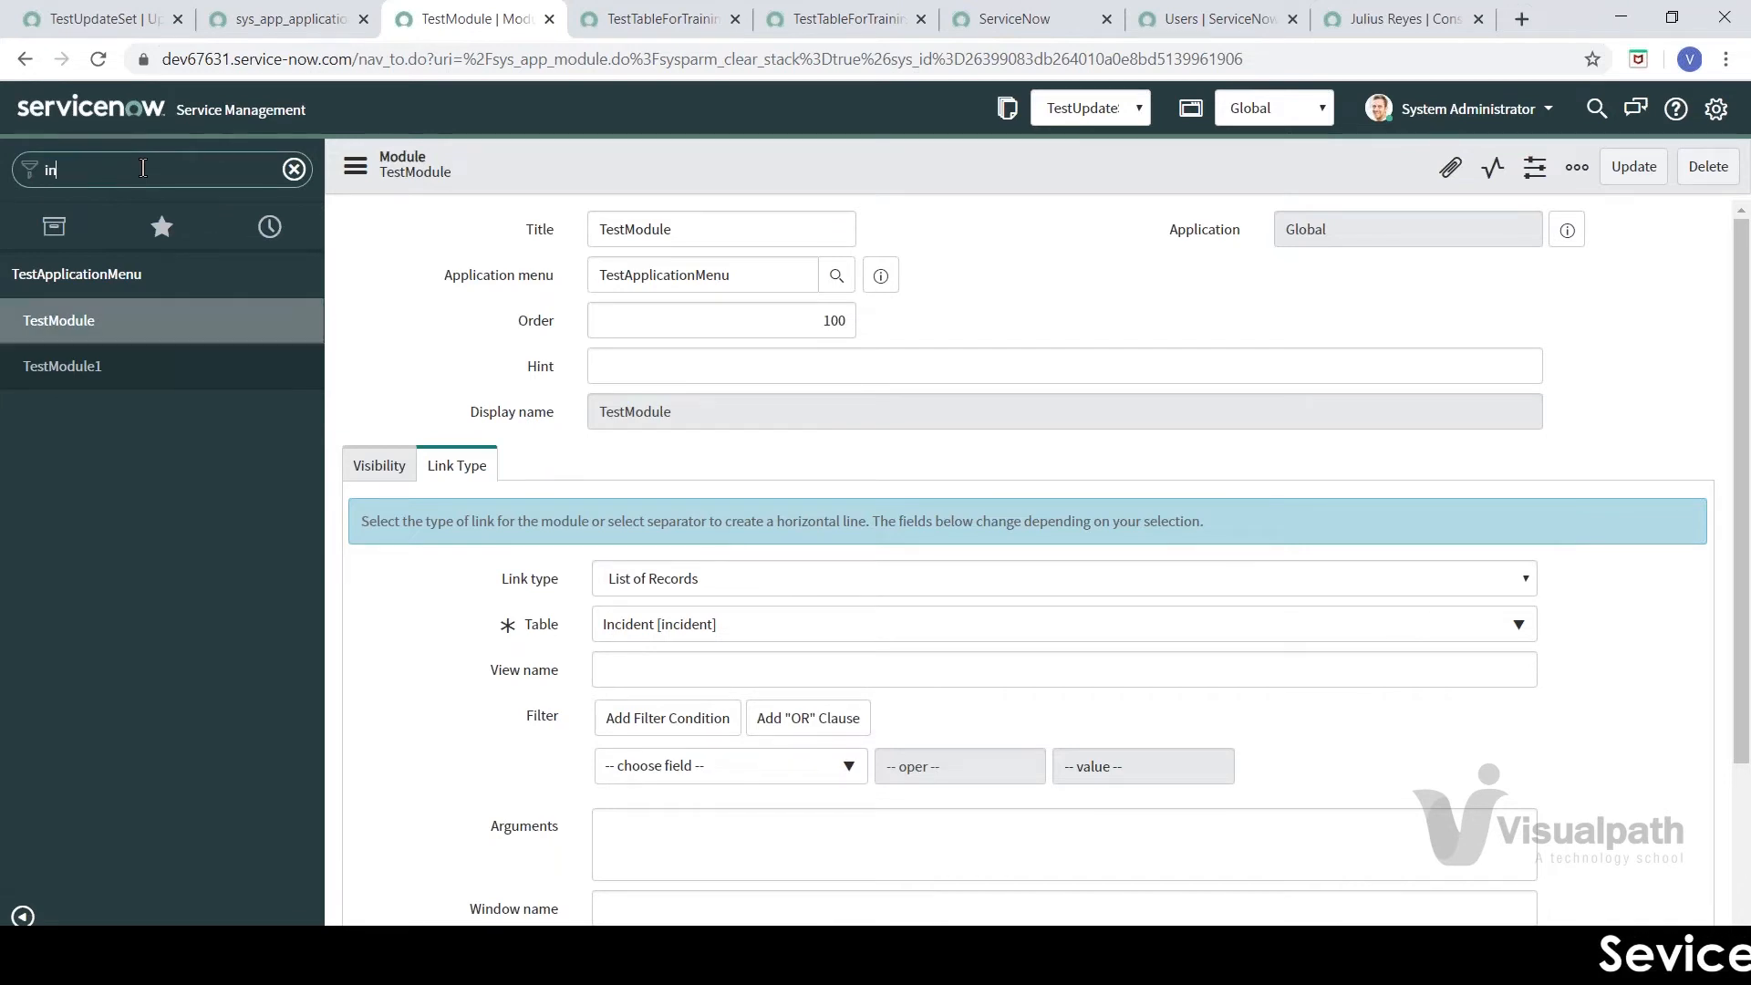
# - Filter the navigator by "incident", and open the Incident menu's Create New module for editing to inspect its arguments
pyautogui.write('cident')
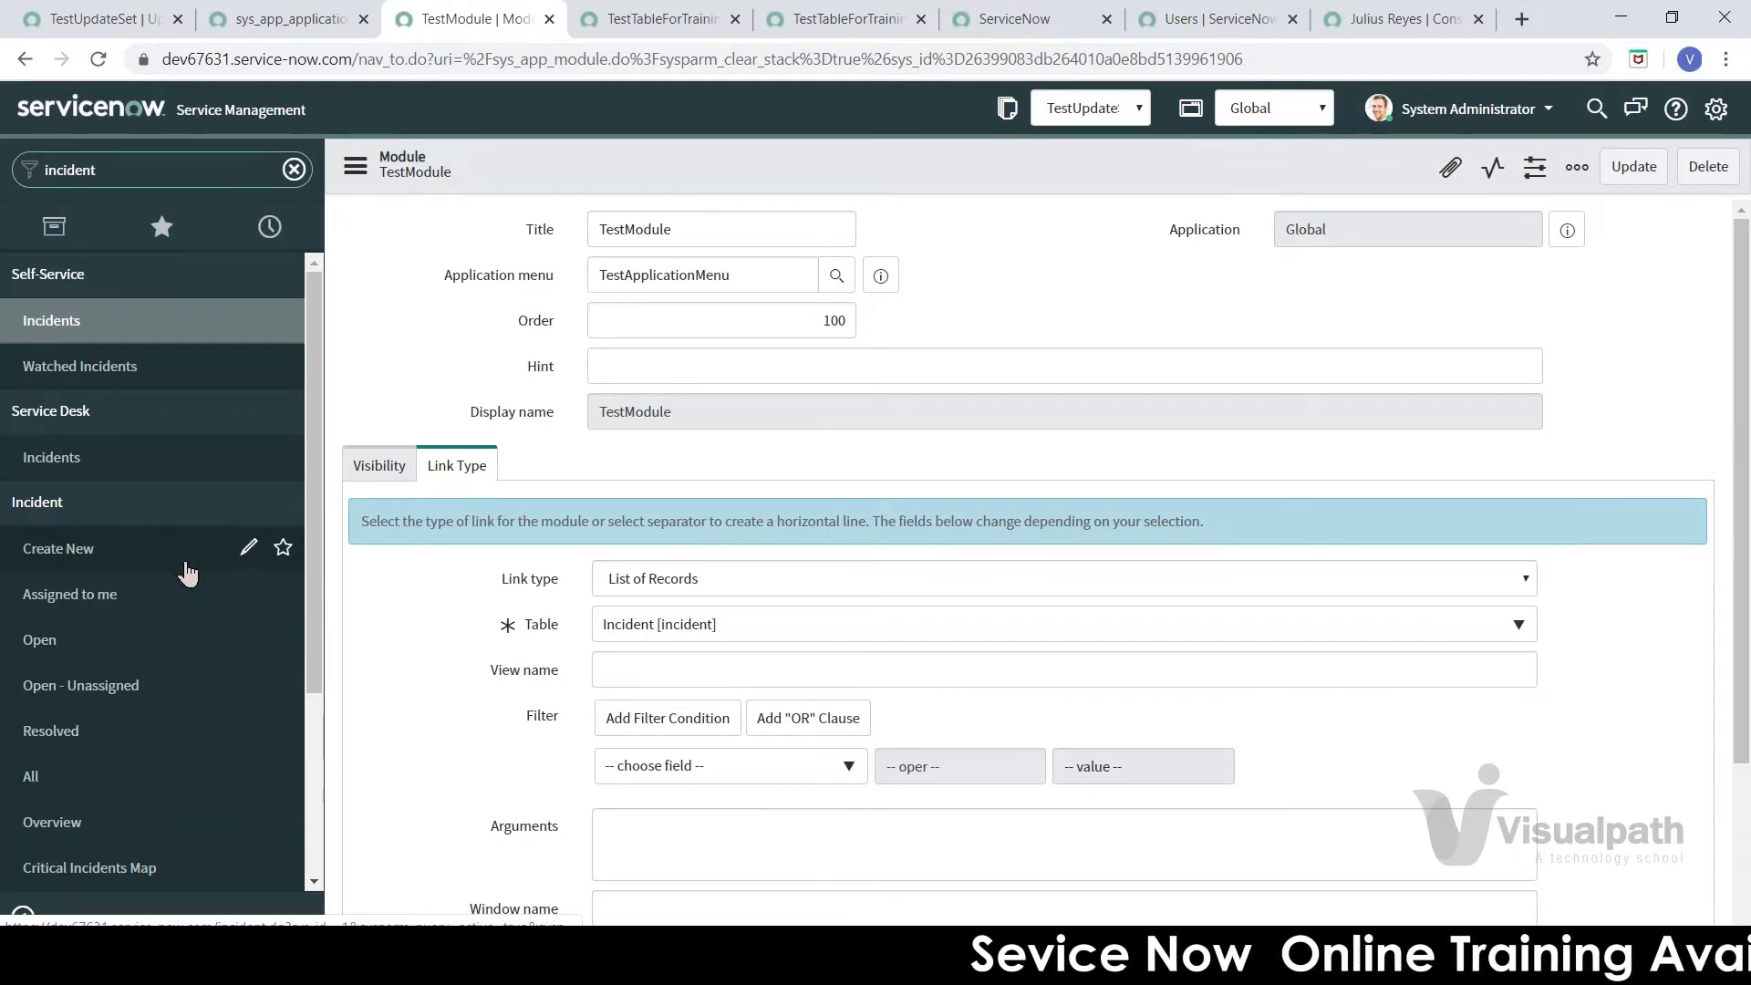
pyautogui.click(248, 549)
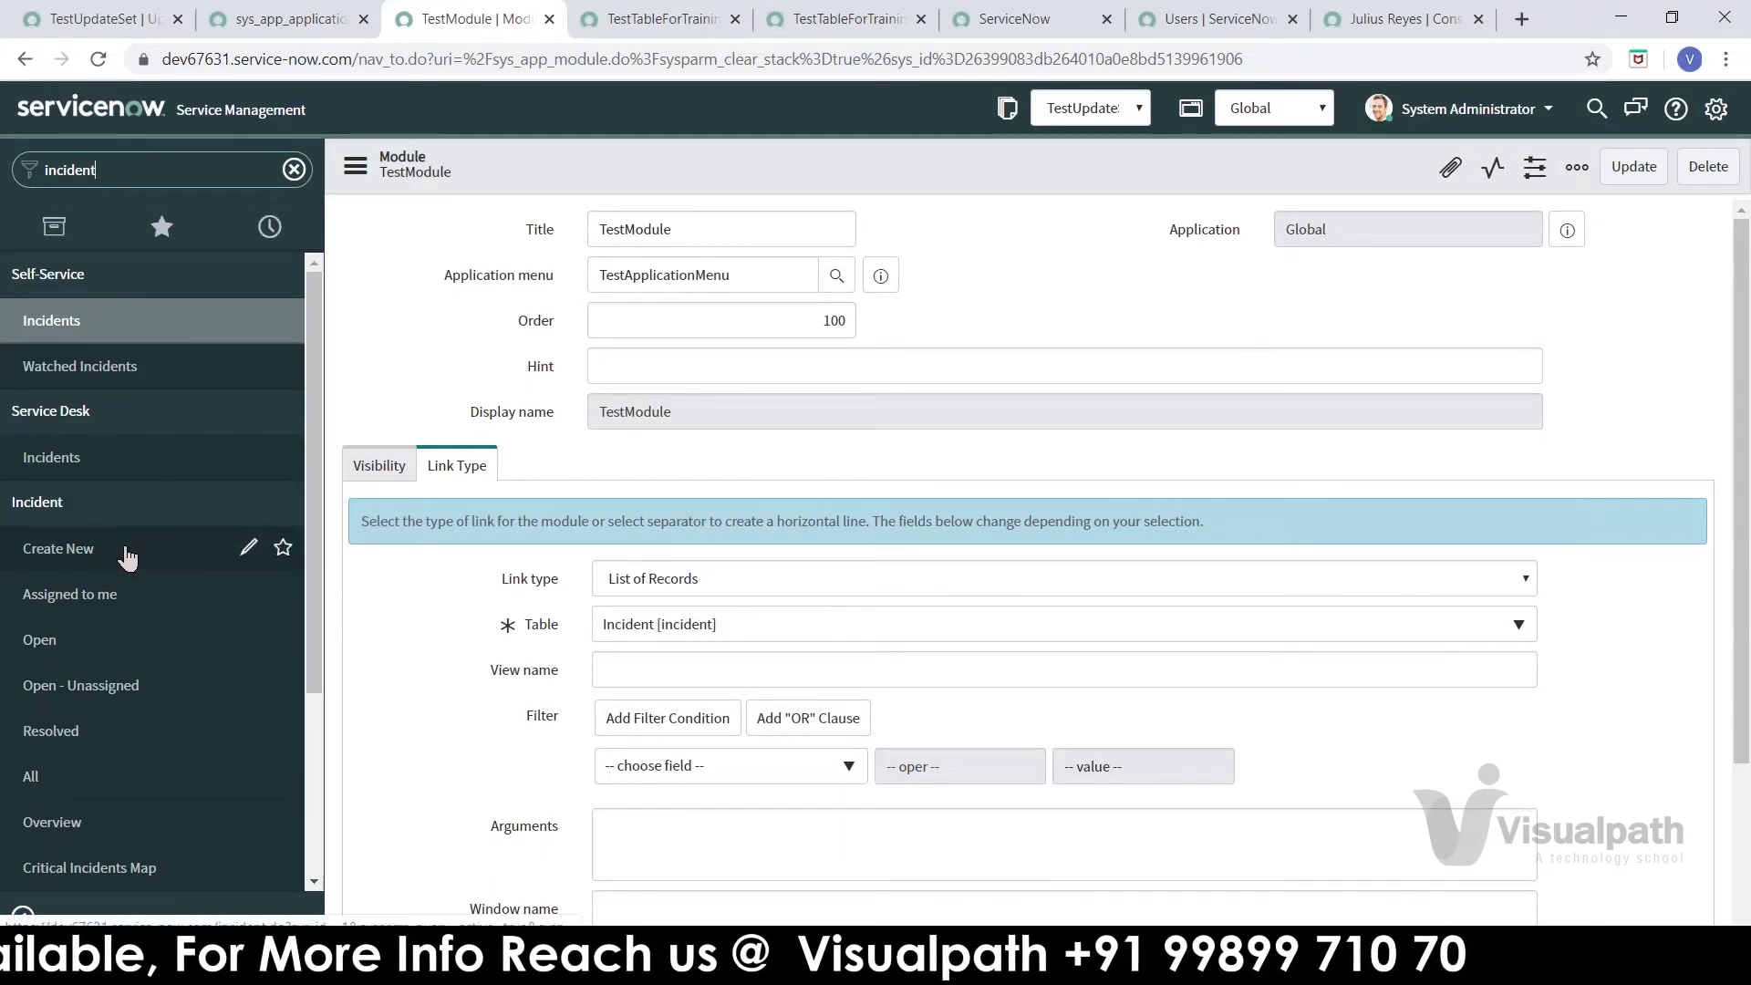
pyautogui.click(249, 548)
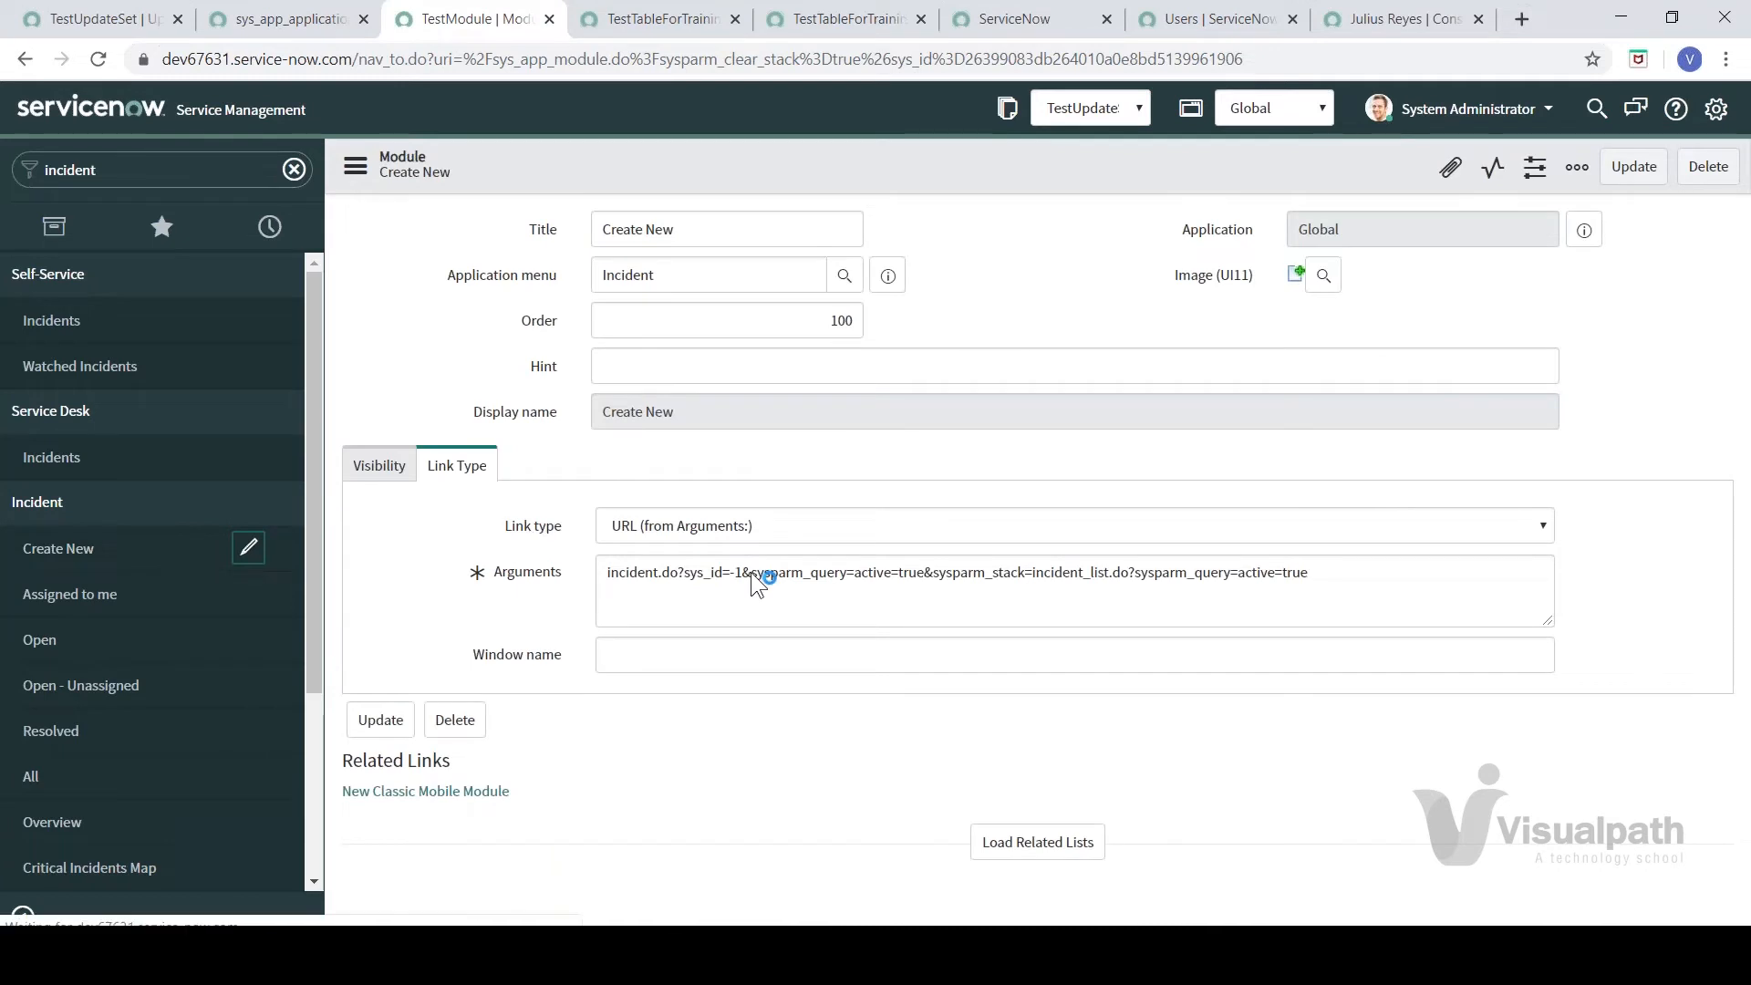
pyautogui.click(731, 627)
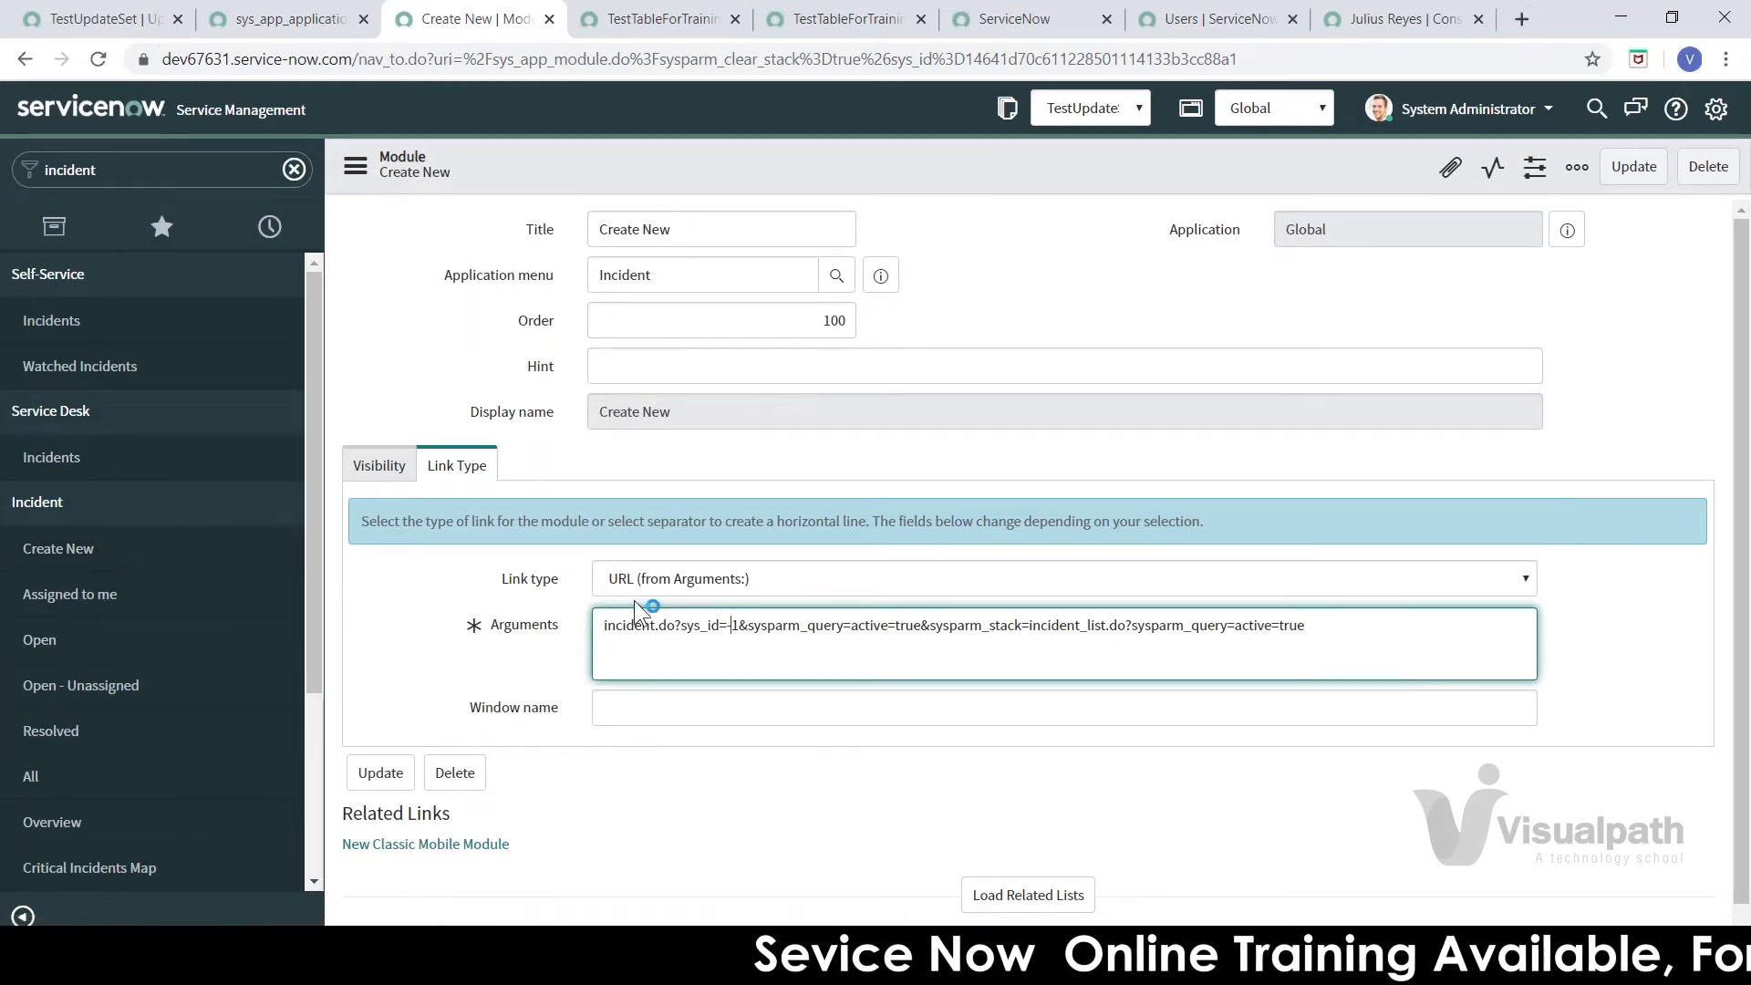
pyautogui.doubleClick(623, 629)
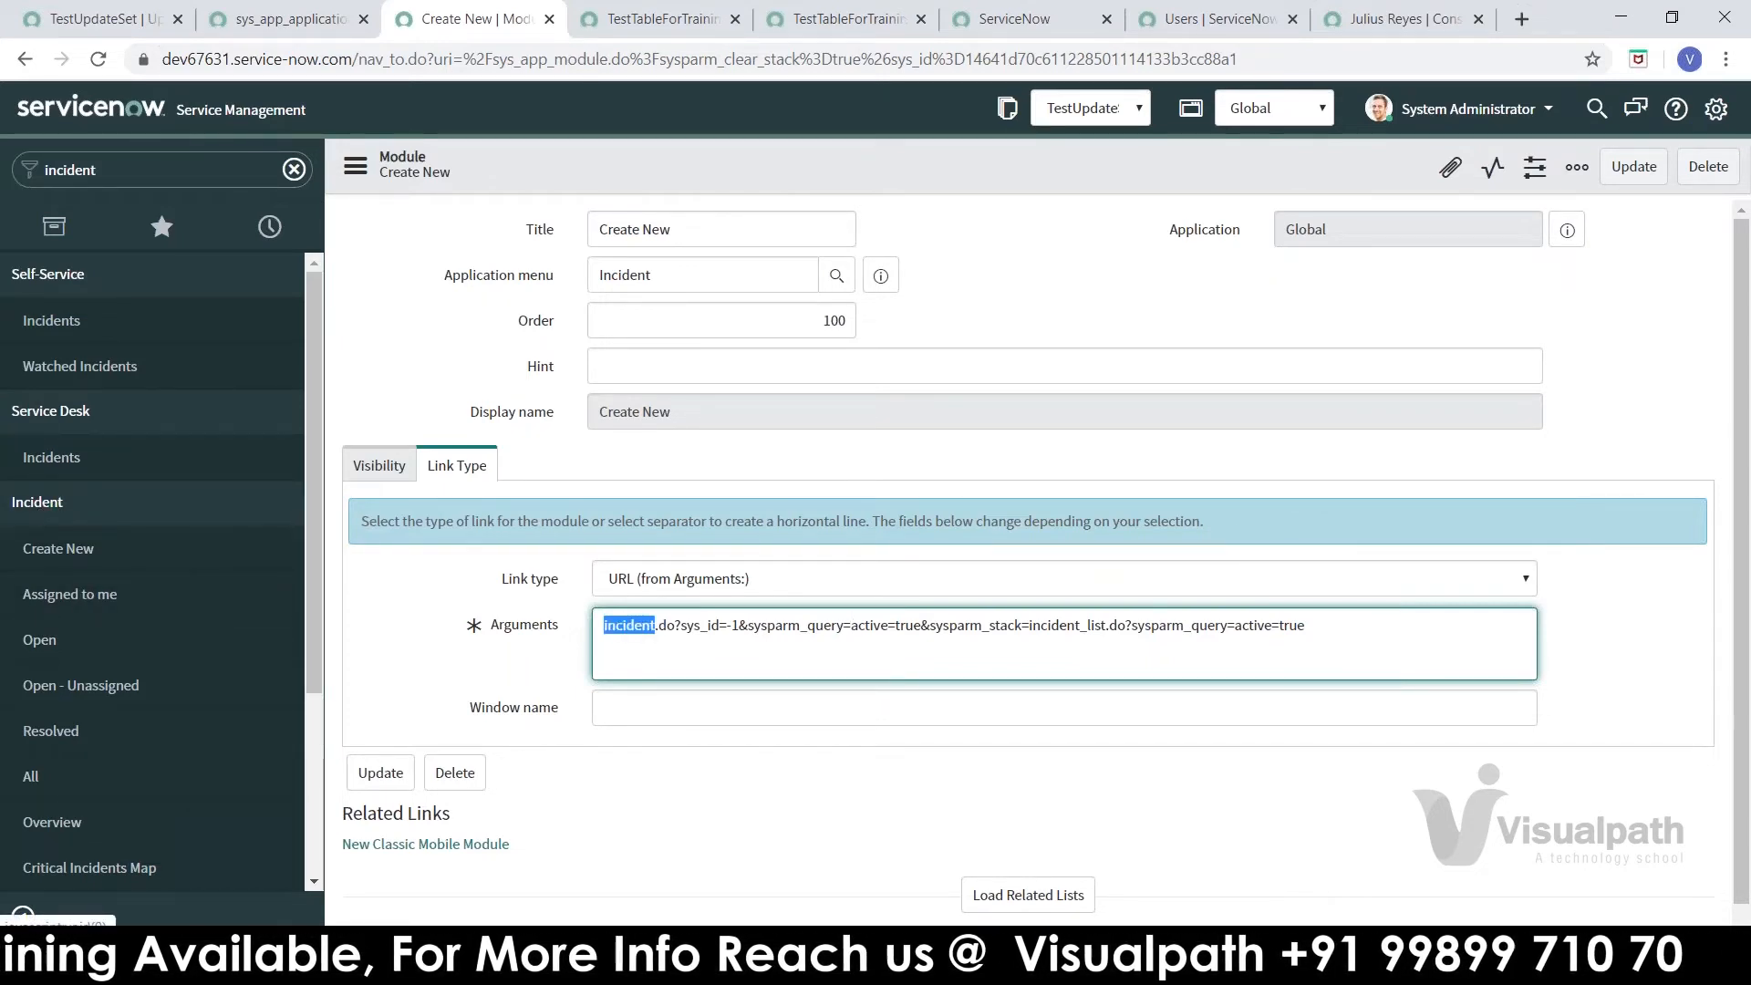
# - Try the List Filter link type on the Create New module and restore URL (from Arguments:)
pyautogui.click(644, 583)
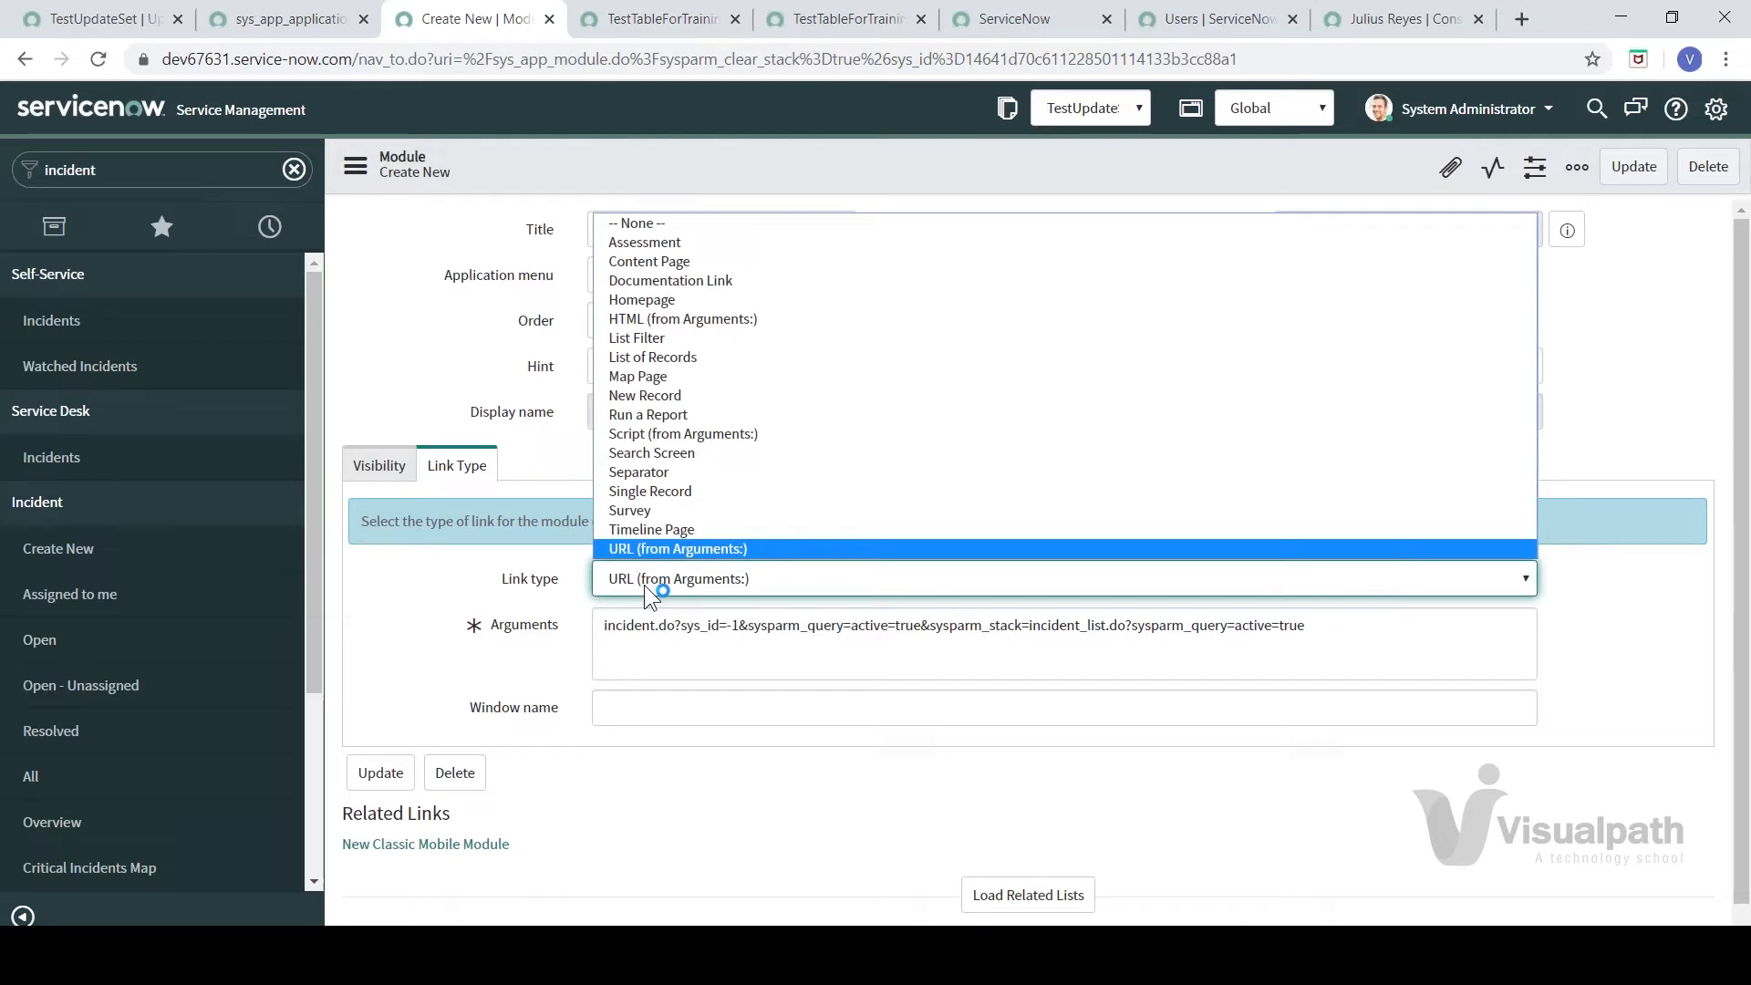
pyautogui.press('l')
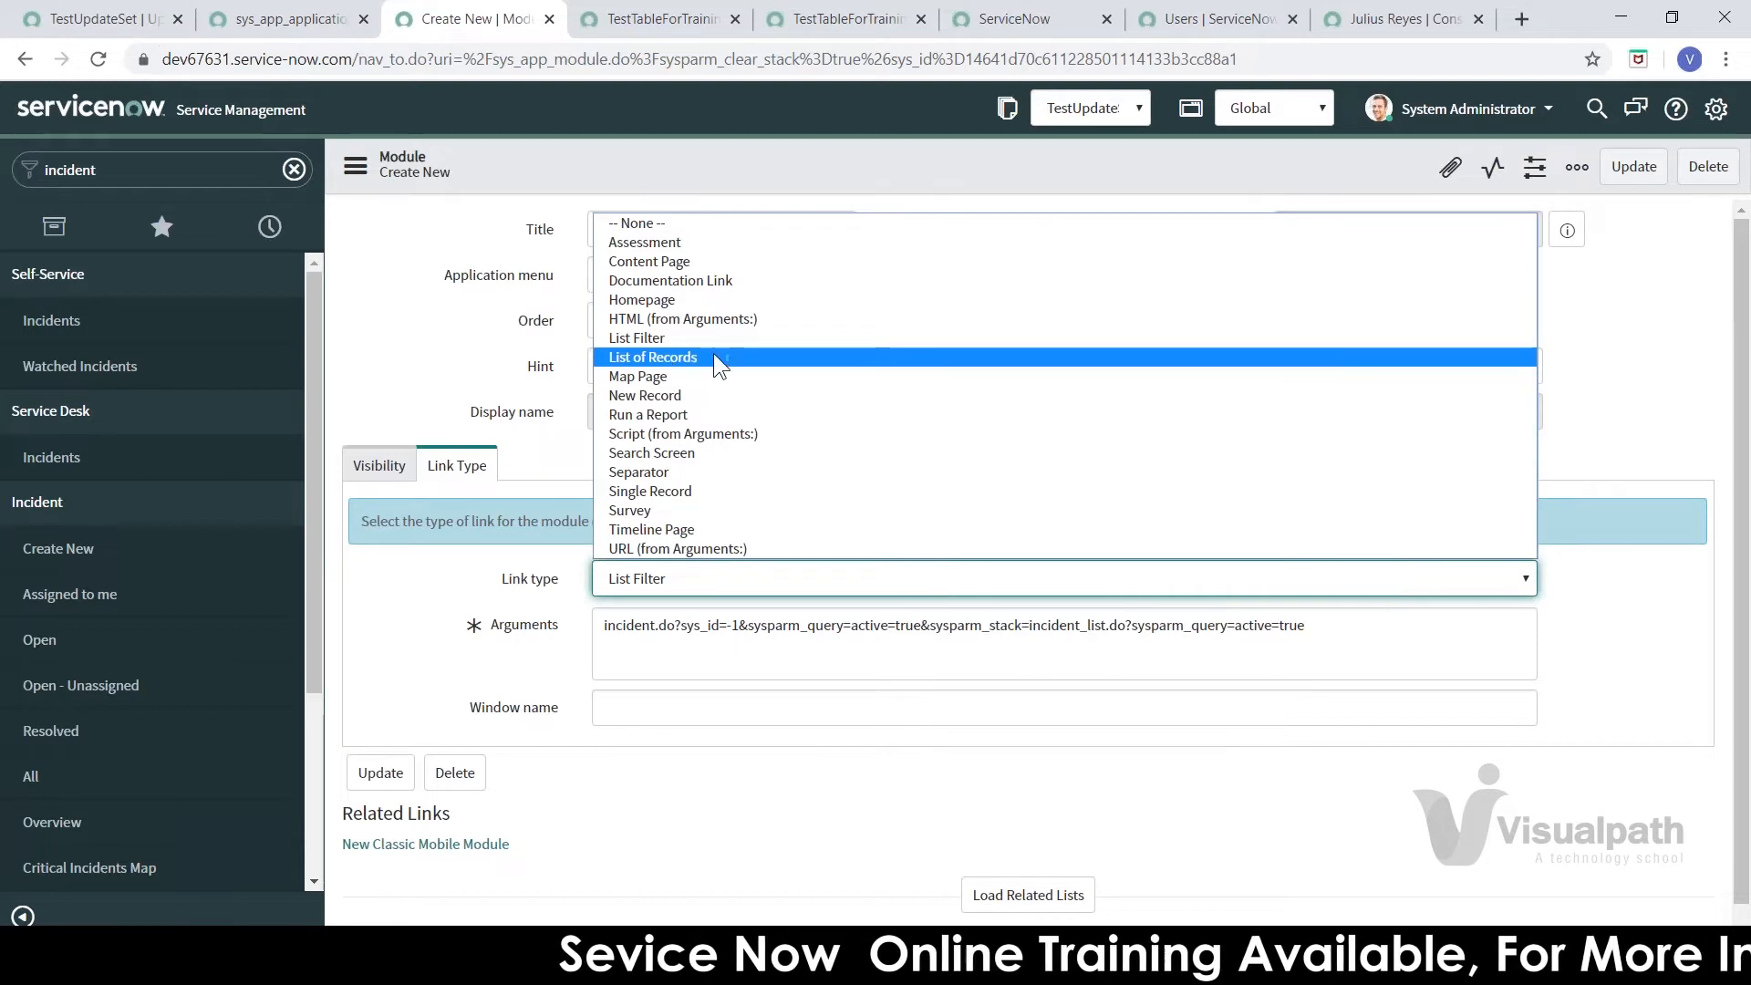
pyautogui.click(419, 604)
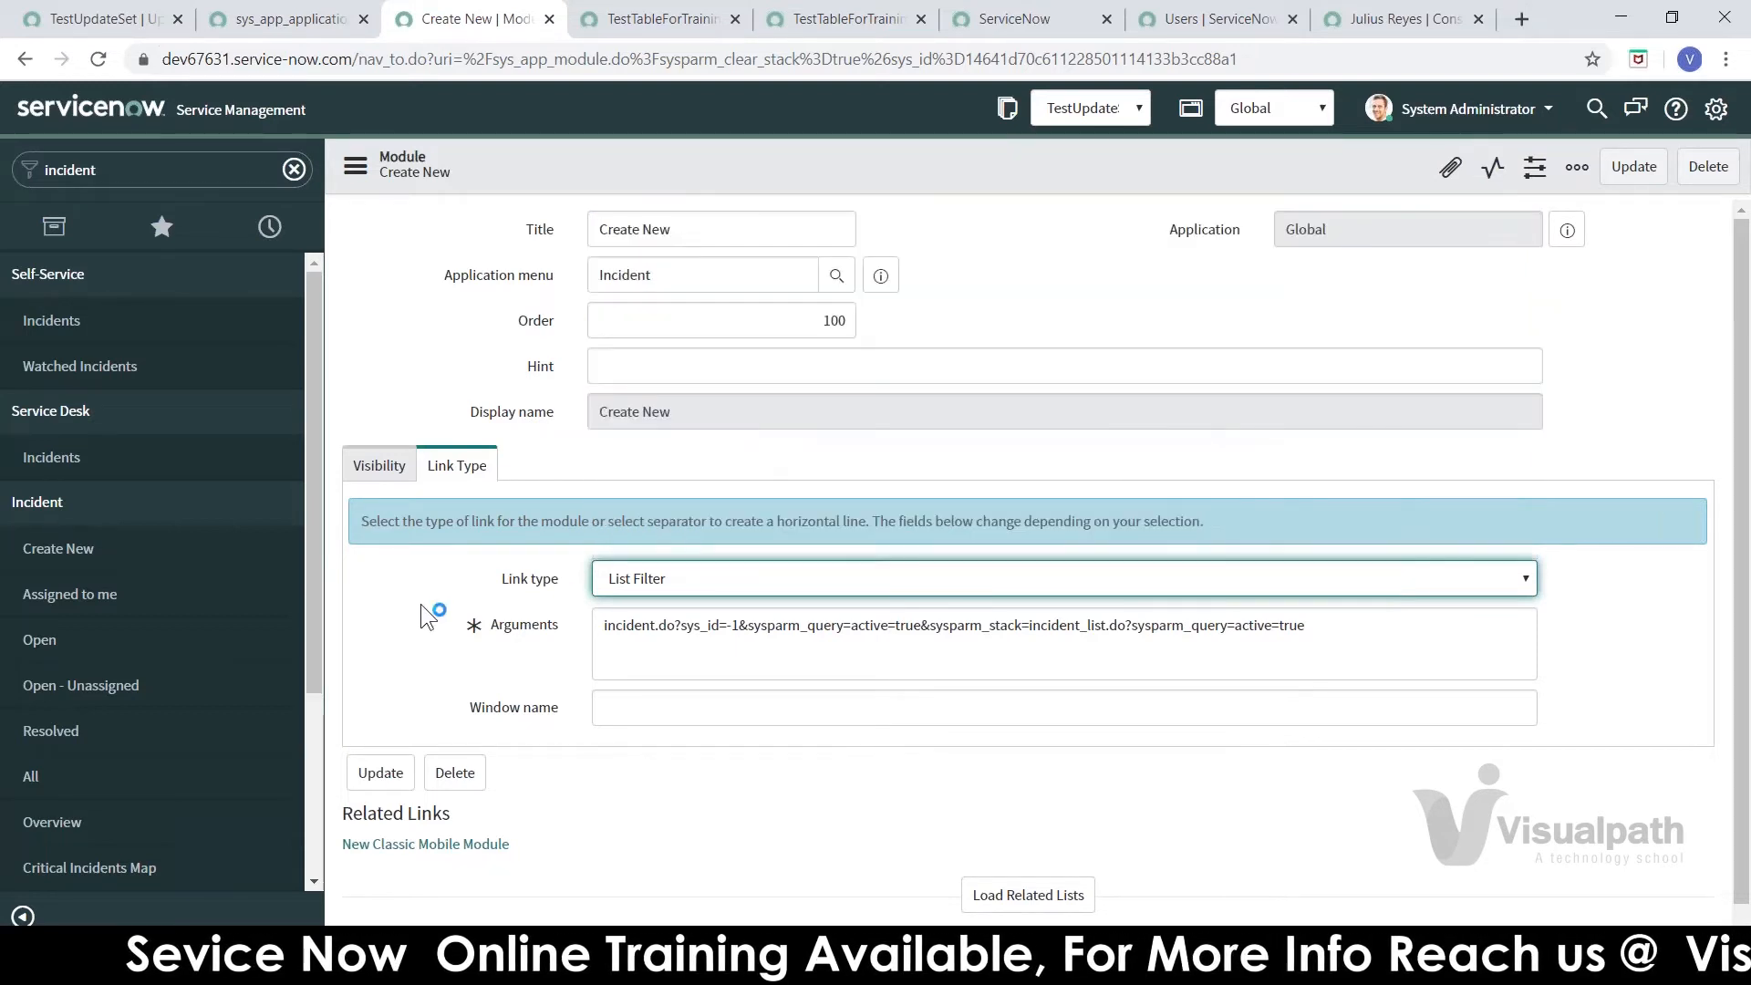
pyautogui.click(644, 566)
pyautogui.press('u')
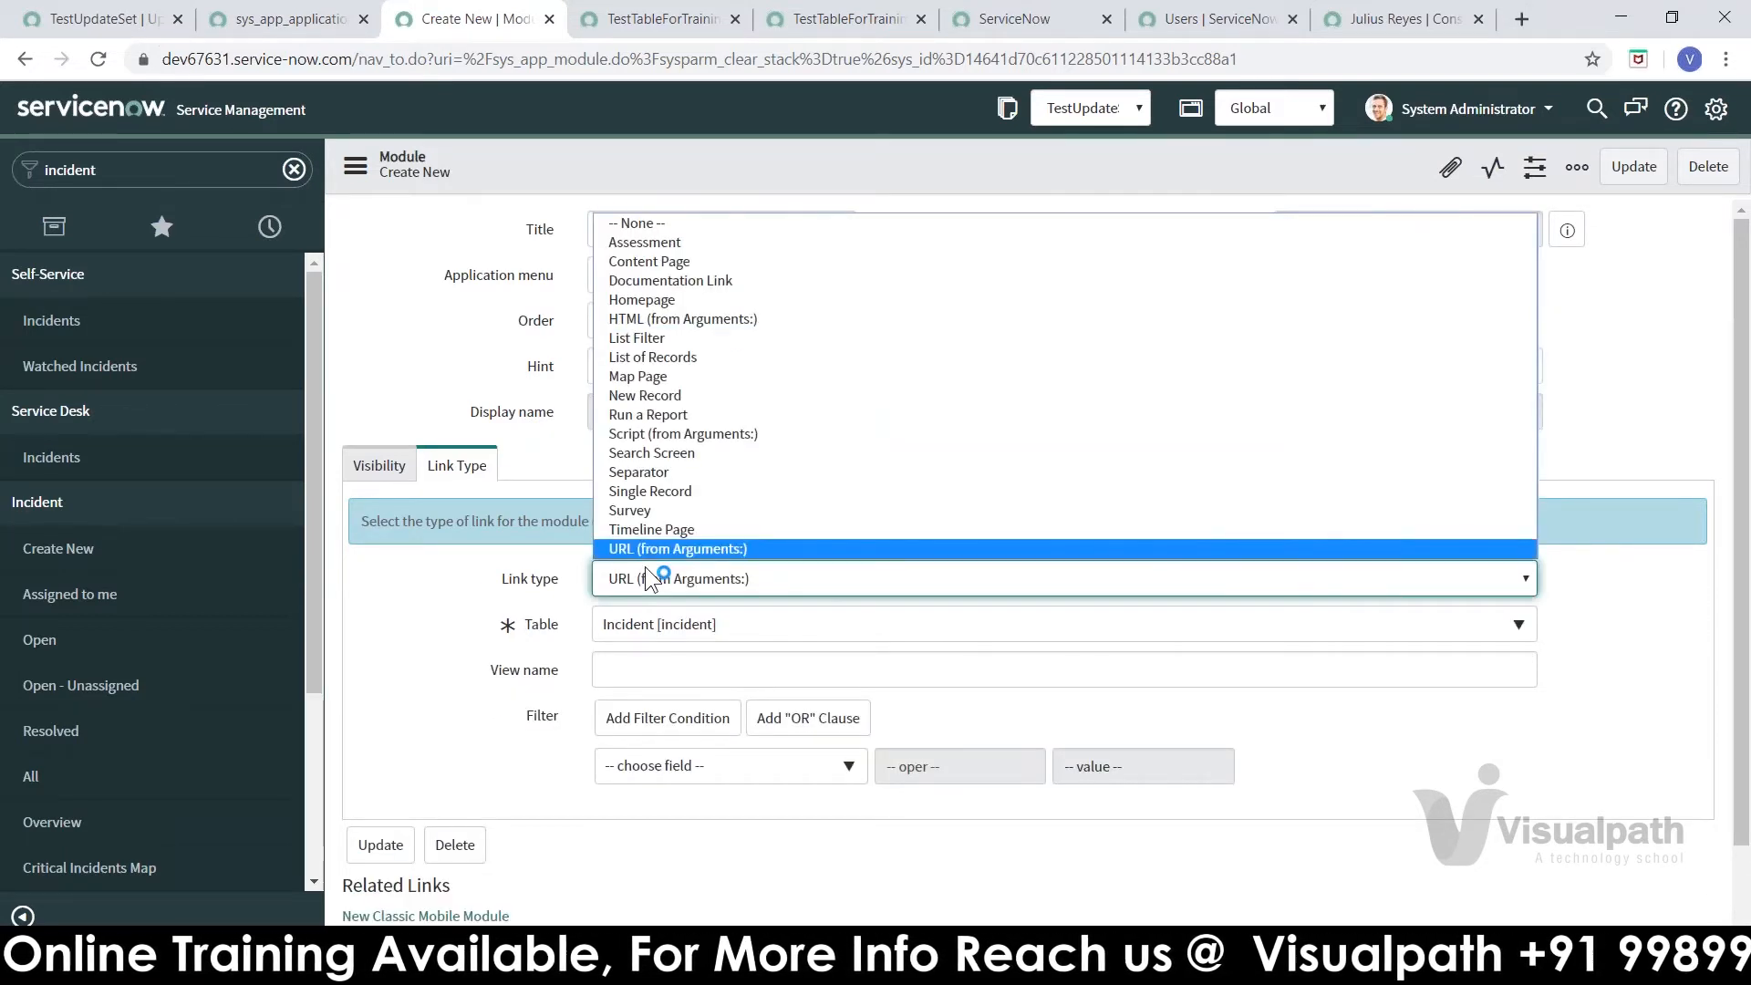
pyautogui.click(643, 572)
# - Examine the table references in the Create New module's arguments and copy the full argument string
pyautogui.moveTo(603, 626); pyautogui.dragTo(1334, 663)
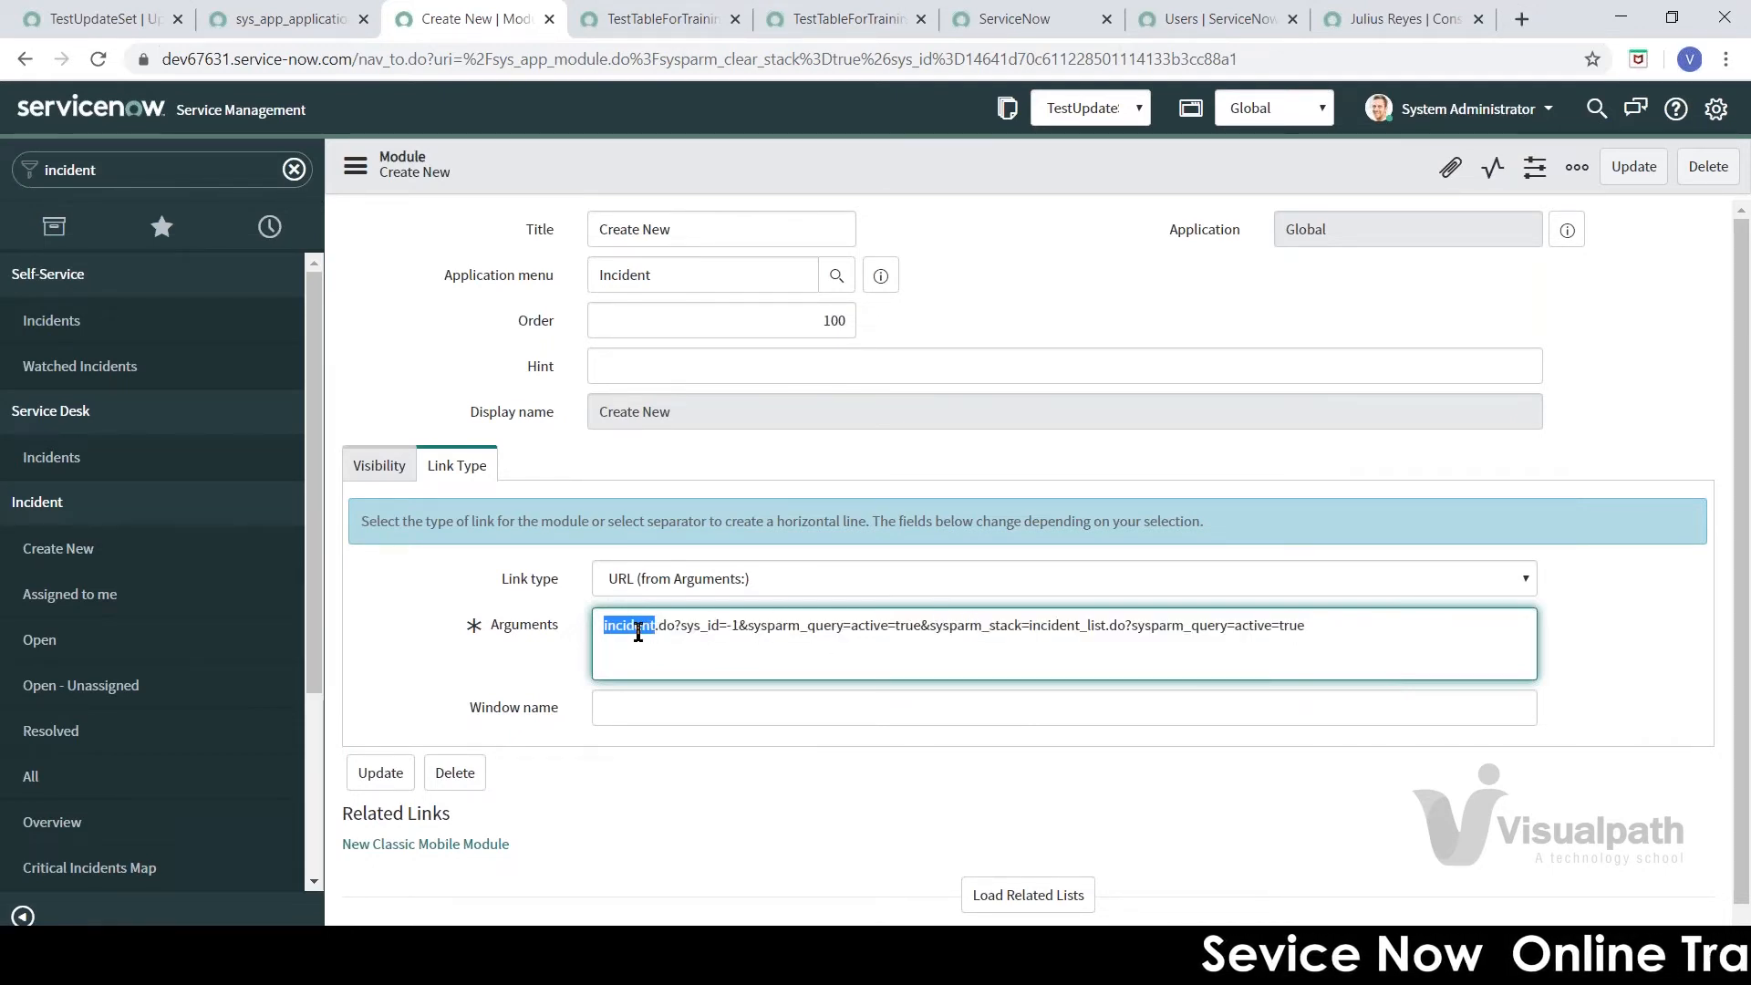
pyautogui.doubleClick(1055, 627)
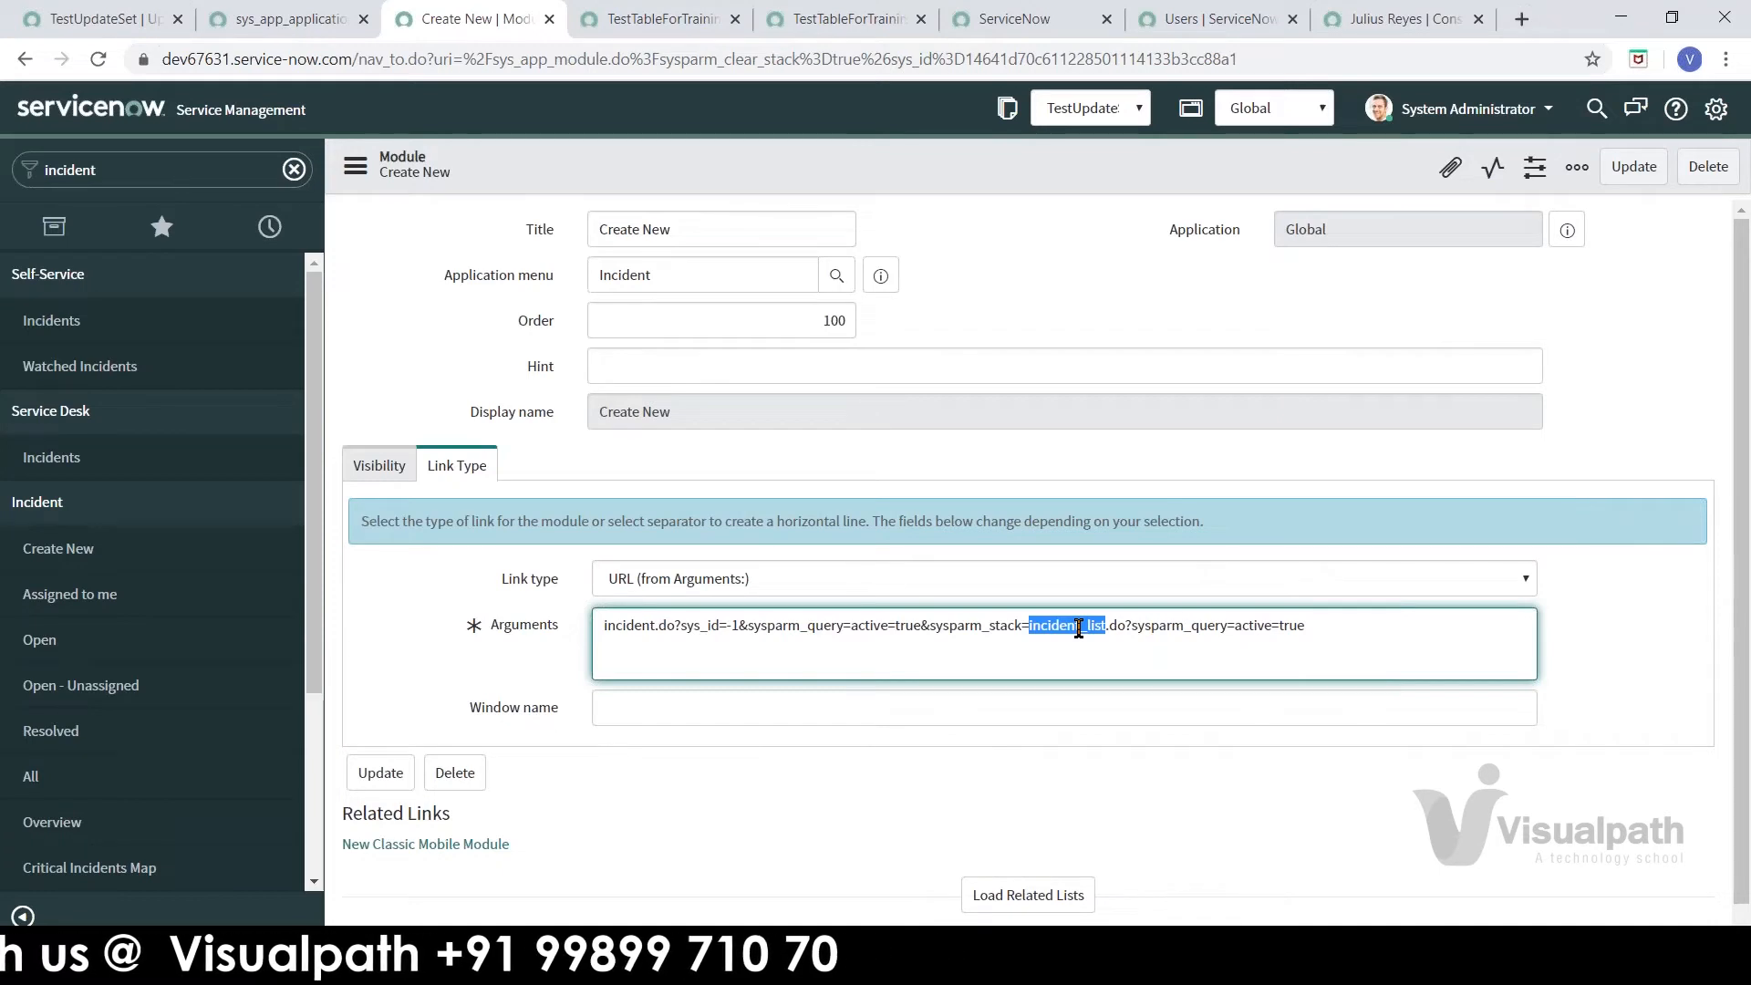
pyautogui.hotkey('ctrl', 'a')
pyautogui.hotkey('ctrl', 'c')
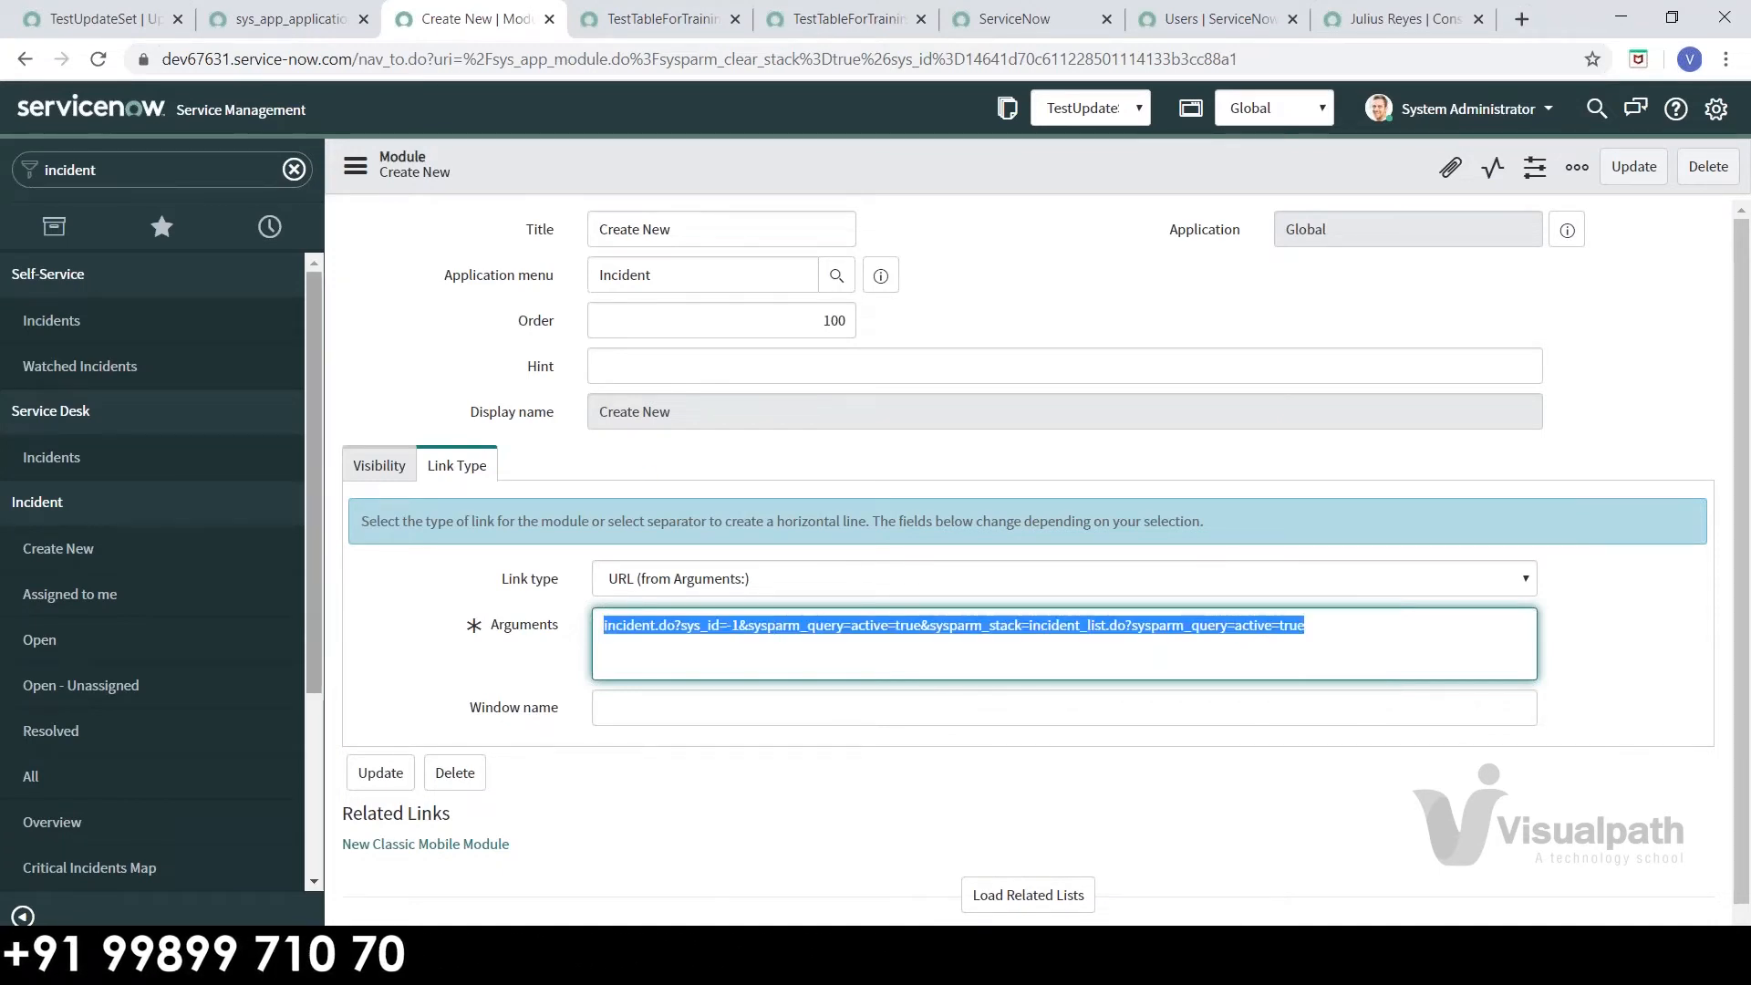
# - Filter the navigator by "testap" and open the TestModule record for editing
pyautogui.doubleClick(116, 175)
pyautogui.write('testap')
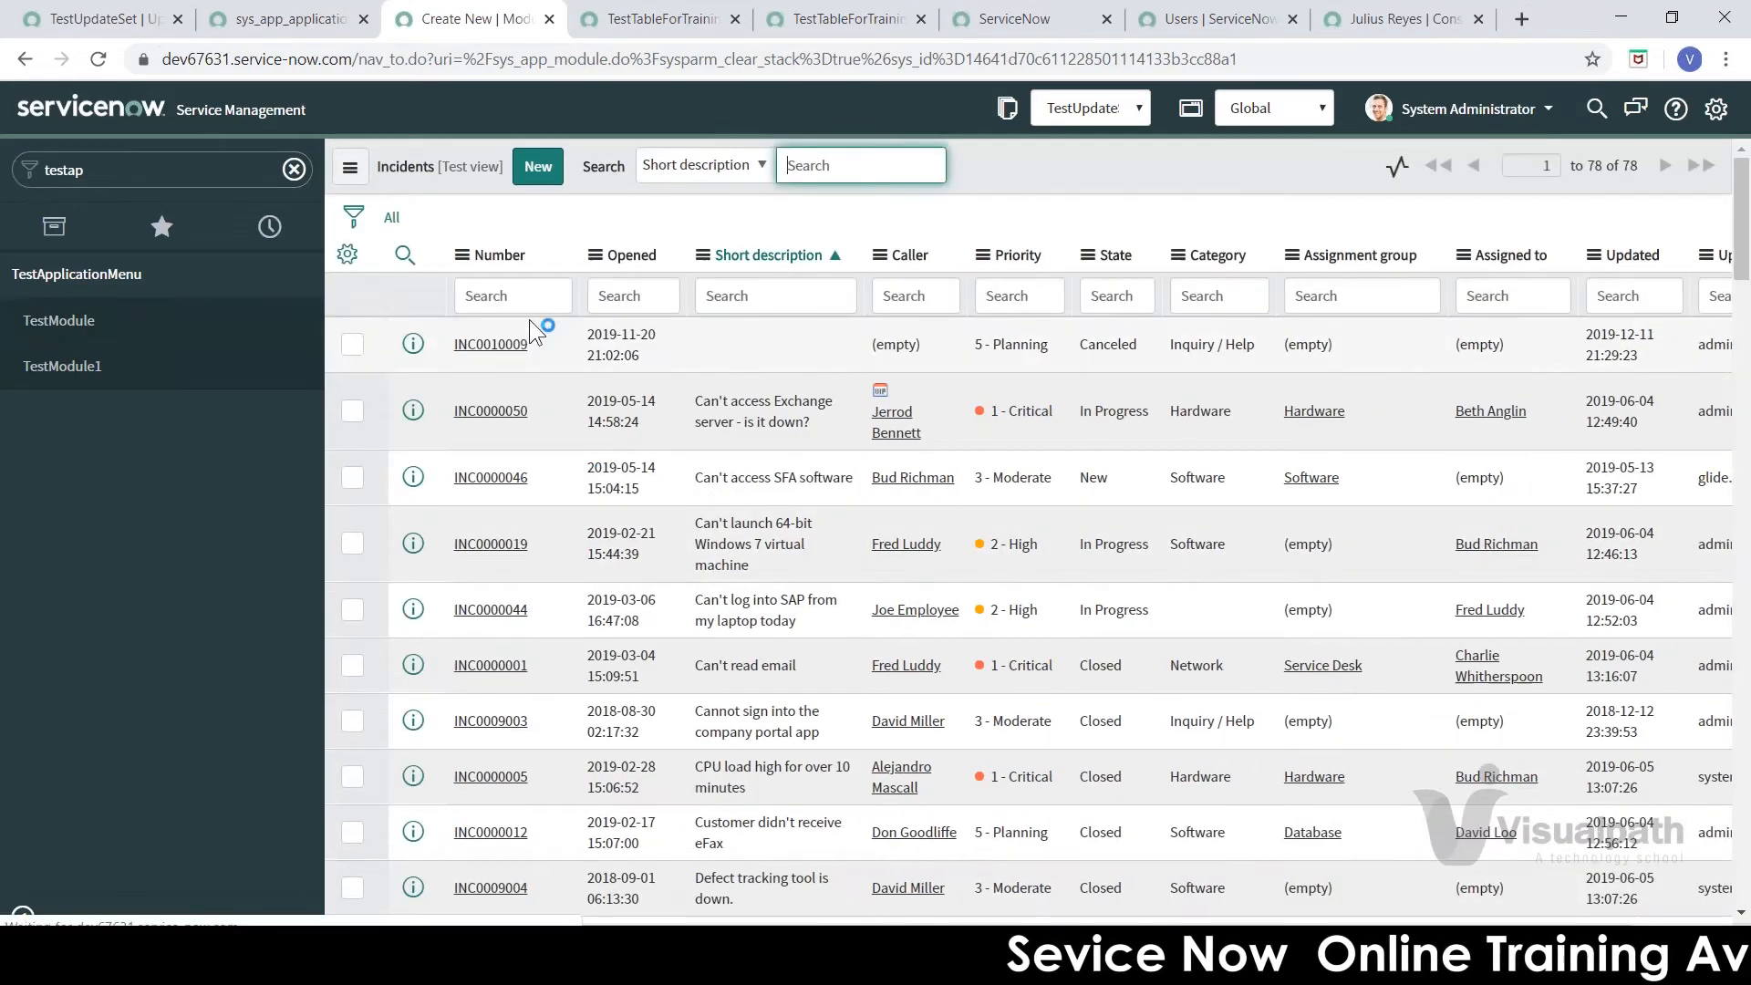
pyautogui.click(268, 324)
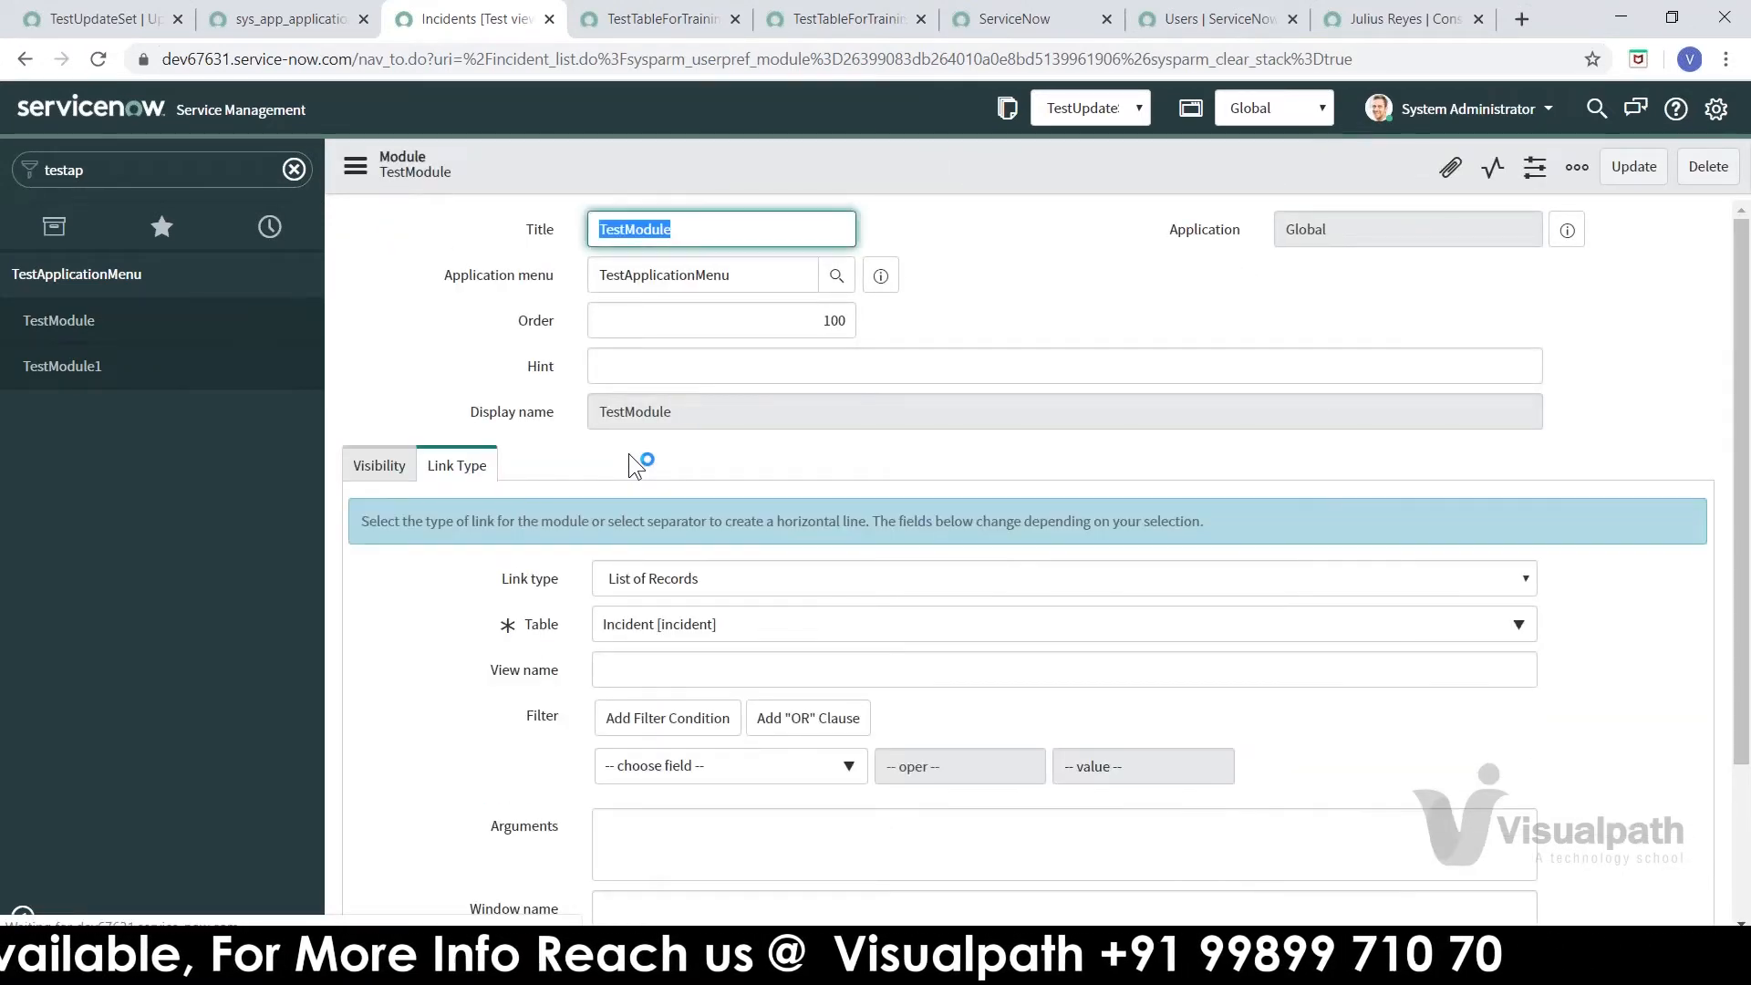
# - Collapse and expand TestApplicationMenu in the navigator, and open its record for editing
pyautogui.click(98, 275)
pyautogui.click(100, 276)
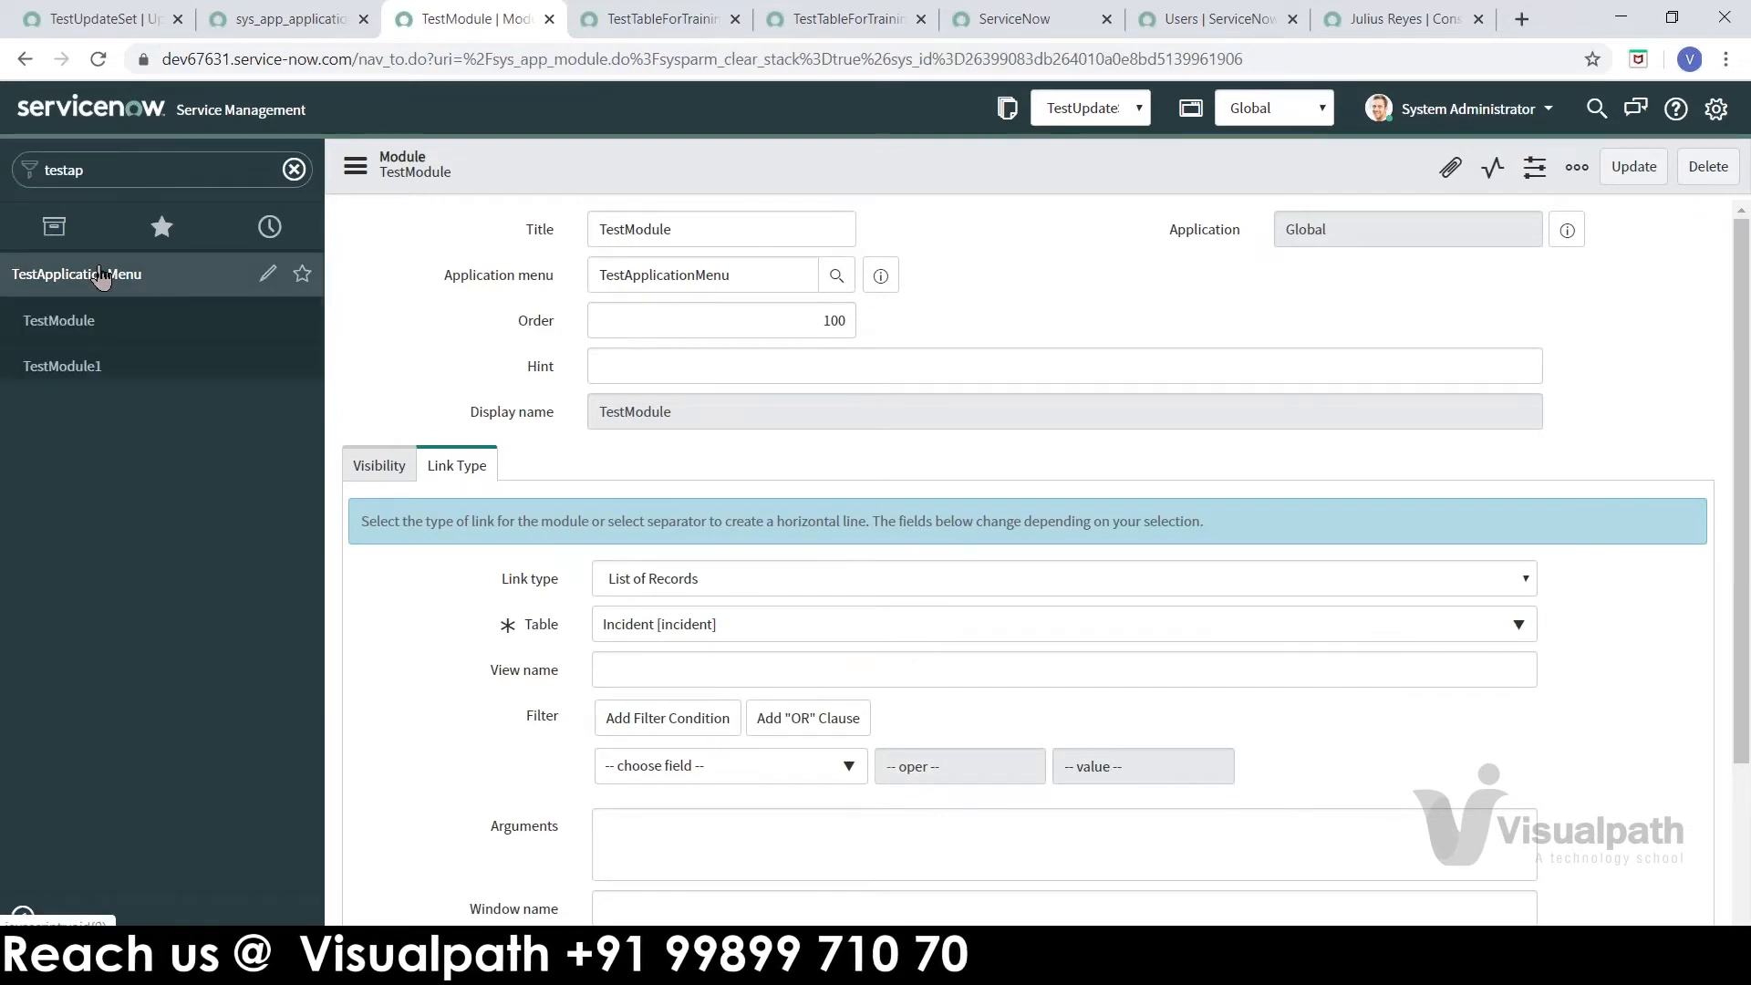
pyautogui.click(268, 273)
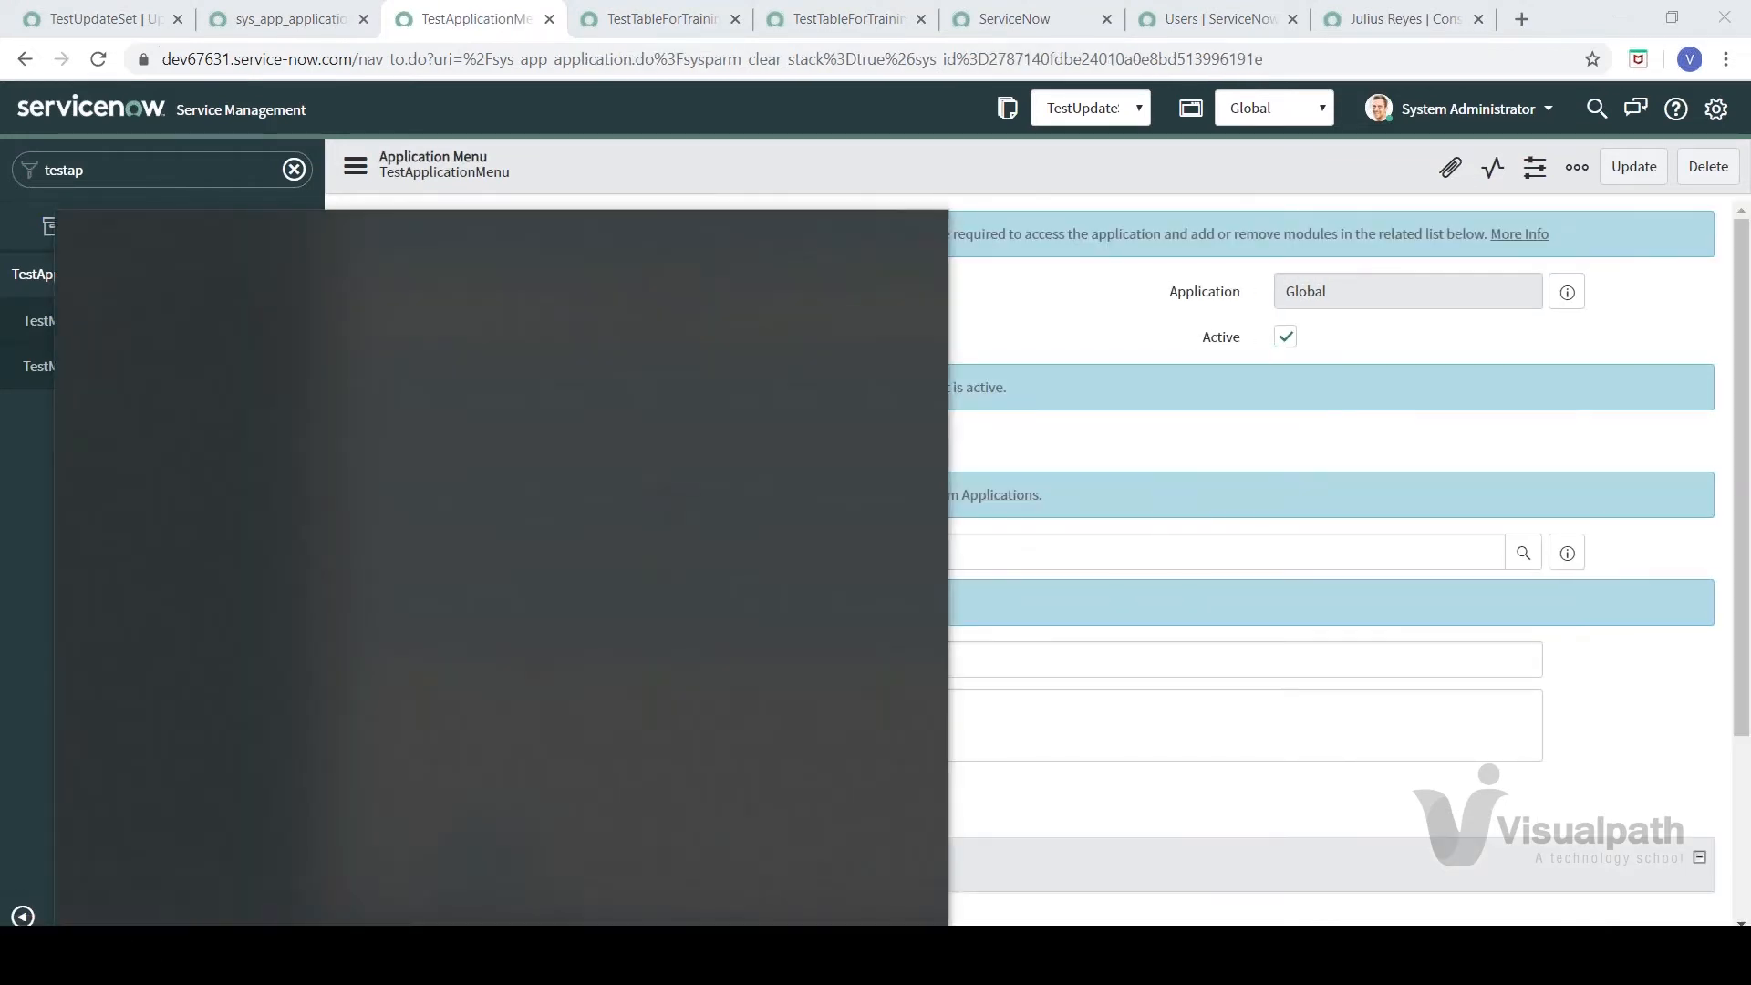
pyautogui.click(24, 571)
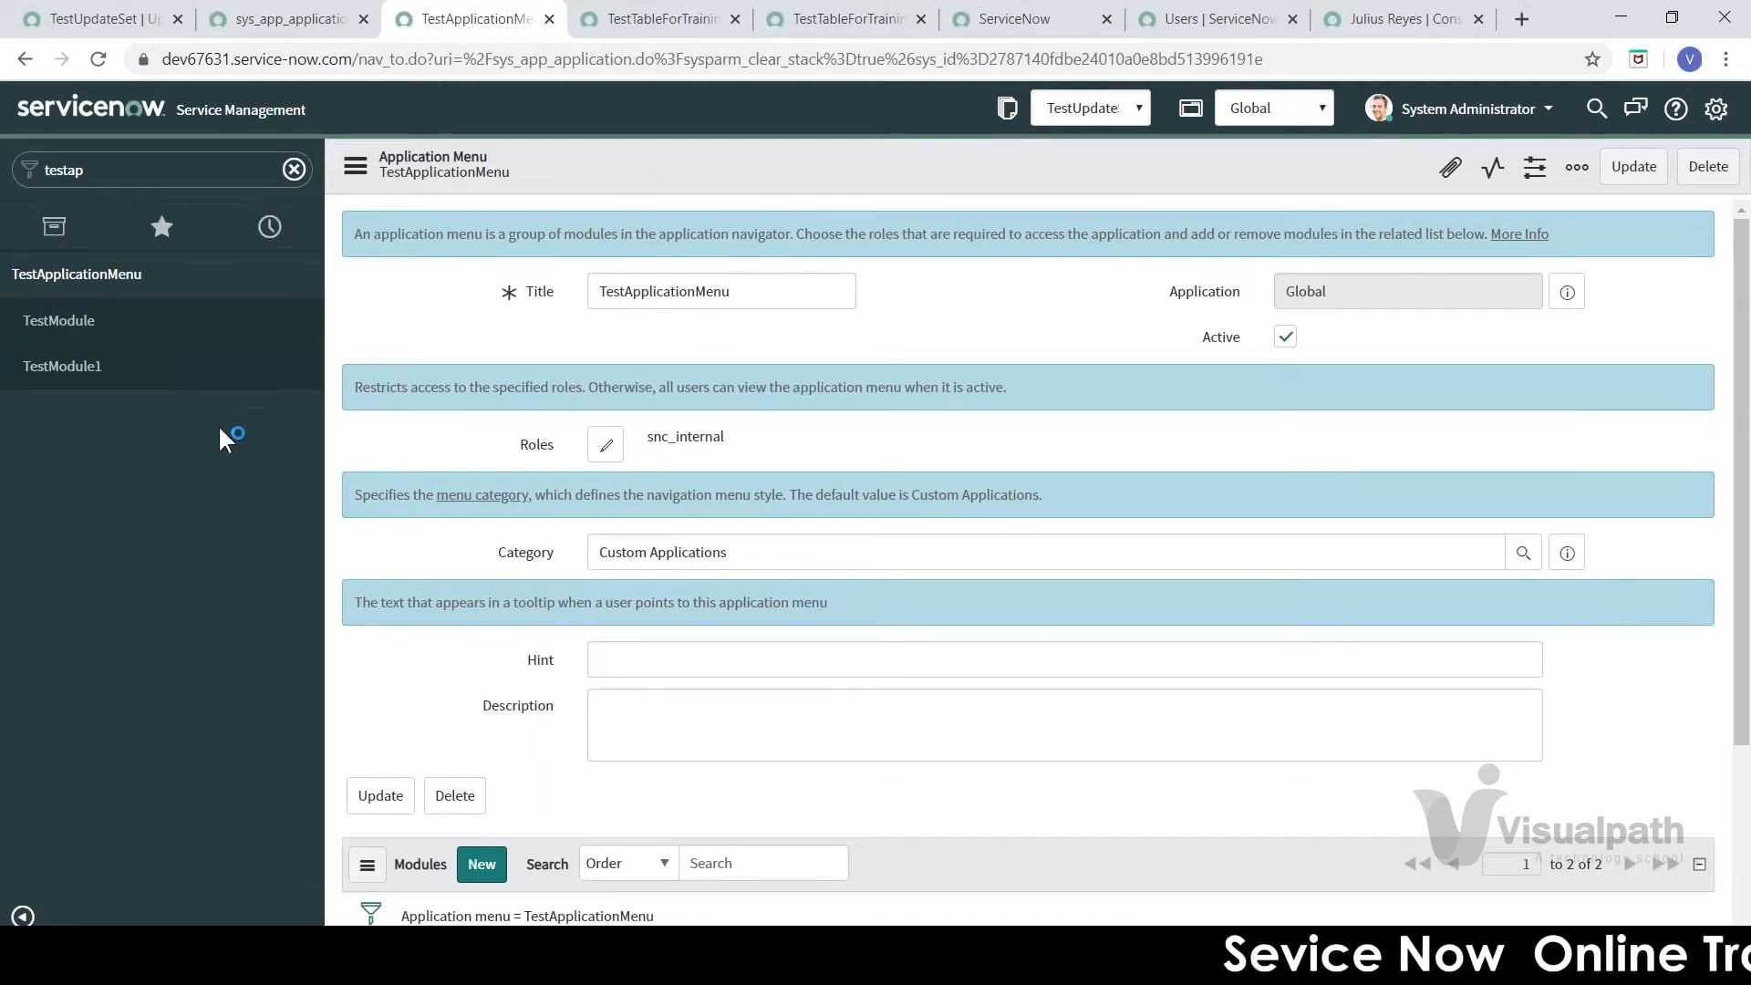
# - Open TestModule for editing, set its link type to URL (from Arguments:), paste the copied incident arguments, and save the record
pyautogui.click(268, 319)
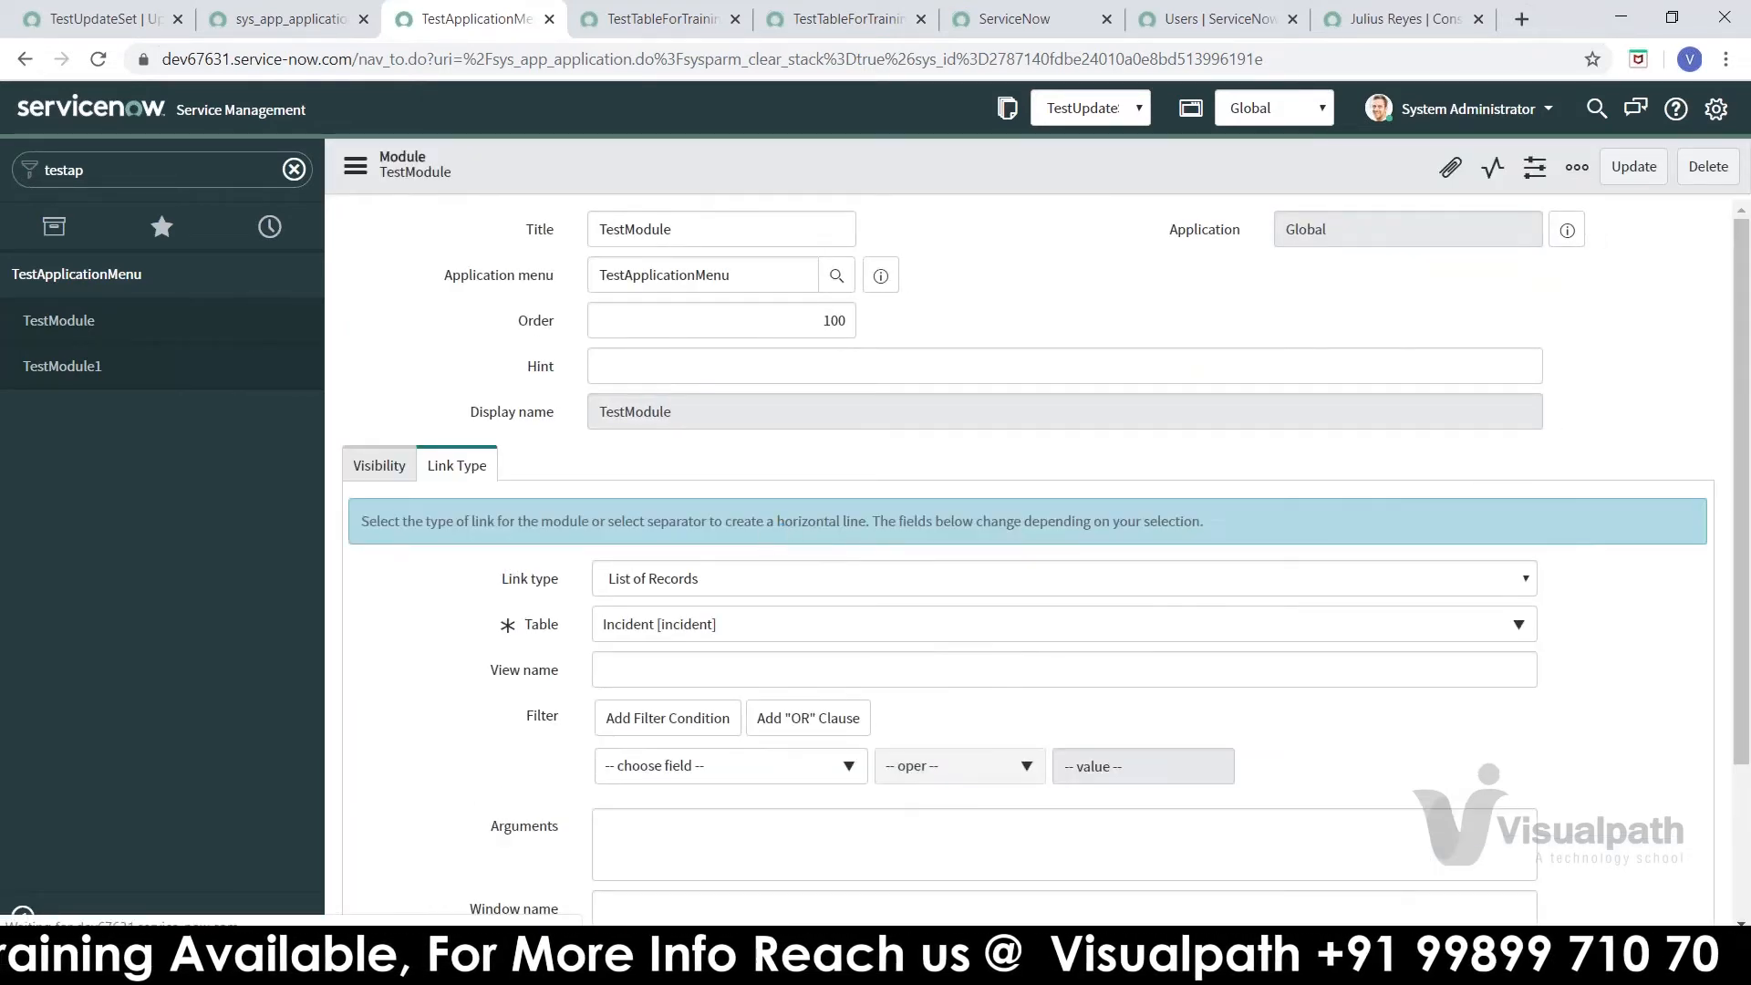
pyautogui.click(740, 587)
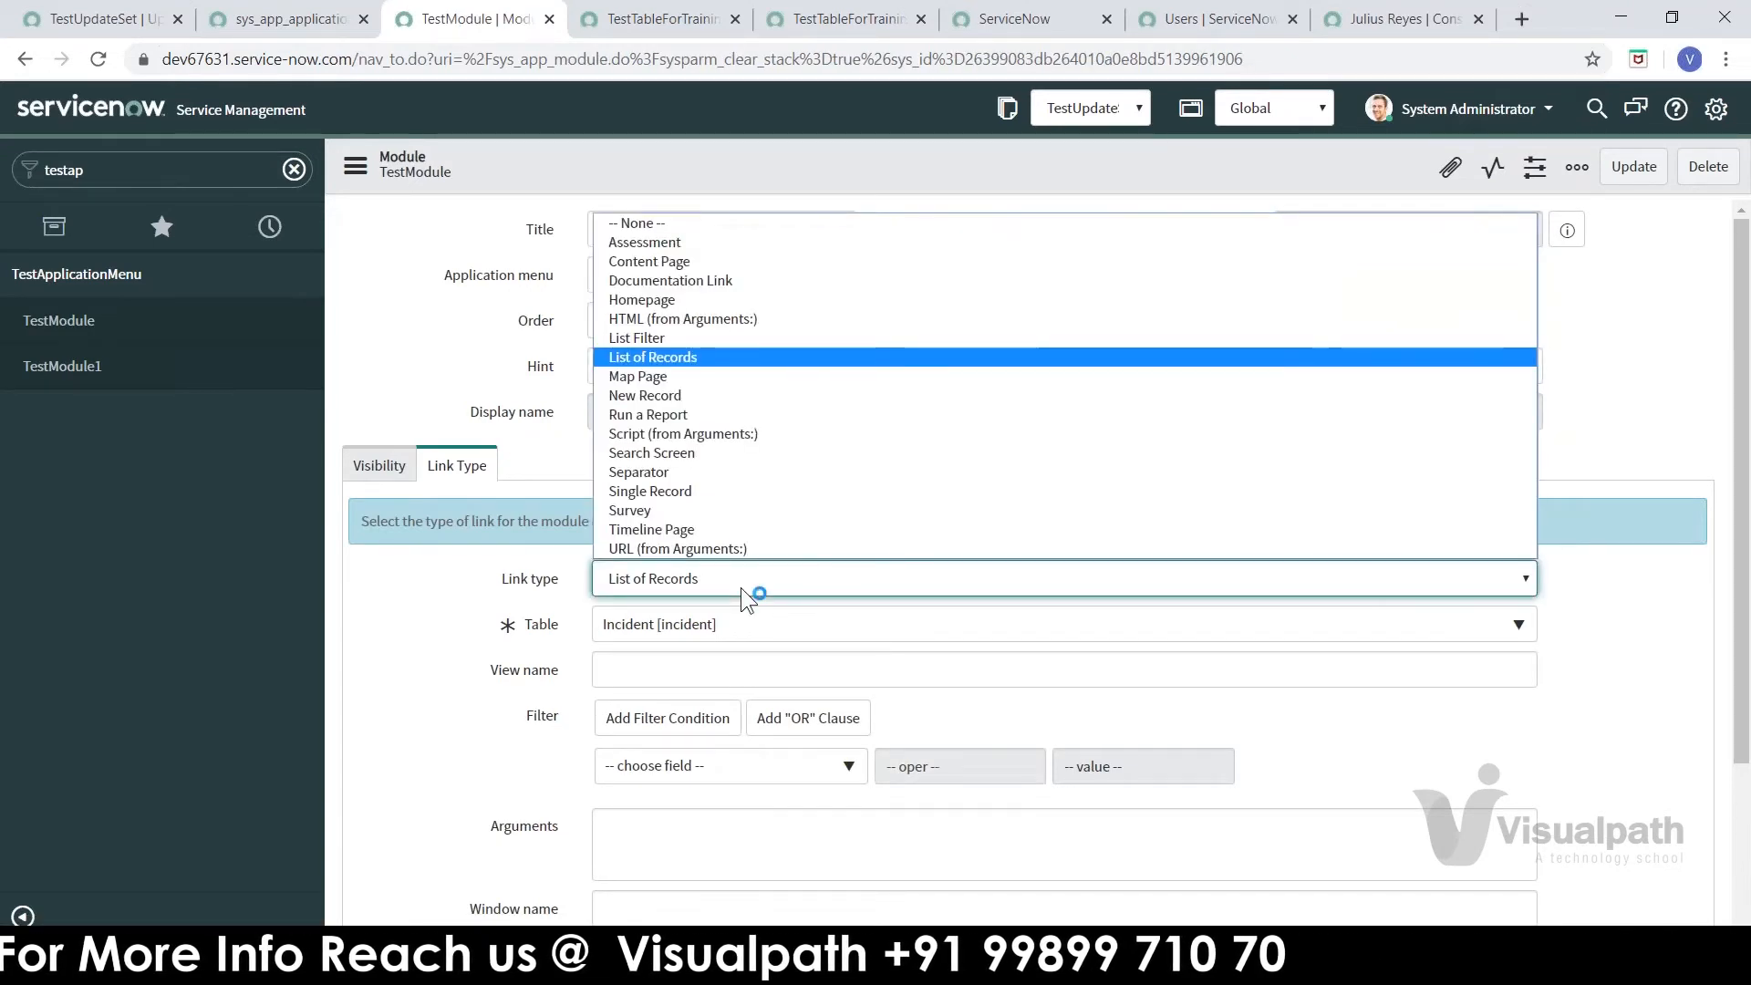
pyautogui.press('u')
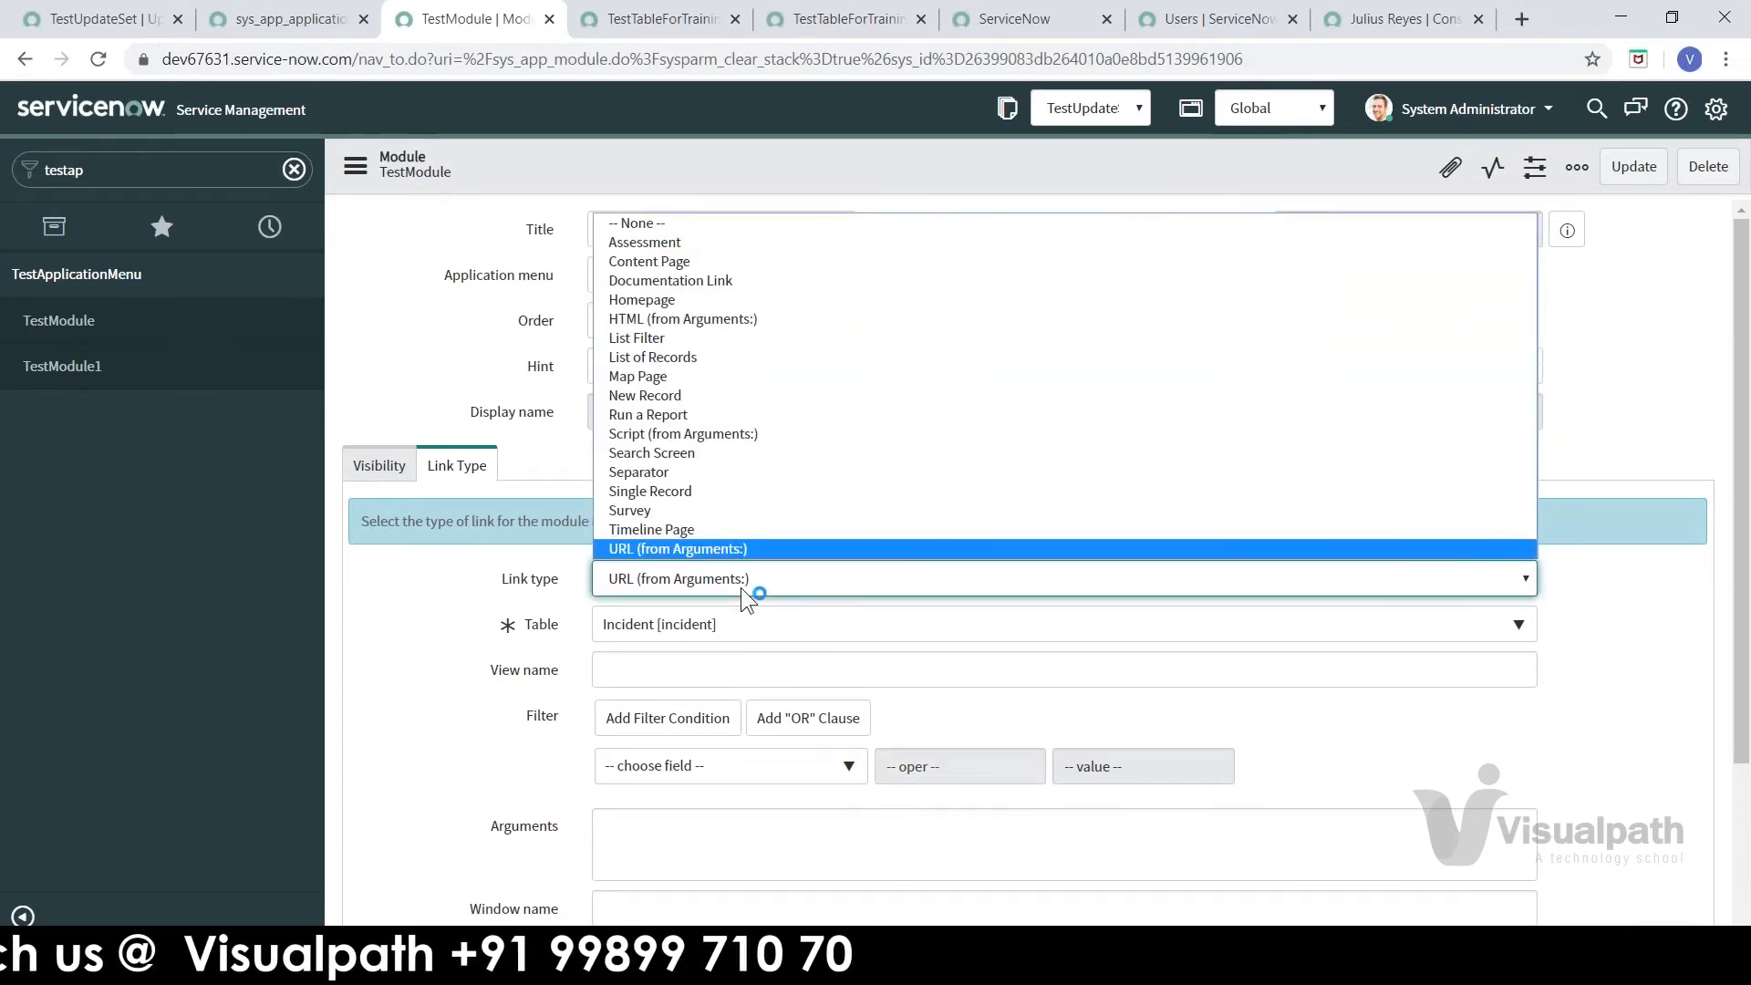
pyautogui.press('Return')
pyautogui.click(717, 636)
pyautogui.hotkey('ctrl', 'v')
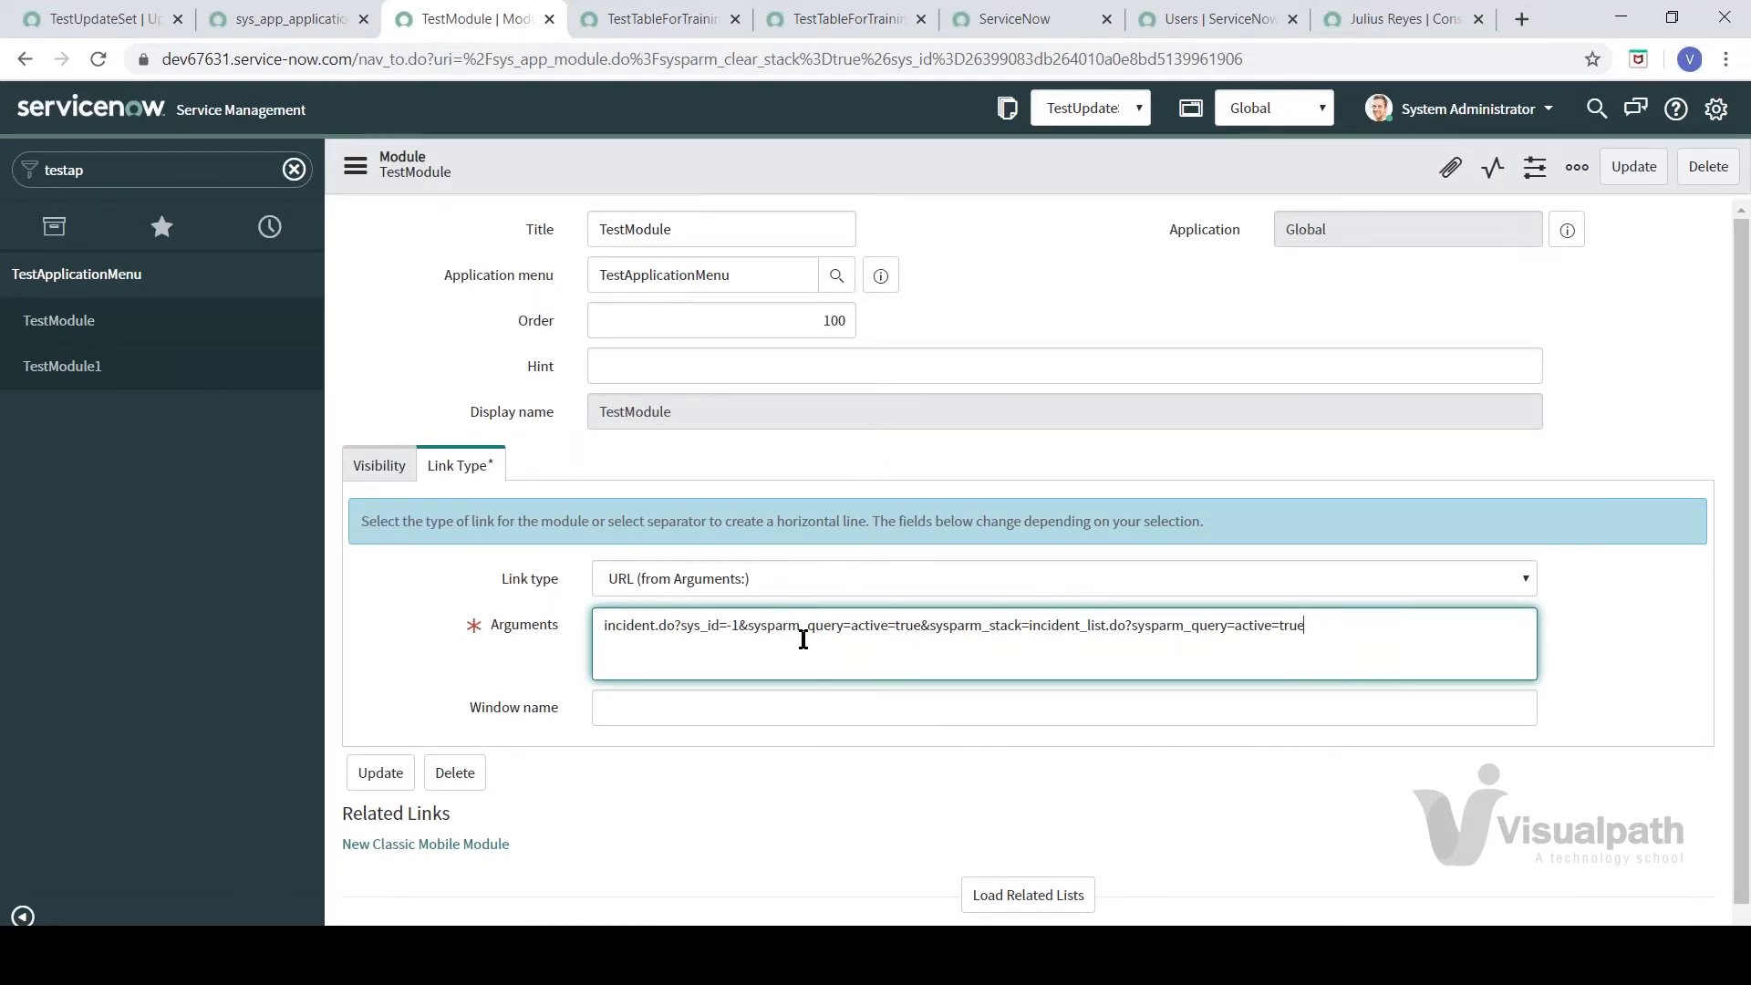
pyautogui.rightClick(1201, 178)
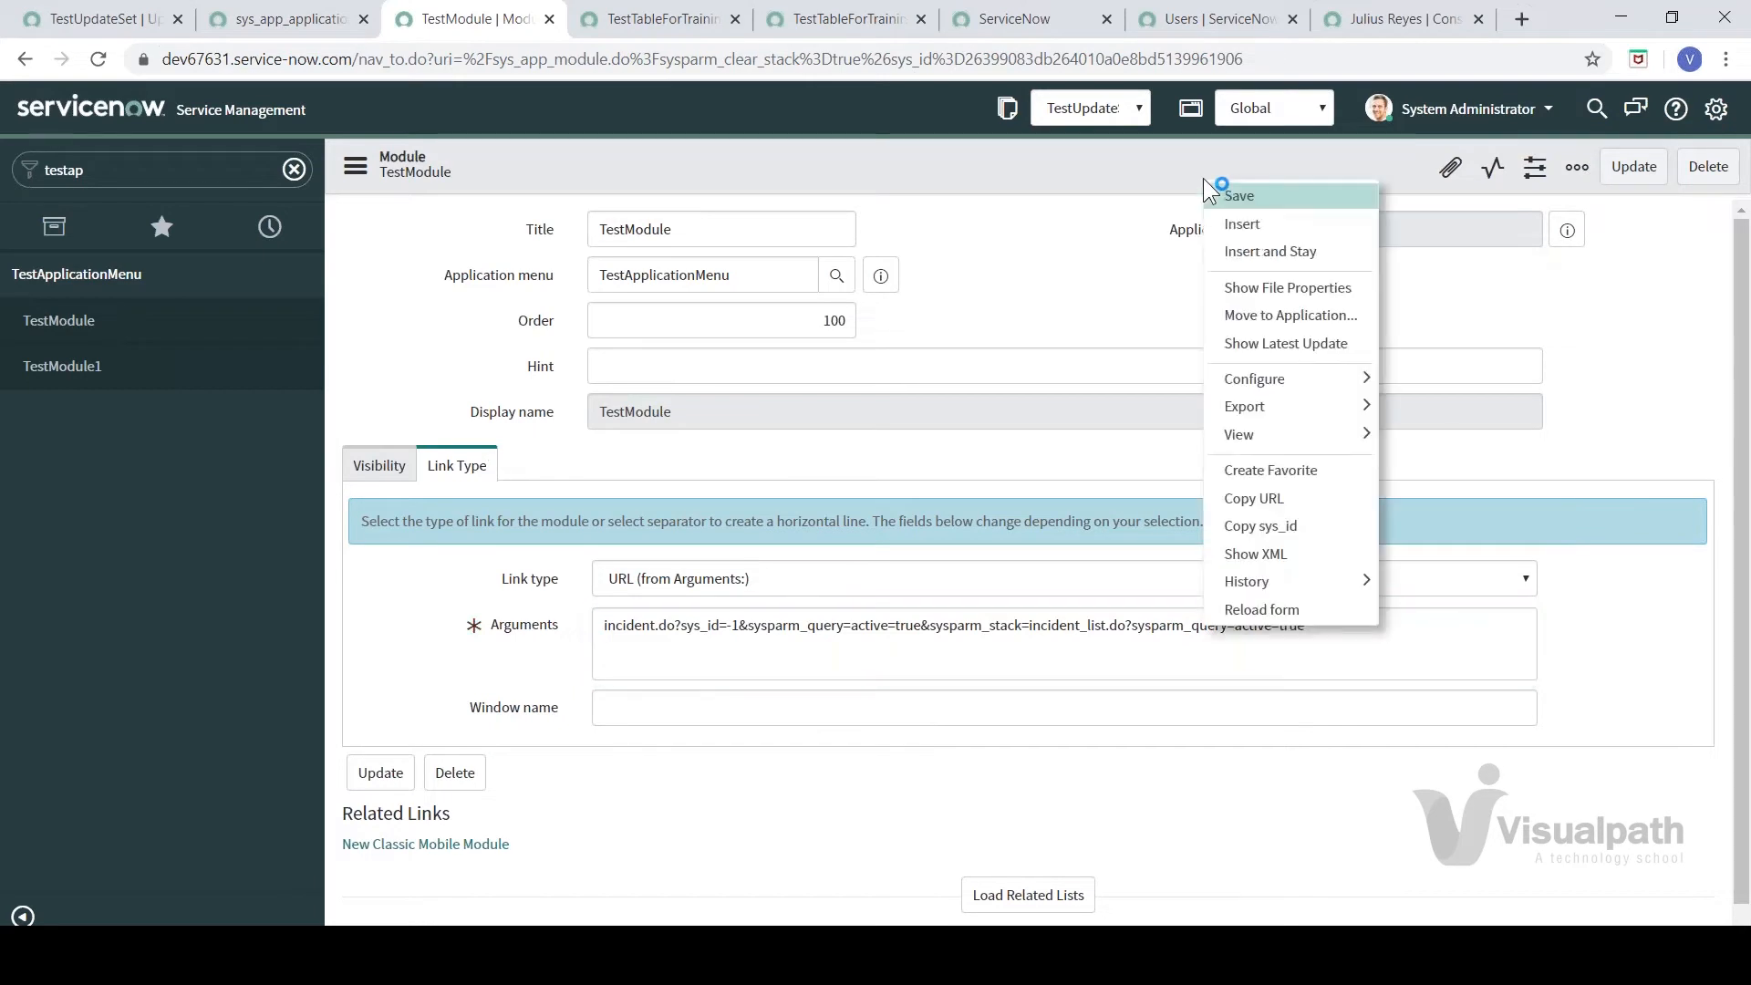
pyautogui.click(1239, 195)
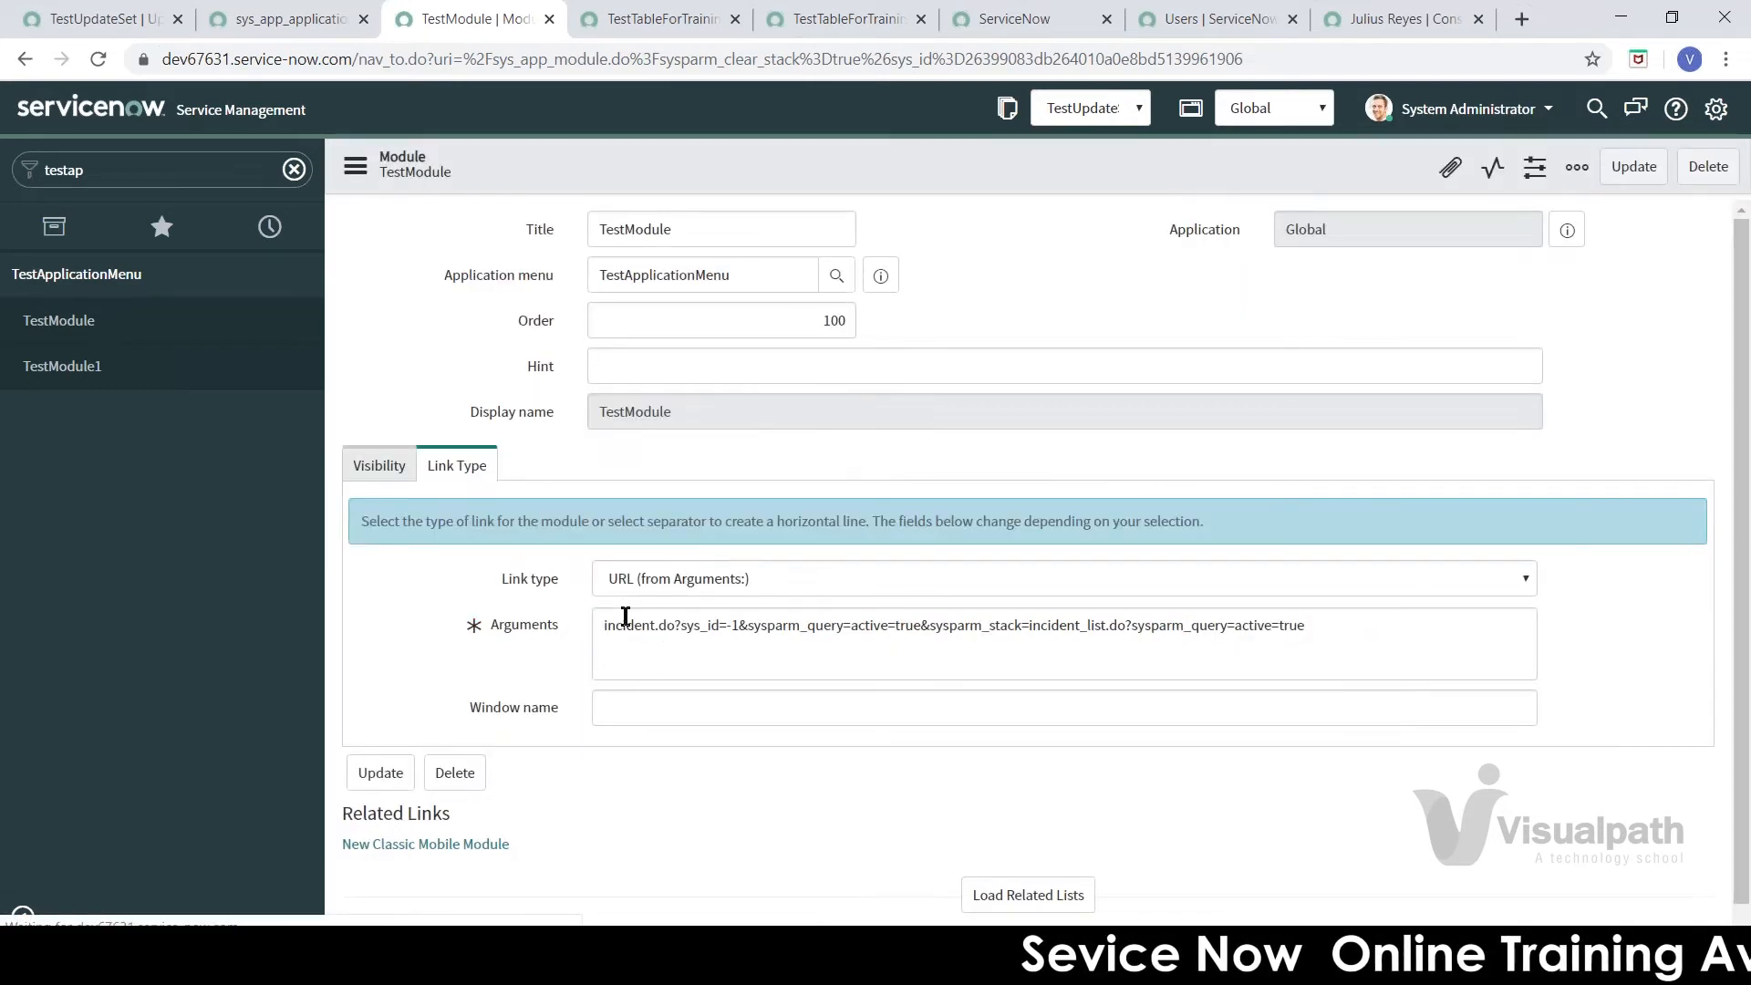
# - Launch TestModule from the navigator, reopen its record for editing, and examine the table name at the start of its arguments
pyautogui.click(111, 332)
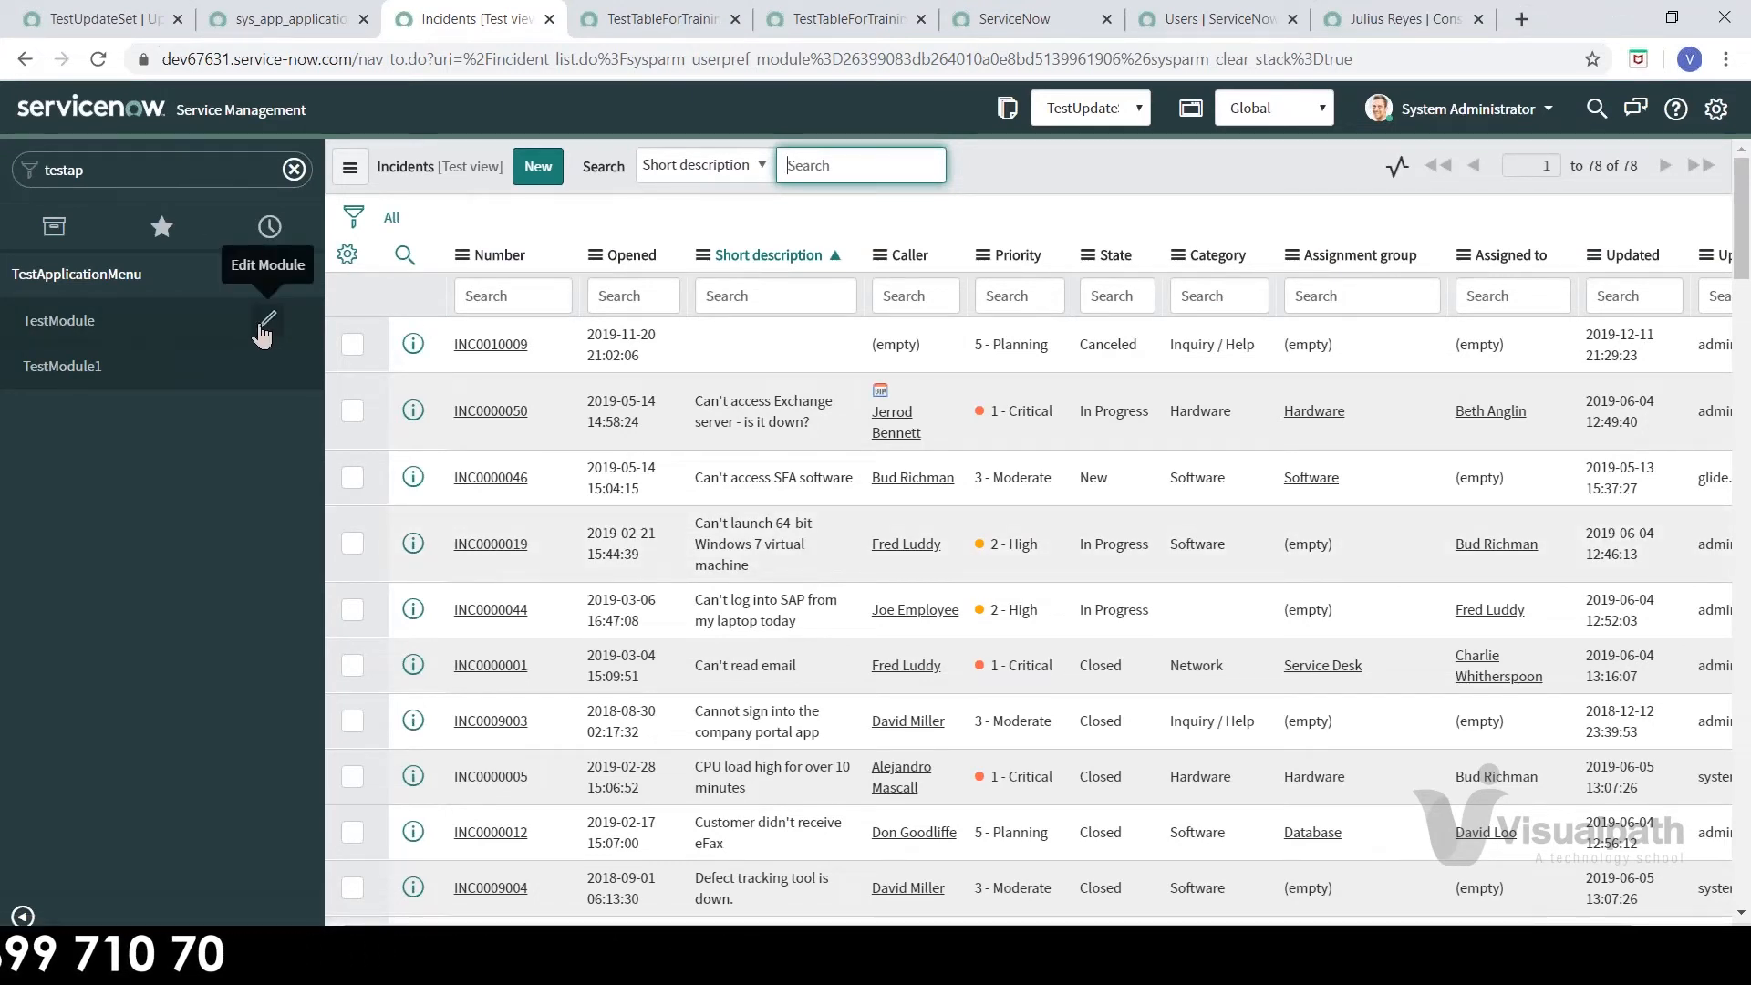
pyautogui.click(267, 319)
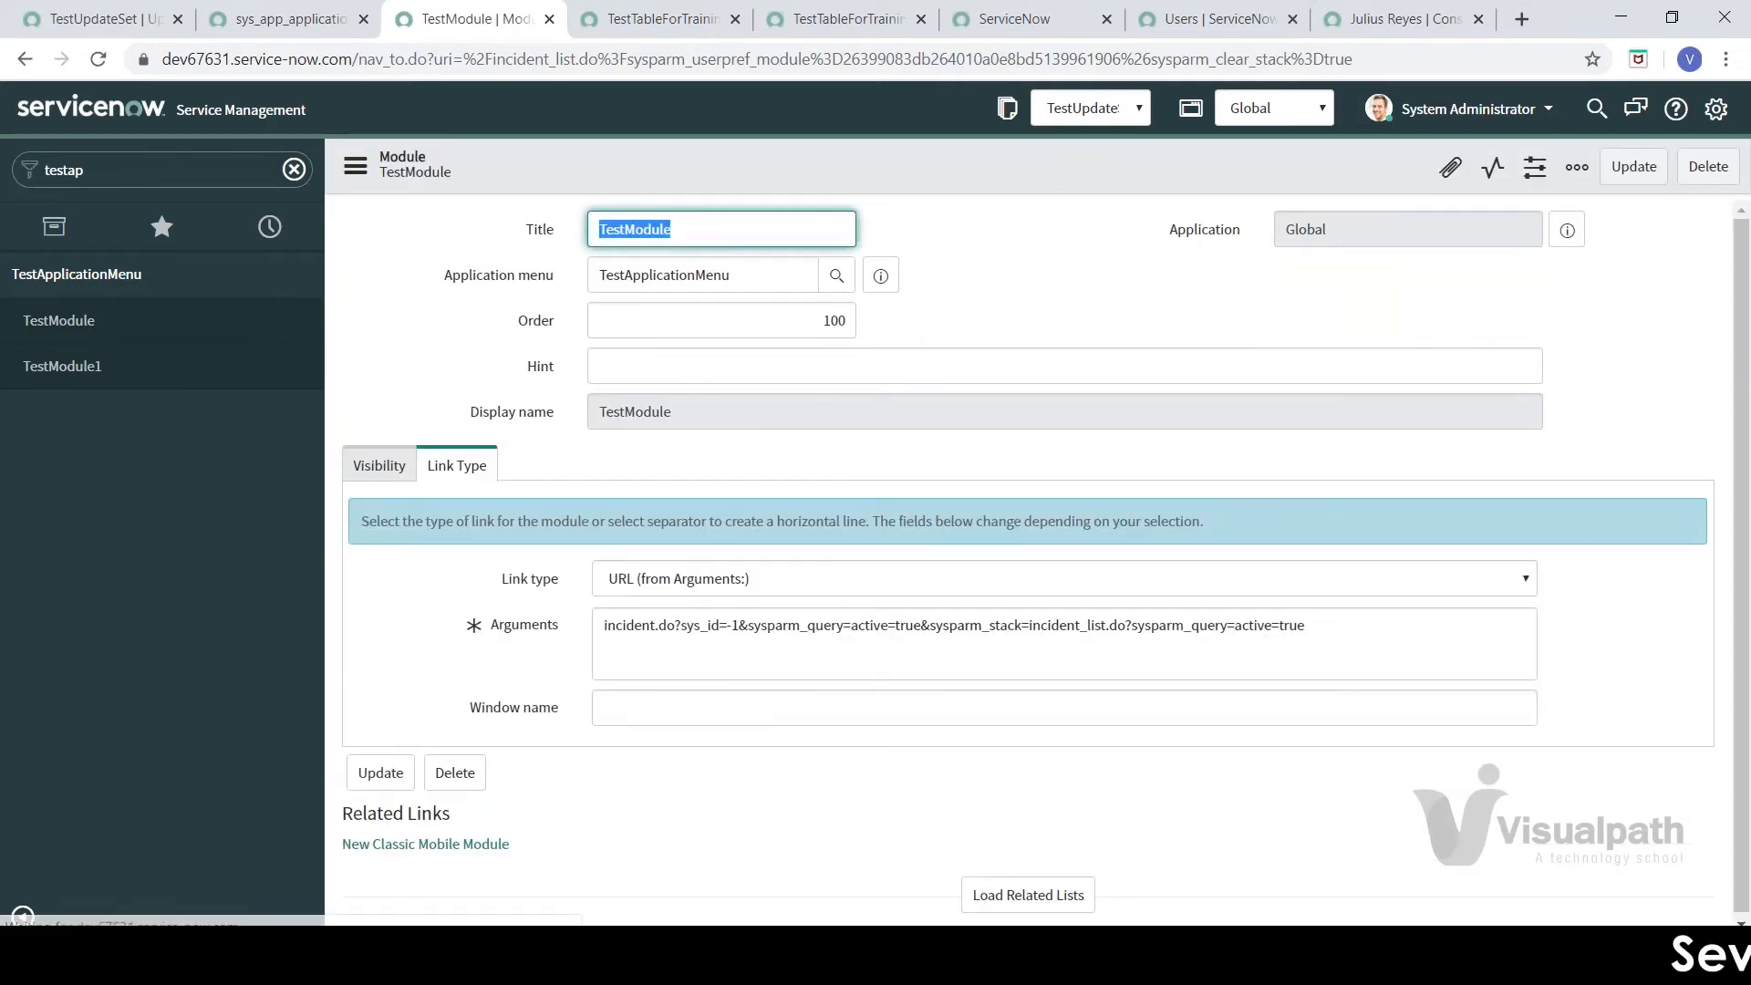
pyautogui.click(625, 625)
pyautogui.doubleClick(626, 625)
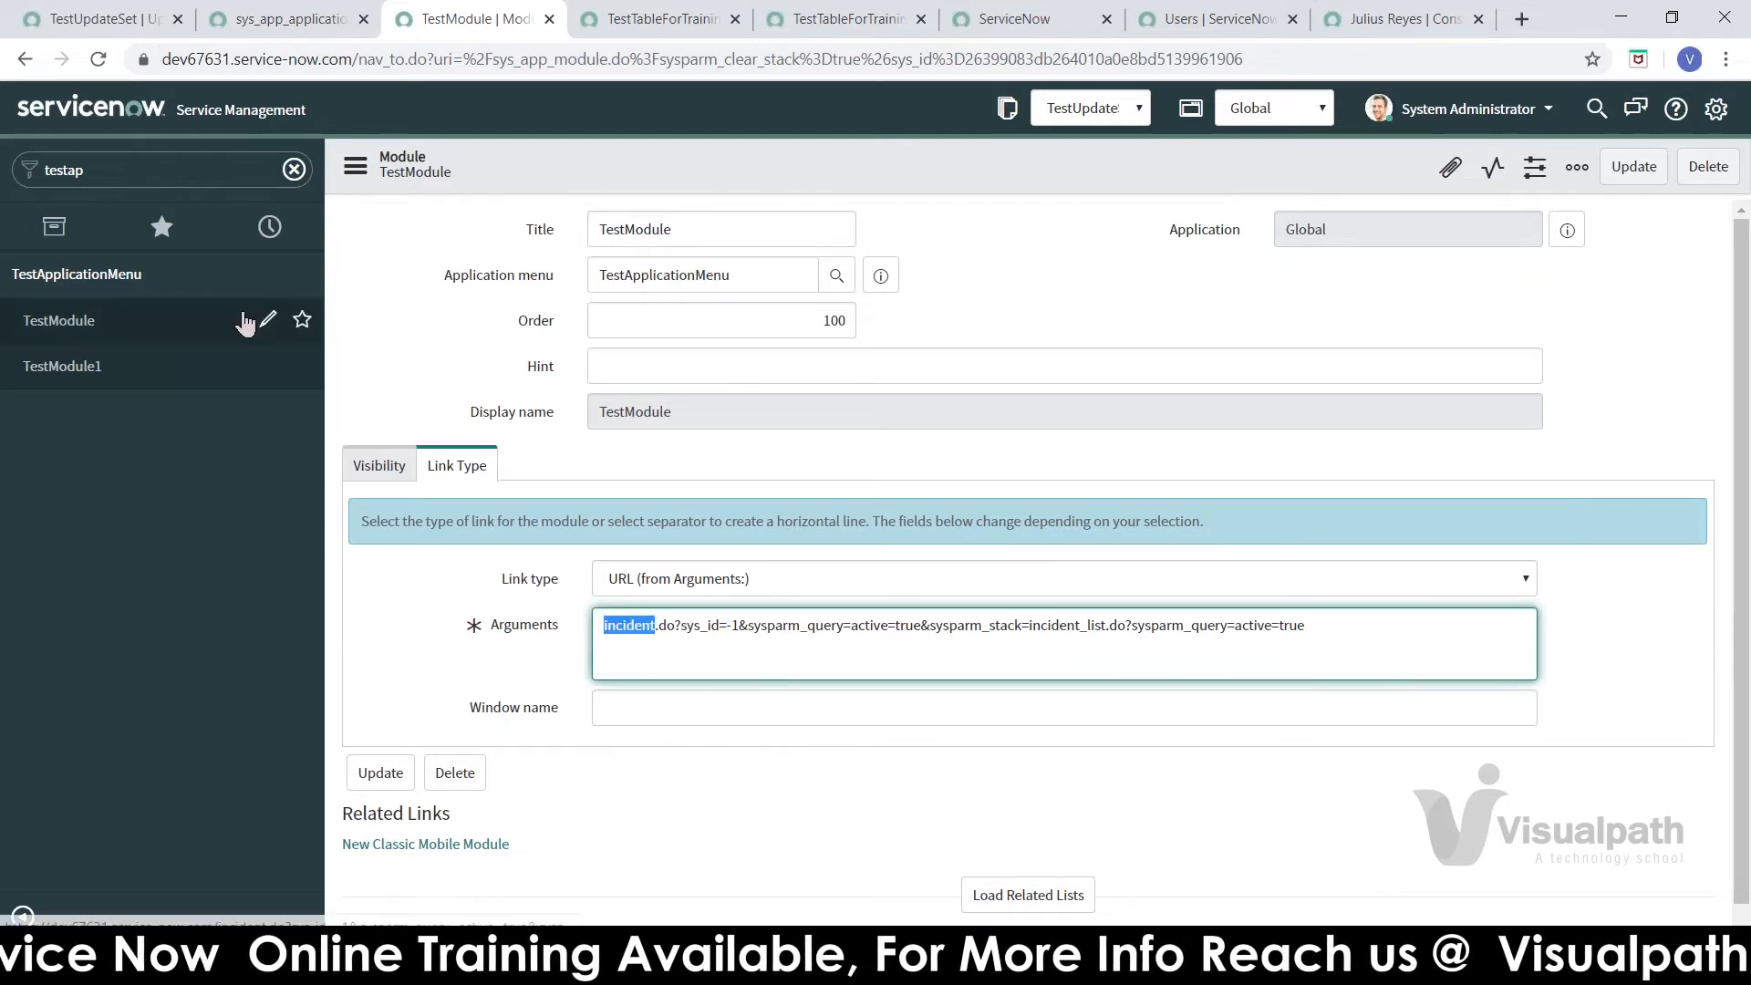
# - Collapse and expand TestApplicationMenu, open its record for editing, and examine the table name in the page URL
pyautogui.click(137, 280)
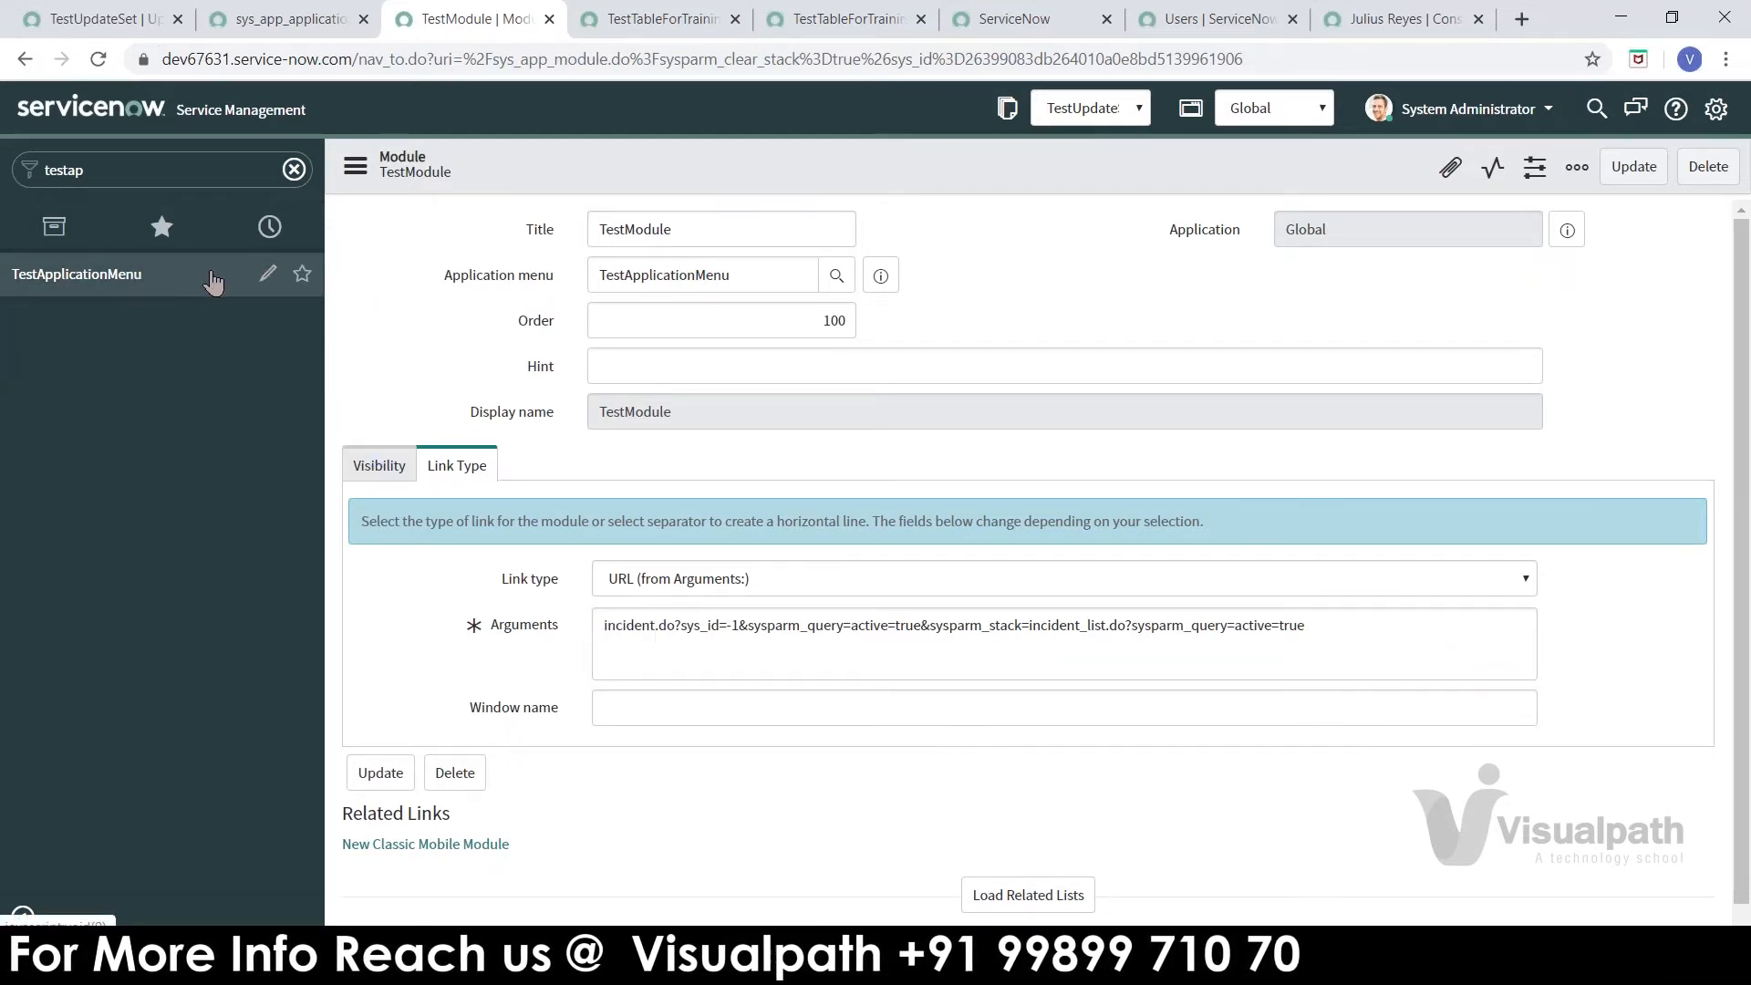
pyautogui.click(150, 279)
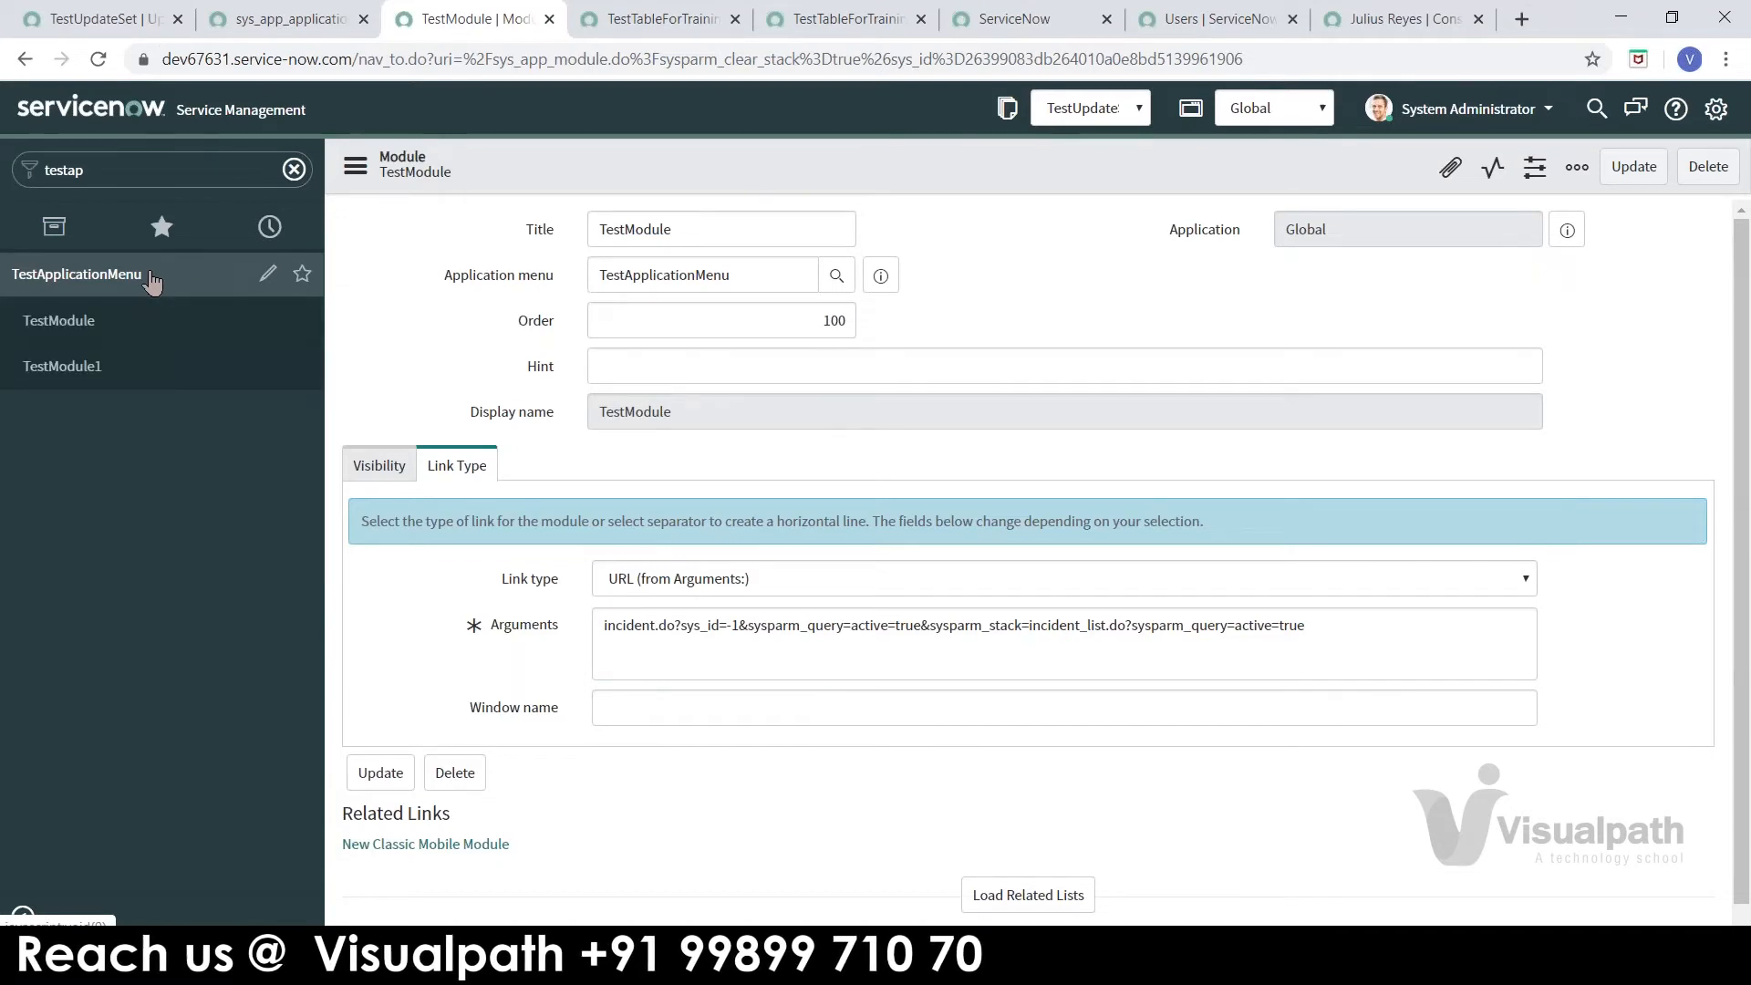
pyautogui.click(269, 277)
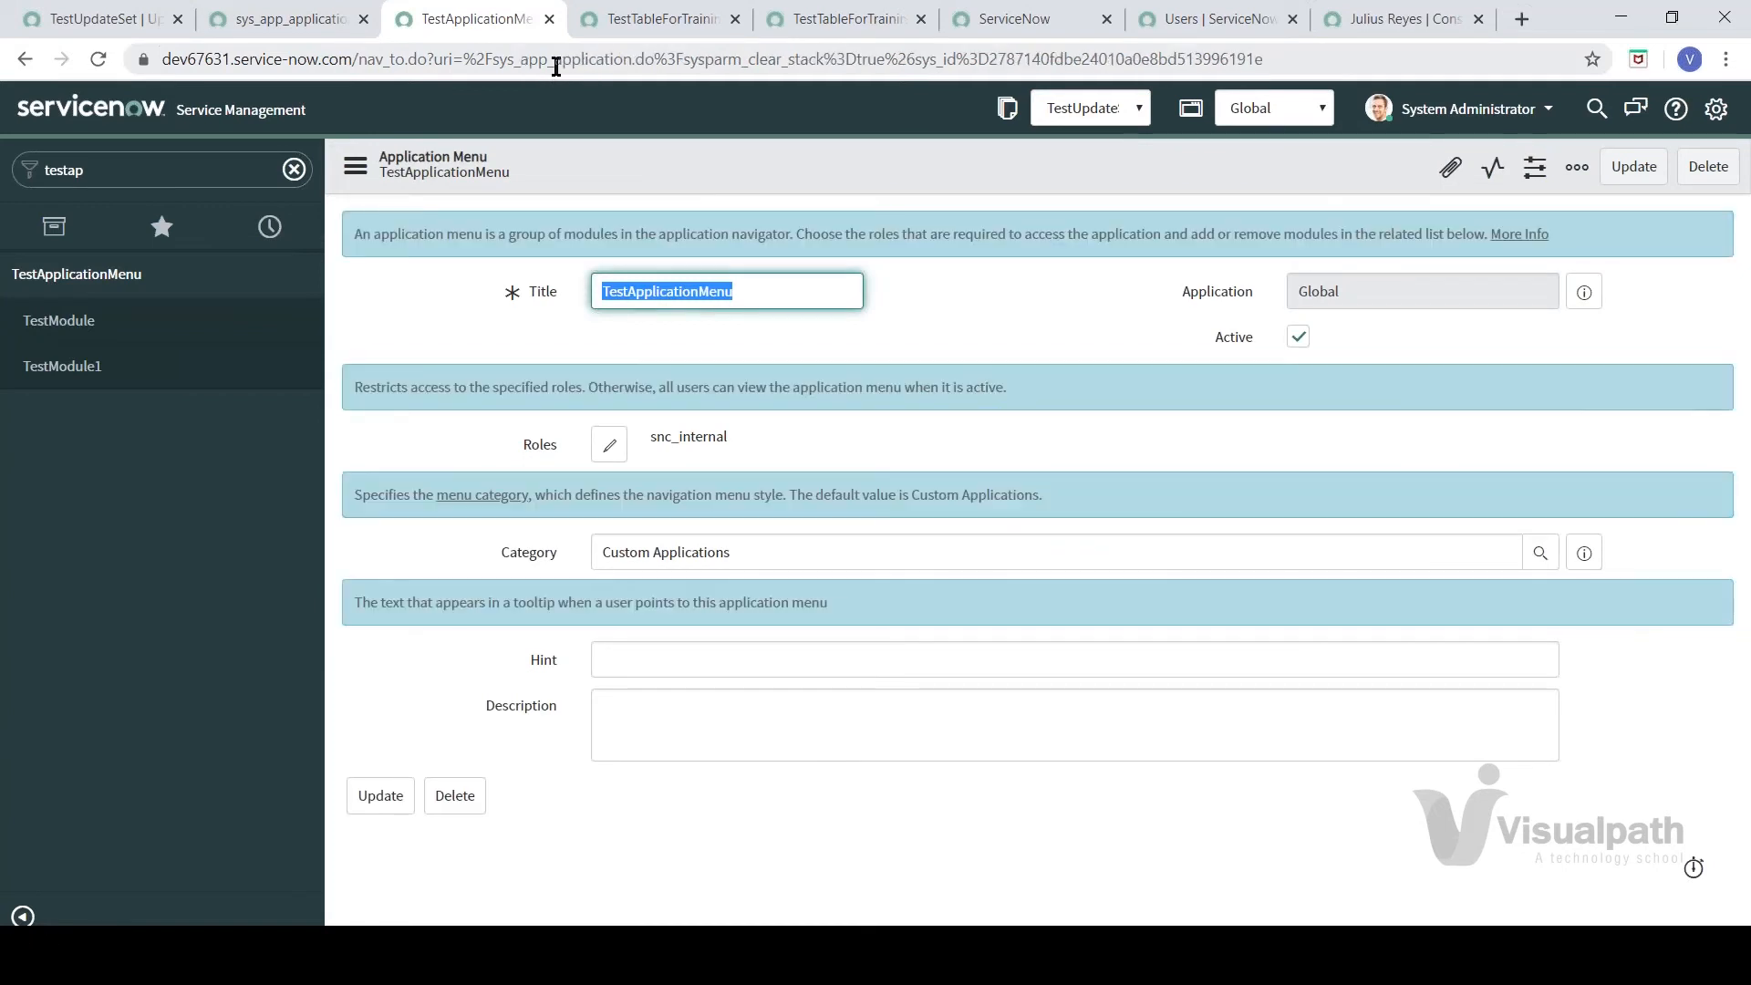
pyautogui.doubleClick(566, 57)
pyautogui.click(566, 56)
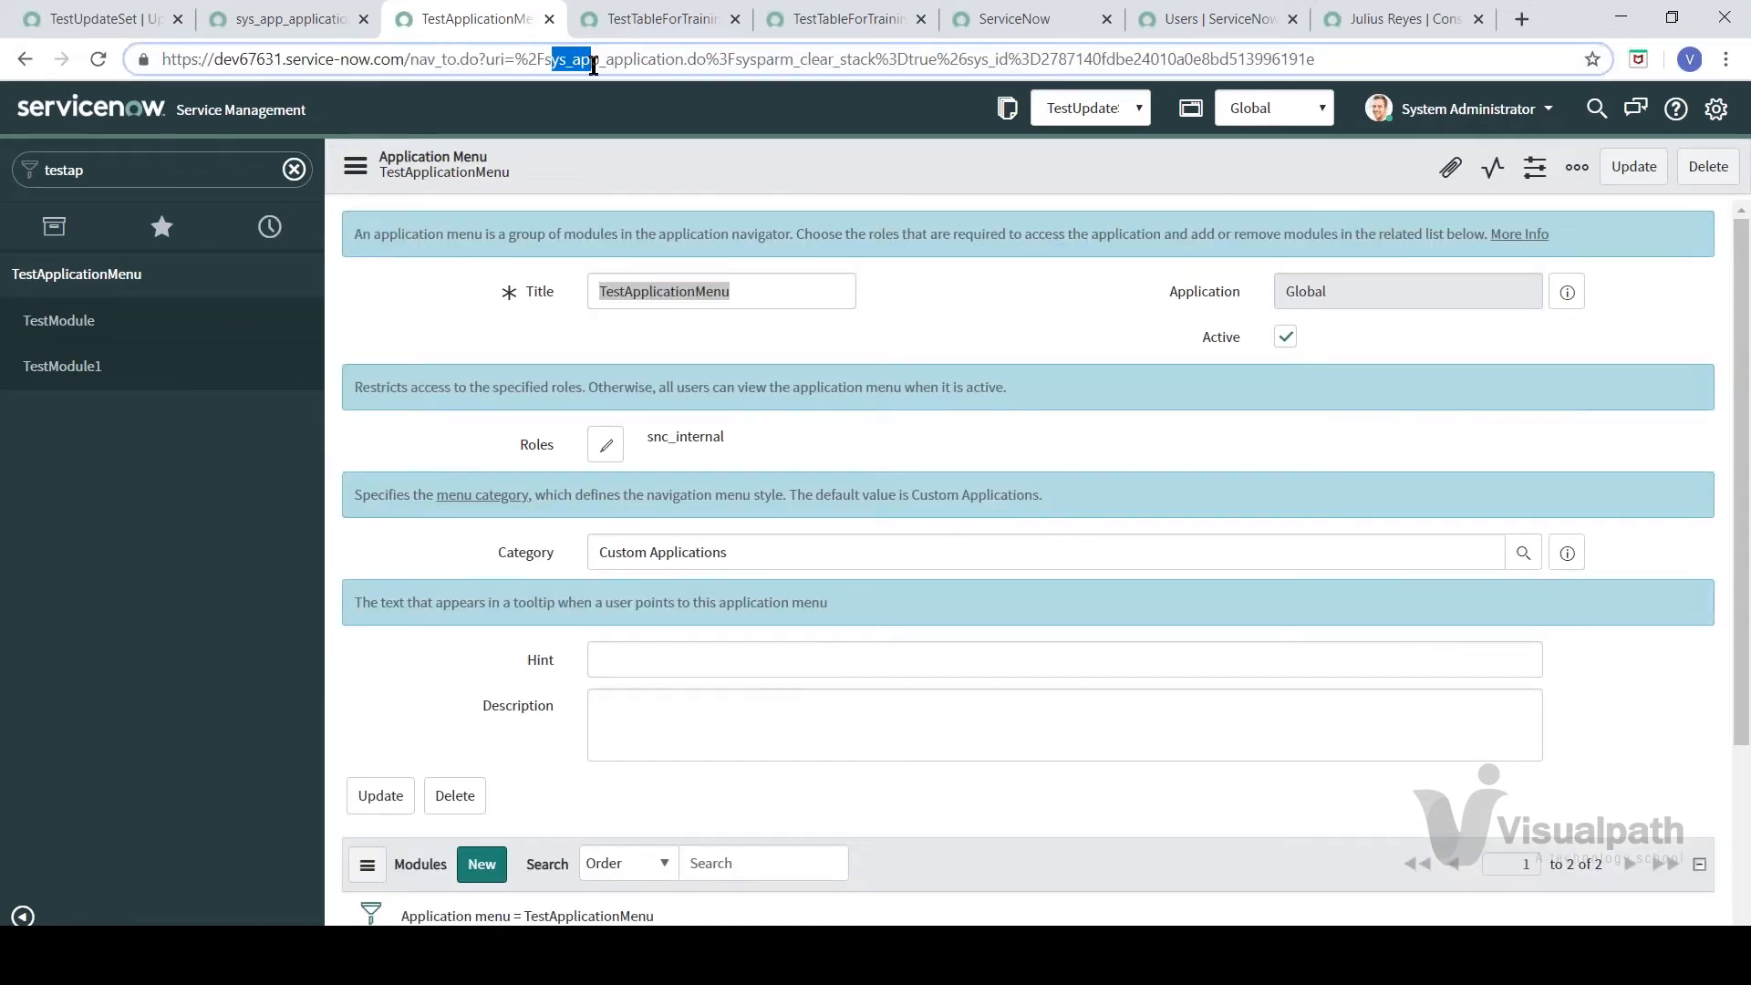
pyautogui.click(769, 315)
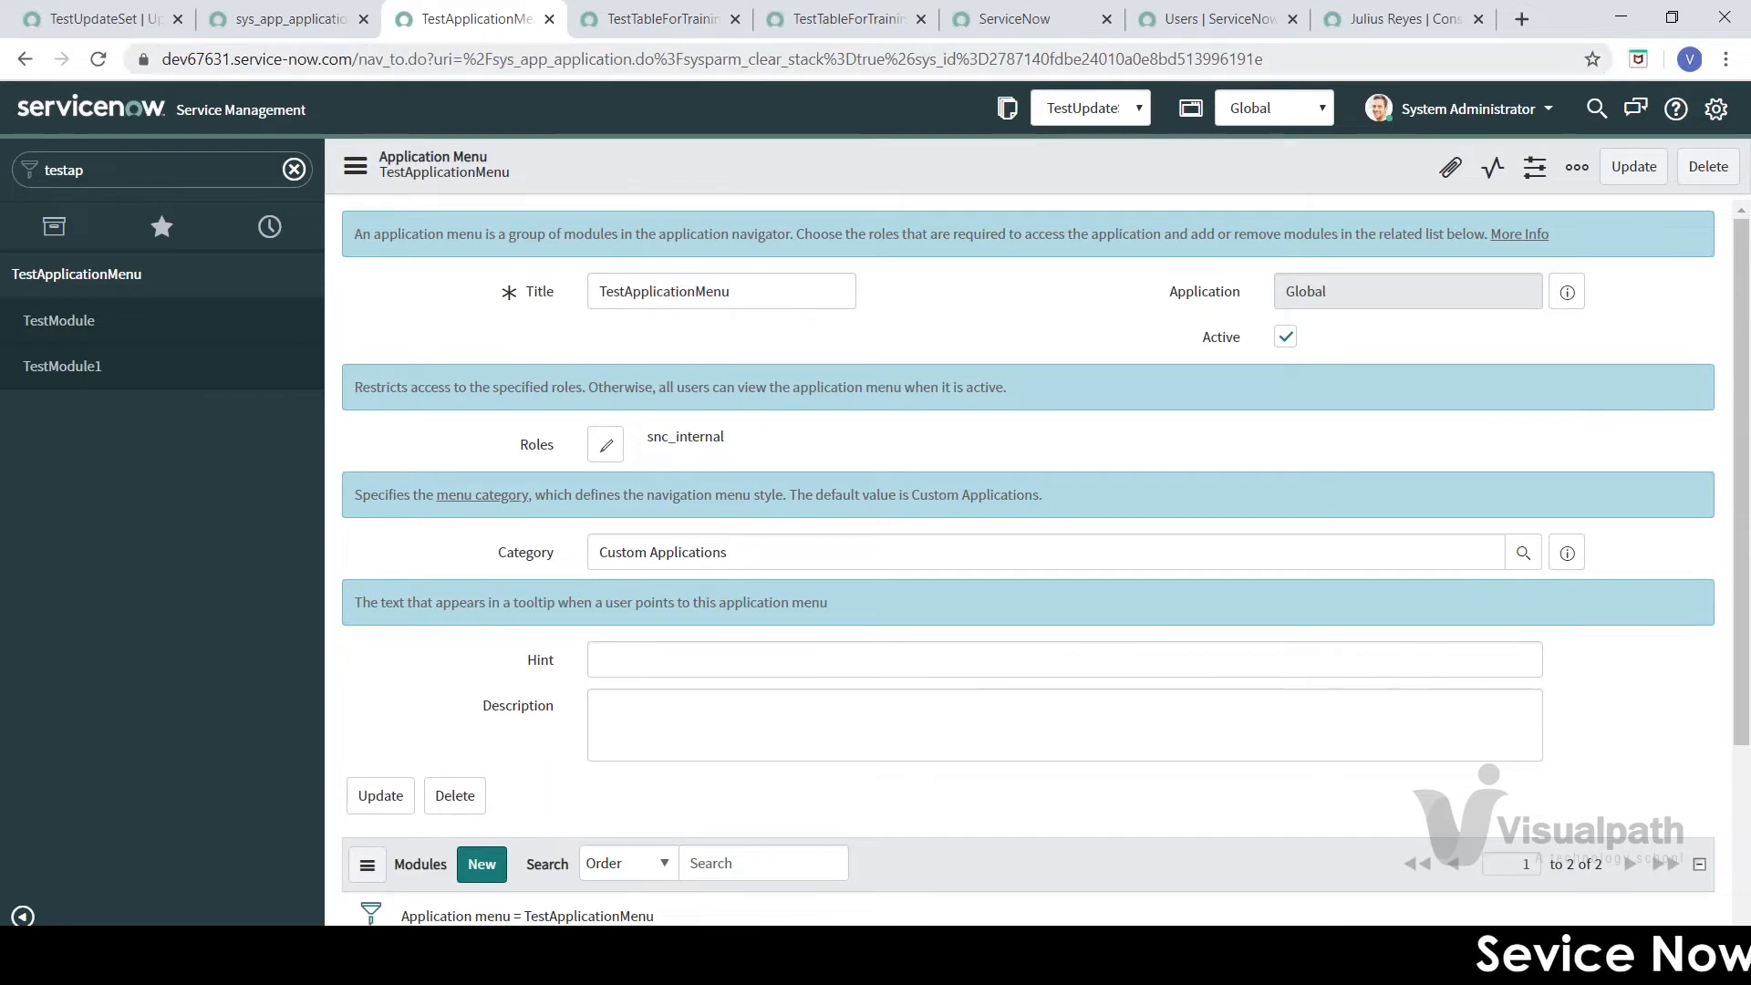
# - Filter the navigator by "table", open the System Definition Tables list, and look up the internal name of TestTableForTraining
pyautogui.click(609, 20)
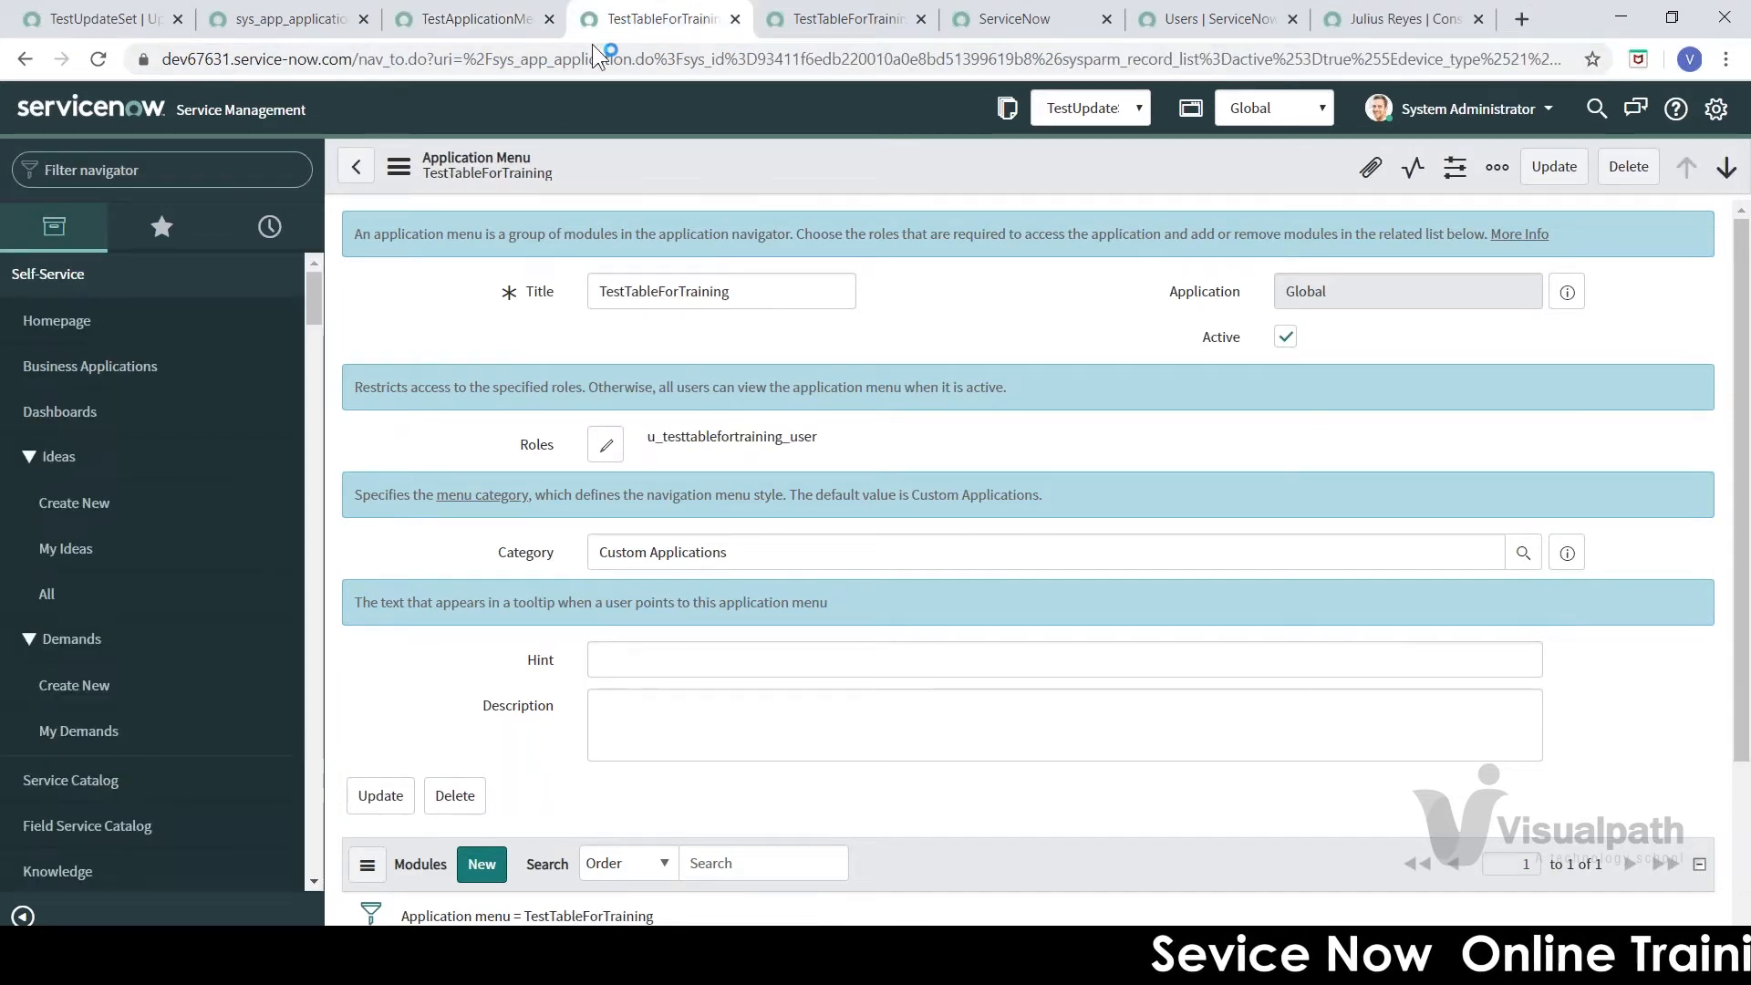
pyautogui.click(157, 166)
pyautogui.write('table')
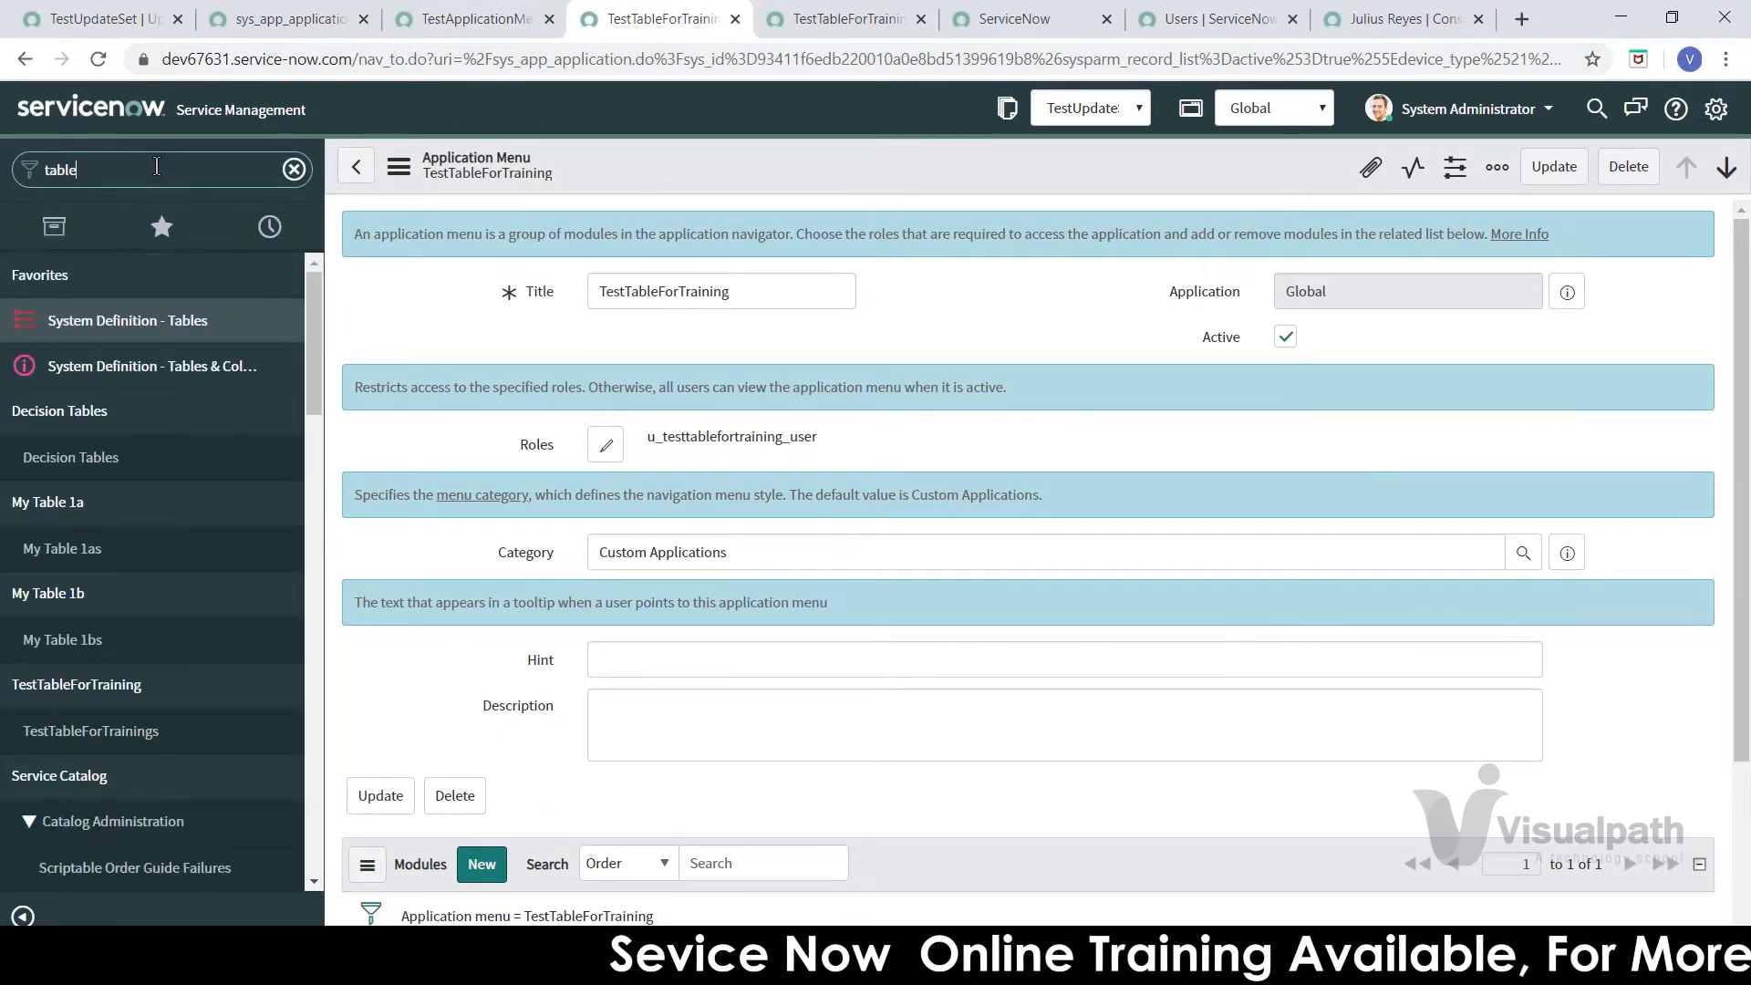
pyautogui.click(150, 329)
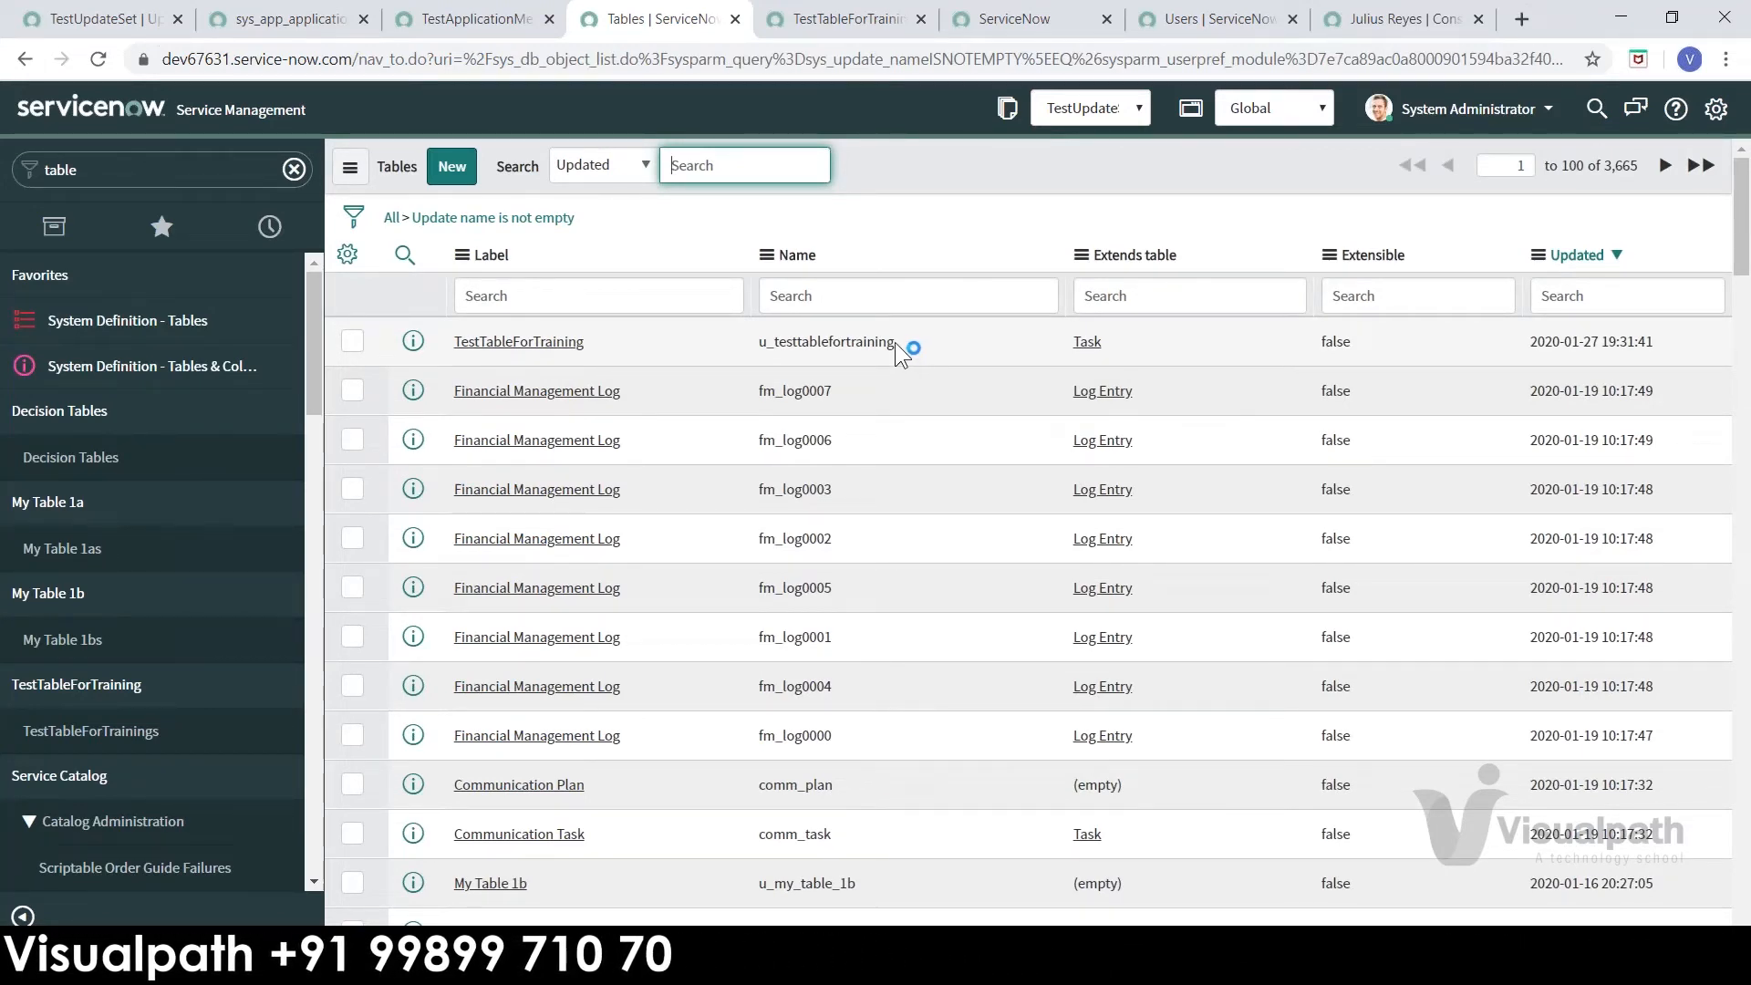
pyautogui.moveTo(895, 342); pyautogui.dragTo(757, 336)
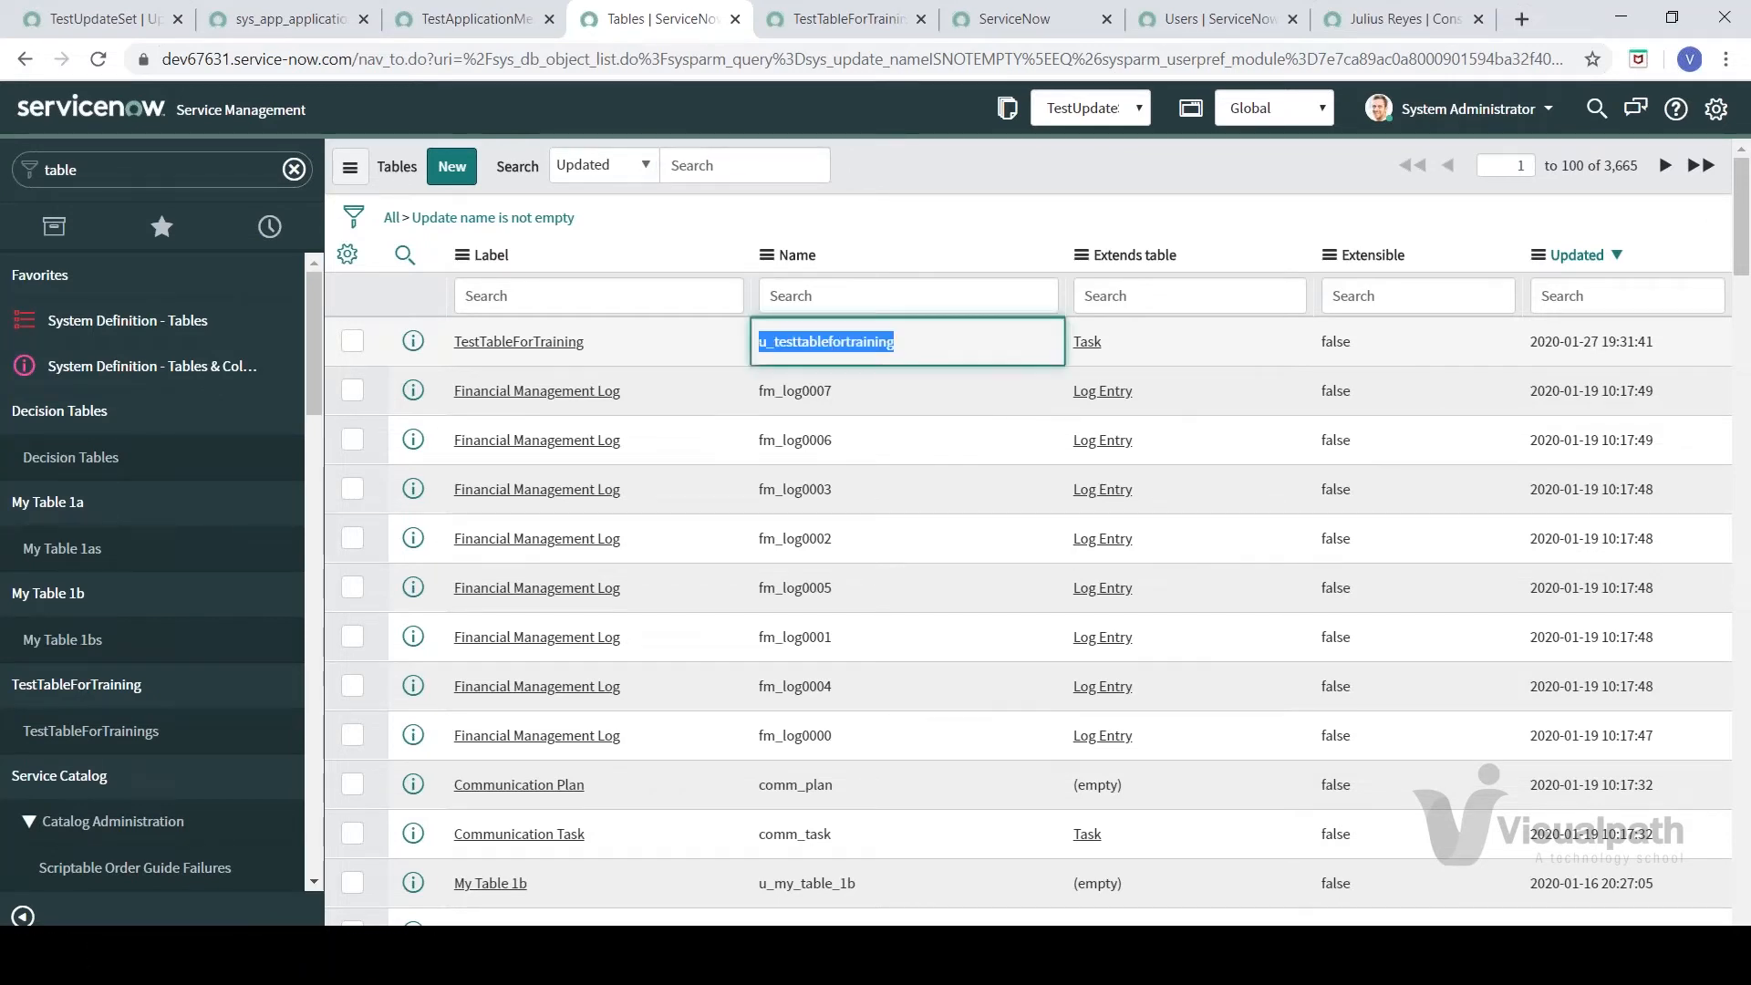
# - Compare the table name in TestModule's arguments with the Tables list, and view the TestApplicationMenu customer update
pyautogui.click(315, 23)
pyautogui.click(483, 33)
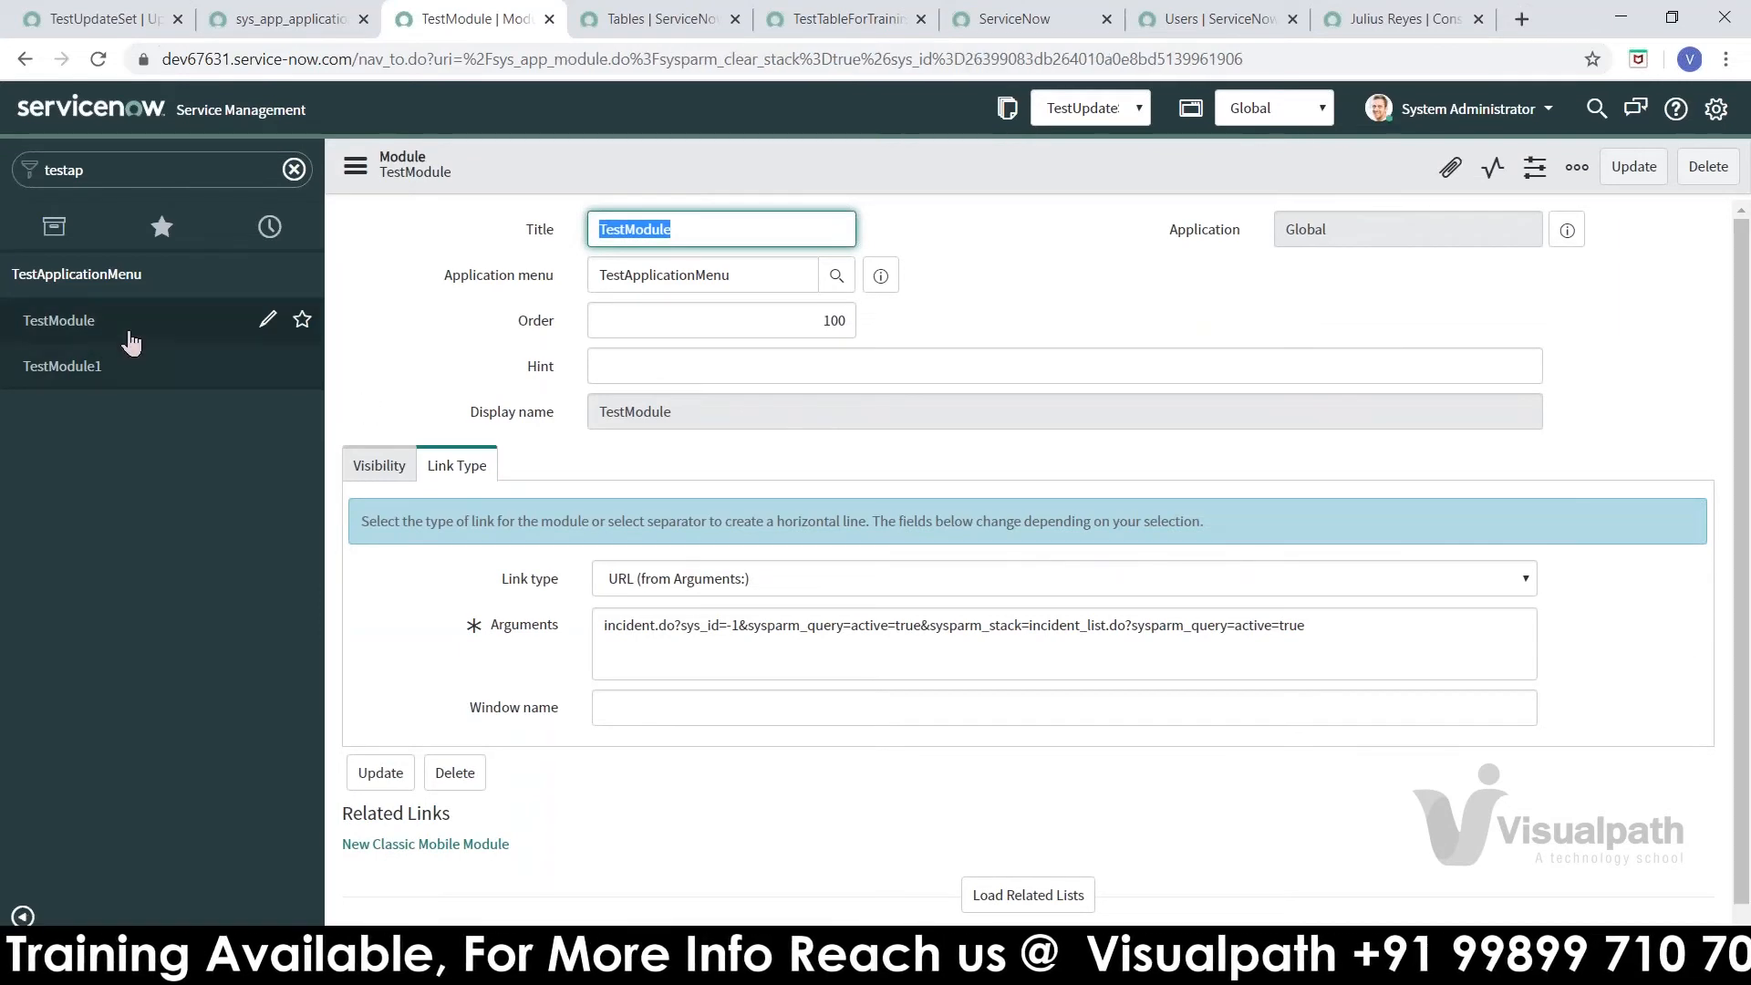
pyautogui.doubleClick(627, 627)
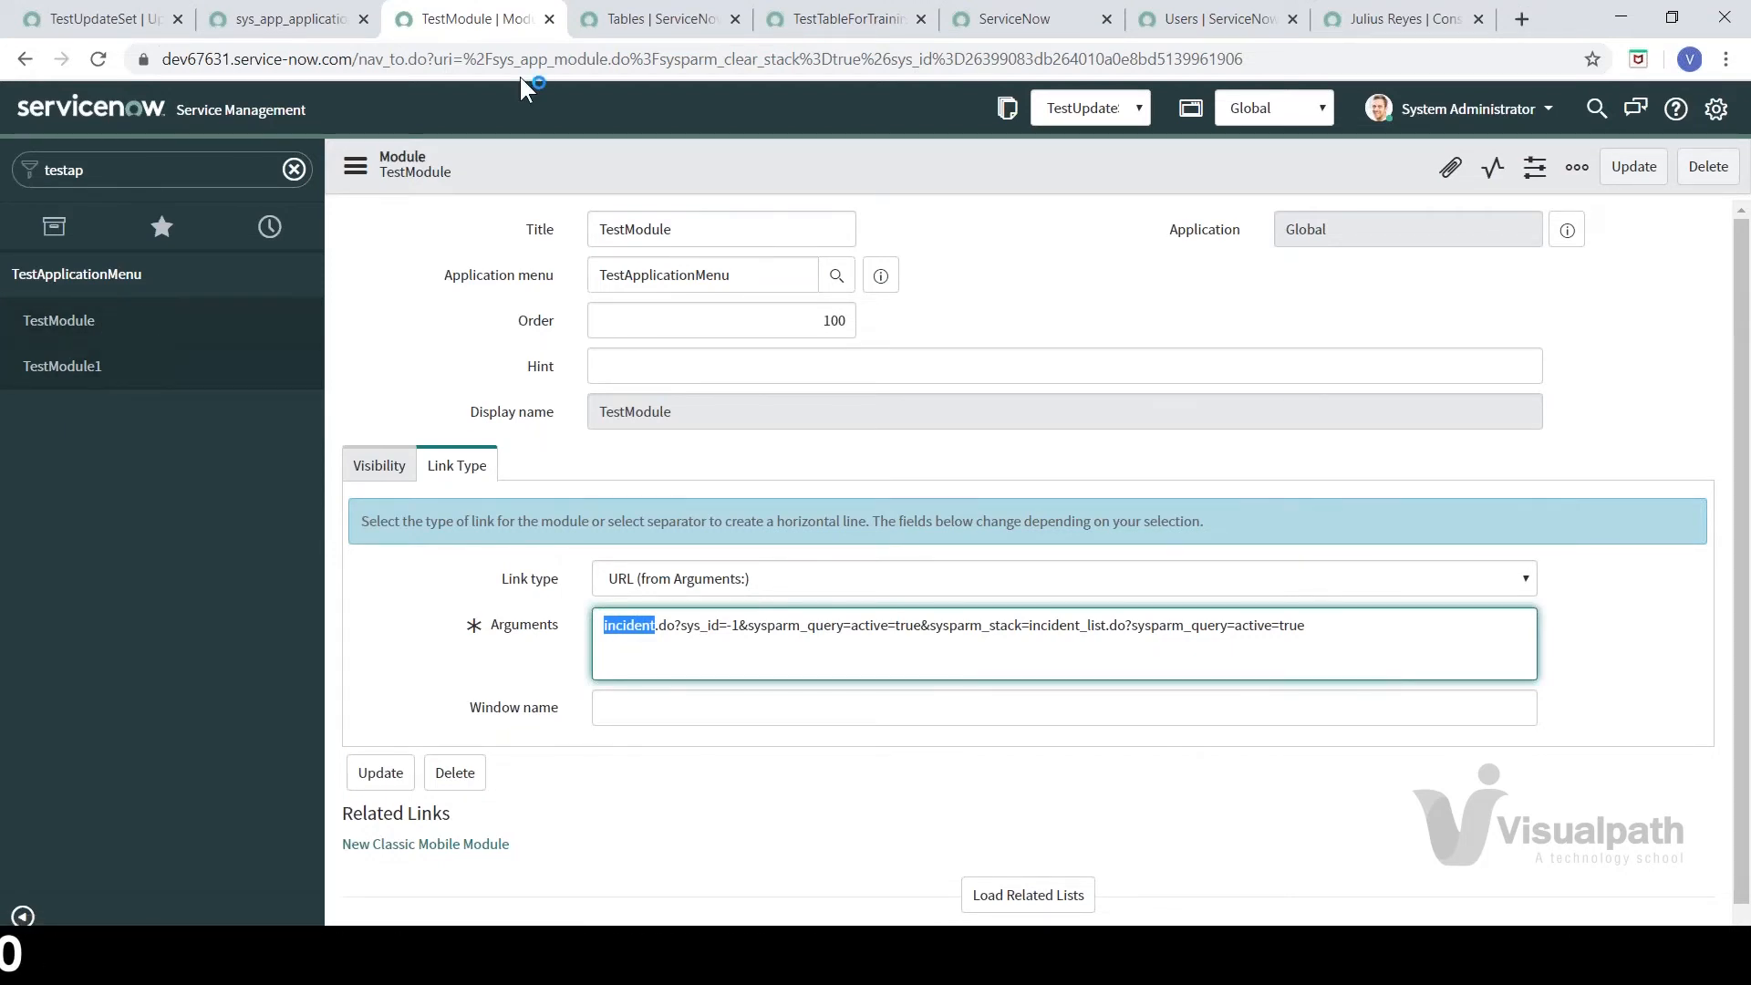
pyautogui.click(591, 27)
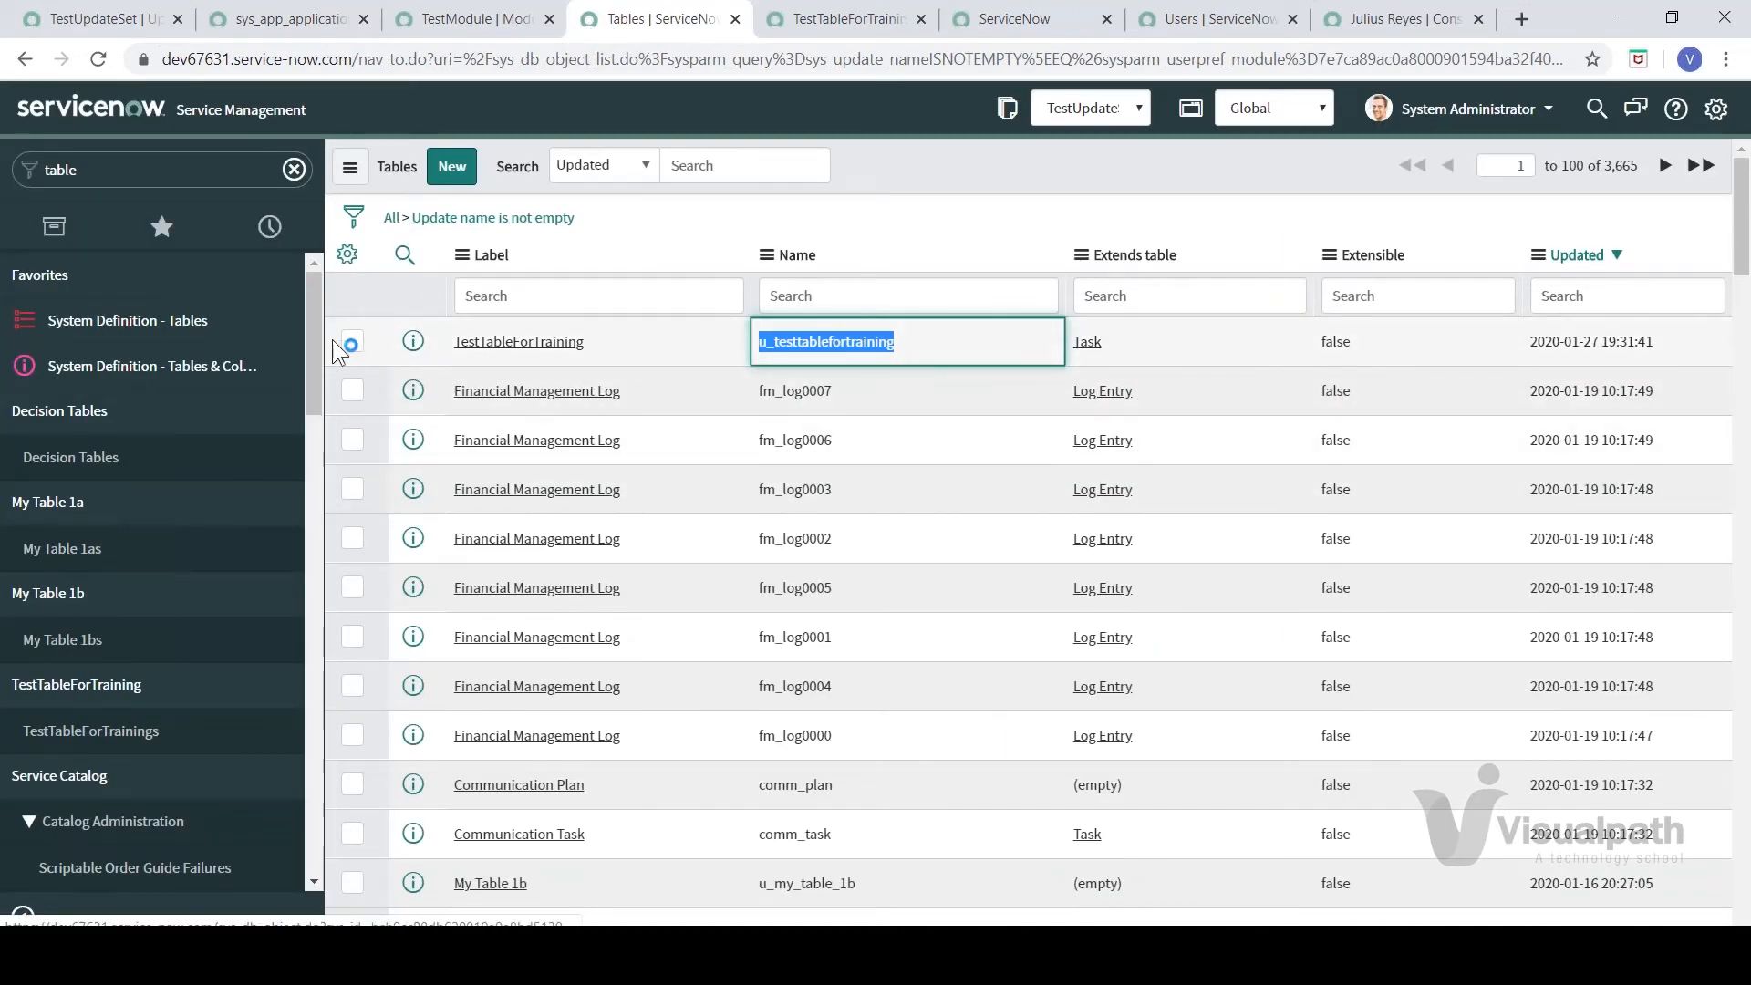
pyautogui.click(330, 30)
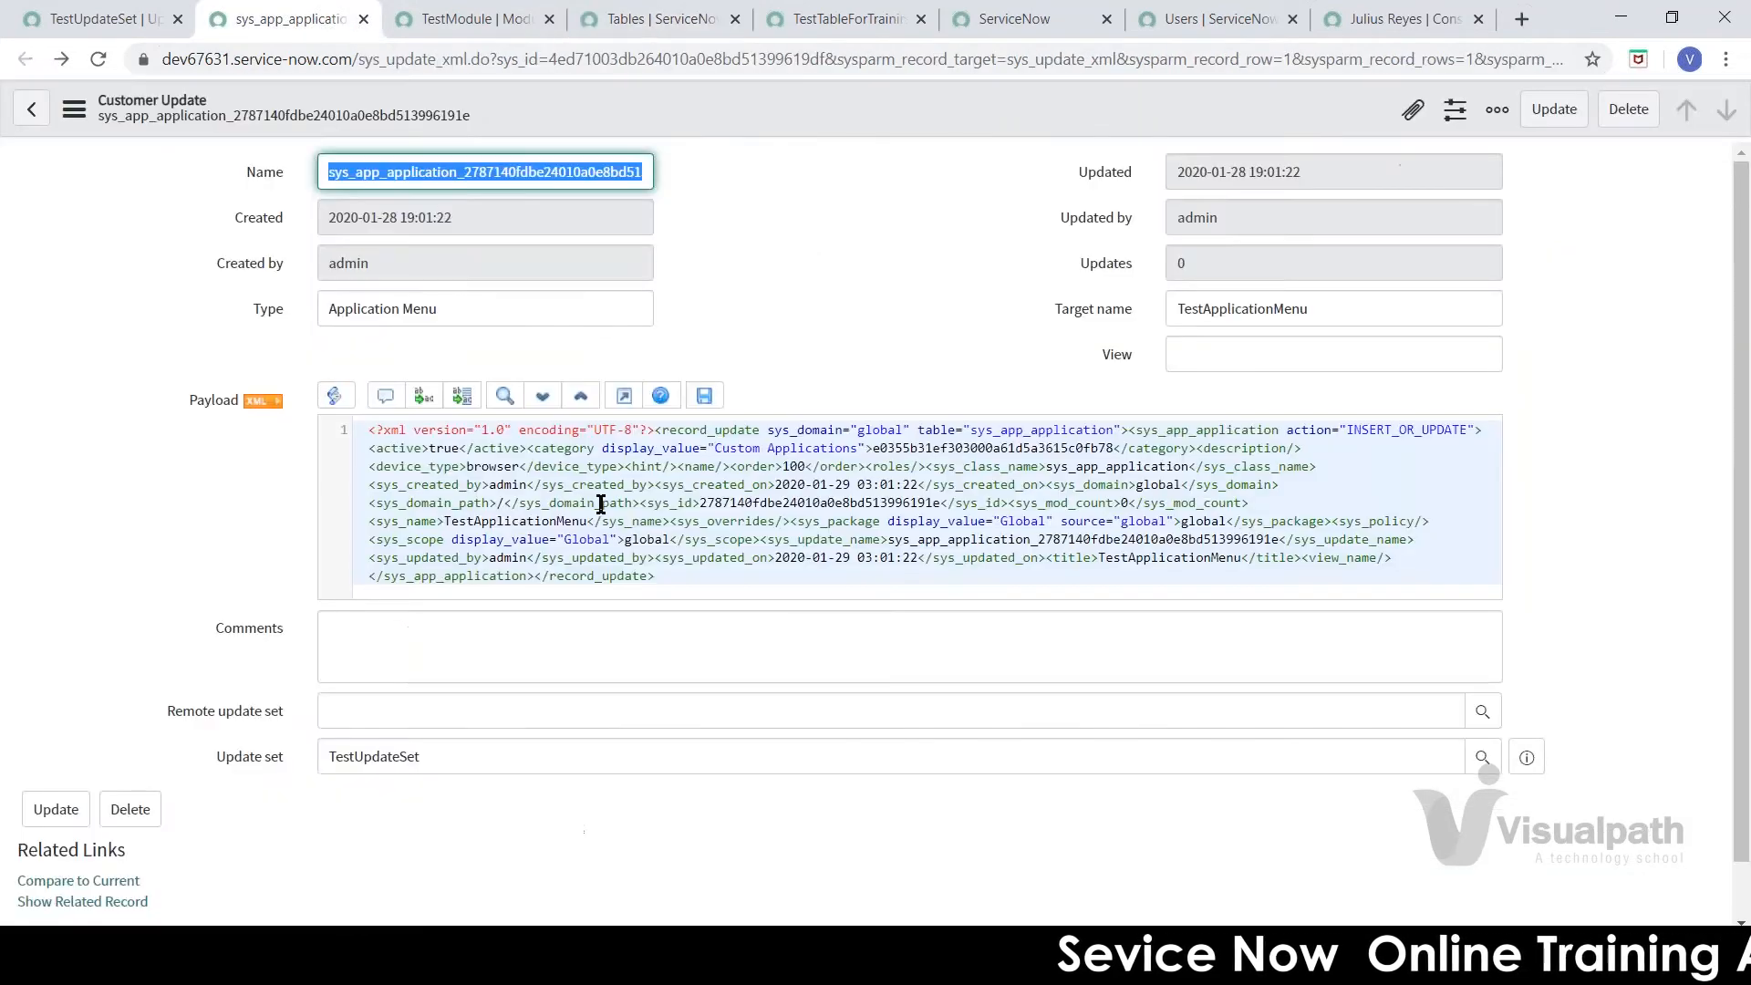
pyautogui.click(464, 28)
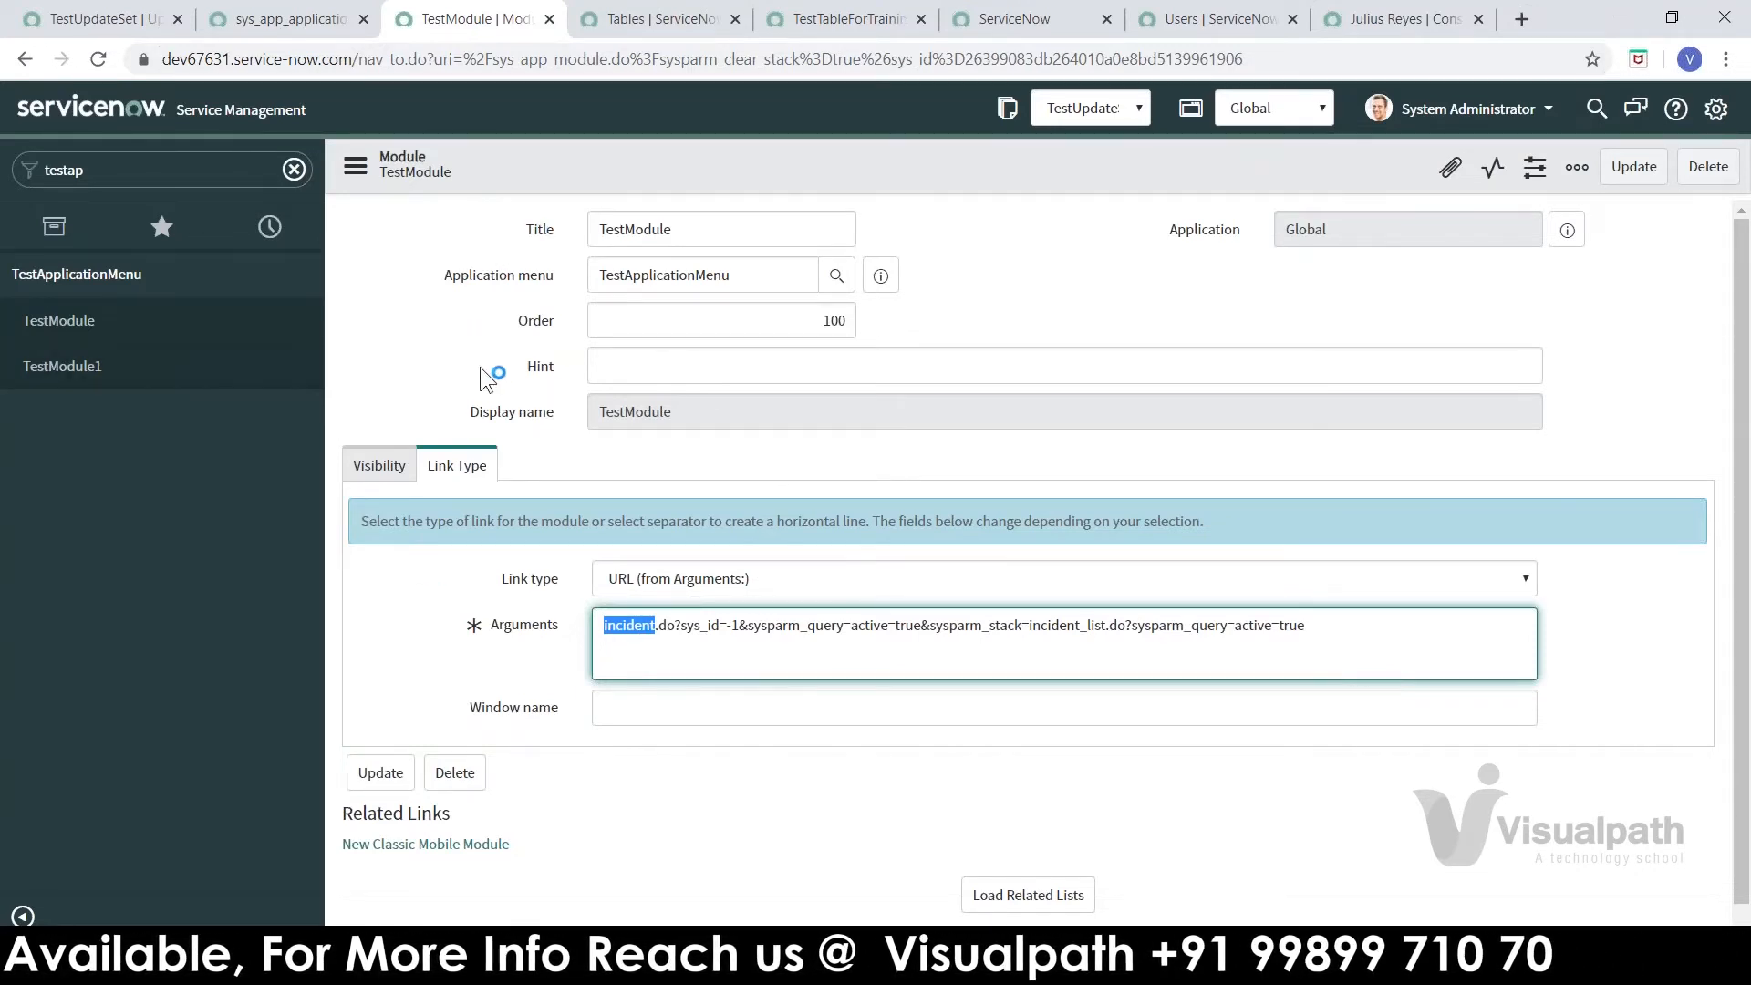
# - Reload the TestUpdateSet record and review its captured customer updates
pyautogui.click(109, 20)
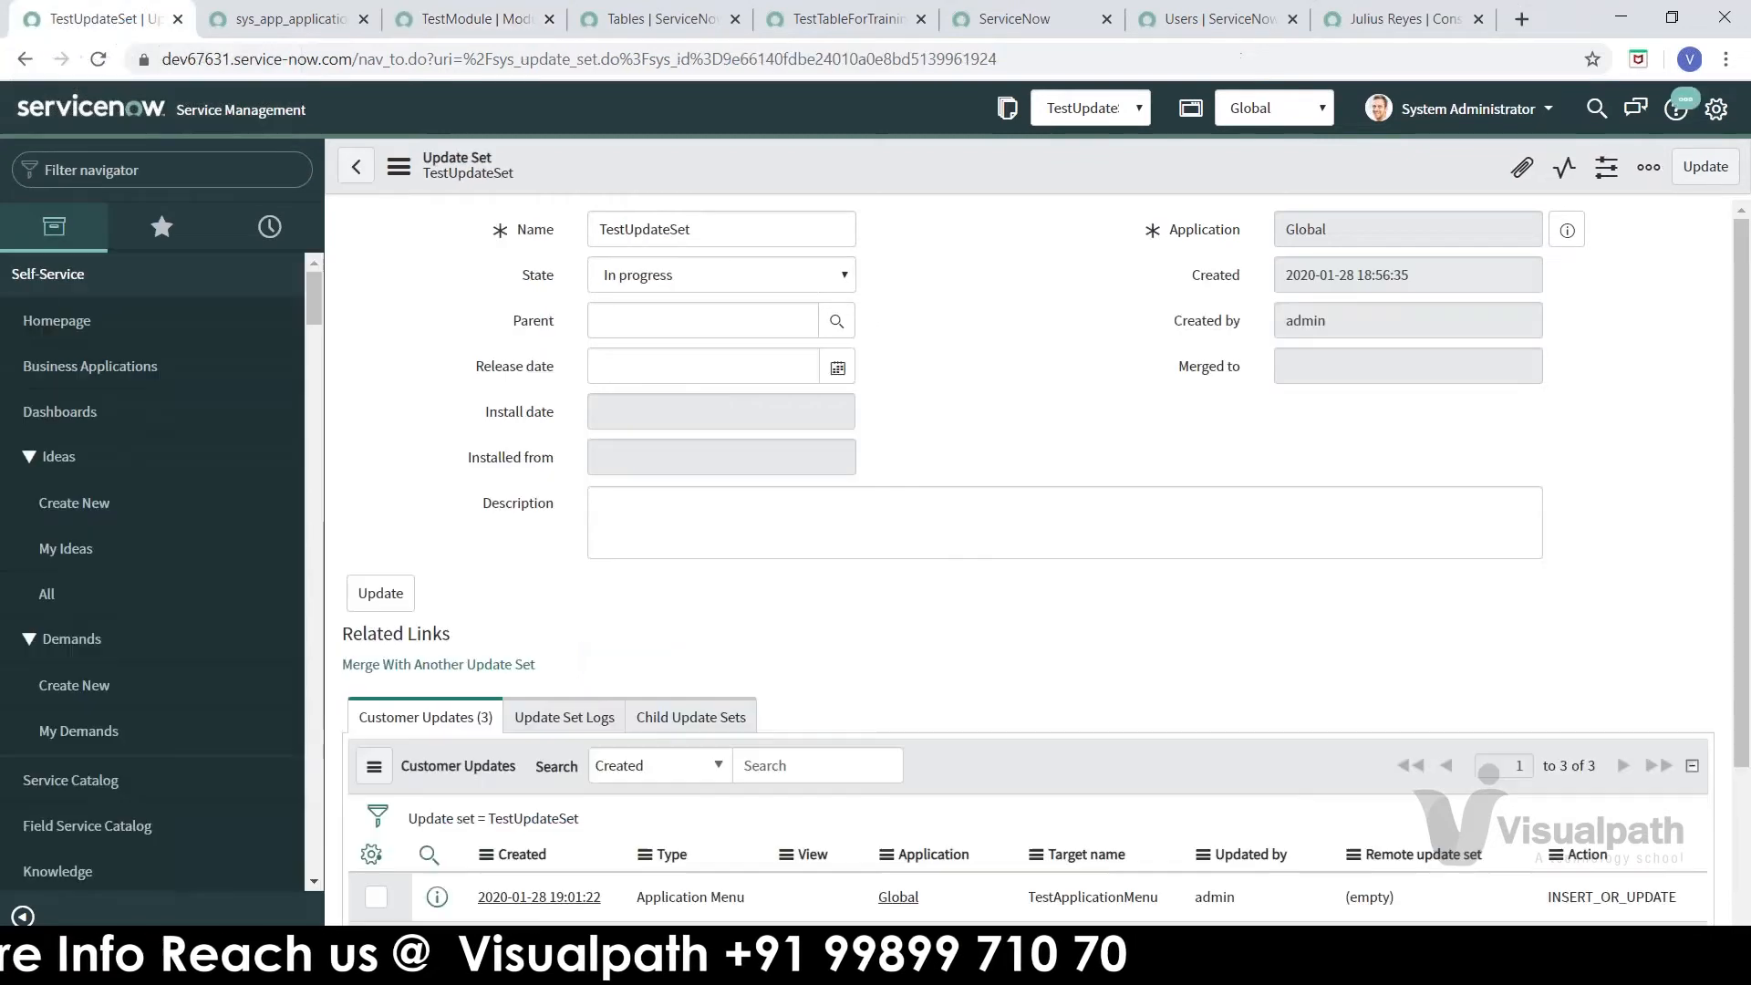
pyautogui.click(99, 60)
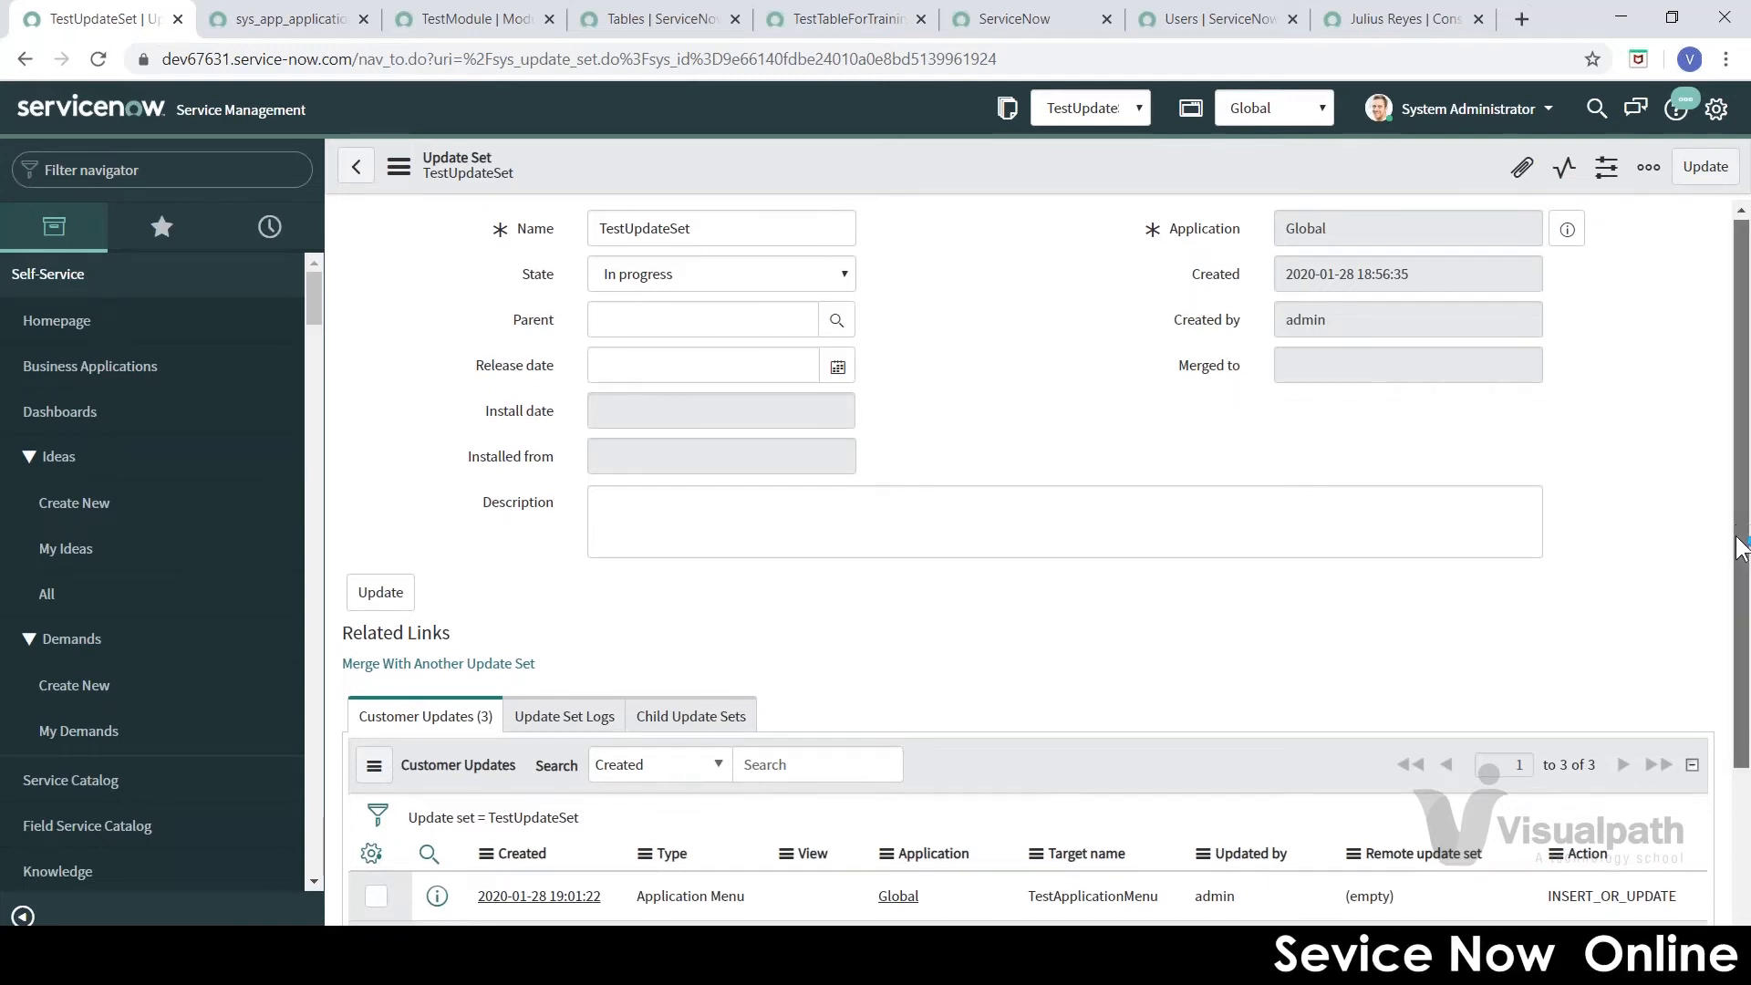
pyautogui.scroll(-2, 898, 405)
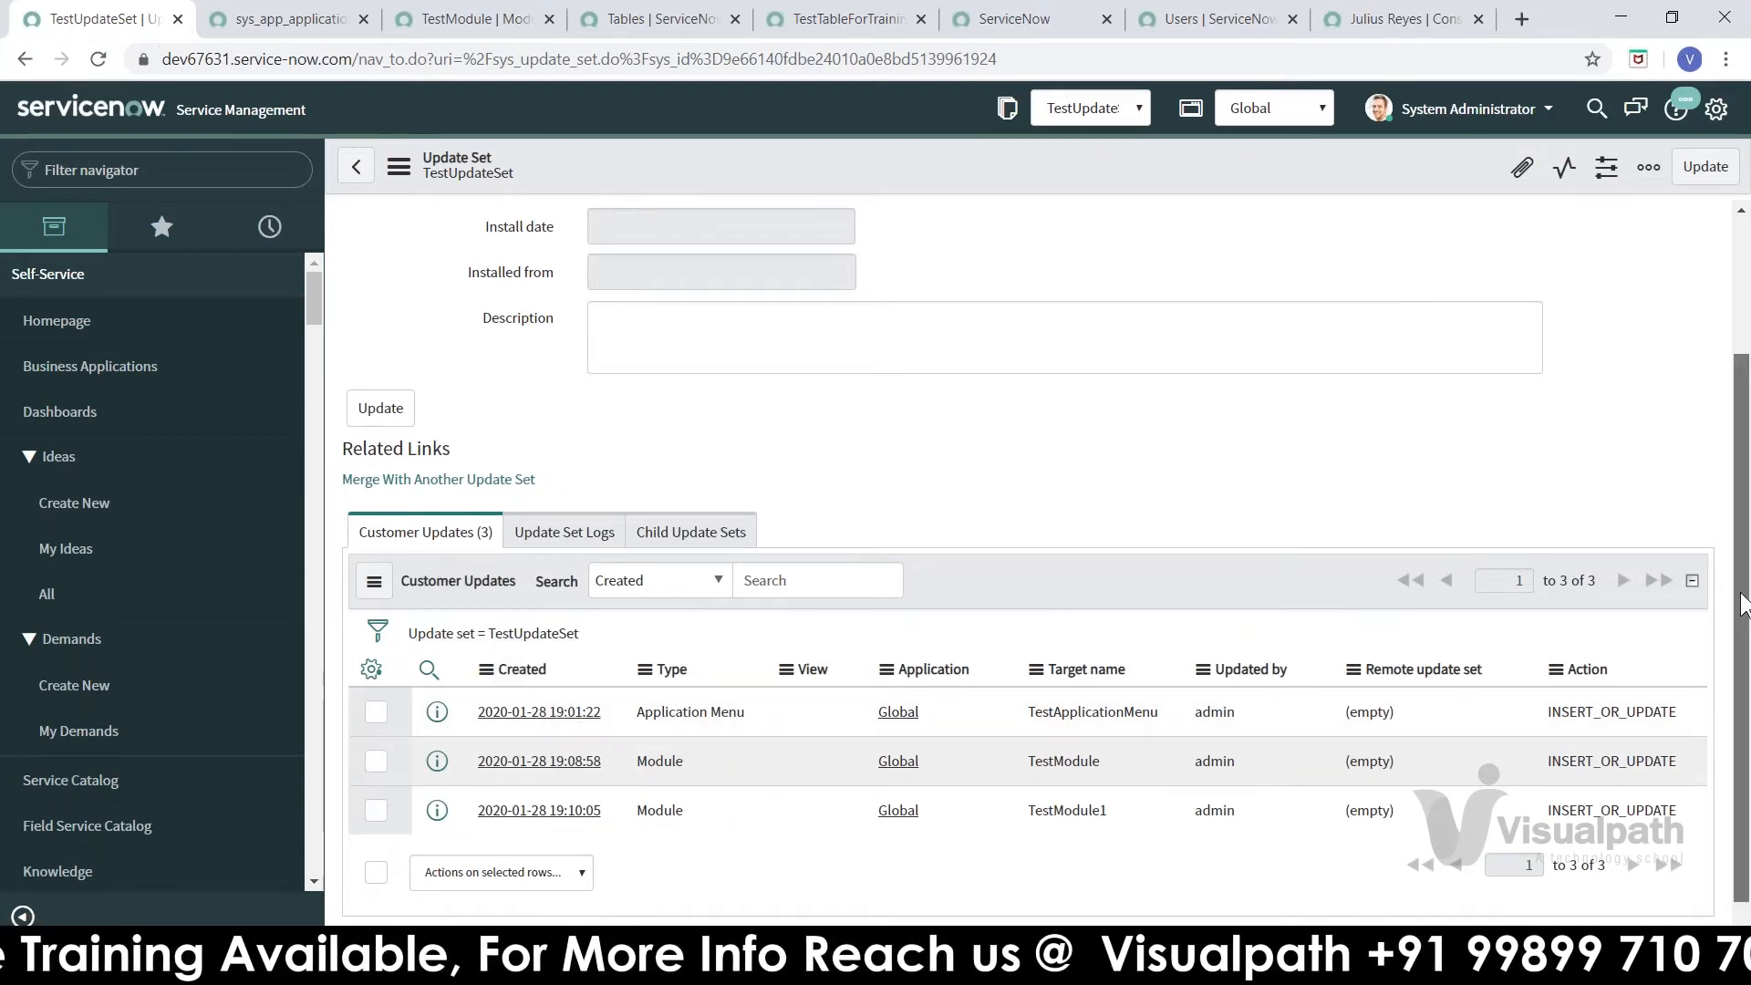
pyautogui.scroll(3, 609, 187)
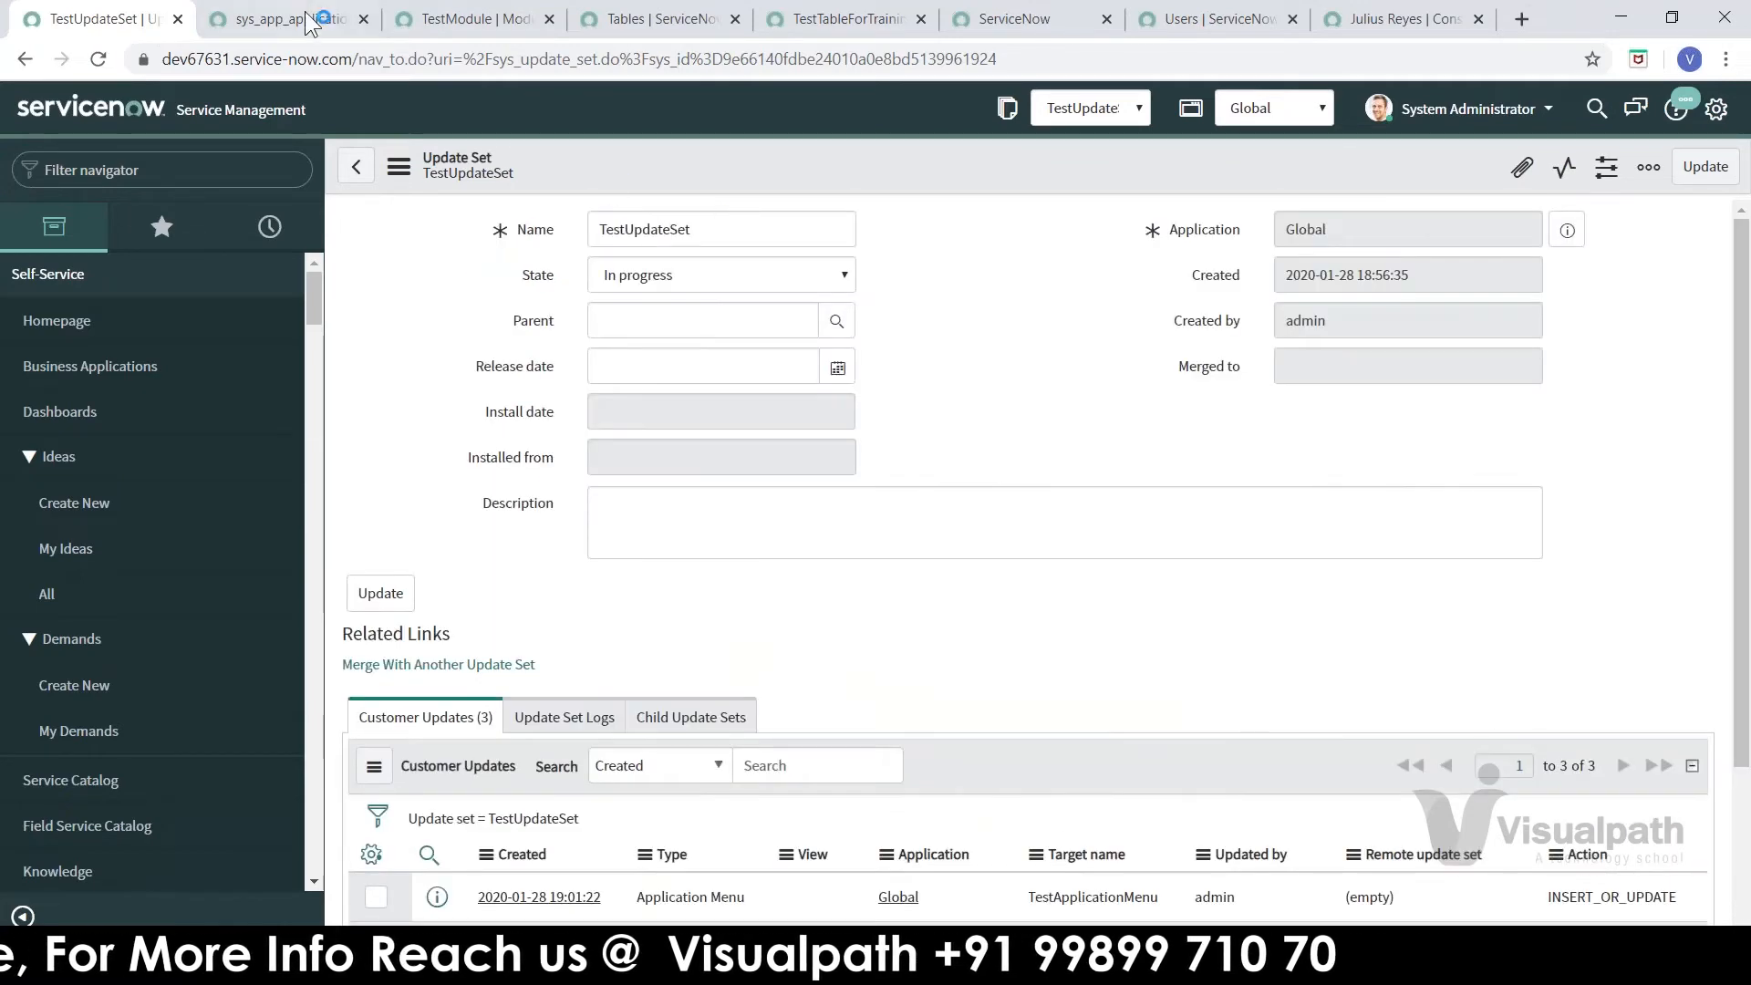
# - Close the browser tab holding the TestApplicationMenu customer update and return to the TestUpdateSet record
pyautogui.click(367, 26)
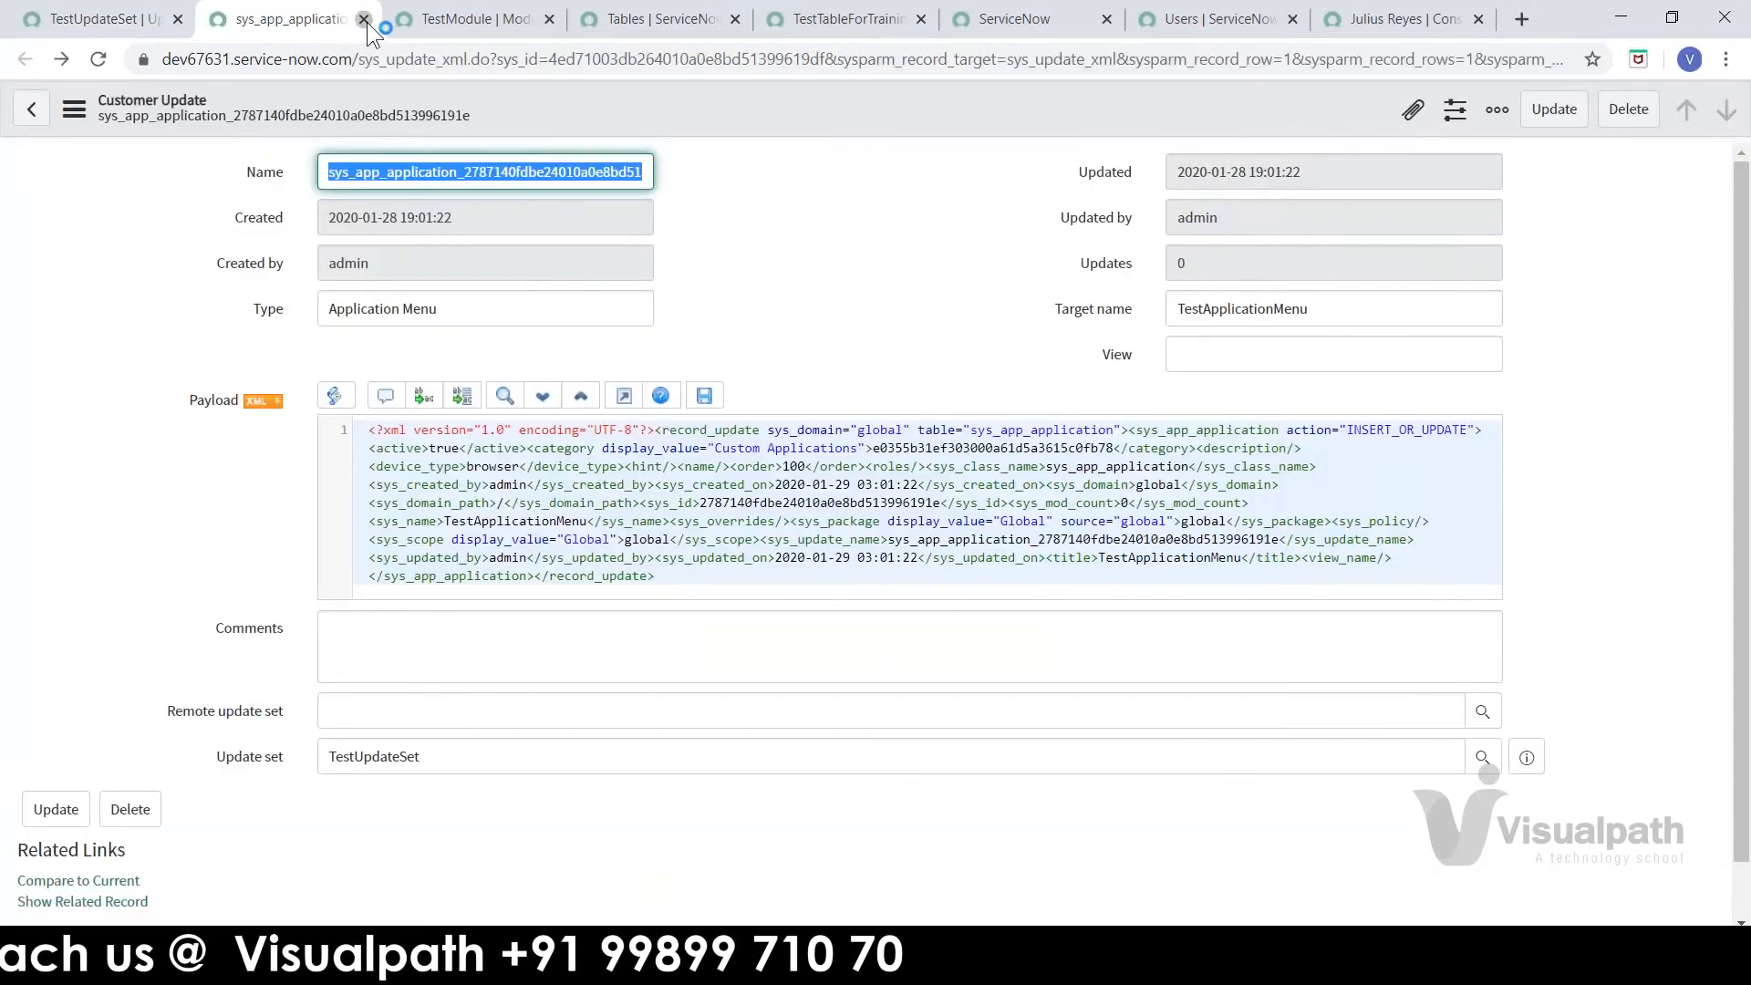
pyautogui.click(364, 19)
pyautogui.click(106, 22)
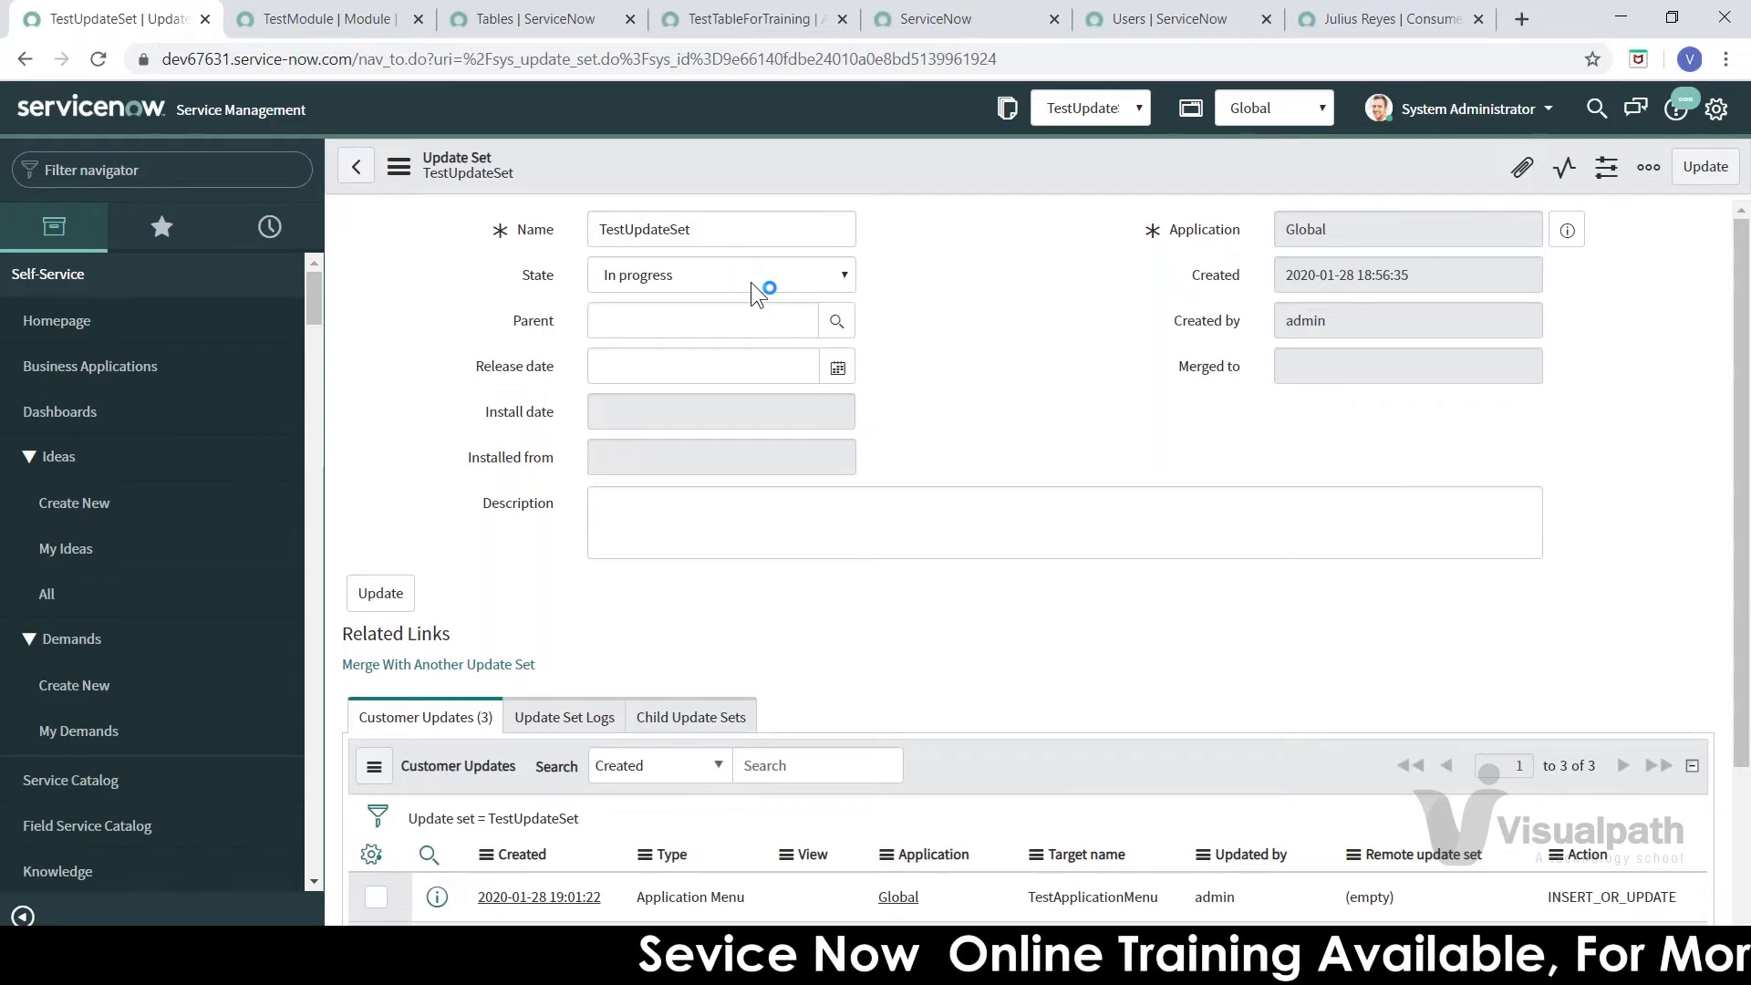
pyautogui.click(722, 276)
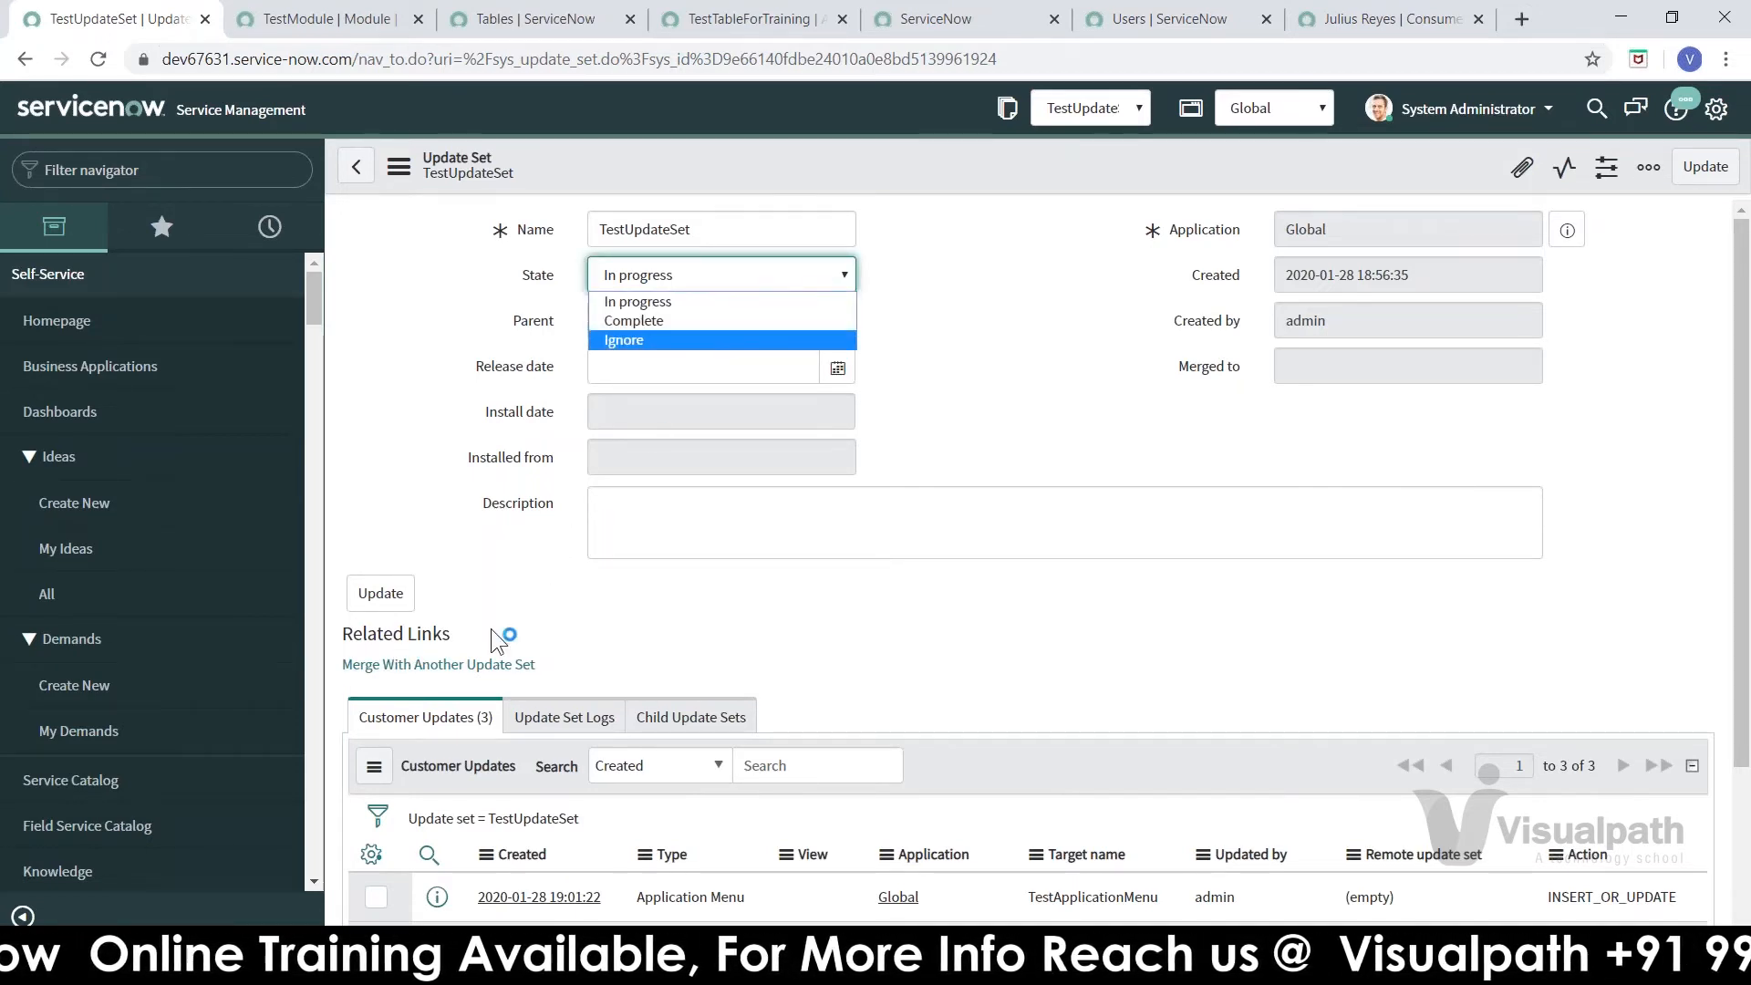
pyautogui.click(797, 501)
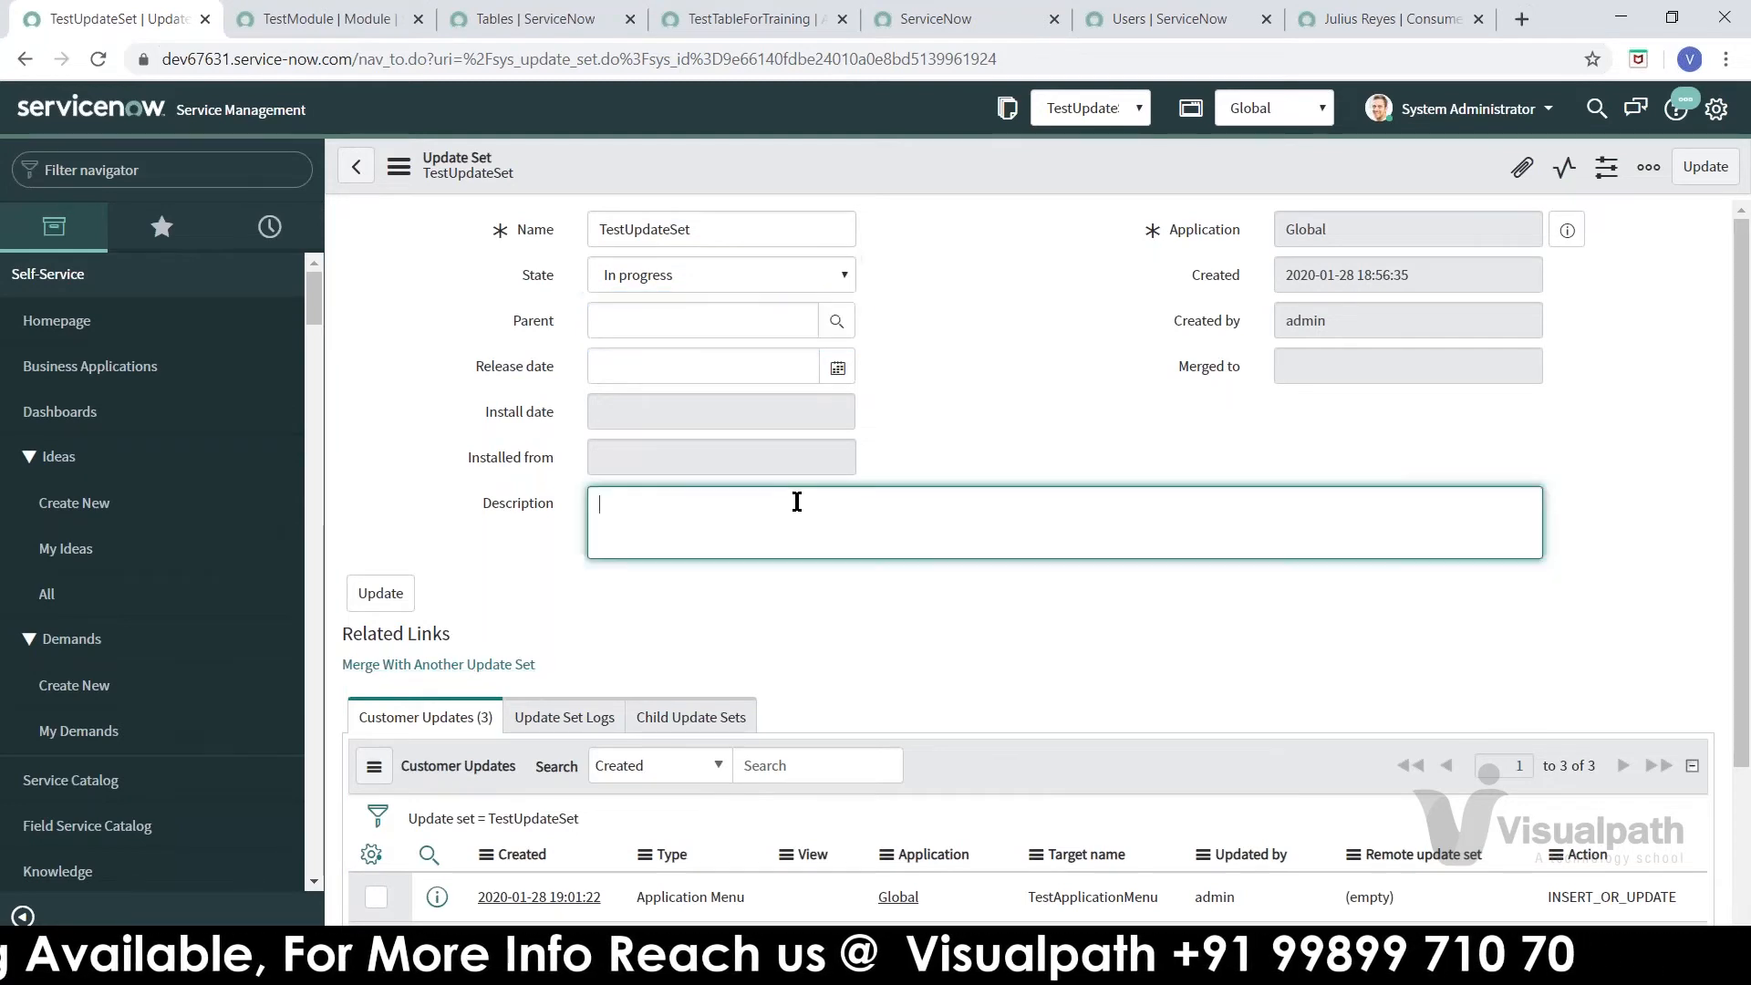
pyautogui.click(503, 662)
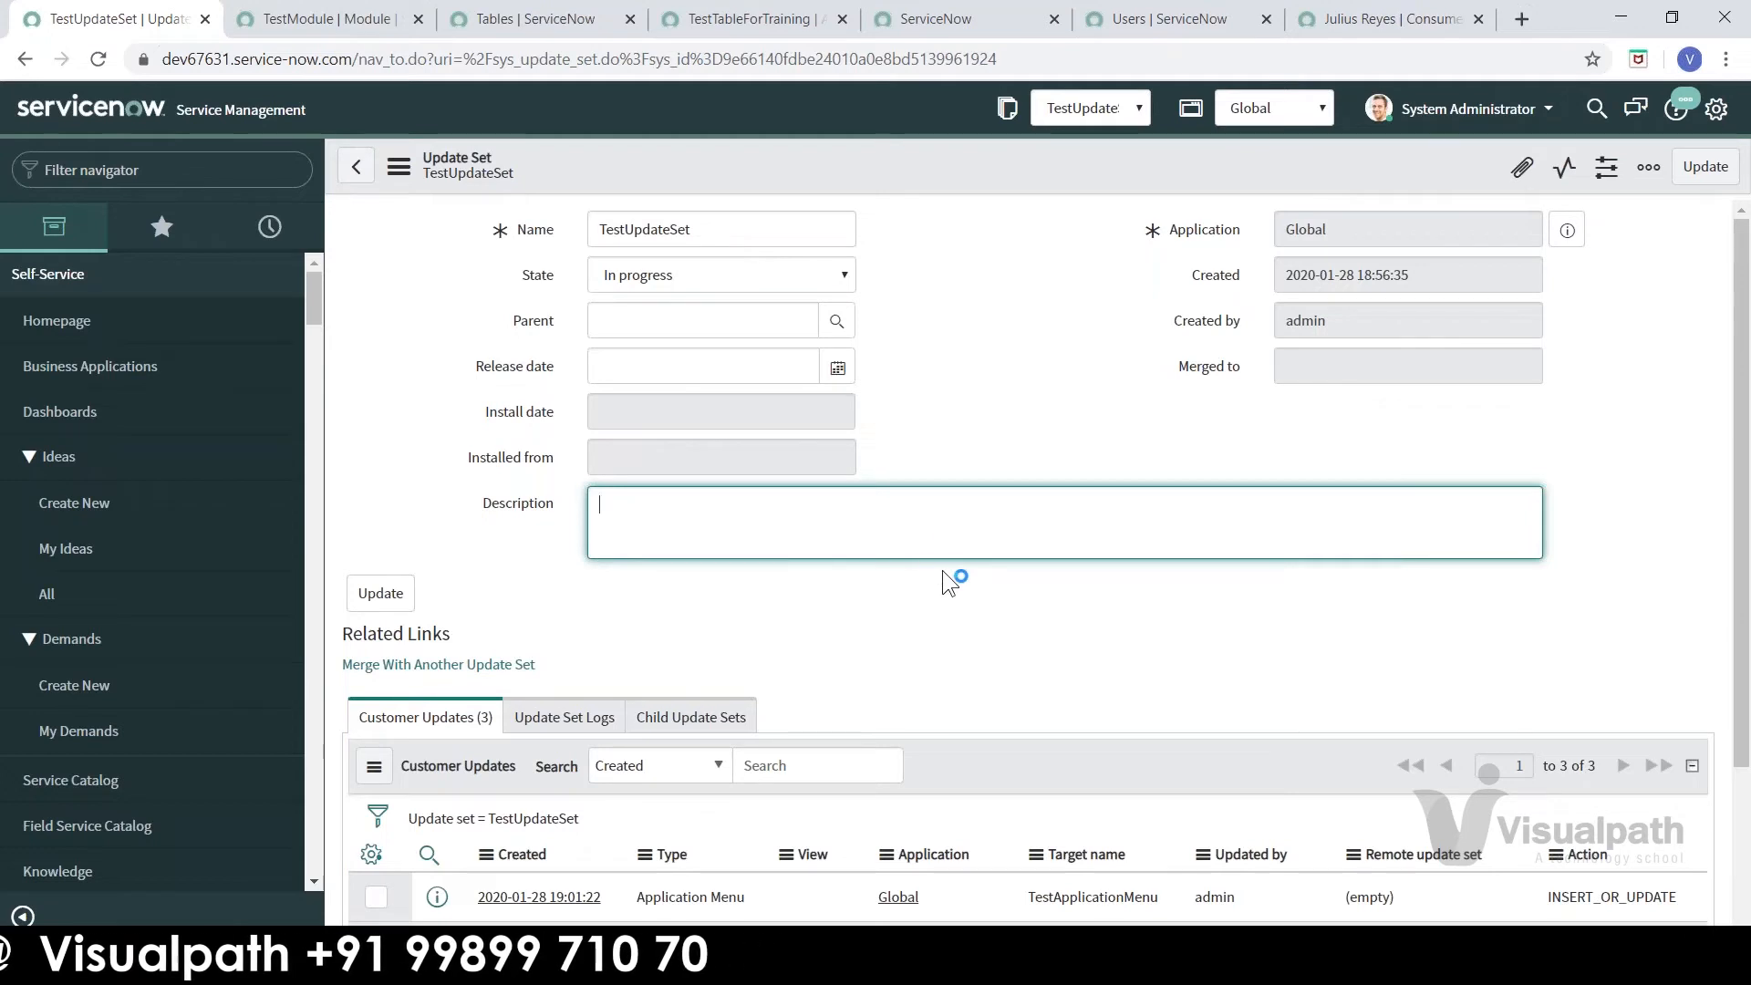
# - Set TestUpdateSet's state to Complete, save the record, and check which update sets can be selected as current
pyautogui.click(730, 283)
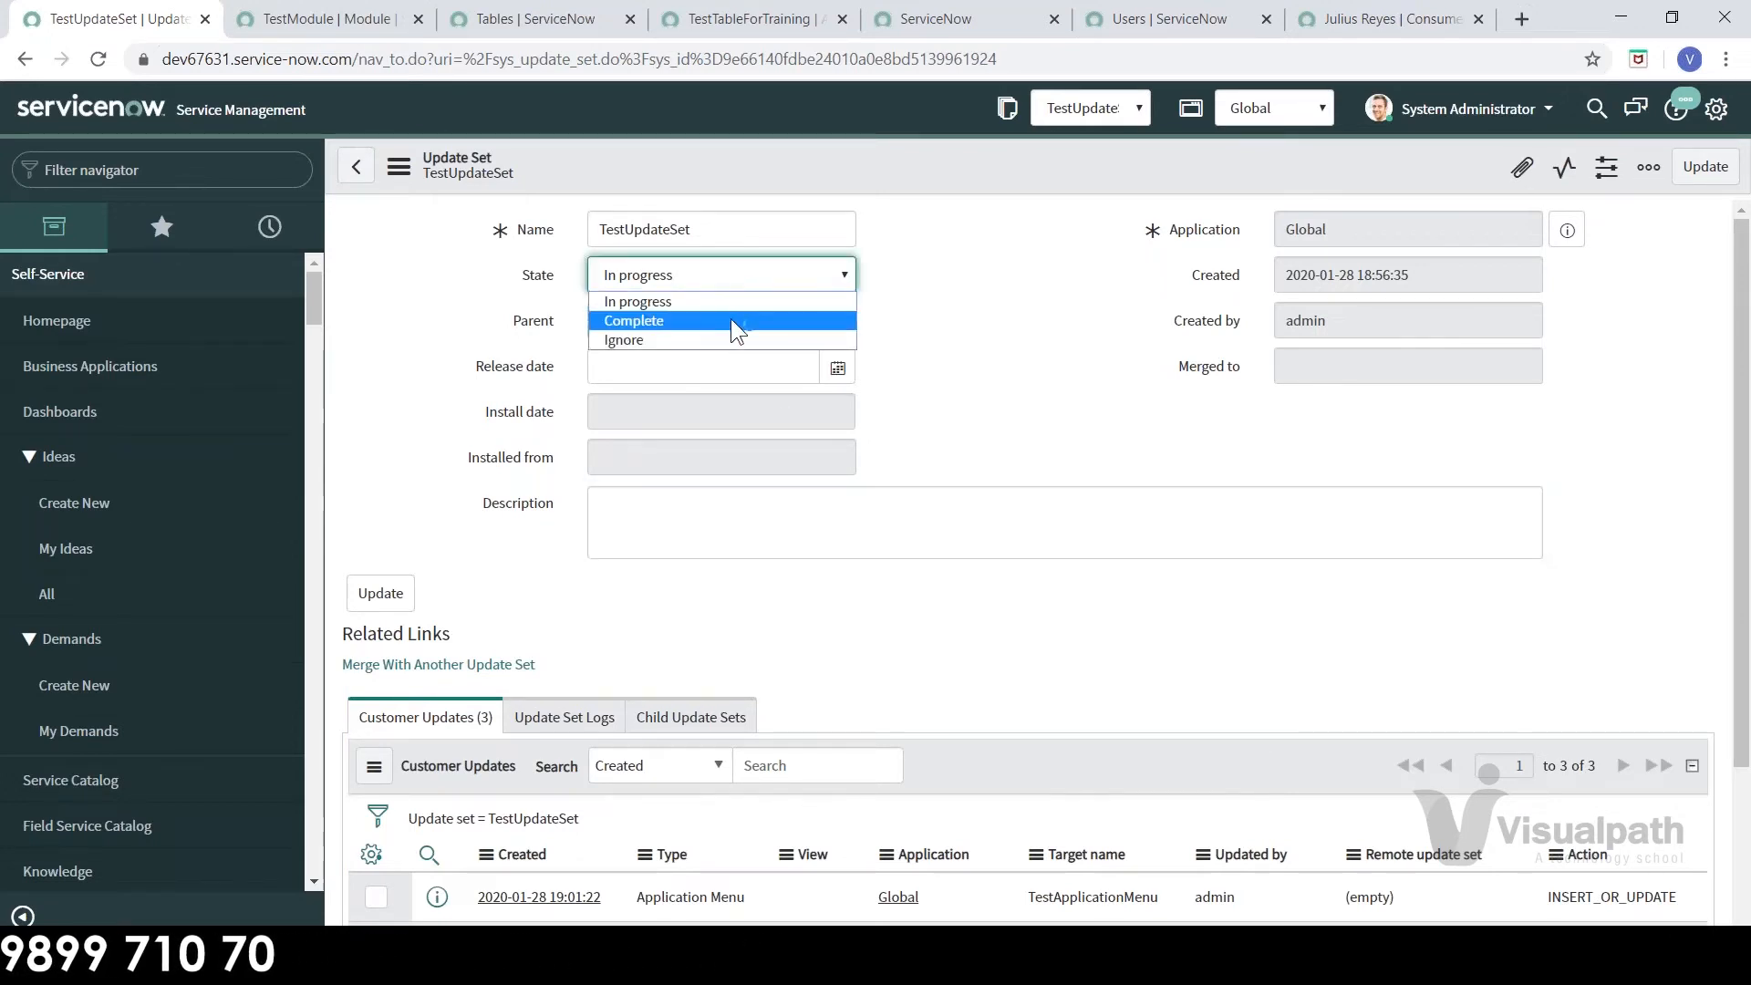
pyautogui.click(731, 319)
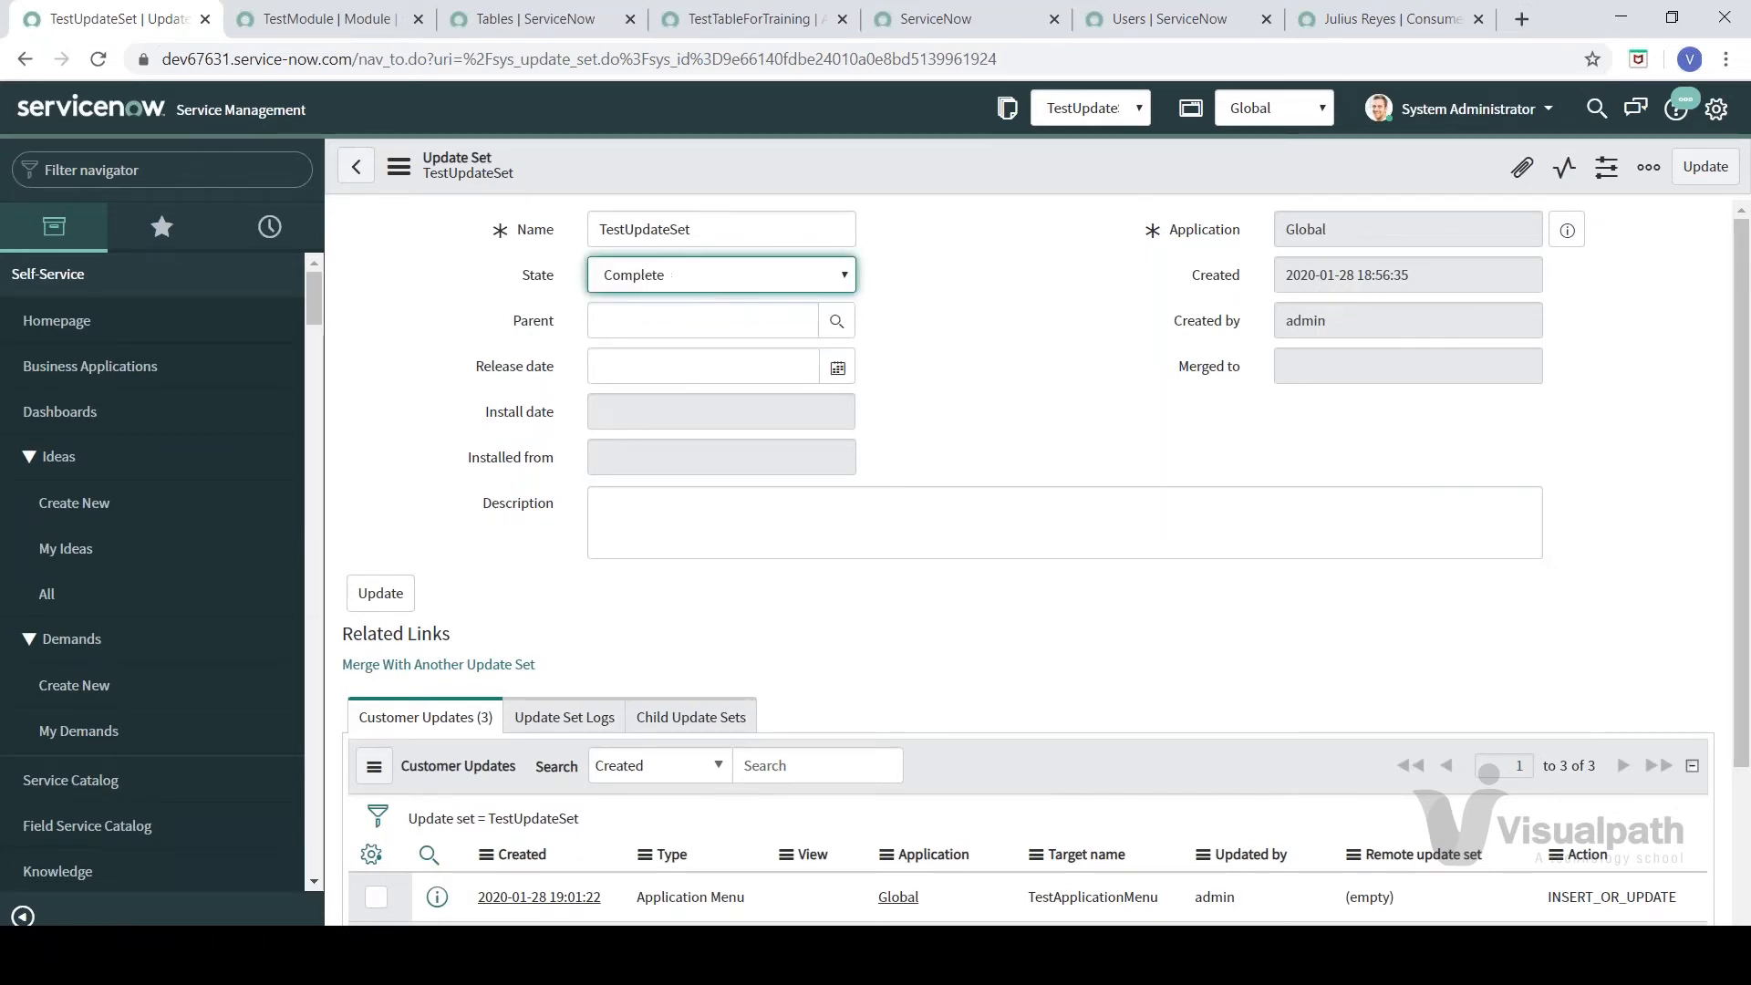
pyautogui.rightClick(1022, 180)
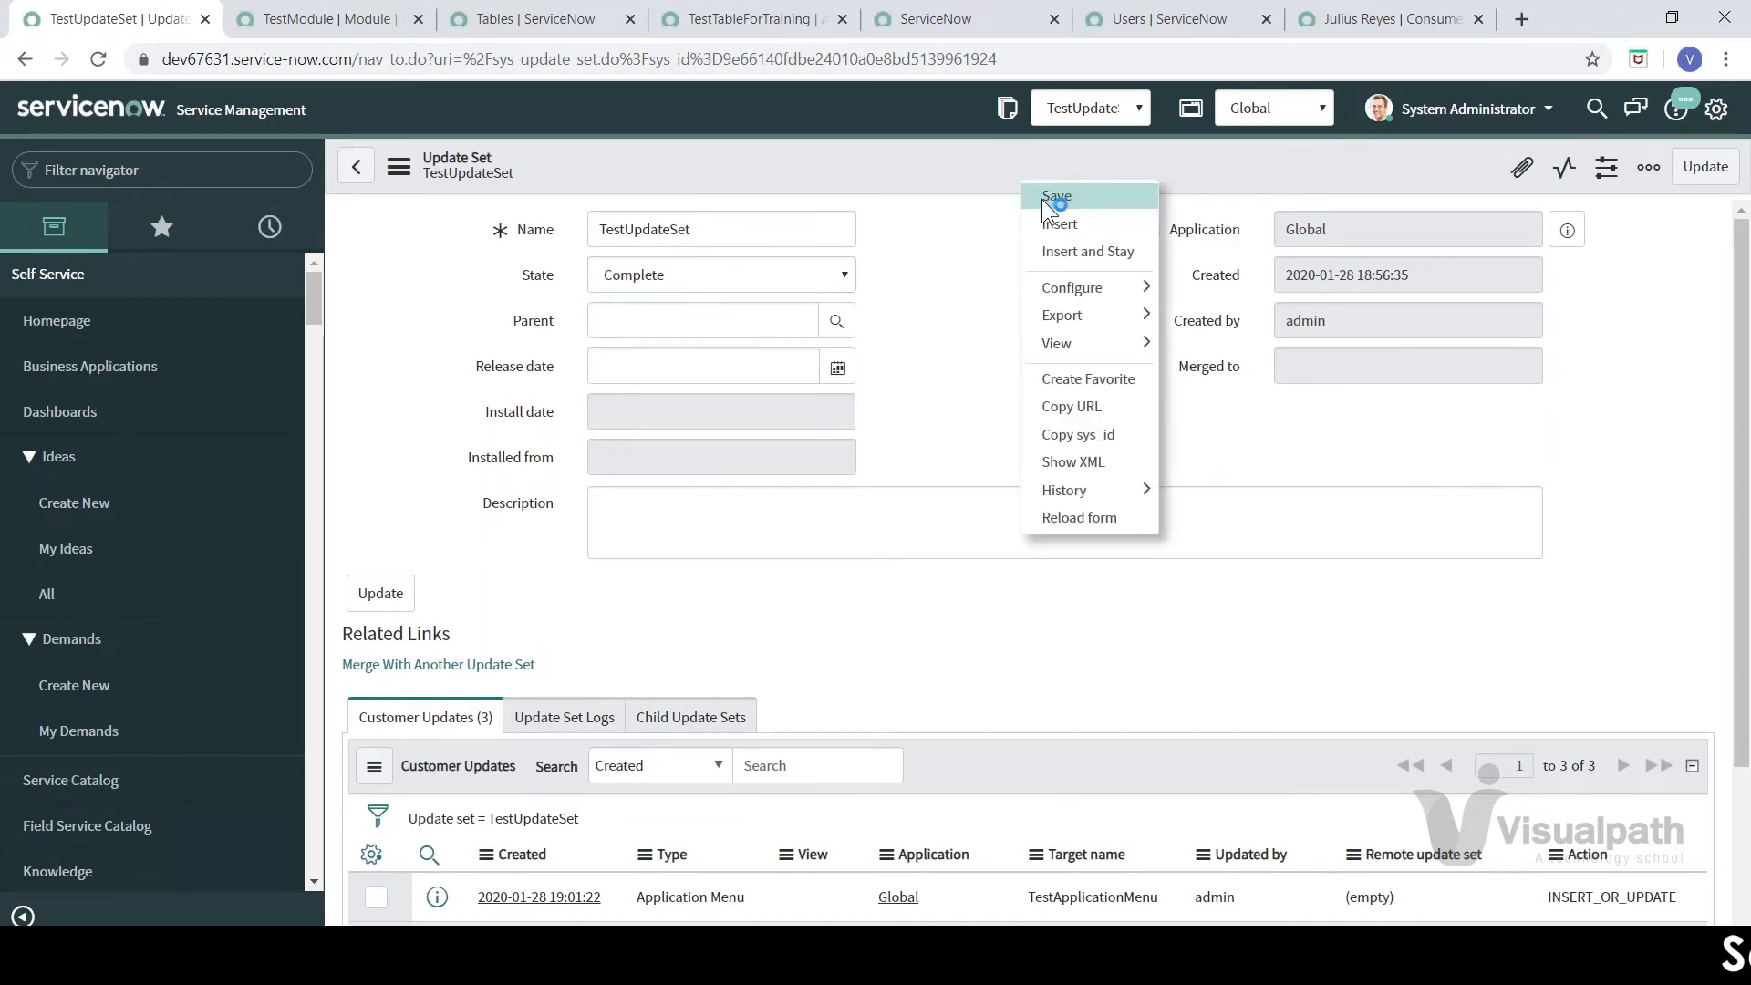
pyautogui.click(1047, 197)
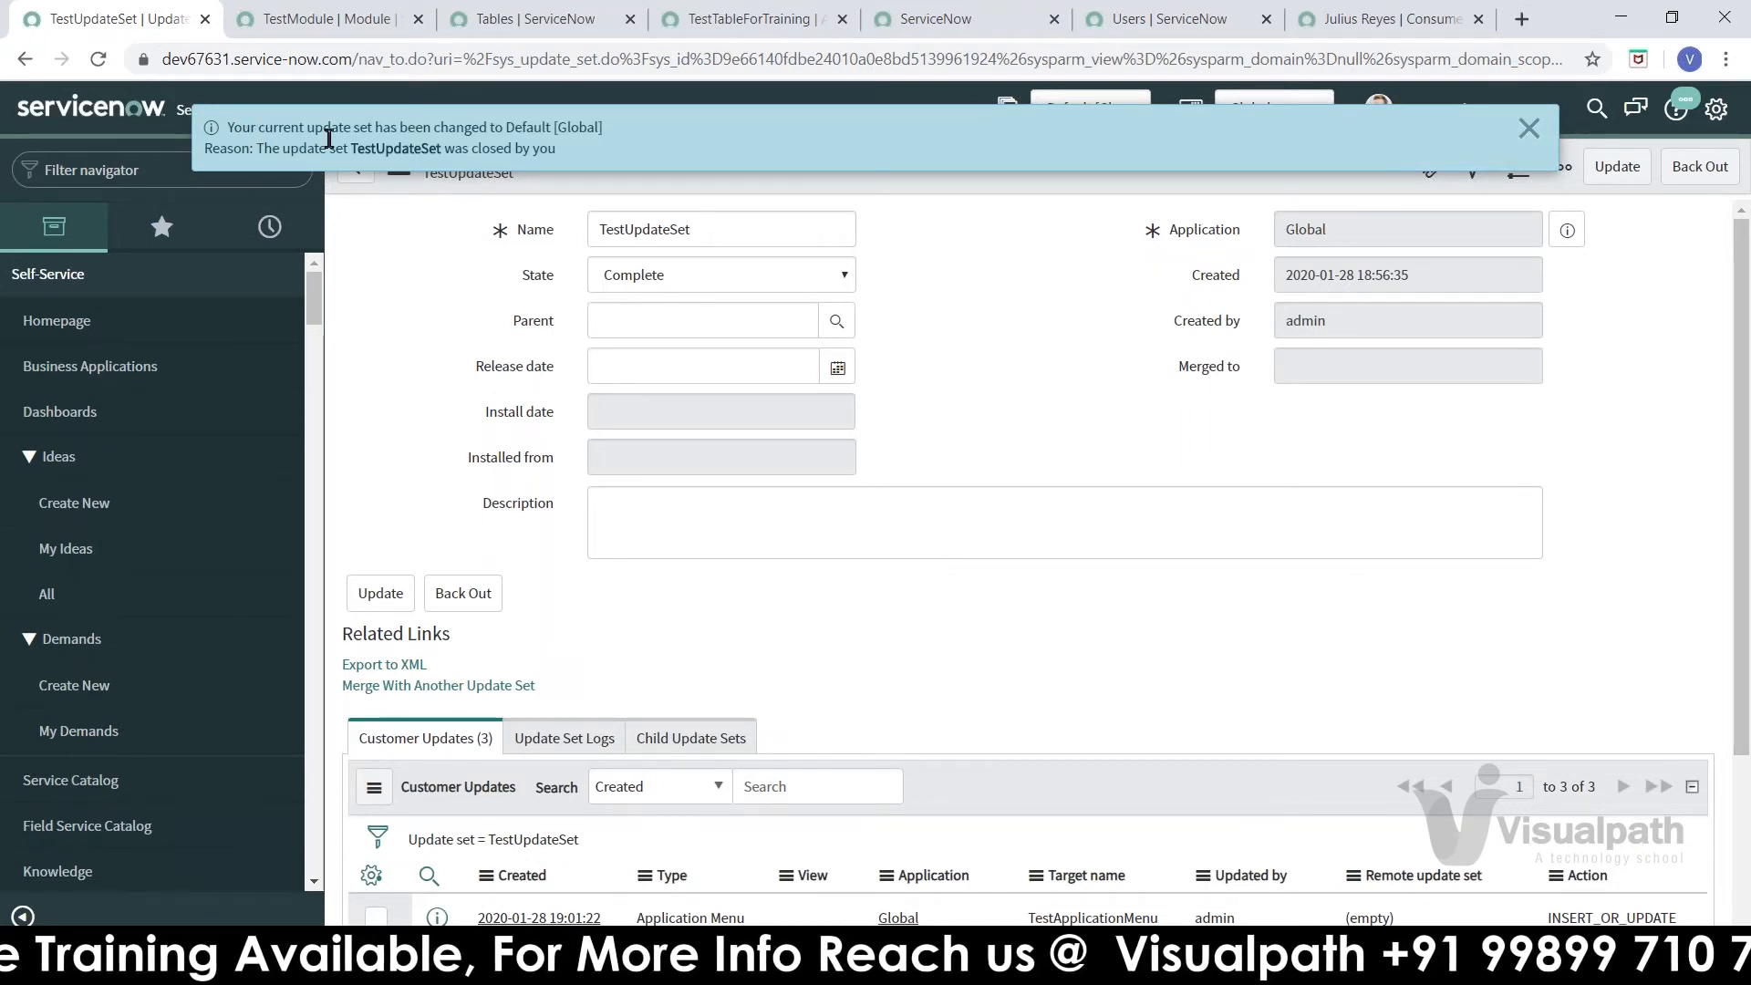
pyautogui.click(1530, 128)
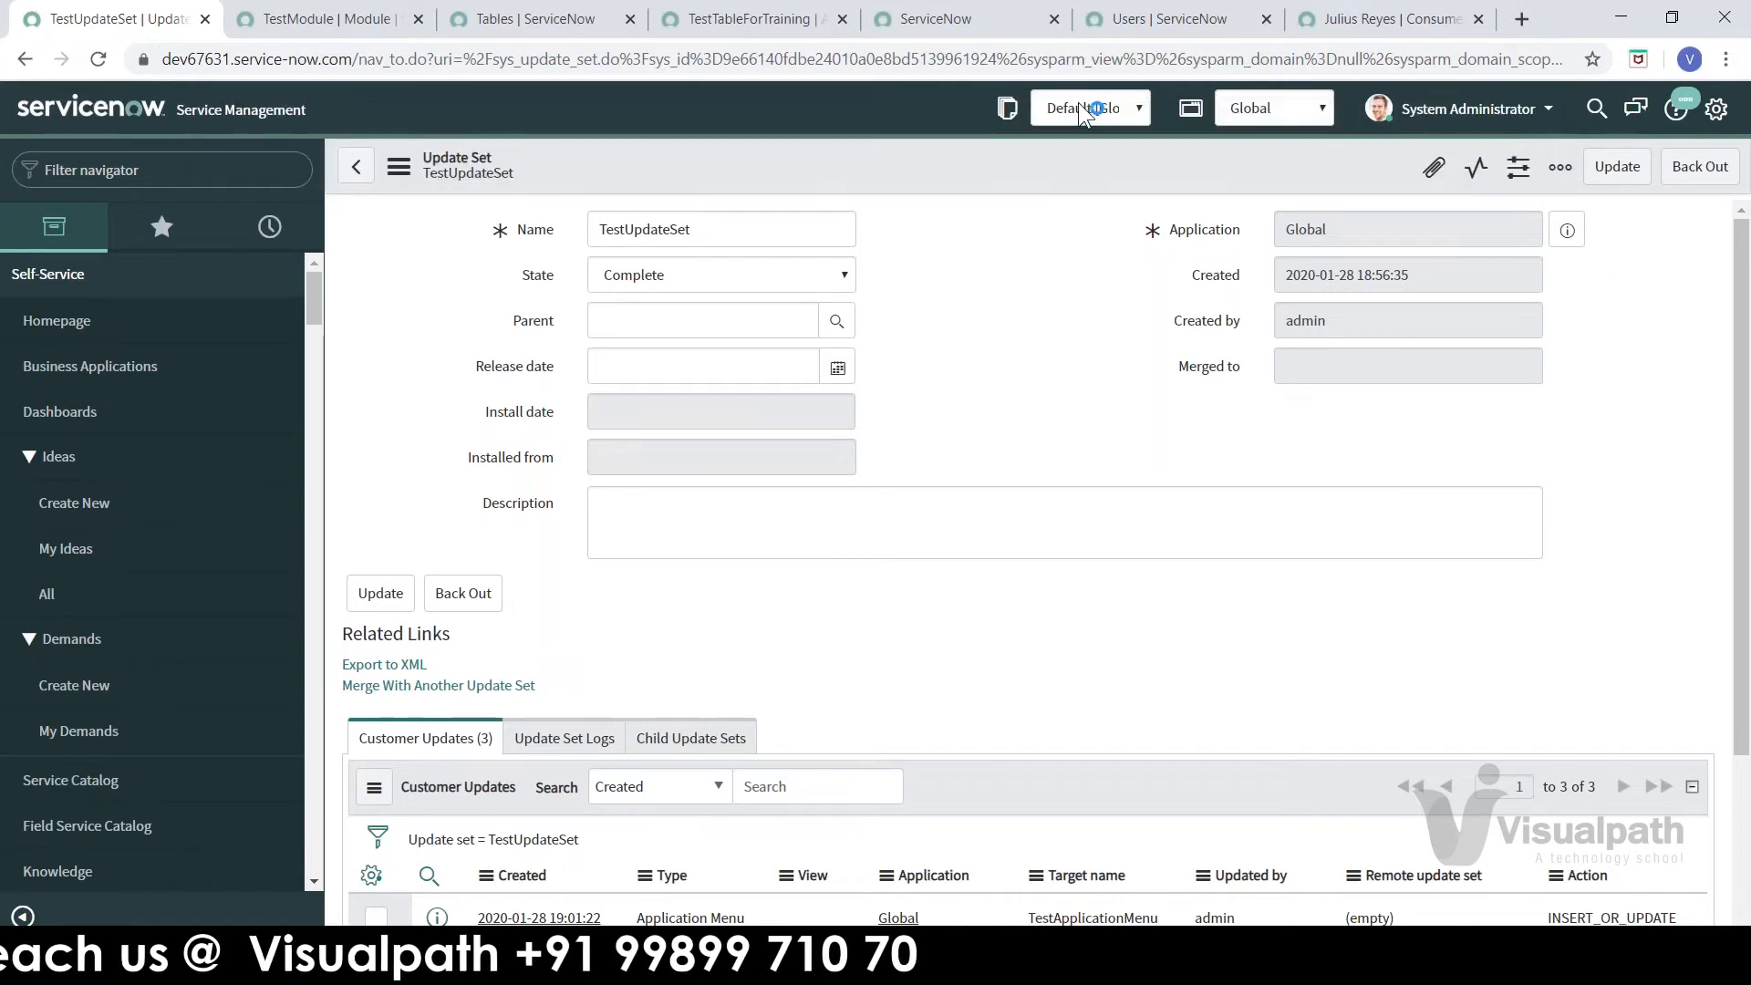
pyautogui.click(1067, 111)
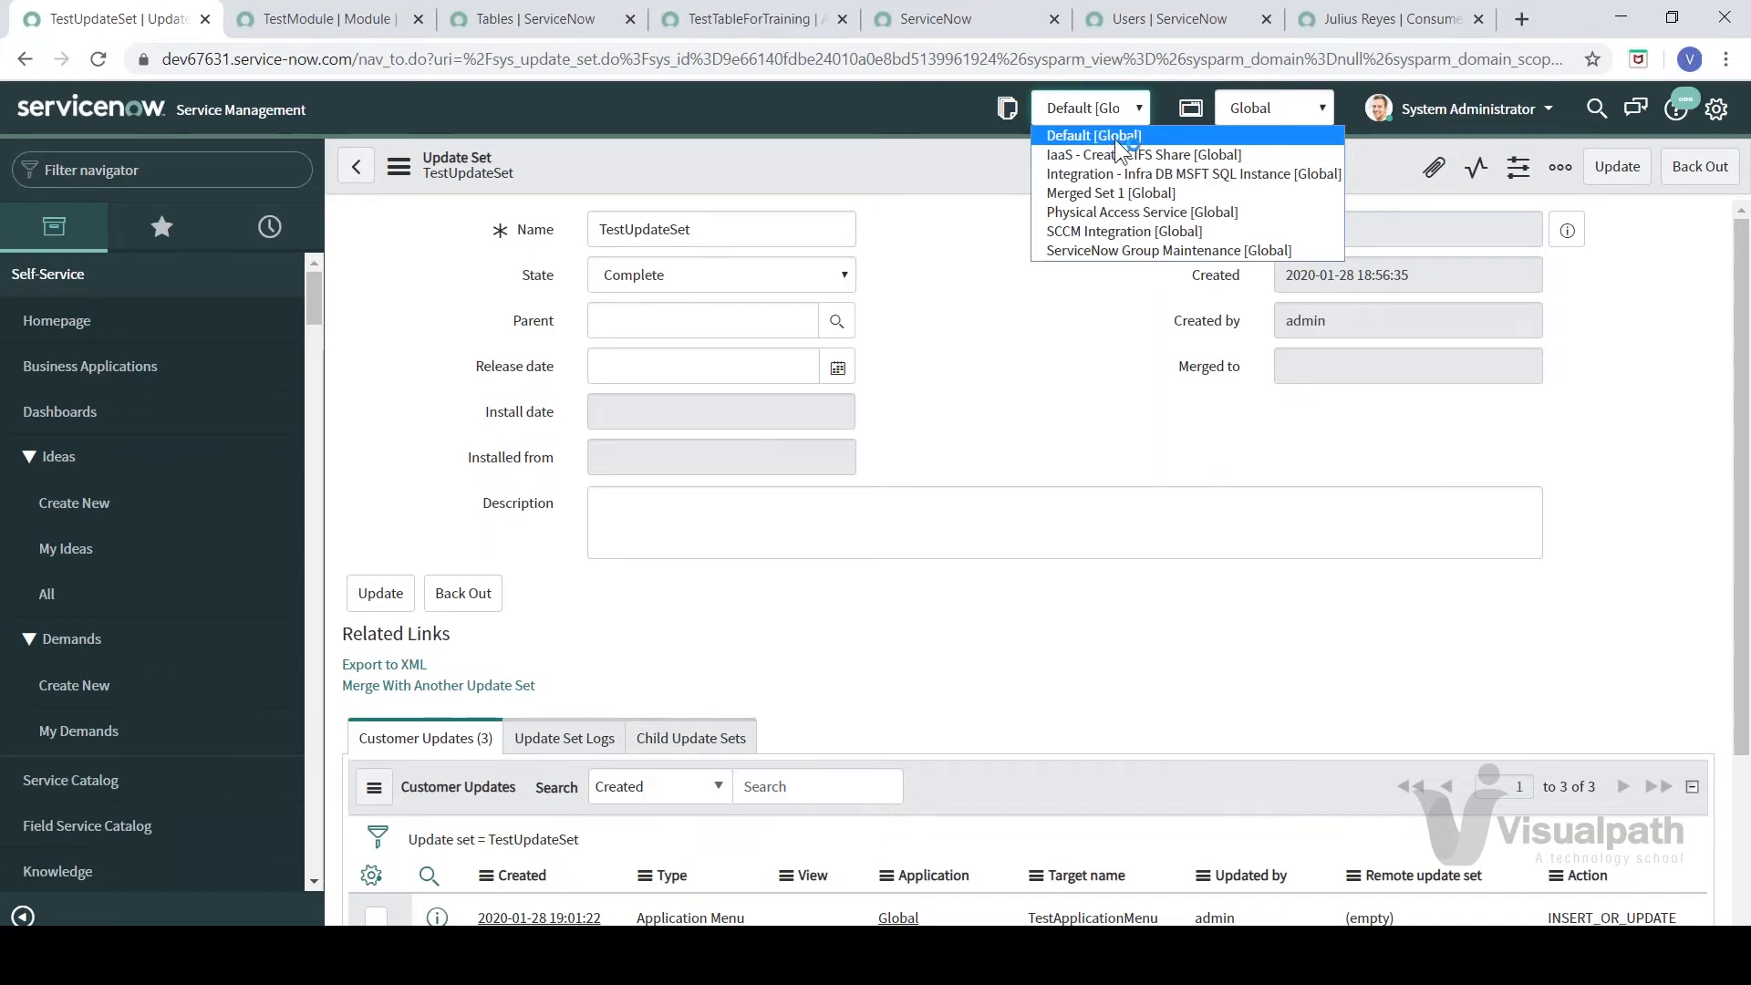
pyautogui.click(926, 133)
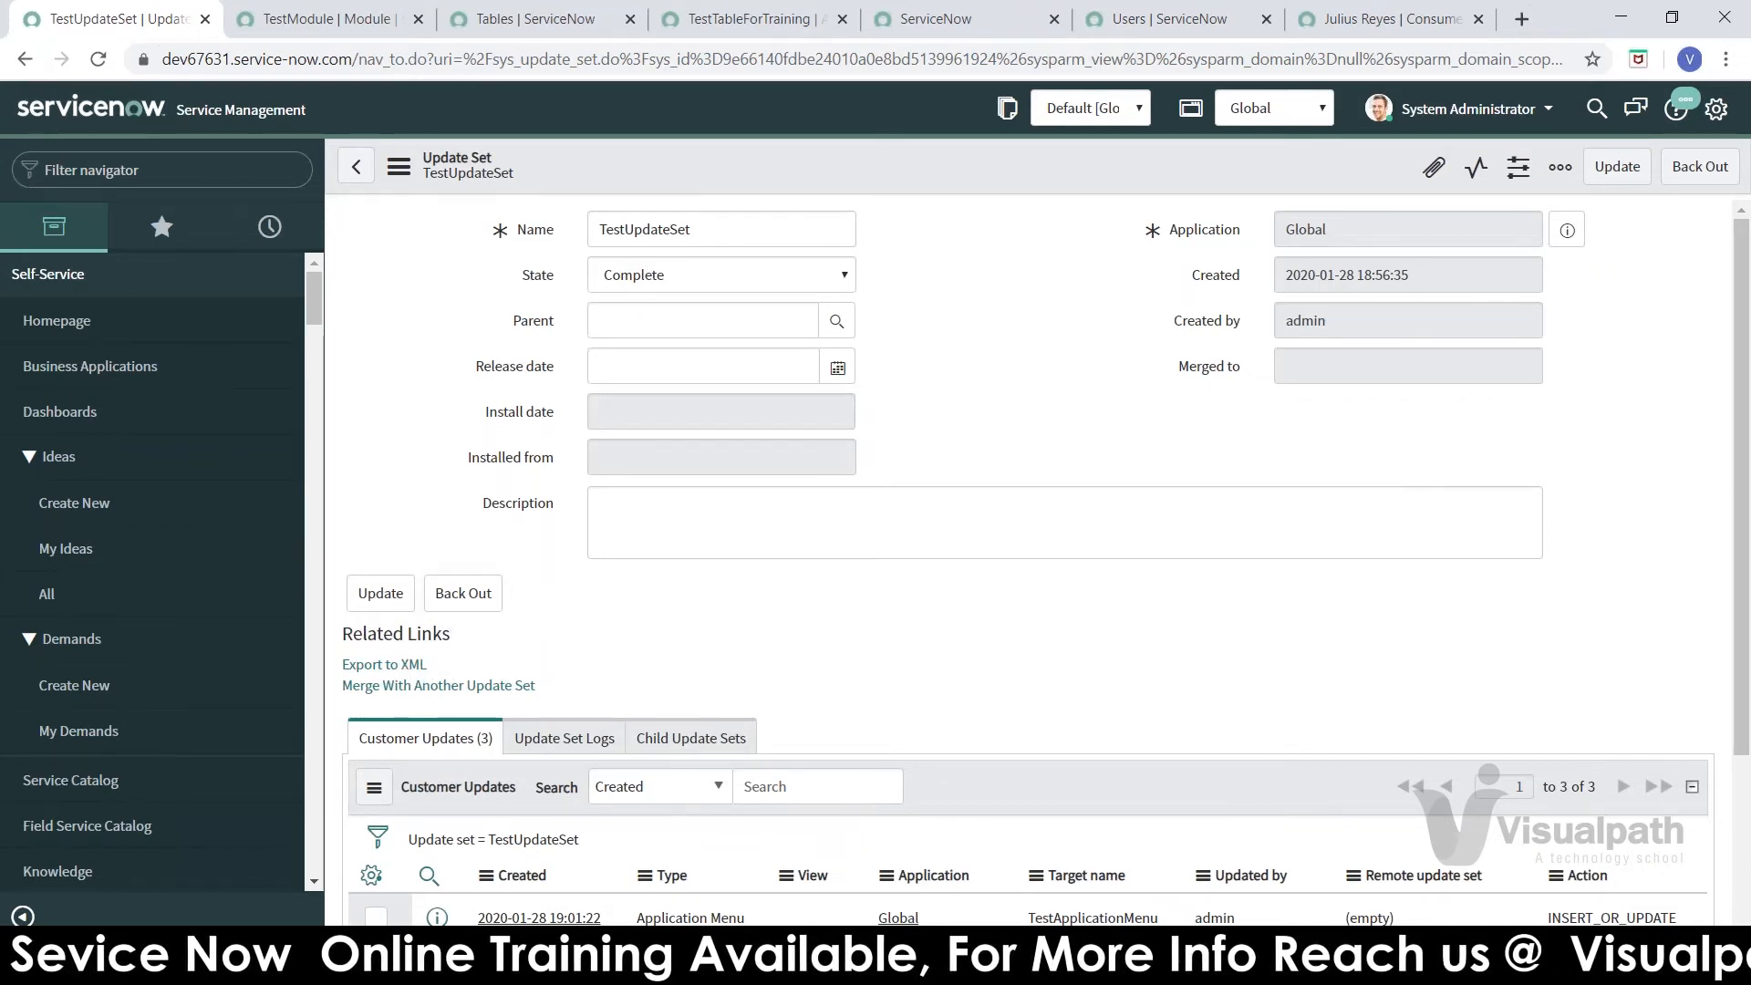
# - Export TestUpdateSet to XML and switch to File Explorer to look in the Downloads folder
pyautogui.click(411, 663)
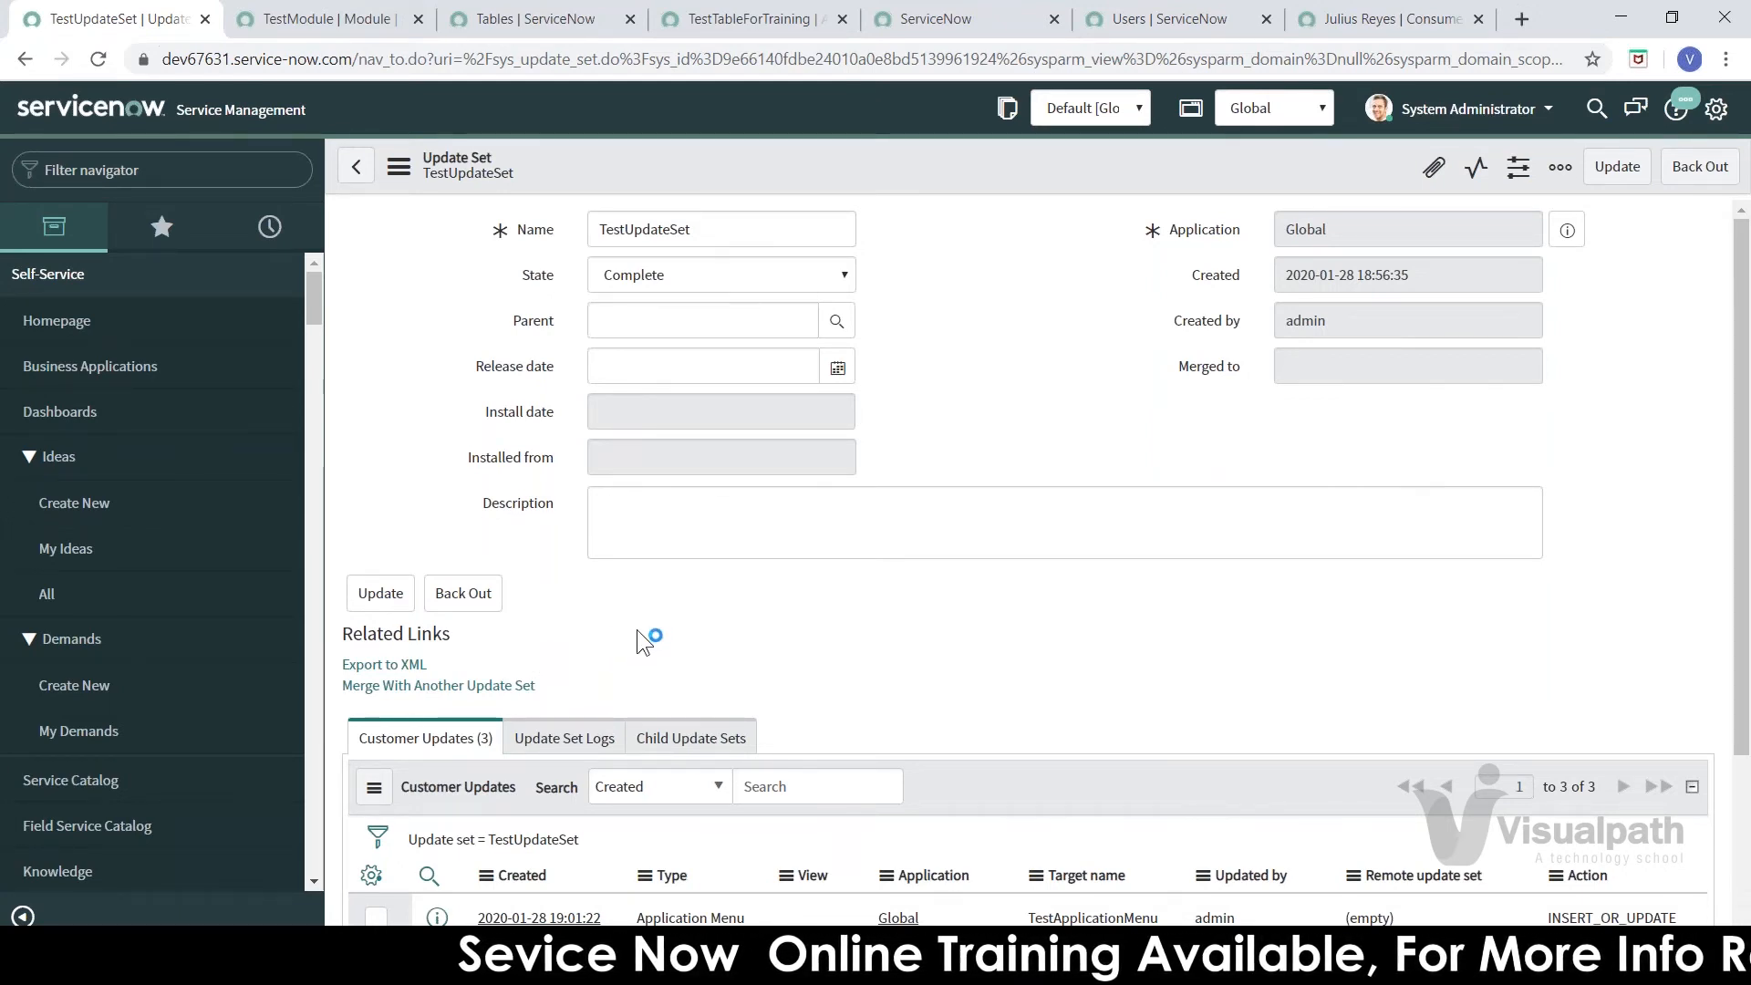
pyautogui.click(389, 666)
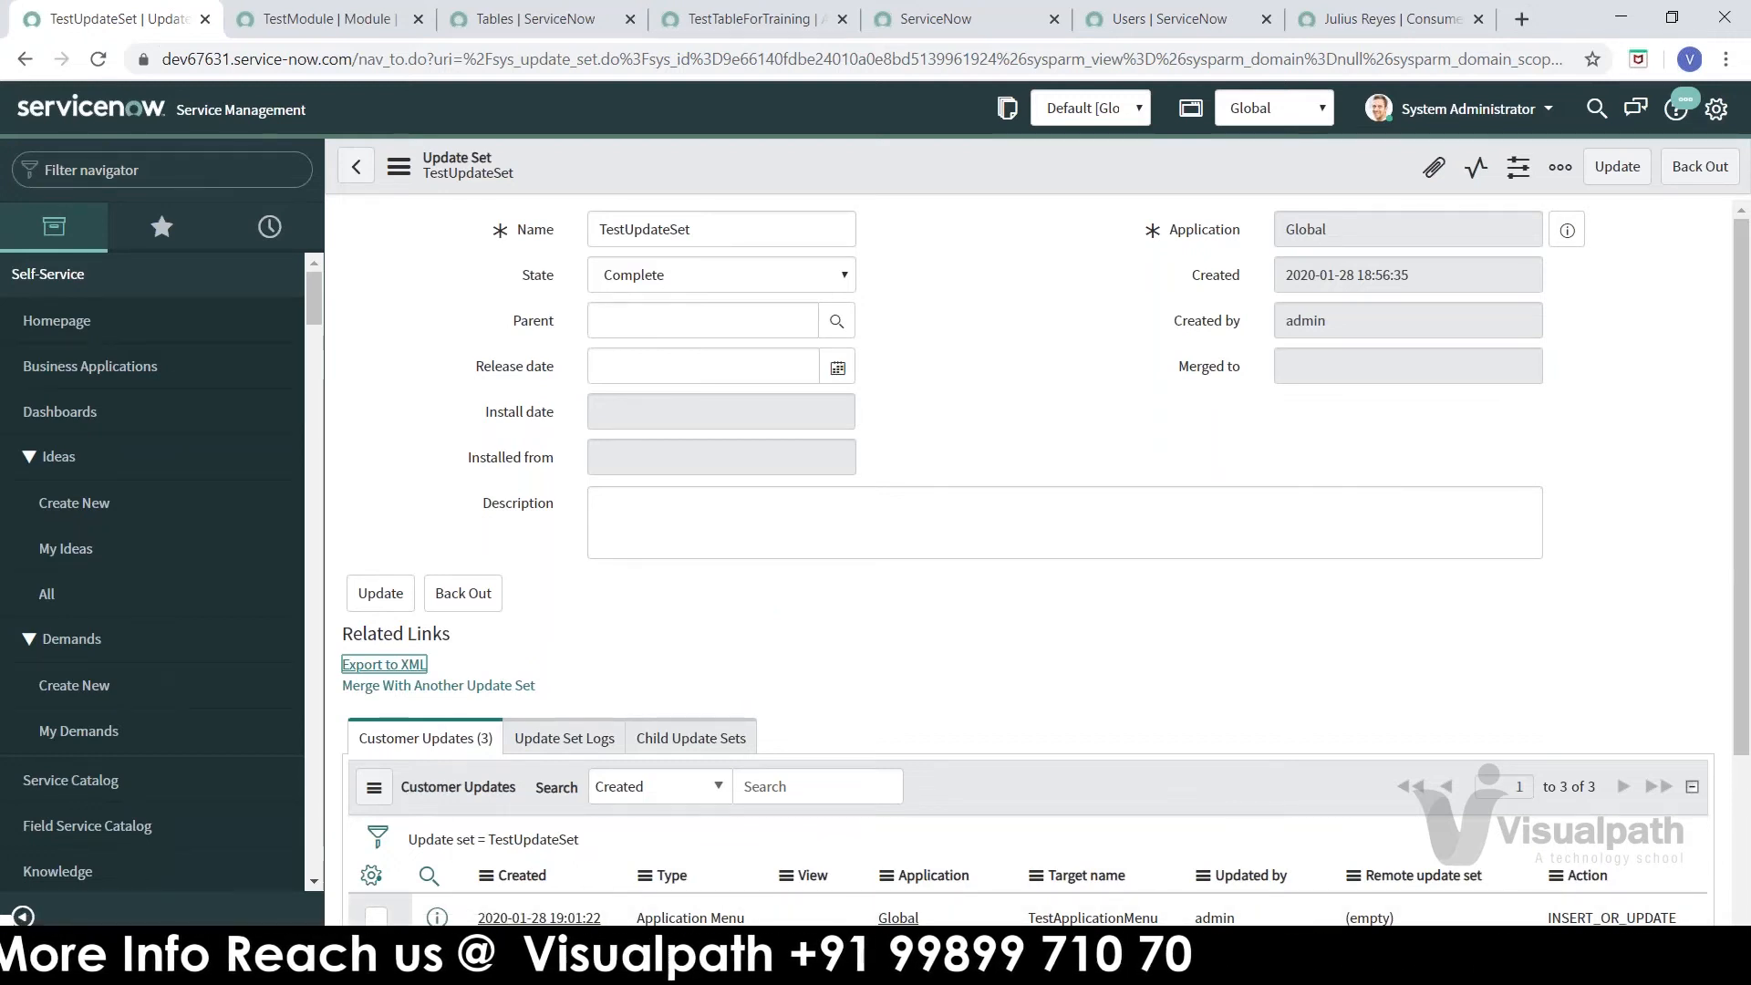
pyautogui.moveTo(586, 965)
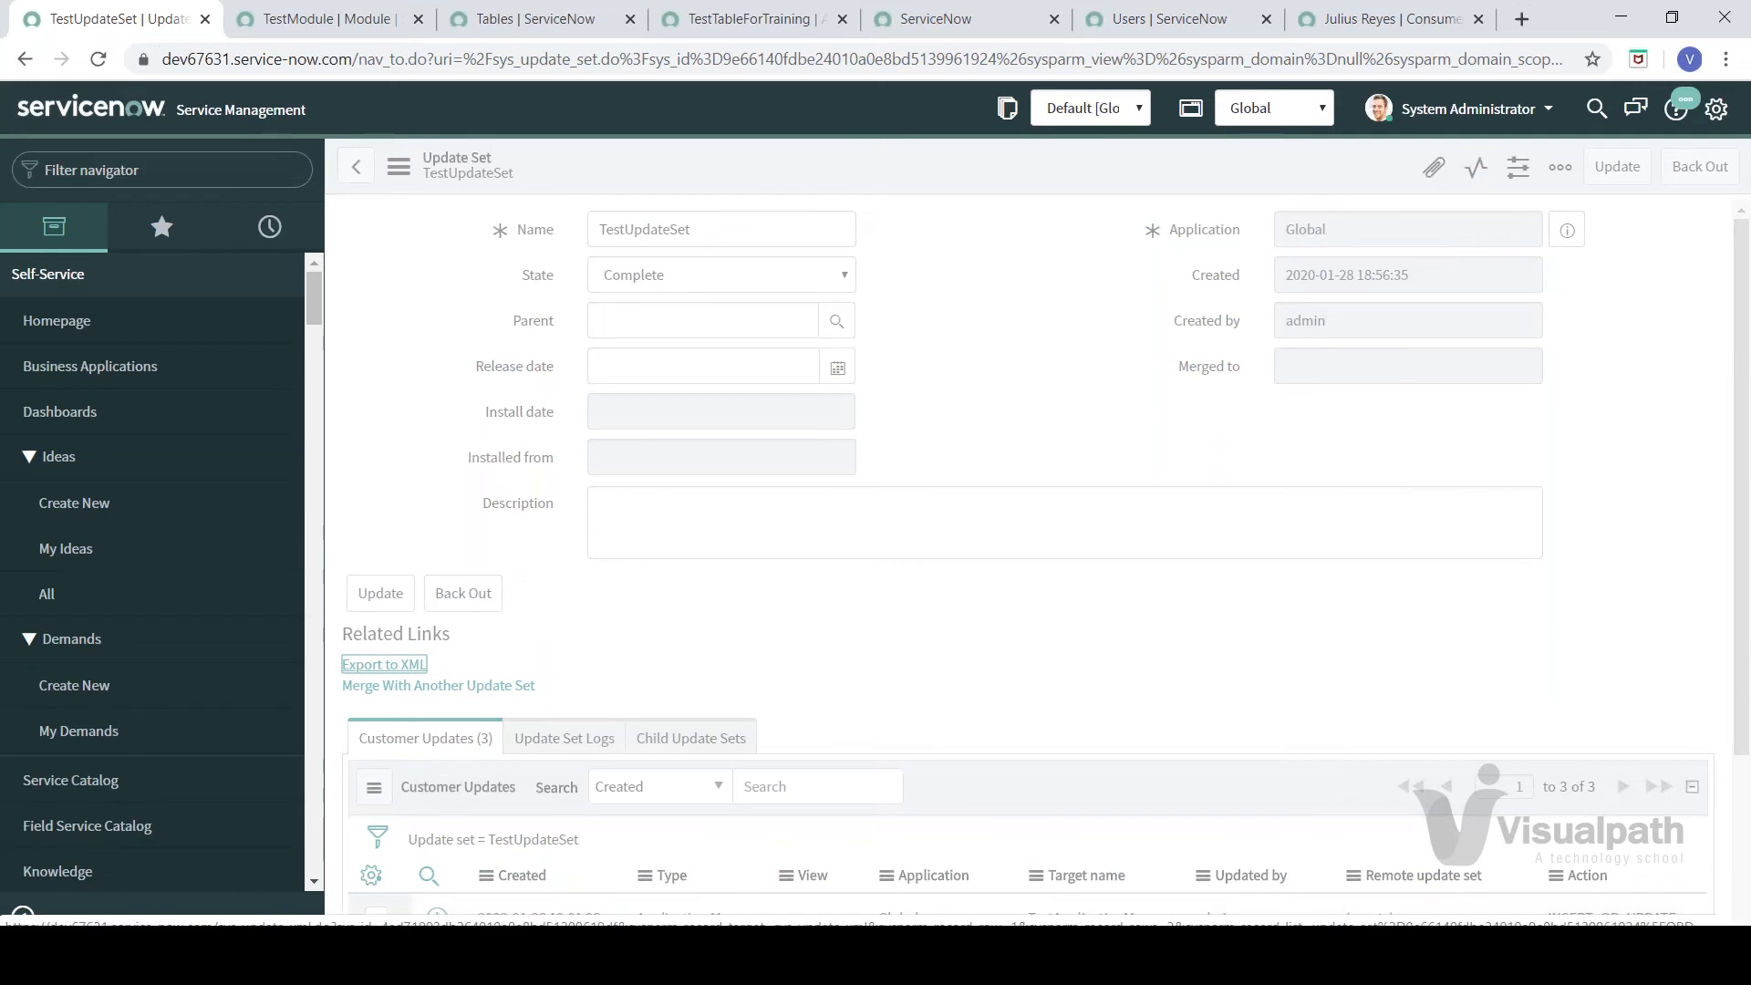
pyautogui.click(558, 872)
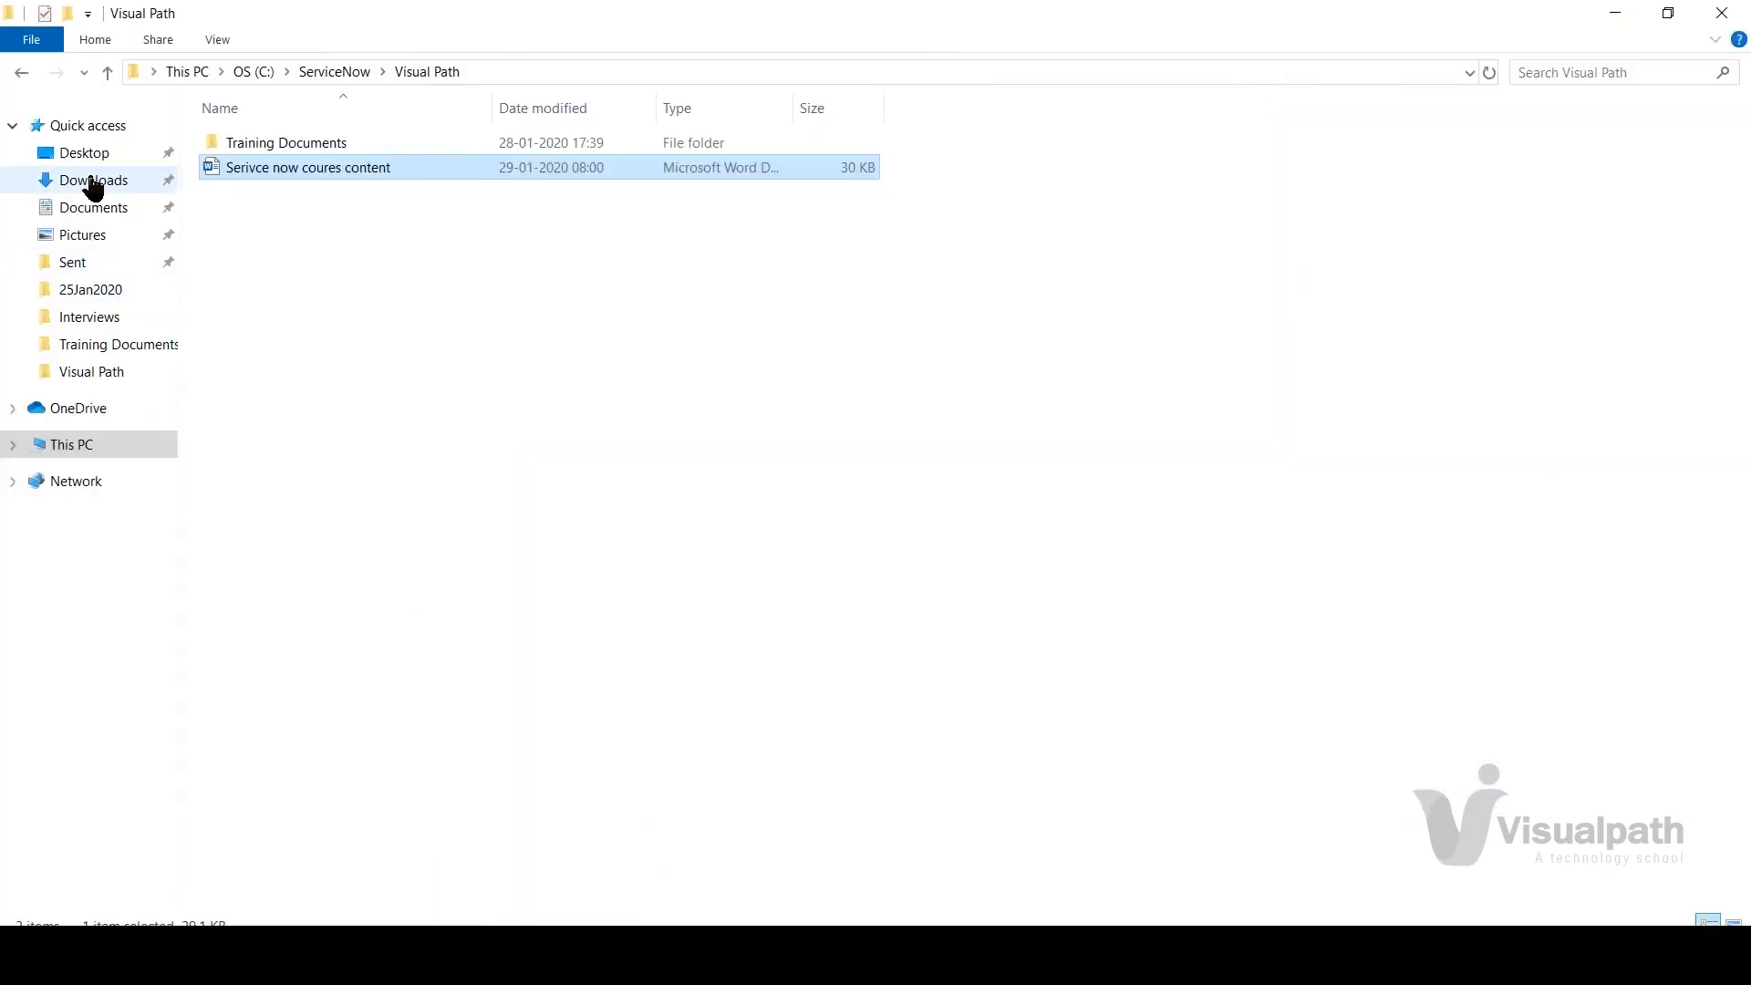
pyautogui.click(93, 181)
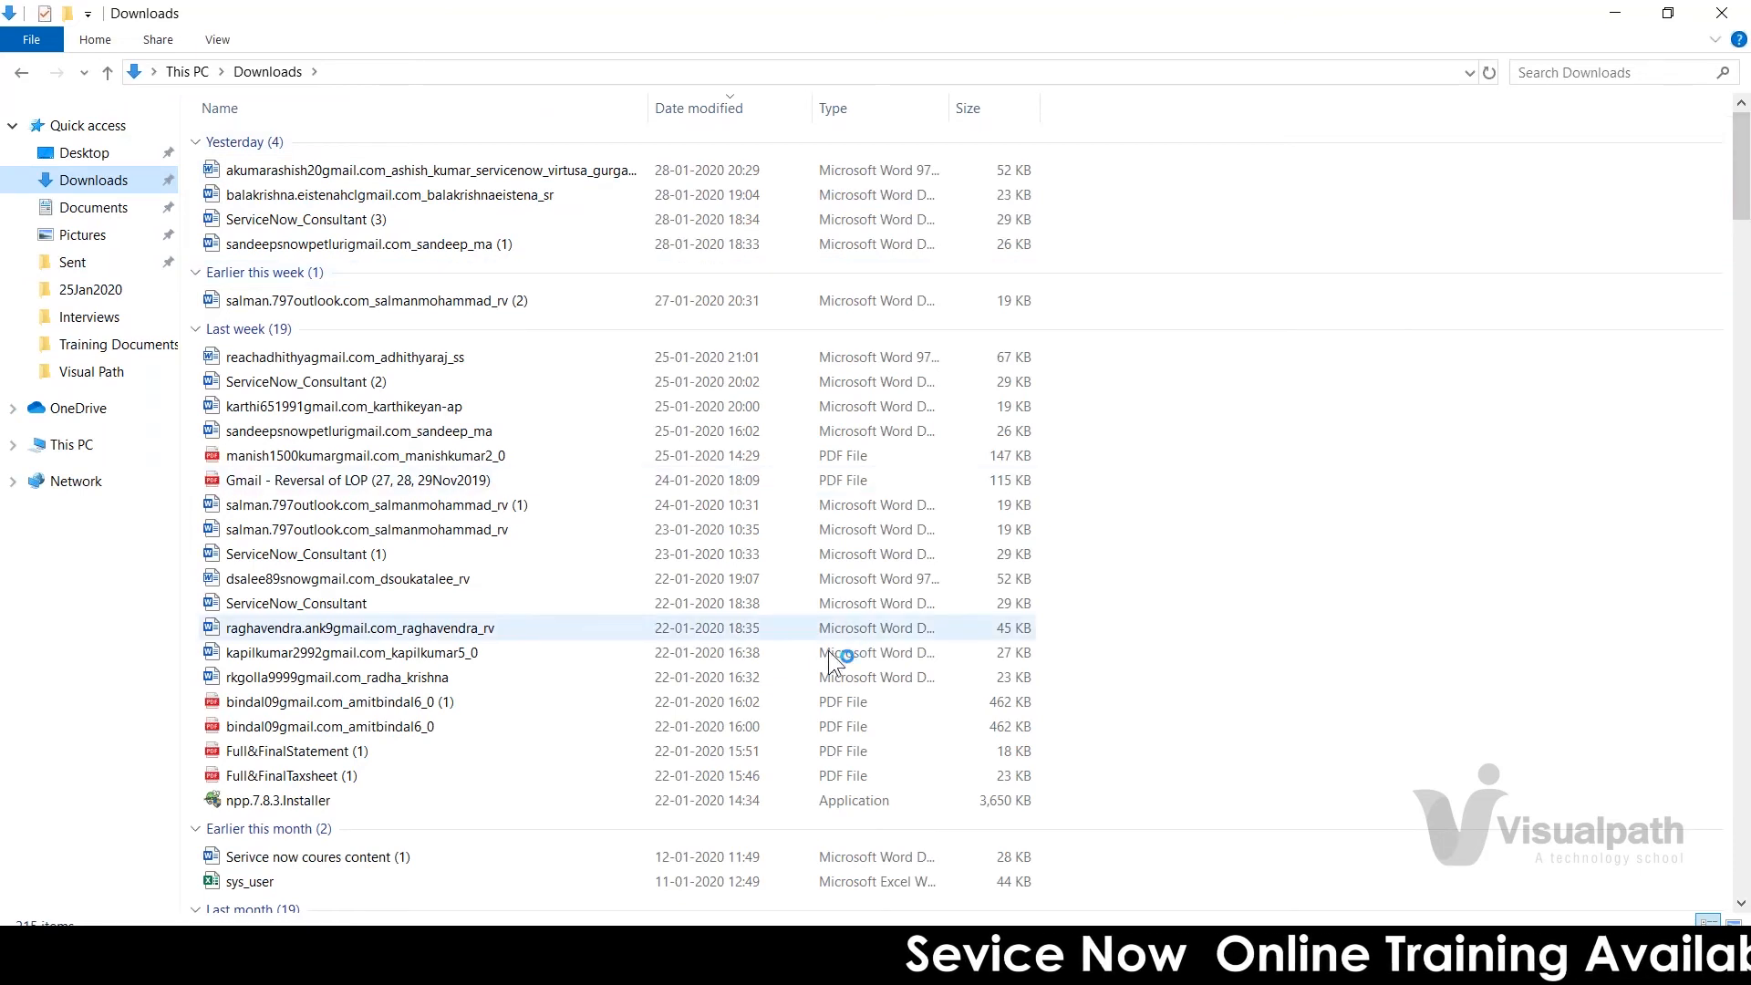
# - Switch back to Chrome, locate the exported XML file in its folder from the download history, and widen the Name column
pyautogui.hotkey('alt', 'Tab')
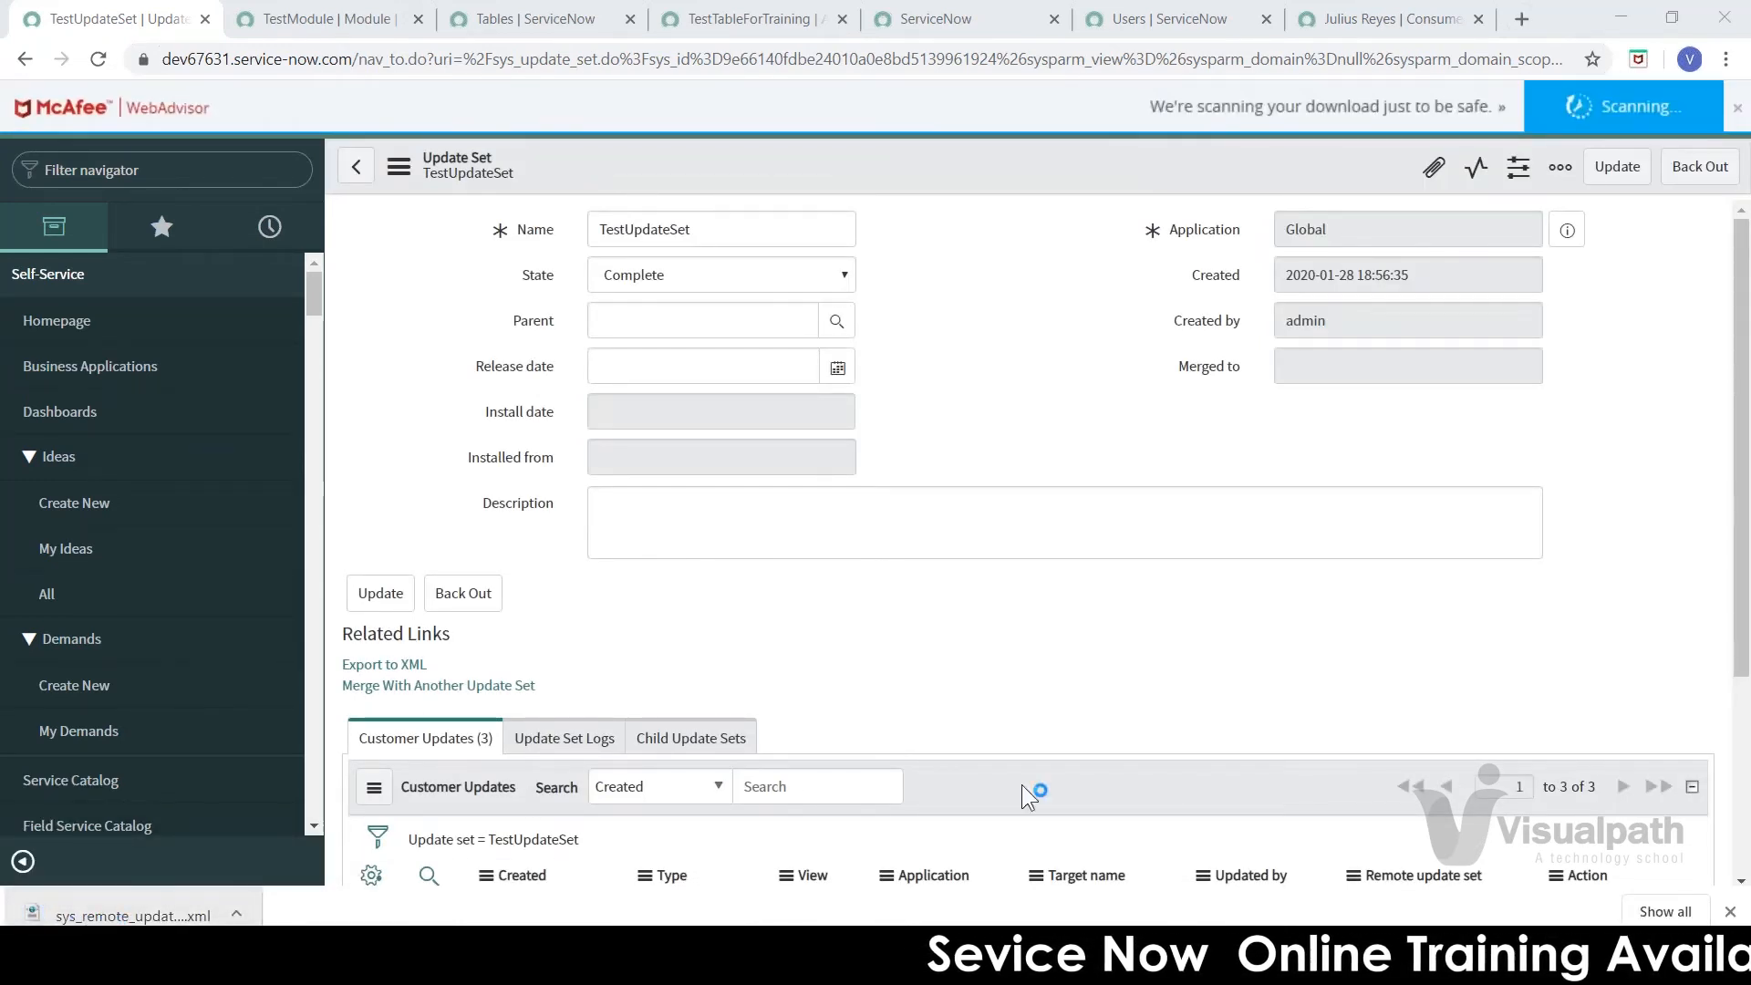
pyautogui.click(1634, 907)
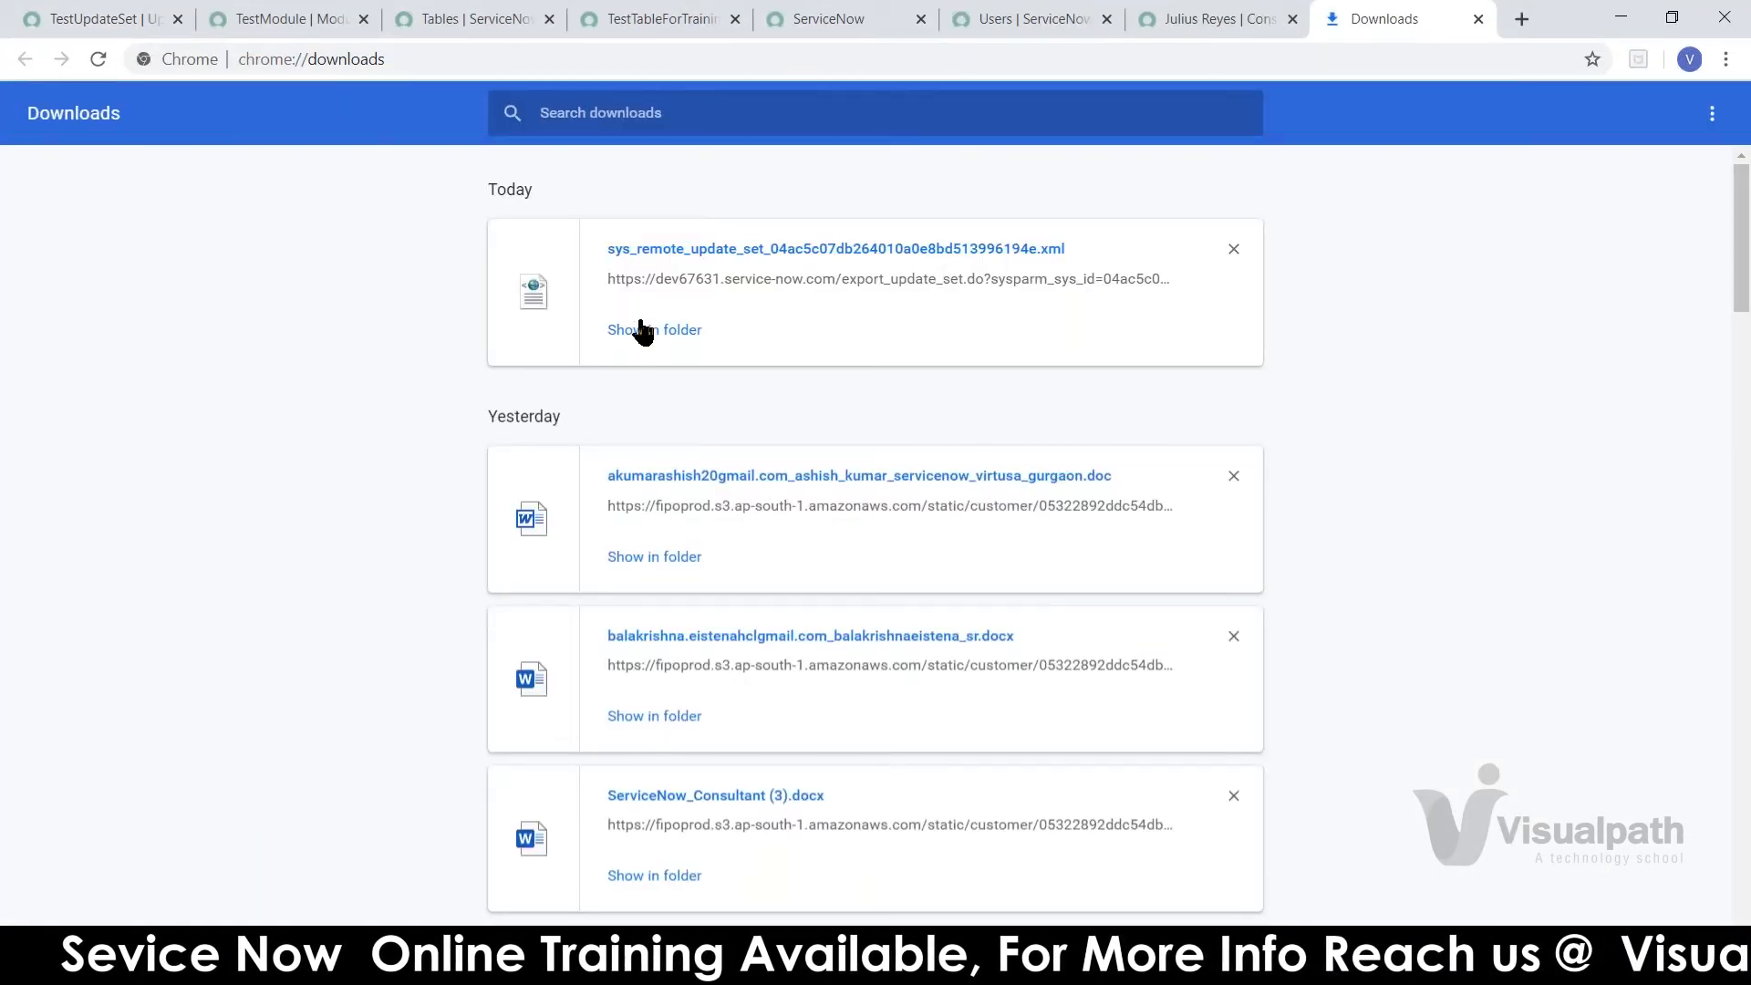
pyautogui.click(642, 330)
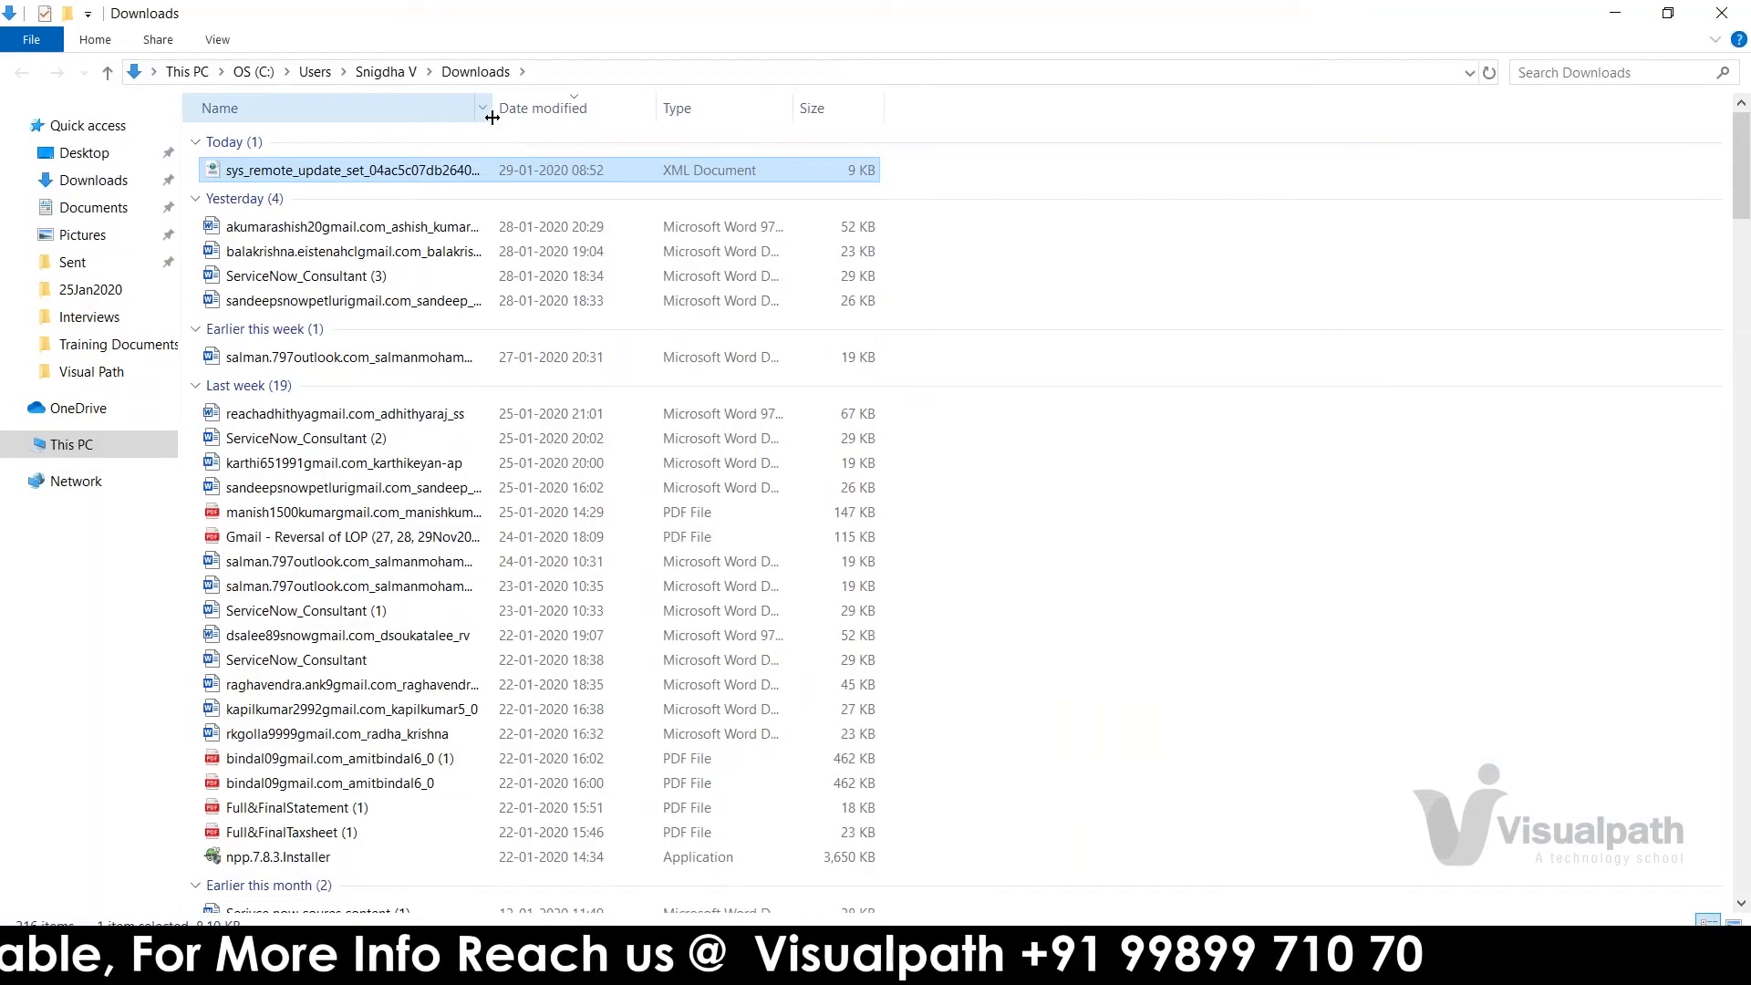
pyautogui.moveTo(493, 116); pyautogui.dragTo(682, 117)
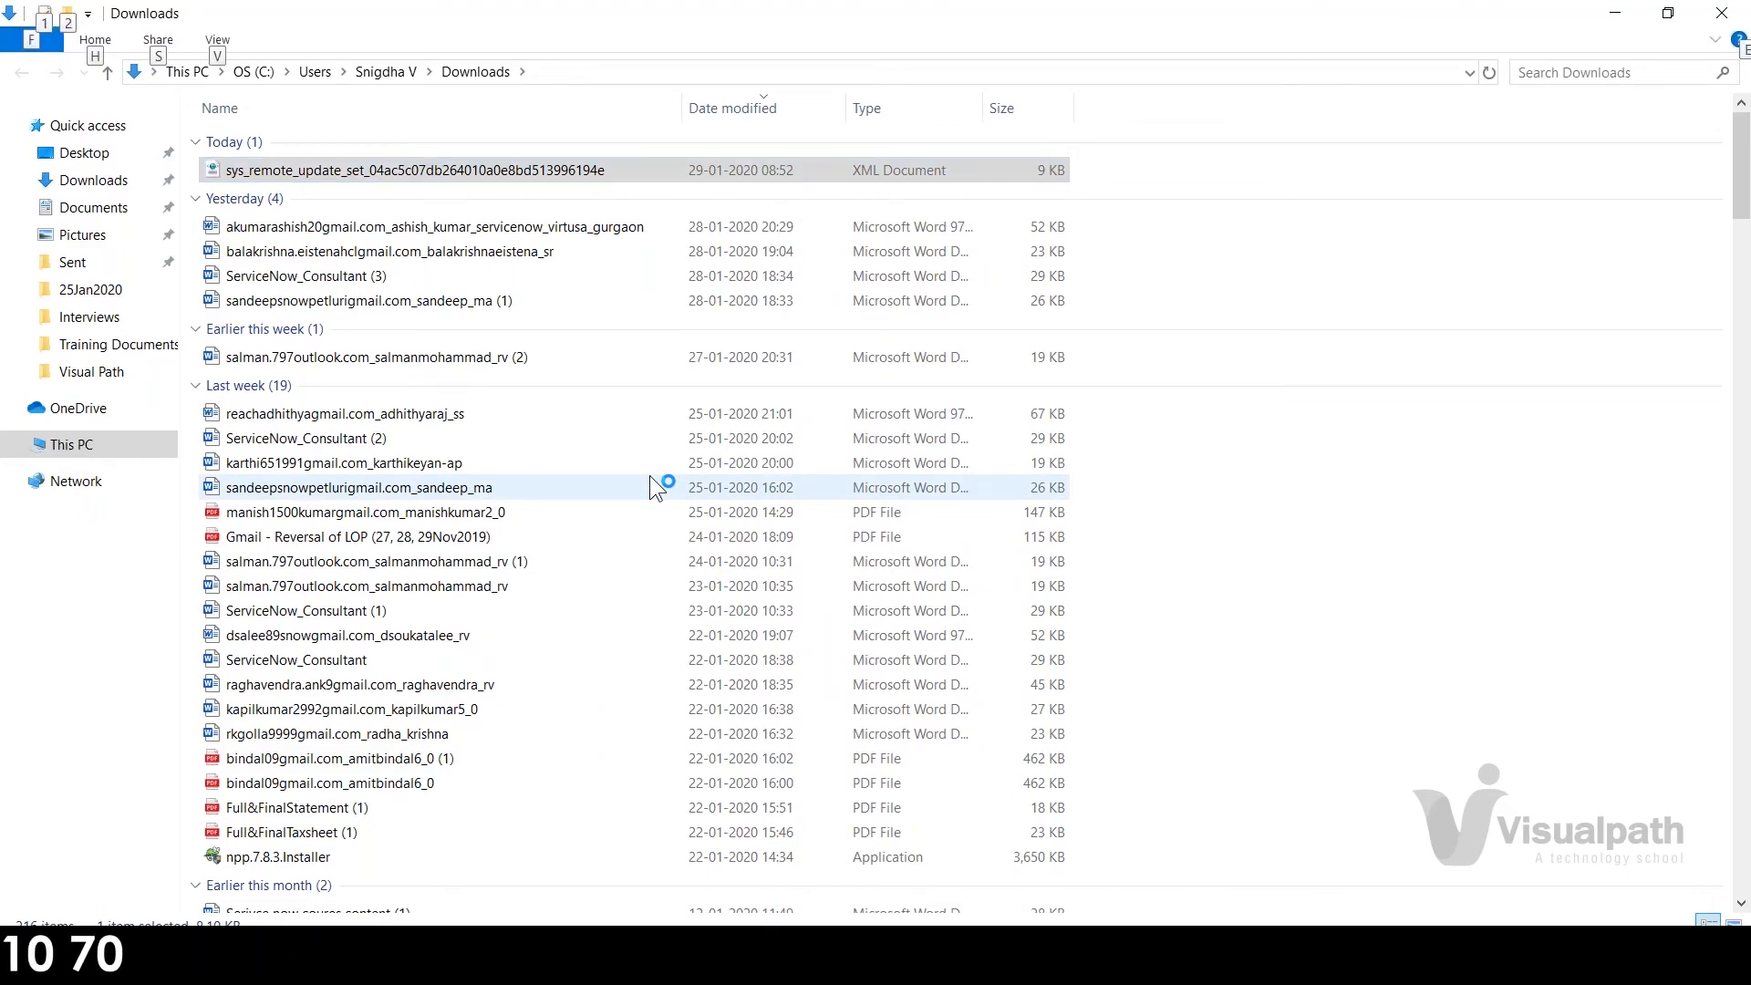
# - Return to the TestUpdateSet record in Chrome and open the form for merging it with another update set
pyautogui.hotkey('alt', 'Tab')
pyautogui.hotkey('alt', 'Tab')
pyautogui.hotkey('alt', 'Tab')
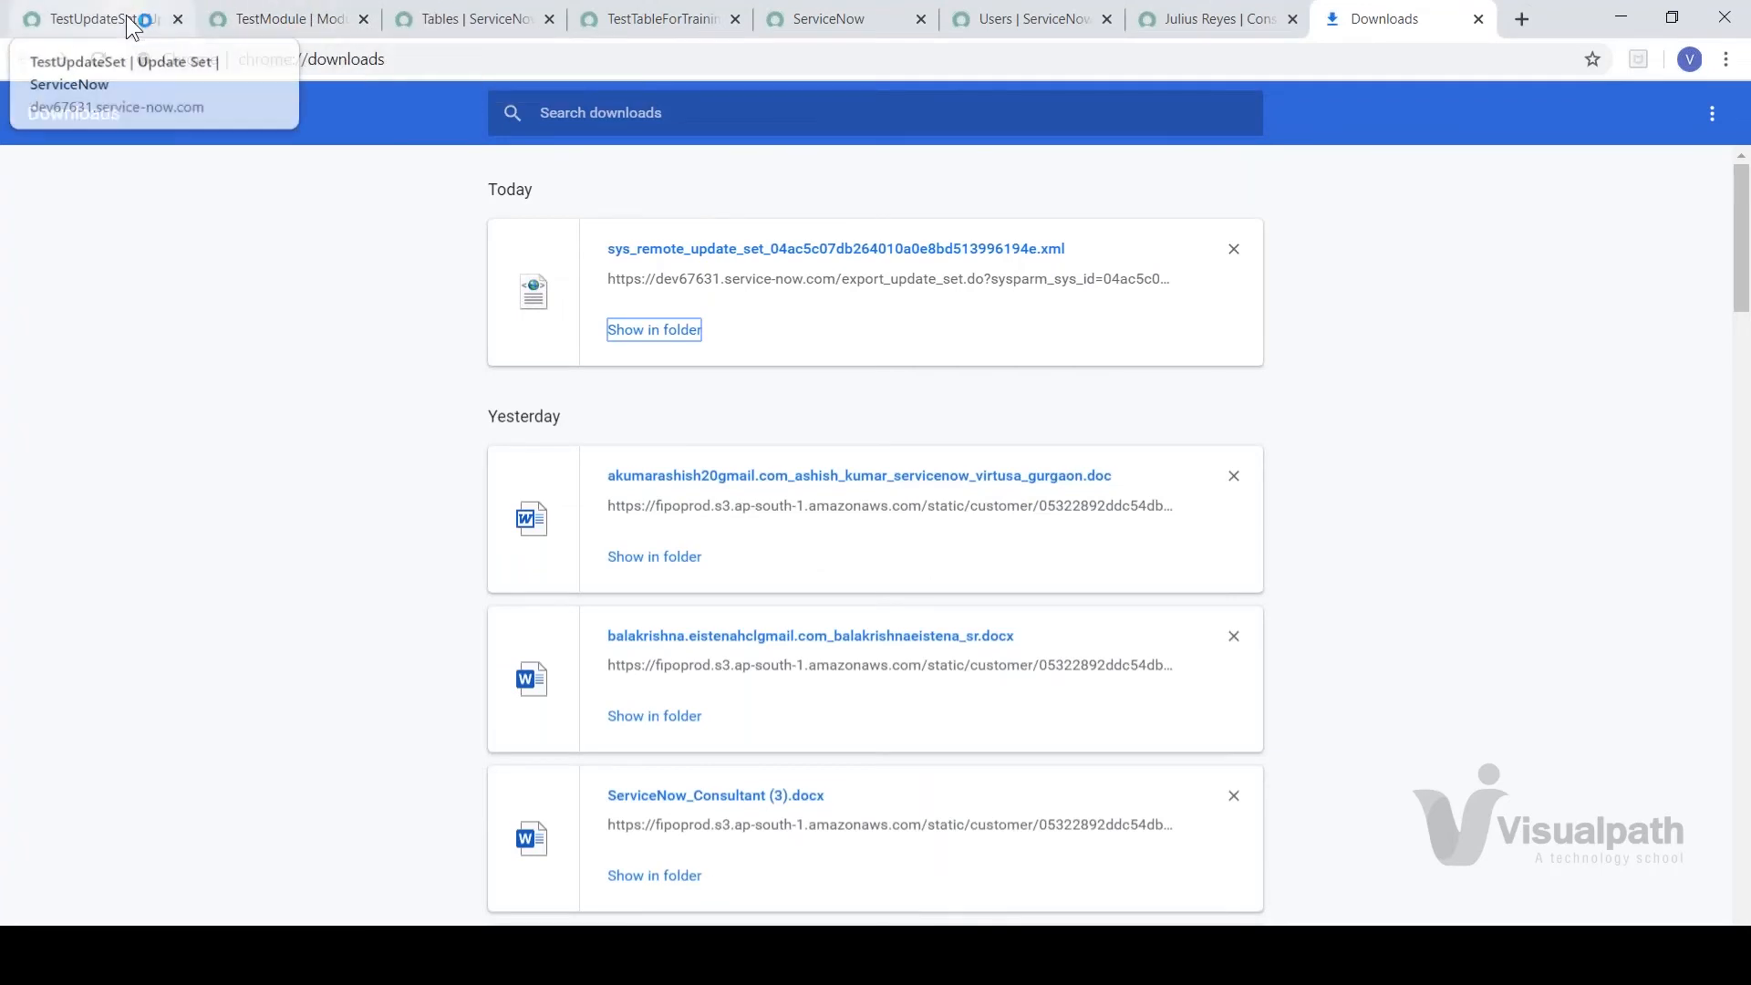
pyautogui.click(134, 26)
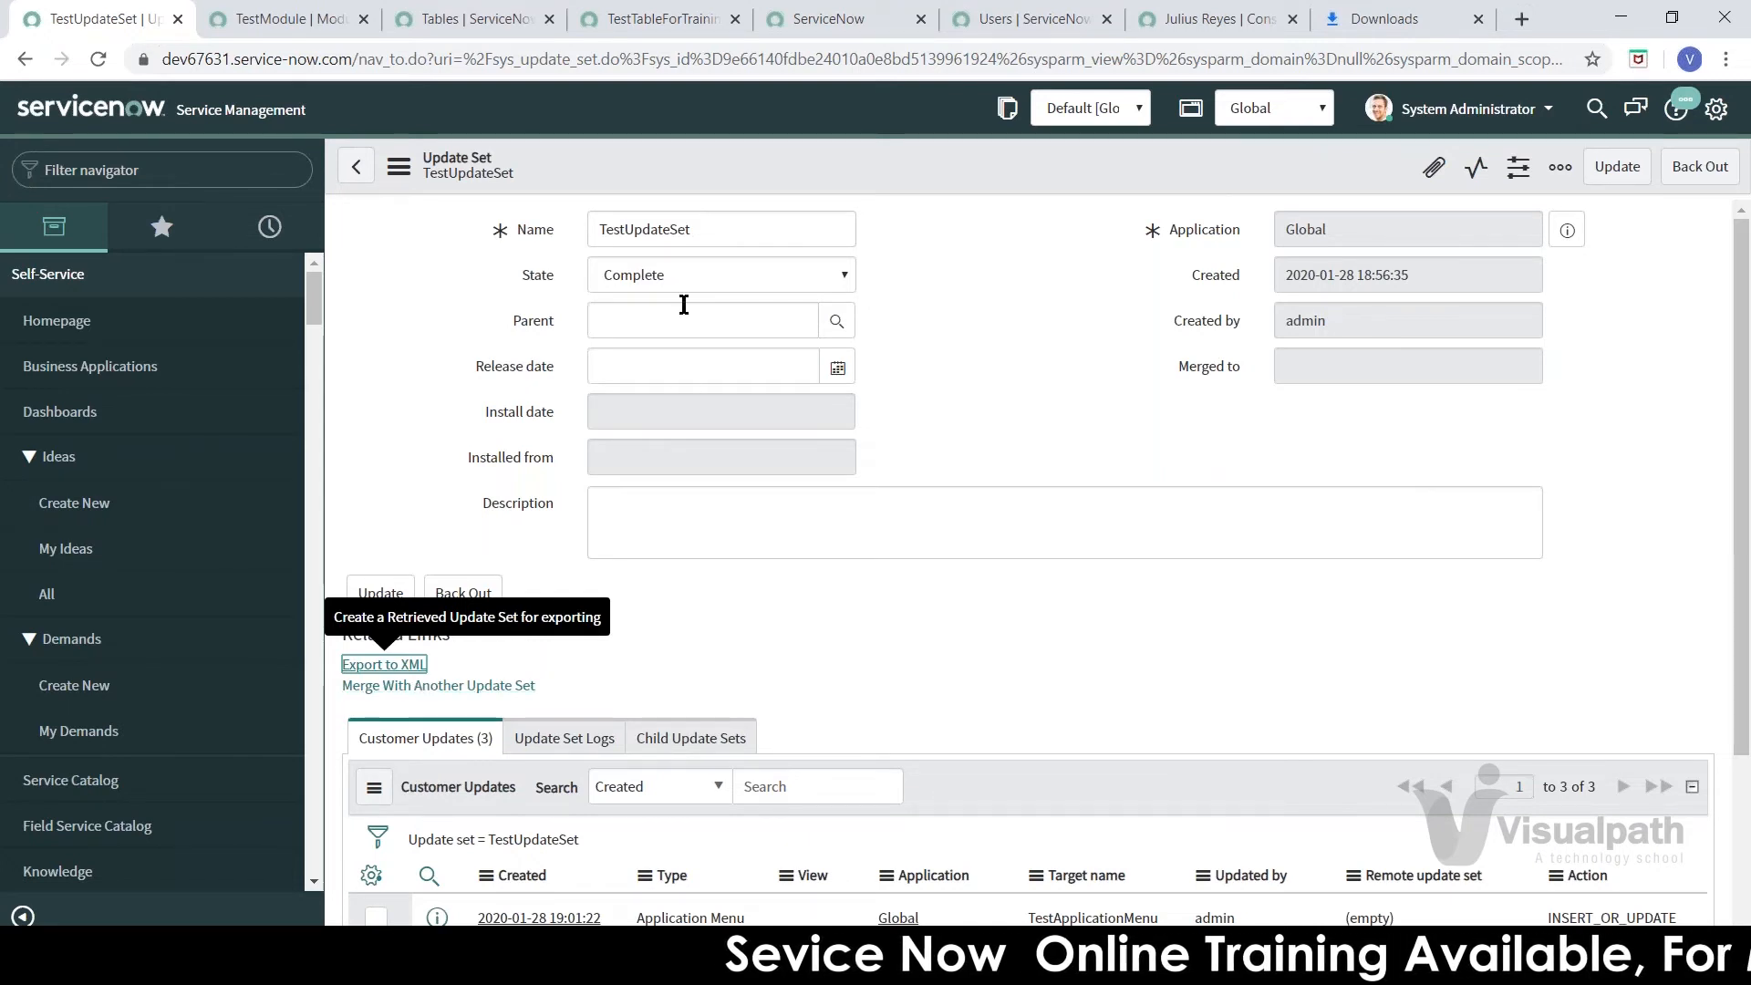
pyautogui.click(422, 688)
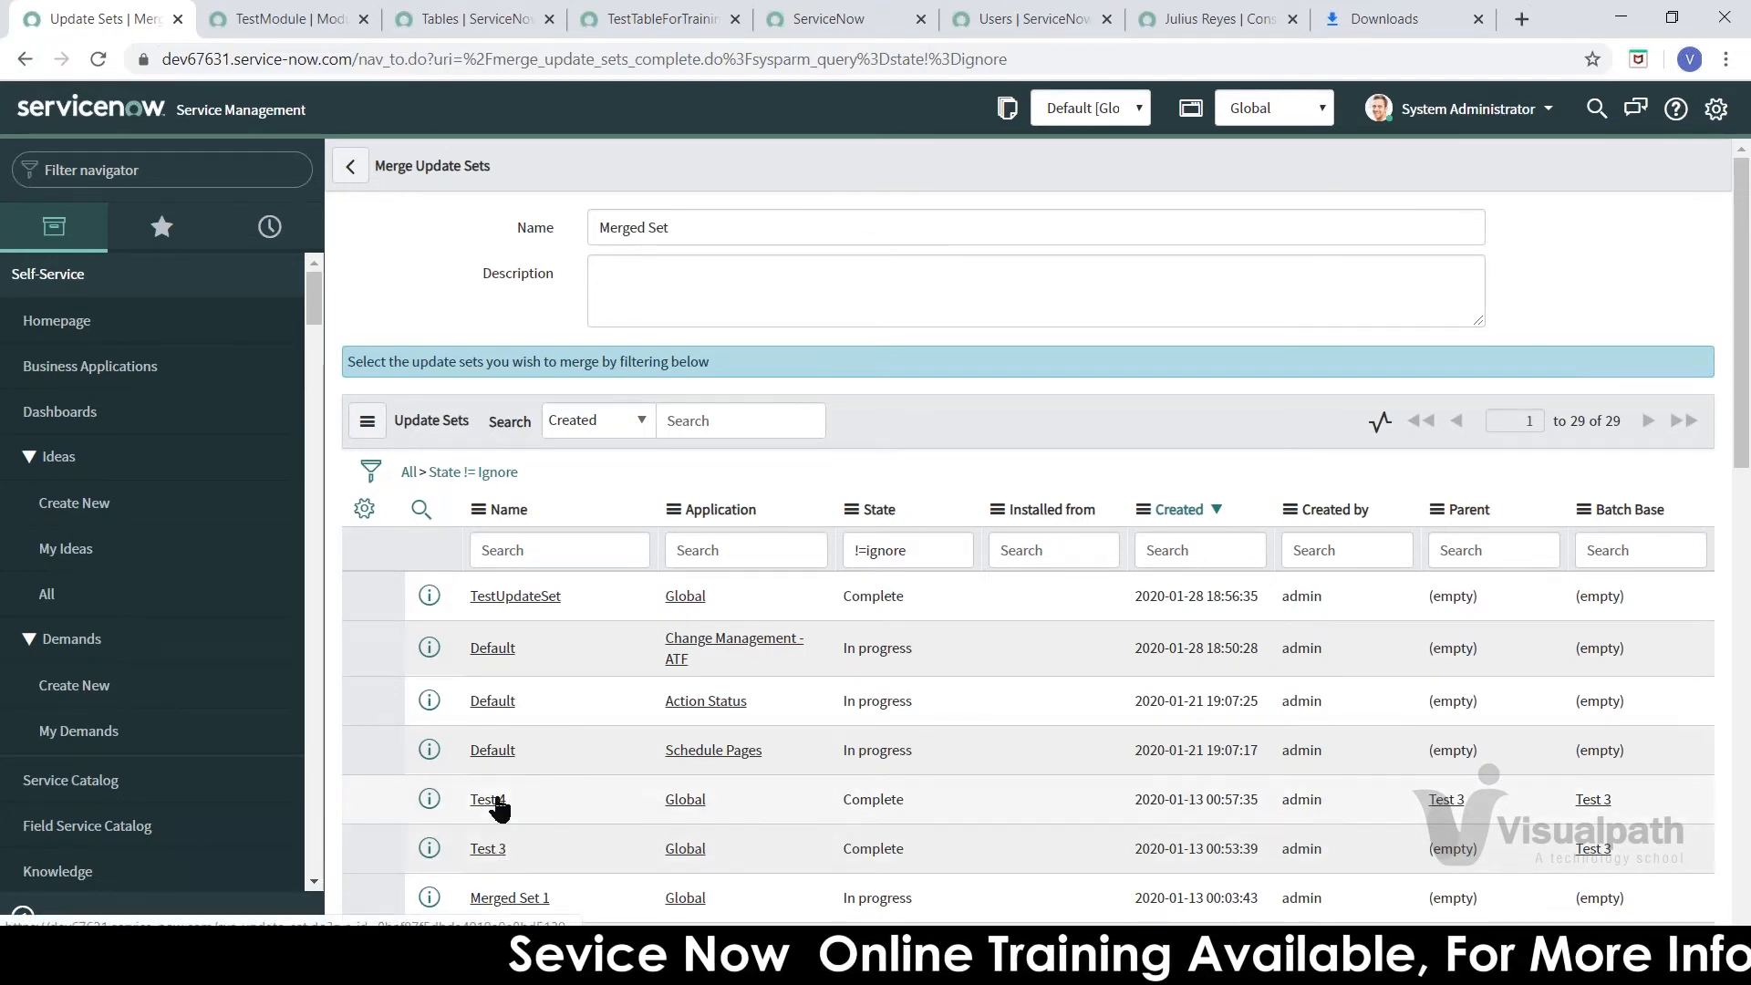
# - Filter the update sets to merge by names starting with "Test"
pyautogui.click(507, 547)
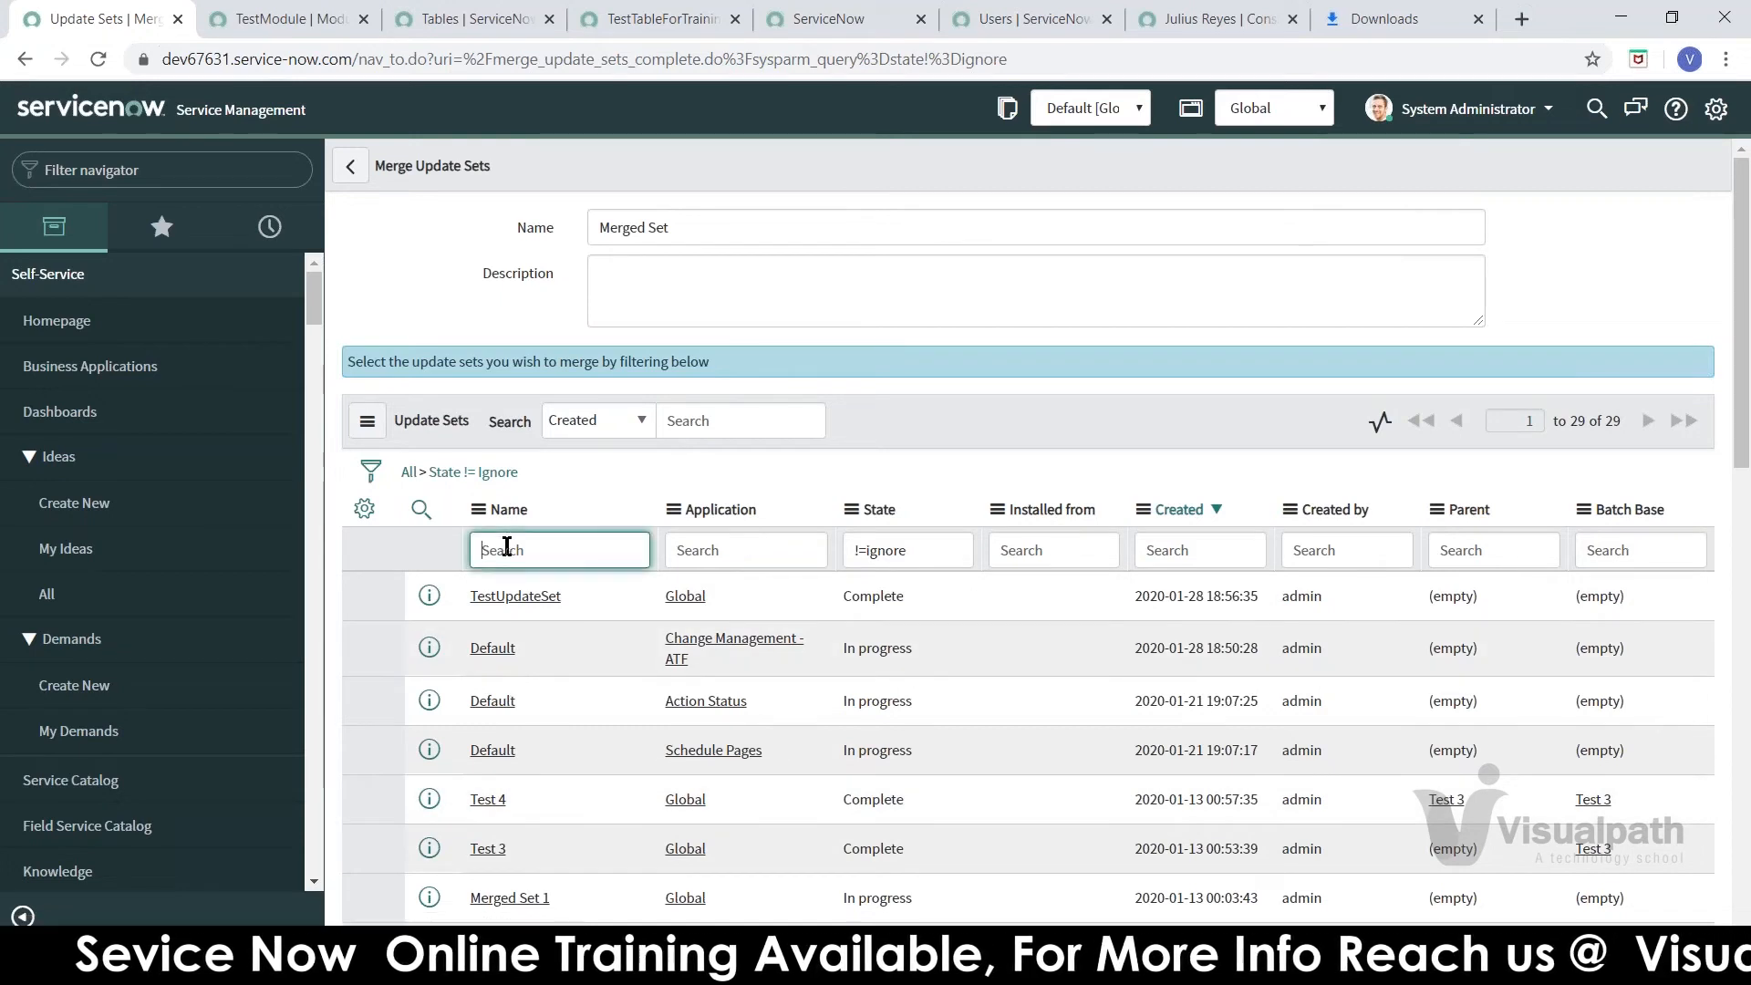
pyautogui.write('Tes')
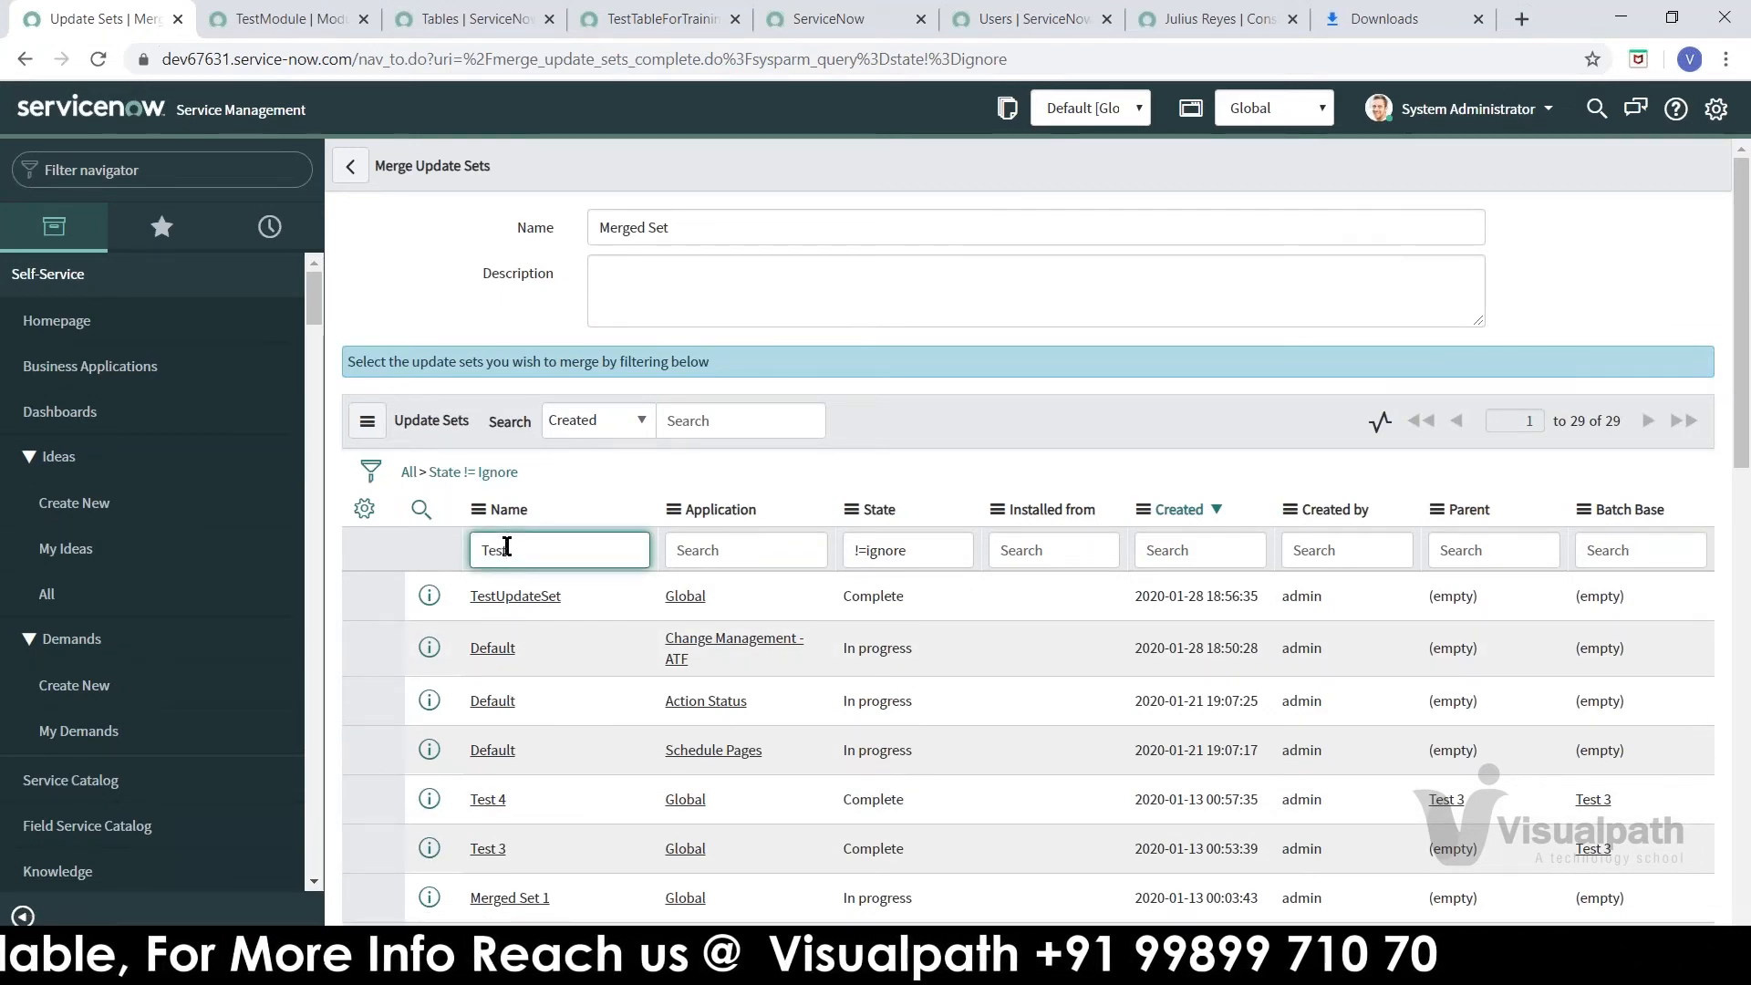
pyautogui.write('t')
pyautogui.press('Return')
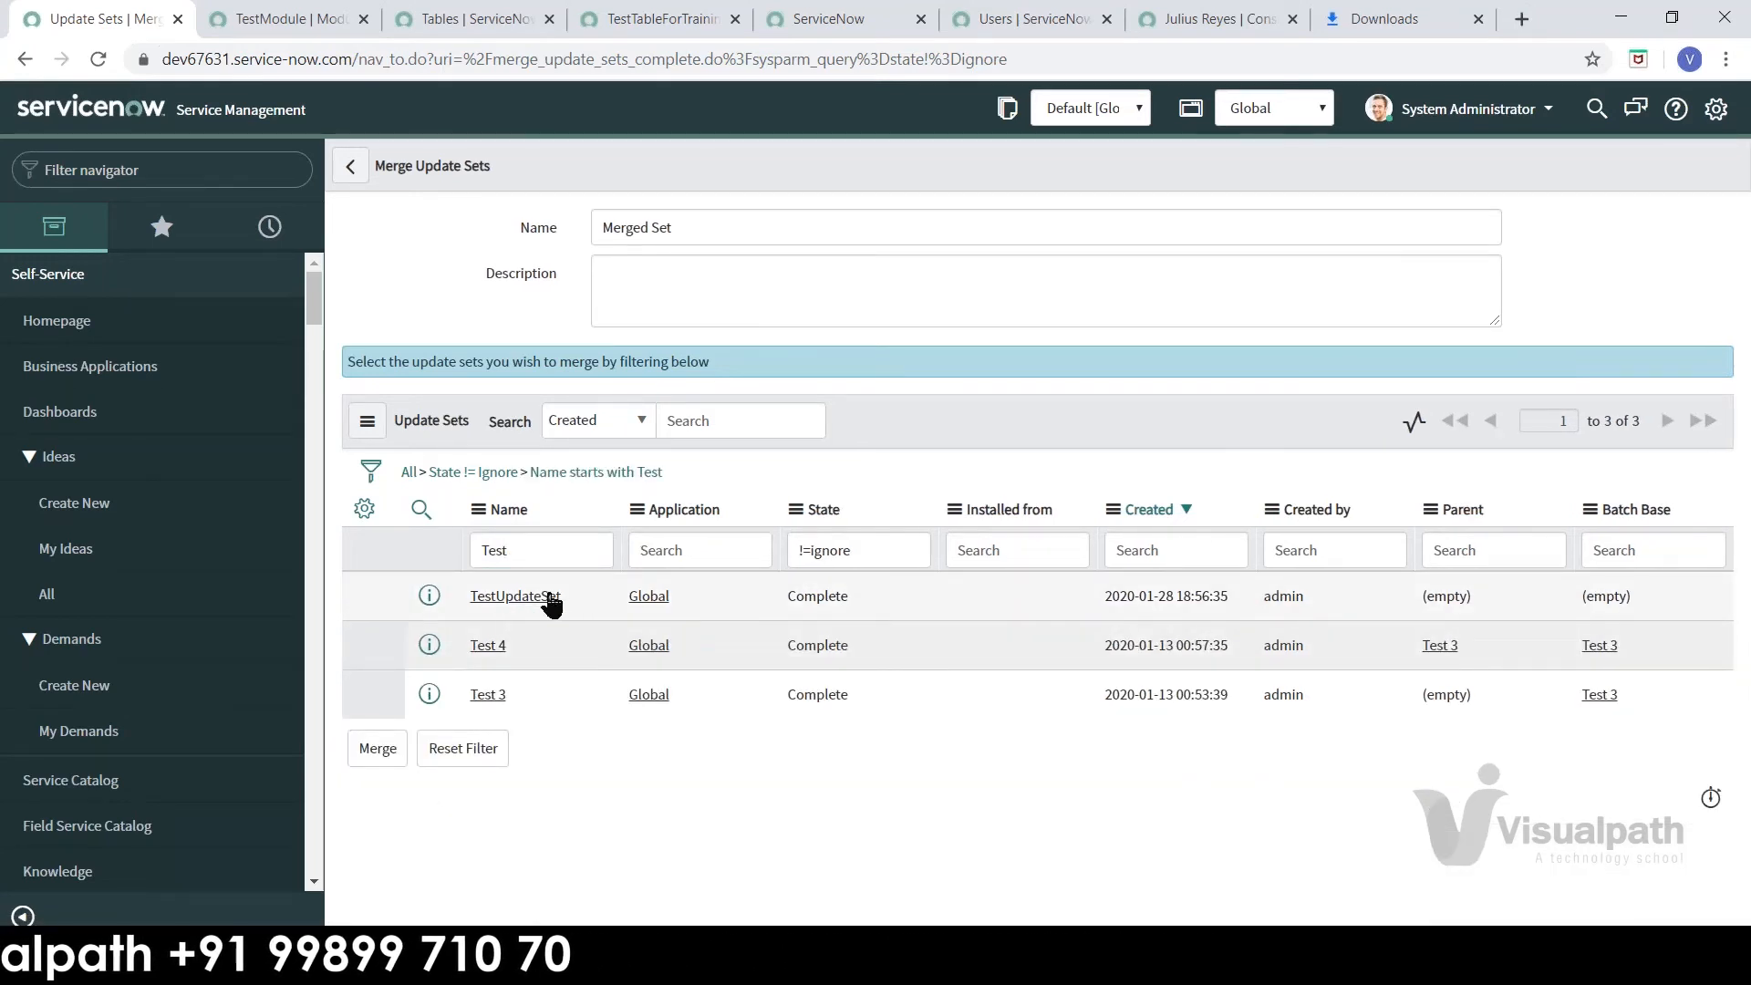
# - Change the name condition to starts with Test3, add an AND condition for names starting with Test4, and run the filter
pyautogui.click(372, 473)
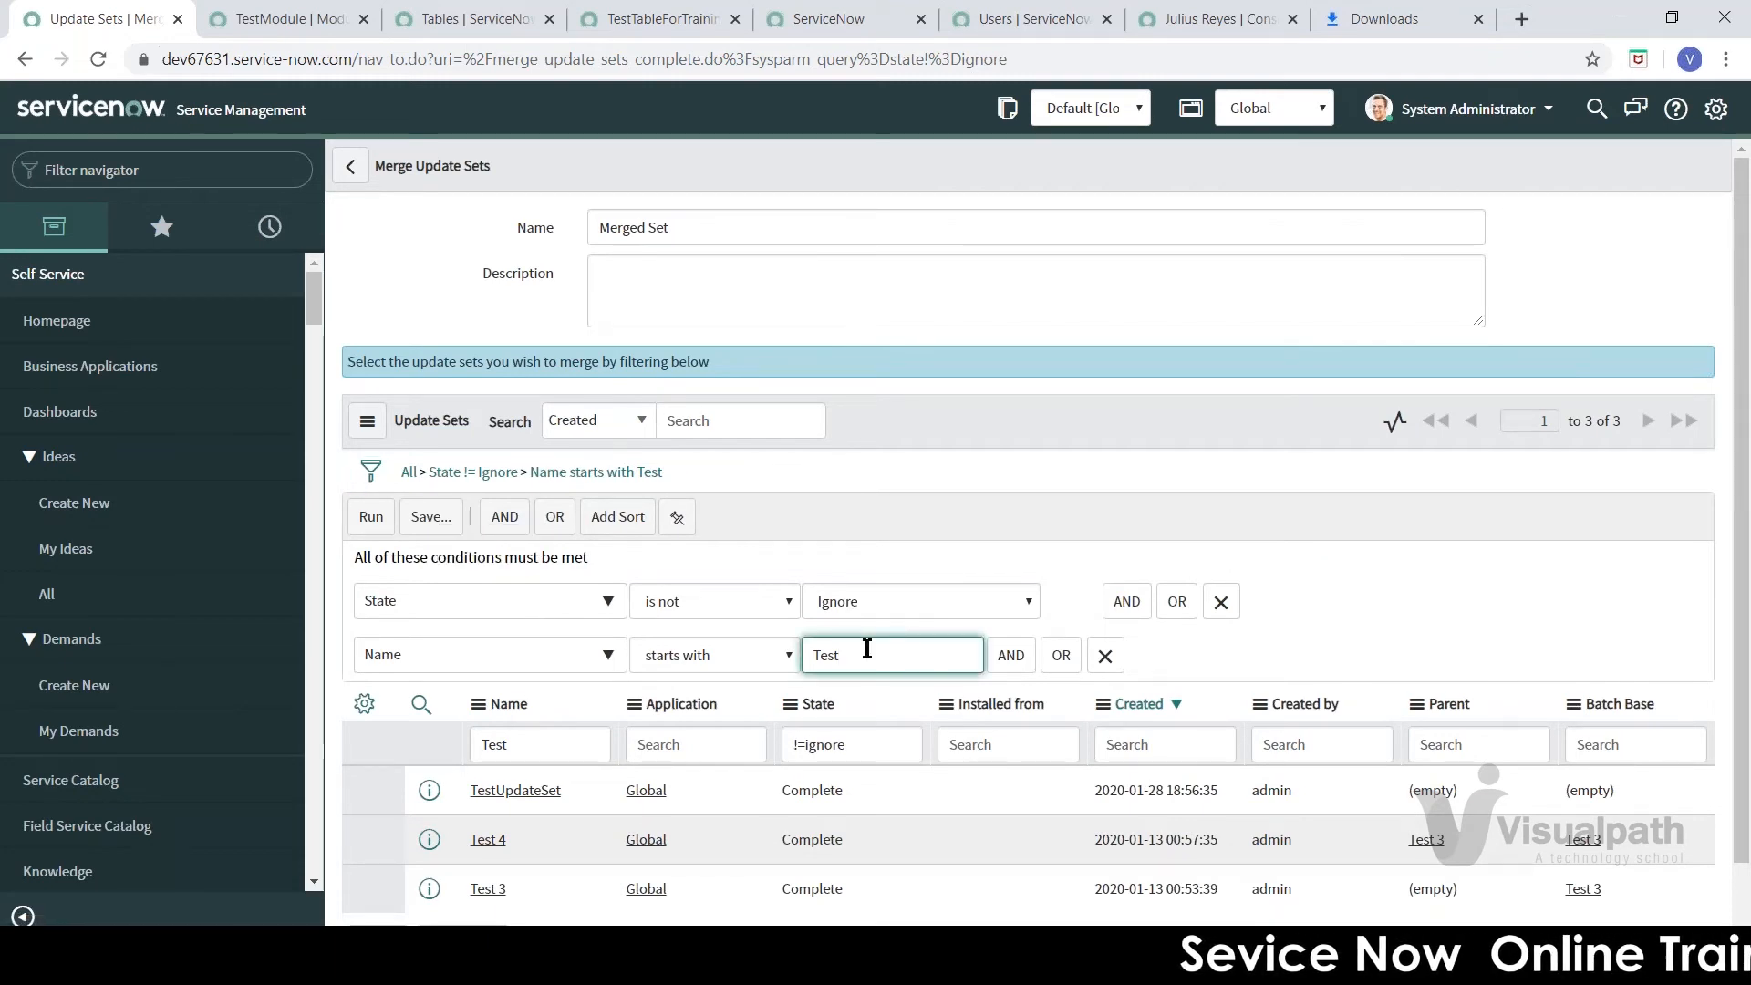
pyautogui.click(1010, 654)
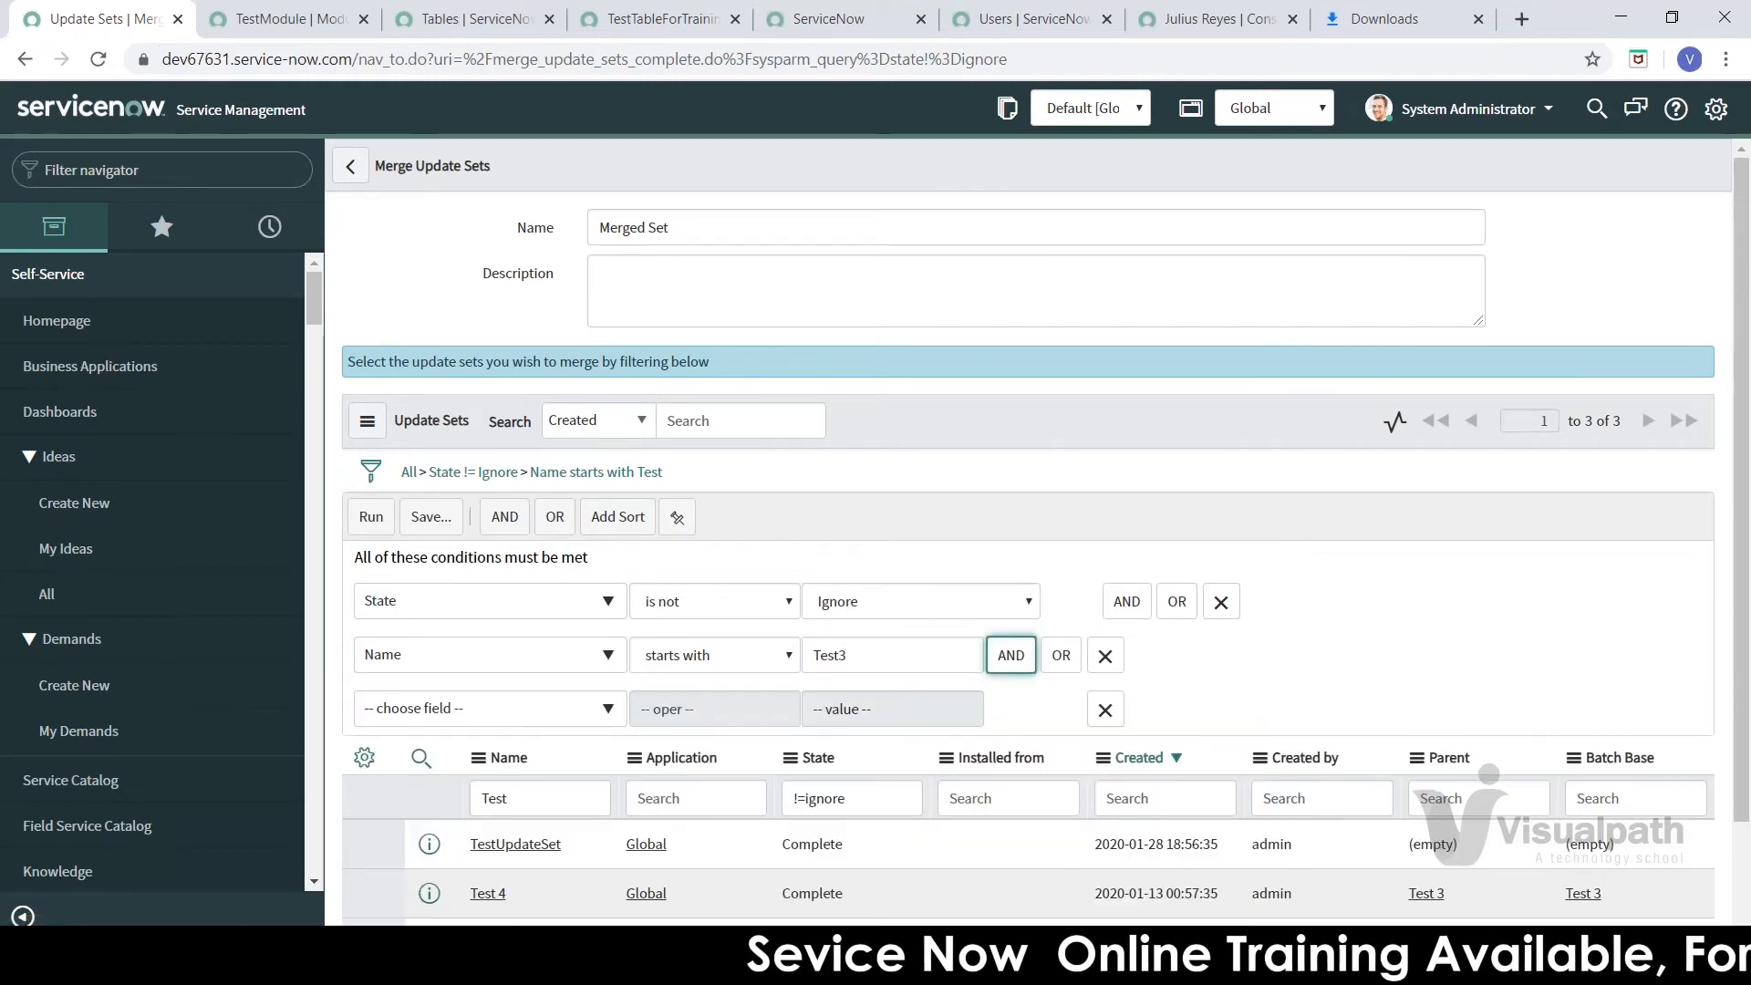
pyautogui.click(545, 718)
pyautogui.write('name')
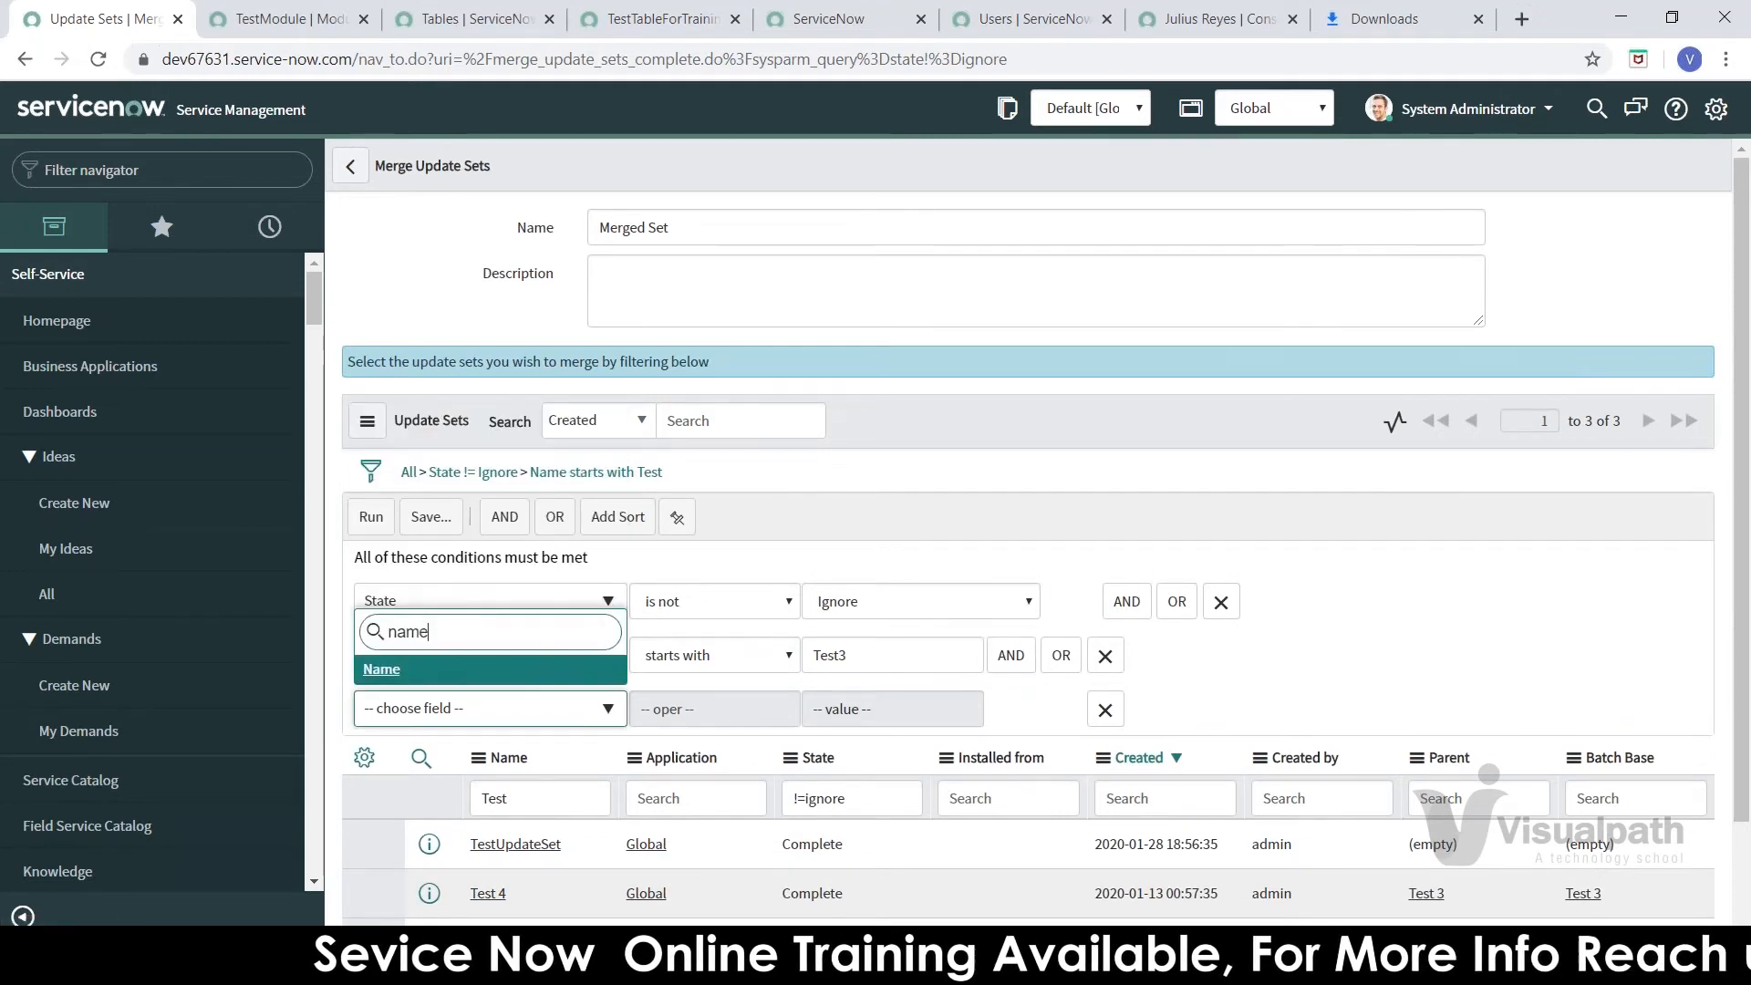
pyautogui.press('Return')
pyautogui.click(820, 706)
pyautogui.write('Test')
pyautogui.write('4')
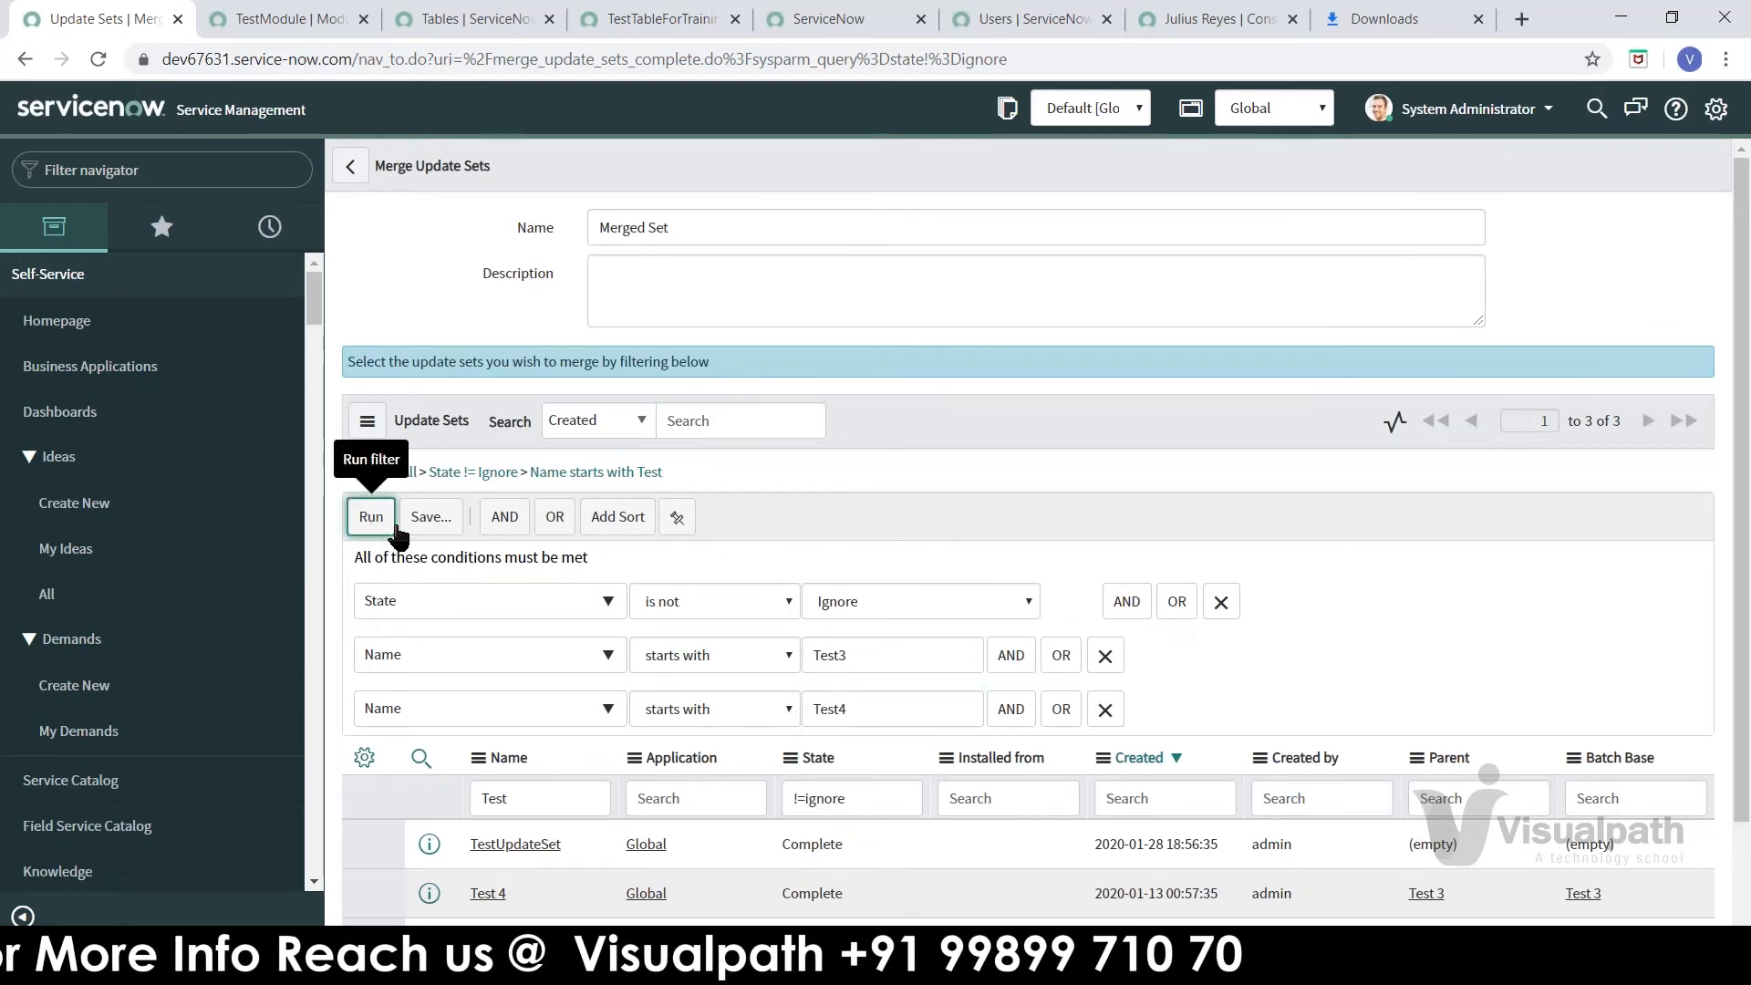
pyautogui.click(371, 517)
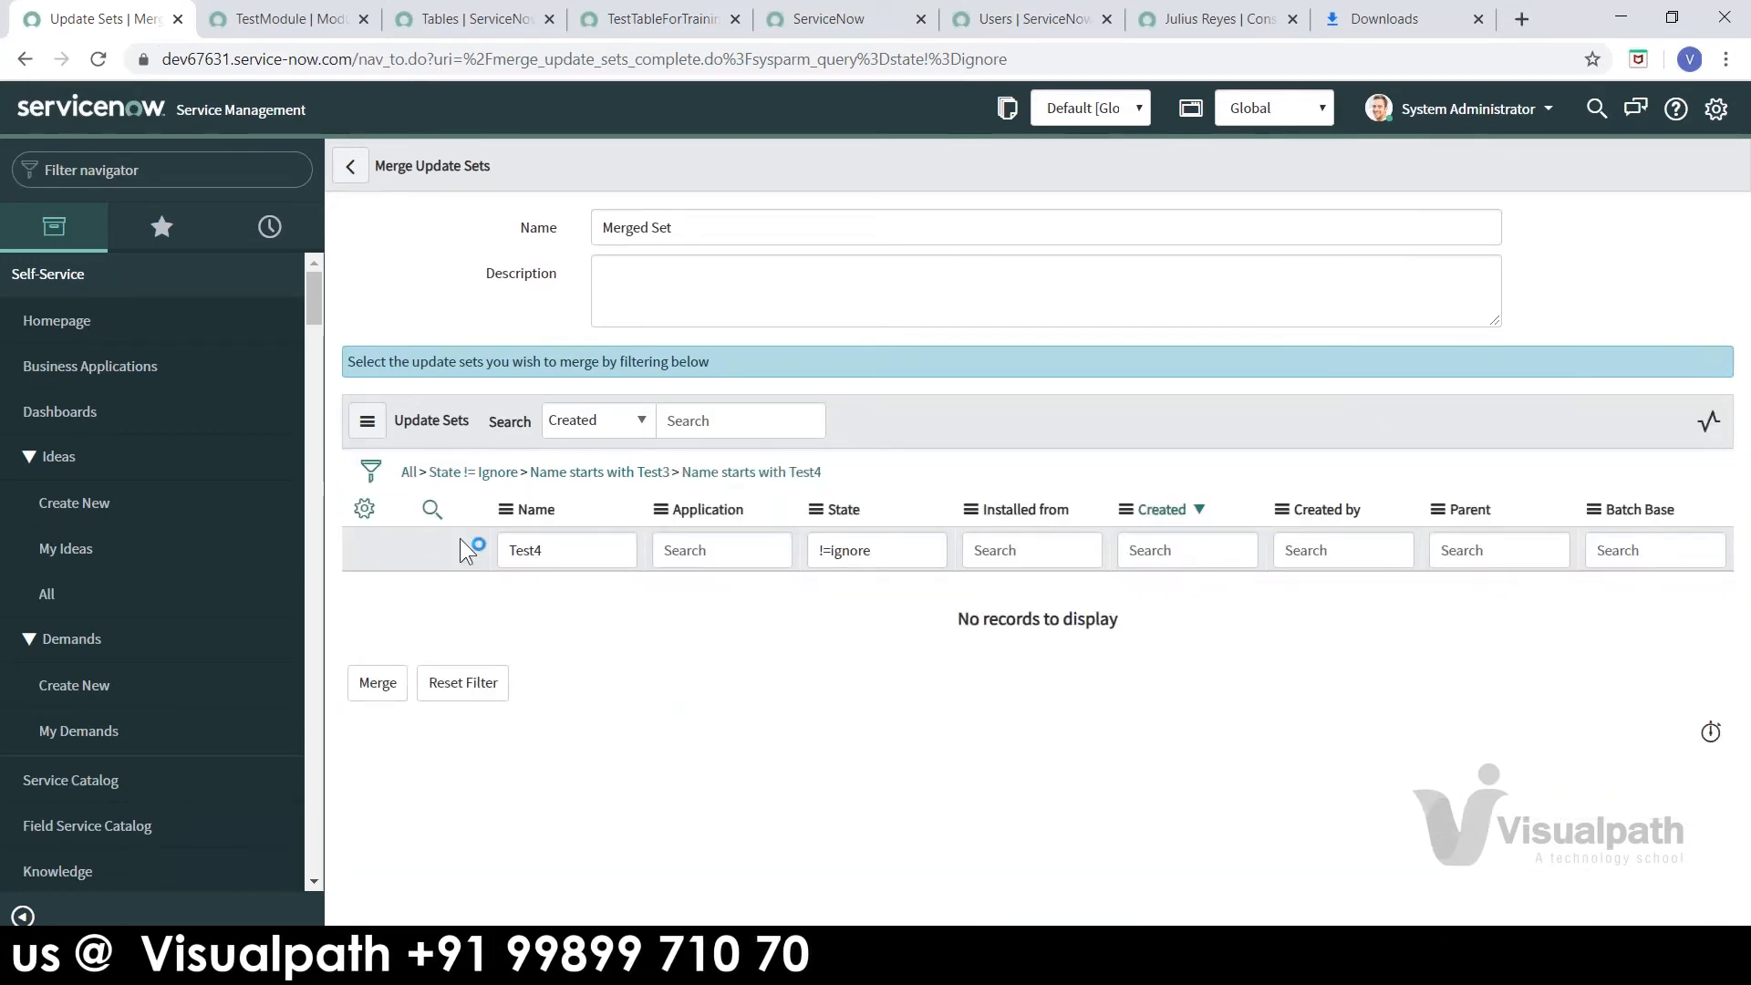
# - Change the operator of both Name conditions, Test3 and Test4, to "is"
pyautogui.click(371, 474)
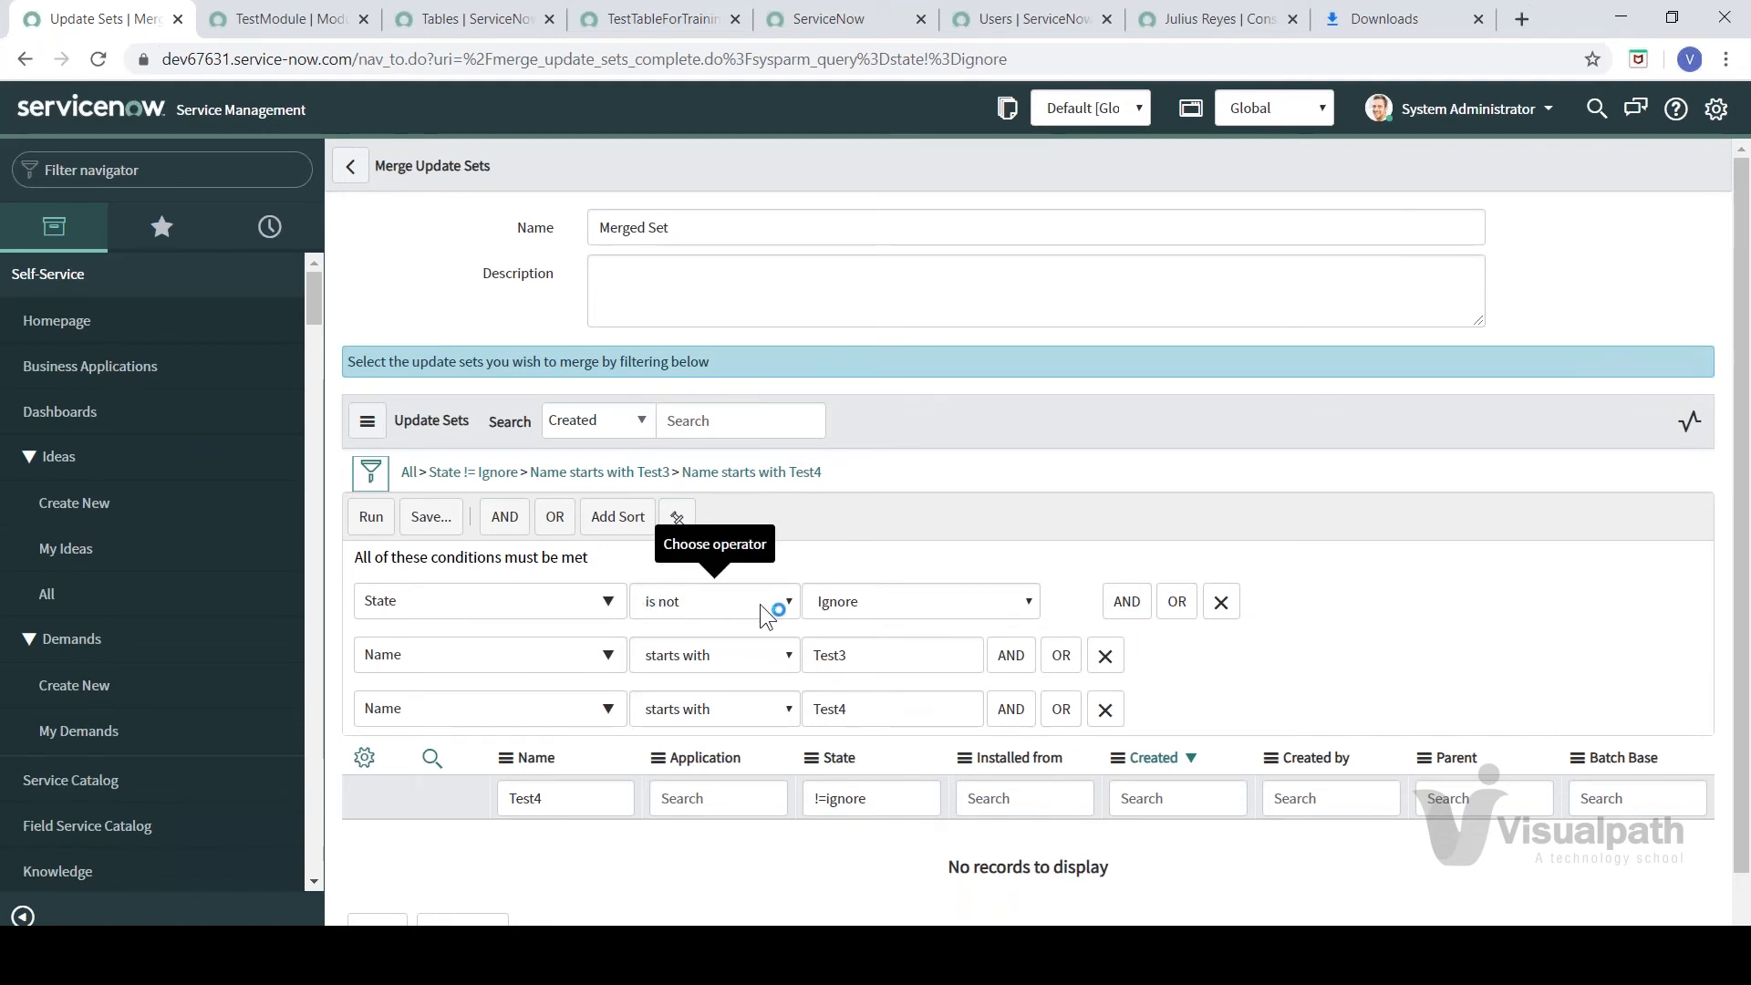
pyautogui.click(740, 650)
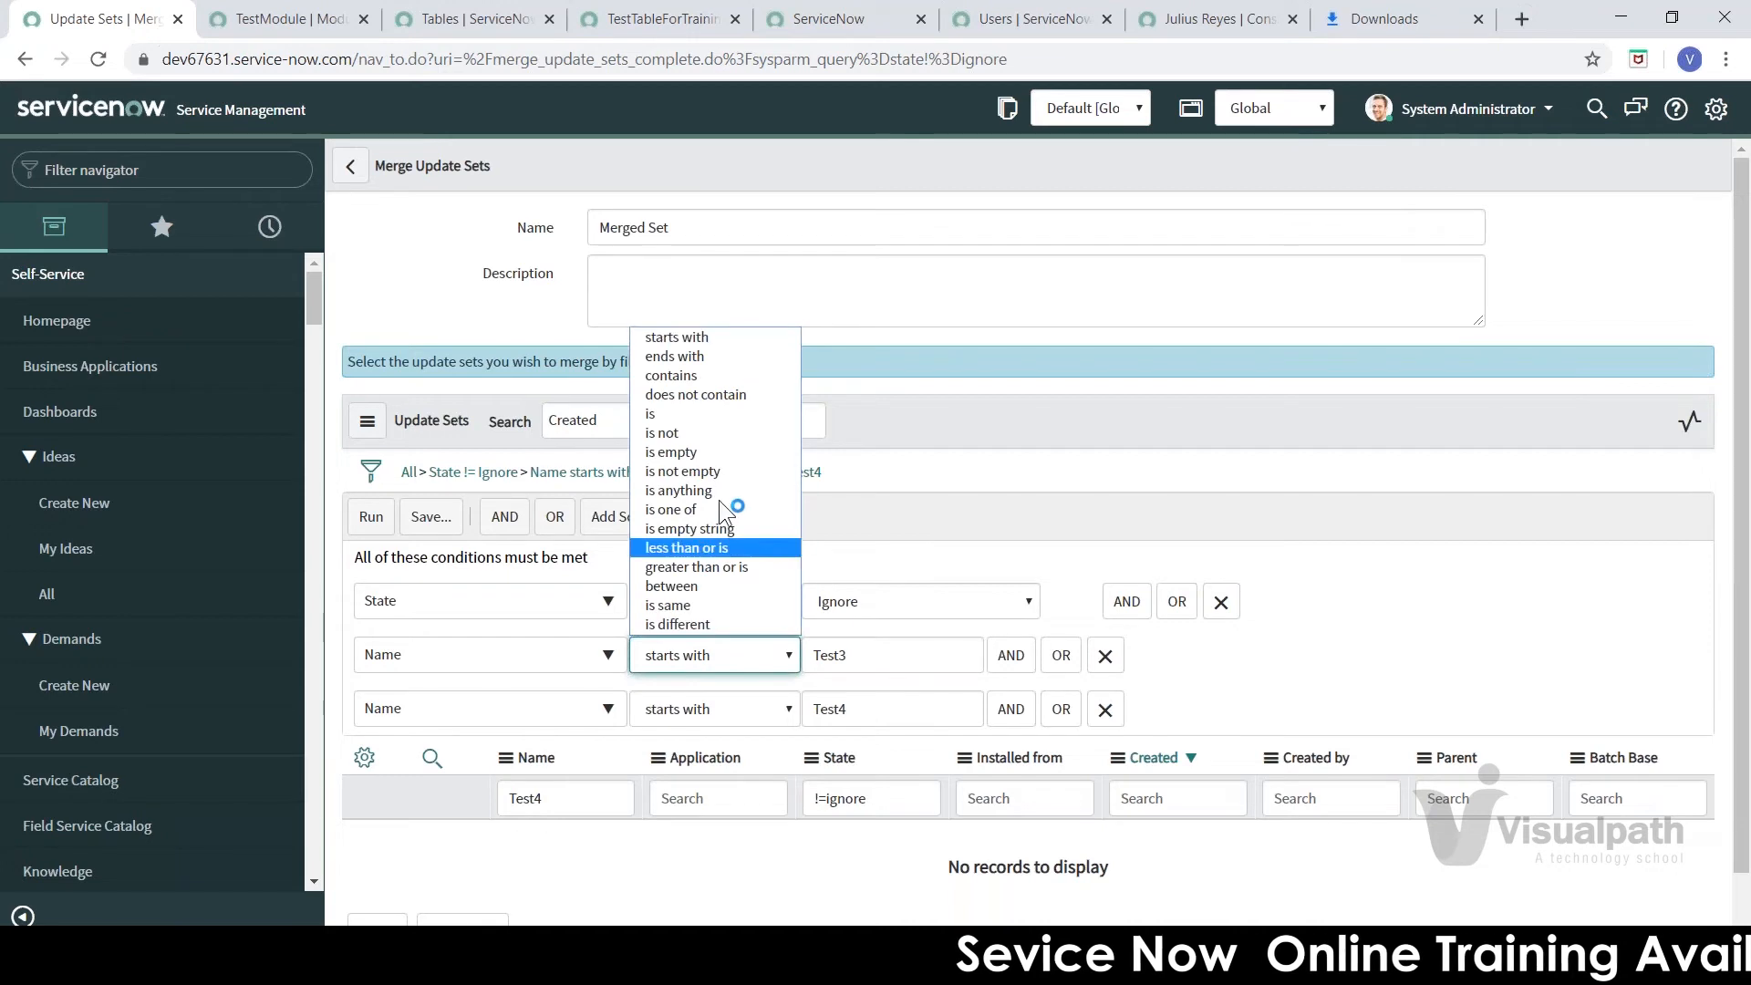
pyautogui.click(703, 414)
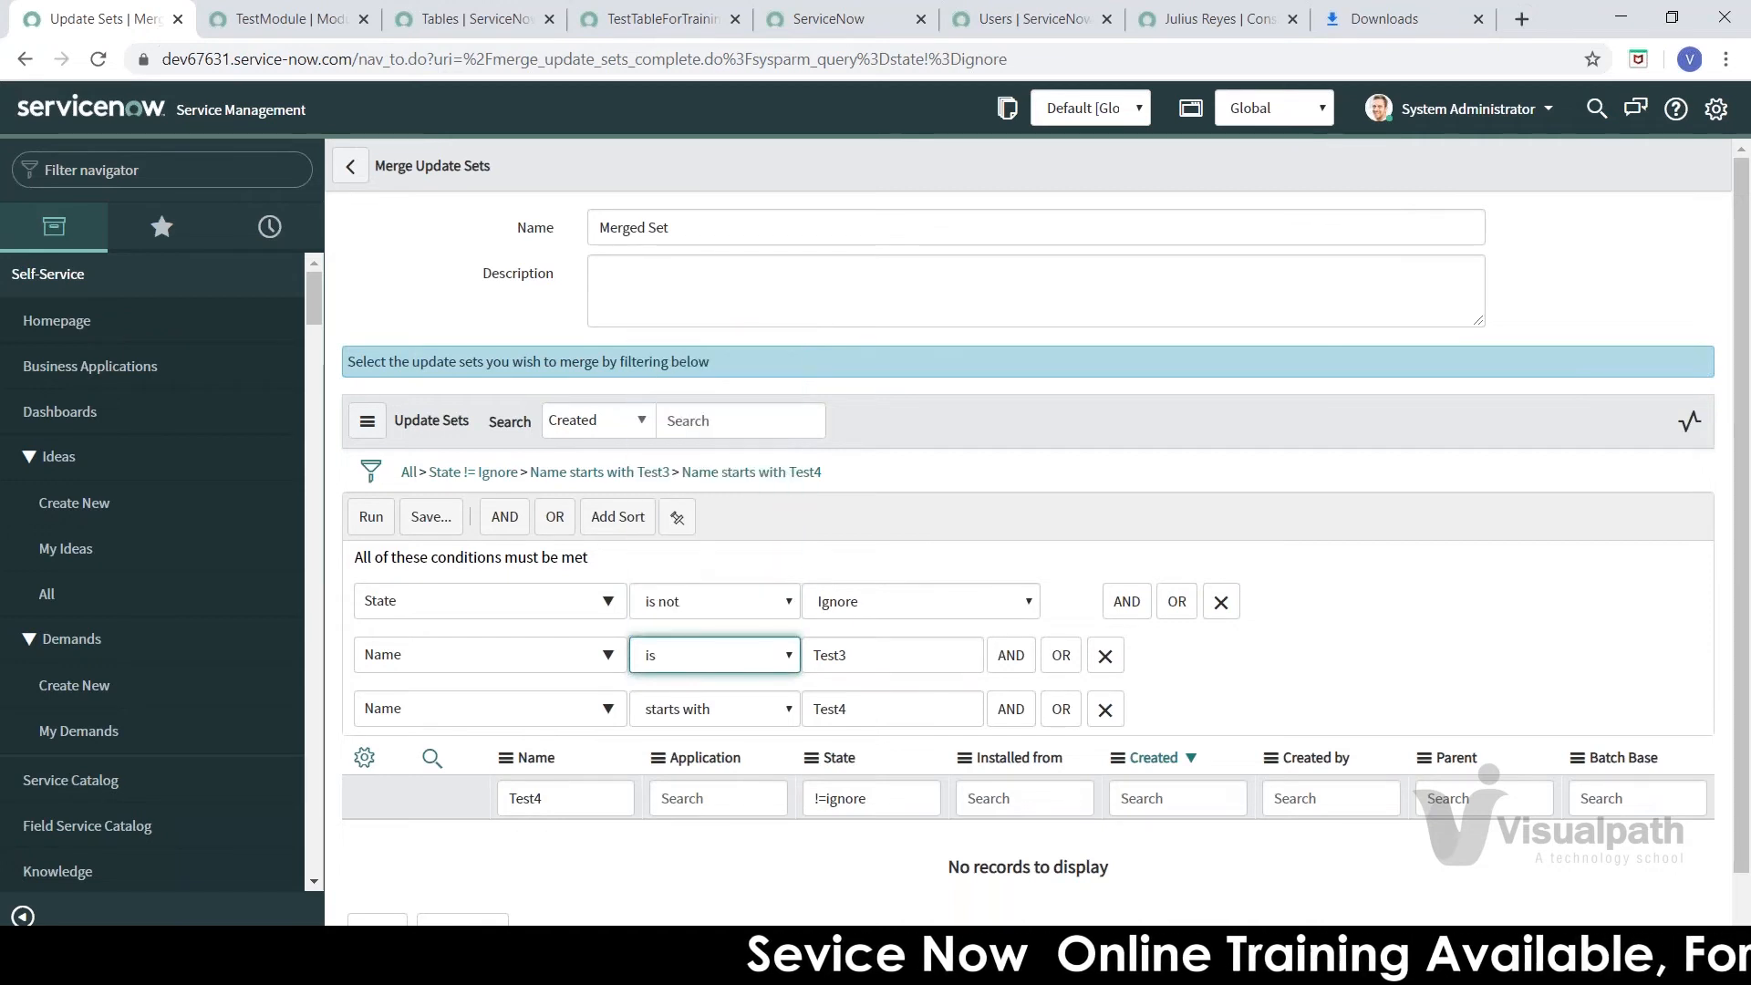
pyautogui.click(753, 717)
pyautogui.click(673, 466)
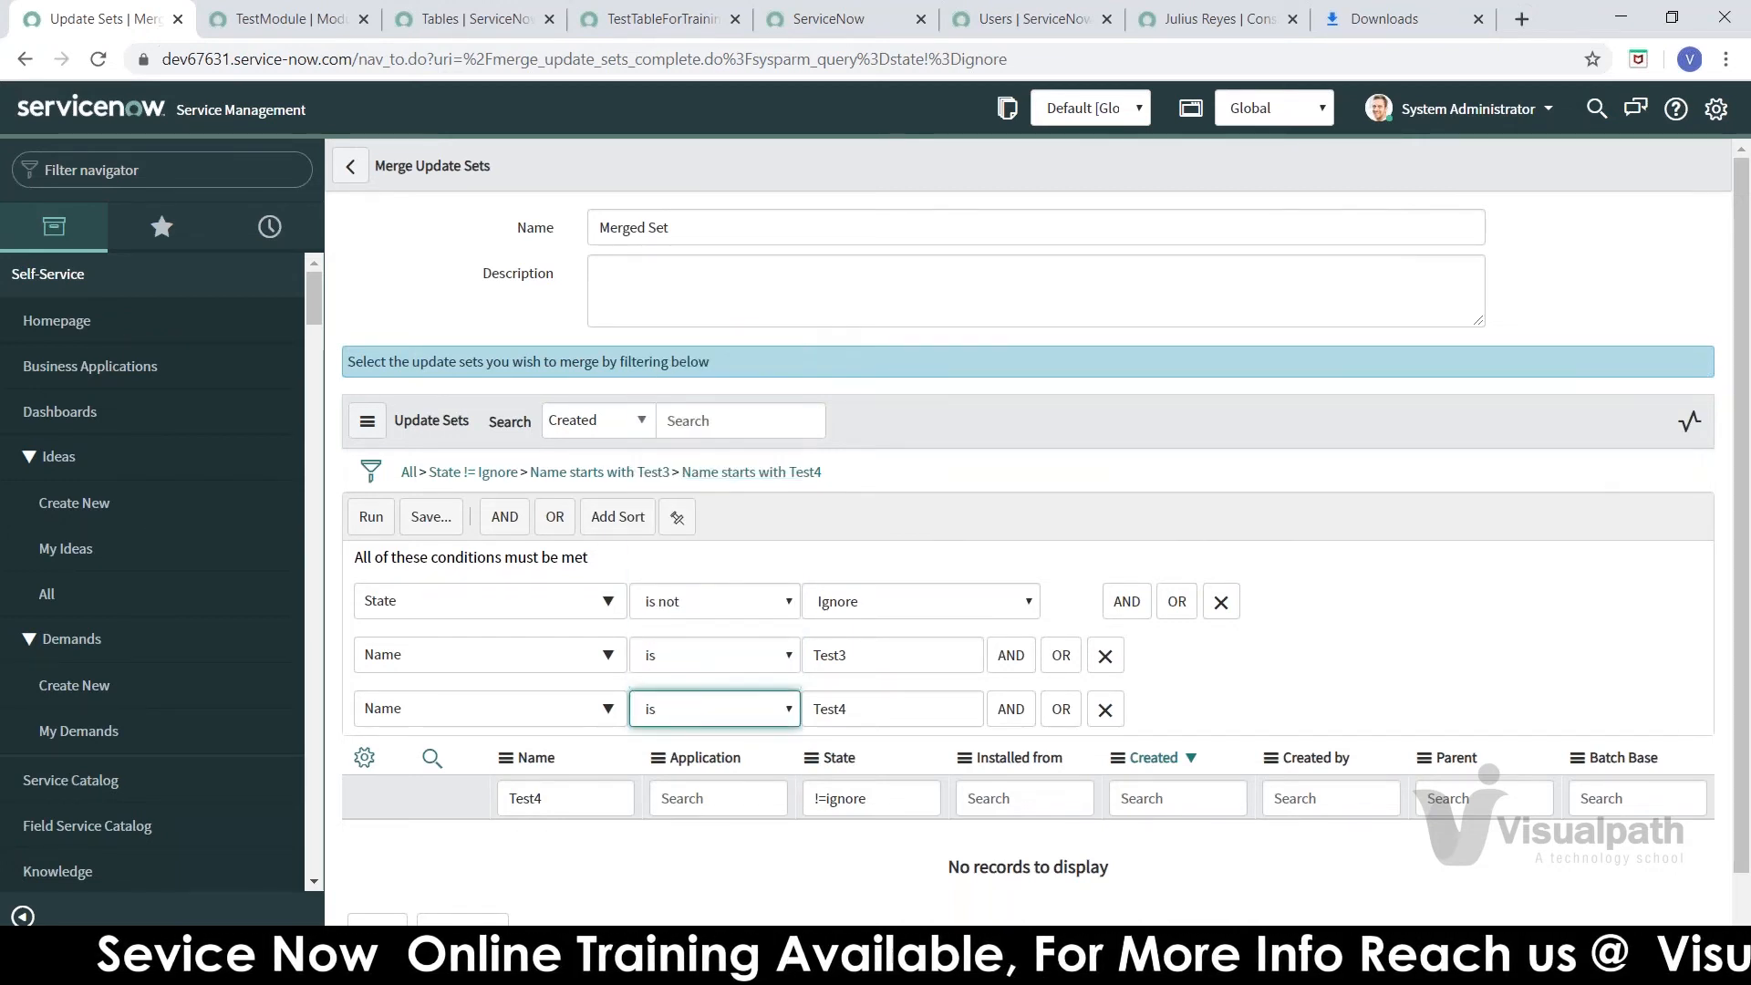
# - Add an OR condition Name is Test4 under Test3, remove the separate Test4 condition, and run the filter
pyautogui.click(1061, 668)
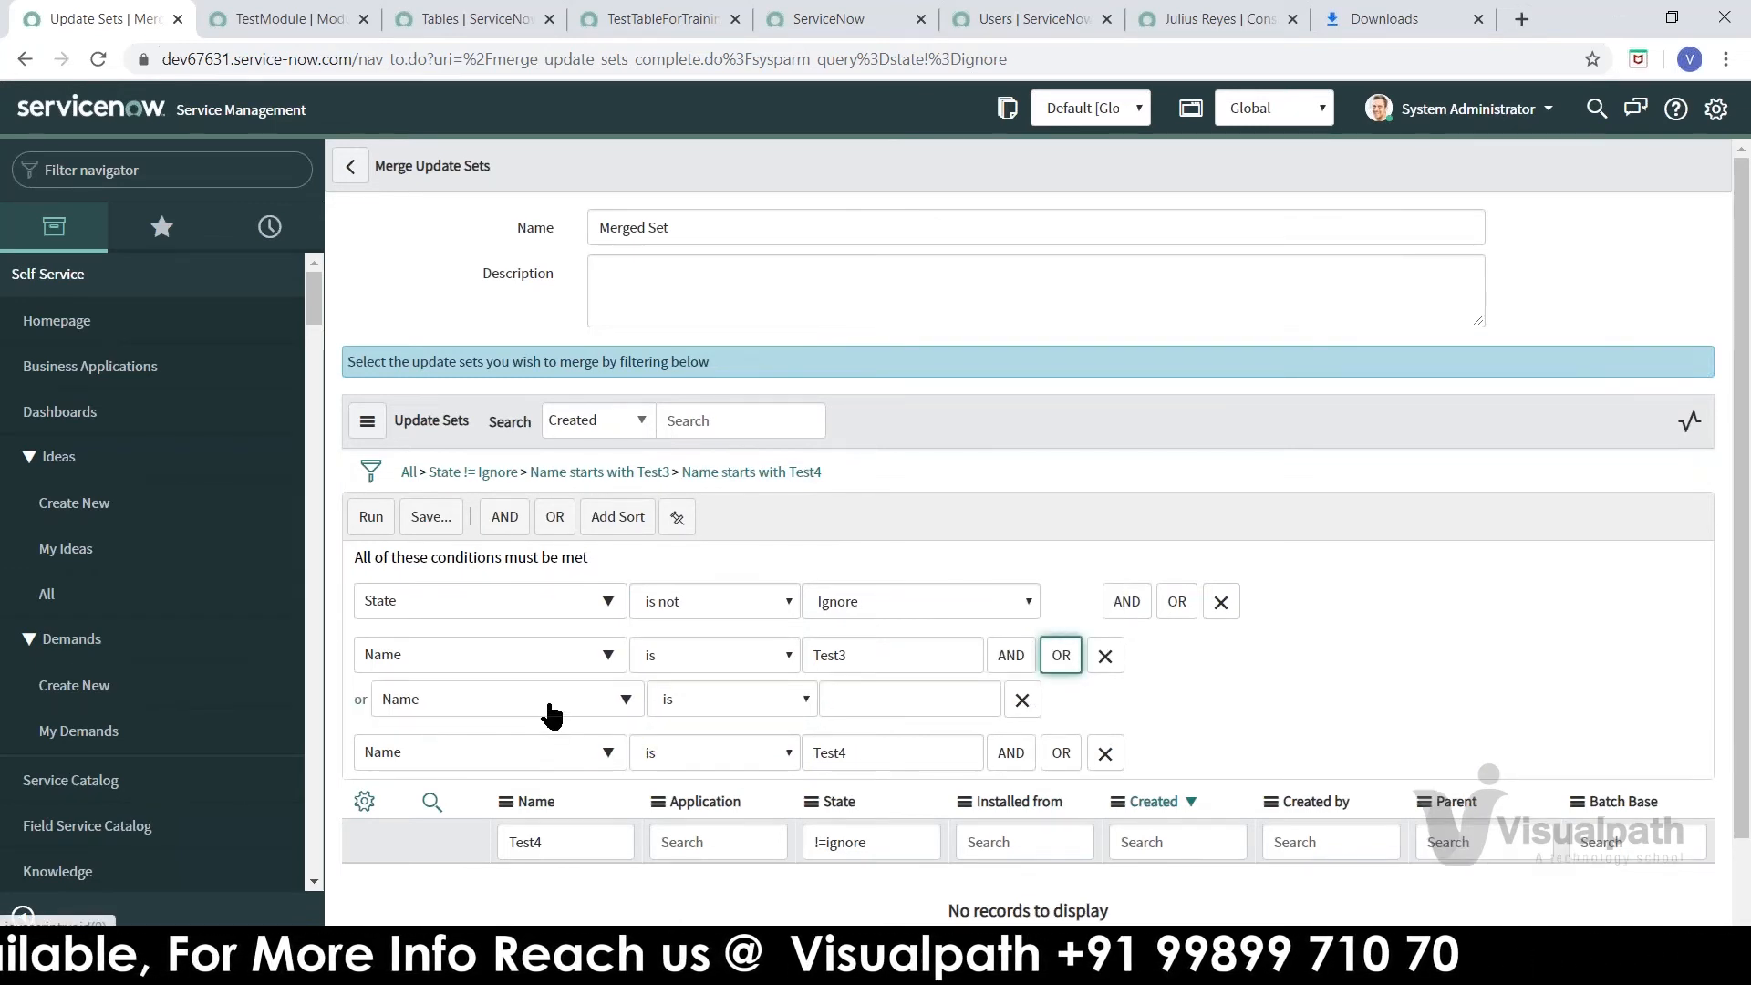
pyautogui.click(839, 695)
pyautogui.write('Test4')
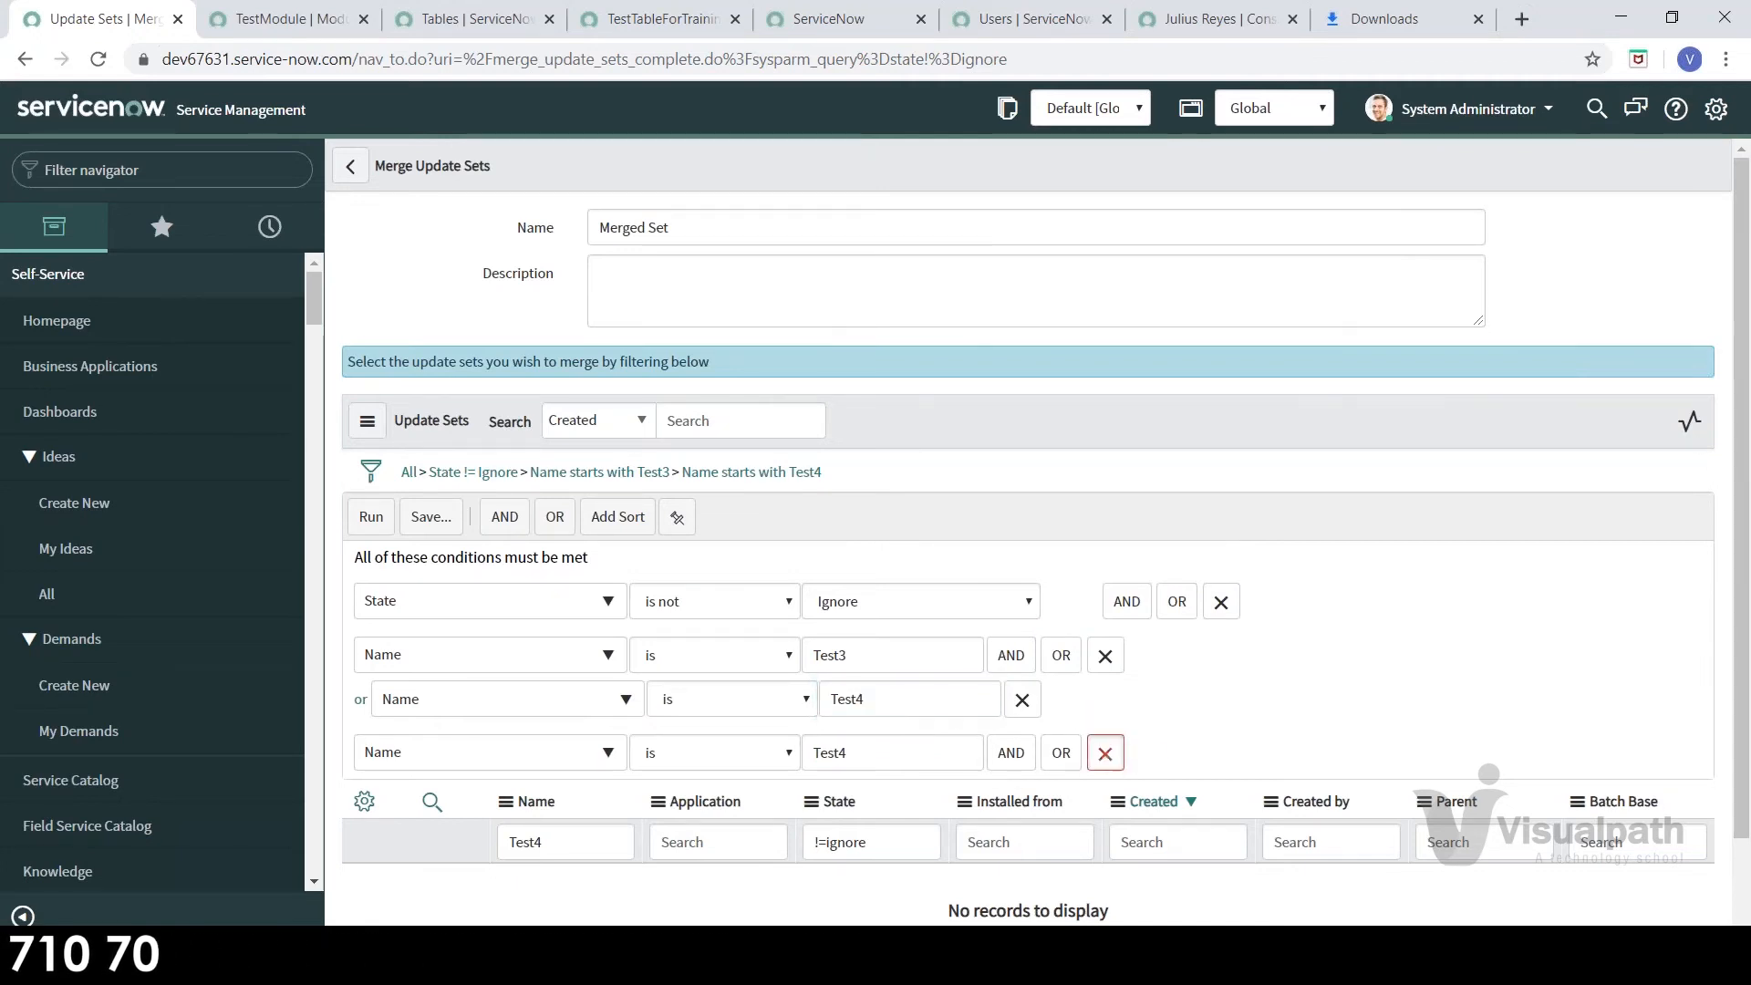
pyautogui.click(1105, 752)
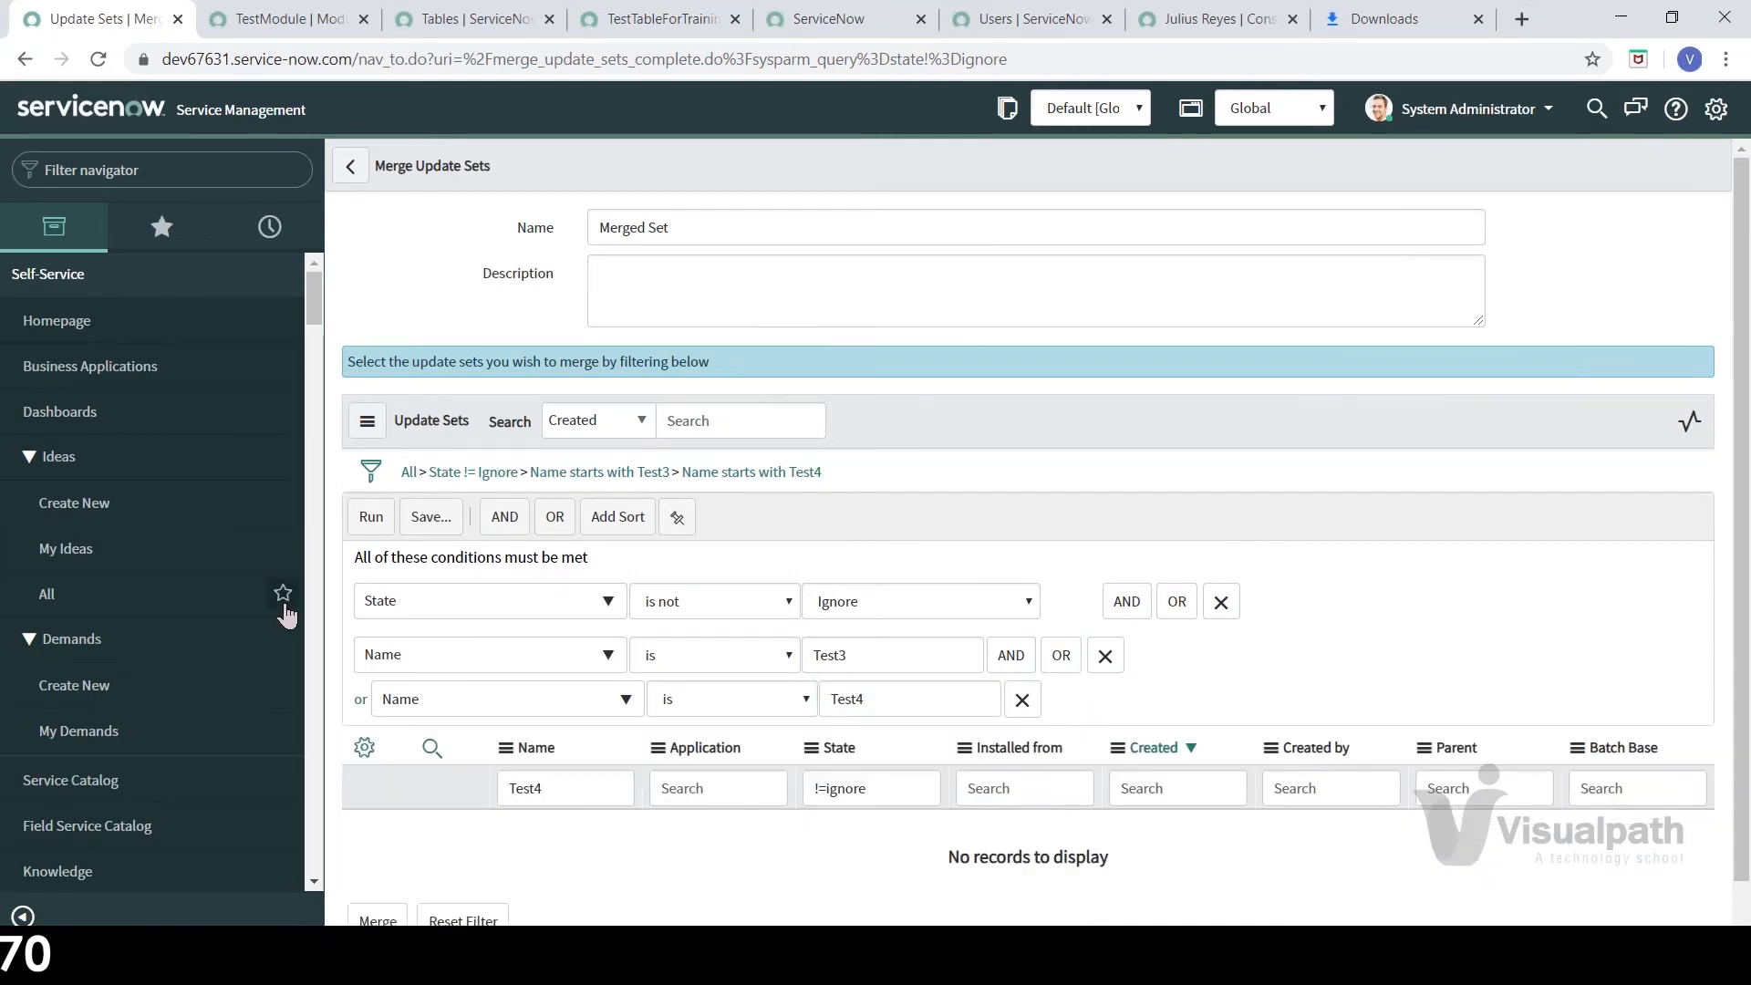
pyautogui.click(371, 525)
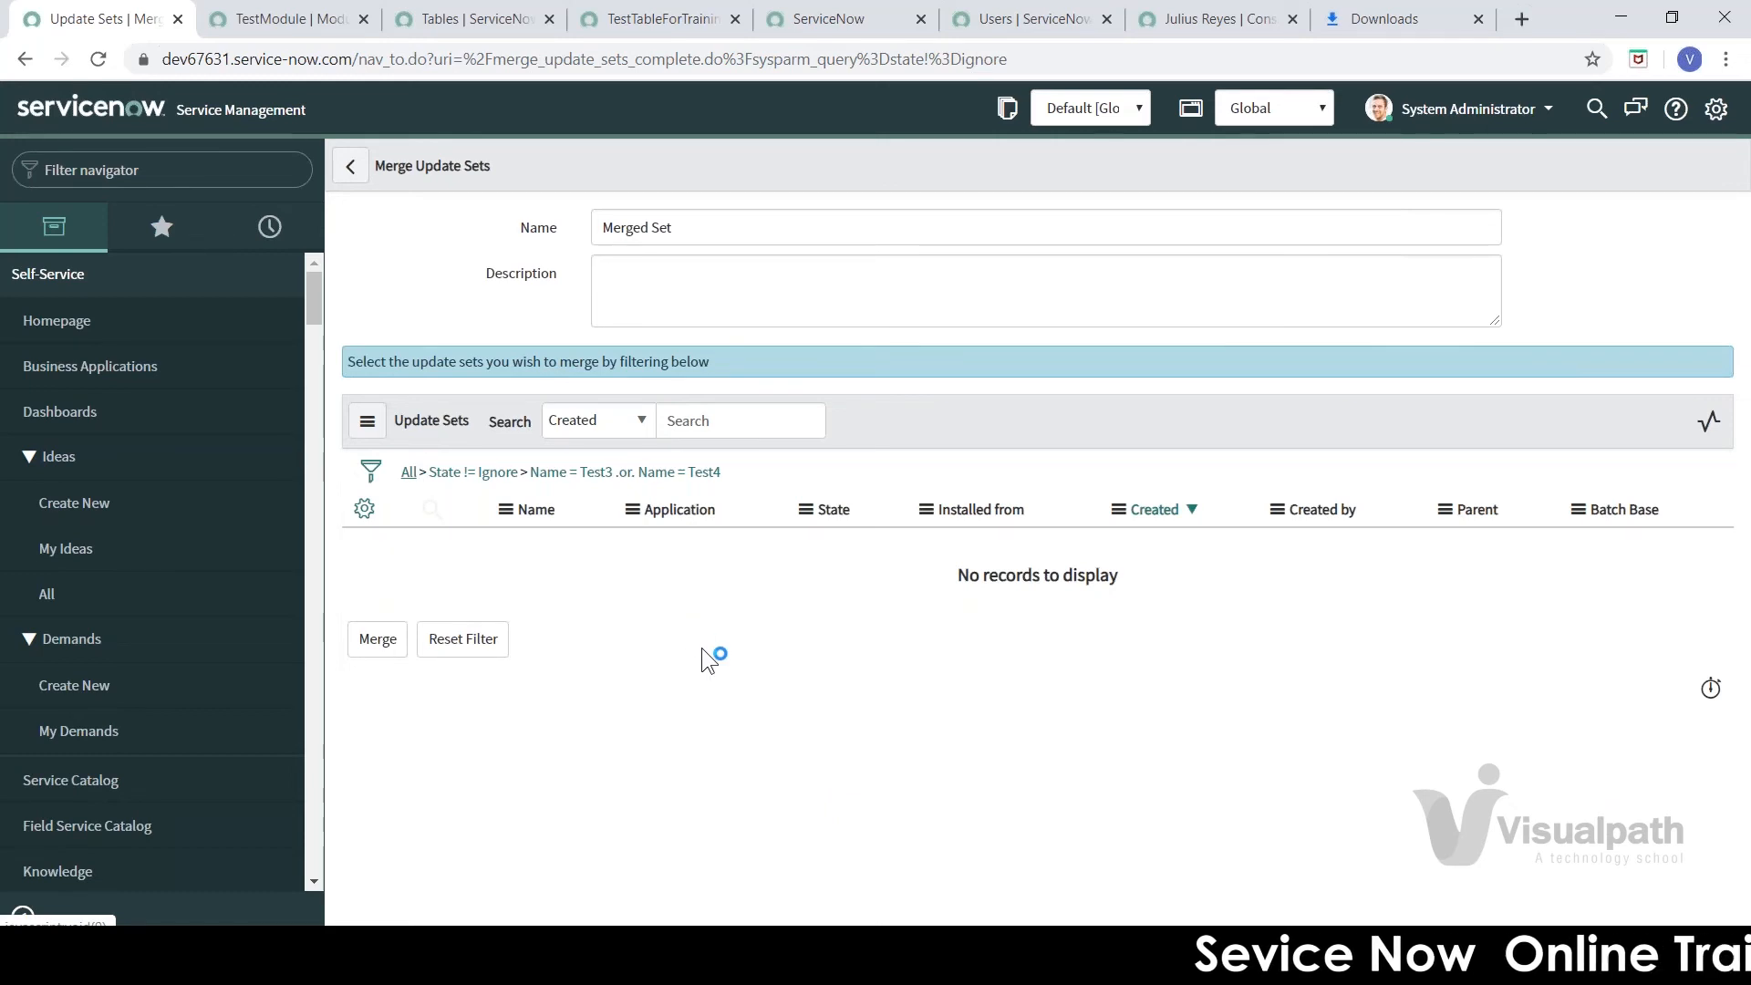
# - Clear the existing filter and filter the update sets by Name starts with Test
pyautogui.click(527, 556)
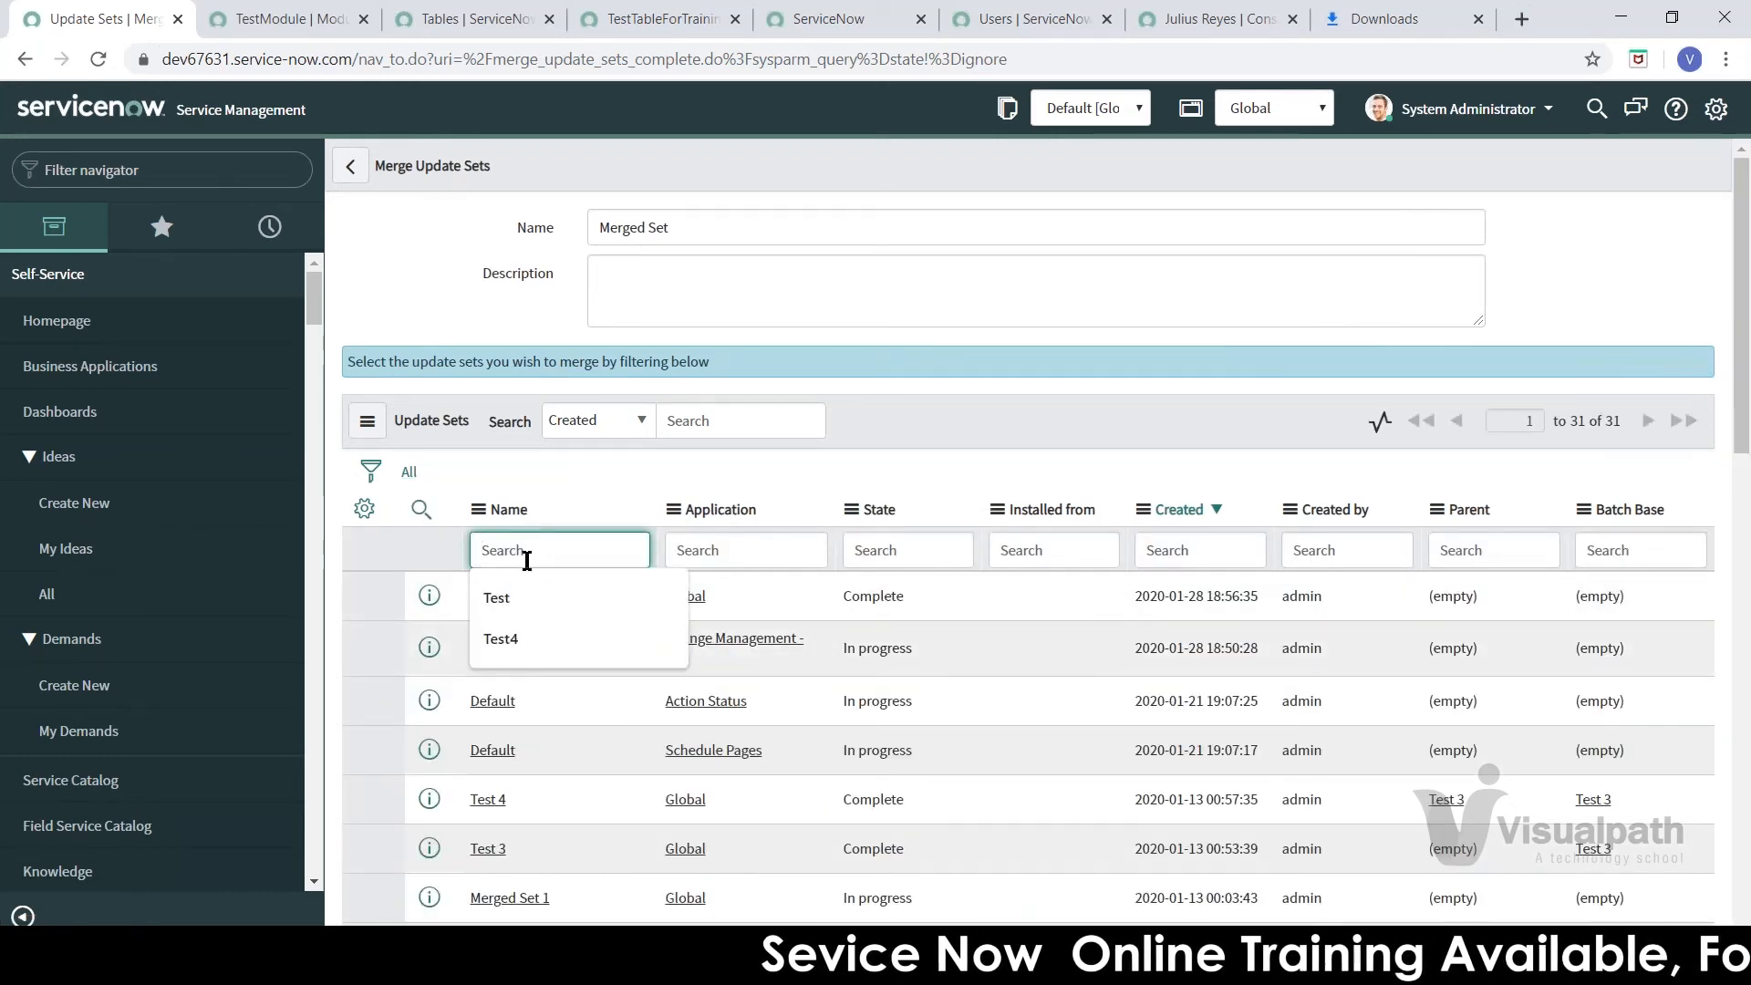
pyautogui.click(371, 474)
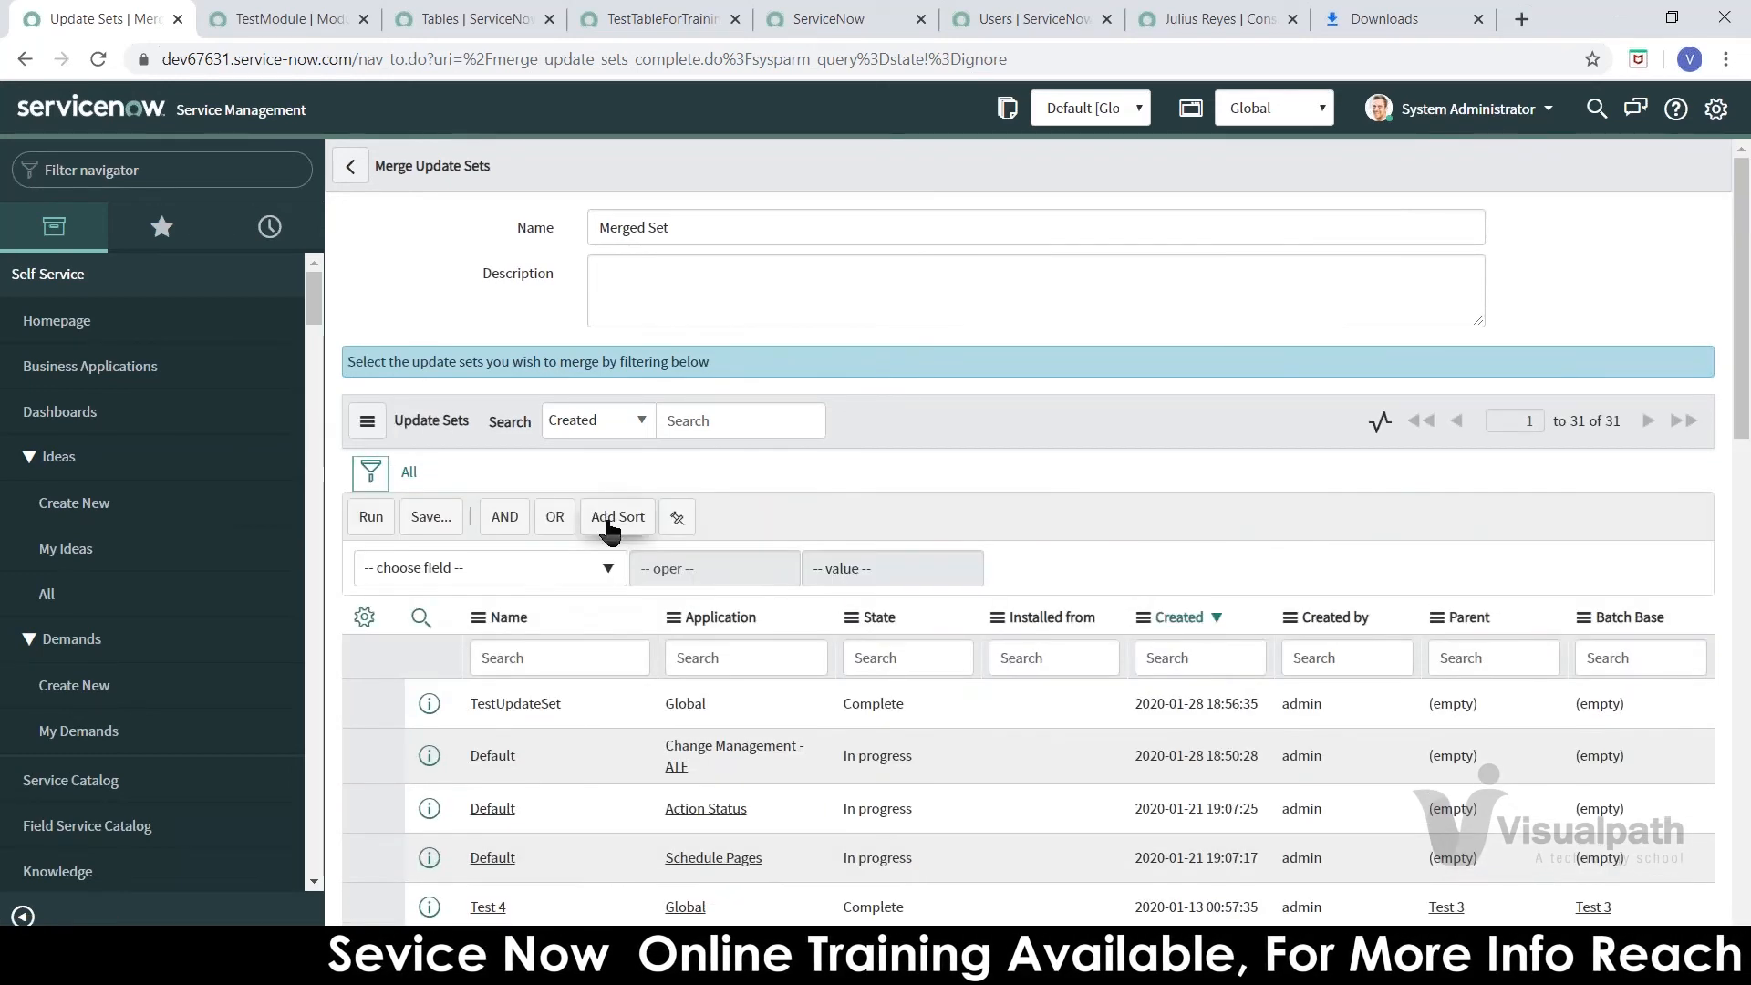
pyautogui.click(554, 574)
pyautogui.write('name')
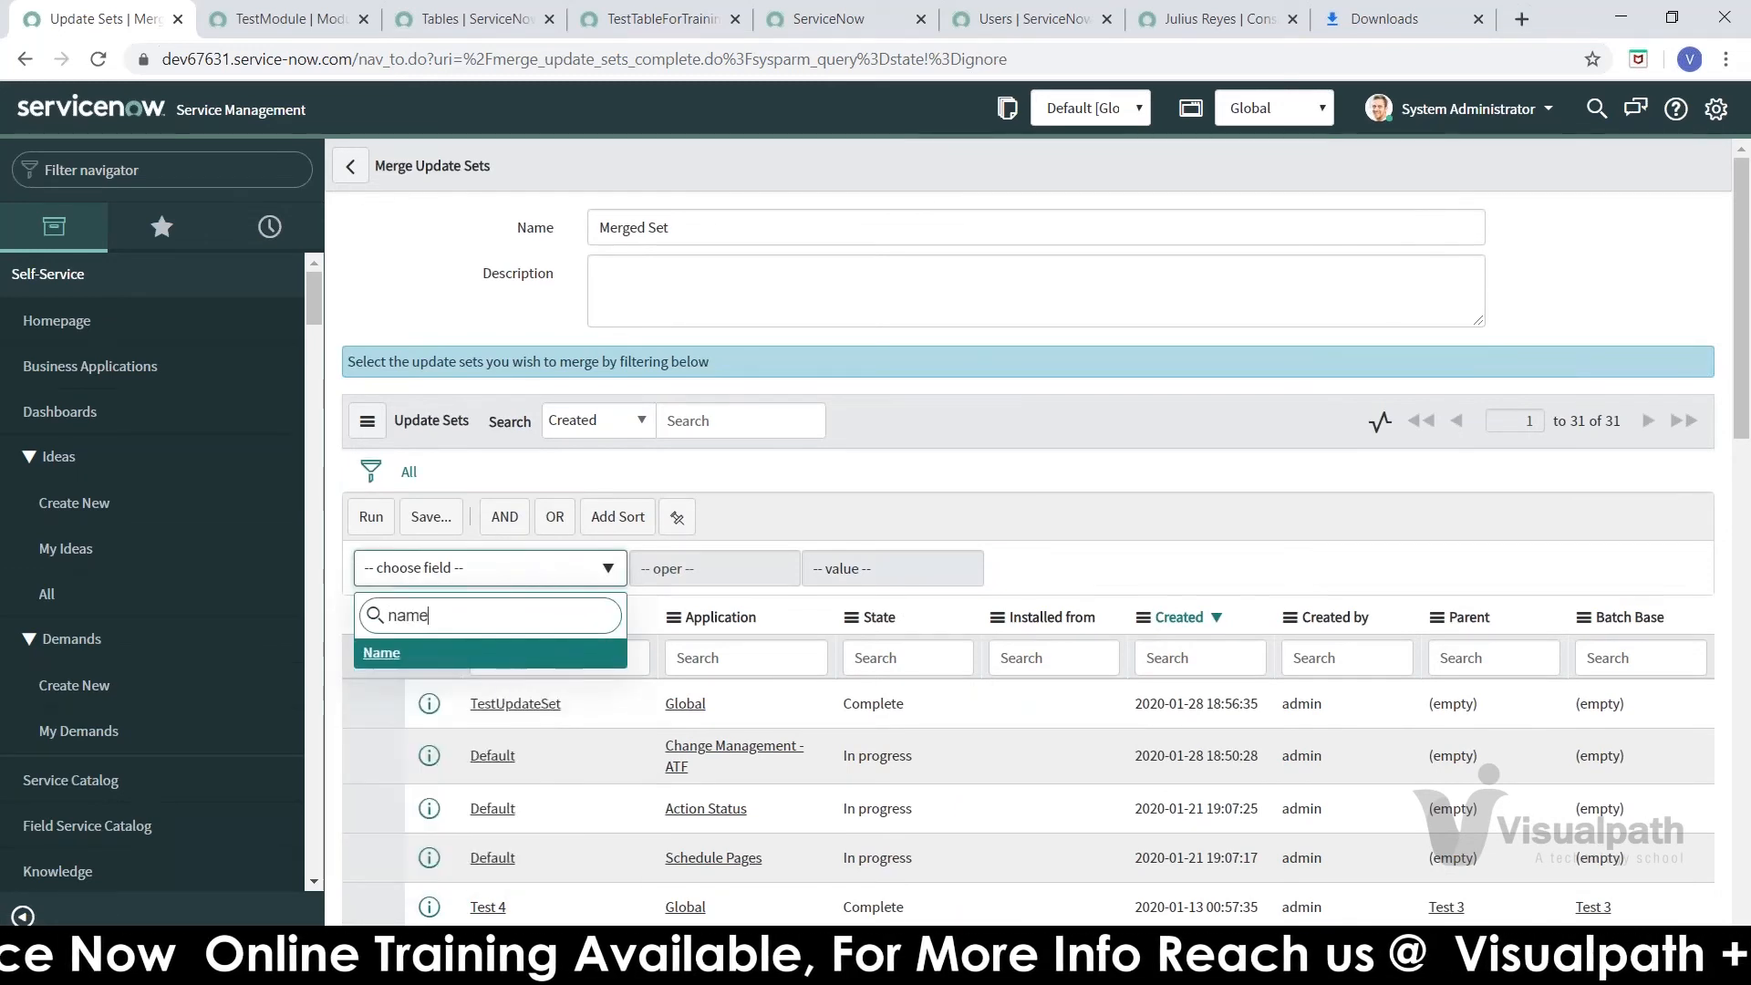
pyautogui.click(520, 653)
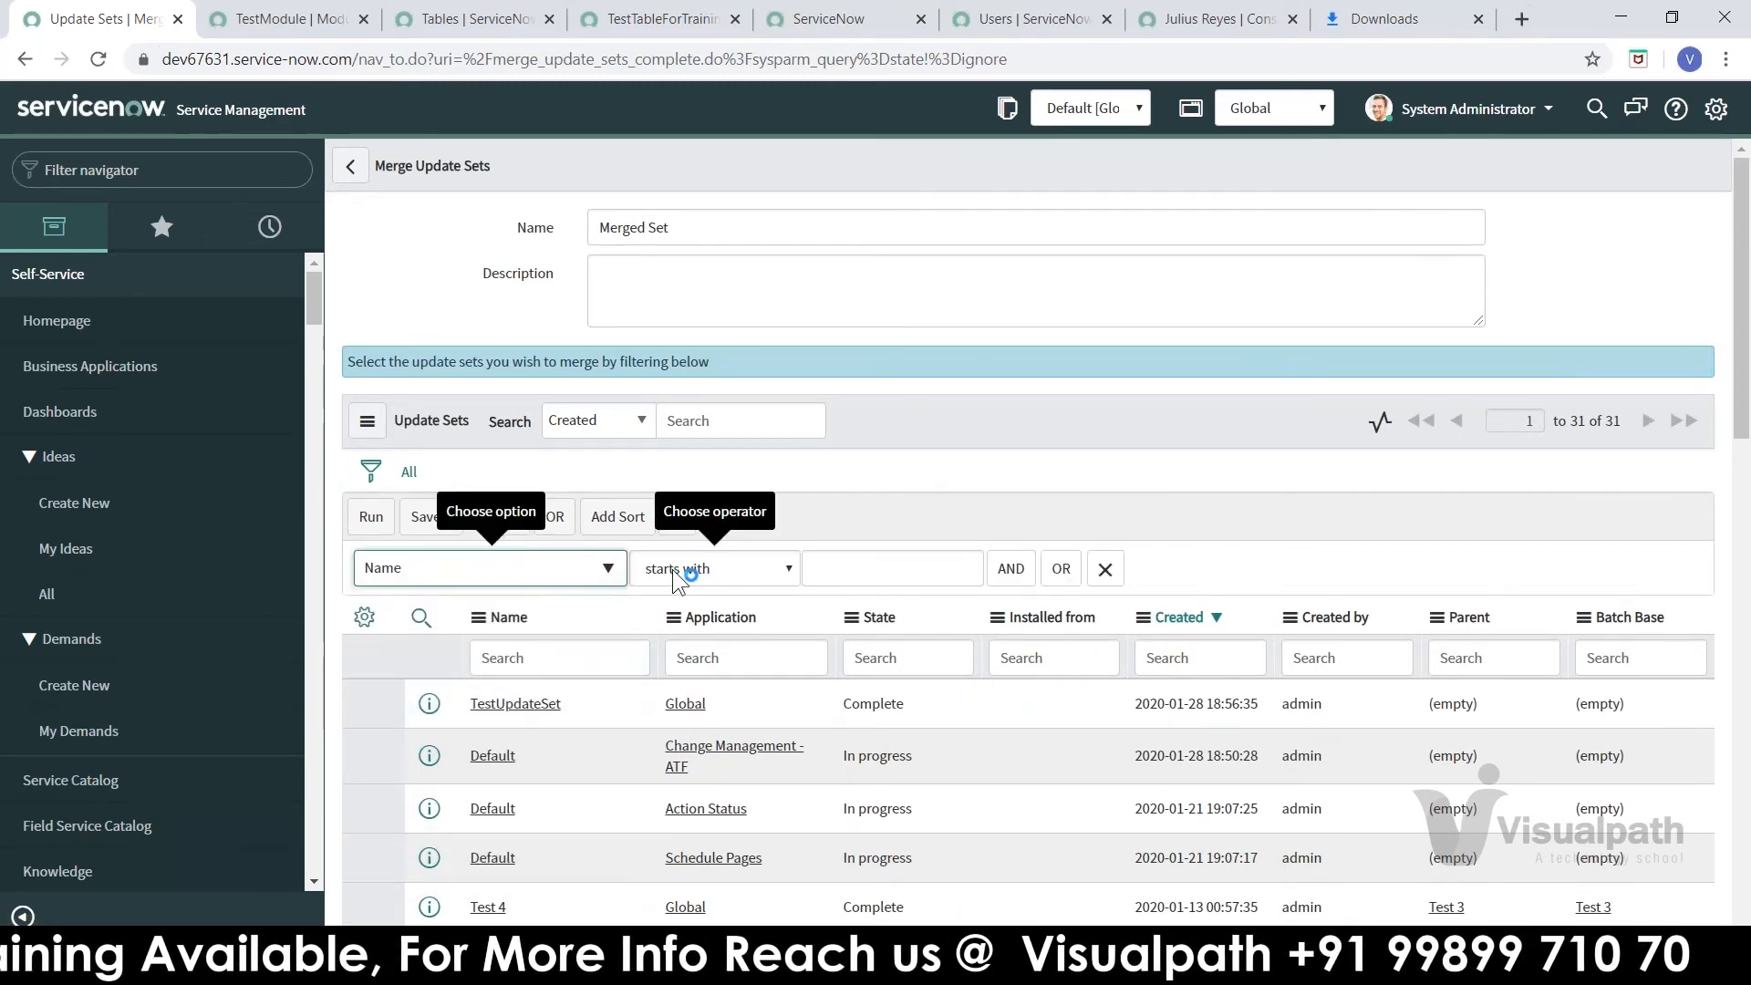
pyautogui.click(818, 564)
pyautogui.write('Test')
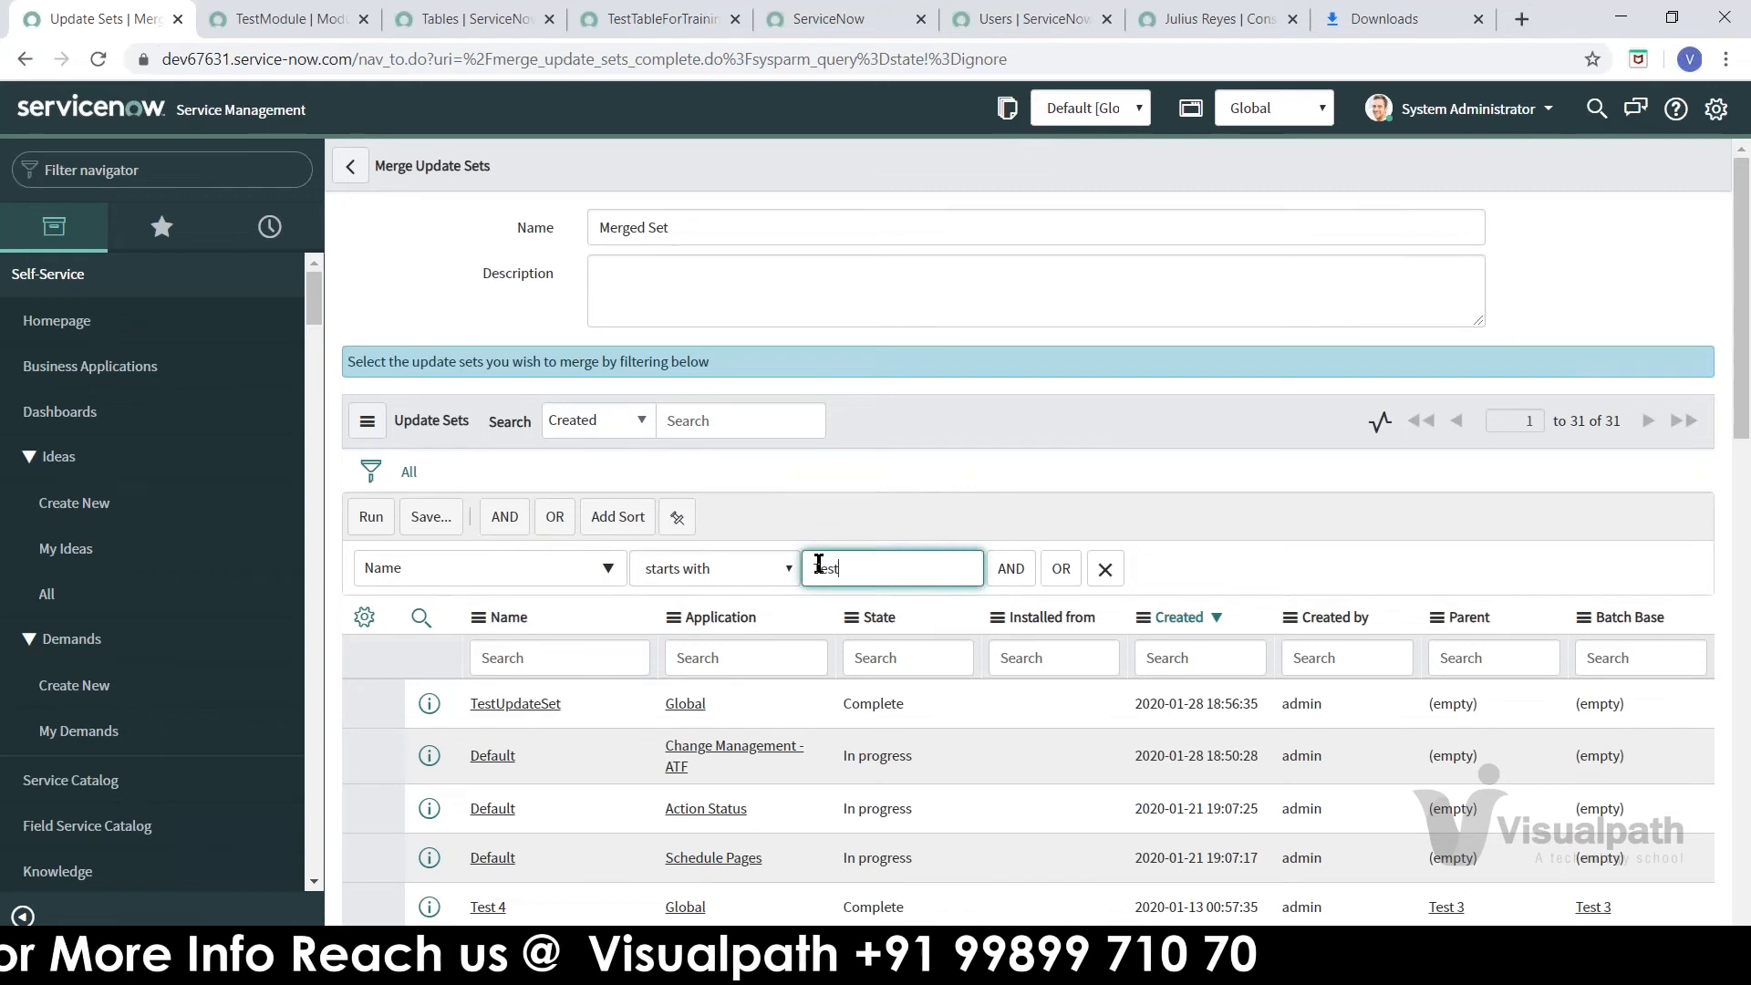
pyautogui.click(371, 518)
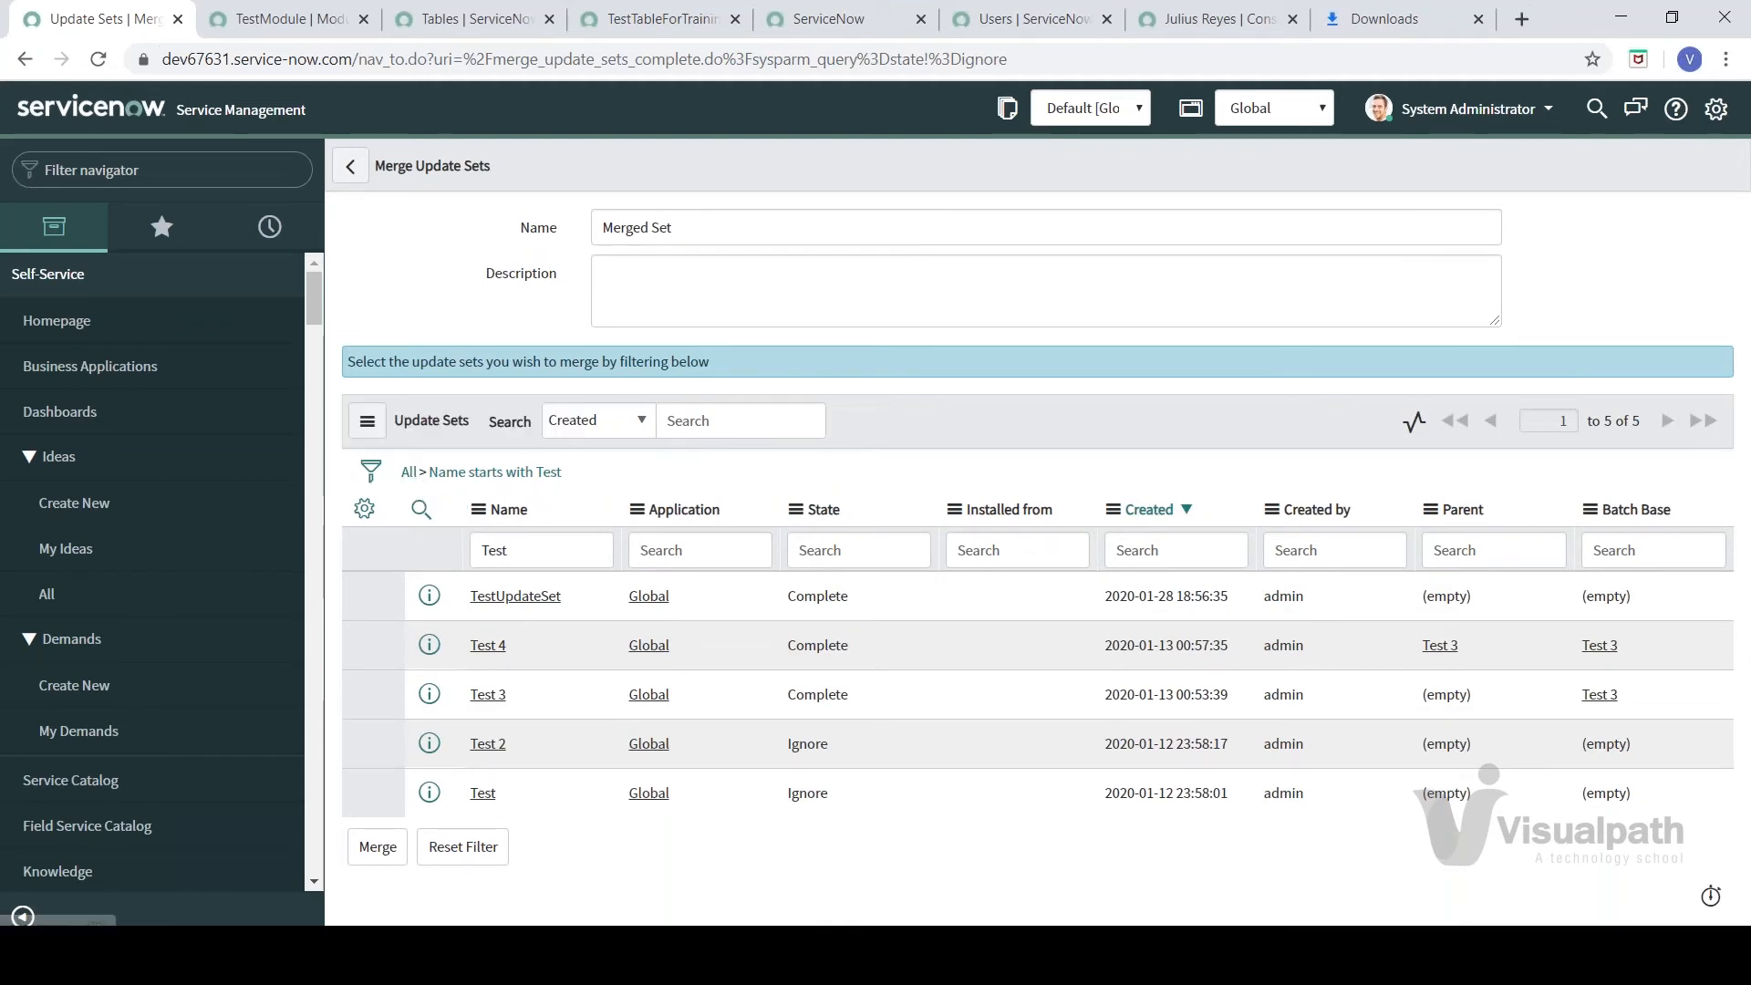
# - Change the filter to Name contains Test3 or Name contains Test4 and run it
pyautogui.click(369, 472)
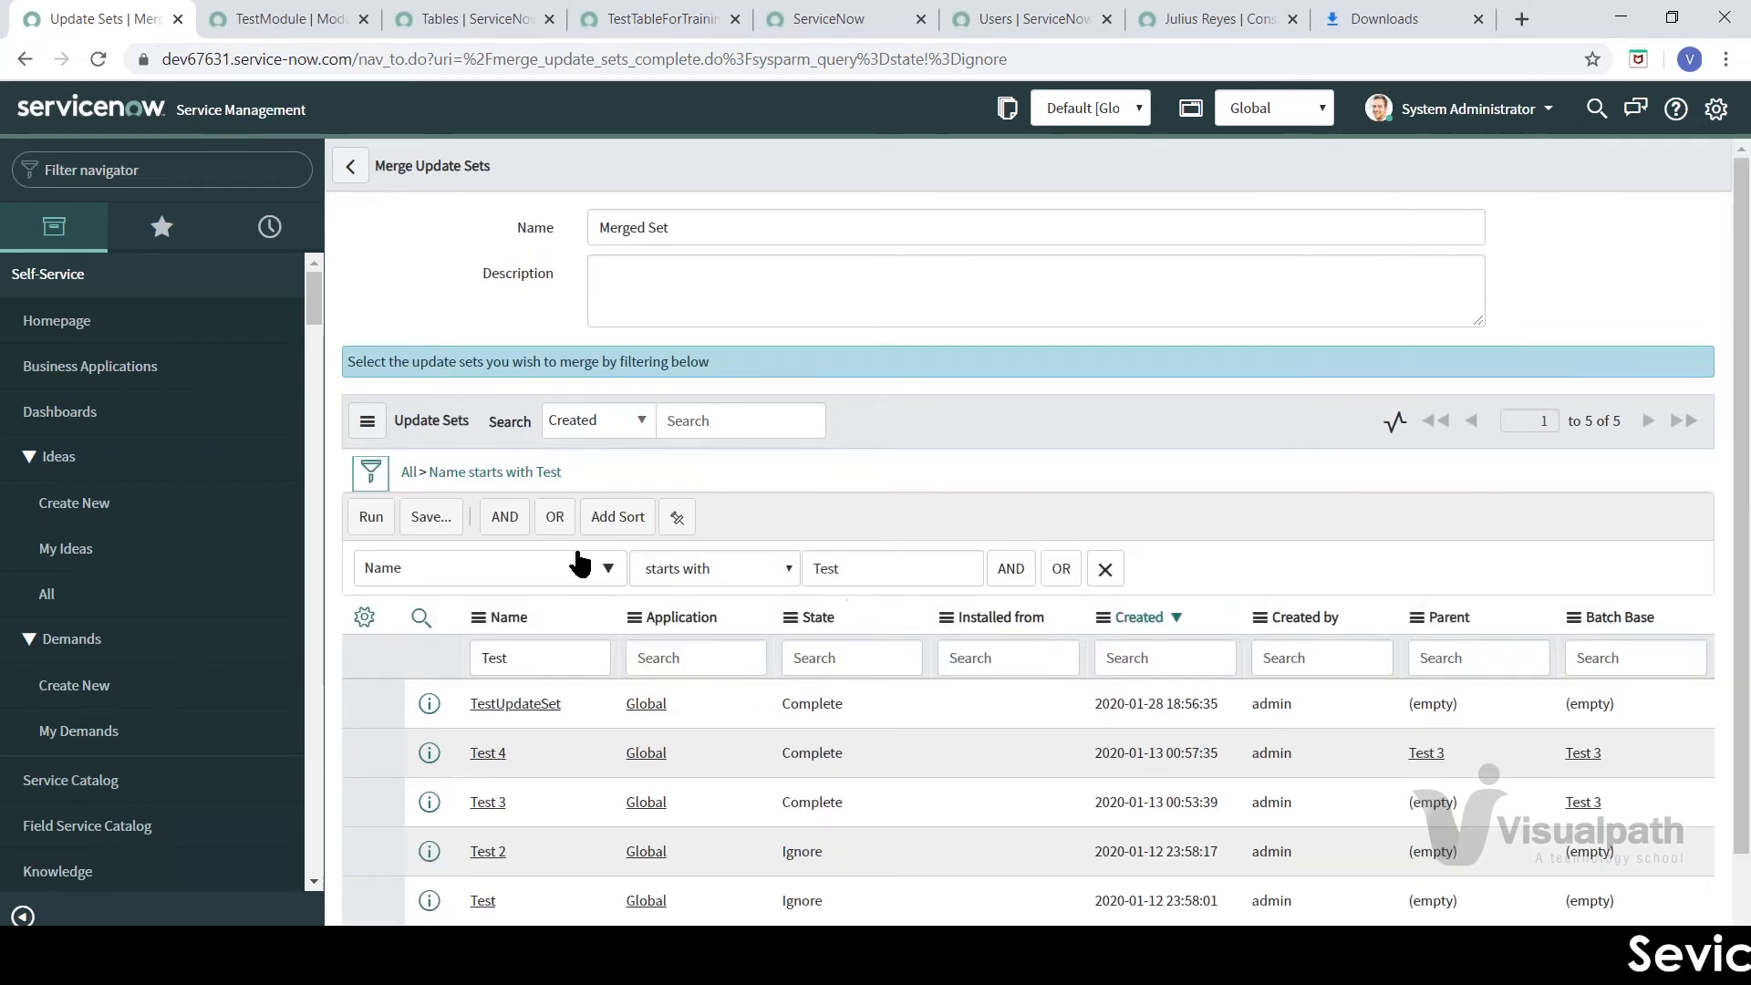
pyautogui.click(725, 561)
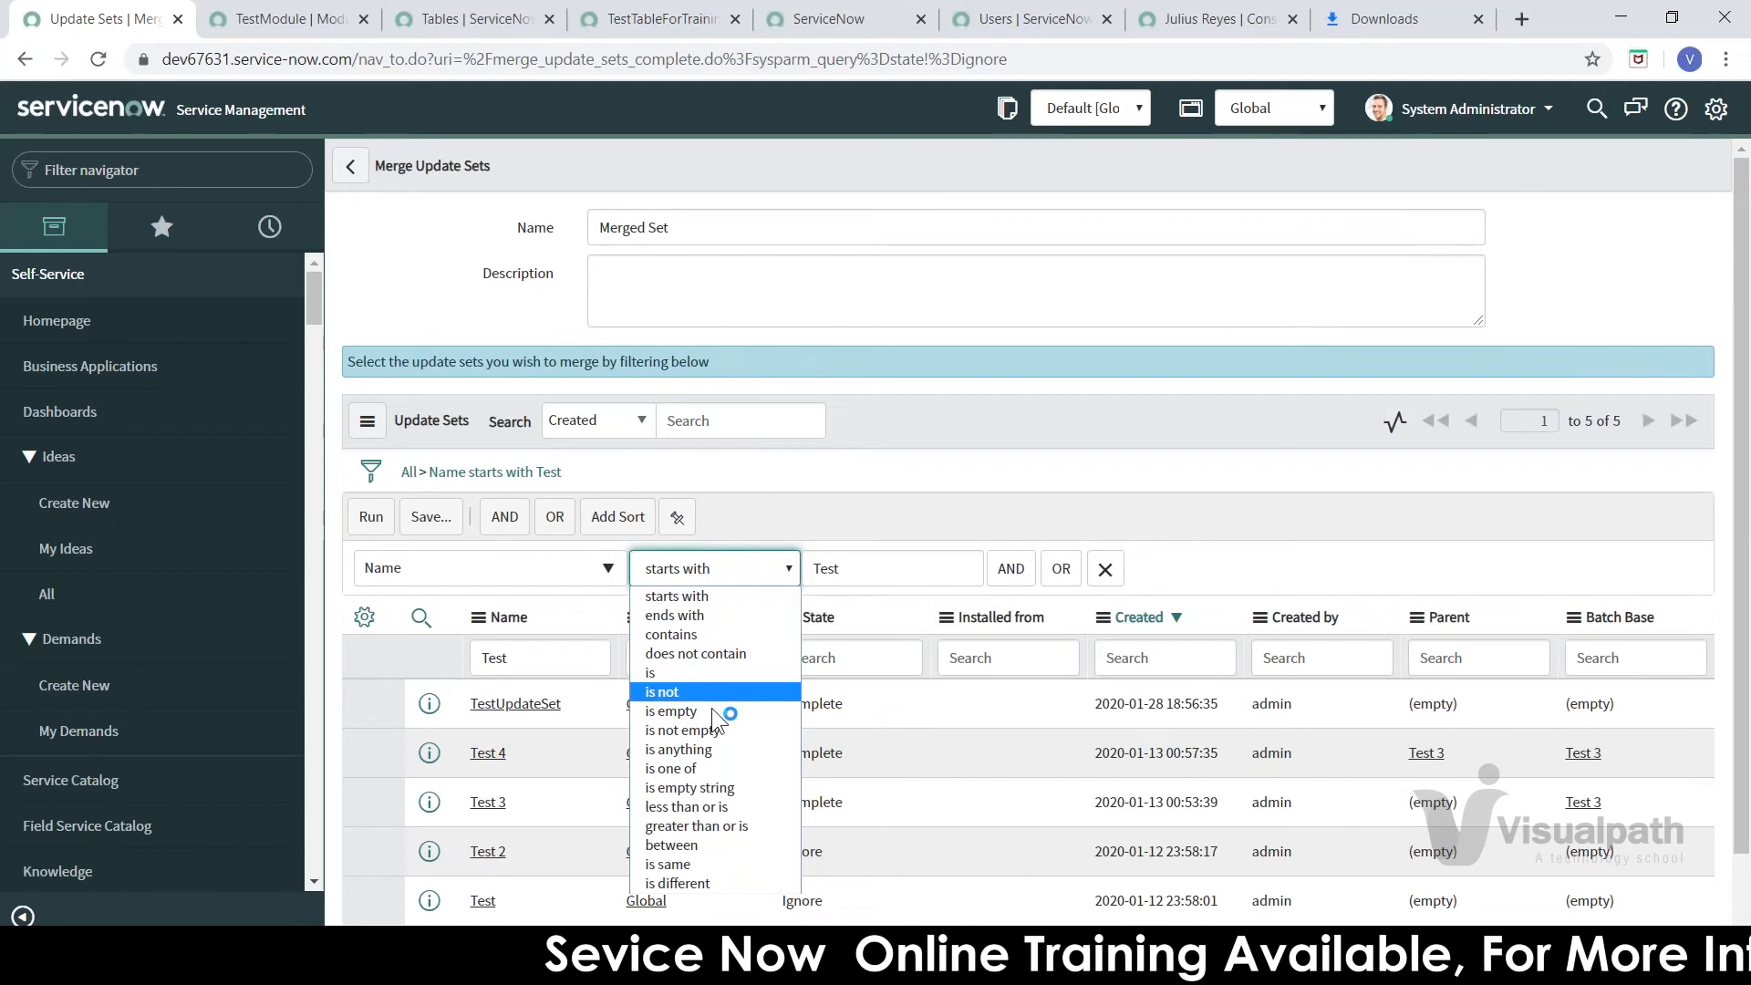
pyautogui.click(720, 634)
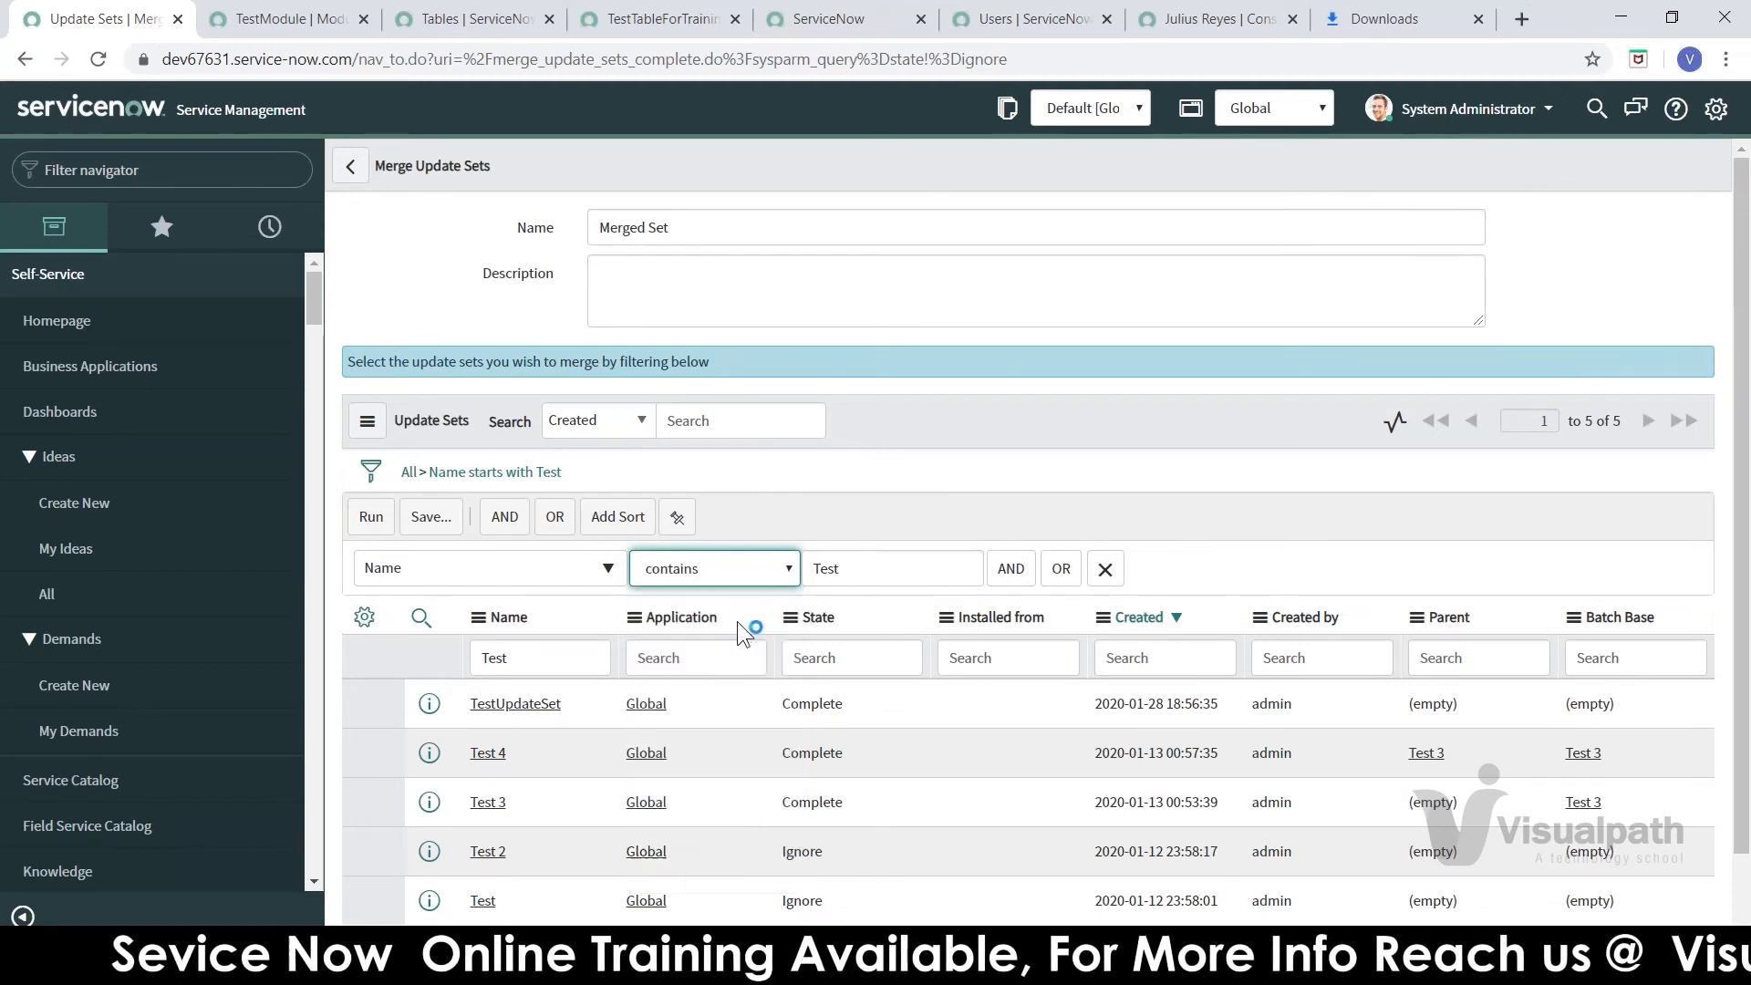
pyautogui.click(833, 570)
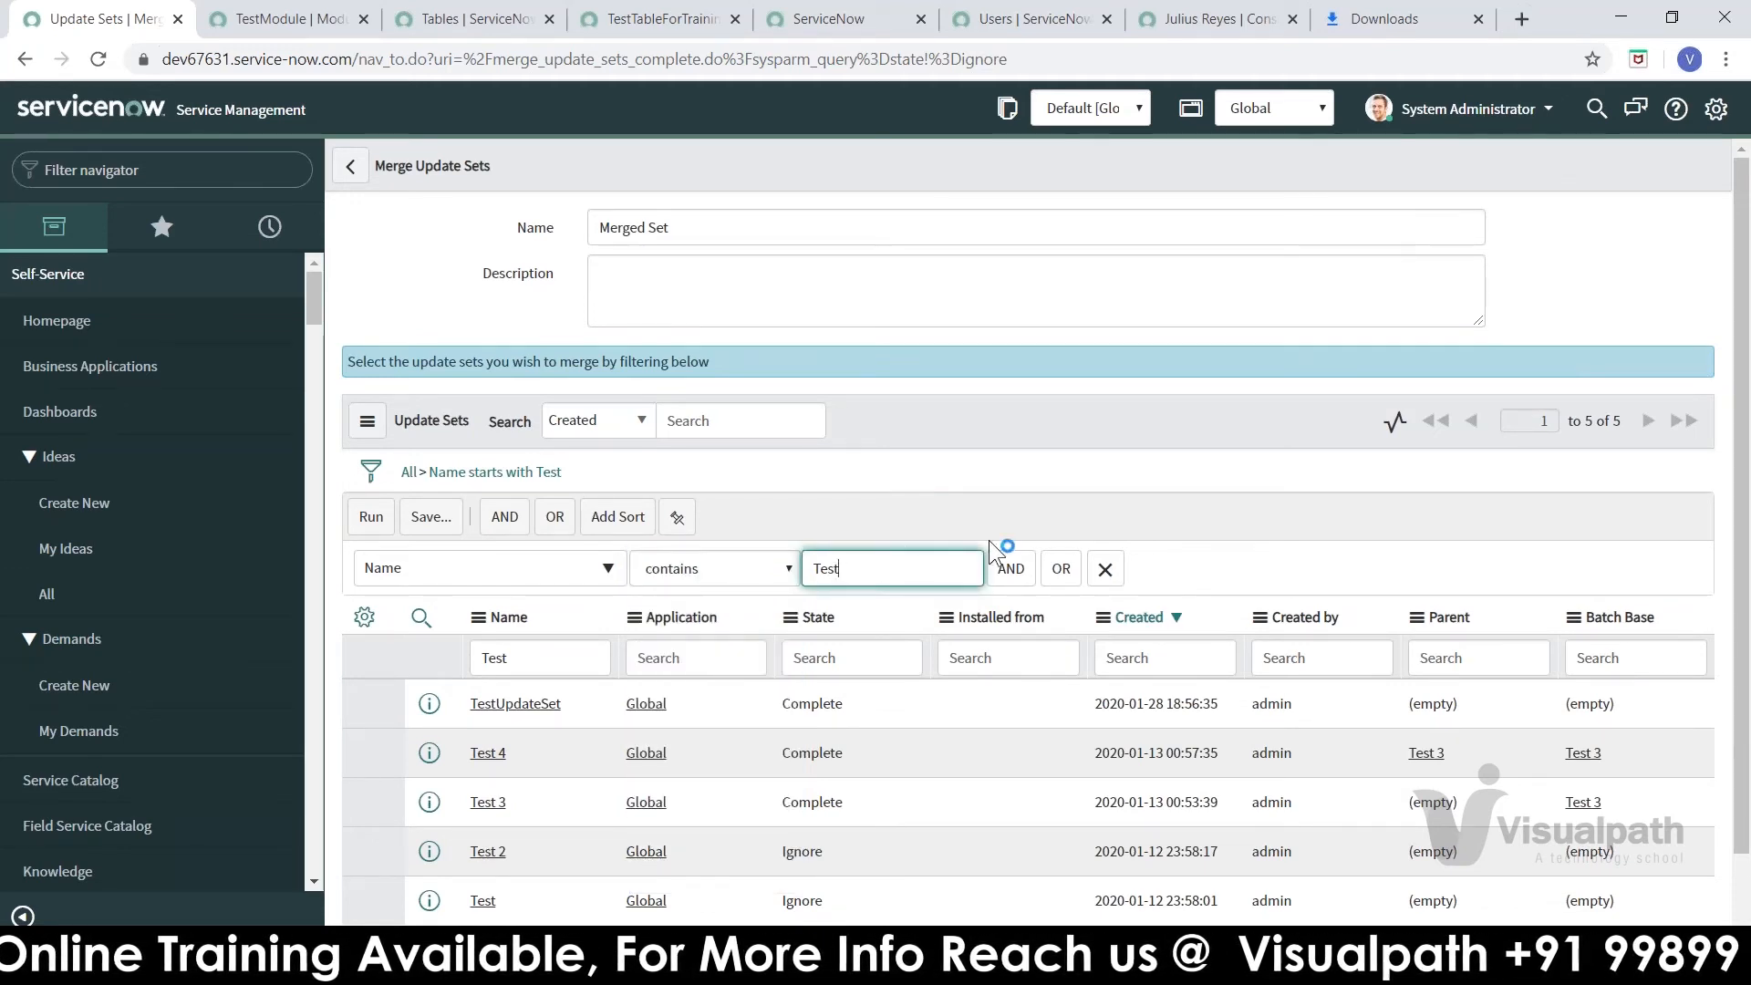
pyautogui.write('3')
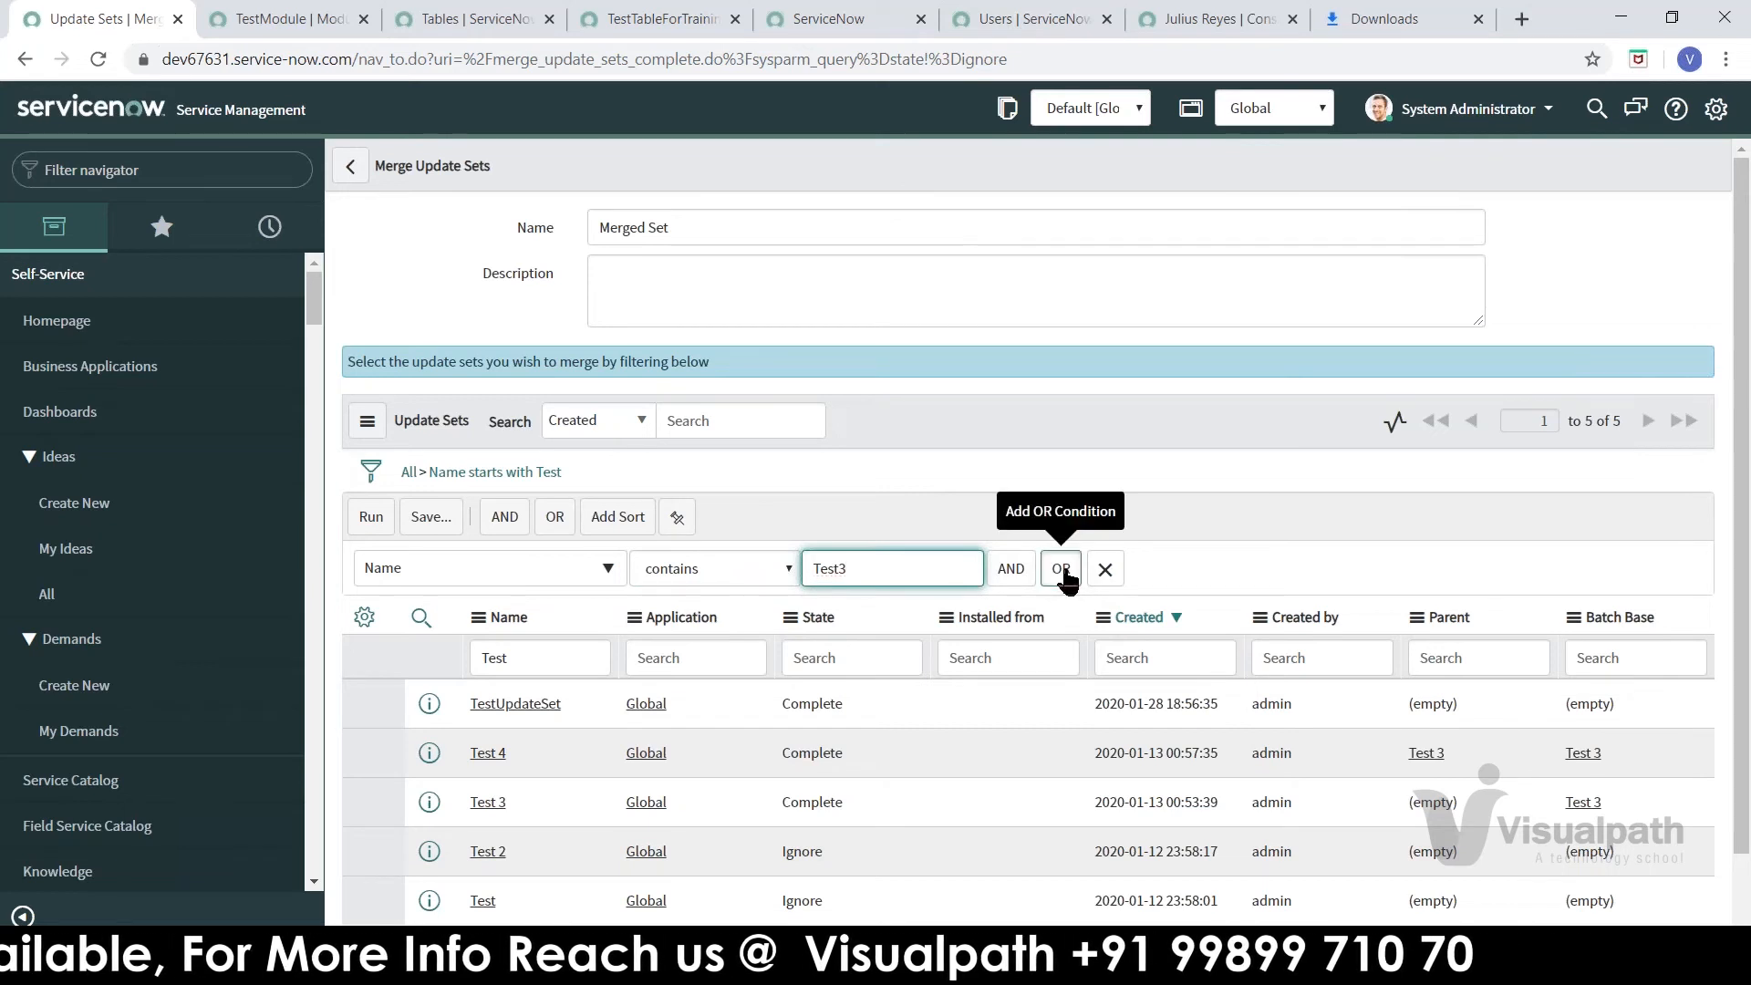
pyautogui.click(1061, 569)
pyautogui.click(854, 611)
pyautogui.write('Test')
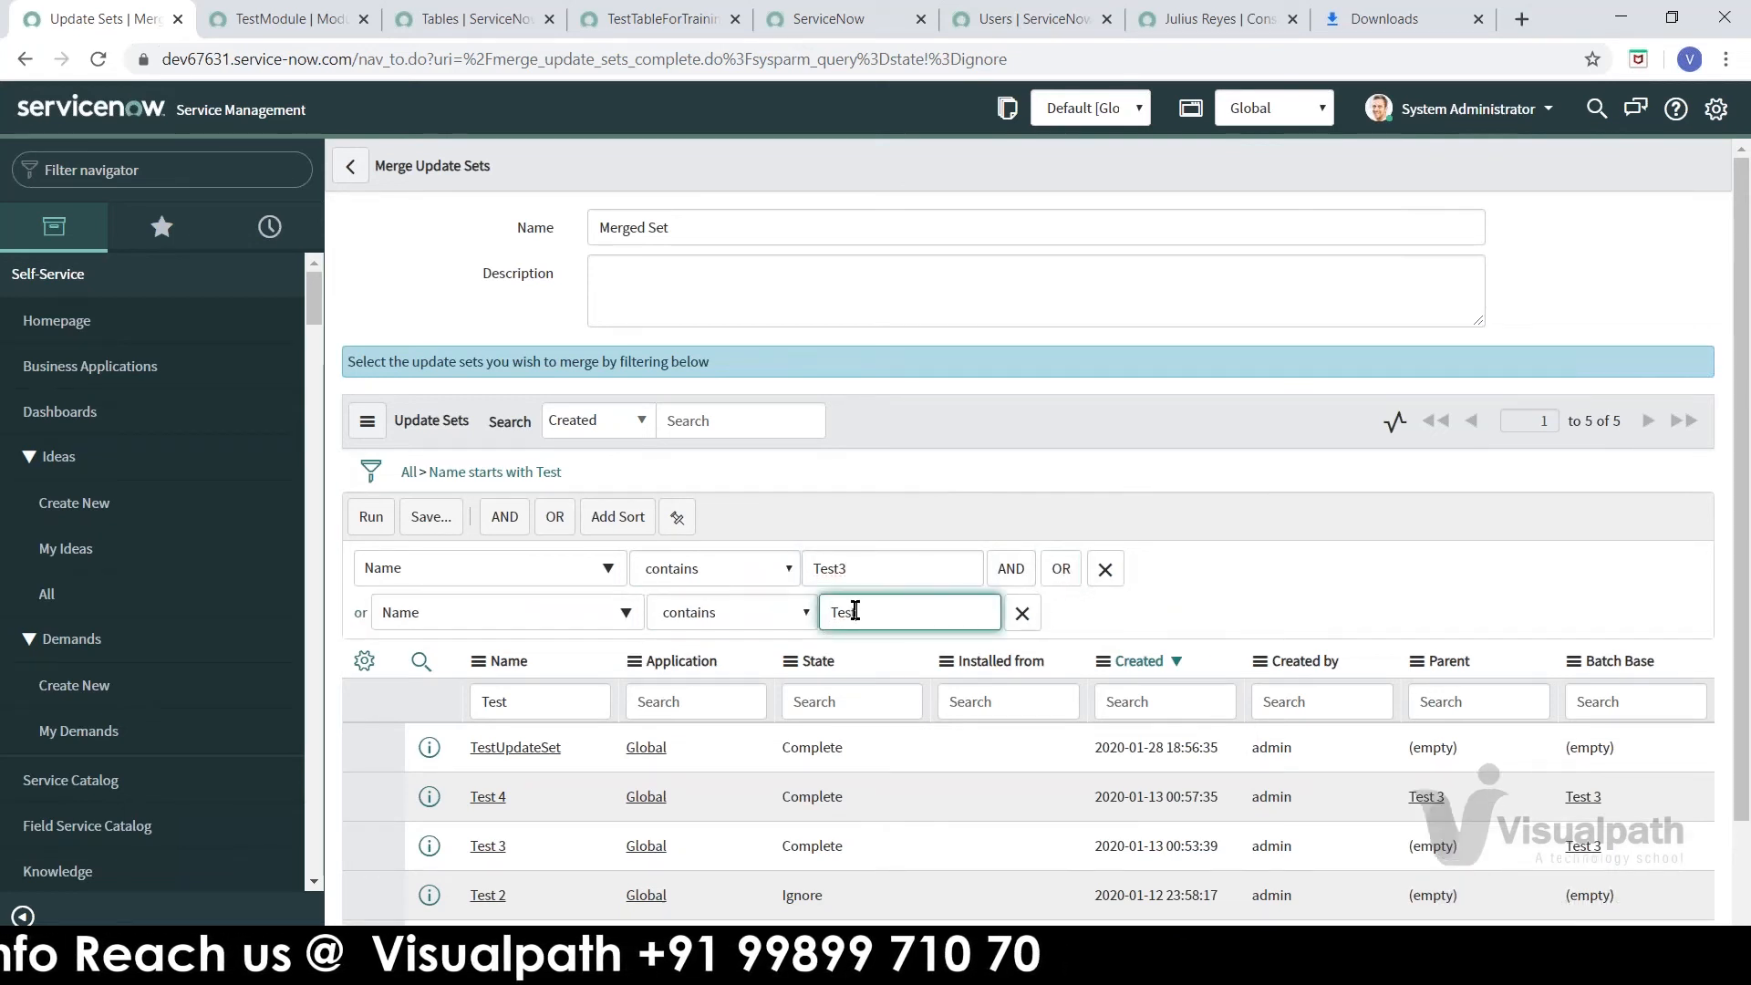
pyautogui.write('4')
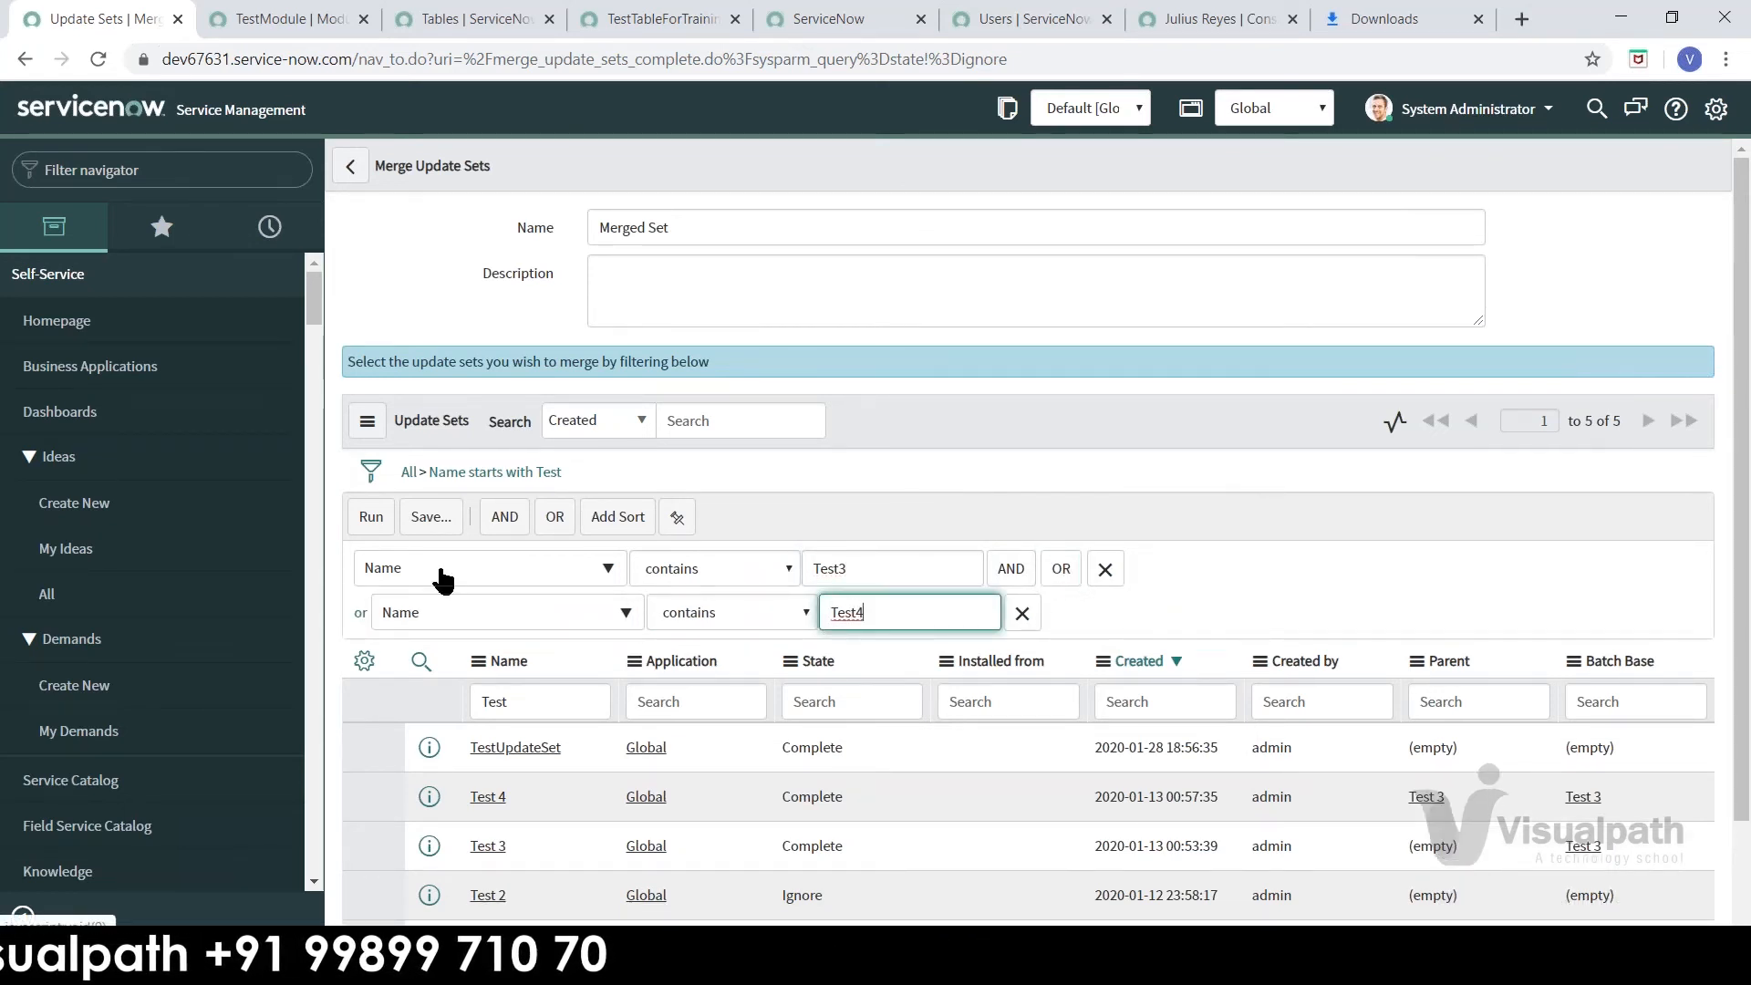
pyautogui.click(371, 522)
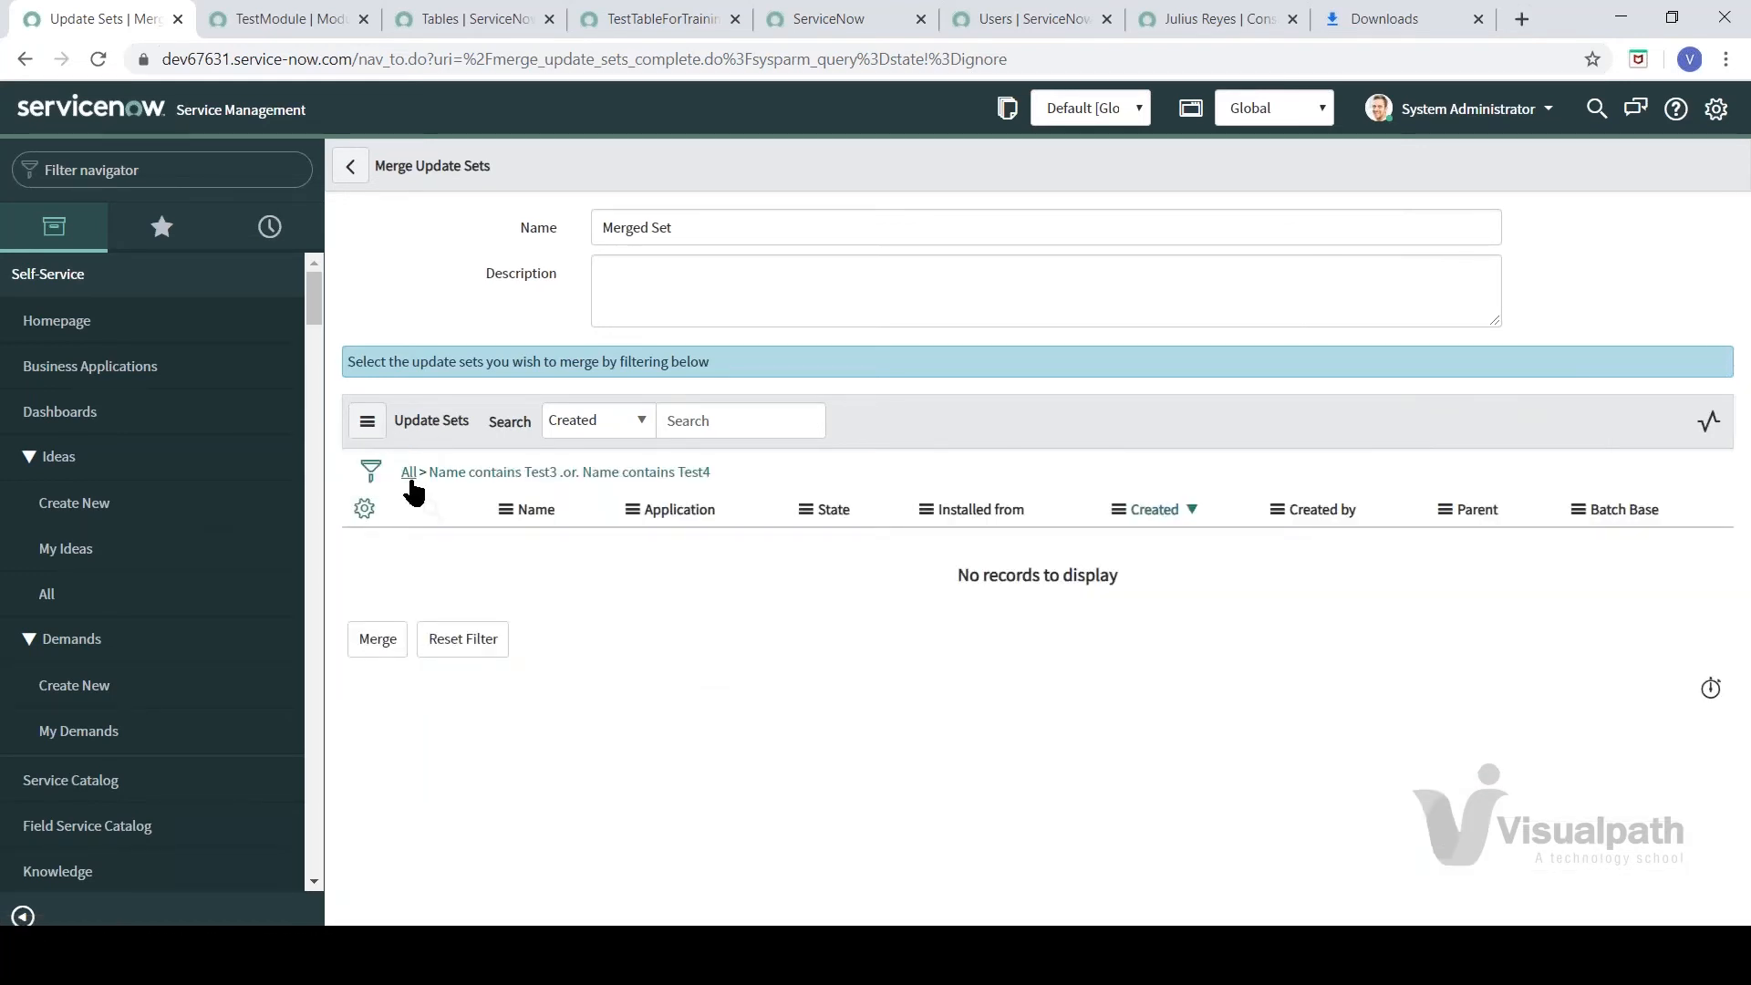
# - Change the operator of both the Test3 and Test4 name conditions from contains to "is" and rerun the filter
pyautogui.click(371, 475)
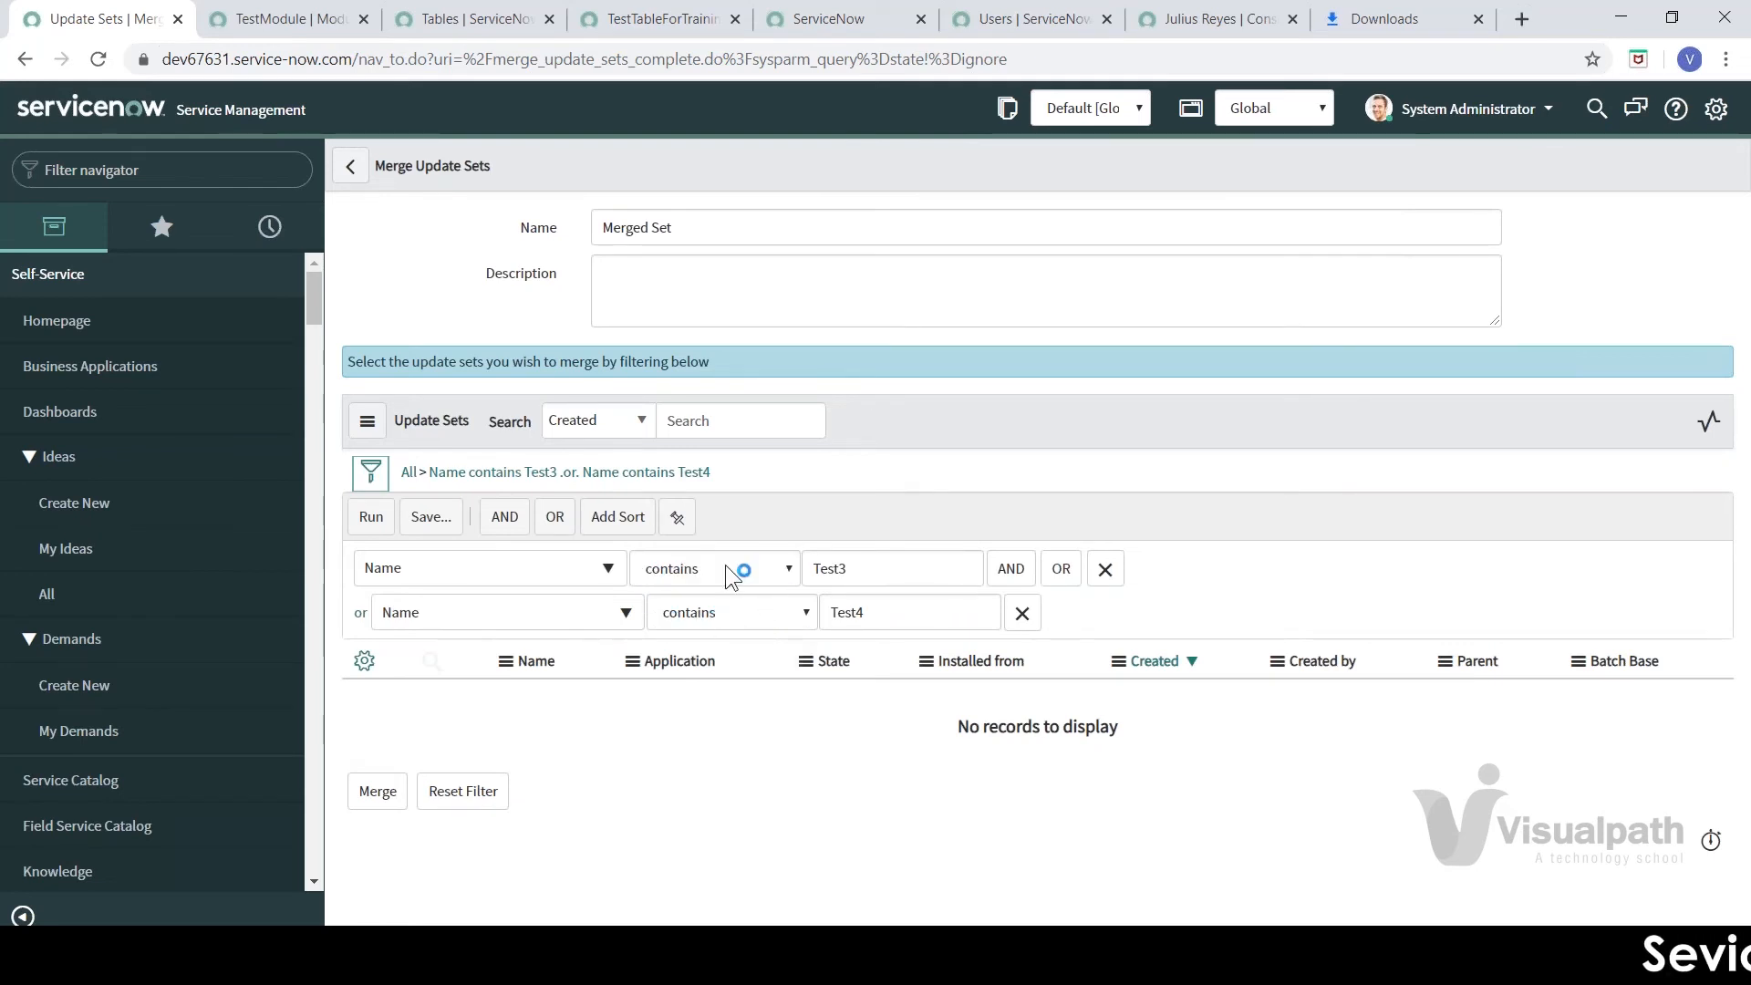
pyautogui.click(684, 575)
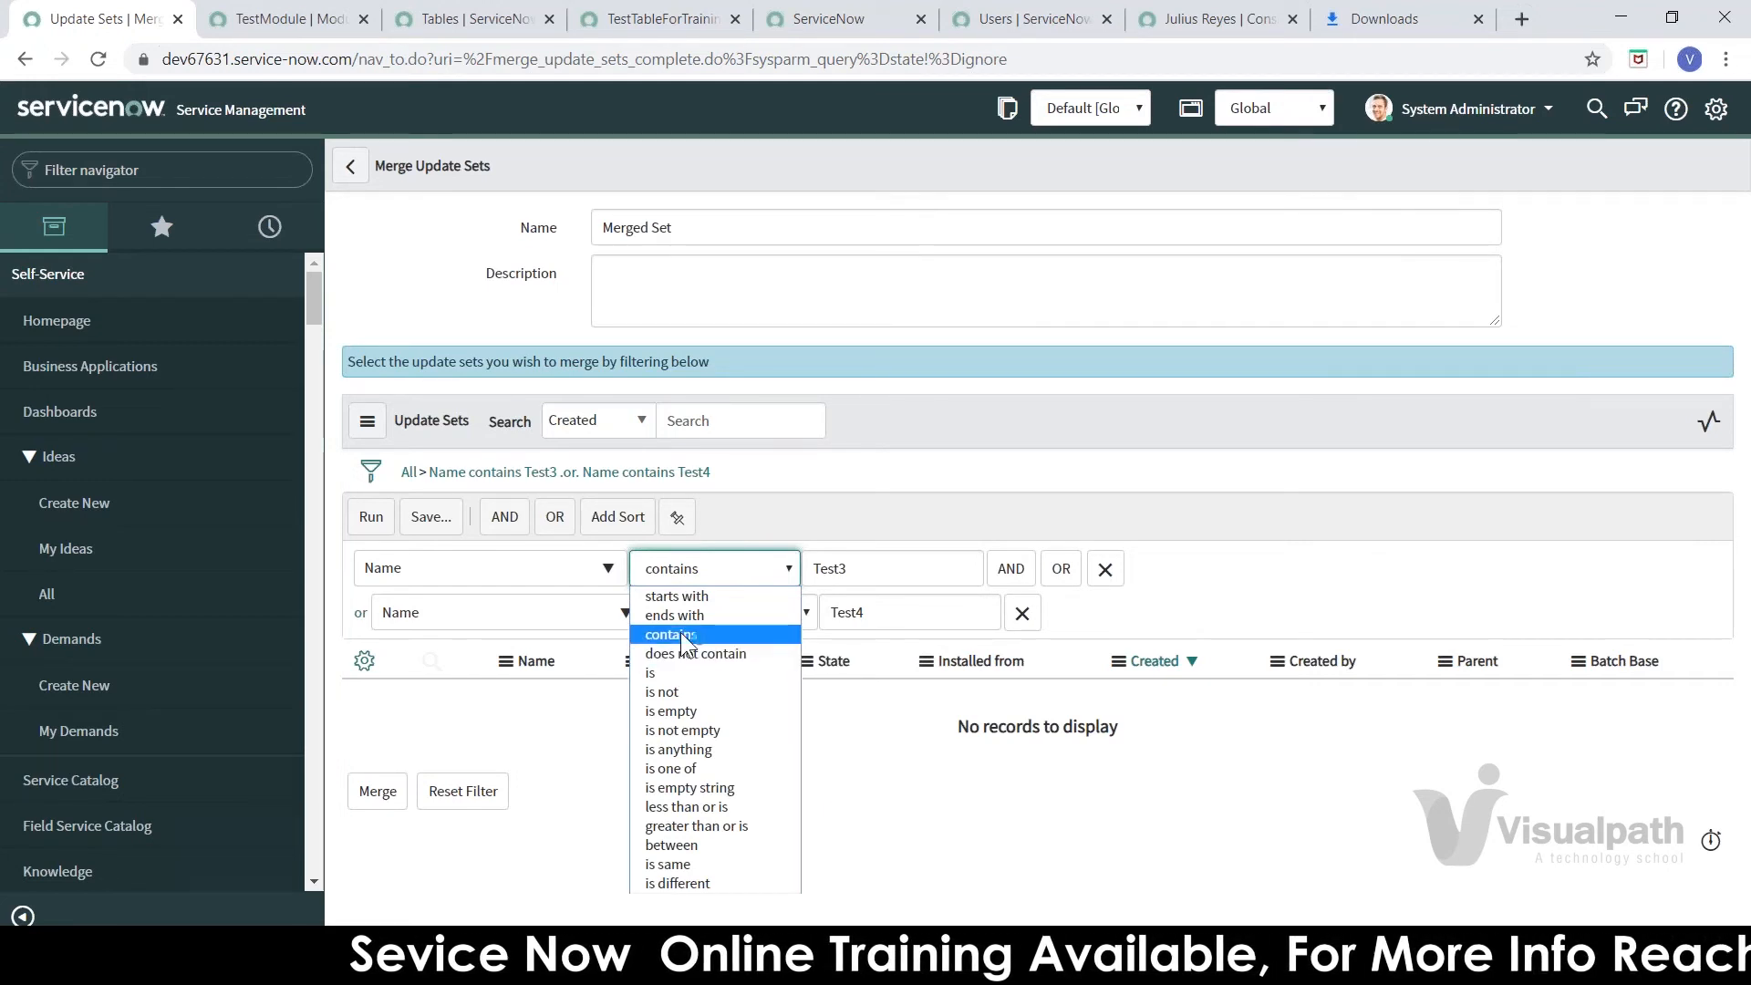
pyautogui.click(676, 672)
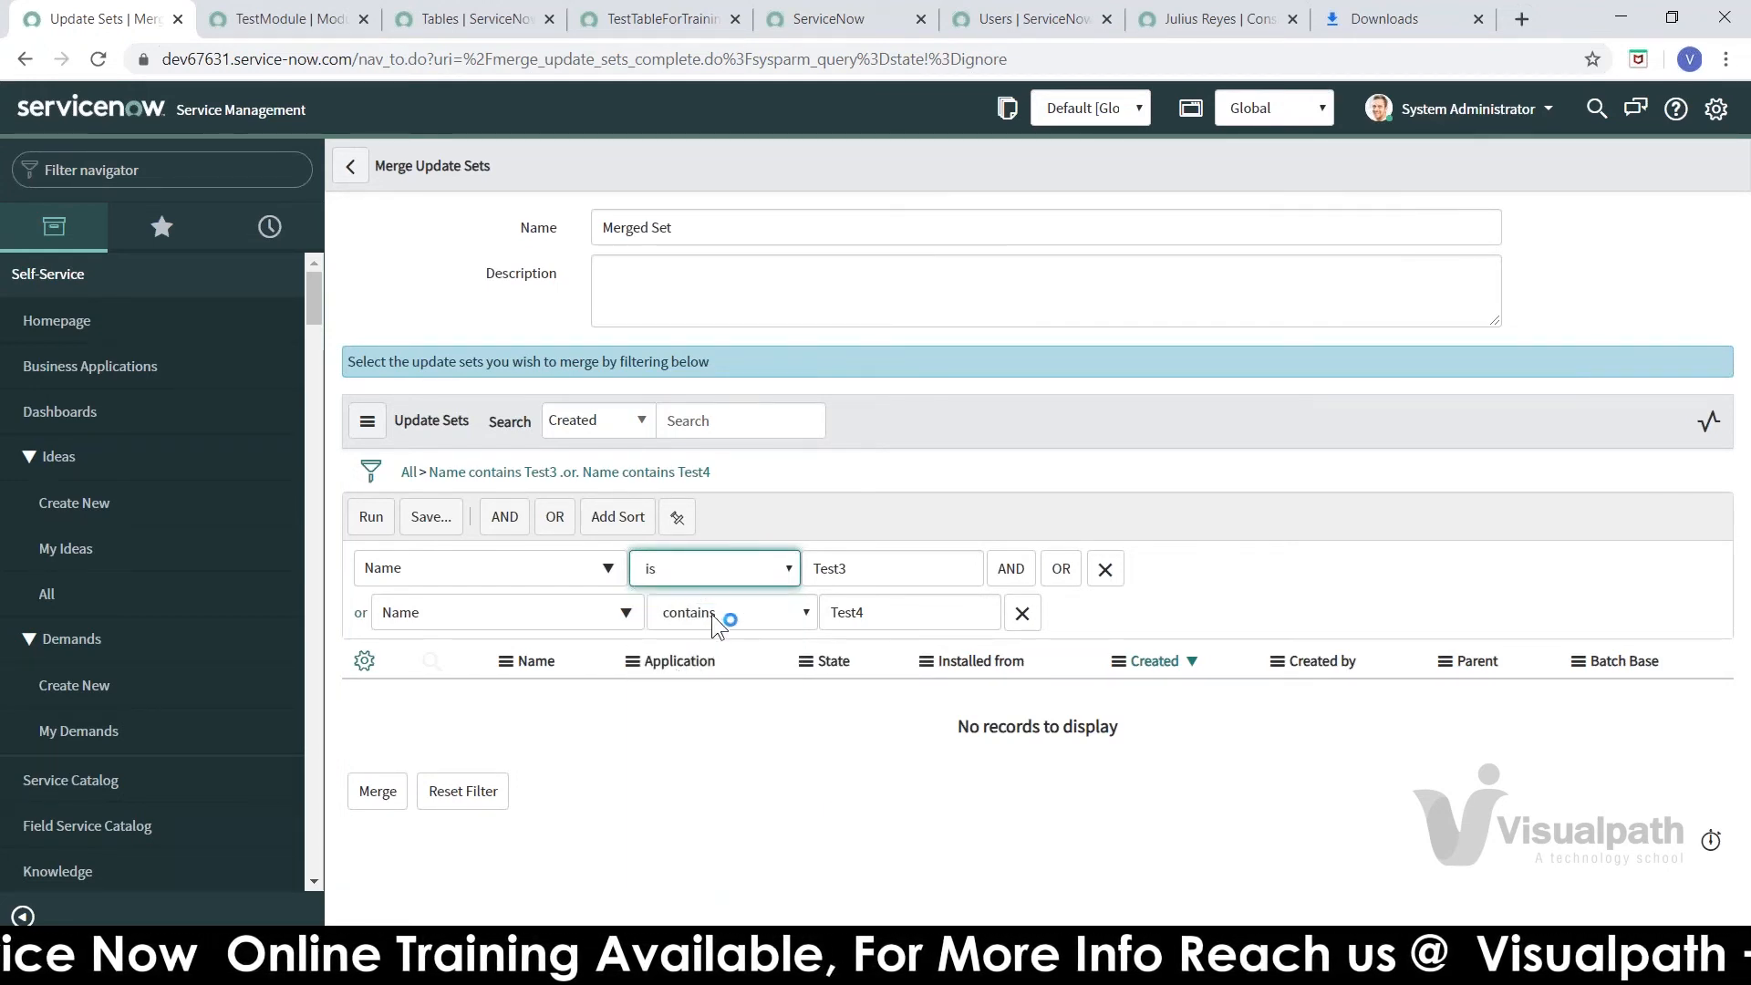
pyautogui.click(711, 612)
pyautogui.click(699, 715)
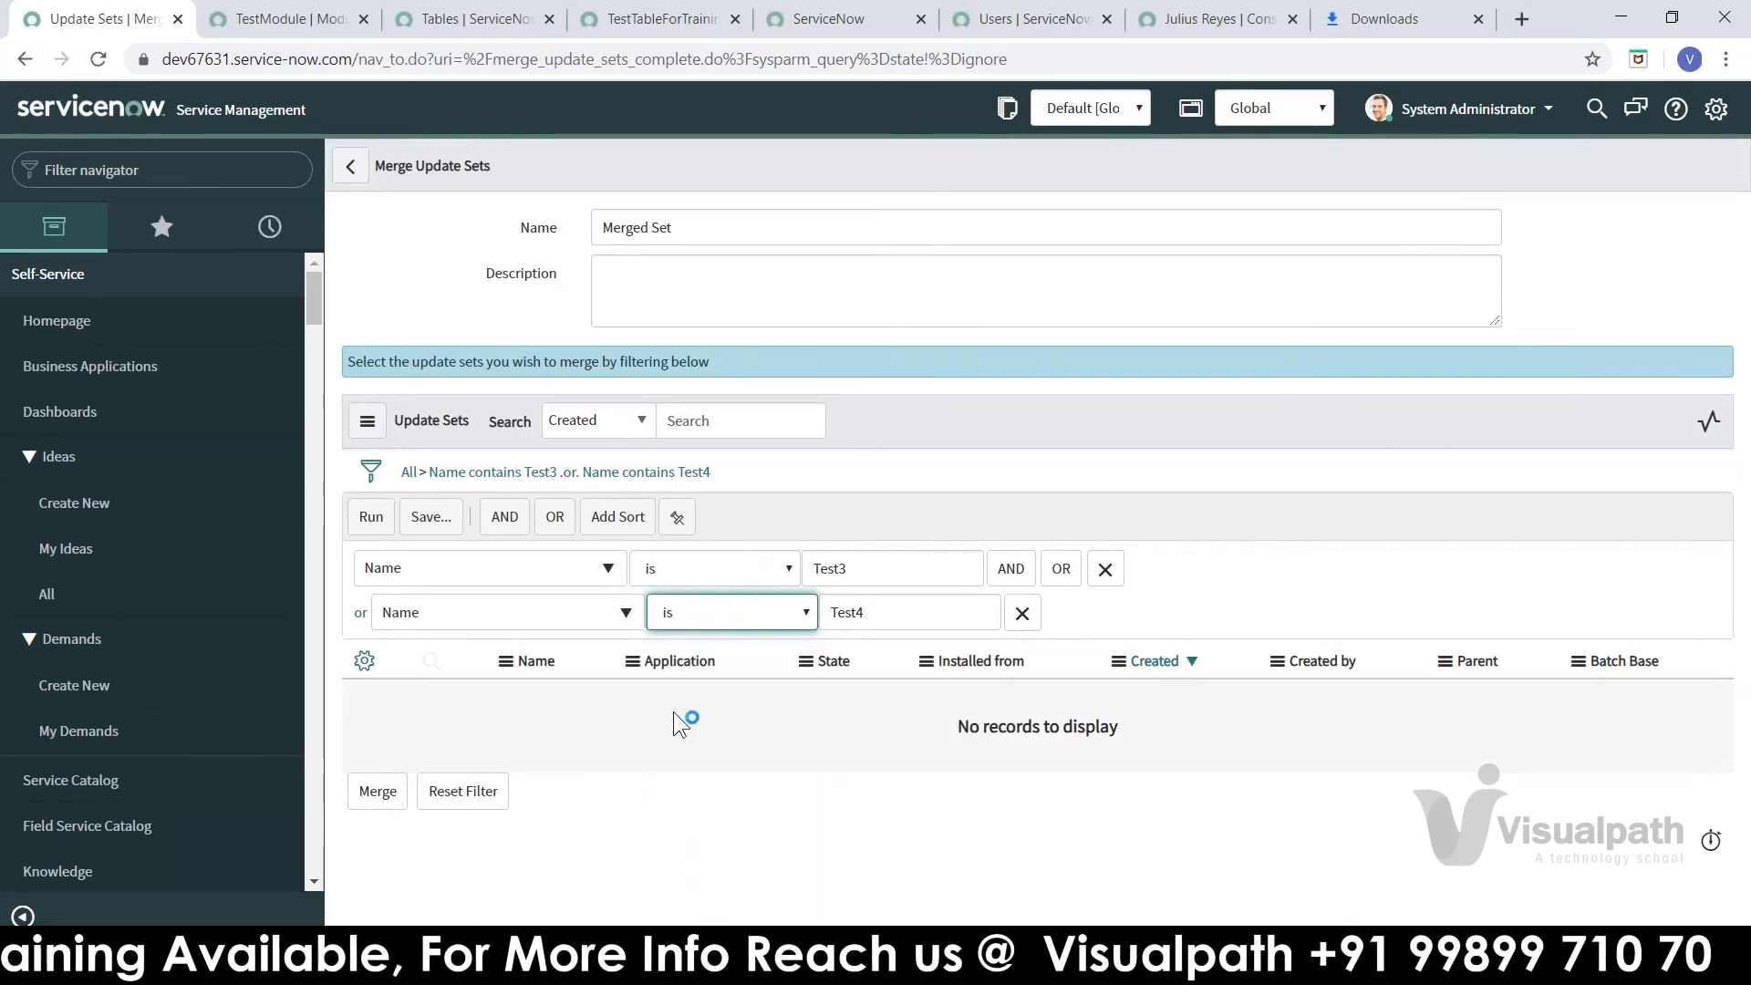
pyautogui.click(368, 518)
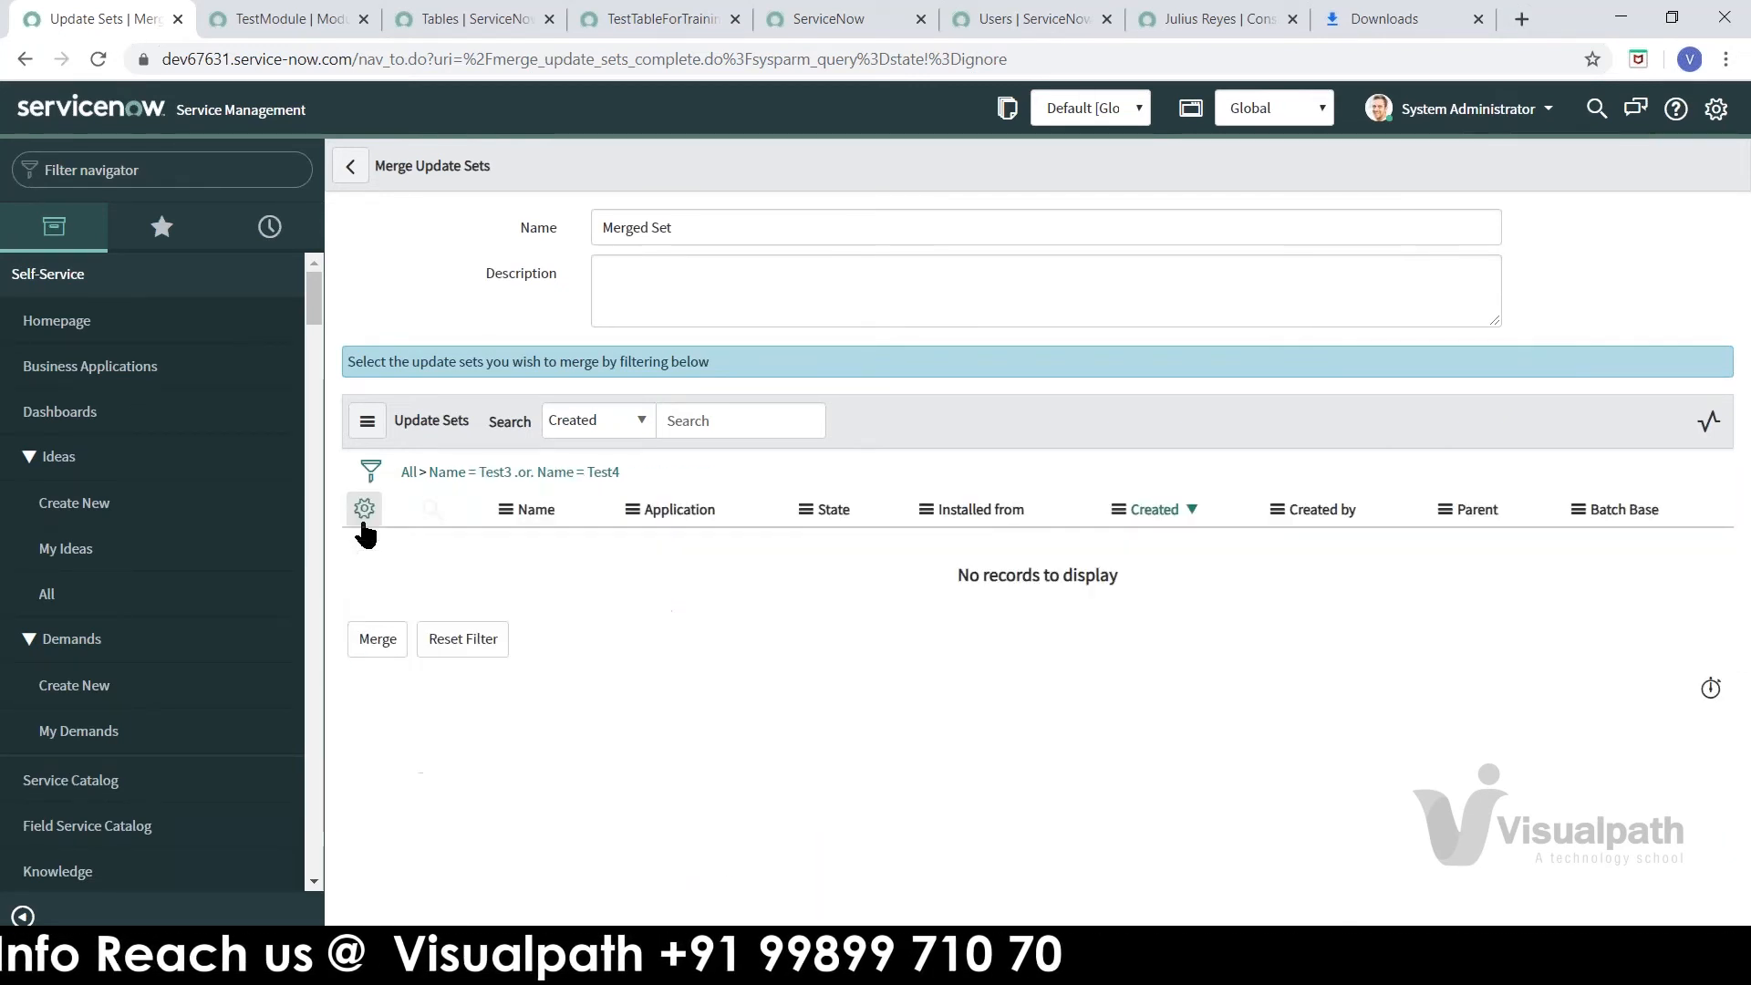
# - Remove all filter conditions and search the Name column for Test3
pyautogui.click(408, 471)
pyautogui.click(561, 547)
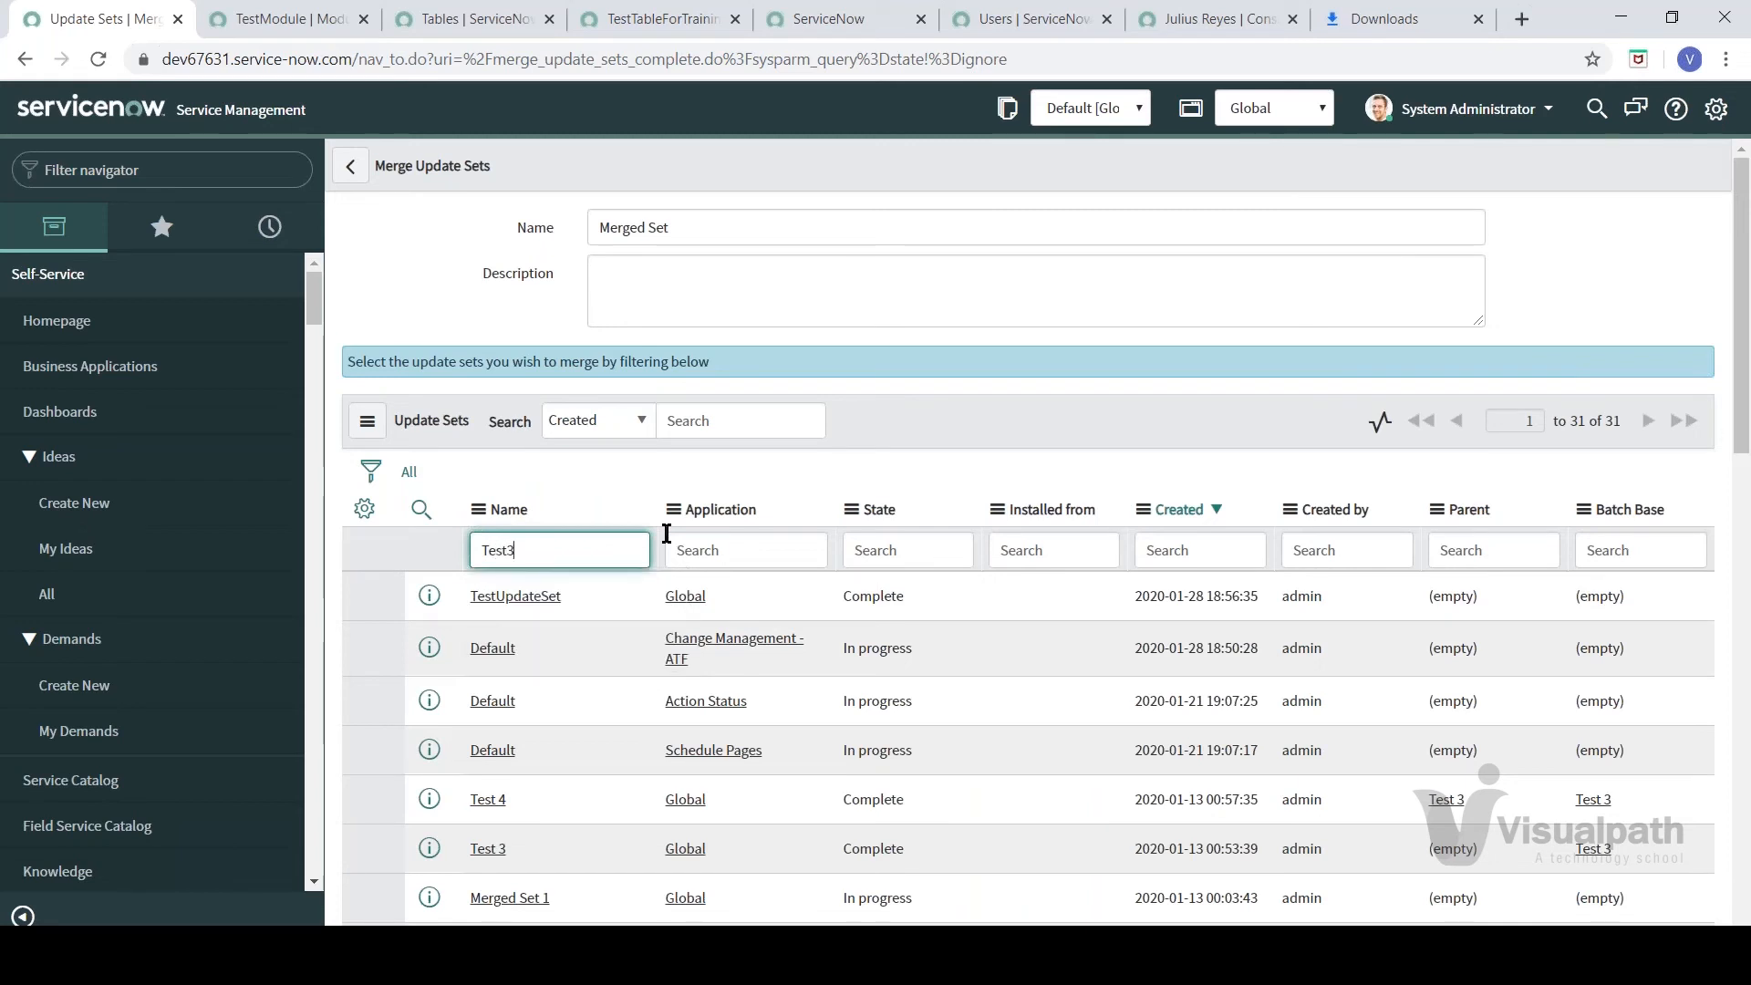
pyautogui.press('Return')
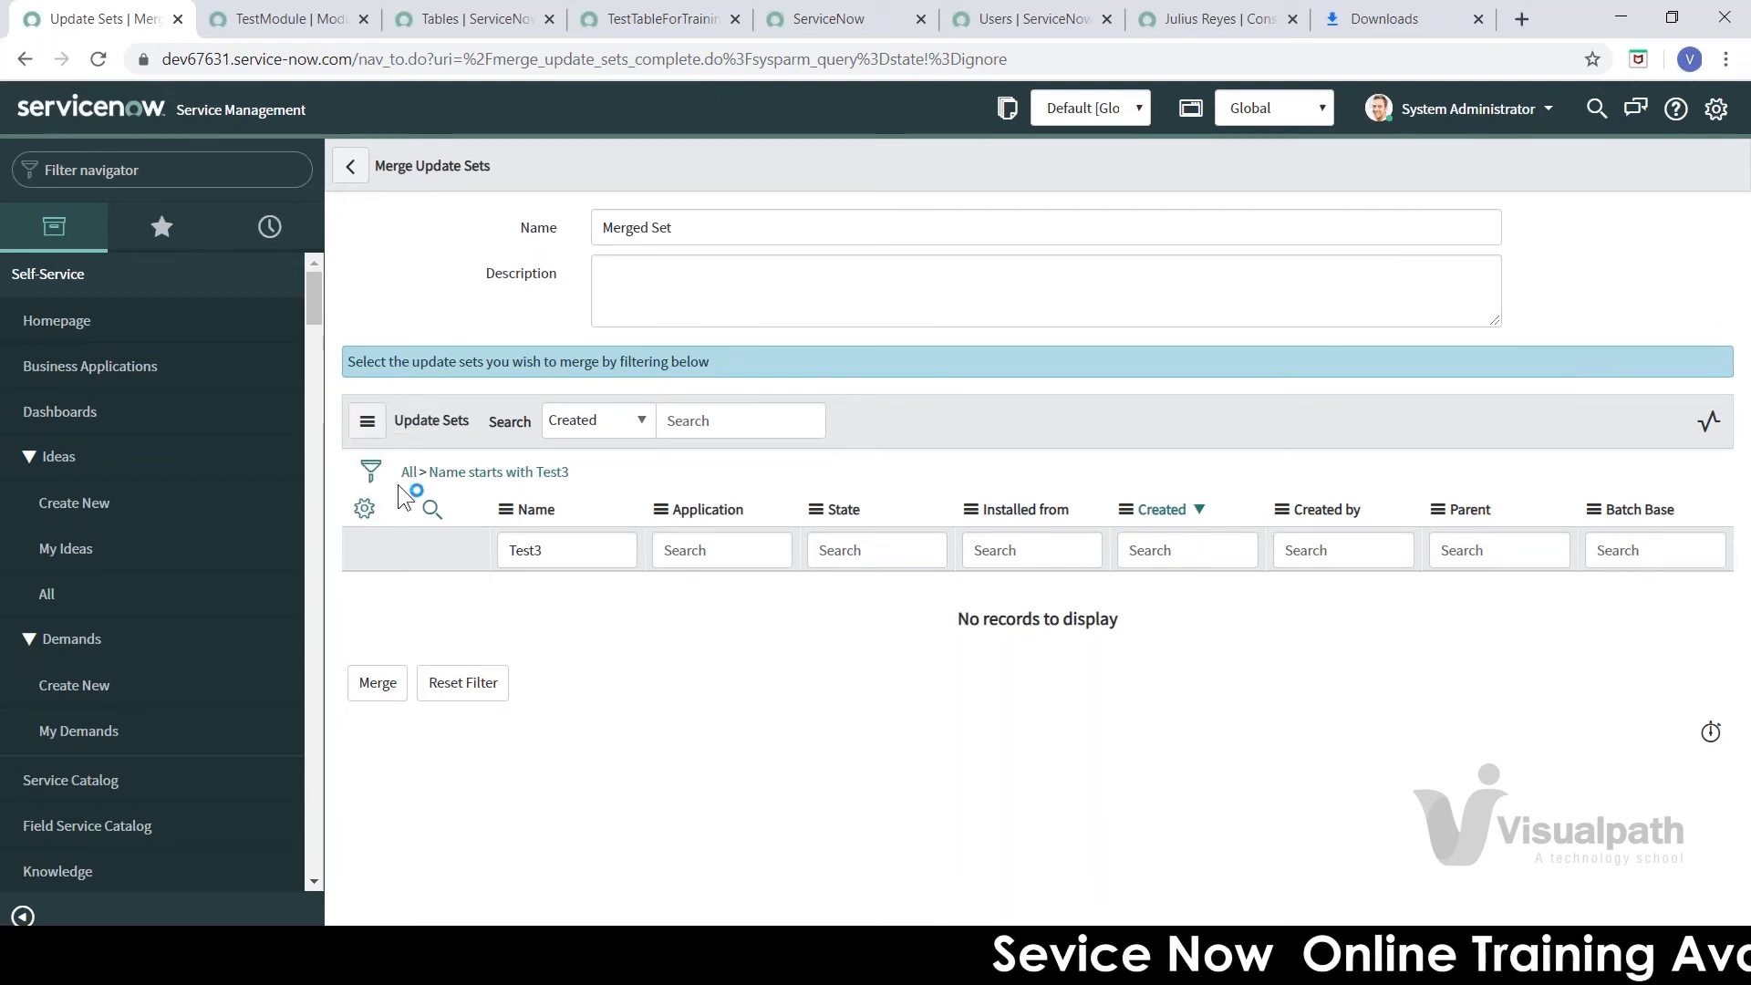
# - Clear the Test3 search from the Name column to list all update sets
pyautogui.click(570, 559)
pyautogui.press('BackSpace')
pyautogui.press('BackSpace')
pyautogui.press('BackSpace')
pyautogui.press('BackSpace')
pyautogui.press('BackSpace')
pyautogui.press('Return')
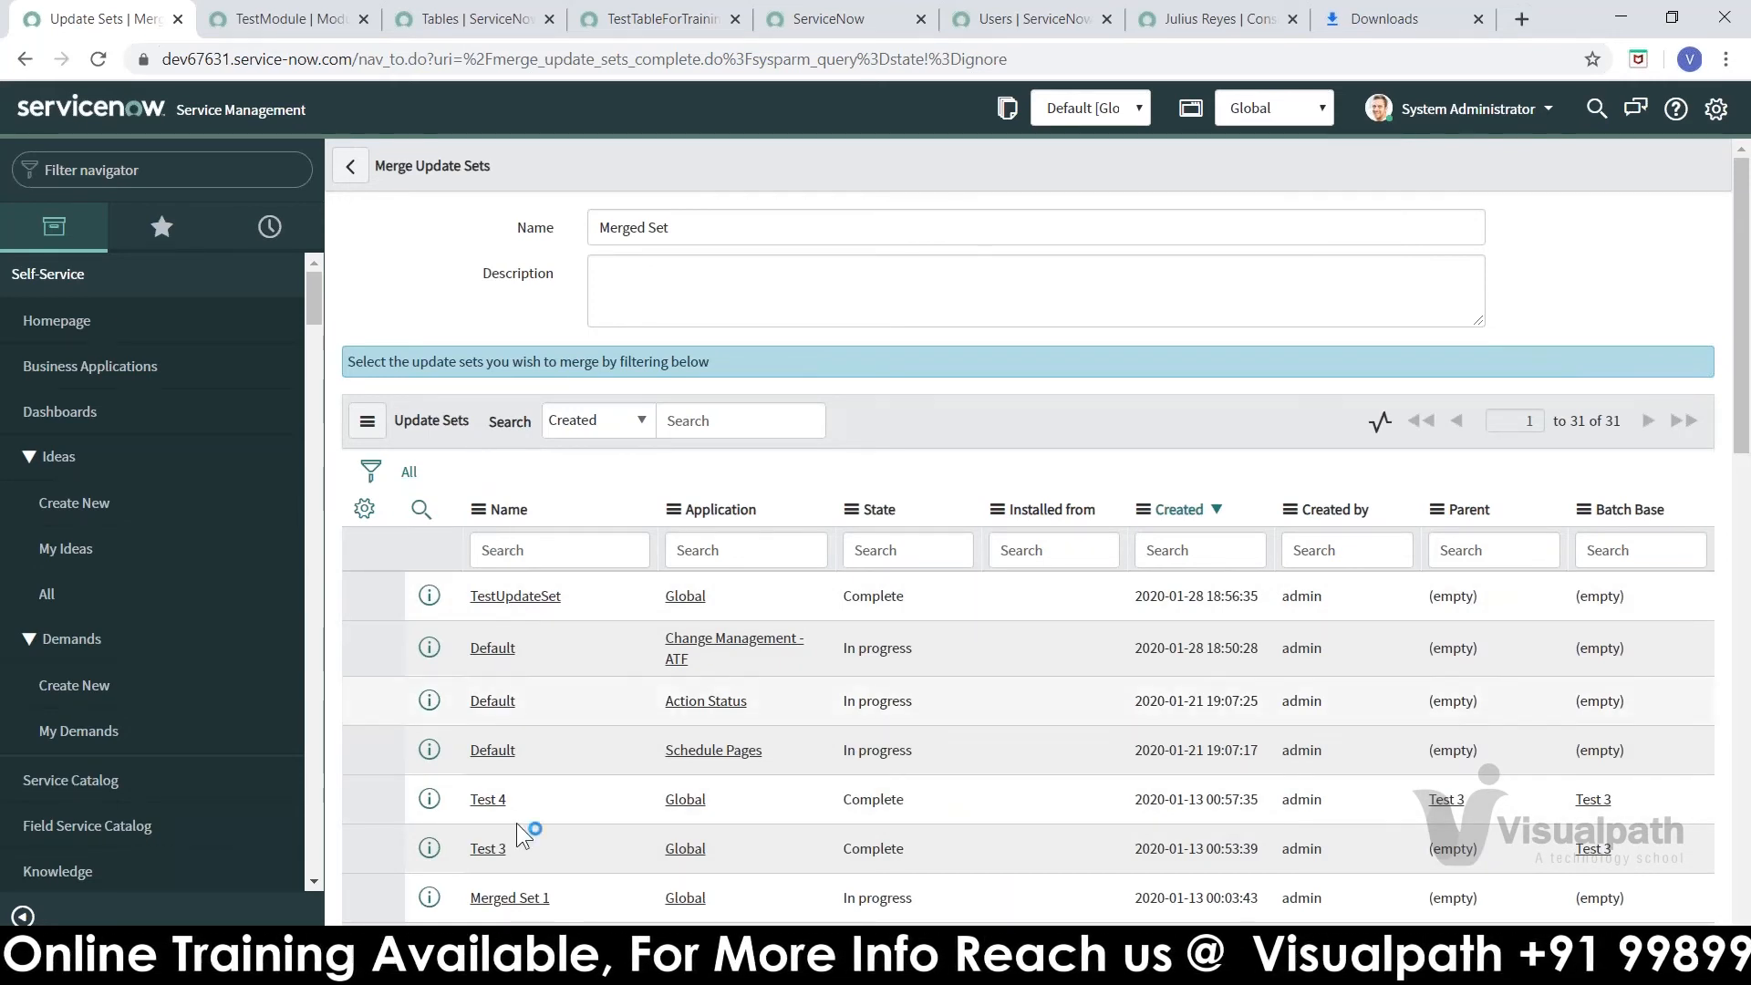
# - Build a filter condition for the update sets with Name is "Test 3", including the space
pyautogui.click(371, 484)
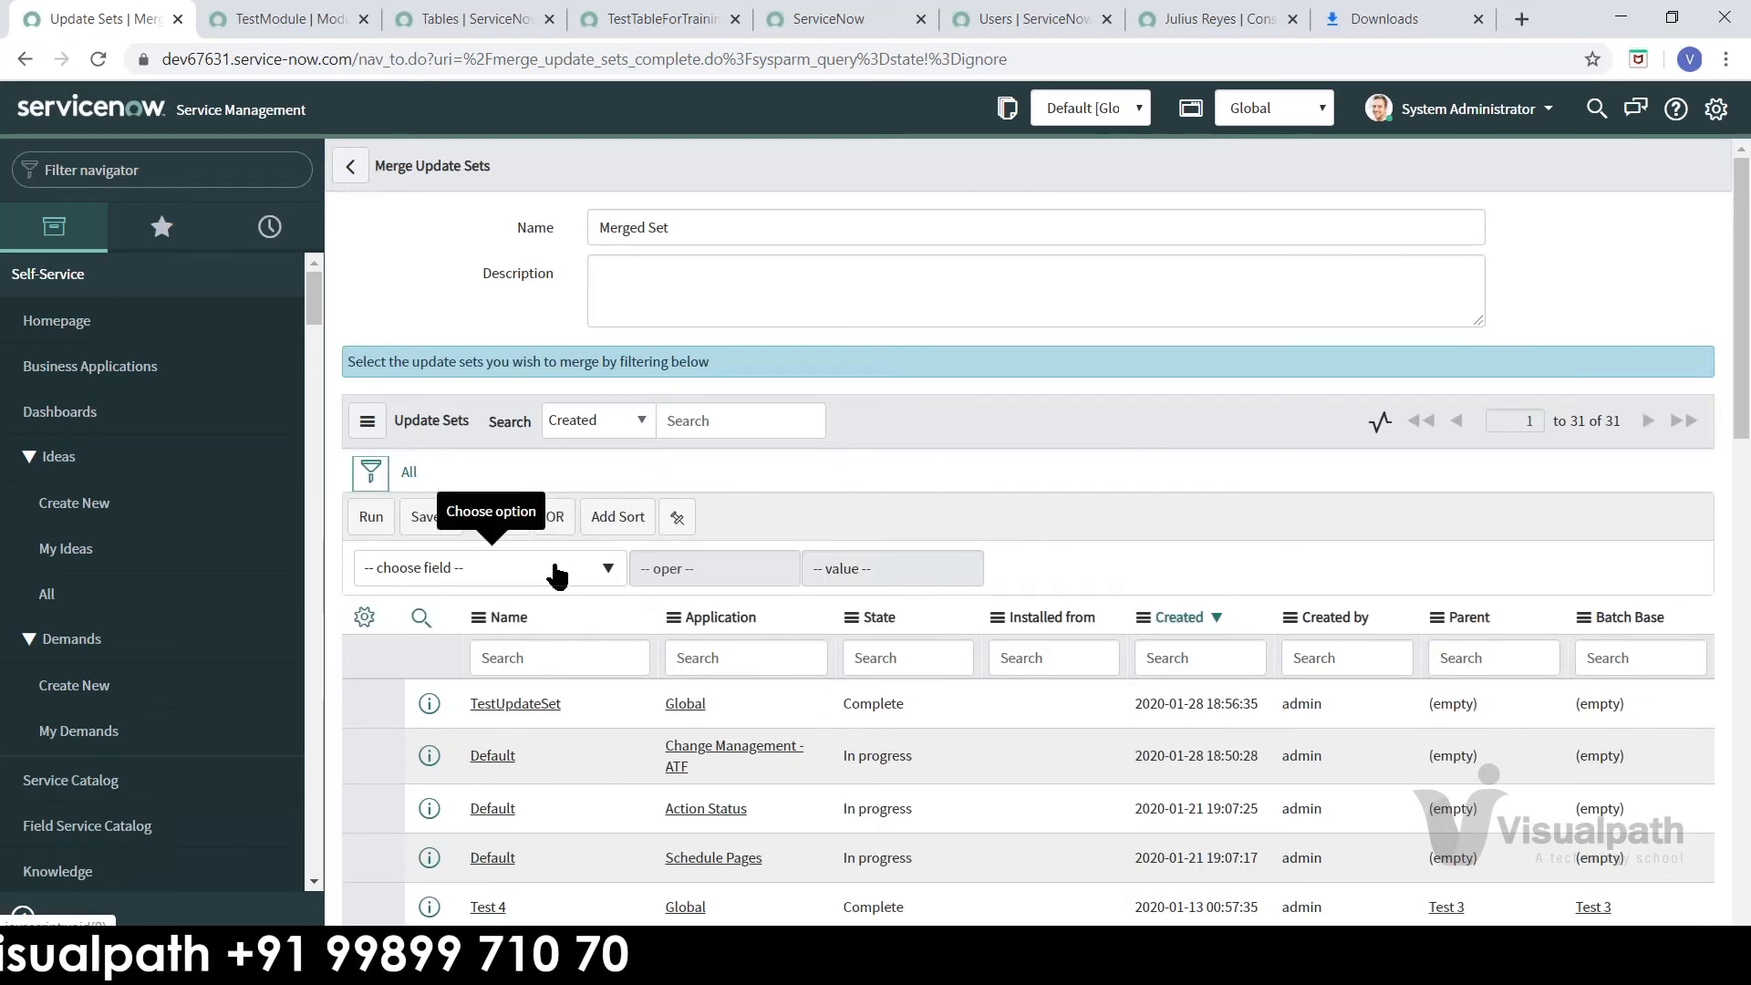
pyautogui.click(556, 572)
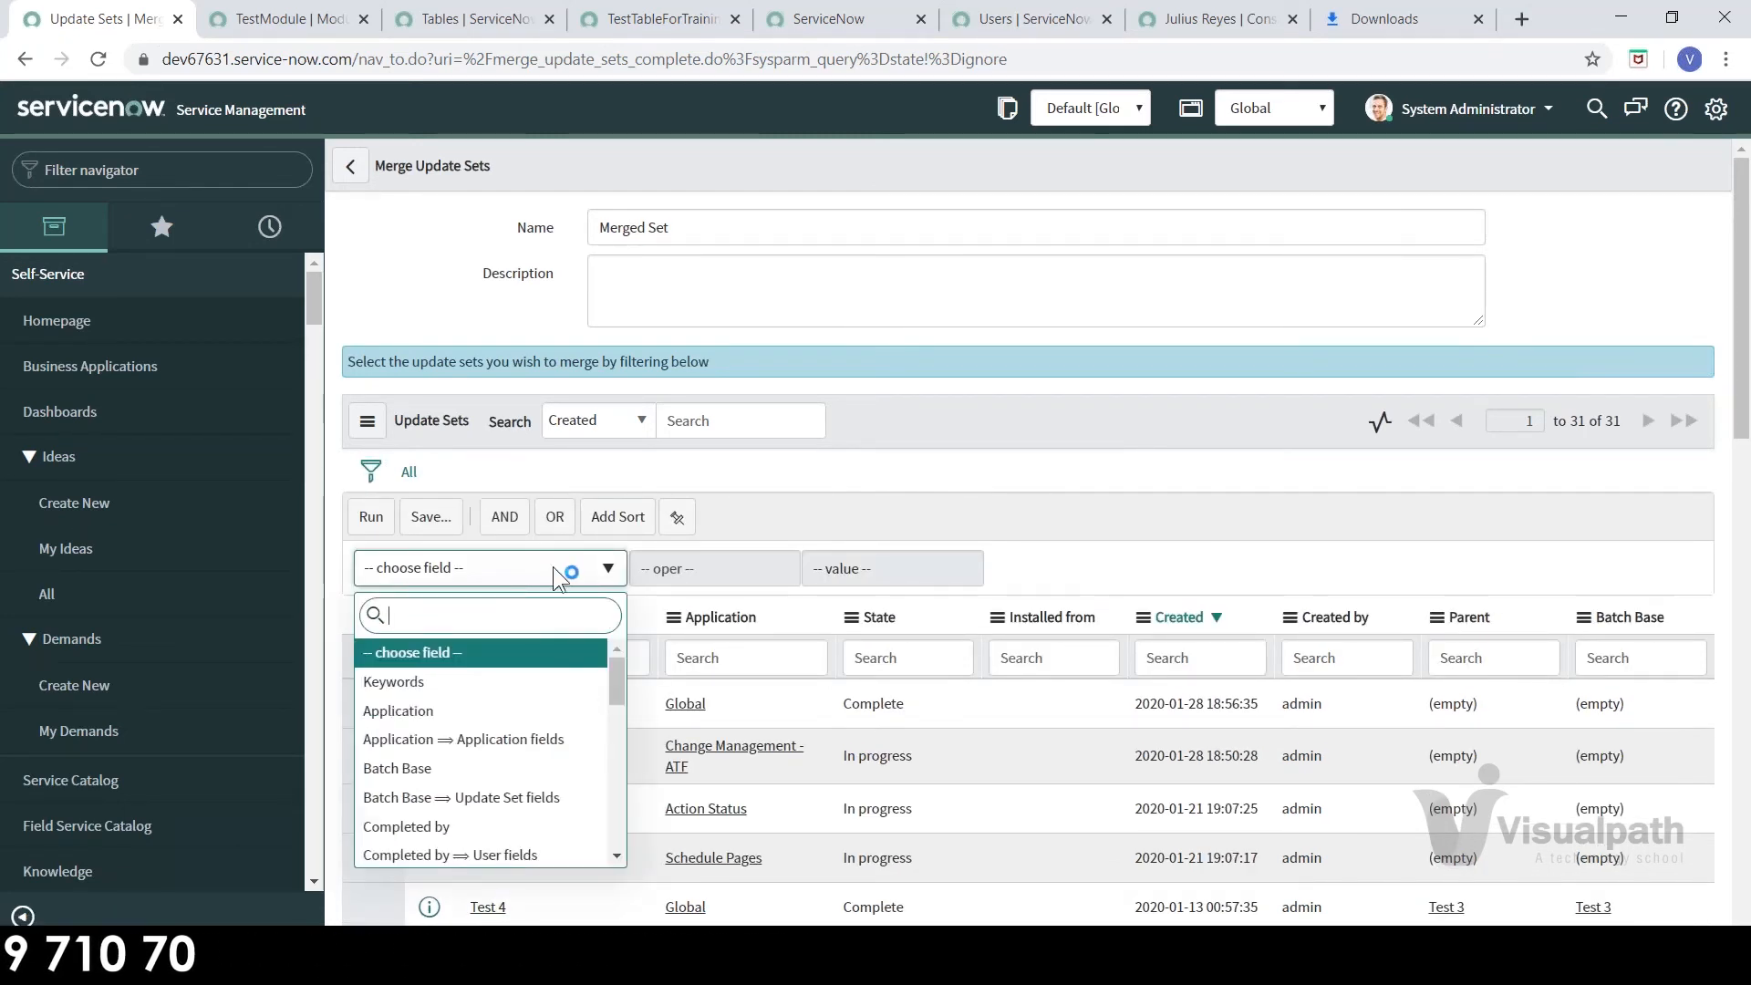
pyautogui.write('name')
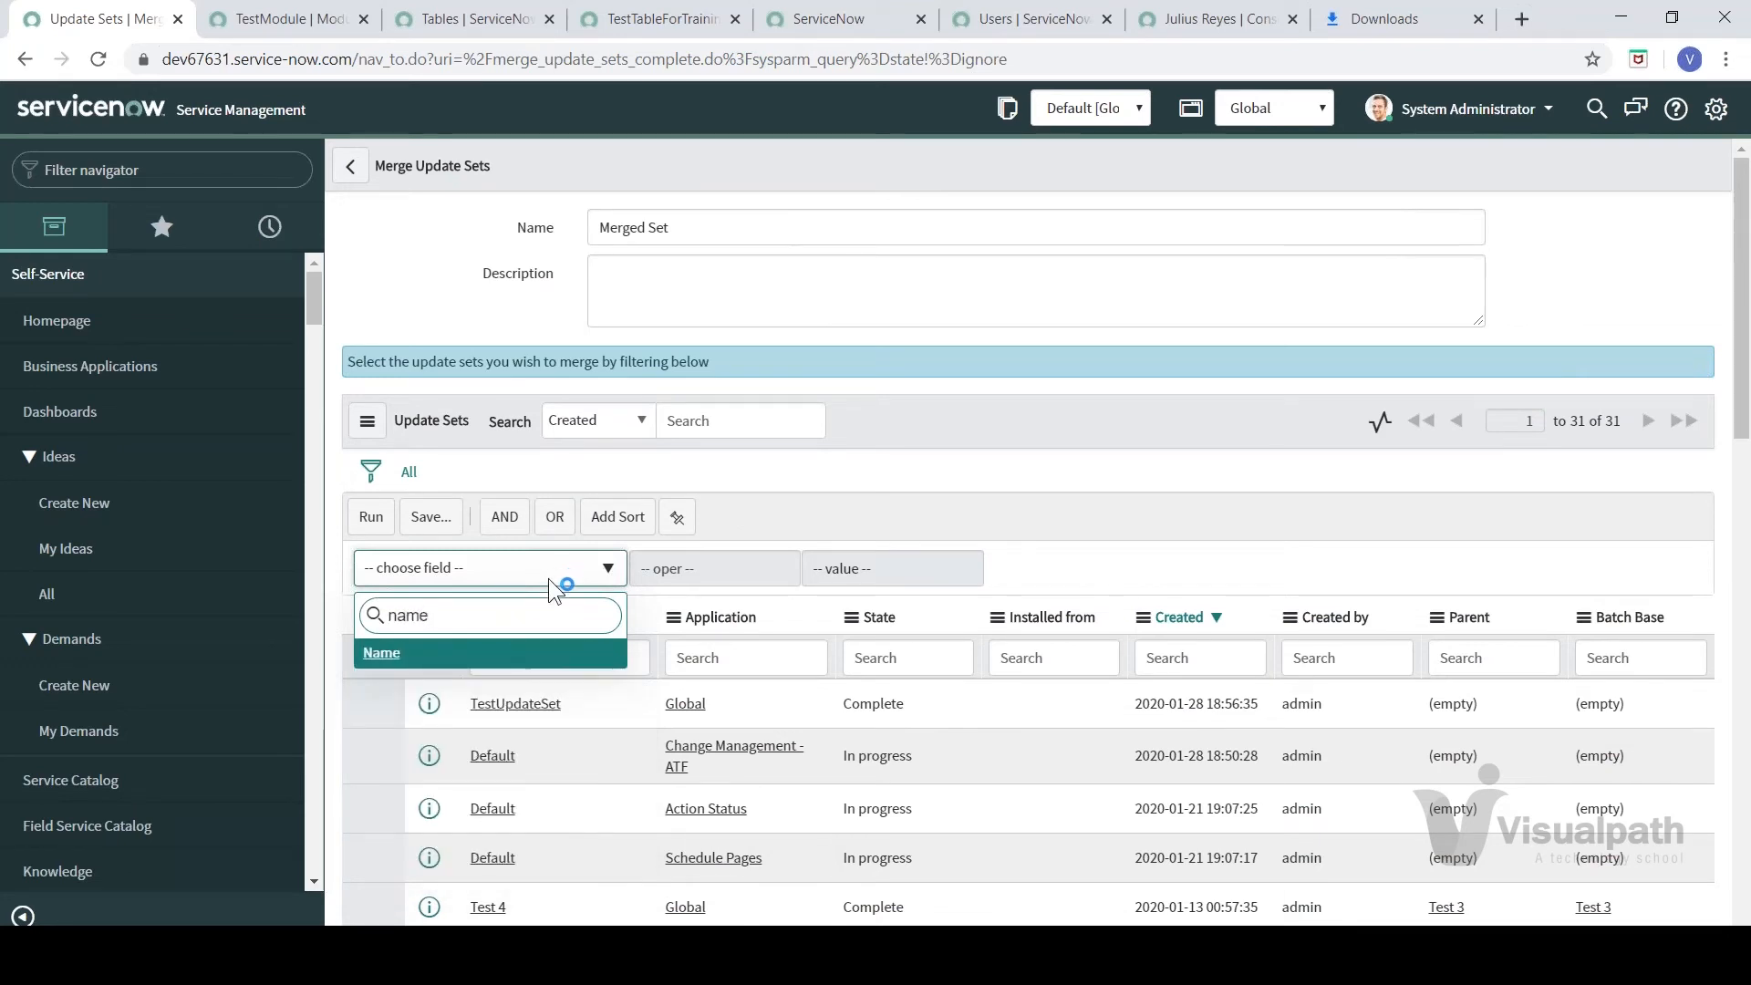
pyautogui.click(521, 660)
pyautogui.click(731, 572)
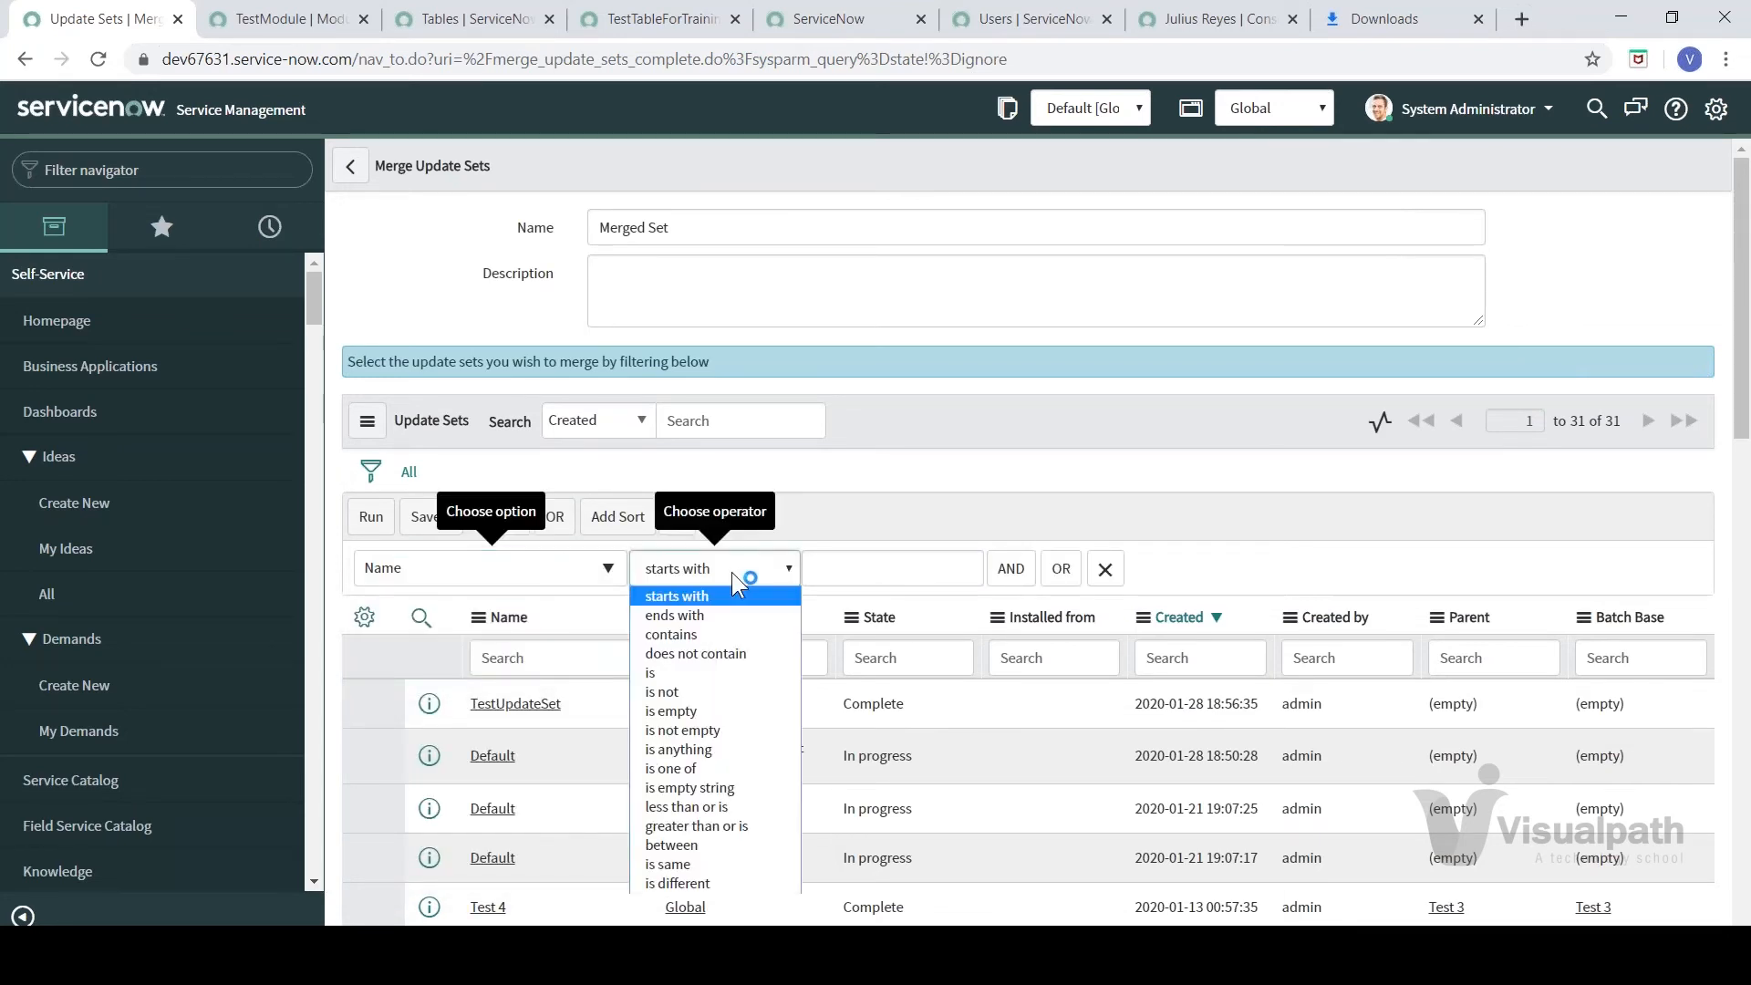
pyautogui.click(701, 674)
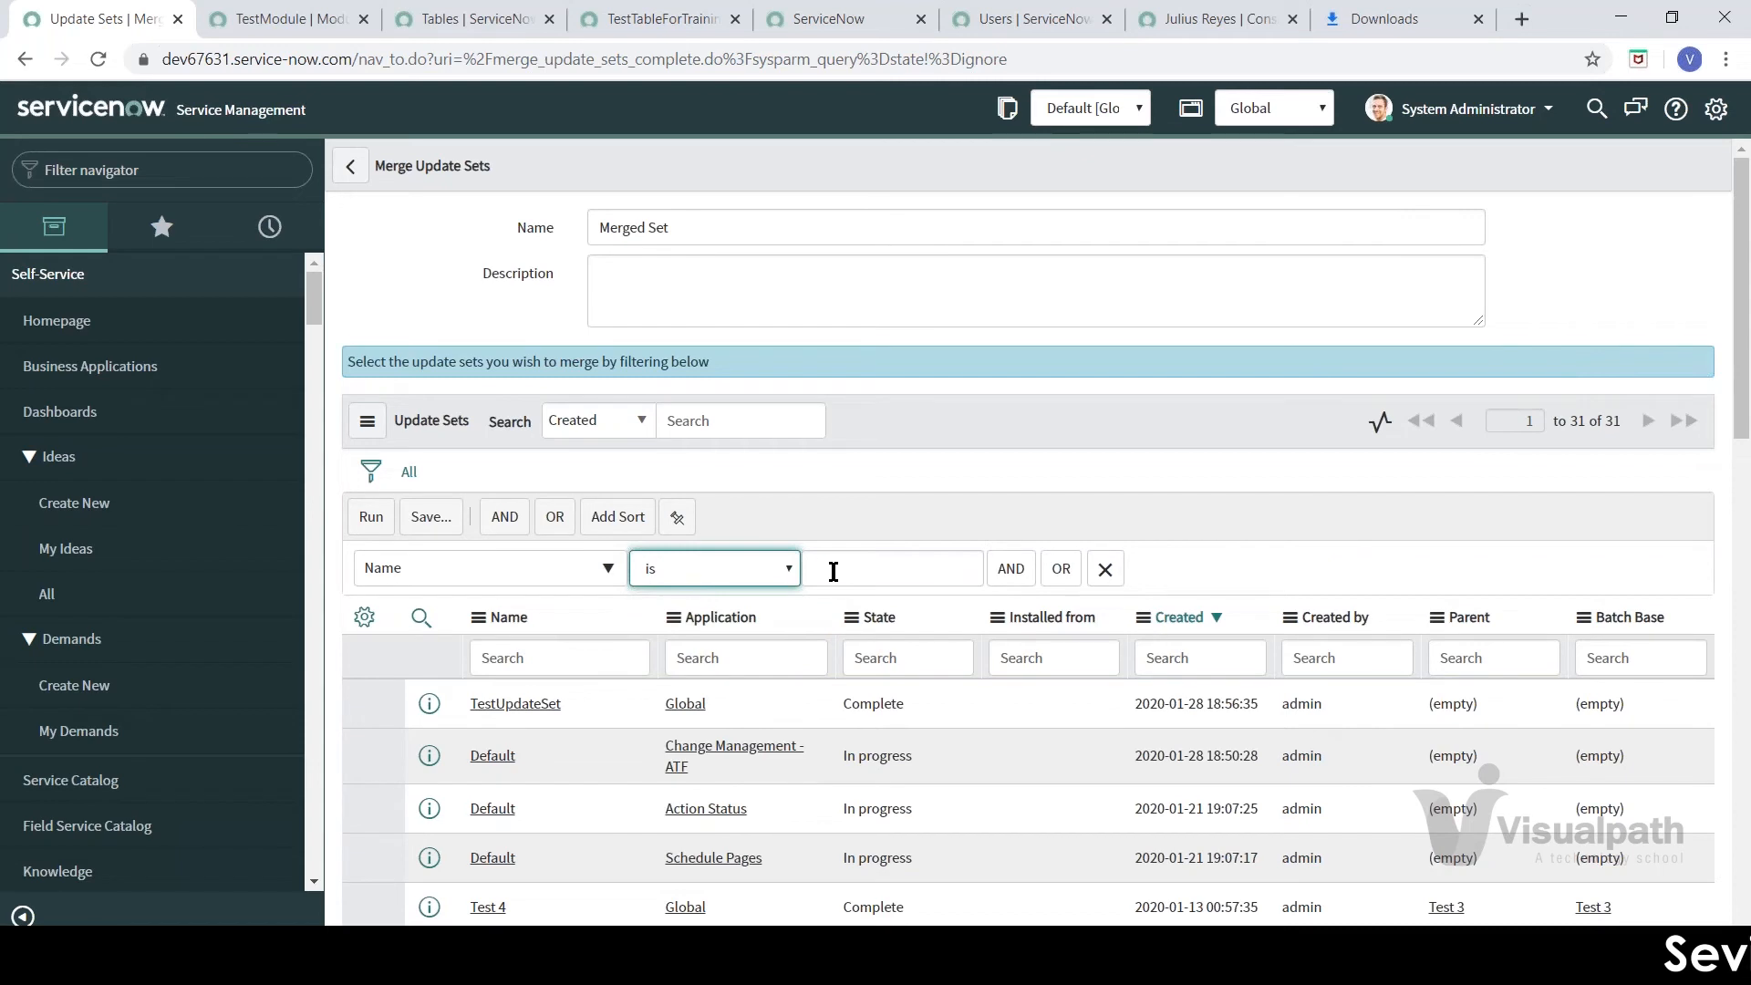
pyautogui.click(927, 564)
pyautogui.write('Test 1')
pyautogui.press('BackSpace')
pyautogui.write('3')
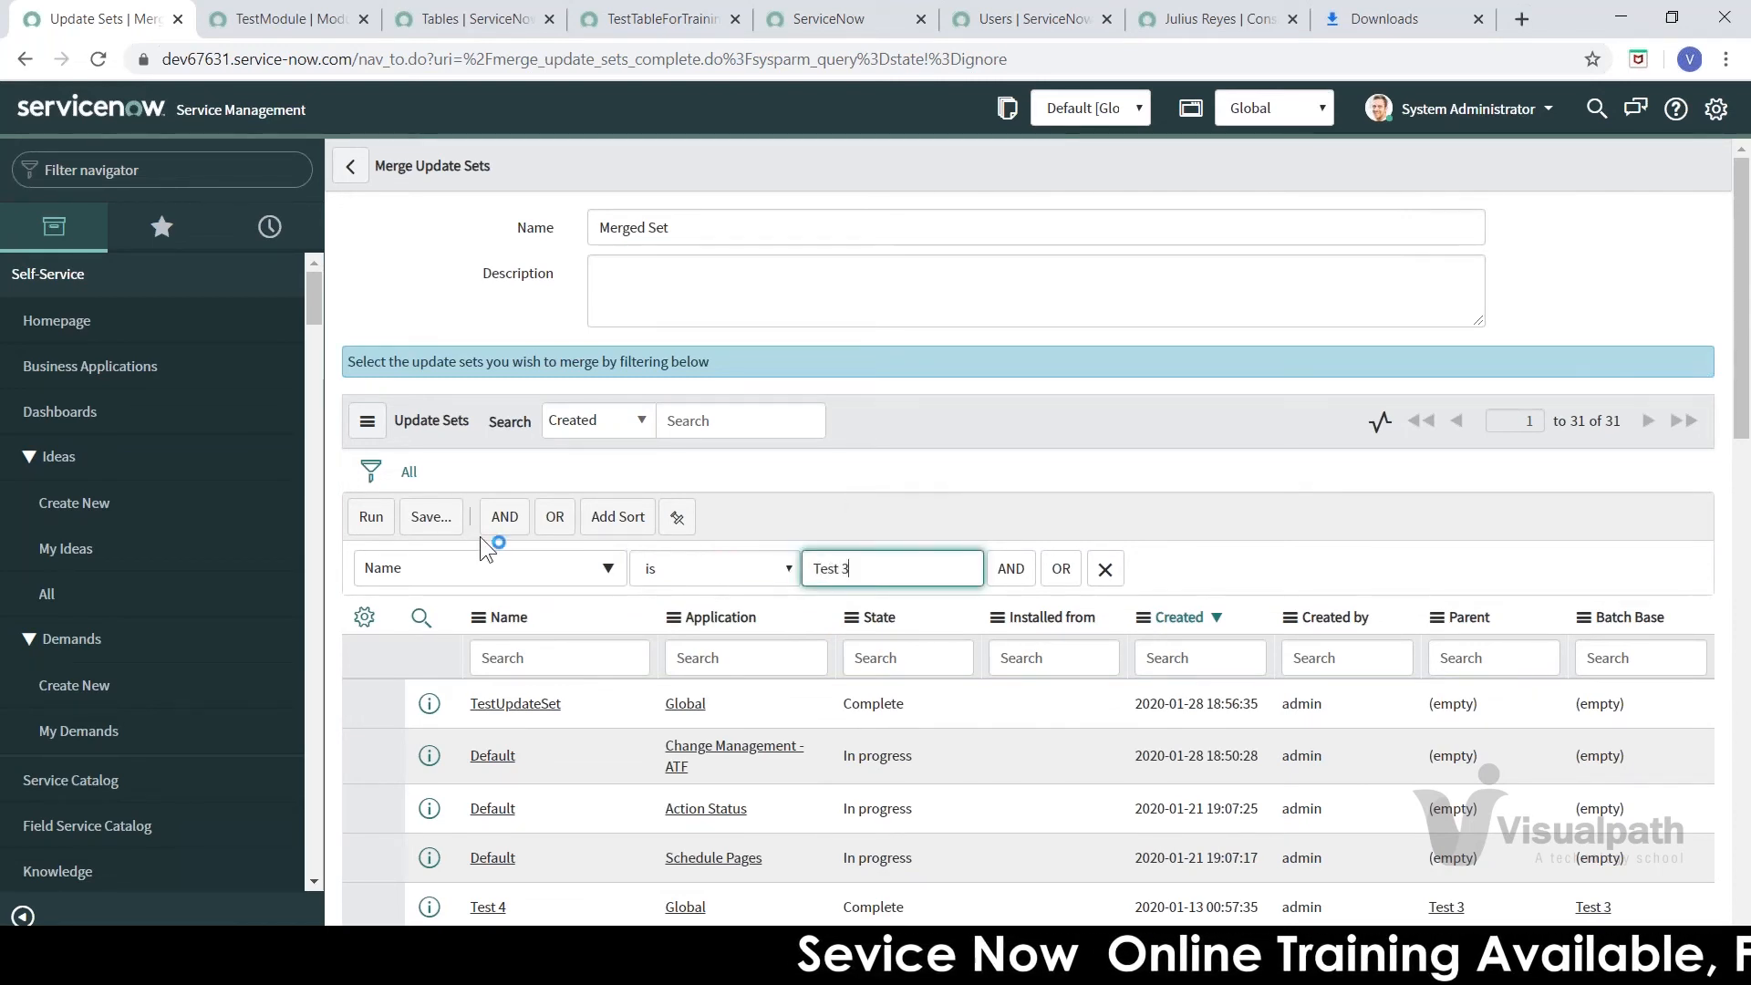
# - Add an OR condition with Name is "Test 4" and run the filter
pyautogui.click(1060, 568)
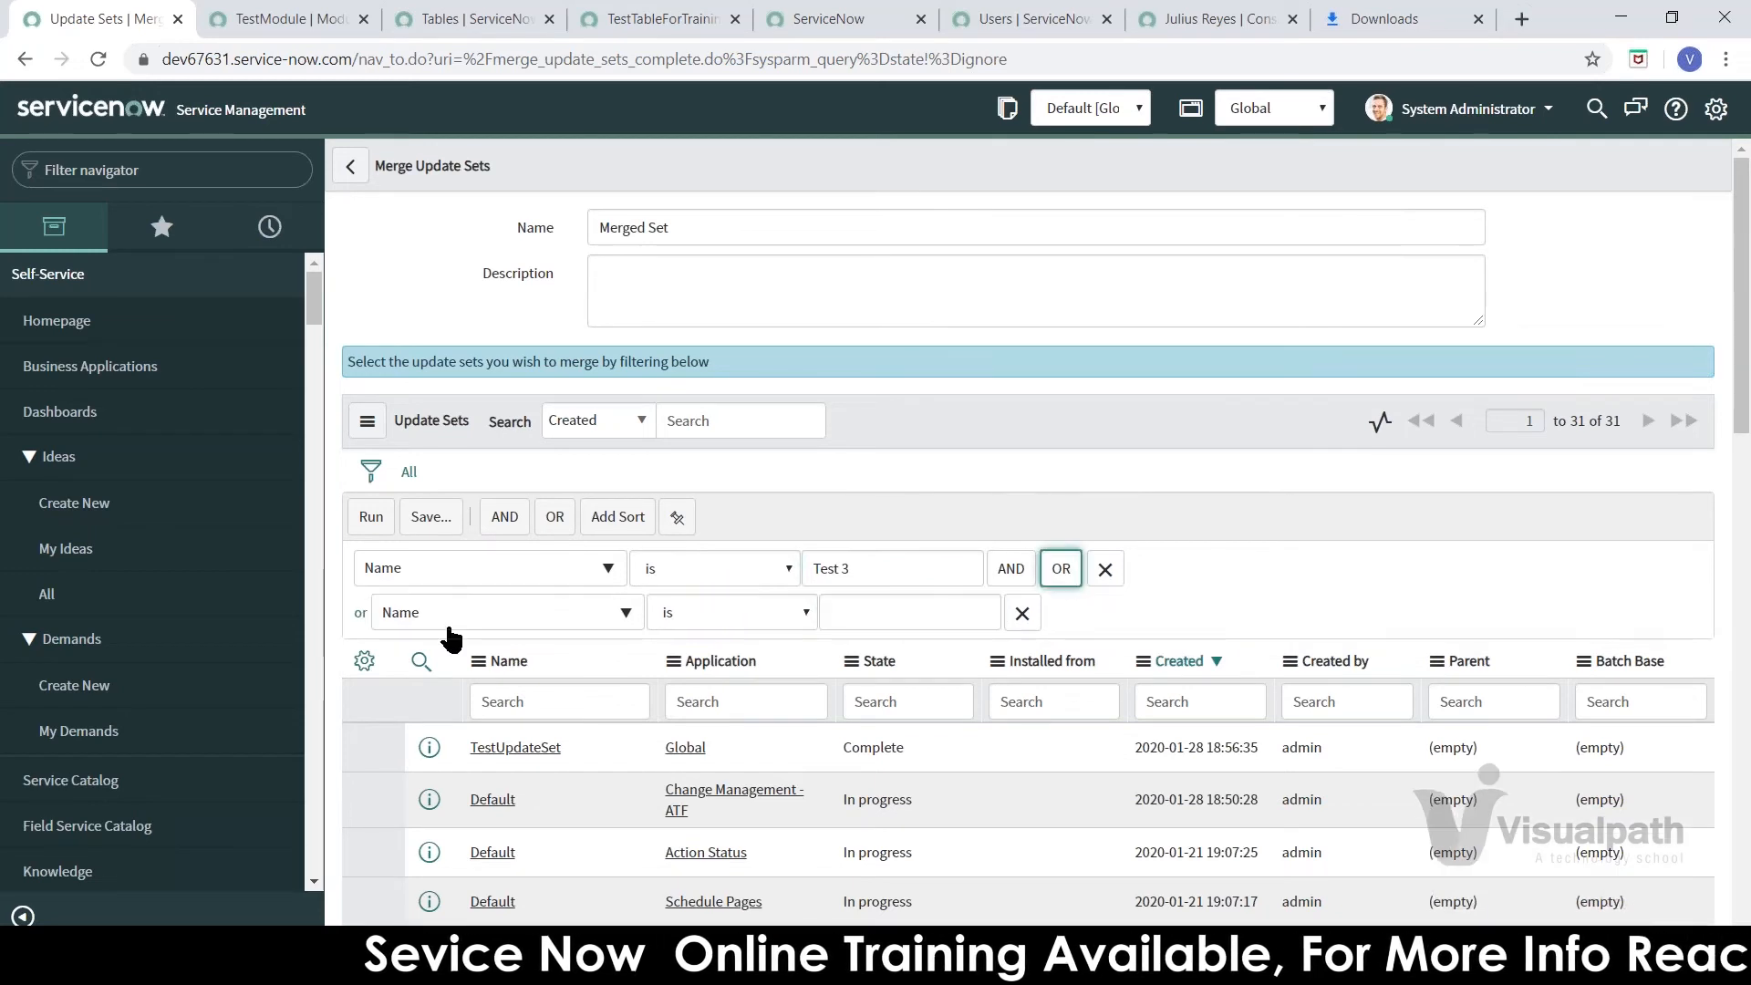
pyautogui.click(922, 614)
pyautogui.write('Test 34')
pyautogui.press('Left')
pyautogui.press('BackSpace')
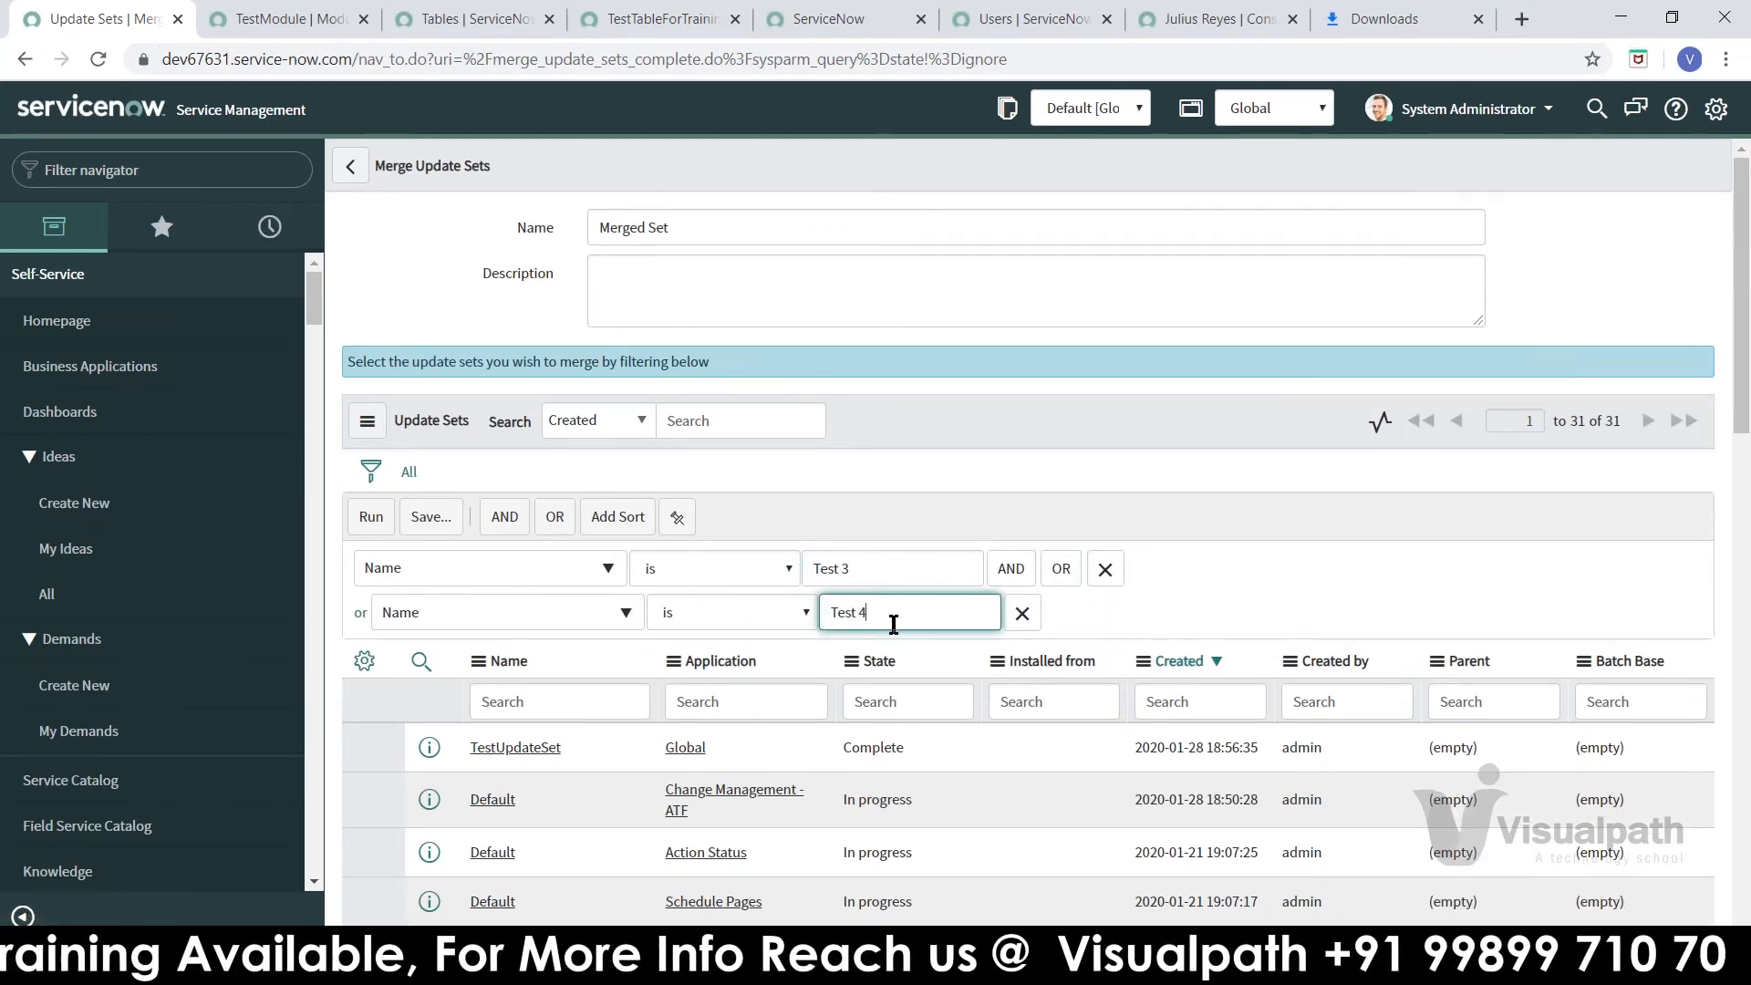
pyautogui.click(370, 517)
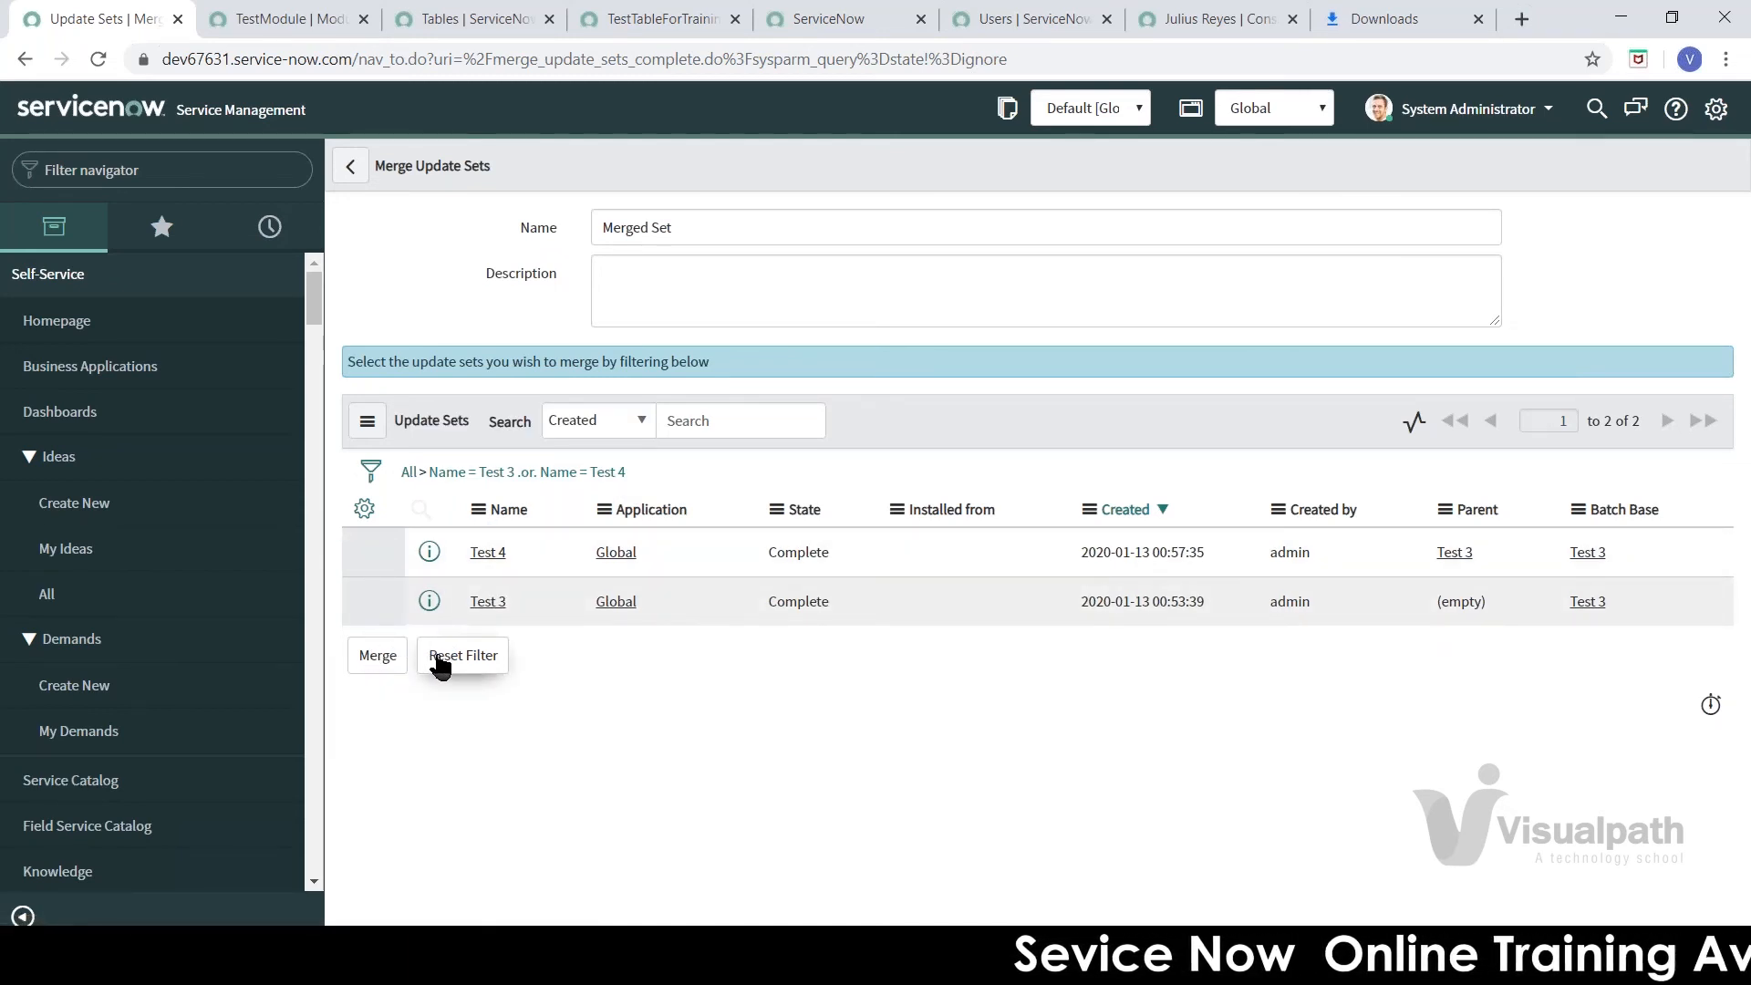
# - Merge the filtered Test 3 and Test 4 update sets into Merged Set and open the Merged Set record
pyautogui.click(379, 660)
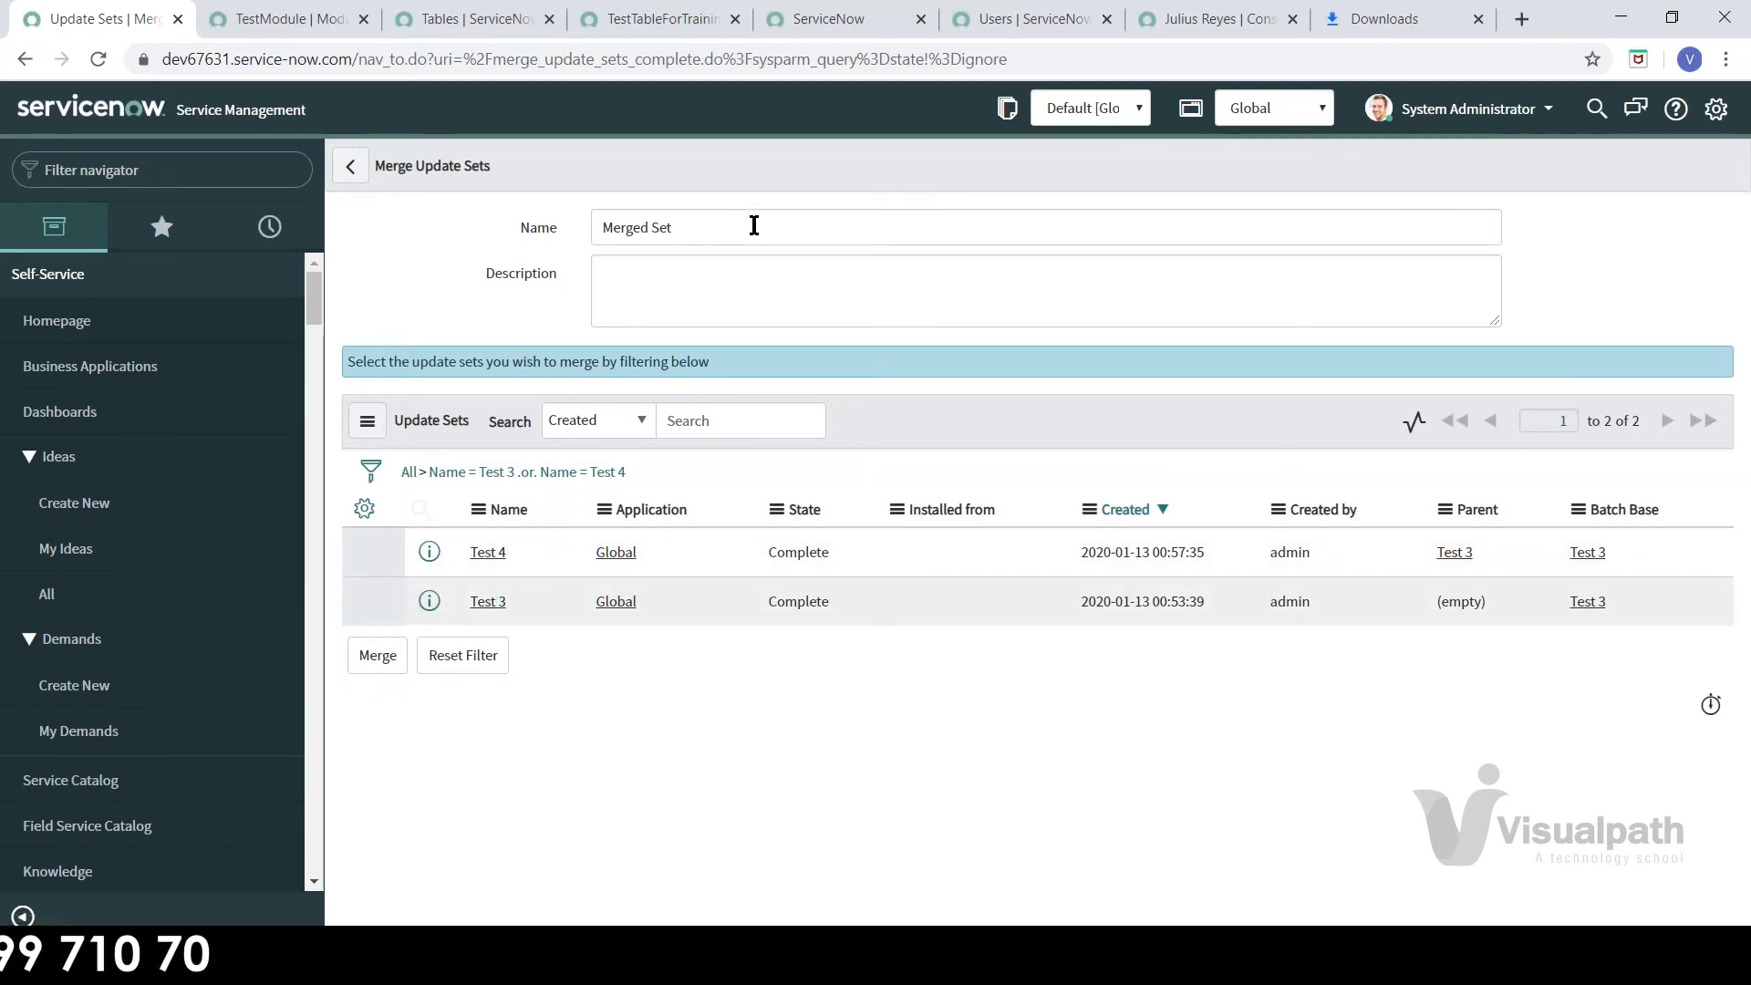
pyautogui.click(378, 656)
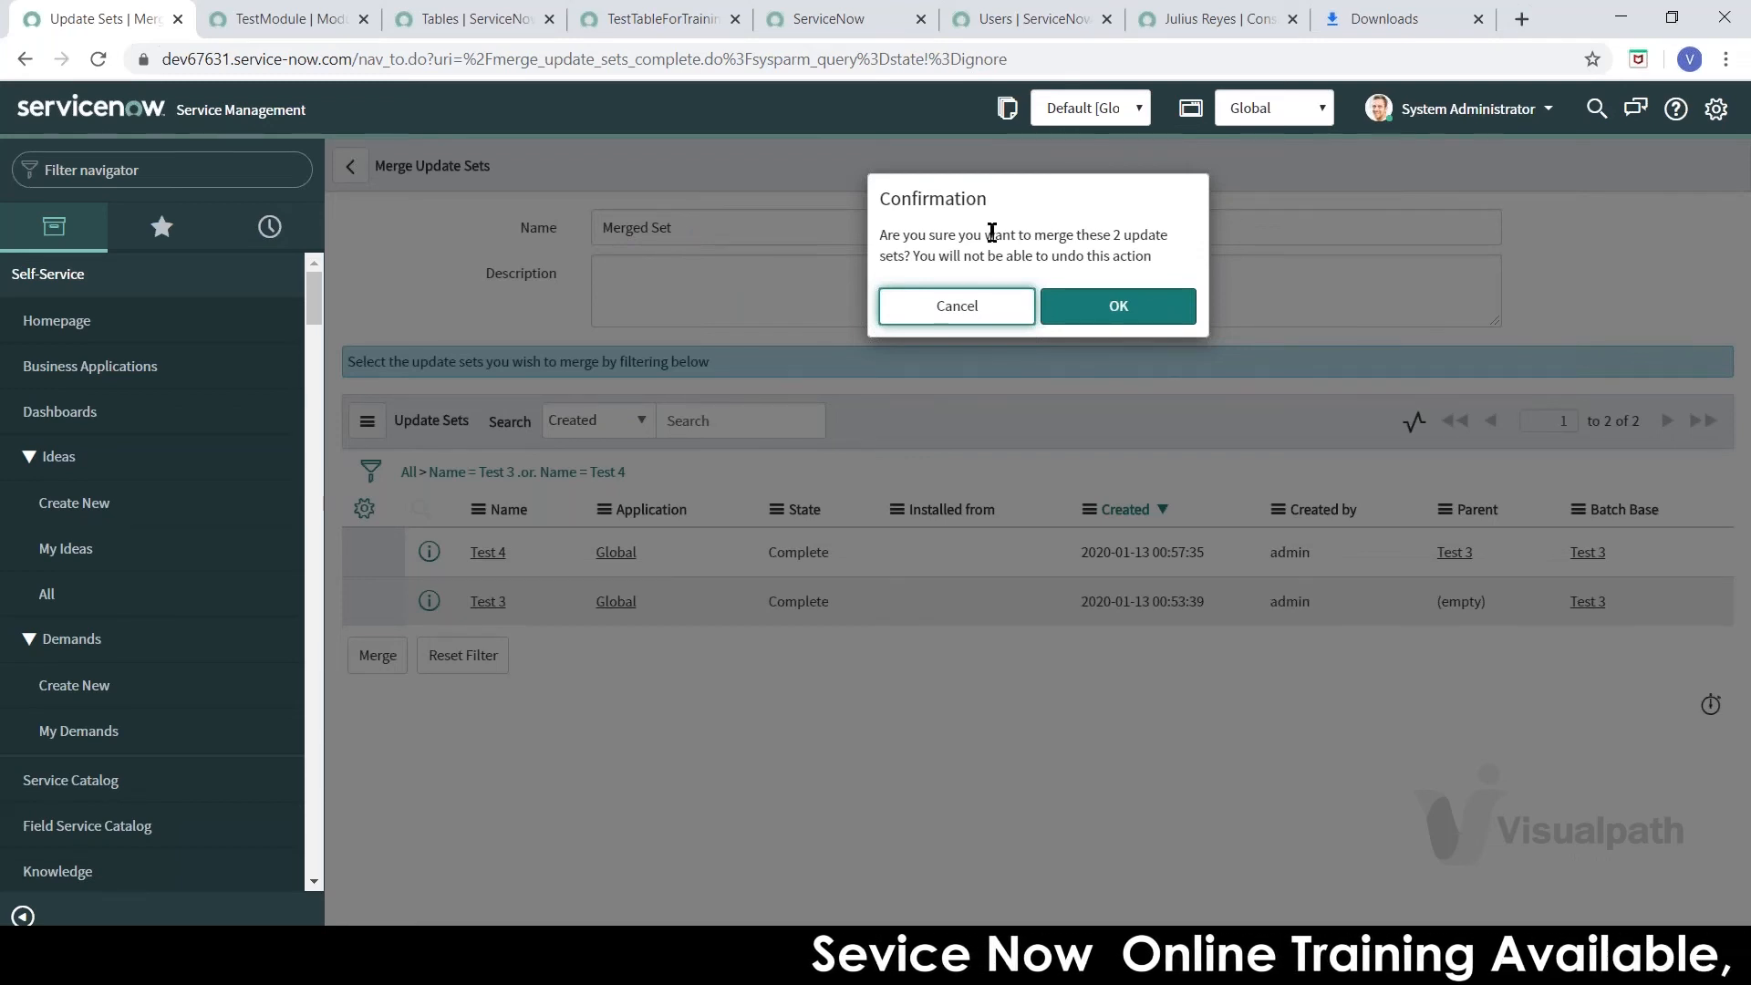
pyautogui.click(1082, 313)
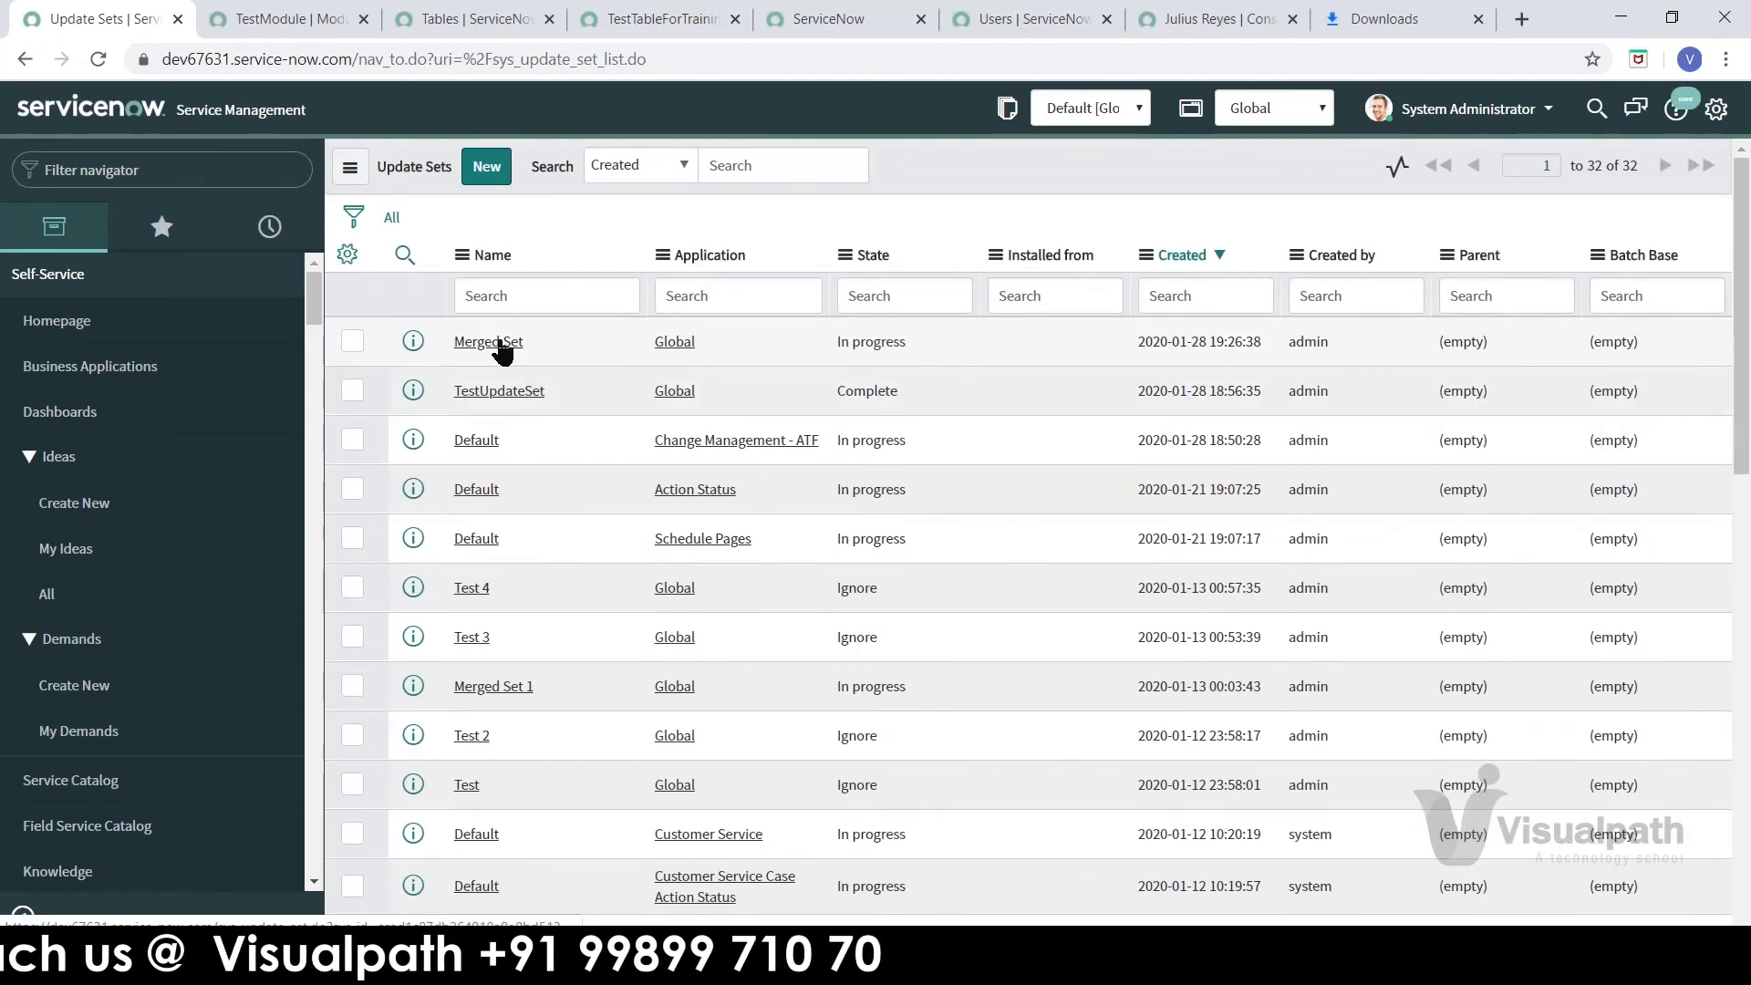
pyautogui.click(499, 346)
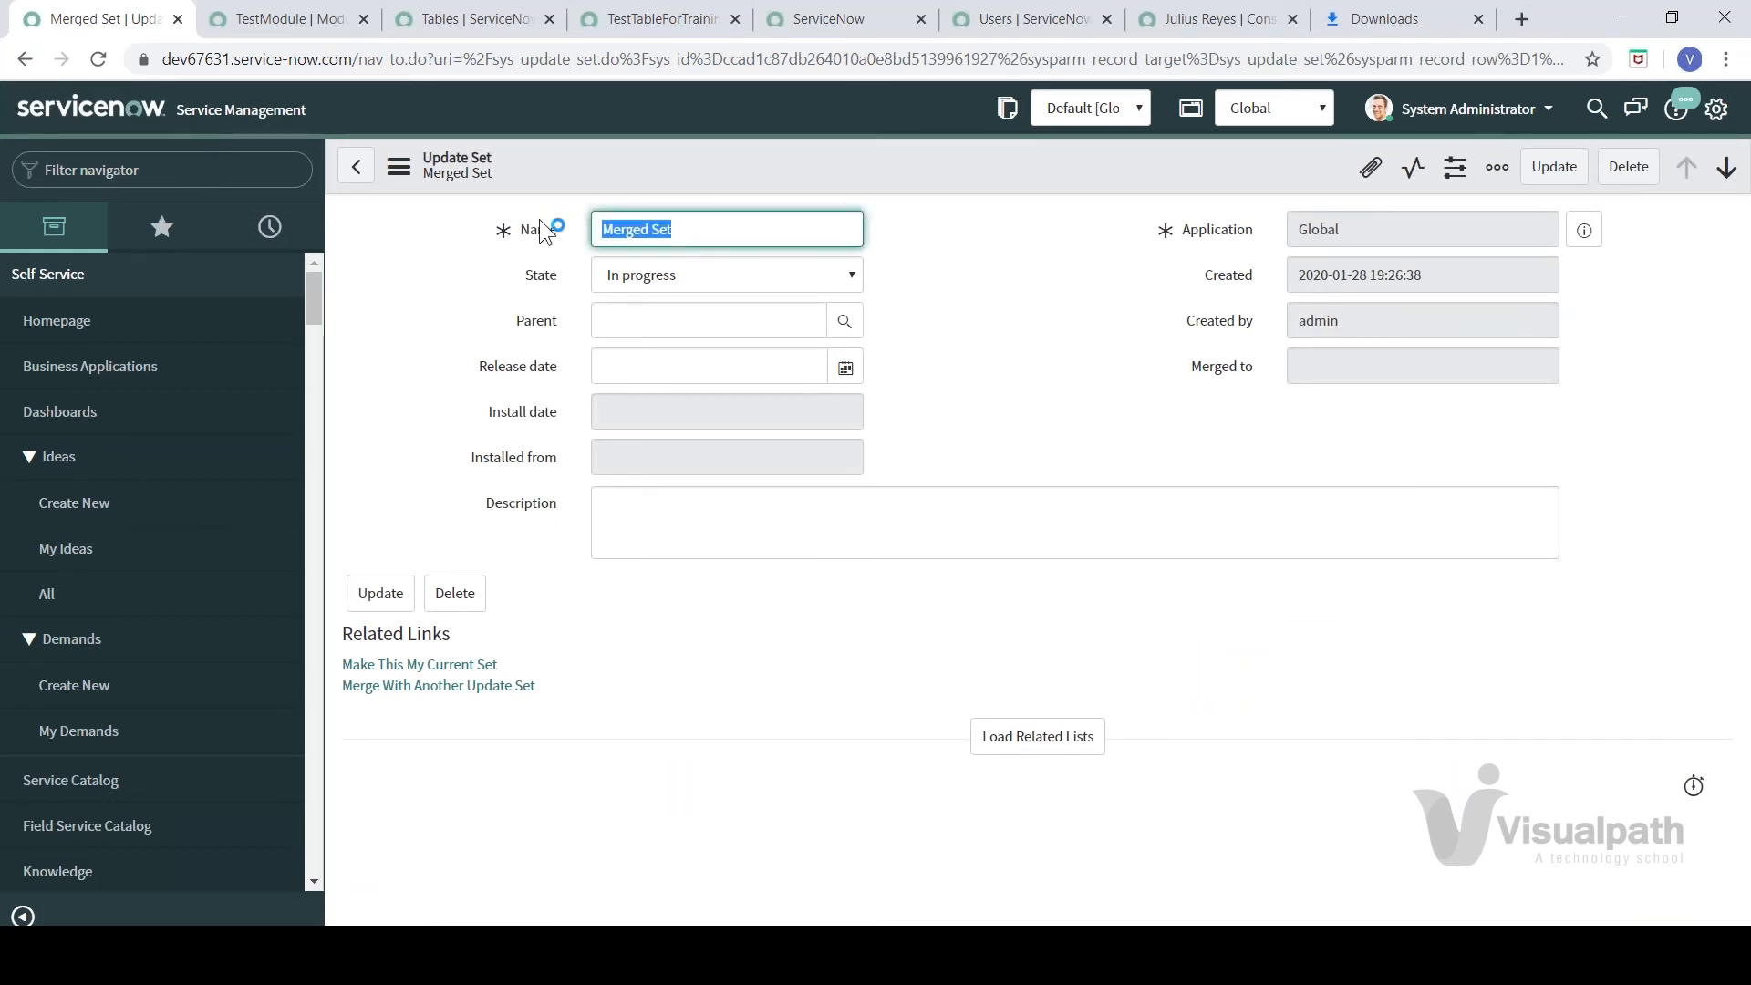
# - Rename the merged update set to MergedUpdateSet1, review its merged update sets list, and save the record
pyautogui.write('Test')
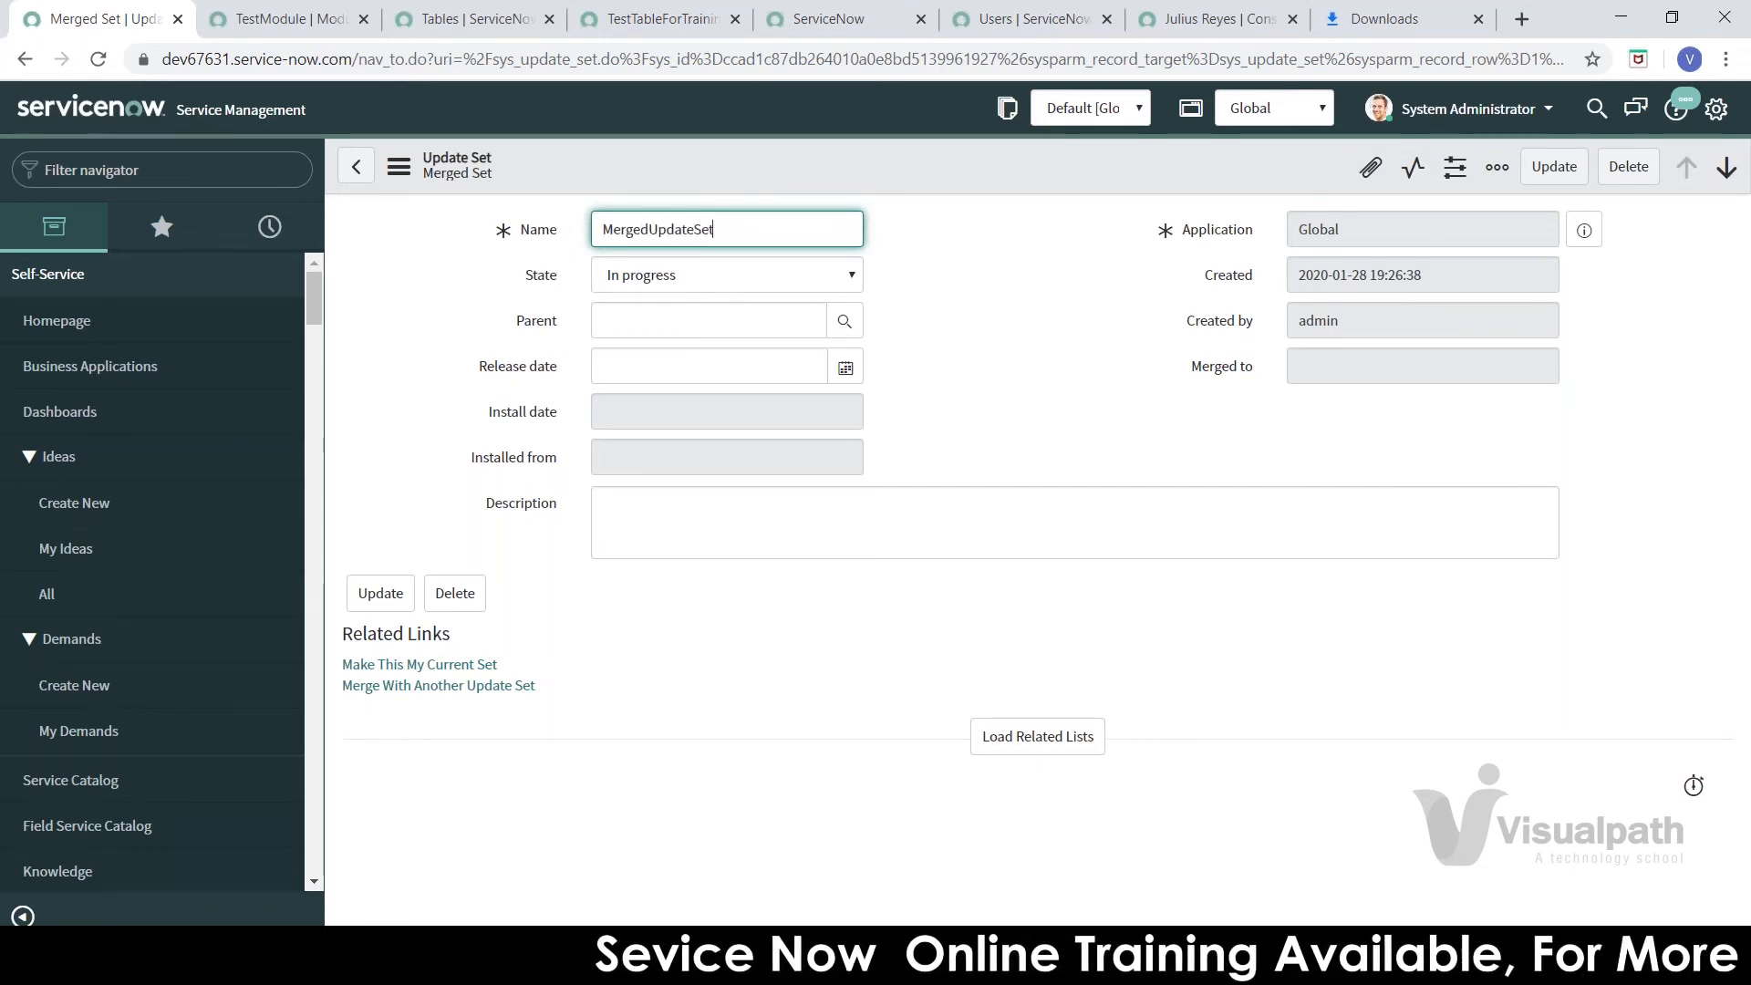
pyautogui.click(1029, 735)
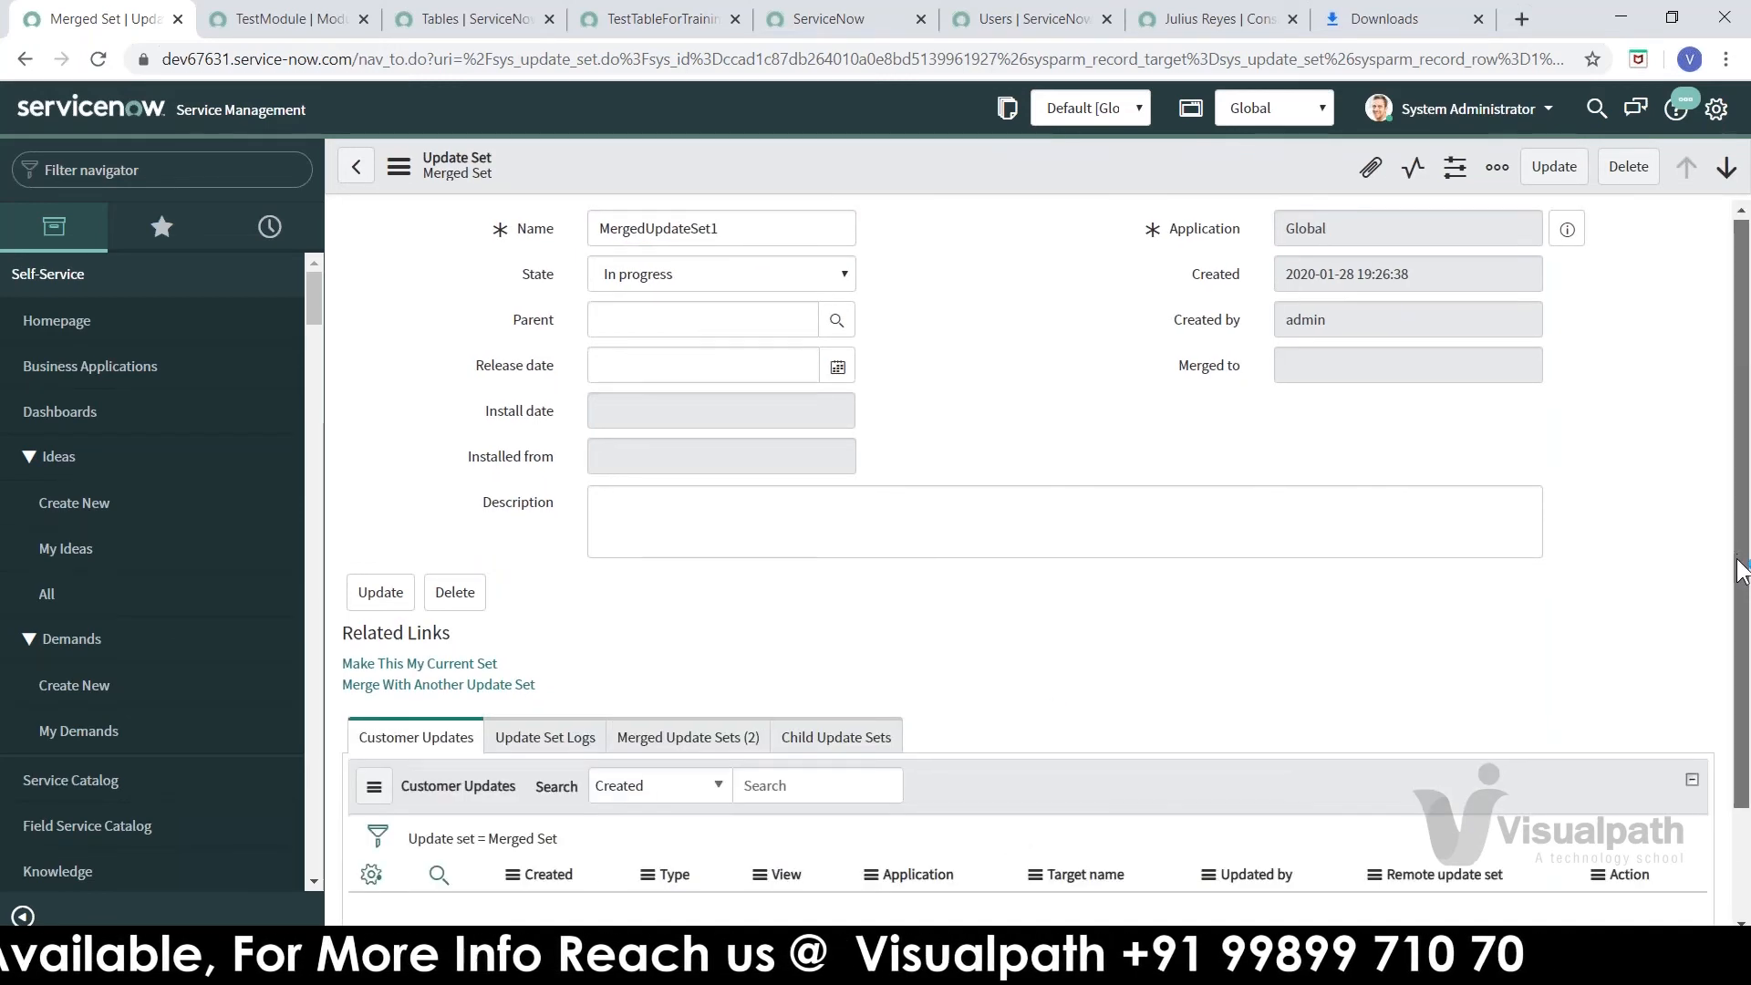
pyautogui.moveTo(1742, 564); pyautogui.dragTo(1742, 670)
pyautogui.click(717, 617)
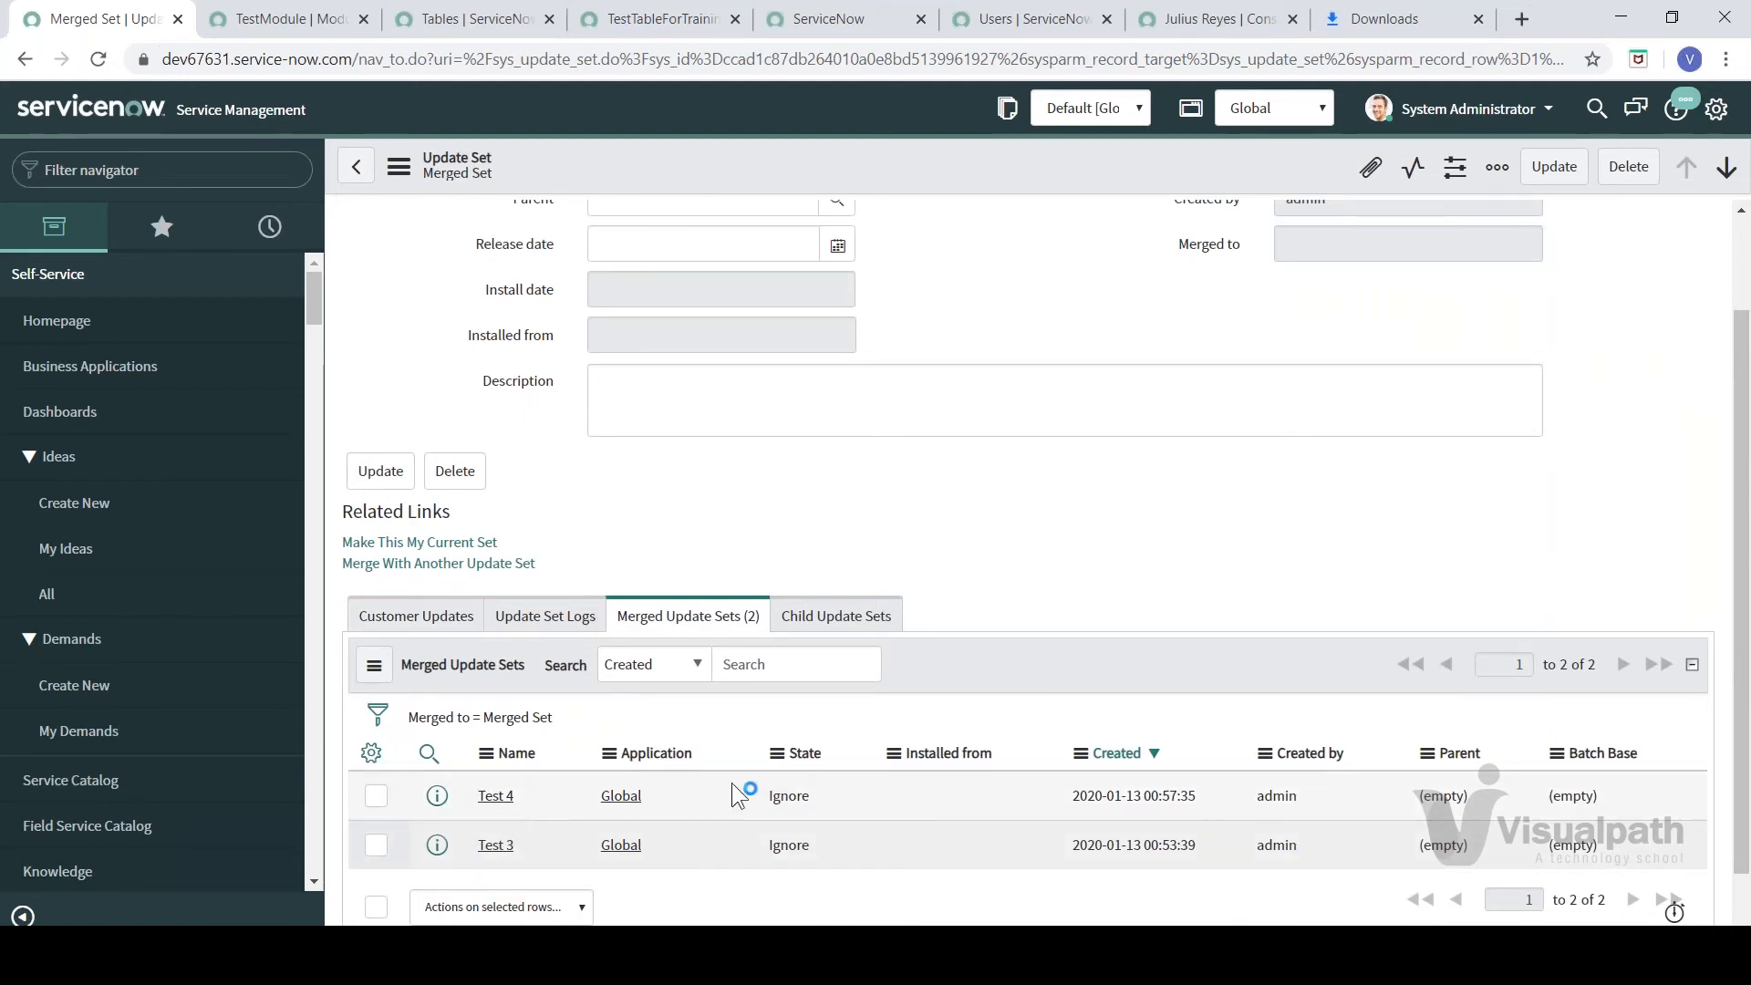
pyautogui.moveTo(1738, 672); pyautogui.dragTo(1737, 686)
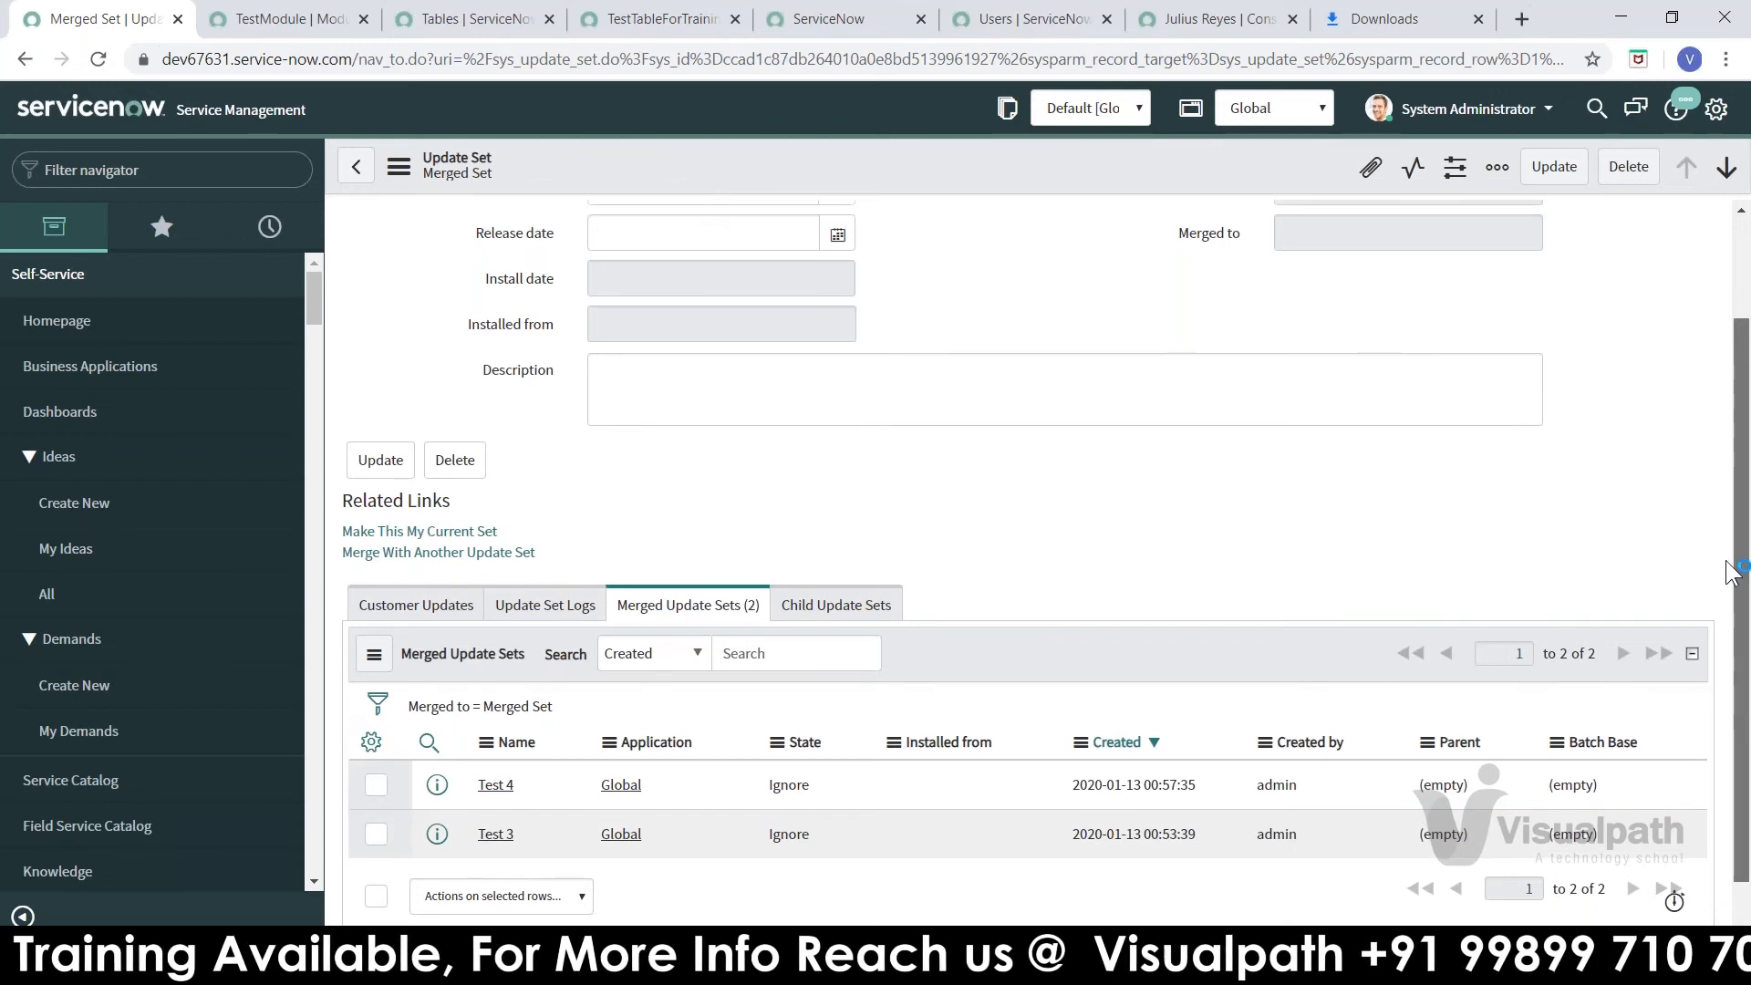
pyautogui.scroll(2, 1742, 635)
pyautogui.rightClick(900, 175)
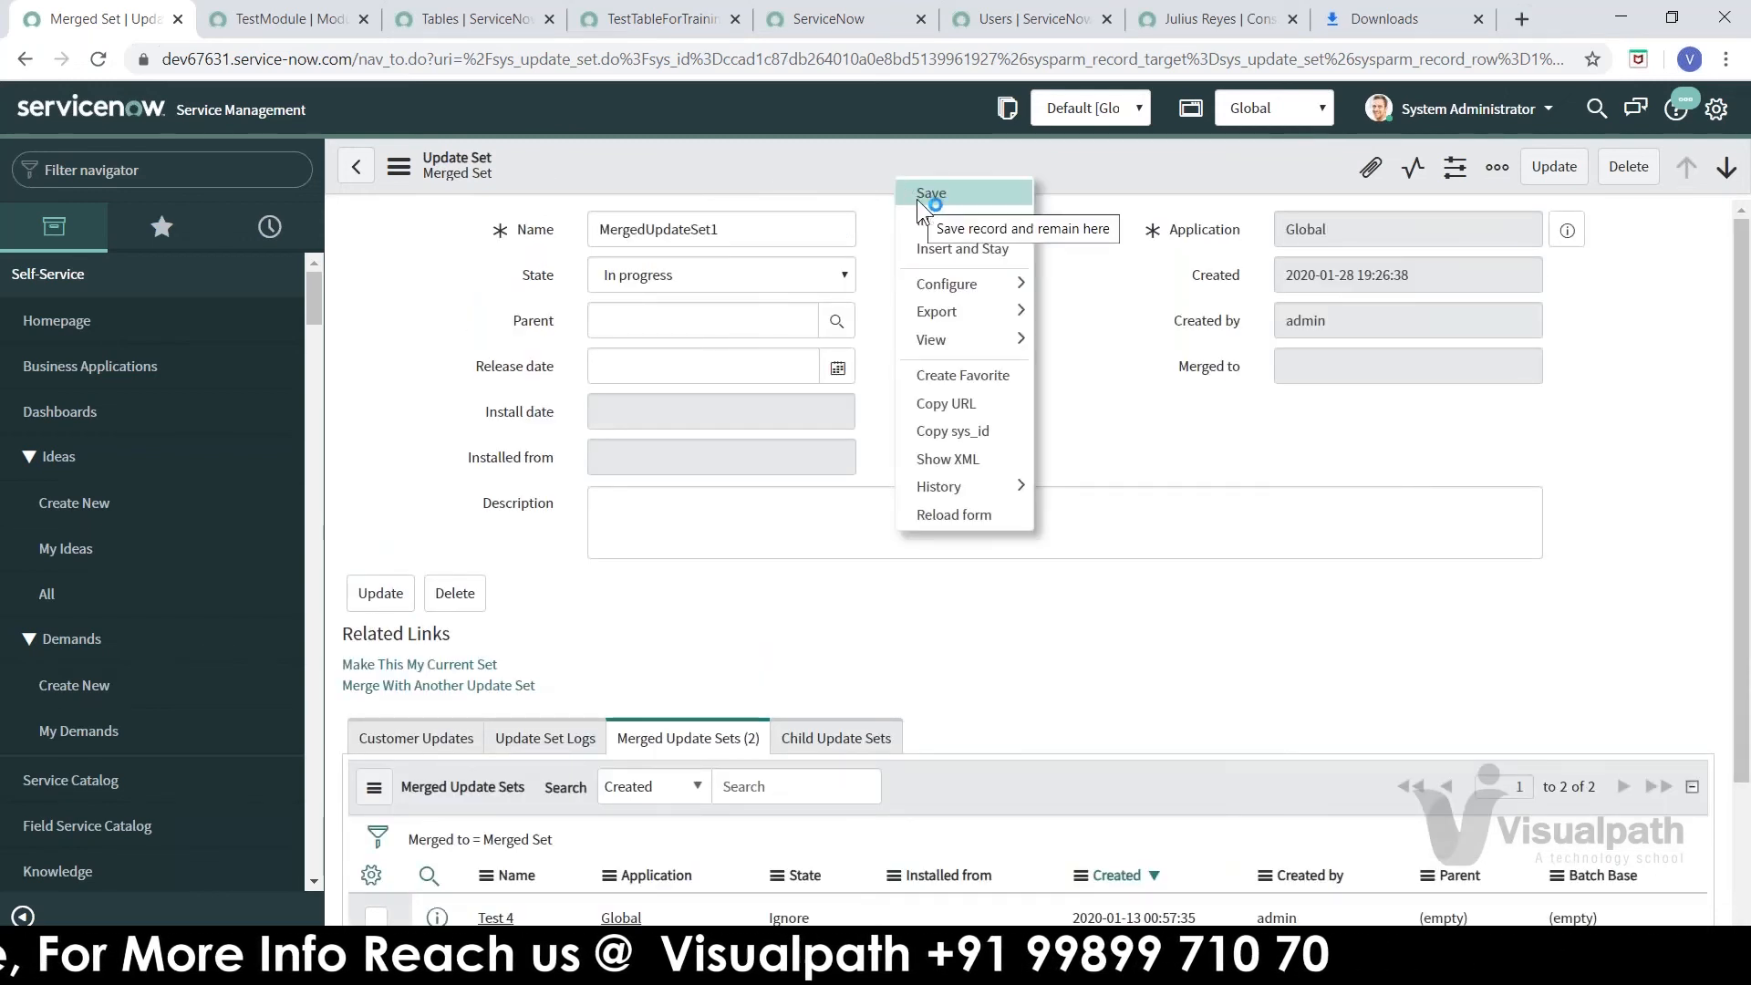
pyautogui.click(916, 198)
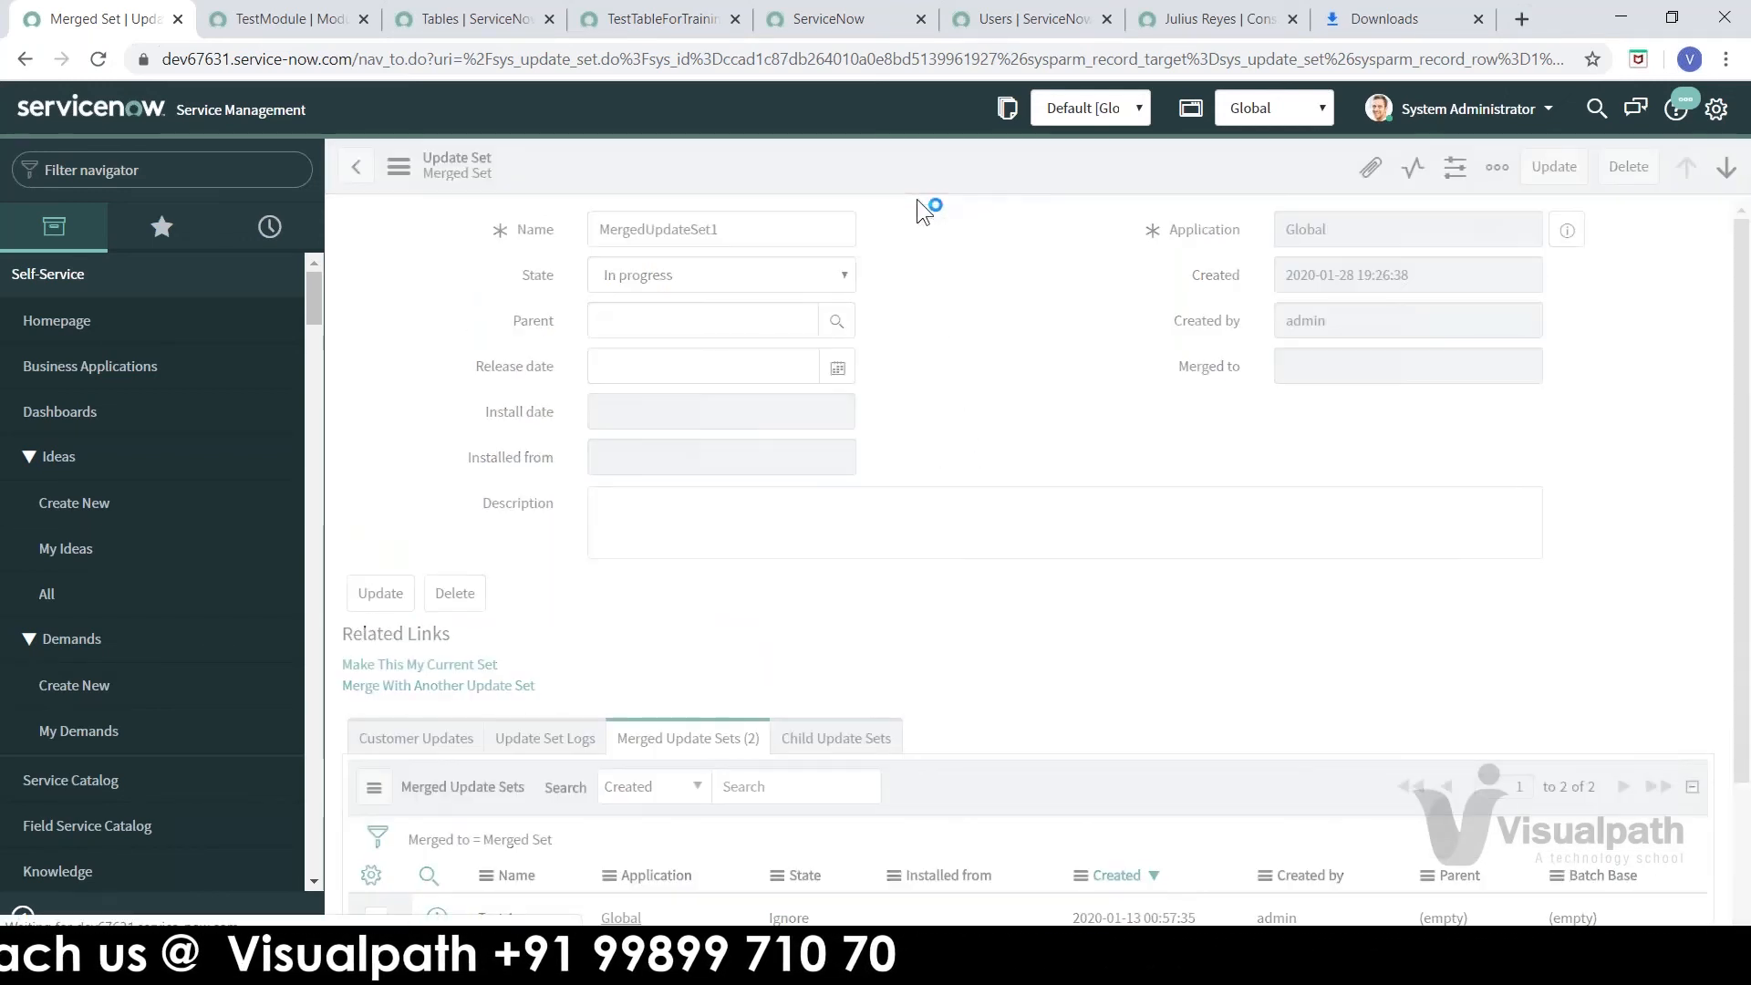
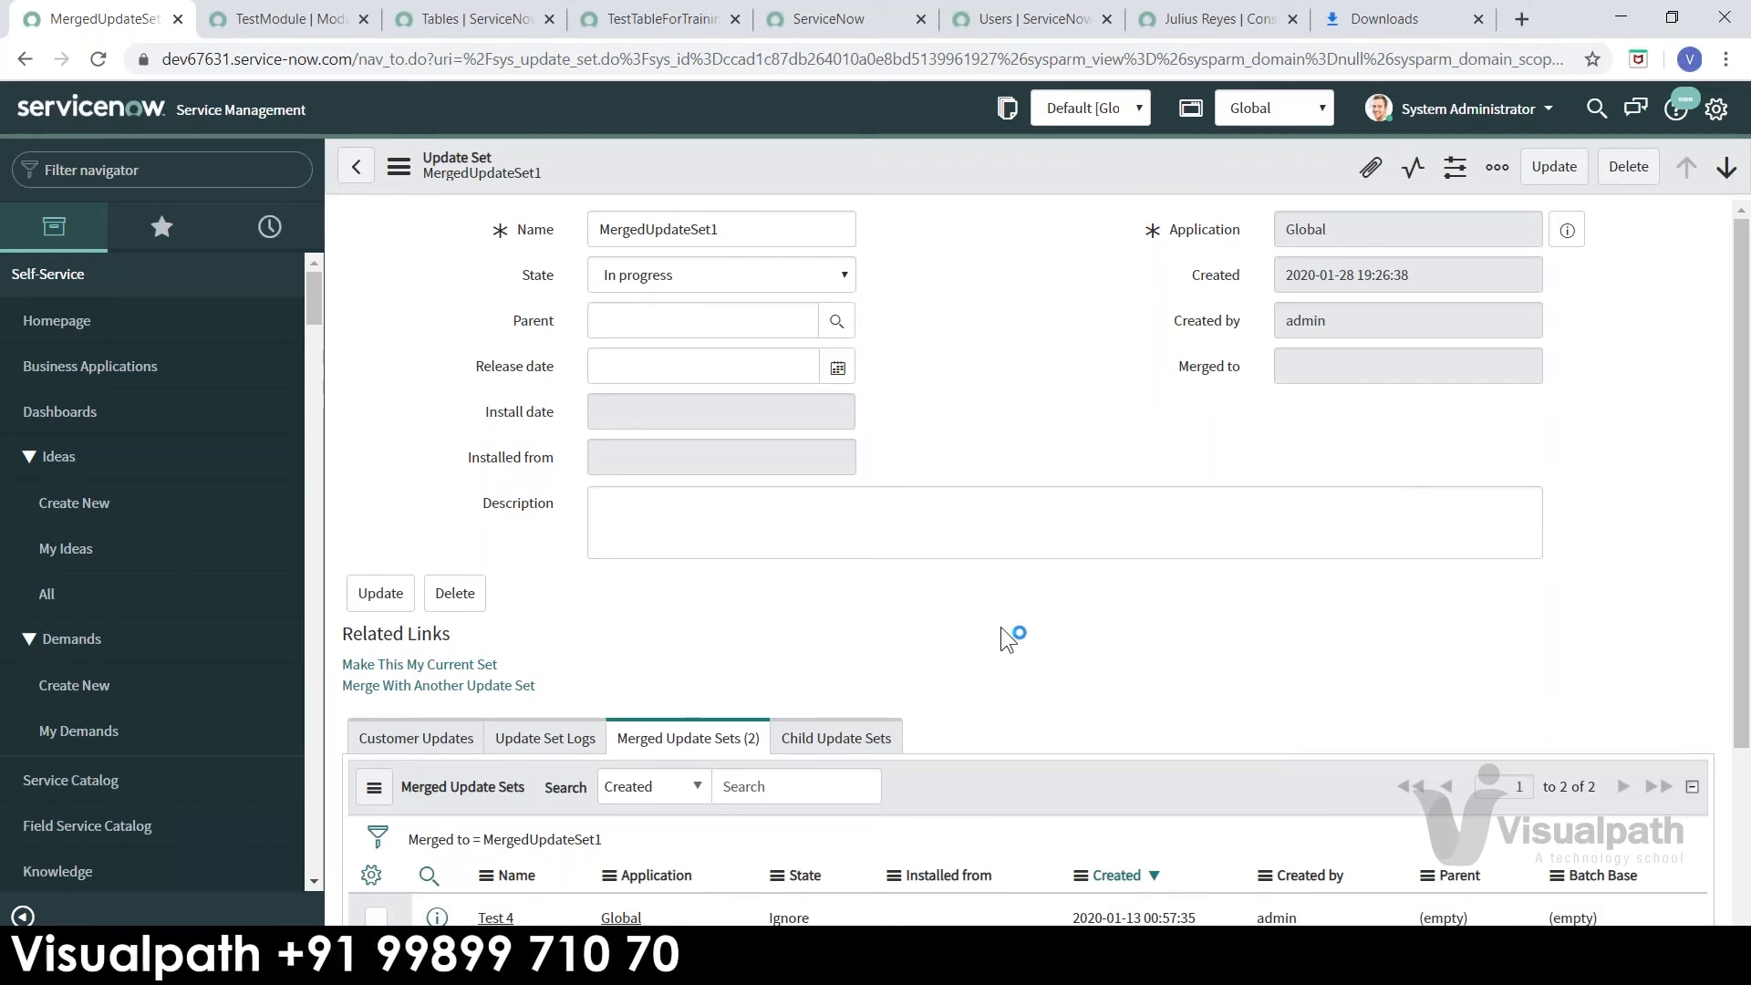
# - Look through the State options and the Customer Updates list of MergedUpdateSet1 without changing the state
pyautogui.click(691, 281)
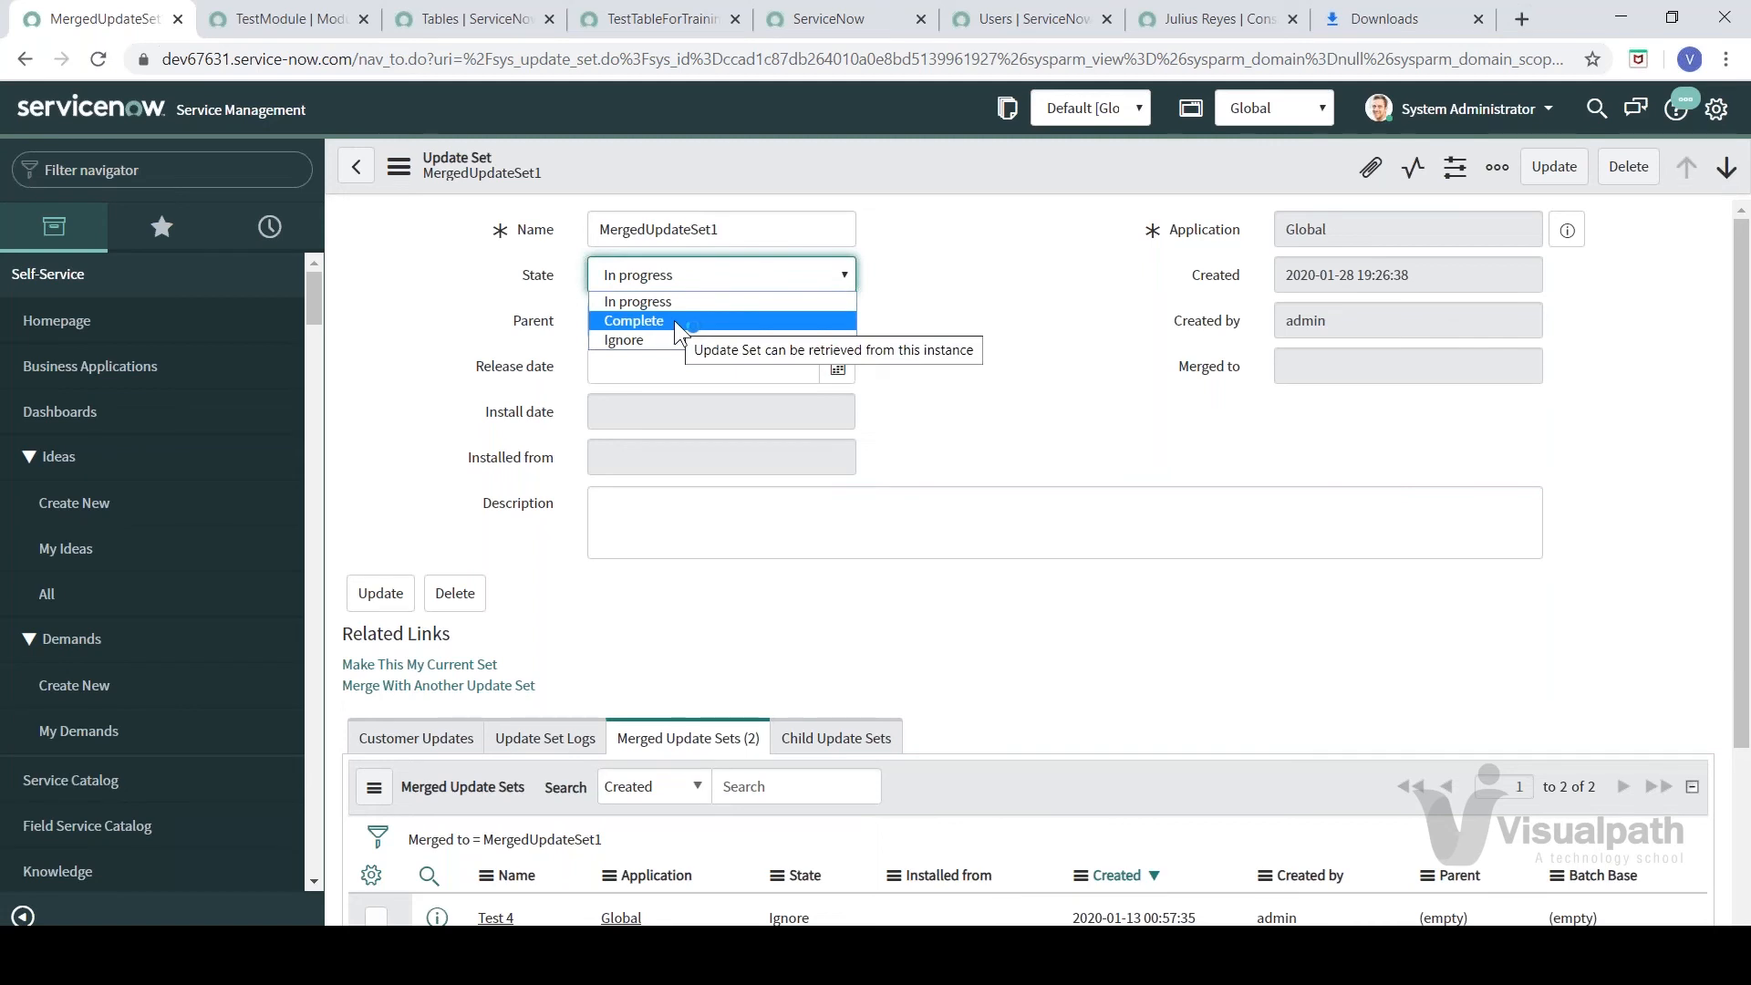
pyautogui.click(921, 325)
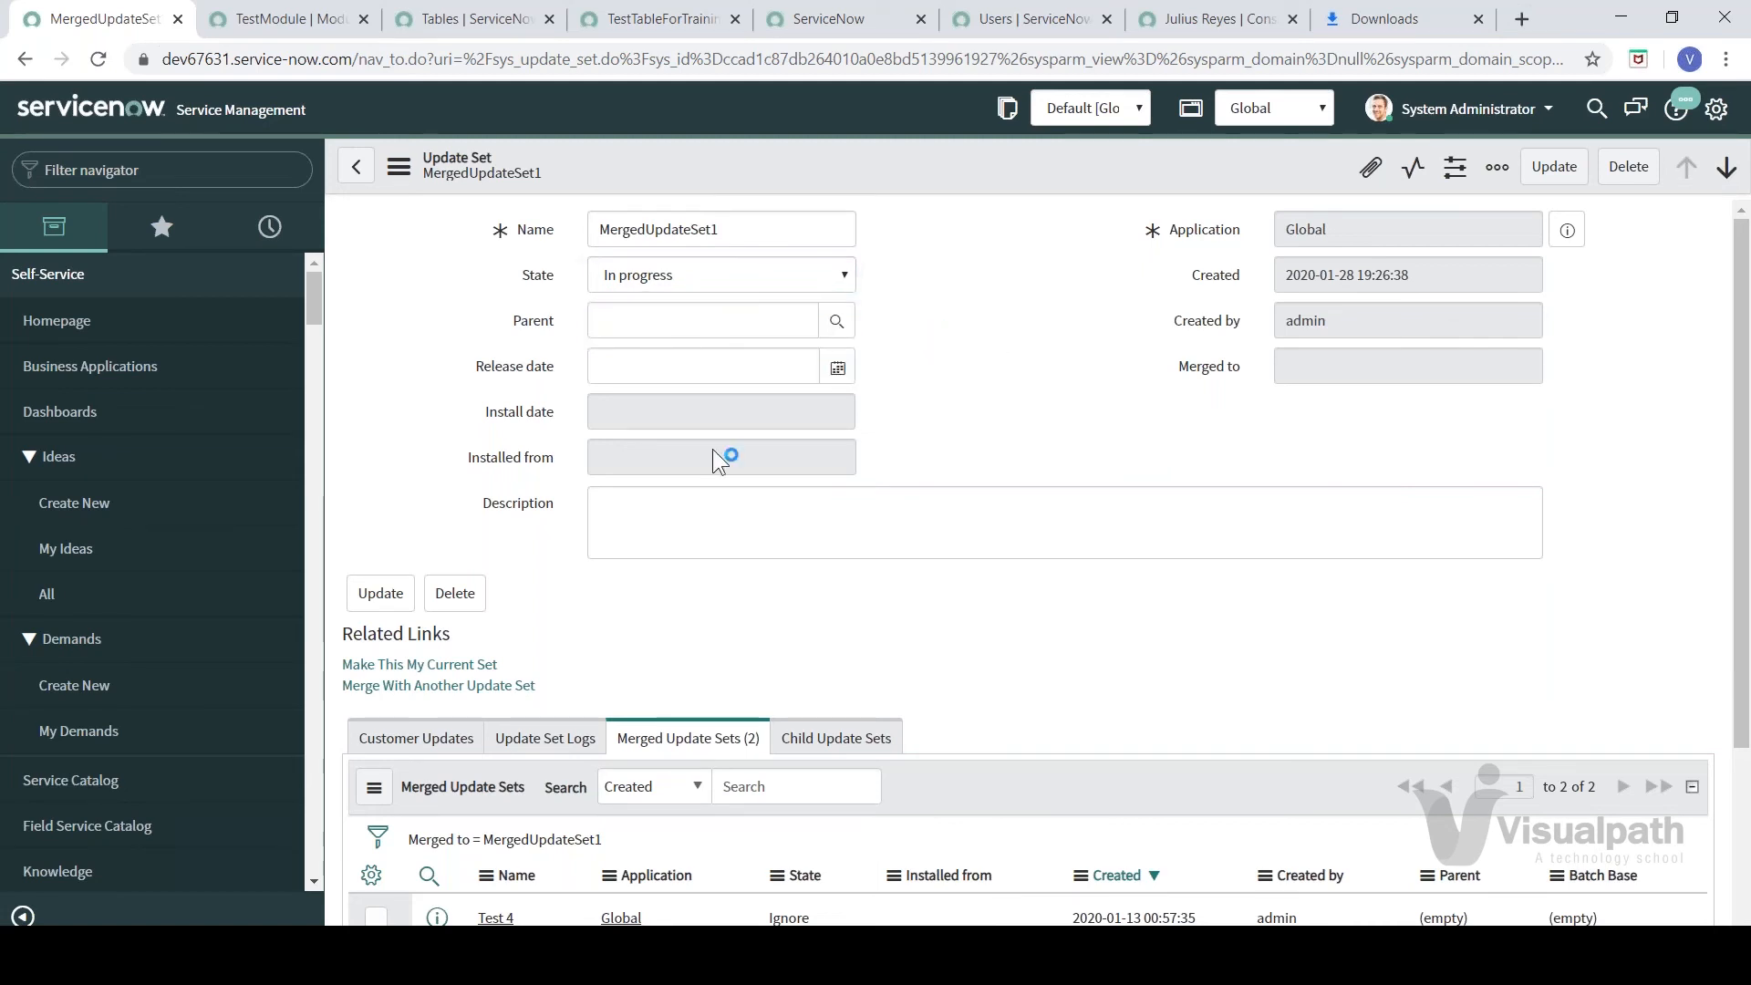
pyautogui.click(408, 746)
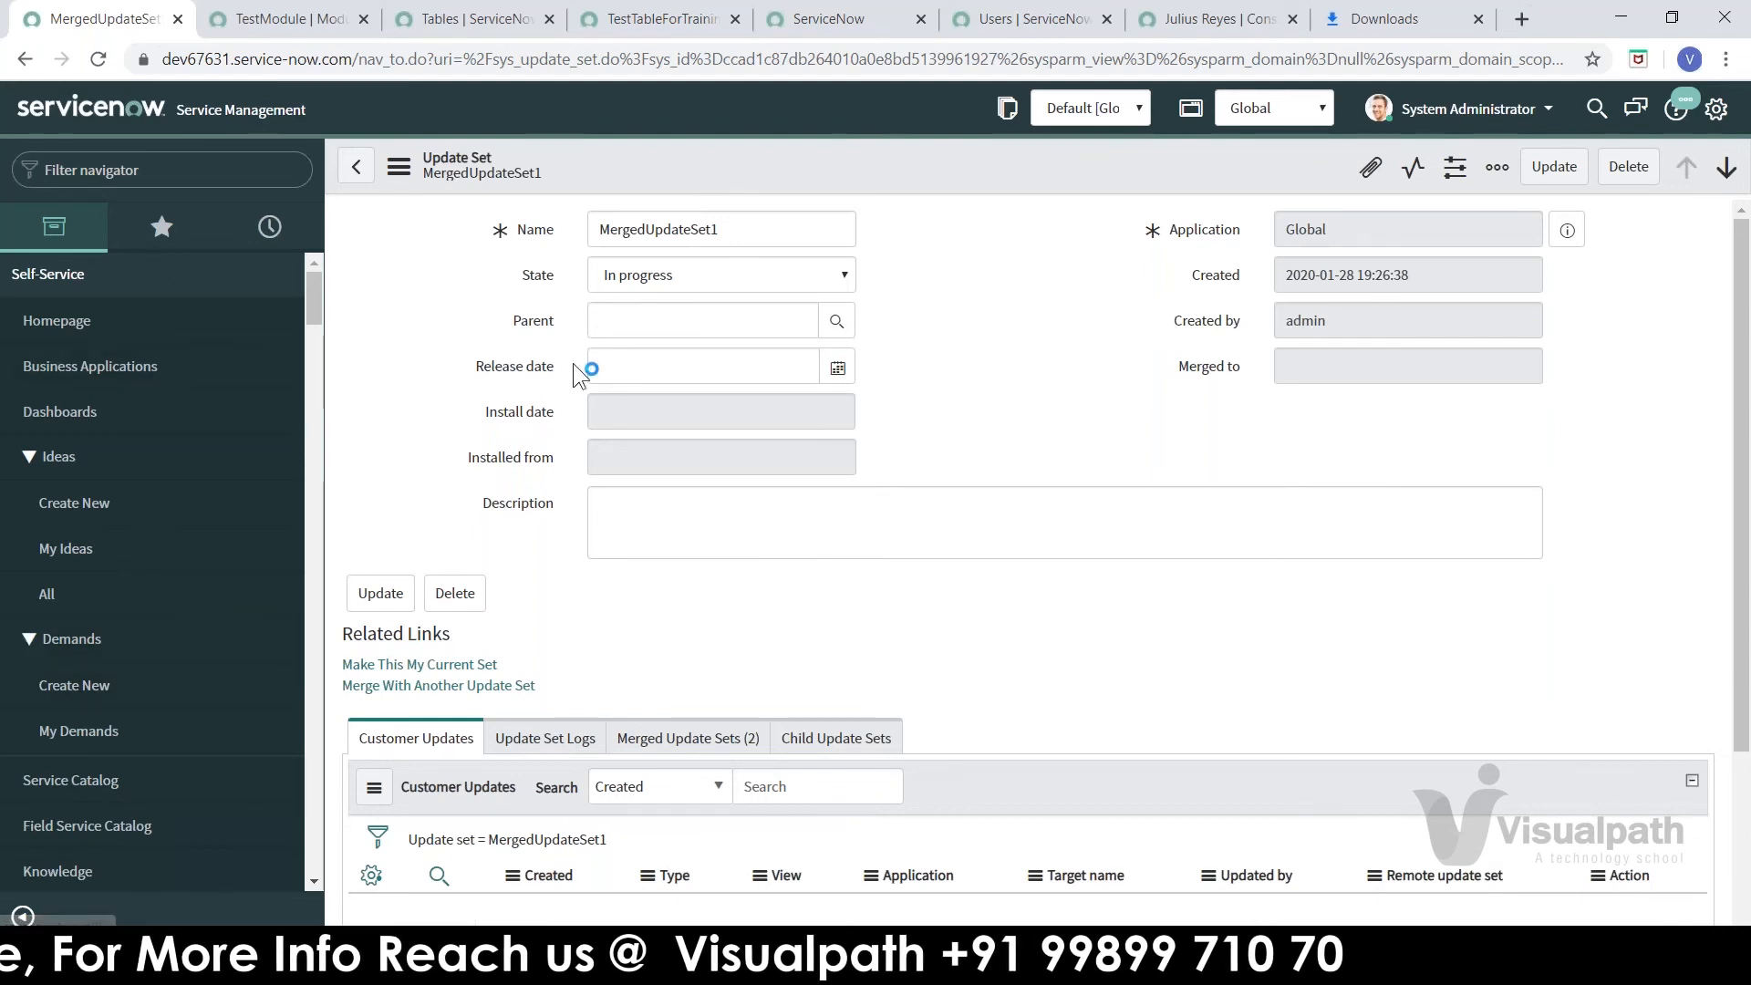
pyautogui.click(436, 686)
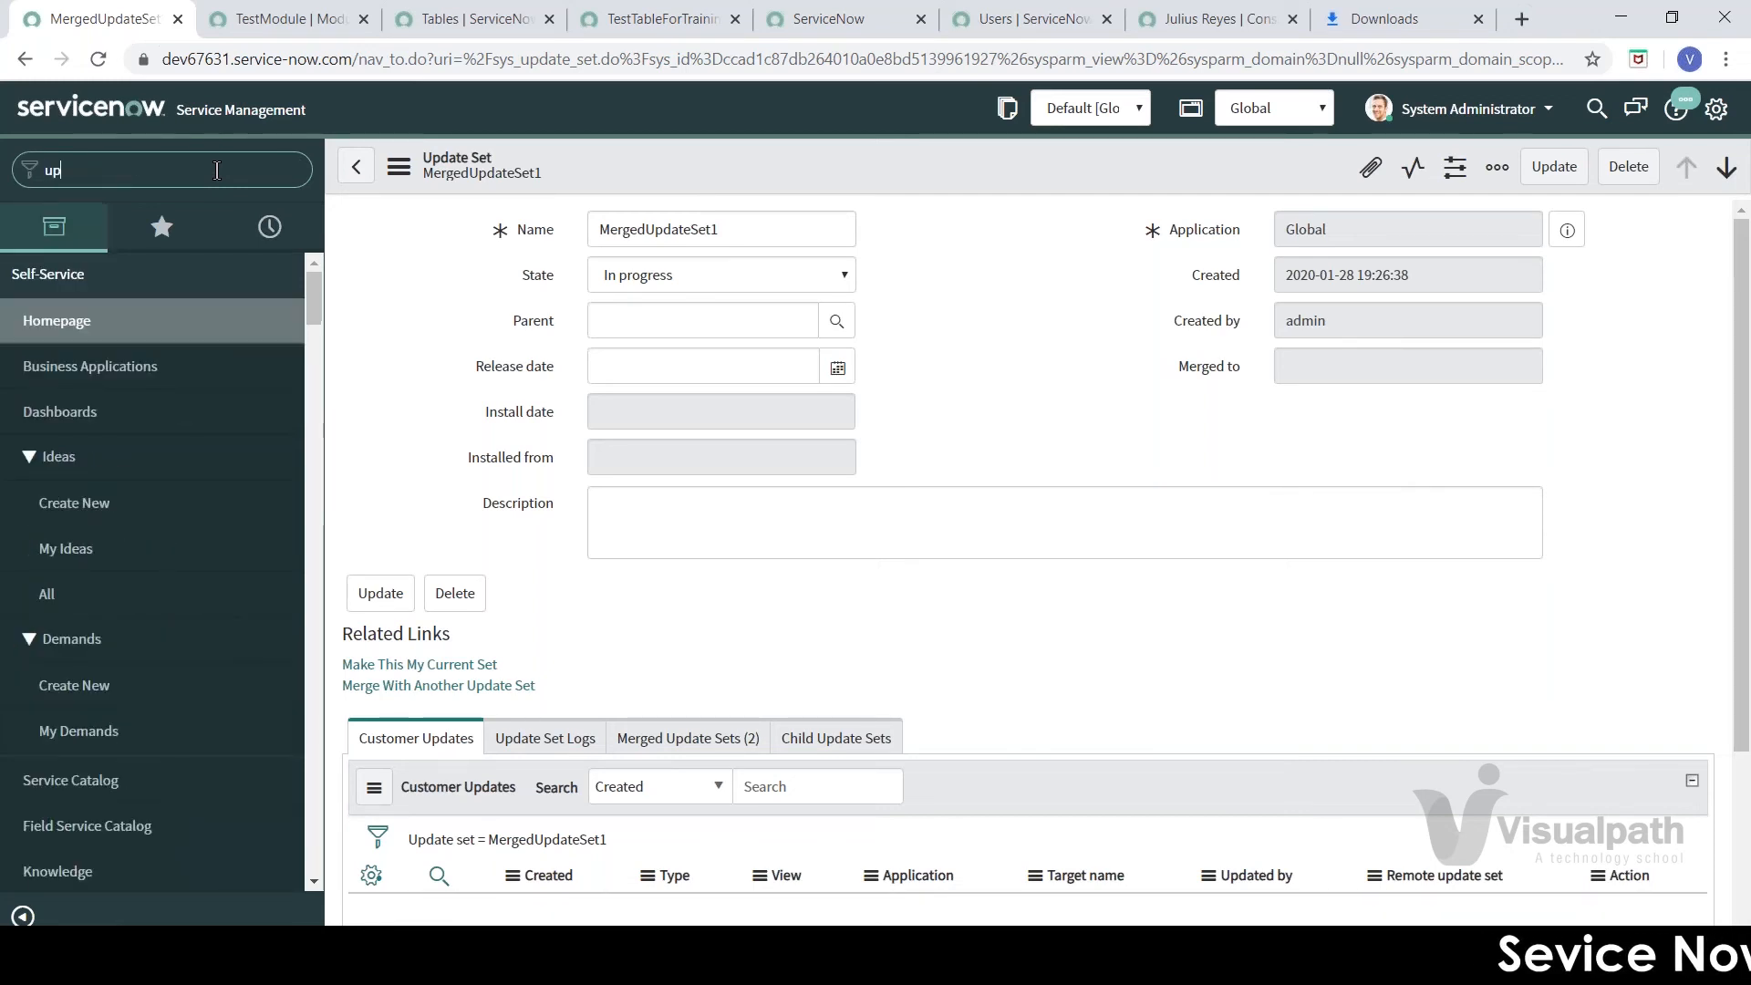
# - Search the navigator for "update set" and open the Retrieved Update Sets list
pyautogui.press('BackSpace')
pyautogui.press('BackSpace')
pyautogui.press('BackSpace')
pyautogui.write('updates')
pyautogui.press('BackSpace')
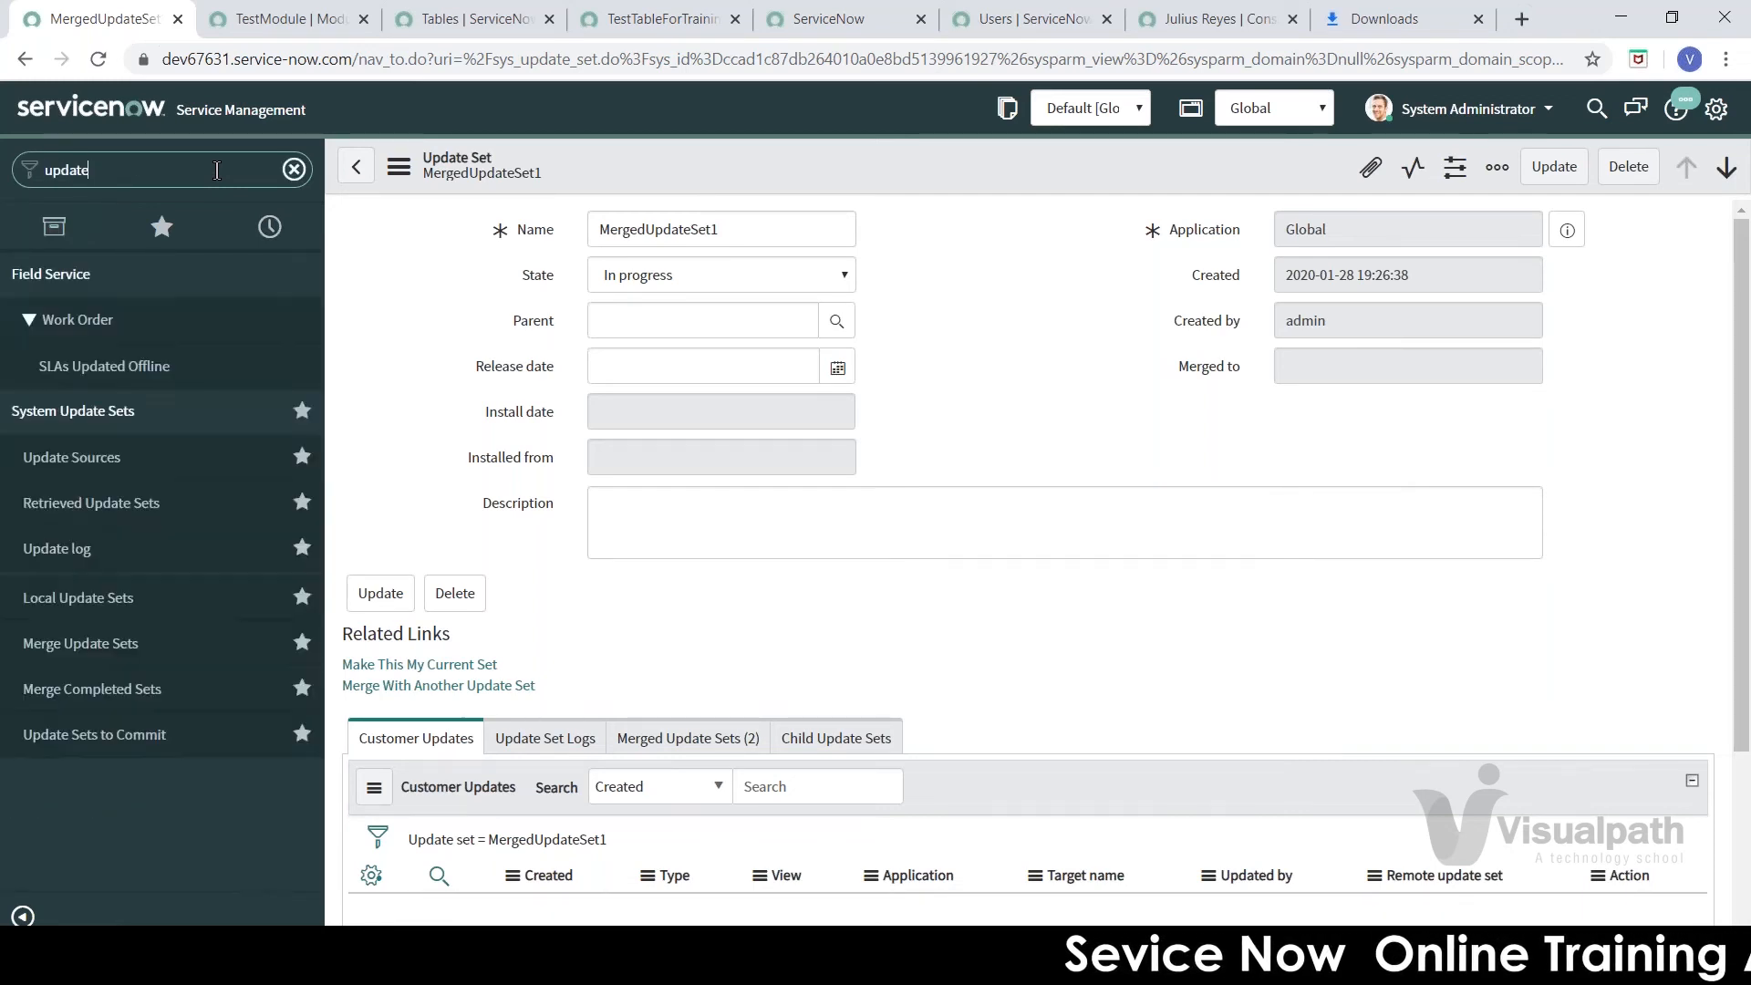
pyautogui.write('set')
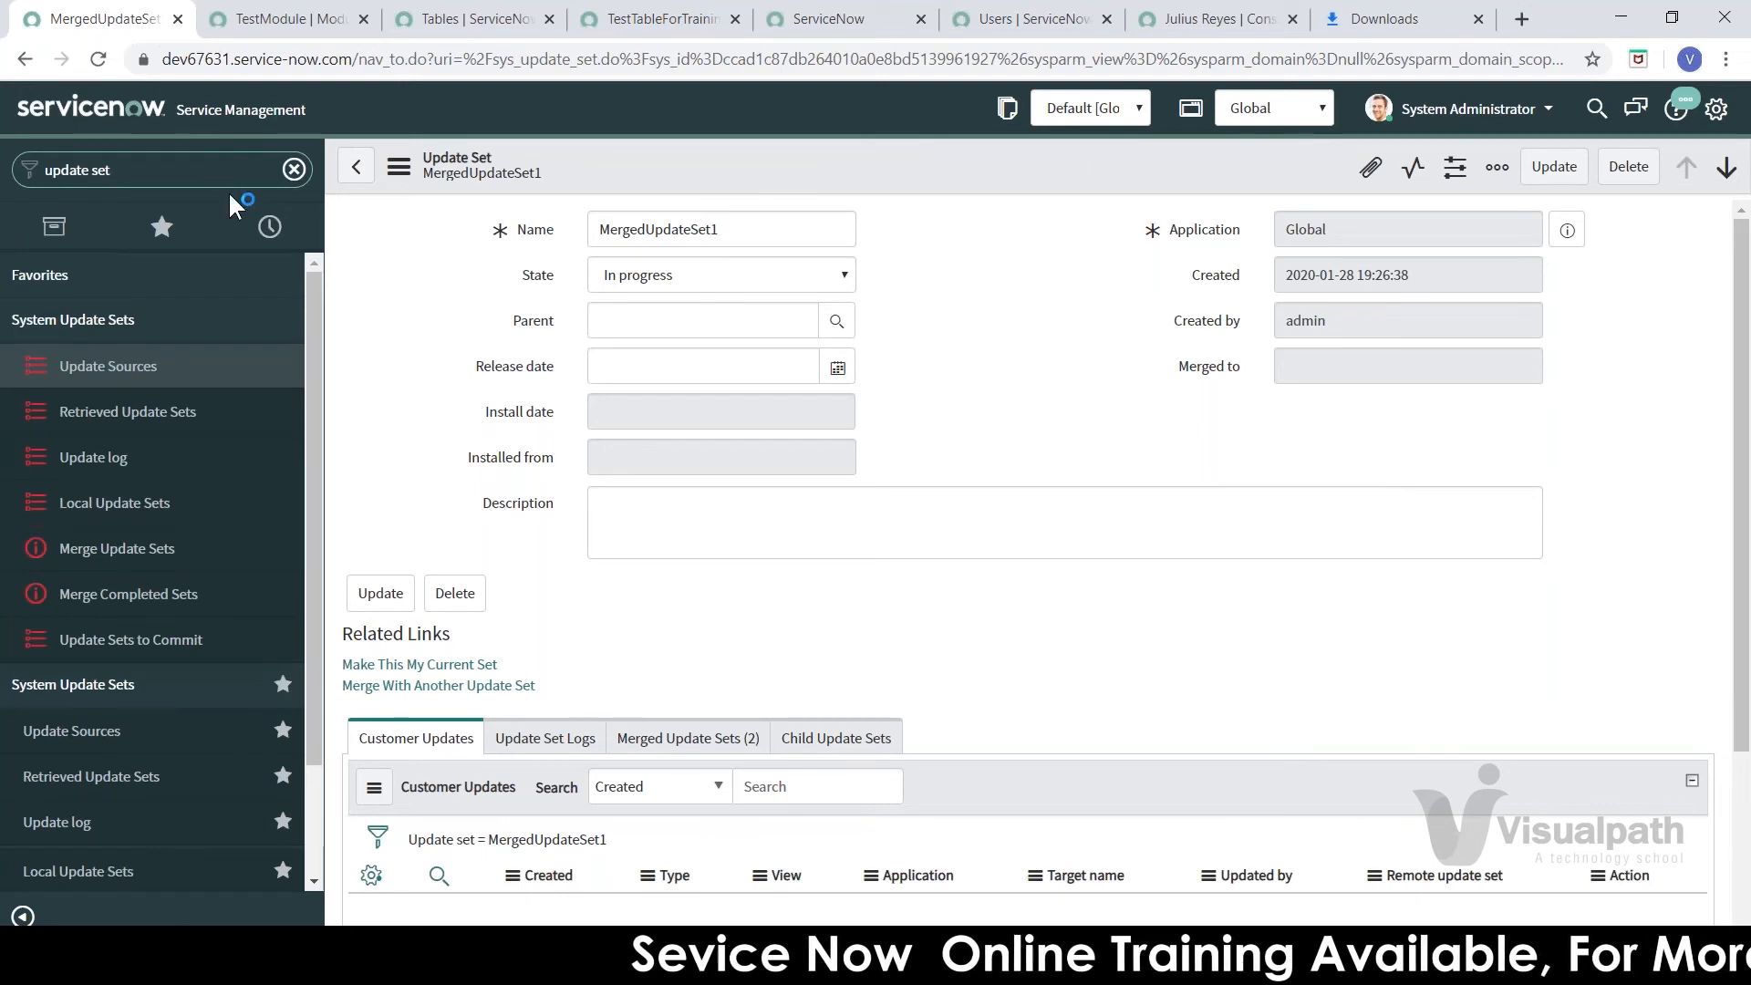
pyautogui.moveTo(319, 406); pyautogui.dragTo(331, 547)
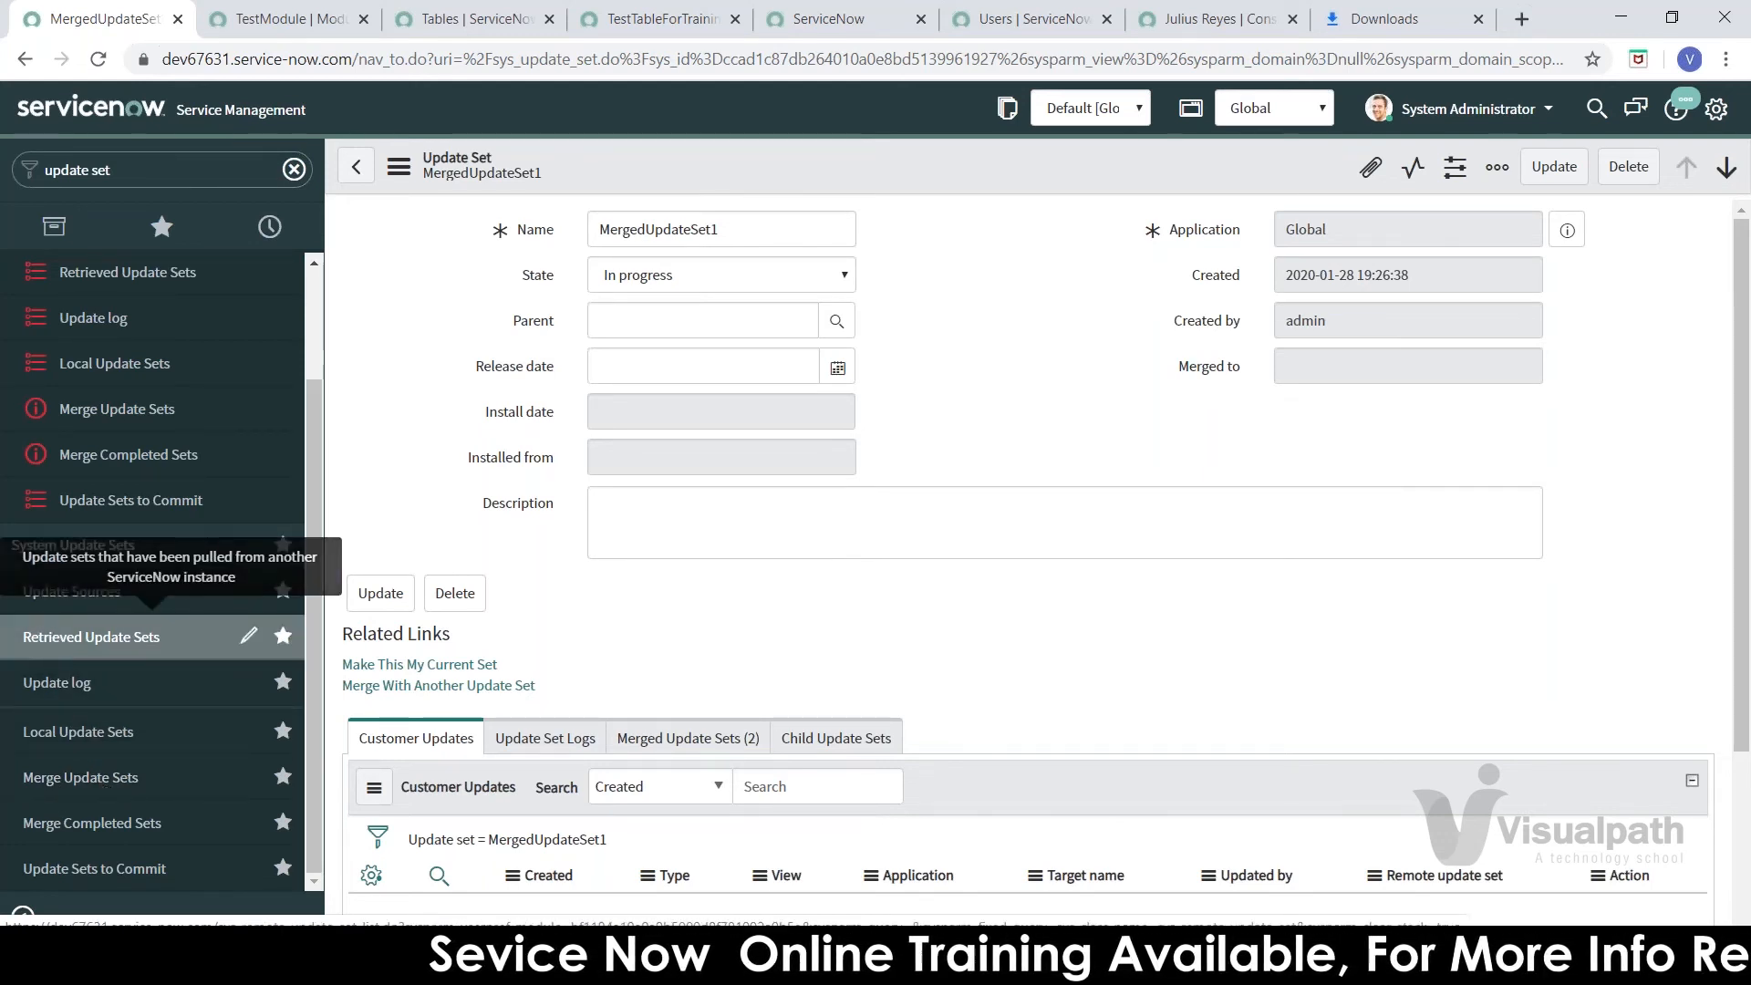
pyautogui.click(58, 640)
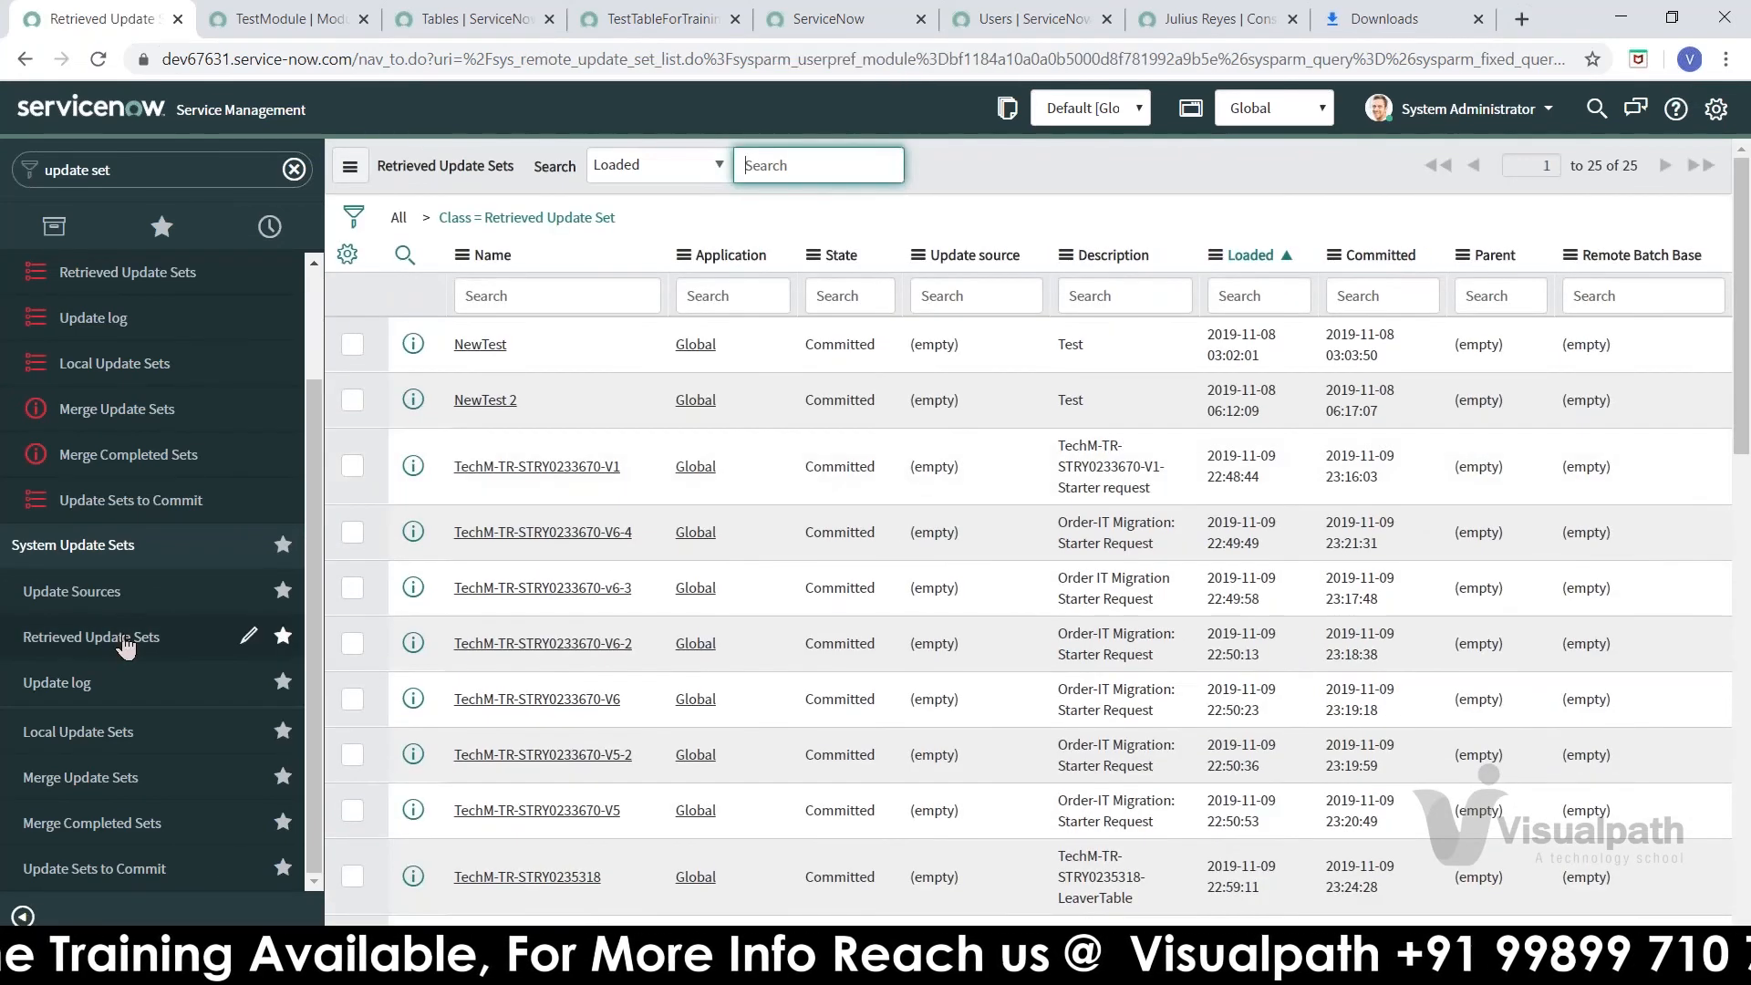
pyautogui.click(109, 636)
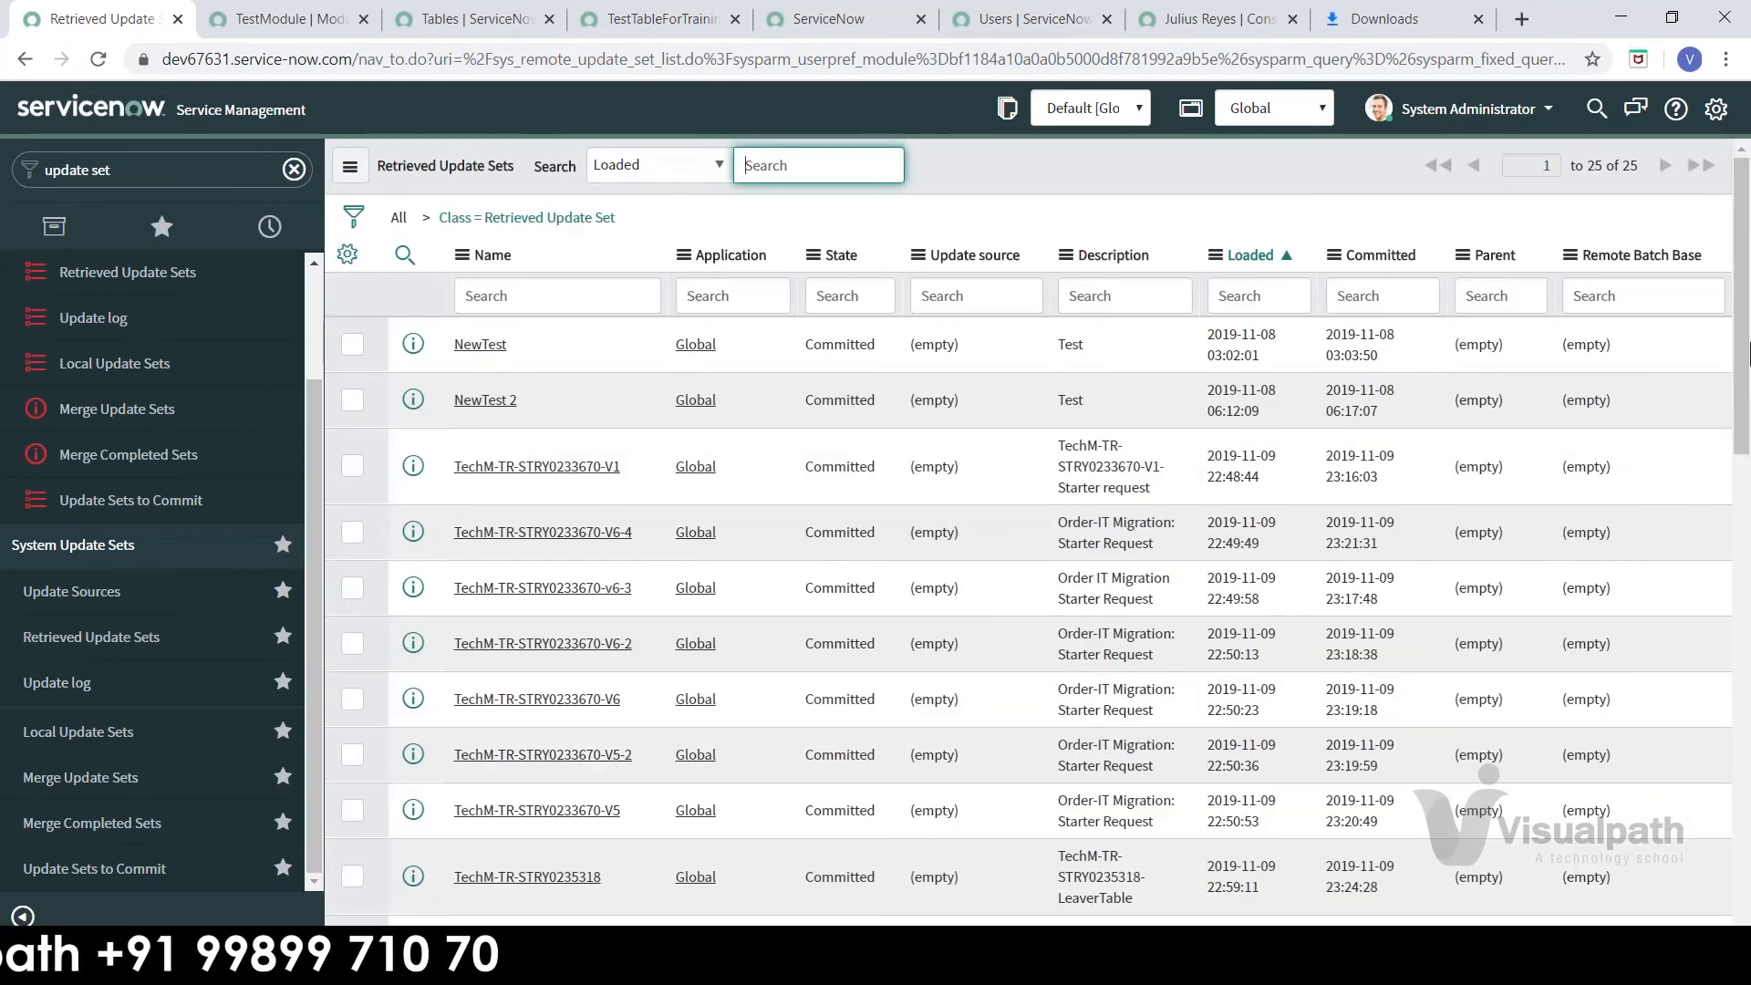
# - Import the exported update set from the XML file sys_remote_update_set_04ac5c07db264010a0e8bd513996194e in Downloads
pyautogui.scroll(-10, 1728, 453)
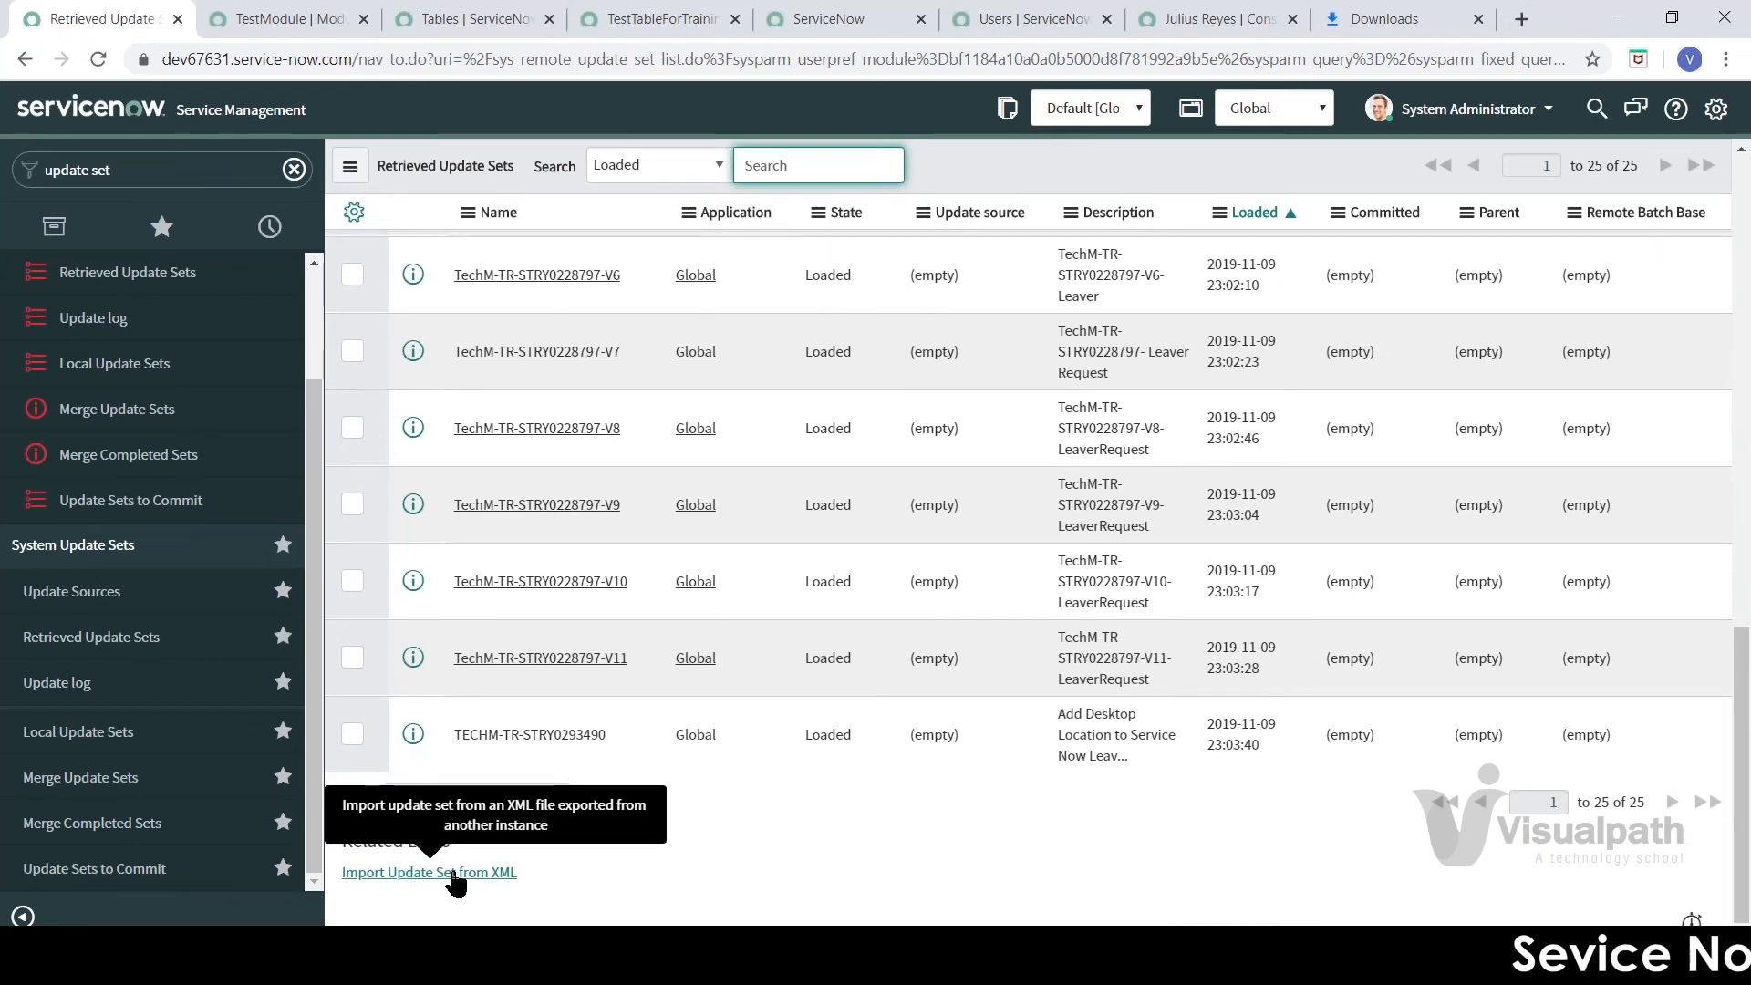
pyautogui.click(454, 873)
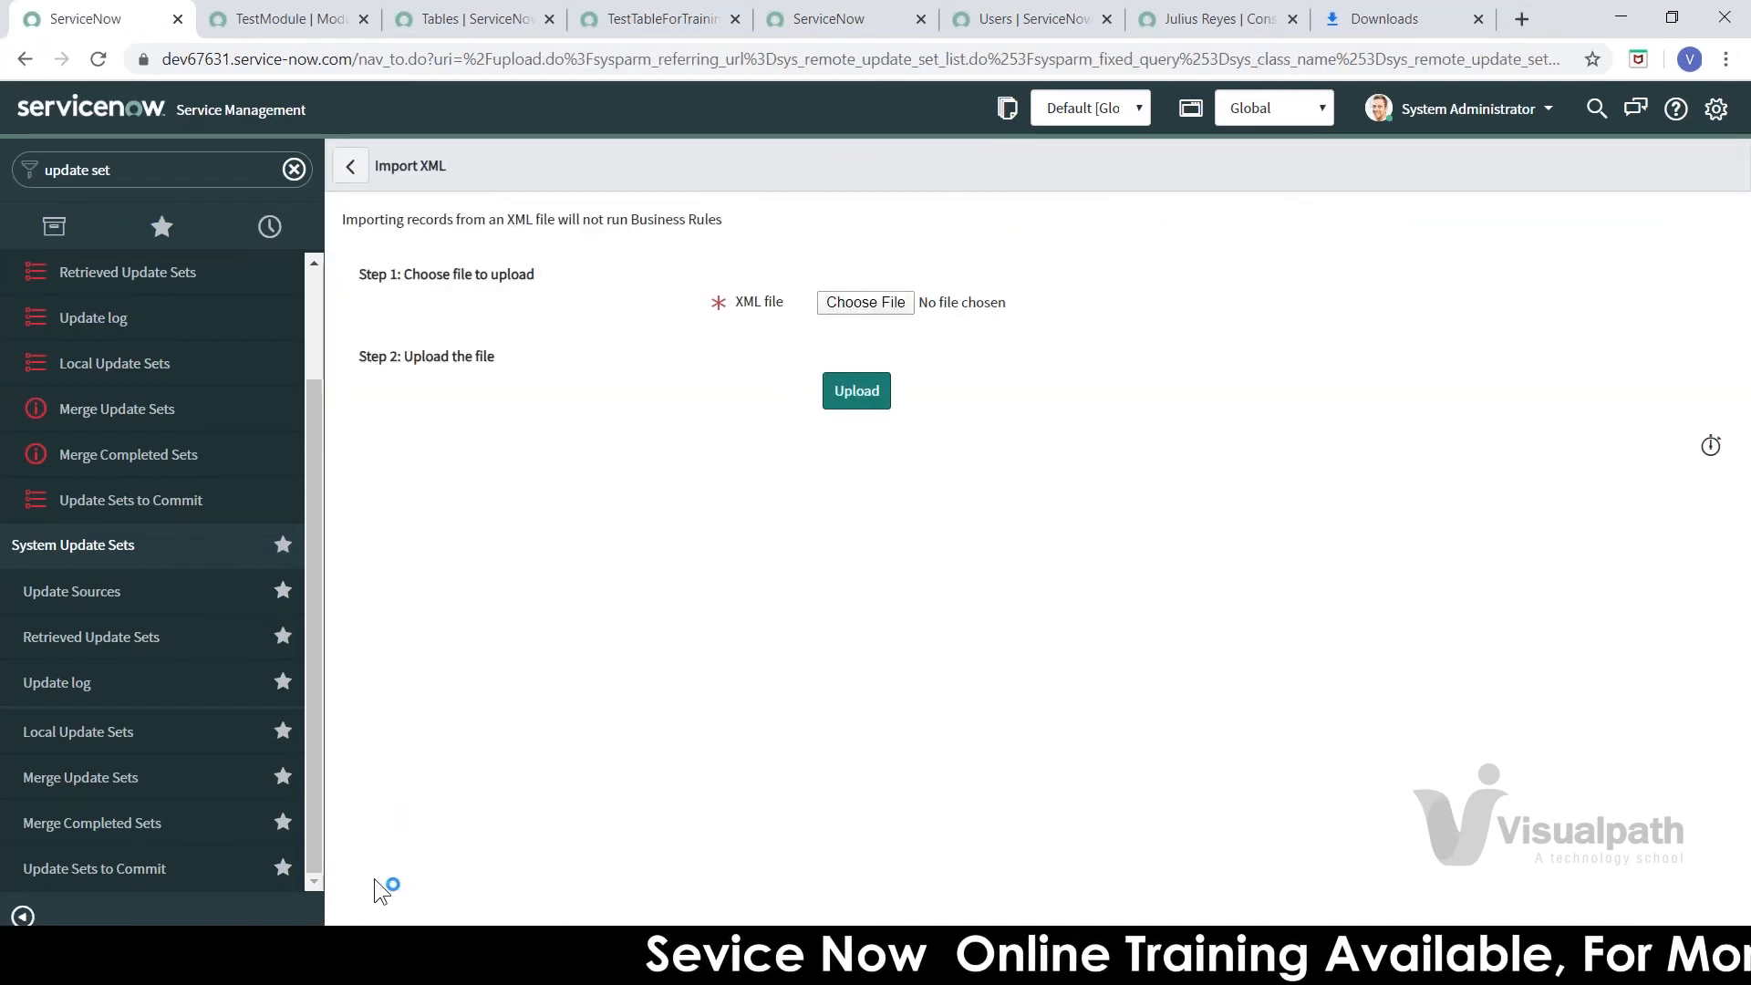
pyautogui.click(587, 964)
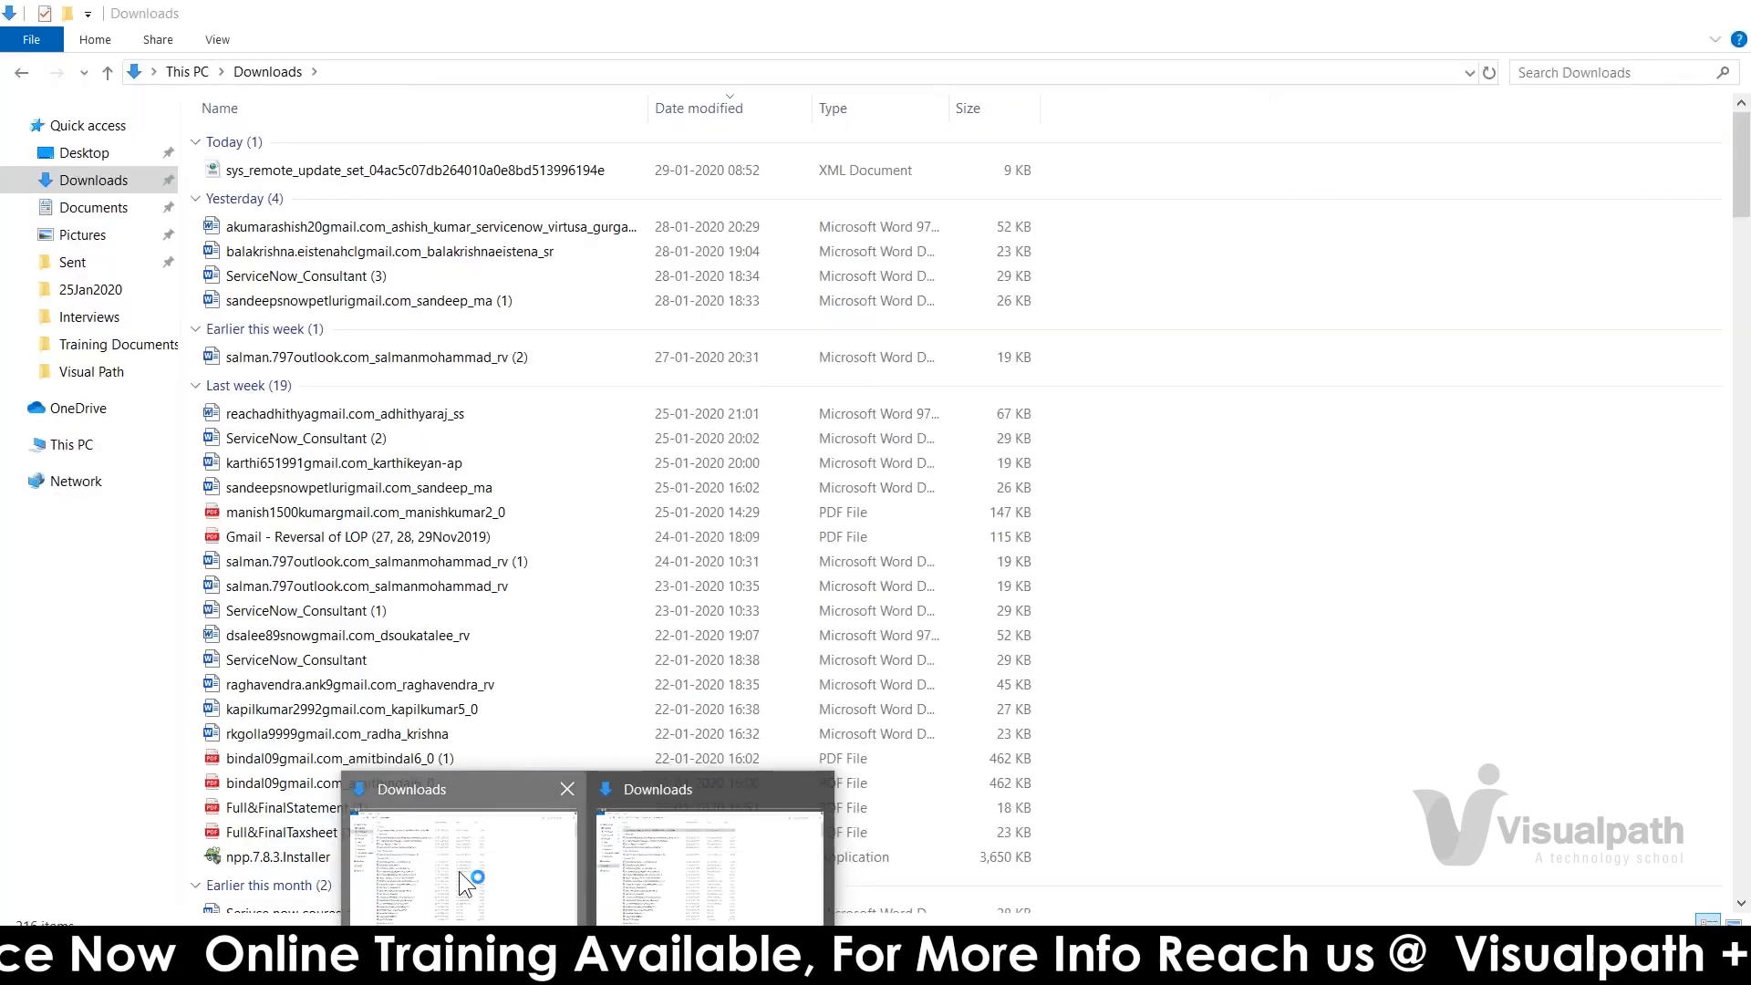
pyautogui.click(458, 872)
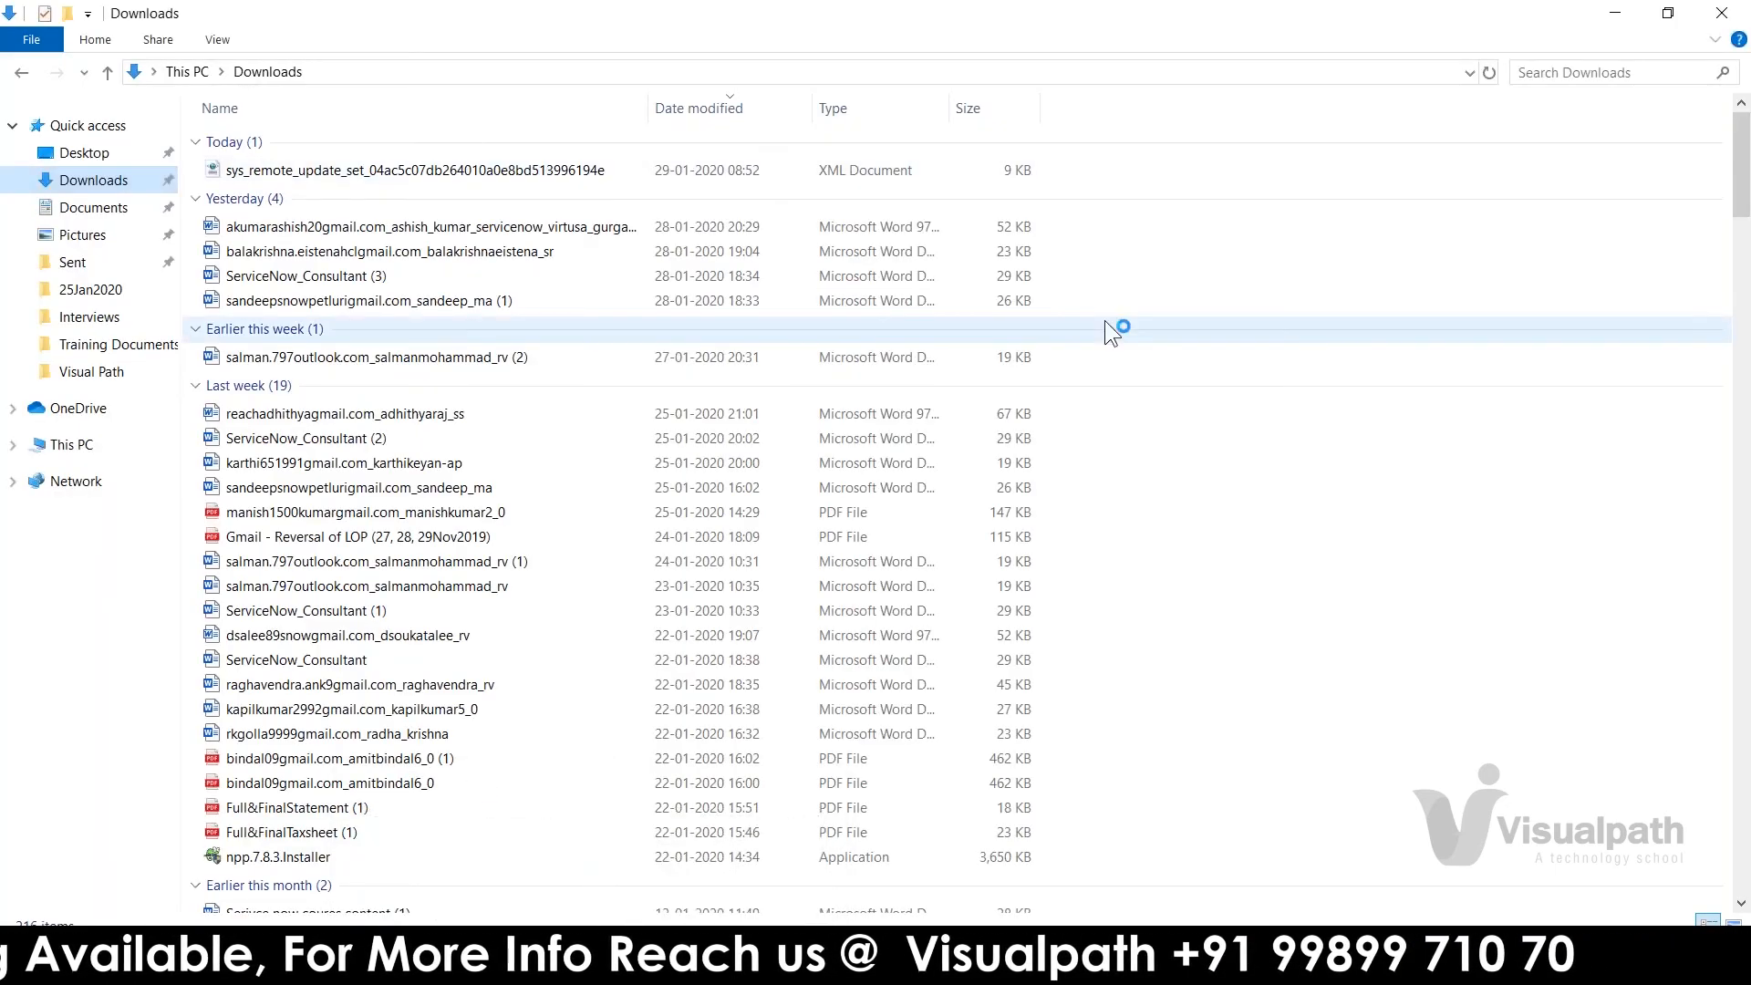
pyautogui.hotkey('alt', 'Tab')
pyautogui.click(862, 303)
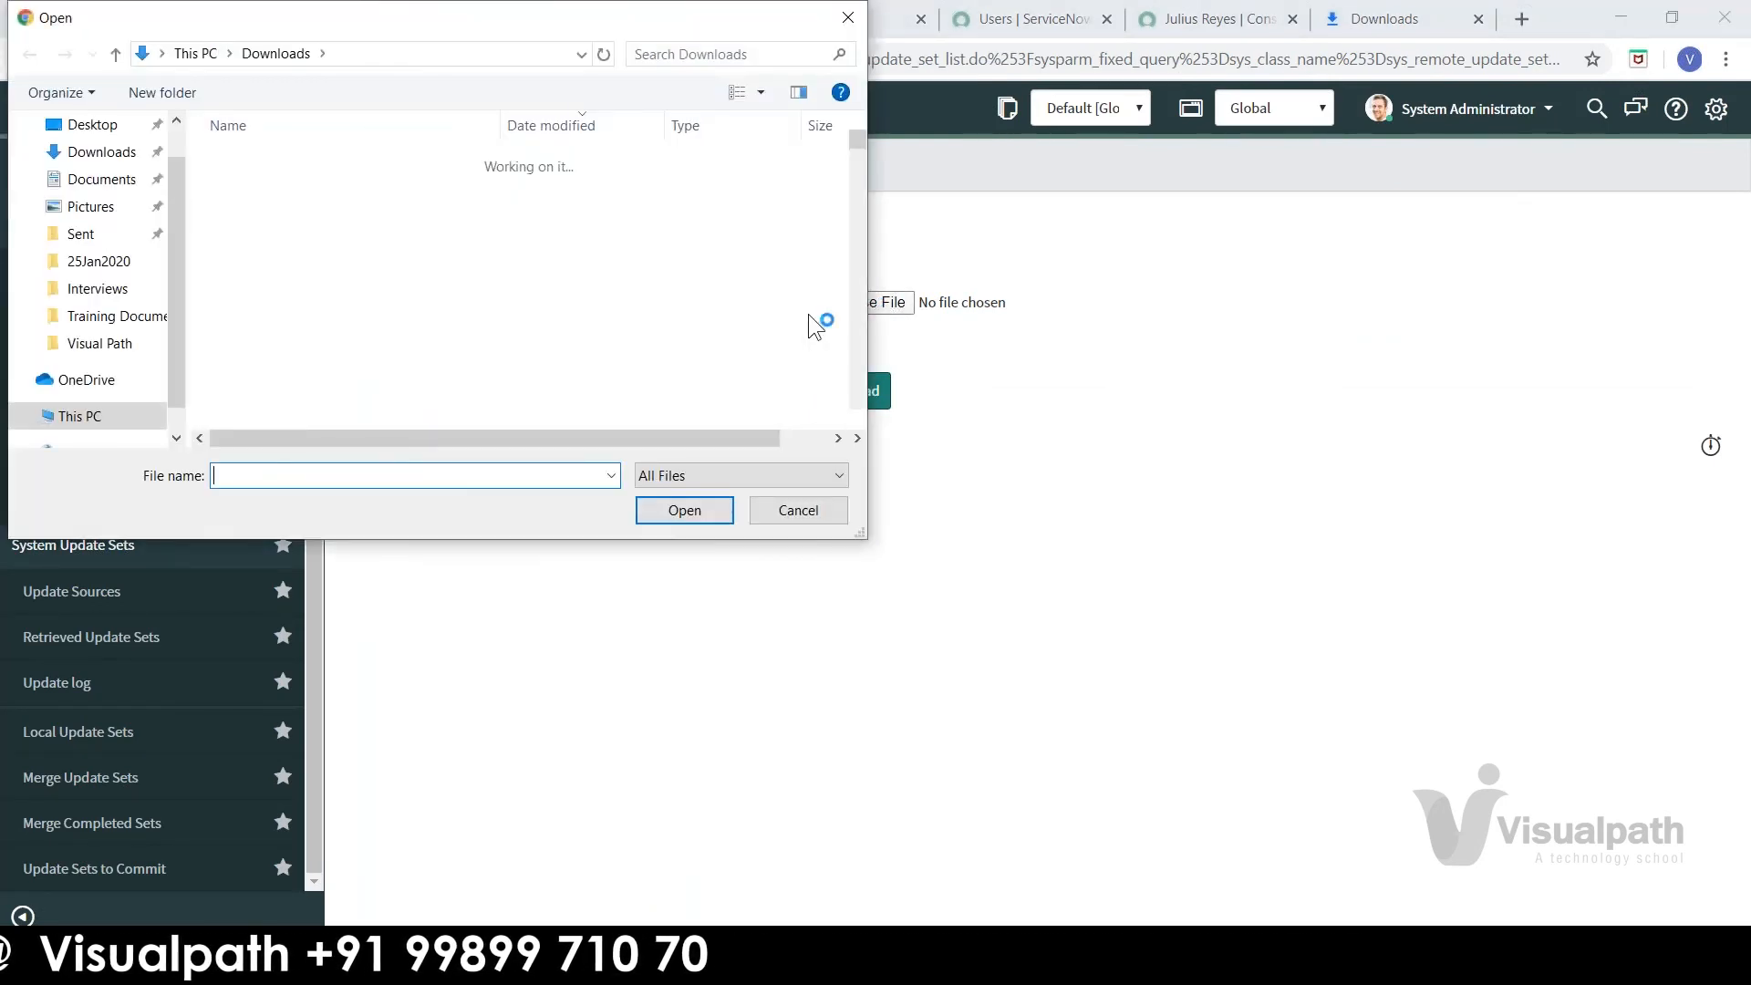
pyautogui.doubleClick(352, 189)
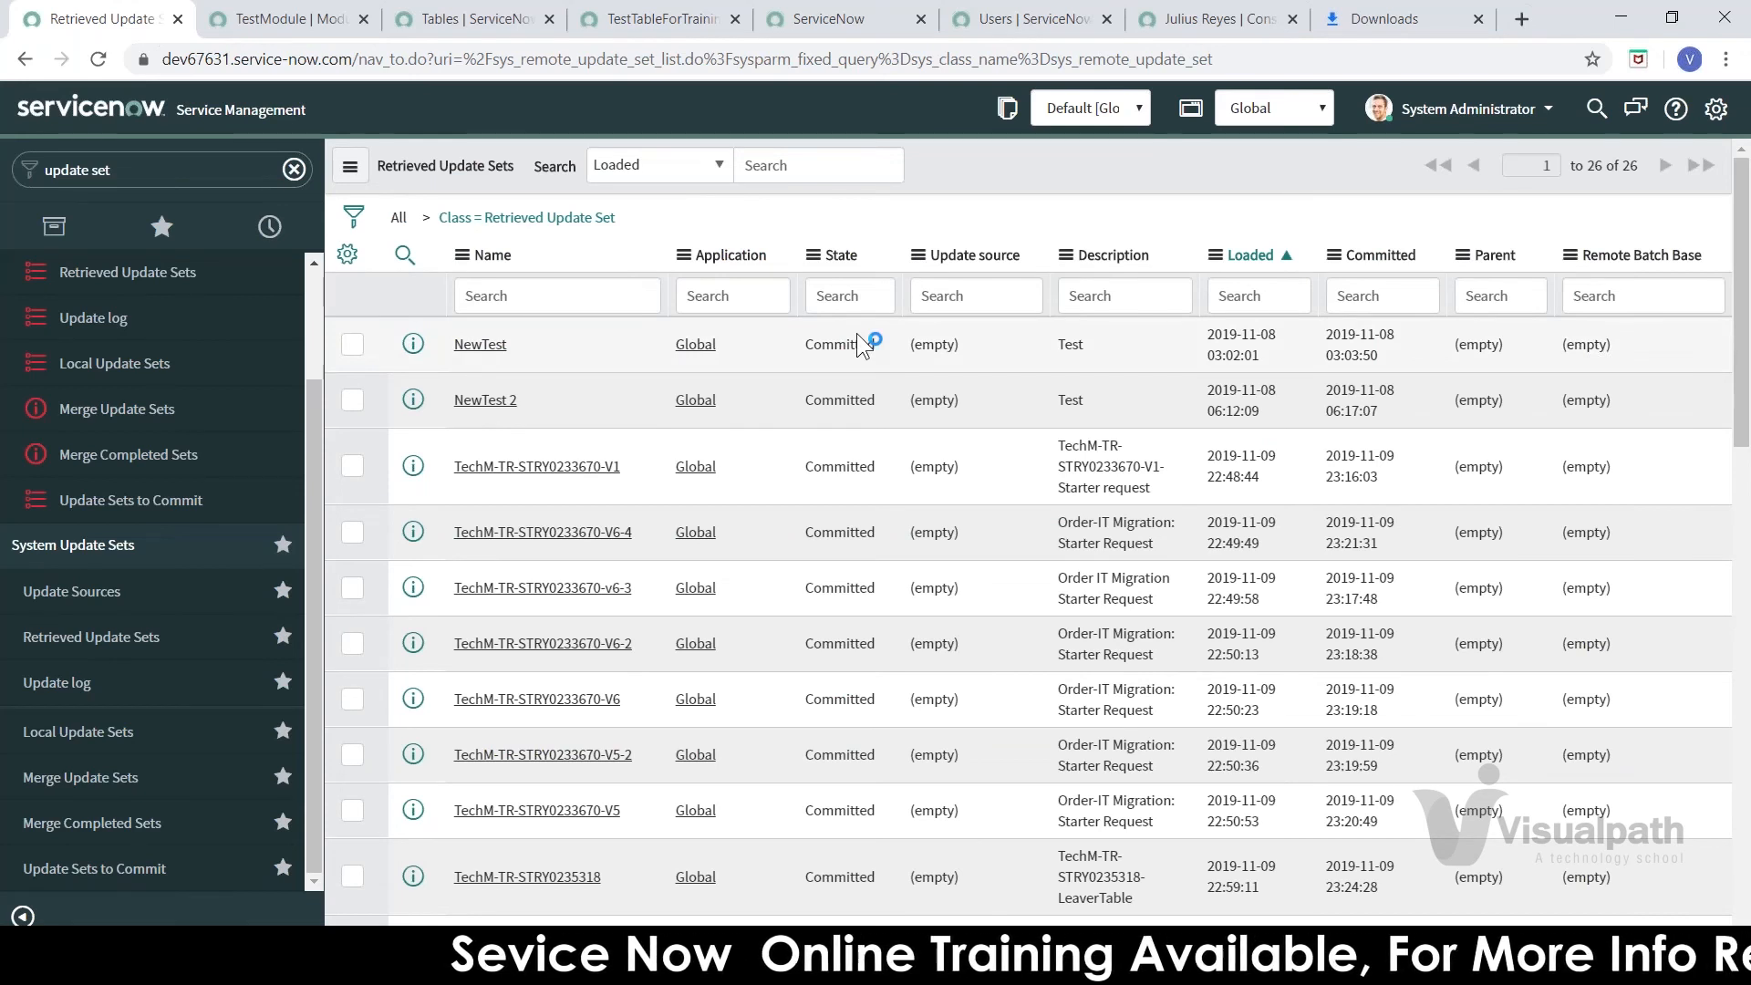
# - Sort the retrieved update sets by Committed in ascending order and open the TestUpdateSet record
pyautogui.click(1377, 260)
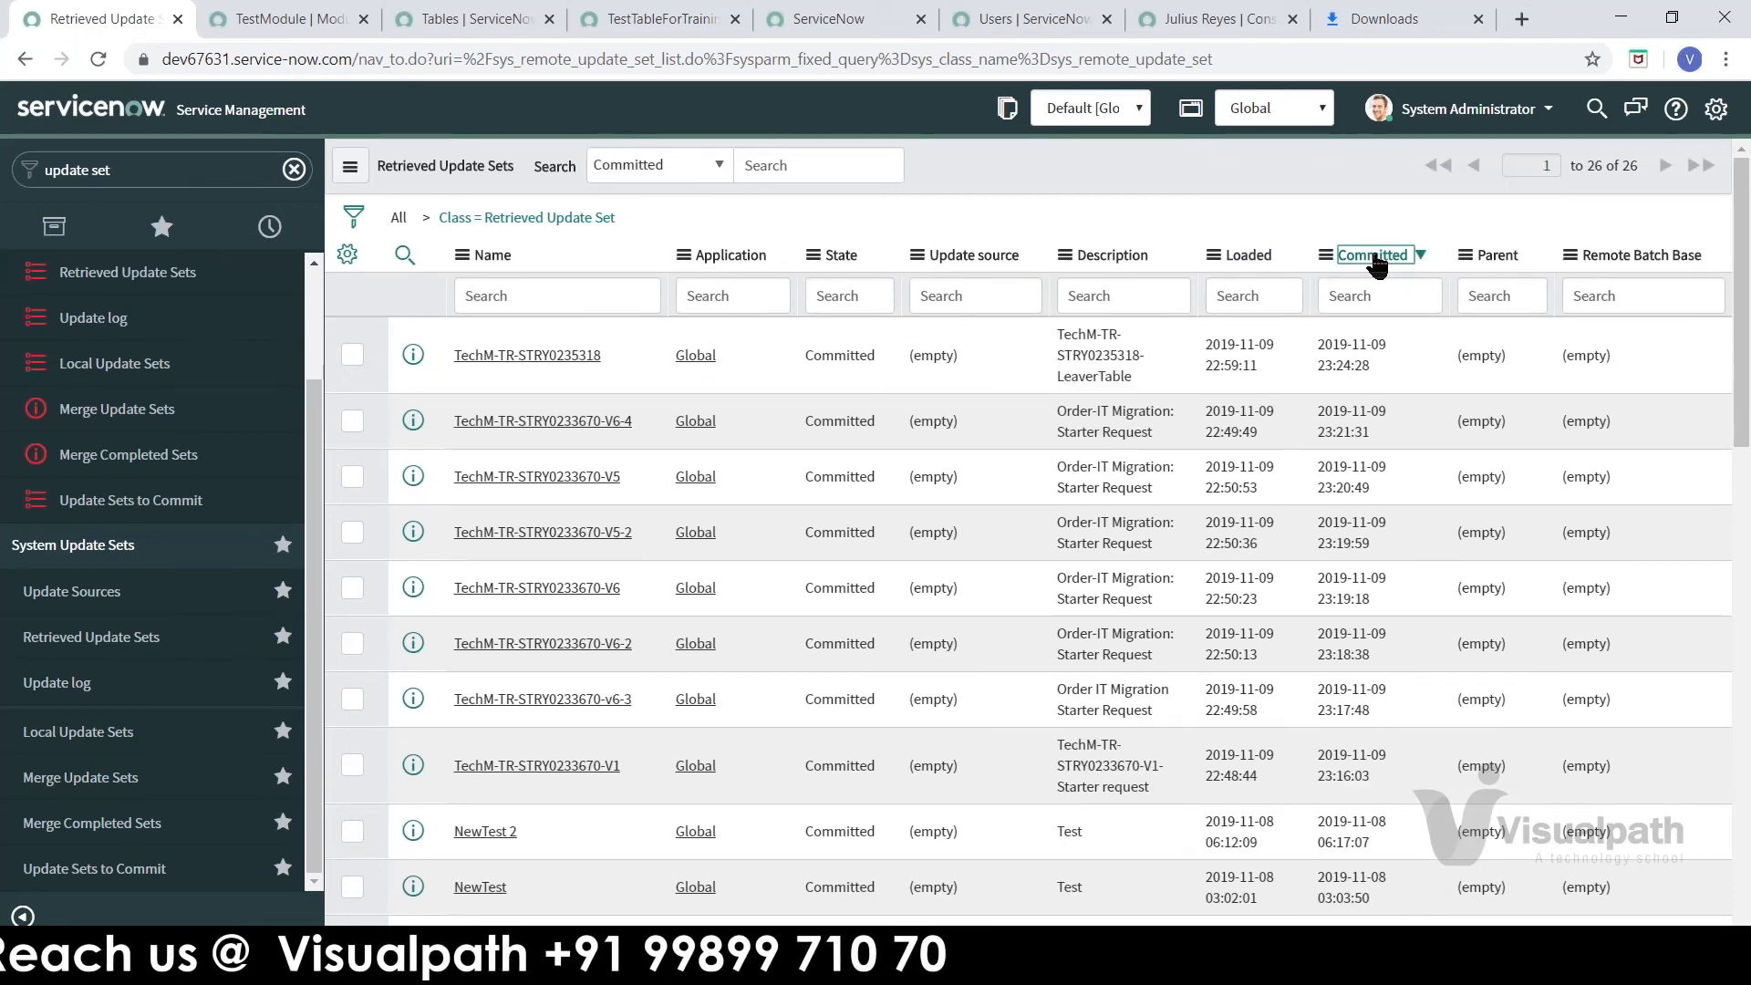
pyautogui.click(1373, 256)
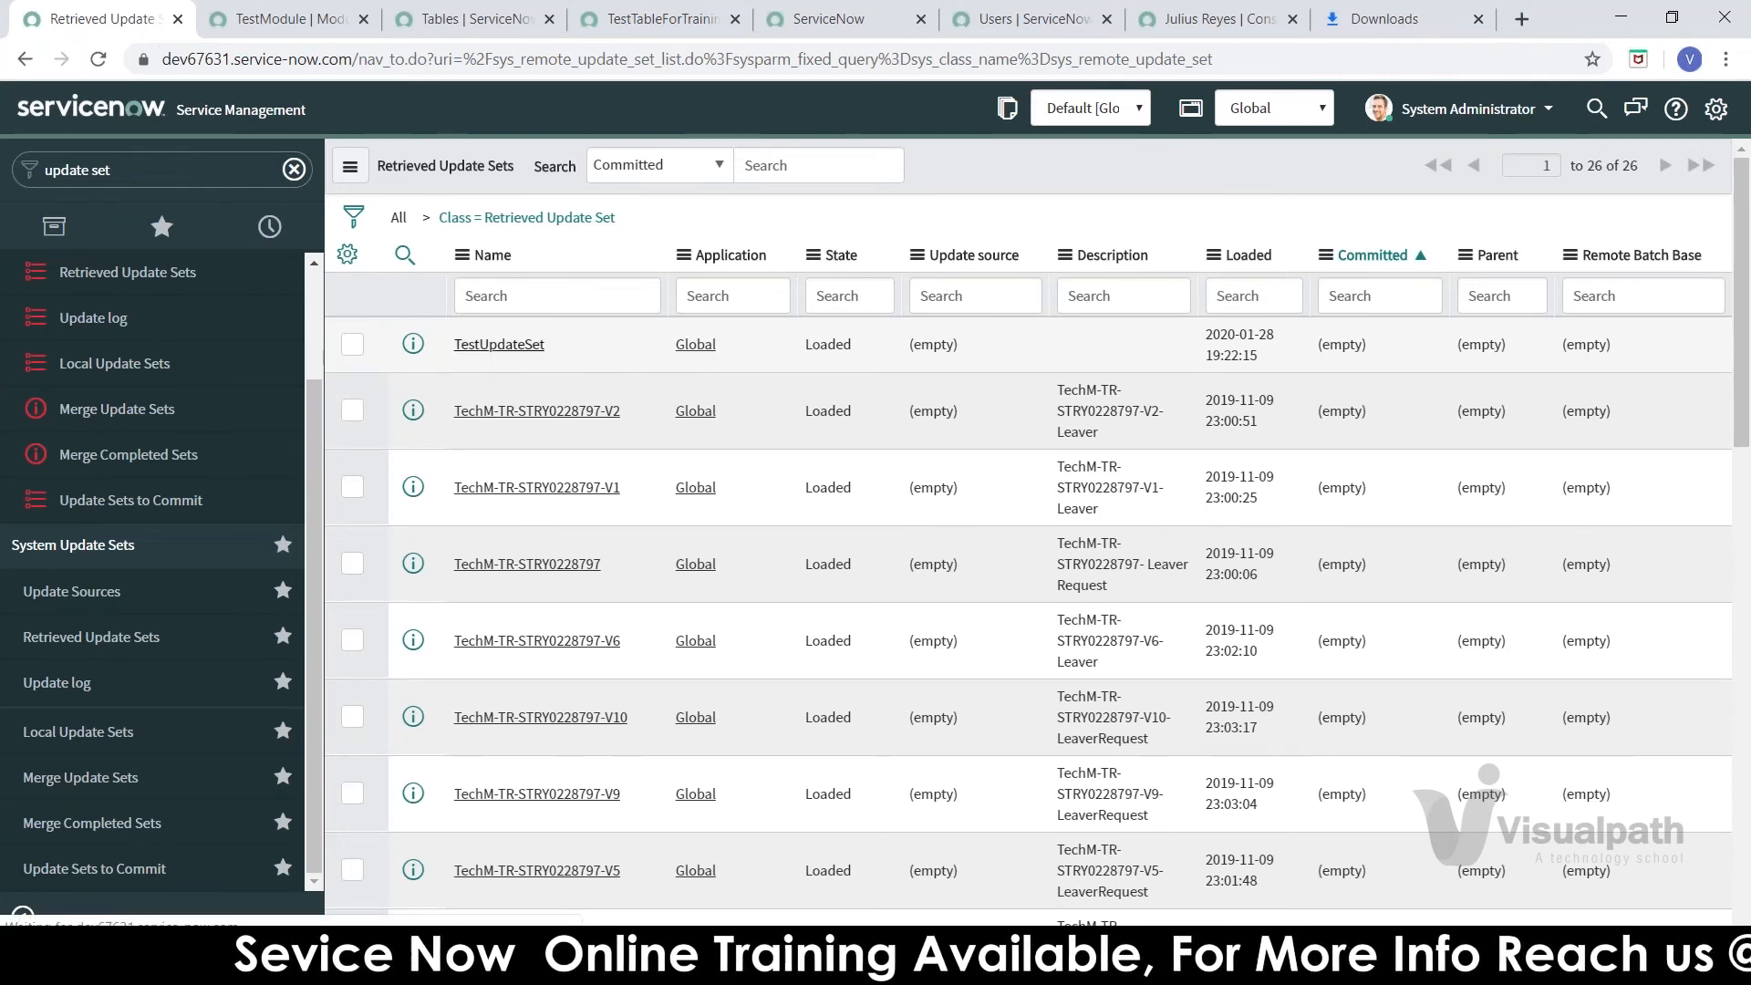
pyautogui.click(497, 346)
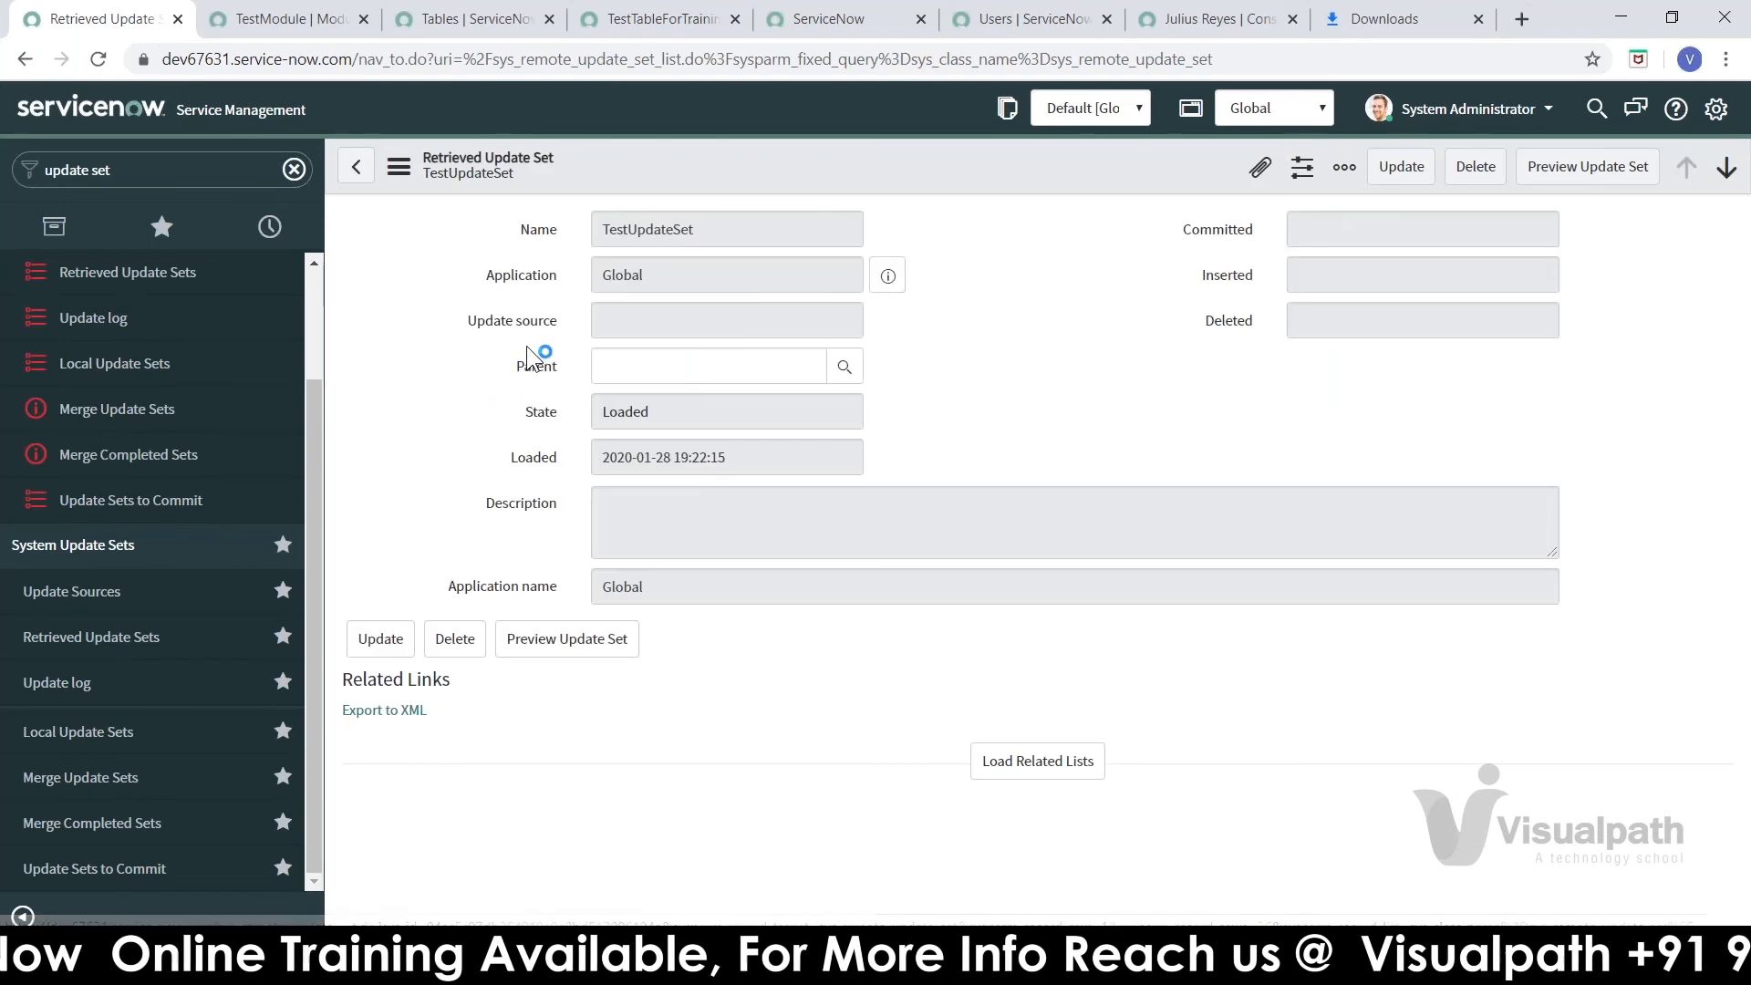
# - Review the customer updates in TestUpdateSet, then run the update set preview and close its result window
pyautogui.moveTo(691, 229); pyautogui.dragTo(552, 234)
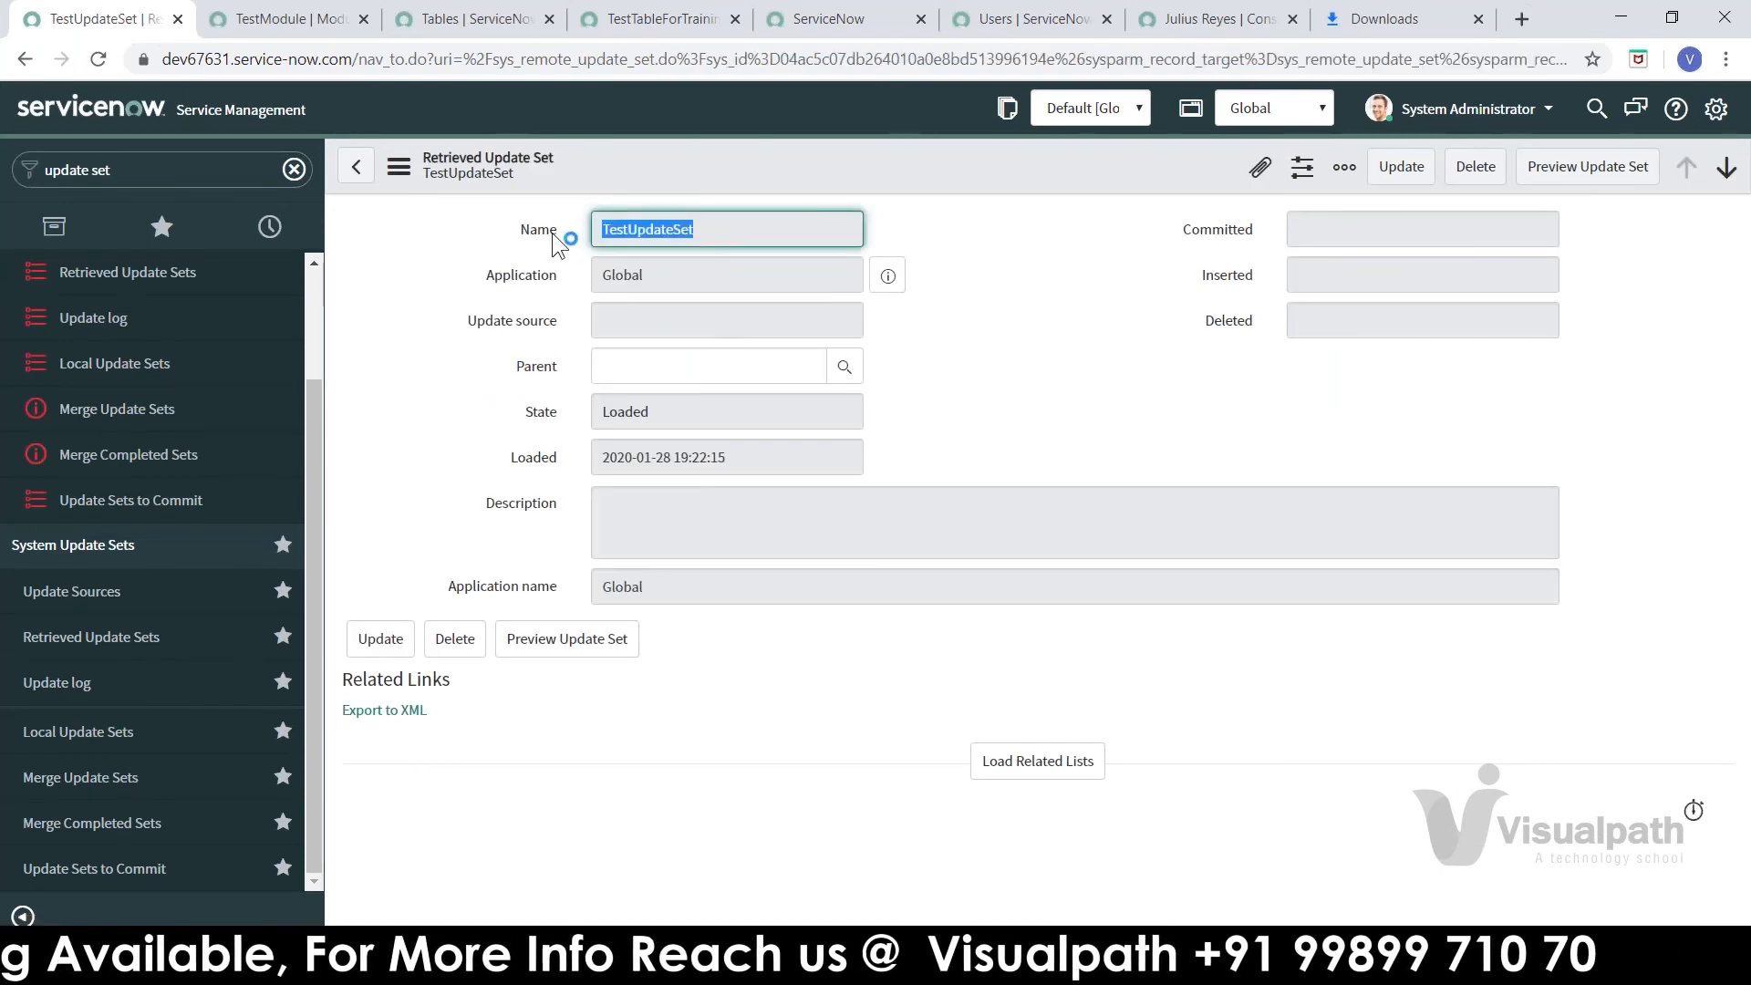
pyautogui.click(943, 266)
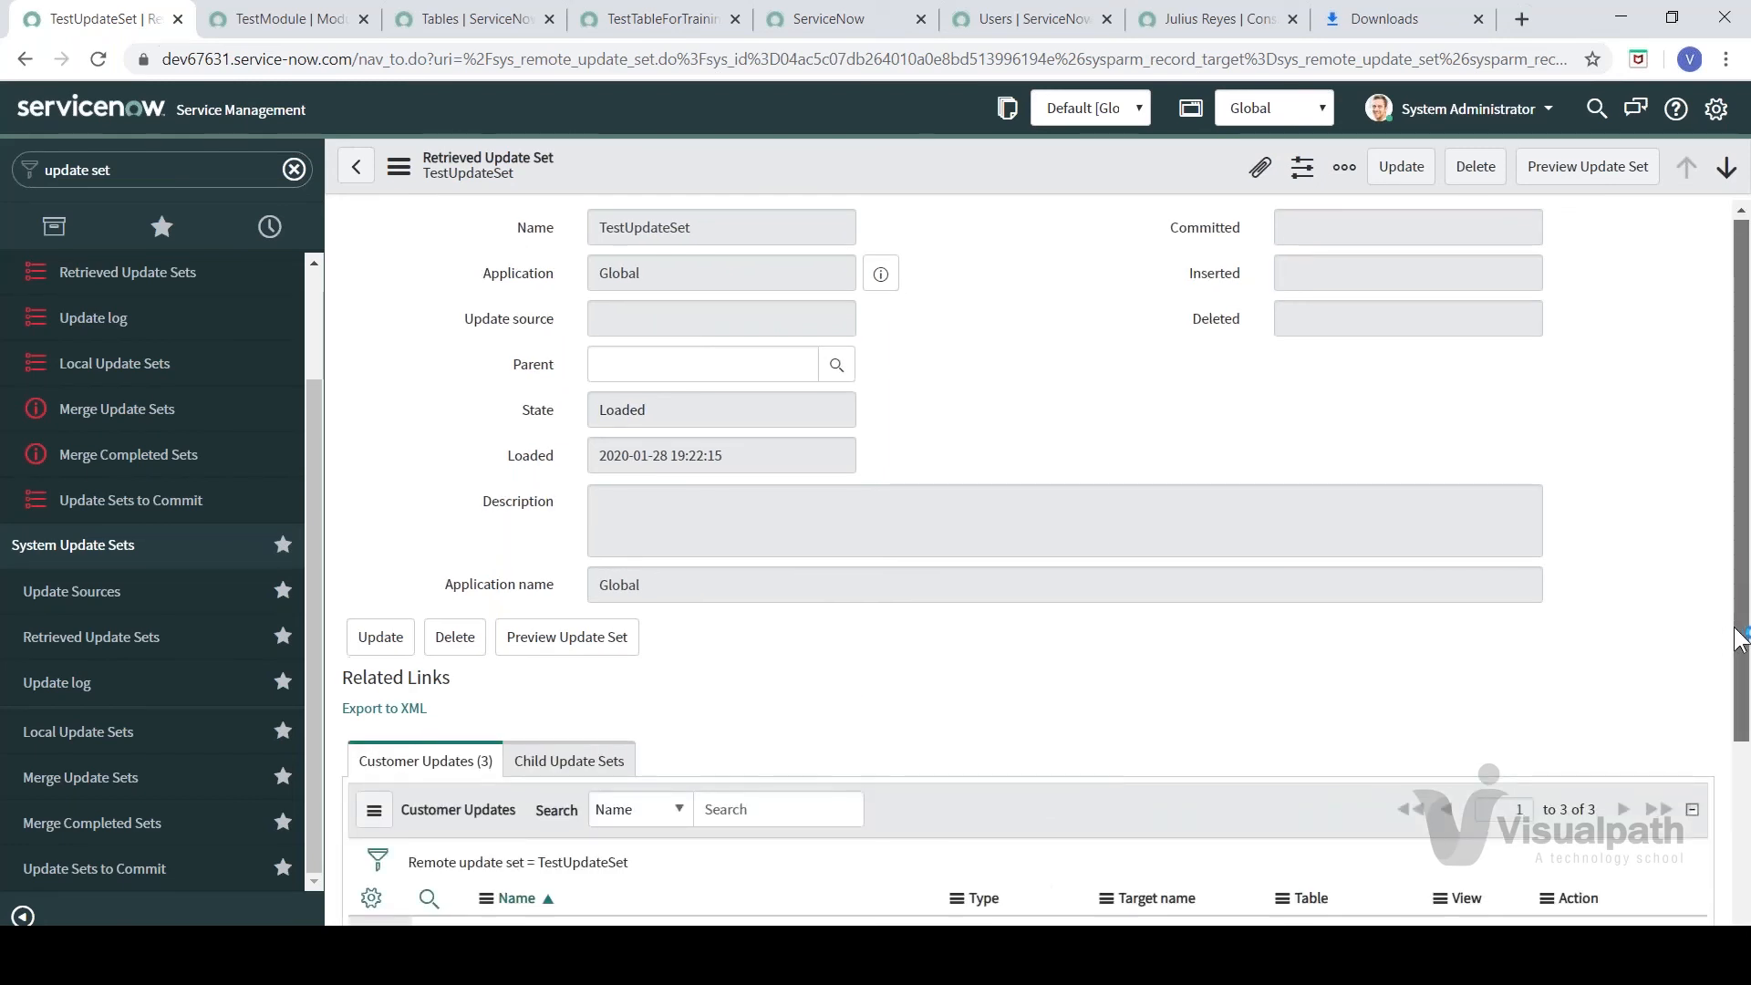
pyautogui.scroll(-2, 1414, 742)
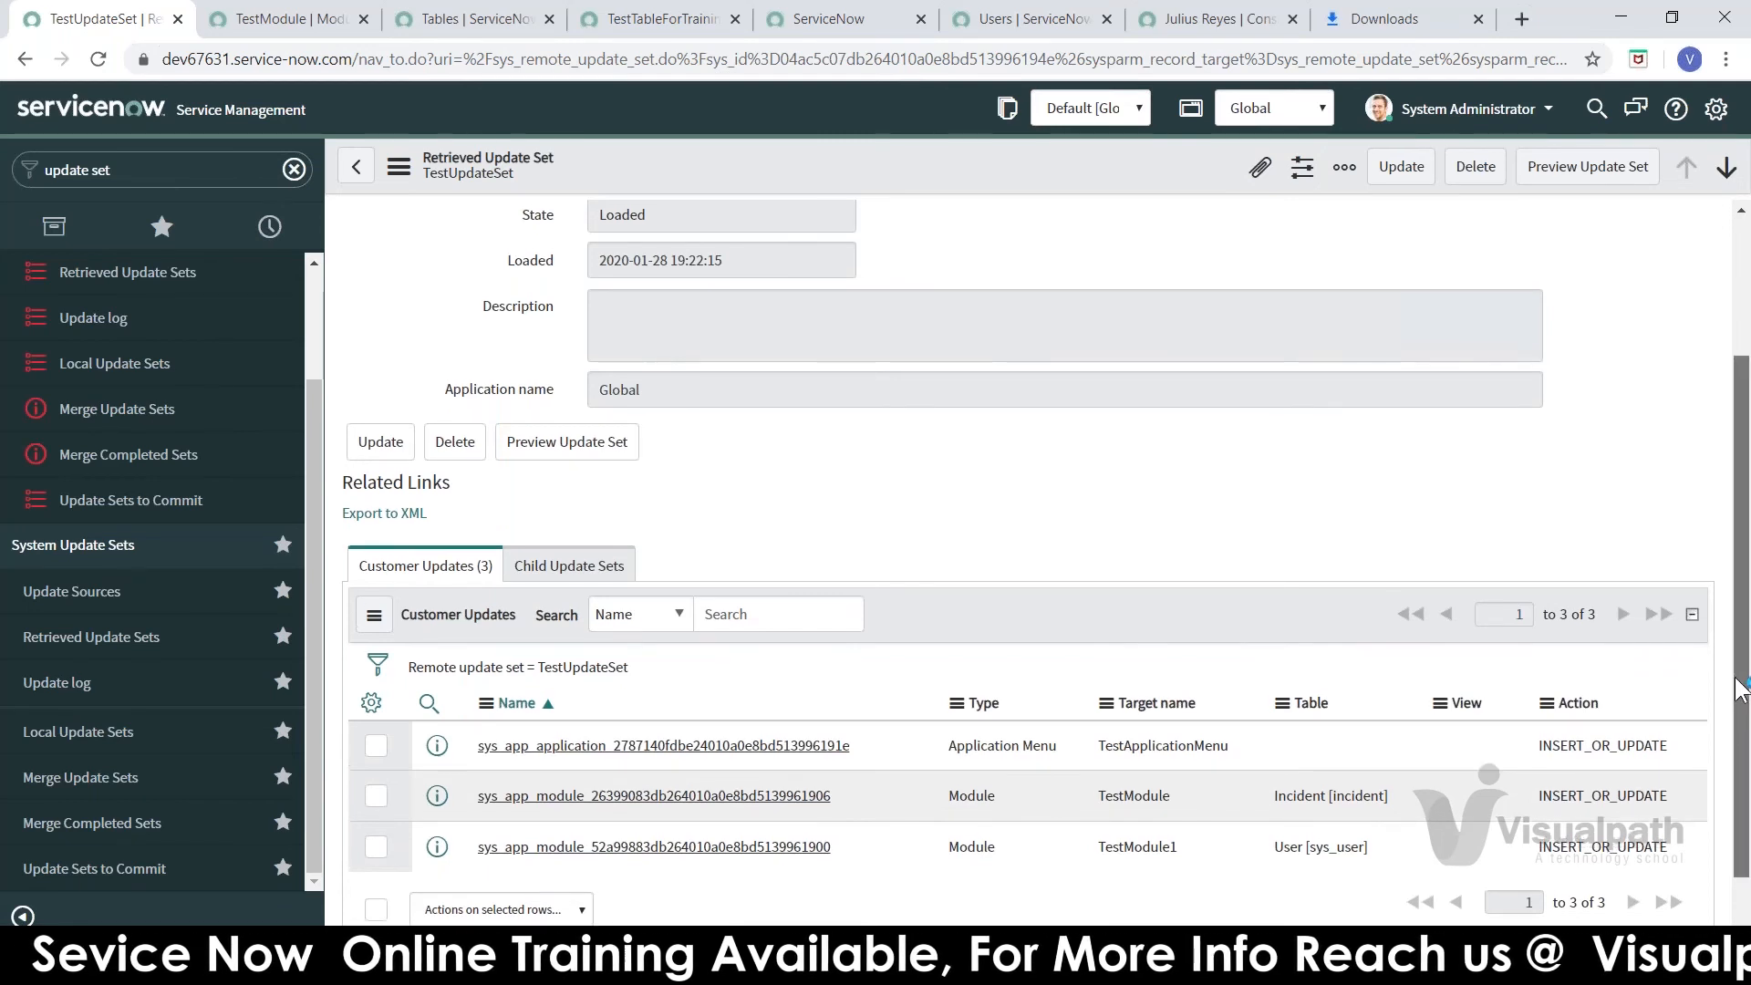
pyautogui.scroll(2, 821, 723)
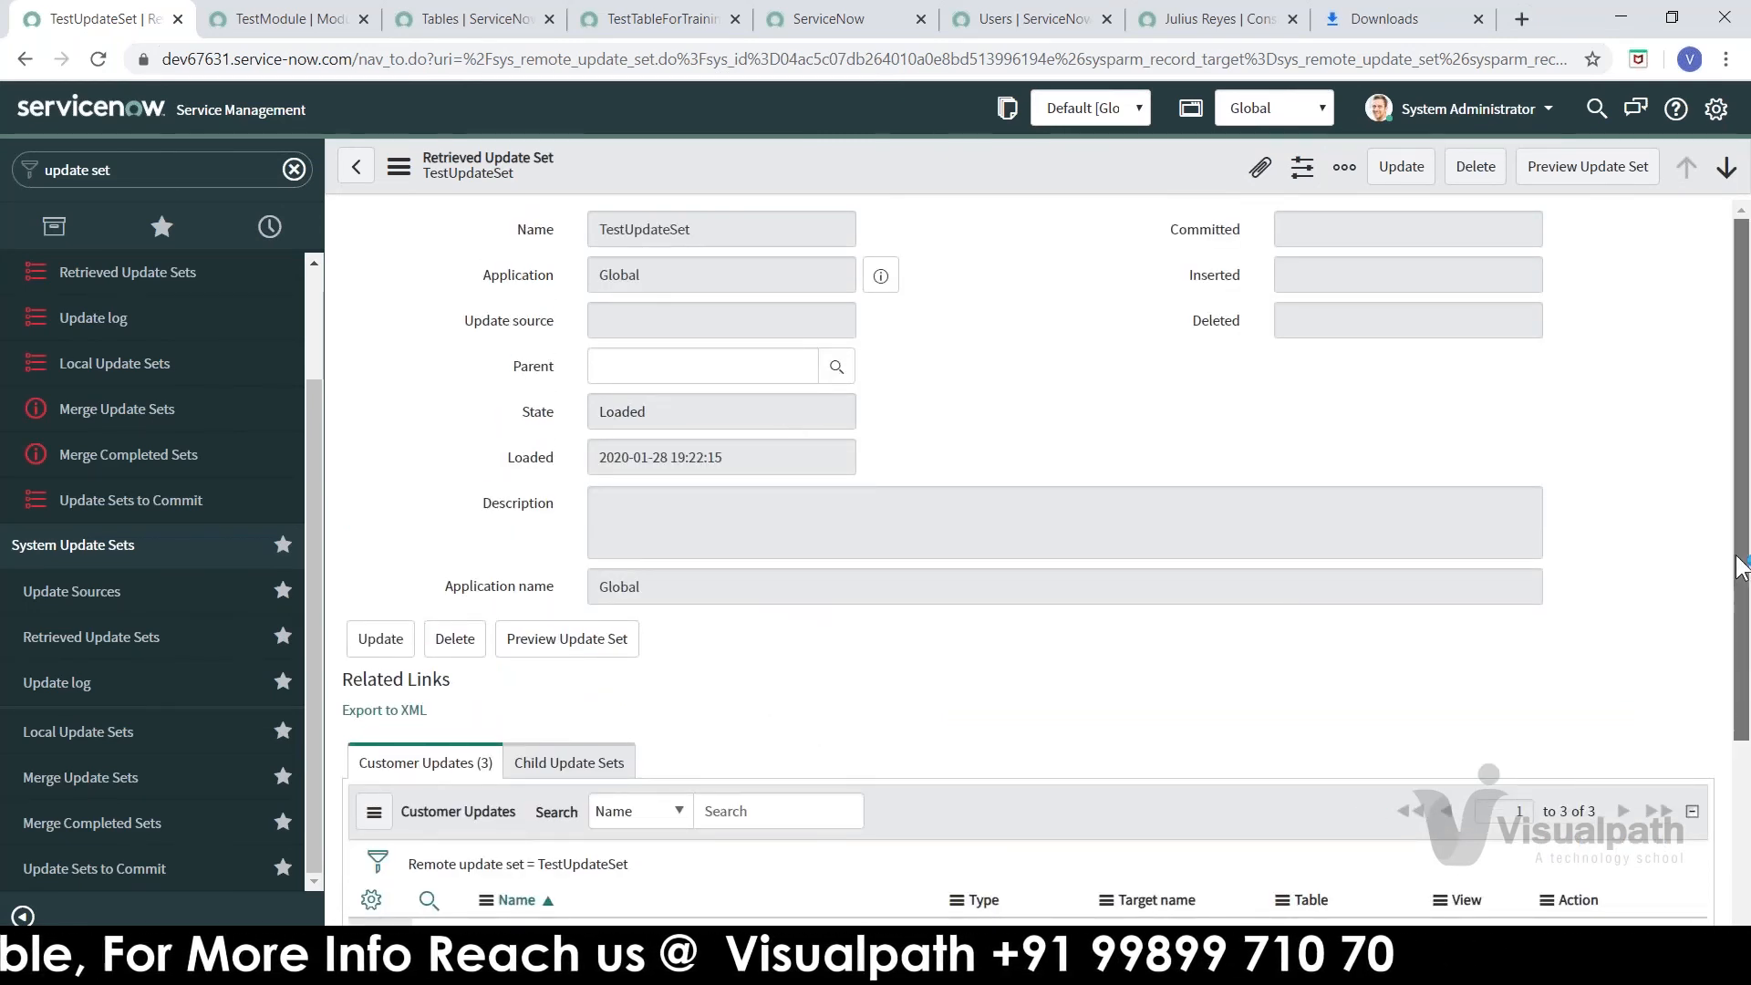
pyautogui.moveTo(1731, 658); pyautogui.dragTo(1747, 393)
pyautogui.scroll(-2, 1740, 593)
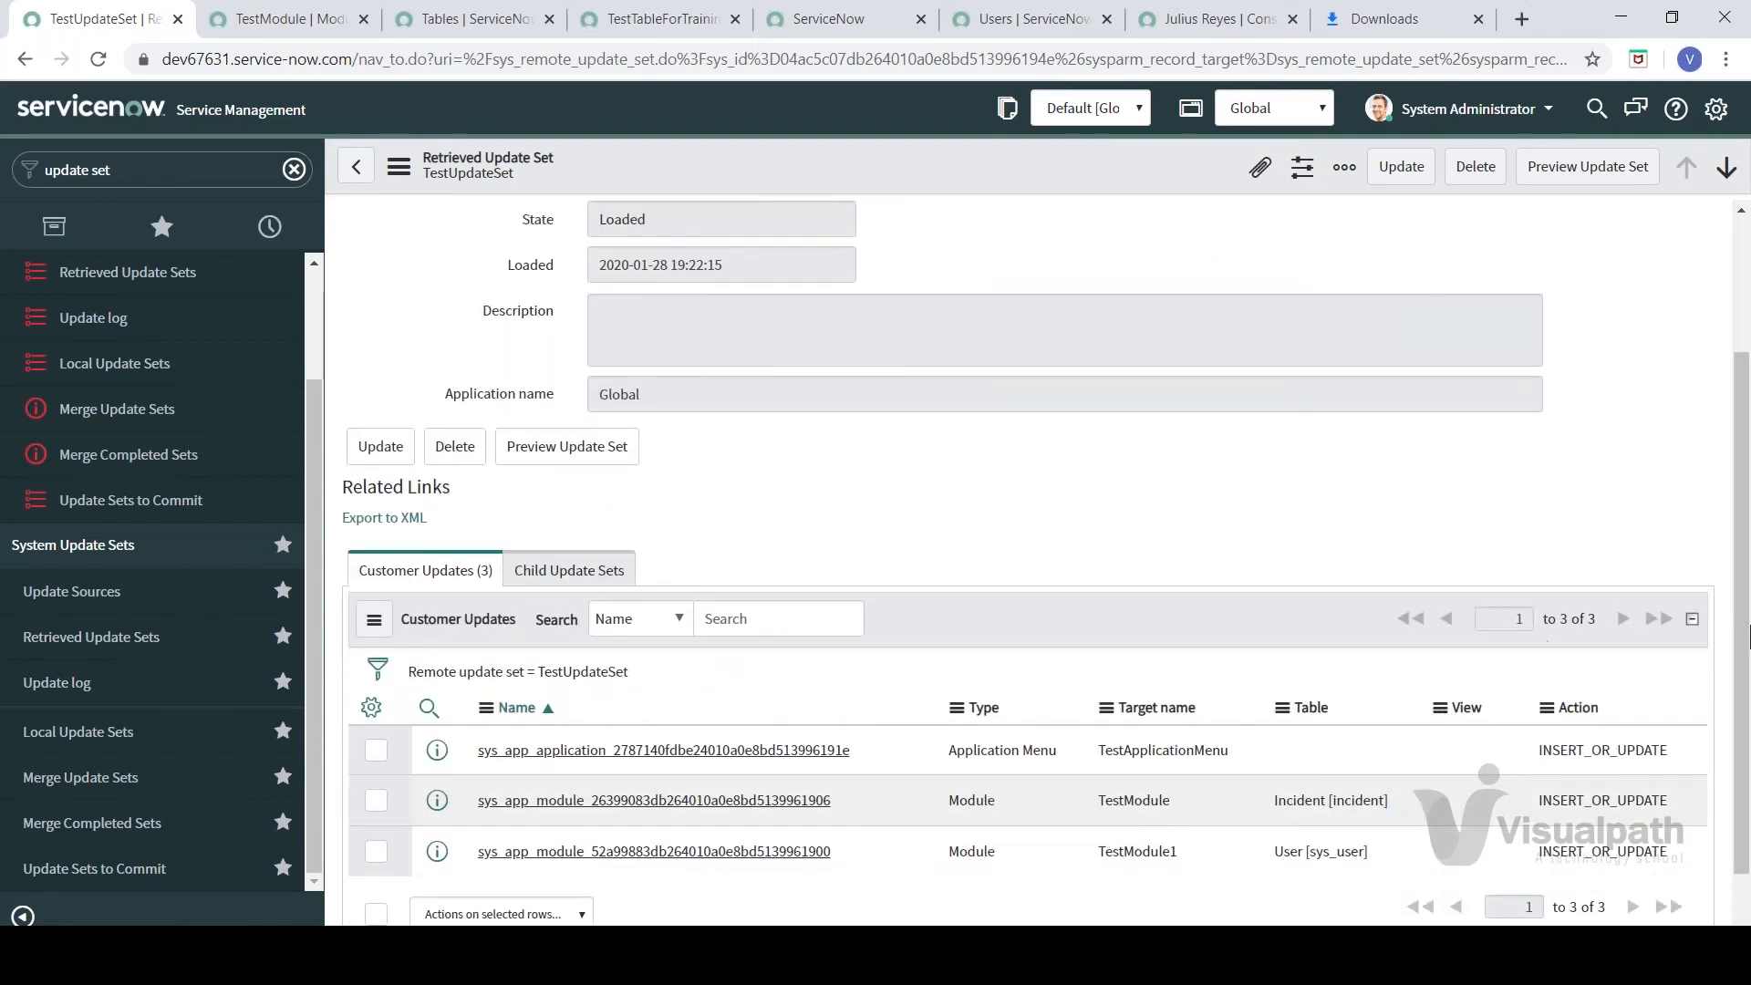
pyautogui.scroll(2, 679, 461)
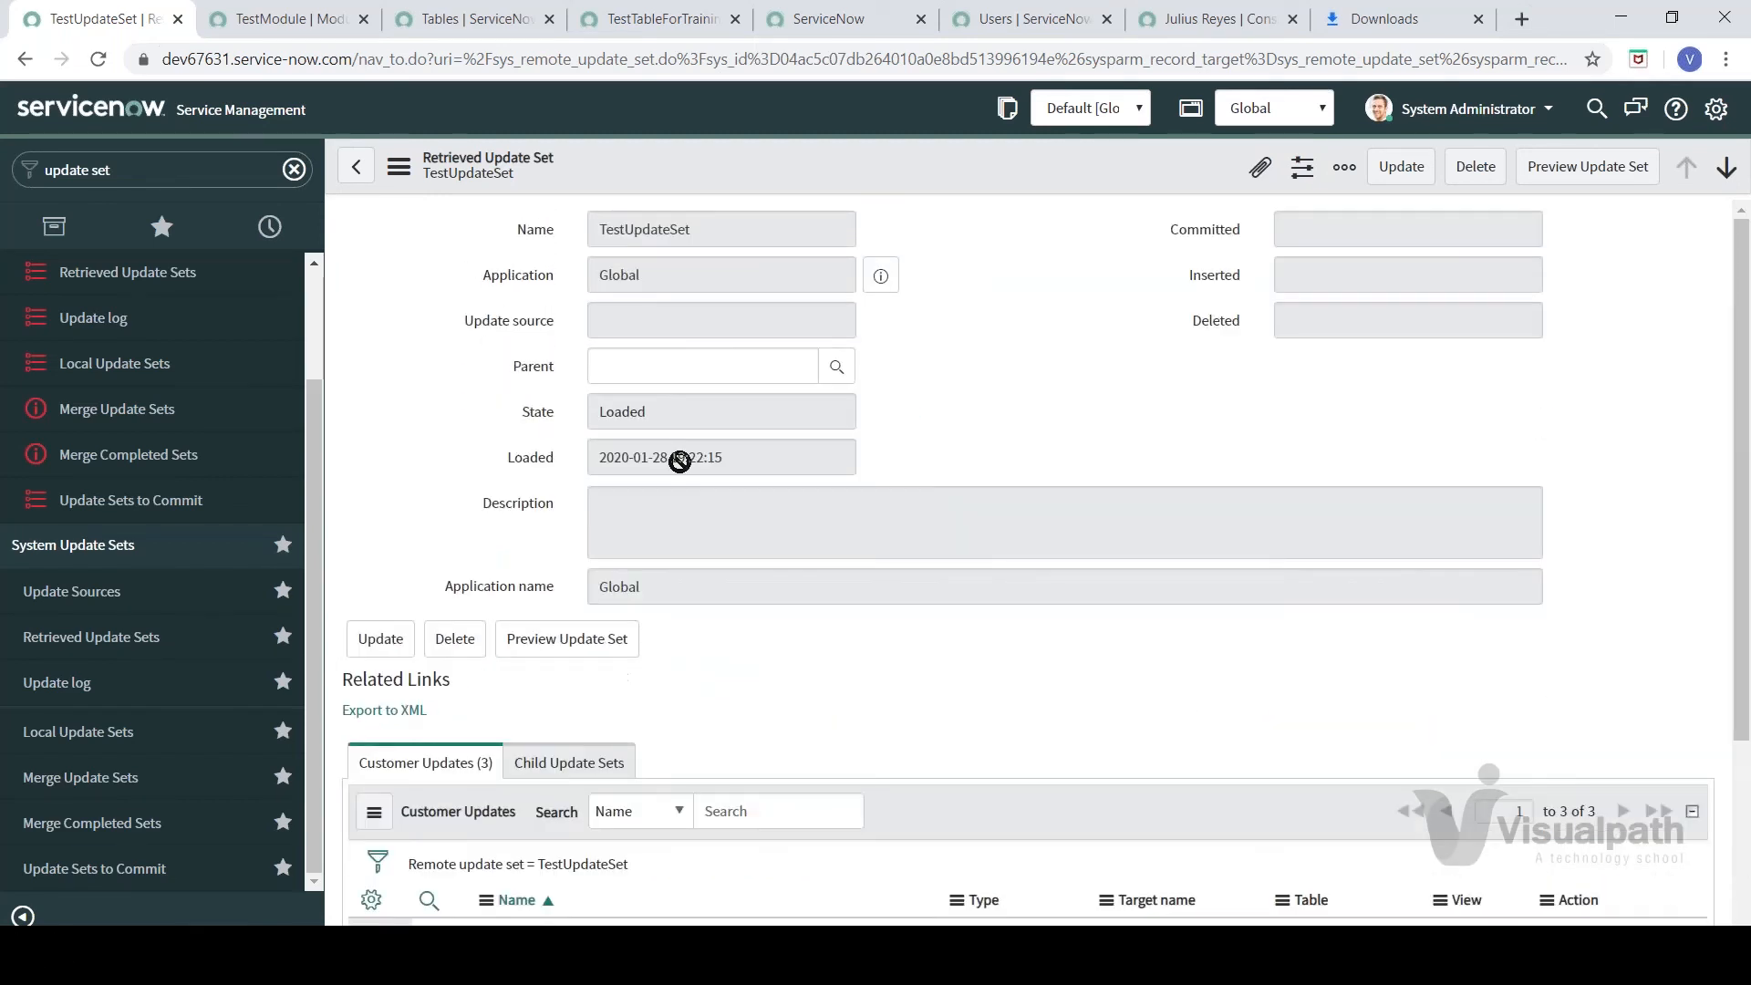
pyautogui.click(566, 640)
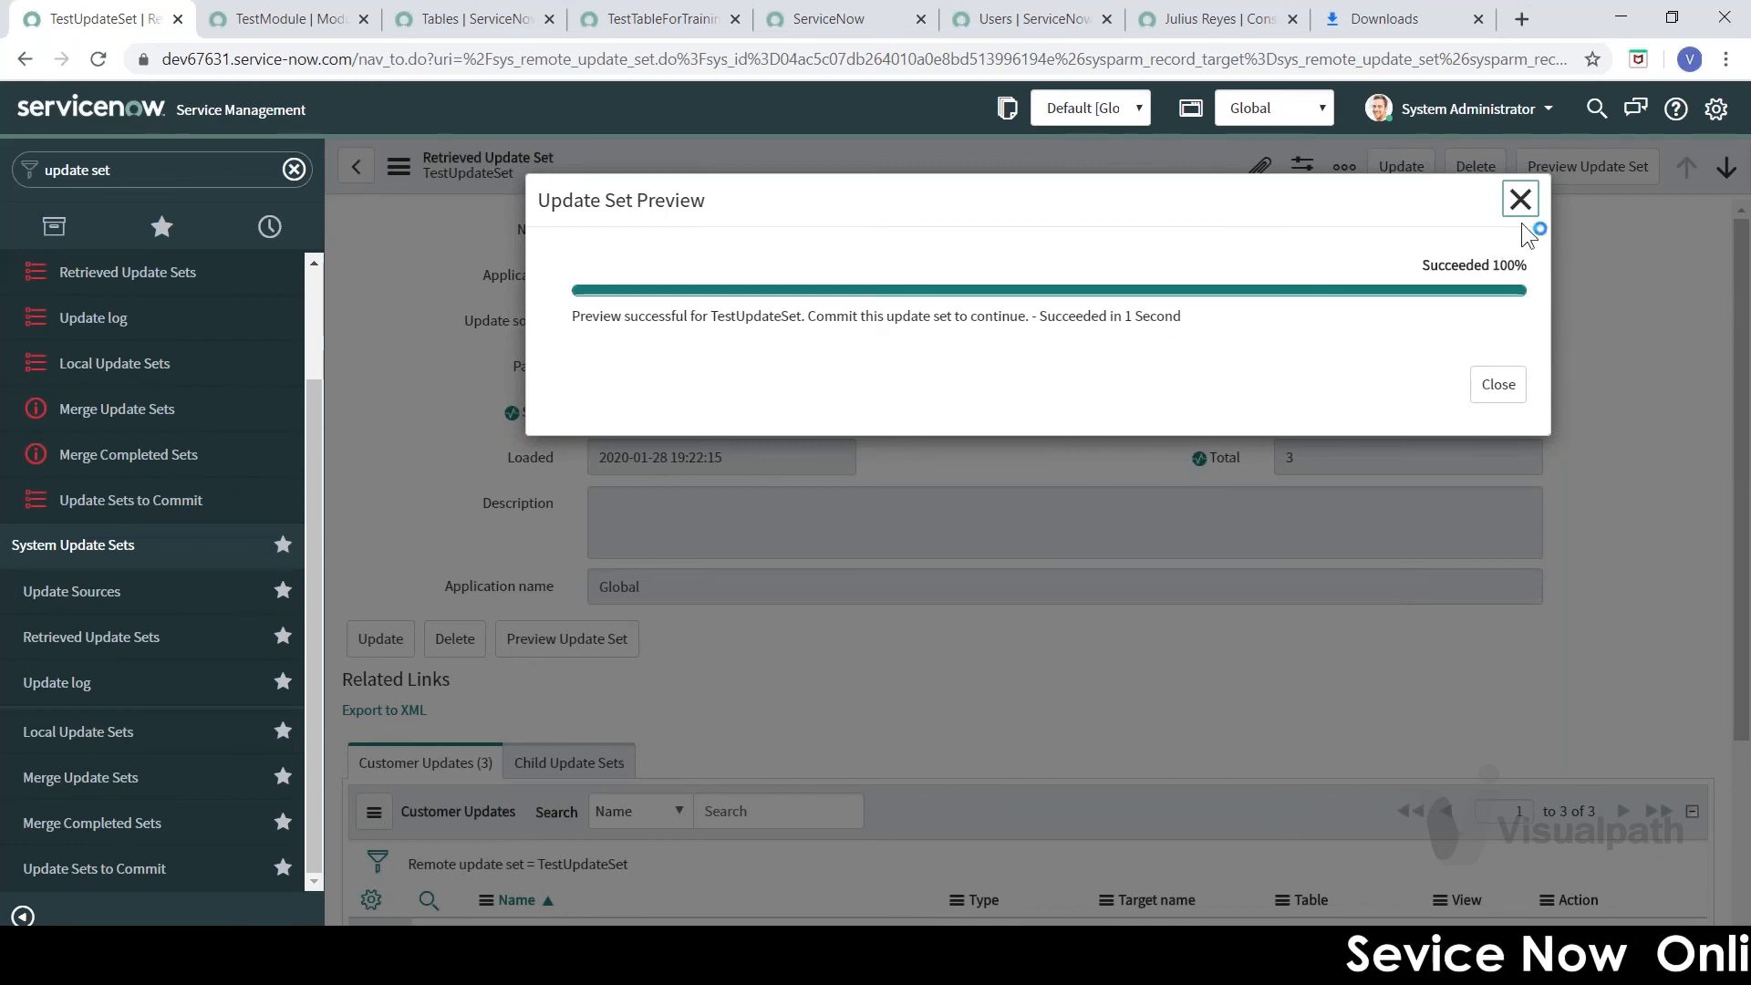
pyautogui.click(1520, 200)
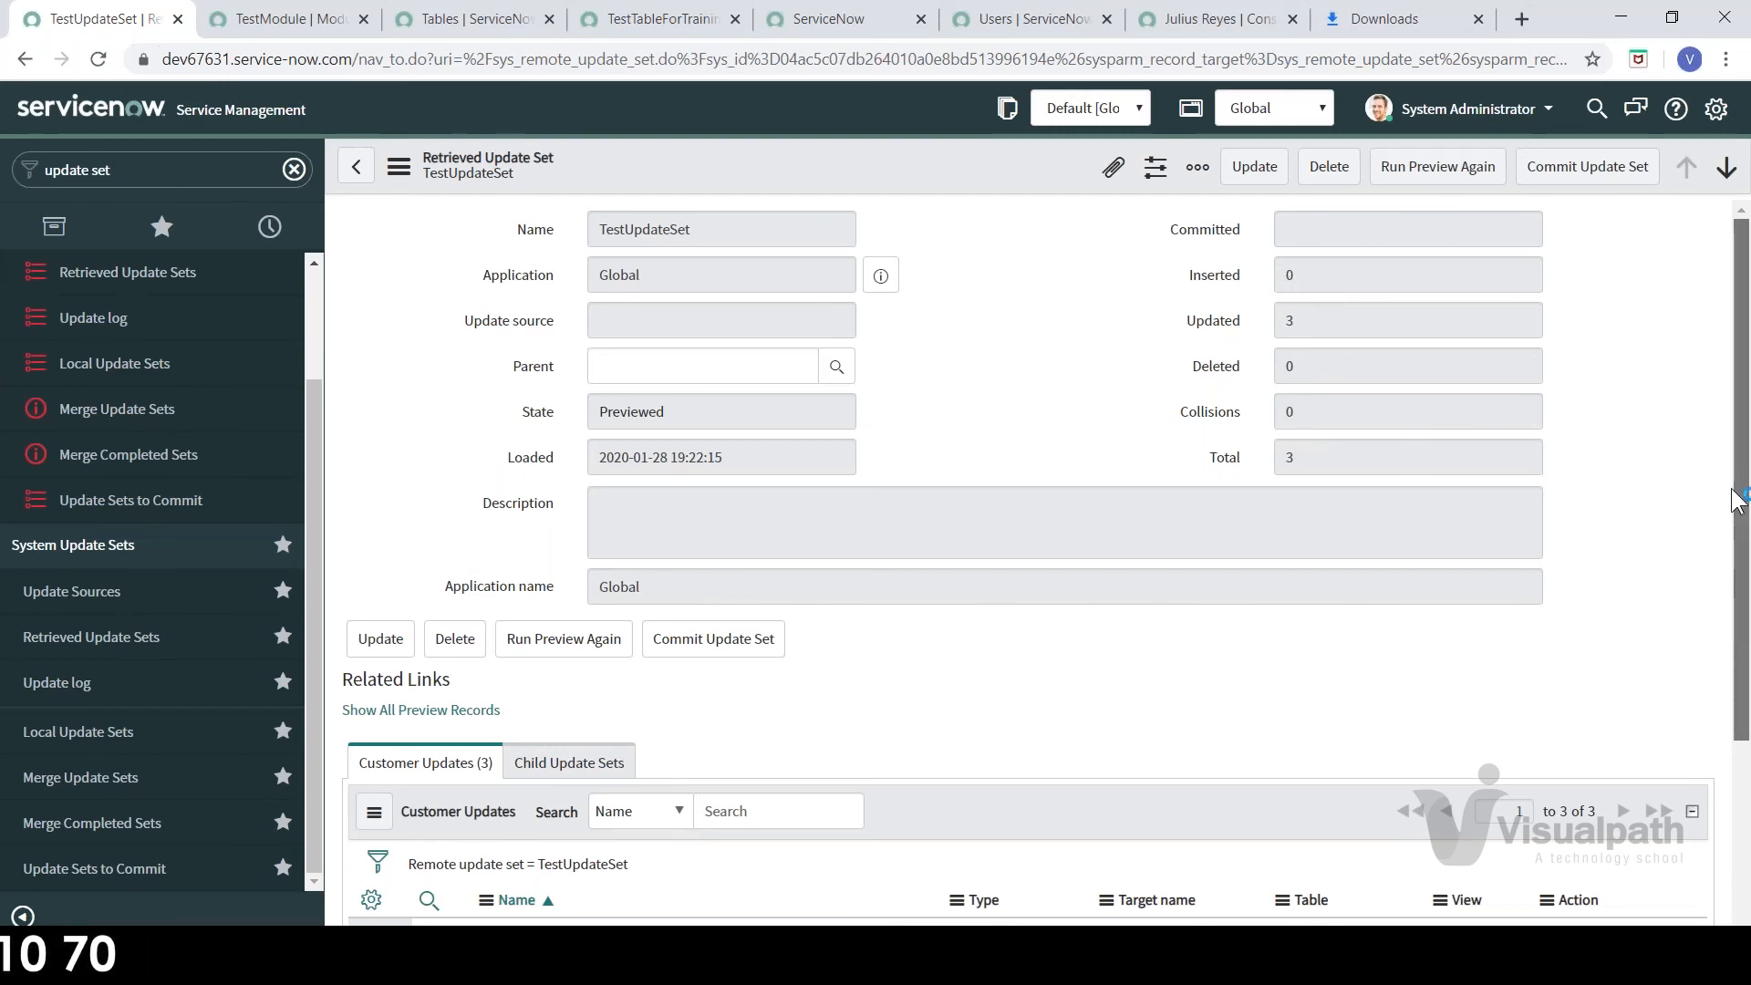
# - Examine the customer updates of TestUpdateSet, then check the record's Collisions and State fields
pyautogui.moveTo(1733, 490); pyautogui.dragTo(1726, 739)
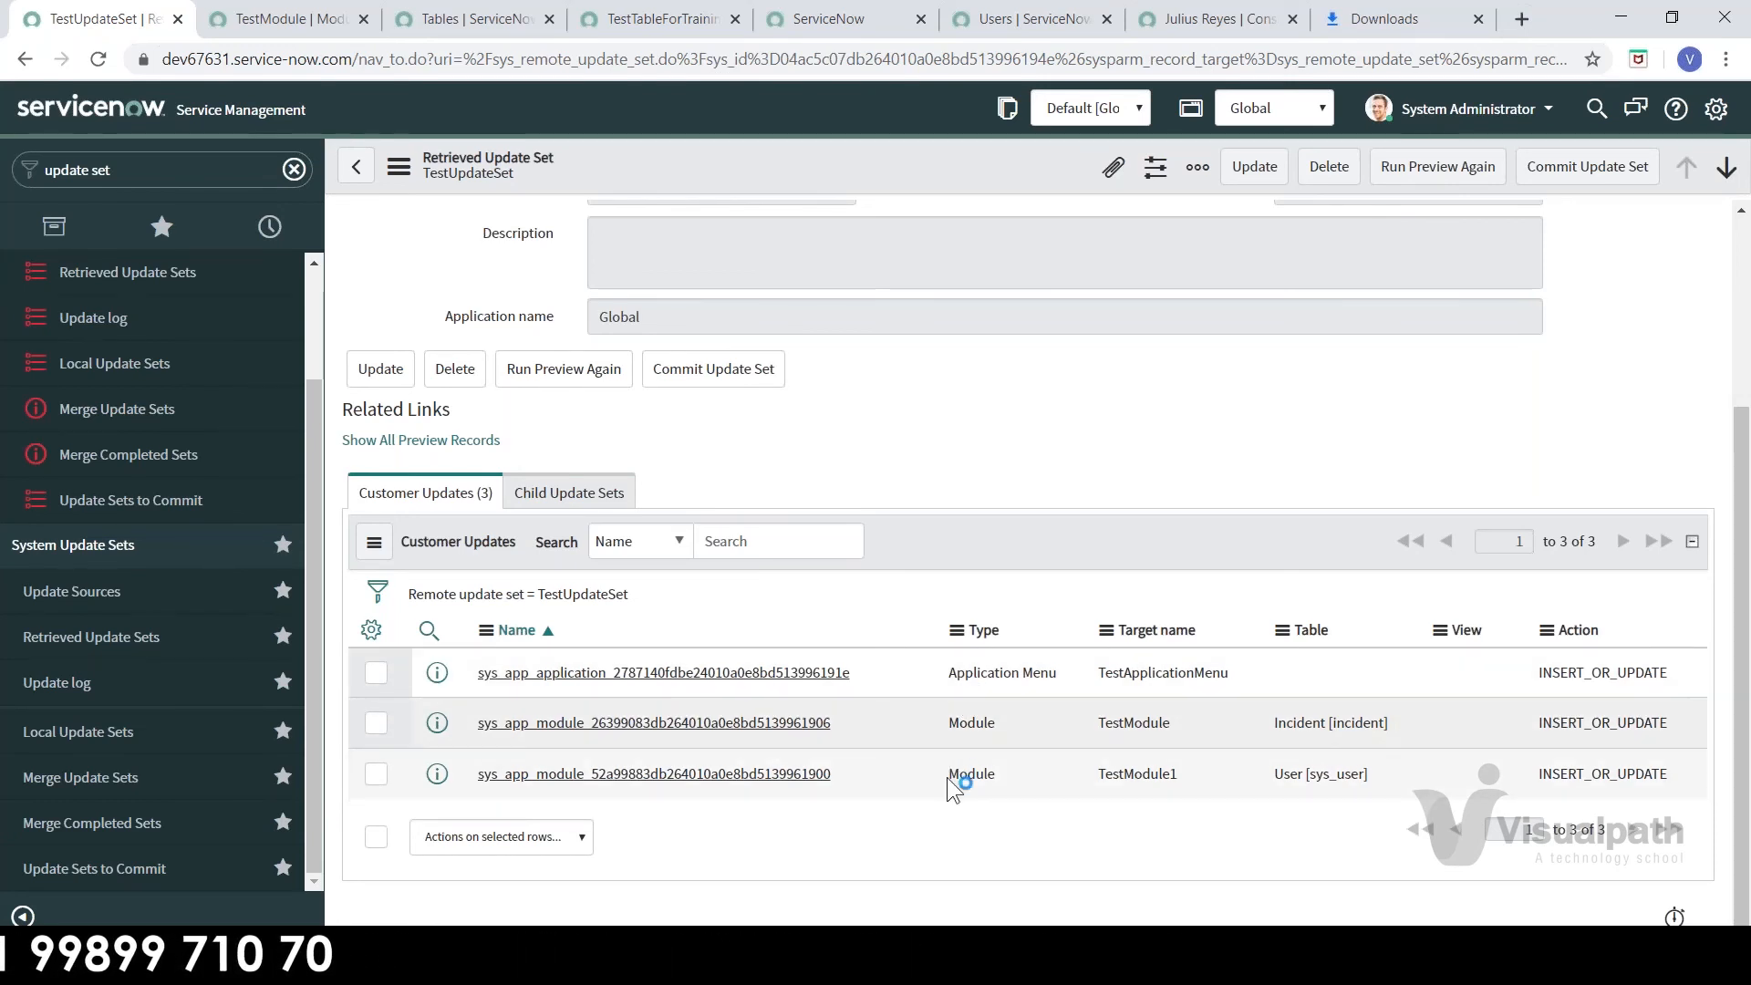
pyautogui.rightClick(1021, 773)
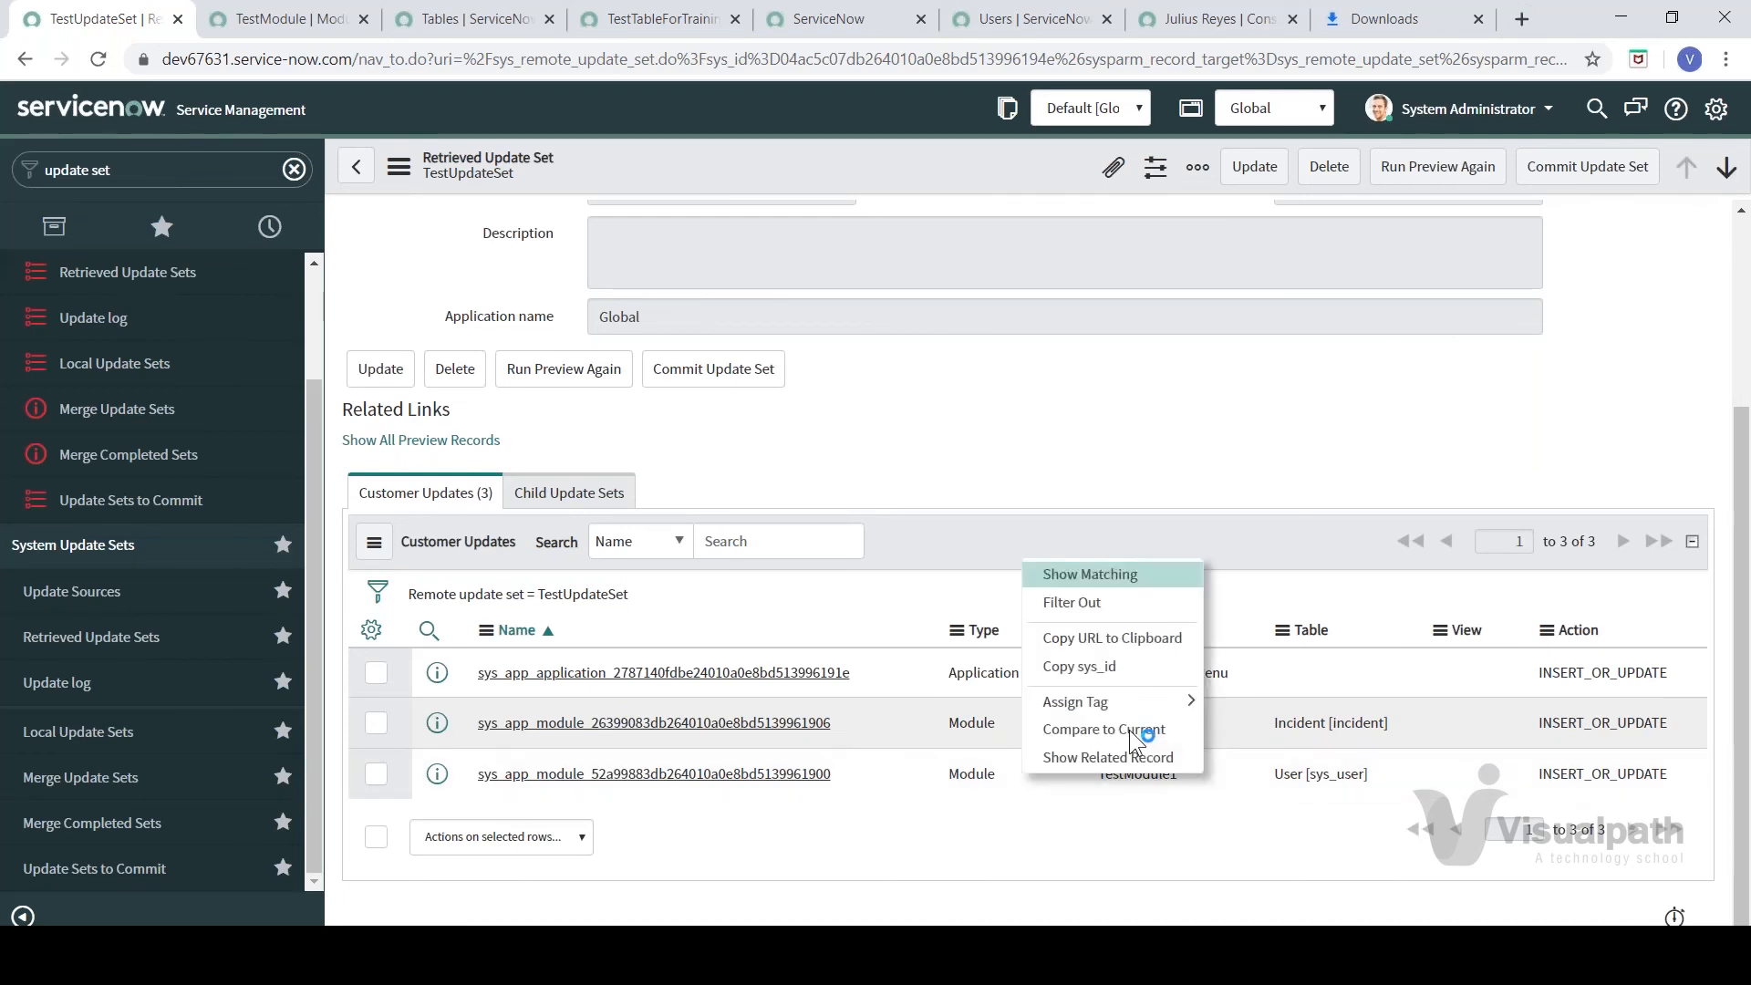
pyautogui.click(1058, 476)
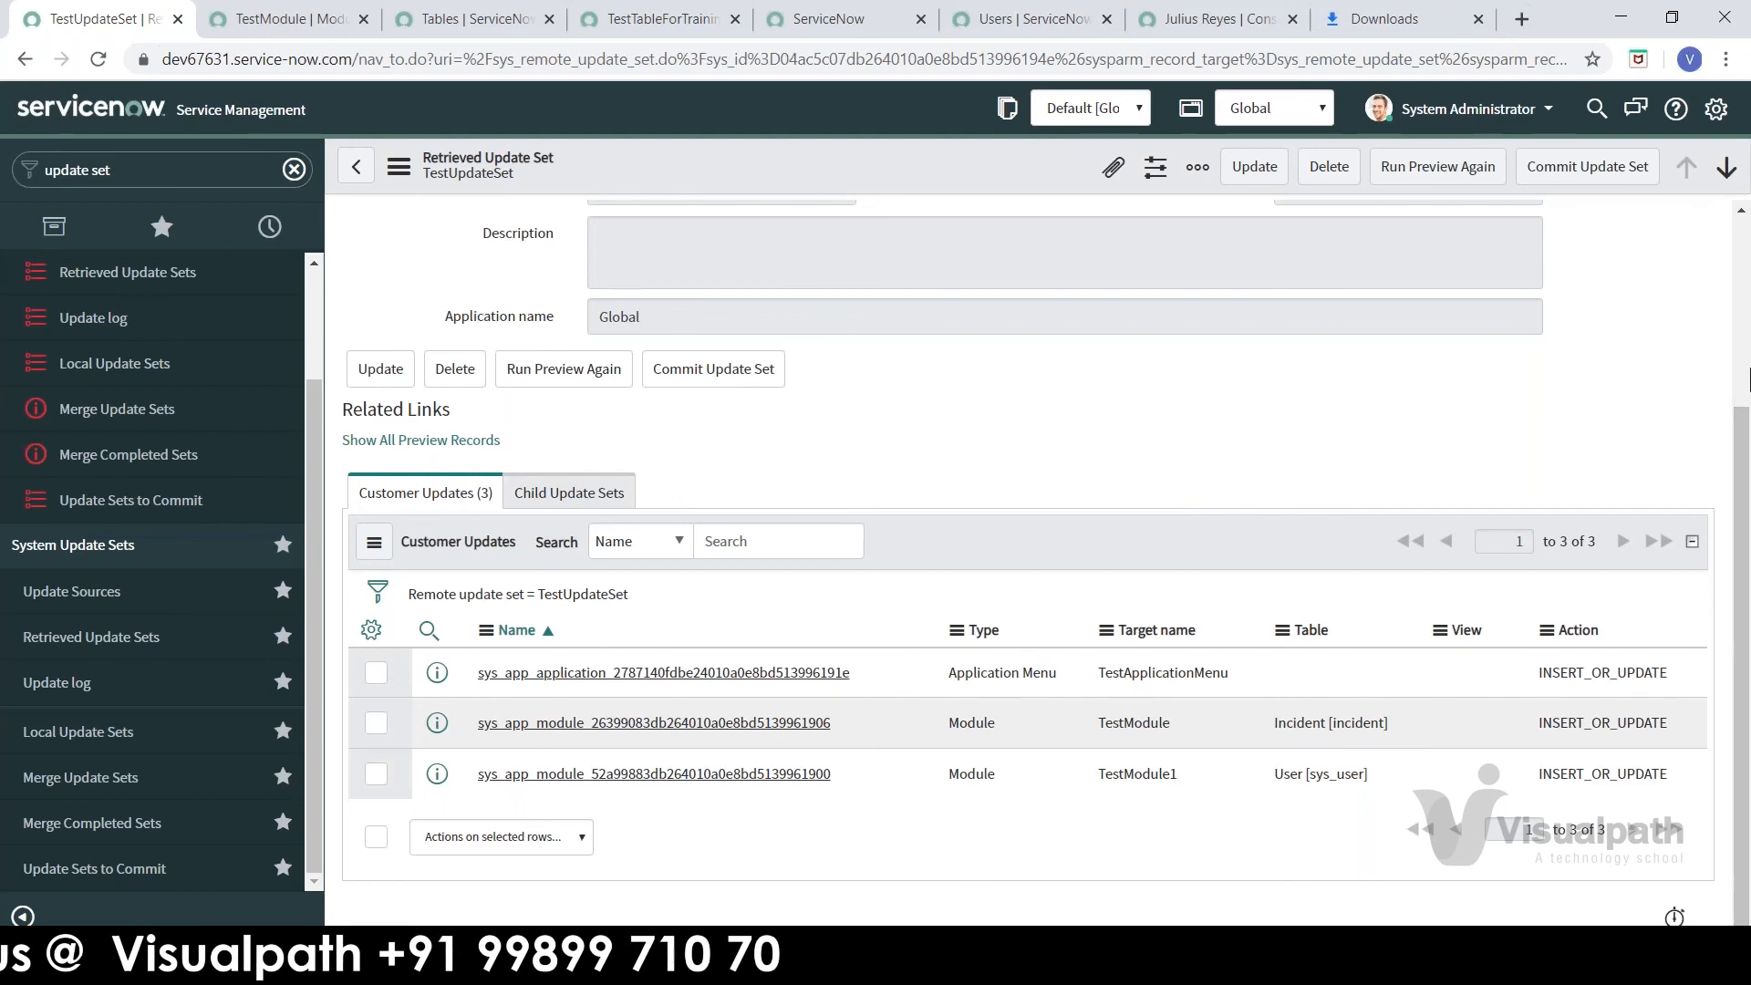
pyautogui.rightClick(1748, 377)
pyautogui.click(1730, 311)
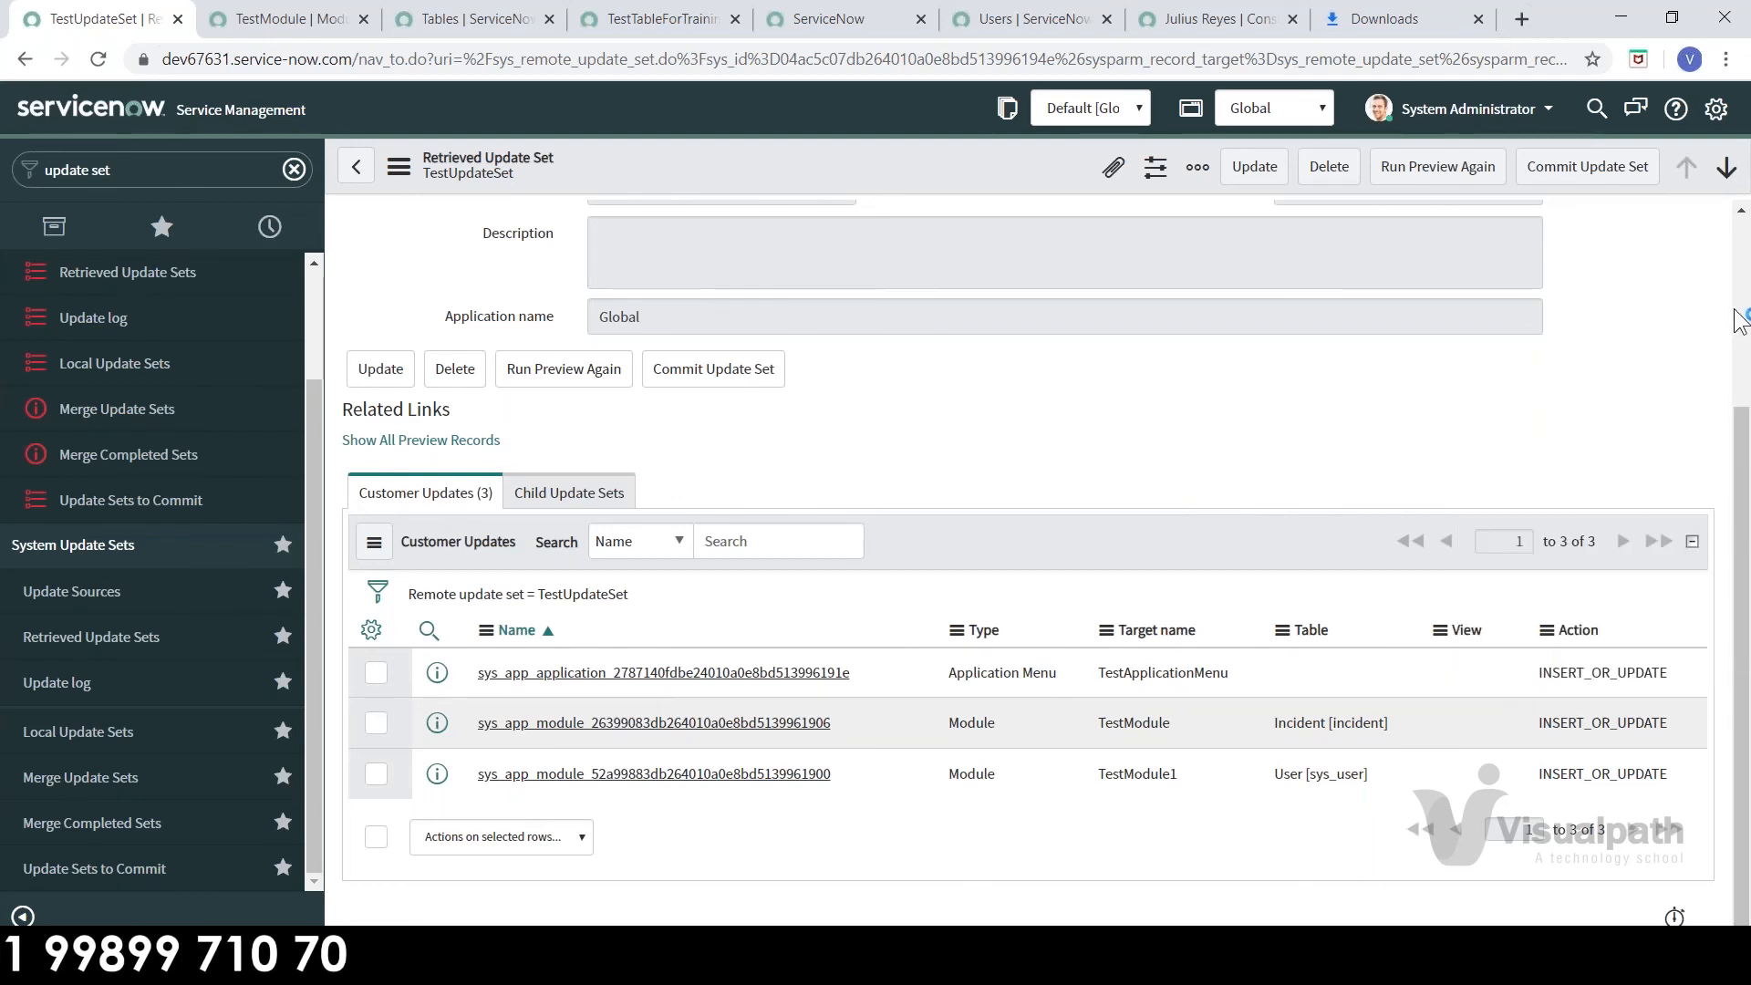
pyautogui.click(1739, 305)
pyautogui.rightClick(1735, 262)
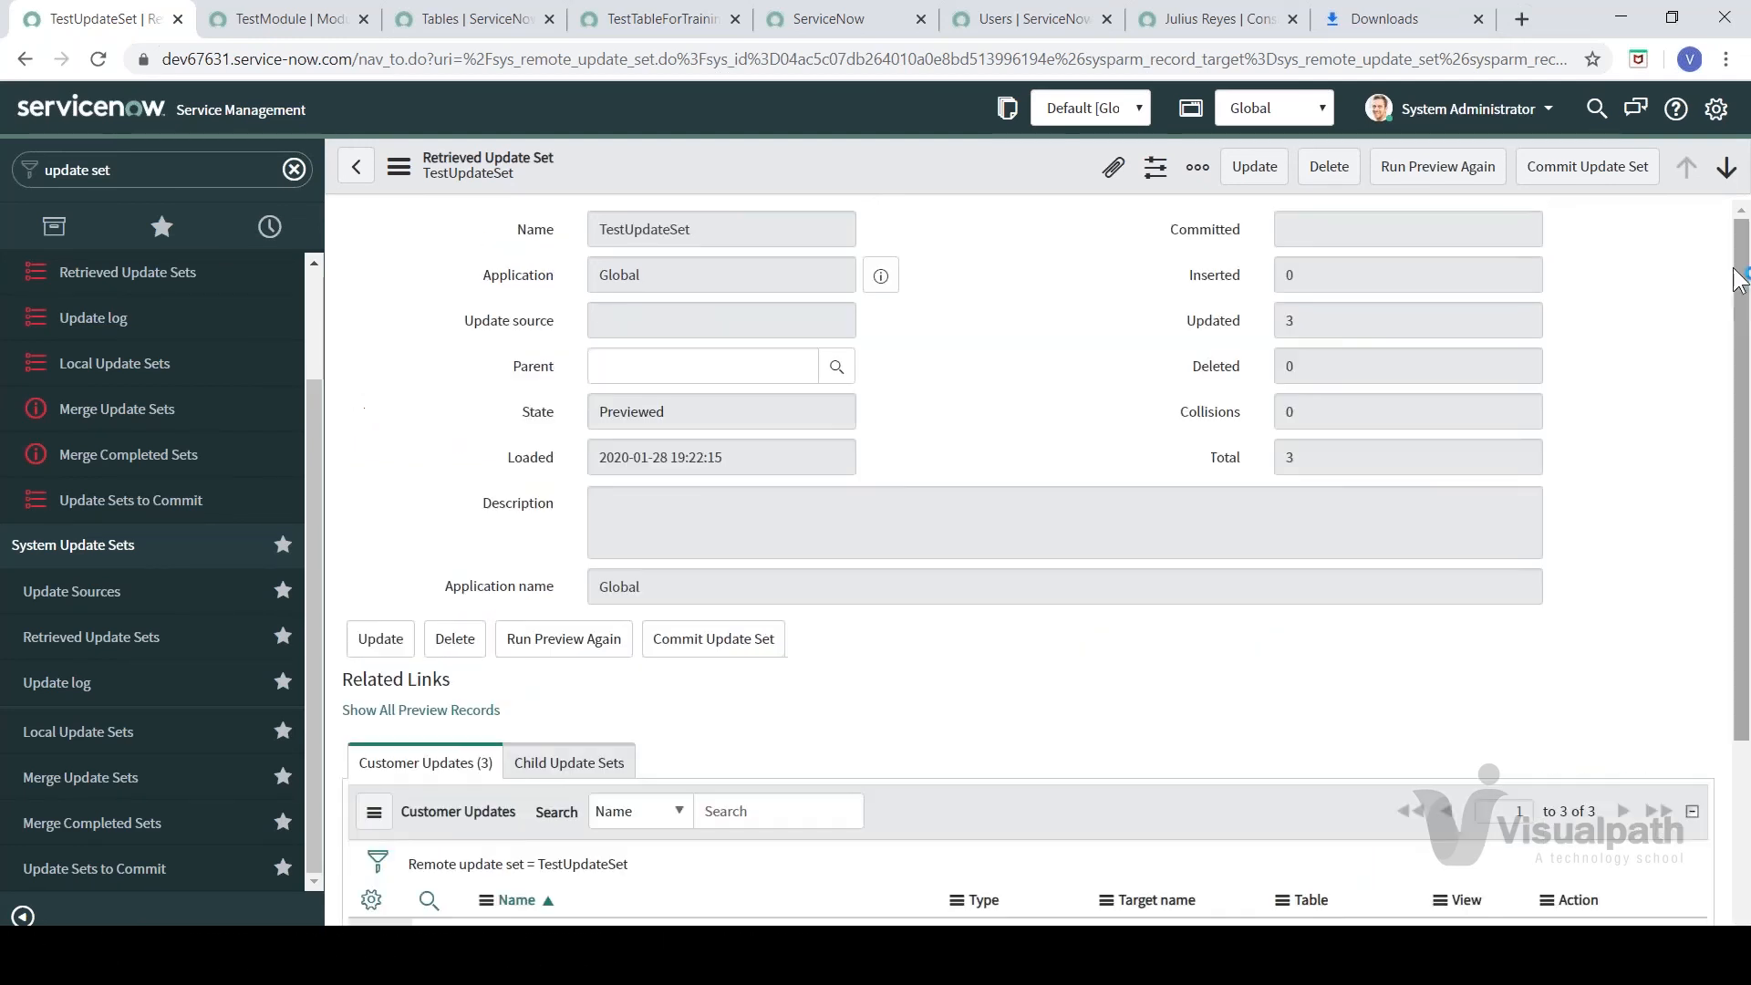
pyautogui.click(1114, 403)
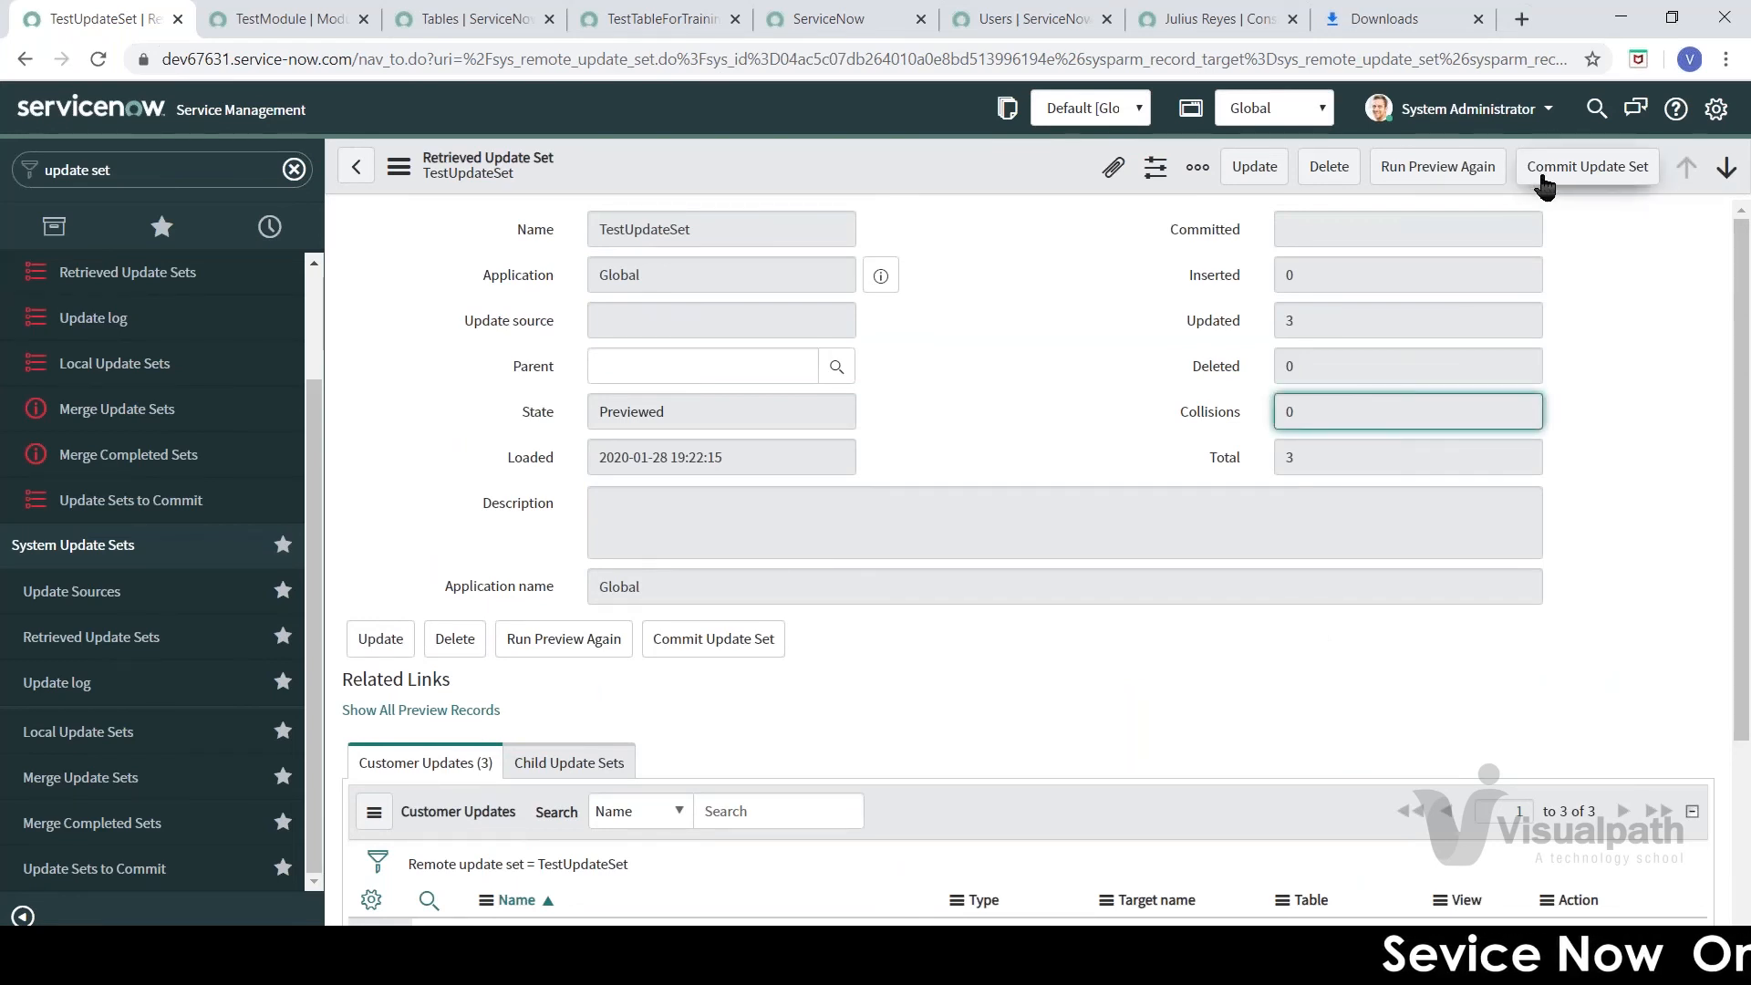
pyautogui.click(587, 415)
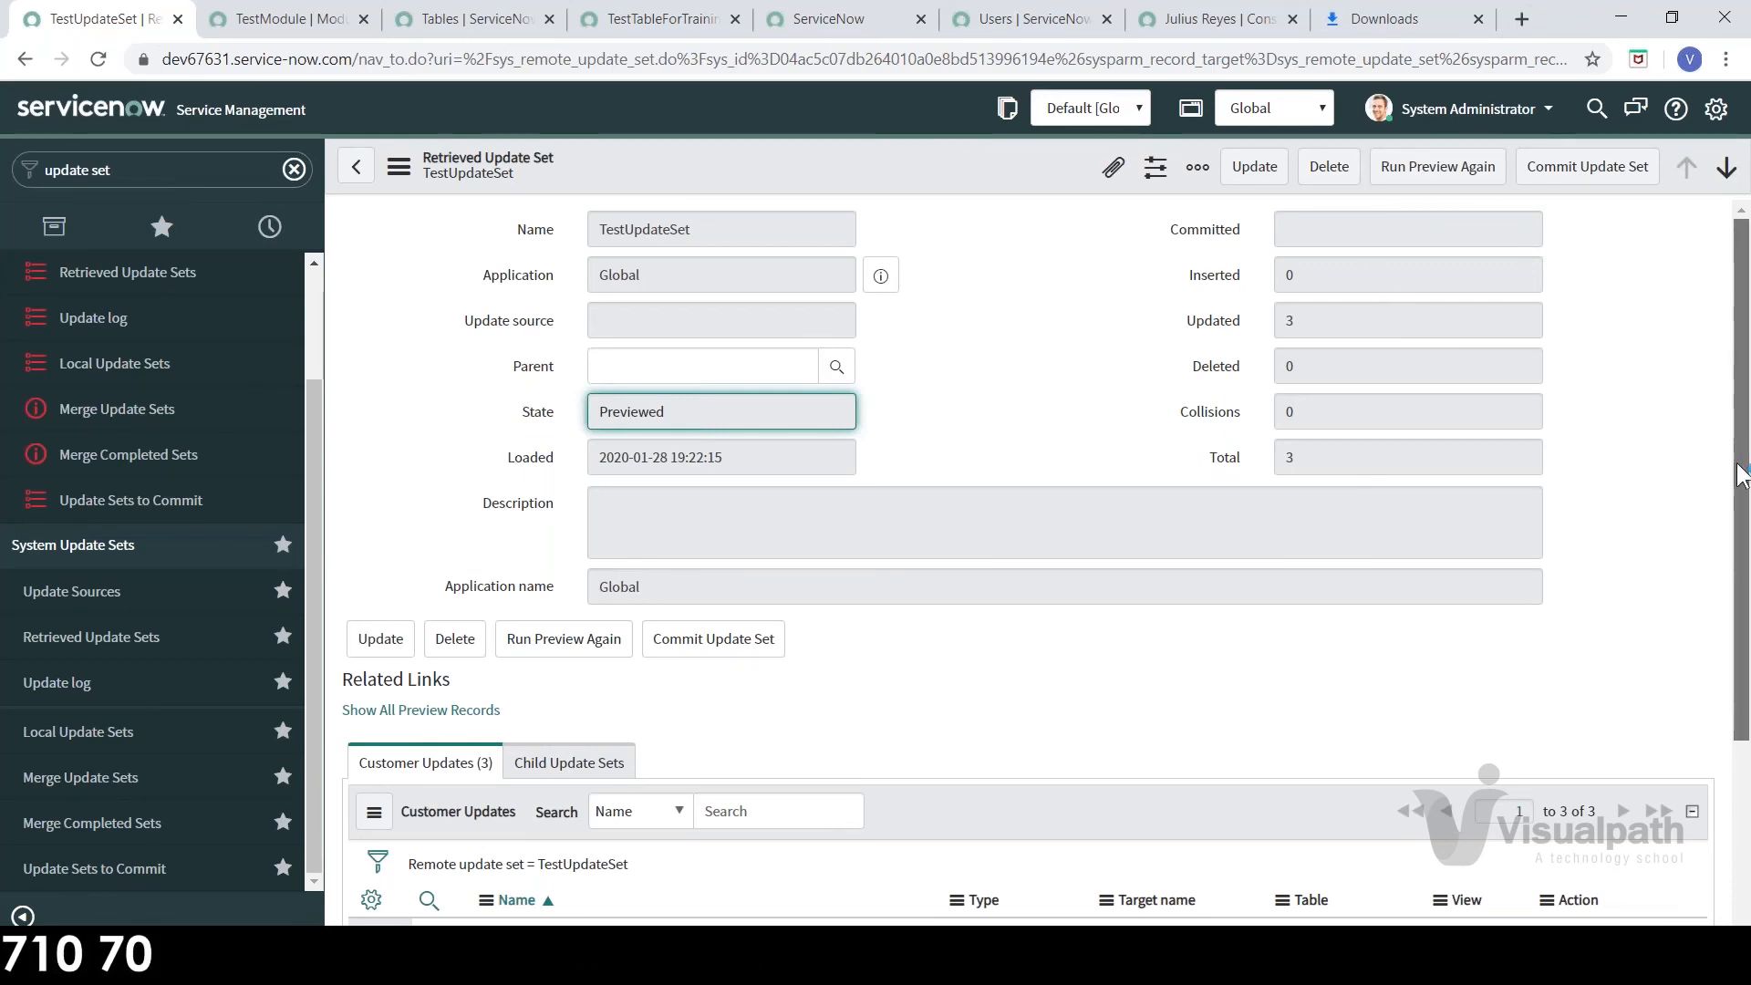
# - Recheck the customer updates, then commit TestUpdateSet and close the commit result window
pyautogui.scroll(-3, 1740, 474)
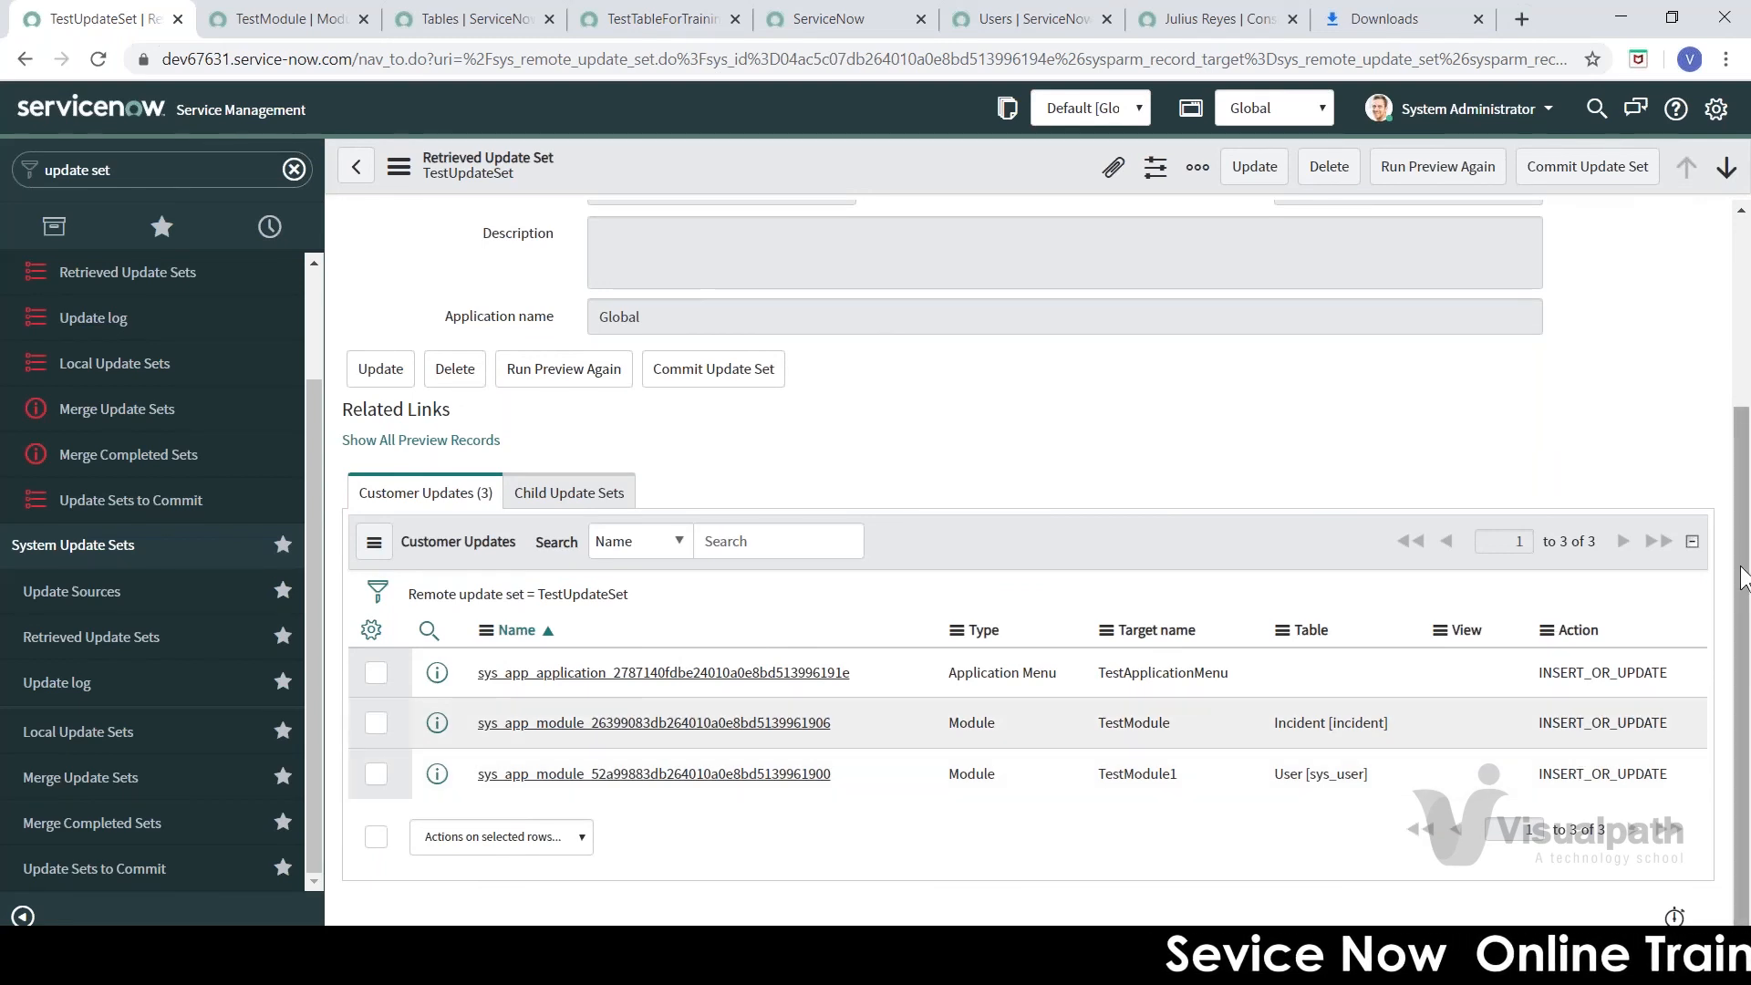
pyautogui.rightClick(1745, 448)
pyautogui.click(1741, 417)
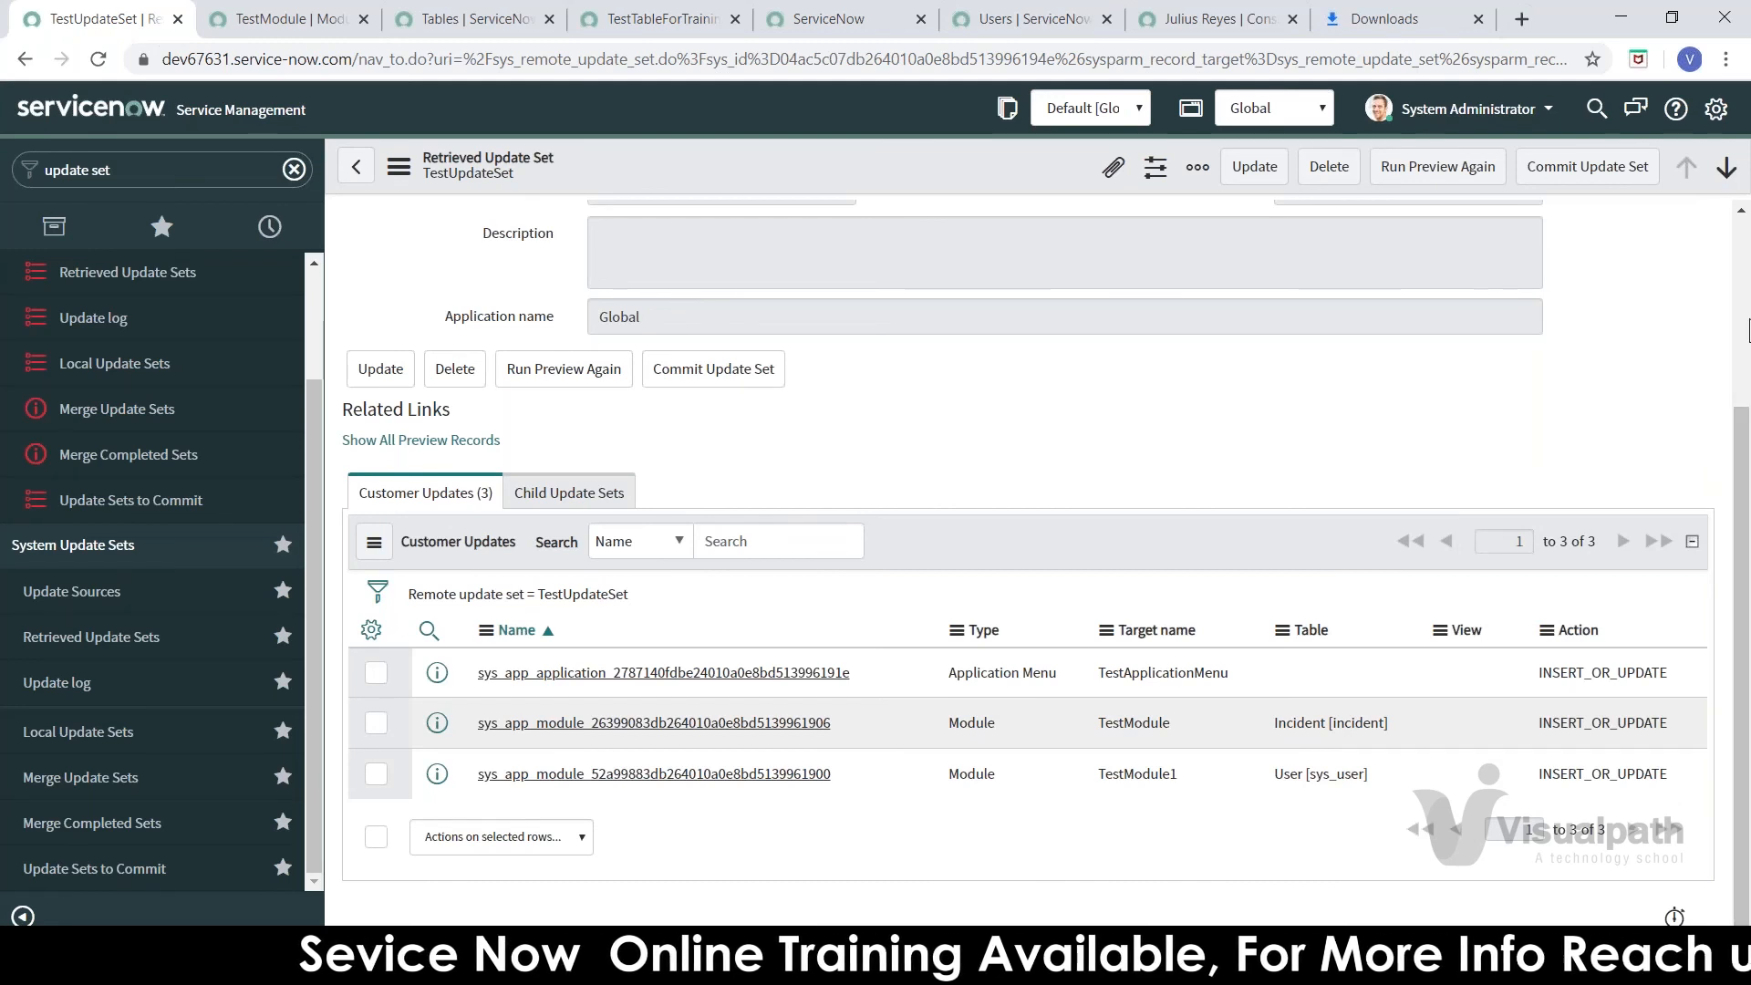
pyautogui.rightClick(1737, 284)
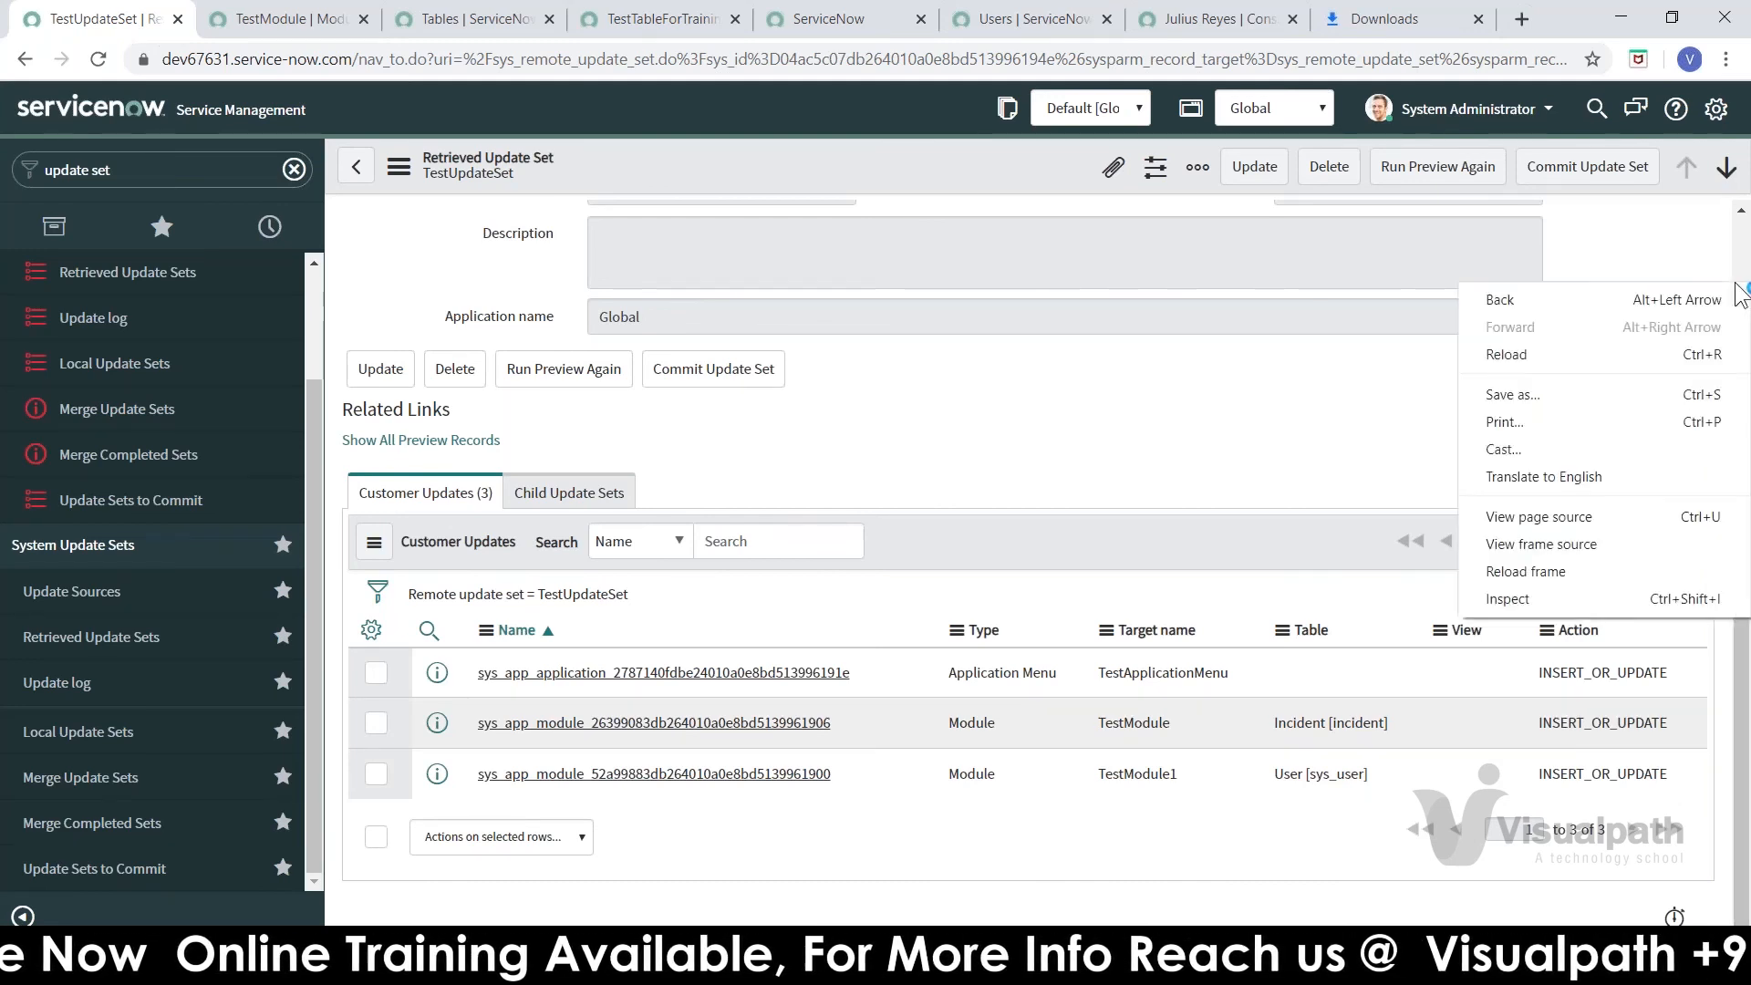
pyautogui.click(1740, 287)
pyautogui.click(1740, 290)
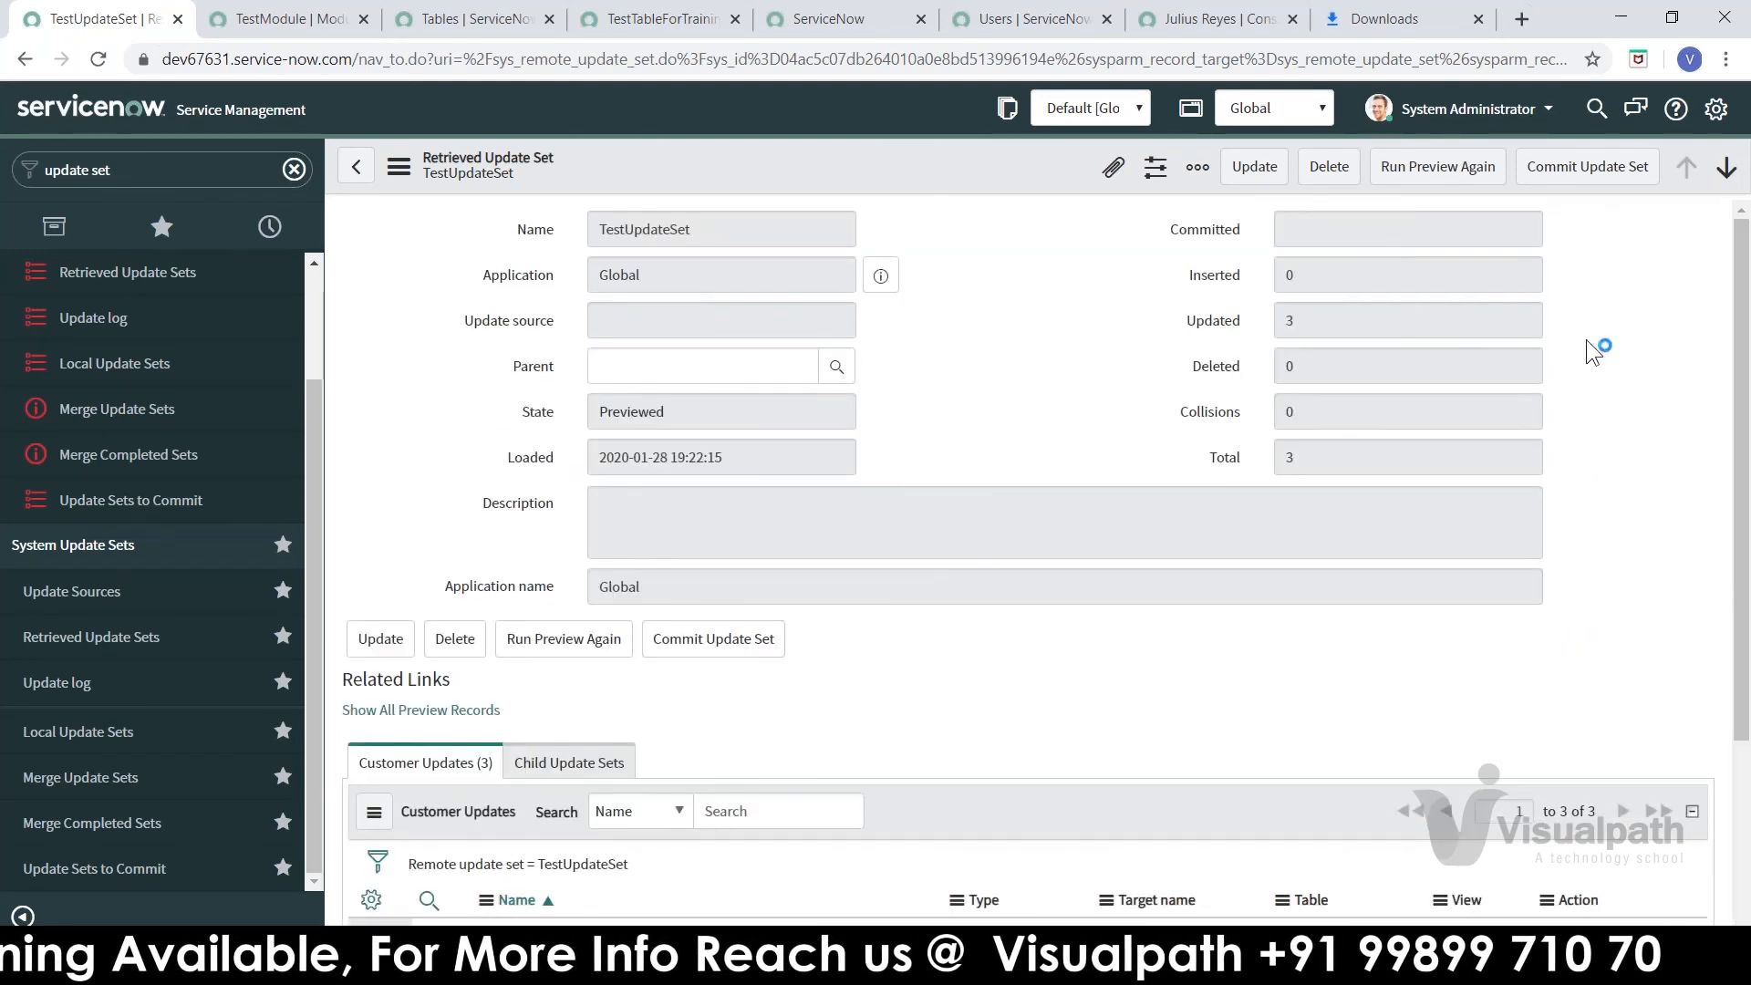
pyautogui.click(1592, 177)
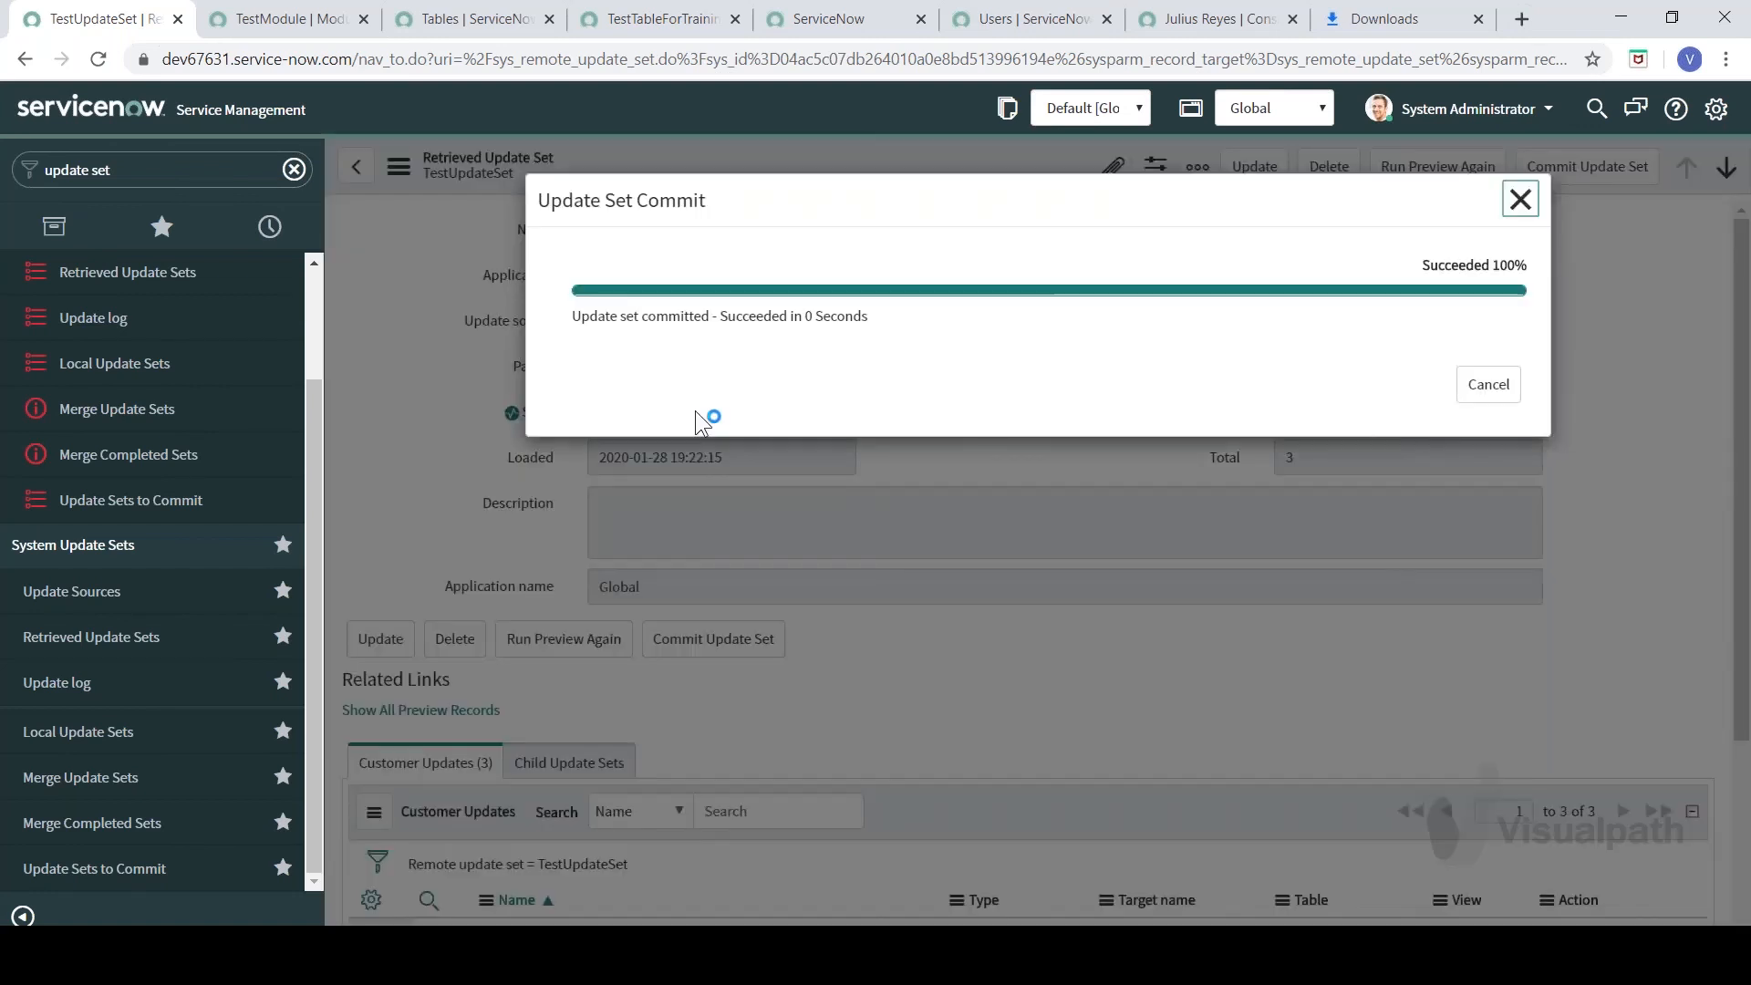
pyautogui.click(1519, 201)
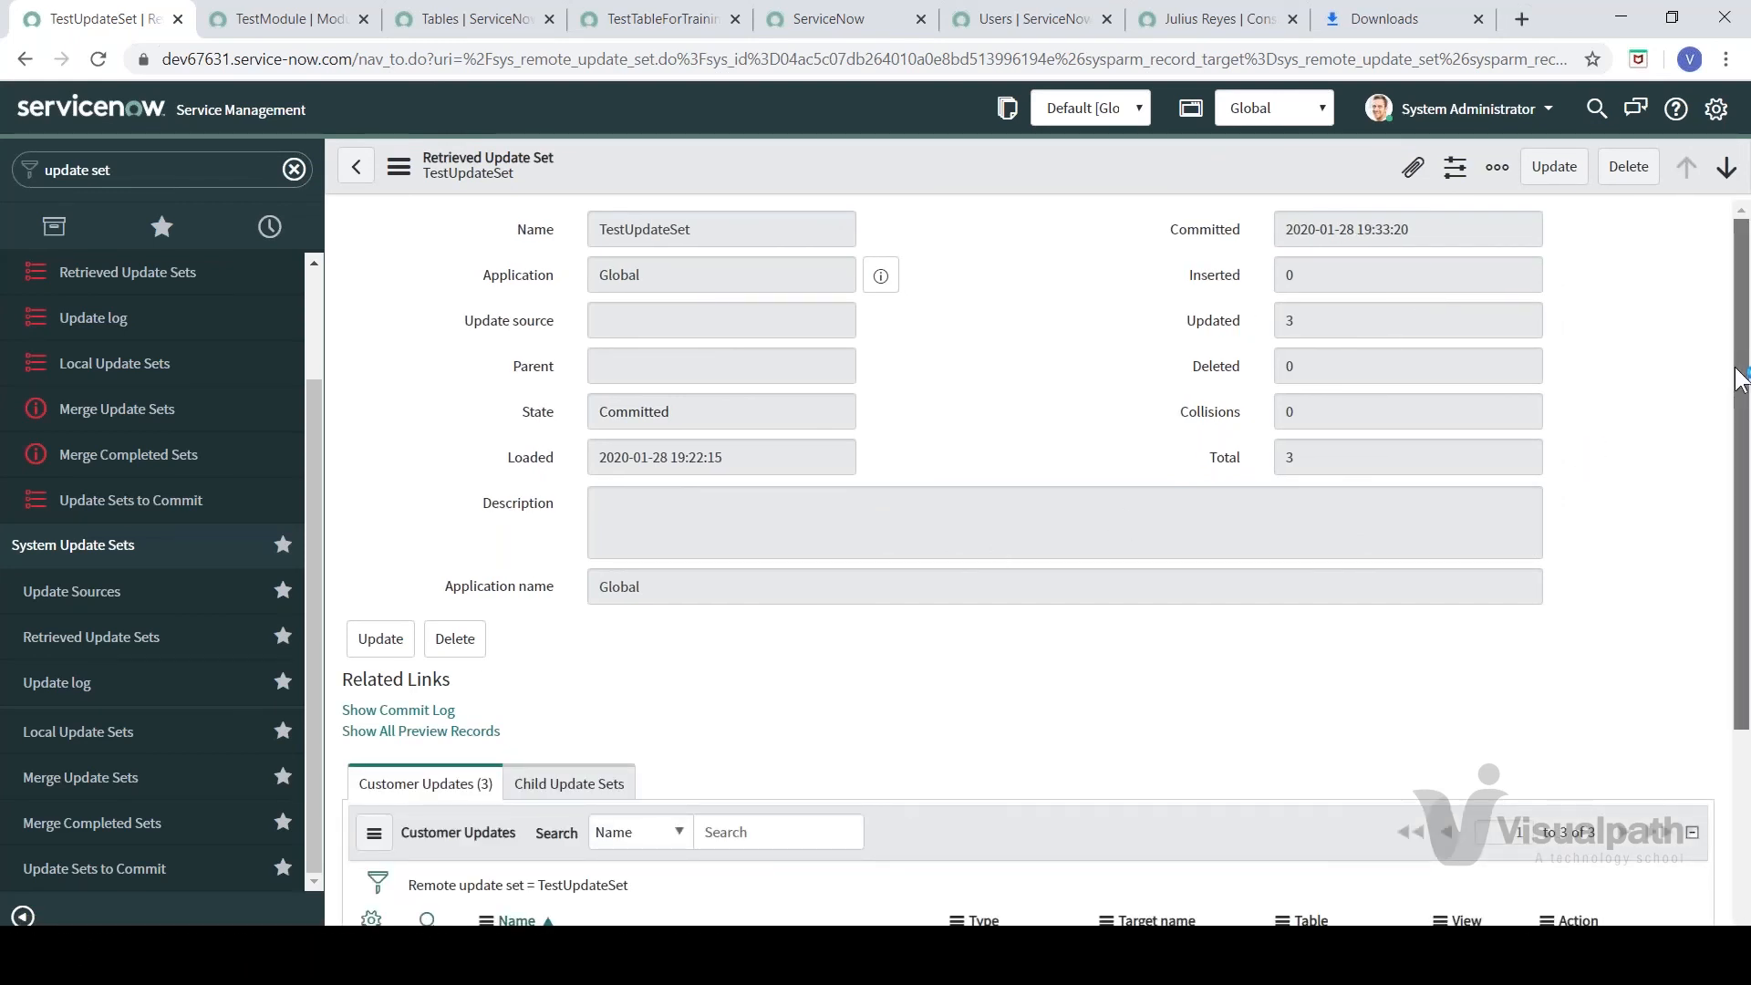
# - Show all preview records of TestUpdateSet and inspect the TestApplicationMenu preview's file differences in a separate tab, then return to the list
pyautogui.moveTo(1741, 379)
pyautogui.mouseDown()
pyautogui.moveTo(1743, 570)
pyautogui.moveTo(1747, 349)
pyautogui.mouseUp()
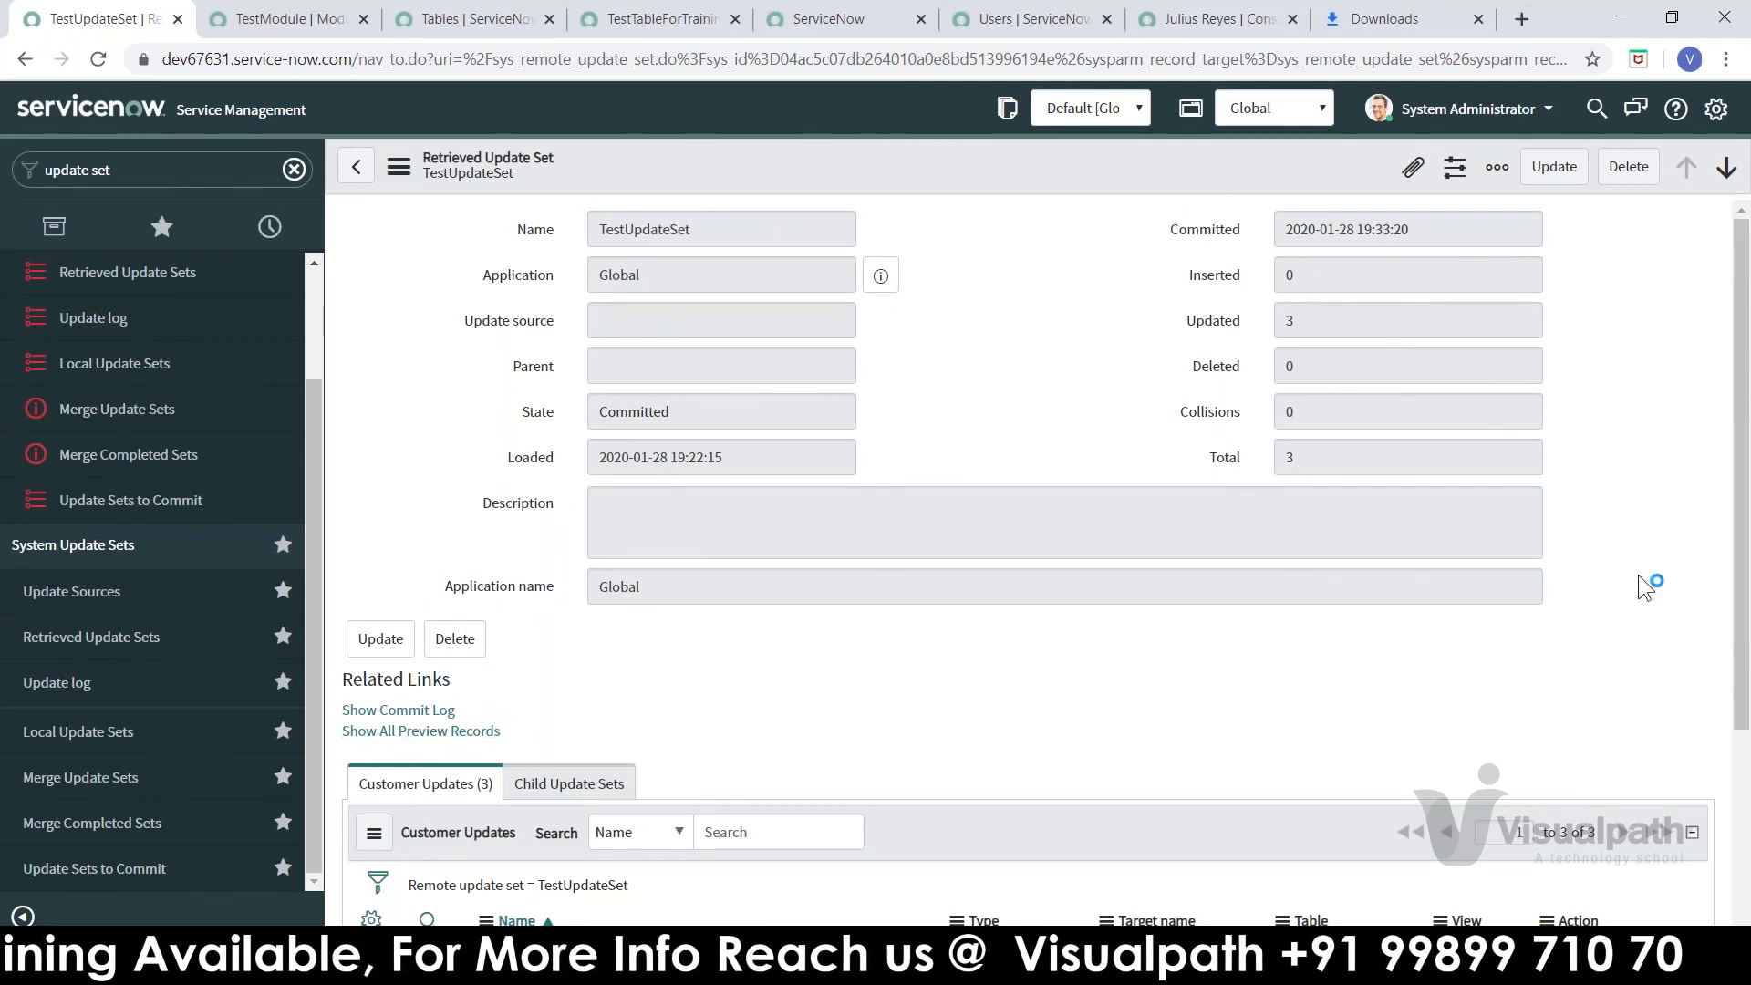
pyautogui.moveTo(1740, 521); pyautogui.dragTo(1742, 386)
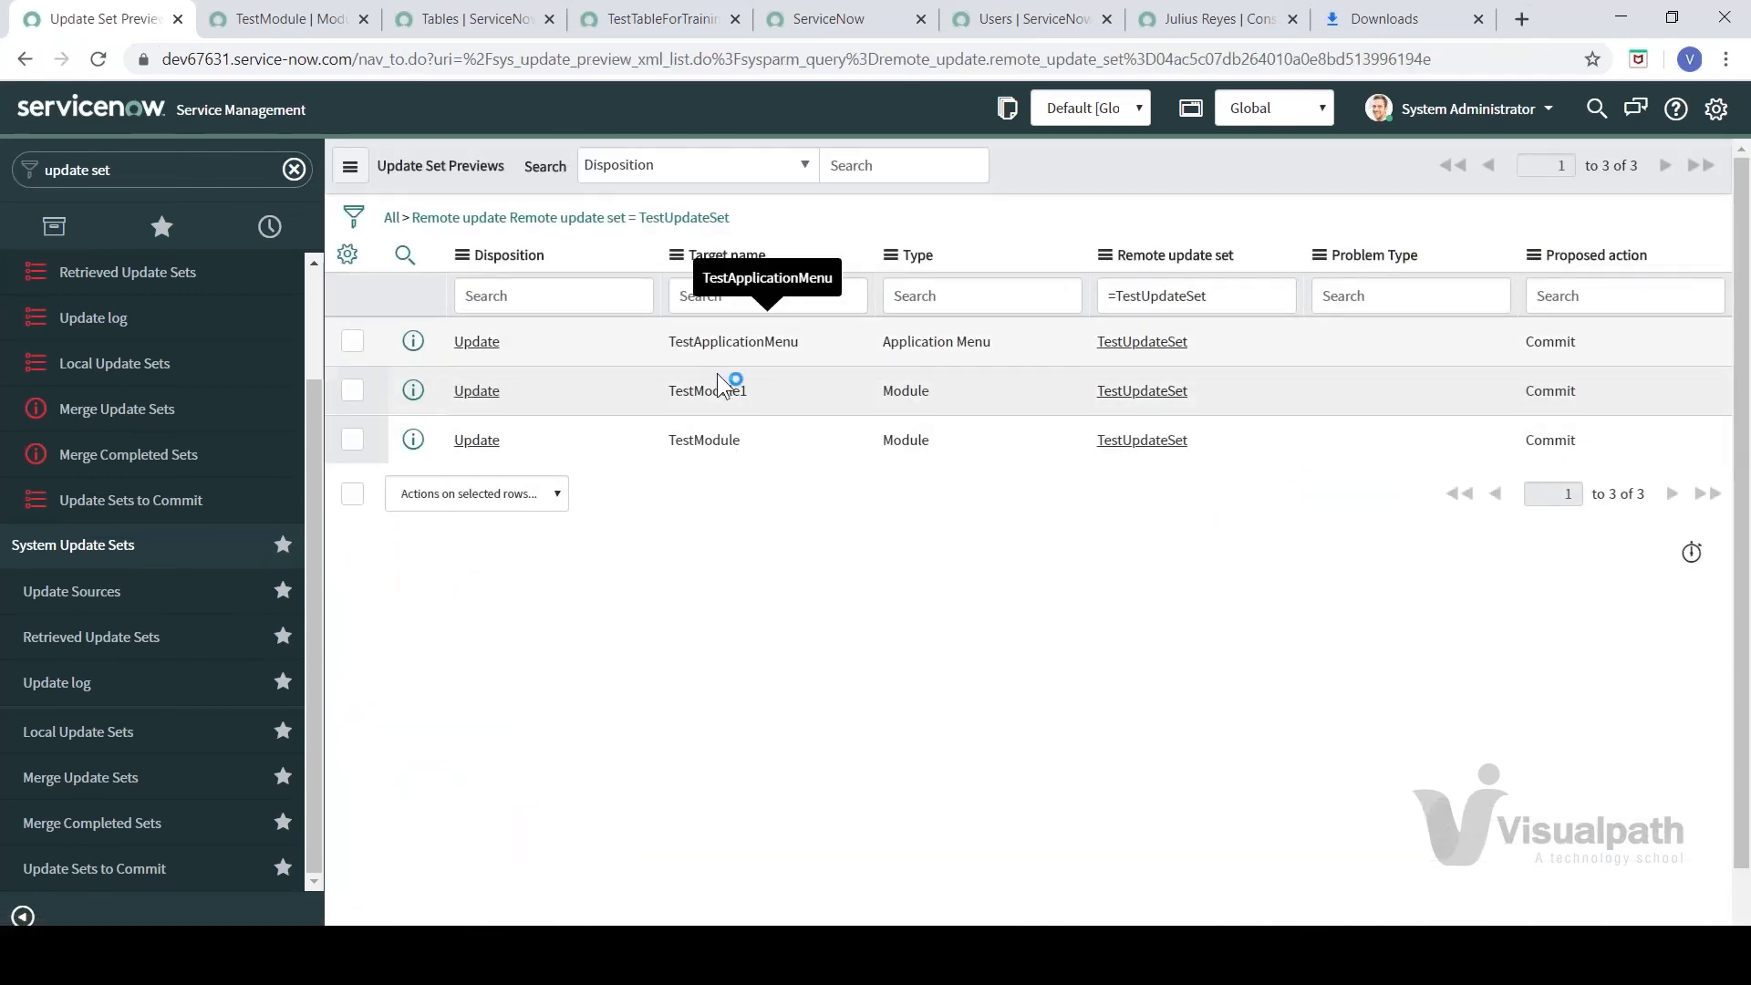
pyautogui.middleClick(484, 349)
pyautogui.hotkey('ctrl', 'Tab')
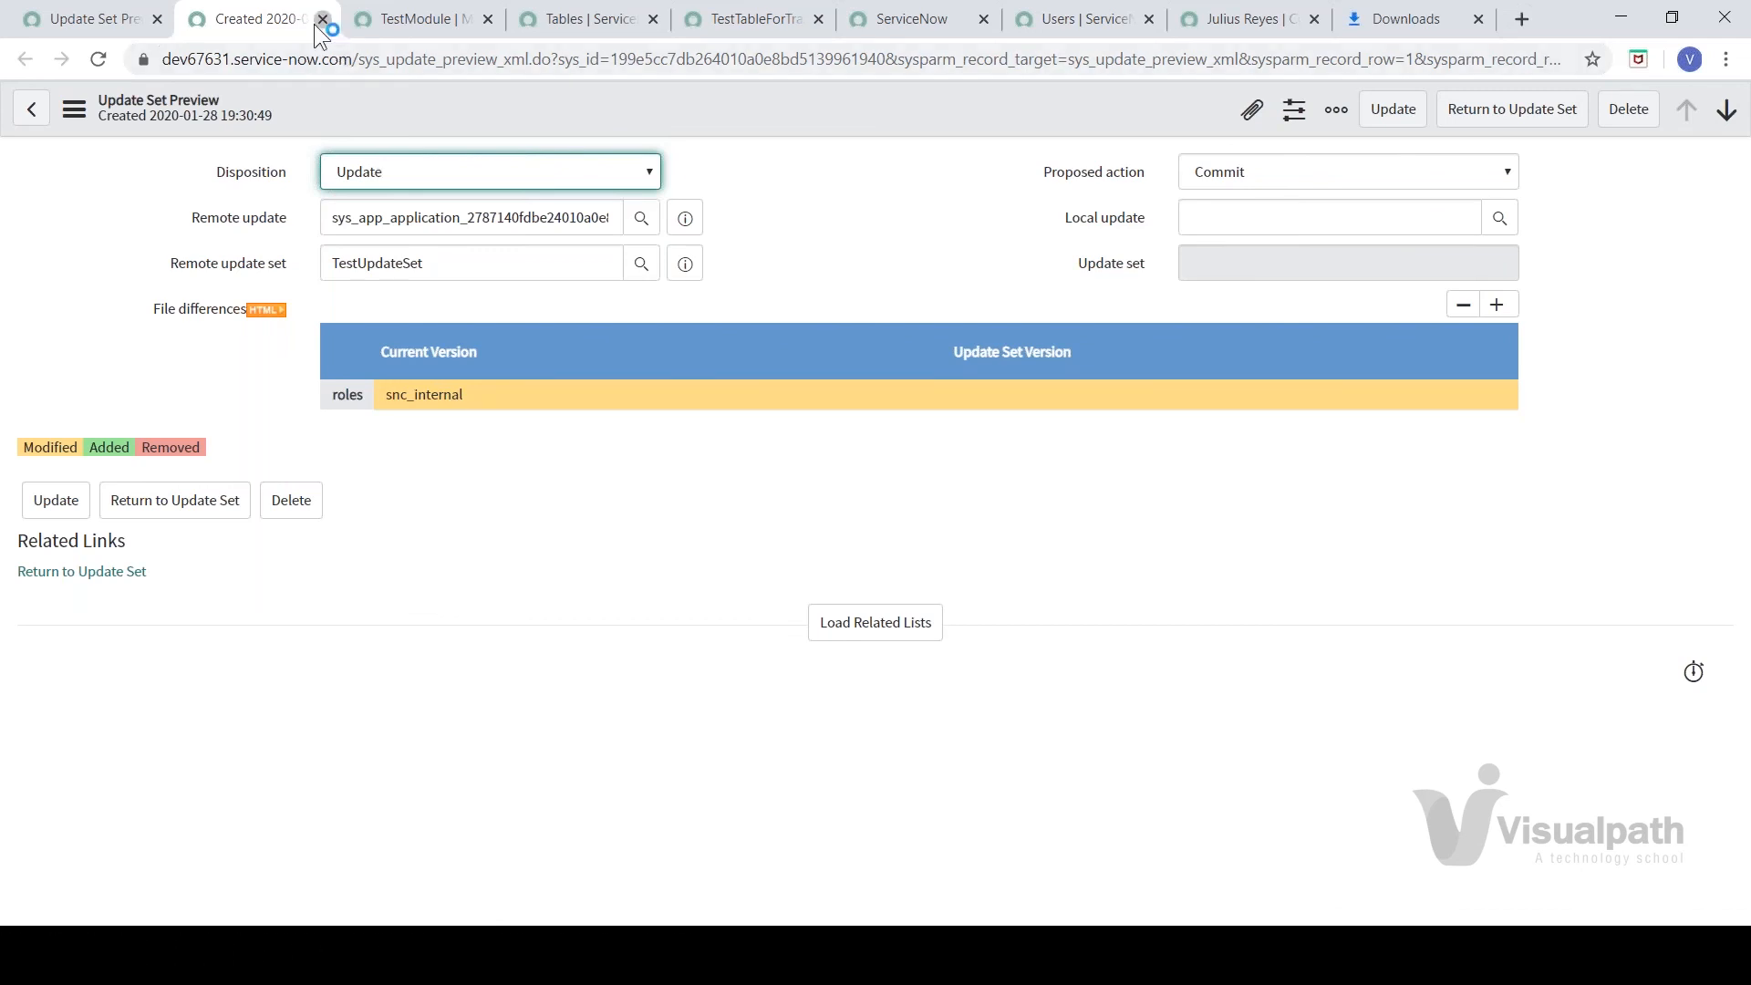
pyautogui.click(322, 20)
pyautogui.click(66, 26)
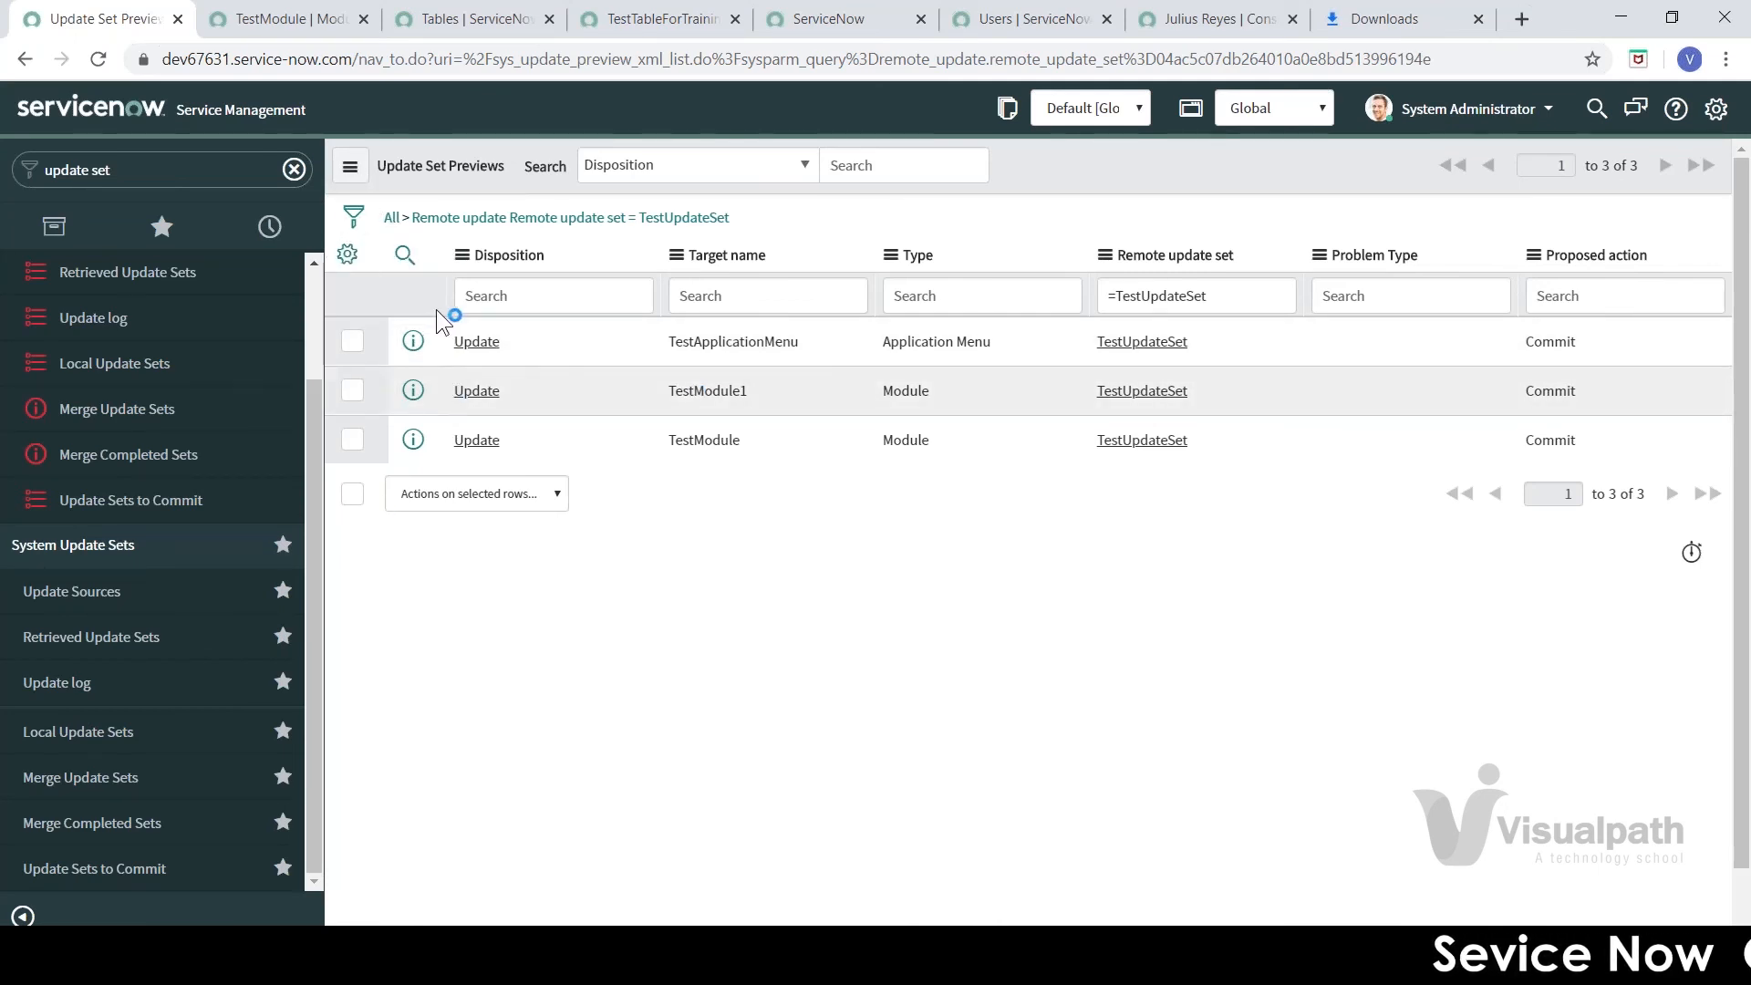
# - Switch to the course content document in Word and highlight the "Update set's Creation" heading and its three bullets in green
pyautogui.hotkey('alt', 'Tab')
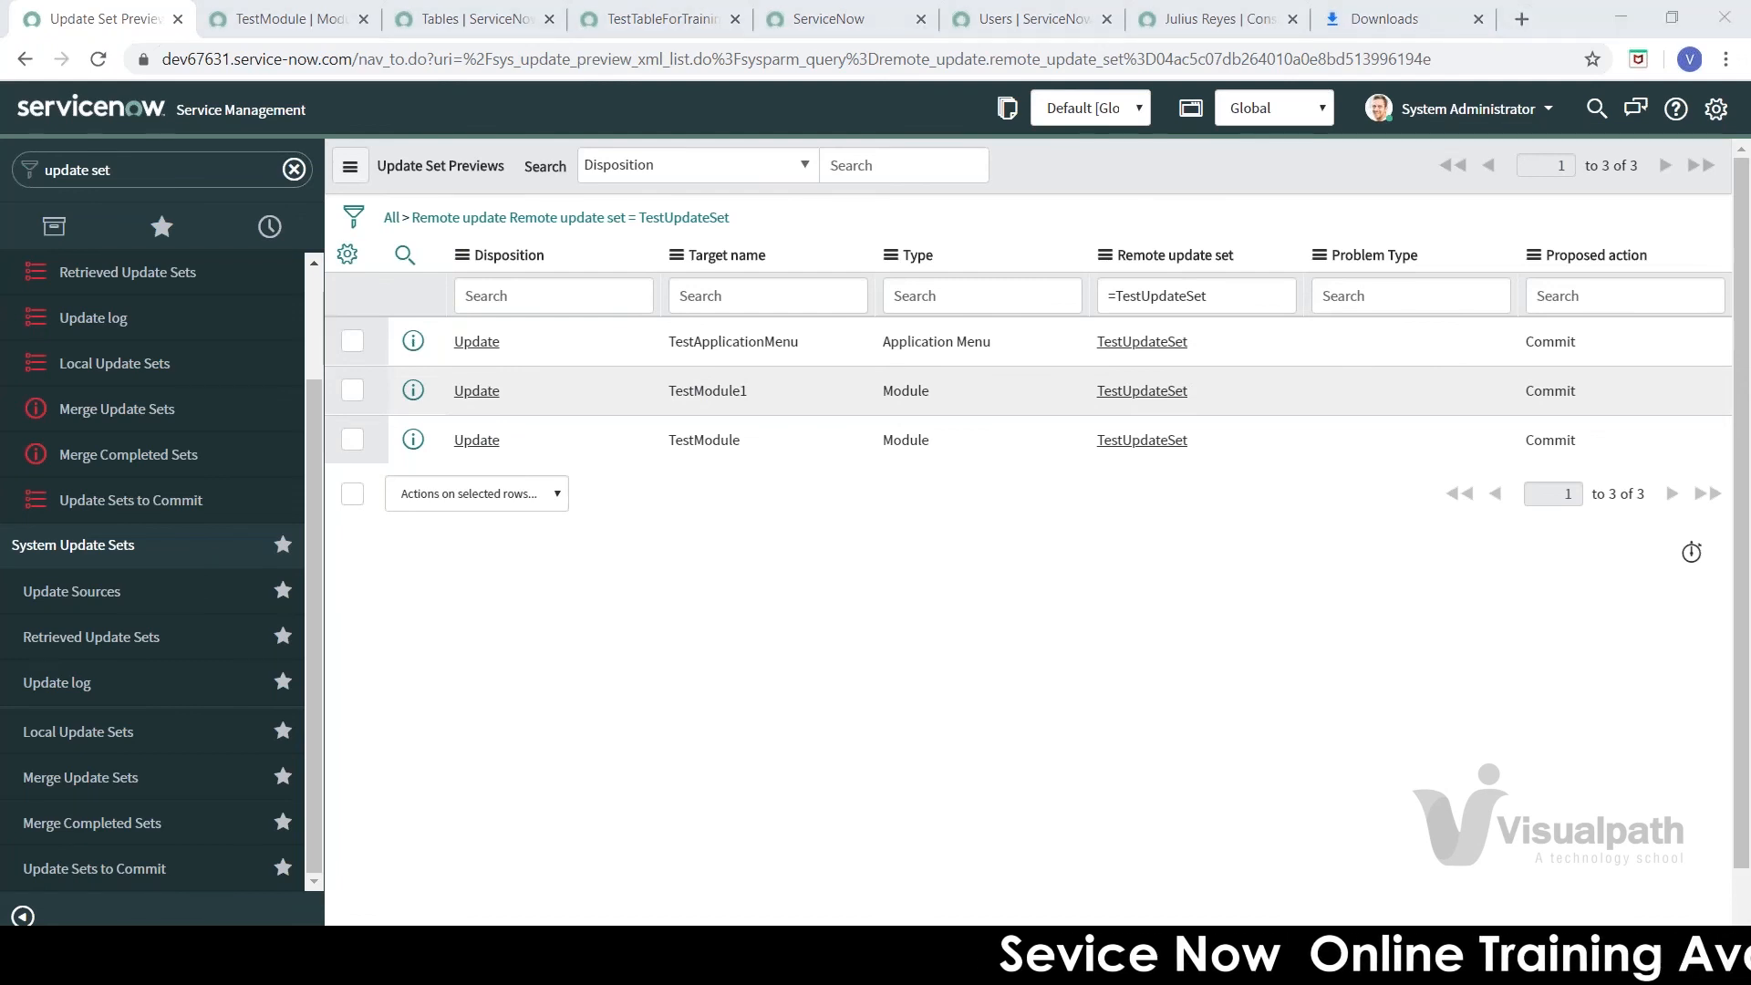
pyautogui.moveTo(894, 672); pyautogui.dragTo(527, 609)
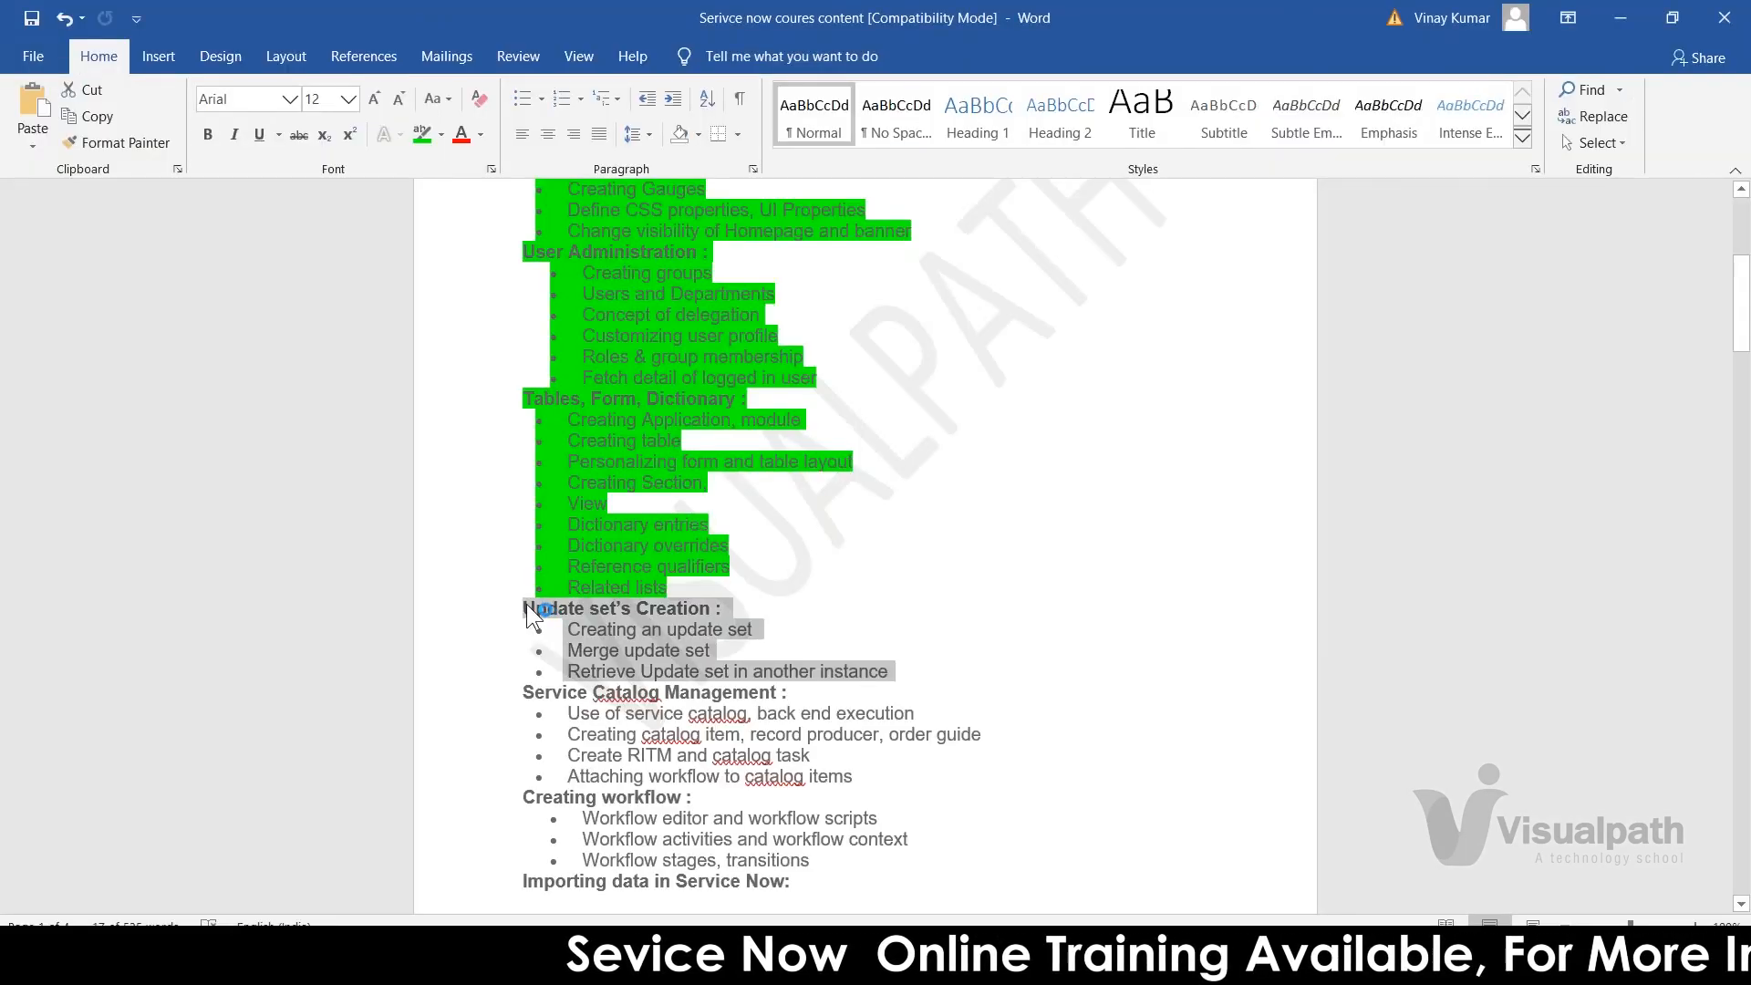
pyautogui.click(771, 692)
pyautogui.moveTo(895, 672); pyautogui.dragTo(527, 608)
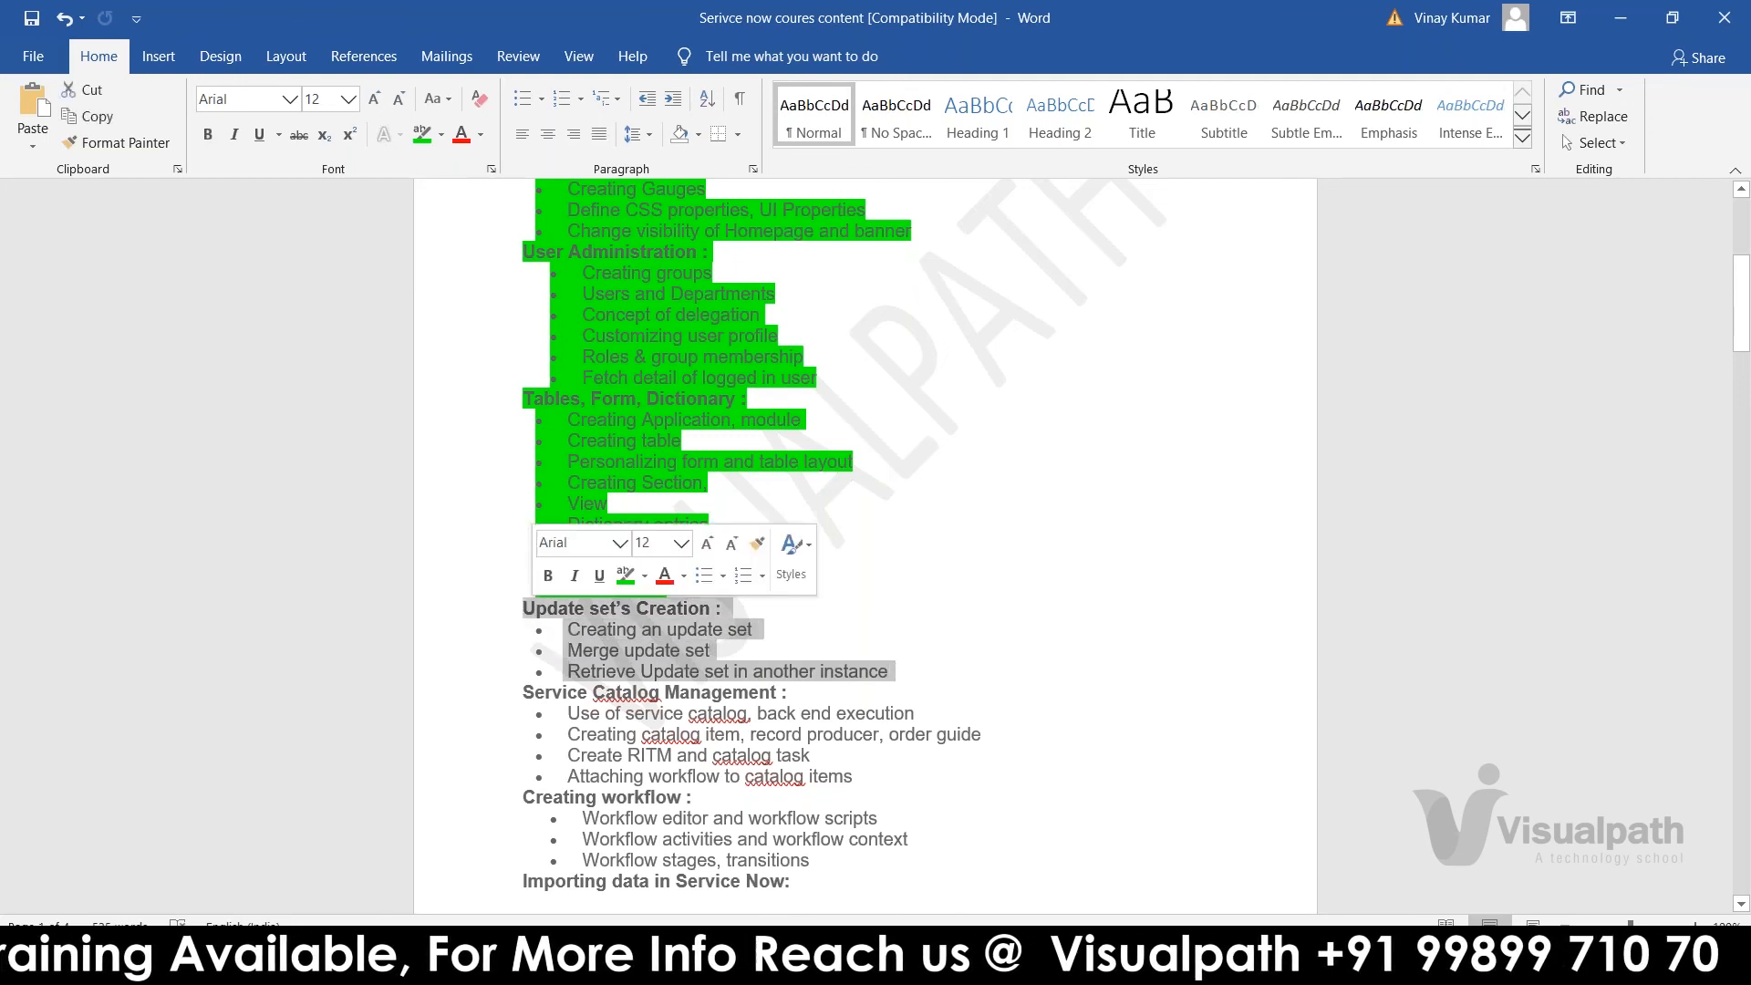
pyautogui.click(421, 134)
pyautogui.click(628, 672)
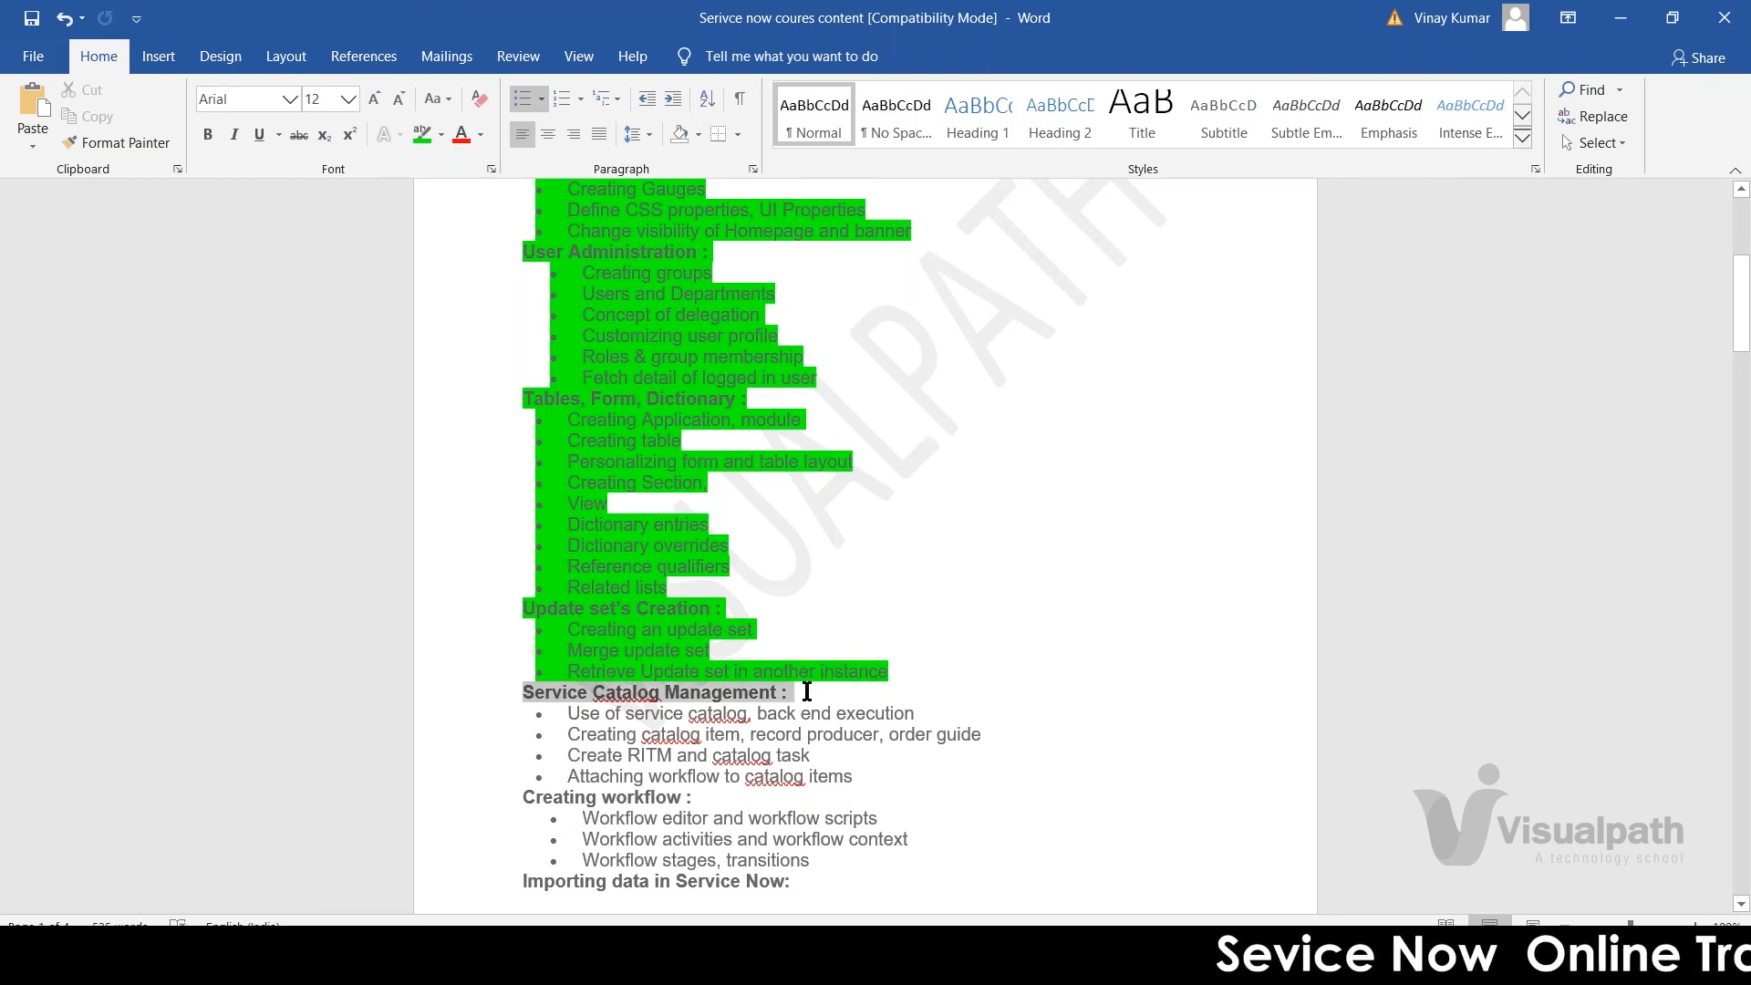
# - Review the Service Catalog Management heading and its four topics in the course outline
pyautogui.moveTo(807, 691); pyautogui.dragTo(876, 770)
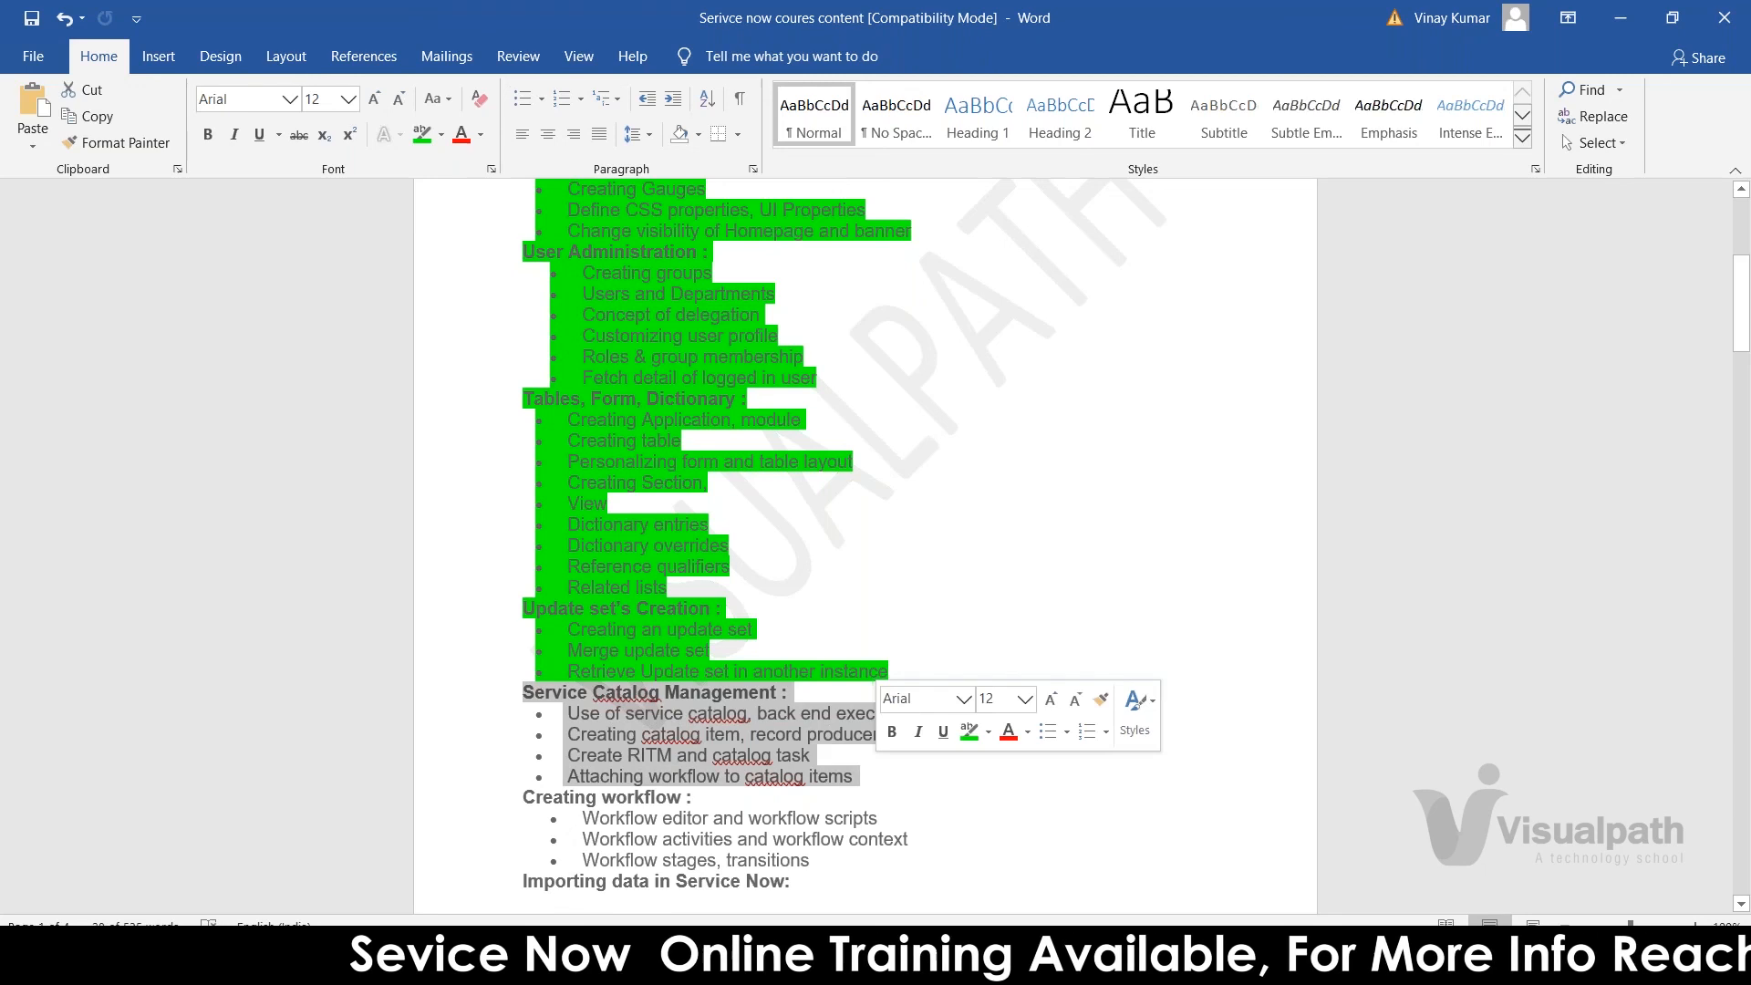
pyautogui.click(861, 772)
pyautogui.moveTo(861, 772); pyautogui.dragTo(532, 700)
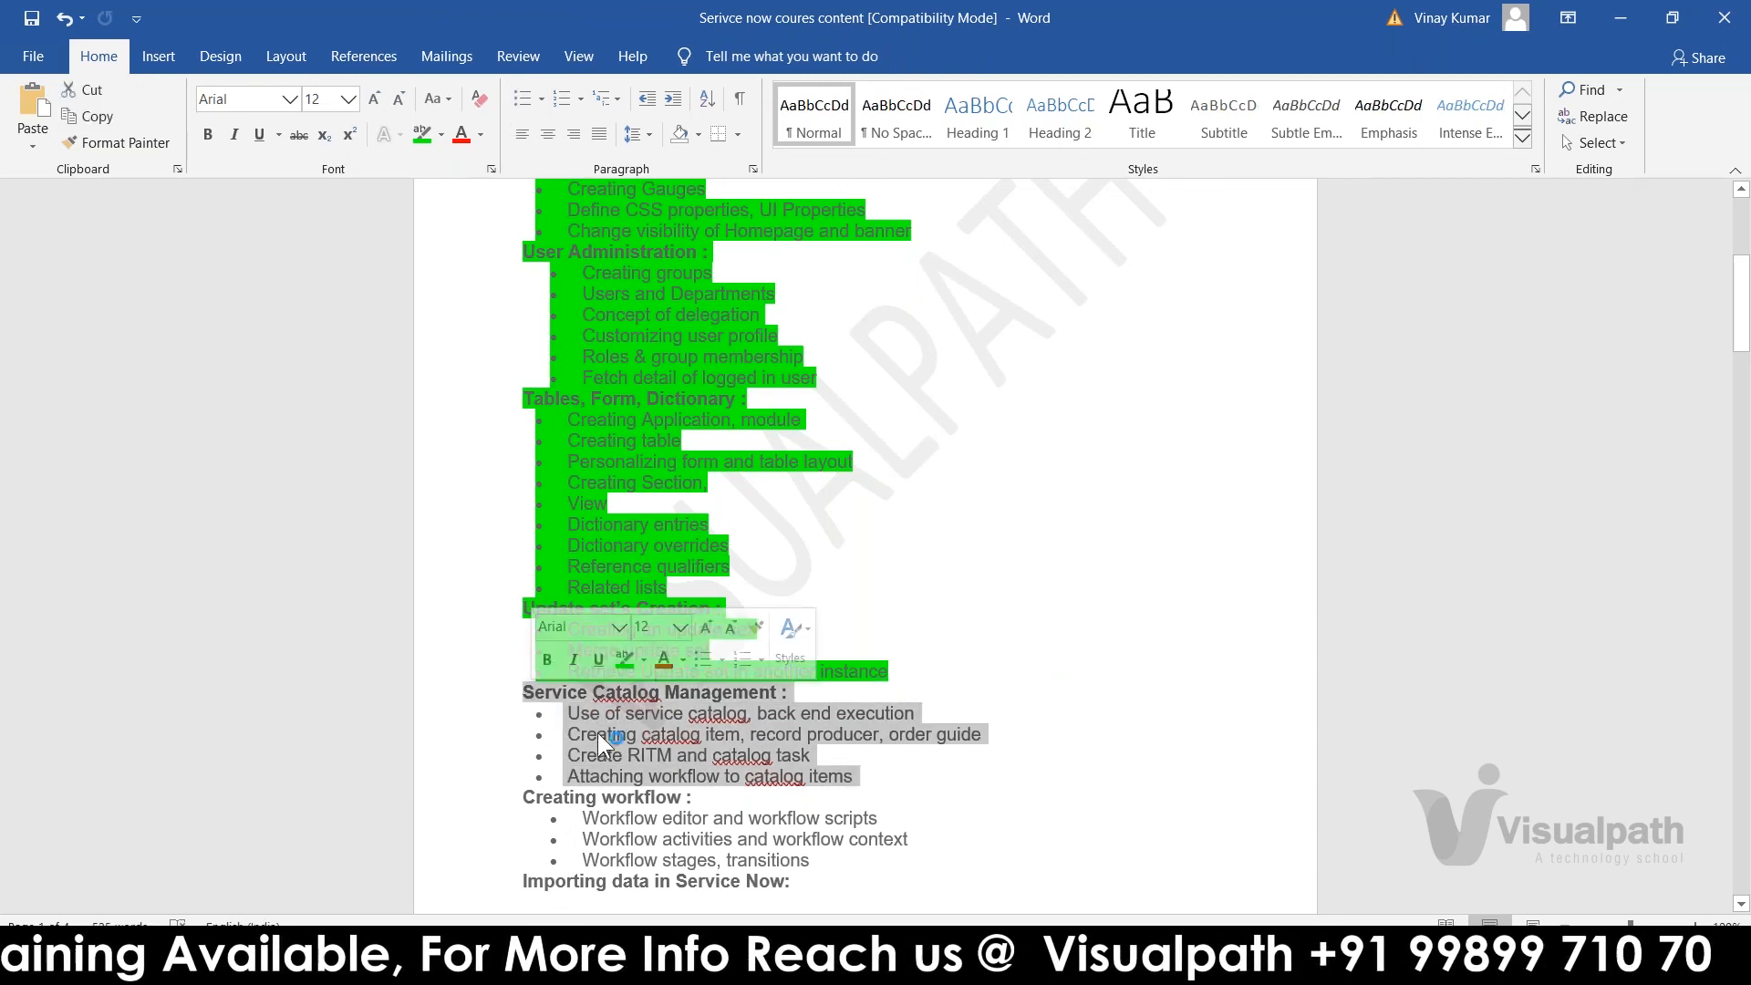
pyautogui.click(665, 775)
pyautogui.click(875, 785)
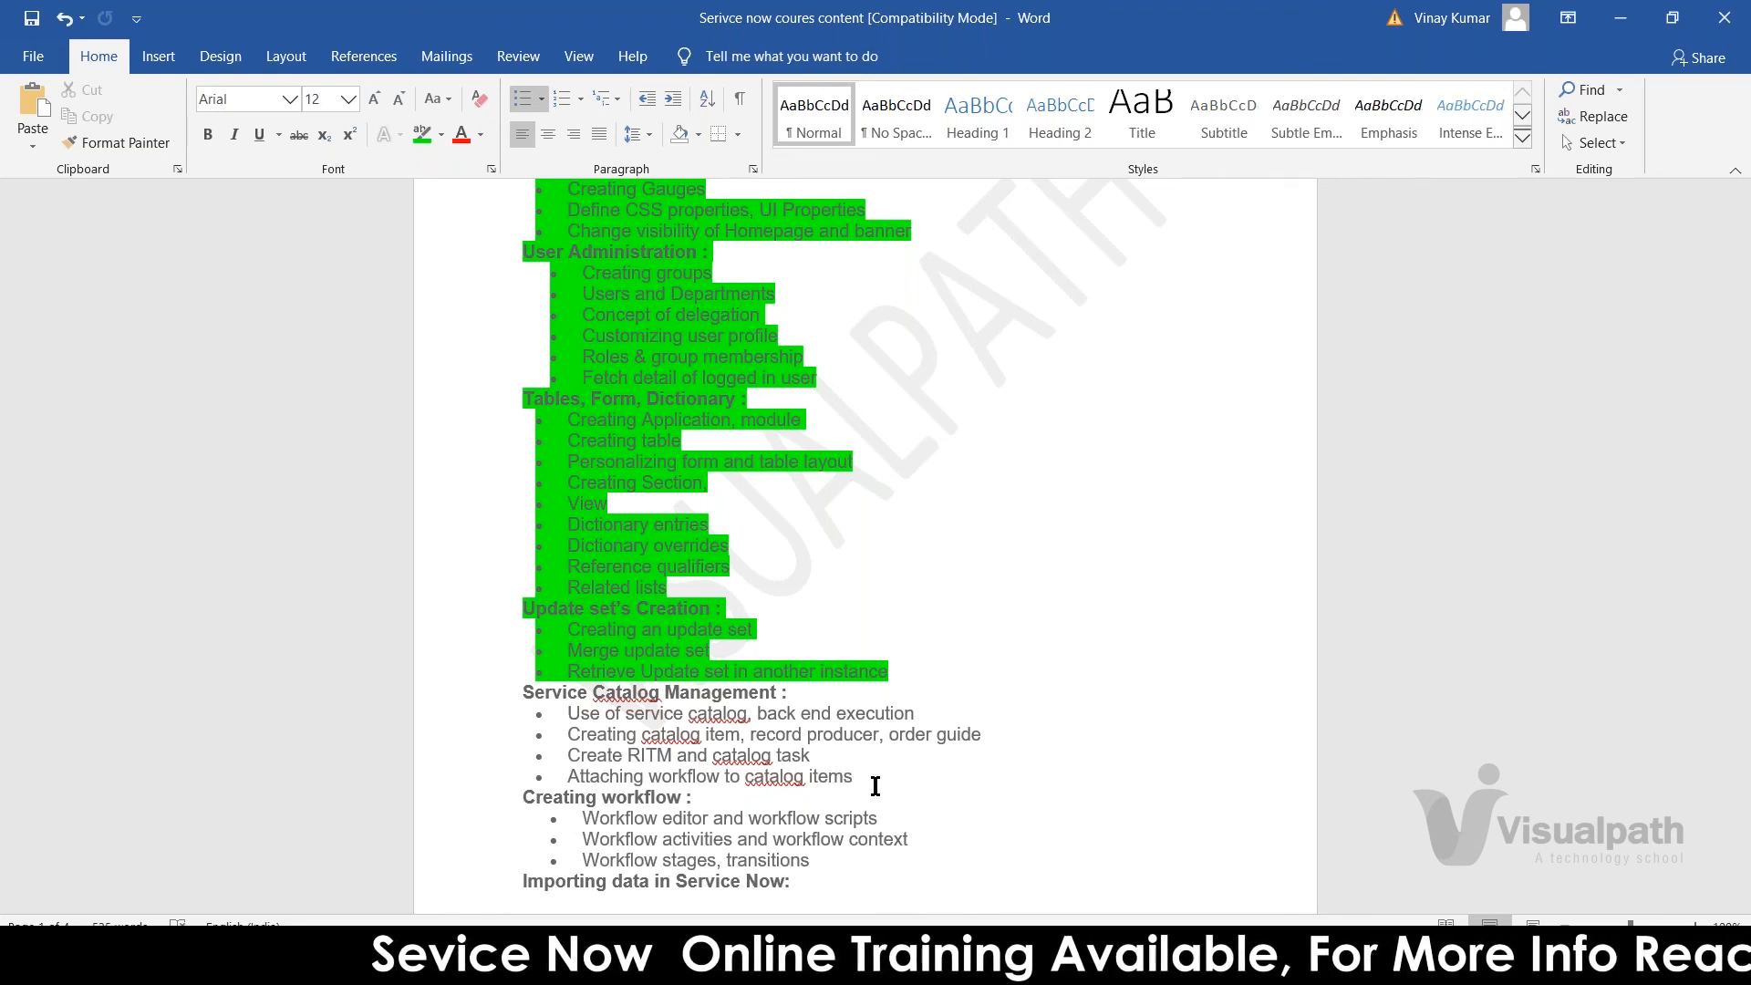
pyautogui.moveTo(853, 776); pyautogui.dragTo(519, 698)
pyautogui.click(686, 762)
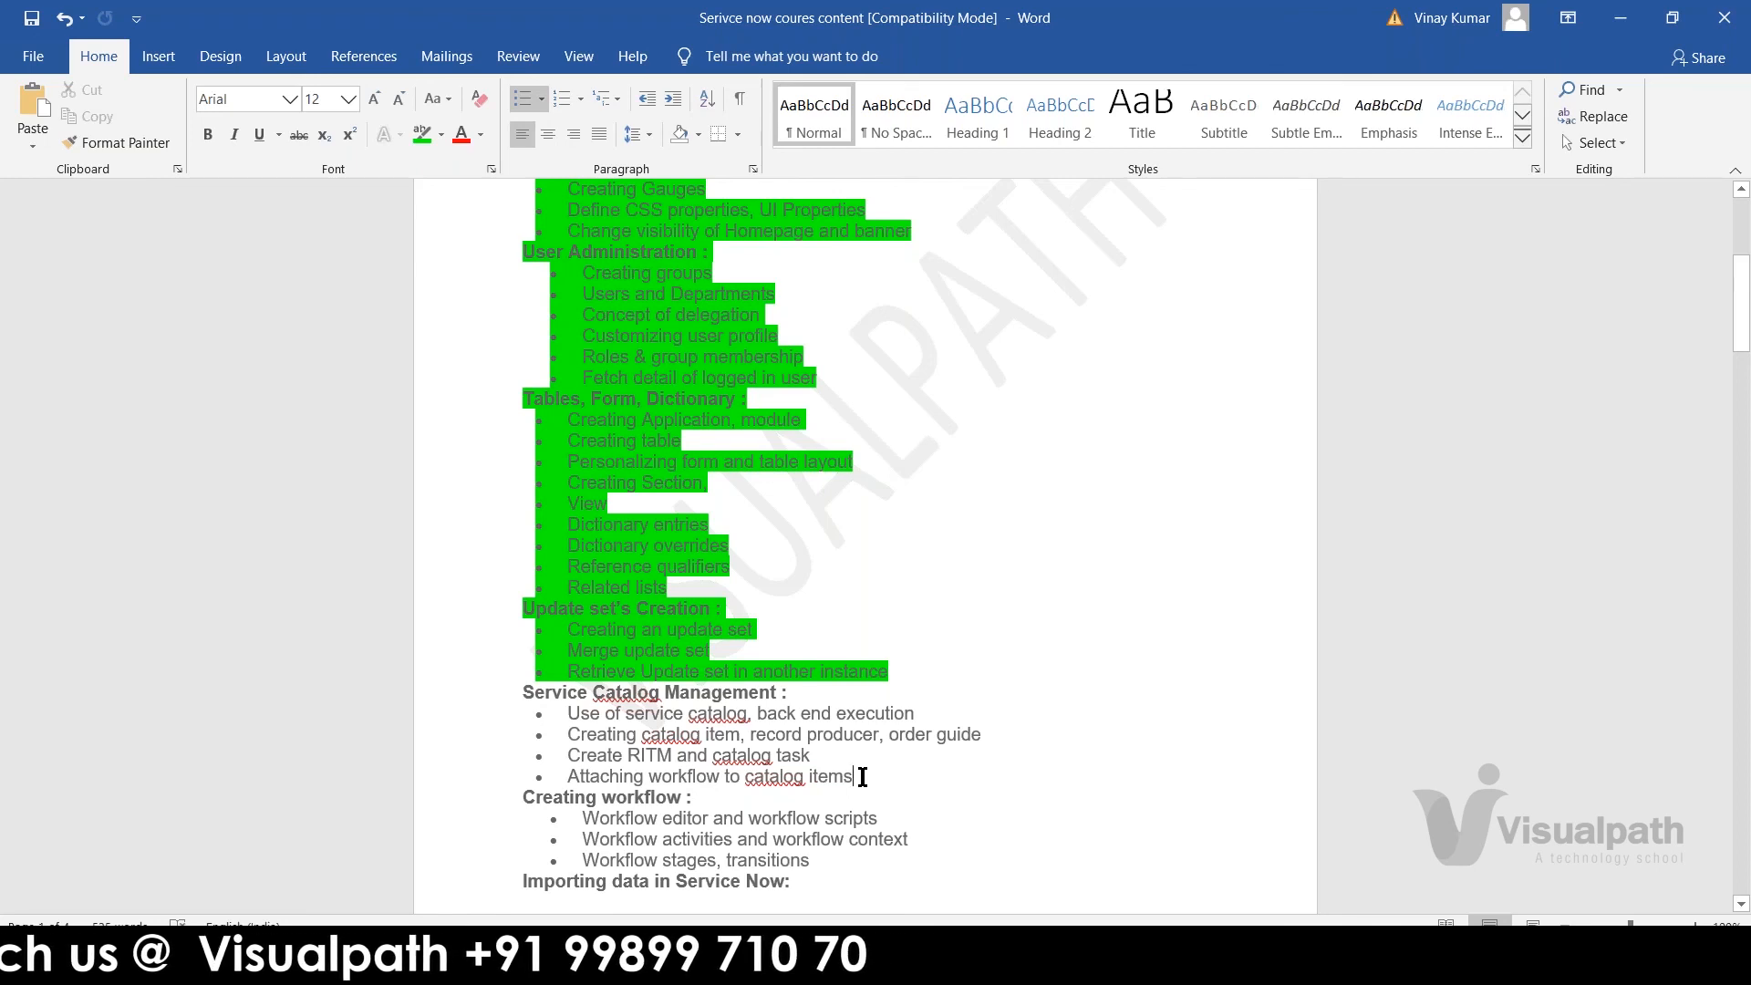
pyautogui.moveTo(856, 775); pyautogui.dragTo(708, 717)
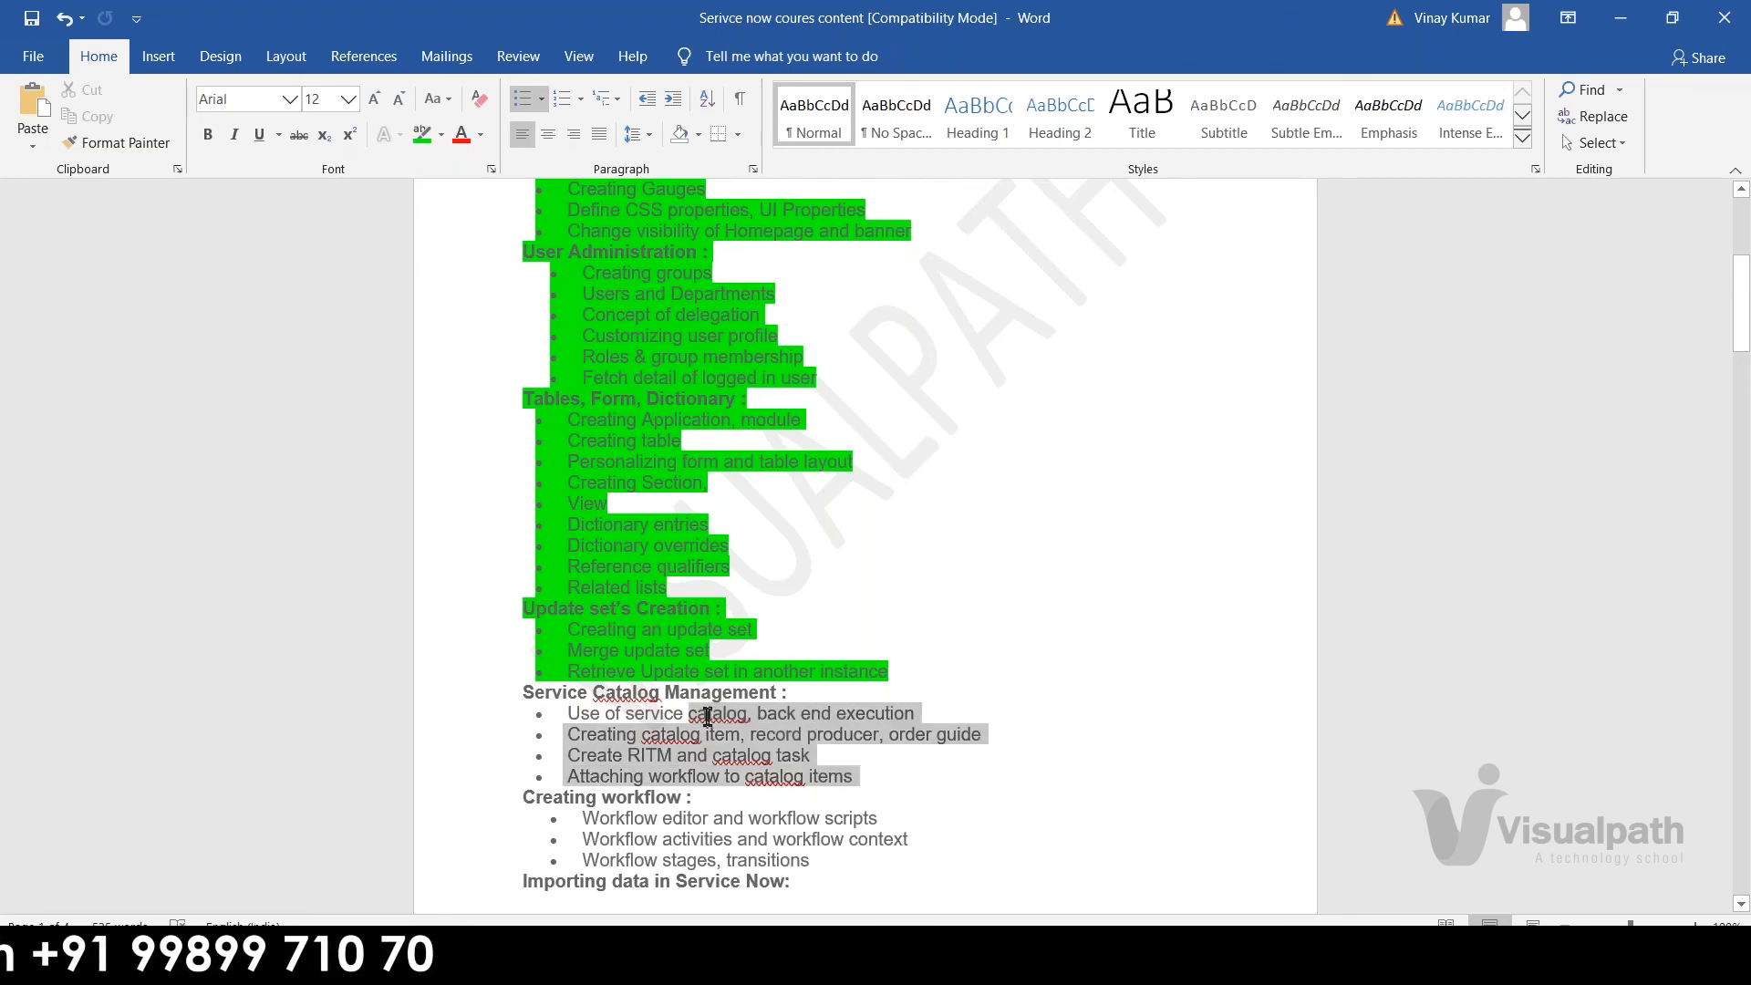
pyautogui.moveTo(529, 699); pyautogui.dragTo(529, 698)
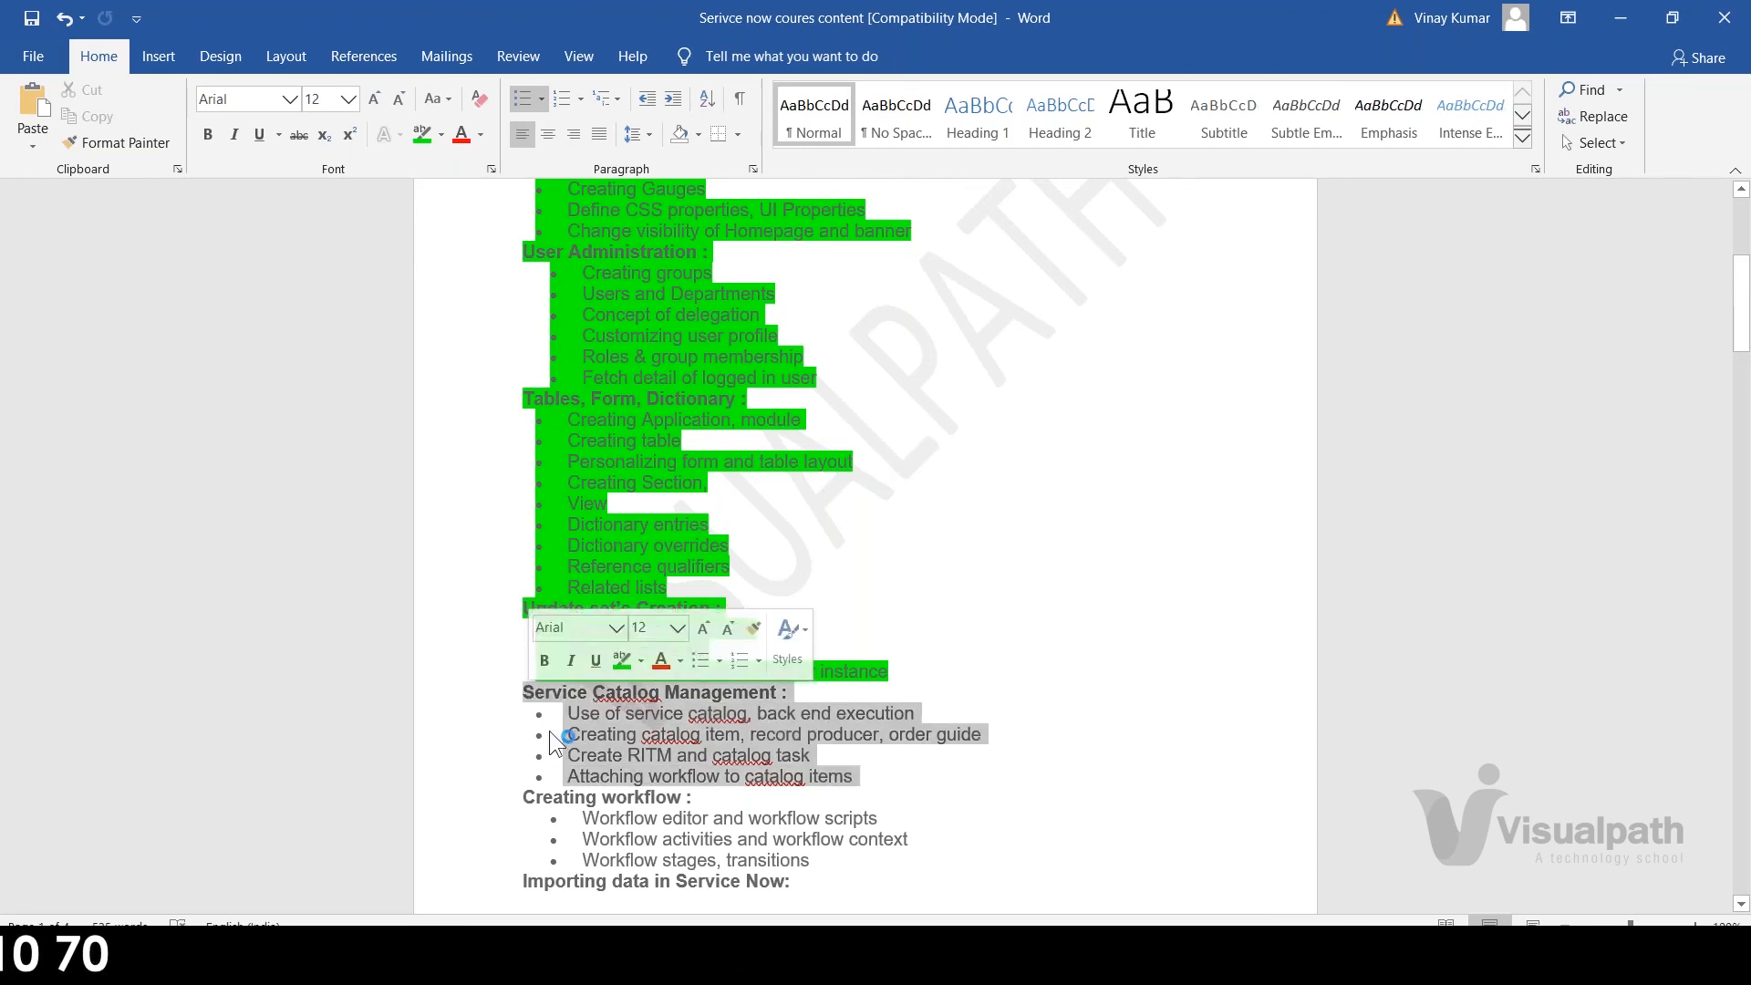
pyautogui.click(726, 770)
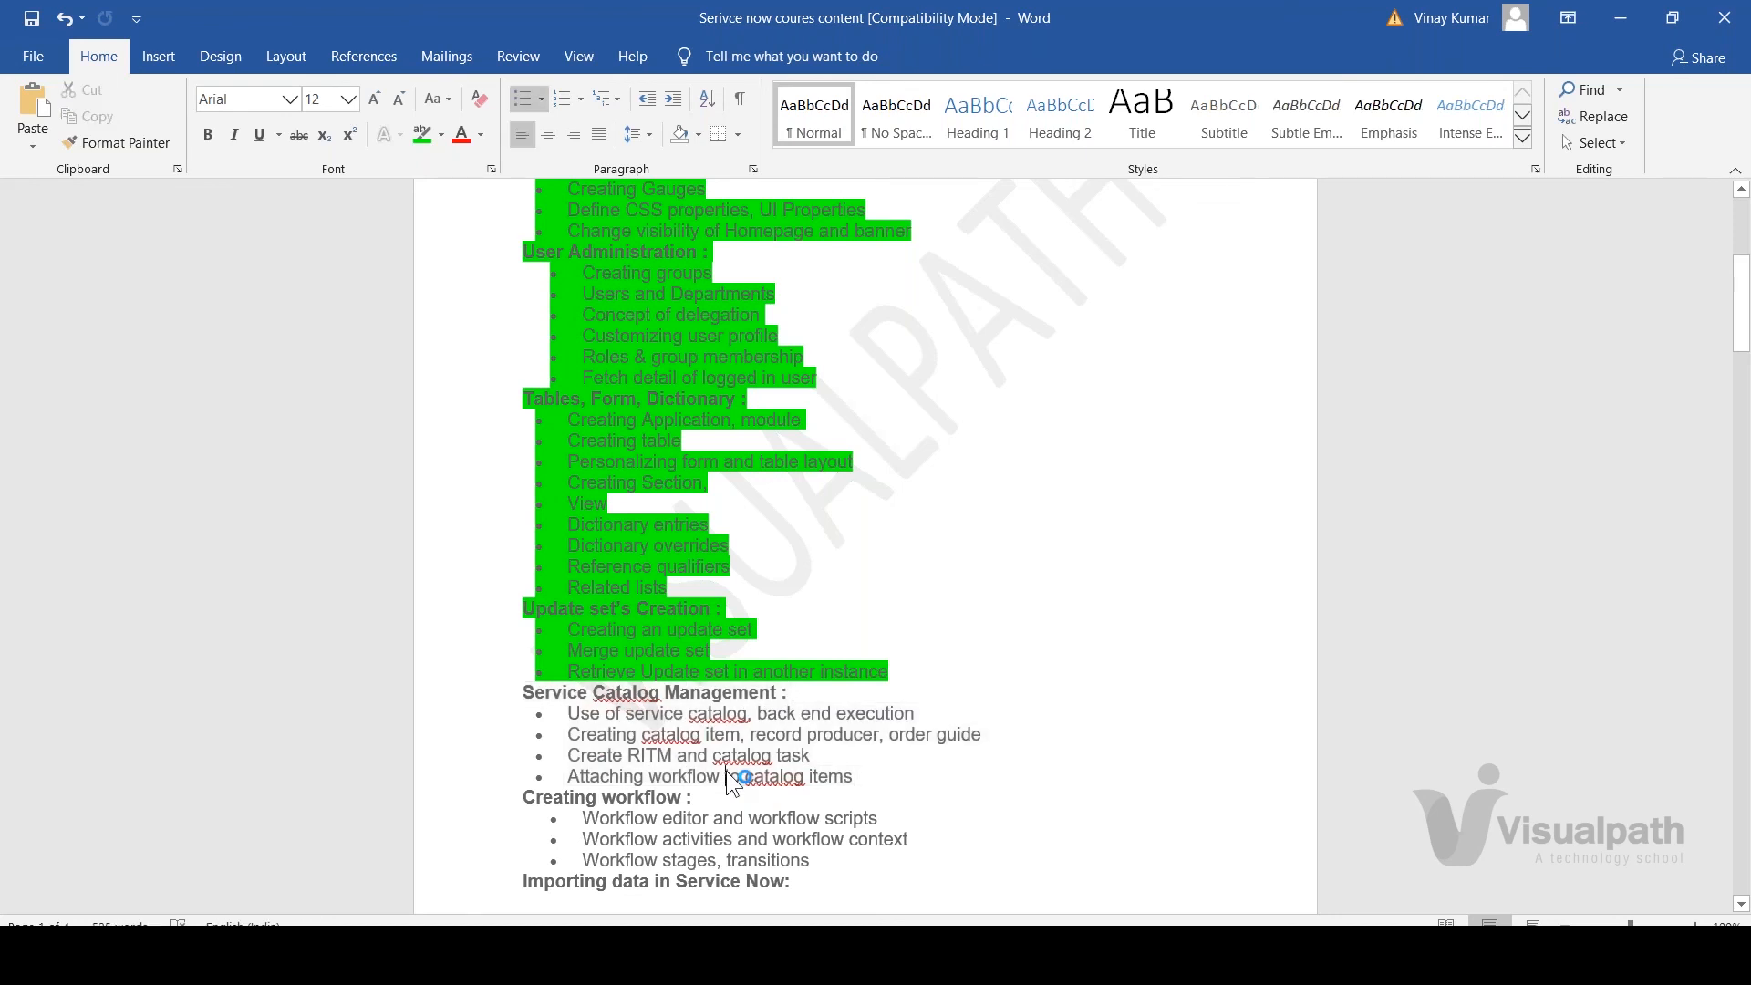
pyautogui.doubleClick(661, 716)
pyautogui.click(752, 718)
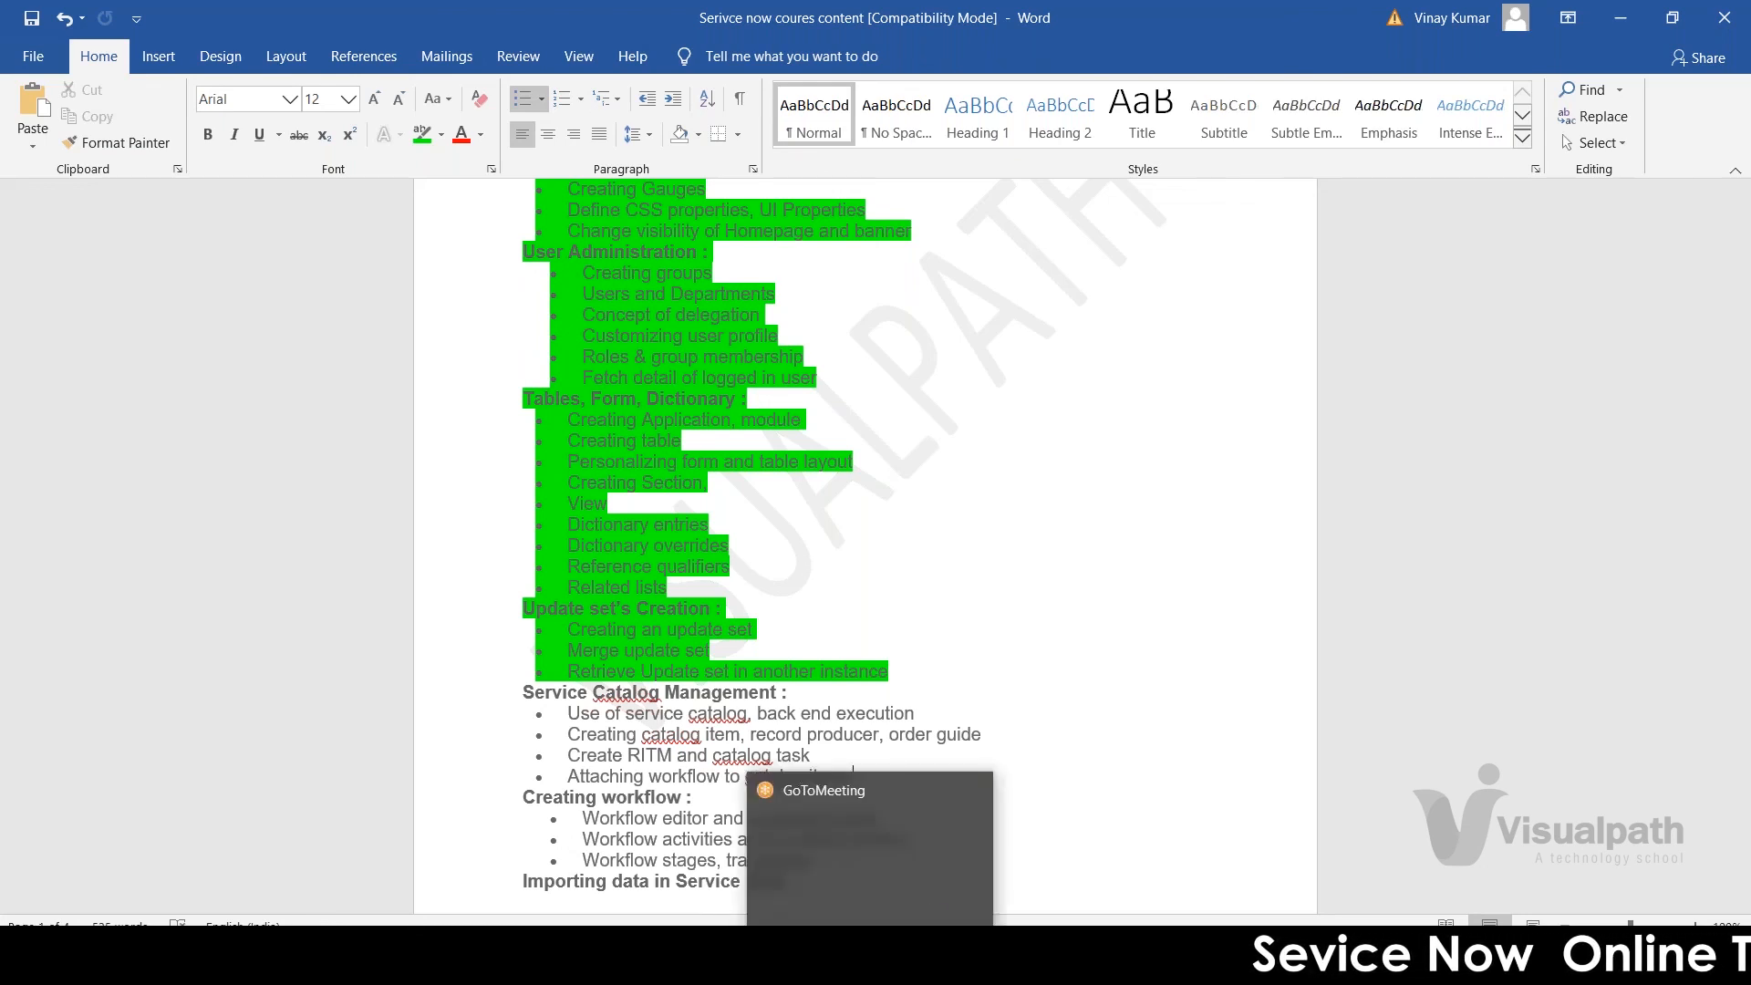
pyautogui.click(1065, 729)
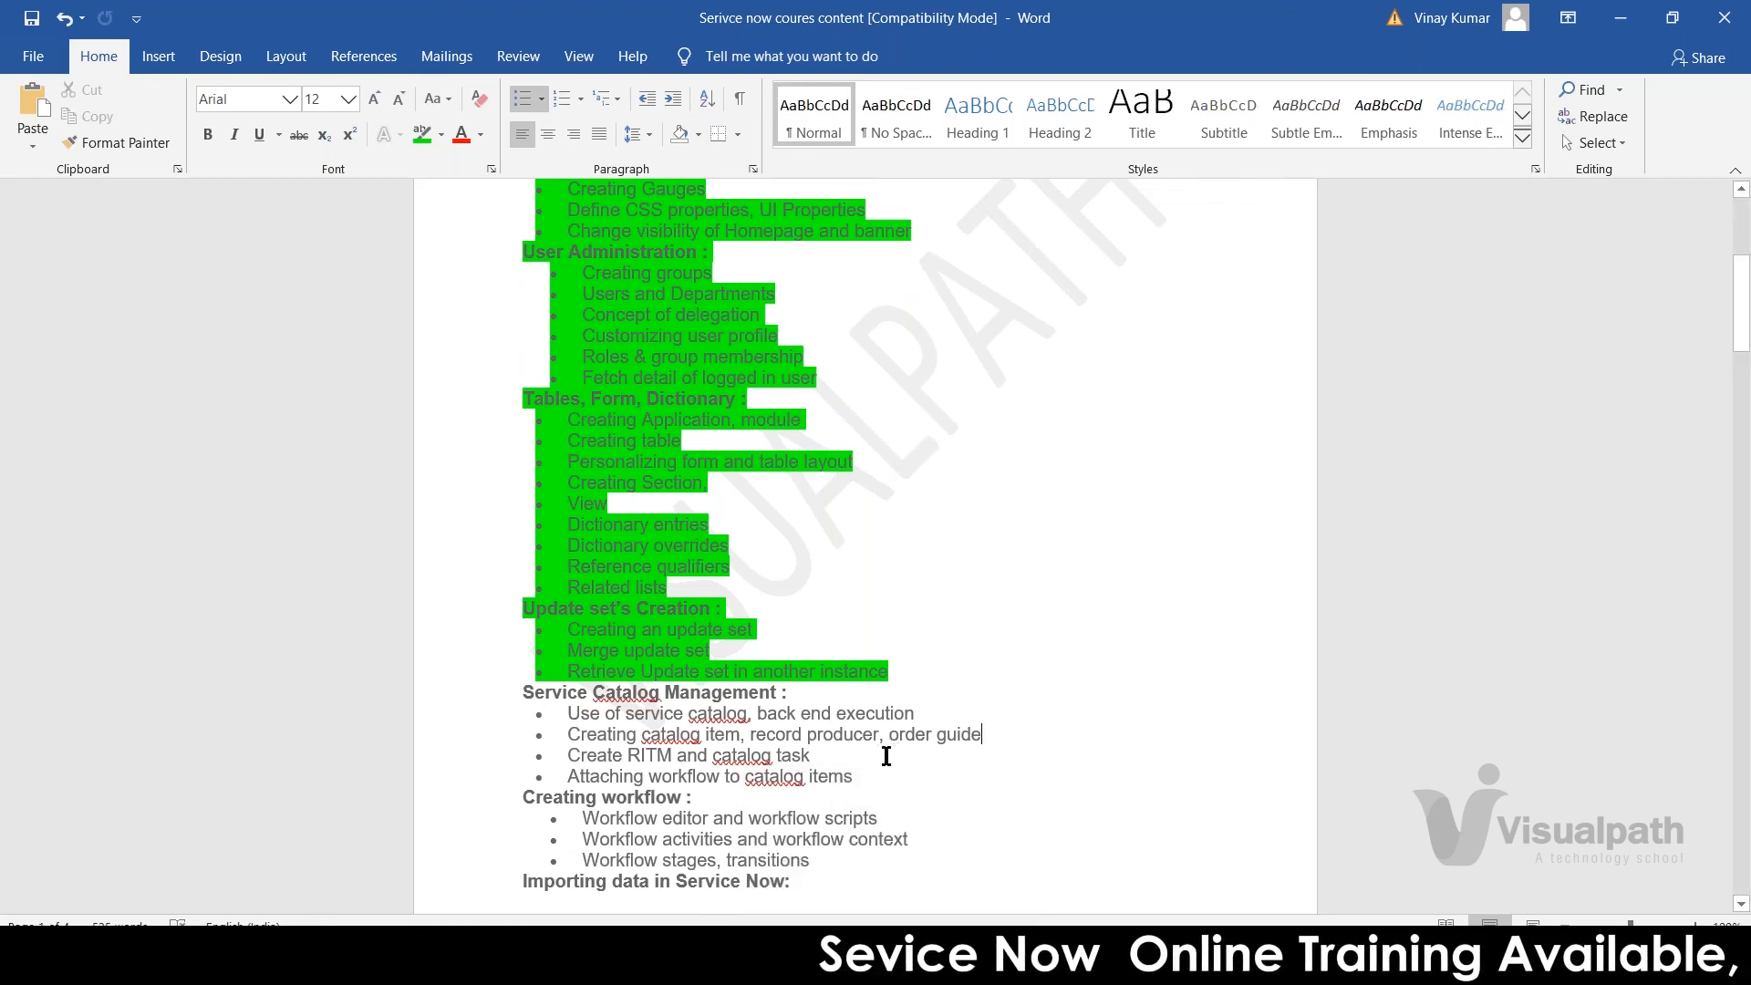